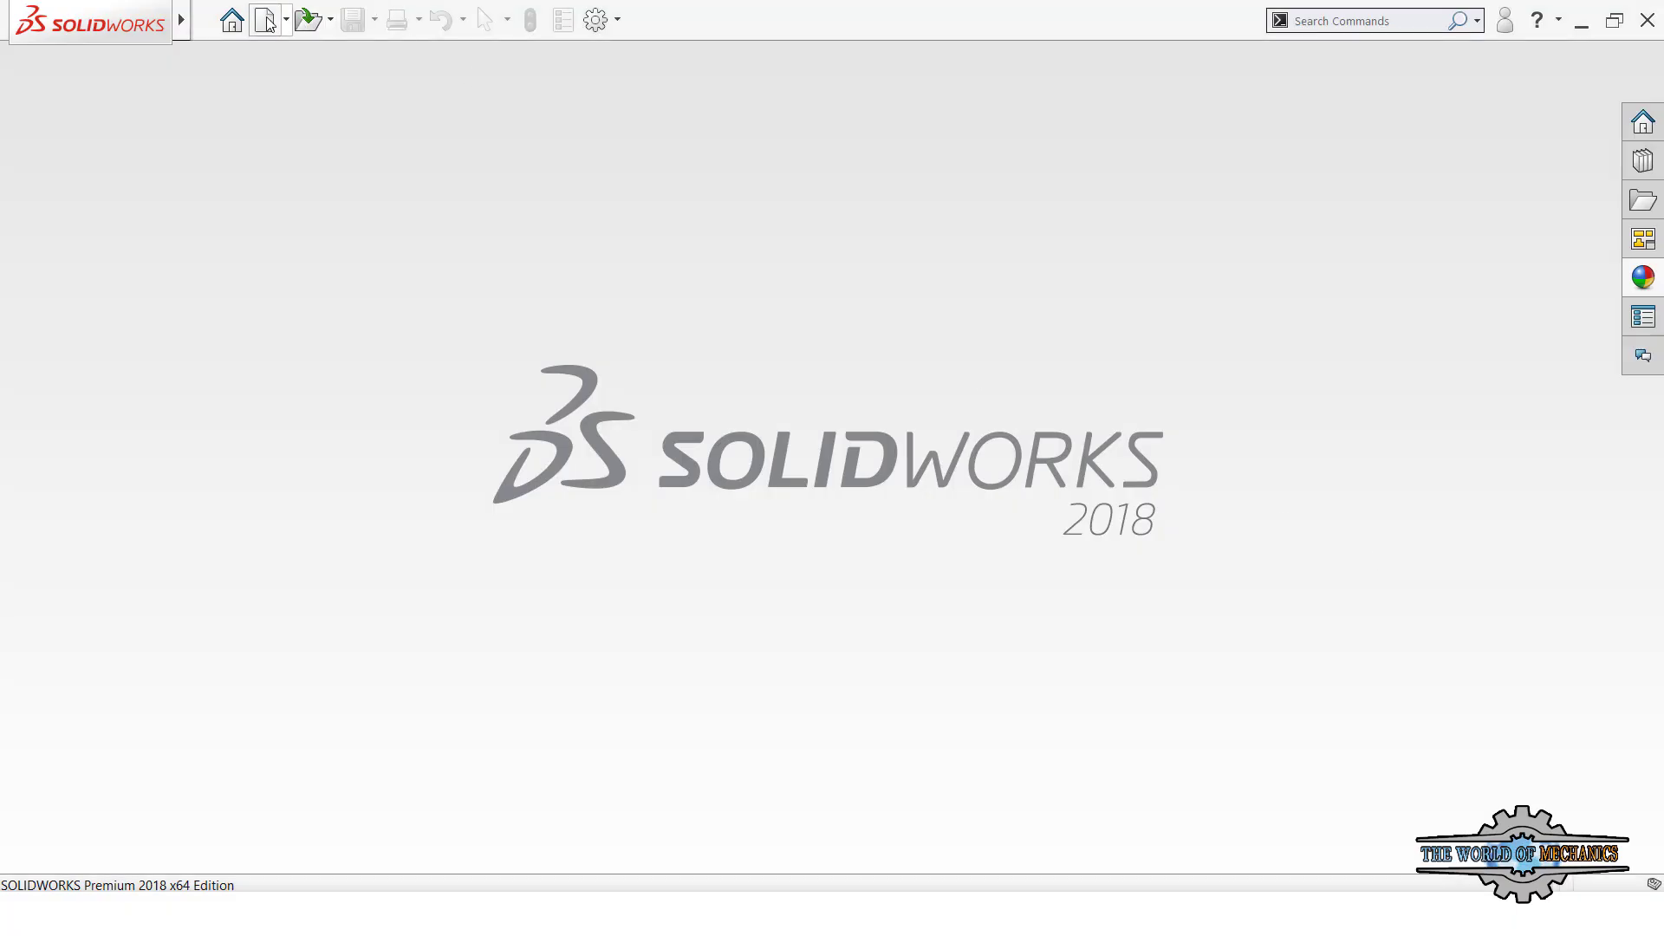
- Create a new part document and switch its unit system to IPS (inch)
{"action": "left_click", "coordinate": [268, 24]}
{"action": "left_click", "coordinate": [697, 680]}
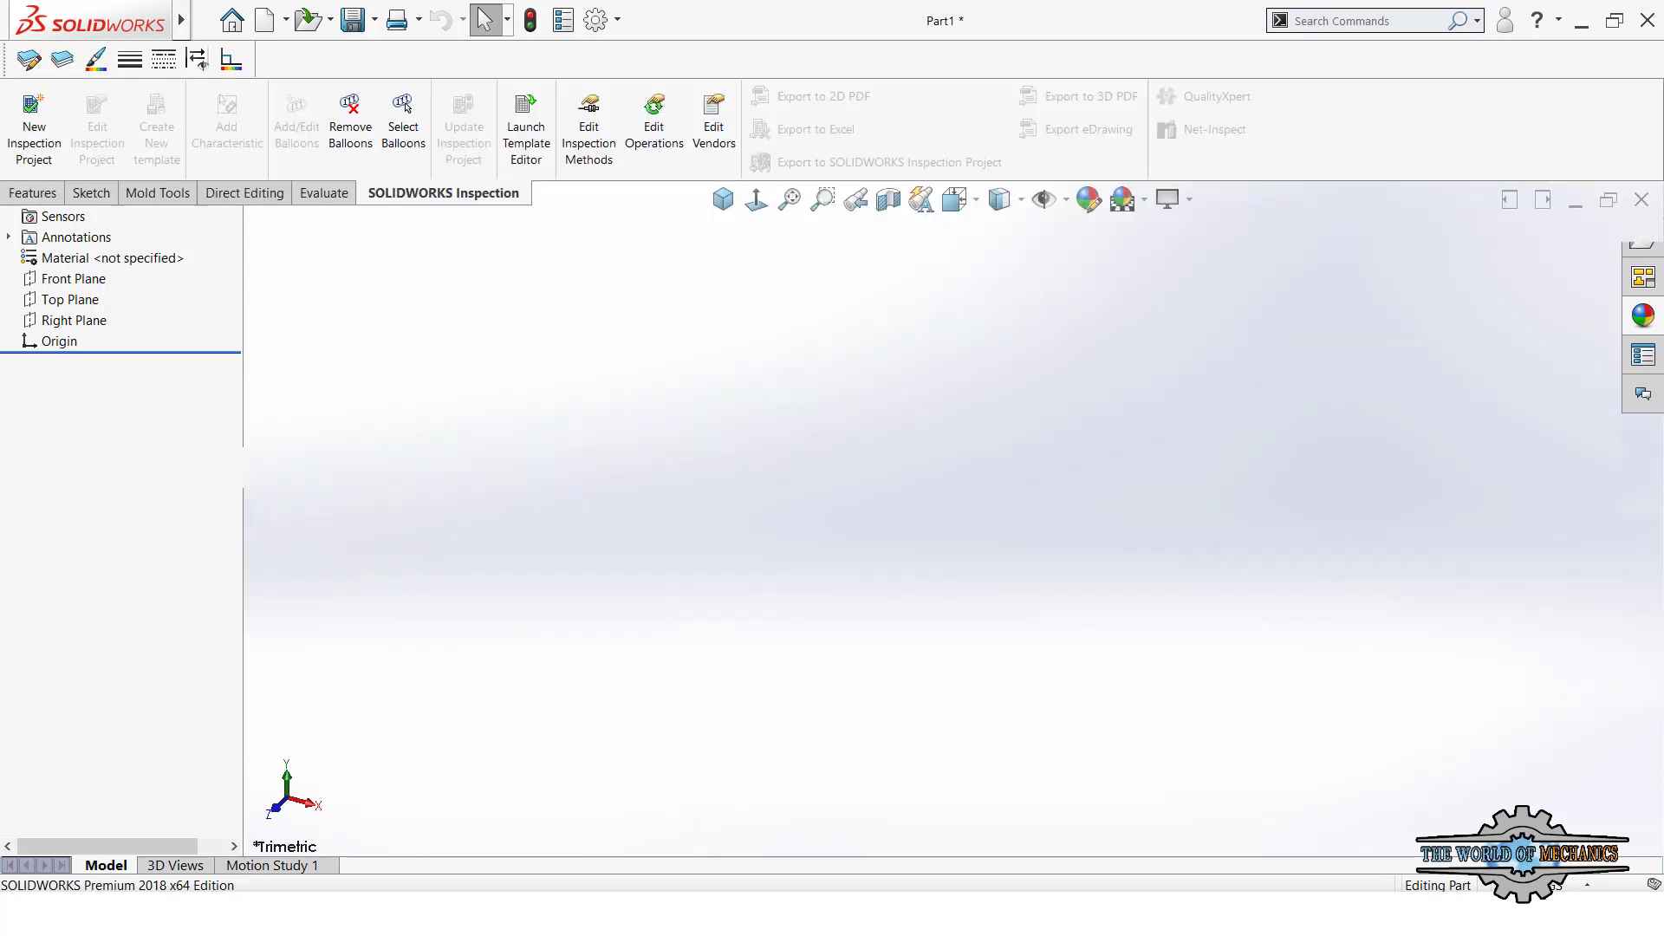
{"action": "left_click", "coordinate": [1555, 885]}
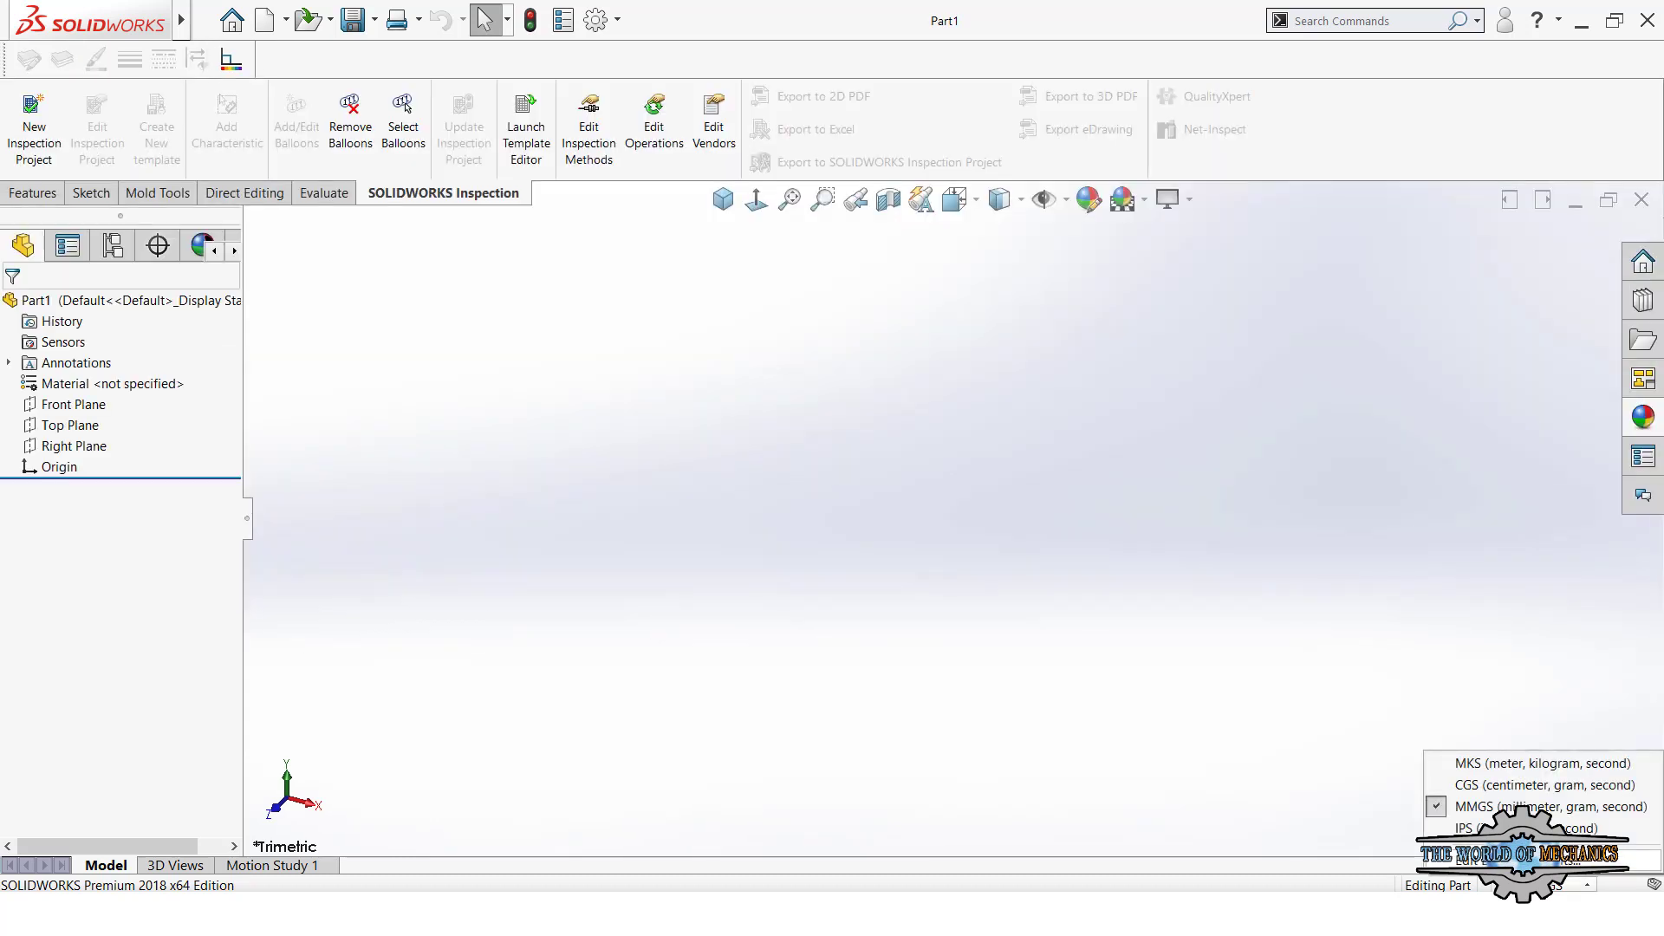
{"action": "left_click", "coordinate": [1476, 824]}
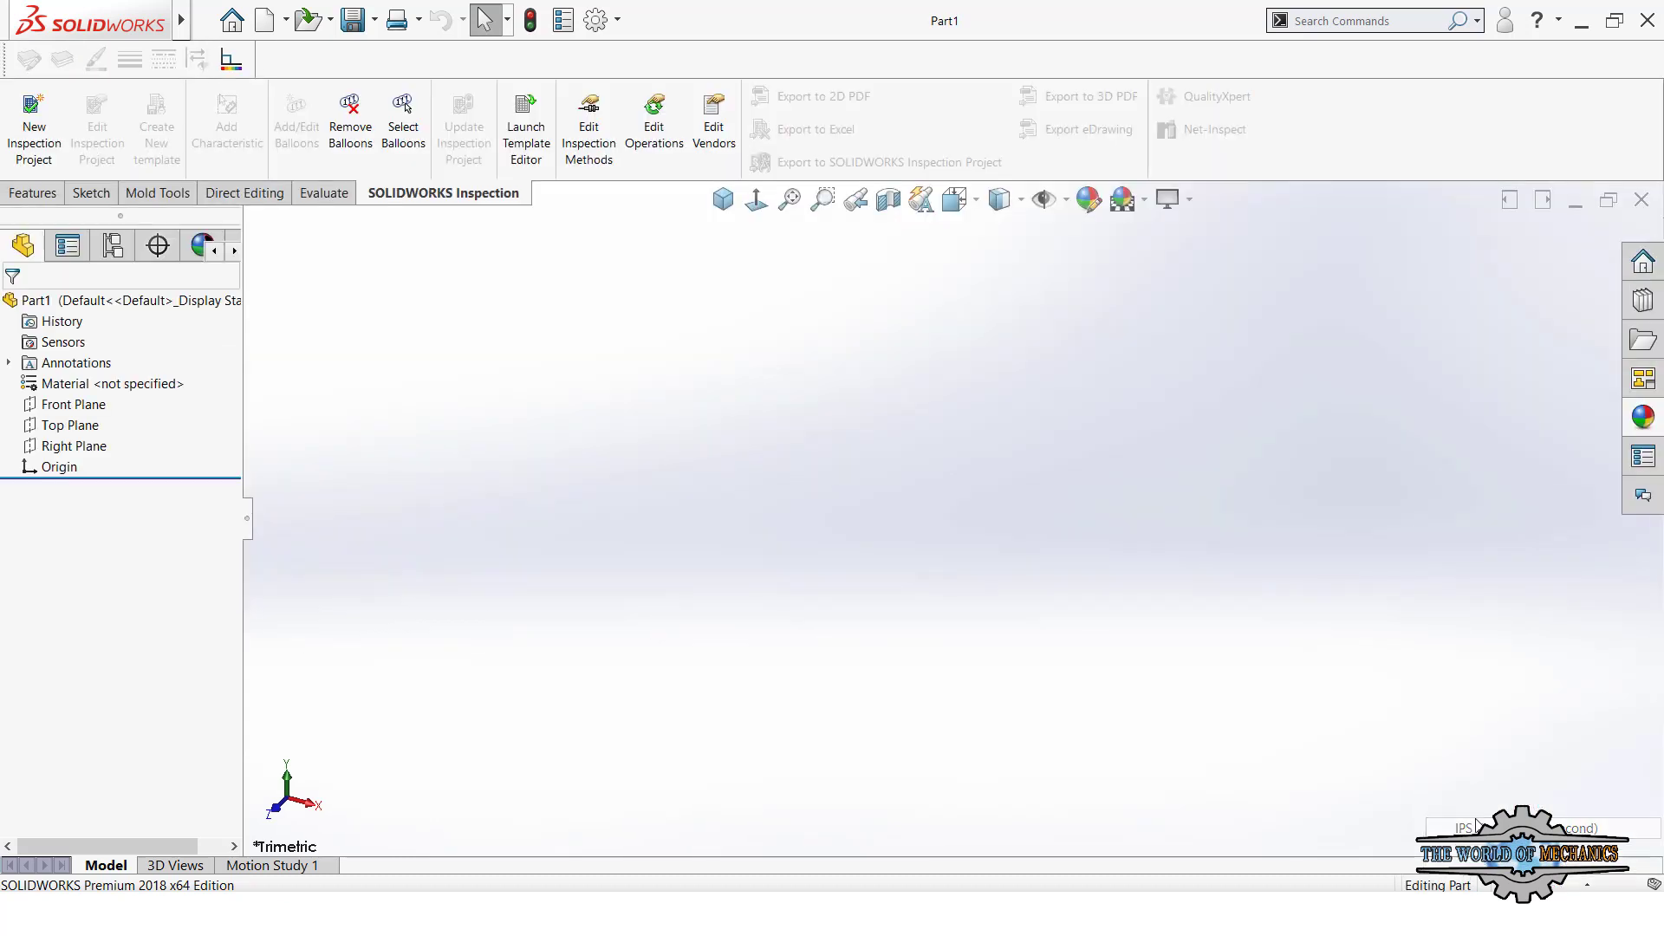
- Remove the SOLIDWORKS Inspection tab from the ribbon and select the Top Plane
{"action": "right_click", "coordinate": [448, 201]}
{"action": "left_click", "coordinate": [468, 512]}
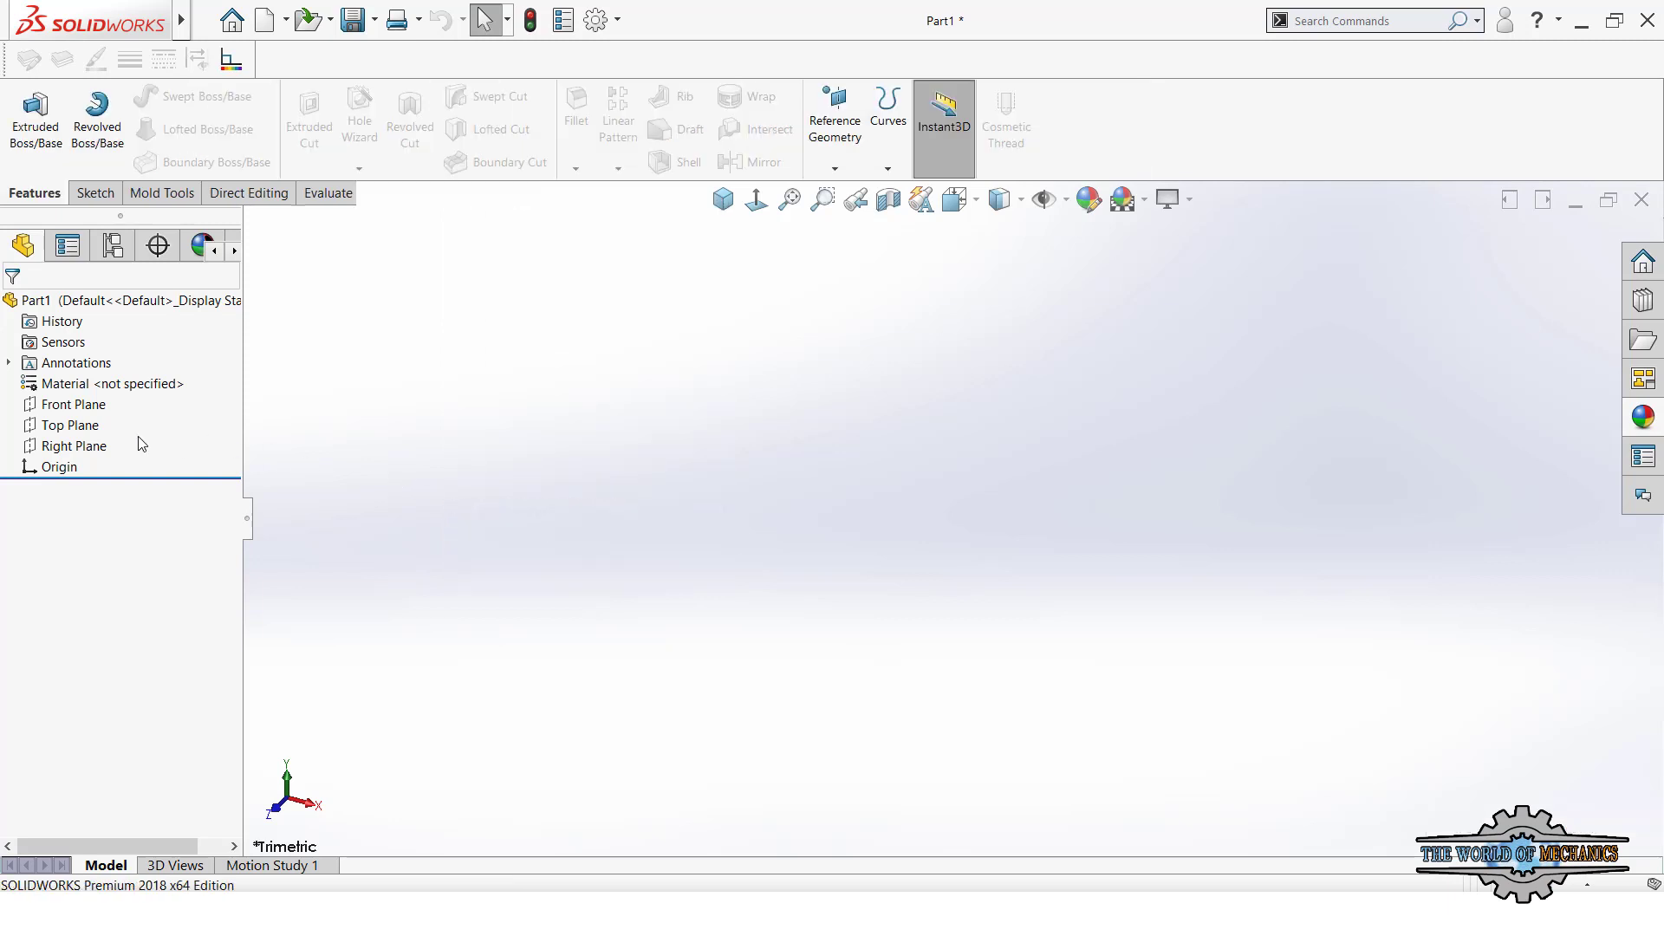
{"action": "left_click", "coordinate": [73, 424]}
- Draw a center rectangle on the Top Plane, centred on the origin
{"action": "left_click", "coordinate": [109, 400]}
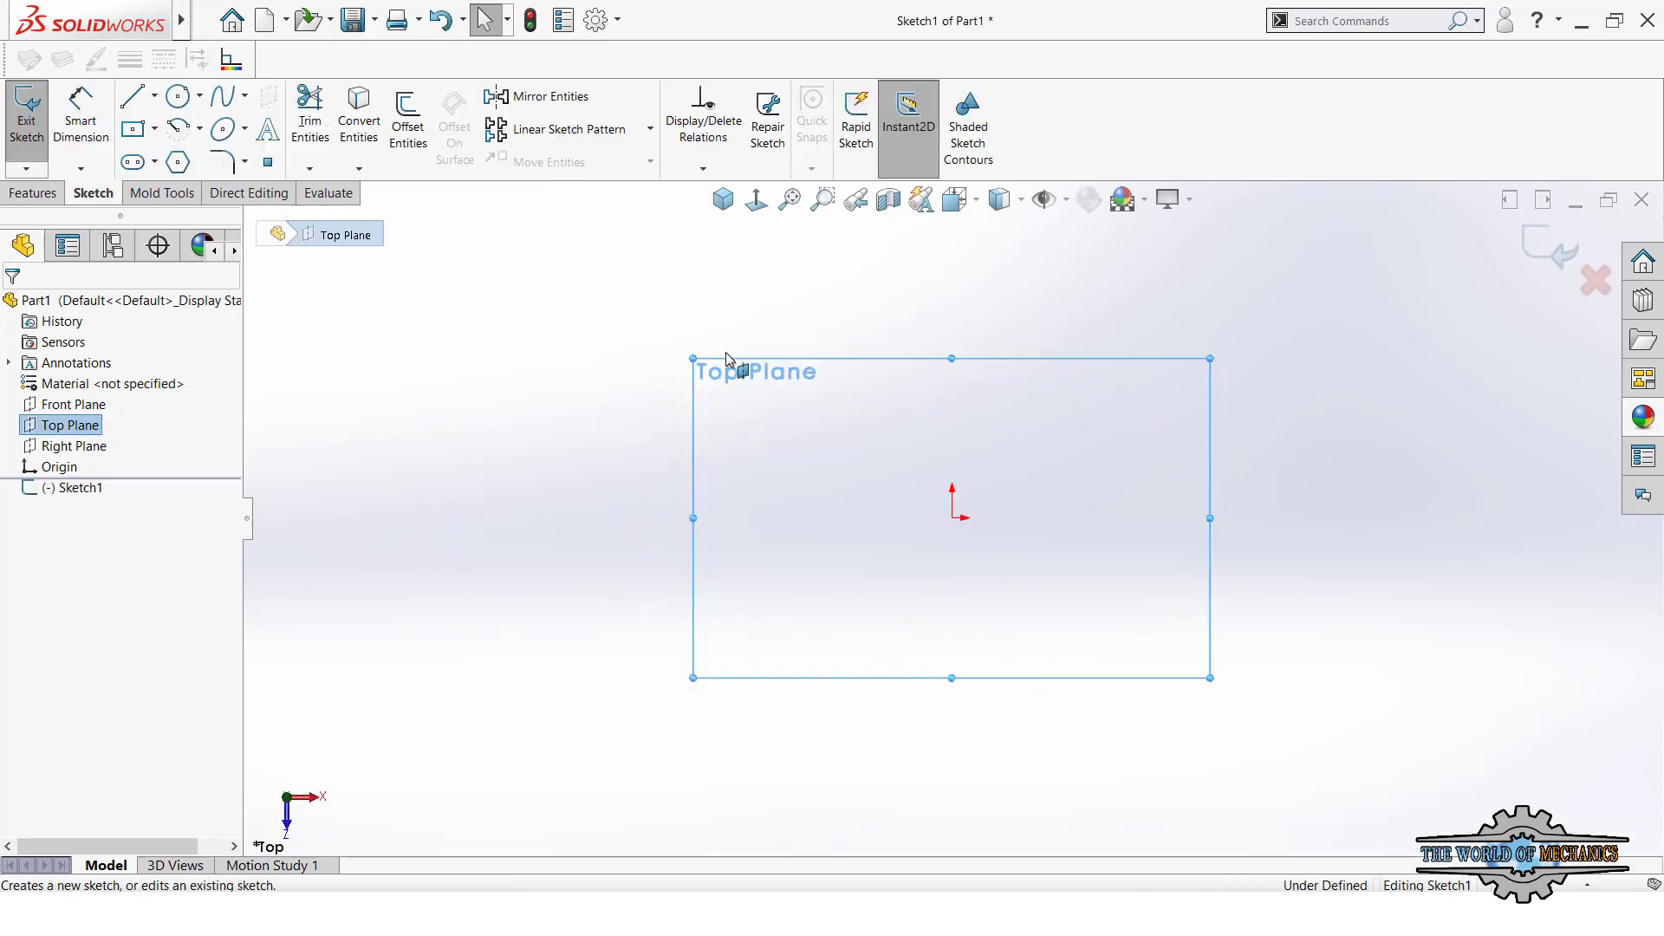
{"action": "right_click_drag", "start_coordinate": [726, 360], "coordinate": [780, 481]}
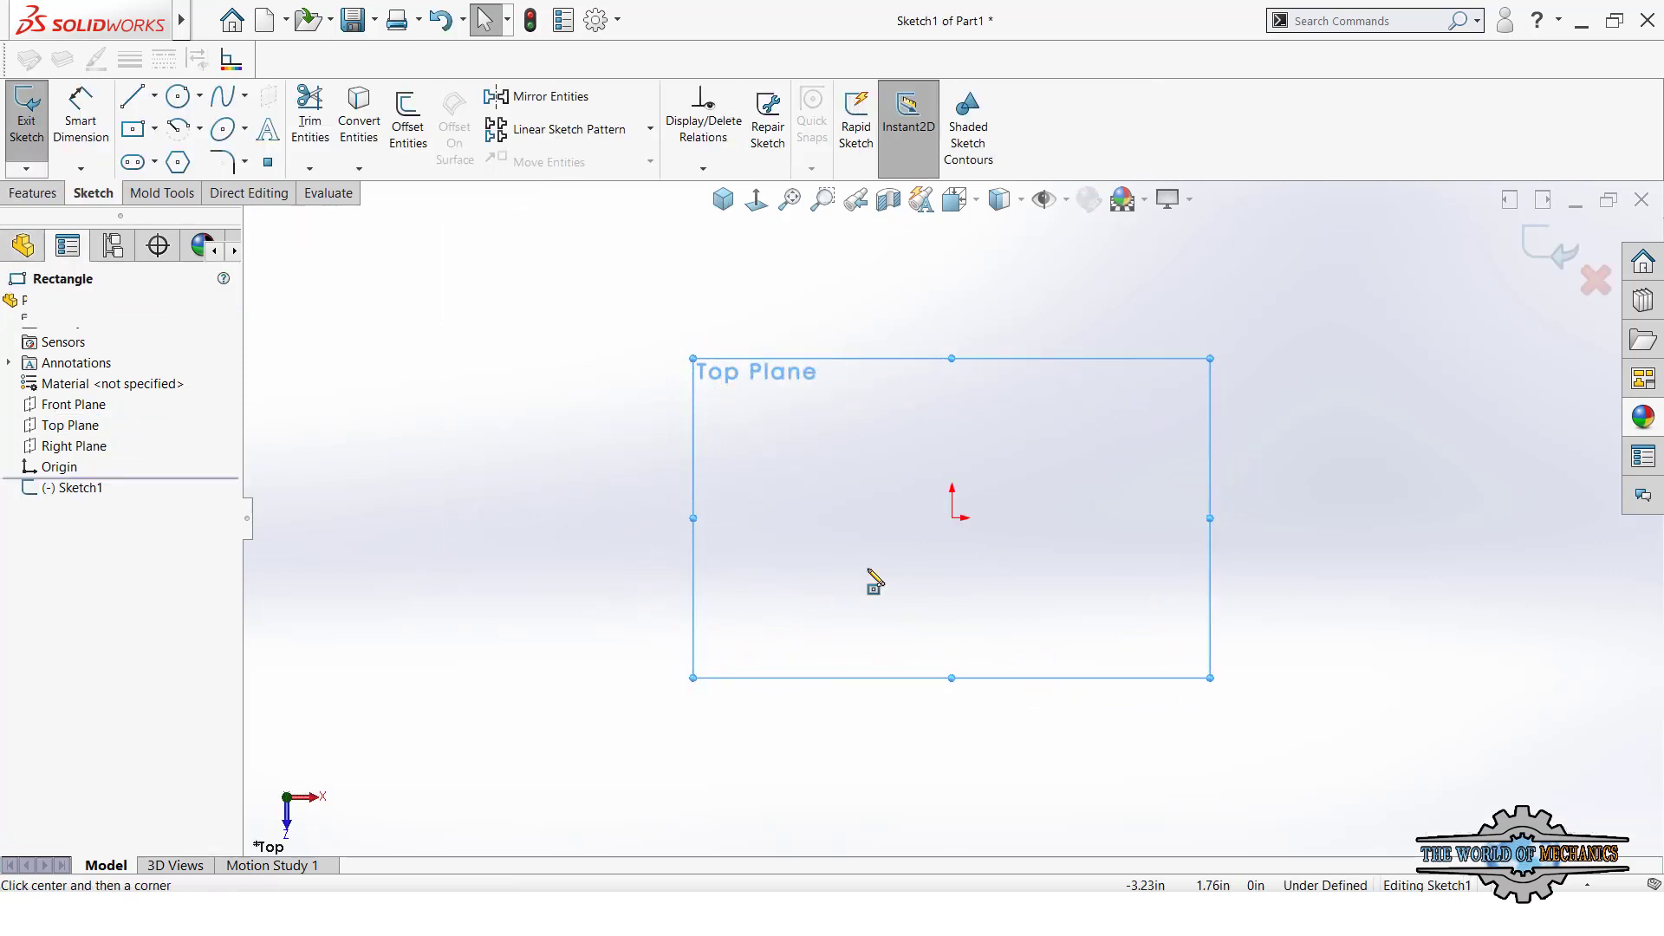
{"action": "left_click", "coordinate": [953, 519]}
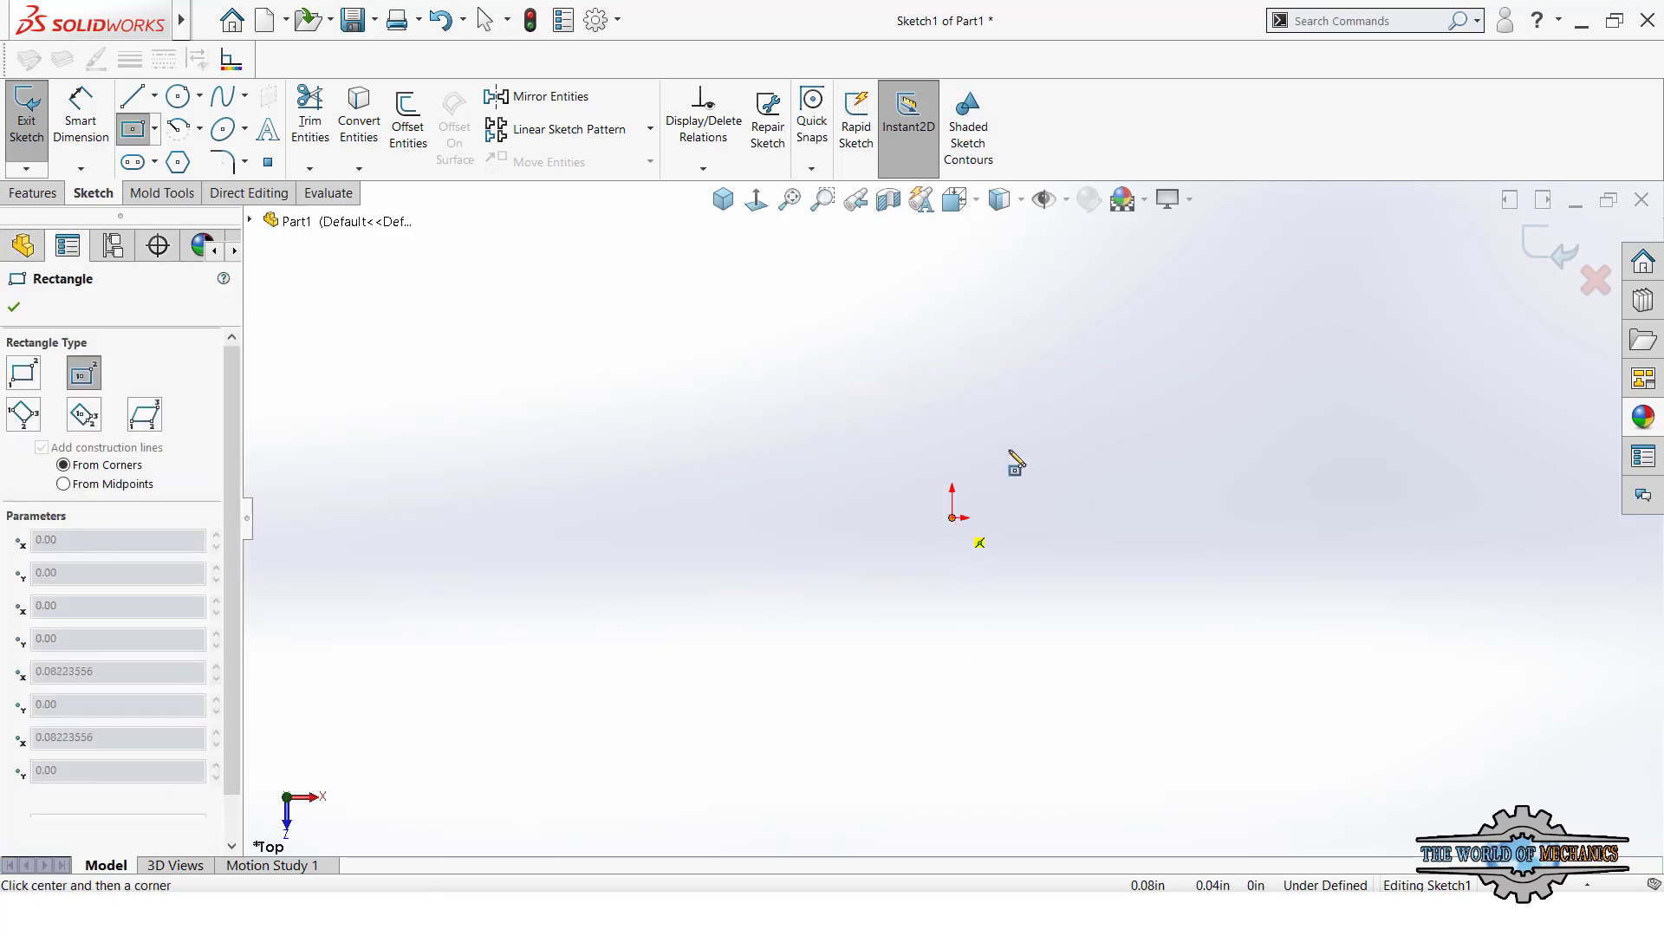
{"action": "left_click", "coordinate": [1218, 336]}
- Dimension the rectangle 6 in wide and 5 in tall
{"action": "right_click_drag", "start_coordinate": [1162, 526], "coordinate": [1139, 331]}
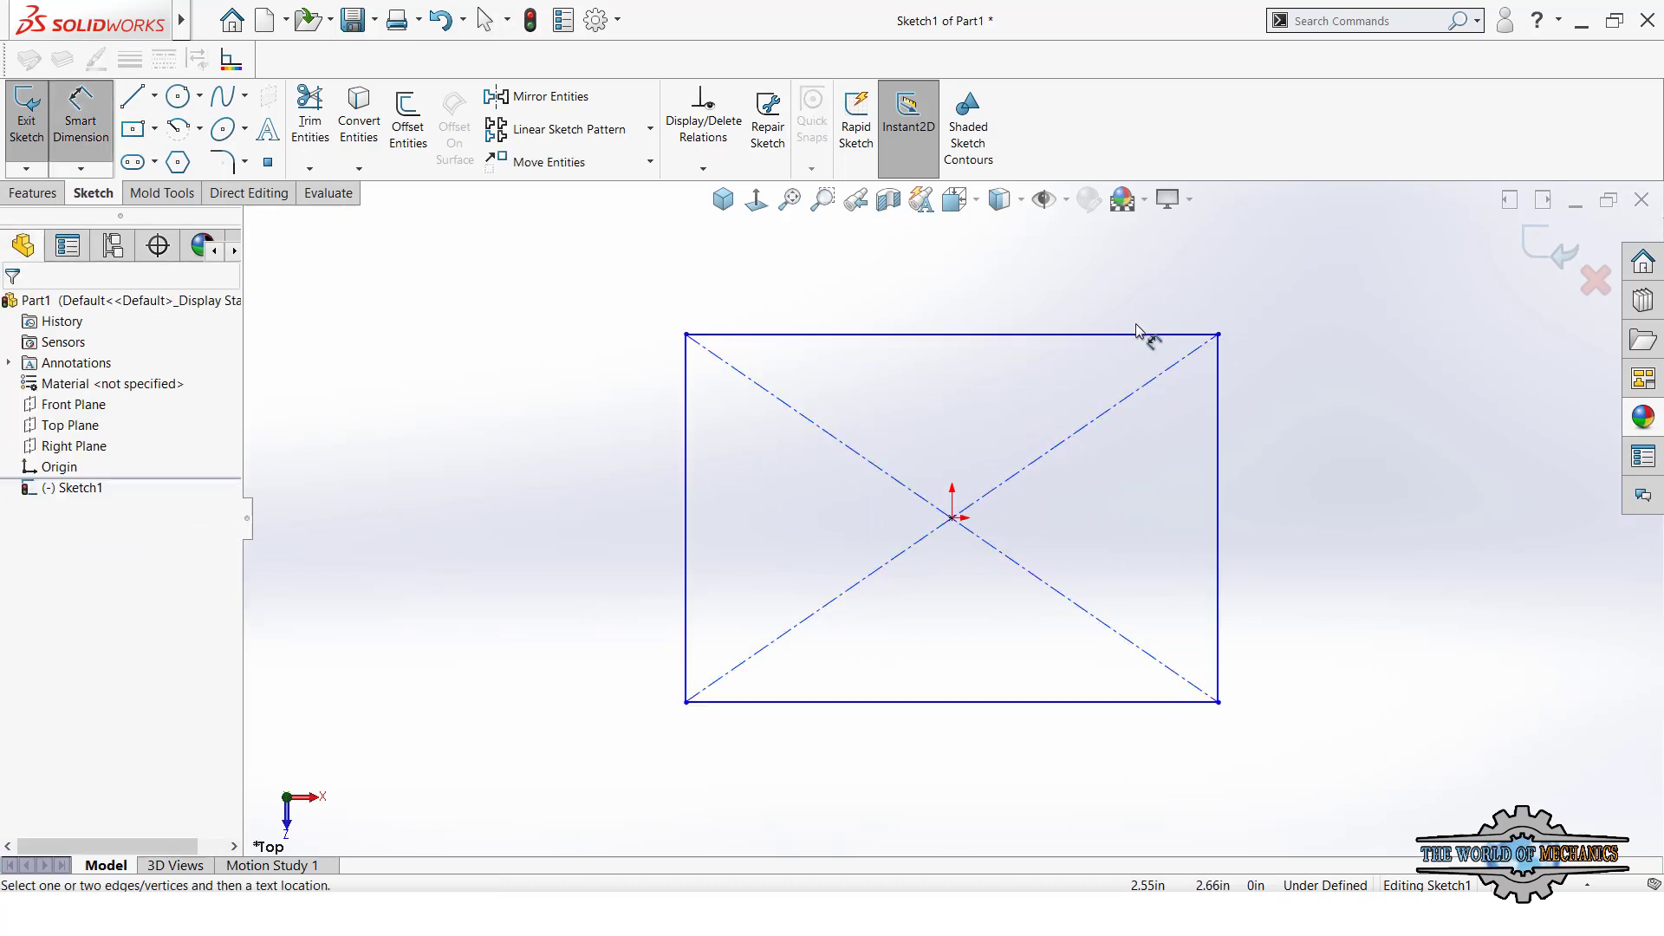
{"action": "left_click", "coordinate": [1075, 309]}
{"action": "left_click", "coordinate": [1019, 278]}
{"action": "type", "text": "6"}
{"action": "key", "text": "Return"}
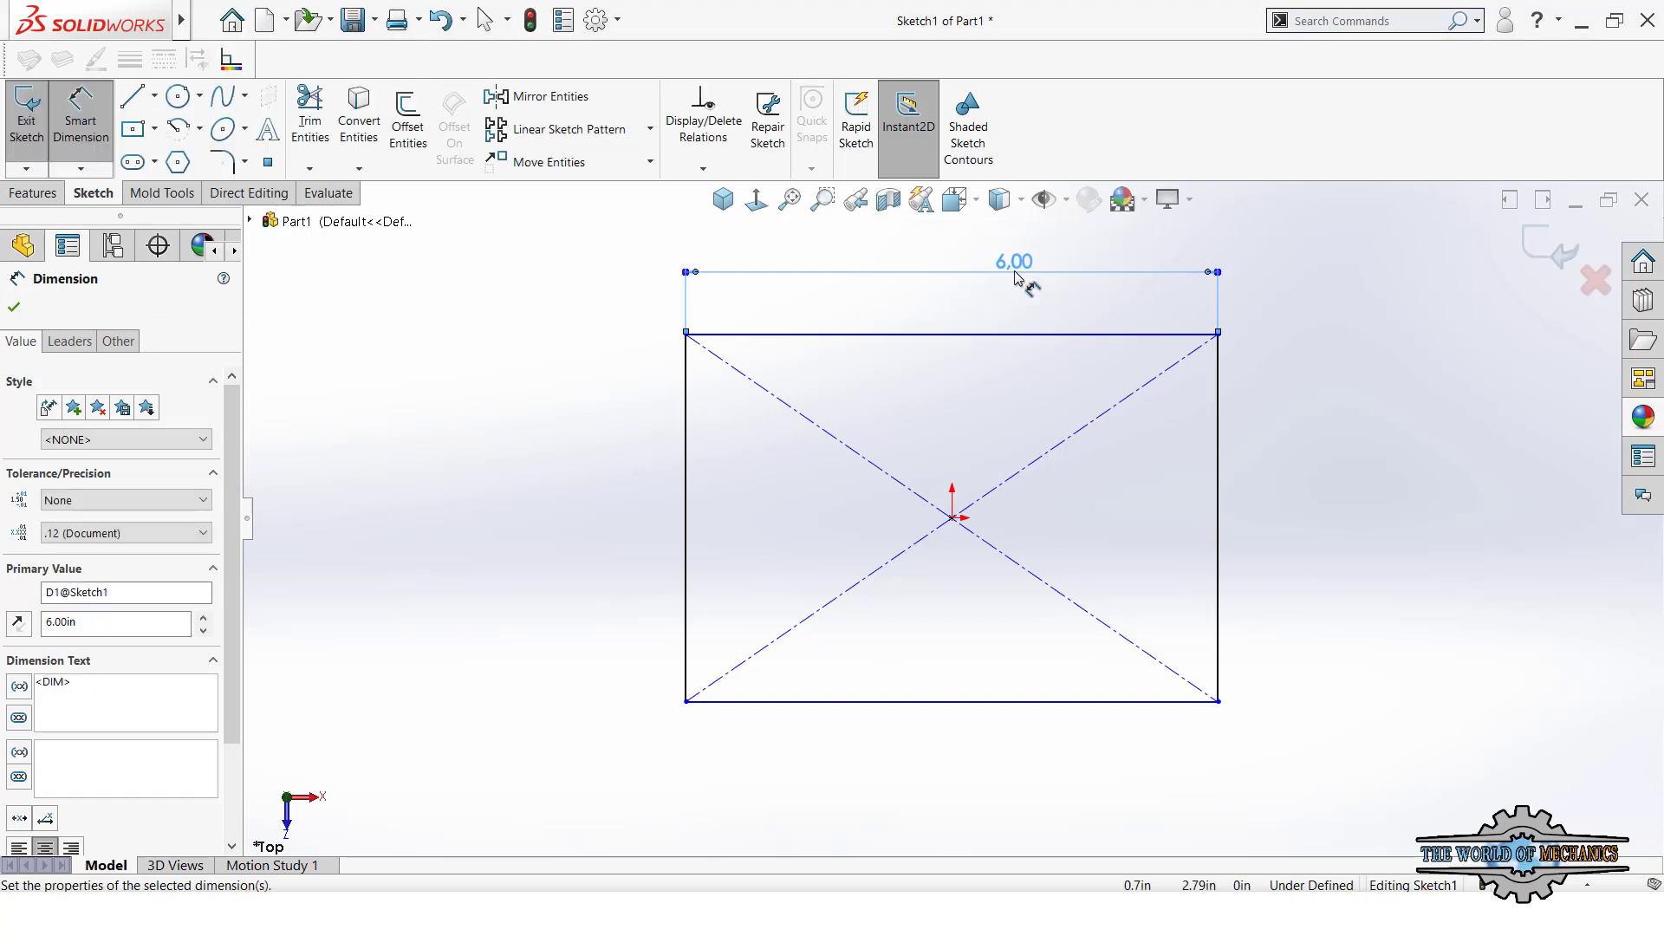
{"action": "left_click", "coordinate": [1220, 442]}
{"action": "left_click", "coordinate": [1384, 460]}
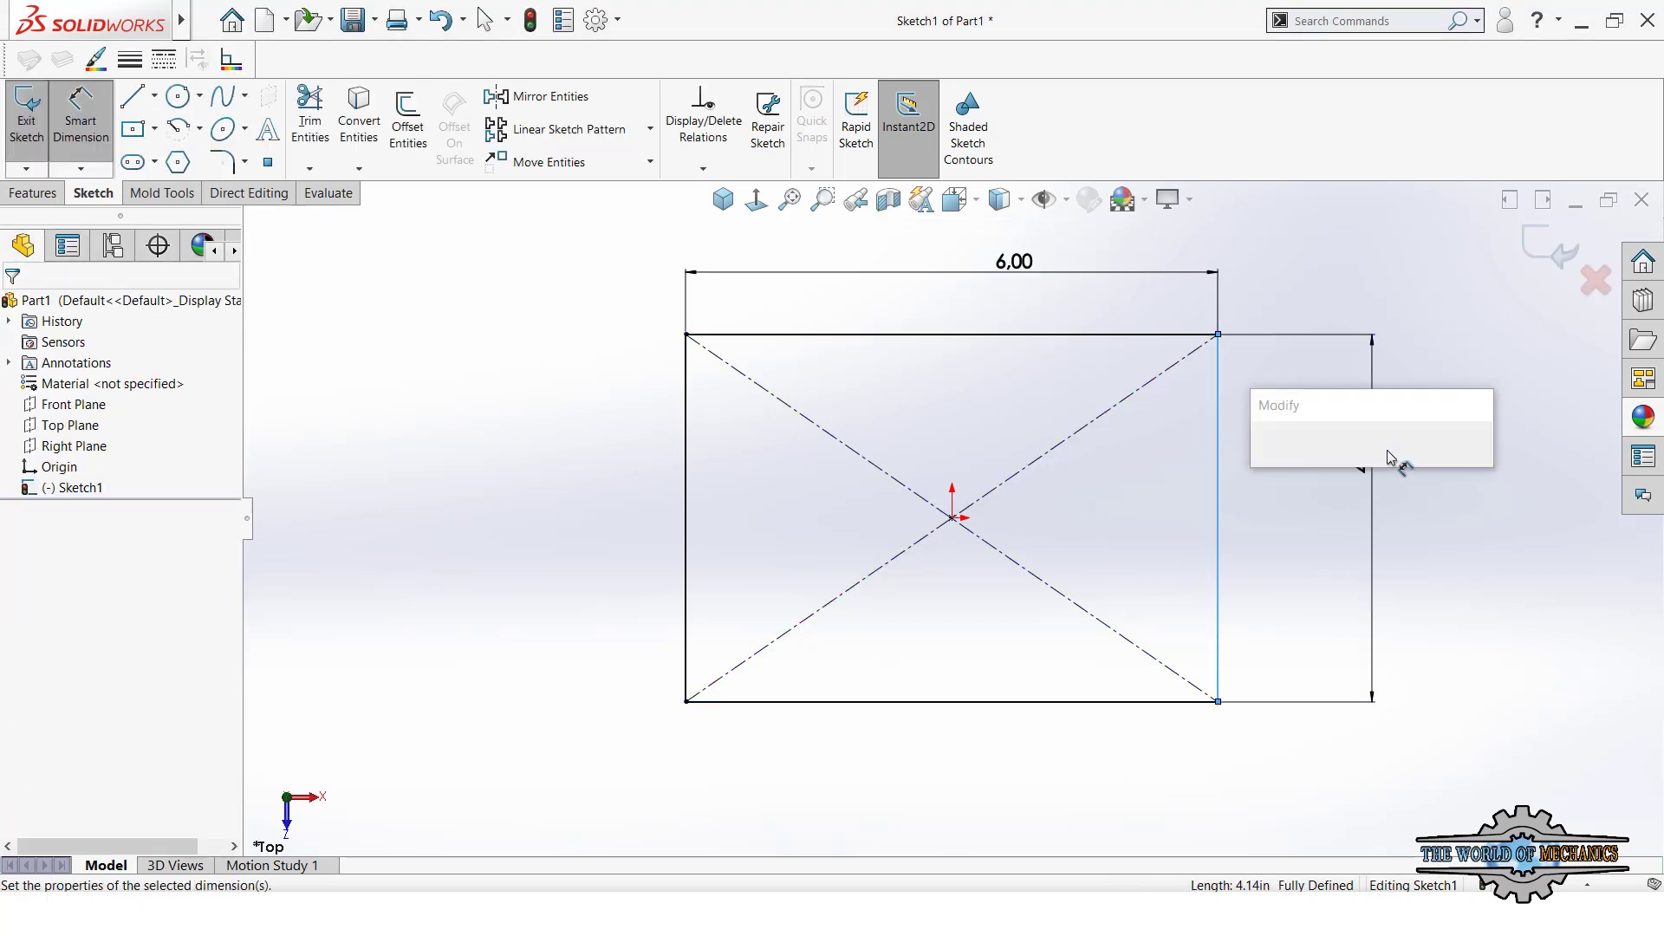
{"action": "type", "text": "5"}
{"action": "key", "text": "Return"}
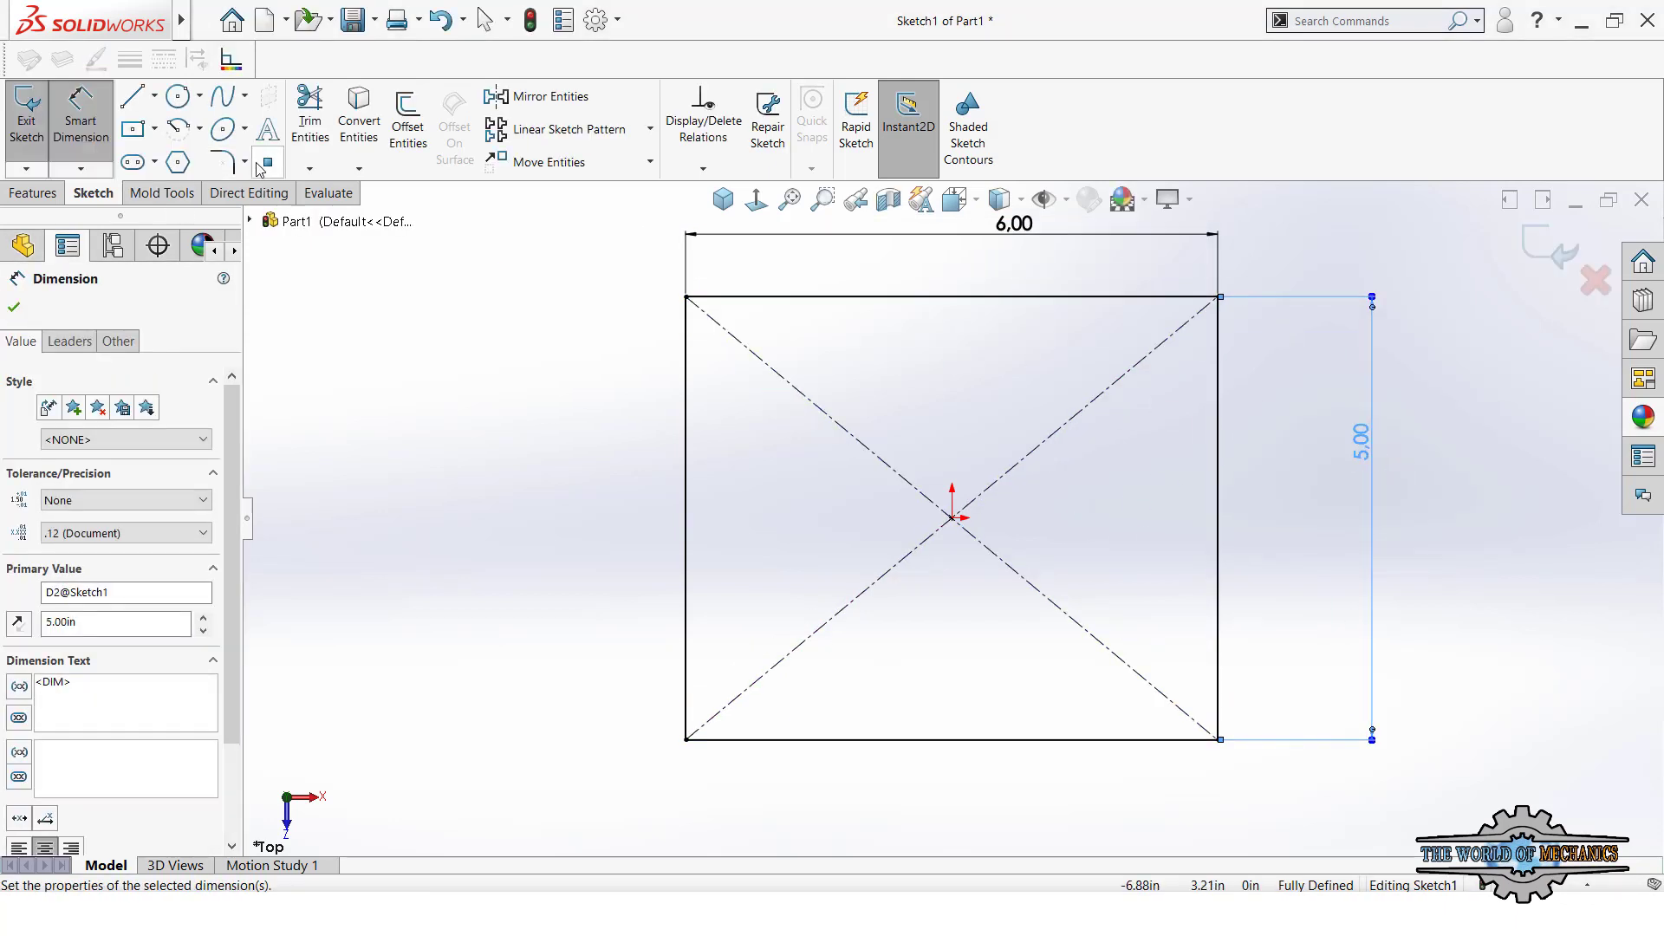
{"action": "left_click", "coordinate": [223, 161]}
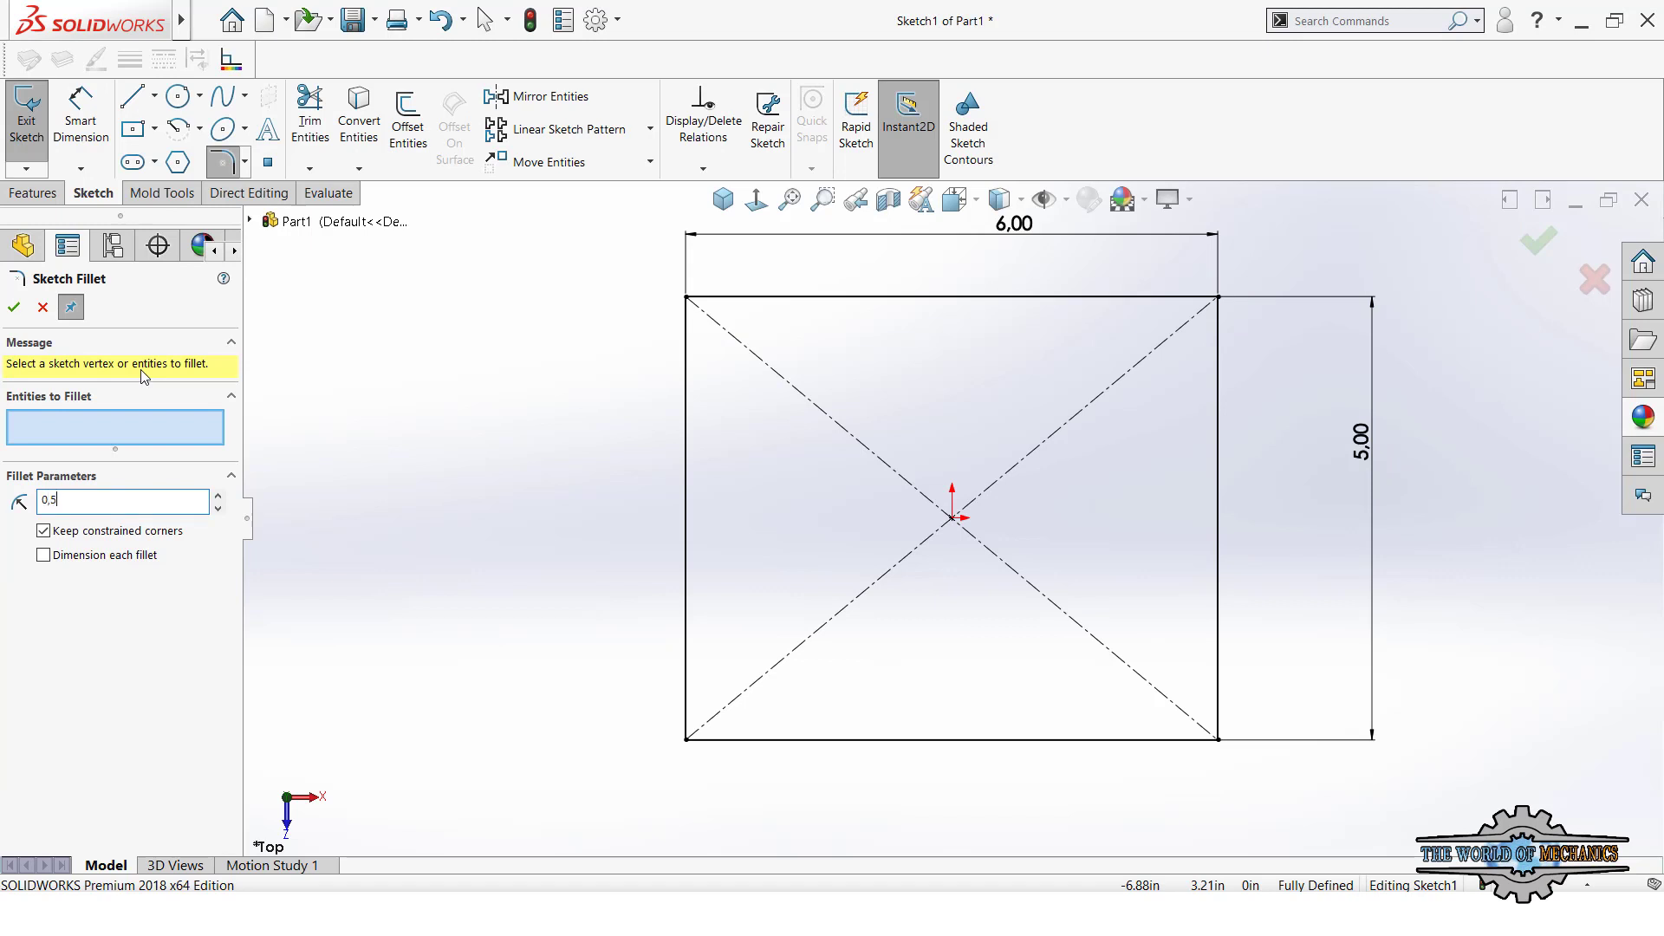
- Fillet all four rectangle corners at R0.50, exit Sketch1, and view it isometrically
{"action": "left_click_drag", "start_coordinate": [548, 277], "coordinate": [1315, 834]}
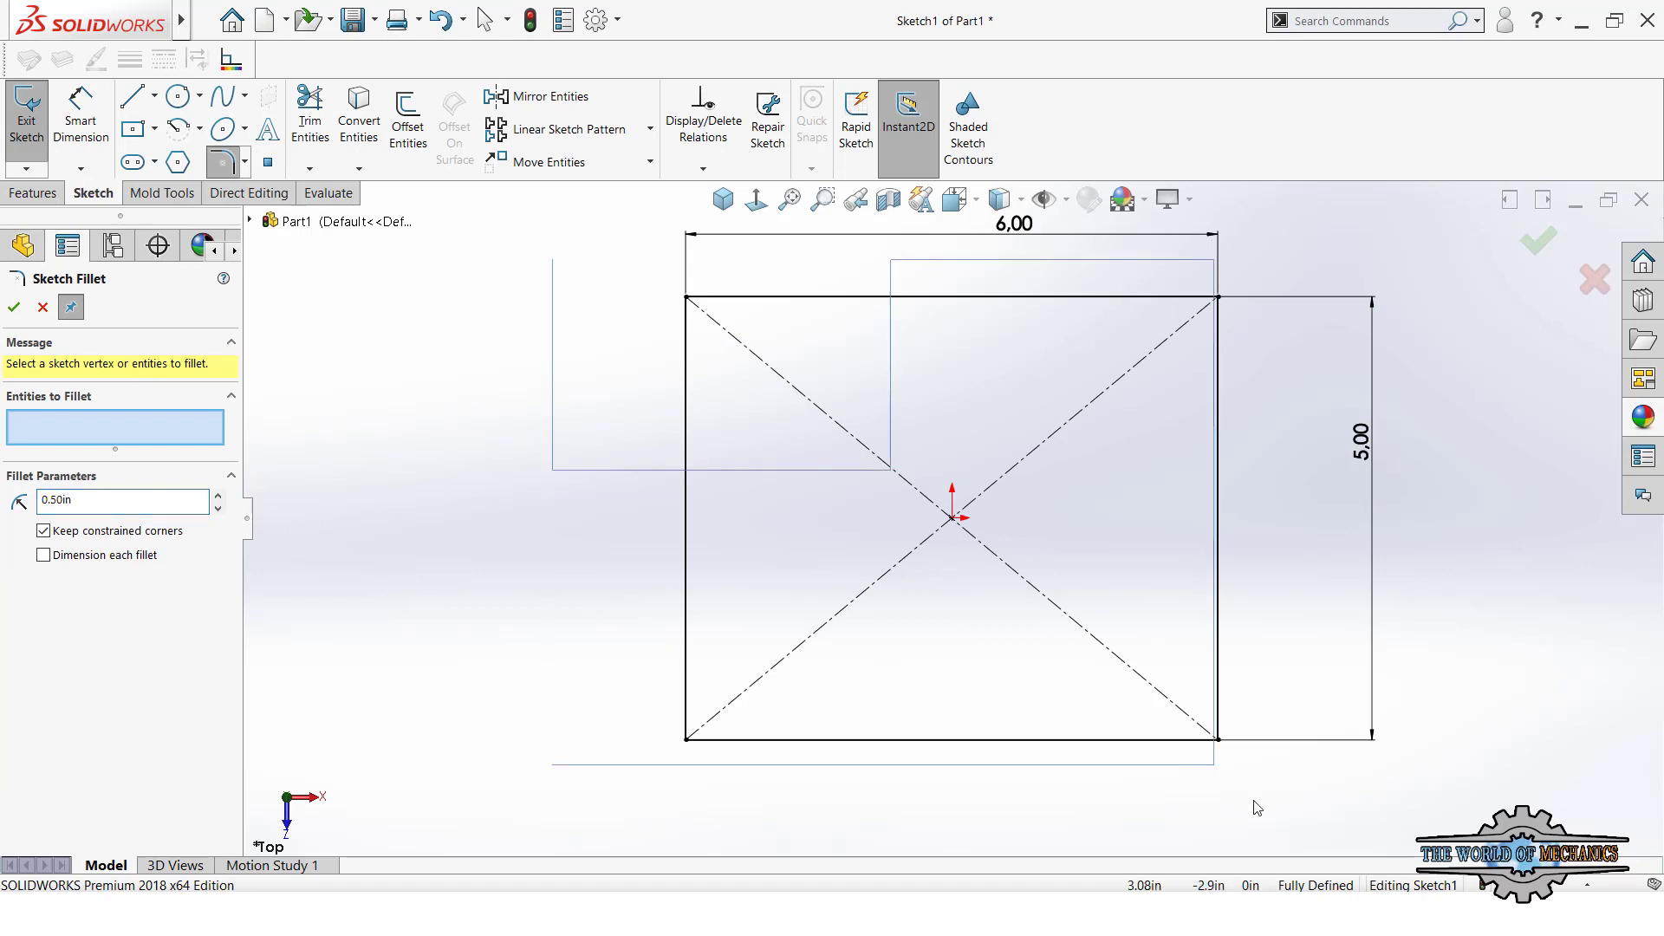
{"action": "right_click", "coordinate": [1315, 828]}
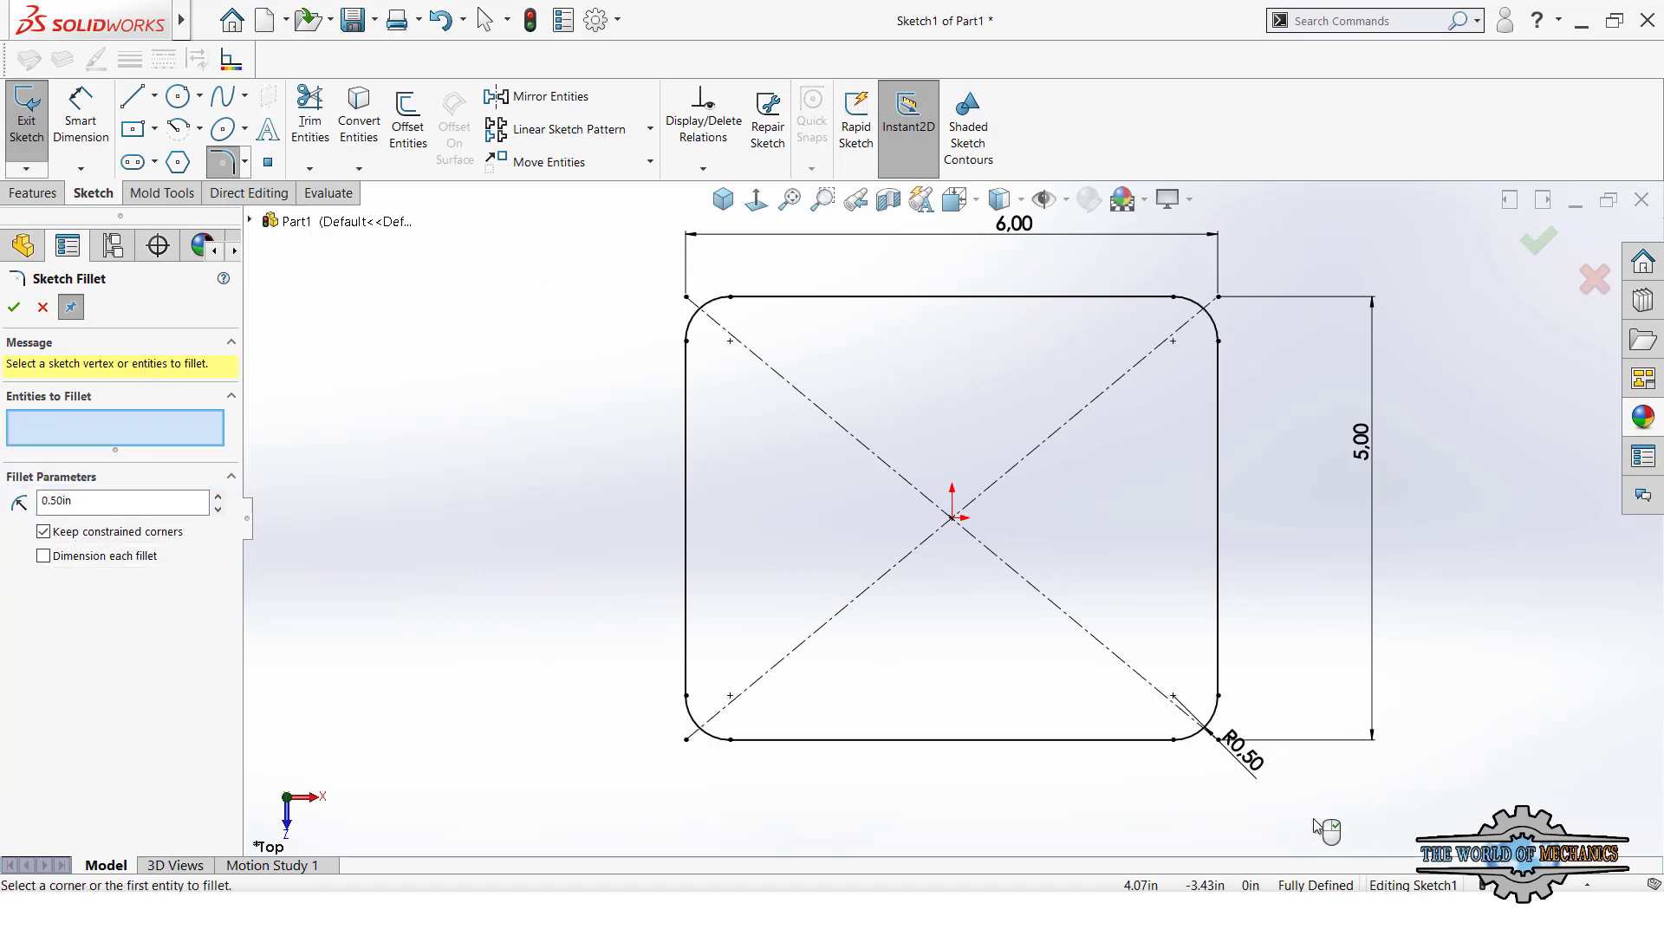
{"action": "left_click", "coordinate": [1535, 243]}
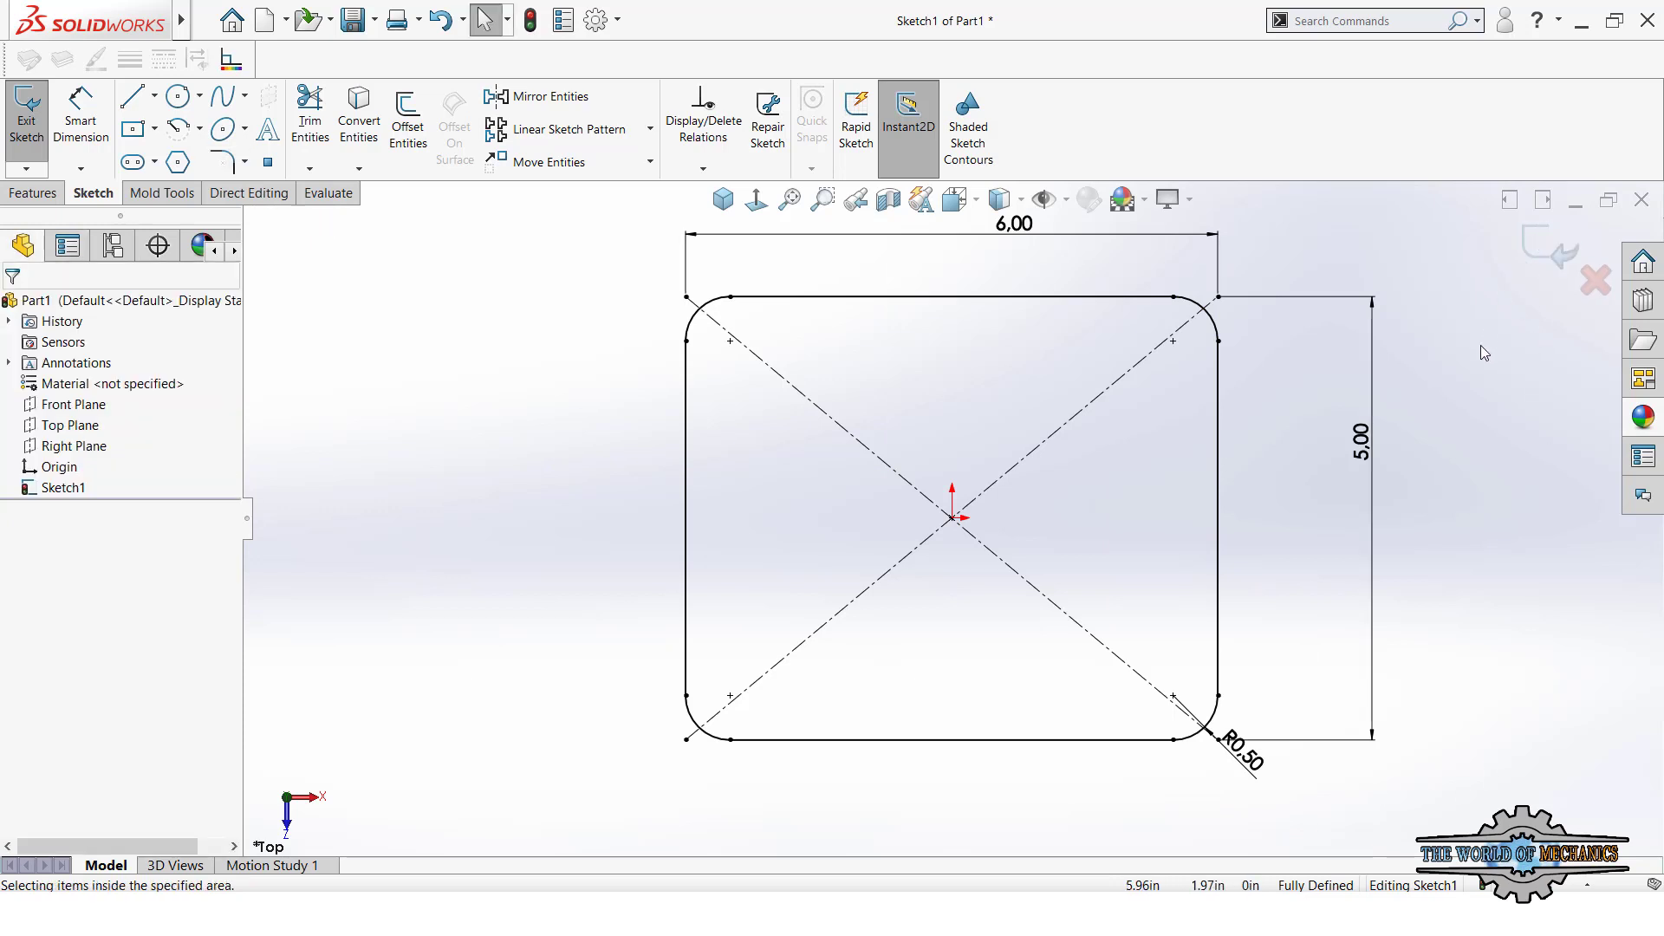
{"action": "left_click", "coordinate": [1542, 254]}
{"action": "left_click", "coordinate": [723, 199]}
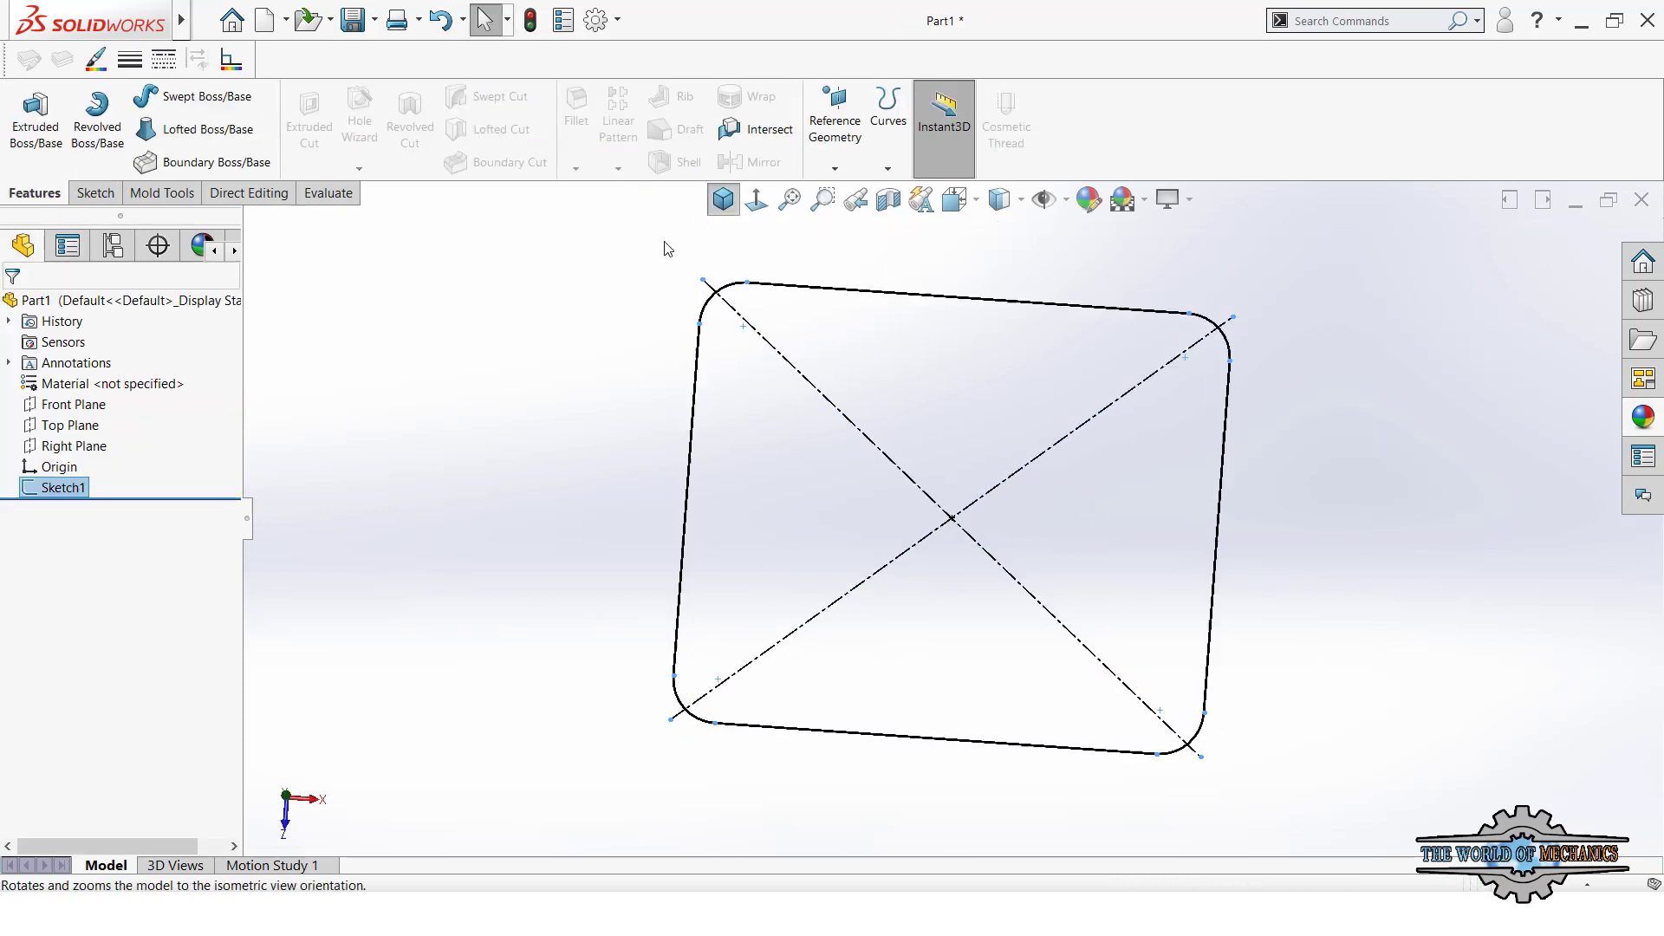
- Create Plane1 offset 3.00 in from the Top Plane and select it for sketching
{"action": "left_click", "coordinate": [527, 381]}
{"action": "left_click", "coordinate": [96, 434]}
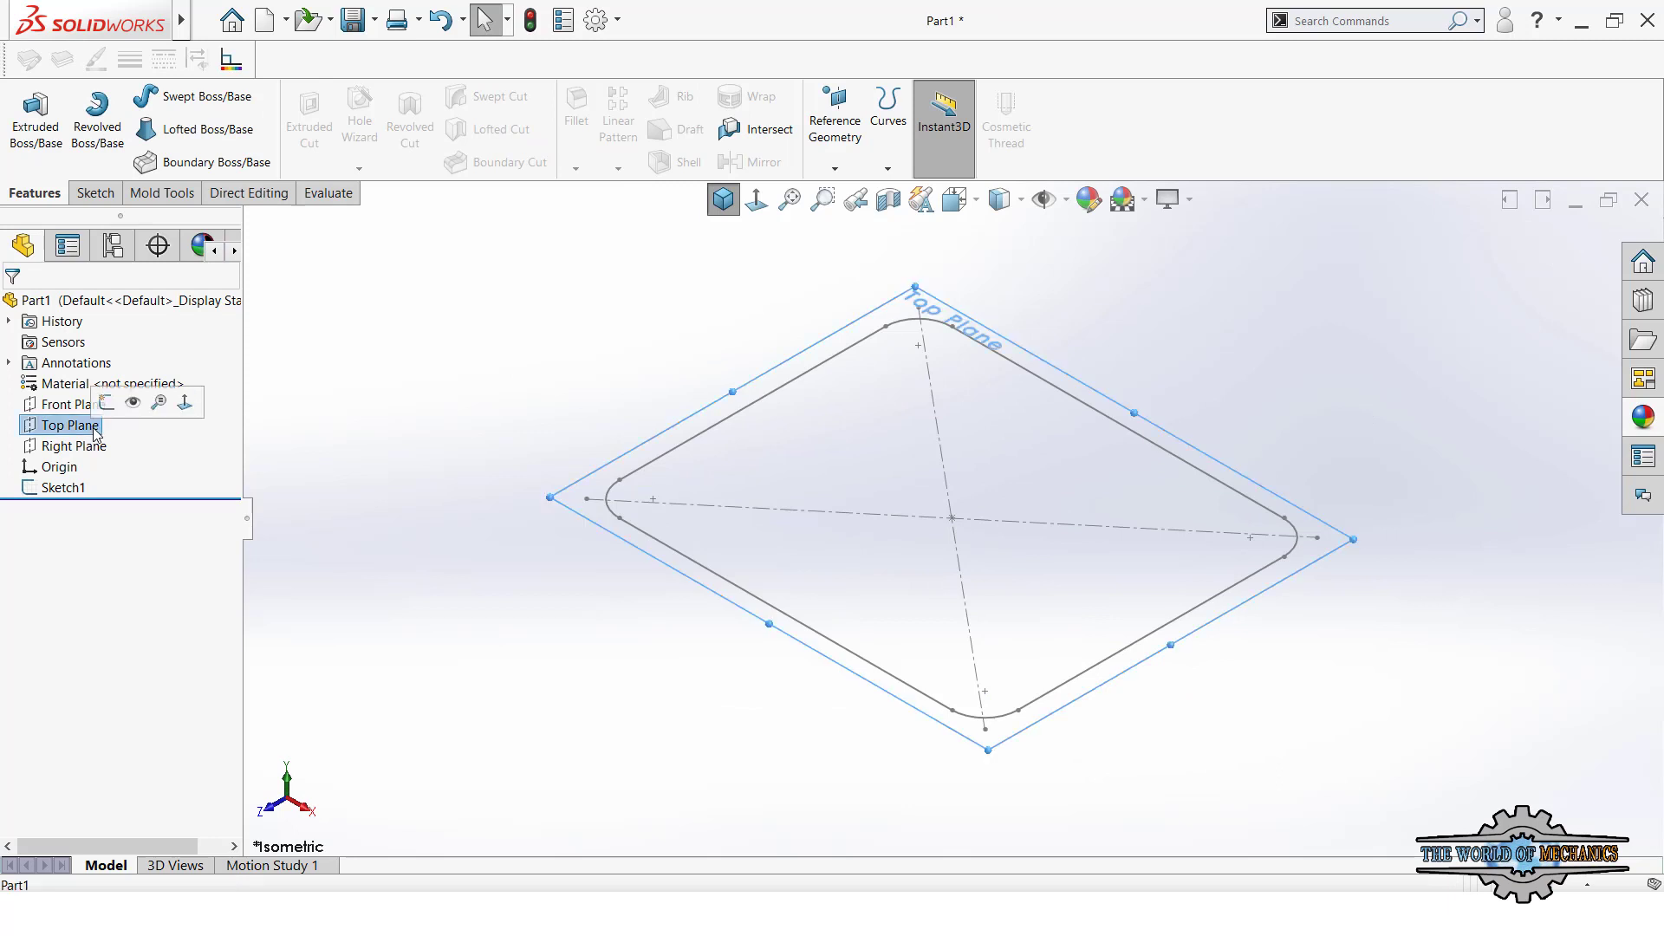
{"action": "left_click", "coordinate": [834, 167]}
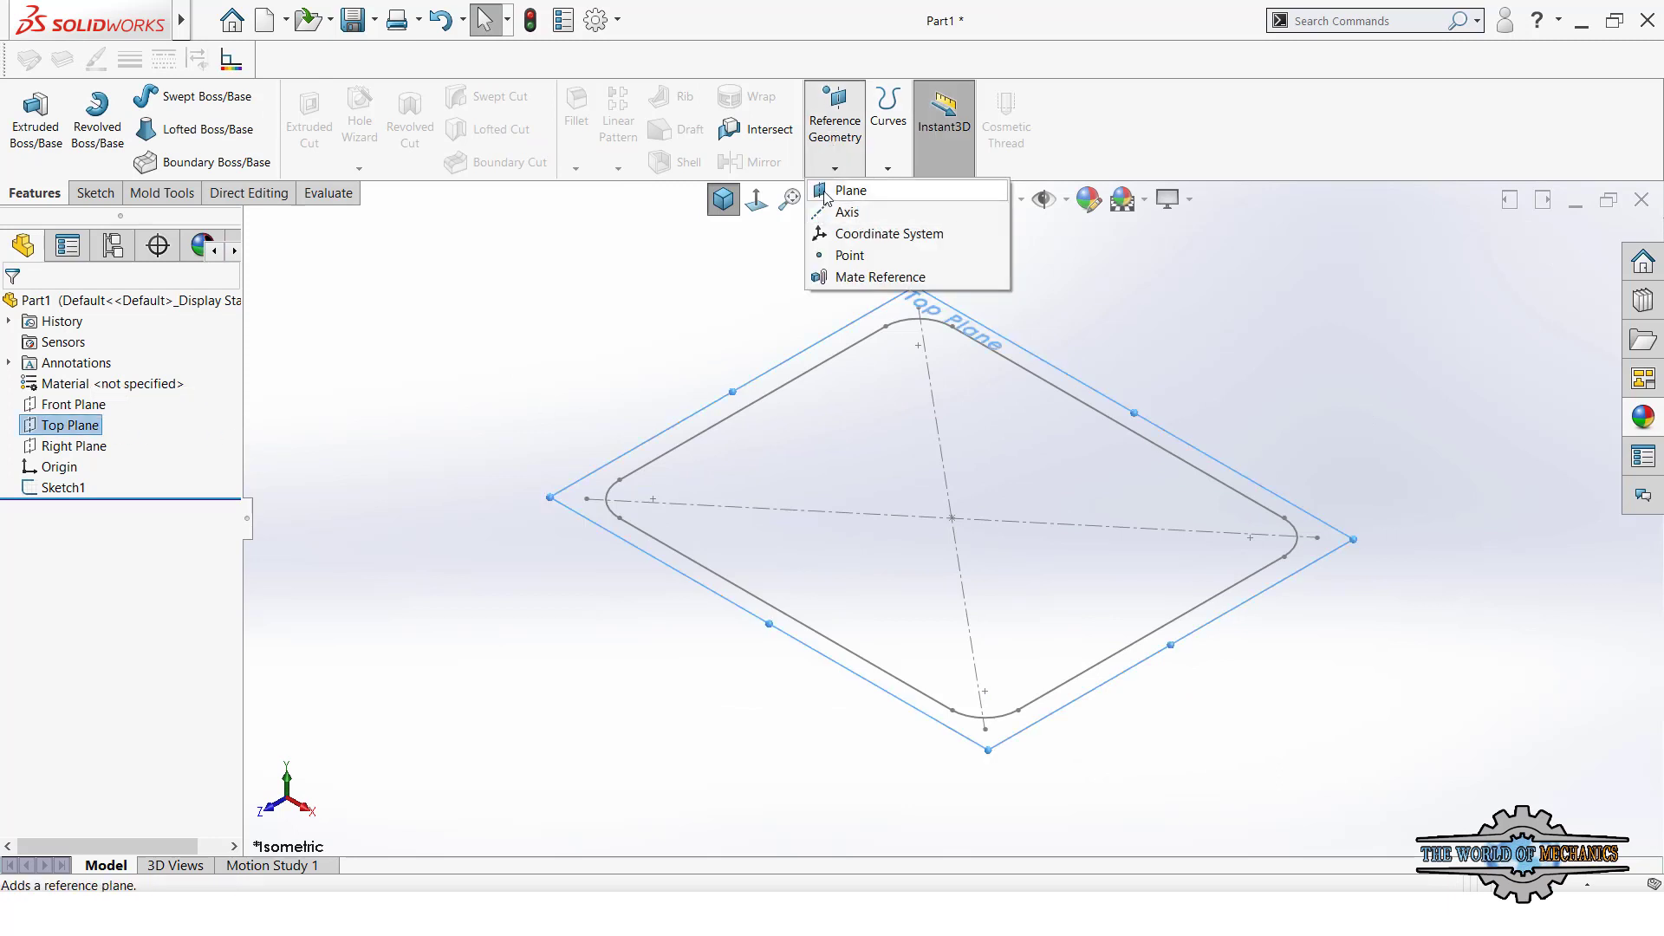
{"action": "left_click", "coordinate": [828, 189]}
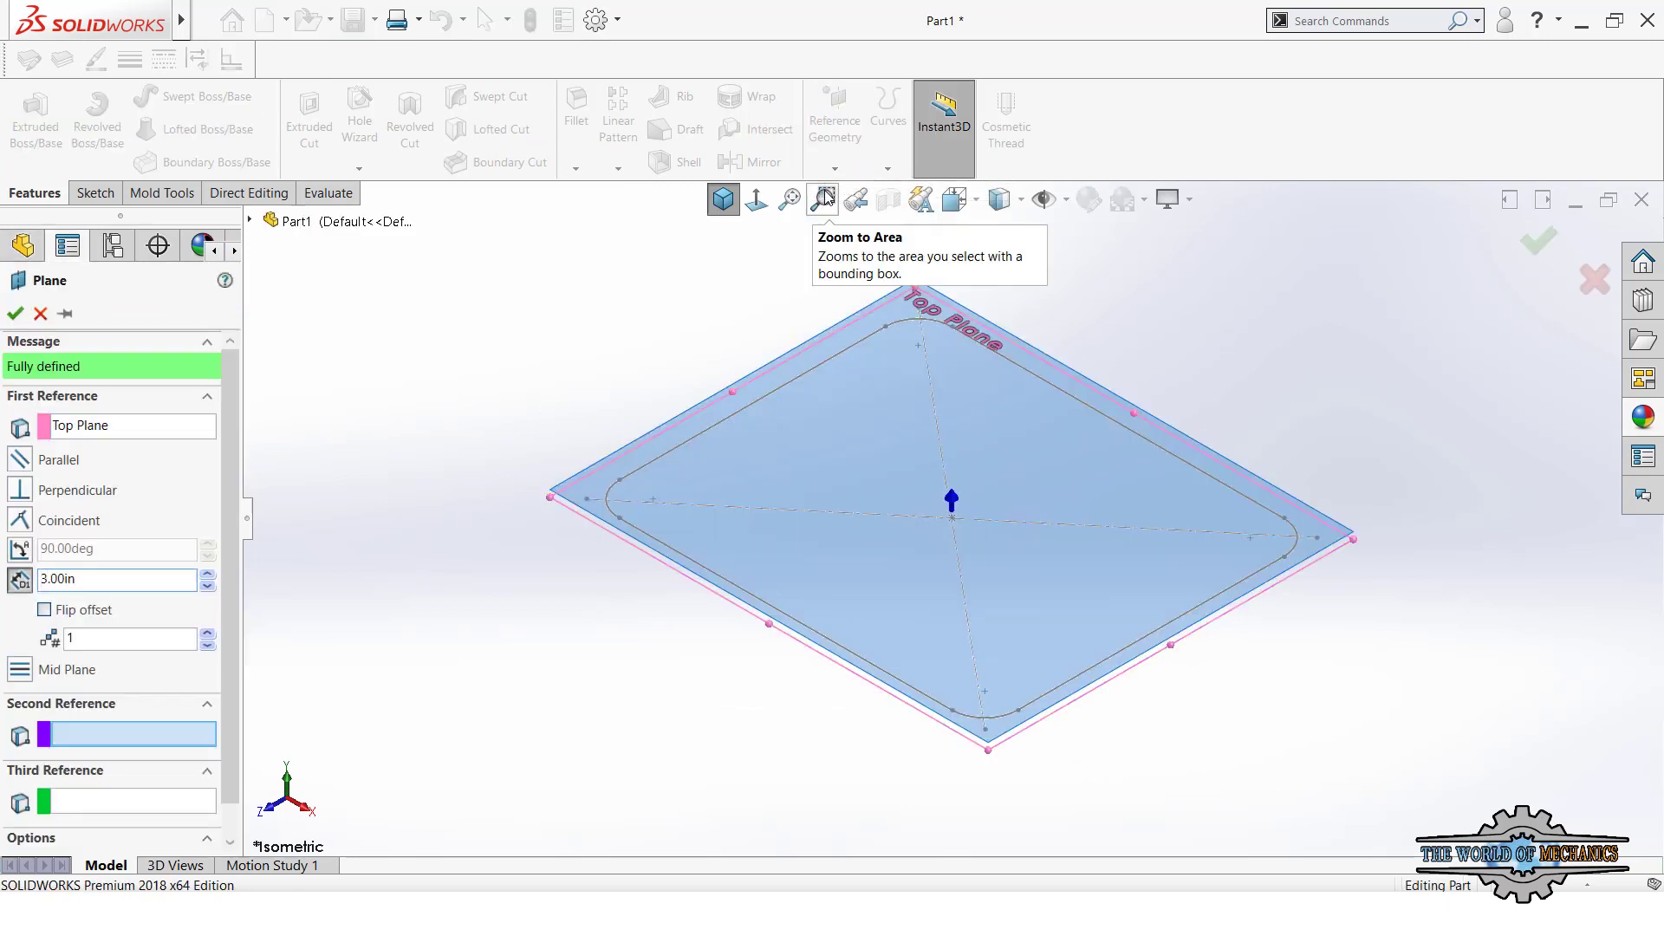
{"action": "key", "text": "Return"}
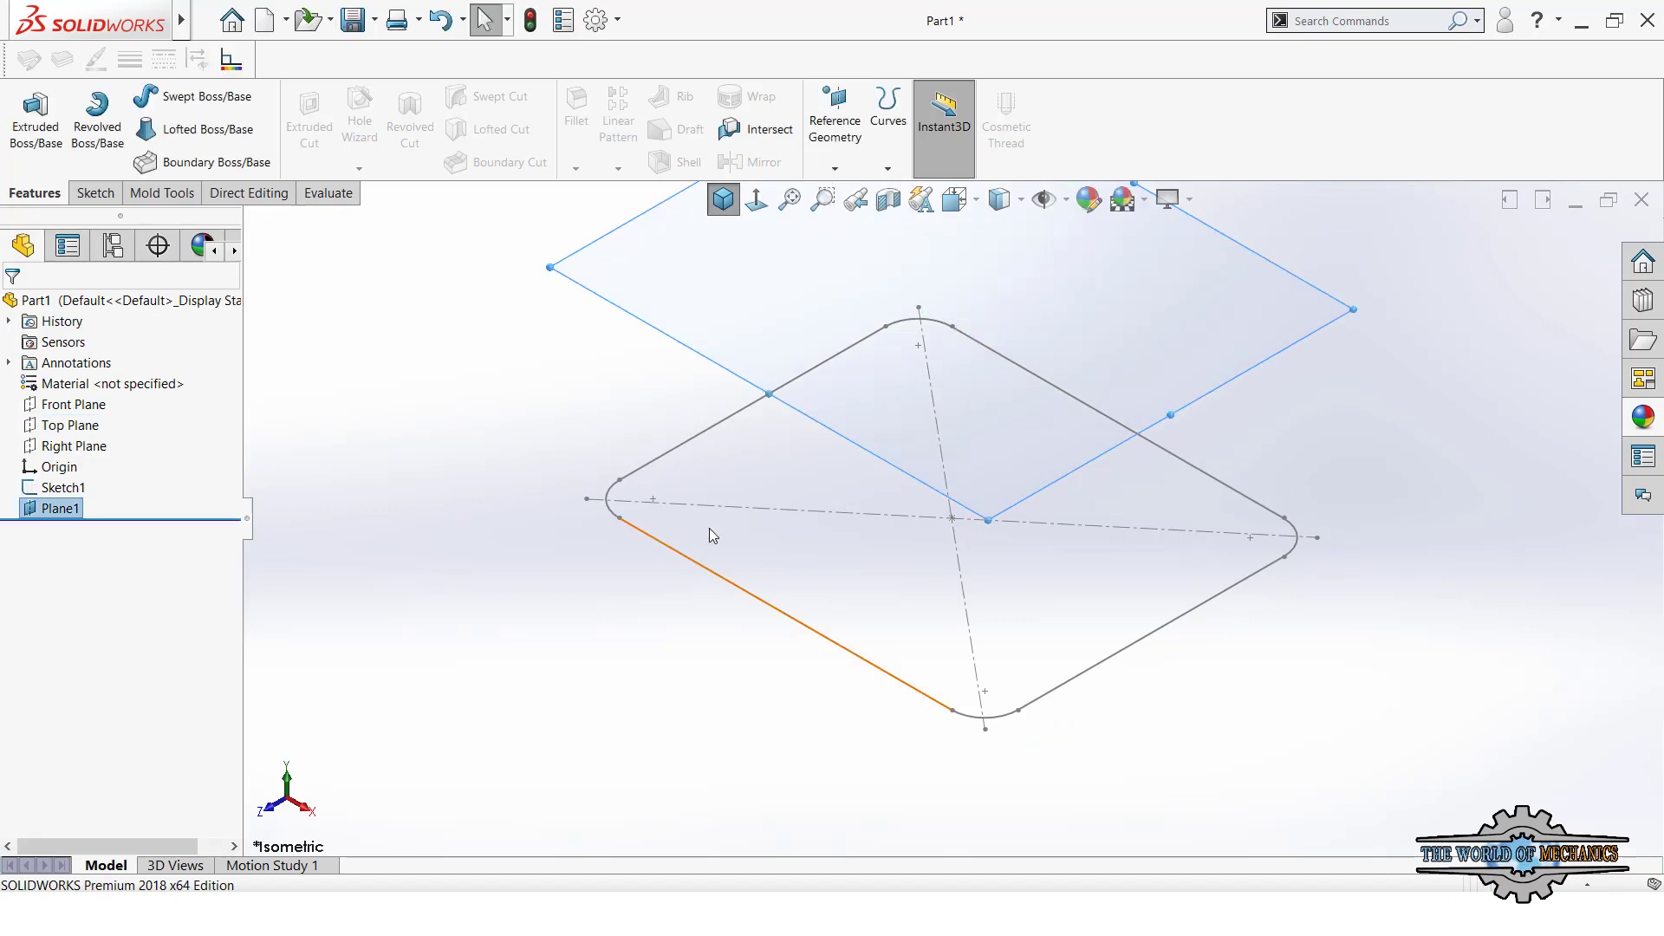
{"action": "left_click", "coordinate": [795, 309]}
{"action": "left_click", "coordinate": [647, 361]}
{"action": "left_click", "coordinate": [771, 260]}
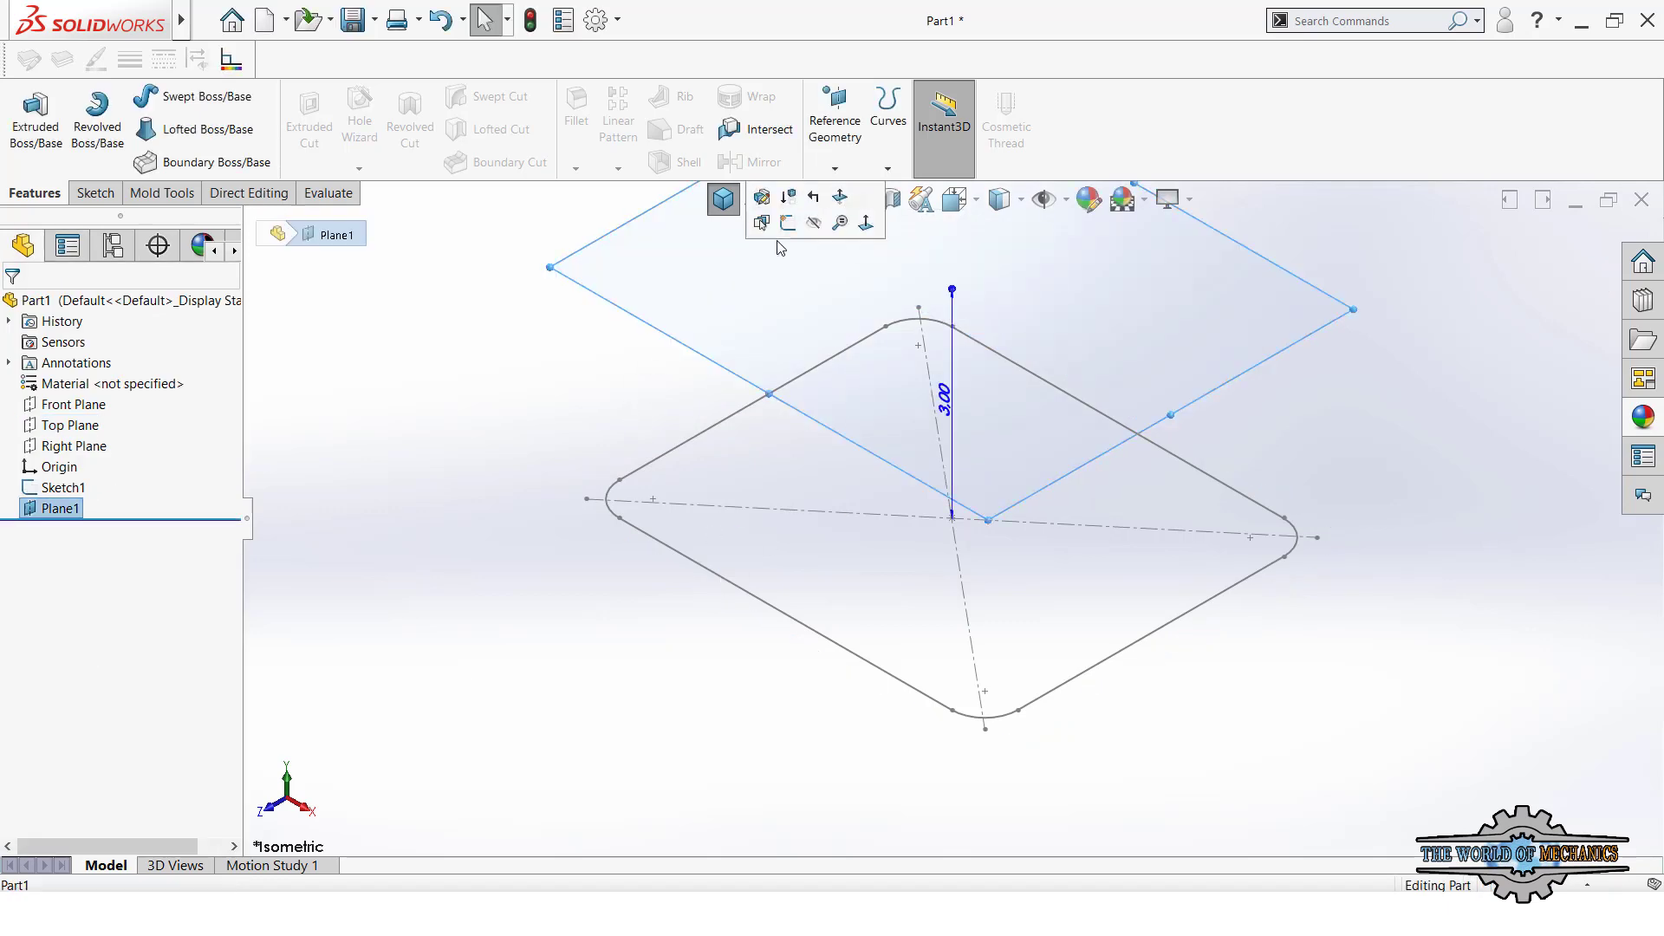
- On Plane1, draw an origin-centred circle and dimension its diameter to 7 in
{"action": "left_click", "coordinate": [760, 226]}
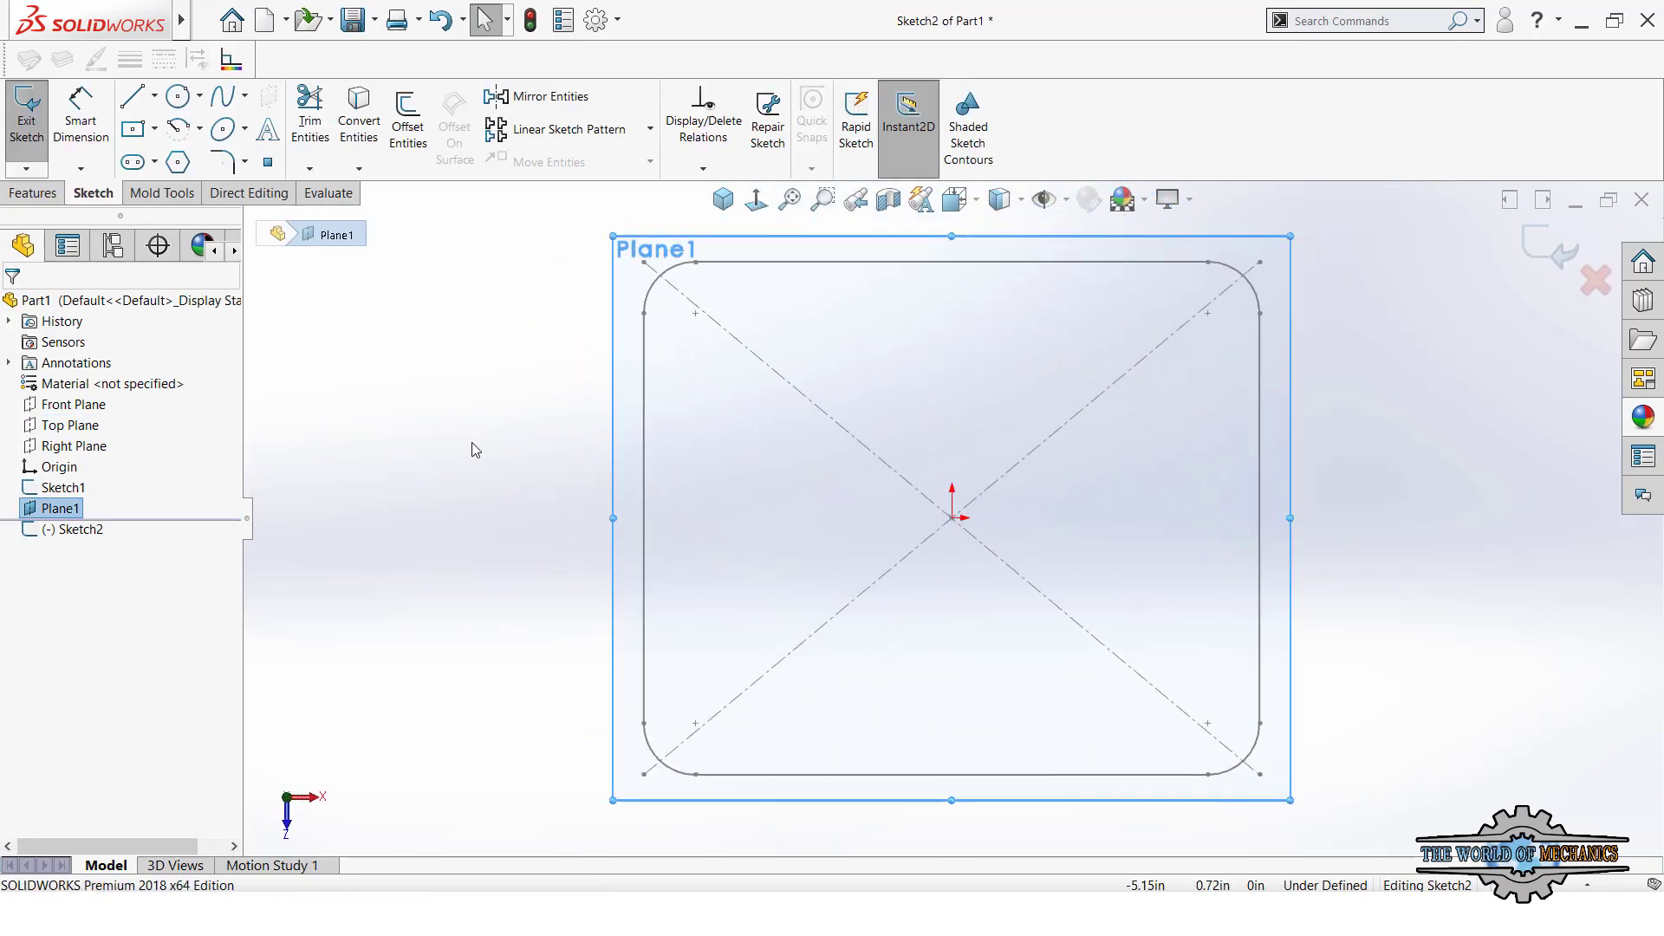
{"action": "right_click_drag", "start_coordinate": [494, 393], "coordinate": [468, 427]}
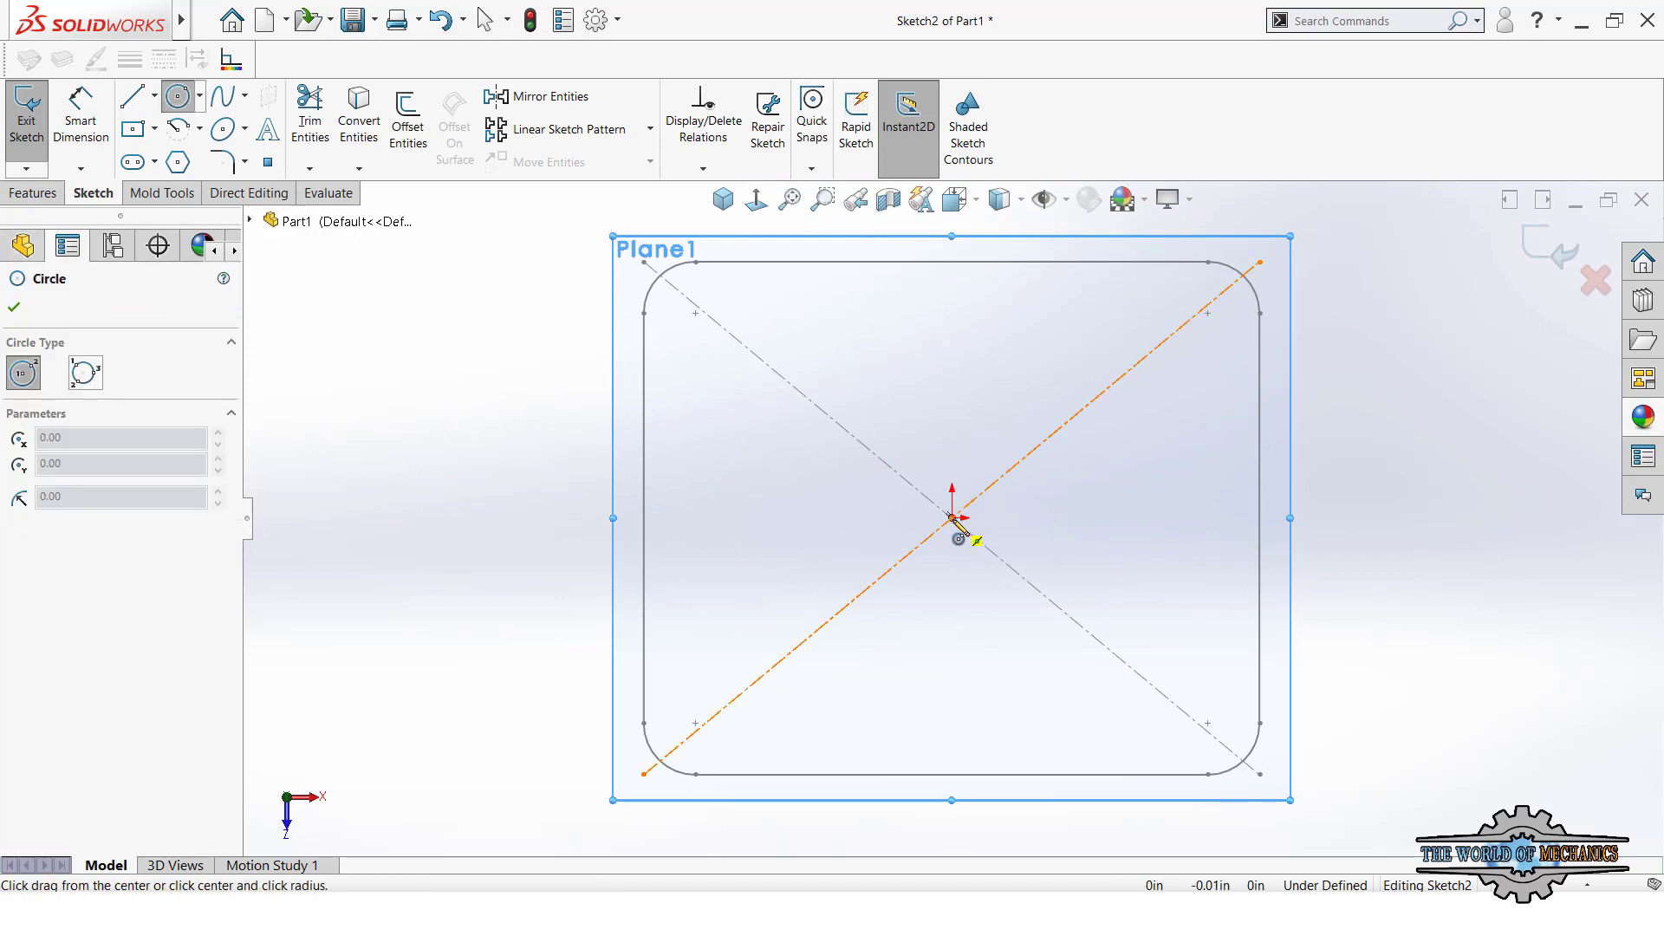
{"action": "scroll", "coordinate": [951, 517], "scroll_direction": "up", "scroll_amount": 2}
{"action": "left_click_drag", "start_coordinate": [952, 517], "coordinate": [1123, 518]}
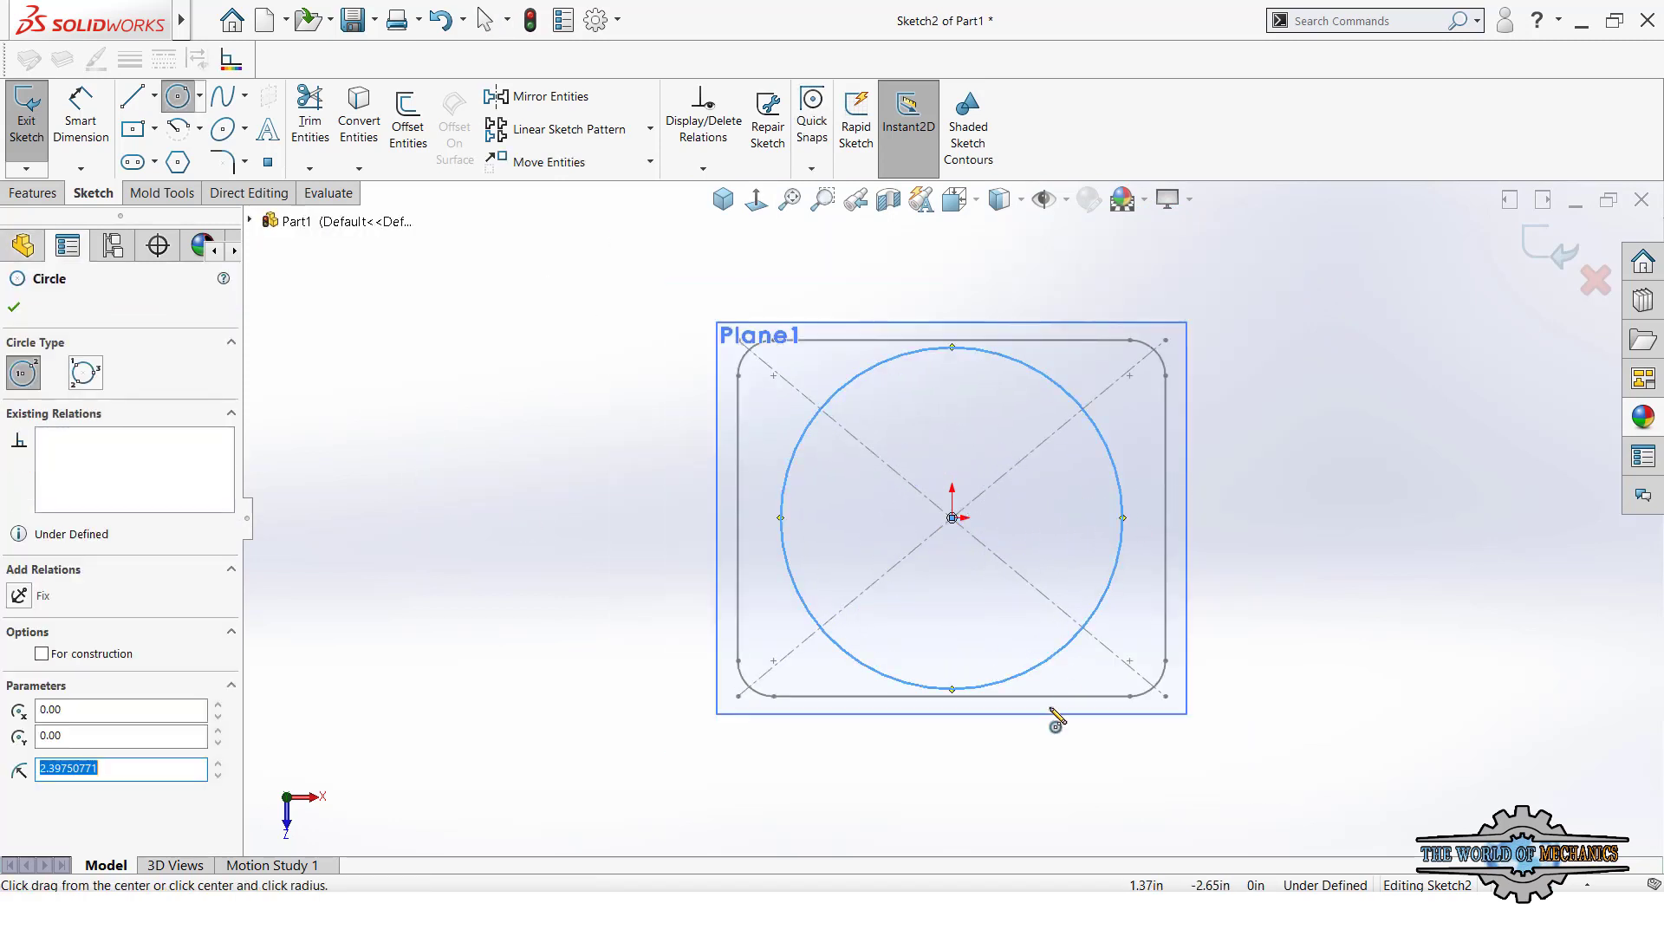
{"action": "right_click_drag", "start_coordinate": [1055, 719], "coordinate": [1066, 472]}
{"action": "left_click", "coordinate": [1040, 672]}
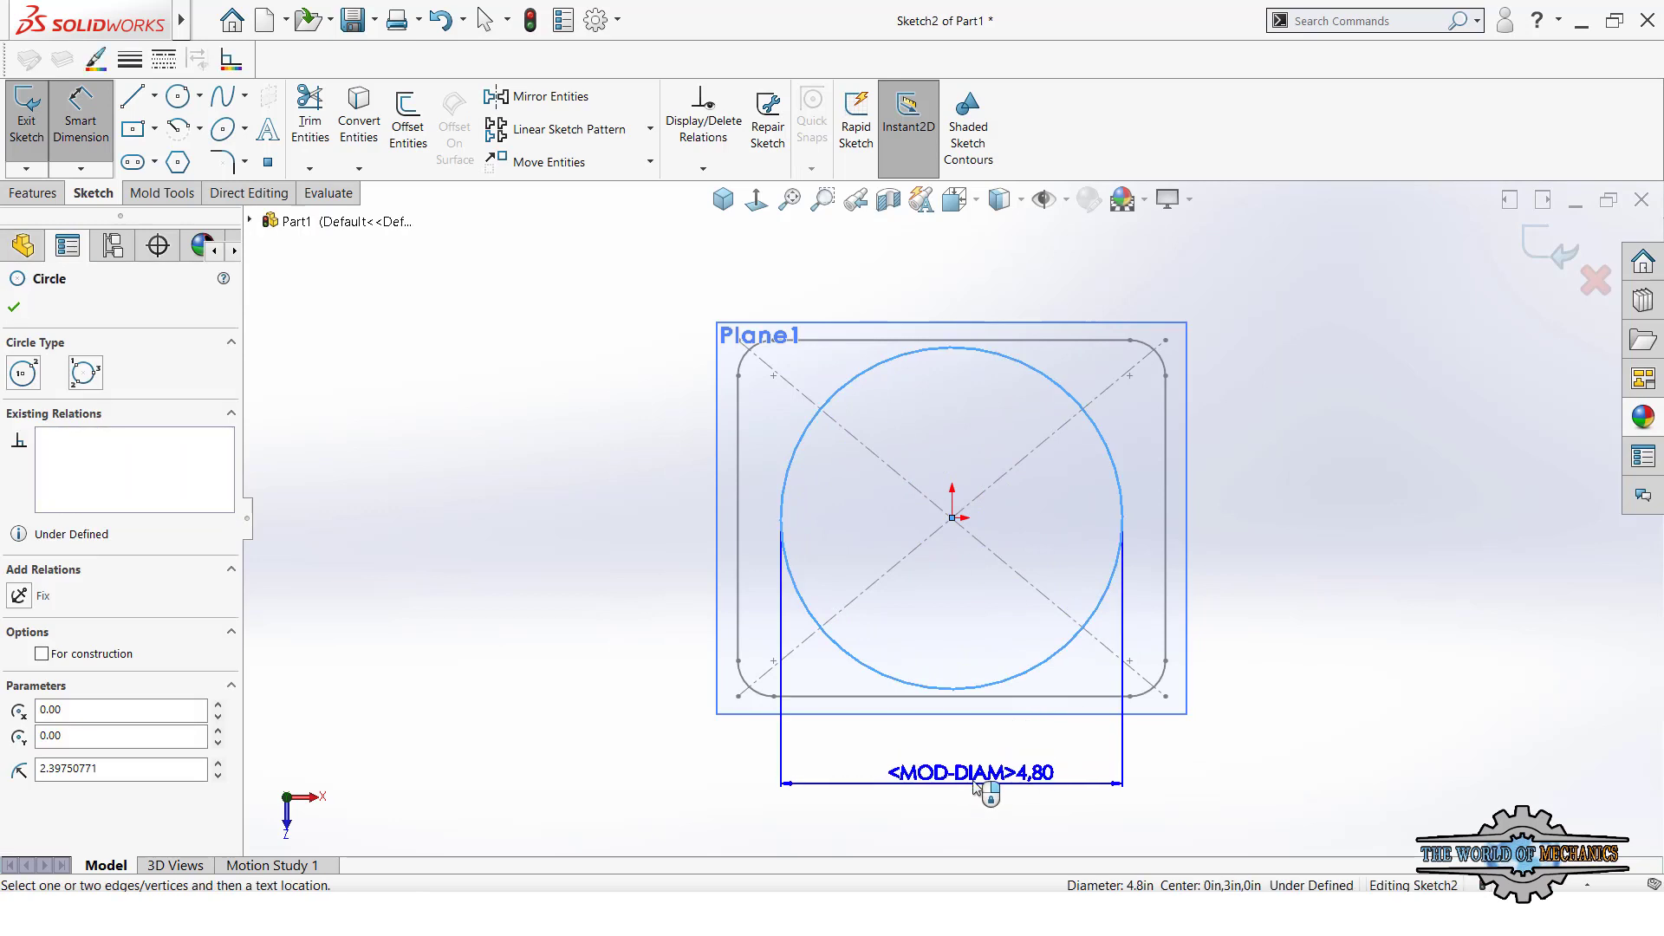
{"action": "scroll", "coordinate": [974, 791], "scroll_direction": "down", "scroll_amount": 1}
{"action": "scroll", "coordinate": [972, 797], "scroll_direction": "up", "scroll_amount": 1}
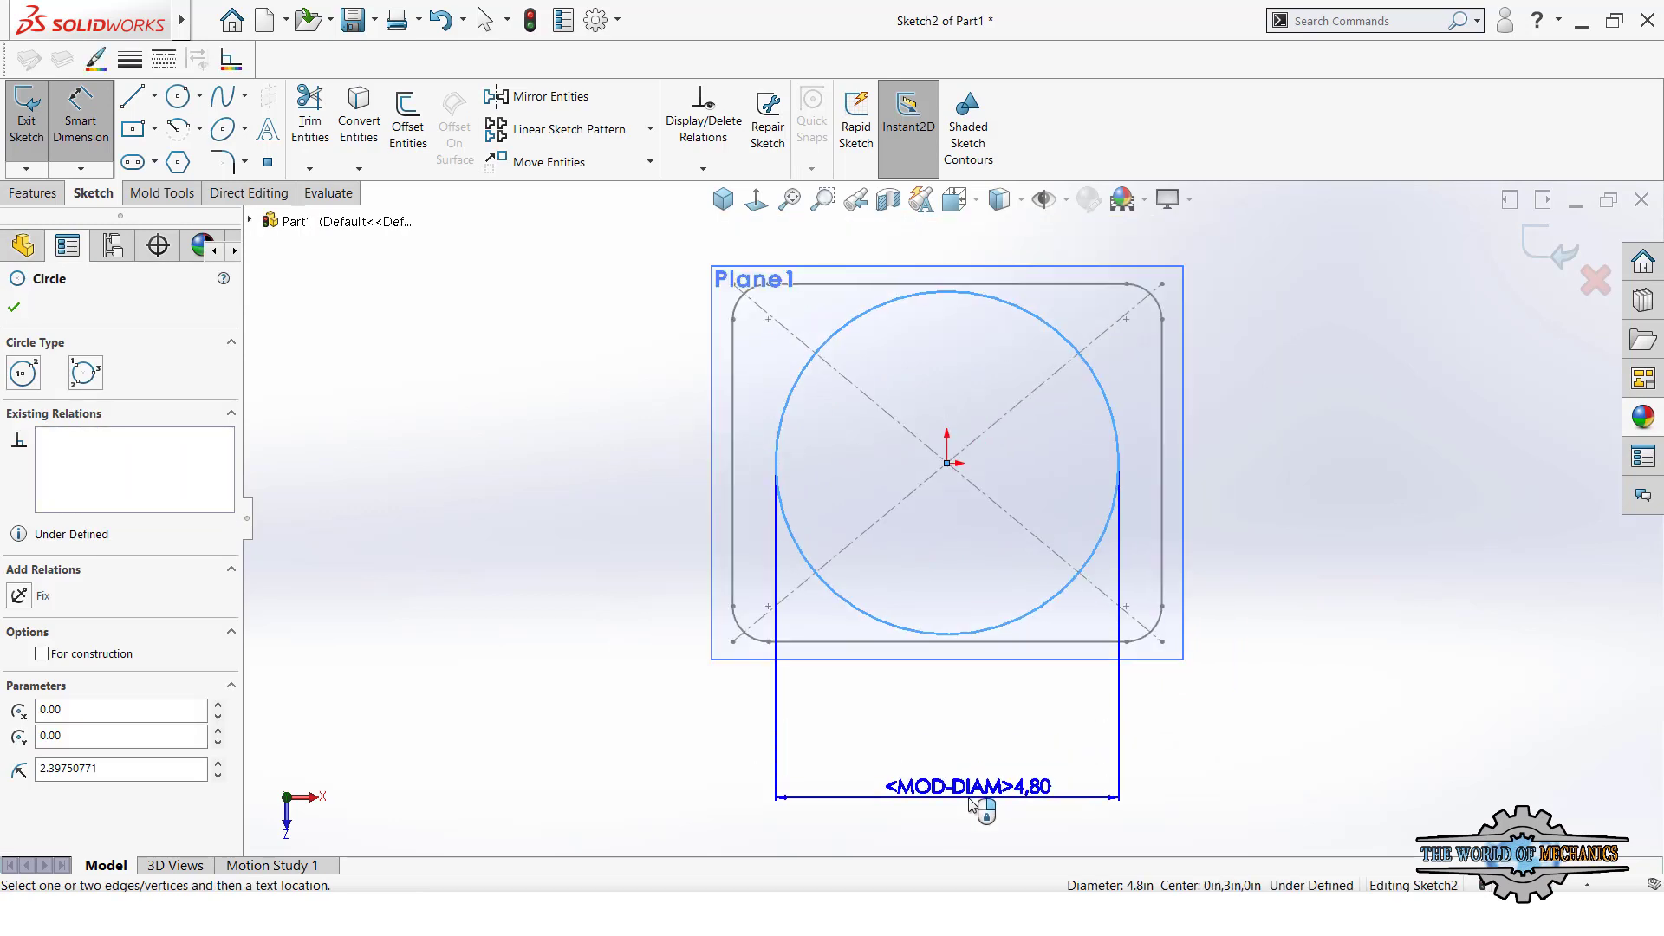
{"action": "left_click", "coordinate": [970, 801]}
{"action": "type", "text": "7.00in"}
{"action": "key", "text": "Return"}
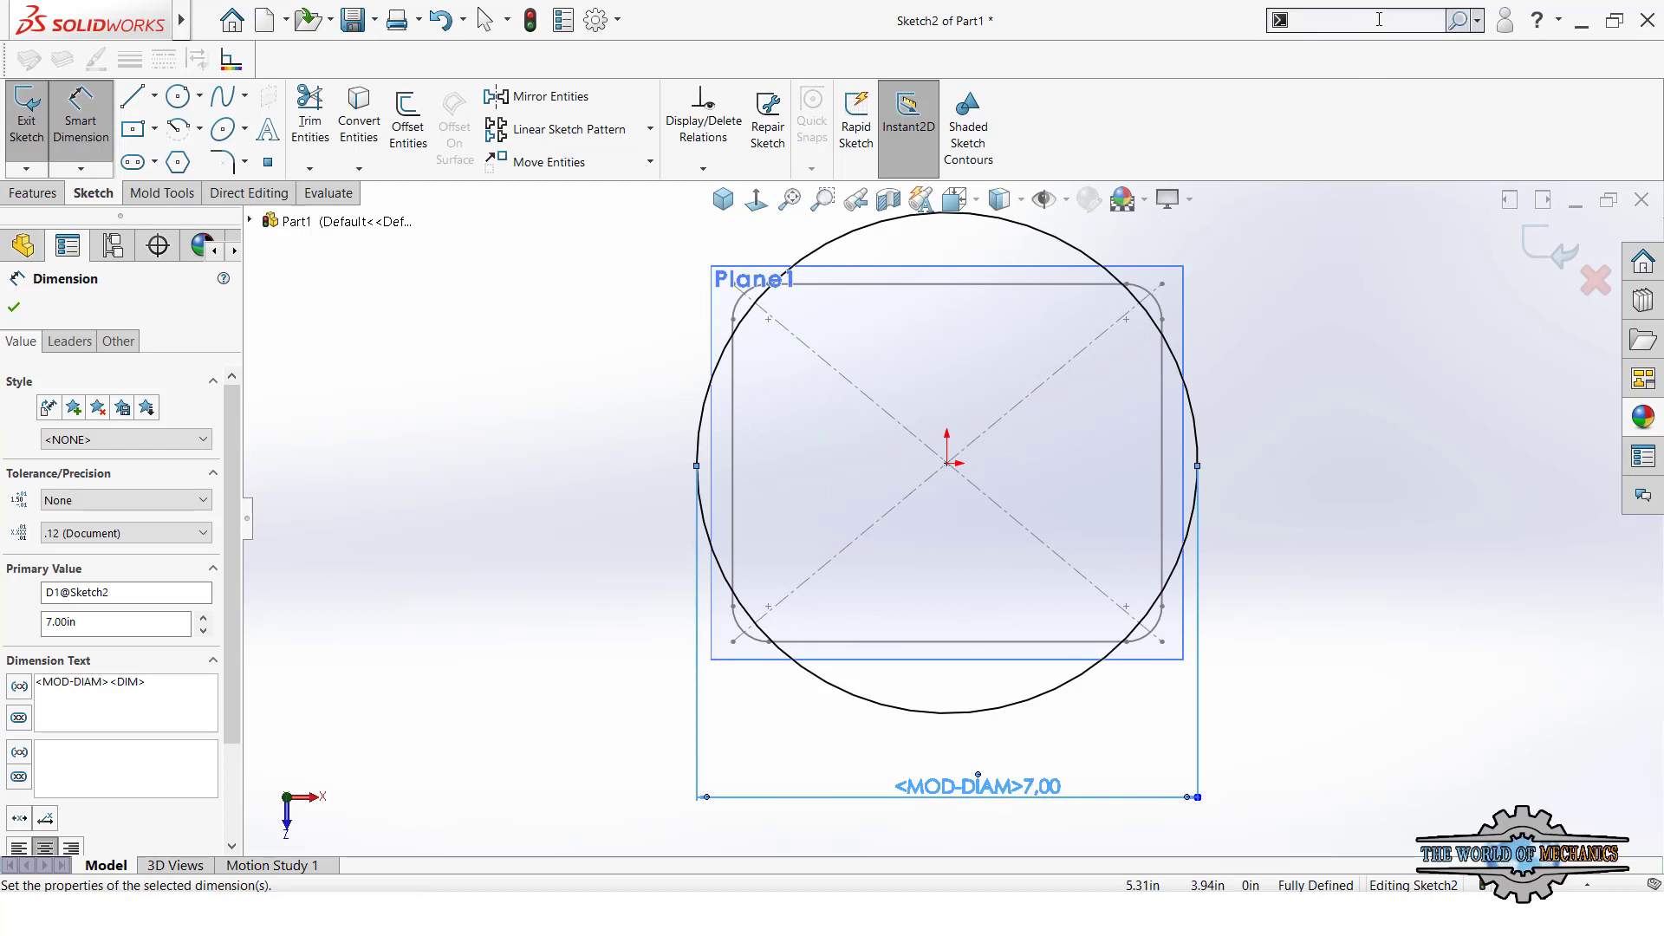
- Split the 7 in circle at six points near the rectangle corners, then hide Plane1
{"action": "type", "text": "spl"}
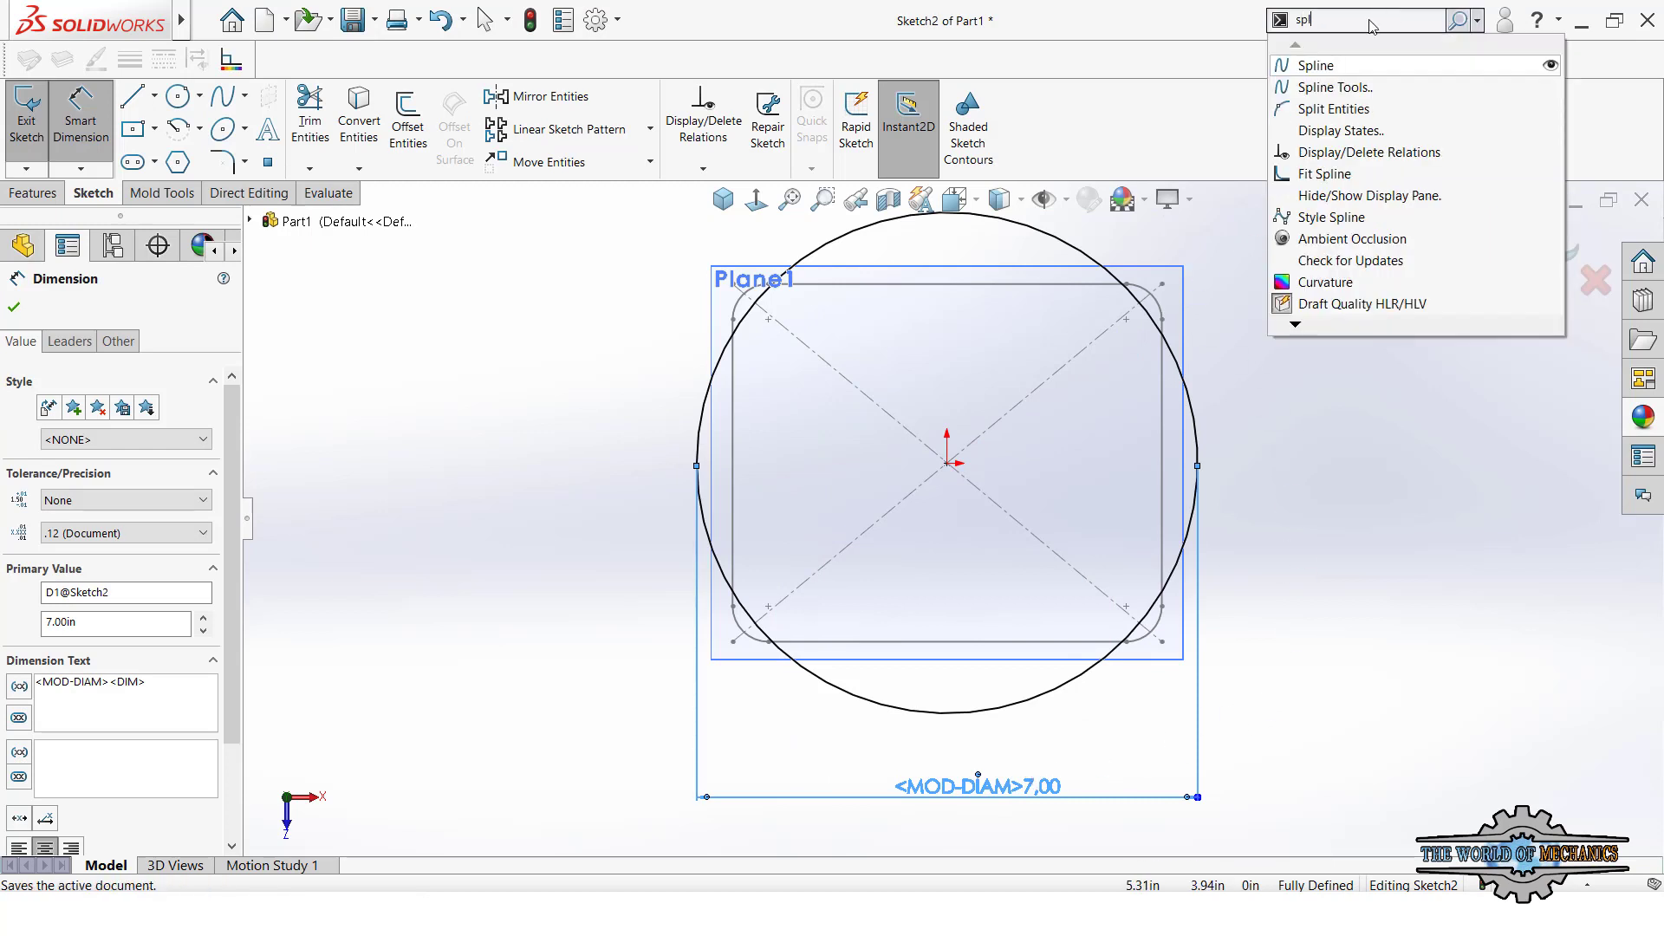
{"action": "left_click", "coordinate": [1332, 108]}
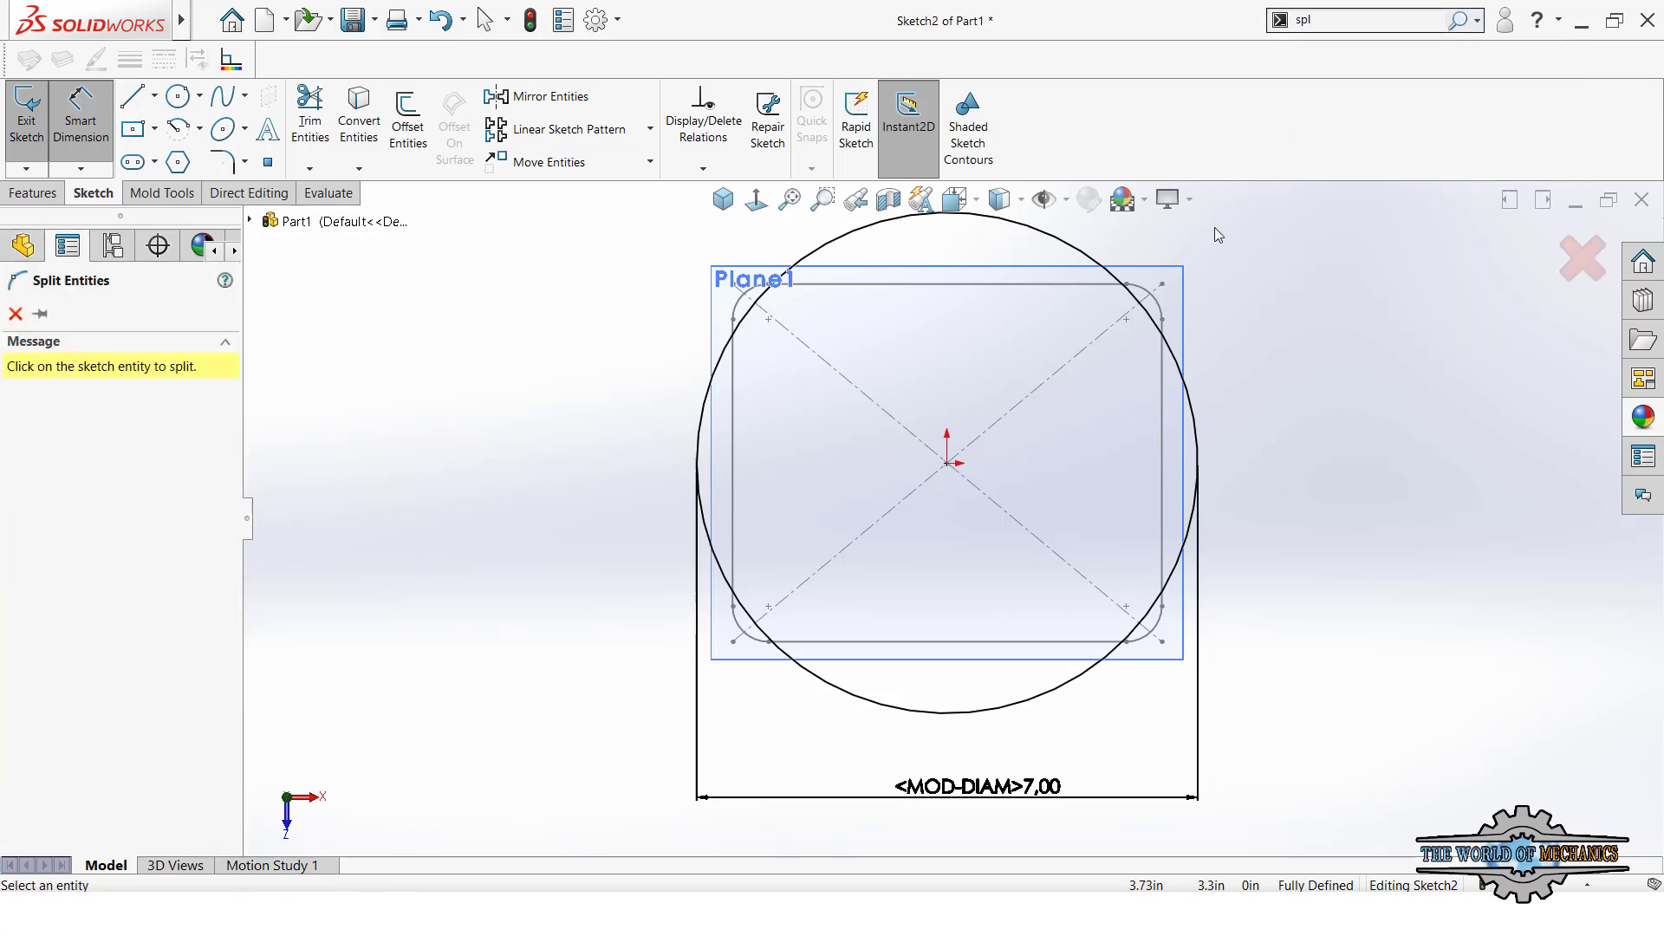
{"action": "left_click", "coordinate": [1092, 259]}
{"action": "left_click", "coordinate": [812, 255]}
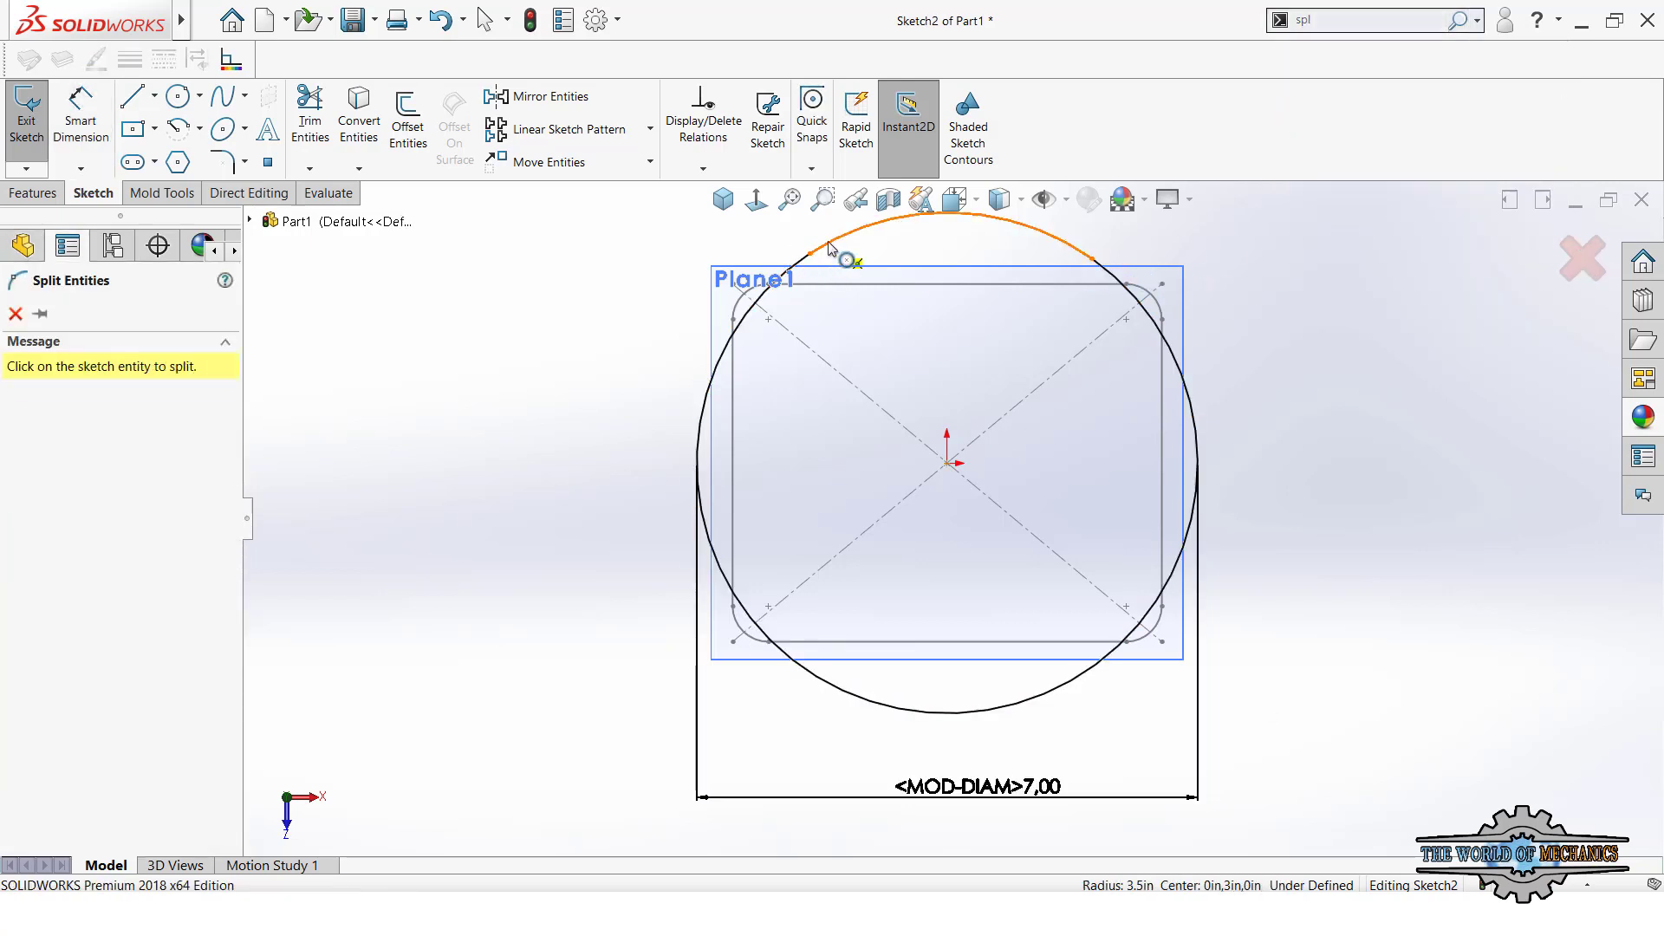
{"action": "left_click", "coordinate": [1095, 665]}
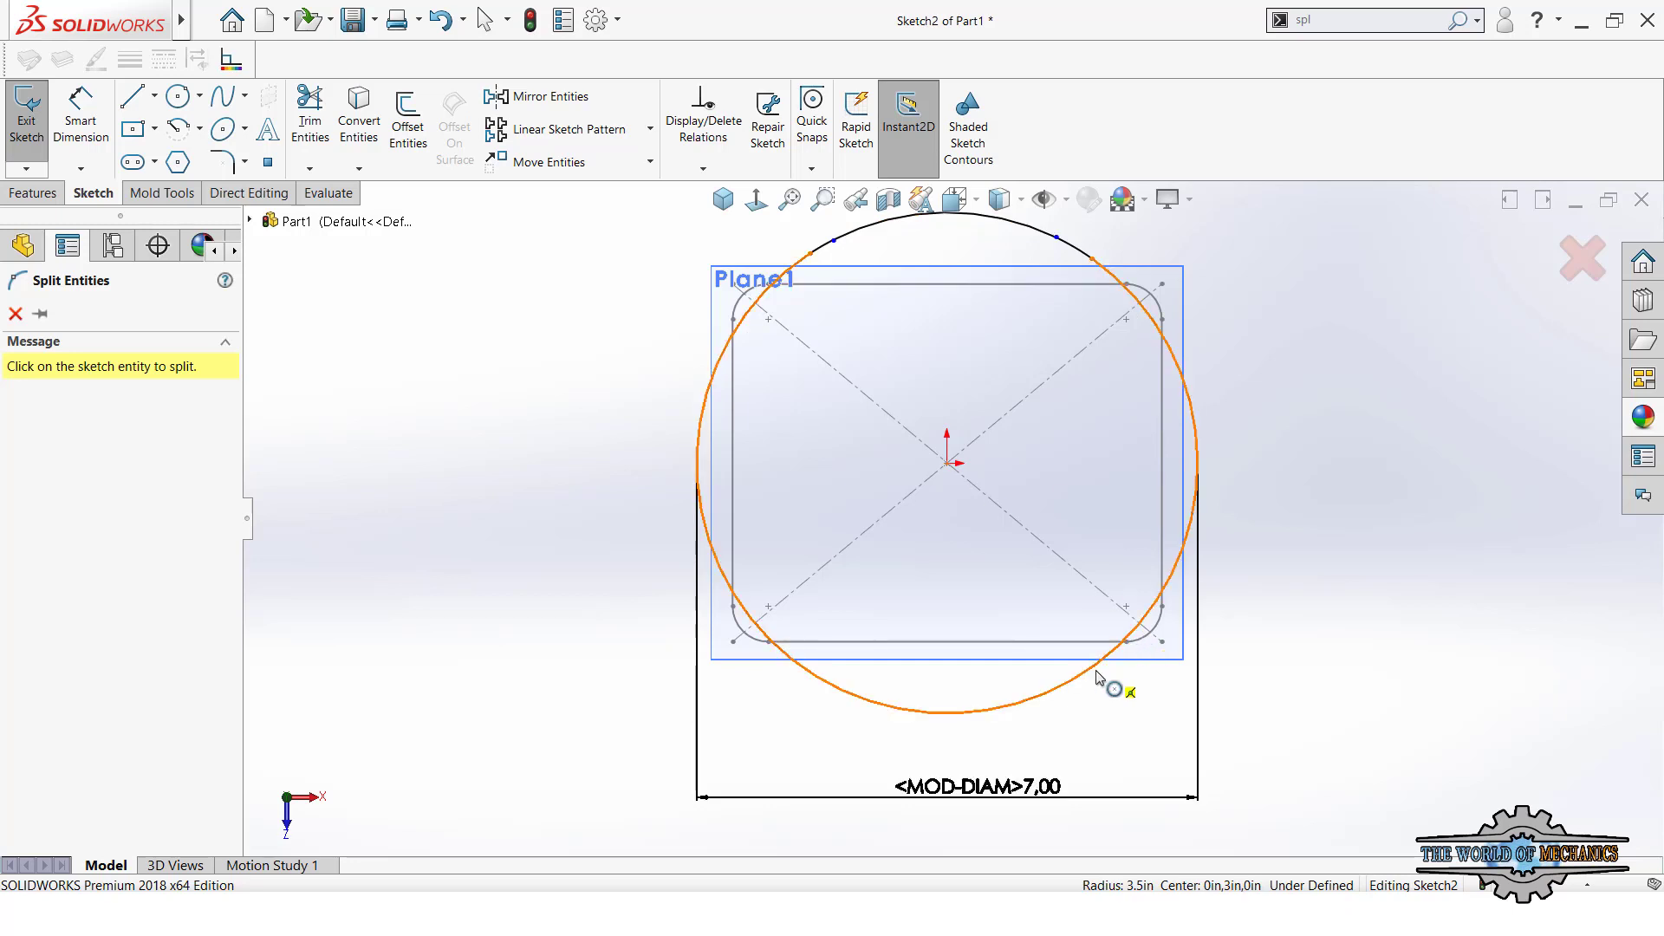
{"action": "left_click", "coordinate": [802, 669]}
{"action": "left_click", "coordinate": [822, 680]}
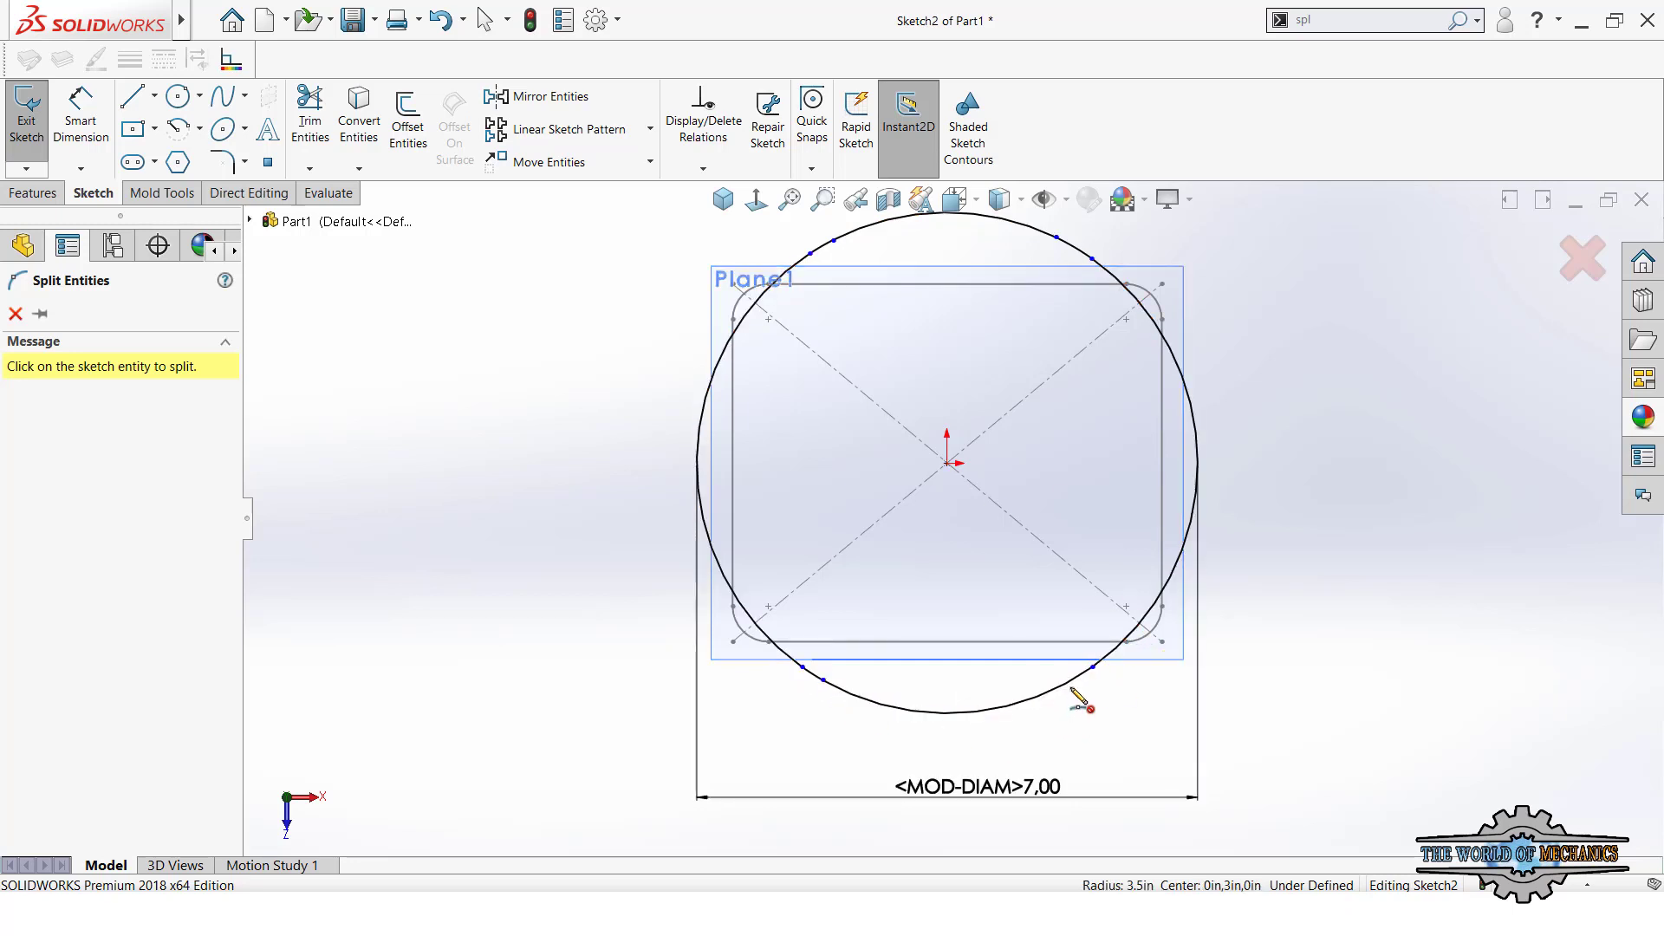
{"action": "left_click", "coordinate": [1071, 685]}
{"action": "key", "text": "Escape"}
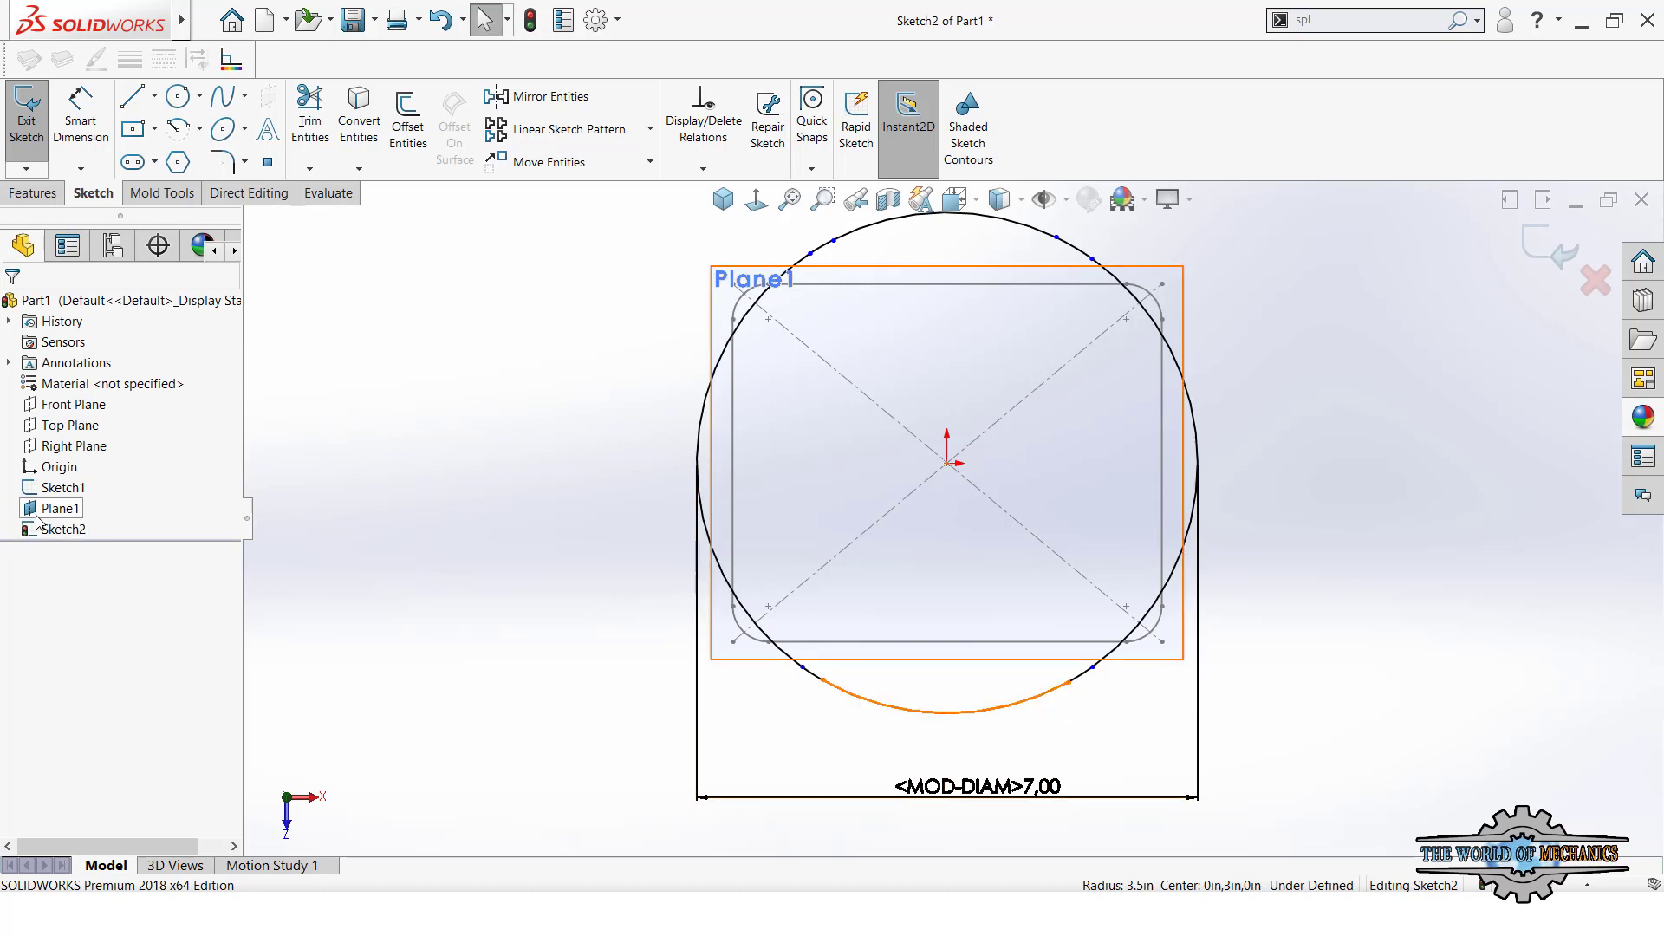
{"action": "left_click", "coordinate": [73, 509]}
{"action": "left_click", "coordinate": [72, 500]}
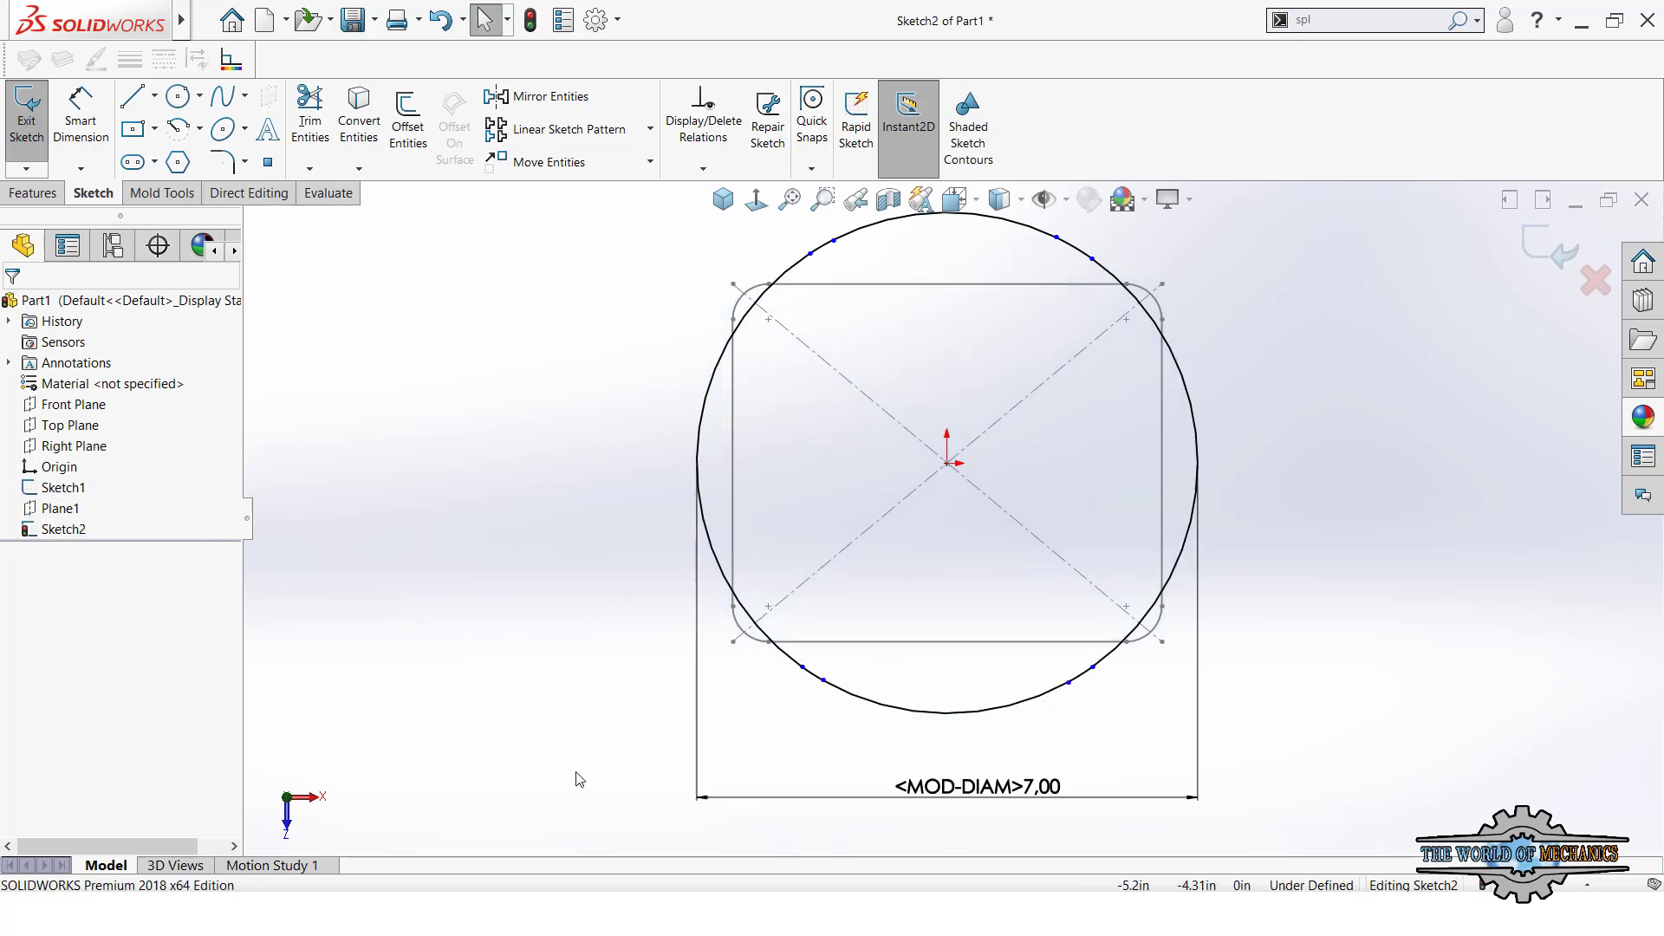
- Make the split points on the circle's upper arc horizontal with each other
{"action": "right_click_drag", "start_coordinate": [591, 461], "coordinate": [716, 258]}
{"action": "key", "text": "Escape"}
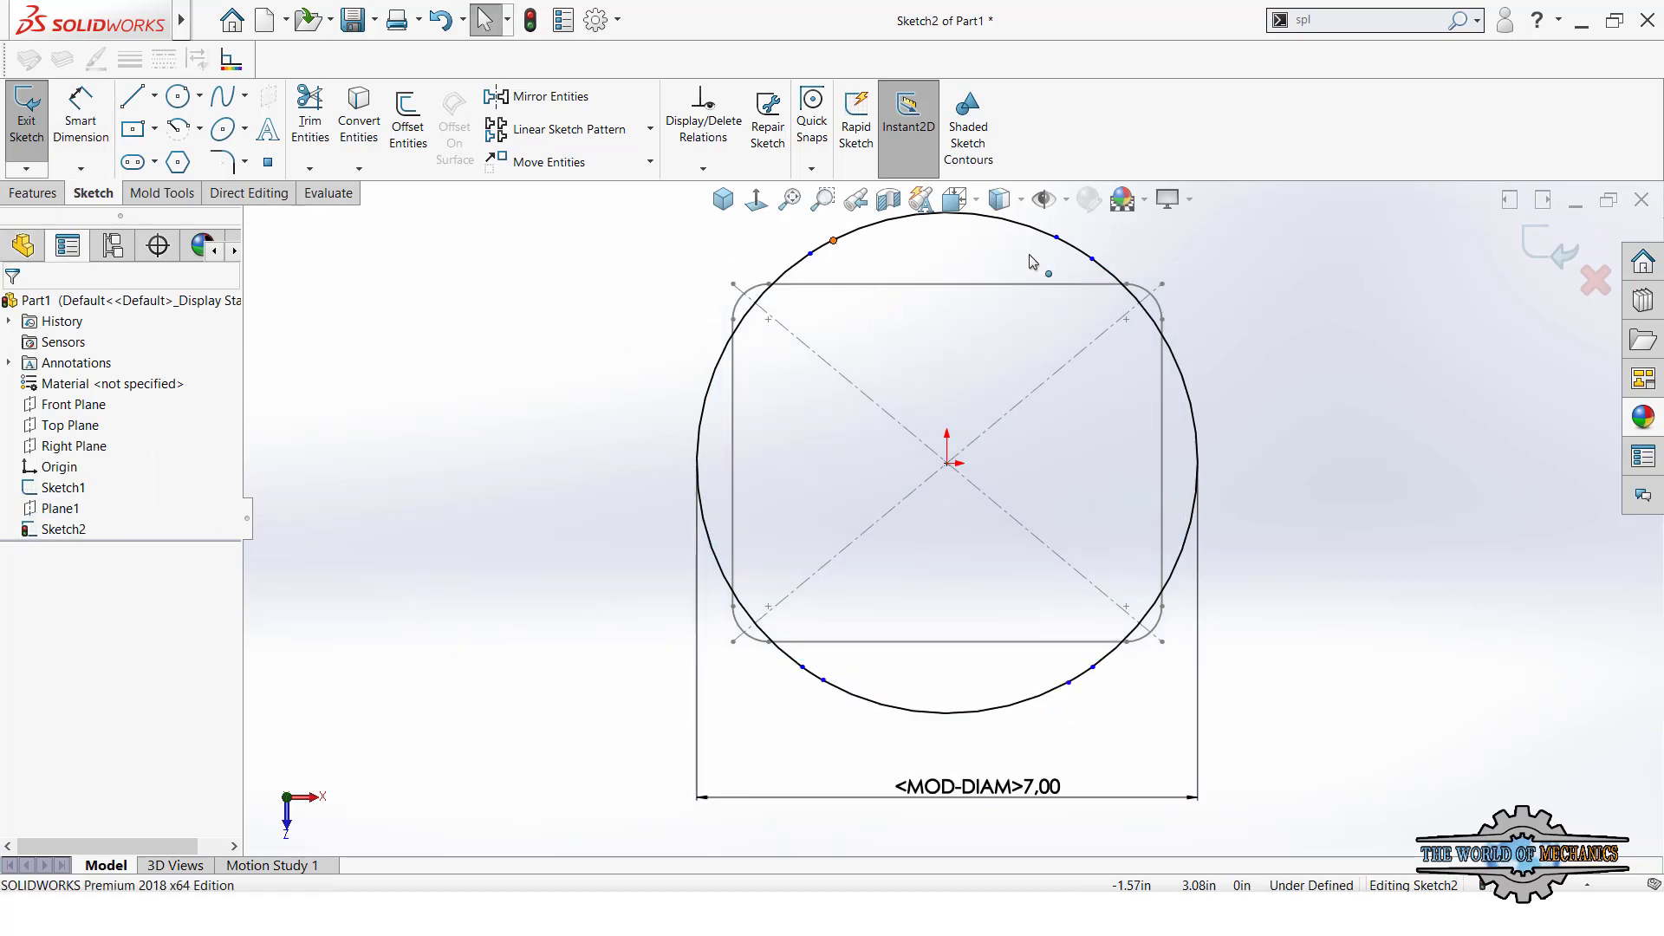
{"action": "left_click", "coordinate": [1055, 237]}
{"action": "left_click", "coordinate": [1083, 243], "text": "ctrl"}
{"action": "left_click", "coordinate": [1112, 165]}
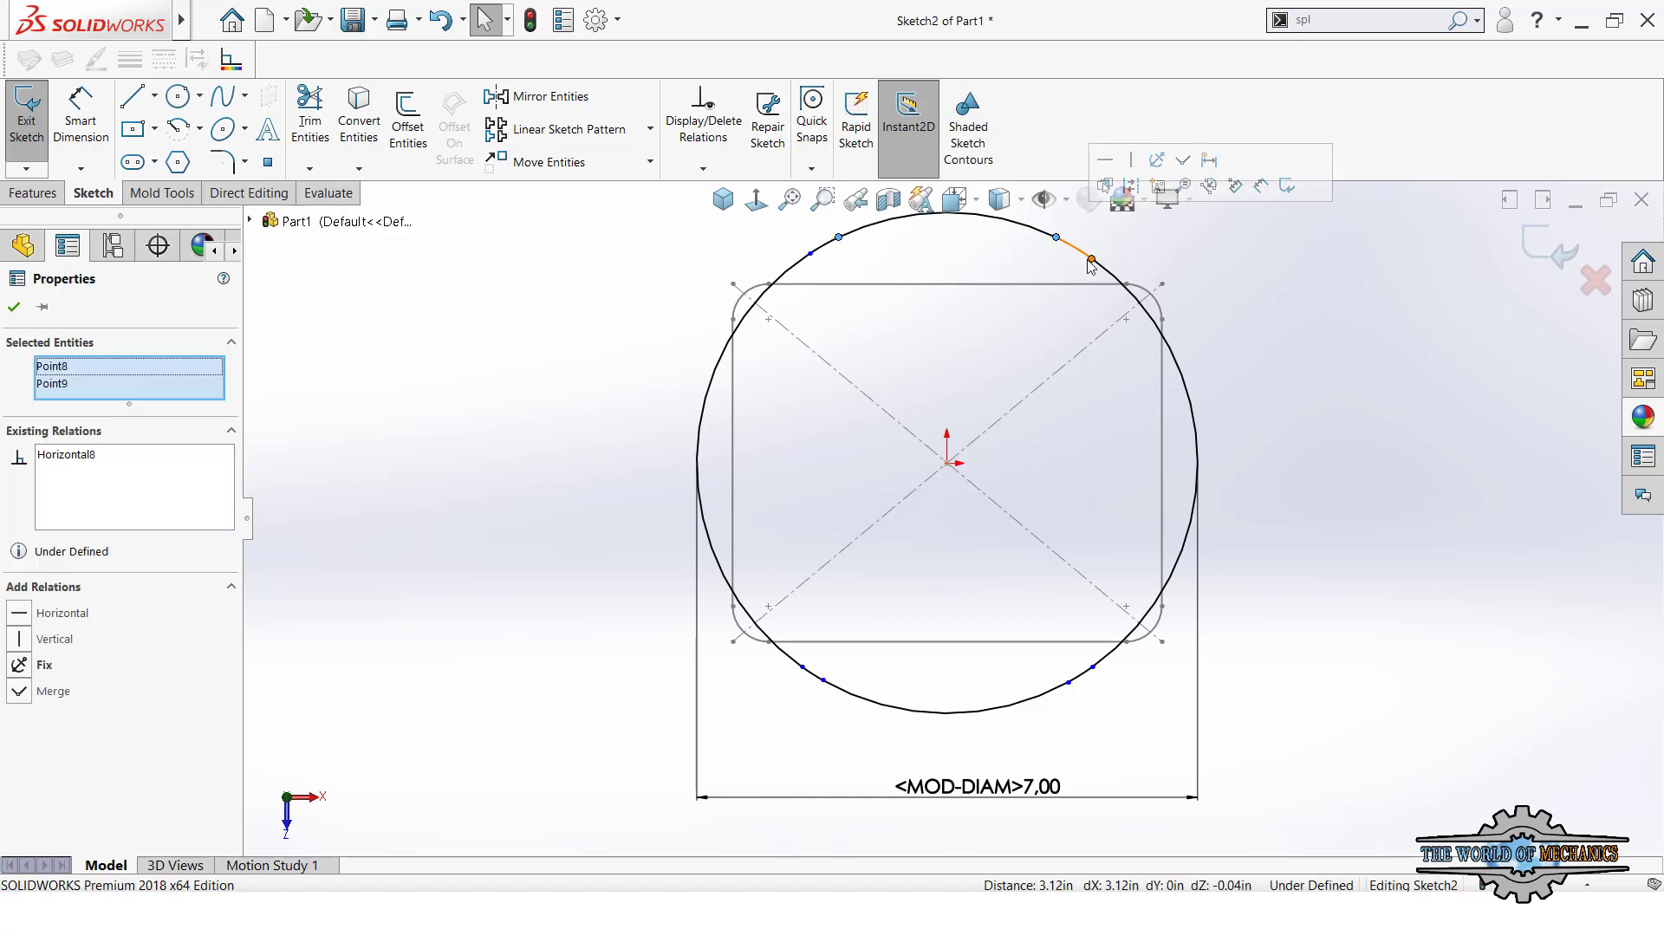
{"action": "left_click", "coordinate": [1091, 258]}
{"action": "left_click", "coordinate": [1091, 259], "text": "ctrl"}
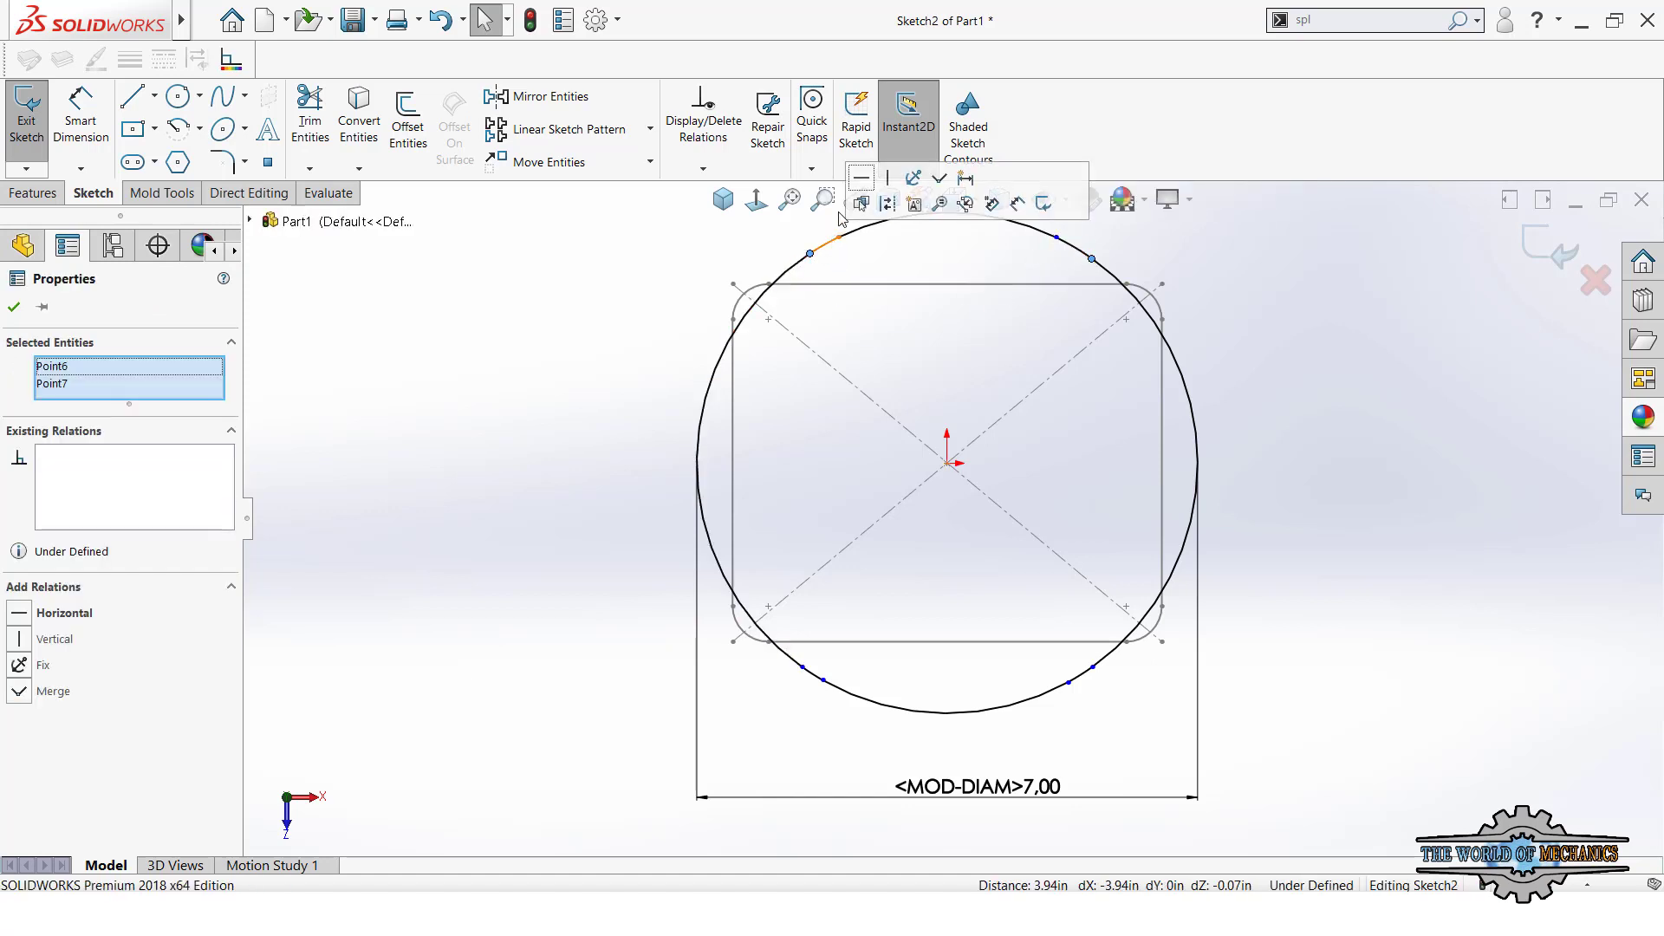
{"action": "left_click", "coordinate": [858, 201]}
{"action": "left_click", "coordinate": [494, 352]}
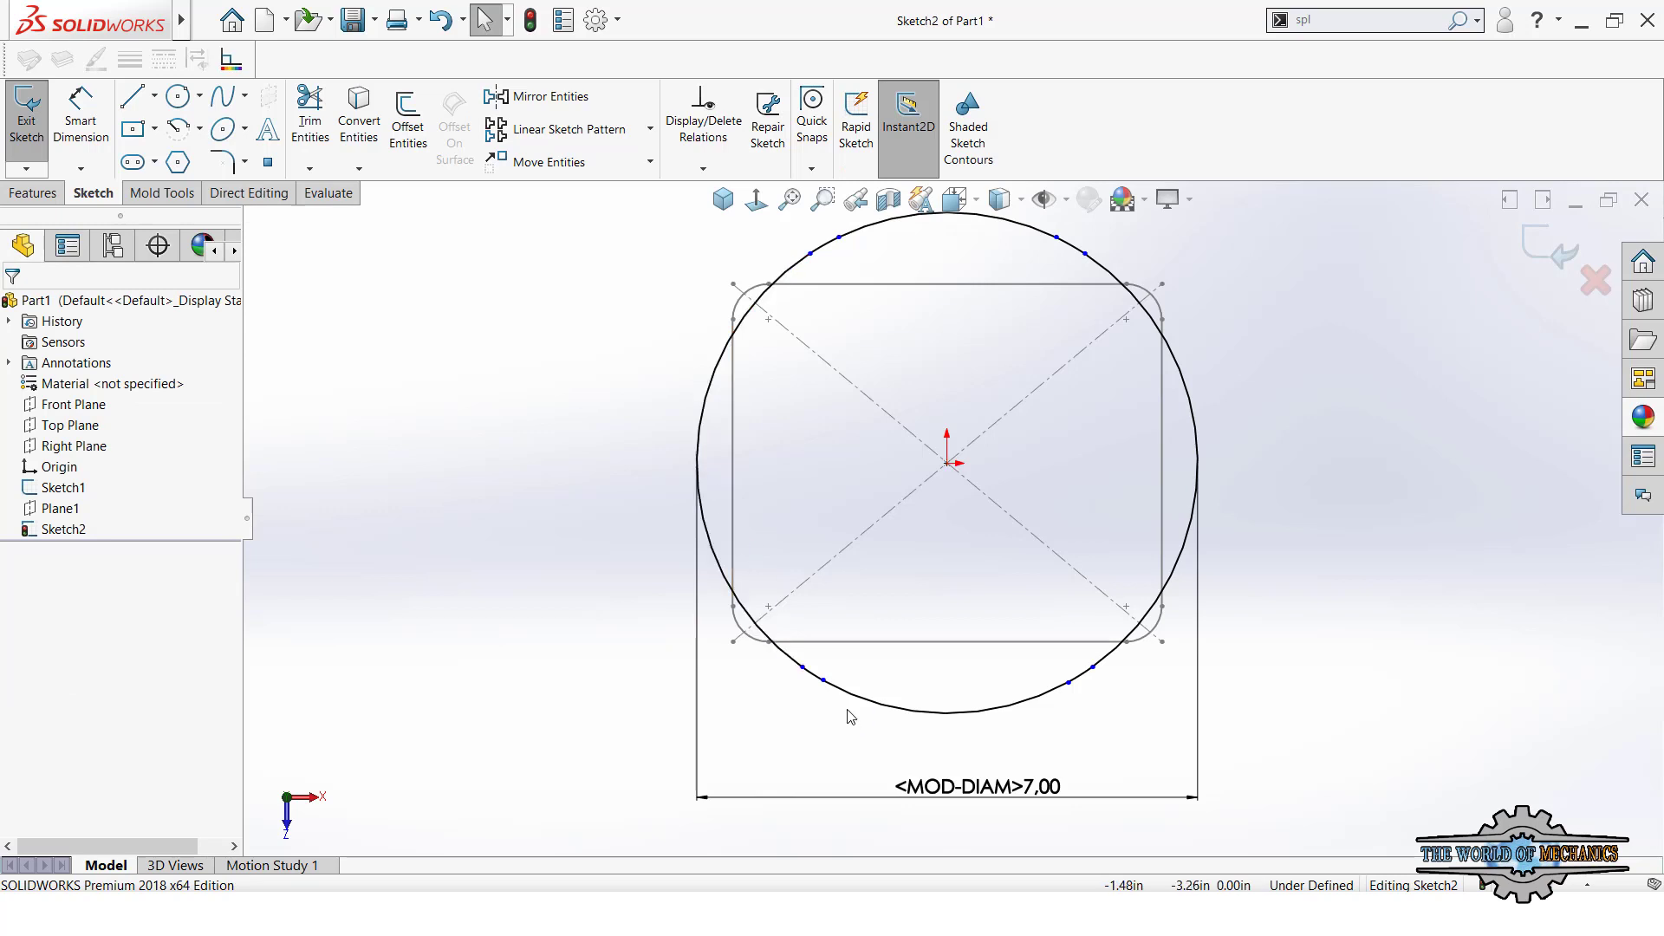
- Make the split points on the circle's lower arc horizontal in pairs
{"action": "left_click", "coordinate": [822, 681]}
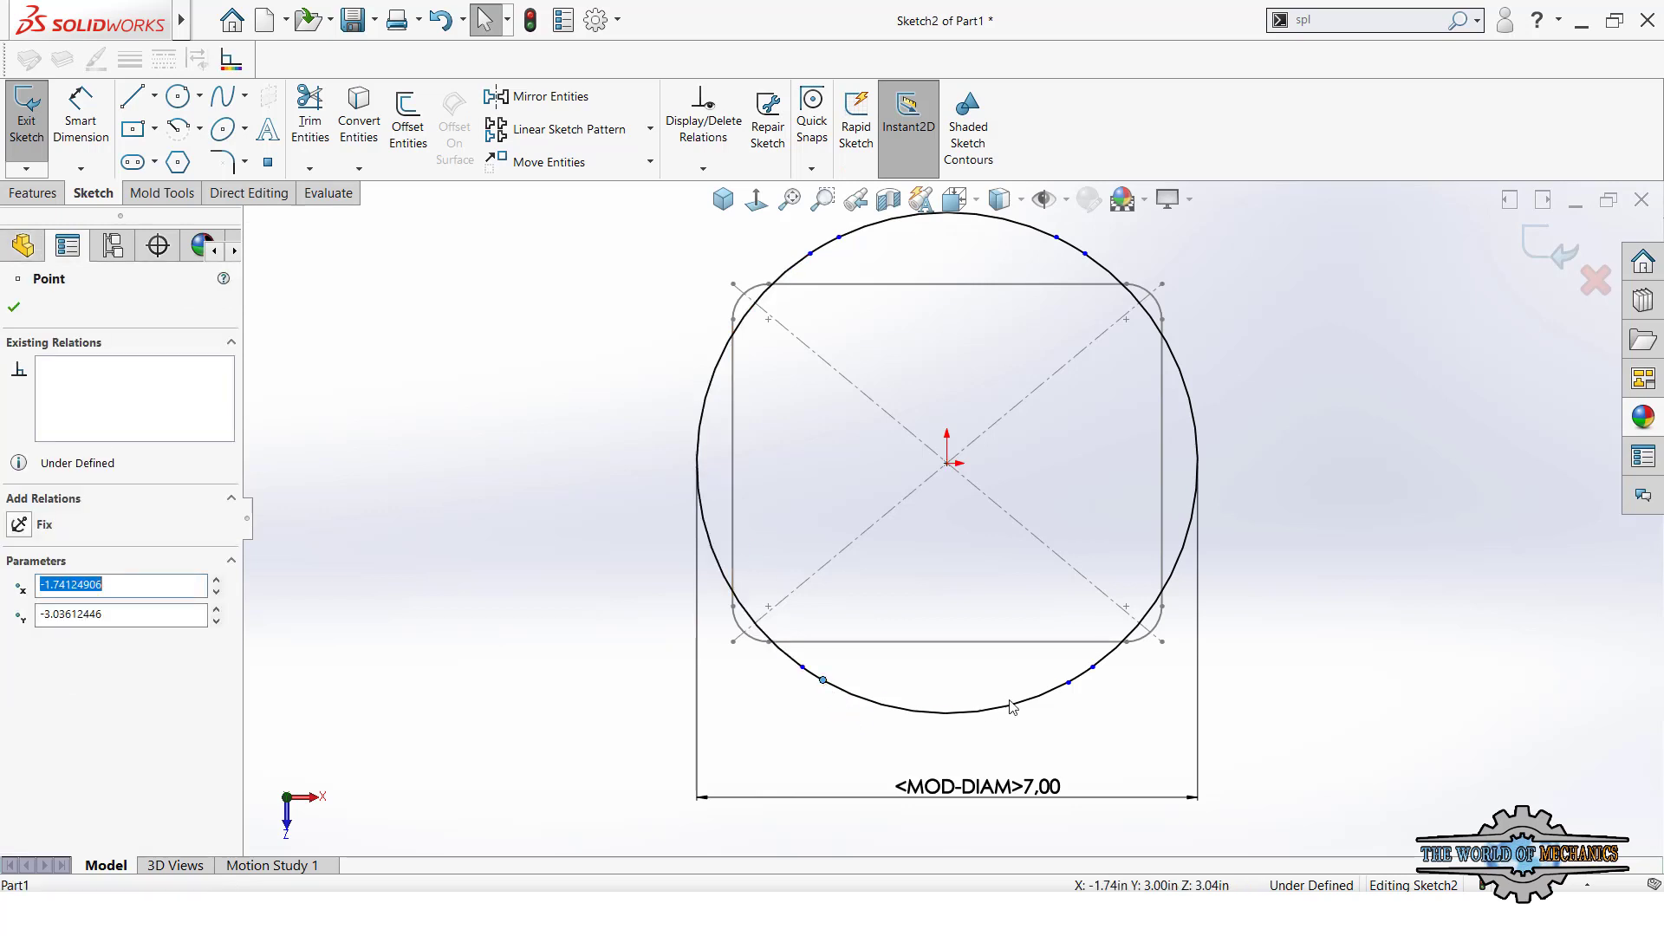
{"action": "left_click", "coordinate": [1068, 683], "text": "ctrl"}
{"action": "left_click", "coordinate": [1117, 608]}
{"action": "left_click", "coordinate": [1102, 683]}
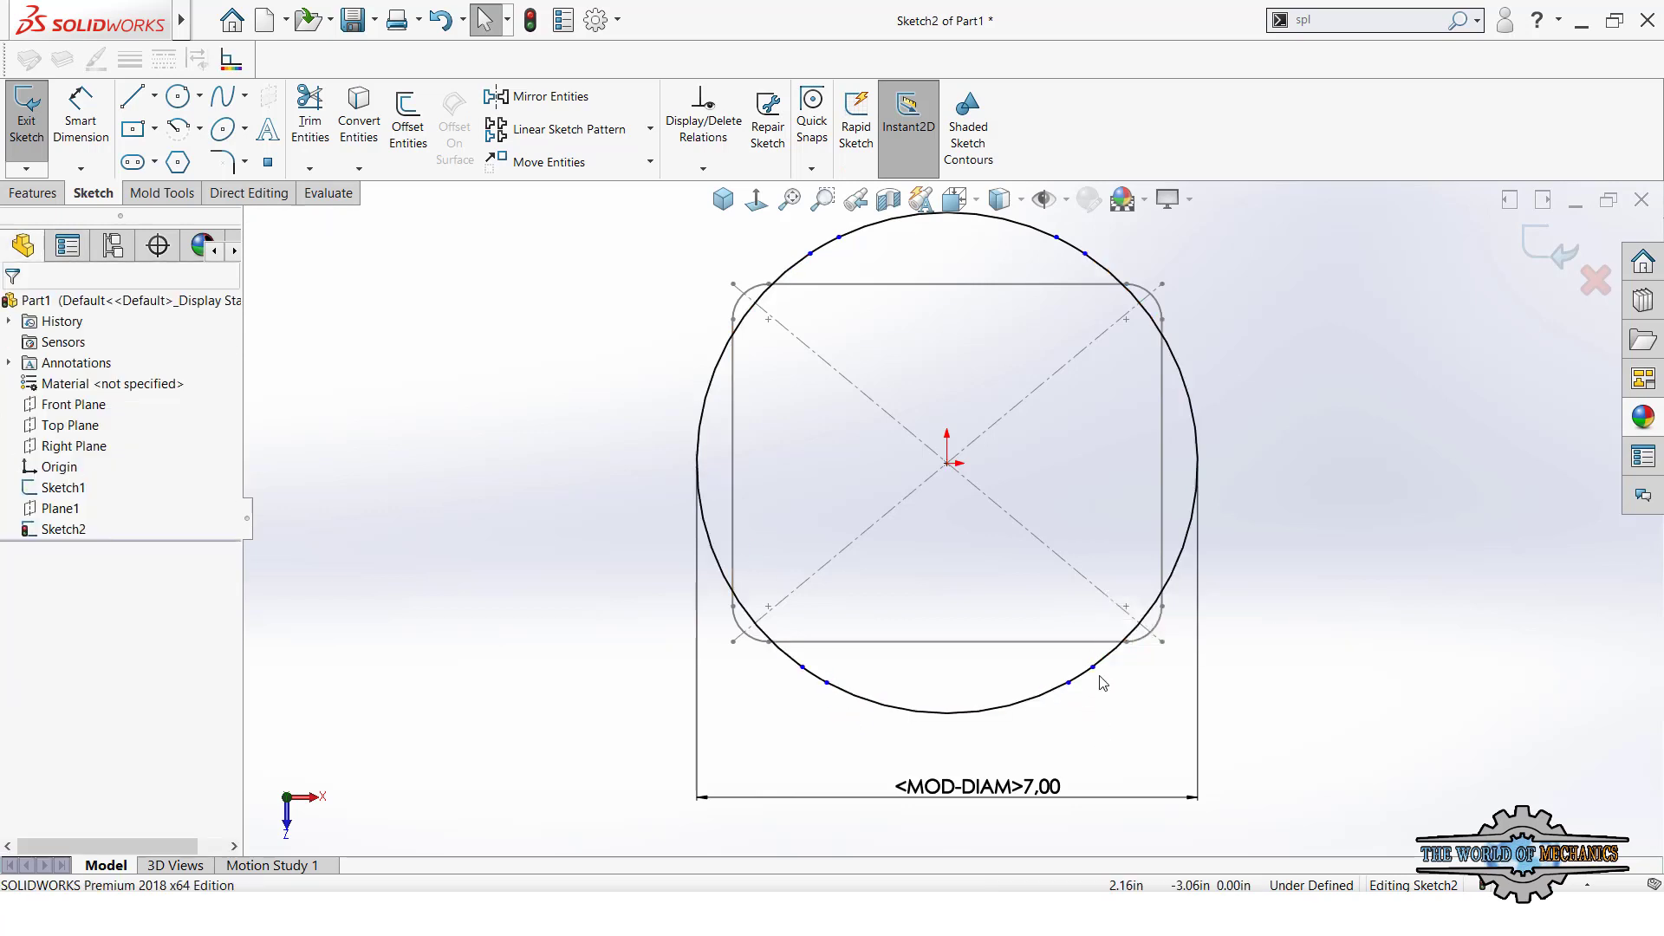
{"action": "left_click", "coordinate": [1092, 668]}
{"action": "left_click", "coordinate": [801, 669], "text": "ctrl"}
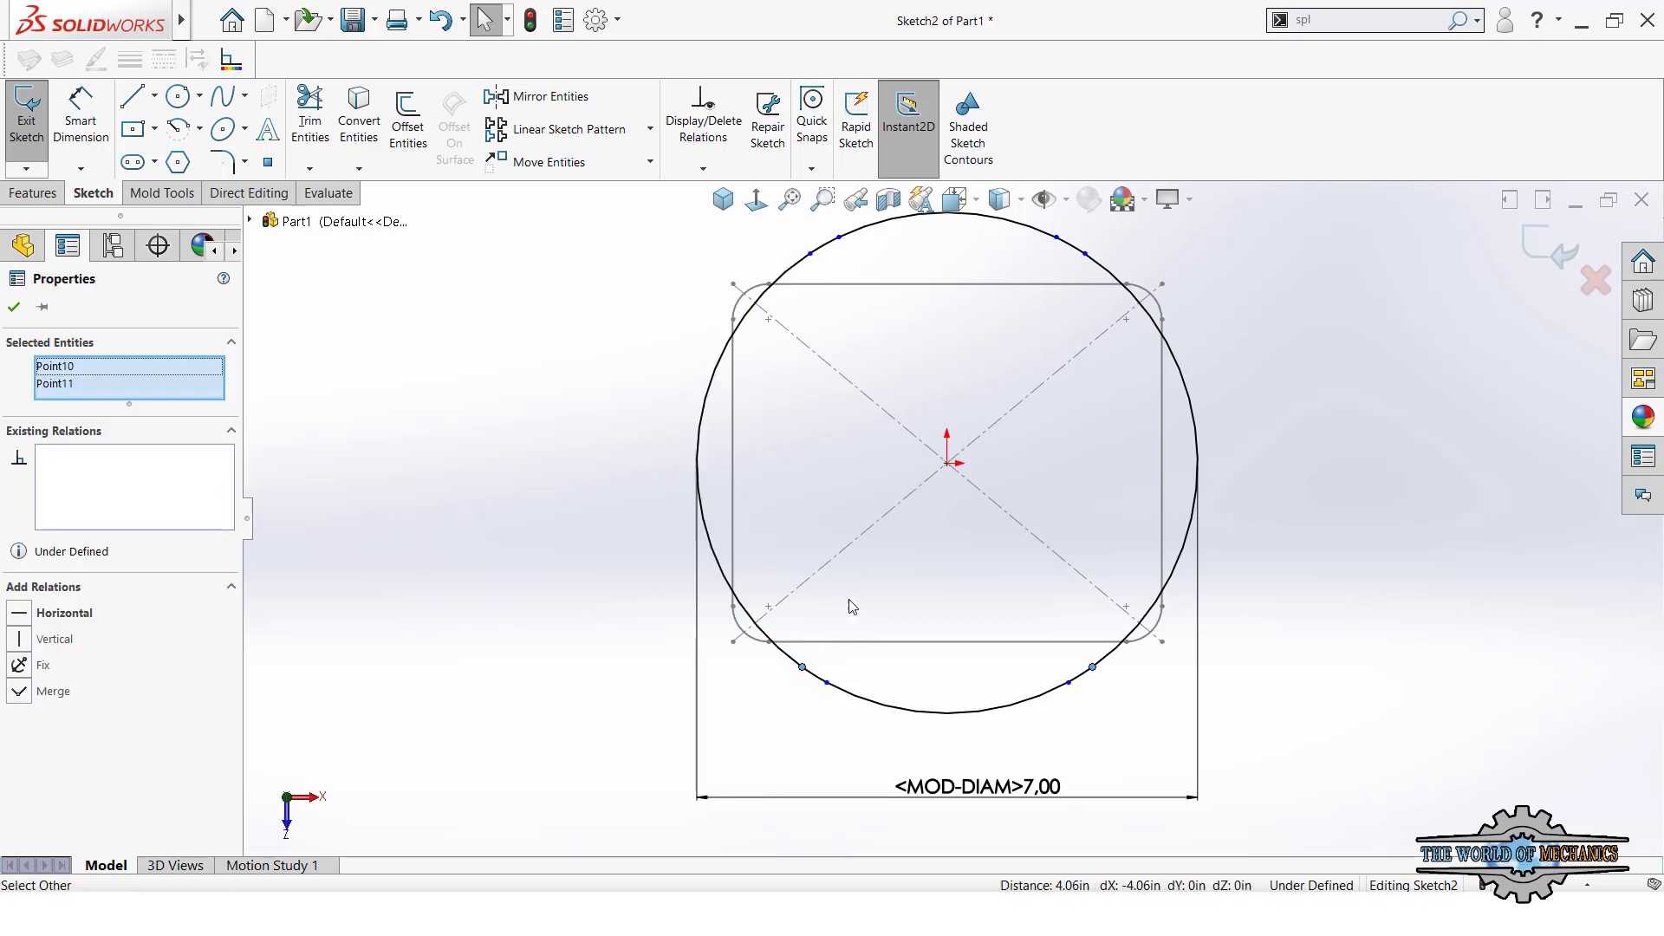
{"action": "left_click", "coordinate": [858, 591]}
{"action": "left_click", "coordinate": [1072, 711]}
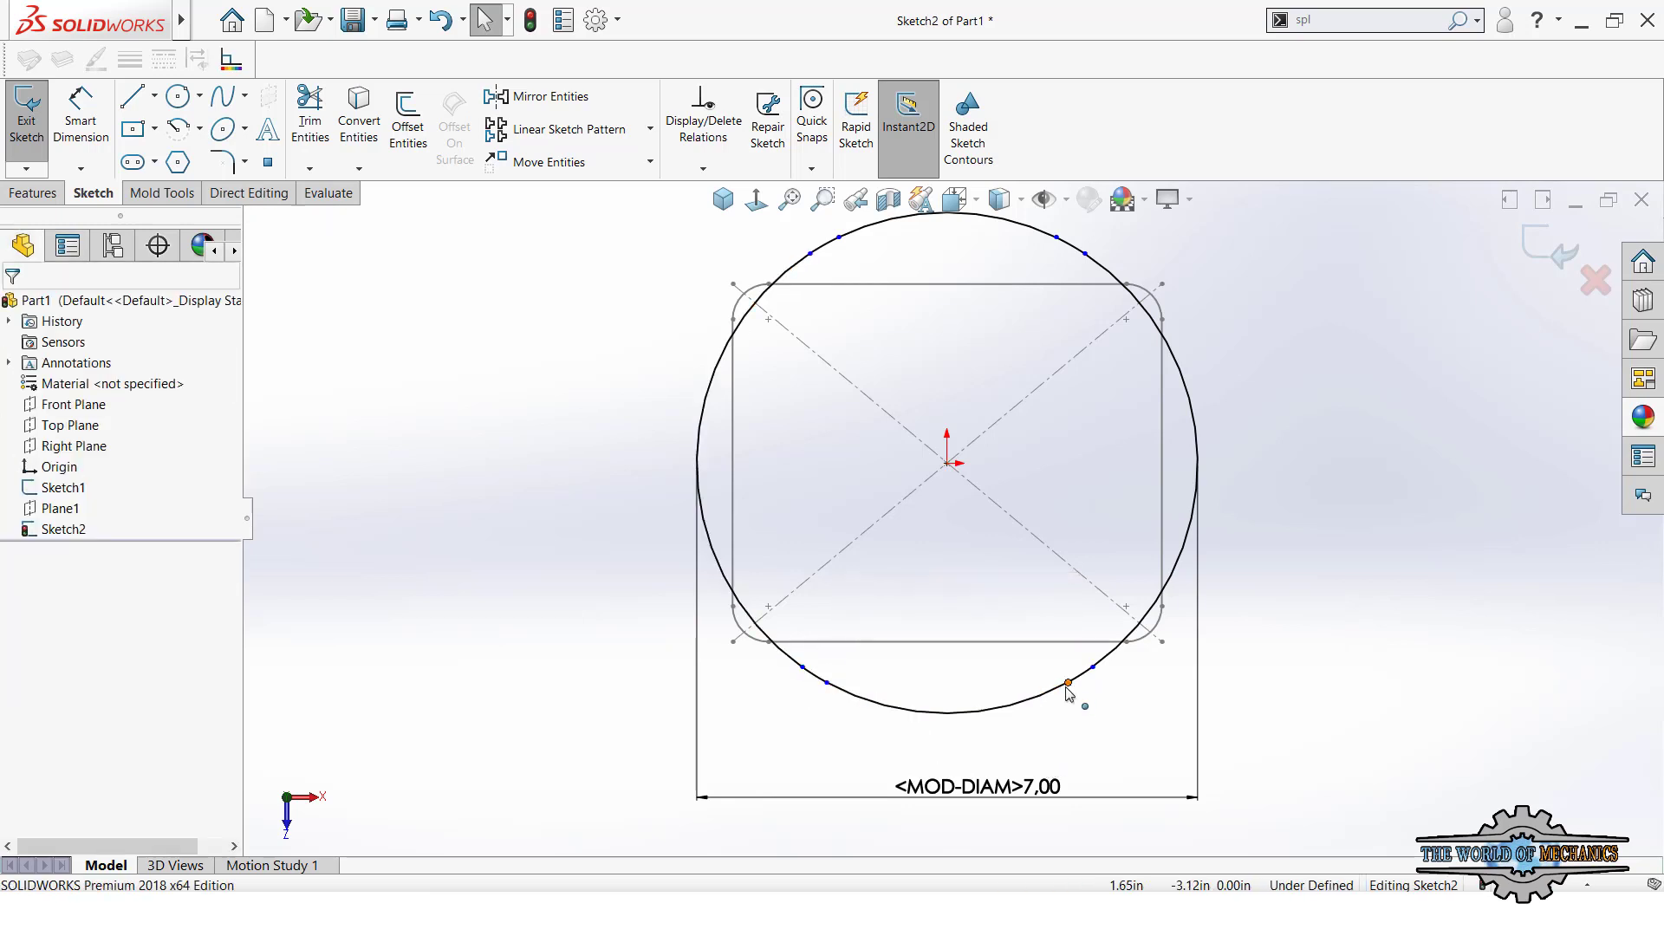
- Make the right-side upper and lower split points vertical with each other
{"action": "left_click", "coordinate": [1068, 684]}
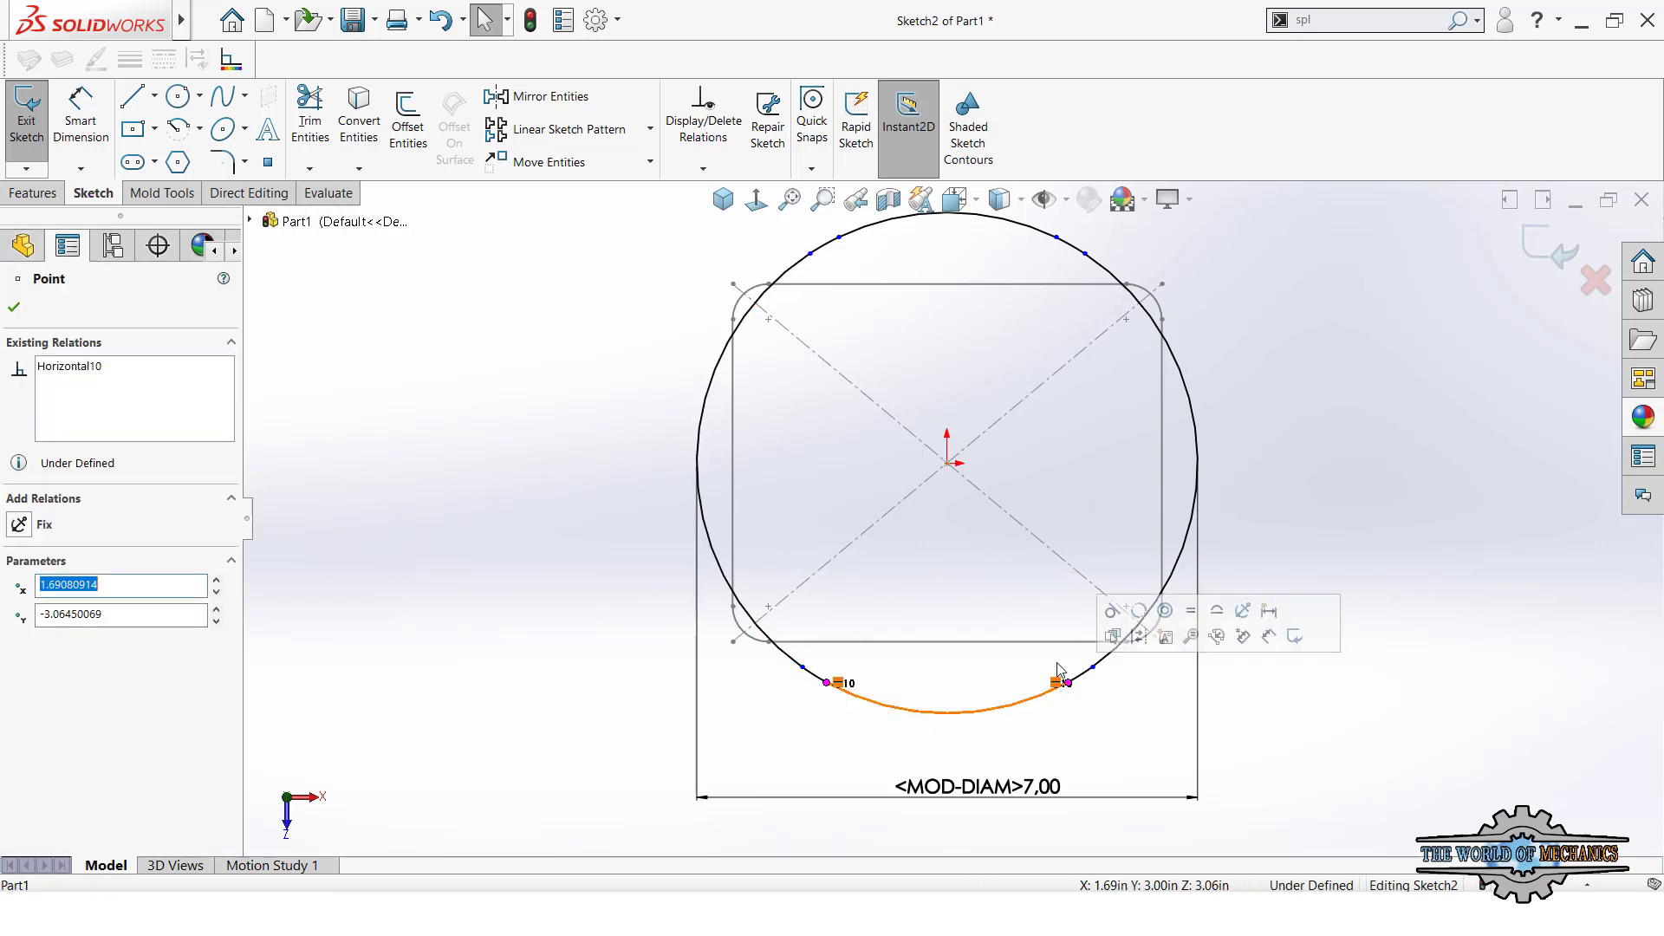
{"action": "left_click", "coordinate": [1055, 237], "text": "ctrl"}
{"action": "left_click", "coordinate": [1132, 161]}
{"action": "left_click", "coordinate": [1158, 269]}
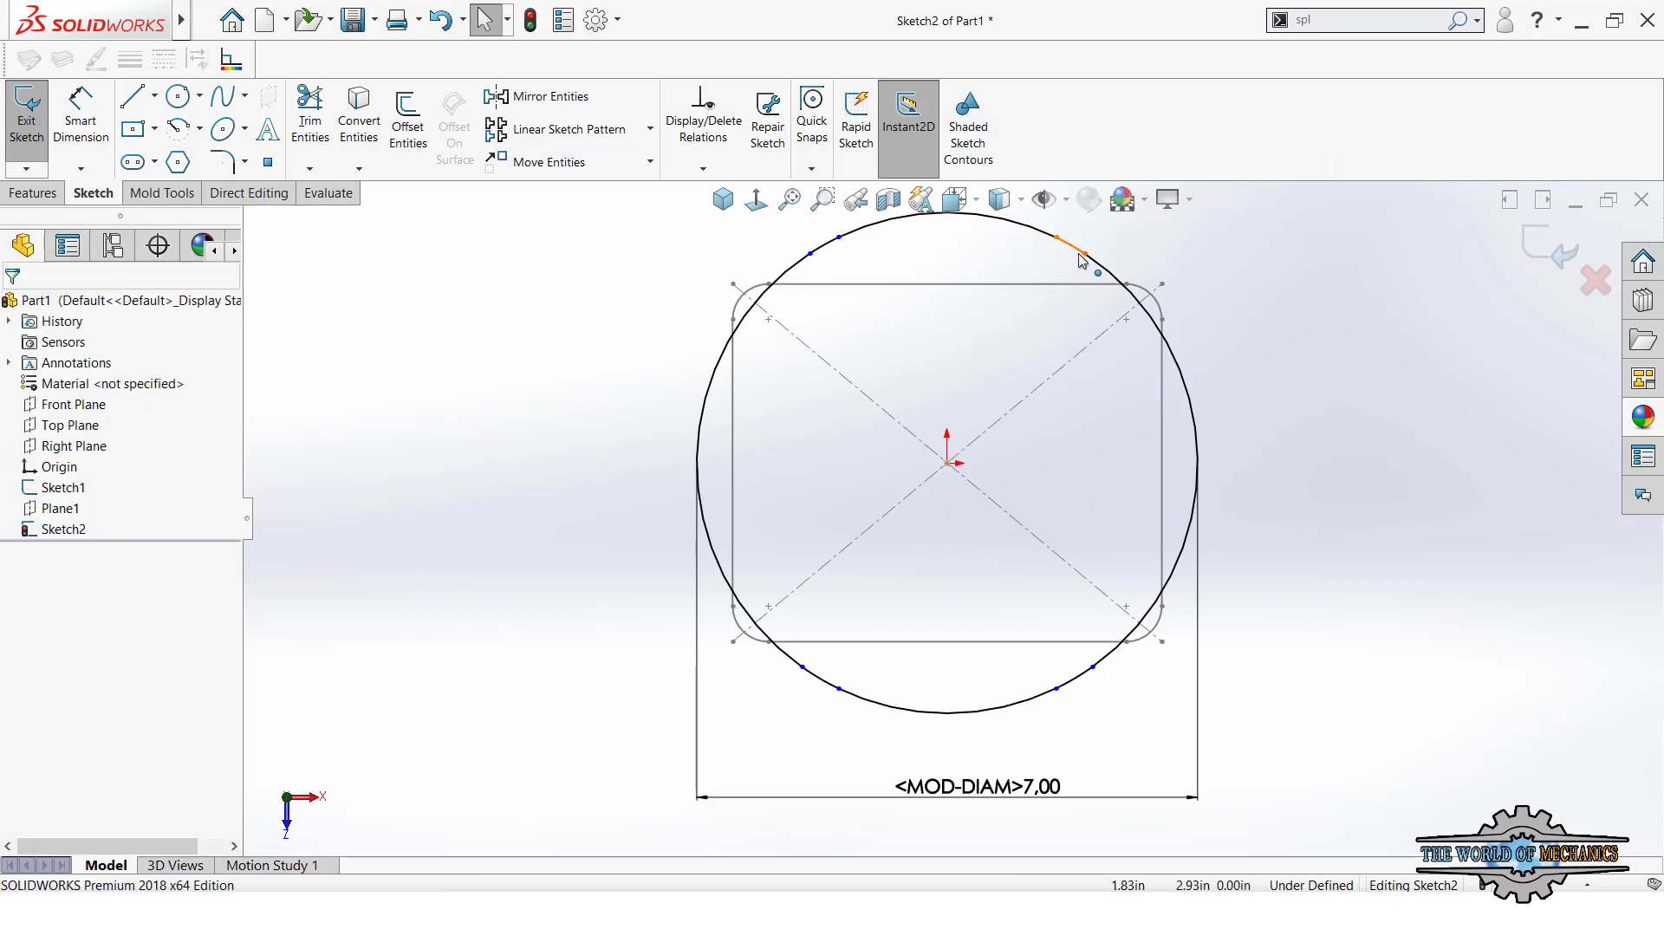
{"action": "left_click", "coordinate": [1084, 254]}
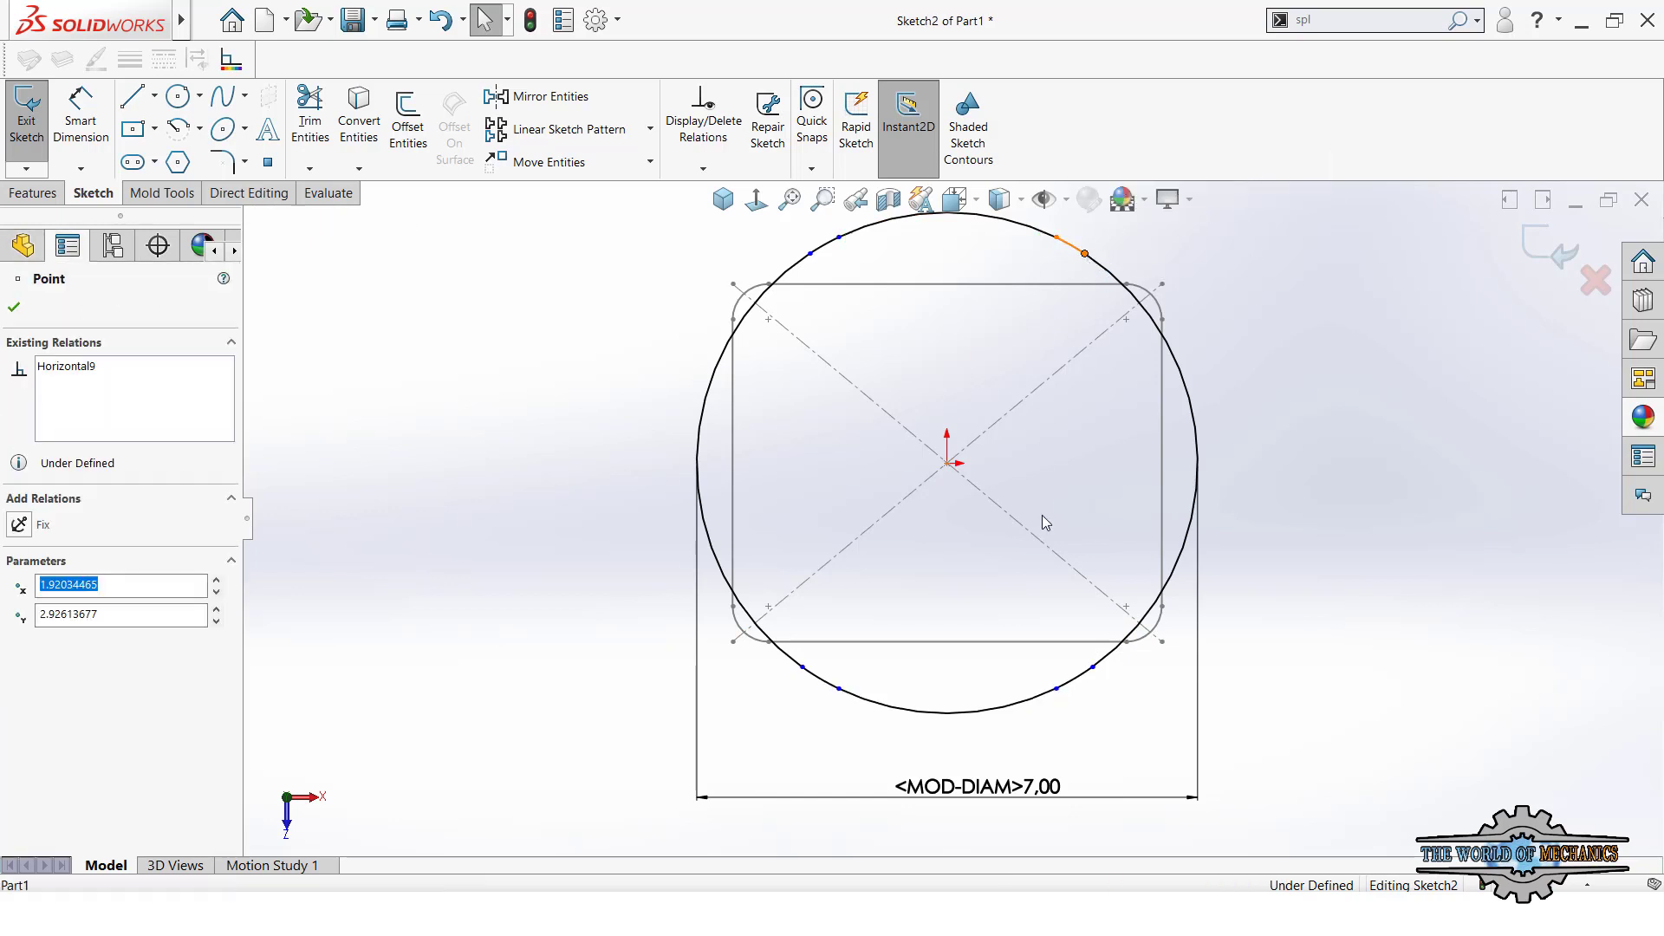
{"action": "left_click", "coordinate": [1091, 667], "text": "ctrl"}
{"action": "left_click", "coordinate": [1171, 595]}
{"action": "left_click", "coordinate": [1248, 824]}
{"action": "right_click_drag", "start_coordinate": [1247, 824], "coordinate": [1253, 762]}
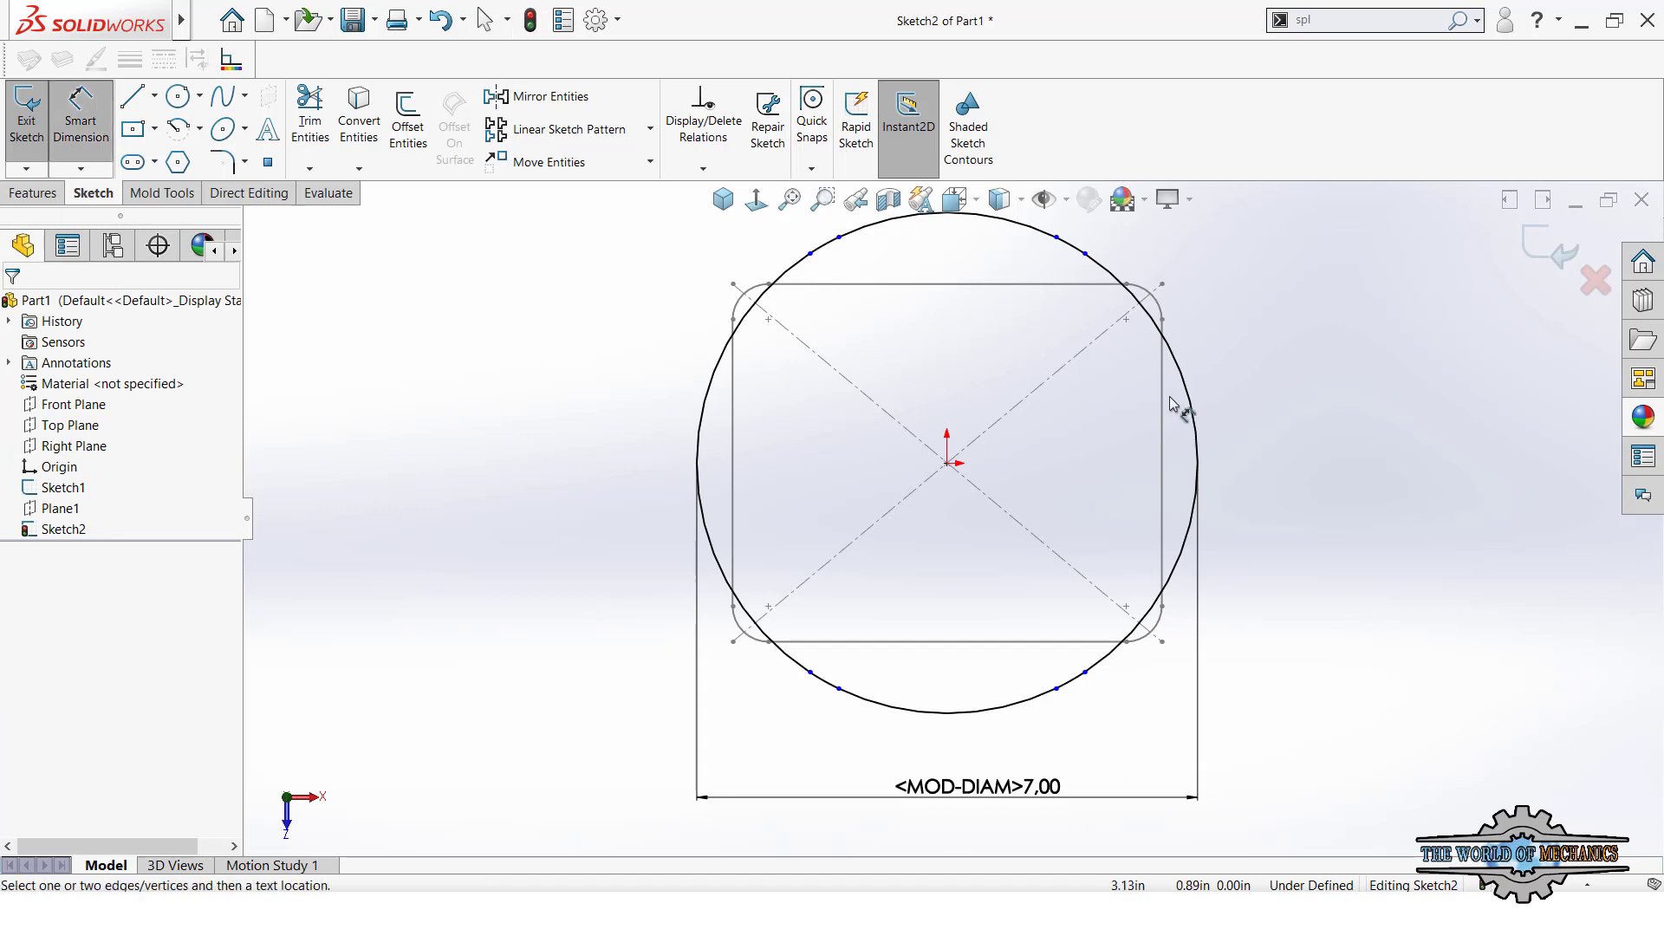
- Dimension an 85° angle about the origin between the two lower split points
{"action": "key", "text": "z"}
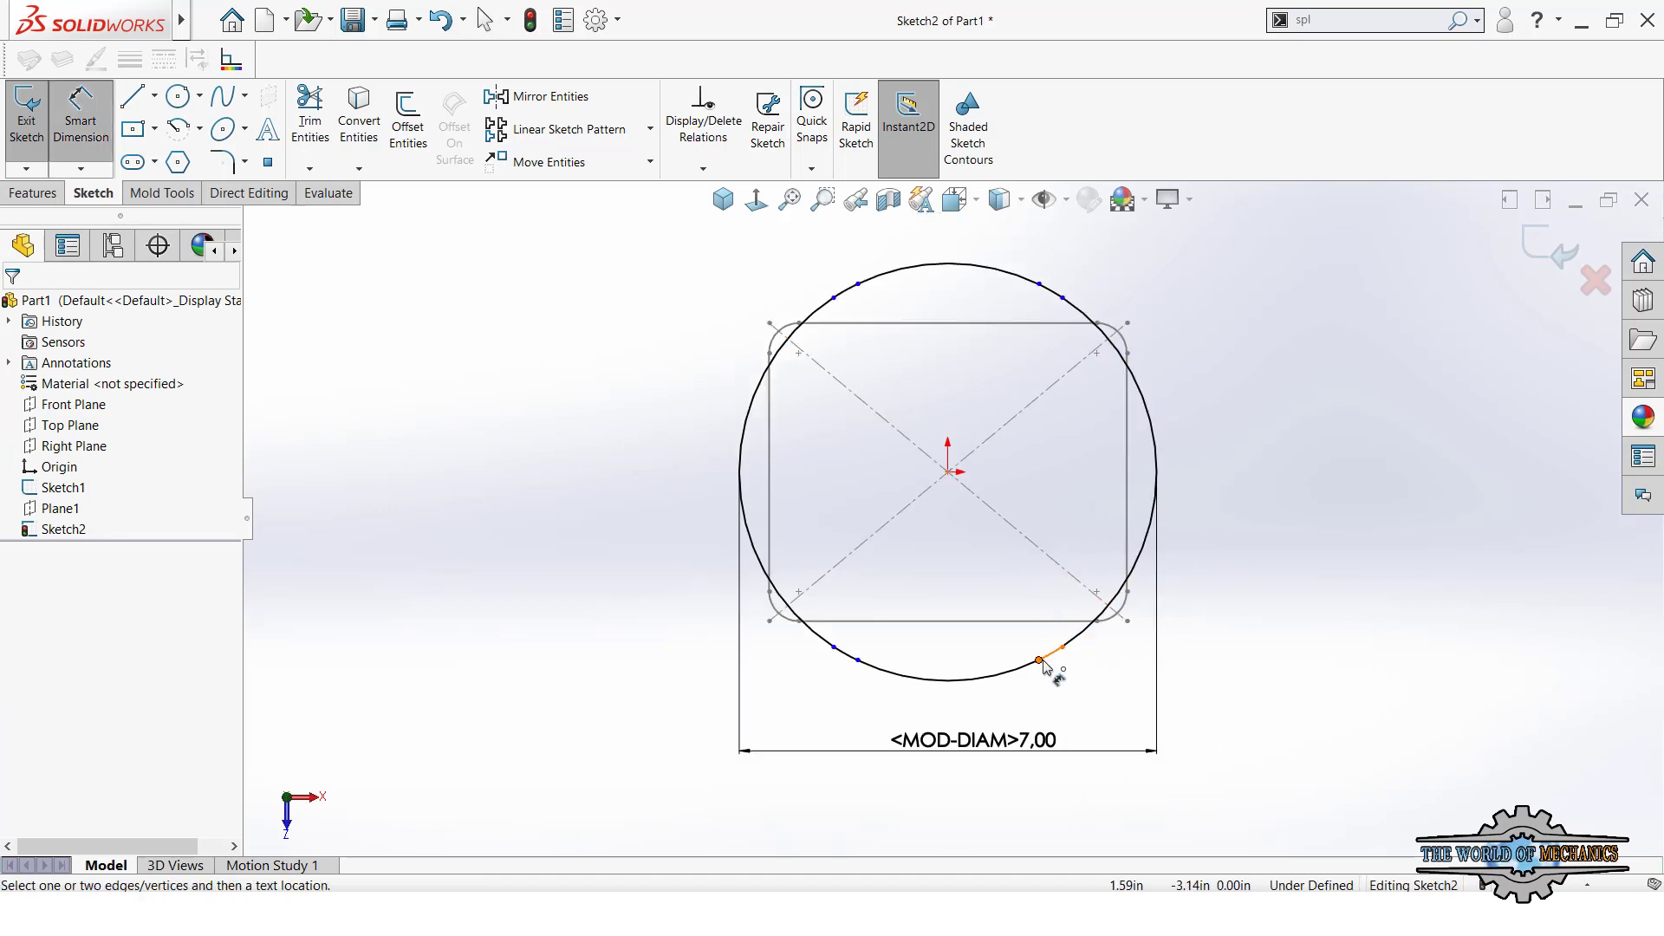
{"action": "left_click", "coordinate": [1040, 661]}
{"action": "left_click", "coordinate": [858, 662]}
{"action": "key", "text": "z"}
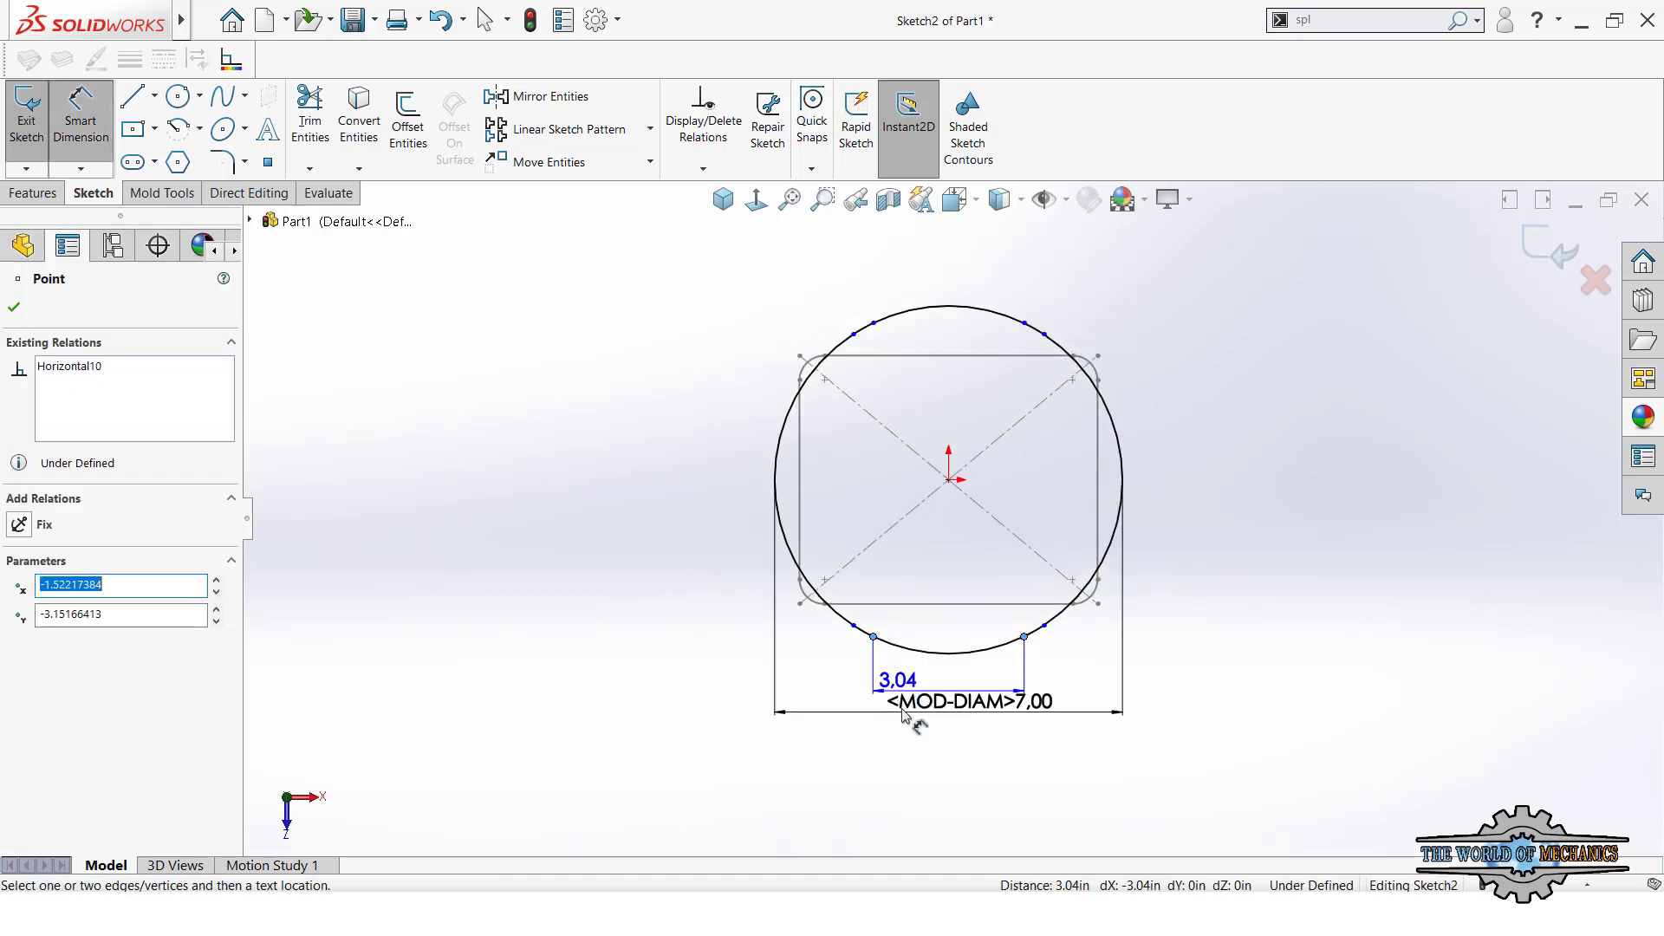
{"action": "key", "text": "Escape"}
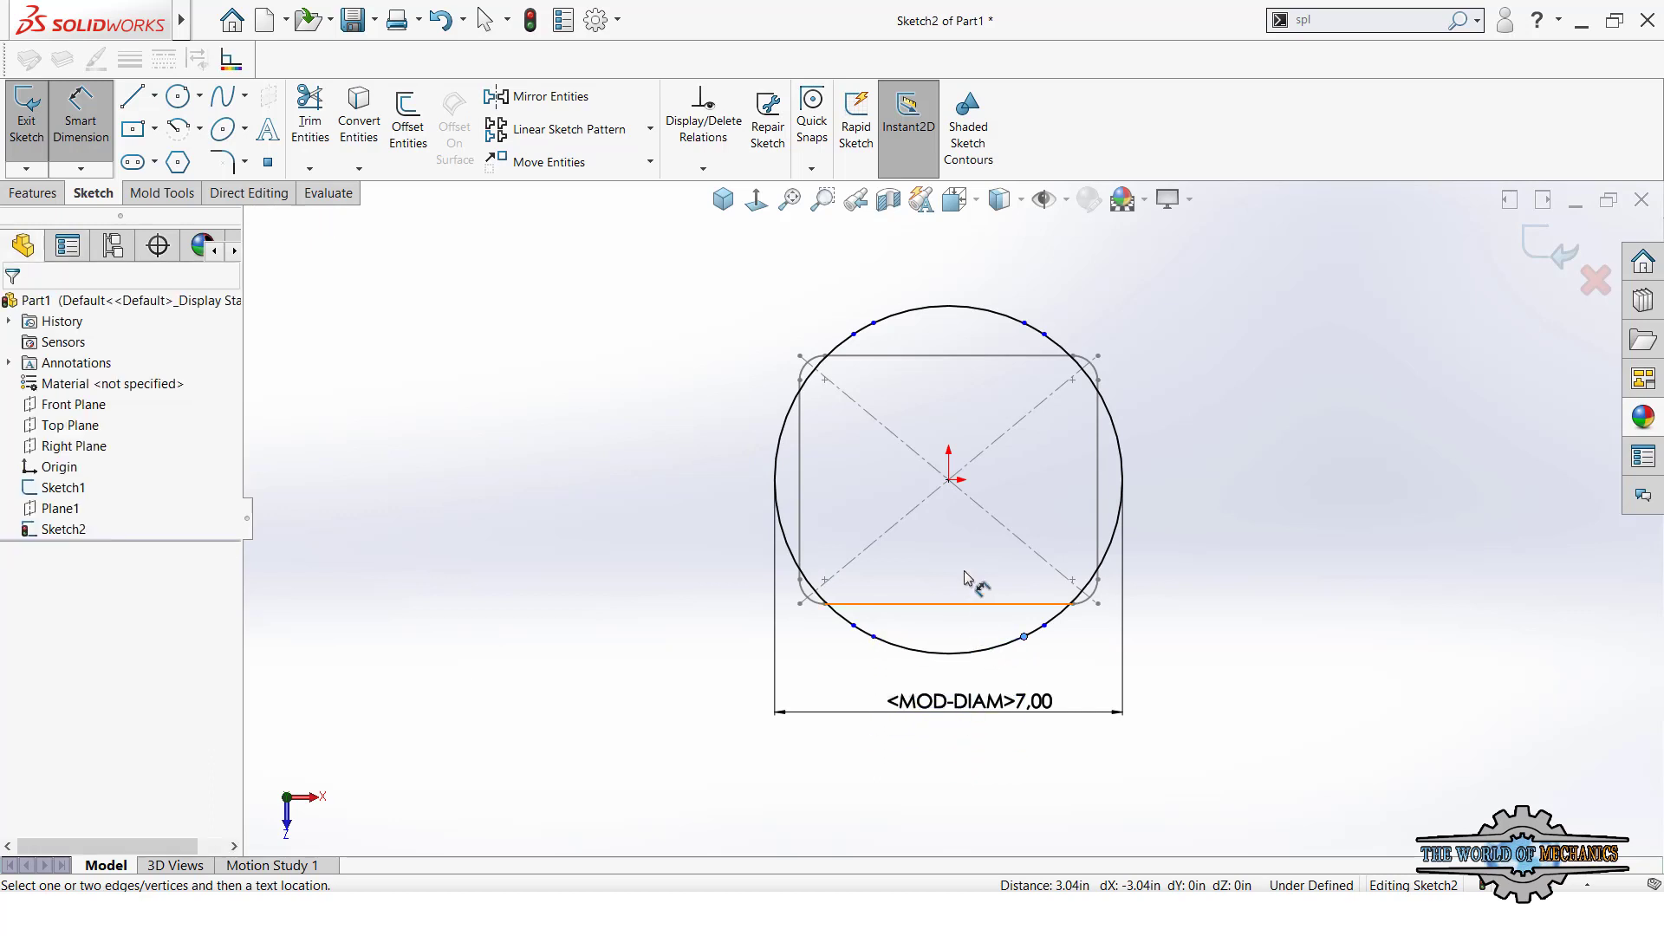
{"action": "left_click", "coordinate": [949, 479]}
{"action": "left_click", "coordinate": [874, 637]}
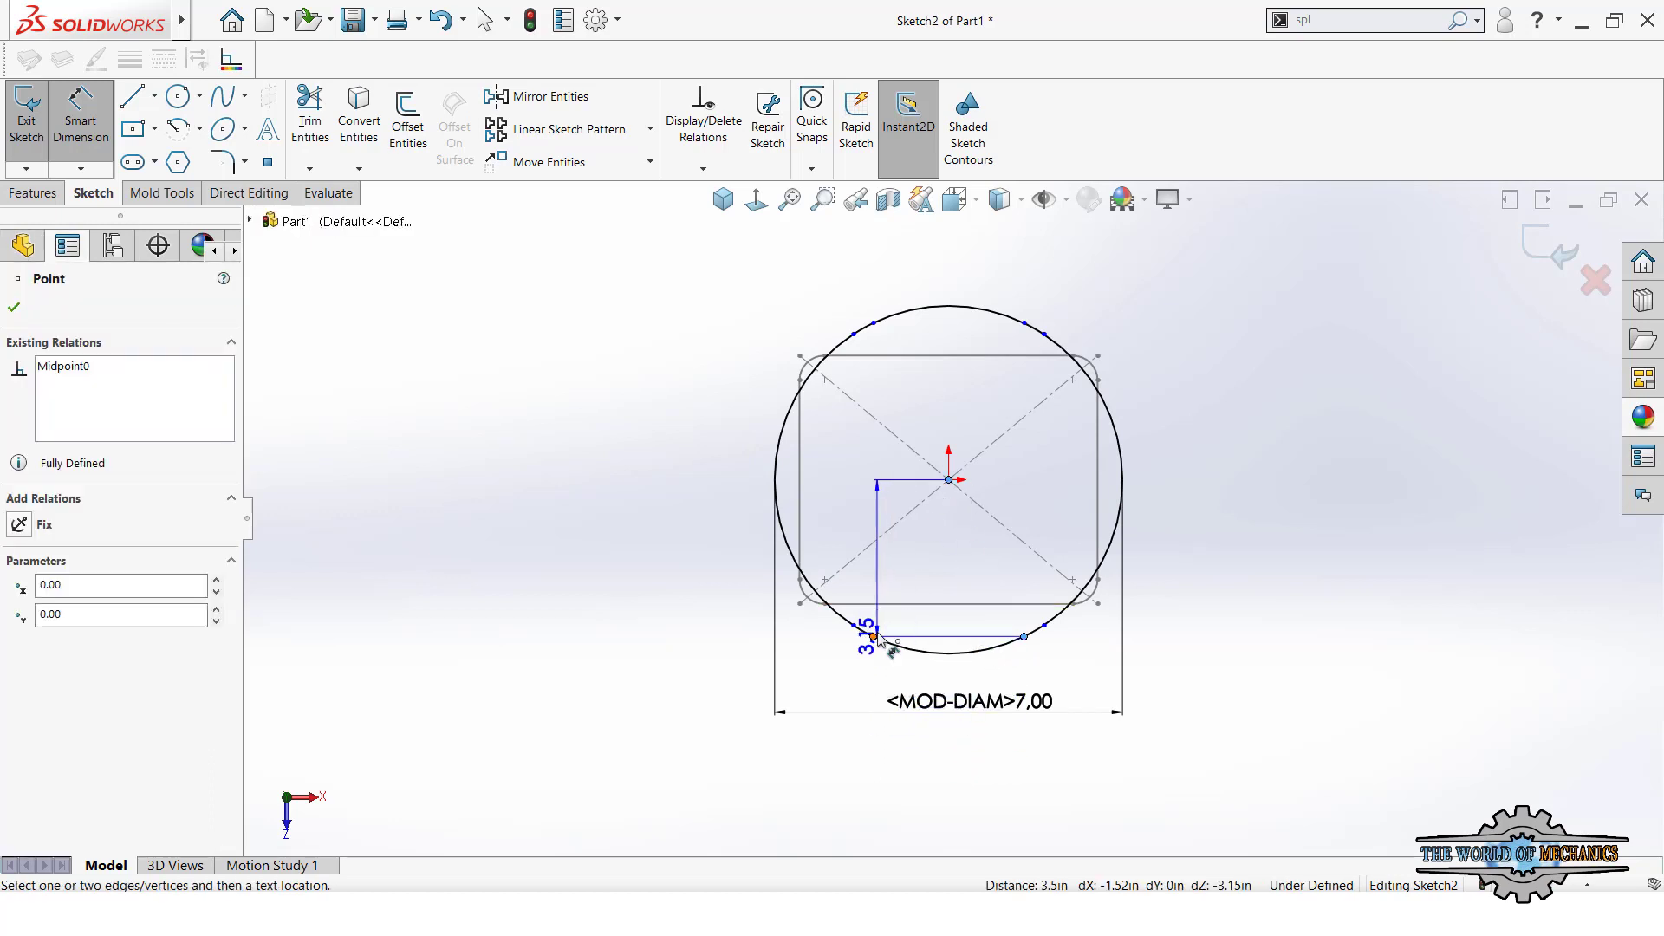
{"action": "left_click", "coordinate": [1024, 637]}
{"action": "left_click", "coordinate": [962, 788]}
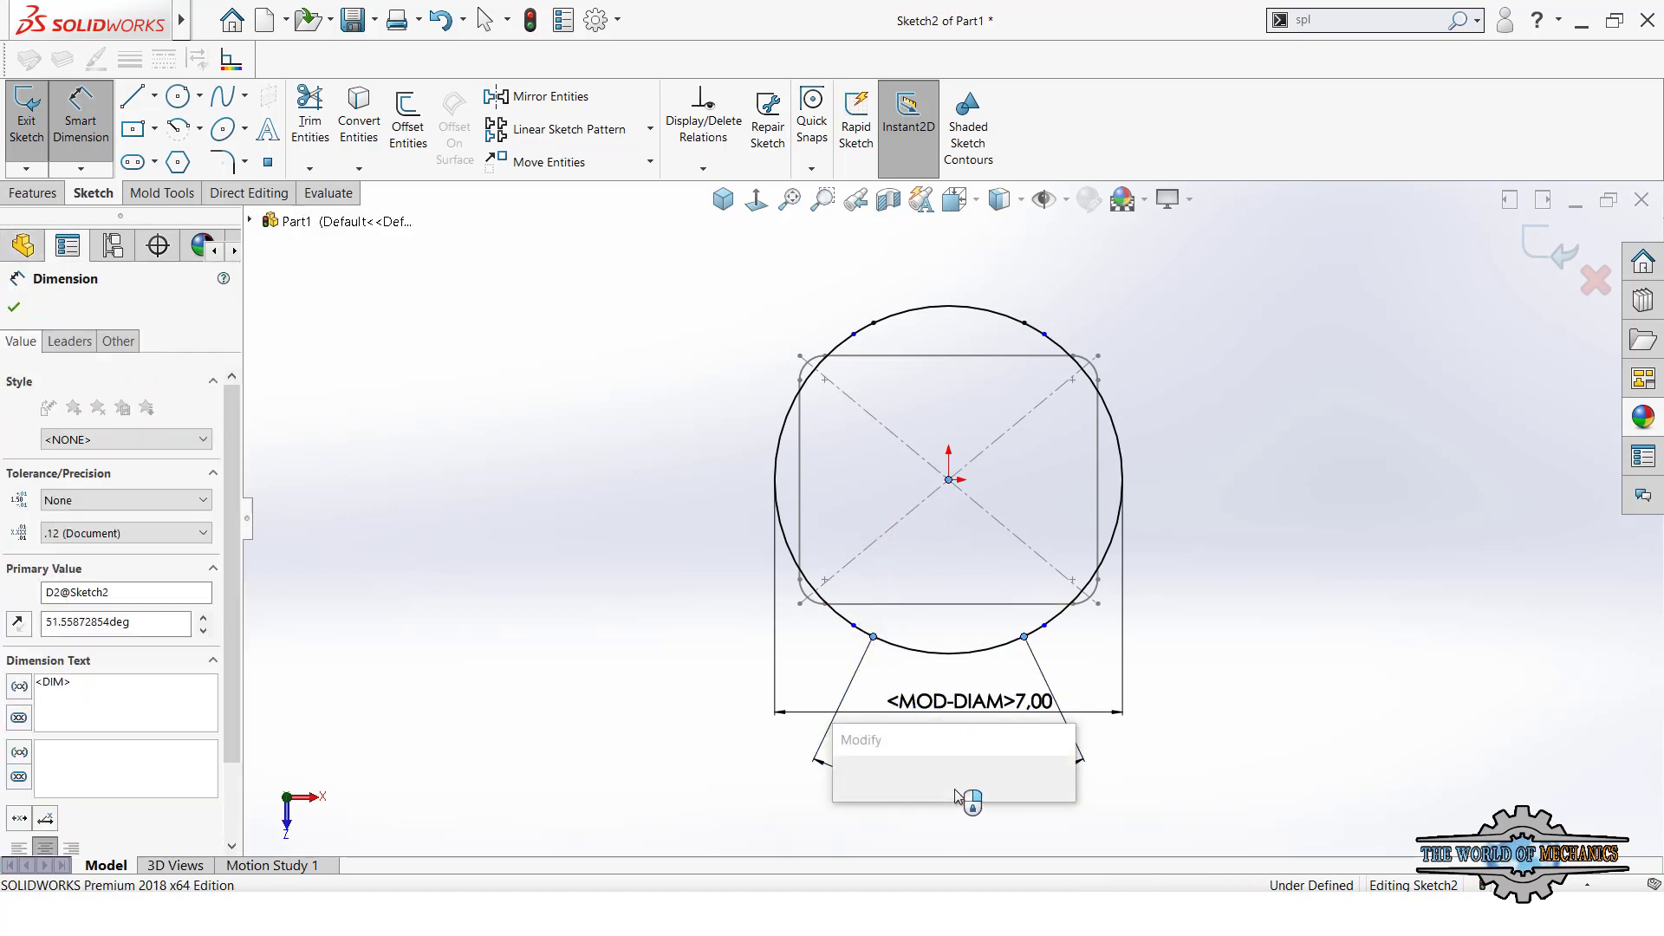
{"action": "type", "text": "85"}
{"action": "key", "text": "Return"}
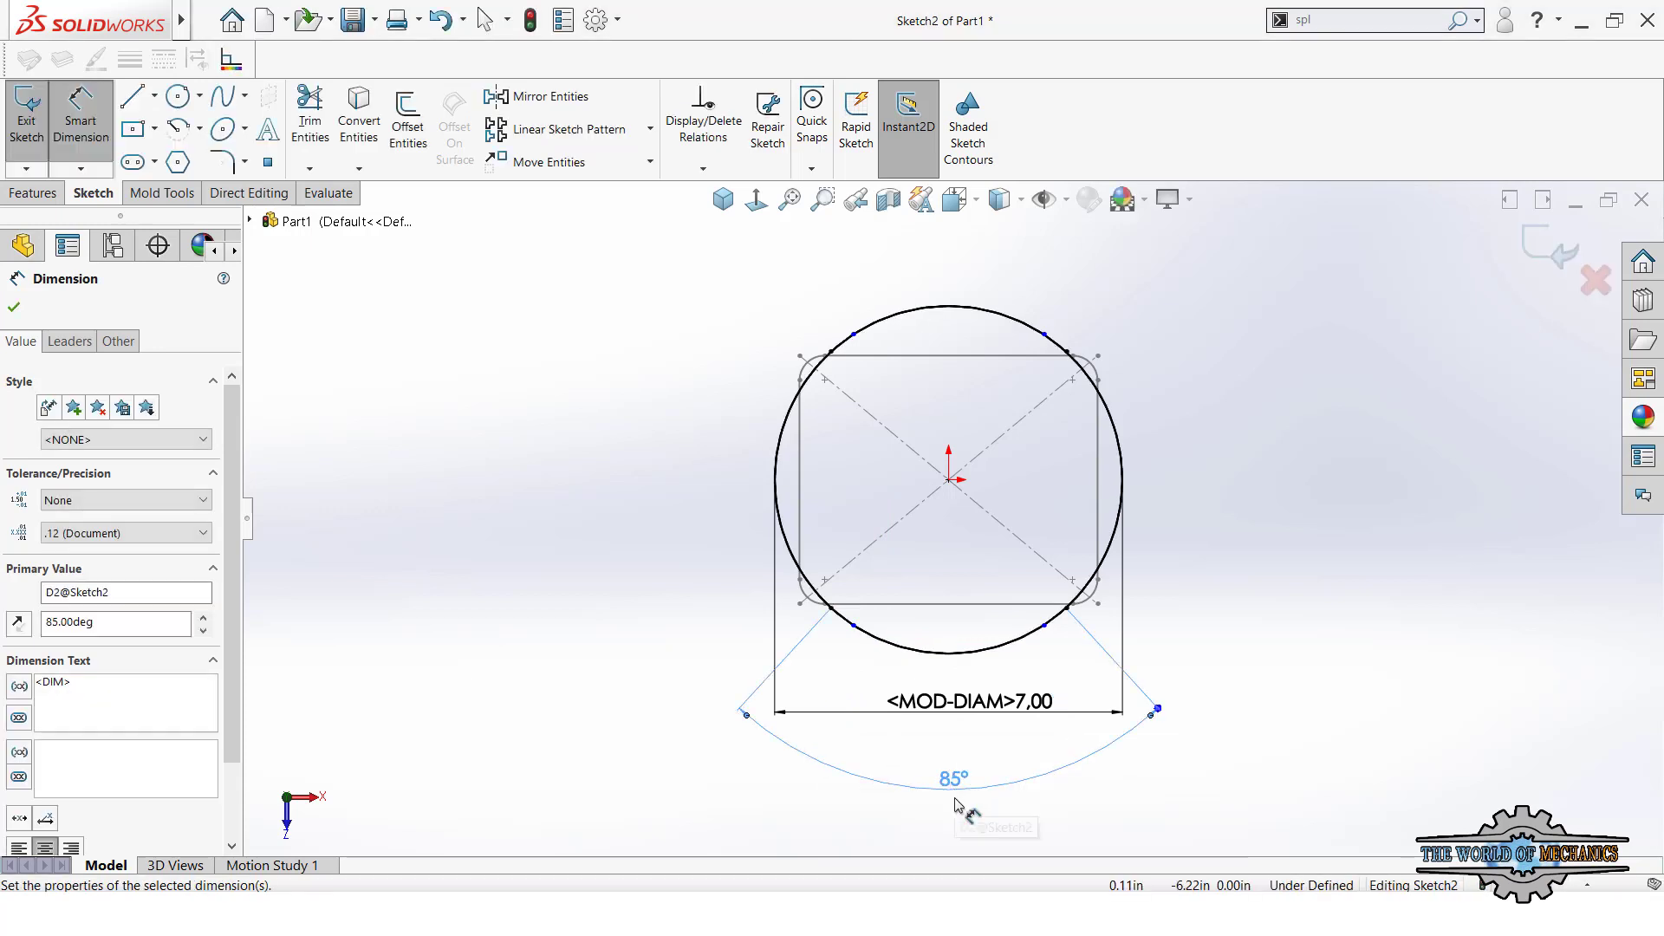
- Add a 120° angle about the origin between two split points and exit the sketch
{"action": "left_click", "coordinate": [854, 625]}
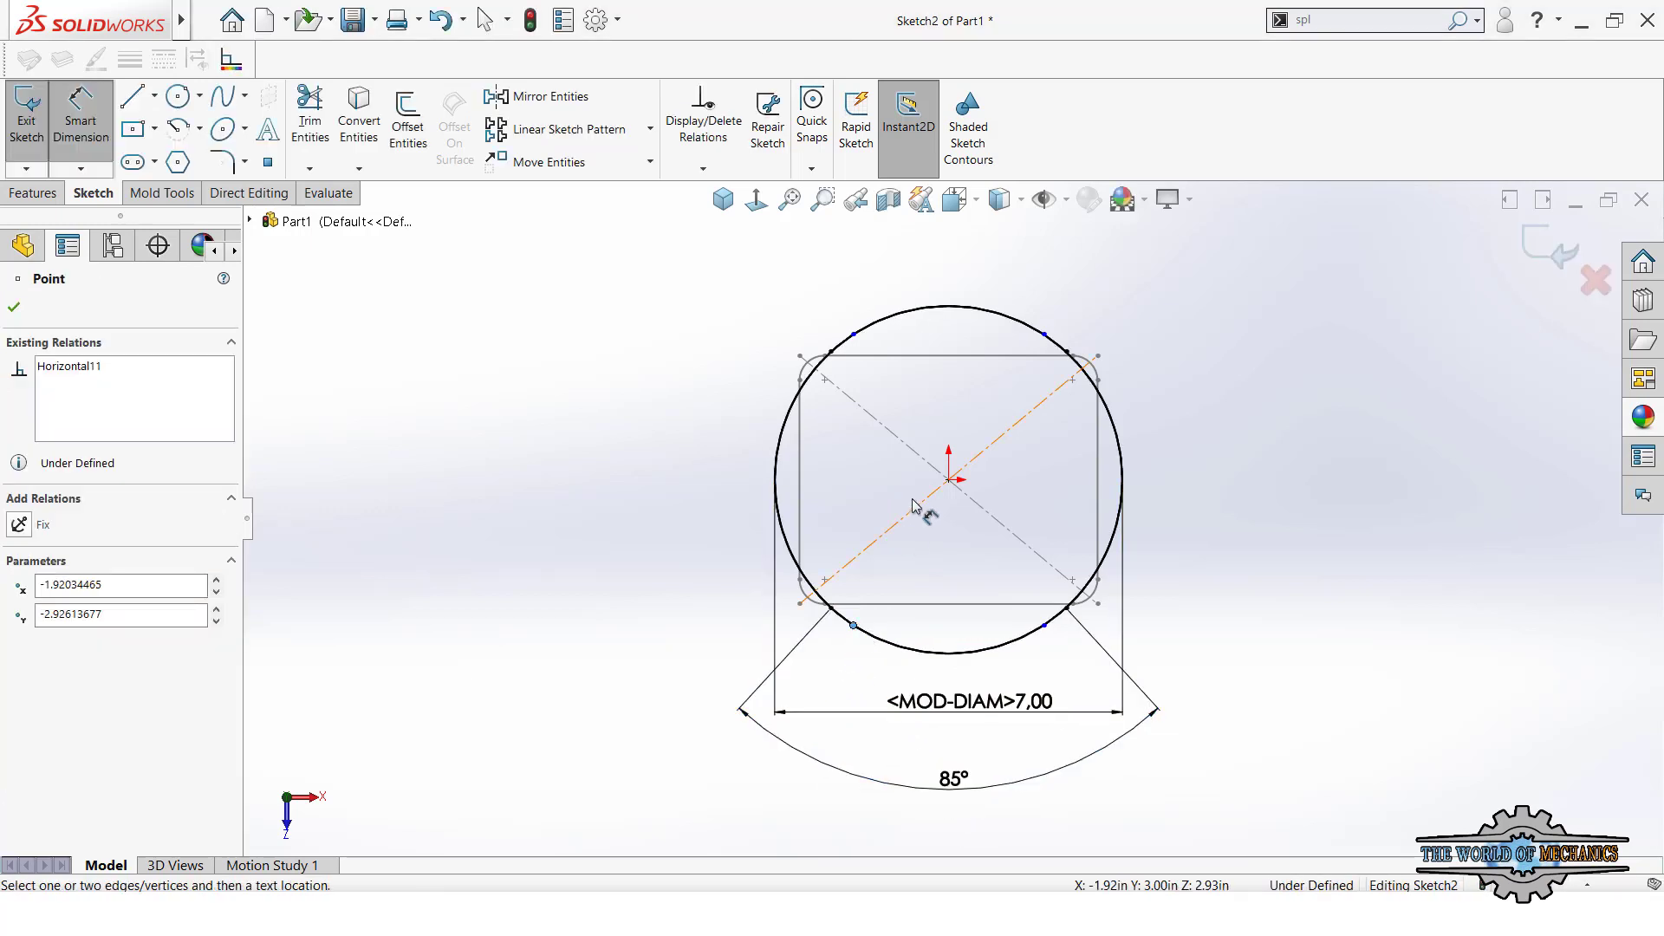
{"action": "left_click", "coordinate": [949, 481]}
{"action": "left_click", "coordinate": [1045, 625]}
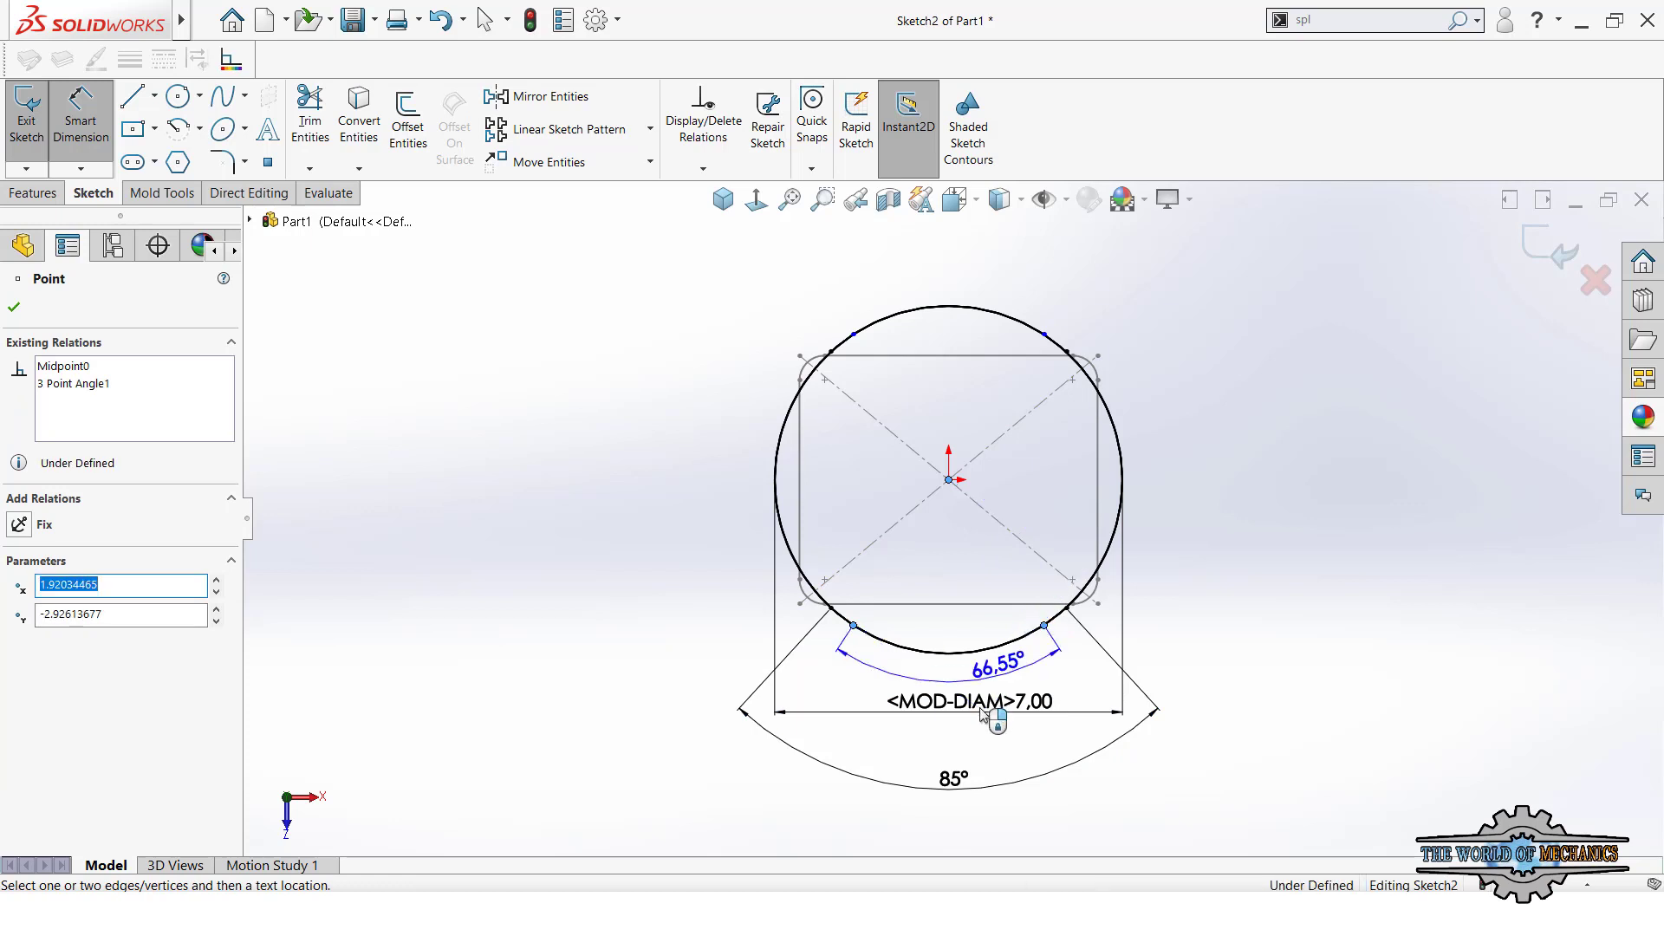
{"action": "left_click", "coordinate": [962, 767]}
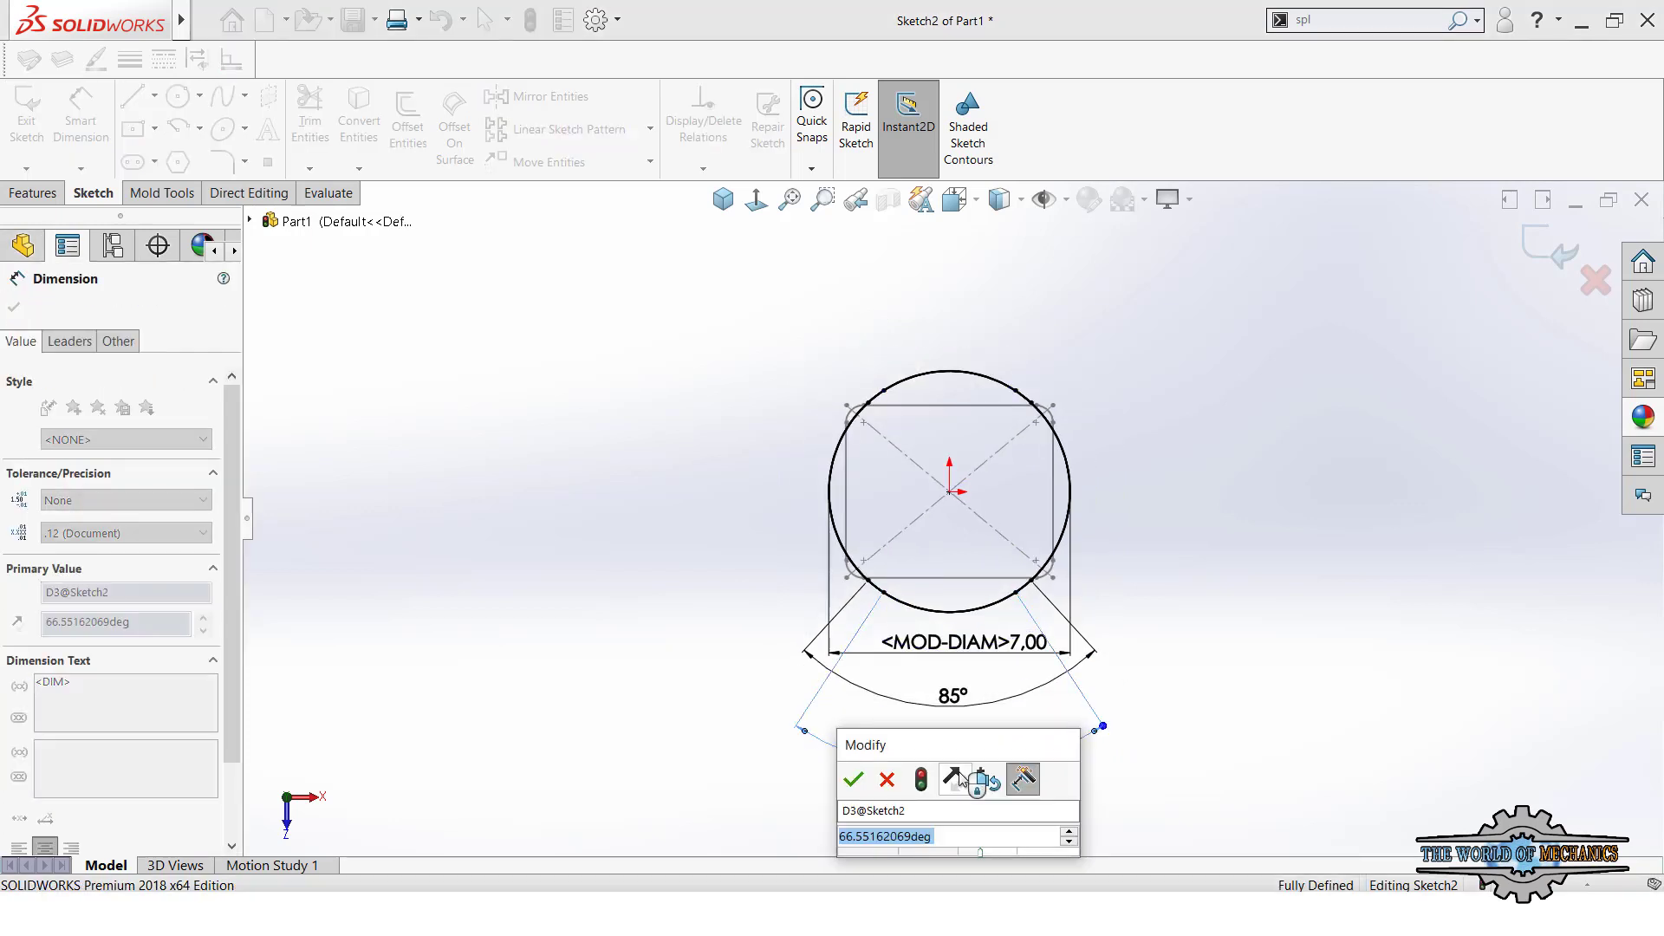
{"action": "type", "text": "120"}
{"action": "key", "text": "Return"}
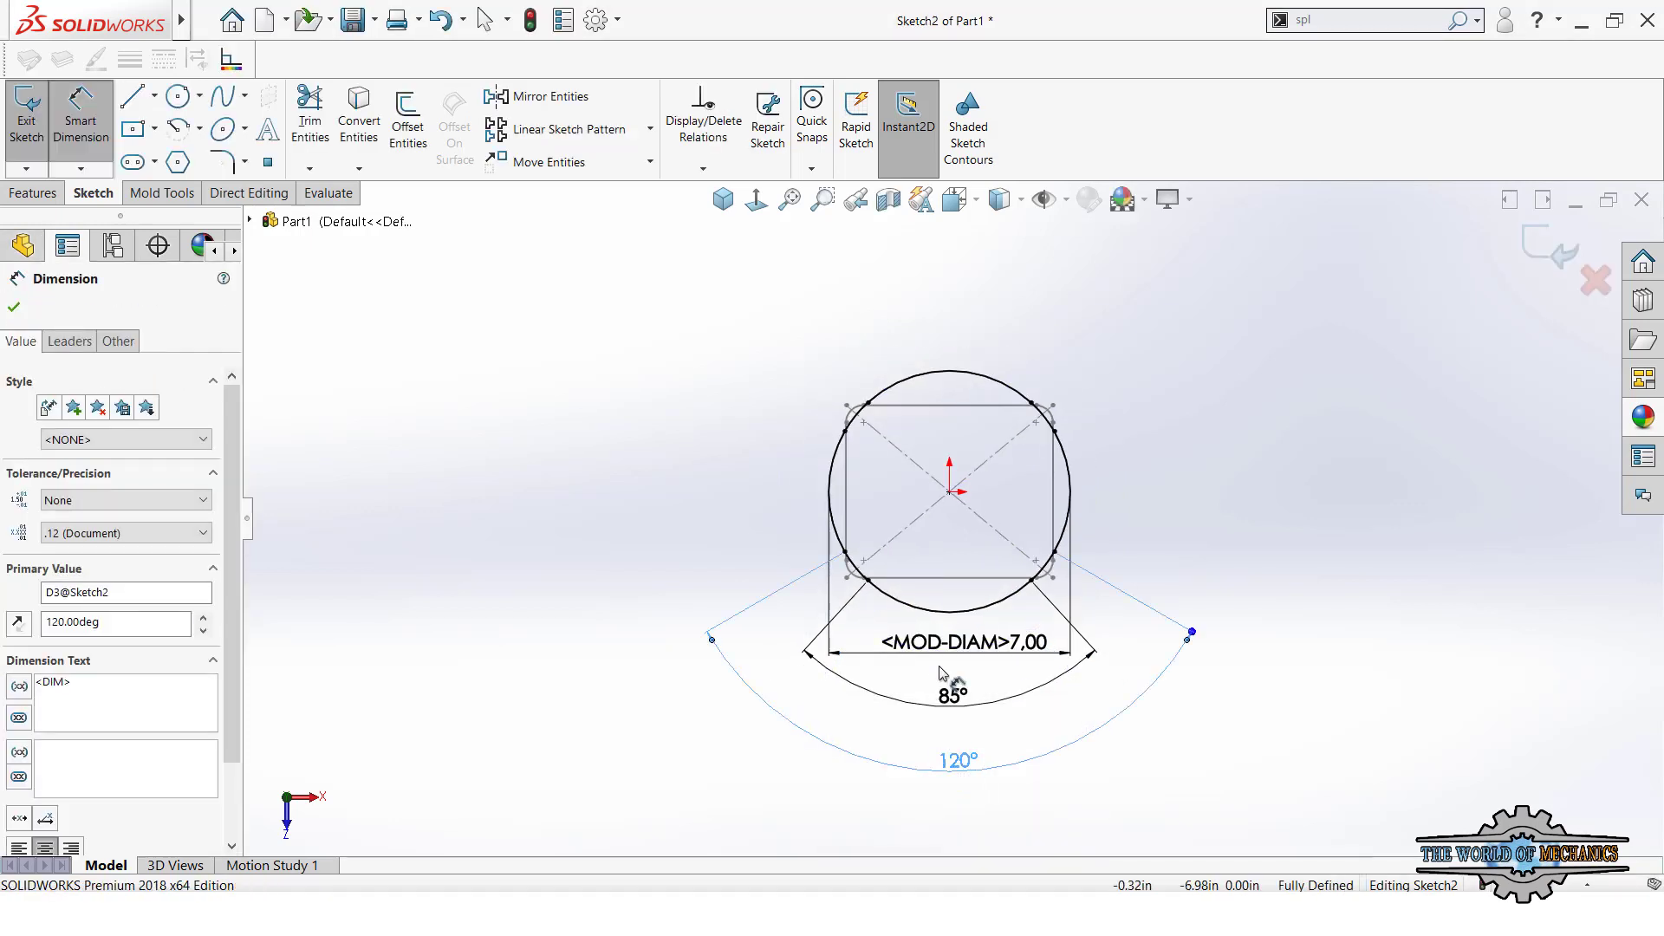
{"action": "key", "text": "Escape"}
{"action": "left_click", "coordinate": [1534, 258]}
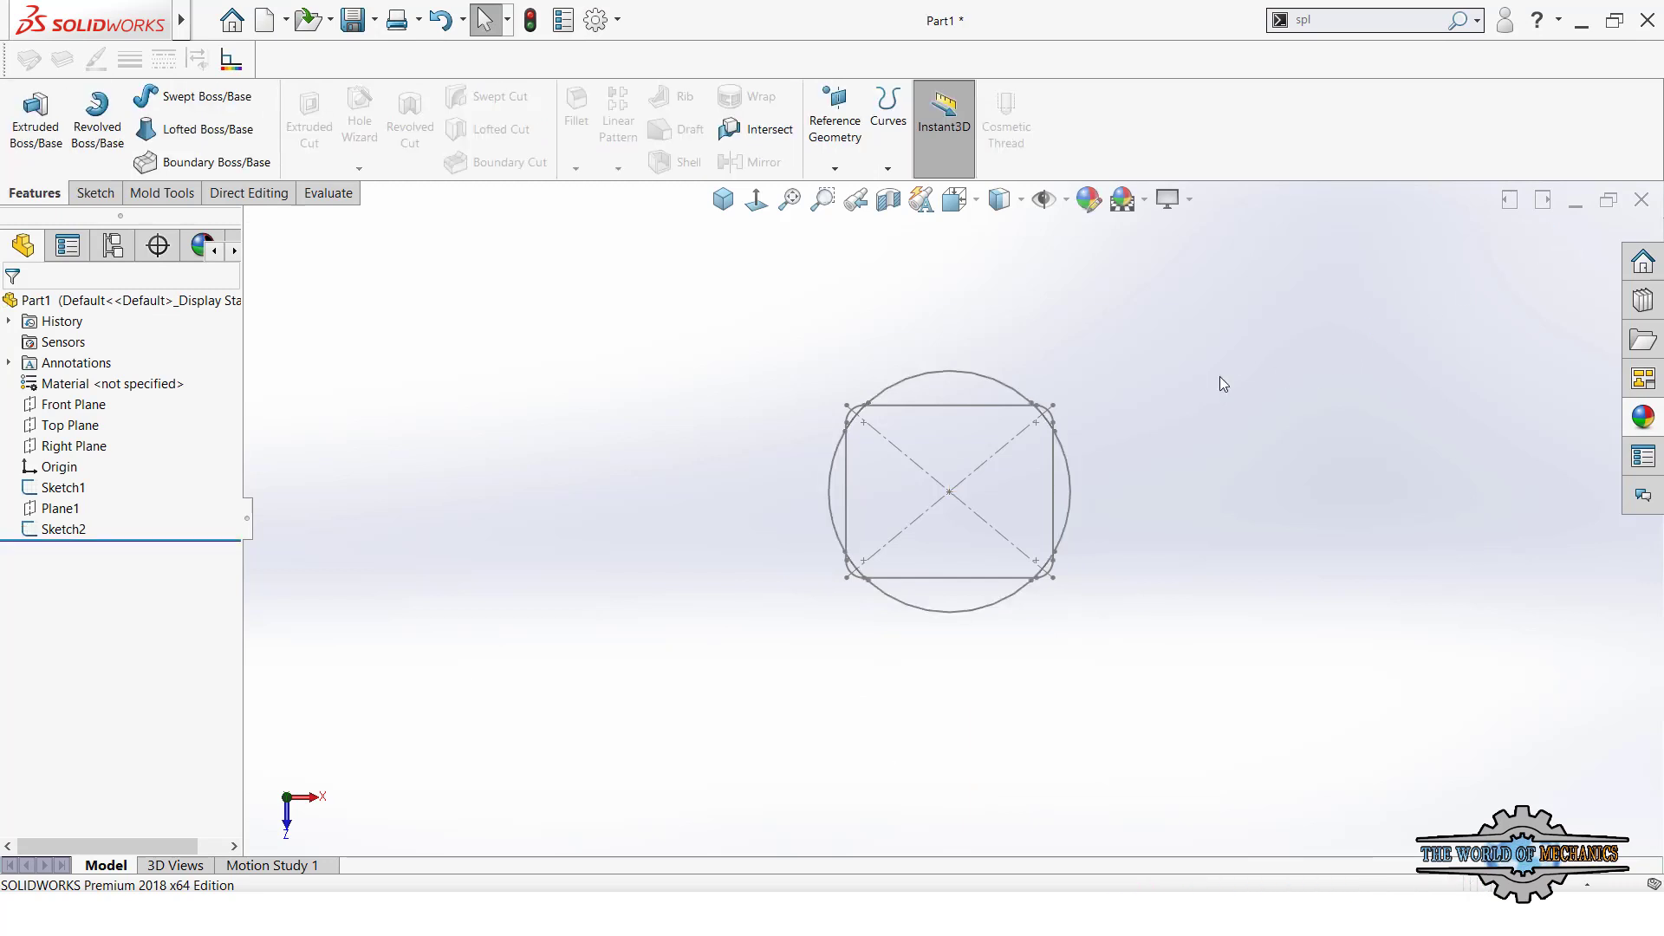
- Loft from the circle sketch to the rounded-rectangle sketch with all connectors shown, creating Loft1
{"action": "key", "text": "ctrl+7"}
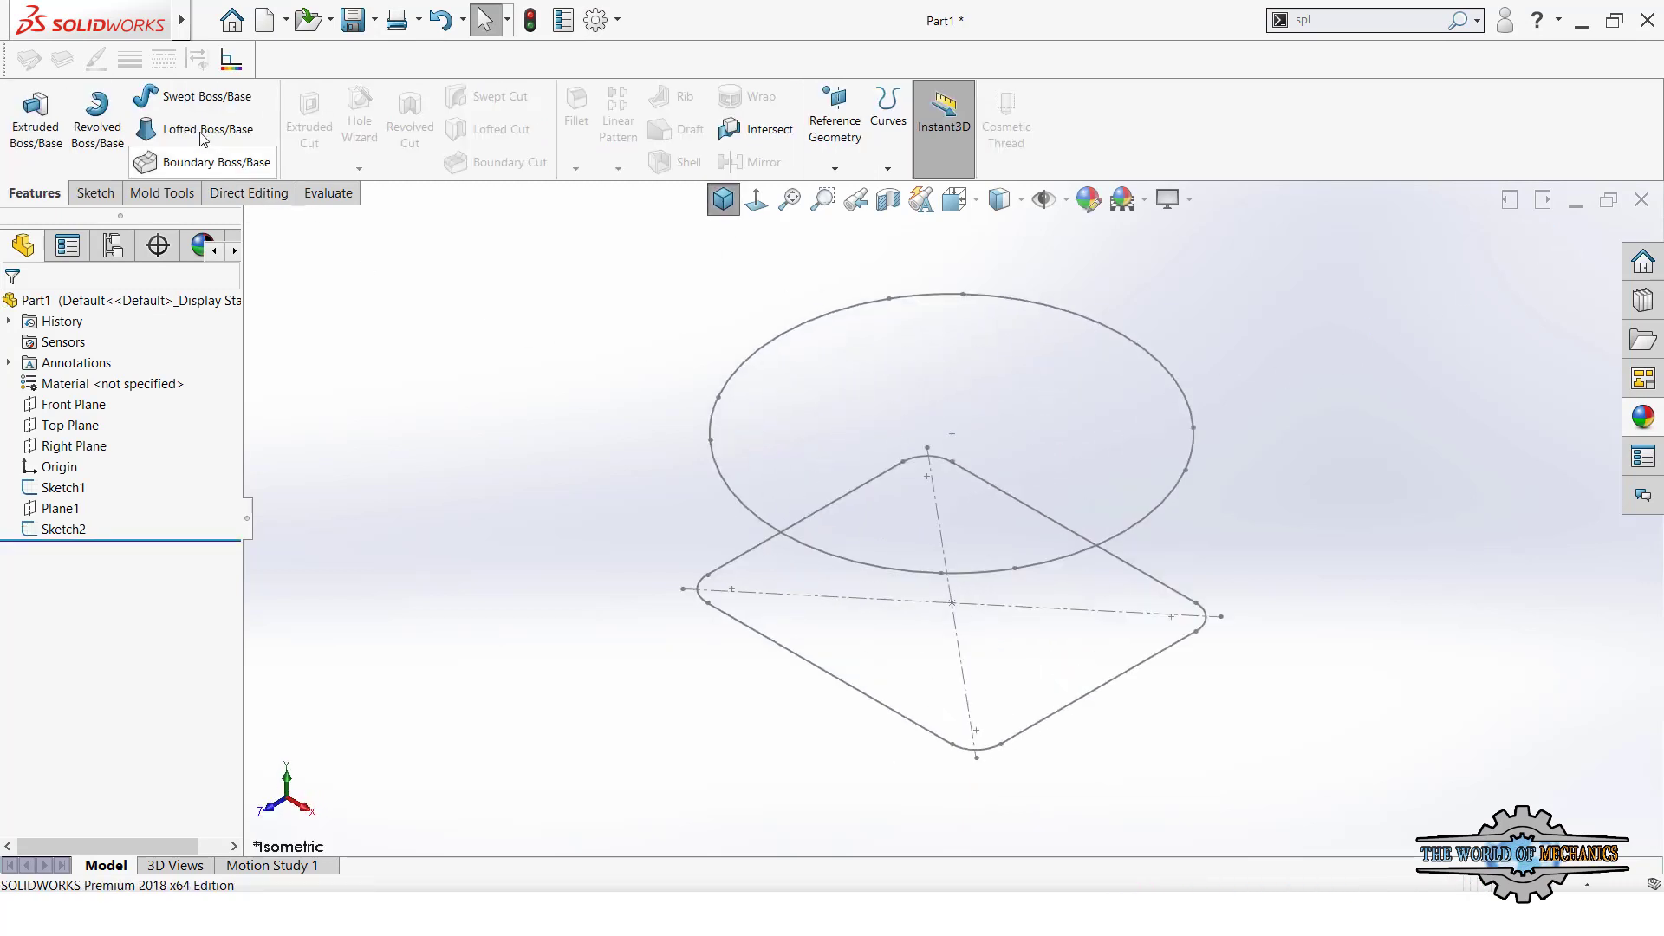
{"action": "left_click", "coordinate": [201, 132]}
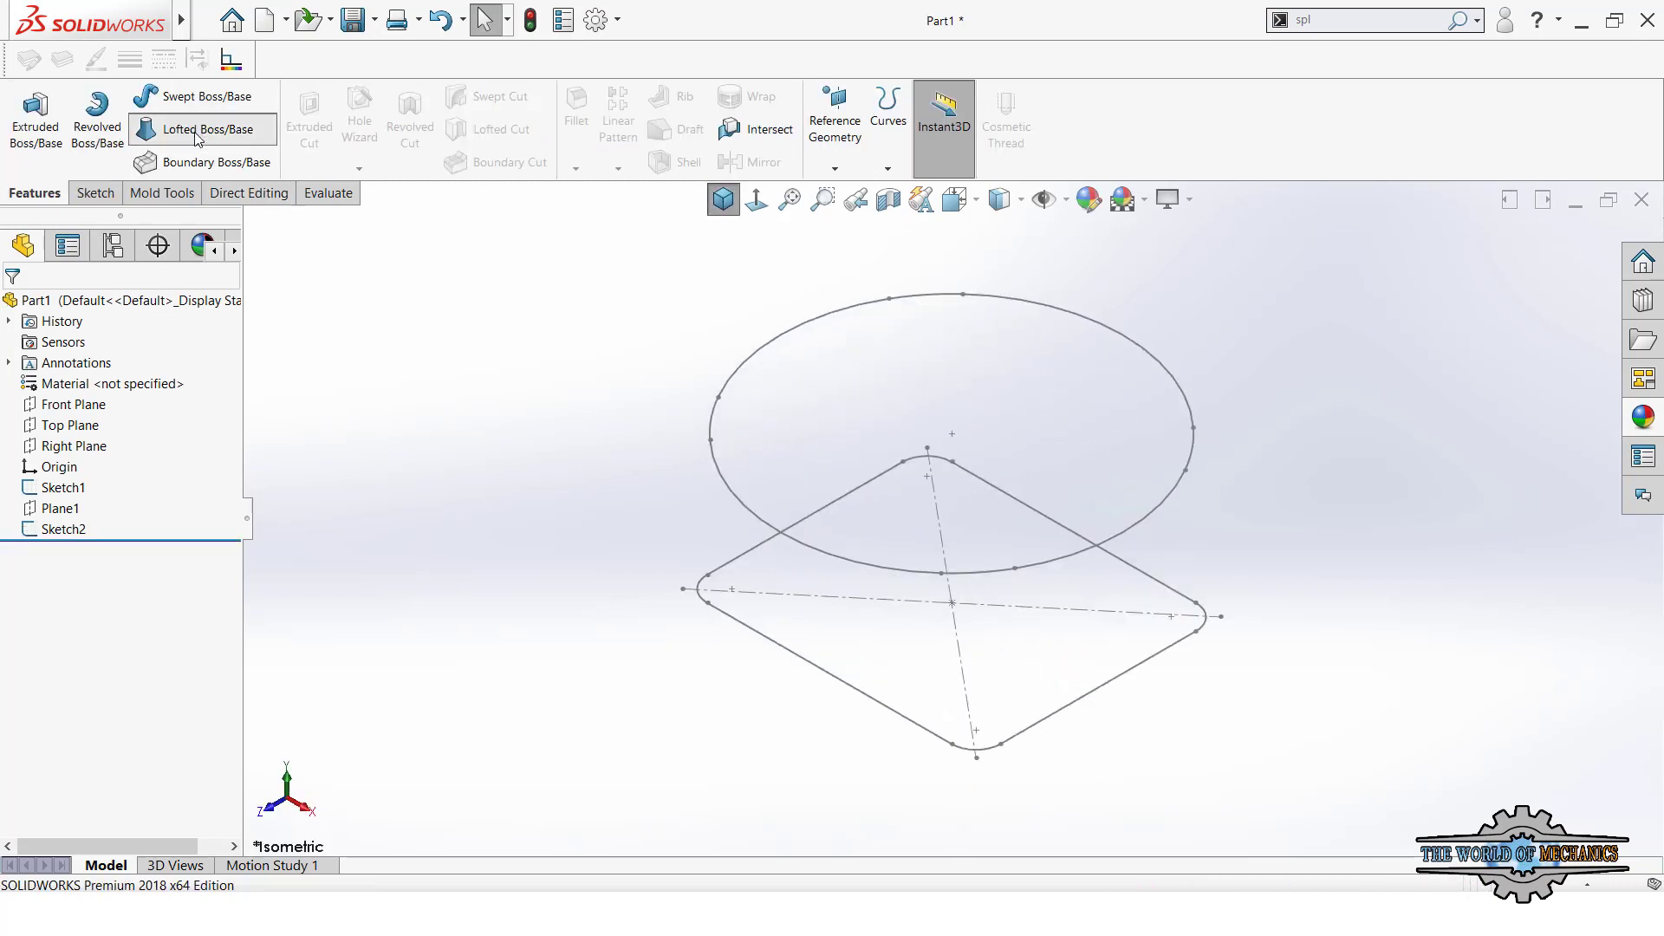
{"action": "left_click", "coordinate": [1012, 569]}
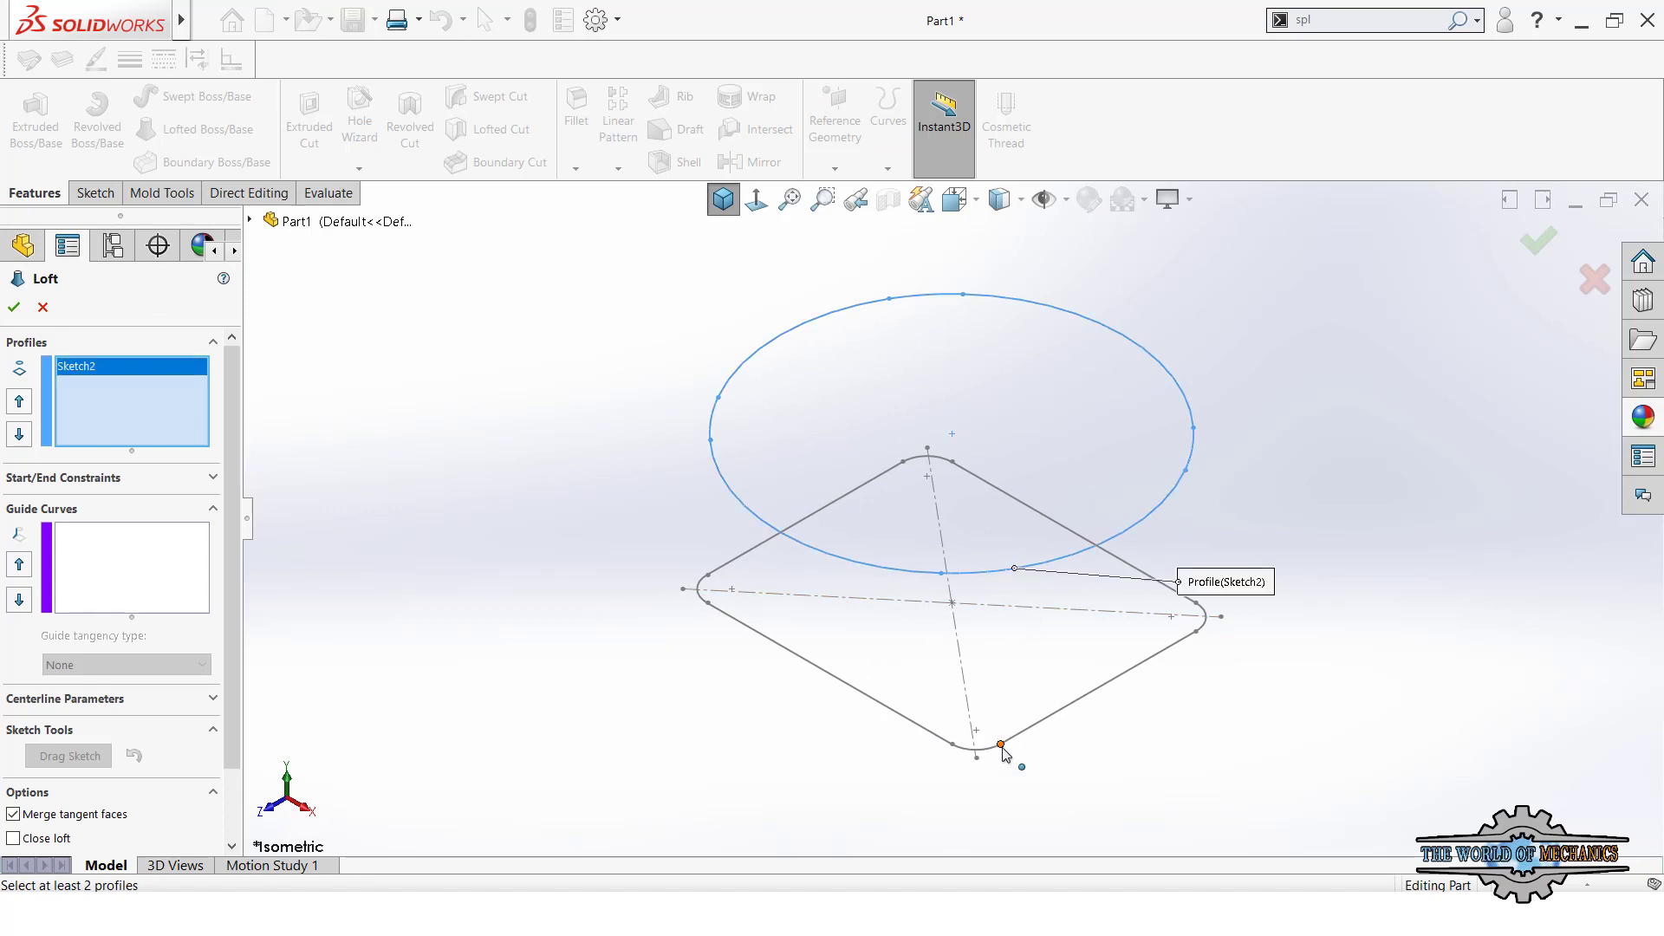
{"action": "left_click", "coordinate": [1002, 747]}
{"action": "right_click", "coordinate": [571, 680]}
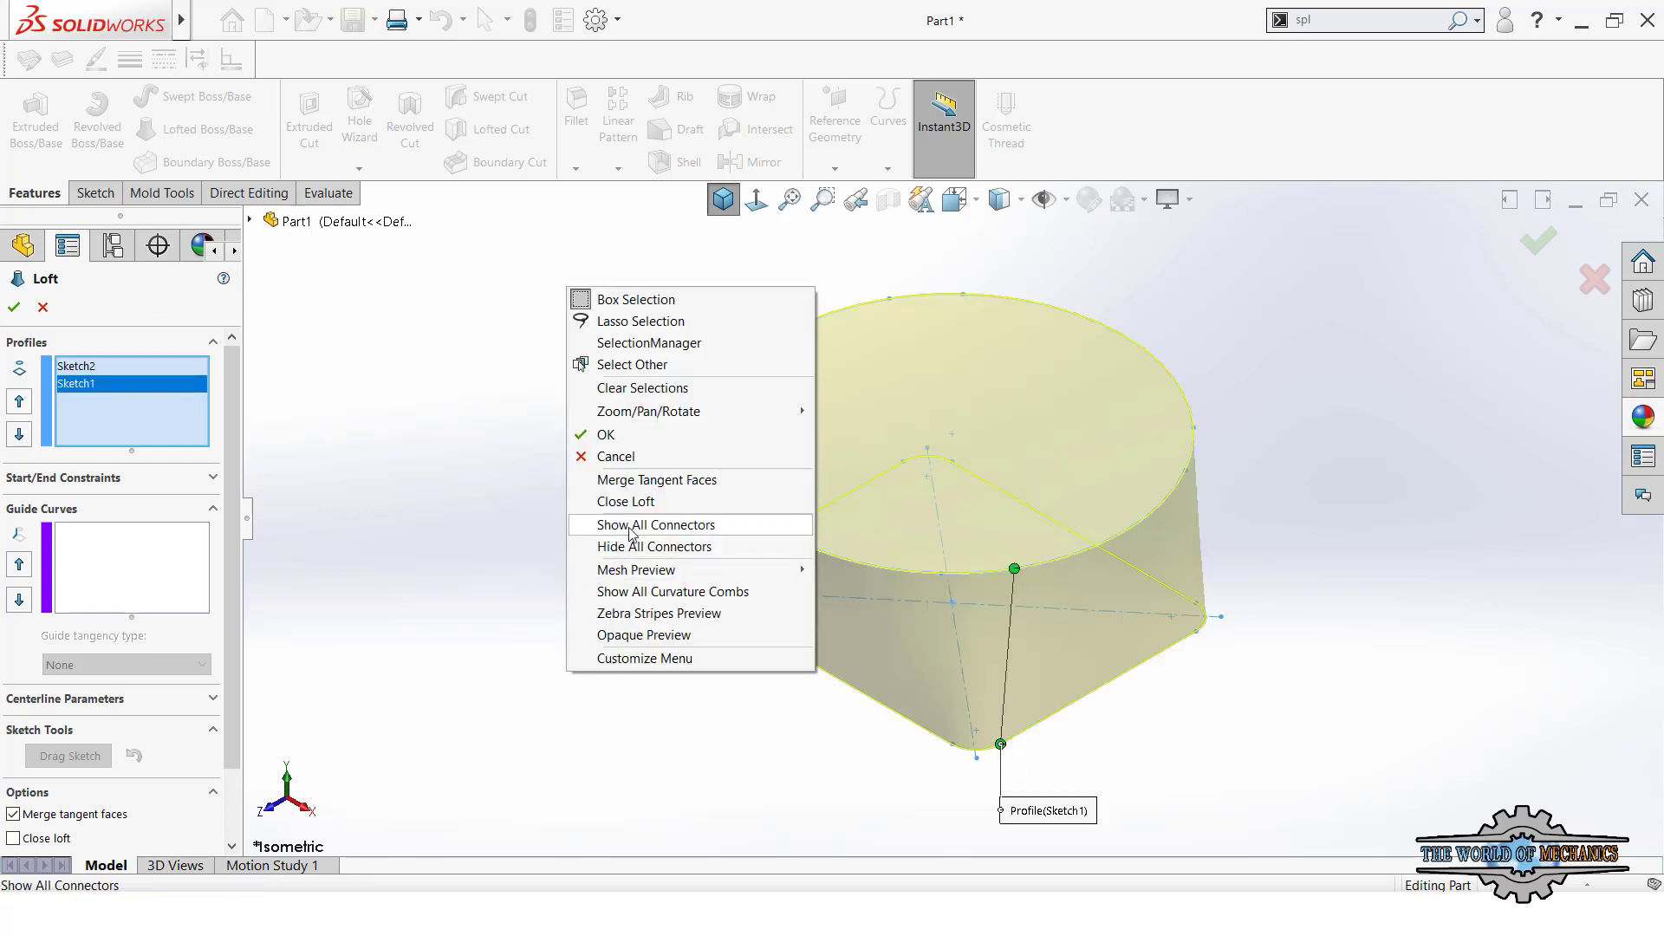
{"action": "left_click", "coordinate": [652, 525]}
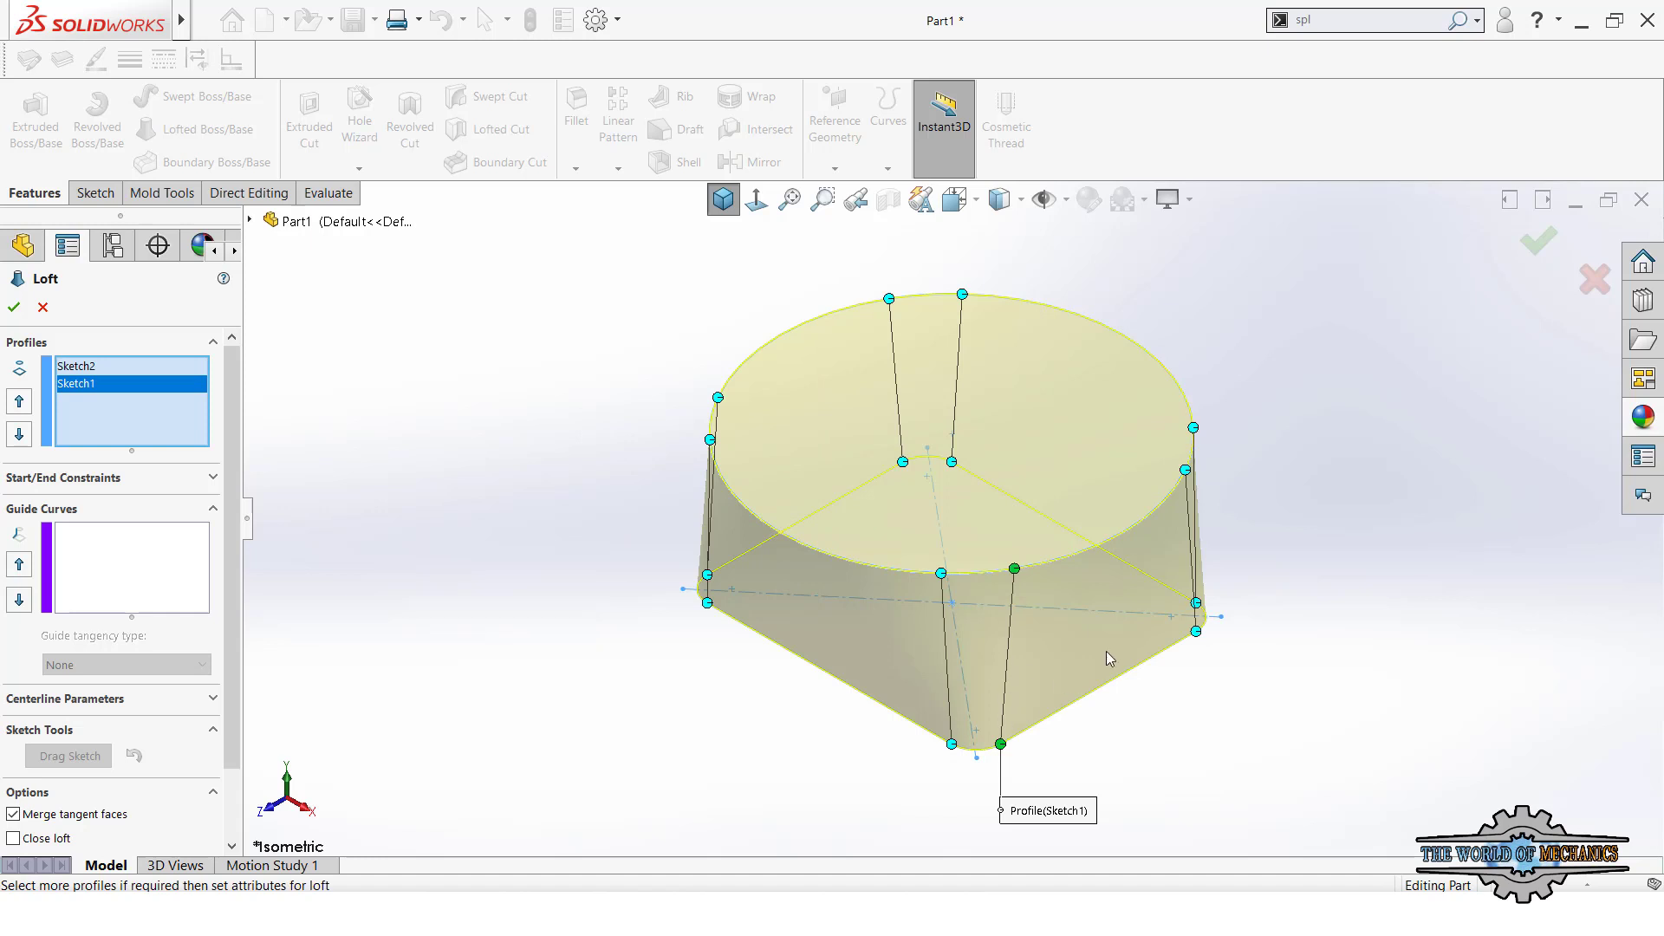
{"action": "left_click", "coordinate": [1538, 243]}
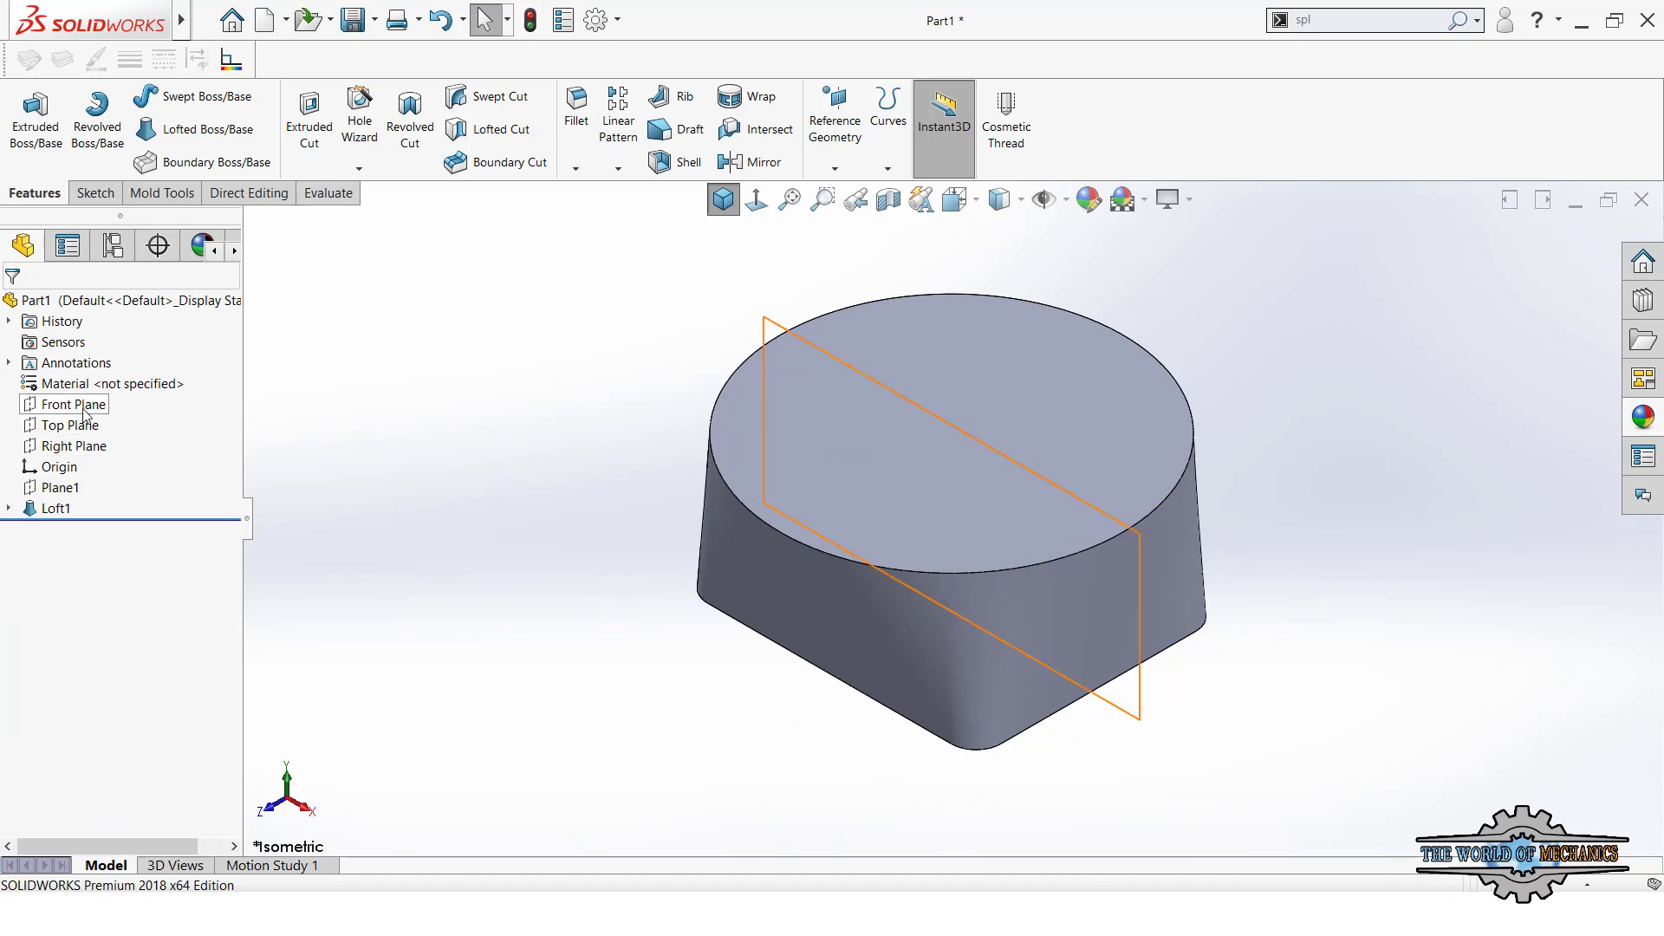
- Start a sketch on the Front Plane, view it Normal To, and draw a center rectangle
{"action": "left_click", "coordinate": [74, 404]}
{"action": "left_click", "coordinate": [156, 374]}
{"action": "left_click", "coordinate": [757, 202]}
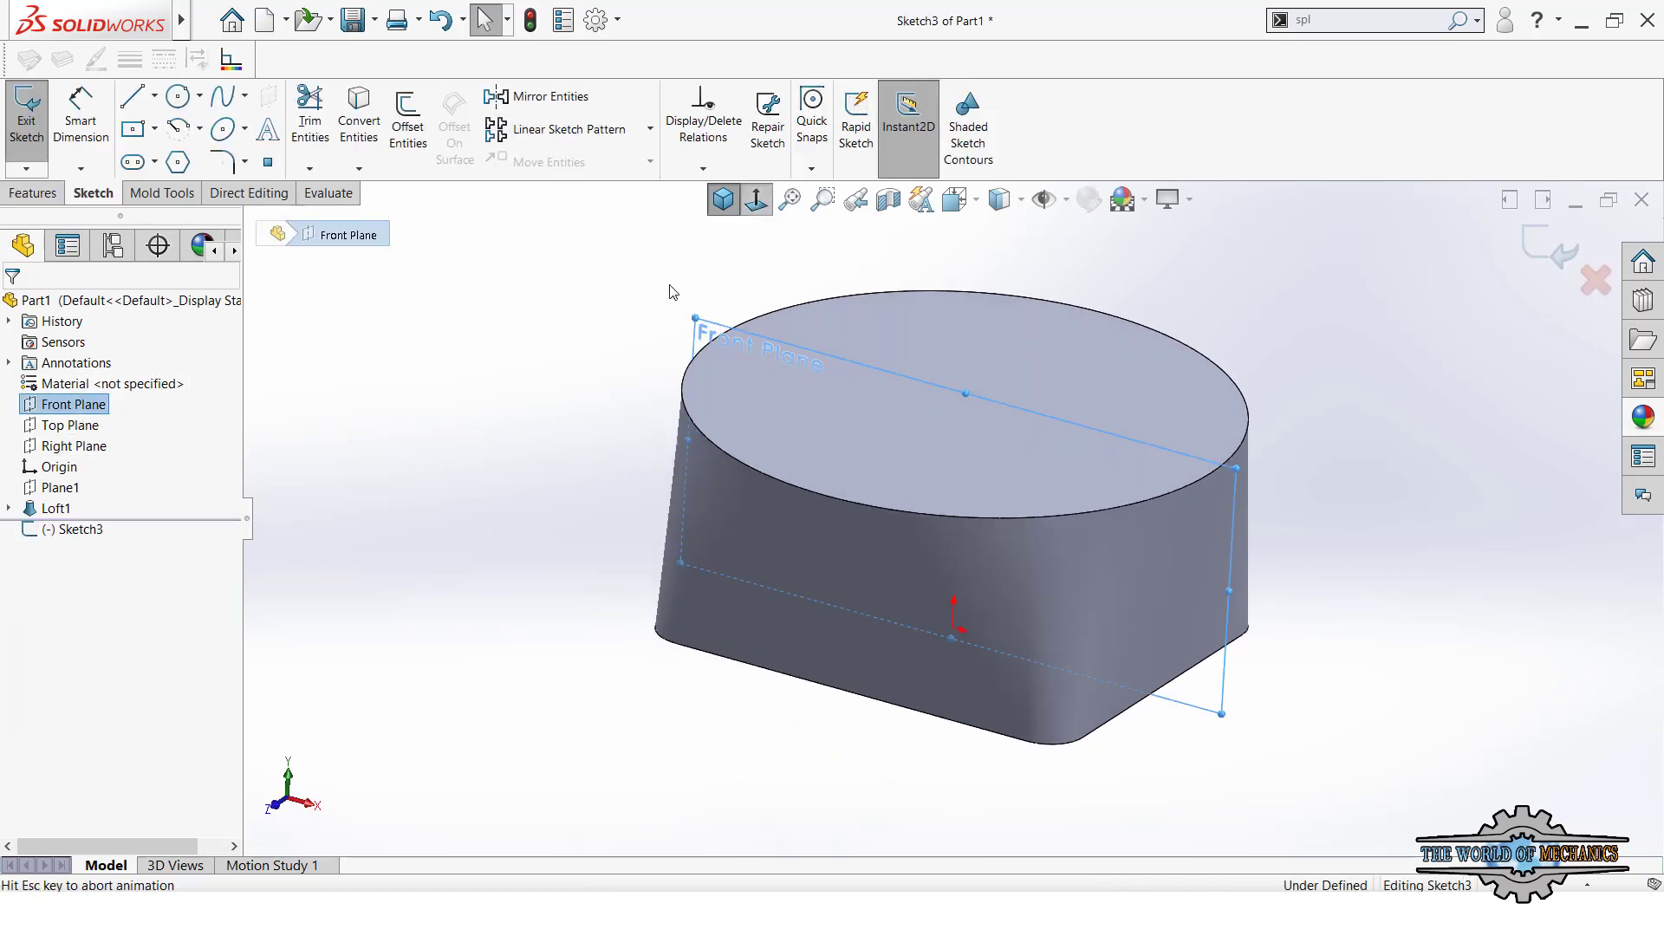
{"action": "left_click", "coordinate": [136, 131]}
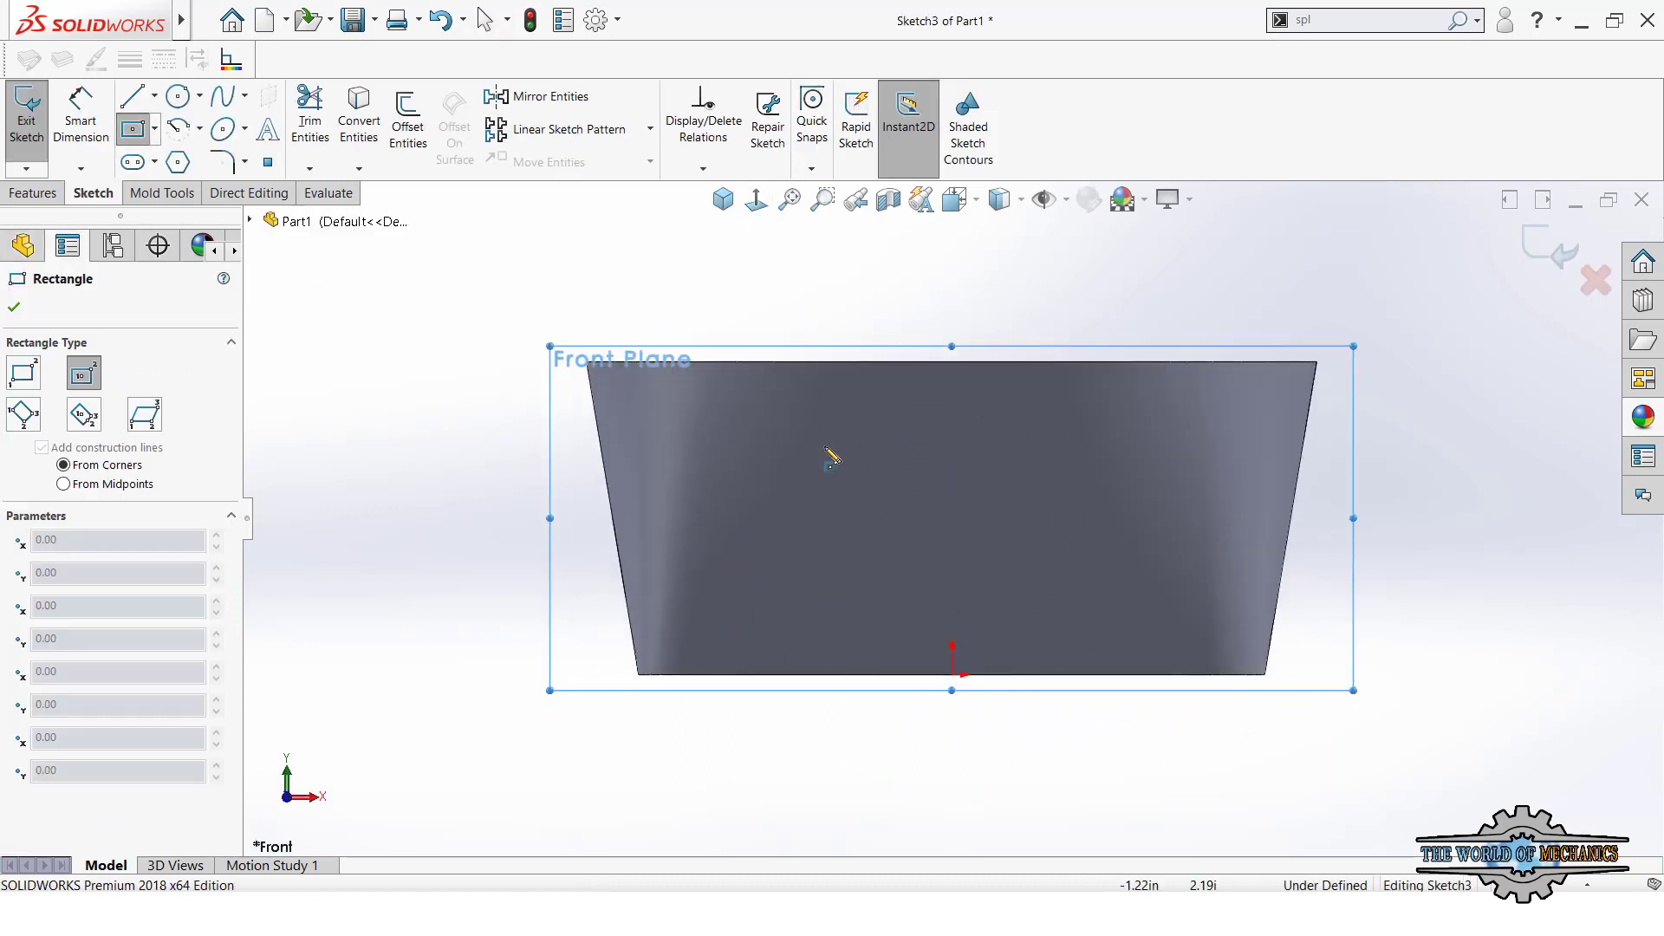
{"action": "left_click", "coordinate": [952, 512]}
{"action": "left_click", "coordinate": [1059, 446]}
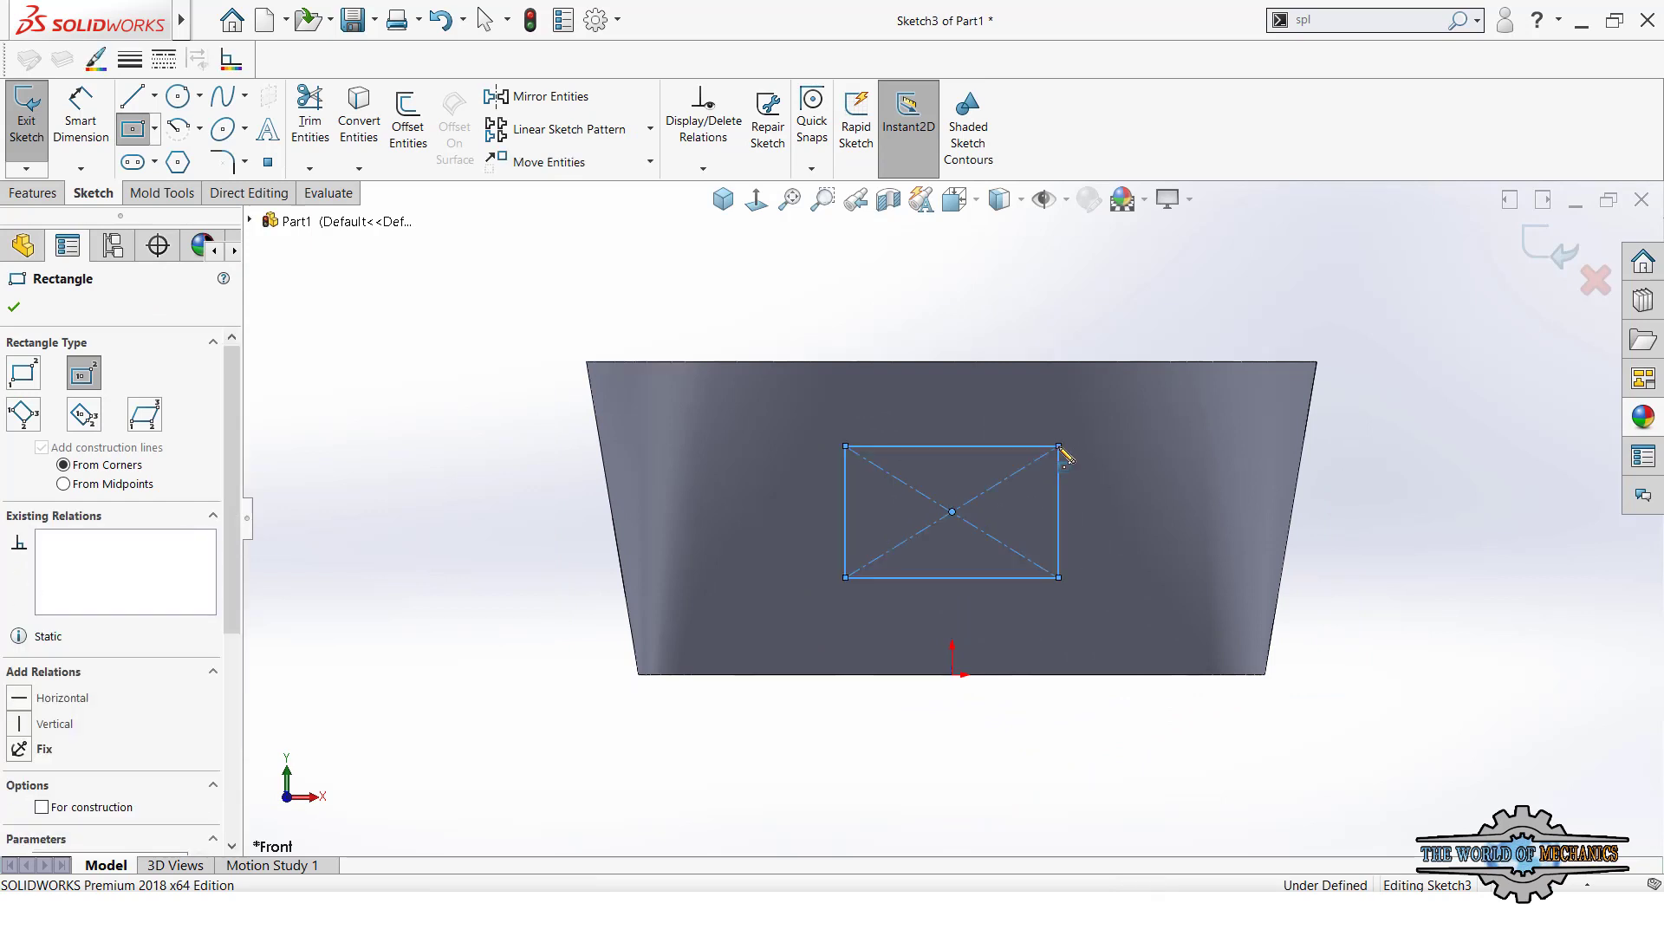
{"action": "key", "text": "Escape"}
- Align the rectangle centre vertically with the origin and place its bottom edge 0.25 in above it
{"action": "left_click", "coordinate": [953, 513]}
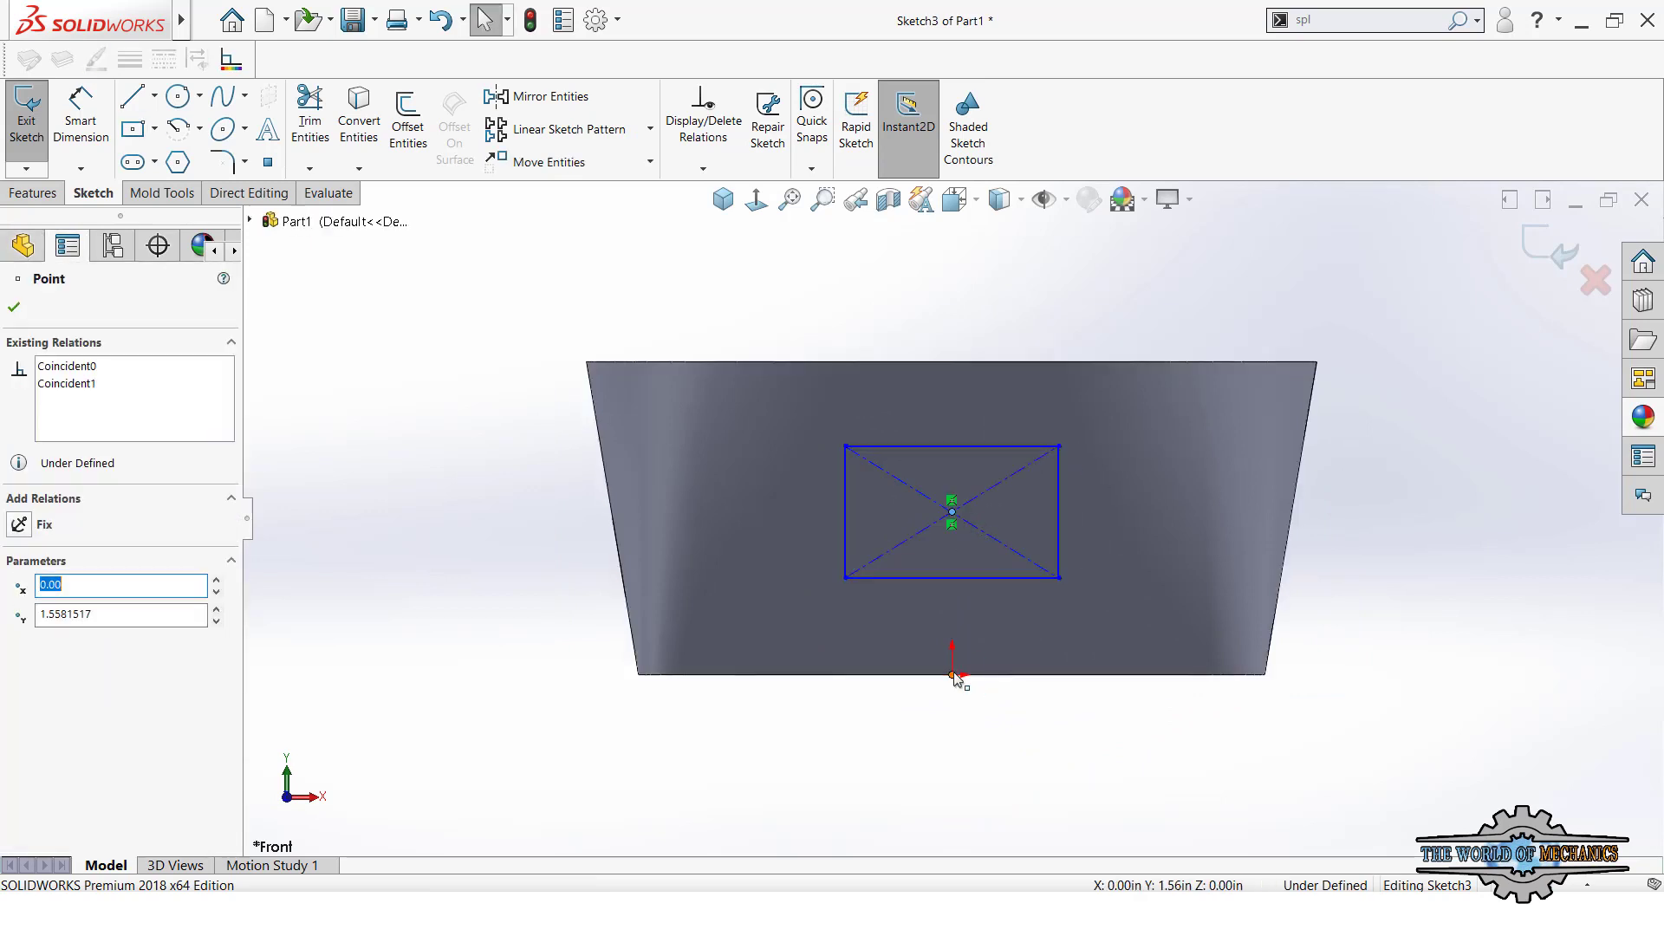
{"action": "left_click", "coordinate": [951, 675], "text": "ctrl"}
{"action": "left_click", "coordinate": [1026, 601]}
{"action": "left_click", "coordinate": [1041, 753]}
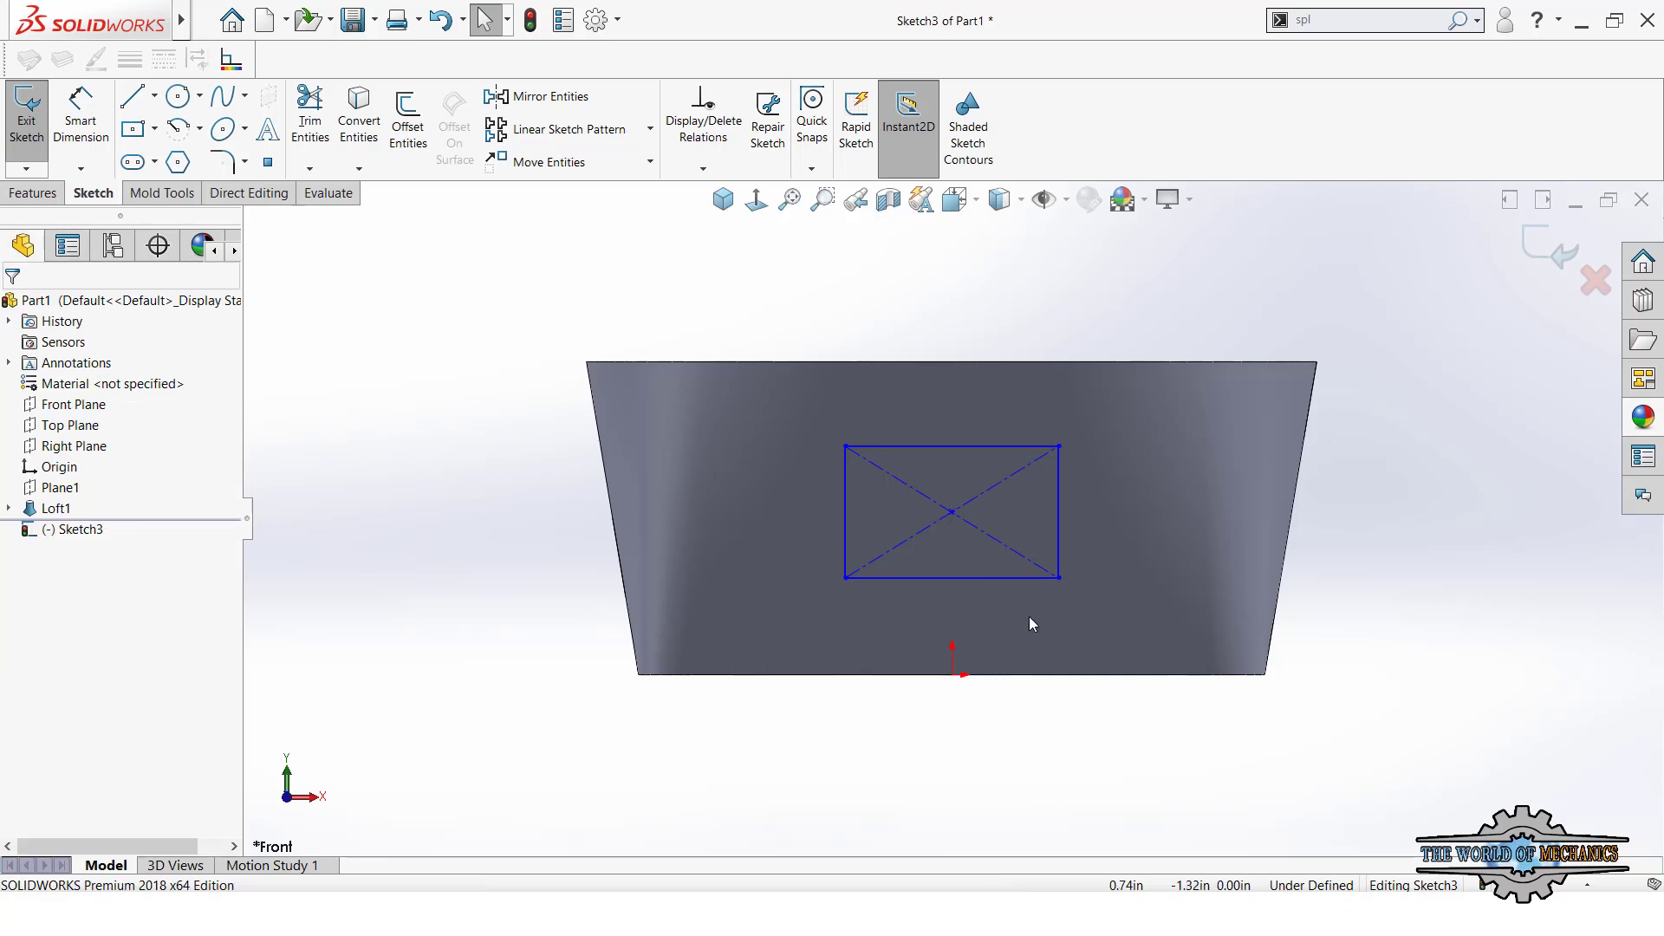
{"action": "key", "text": "d"}
{"action": "left_click", "coordinate": [997, 578]}
{"action": "left_click", "coordinate": [953, 675]}
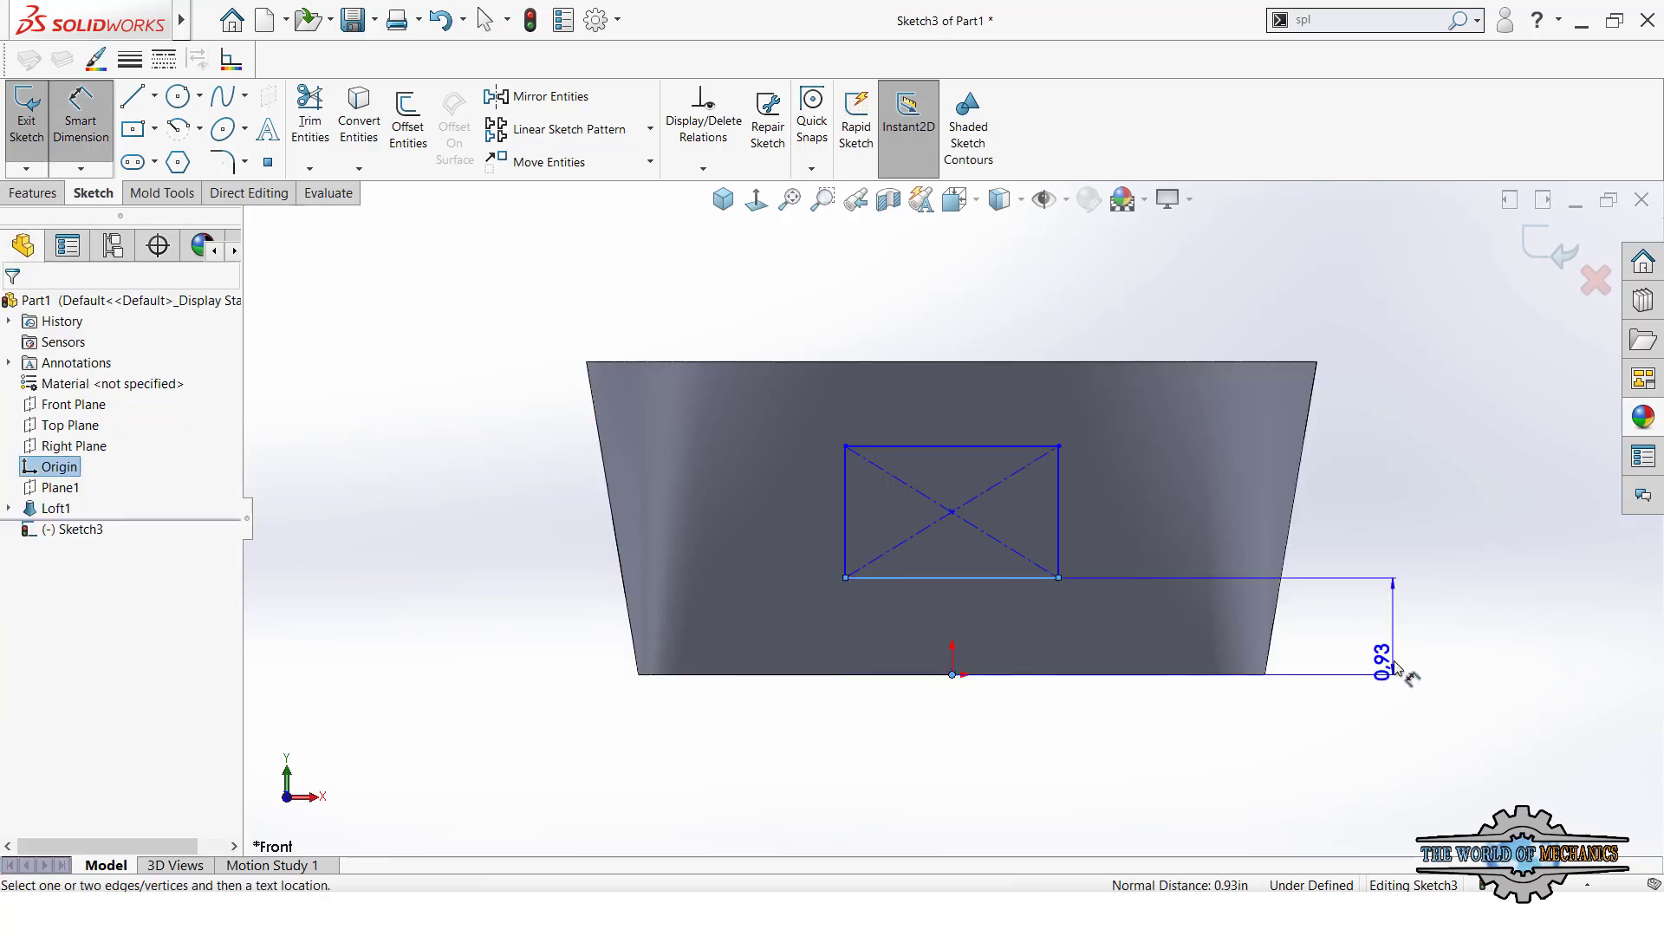
{"action": "left_click", "coordinate": [1389, 654]}
{"action": "type", "text": "0,"}
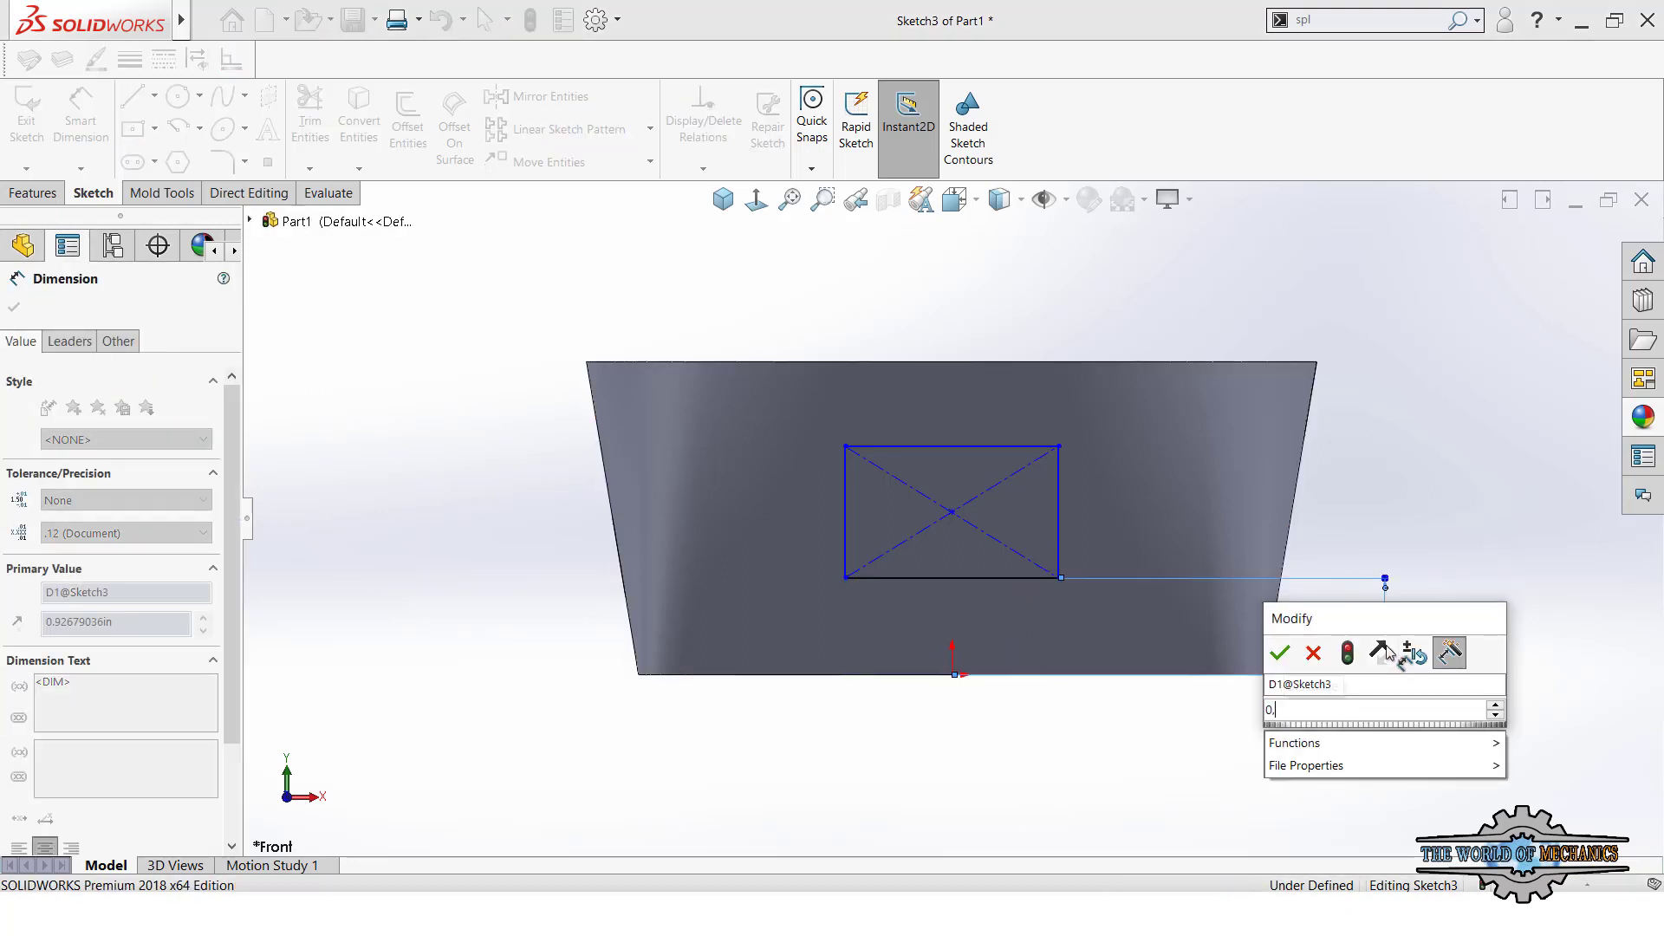
{"action": "type", "text": "250"}
{"action": "key", "text": "Return"}
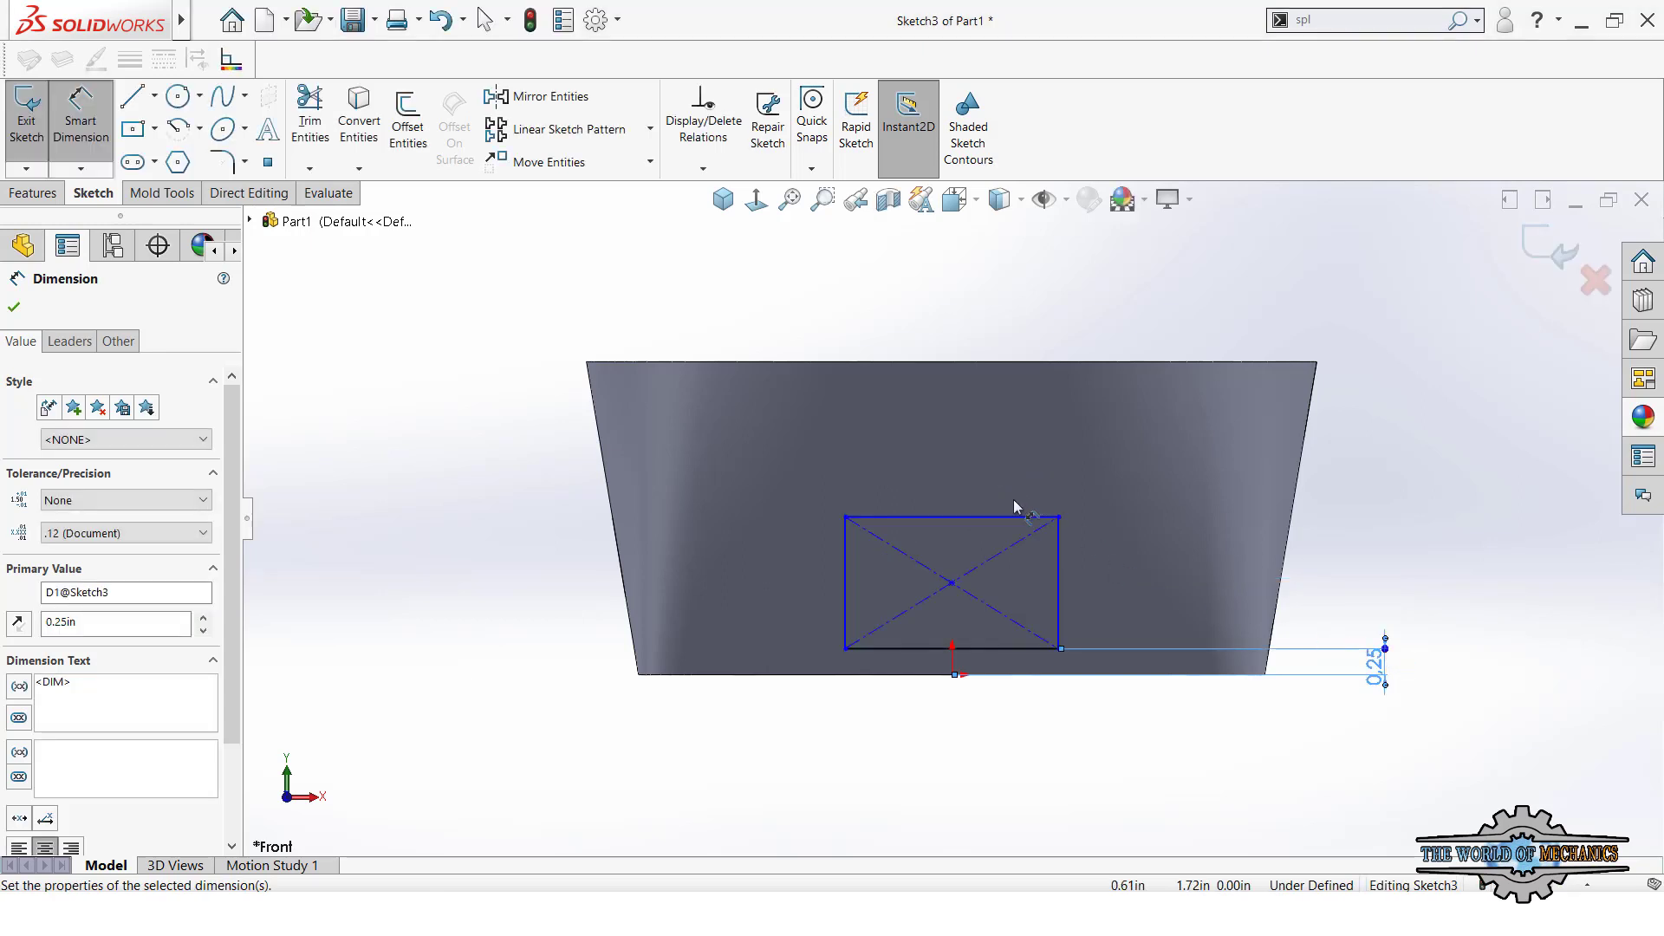
- Dimension the rectangle 3.50 in wide and 2.50 in tall
{"action": "left_click", "coordinate": [995, 518]}
{"action": "left_click", "coordinate": [945, 397]}
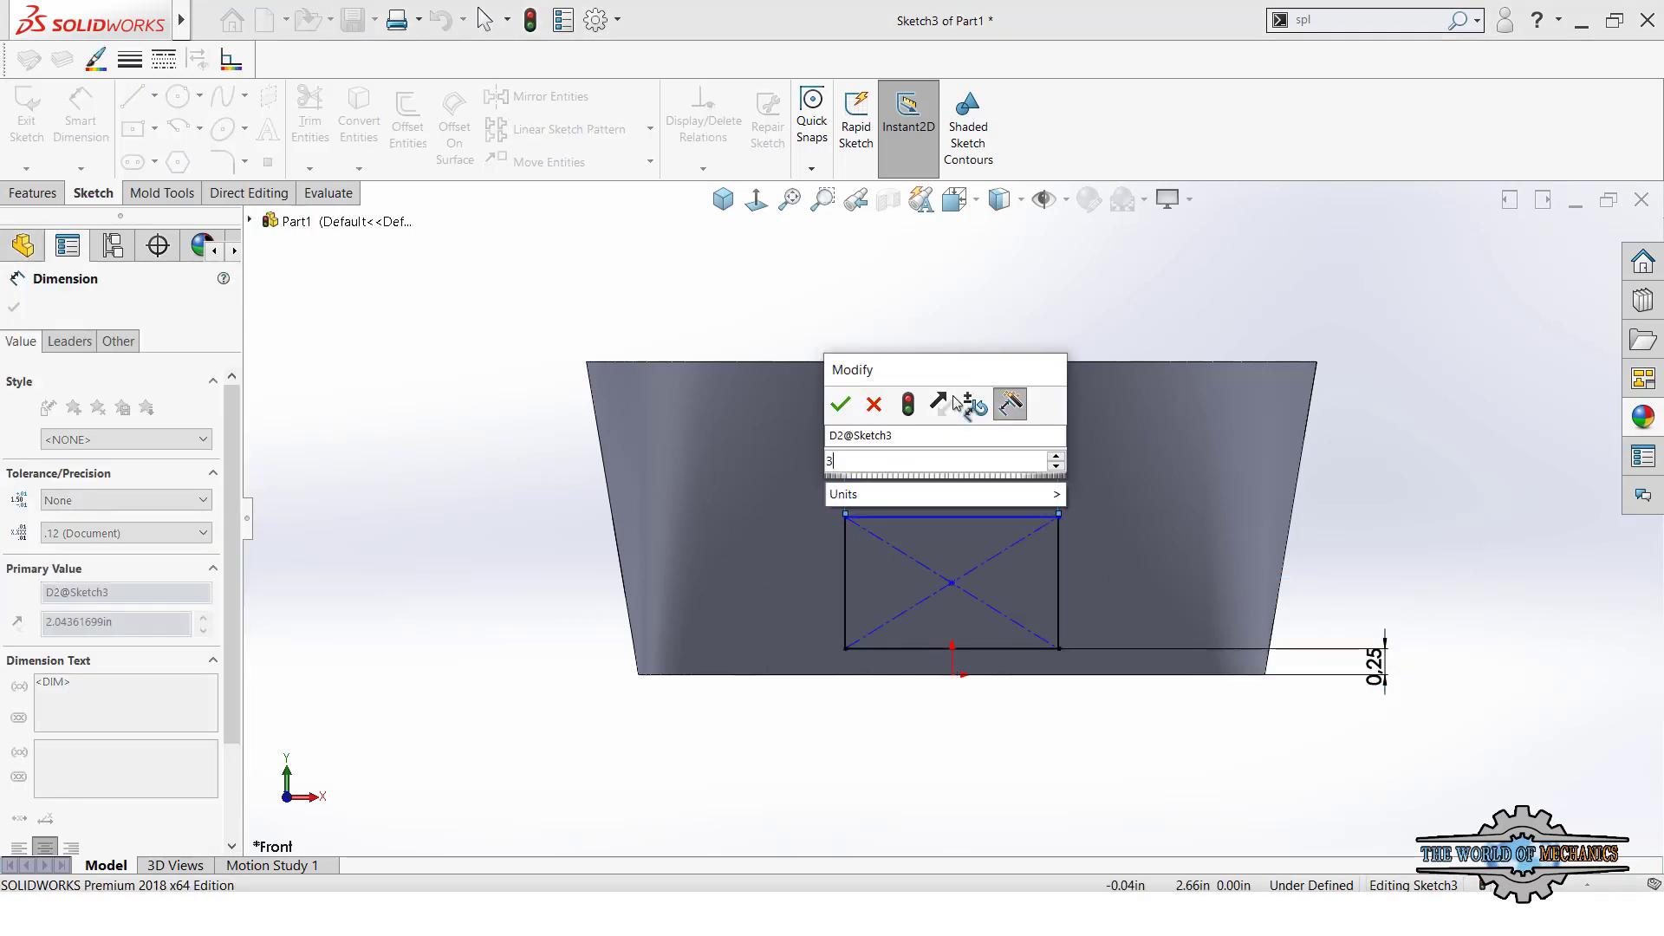
{"action": "type", "text": "3,5"}
{"action": "key", "text": "Return"}
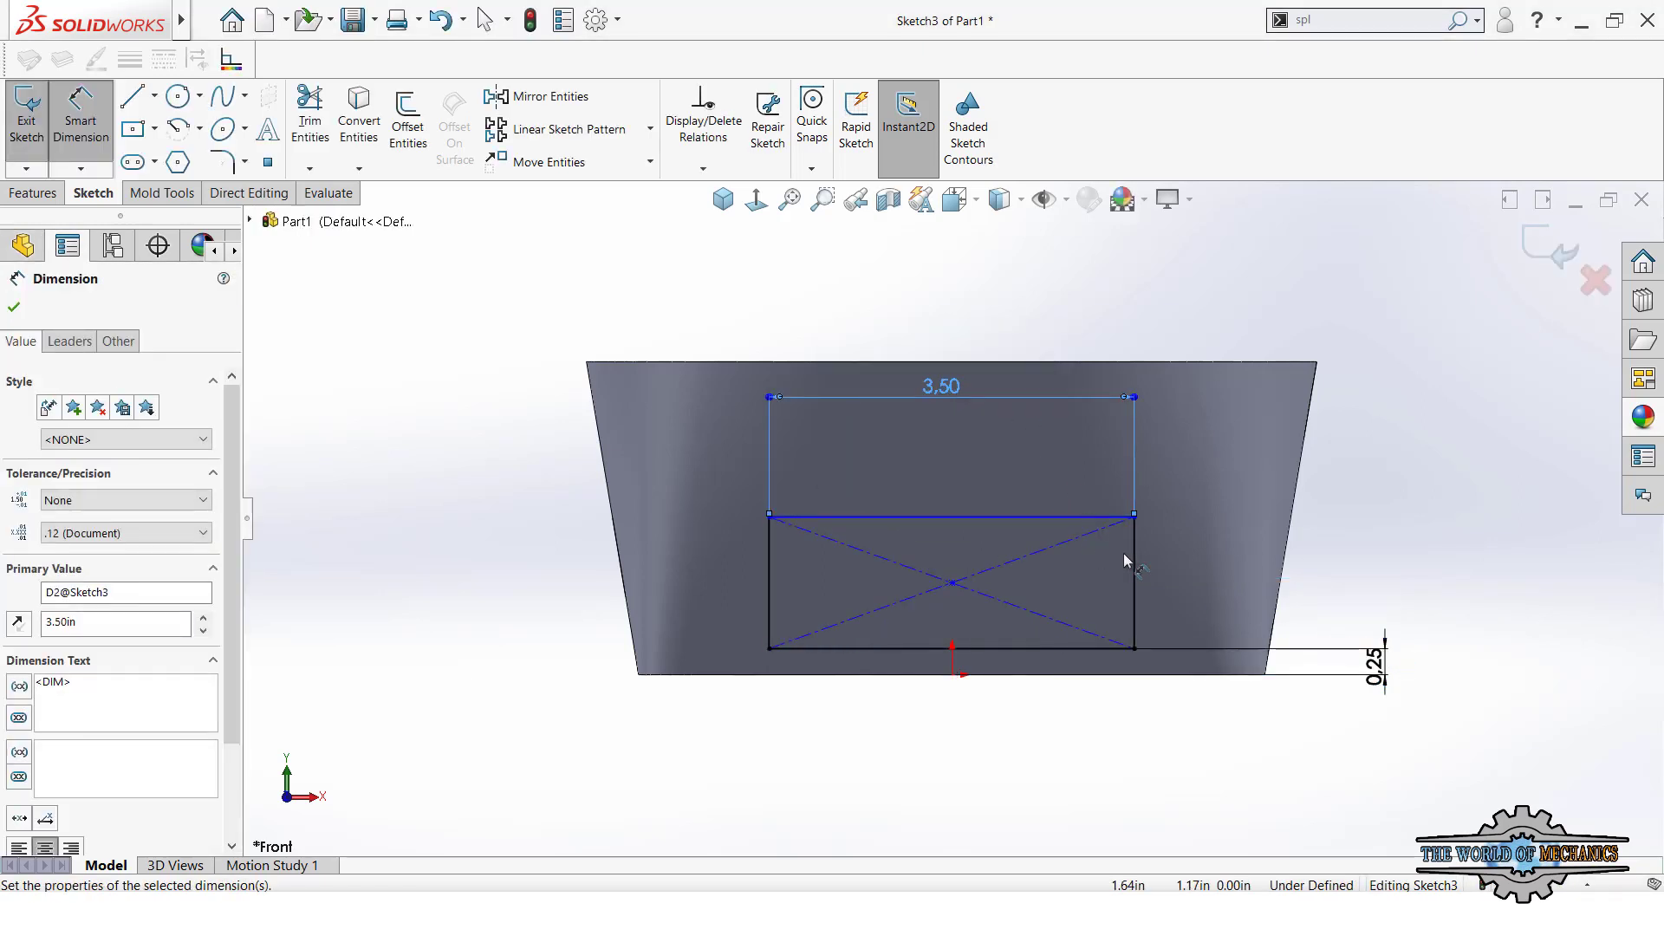
{"action": "left_click", "coordinate": [1133, 563]}
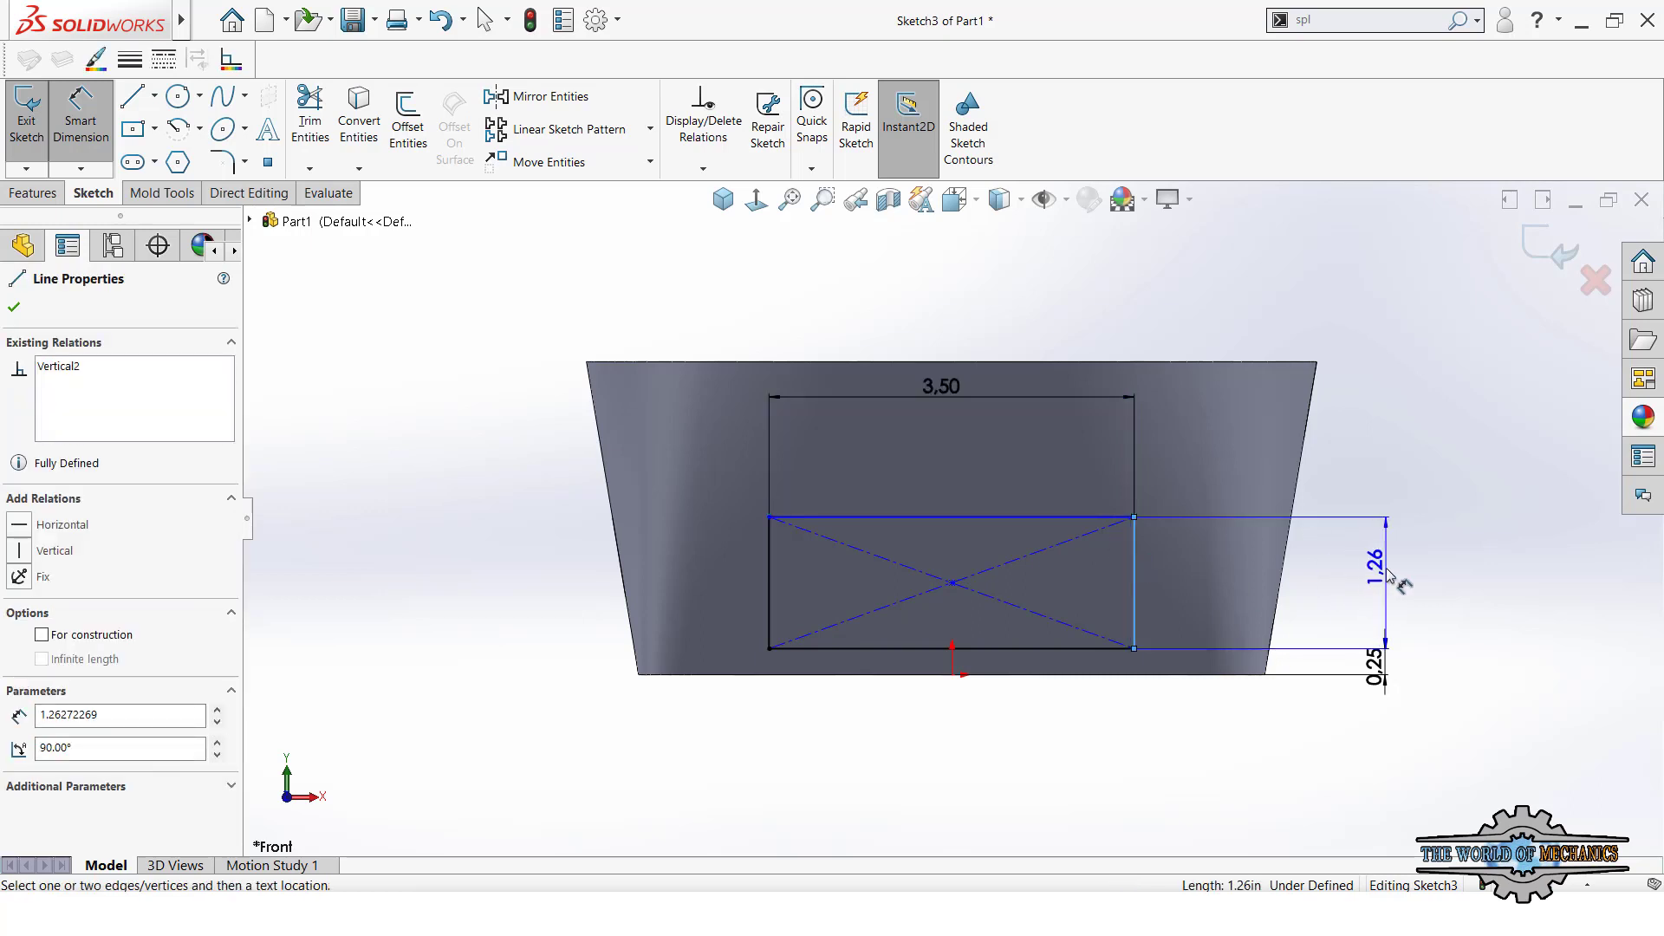
{"action": "left_click", "coordinate": [1389, 574]}
{"action": "type", "text": "2,5"}
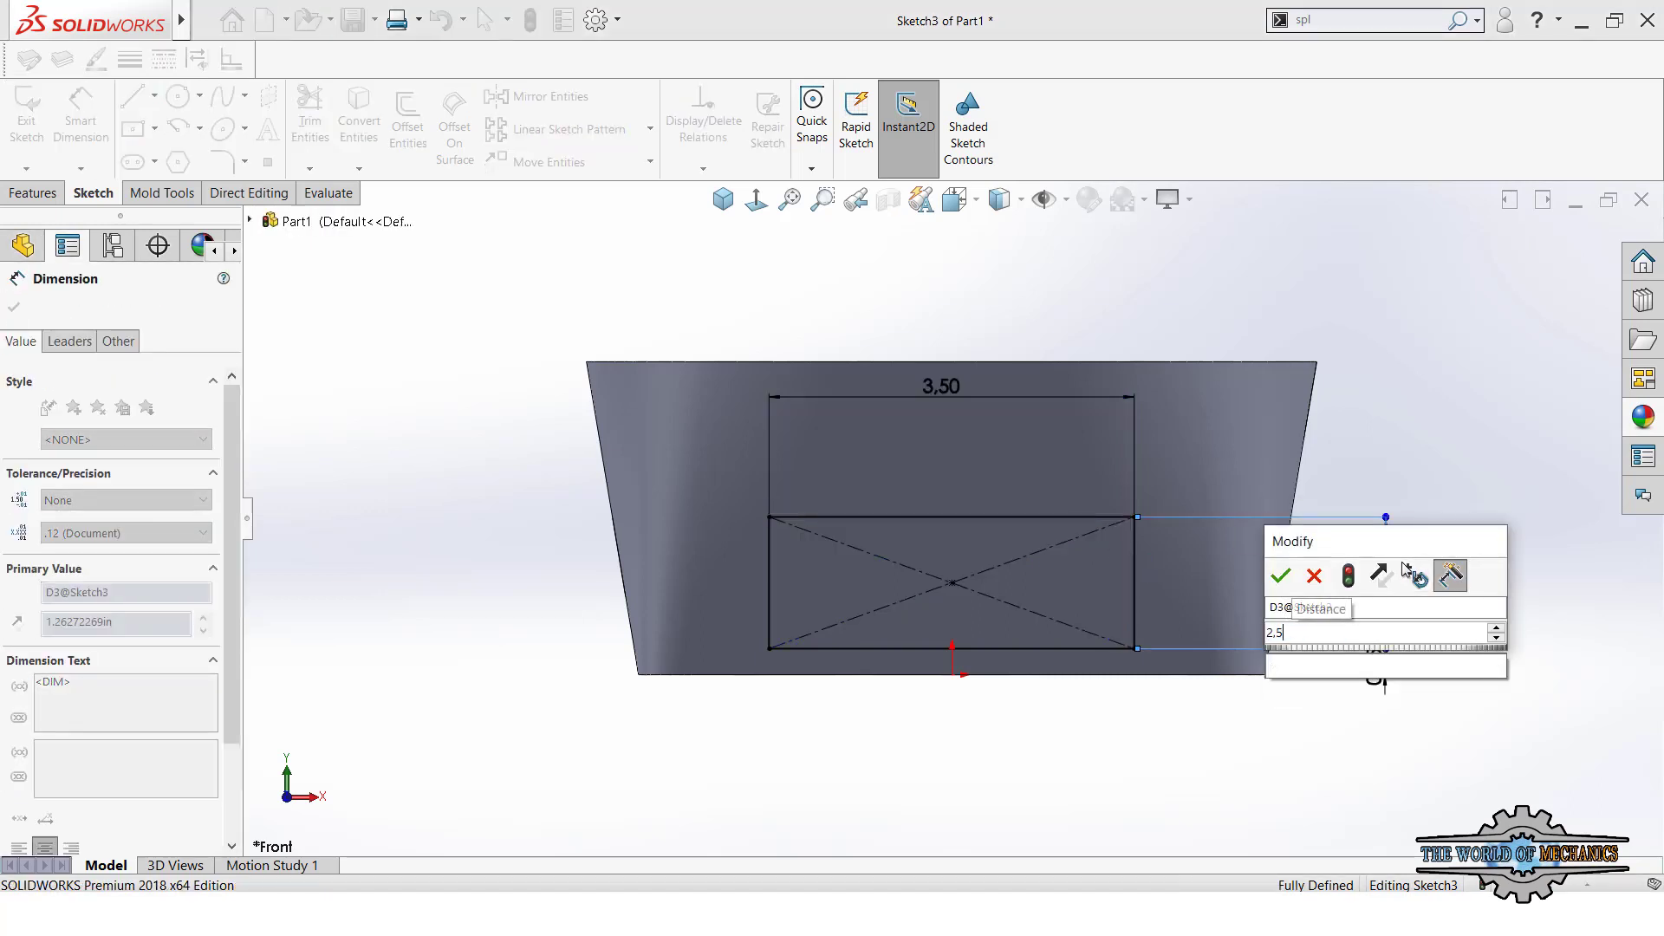
{"action": "key", "text": "Return"}
- Round all four rectangle corners at R0.50 and return to isometric view
{"action": "left_click", "coordinate": [221, 161]}
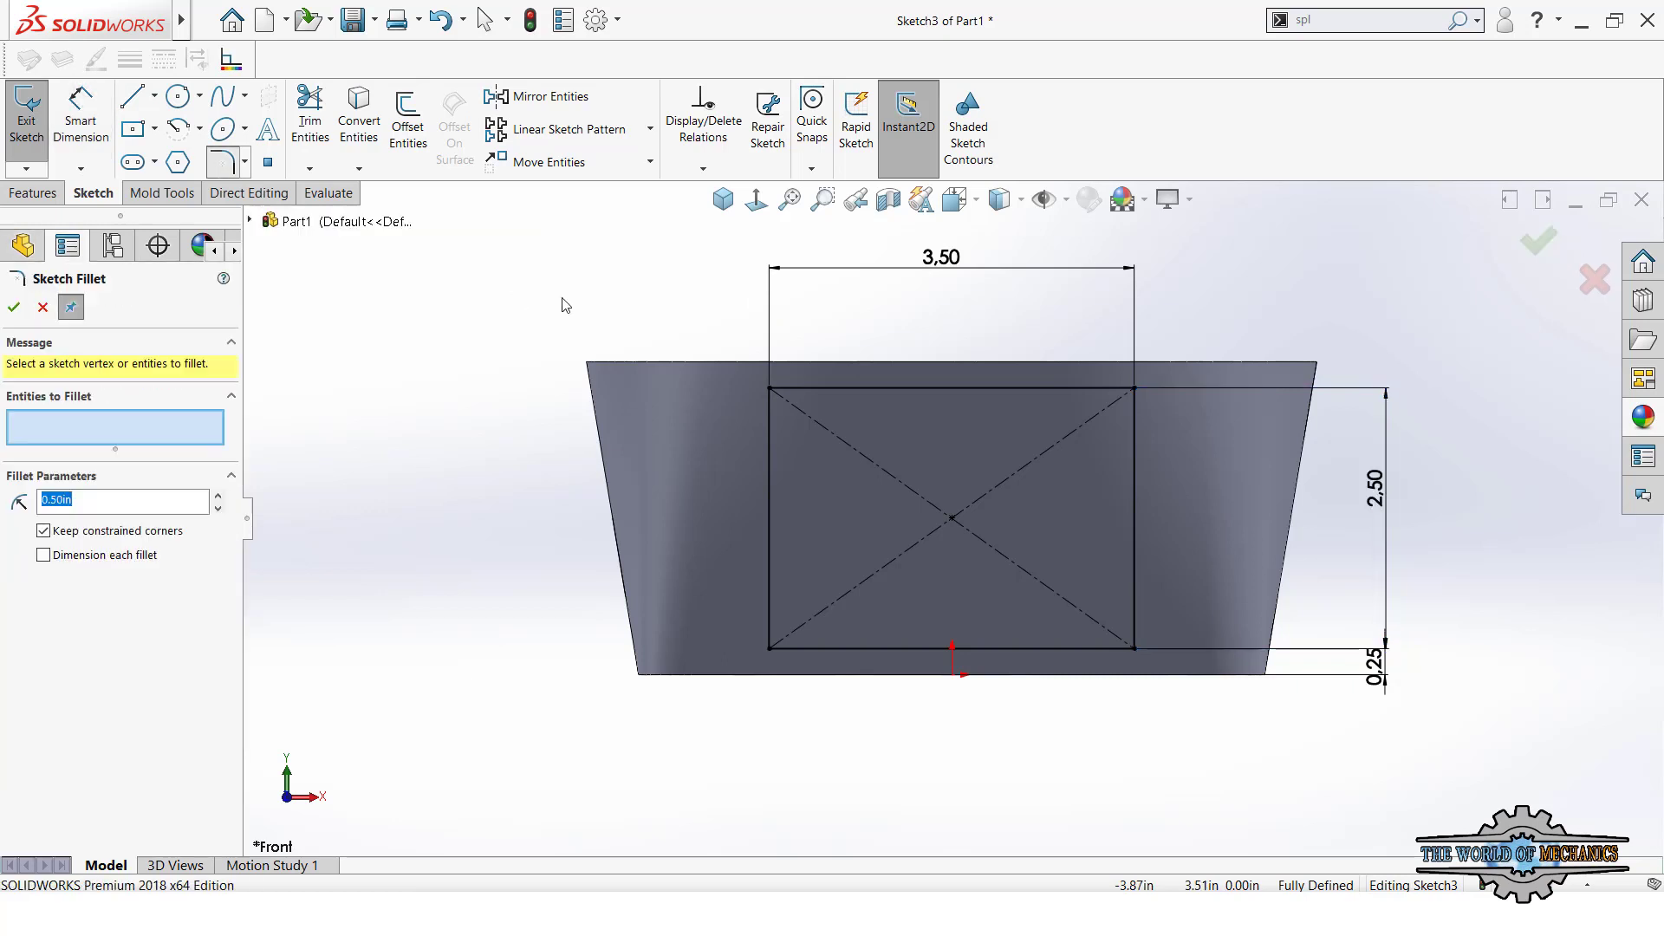
{"action": "left_click_drag", "start_coordinate": [579, 296], "coordinate": [1341, 828]}
{"action": "key", "text": "Return"}
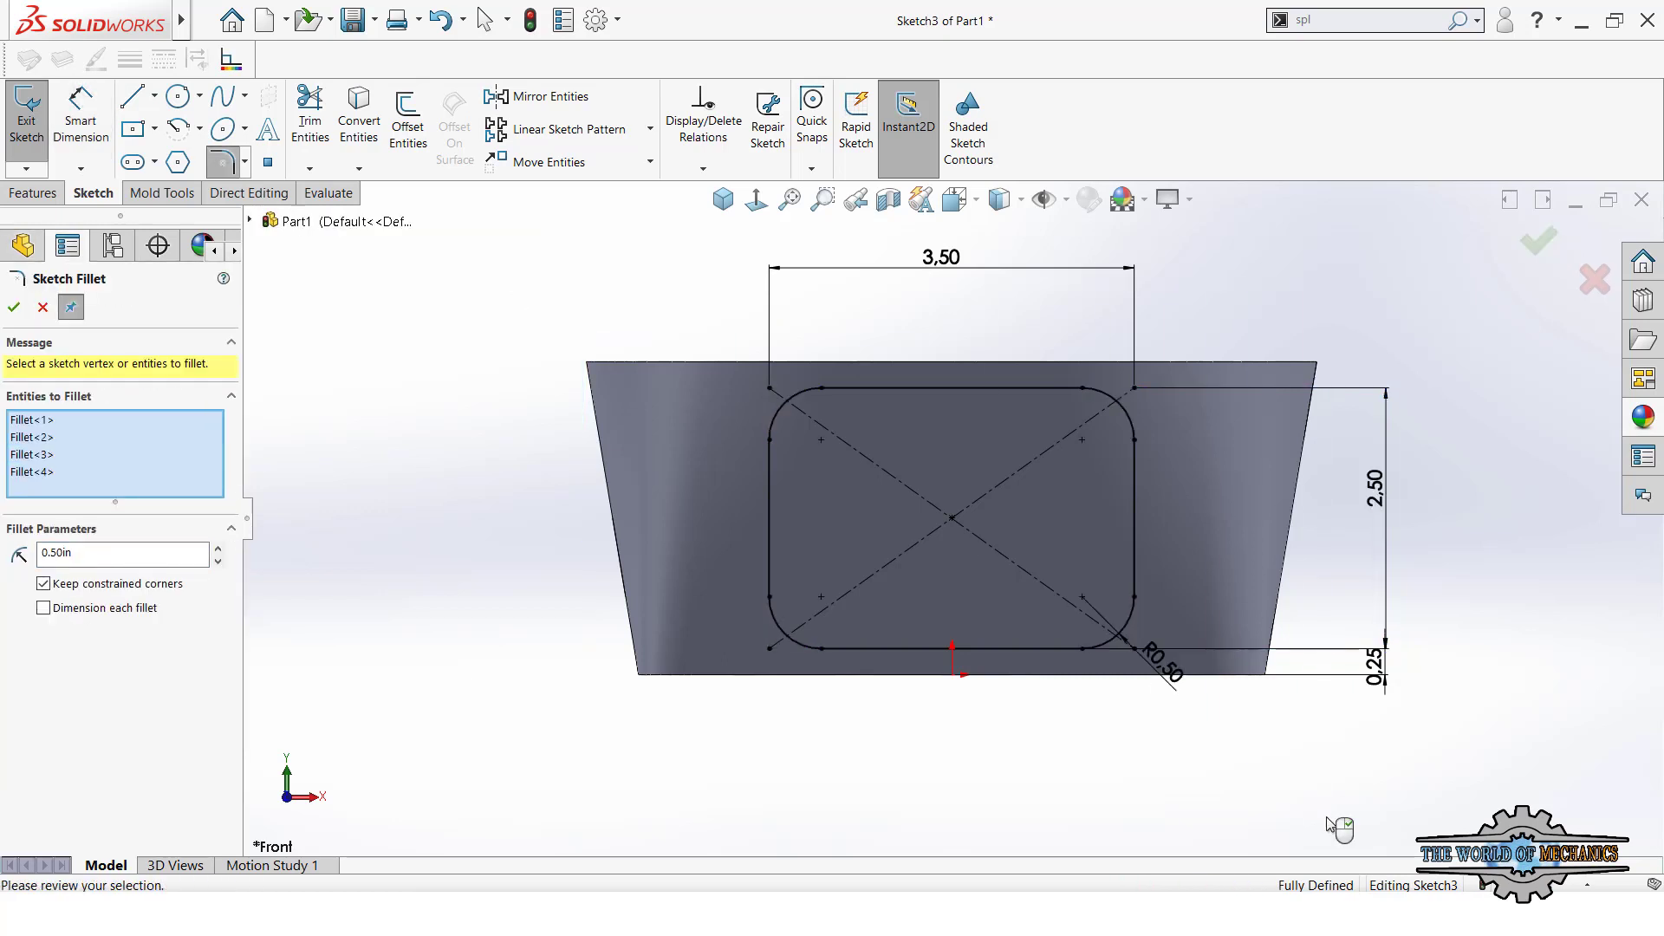
{"action": "left_click", "coordinate": [1527, 251]}
{"action": "left_click", "coordinate": [722, 200]}
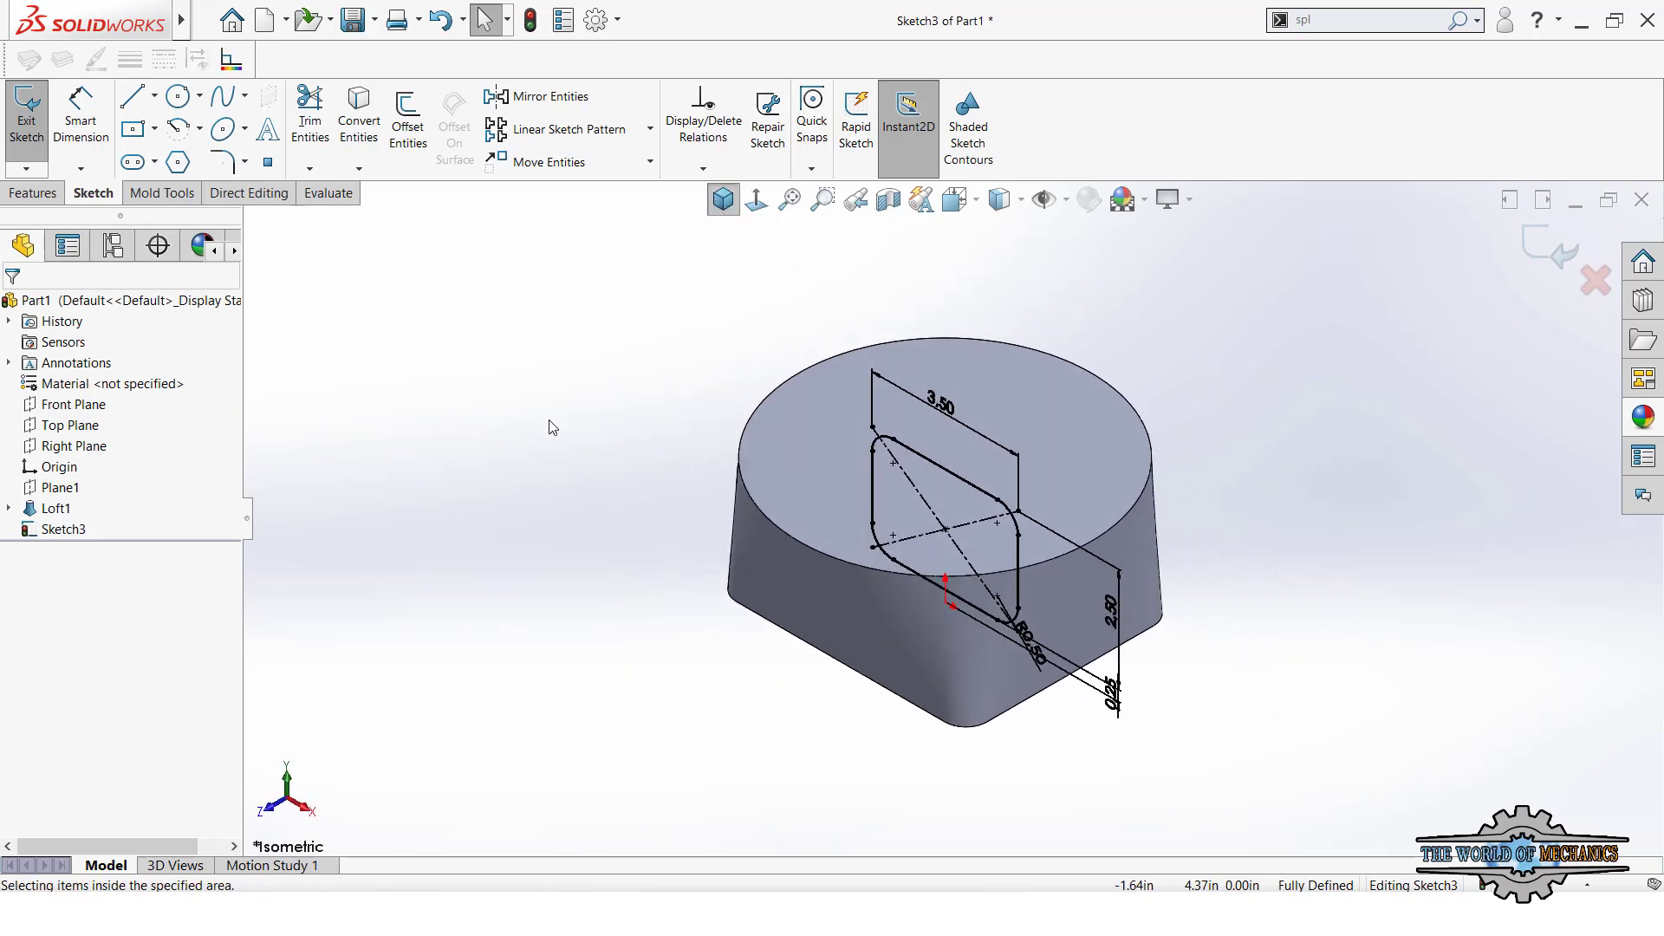
- Finish the rounded-rectangle sketch, add Plane2 5.50 in from the Front Plane, and sketch on it
{"action": "left_click", "coordinate": [74, 404]}
{"action": "left_click", "coordinate": [1560, 245]}
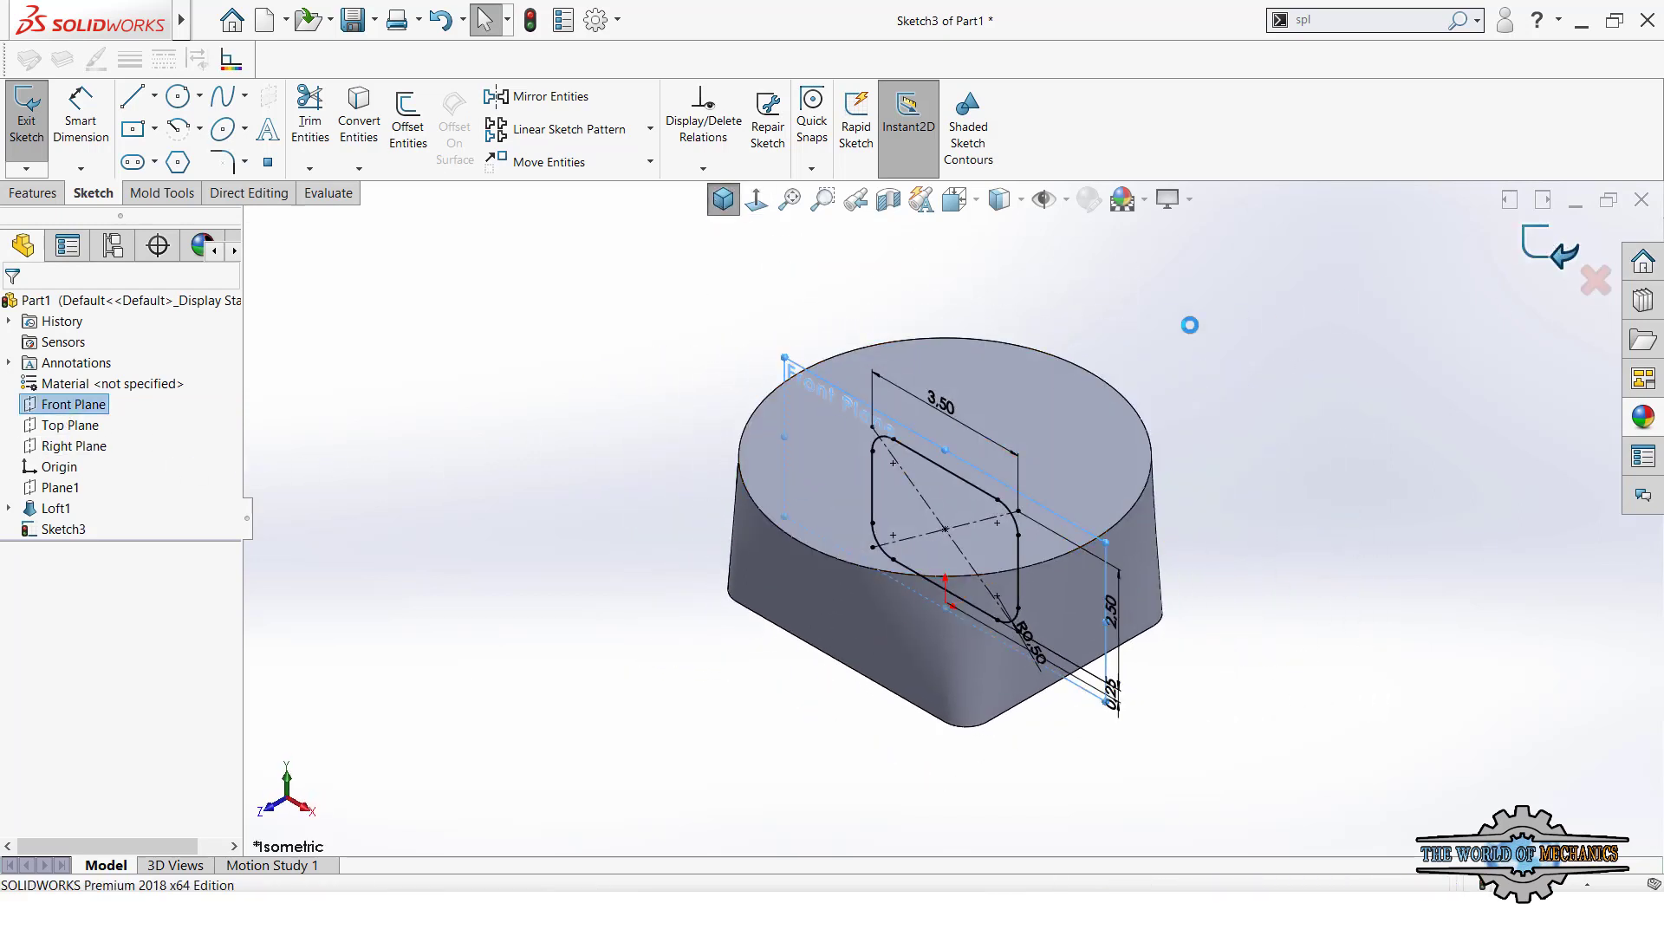
{"action": "left_click", "coordinate": [95, 405]}
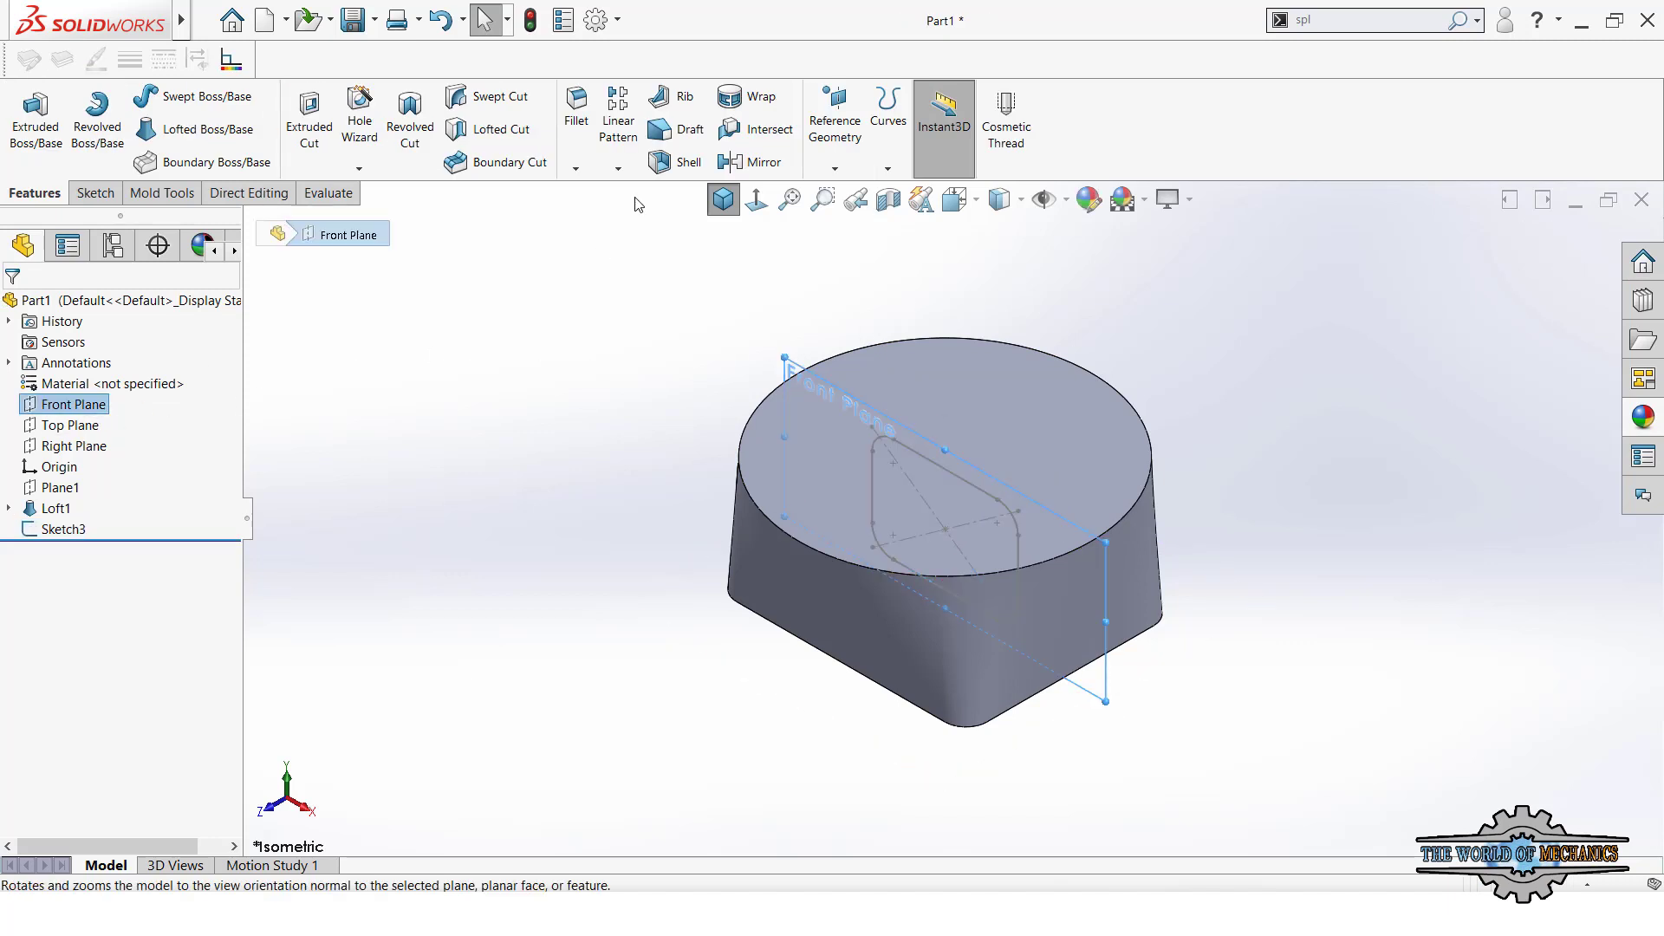
{"action": "left_click", "coordinate": [834, 168]}
{"action": "left_click", "coordinate": [834, 198]}
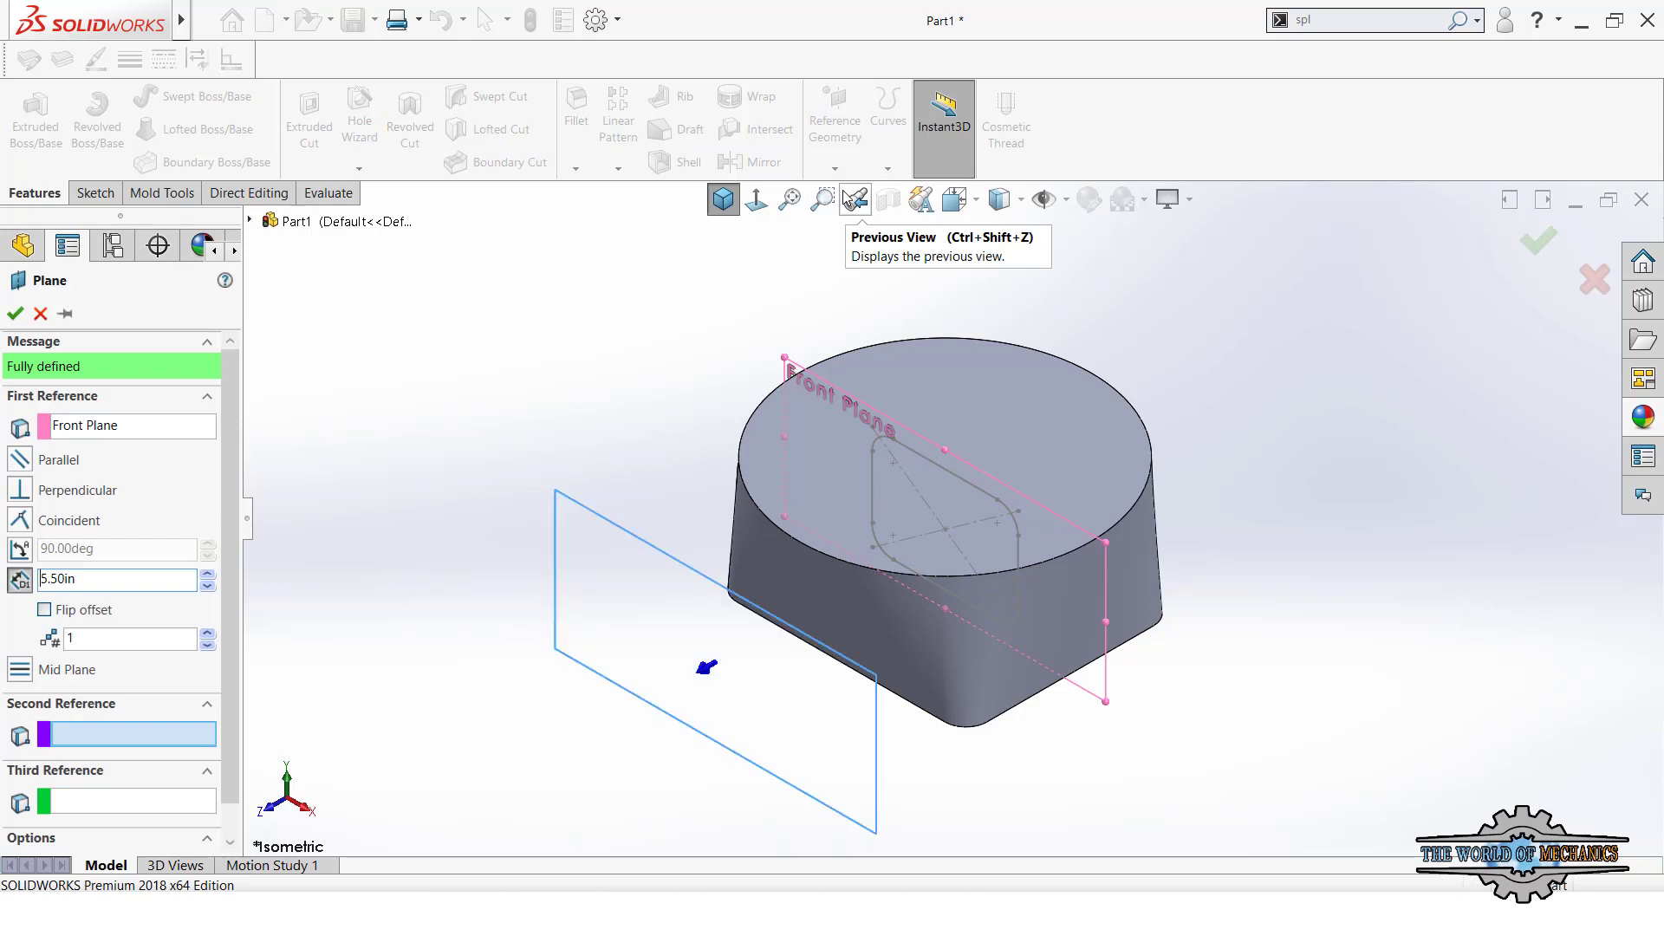
{"action": "key", "text": "Return"}
{"action": "left_click", "coordinate": [595, 595]}
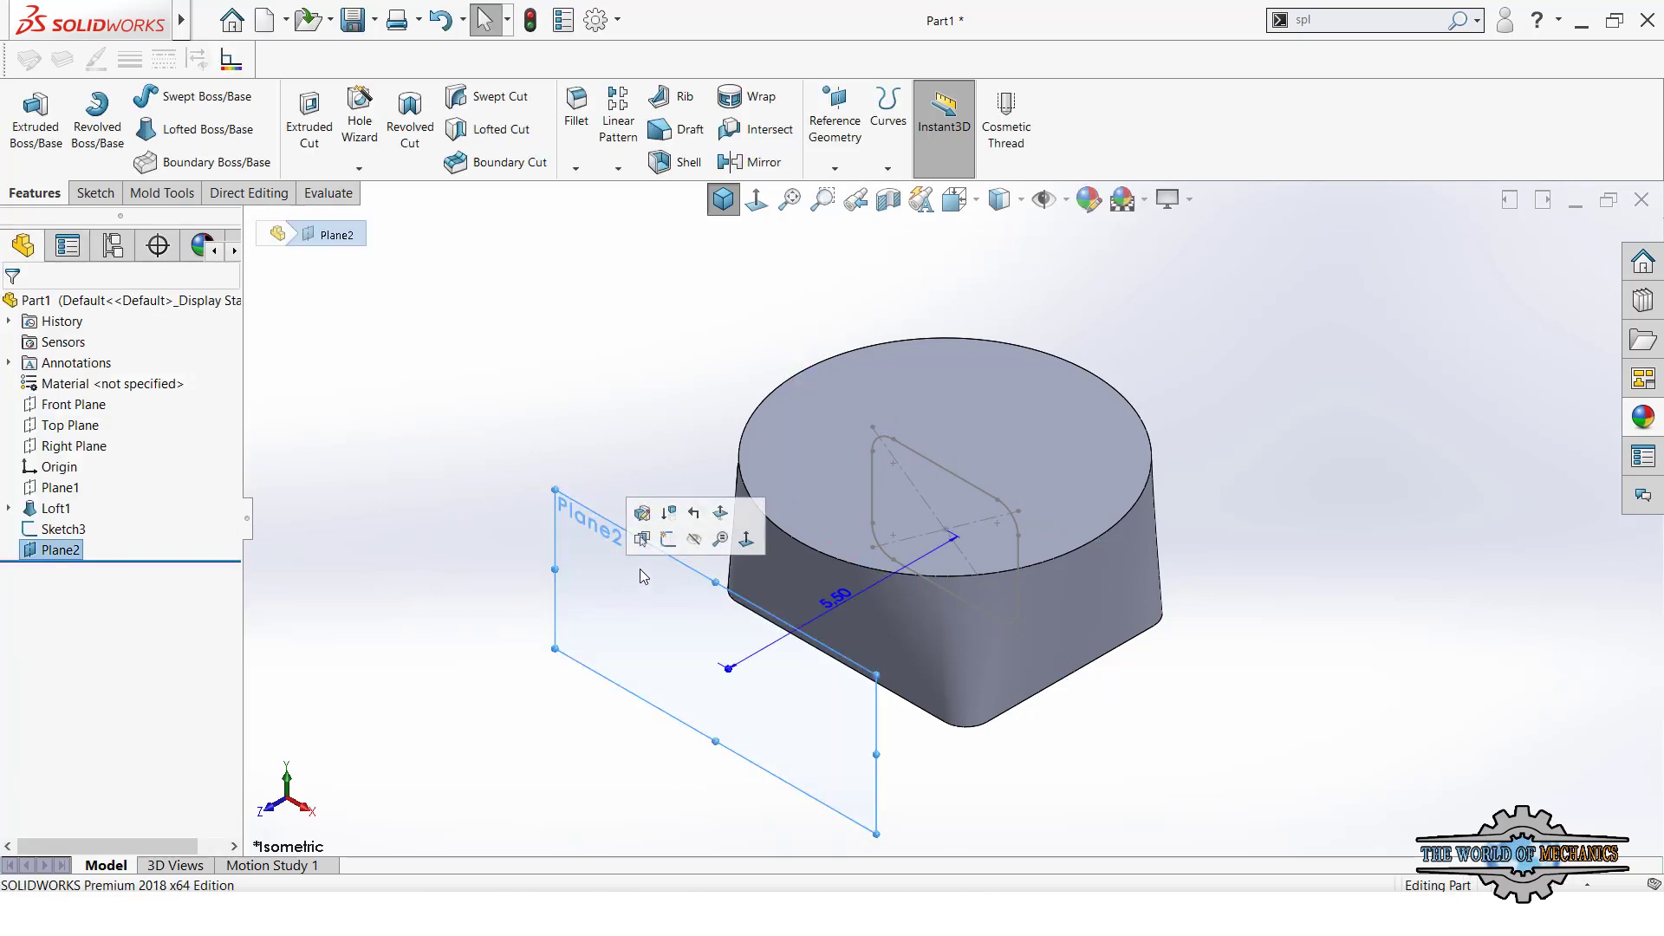
{"action": "left_click", "coordinate": [667, 520]}
- On Plane2, draw a circle centred in the rounded rectangle with a 2.00 in diameter
{"action": "left_click", "coordinate": [754, 201]}
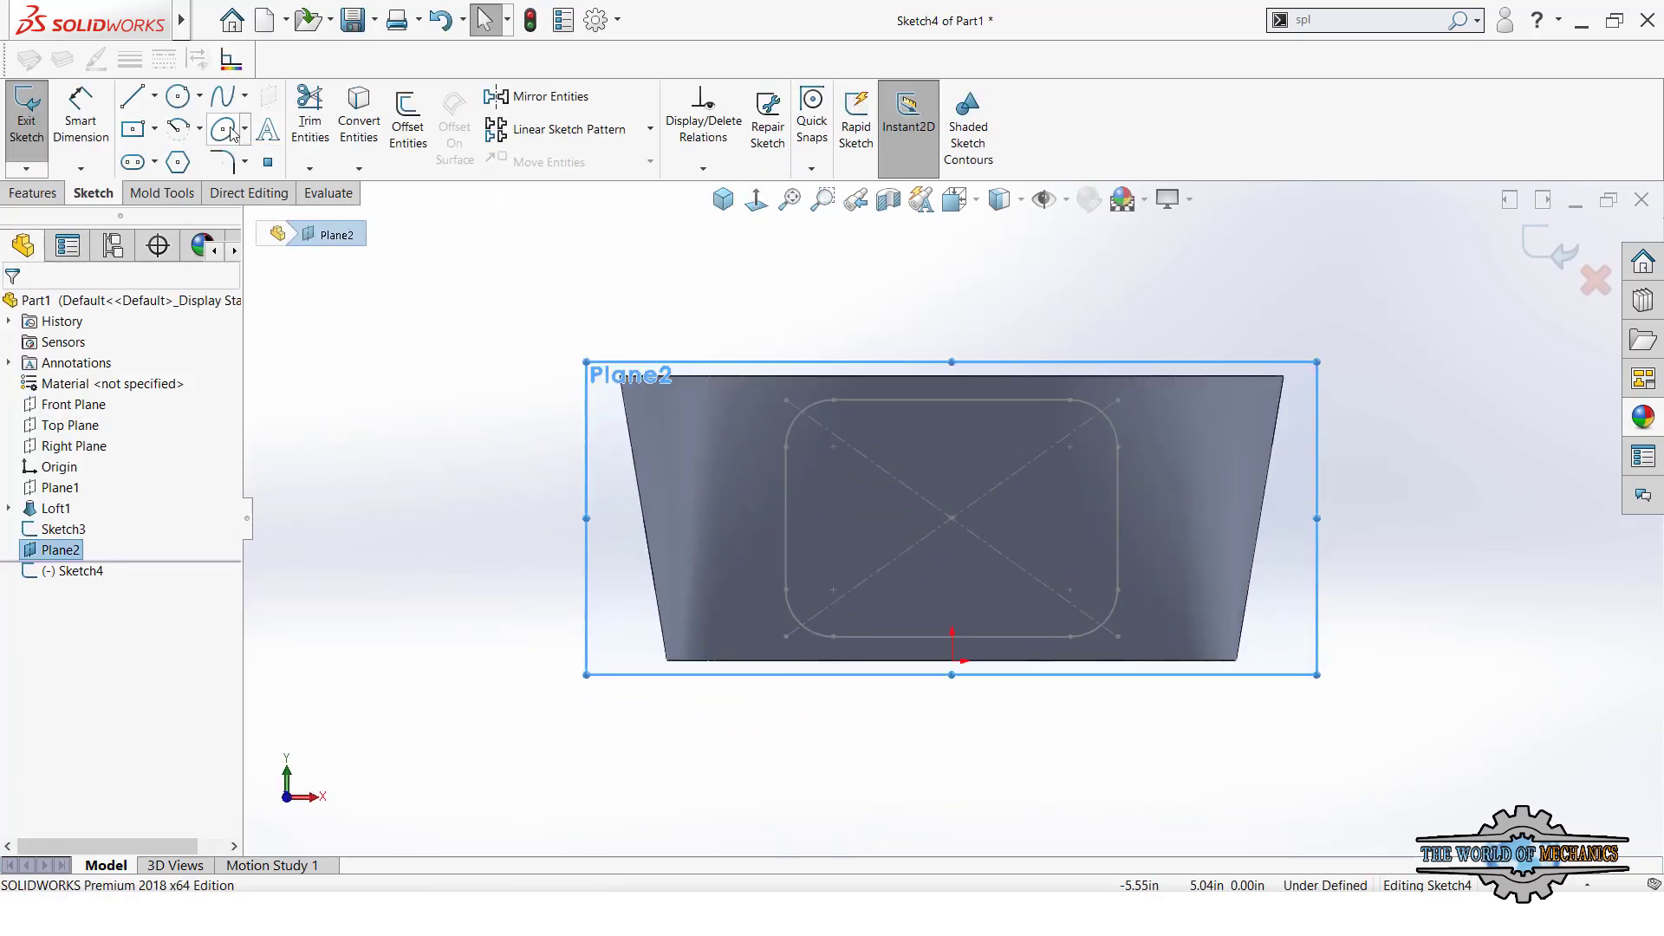
{"action": "left_click", "coordinate": [179, 98]}
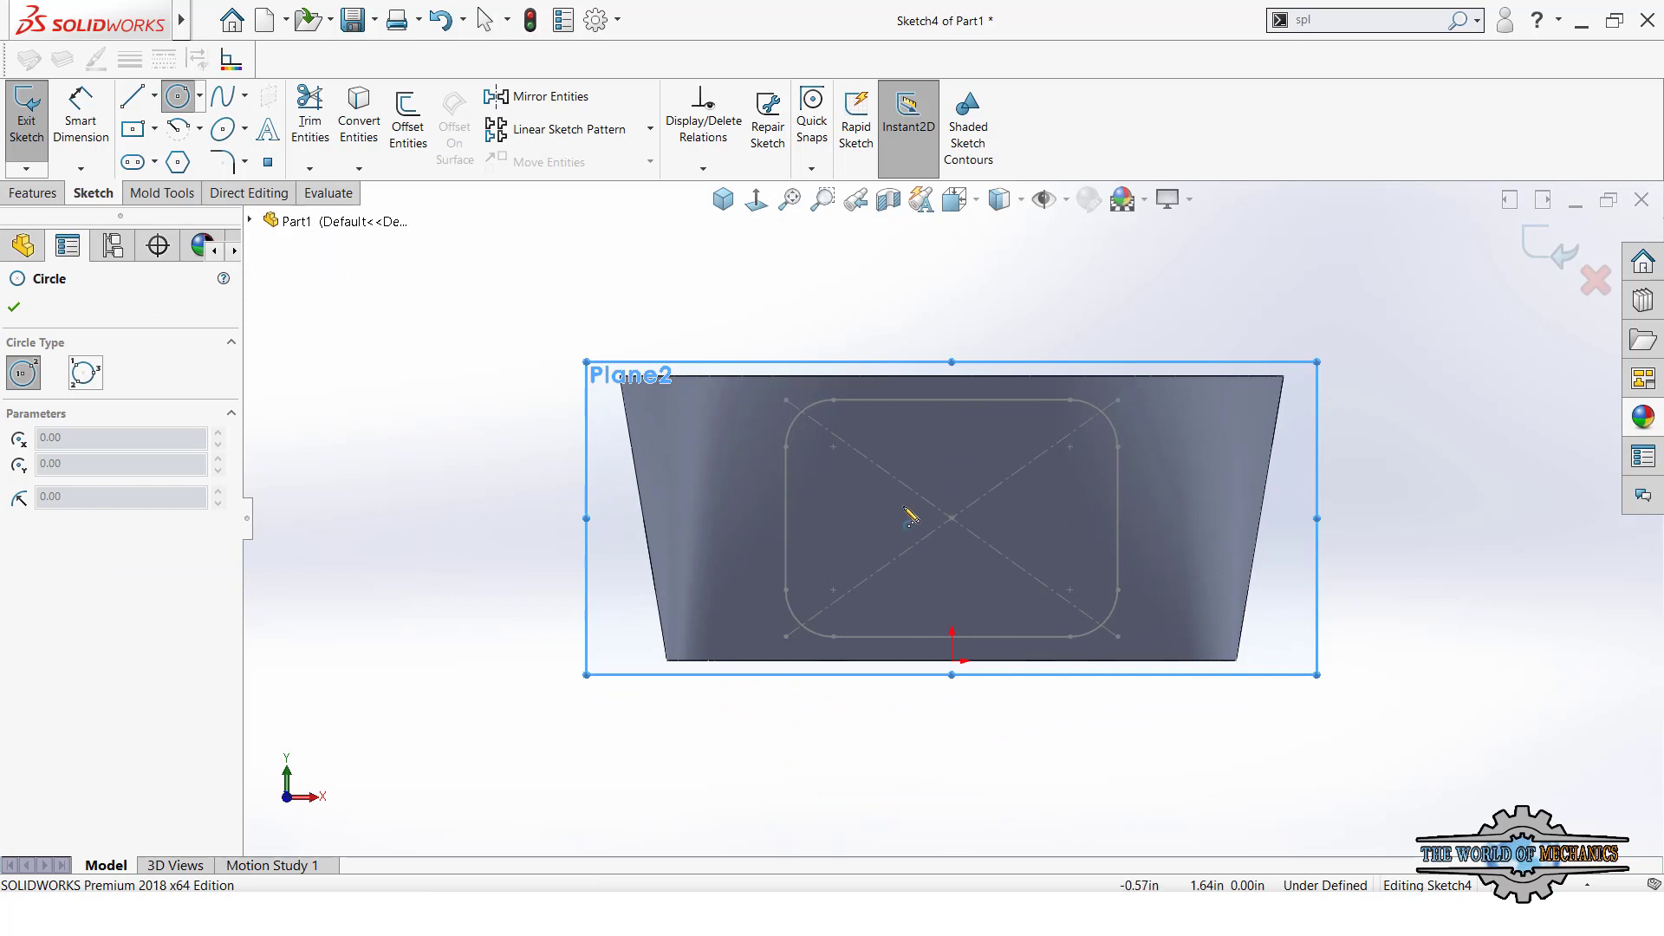
{"action": "left_click_drag", "start_coordinate": [951, 518], "coordinate": [1020, 475]}
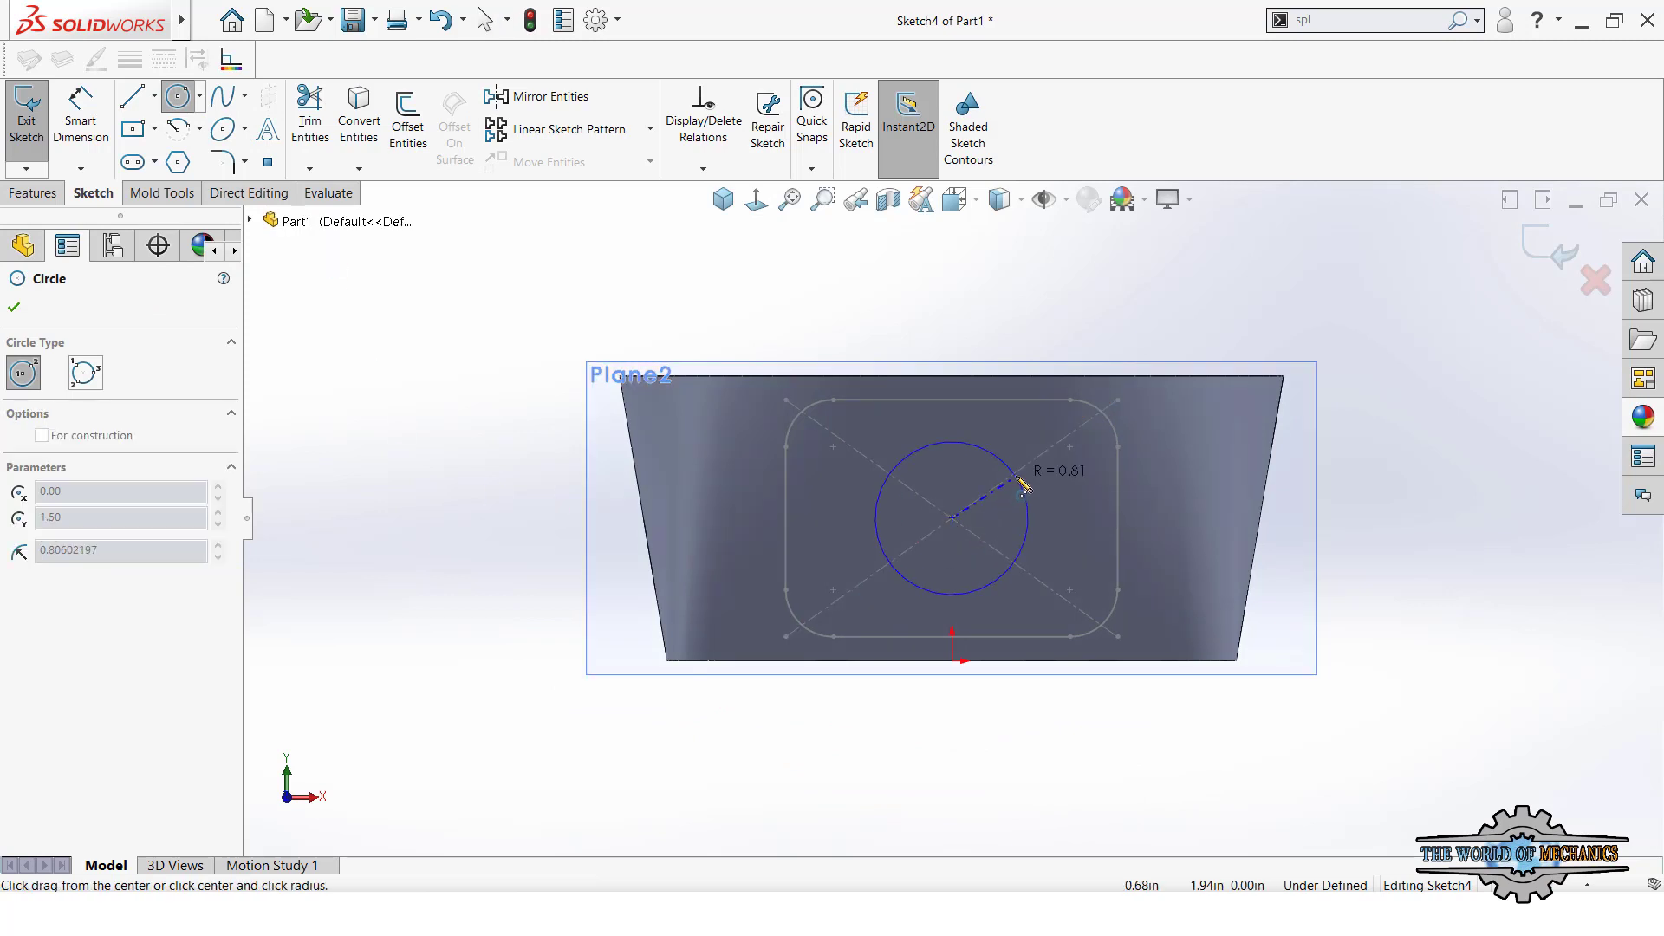
{"action": "right_click_drag", "start_coordinate": [1021, 579], "coordinate": [1046, 390]}
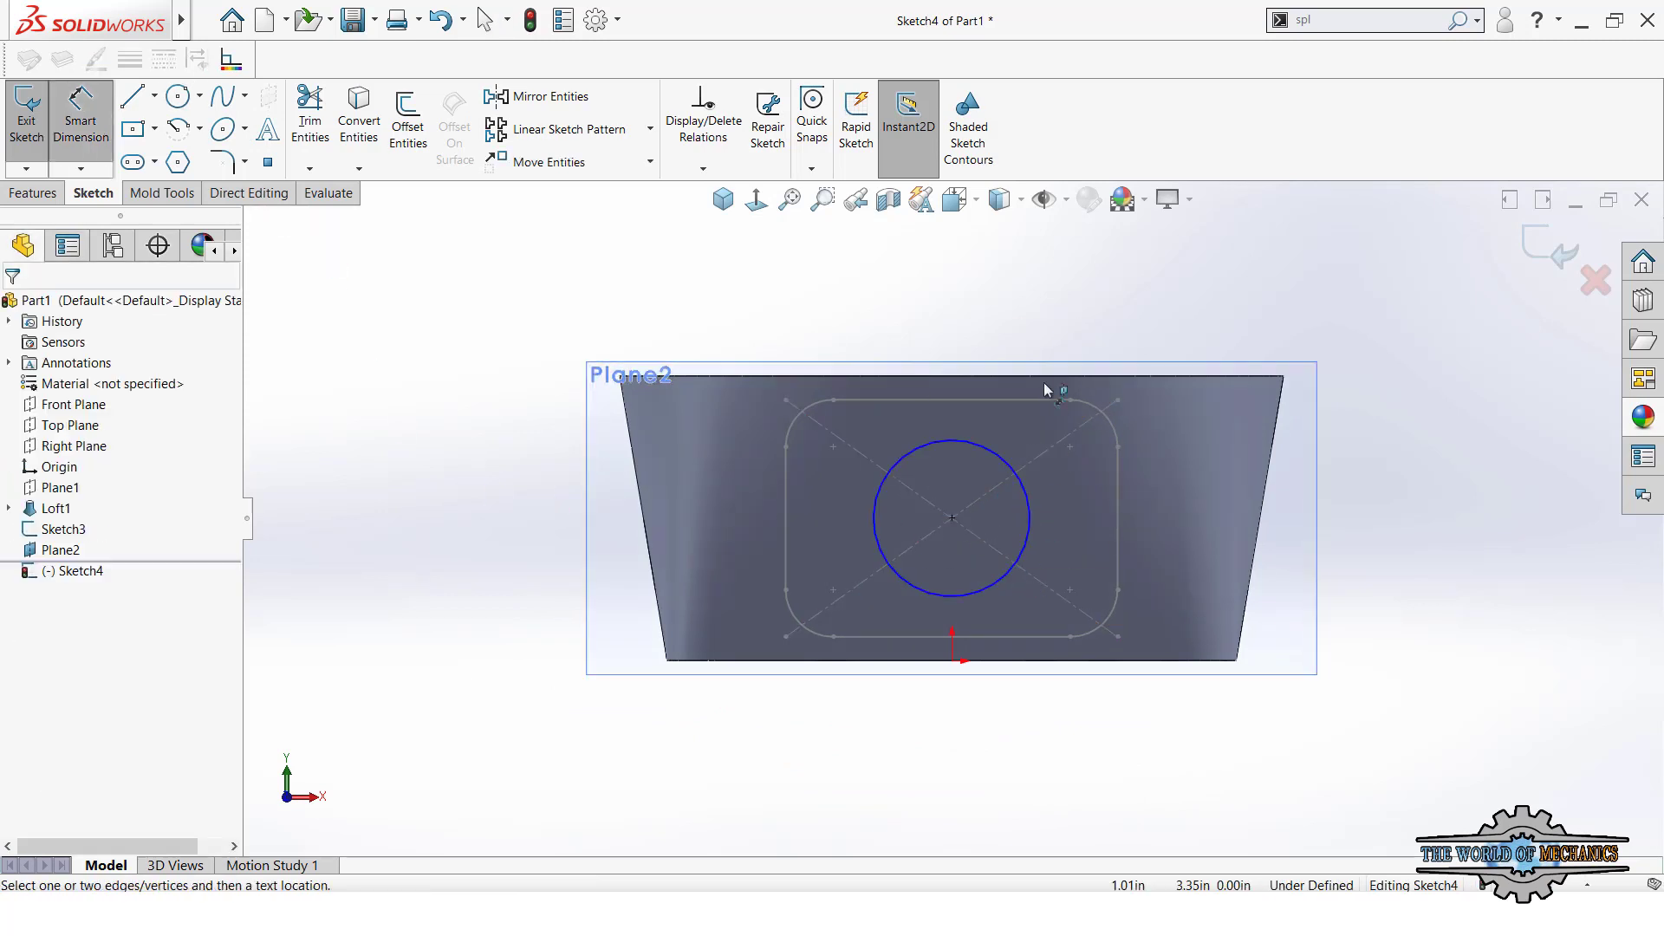
{"action": "left_click", "coordinate": [1008, 468]}
{"action": "left_click", "coordinate": [953, 256]}
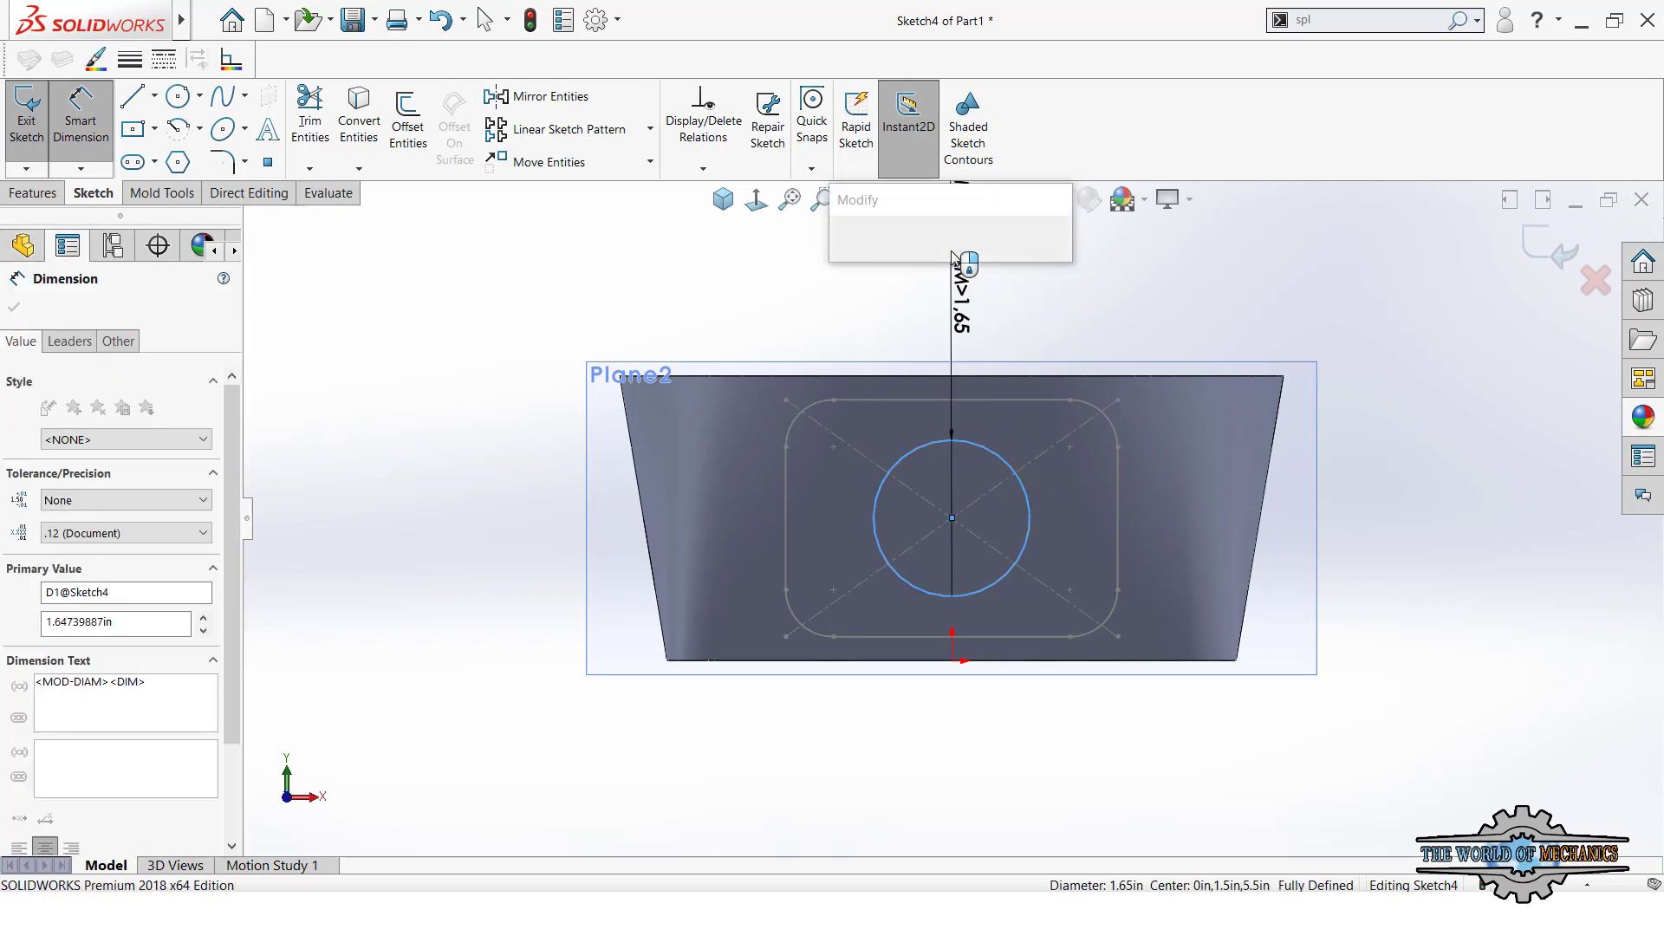
{"action": "type", "text": "2"}
{"action": "key", "text": "Return"}
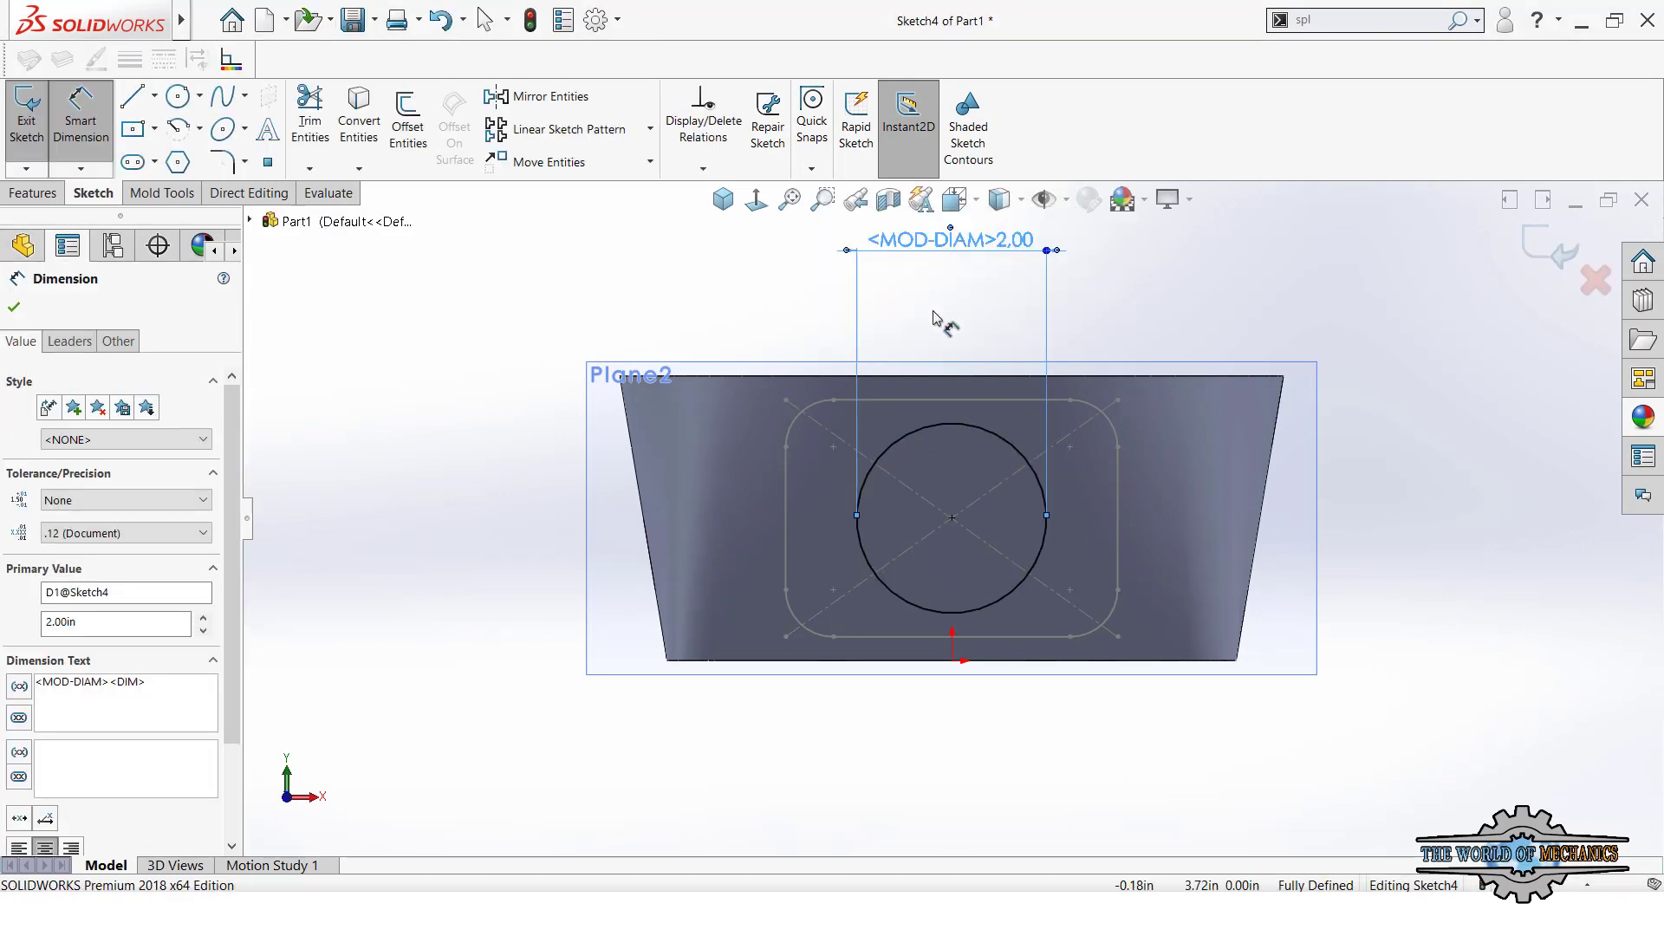
{"action": "key", "text": "Escape"}
- Hide Plane2 and search the commands for splitting sketch entities
{"action": "left_click", "coordinate": [71, 544]}
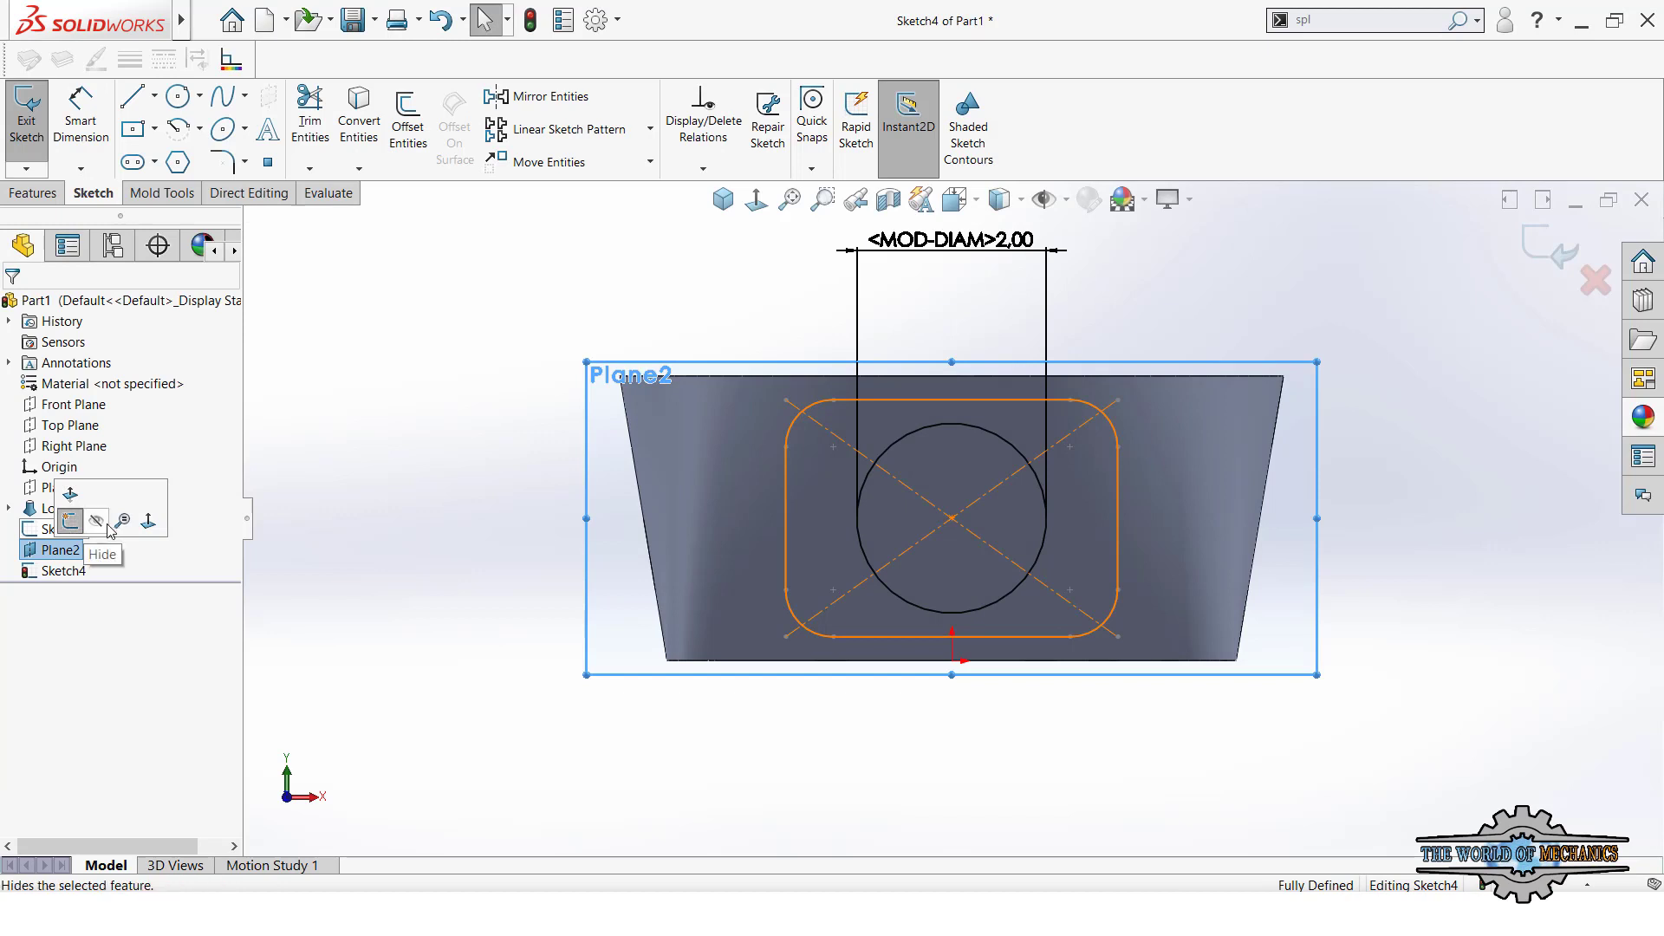
{"action": "left_click", "coordinate": [97, 521]}
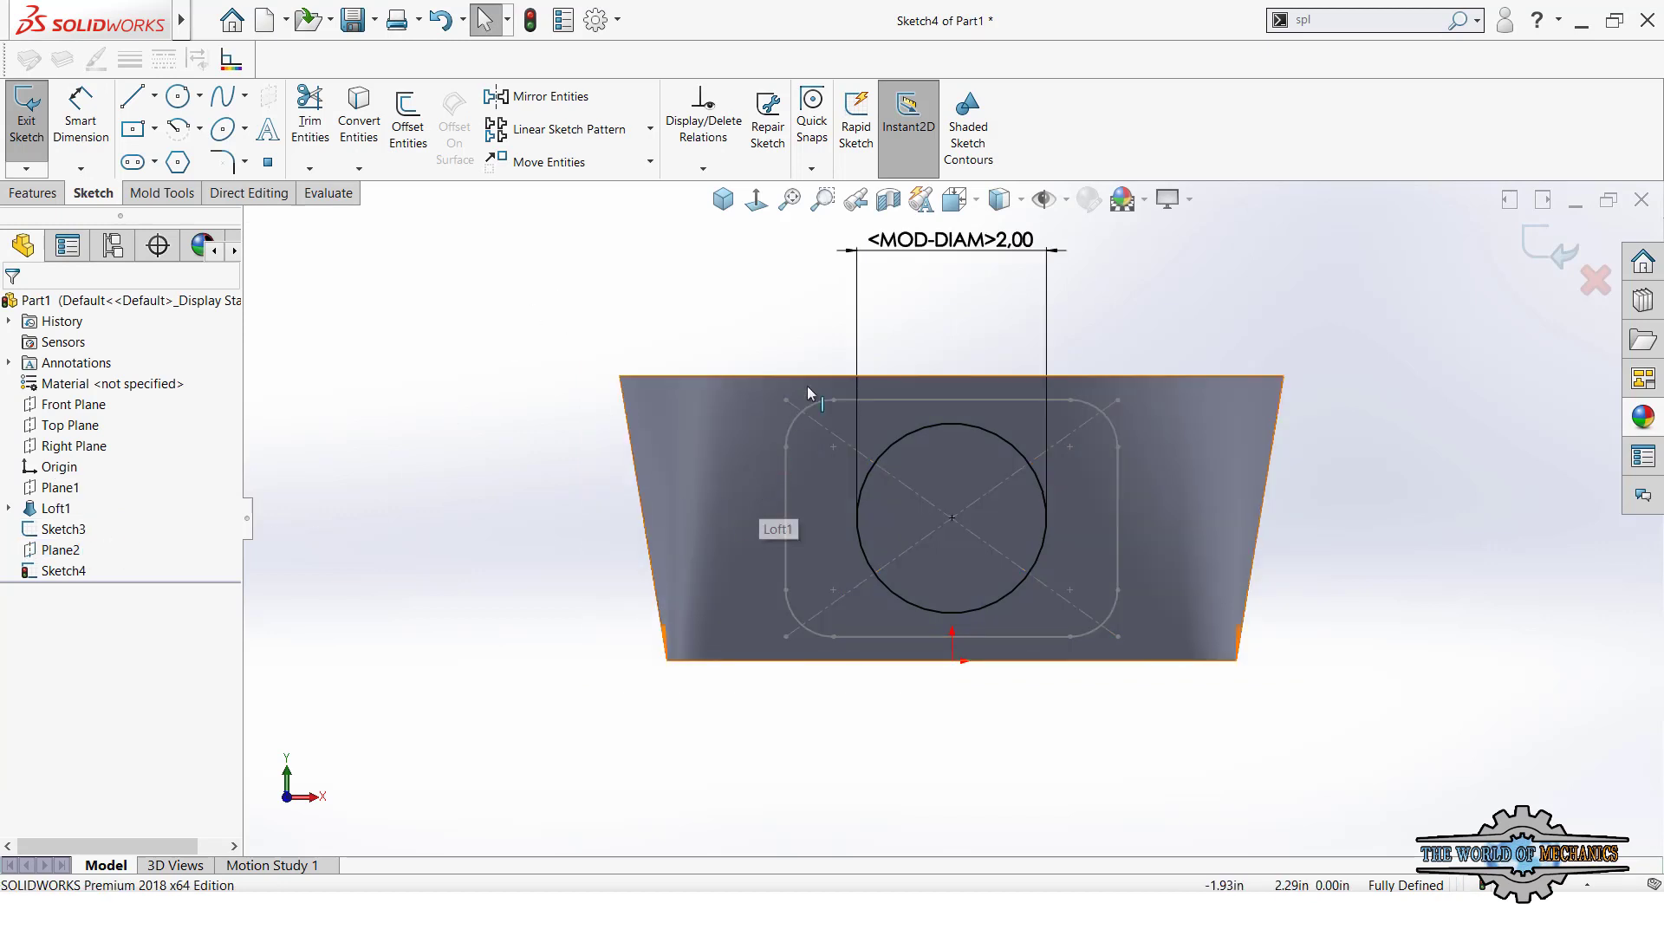
{"action": "left_click", "coordinate": [1454, 30]}
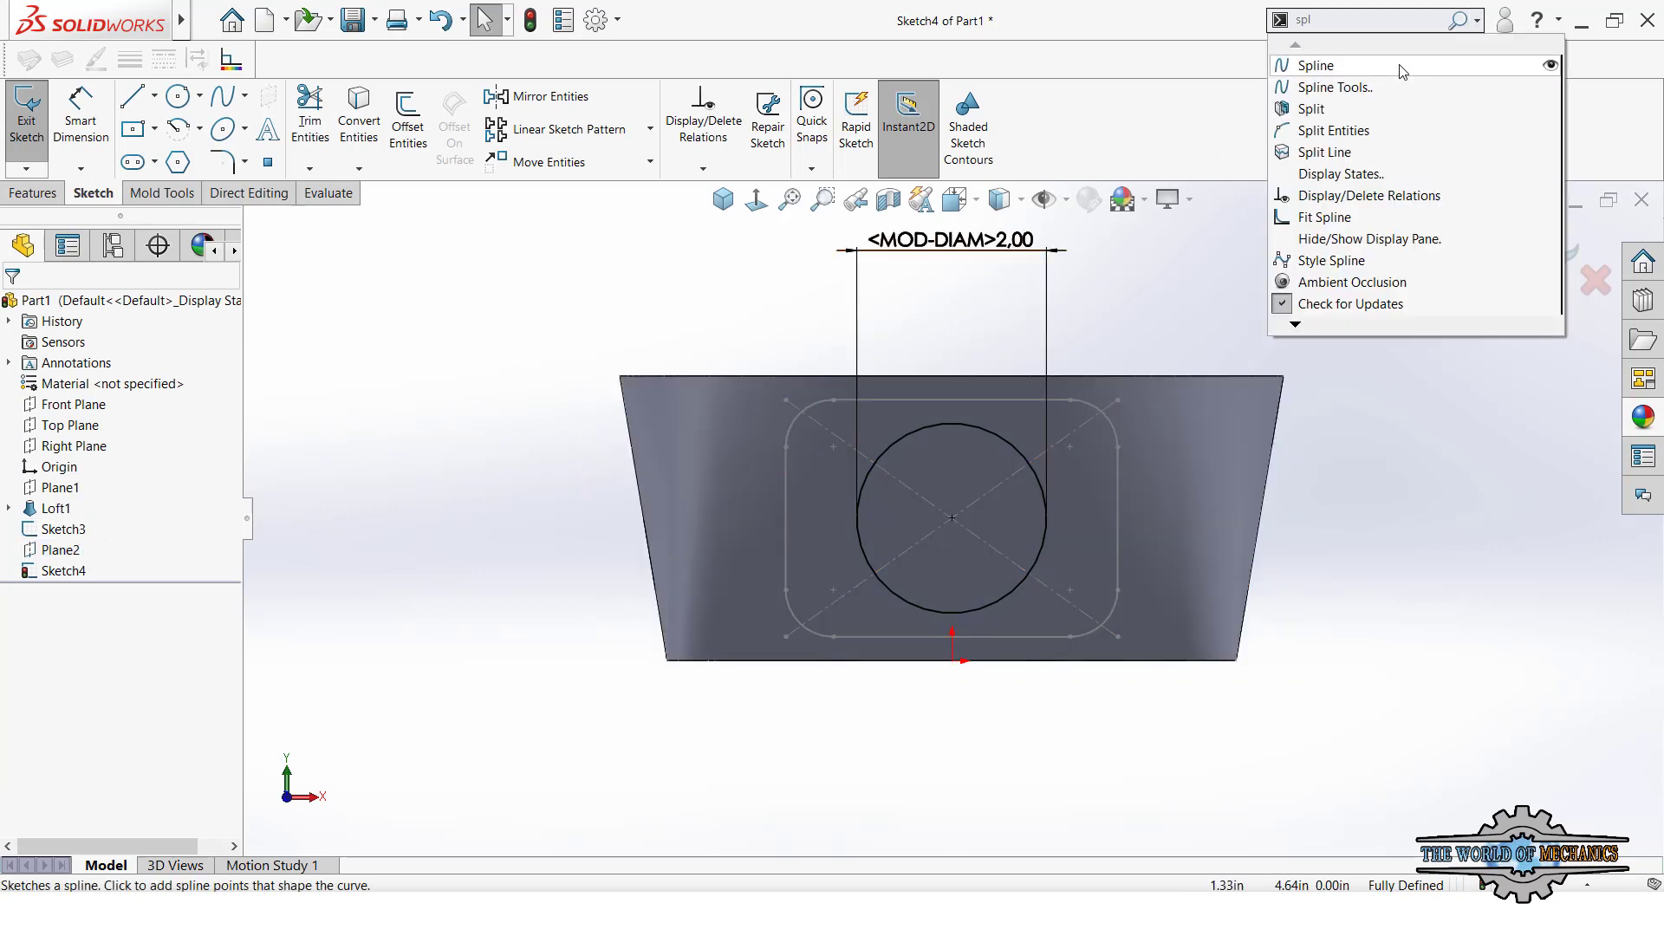
- Split the 2.00 in circle into arcs by adding split points
{"action": "left_click", "coordinate": [1361, 136]}
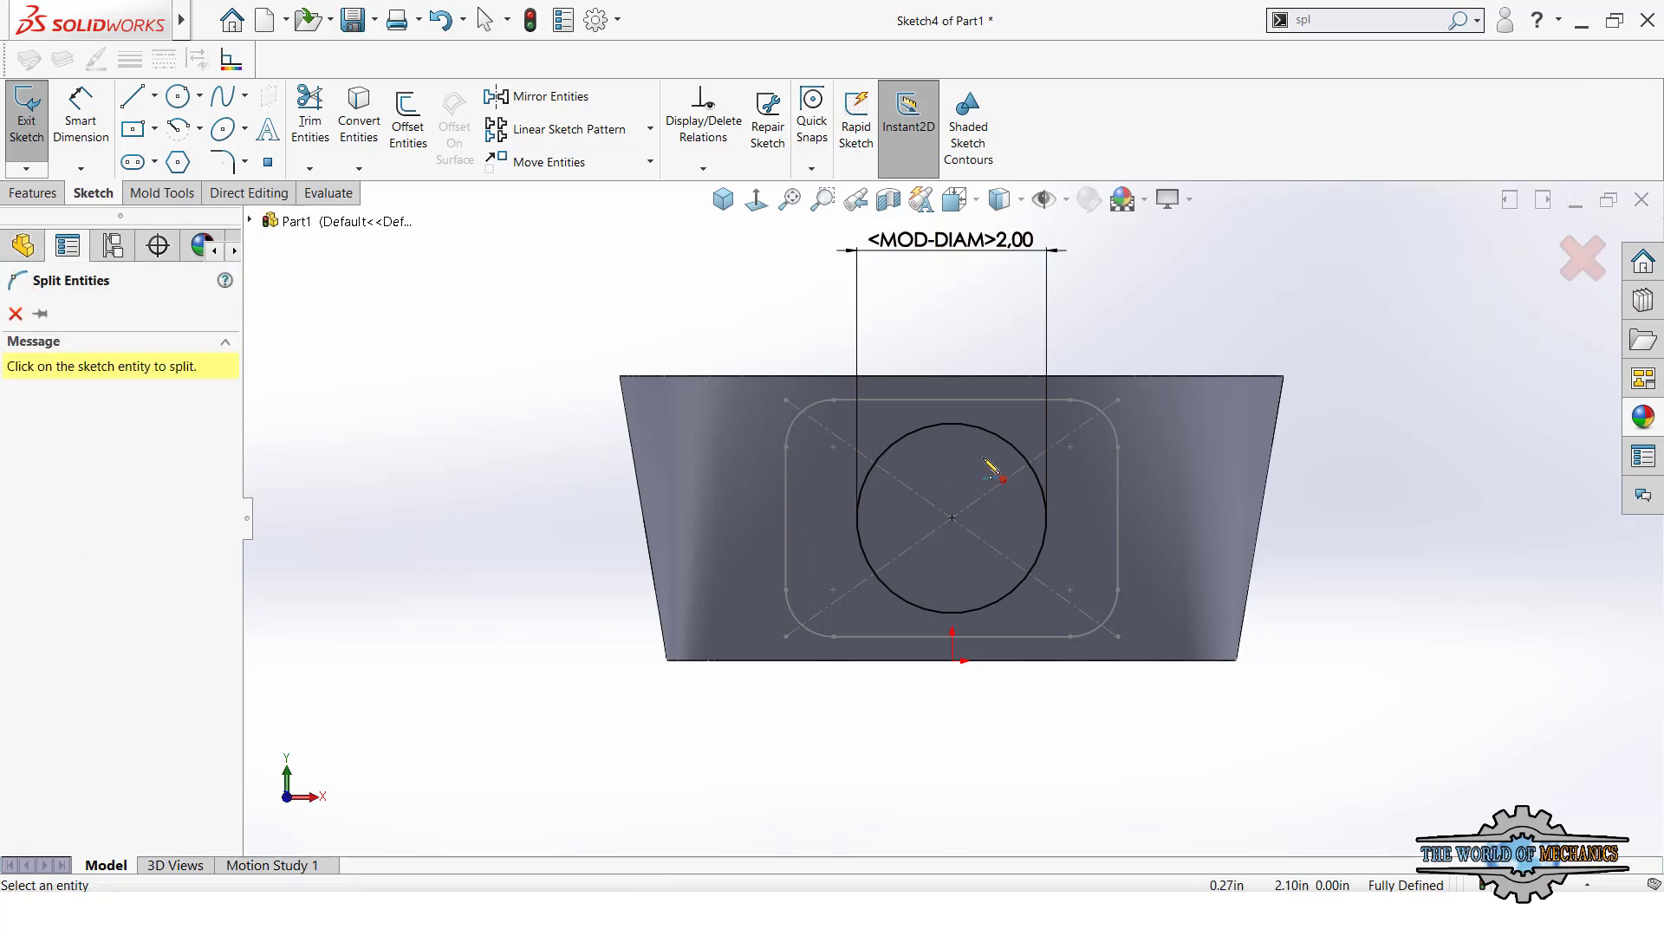
{"action": "left_click", "coordinate": [1015, 448]}
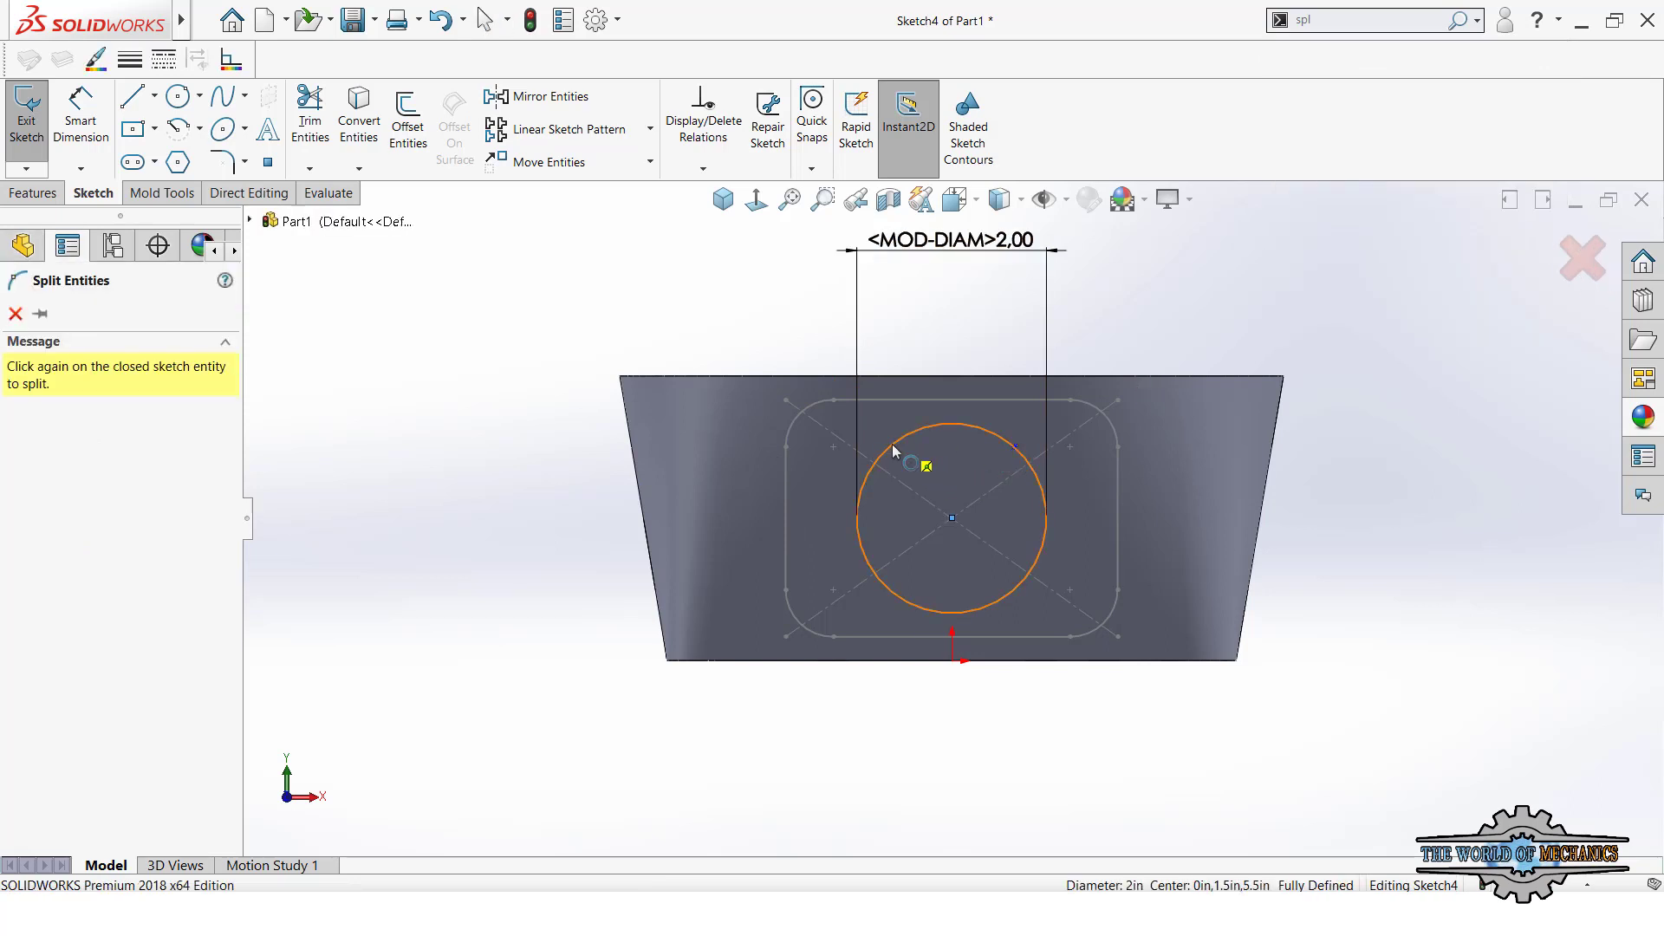
{"action": "left_click", "coordinate": [892, 444]}
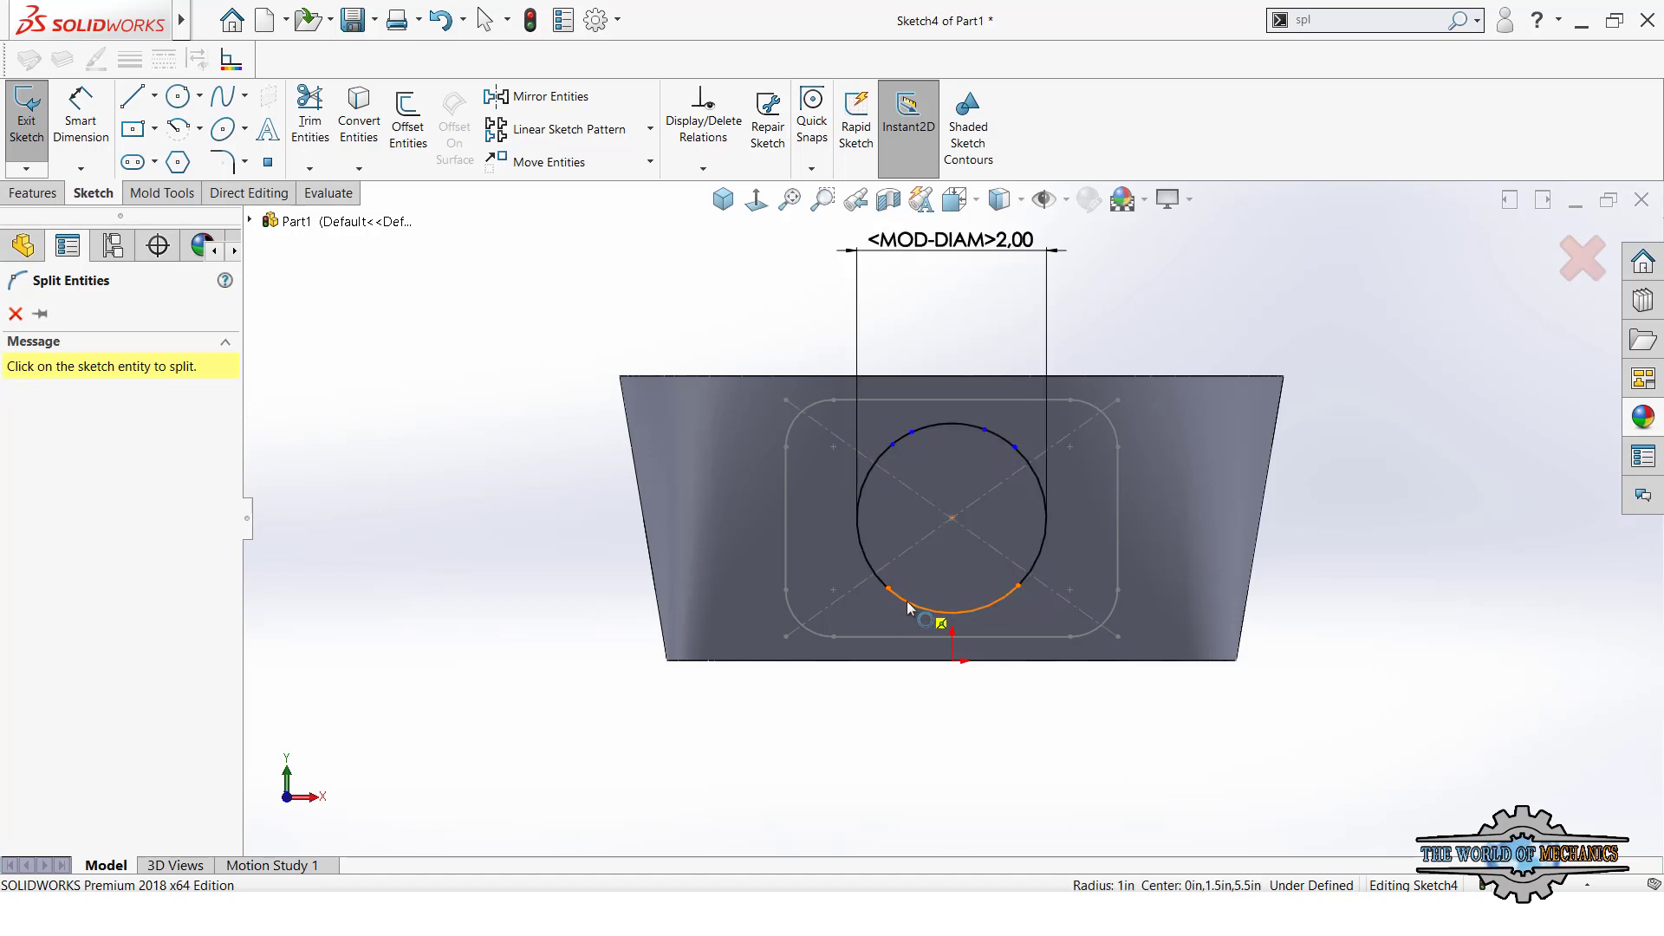
{"action": "key", "text": "Escape"}
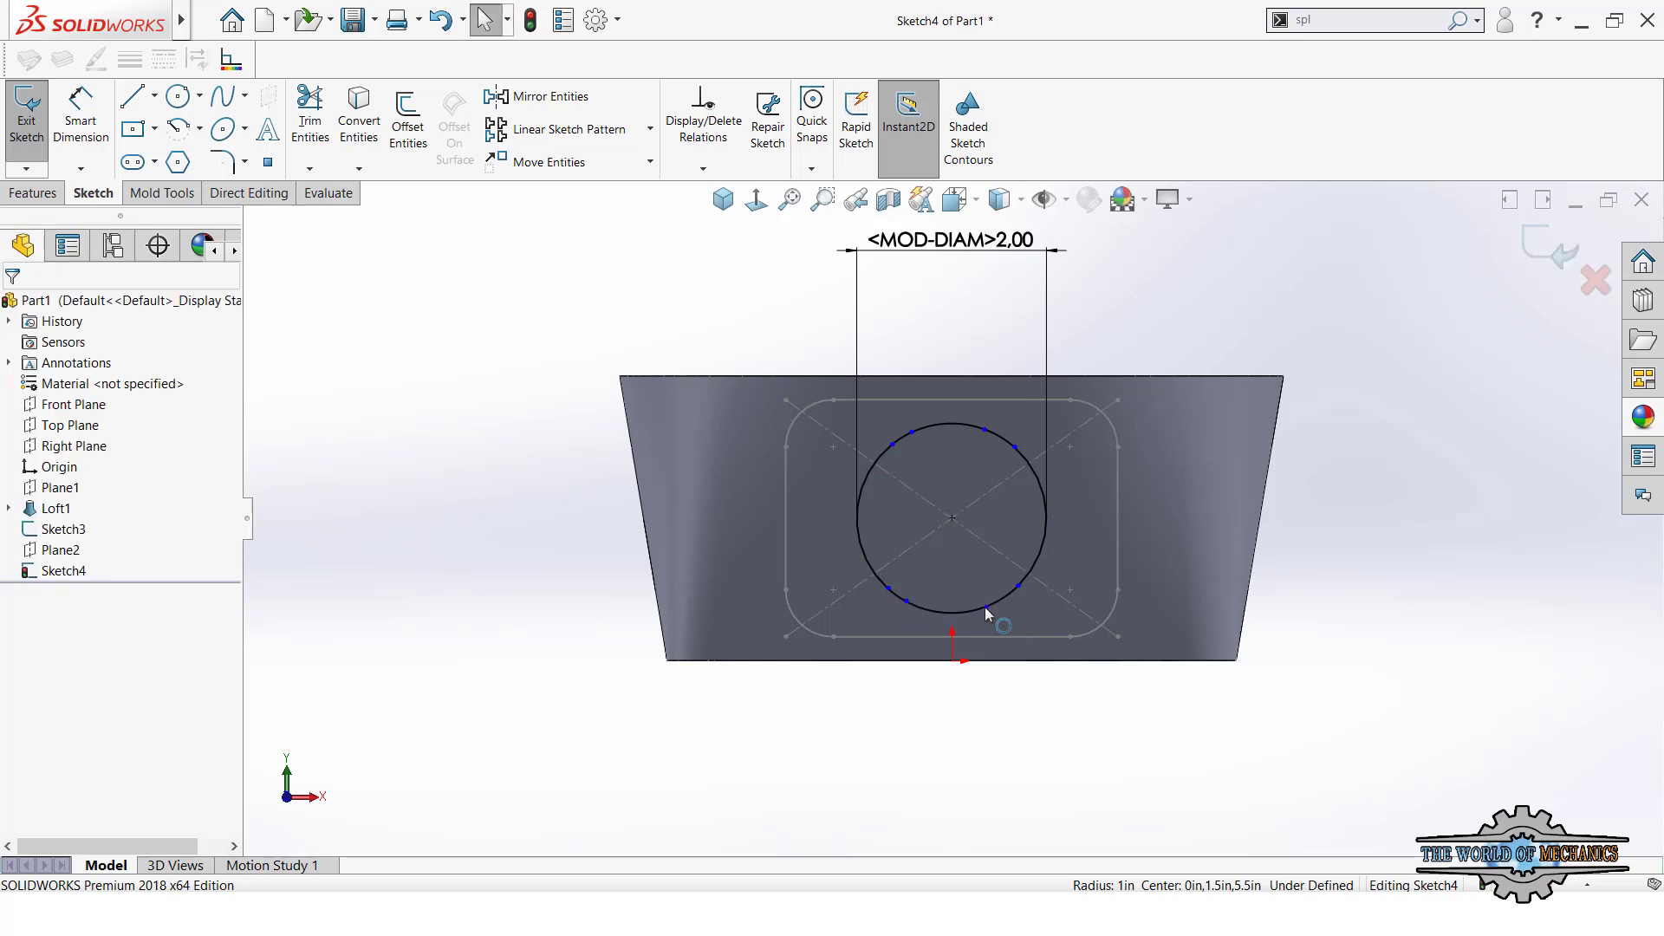
- Add Horizontal relations between the lower and upper pairs of split points
{"action": "left_click", "coordinate": [985, 610]}
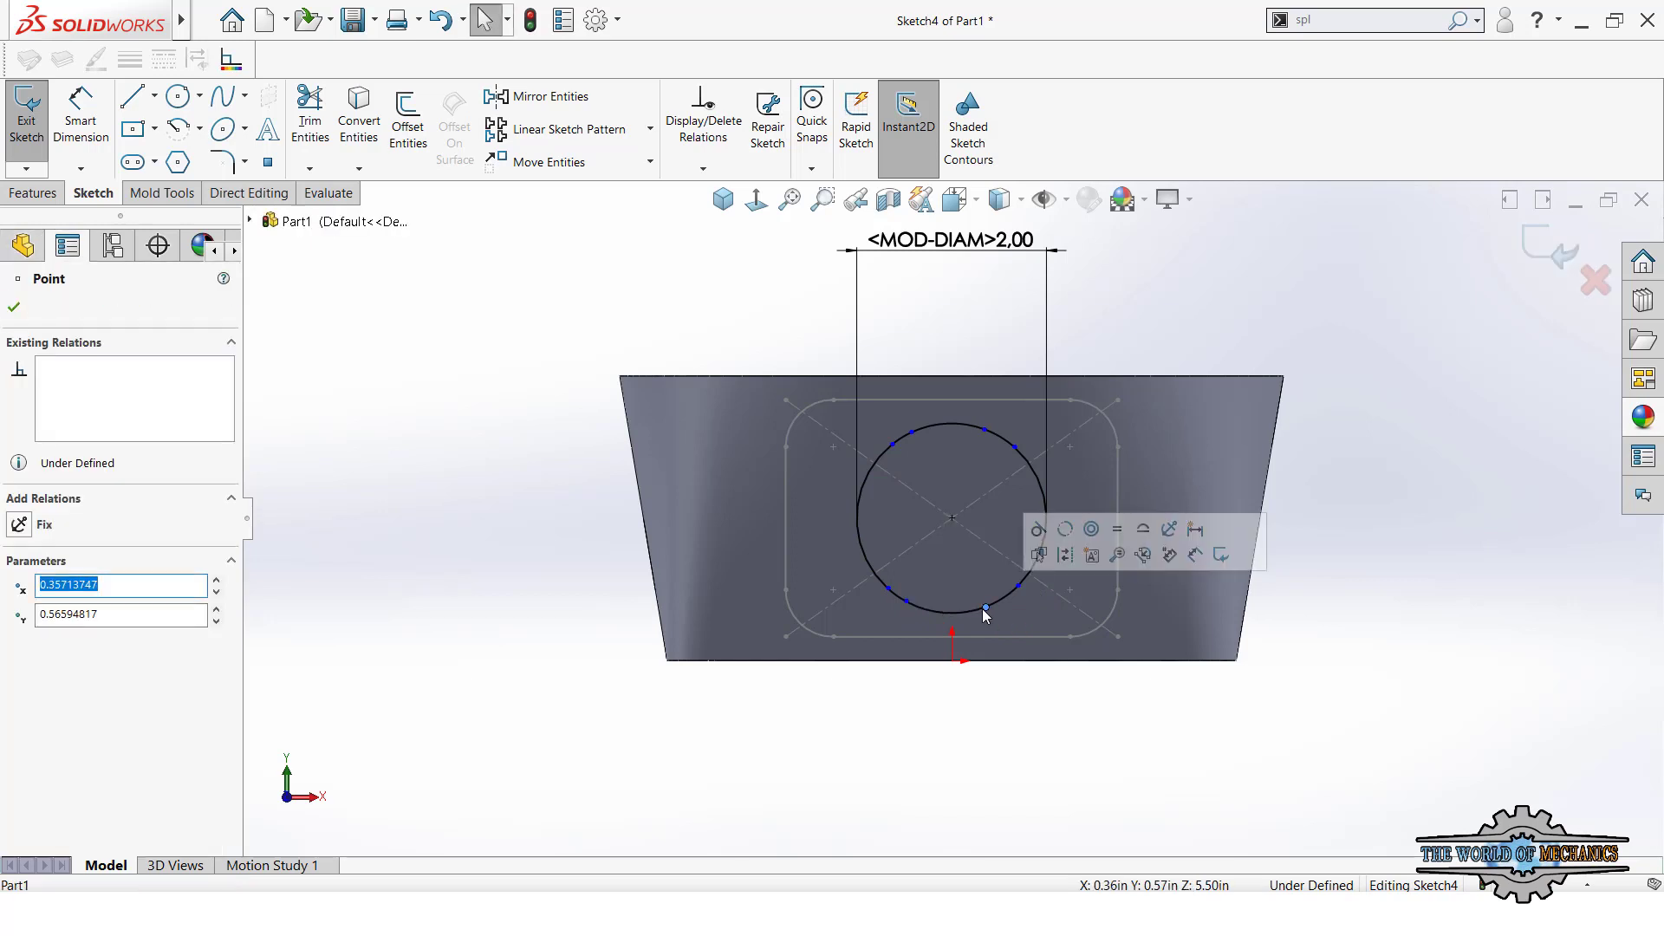
{"action": "left_click", "coordinate": [906, 600], "text": "ctrl"}
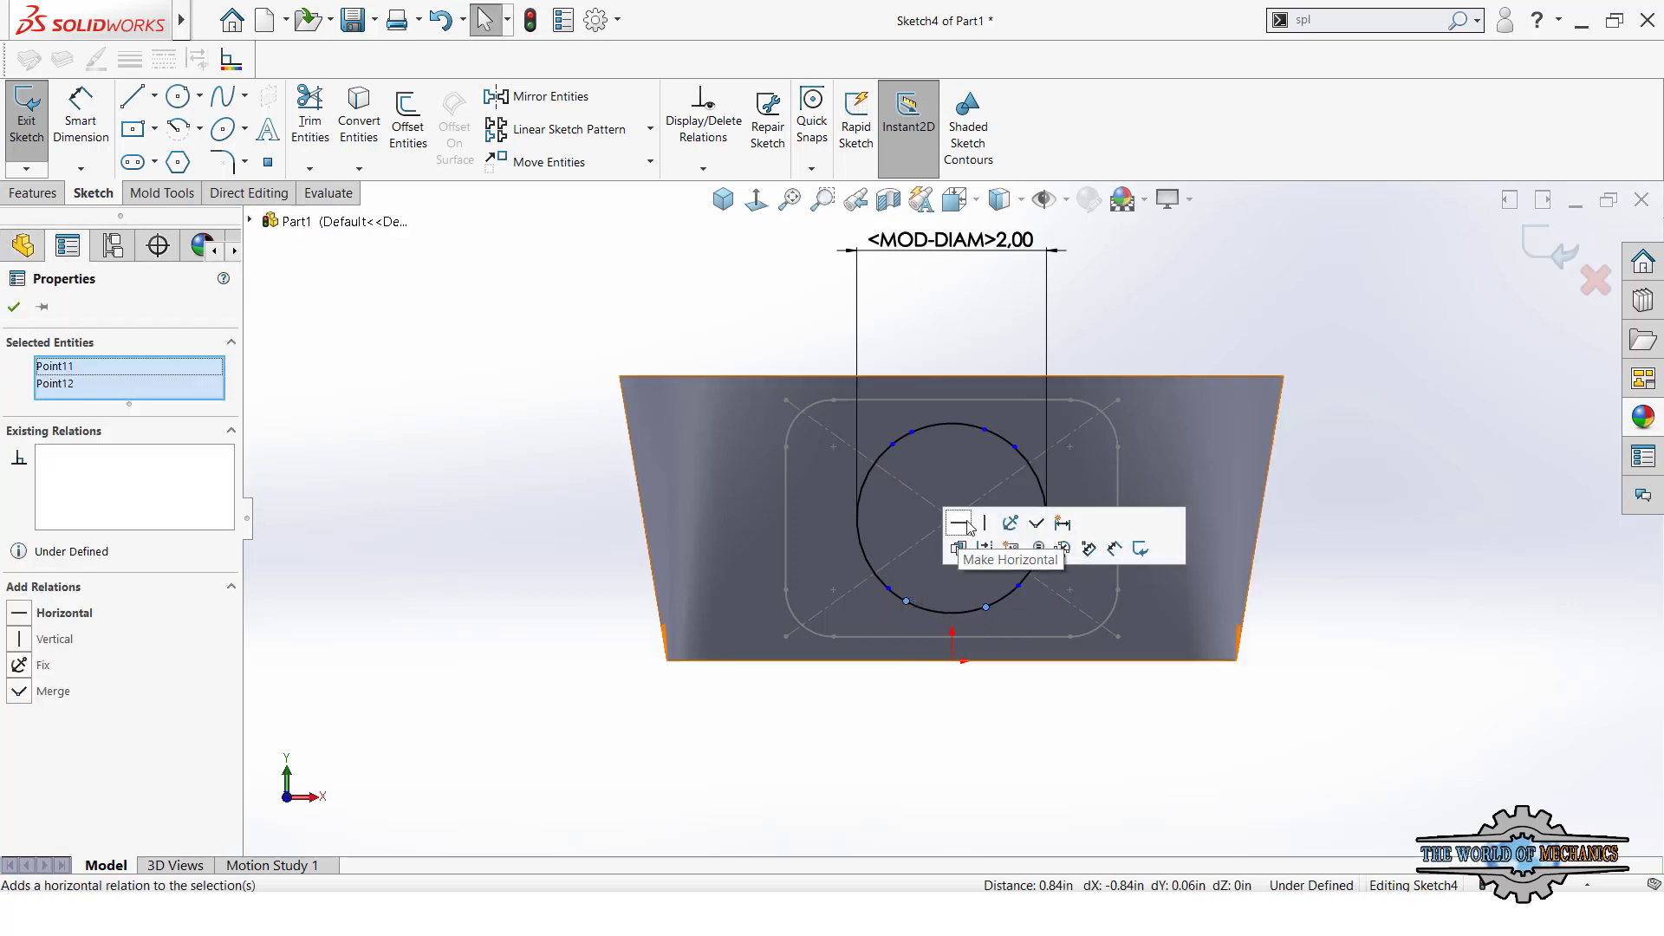
{"action": "left_click", "coordinate": [949, 539]}
{"action": "left_click", "coordinate": [889, 590]}
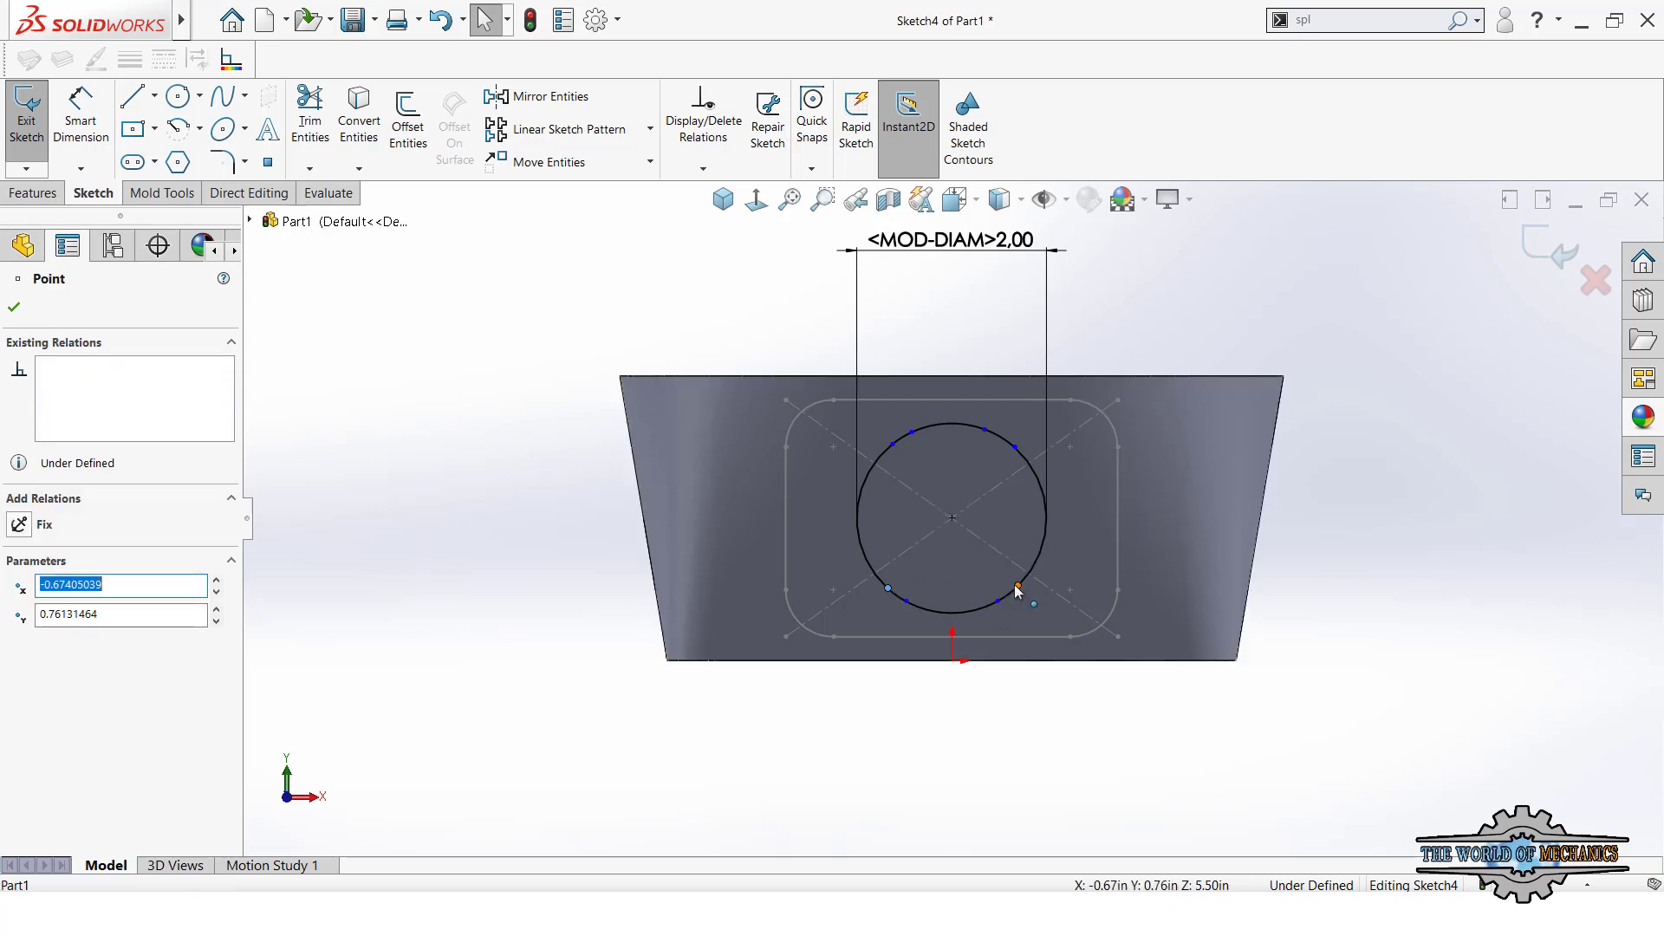
{"action": "left_click", "coordinate": [1014, 588], "text": "ctrl"}
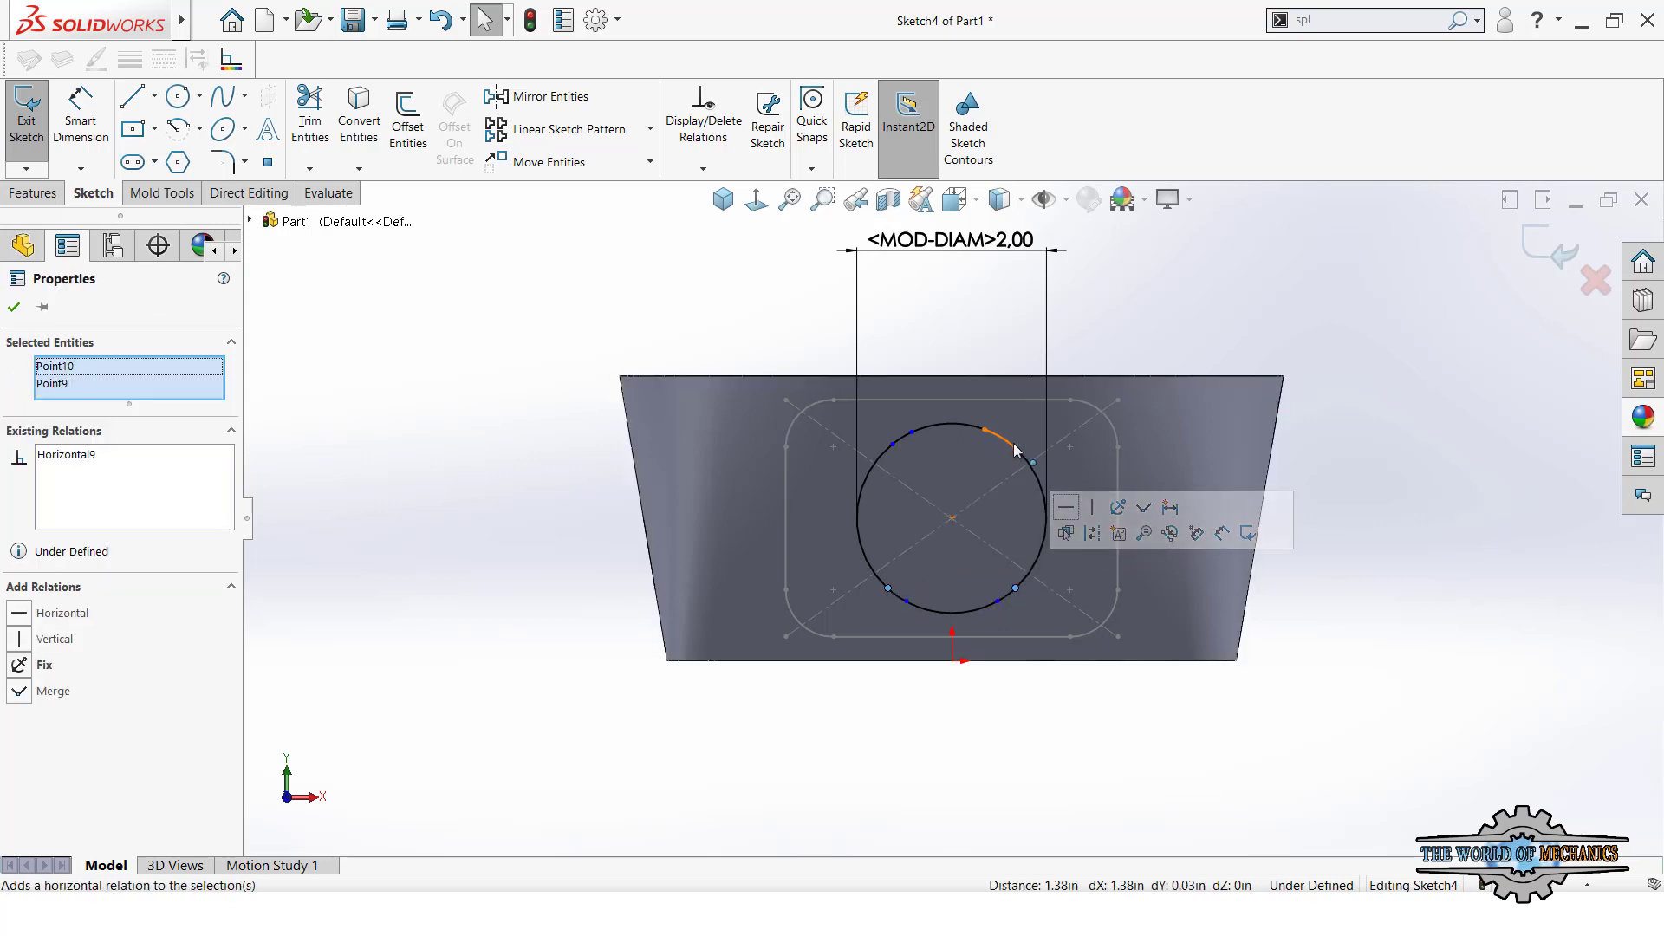
{"action": "left_click", "coordinate": [893, 443]}
{"action": "left_click", "coordinate": [928, 435], "text": "ctrl"}
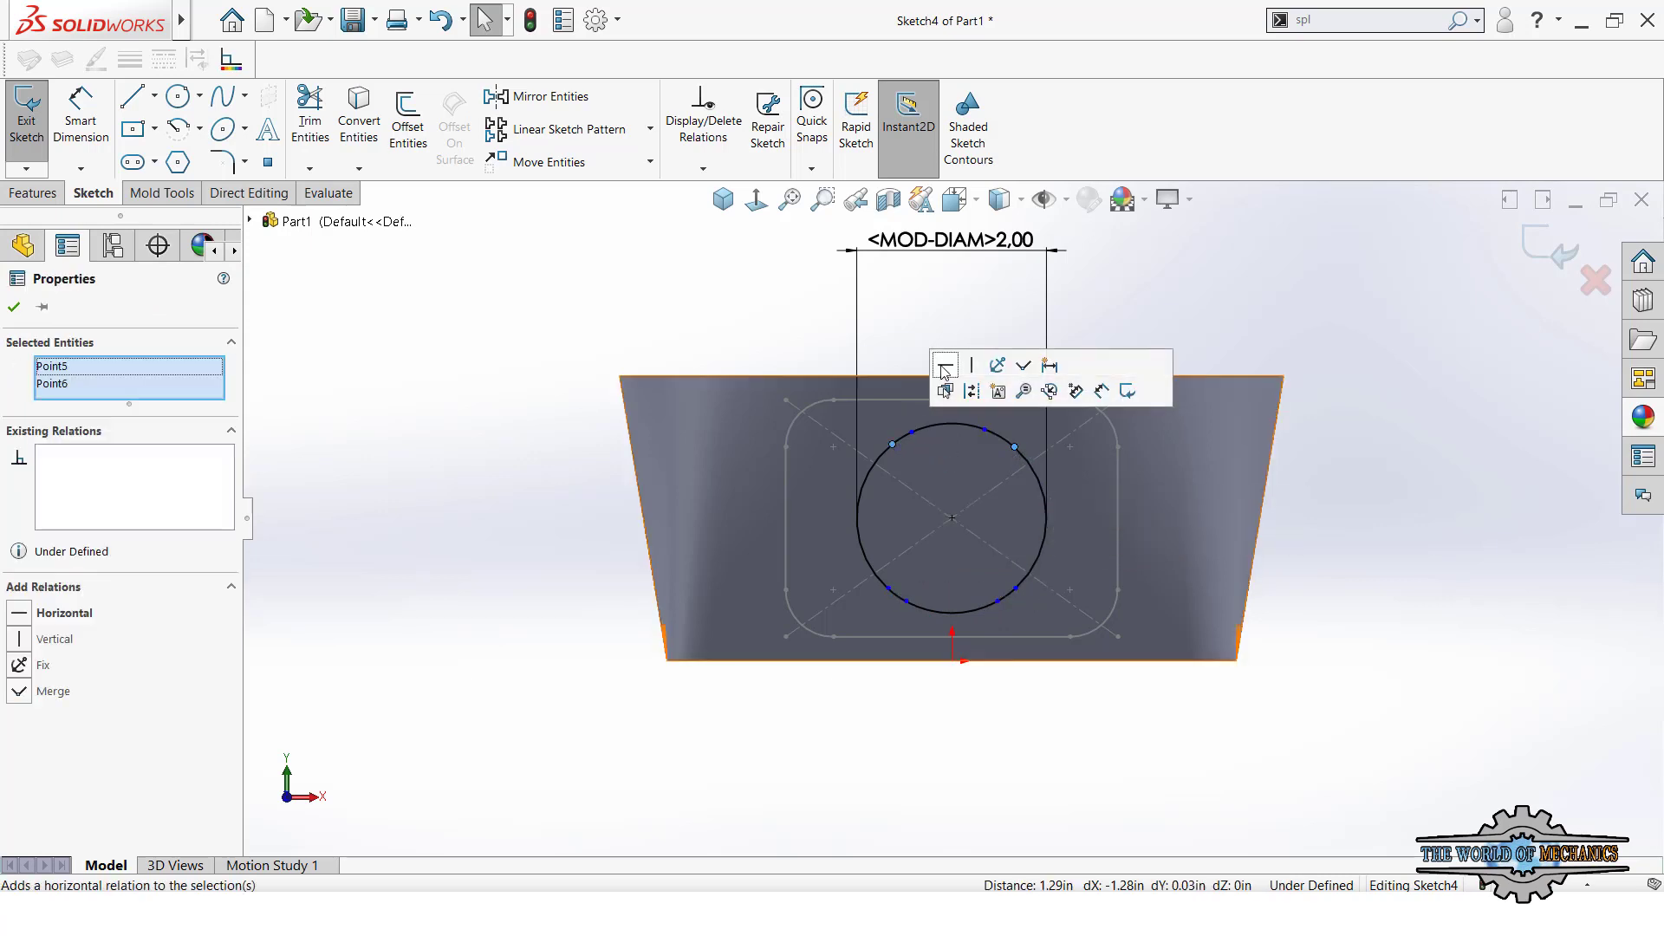
{"action": "left_click", "coordinate": [955, 360]}
{"action": "left_click", "coordinate": [911, 431]}
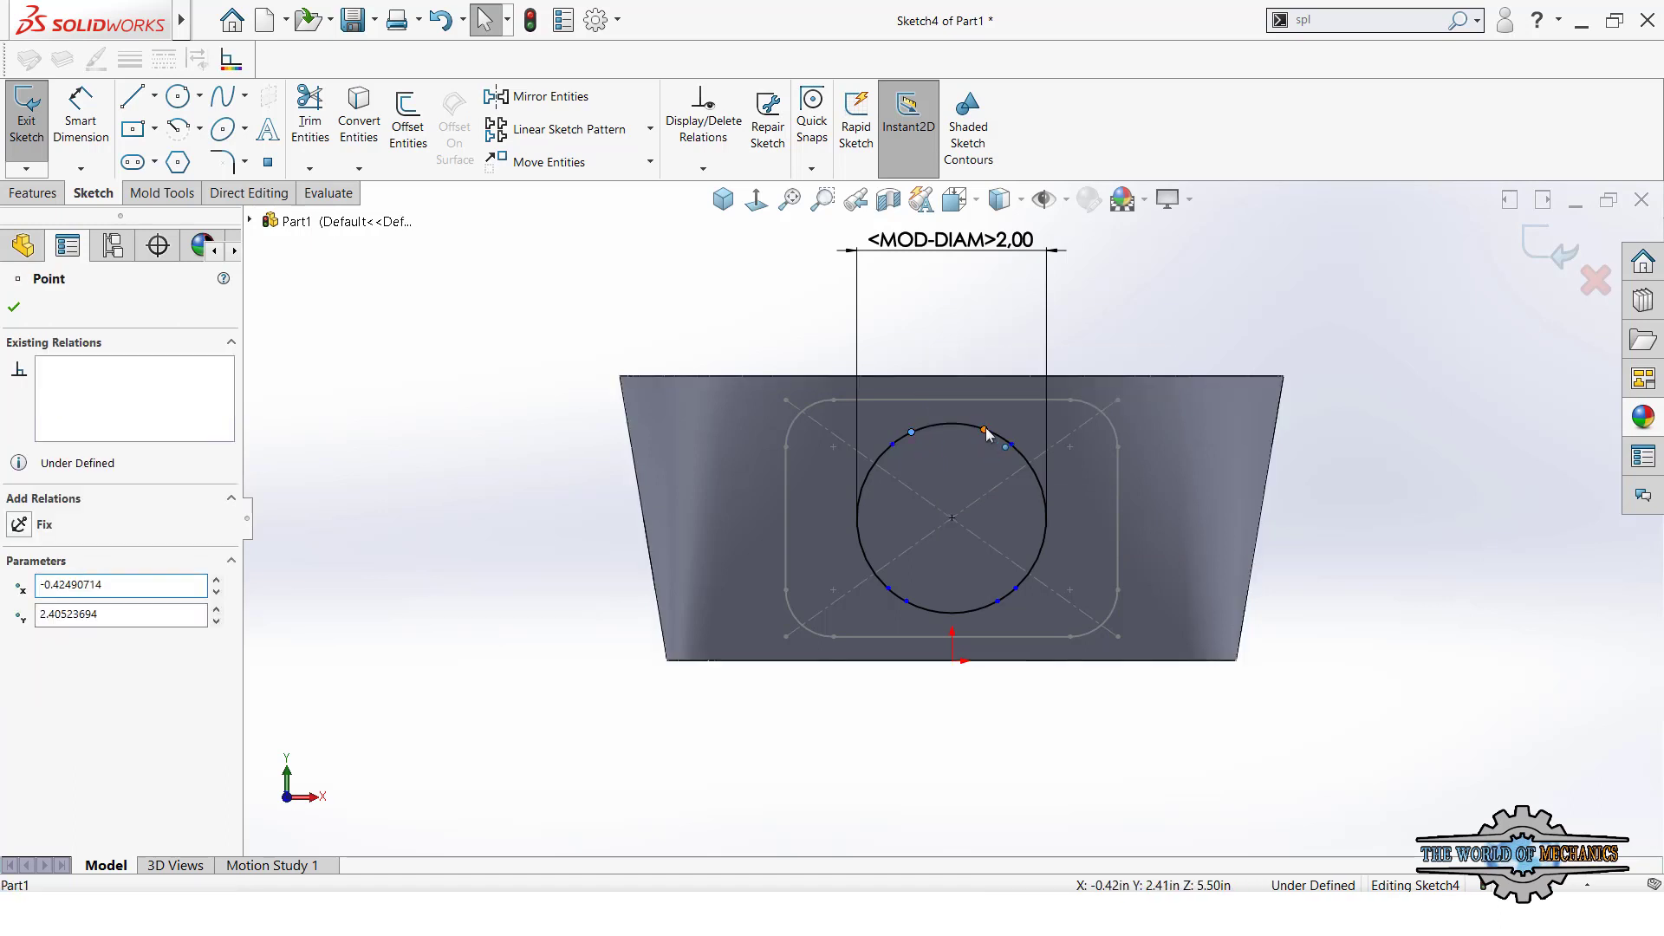
{"action": "left_click", "coordinate": [985, 431], "text": "ctrl"}
{"action": "left_click", "coordinate": [1036, 349]}
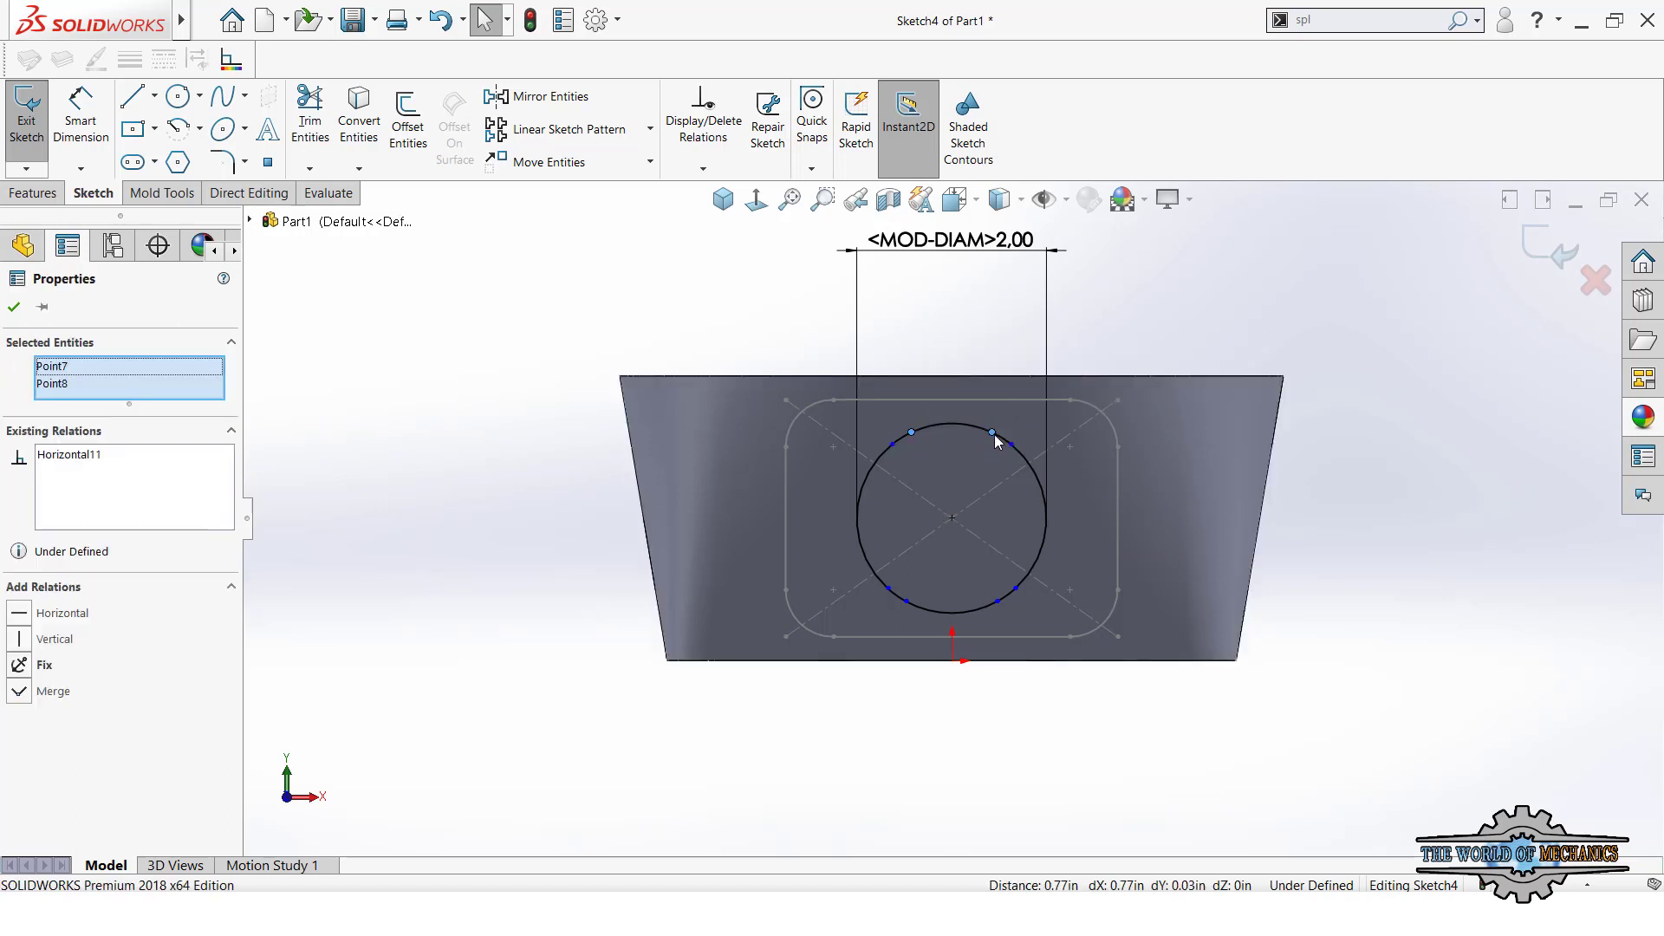
- Try a horizontal relation on three points, undo it, and clear the selection
{"action": "left_click", "coordinate": [997, 601], "text": "ctrl"}
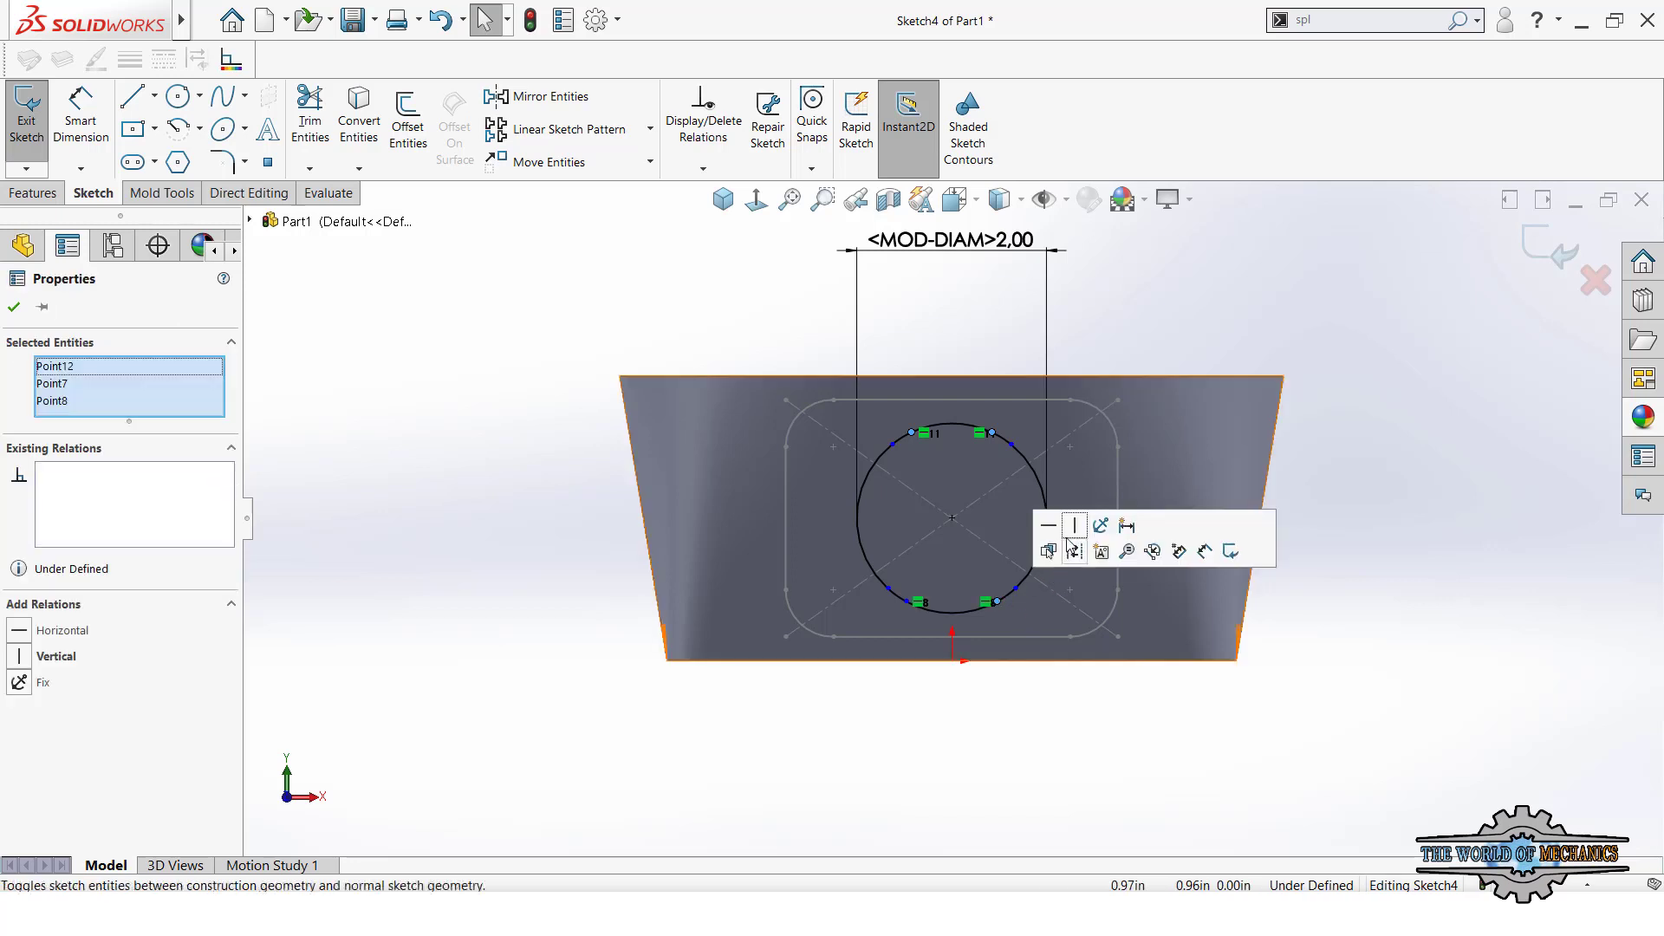
{"action": "left_click", "coordinate": [1048, 525]}
{"action": "key", "text": "ctrl+z"}
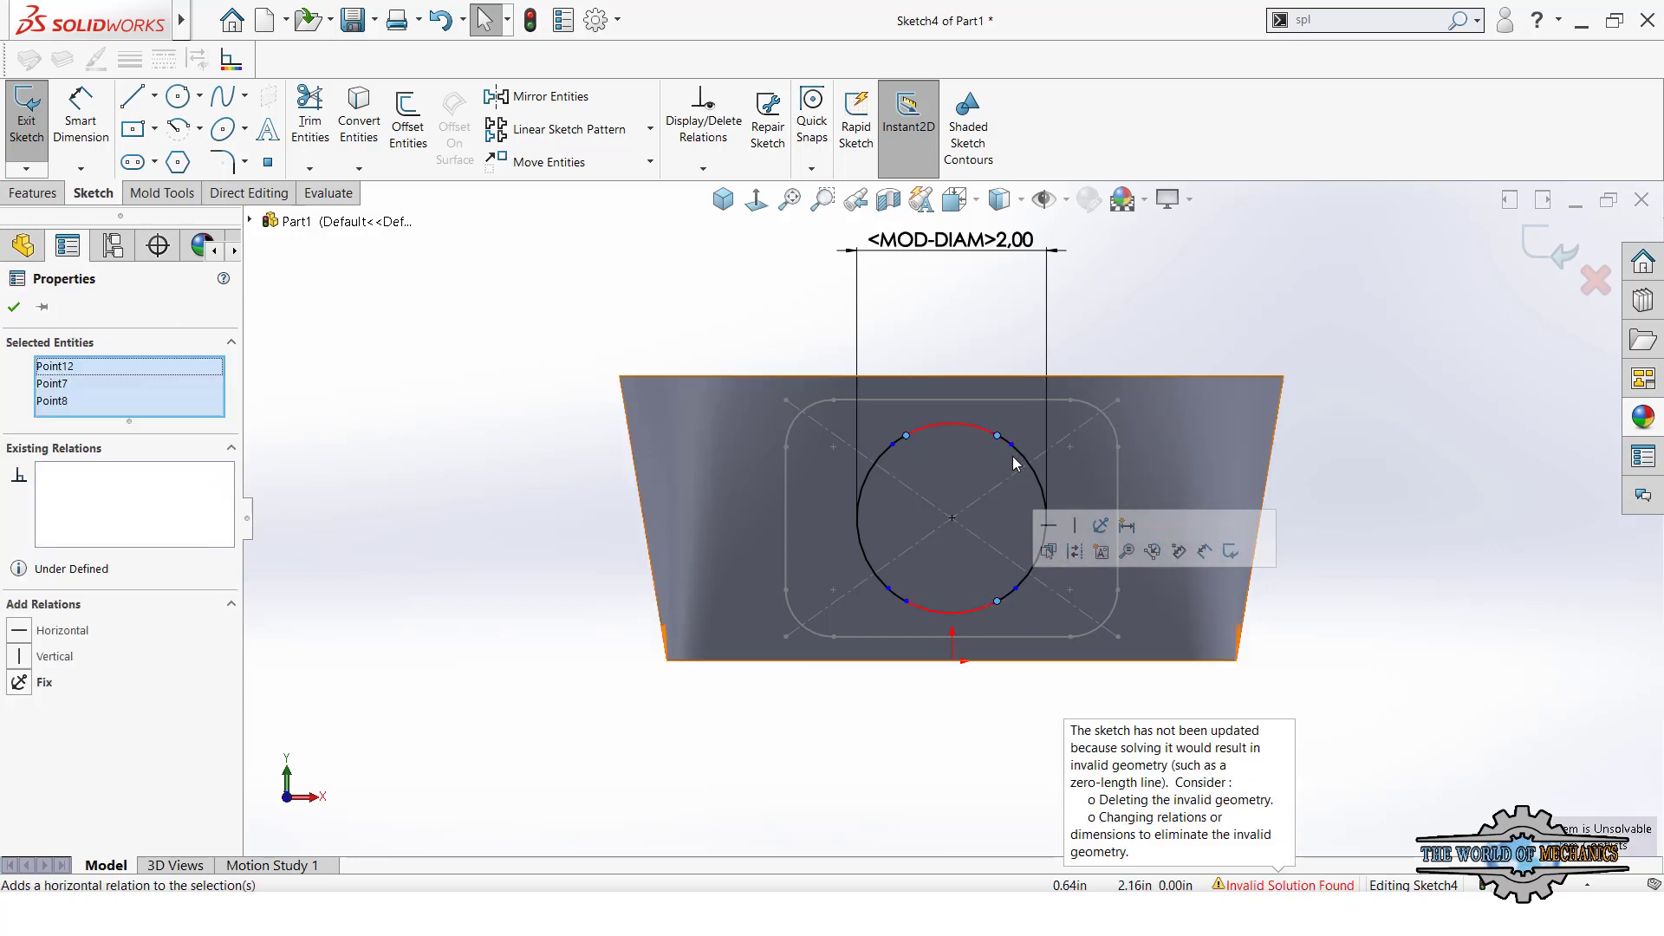
{"action": "left_click", "coordinate": [1413, 516]}
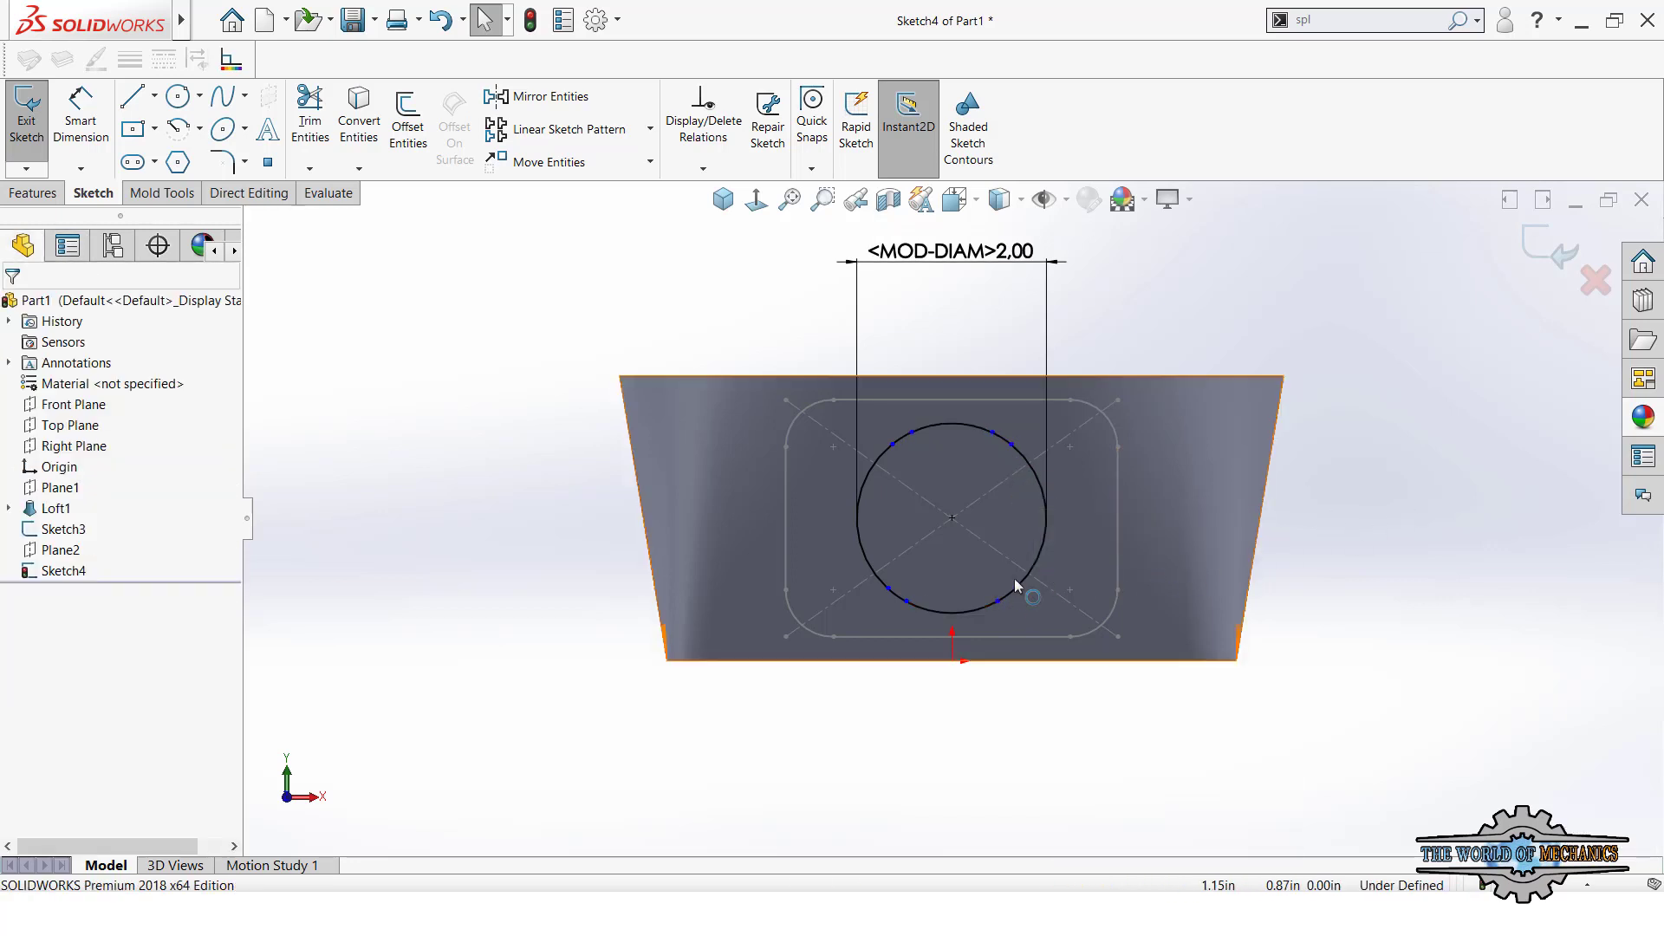
- Add Vertical relations between the right-hand and left-hand pairs of split points
{"action": "left_click", "coordinate": [1028, 572]}
{"action": "left_click_drag", "start_coordinate": [1039, 582], "coordinate": [1033, 594]}
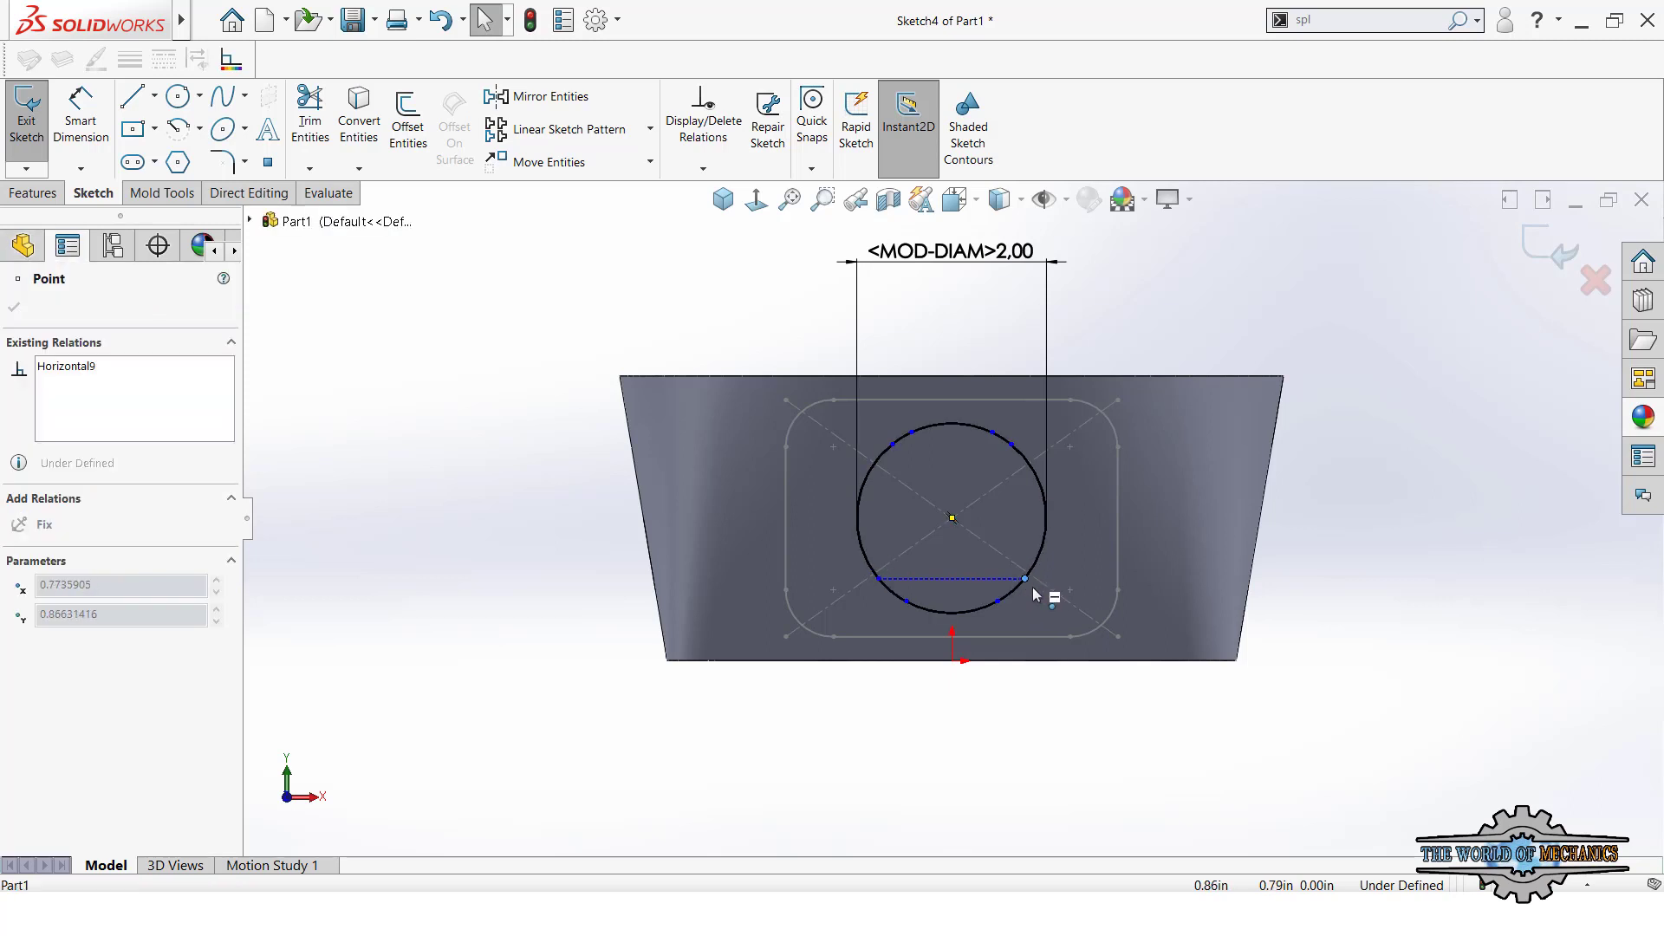
{"action": "left_click", "coordinate": [1012, 446], "text": "ctrl"}
{"action": "left_click", "coordinate": [1089, 370]}
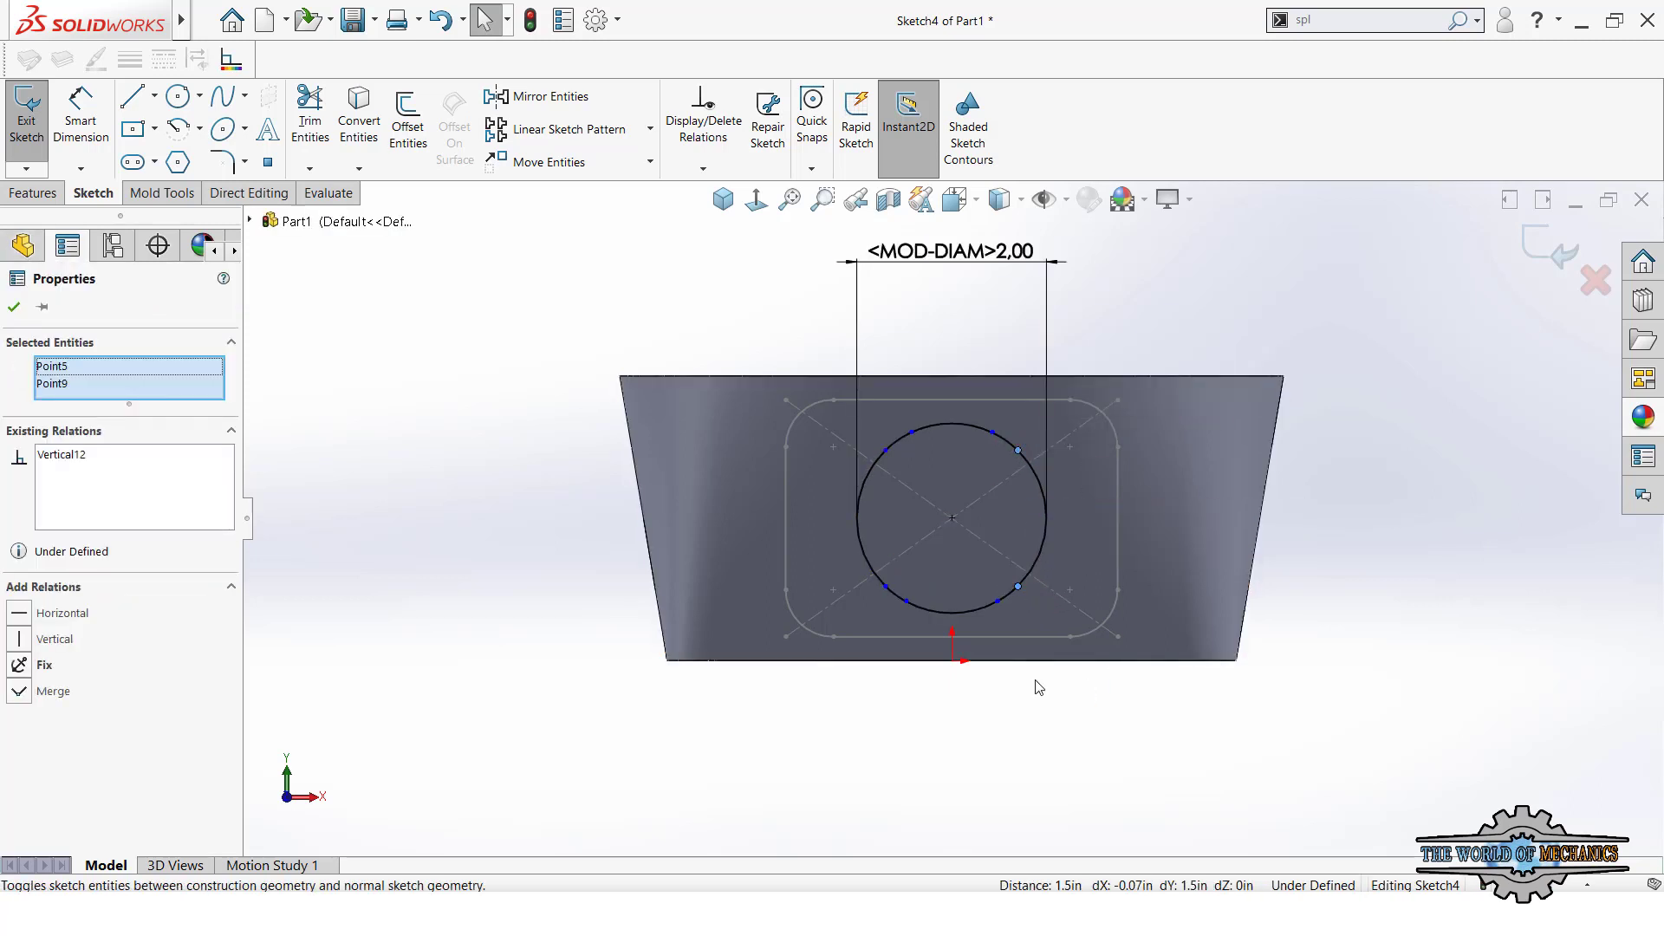
{"action": "left_click", "coordinate": [1083, 719]}
{"action": "left_click", "coordinate": [906, 602]}
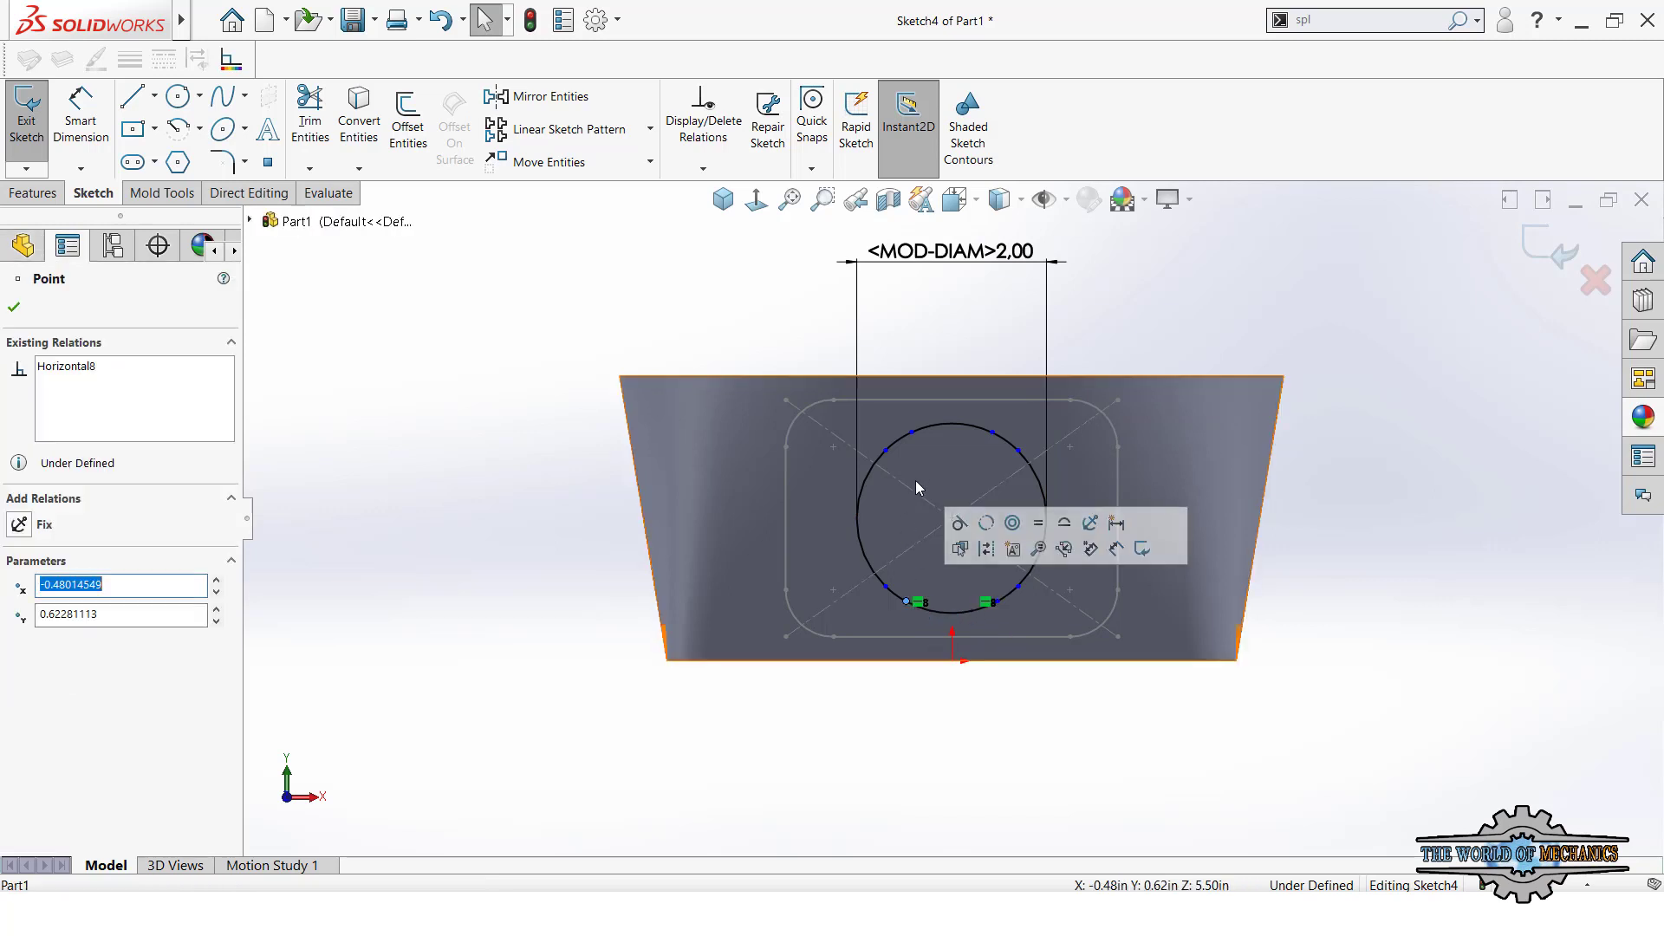
{"action": "left_click", "coordinate": [911, 432], "text": "ctrl"}
{"action": "left_click", "coordinate": [989, 355]}
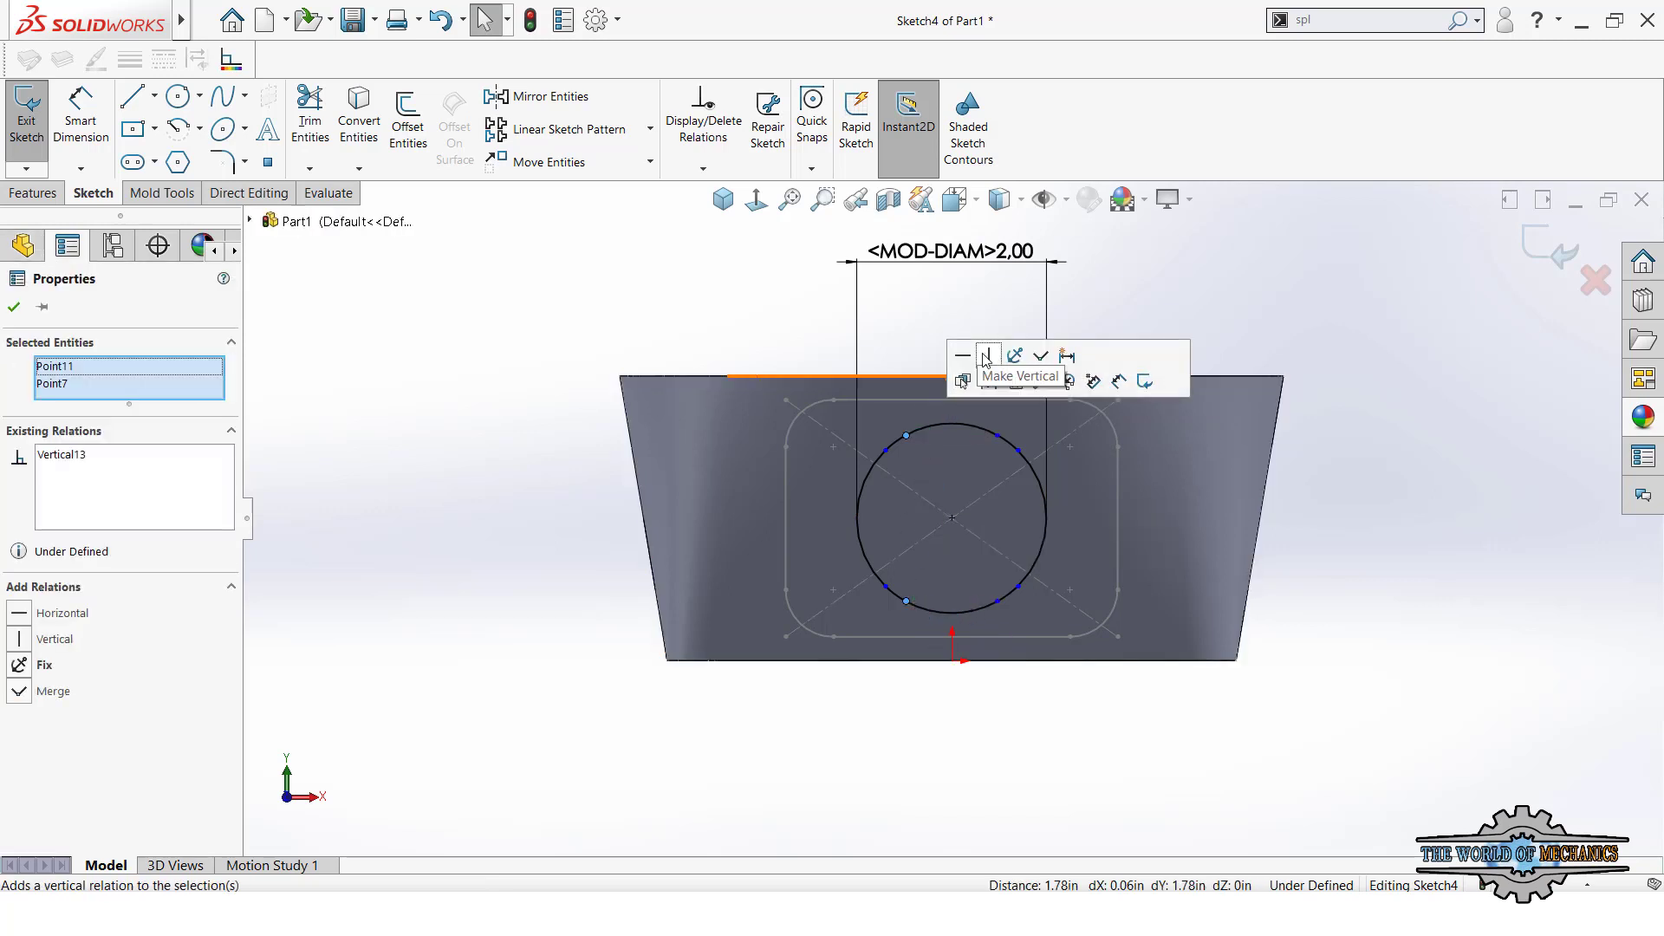
{"action": "left_click", "coordinate": [944, 780]}
- Dimension the angle between two split points about the circle centre, entering 90°
{"action": "key", "text": "d"}
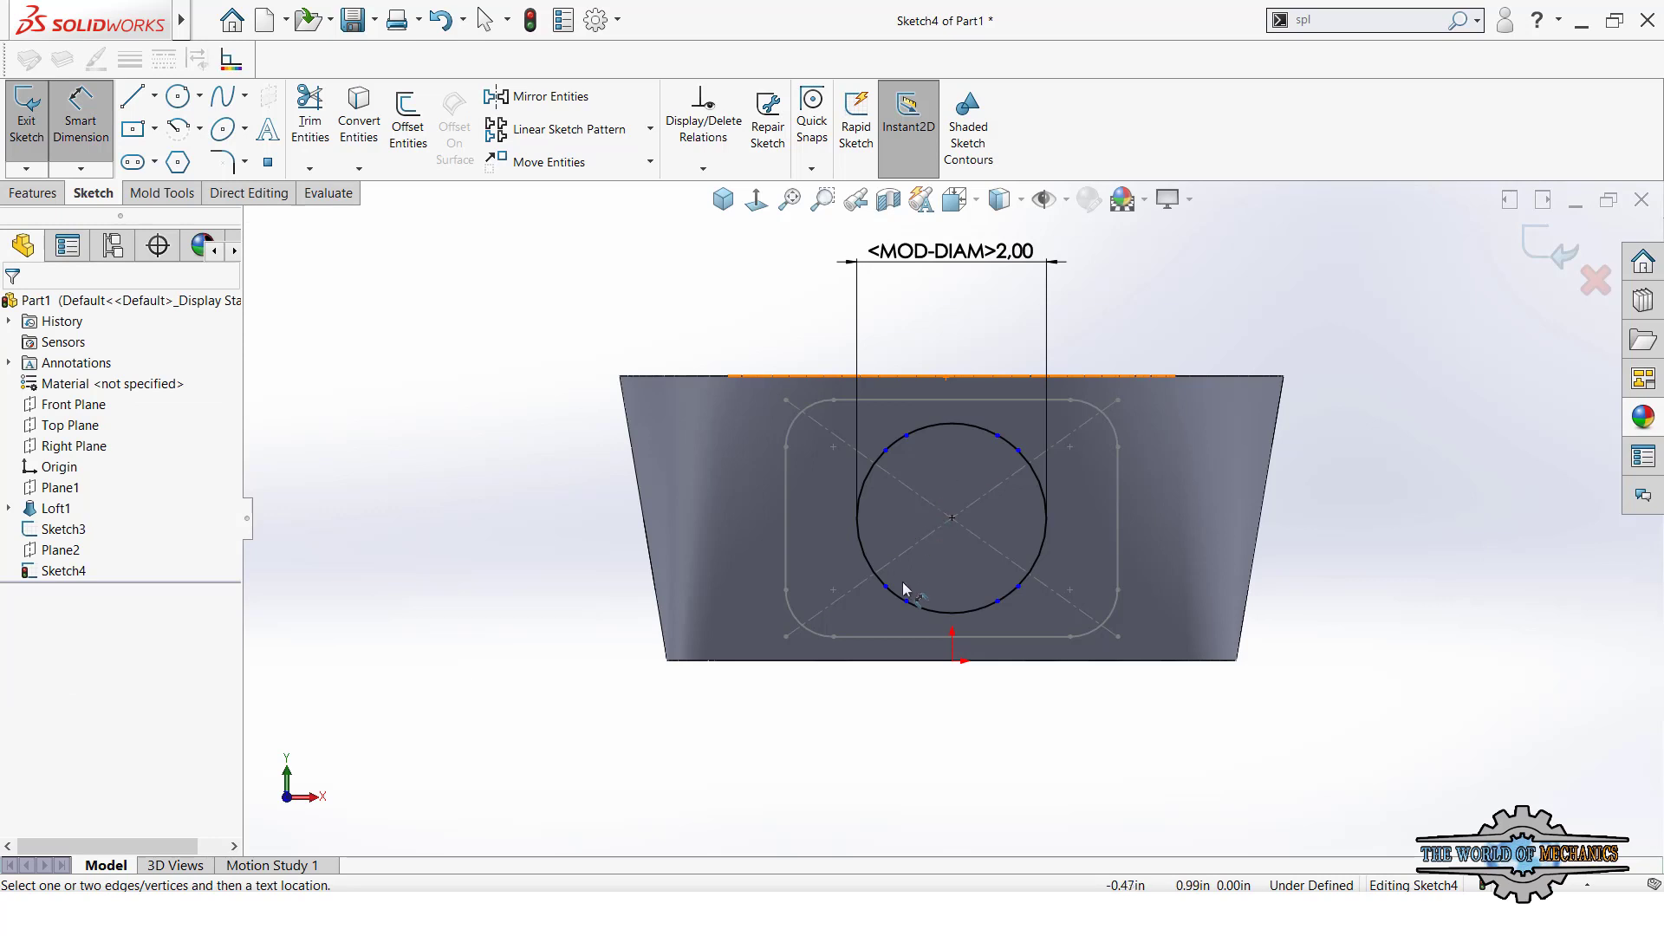
{"action": "left_click", "coordinate": [885, 588]}
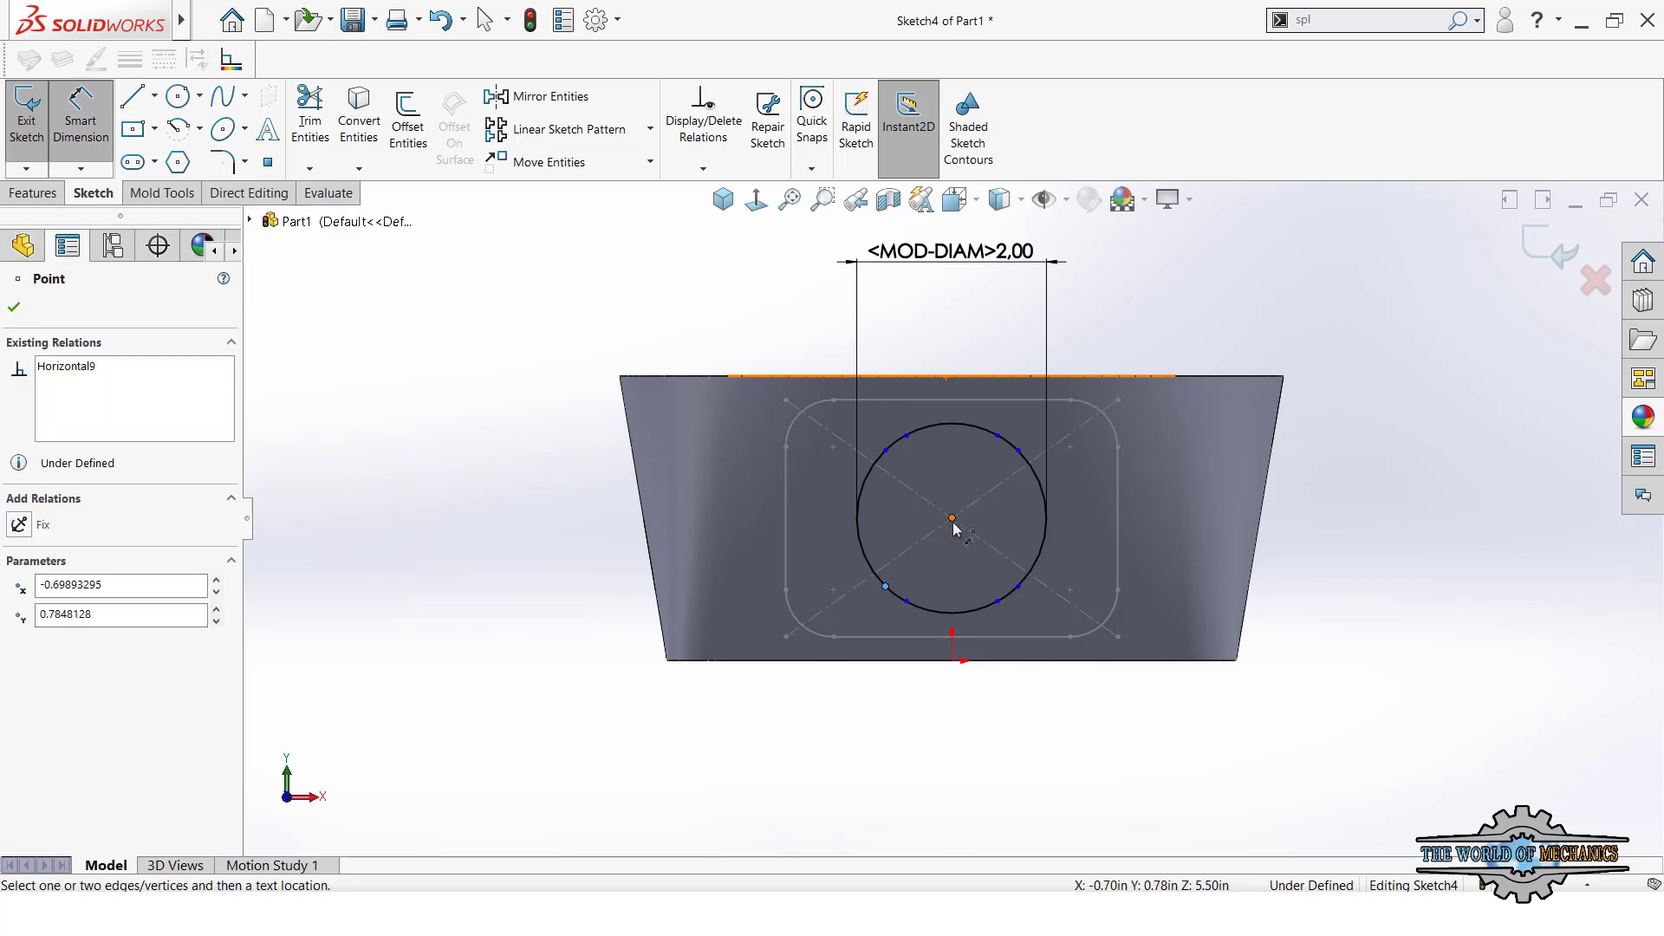
{"action": "left_click", "coordinate": [951, 518]}
{"action": "left_click", "coordinate": [1017, 587]}
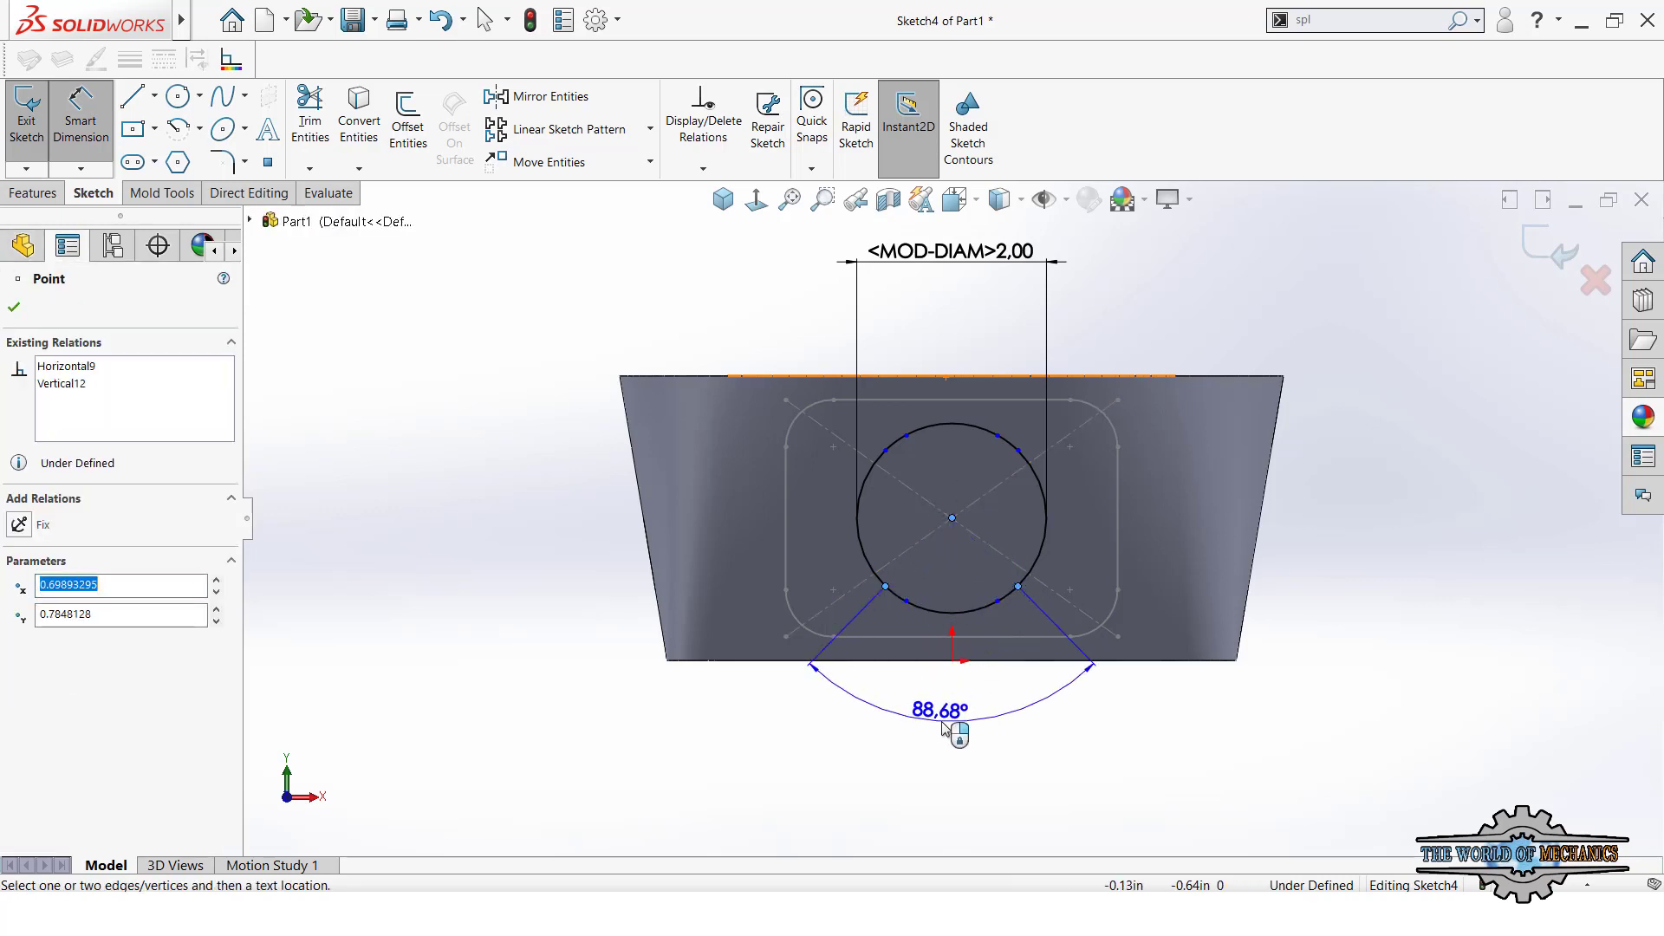
{"action": "left_click", "coordinate": [944, 727]}
{"action": "type", "text": "90"}
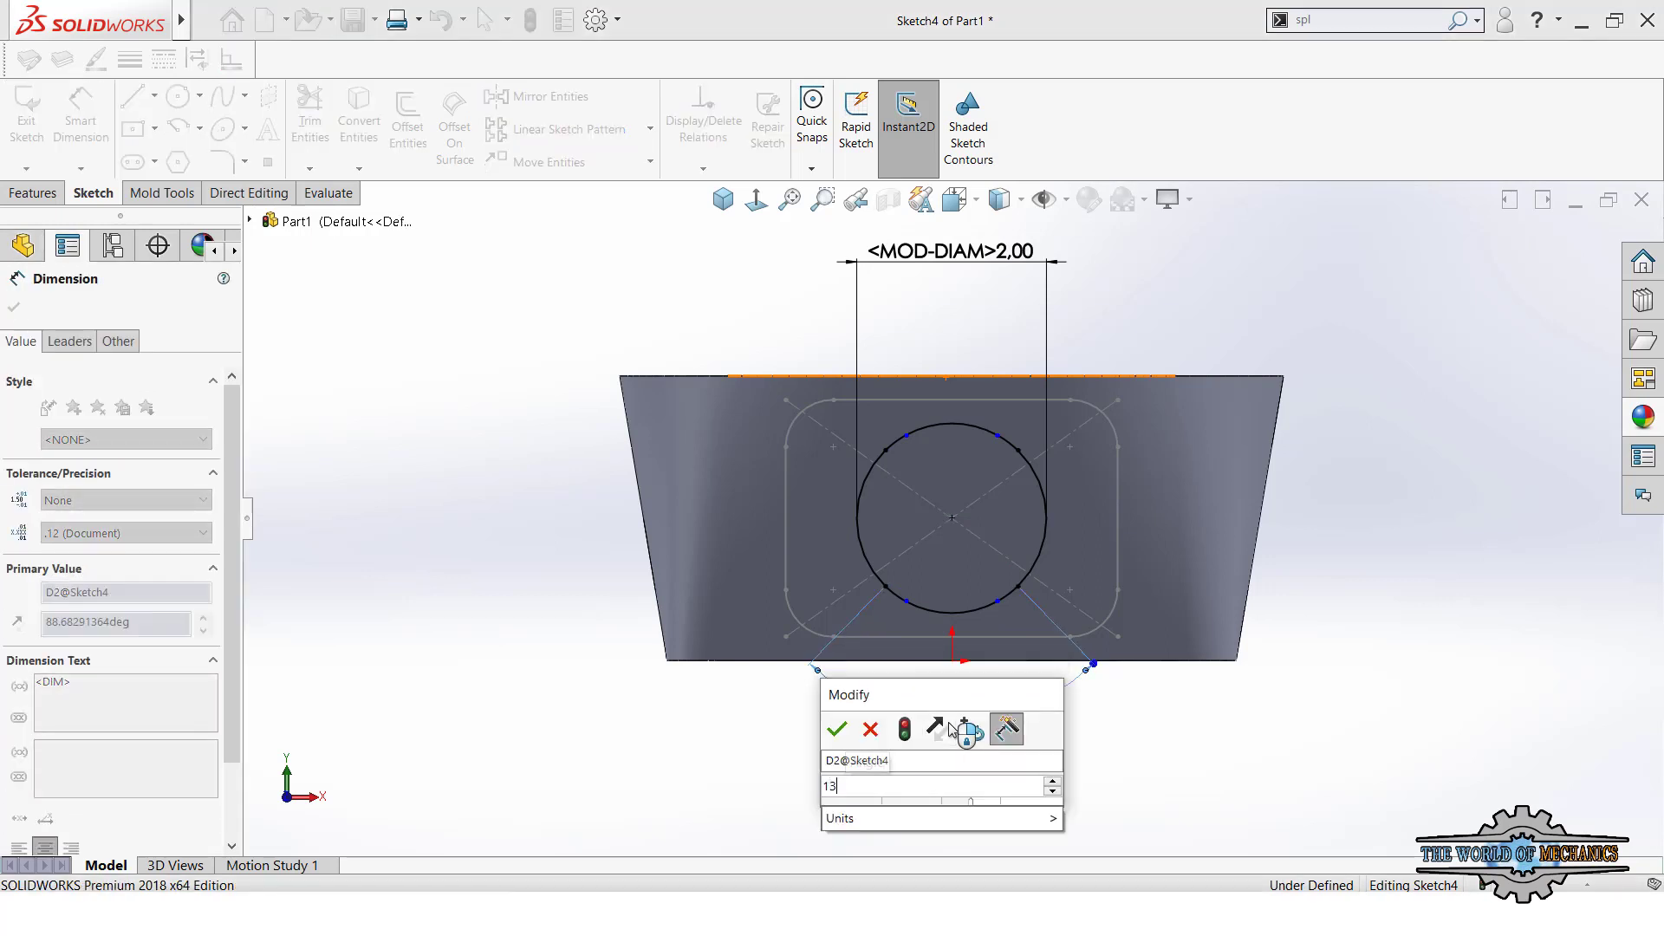
{"action": "key", "text": "Return"}
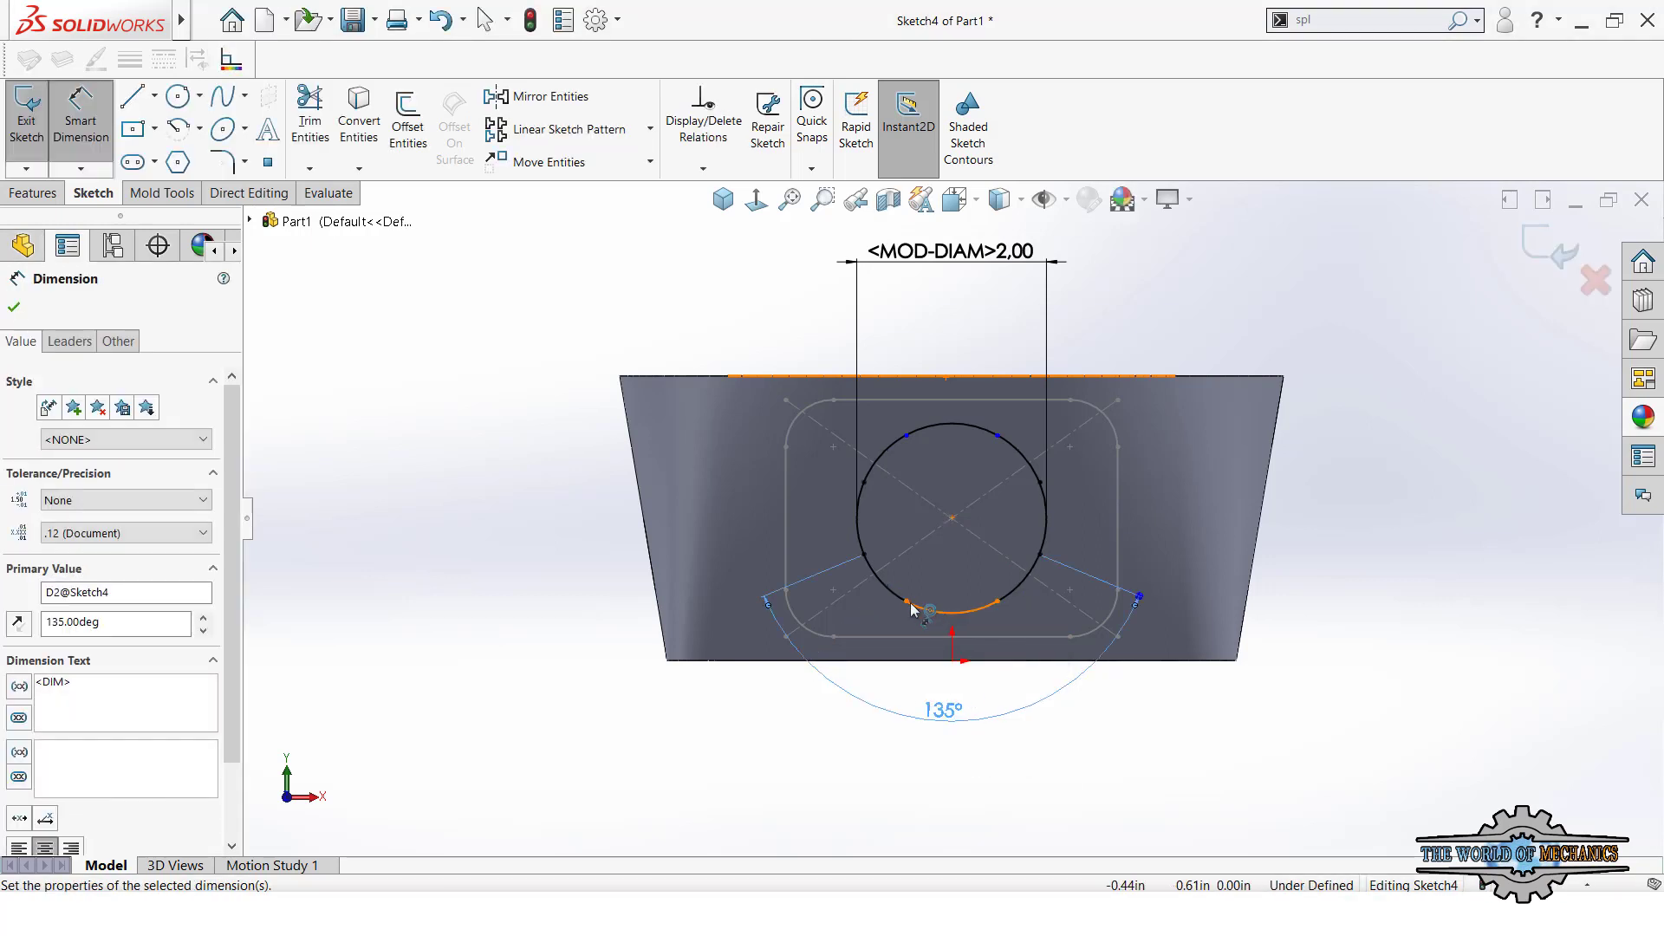
- Add a second angle between the lower split points about the centre and close the sketch
{"action": "left_click", "coordinate": [906, 603]}
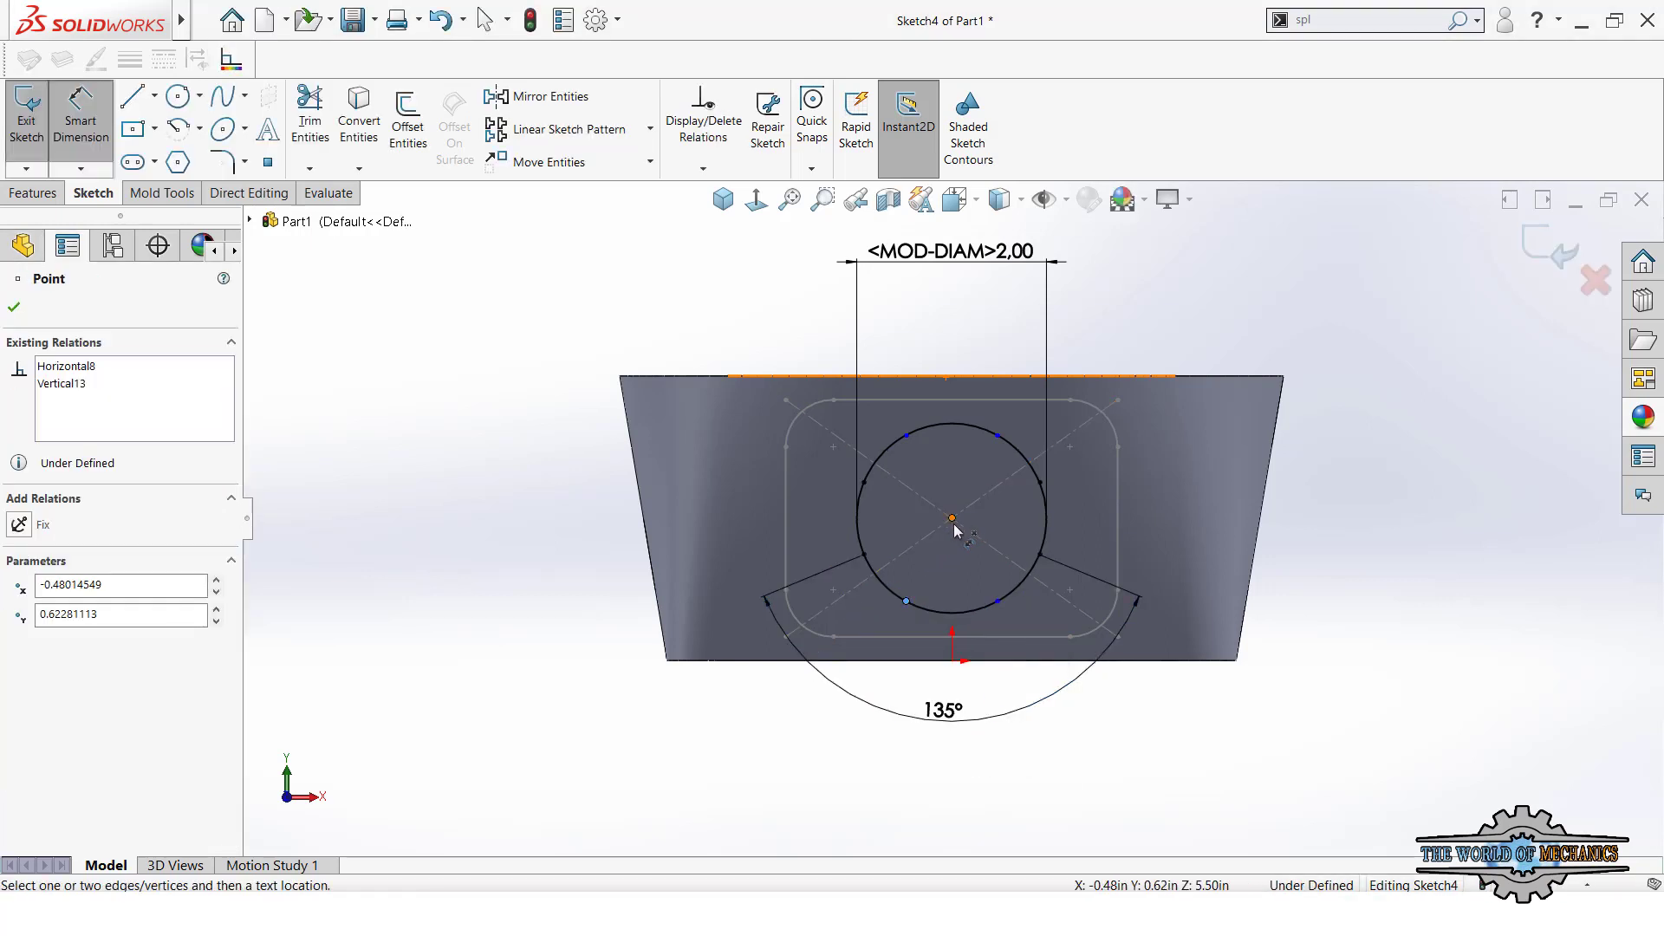
{"action": "left_click", "coordinate": [952, 519]}
{"action": "left_click", "coordinate": [998, 601]}
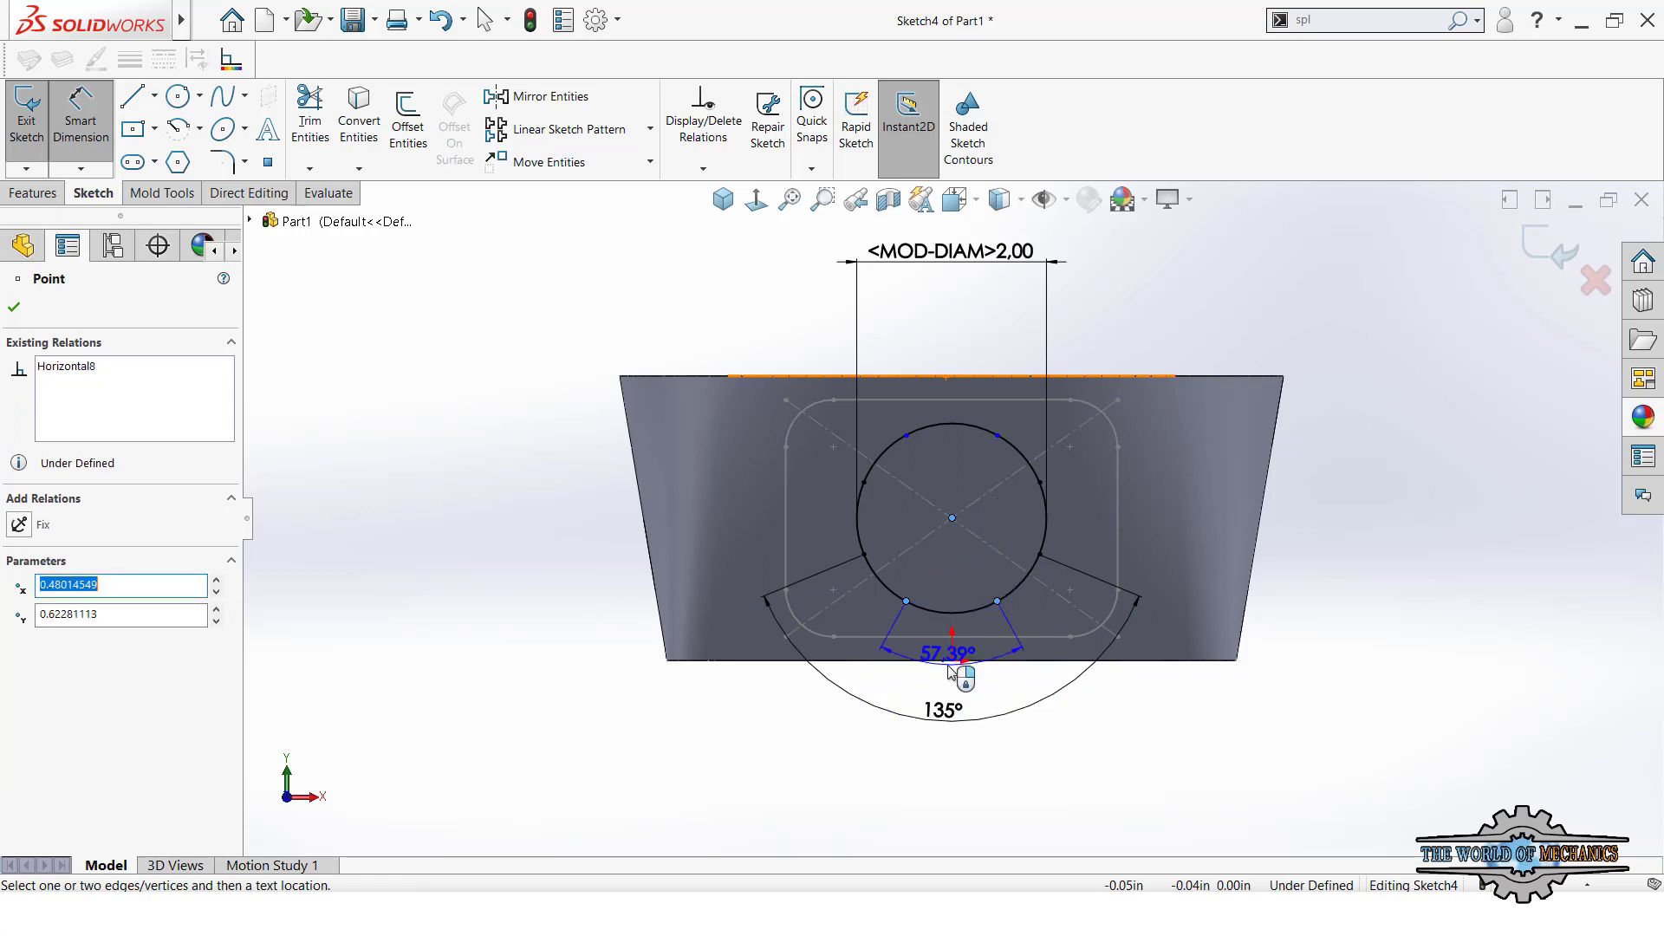
{"action": "left_click", "coordinate": [950, 685]}
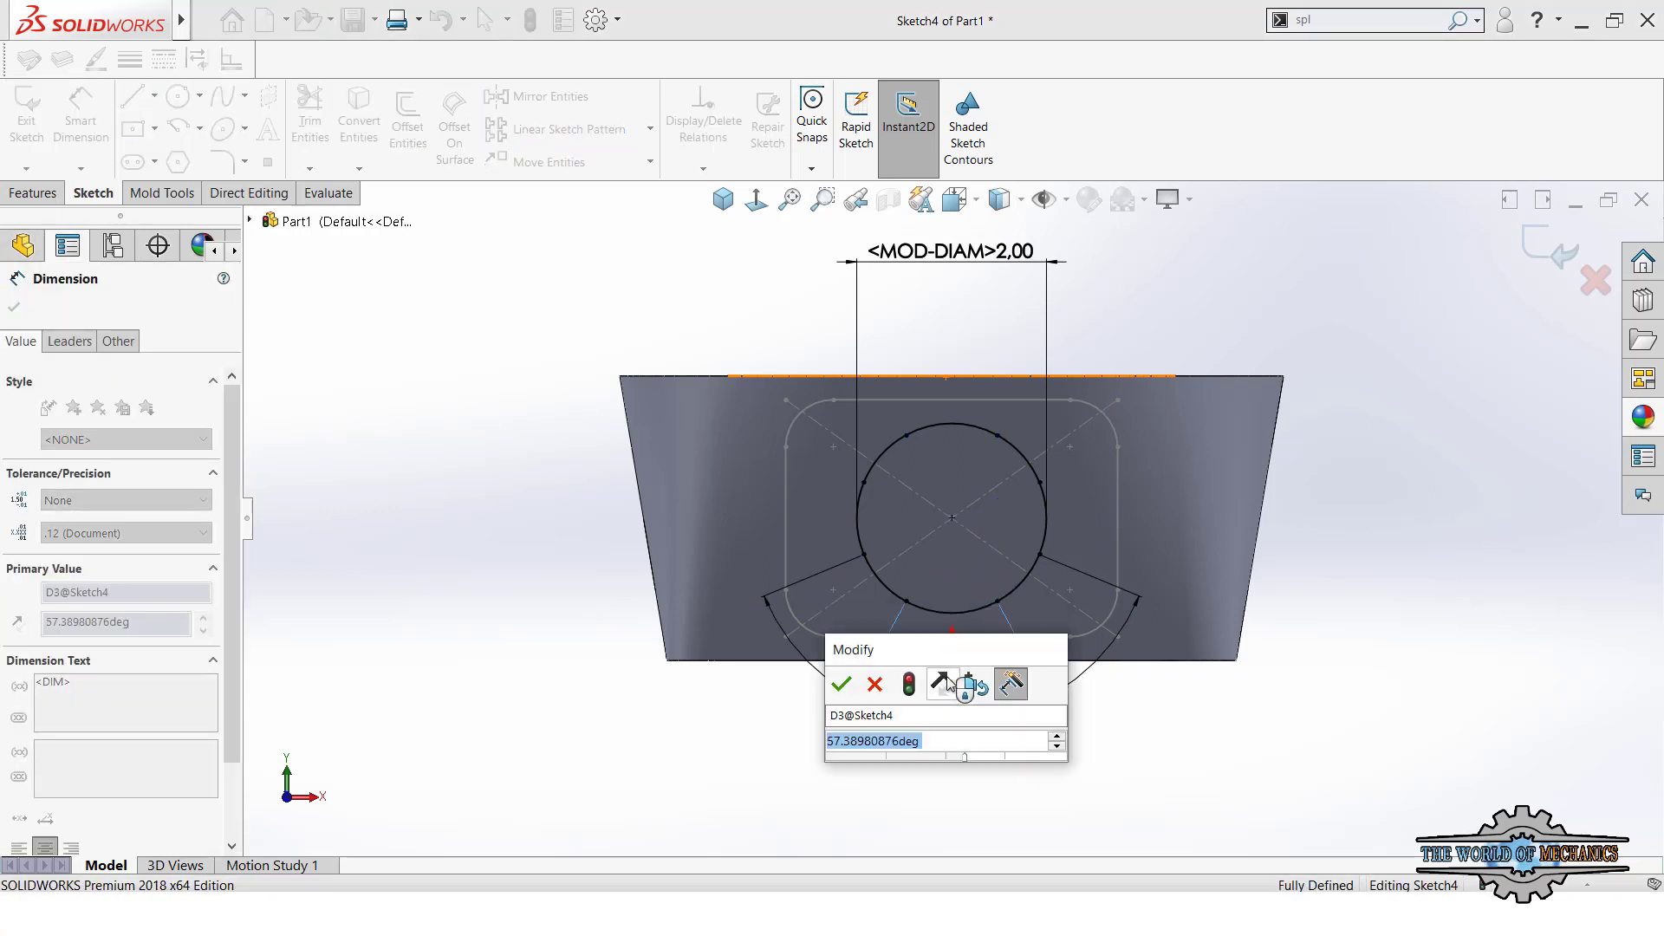
{"action": "type", "text": "90"}
{"action": "key", "text": "Return"}
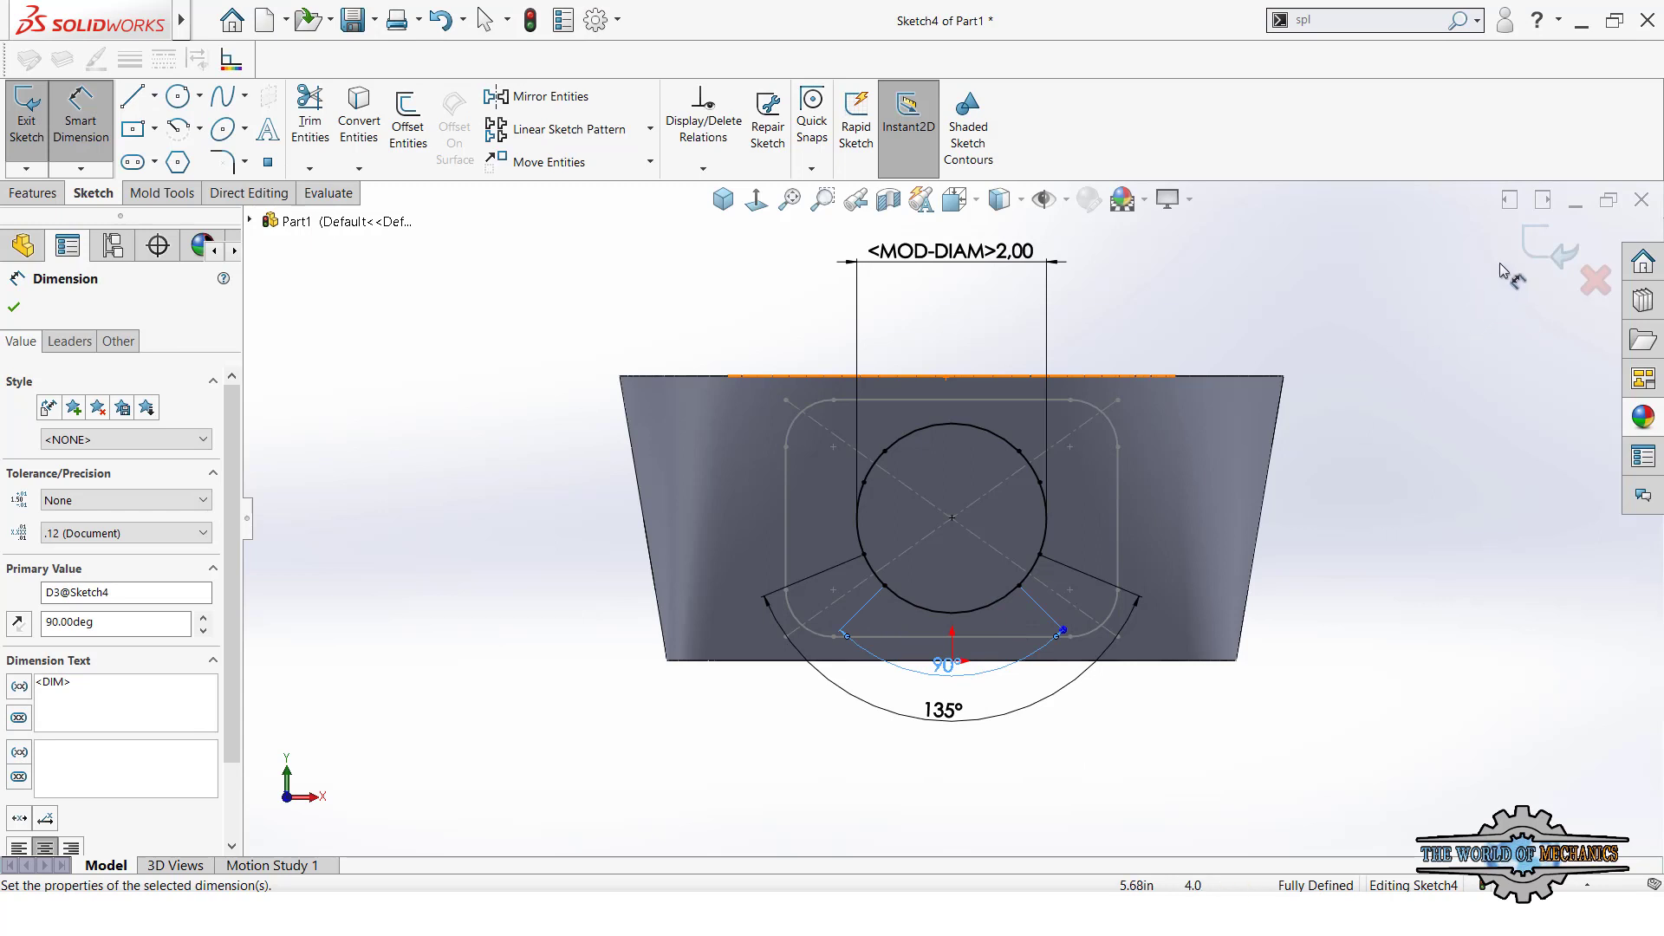
{"action": "left_click", "coordinate": [1534, 247]}
- Loft the rounded rectangle to the 2.00 in circle with all connectors shown, creating Loft2
{"action": "key", "text": "ctrl+7"}
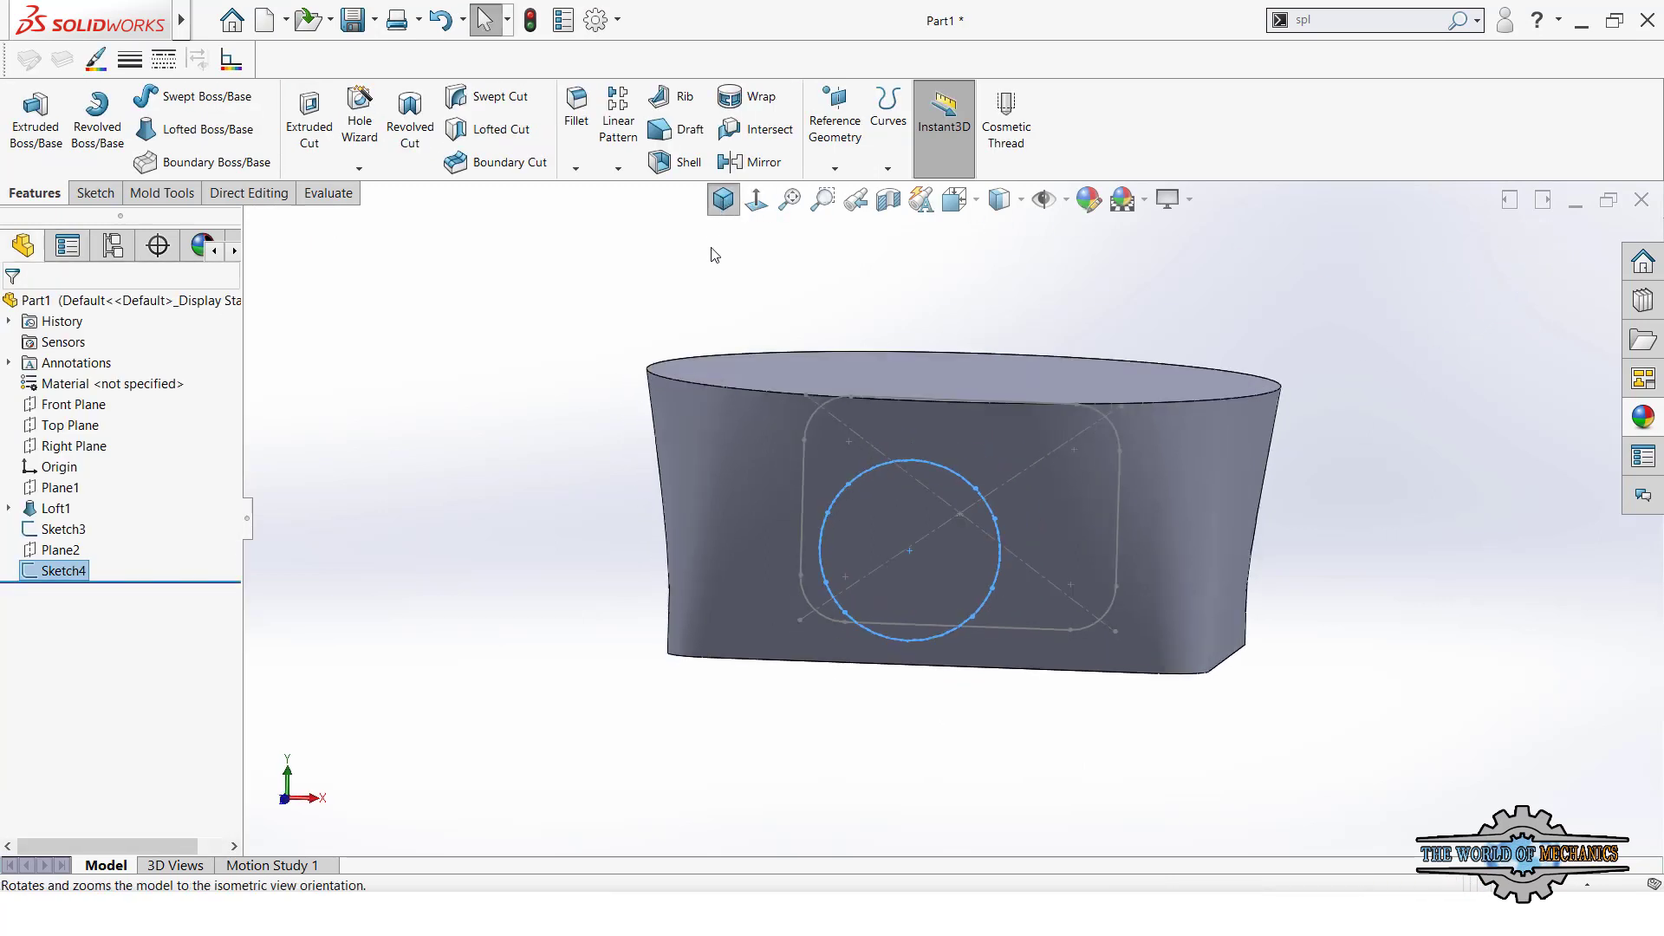
{"action": "left_click", "coordinate": [614, 343]}
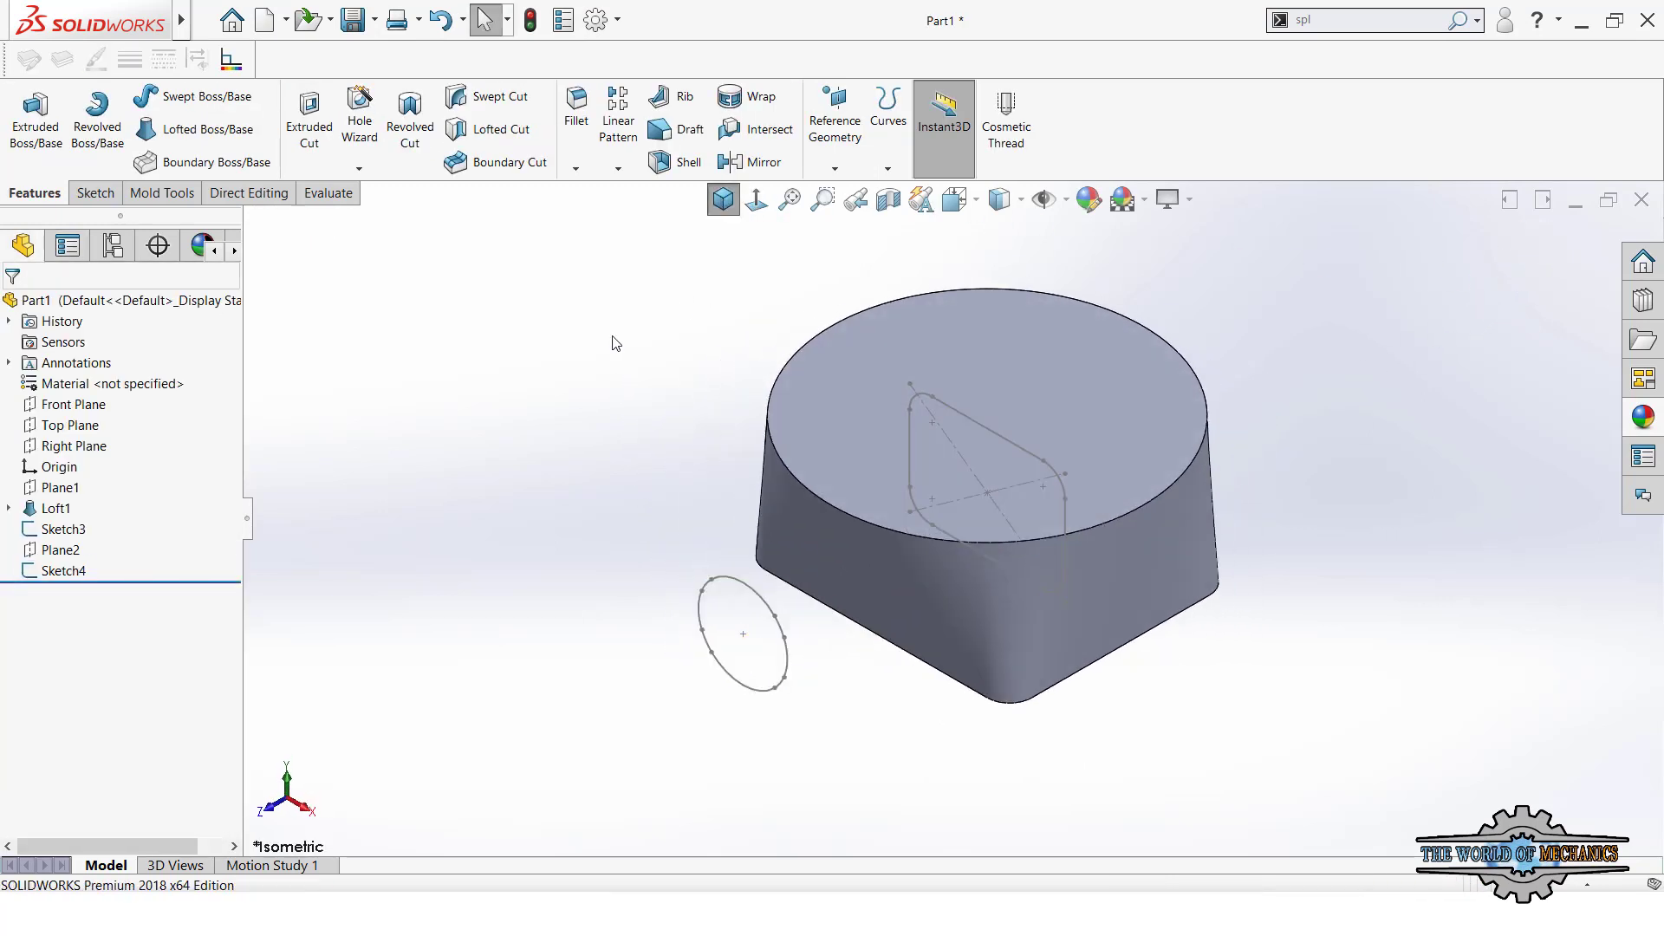
{"action": "left_click", "coordinate": [184, 138]}
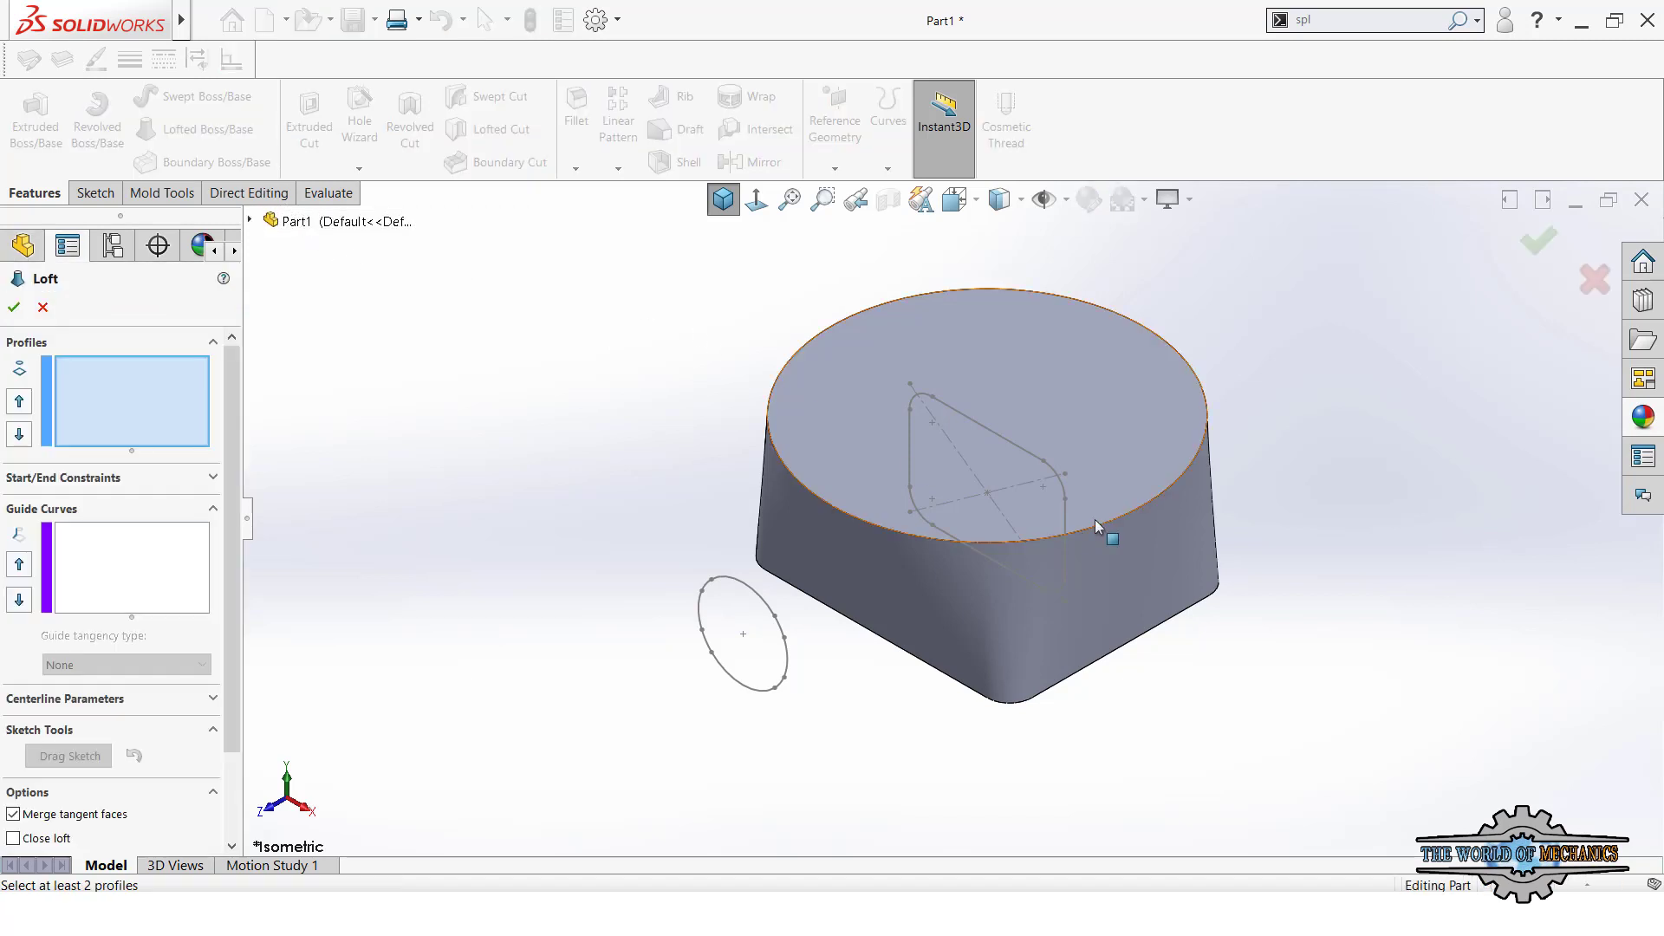
{"action": "left_click", "coordinate": [1065, 501]}
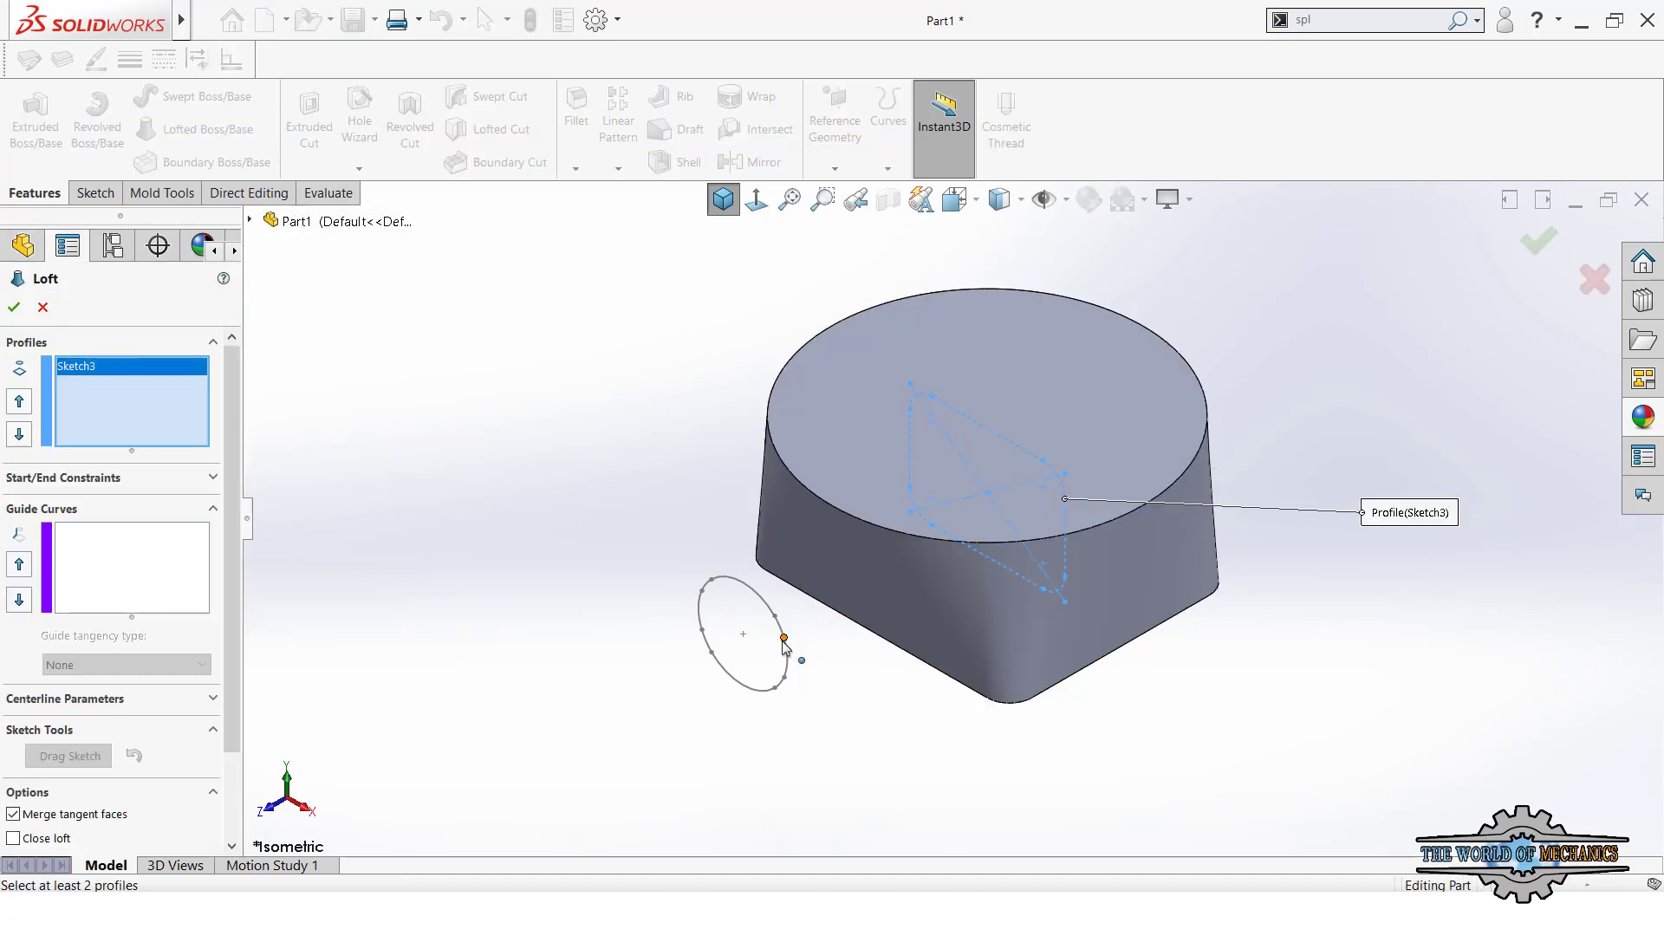
{"action": "left_click", "coordinate": [783, 639]}
{"action": "right_click", "coordinate": [494, 513]}
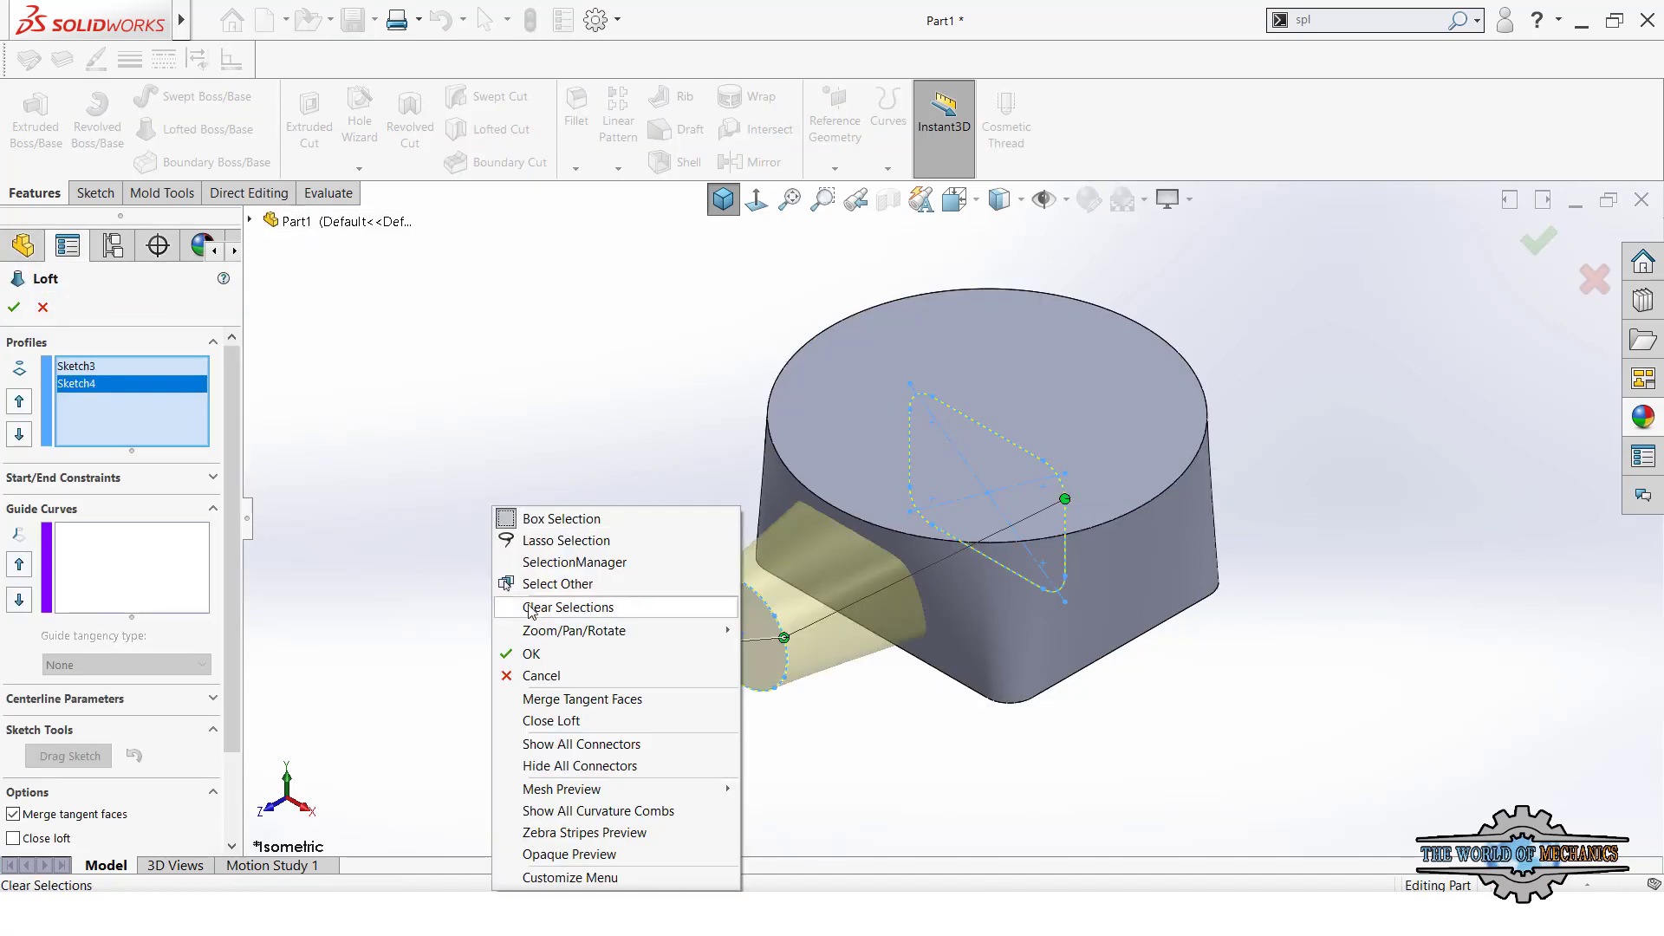
{"action": "left_click", "coordinate": [588, 745]}
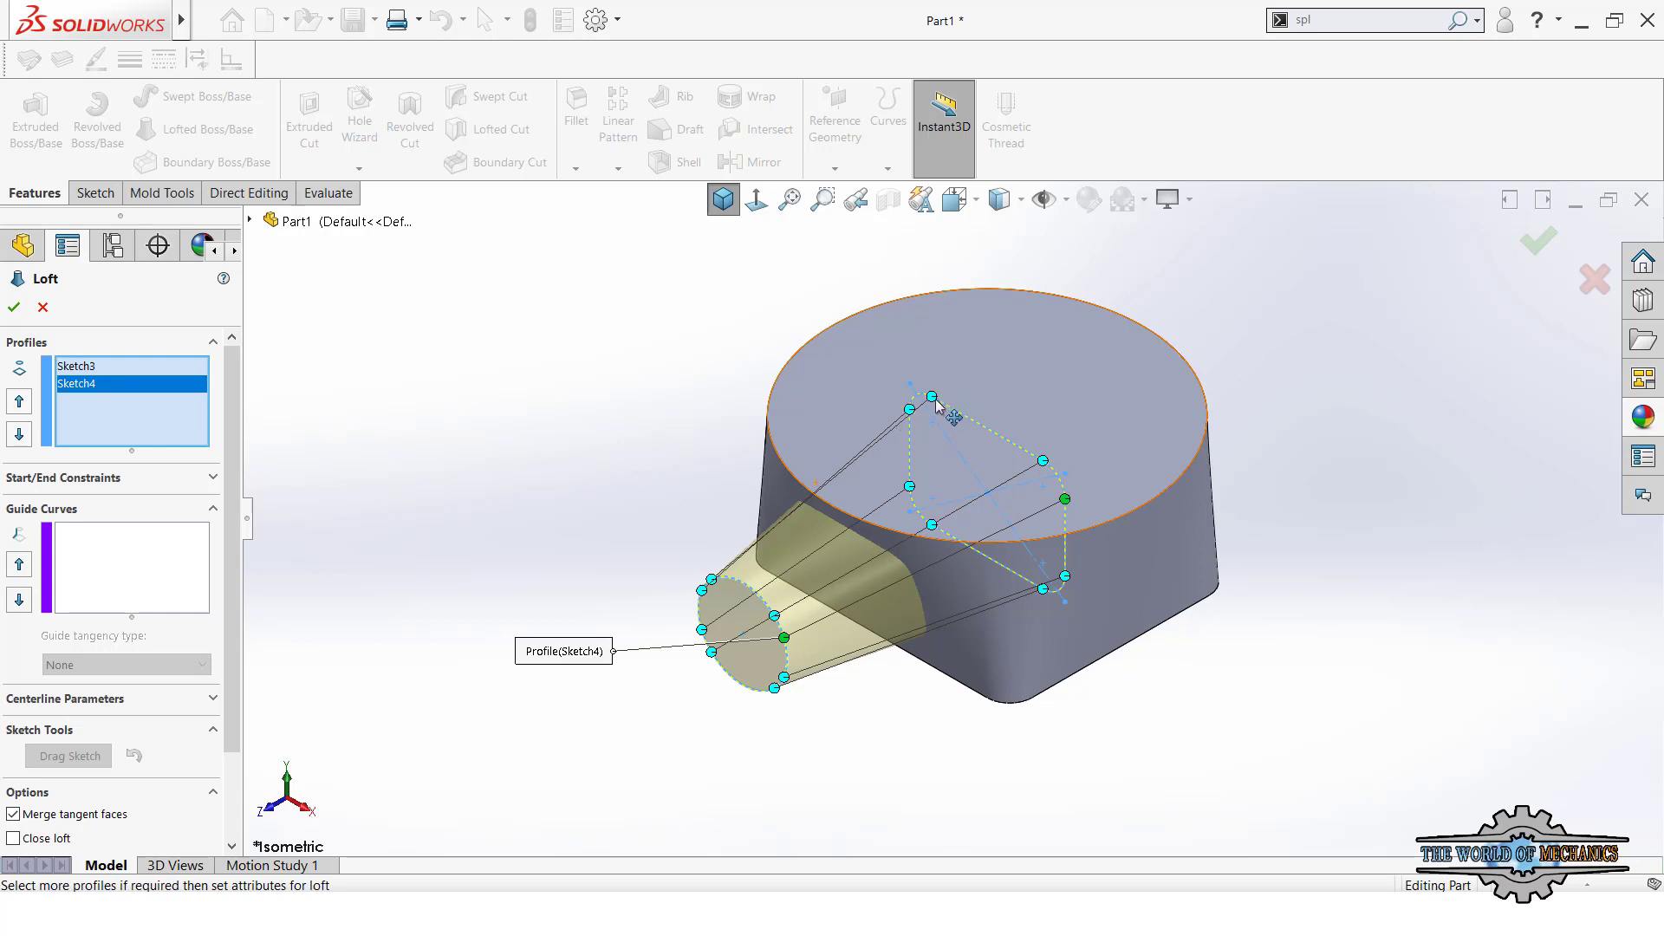
{"action": "left_click", "coordinate": [1536, 242]}
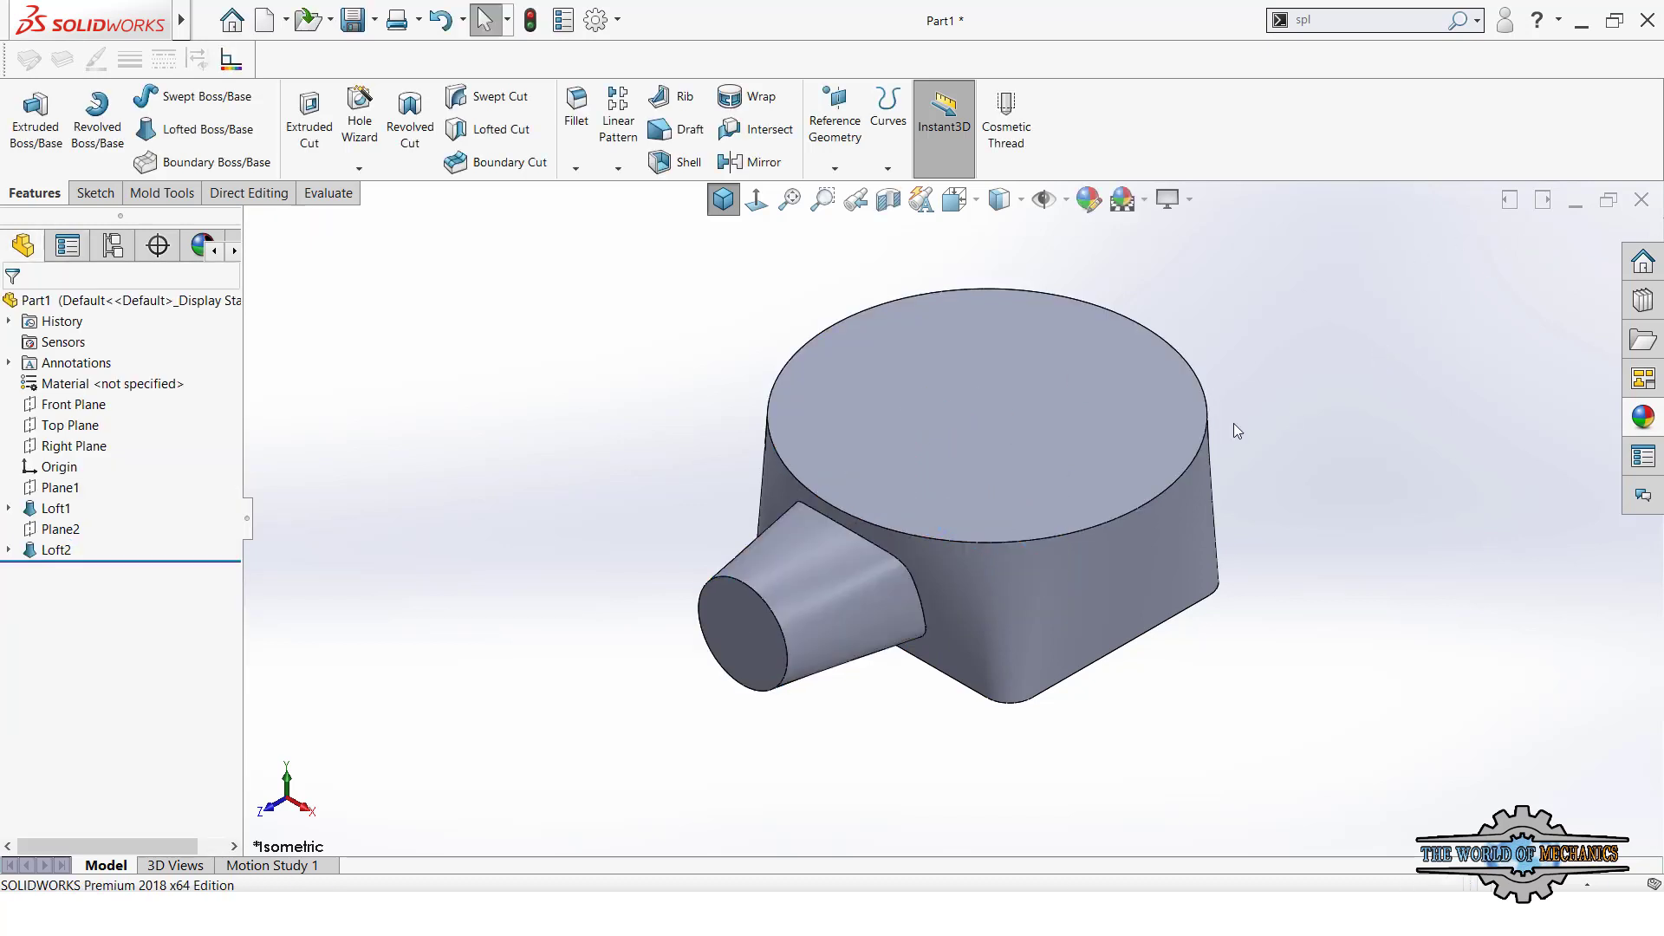
- Create Plane3 offset 4.00 in from the Right Plane and view it normal-to
{"action": "left_click", "coordinate": [102, 448]}
{"action": "left_click", "coordinate": [835, 130]}
{"action": "left_click", "coordinate": [823, 192]}
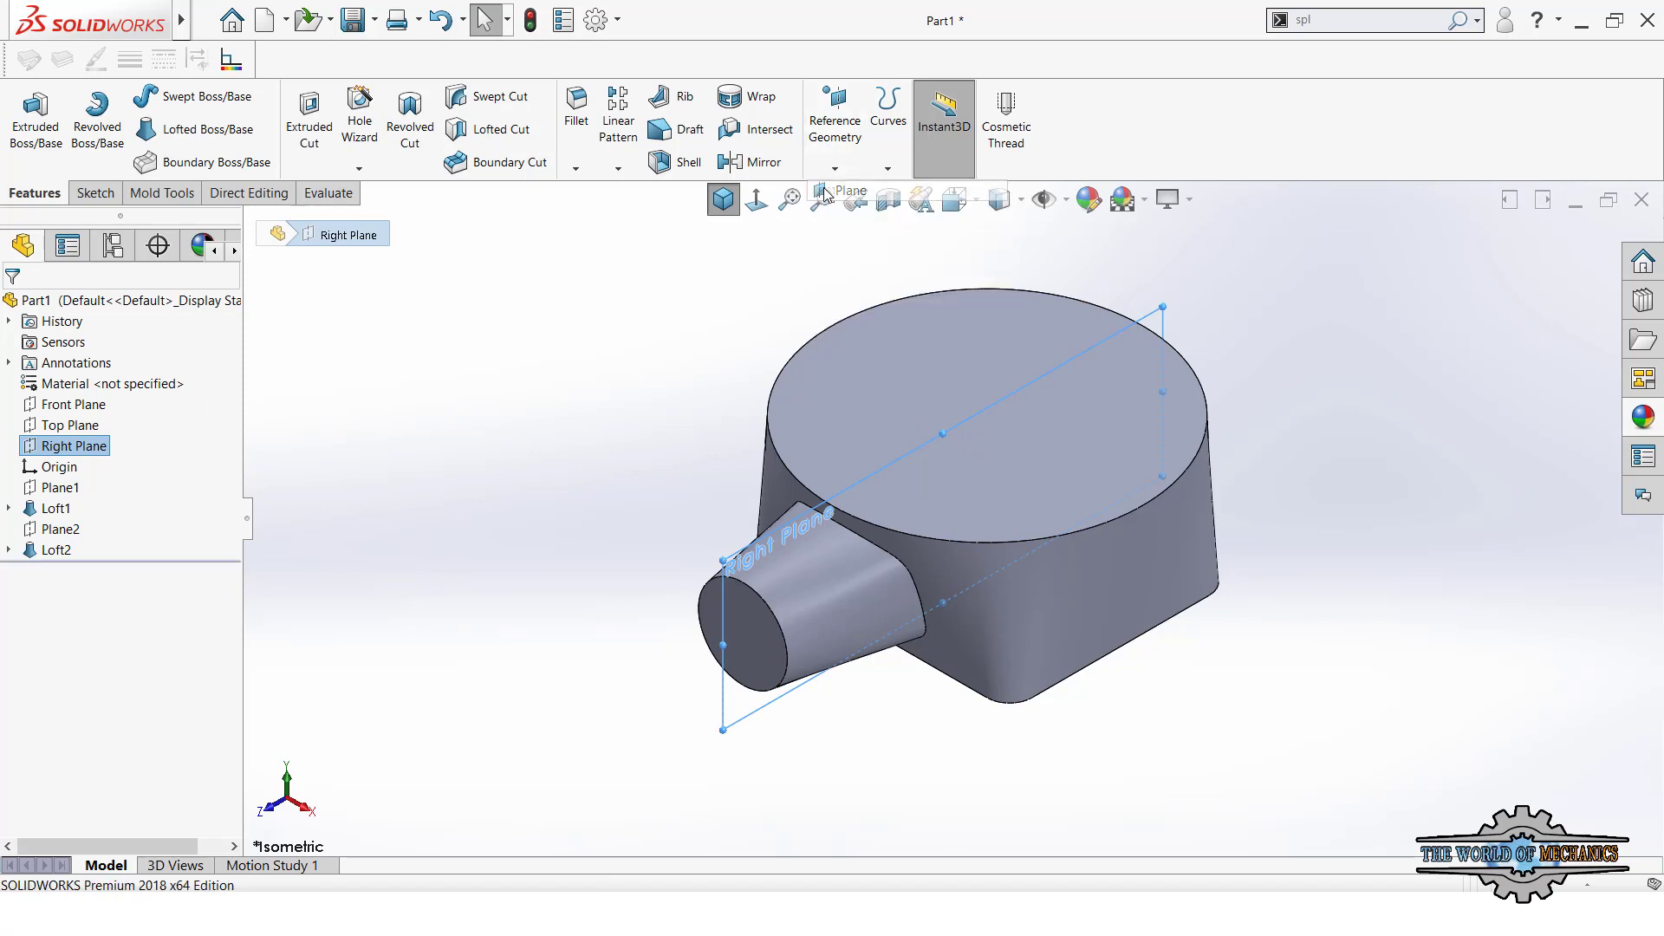
{"action": "type", "text": "40"}
{"action": "key", "text": "Return"}
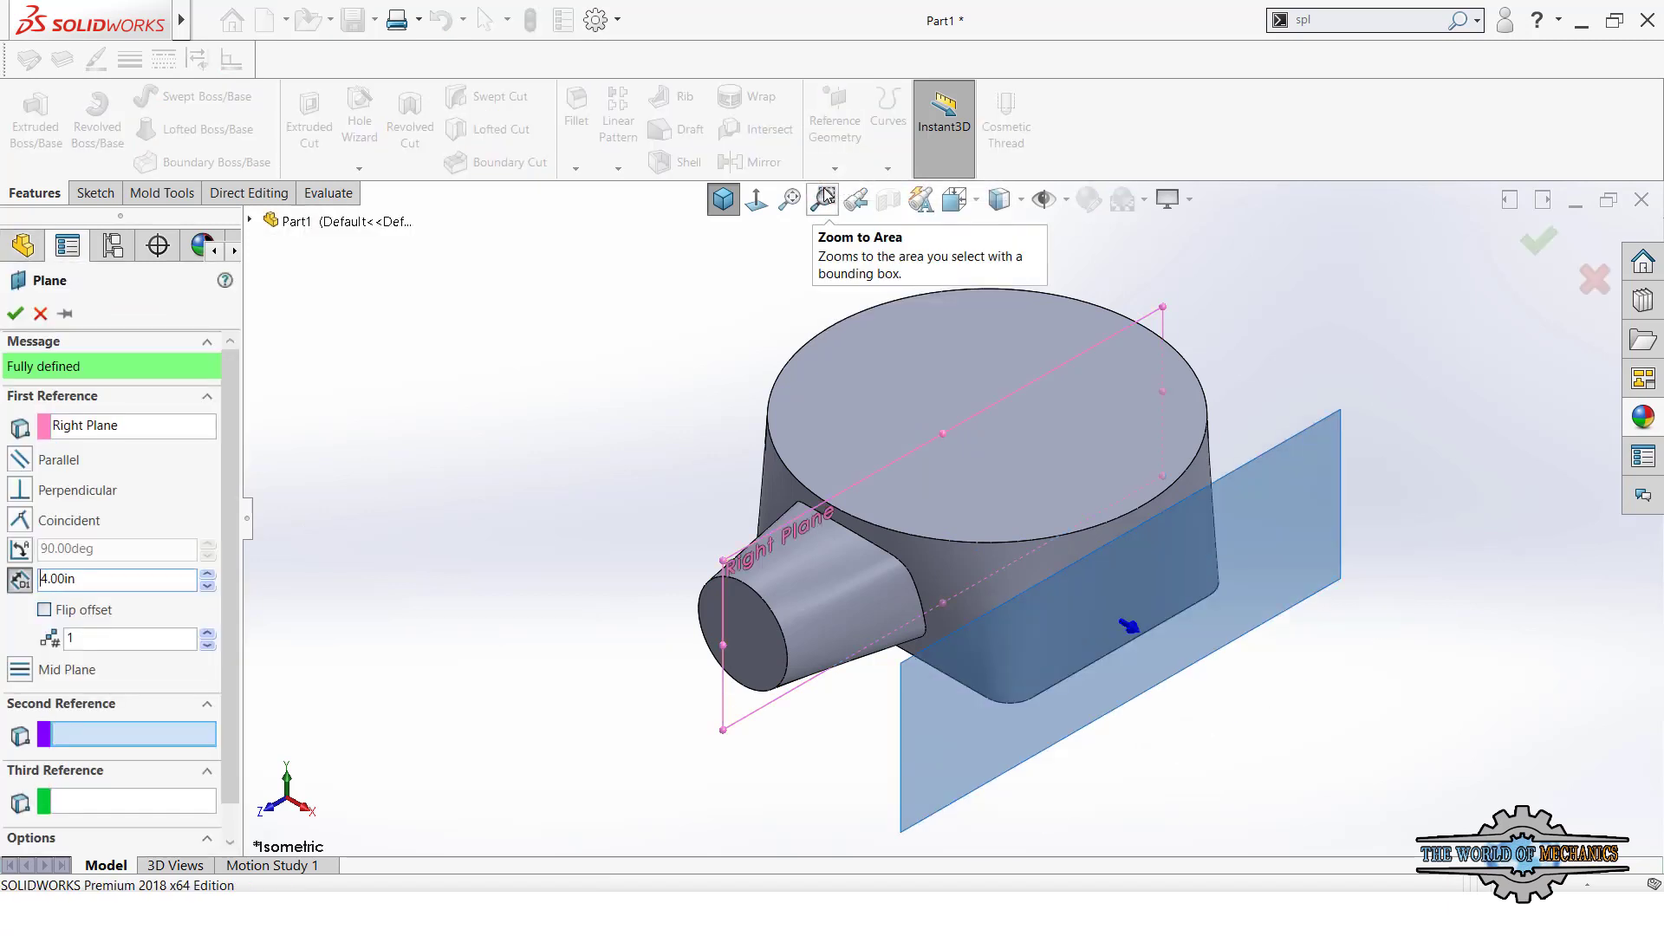
{"action": "key", "text": "Return"}
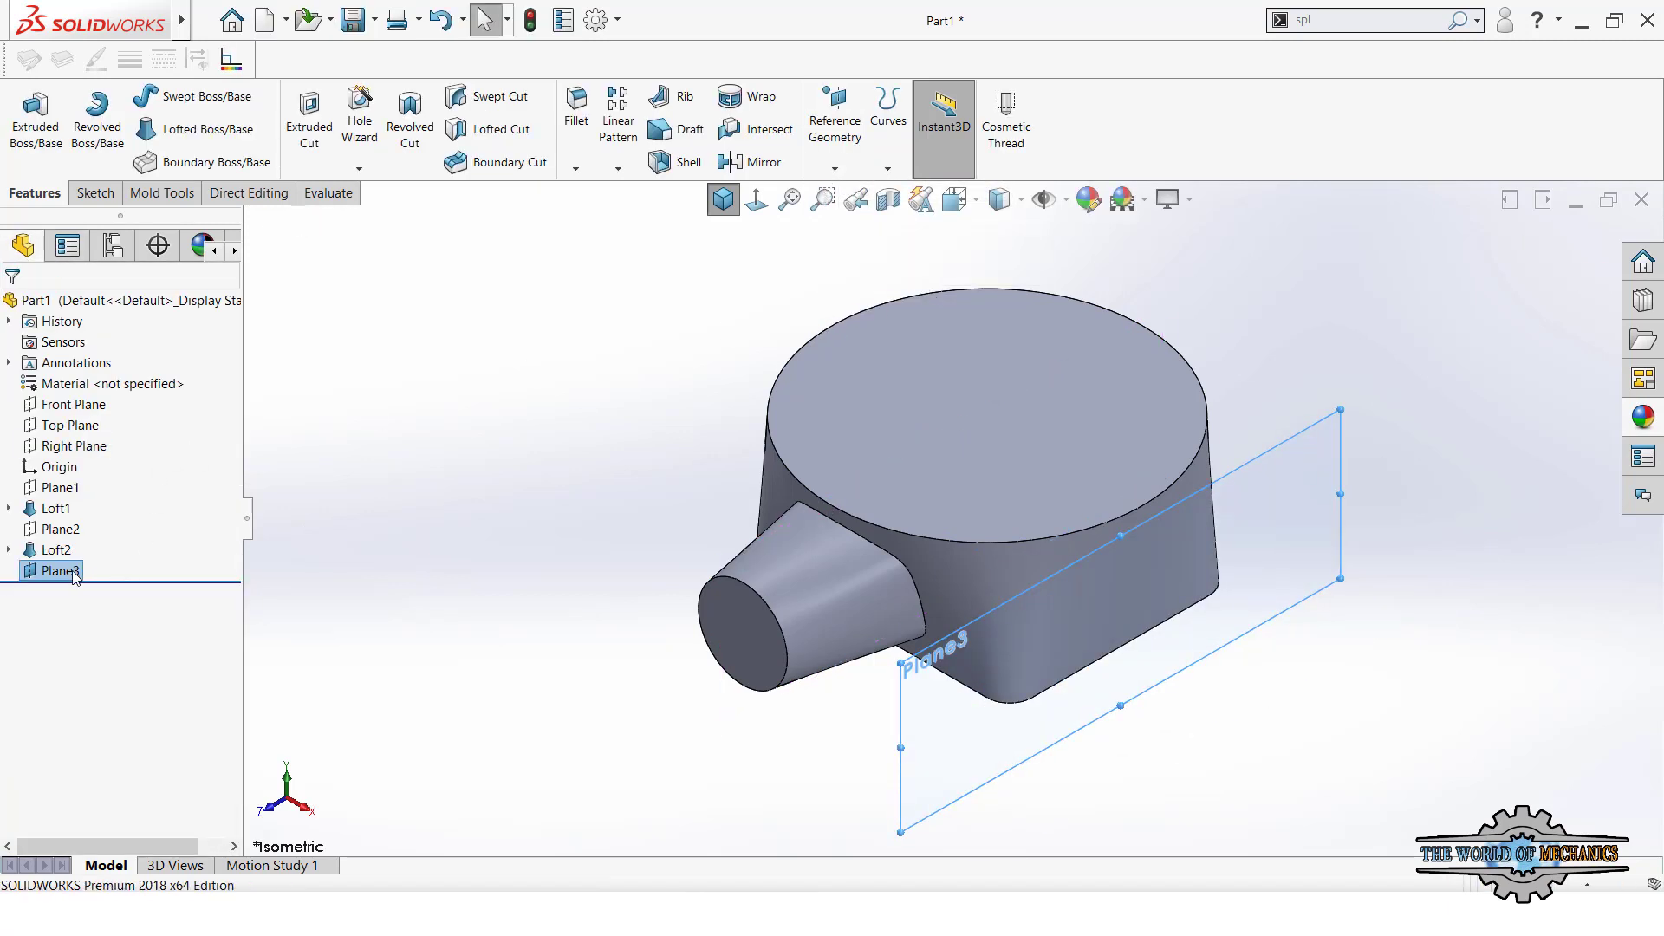
{"action": "left_click", "coordinate": [757, 199]}
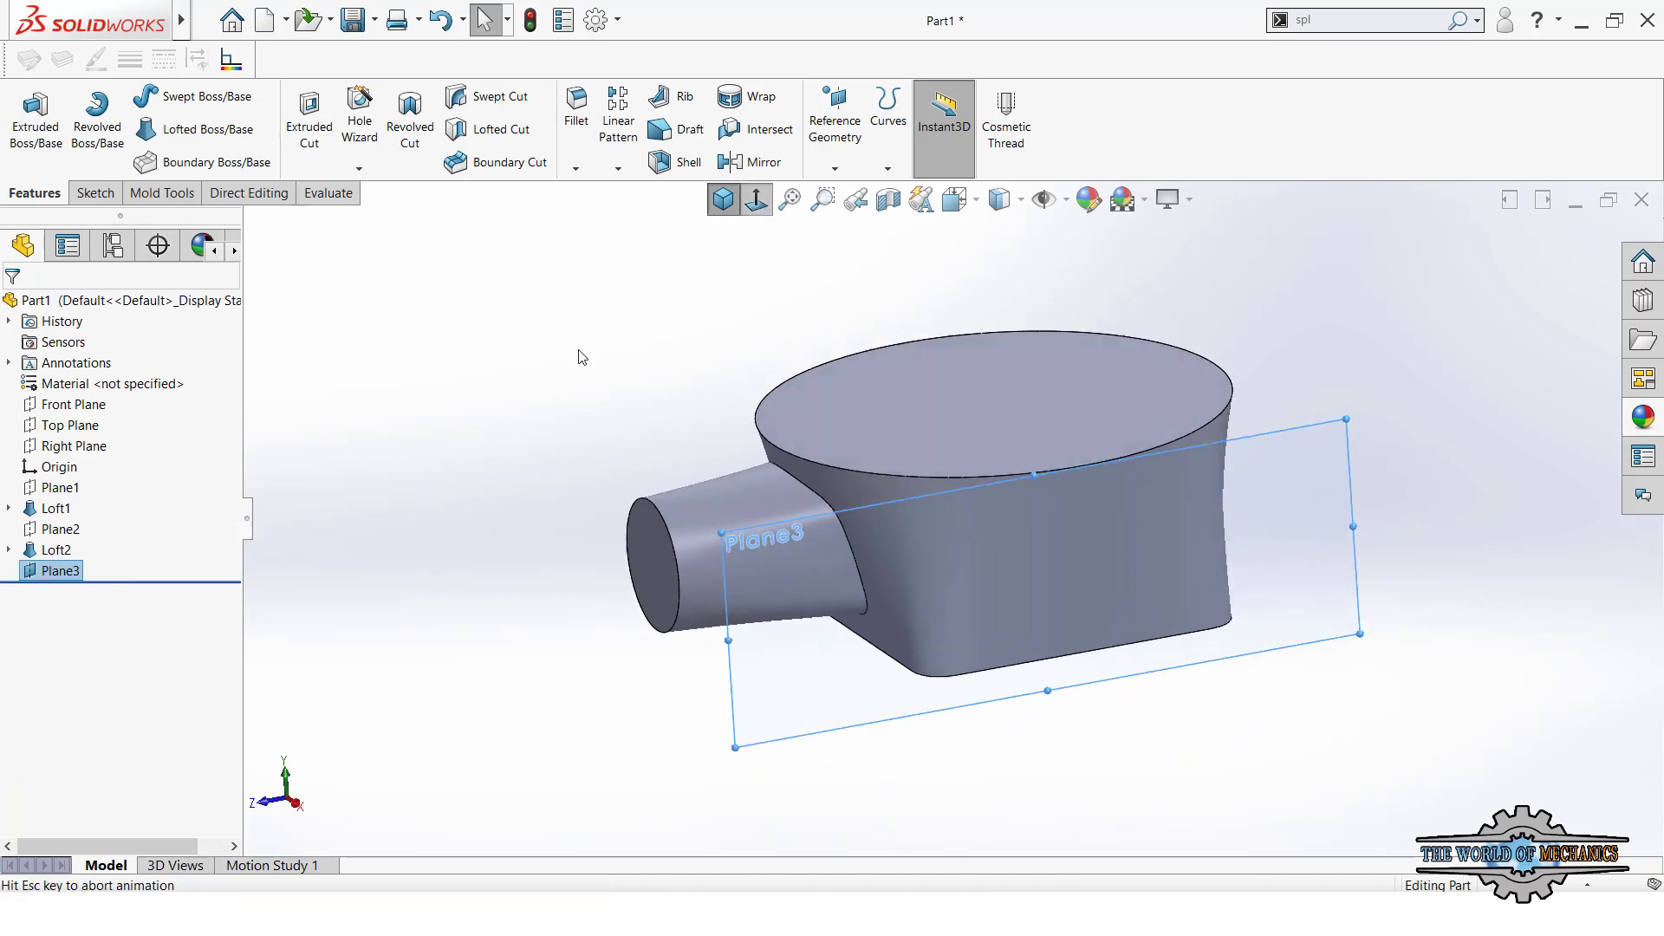
{"action": "right_click_drag", "start_coordinate": [1358, 597], "coordinate": [1306, 657]}
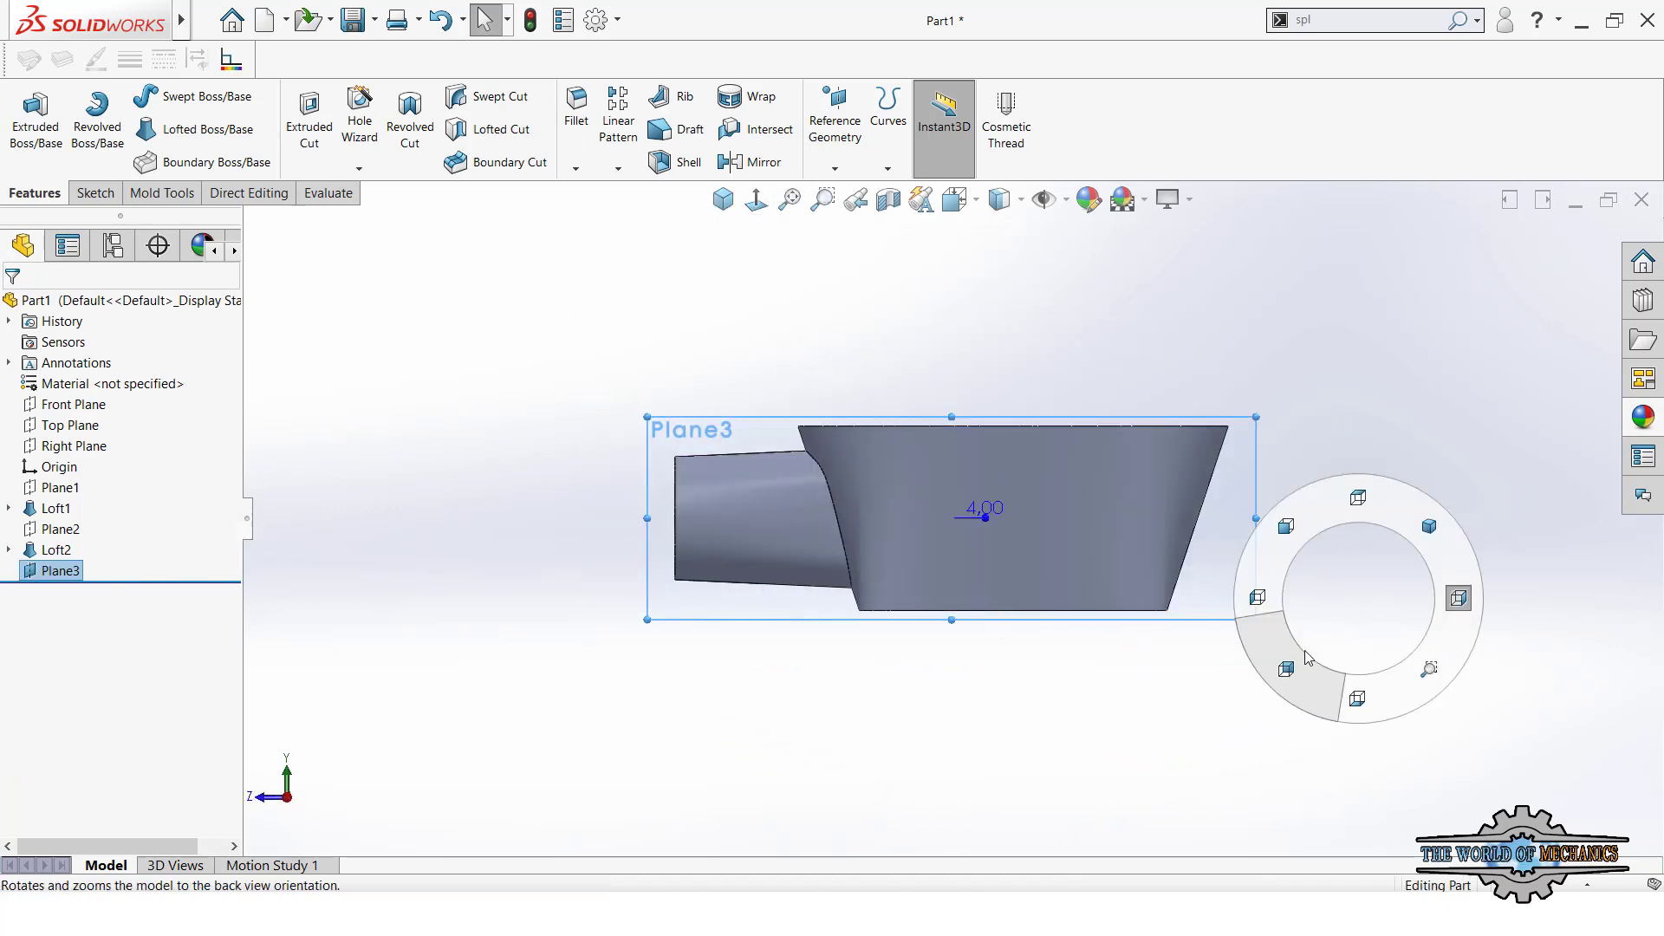
{"action": "left_click", "coordinate": [749, 213]}
{"action": "left_click", "coordinate": [652, 403]}
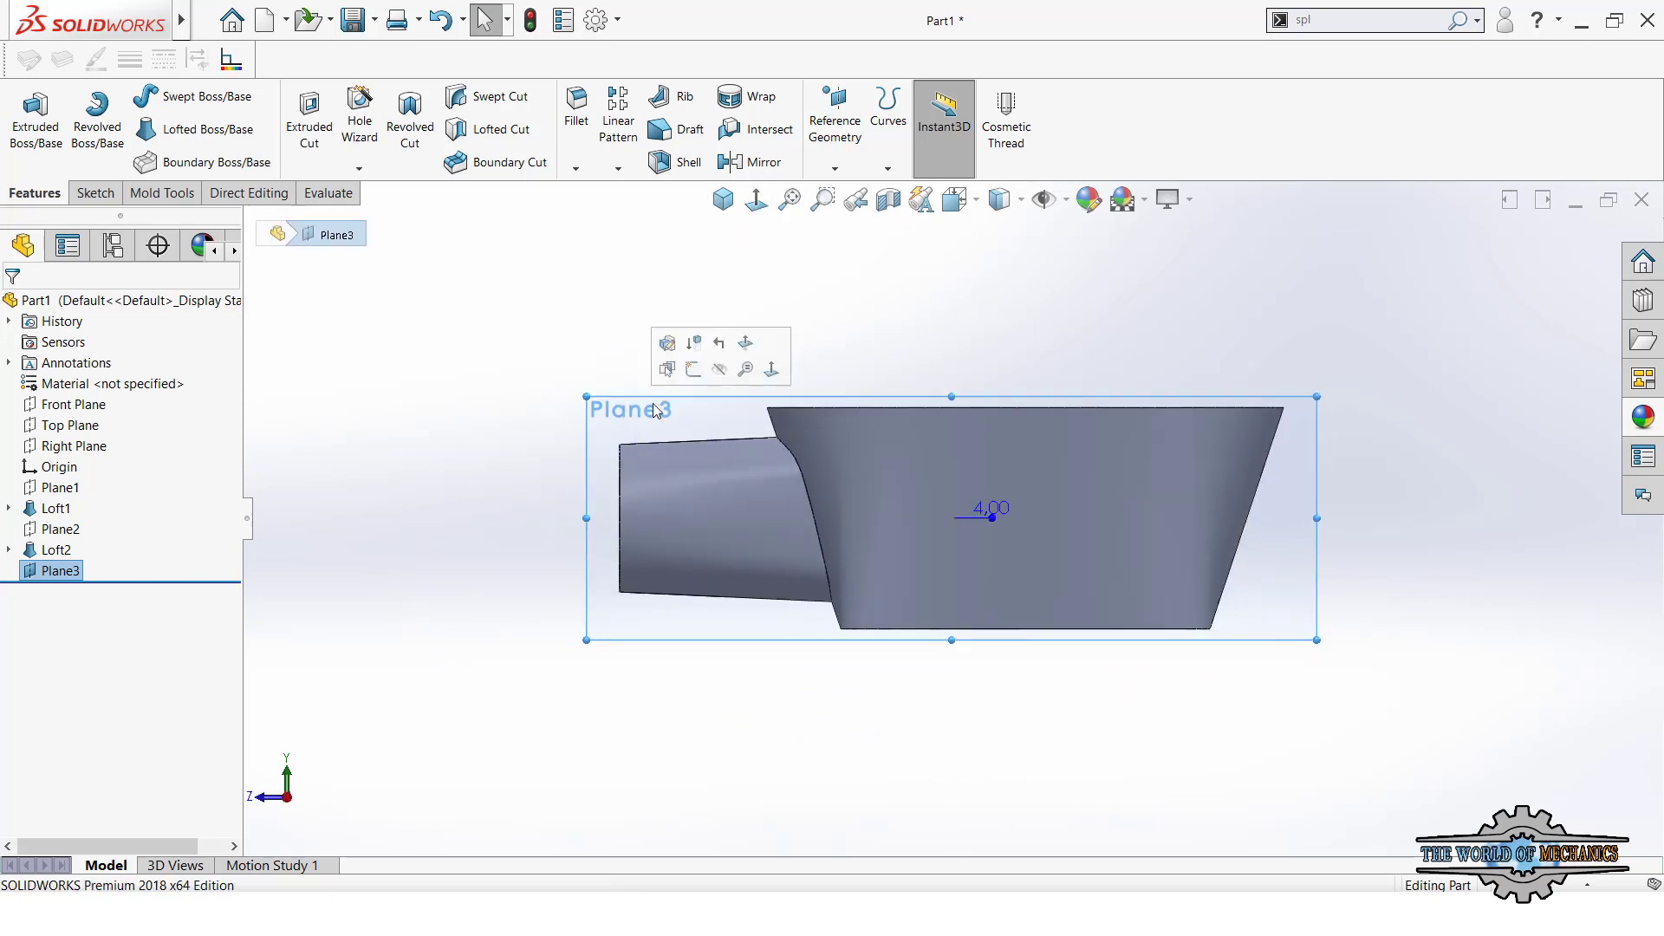
- On Plane3, draw a circle right of the part with a 2.00 in diameter
{"action": "left_click", "coordinate": [693, 369]}
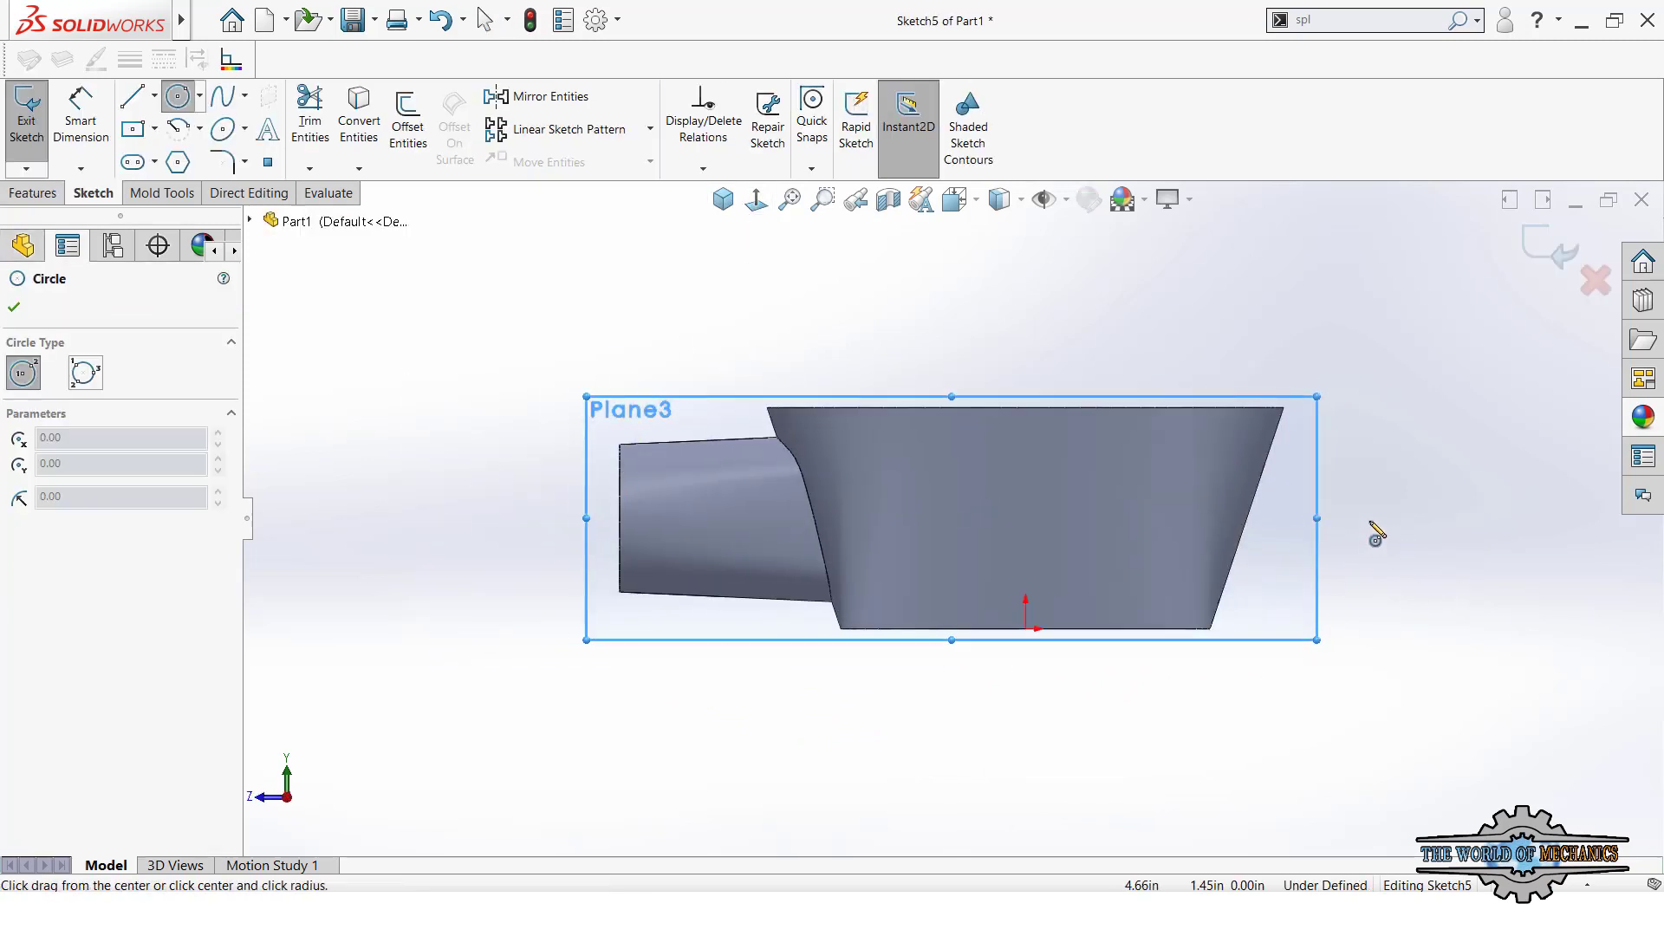
{"action": "left_click_drag", "start_coordinate": [1370, 522], "coordinate": [1456, 551]}
{"action": "key", "text": "Escape"}
{"action": "right_click_drag", "start_coordinate": [1422, 490], "coordinate": [1449, 461]}
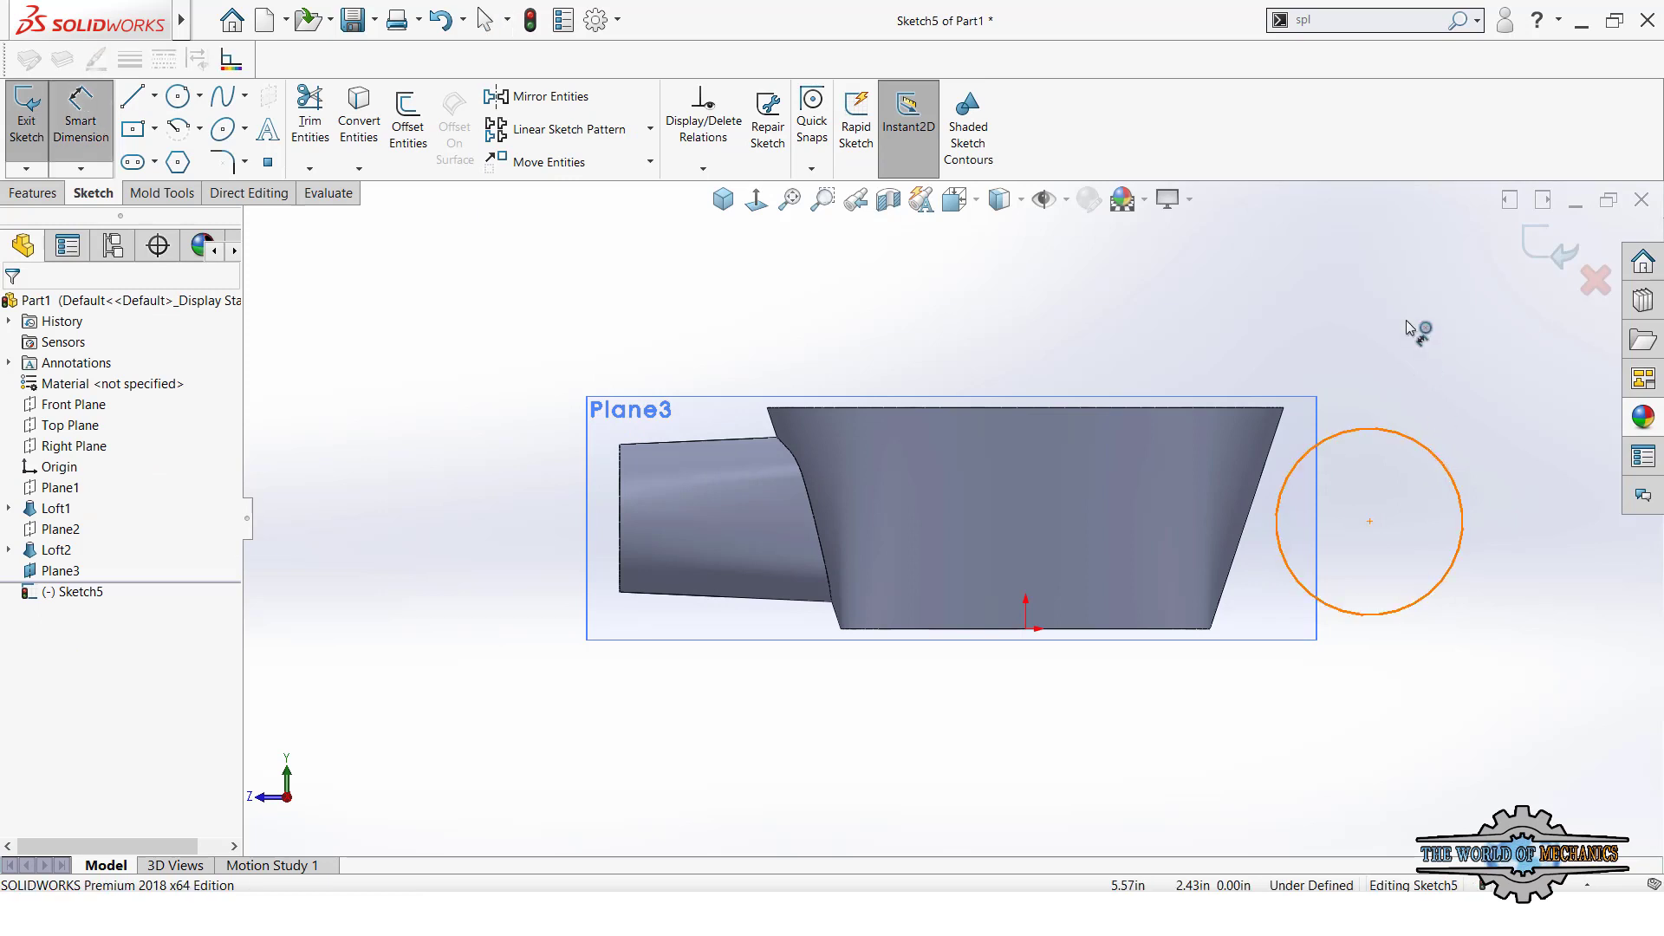
{"action": "left_click", "coordinate": [1395, 431]}
{"action": "left_click", "coordinate": [1410, 314]}
{"action": "type", "text": "2"}
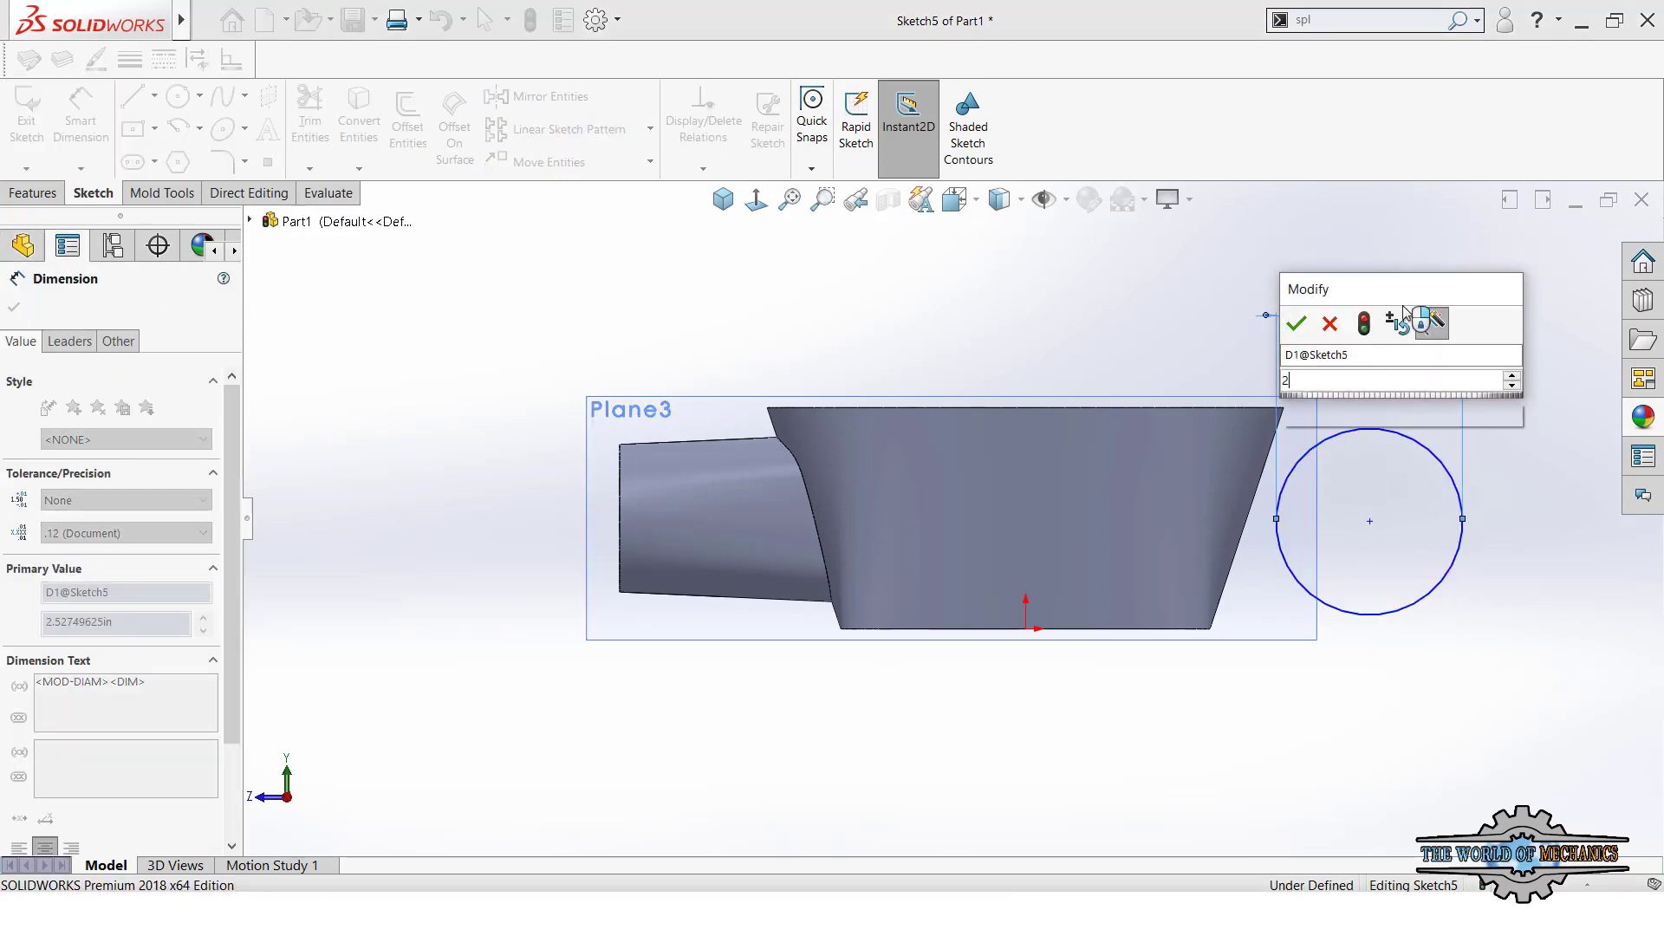
{"action": "key", "text": "Return"}
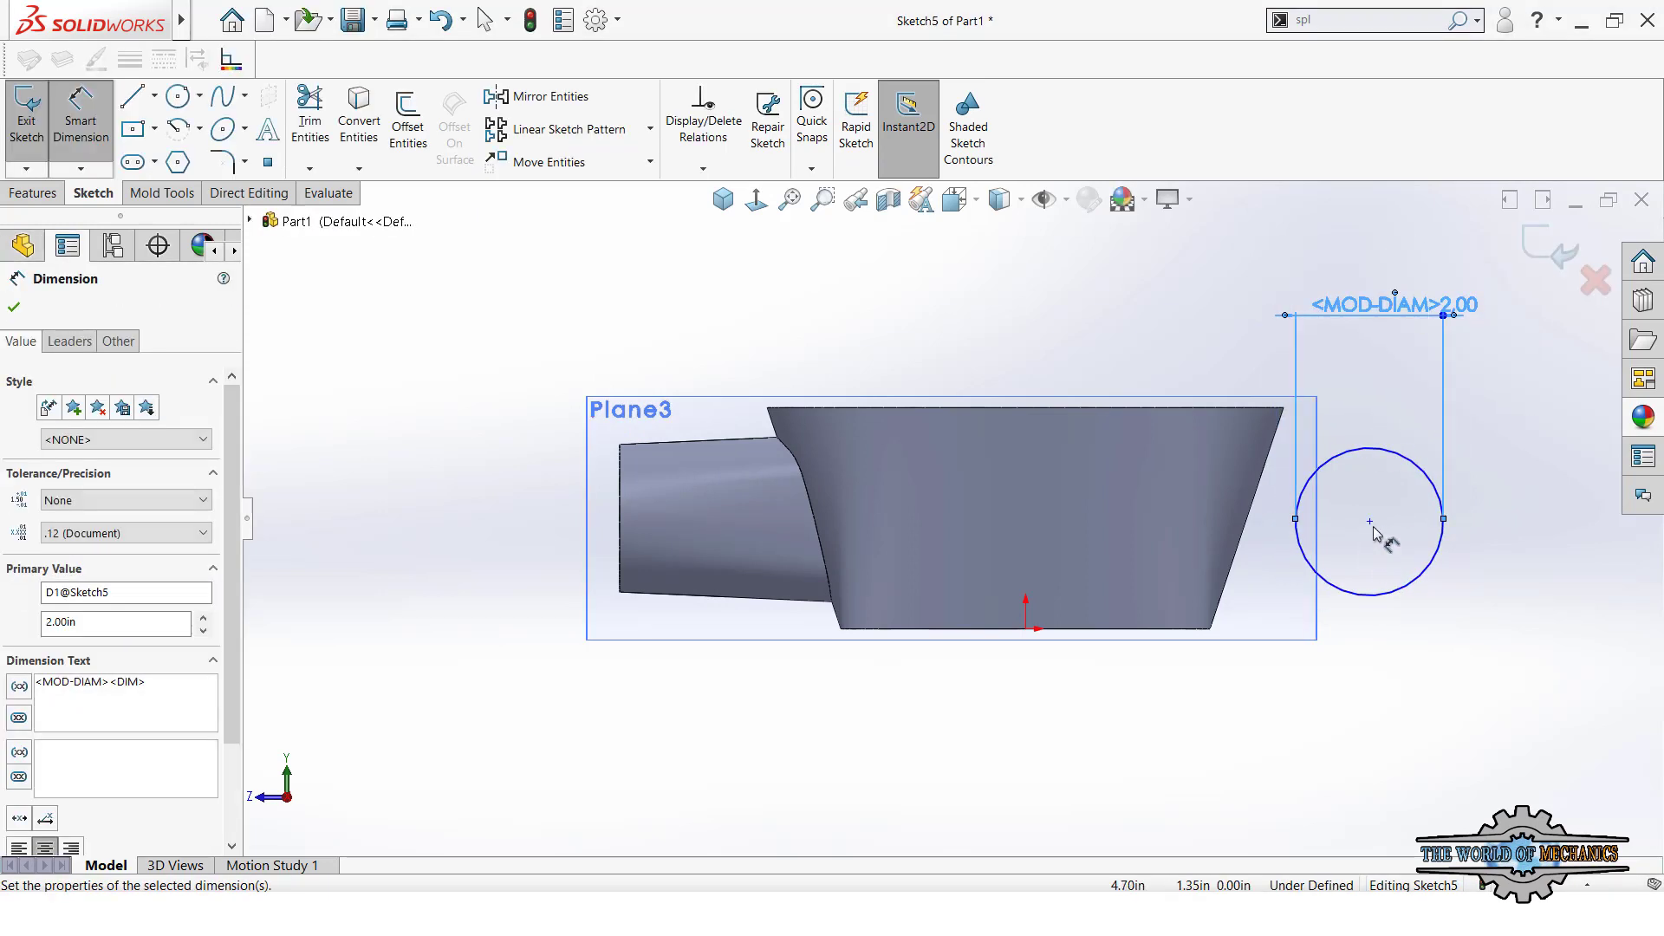
- Position the circle centre 1.50 in above the bottom edge and 6.00 in from the origin
{"action": "left_click", "coordinate": [1389, 601]}
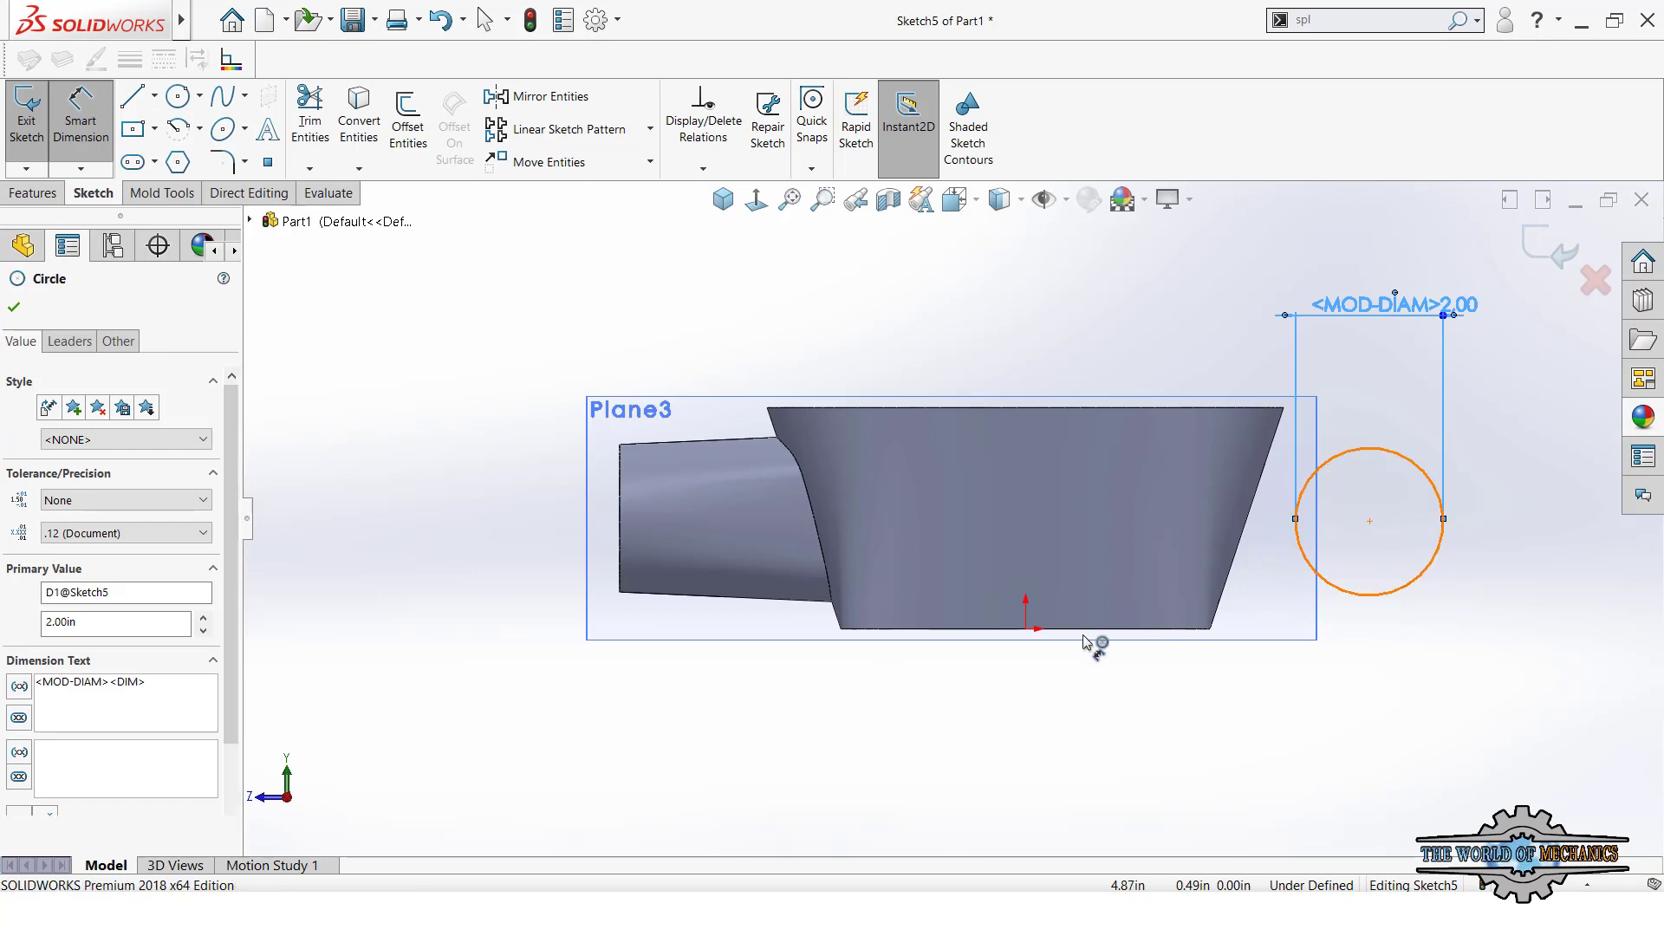
{"action": "left_click", "coordinate": [1028, 629]}
{"action": "left_click", "coordinate": [1546, 589]}
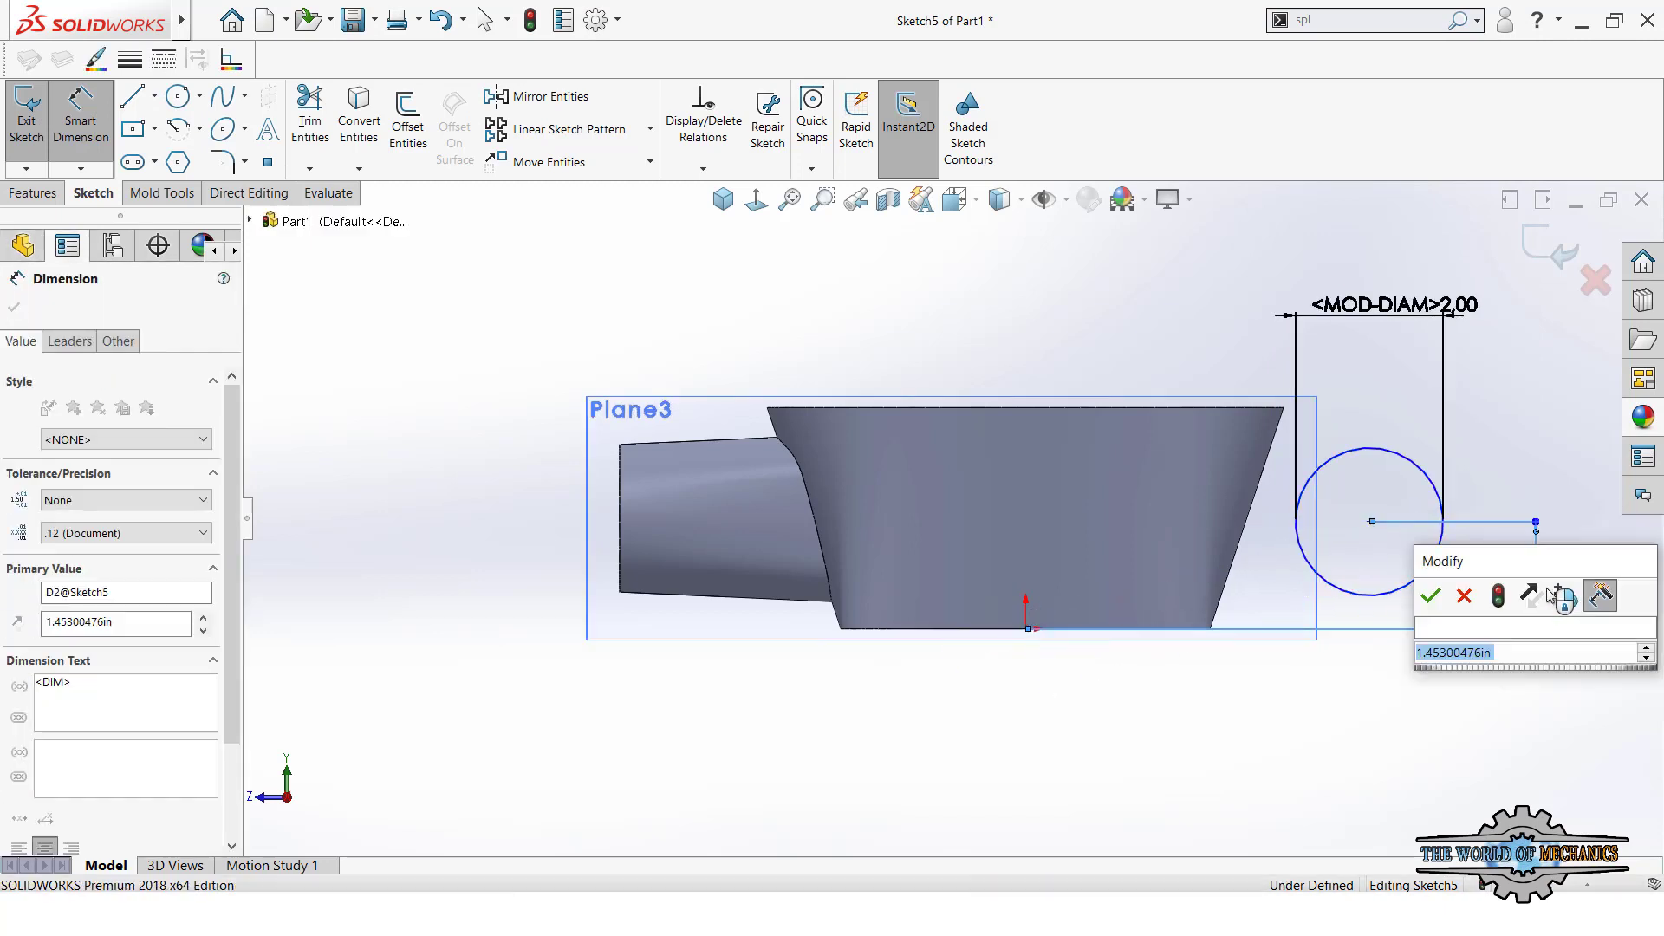
{"action": "type", "text": "1.5"}
{"action": "key", "text": "Return"}
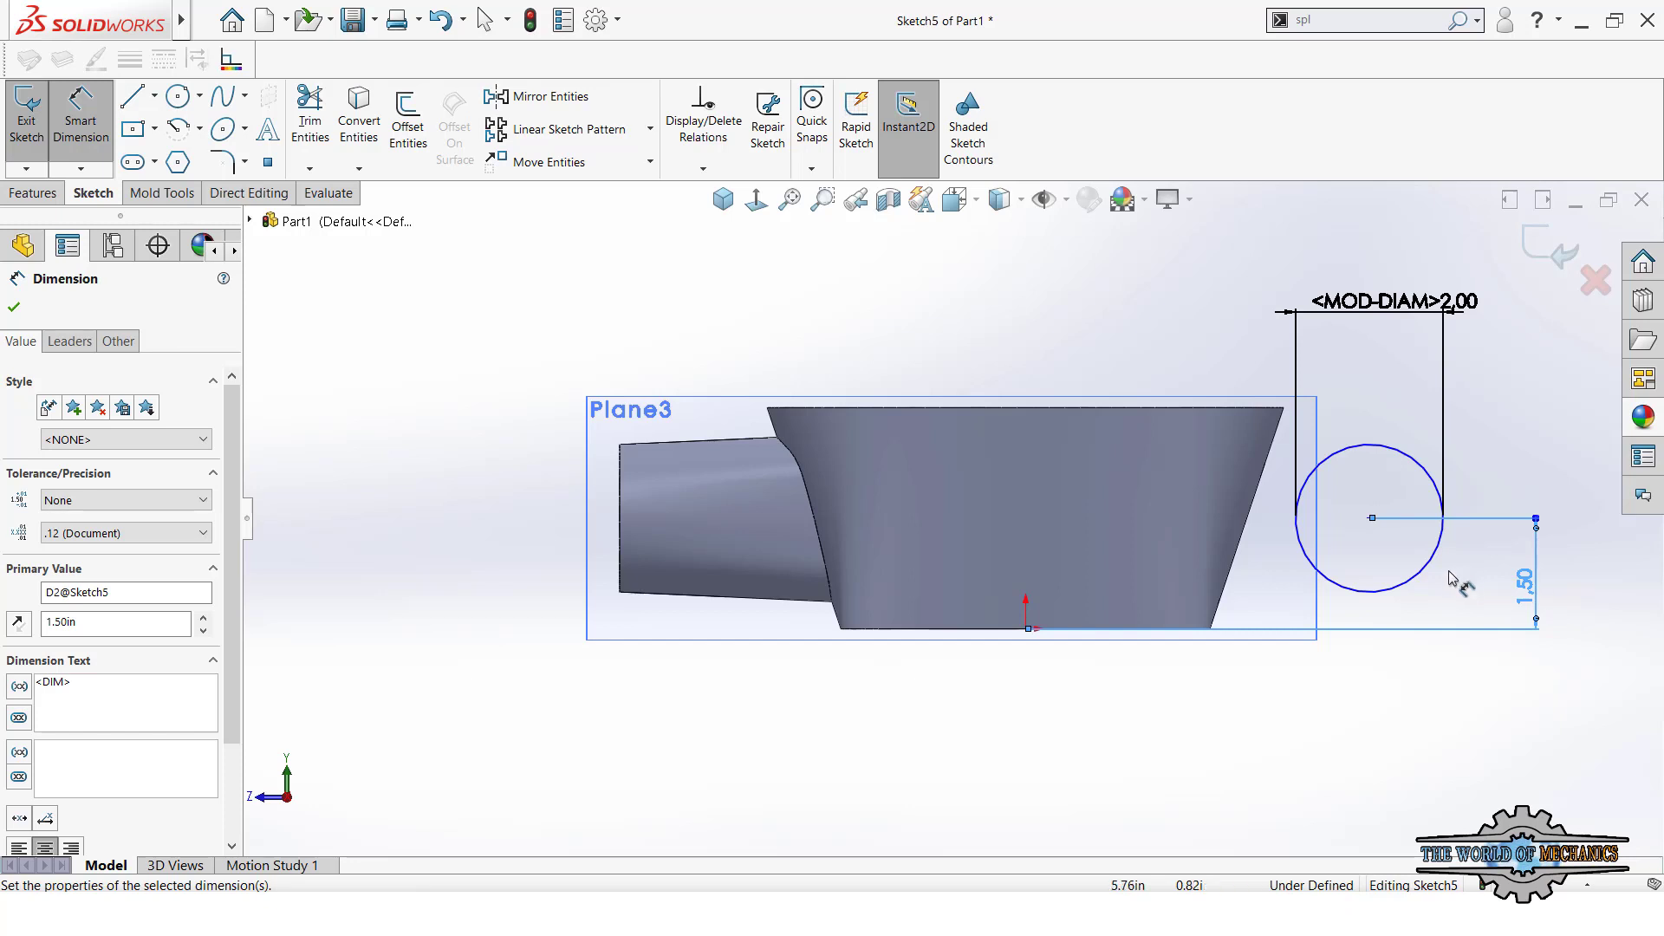
{"action": "left_click", "coordinate": [1426, 575]}
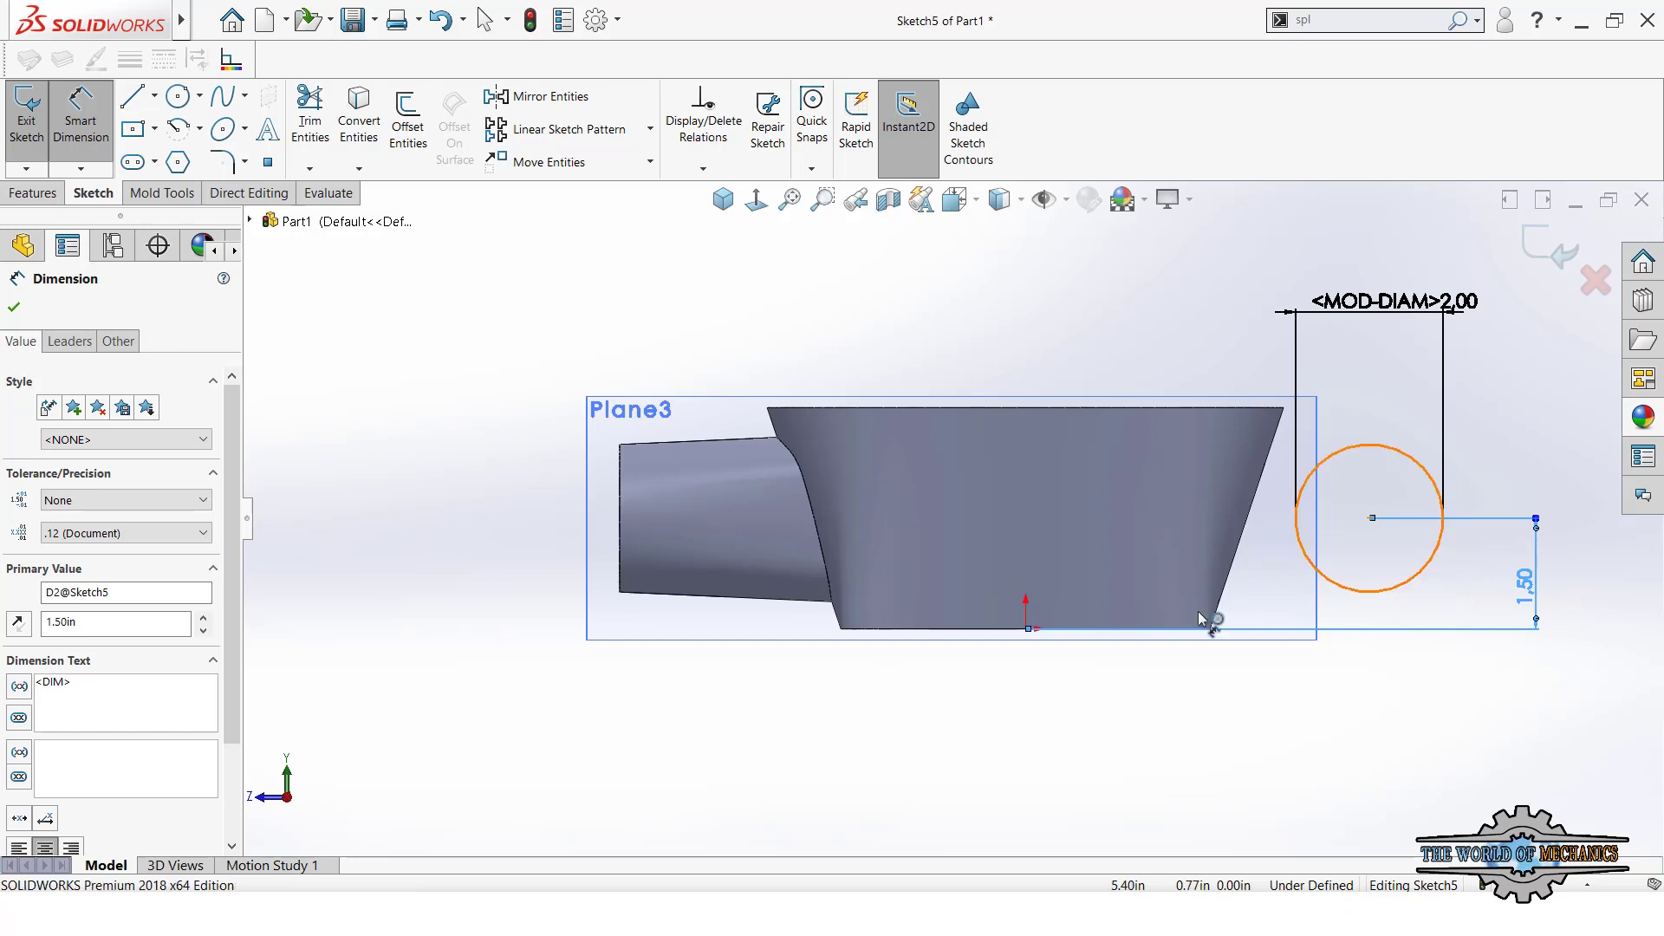
{"action": "left_click", "coordinate": [1041, 640]}
{"action": "left_click", "coordinate": [1182, 752]}
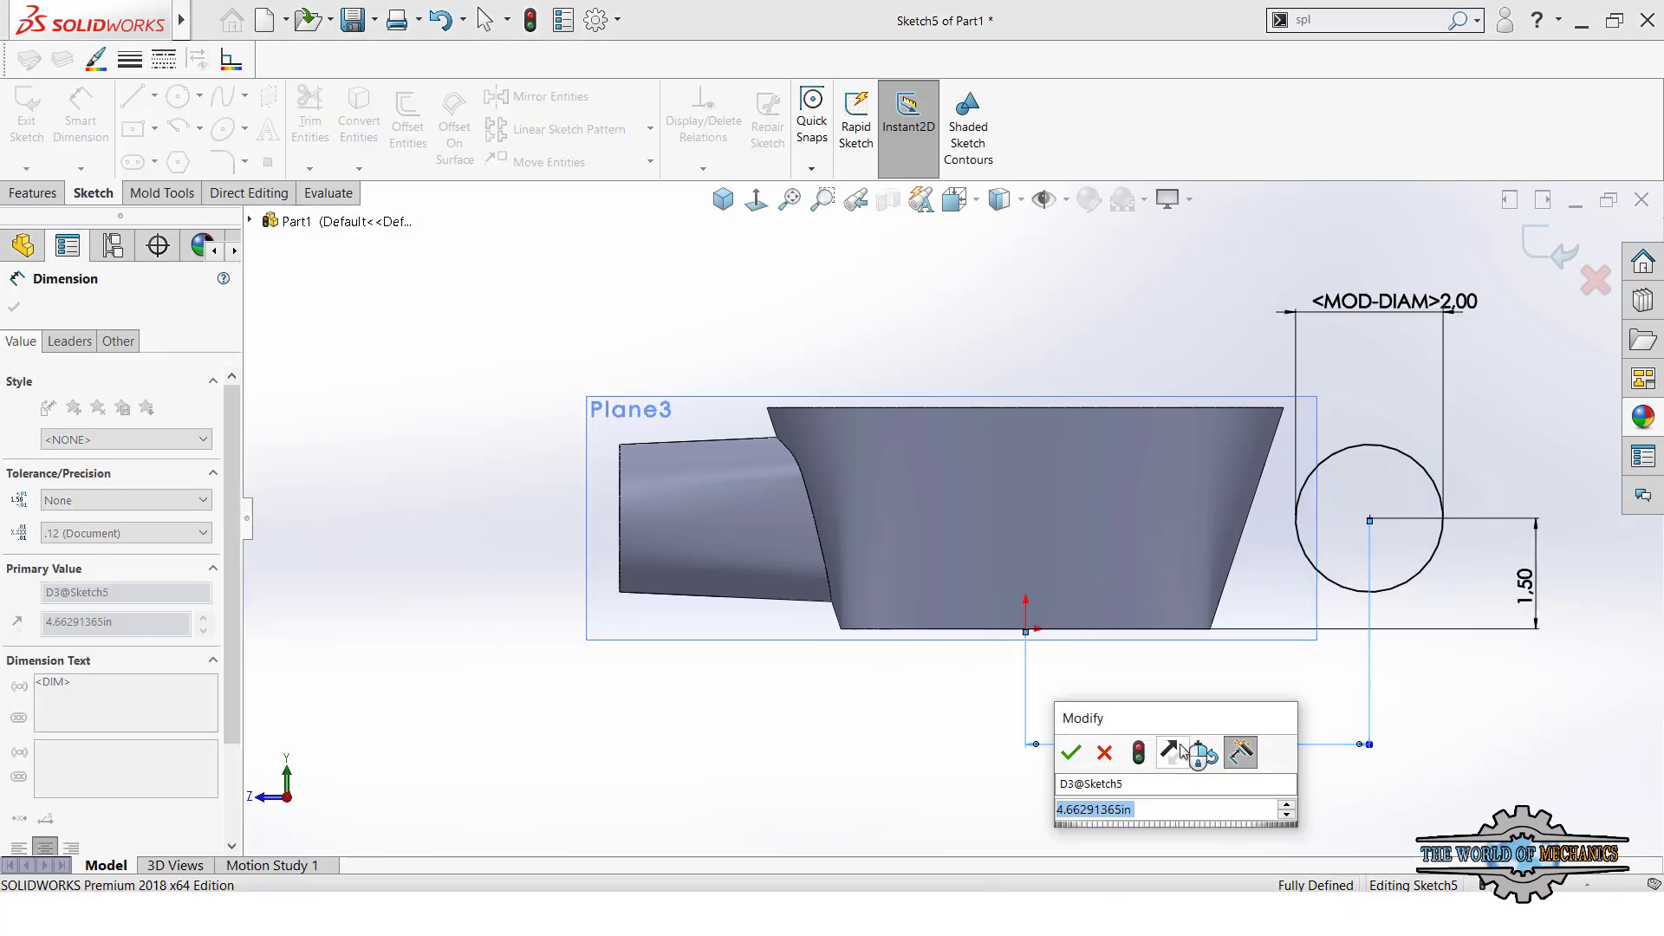
{"action": "type", "text": "56"}
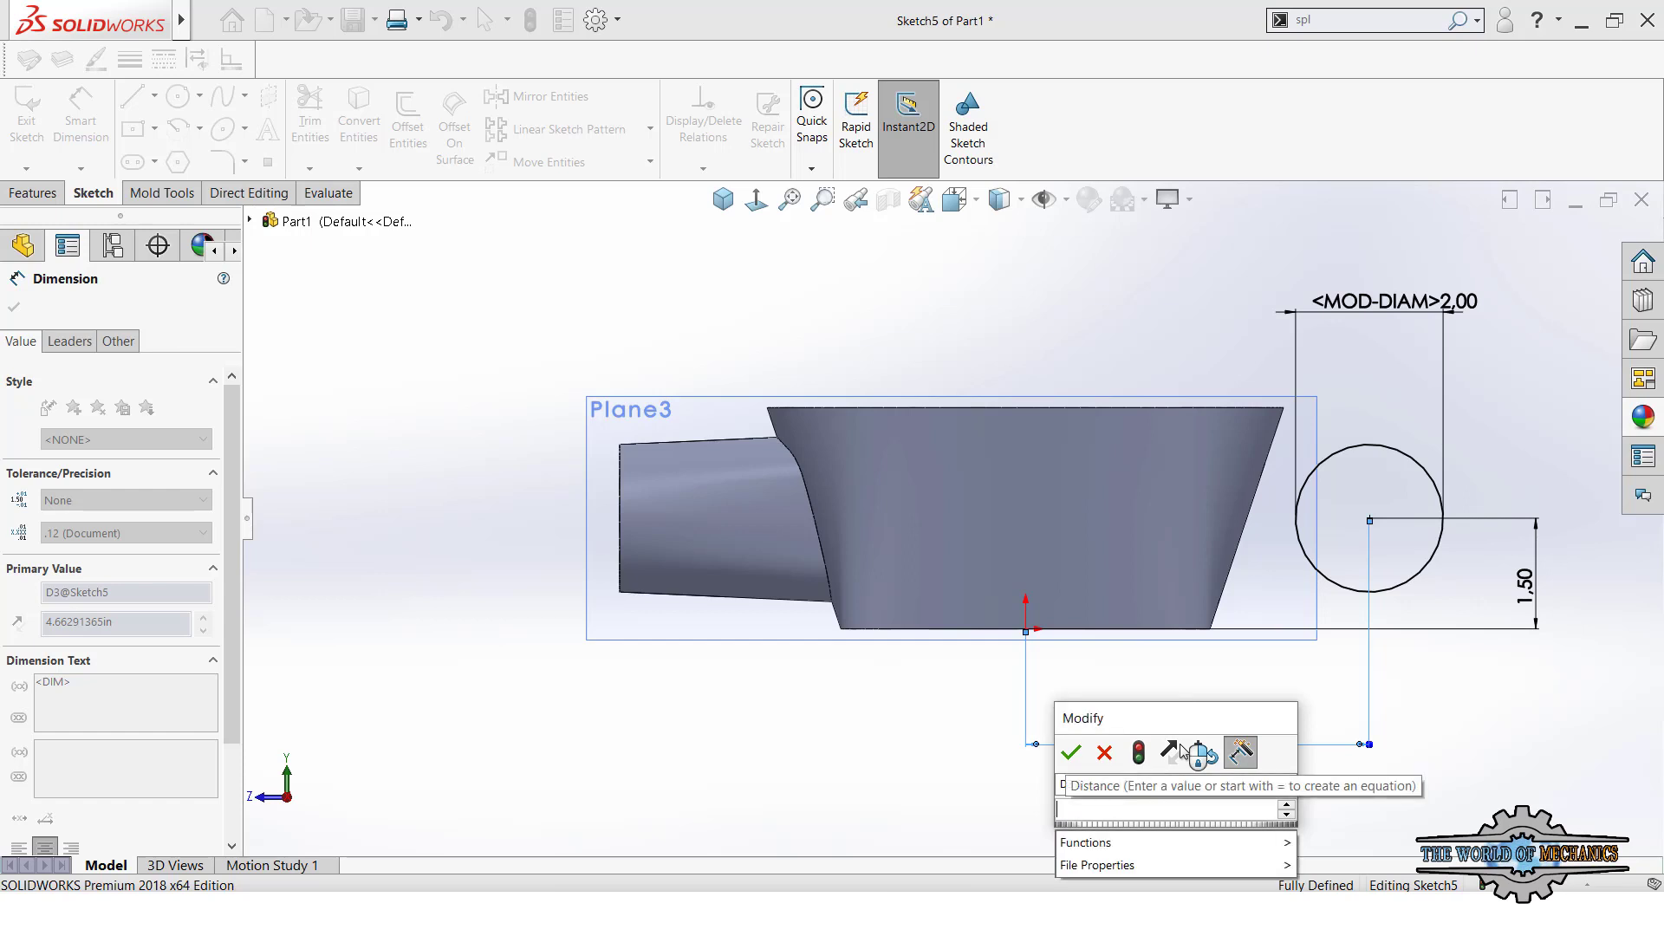
{"action": "key", "text": "Return"}
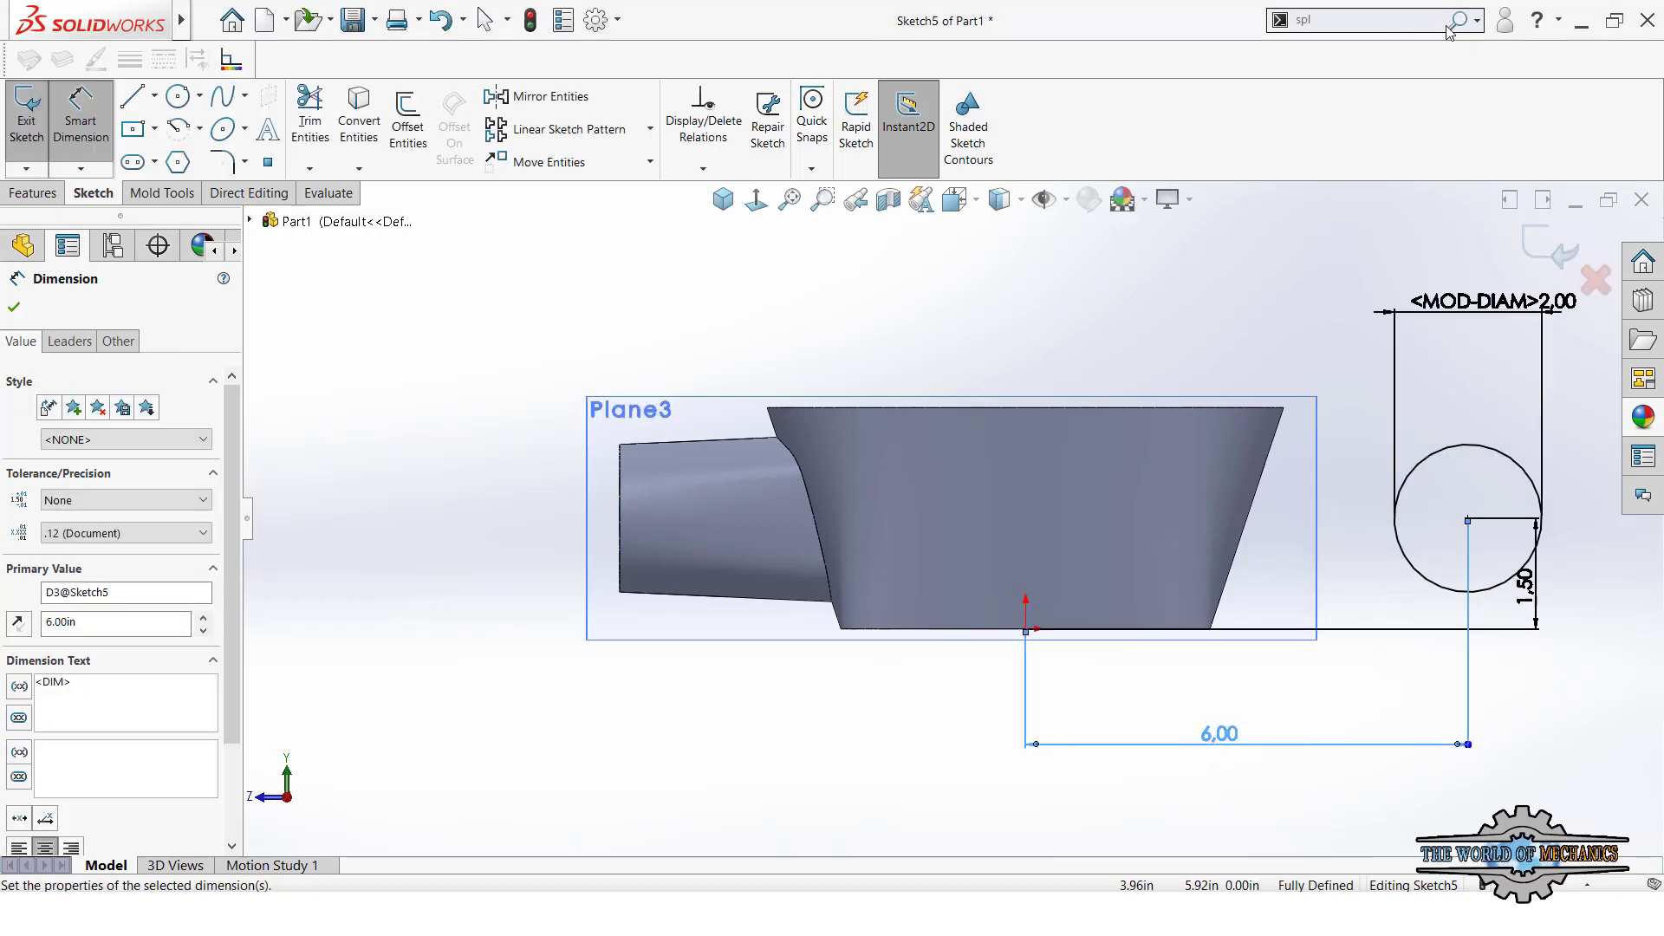
- Cancel the split tool and move the 1.50 dimension further right
{"action": "left_click", "coordinate": [1321, 132]}
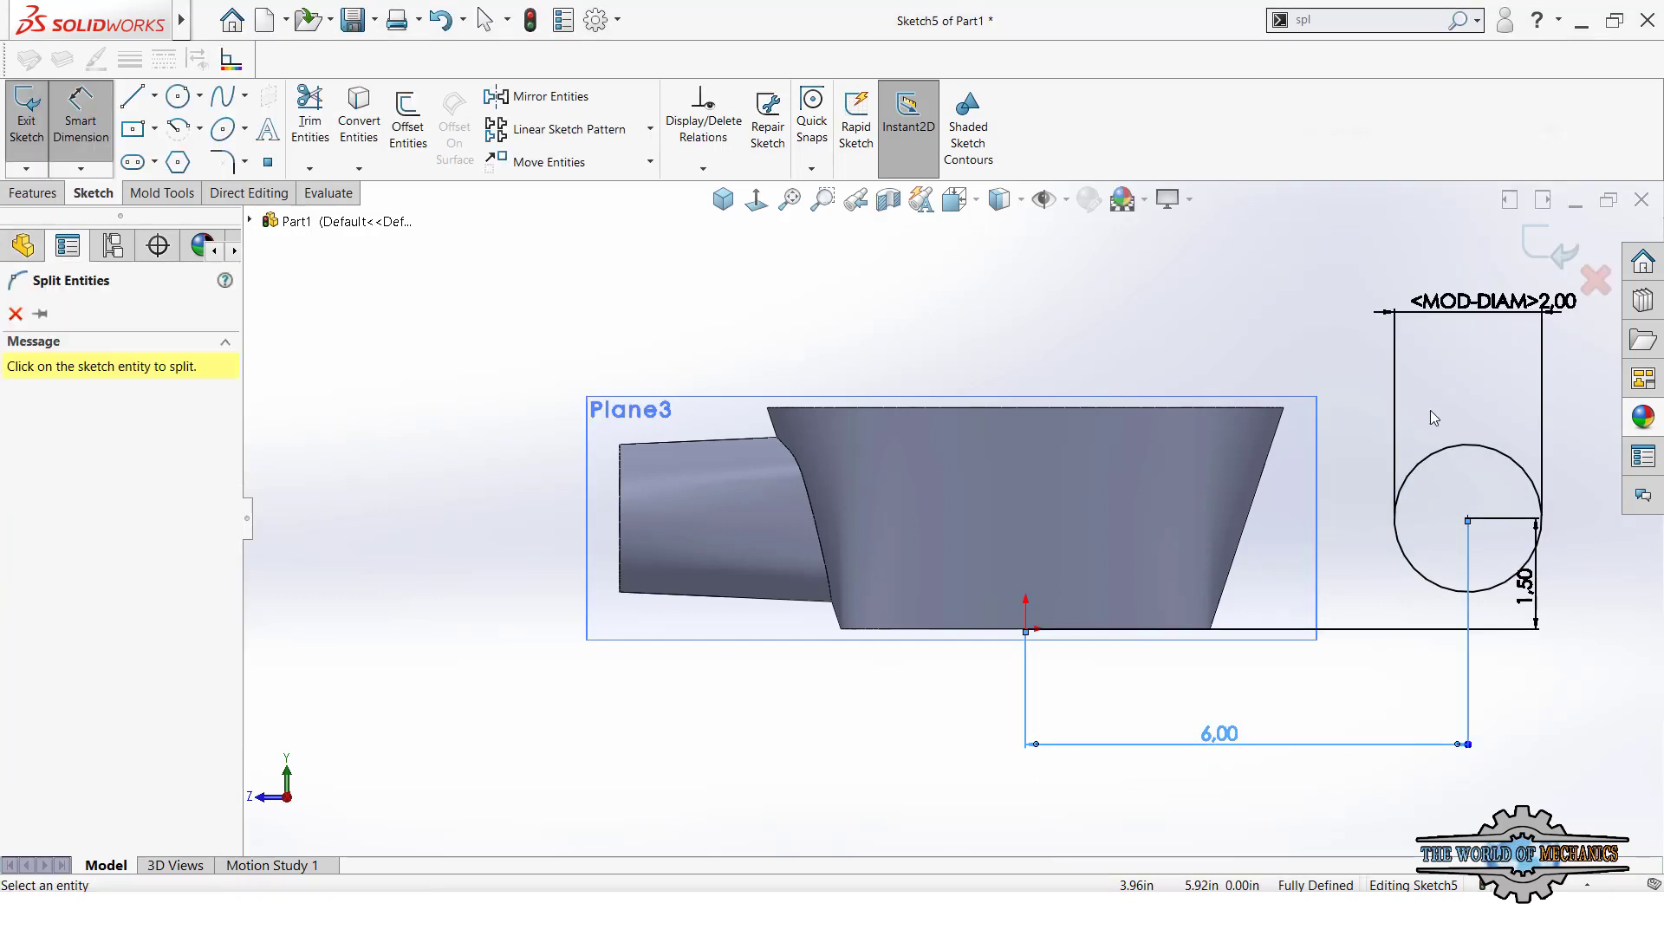
{"action": "key", "text": "Escape"}
{"action": "left_click_drag", "start_coordinate": [1525, 584], "coordinate": [1617, 596]}
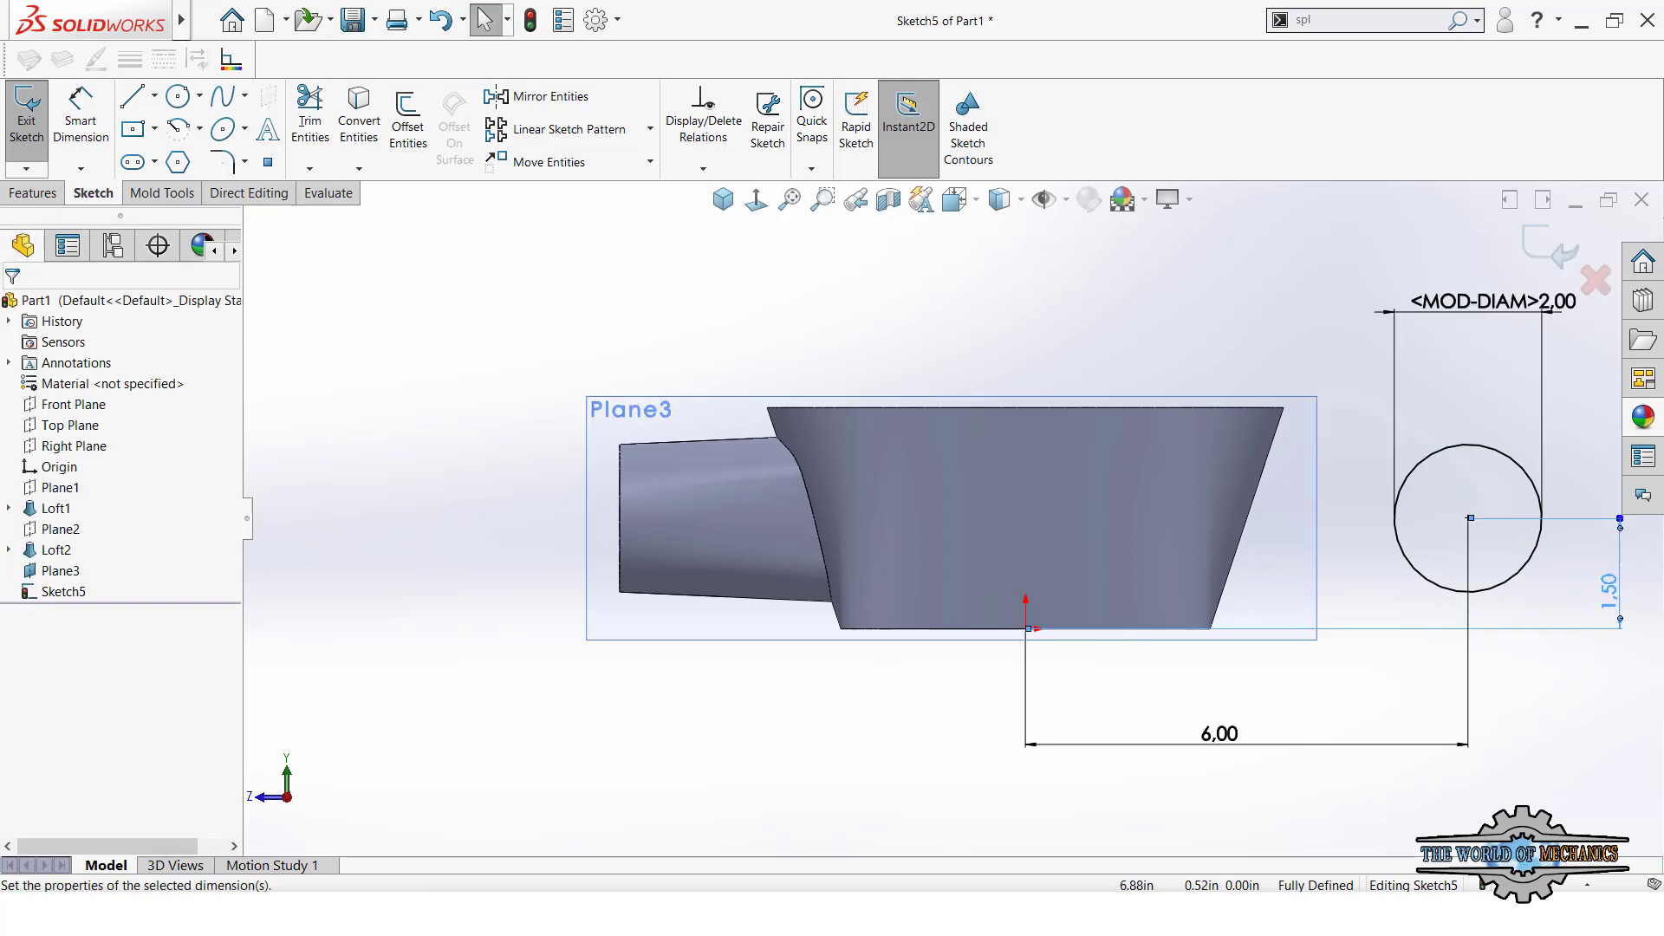
{"action": "left_click", "coordinate": [1501, 696]}
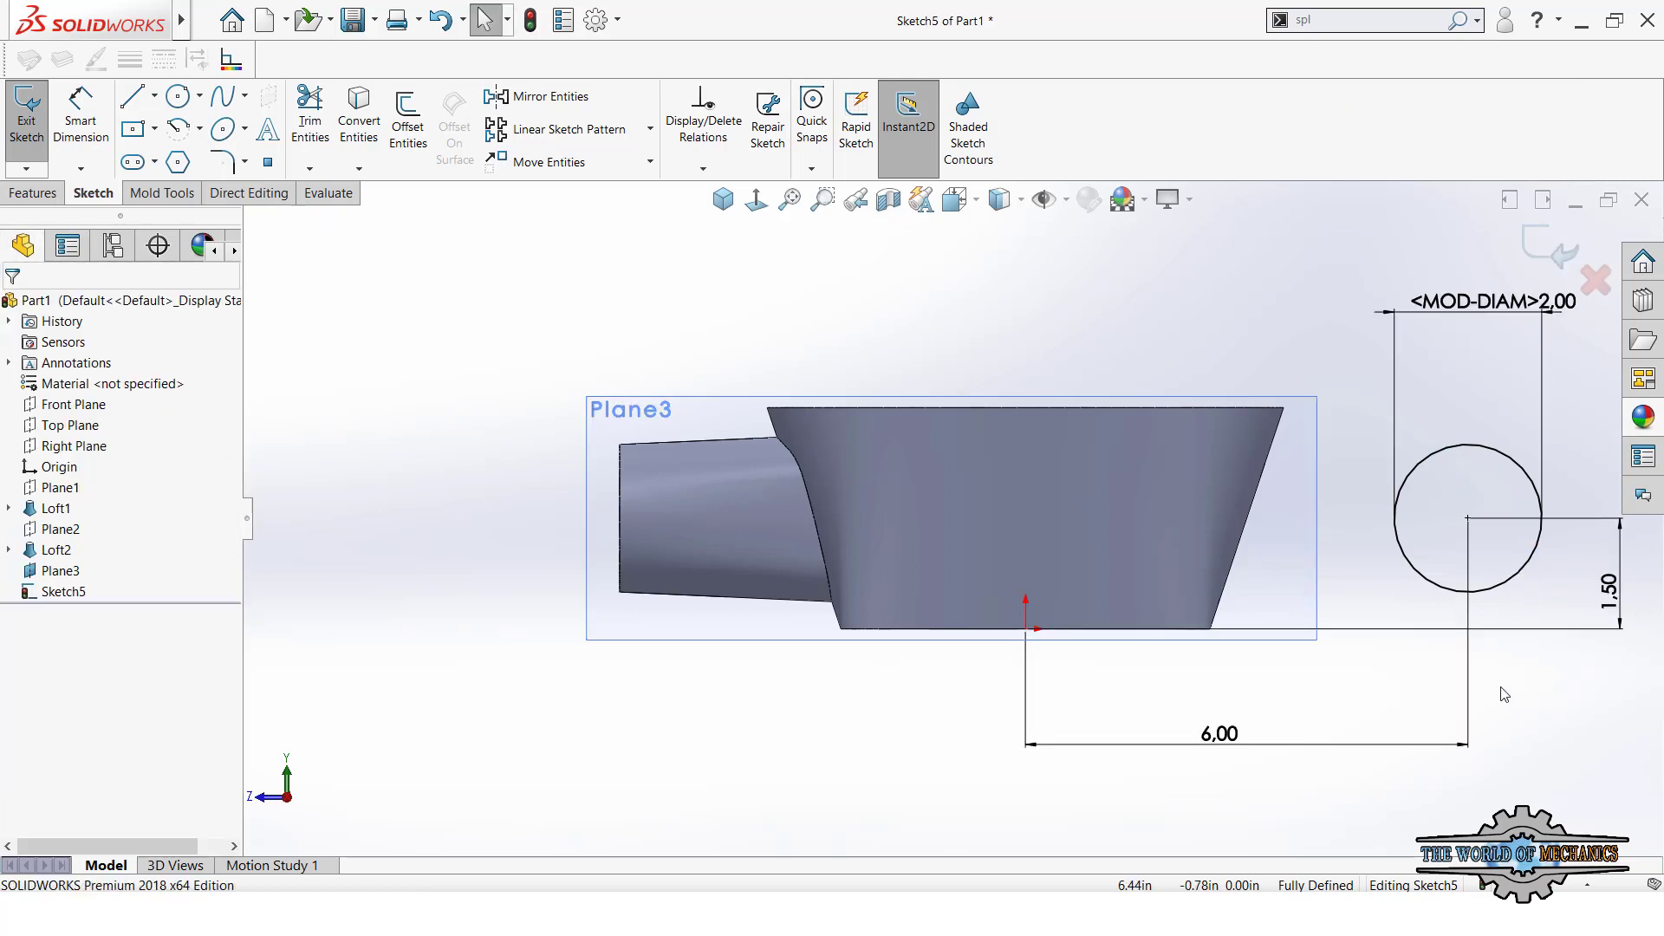
- Split the 2.00 in circle at five points around its top and lower sides
{"action": "left_click", "coordinate": [1378, 19]}
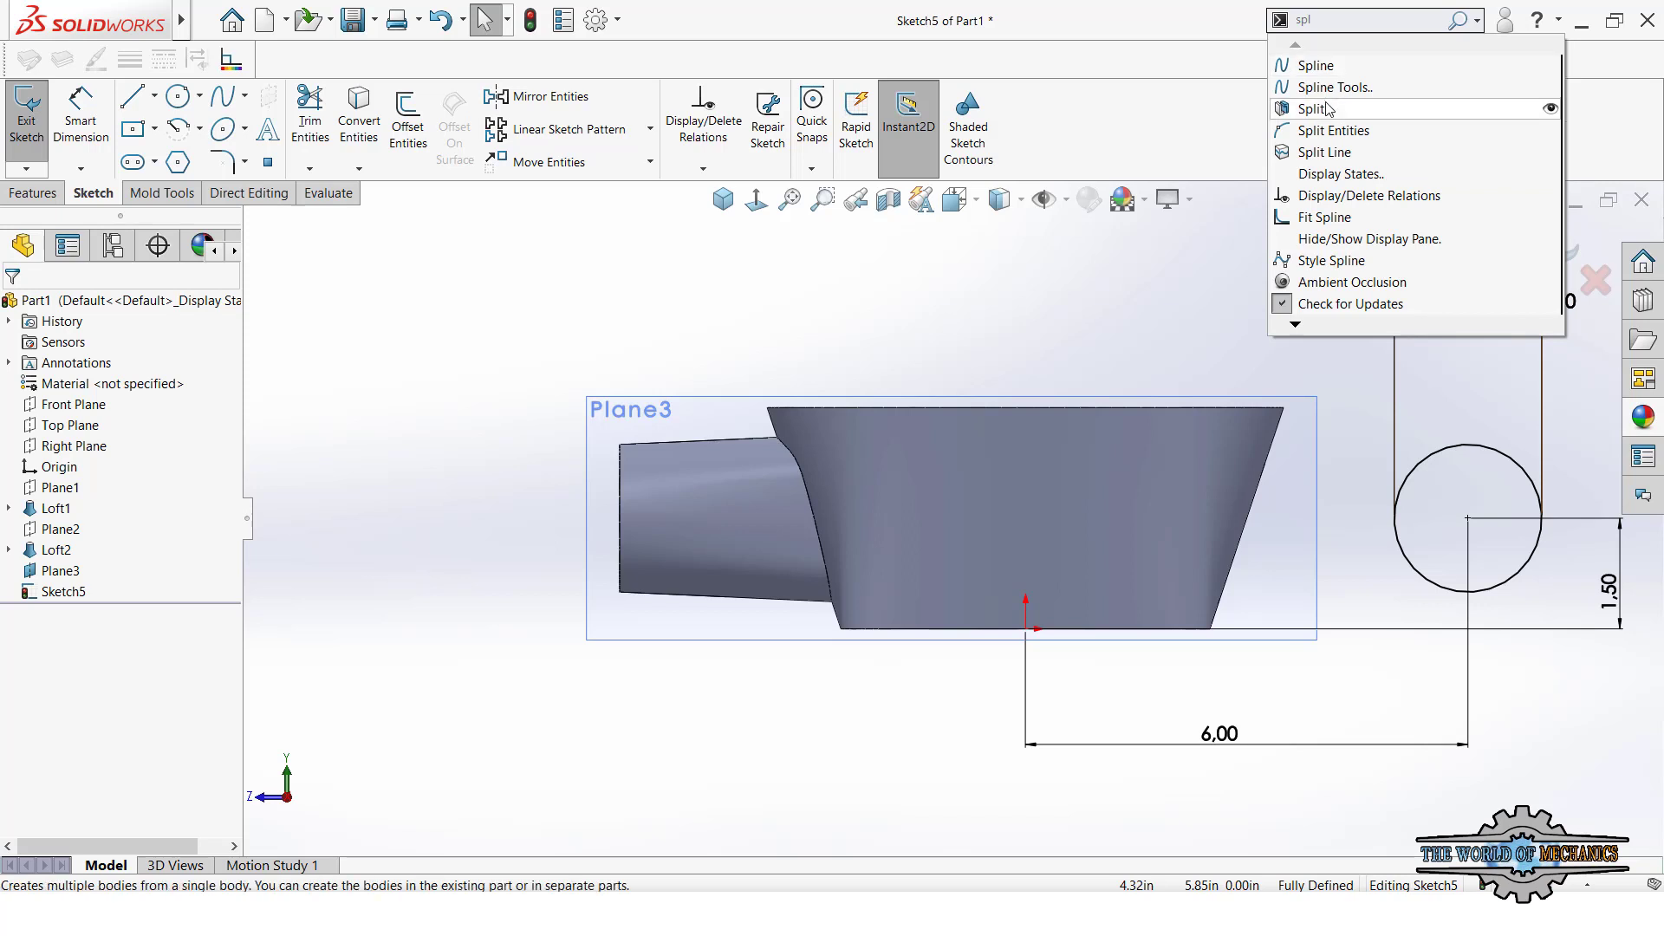
{"action": "left_click", "coordinate": [1339, 130]}
{"action": "middle_click_drag", "start_coordinate": [1512, 489], "coordinate": [1398, 500], "text": "ctrl"}
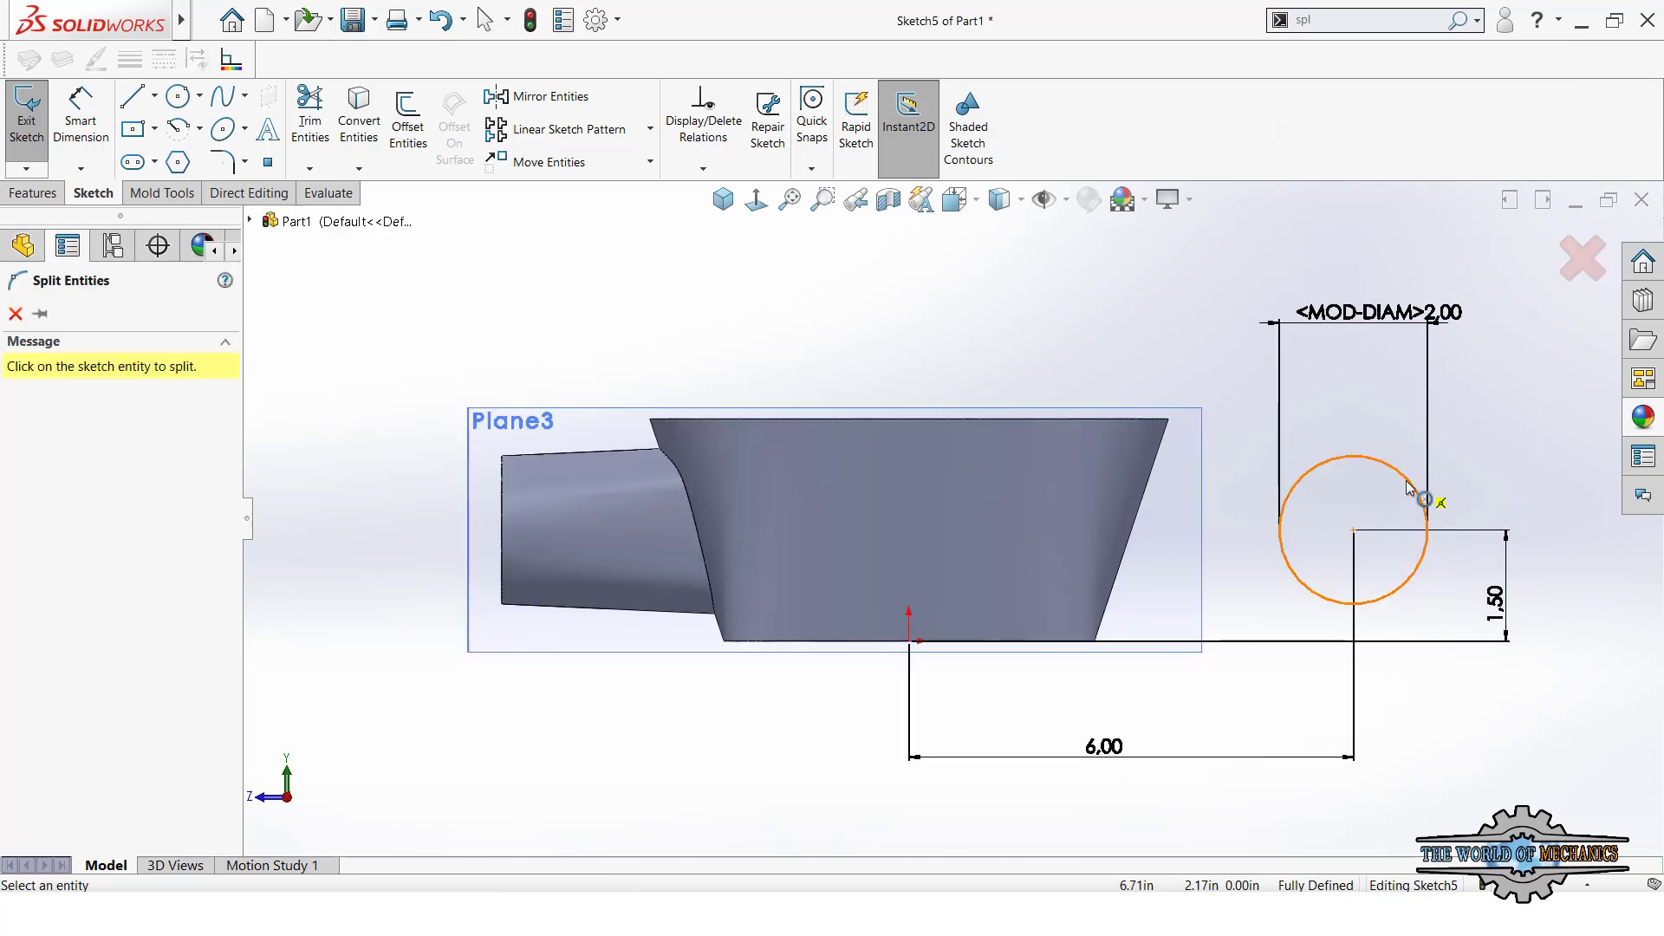
{"action": "left_click", "coordinate": [1407, 478]}
{"action": "left_click", "coordinate": [1305, 475]}
{"action": "left_click", "coordinate": [1385, 463]}
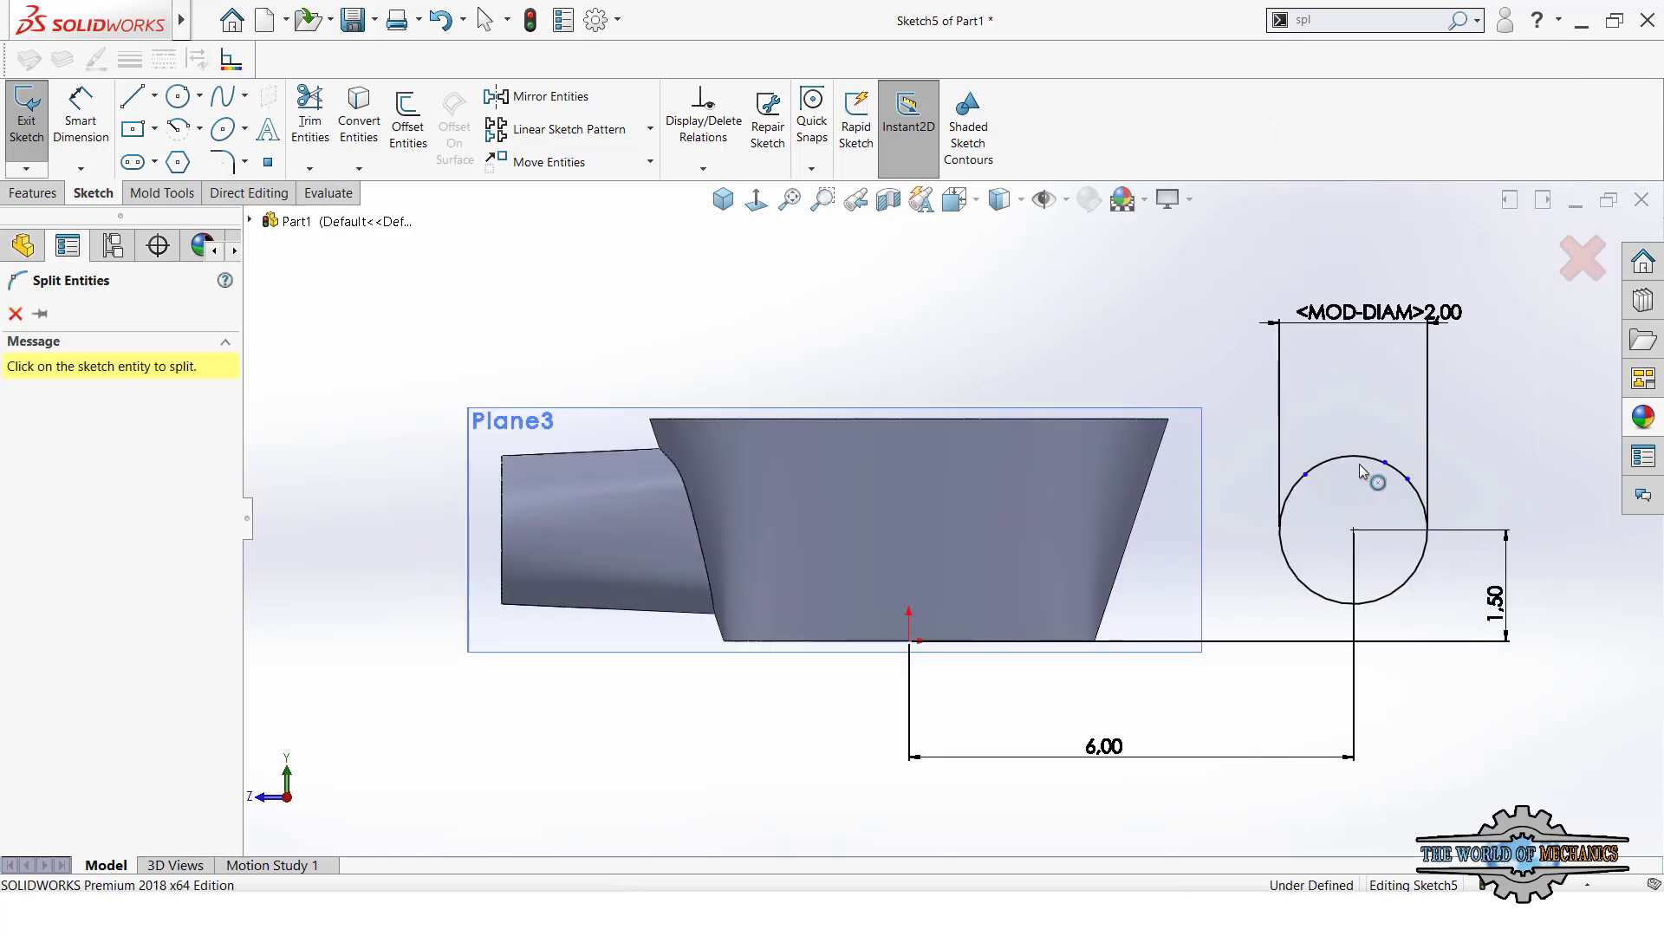
{"action": "left_click", "coordinate": [1299, 579]}
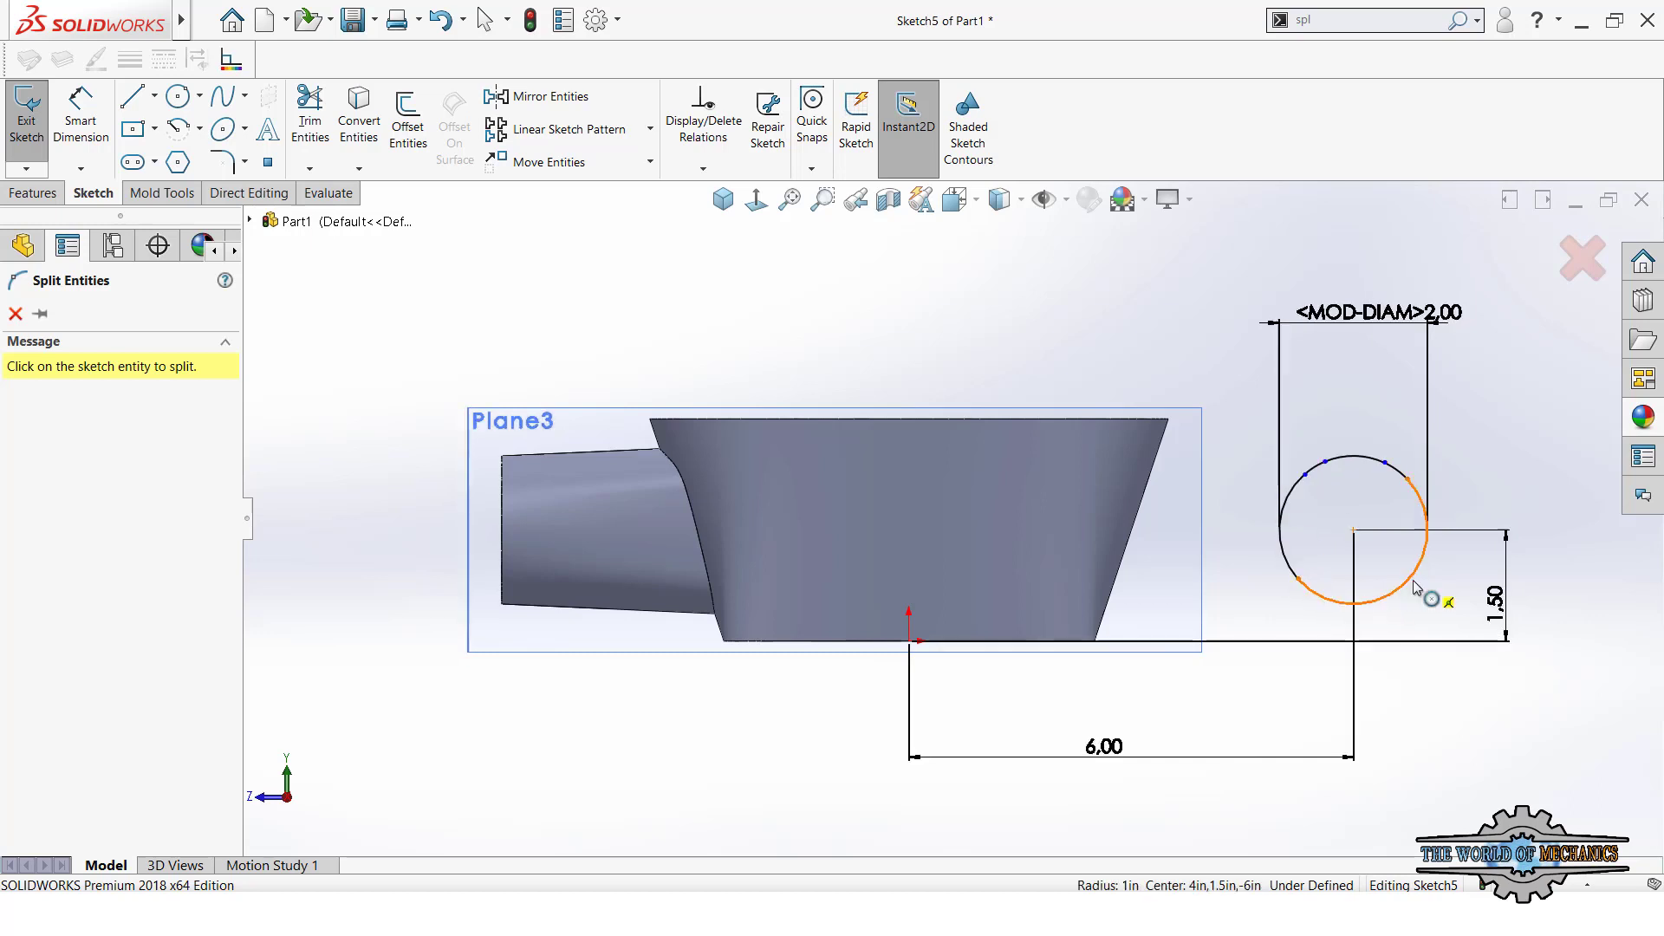
{"action": "left_click", "coordinate": [1410, 579]}
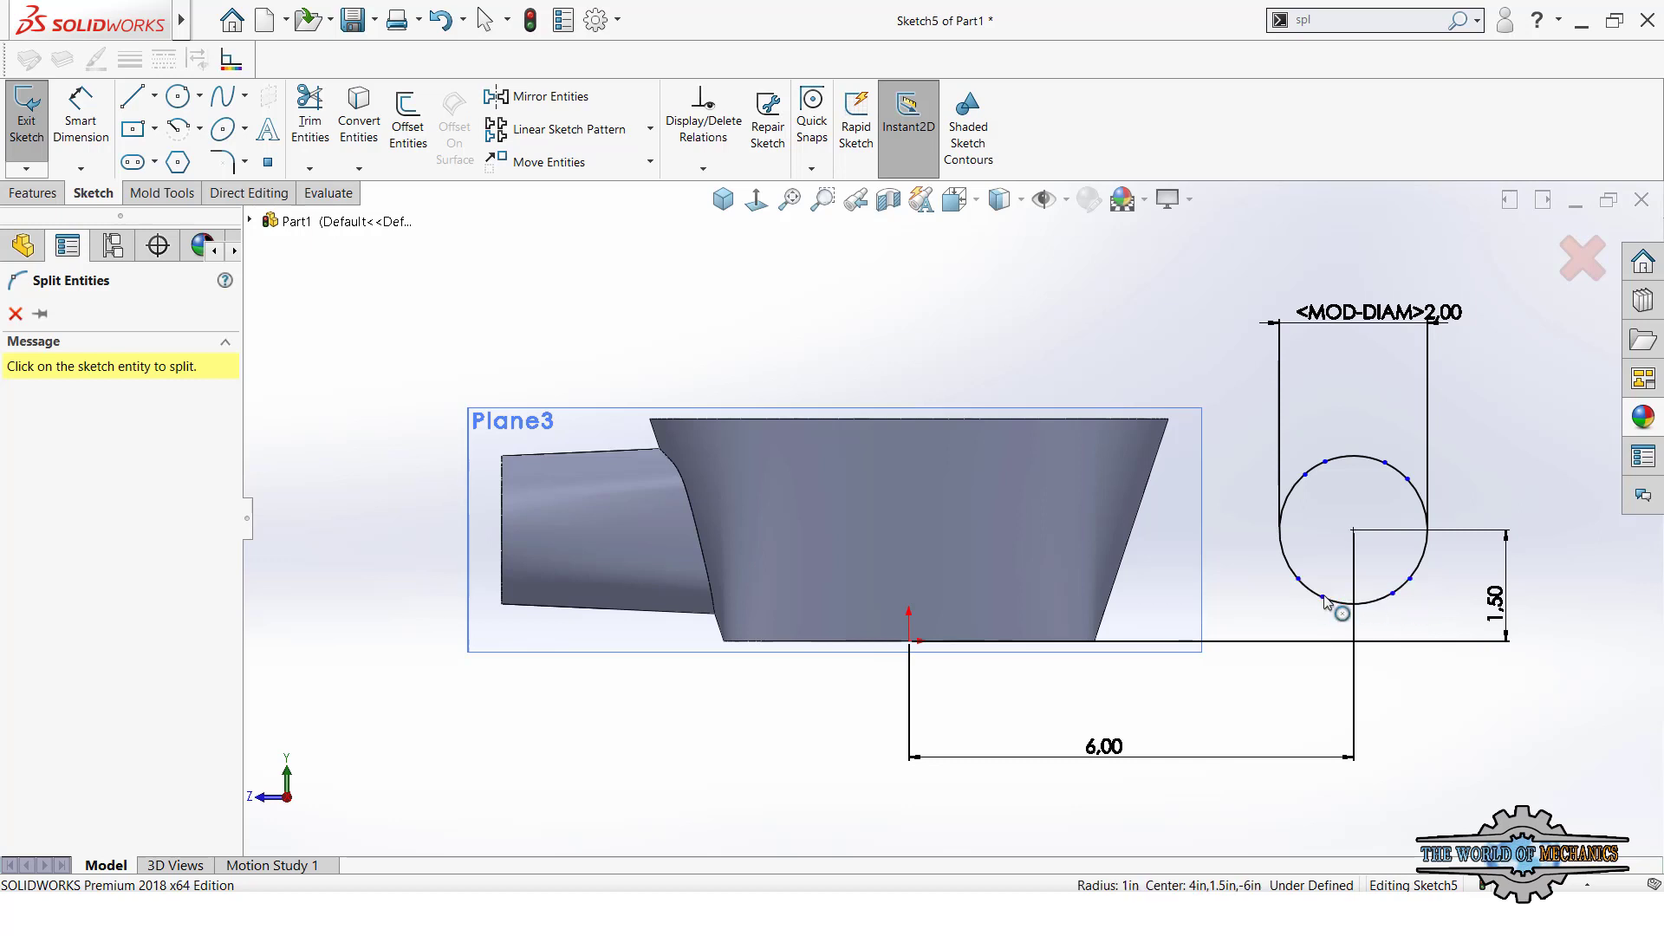
{"action": "key", "text": "Escape"}
- Make the two lower pairs of split points on the circle horizontal
{"action": "left_click", "coordinate": [1299, 579]}
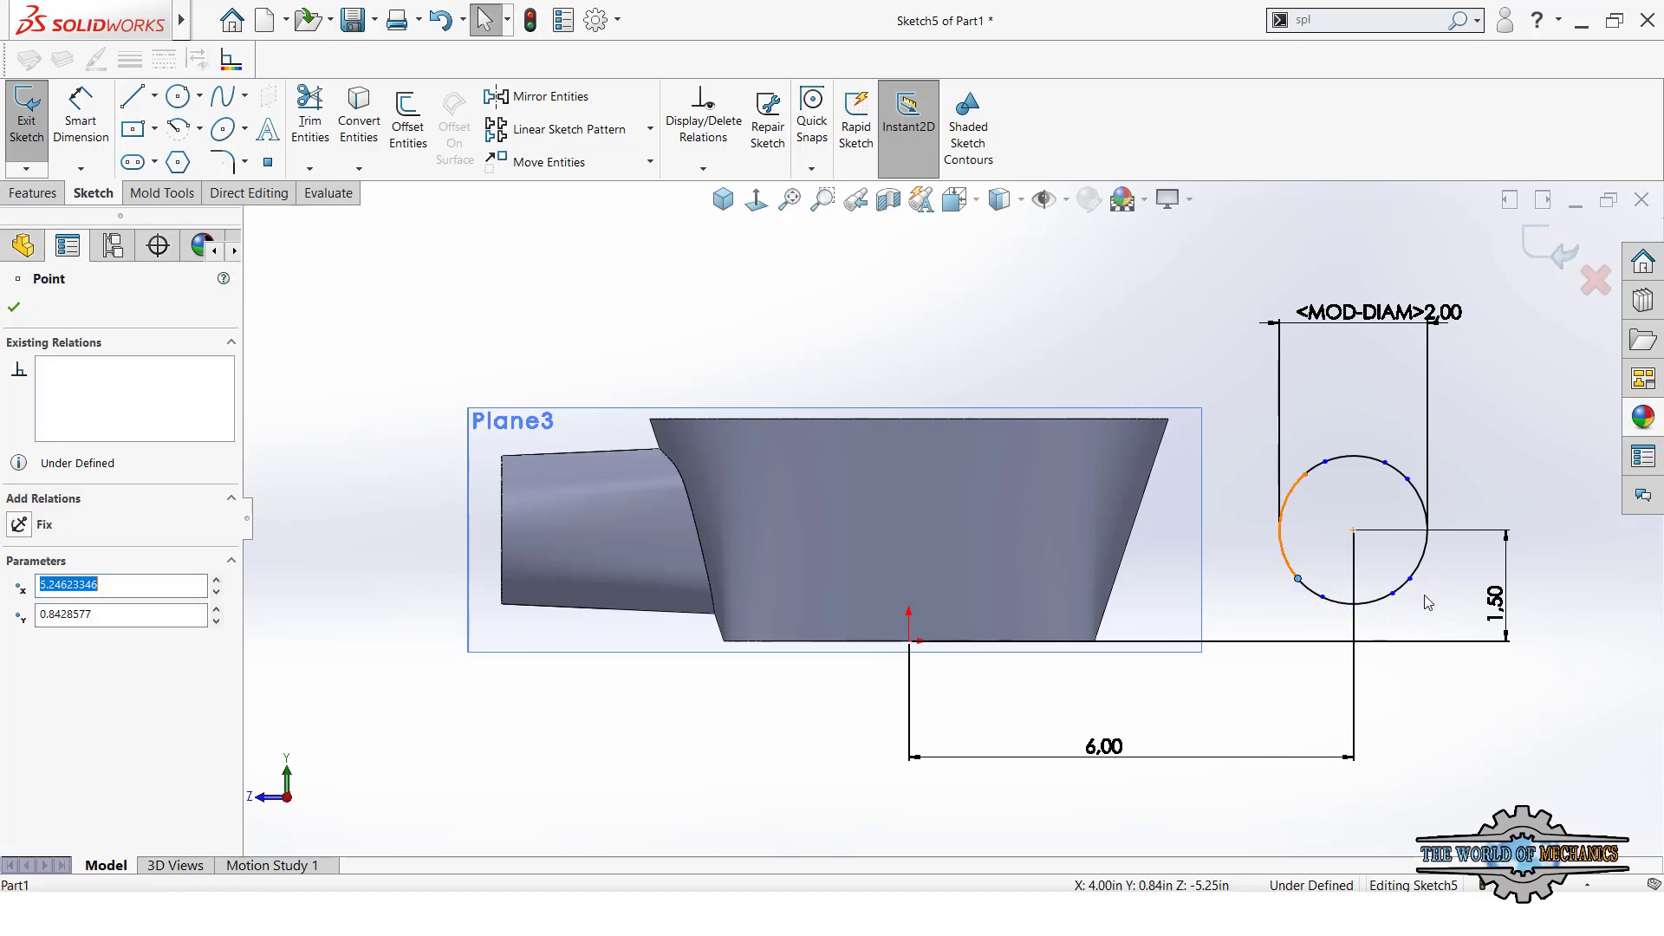
{"action": "left_click", "coordinate": [1410, 578], "text": "ctrl"}
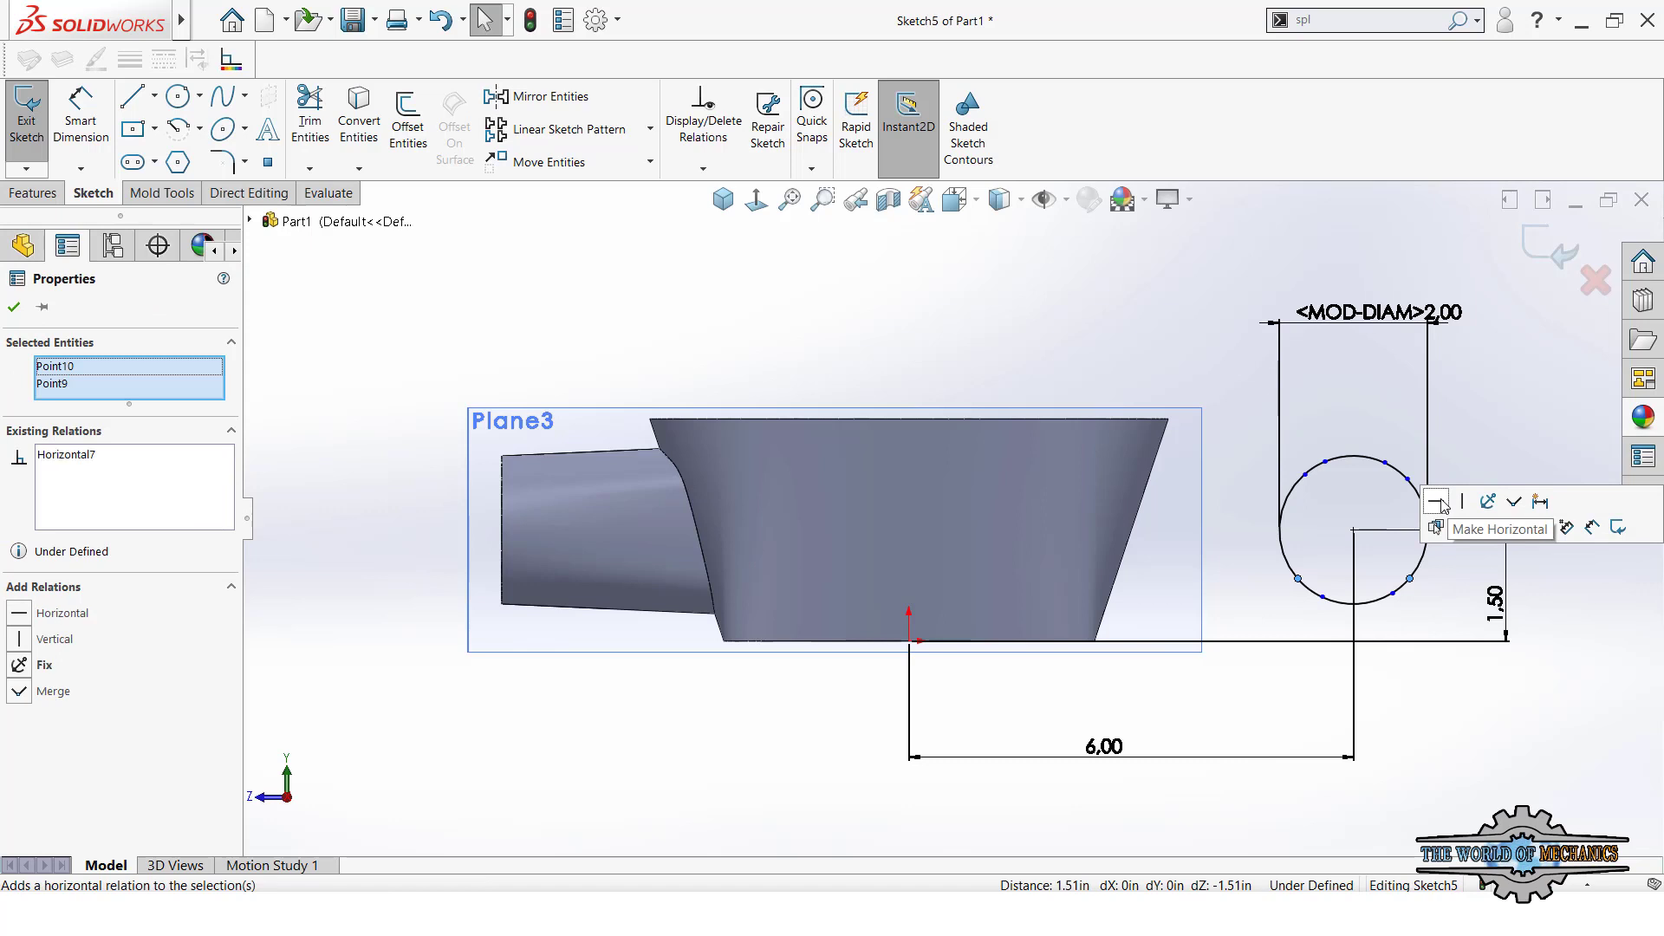
{"action": "left_click", "coordinate": [1438, 505]}
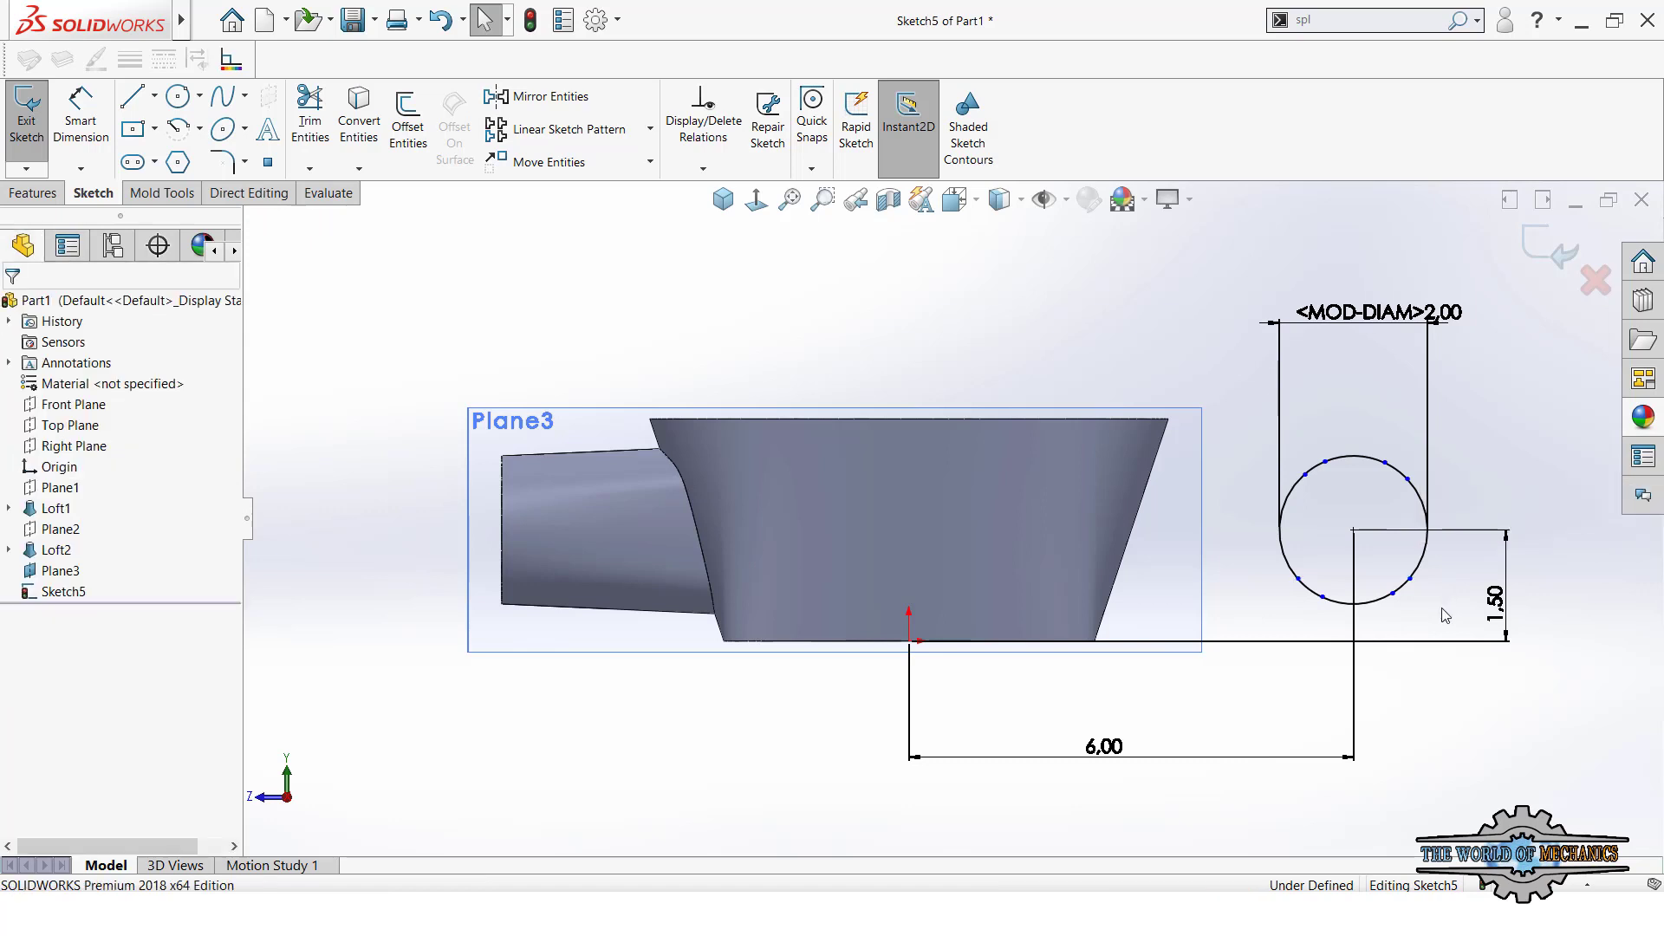
{"action": "left_click", "coordinate": [1392, 593]}
{"action": "left_click", "coordinate": [1322, 596], "text": "ctrl"}
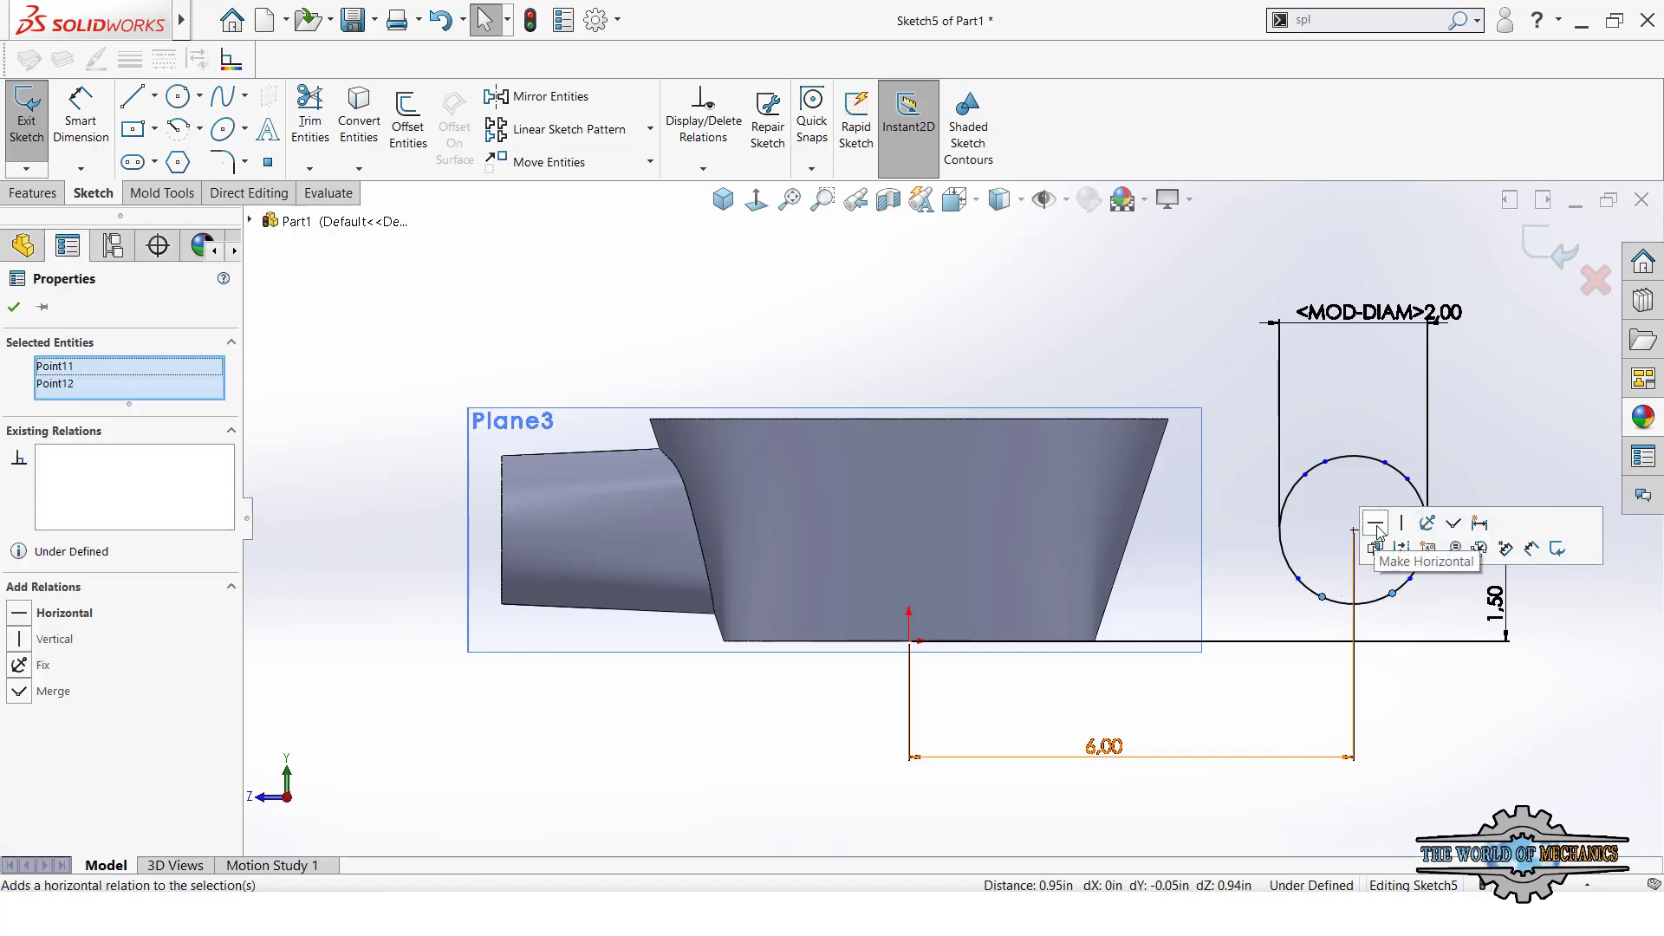
{"action": "left_click", "coordinate": [1376, 522]}
{"action": "left_click", "coordinate": [1443, 626]}
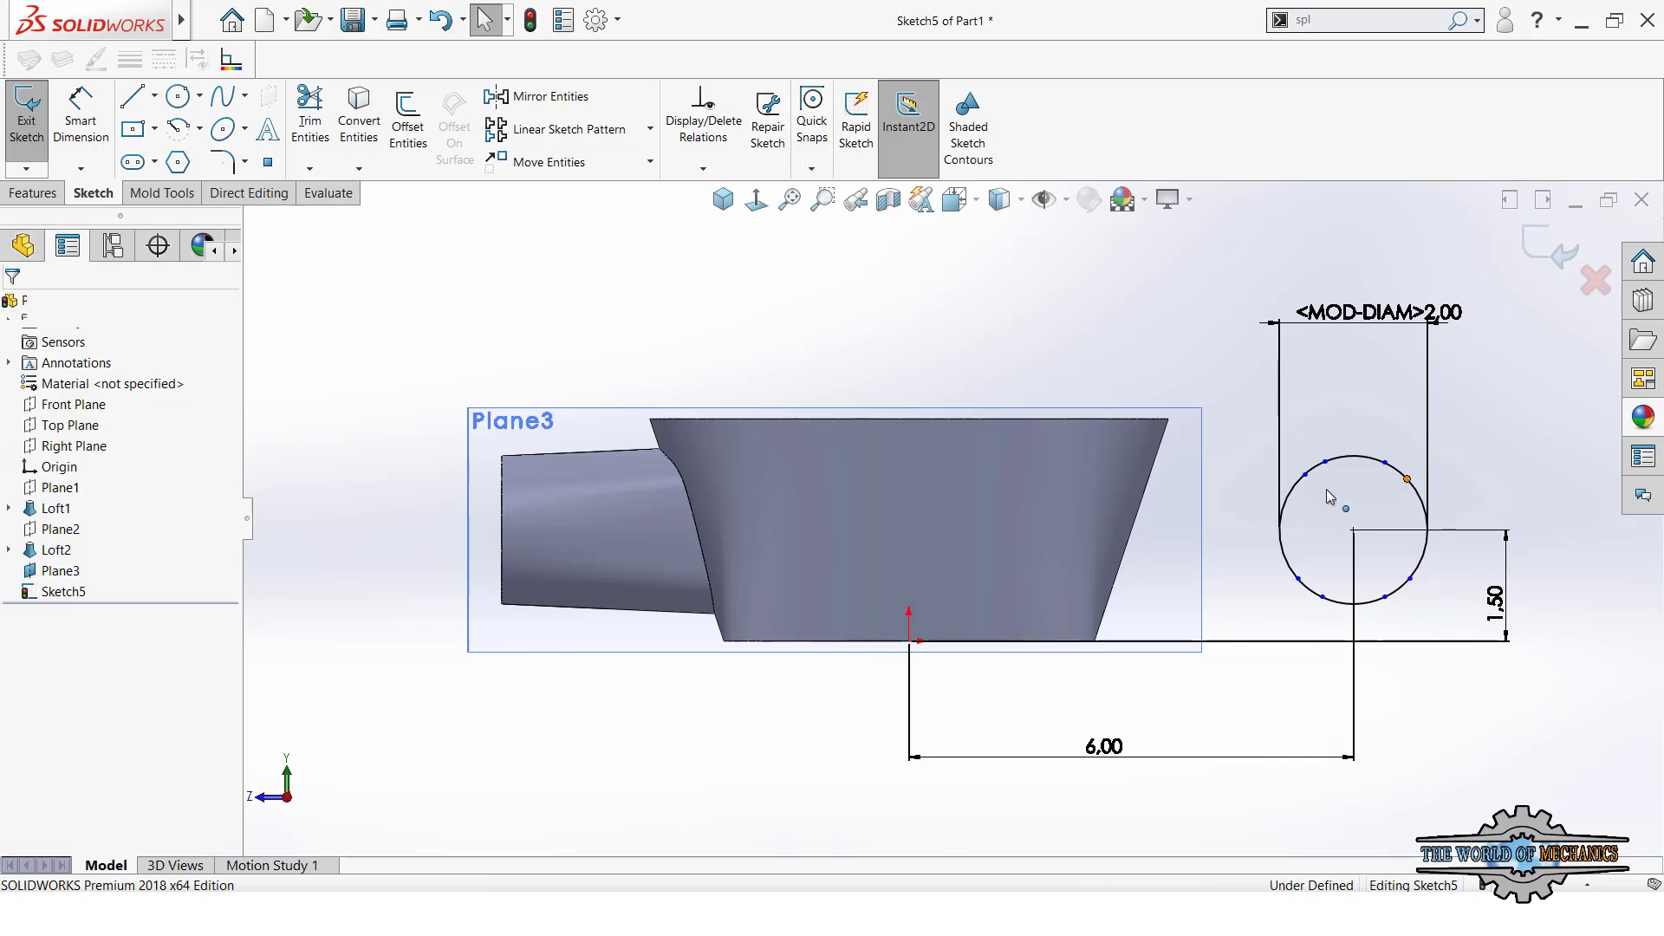
- Make the upper-left/upper-right and side split-point pairs horizontal
{"action": "left_click", "coordinate": [1406, 477]}
{"action": "left_click", "coordinate": [1309, 477], "text": "ctrl"}
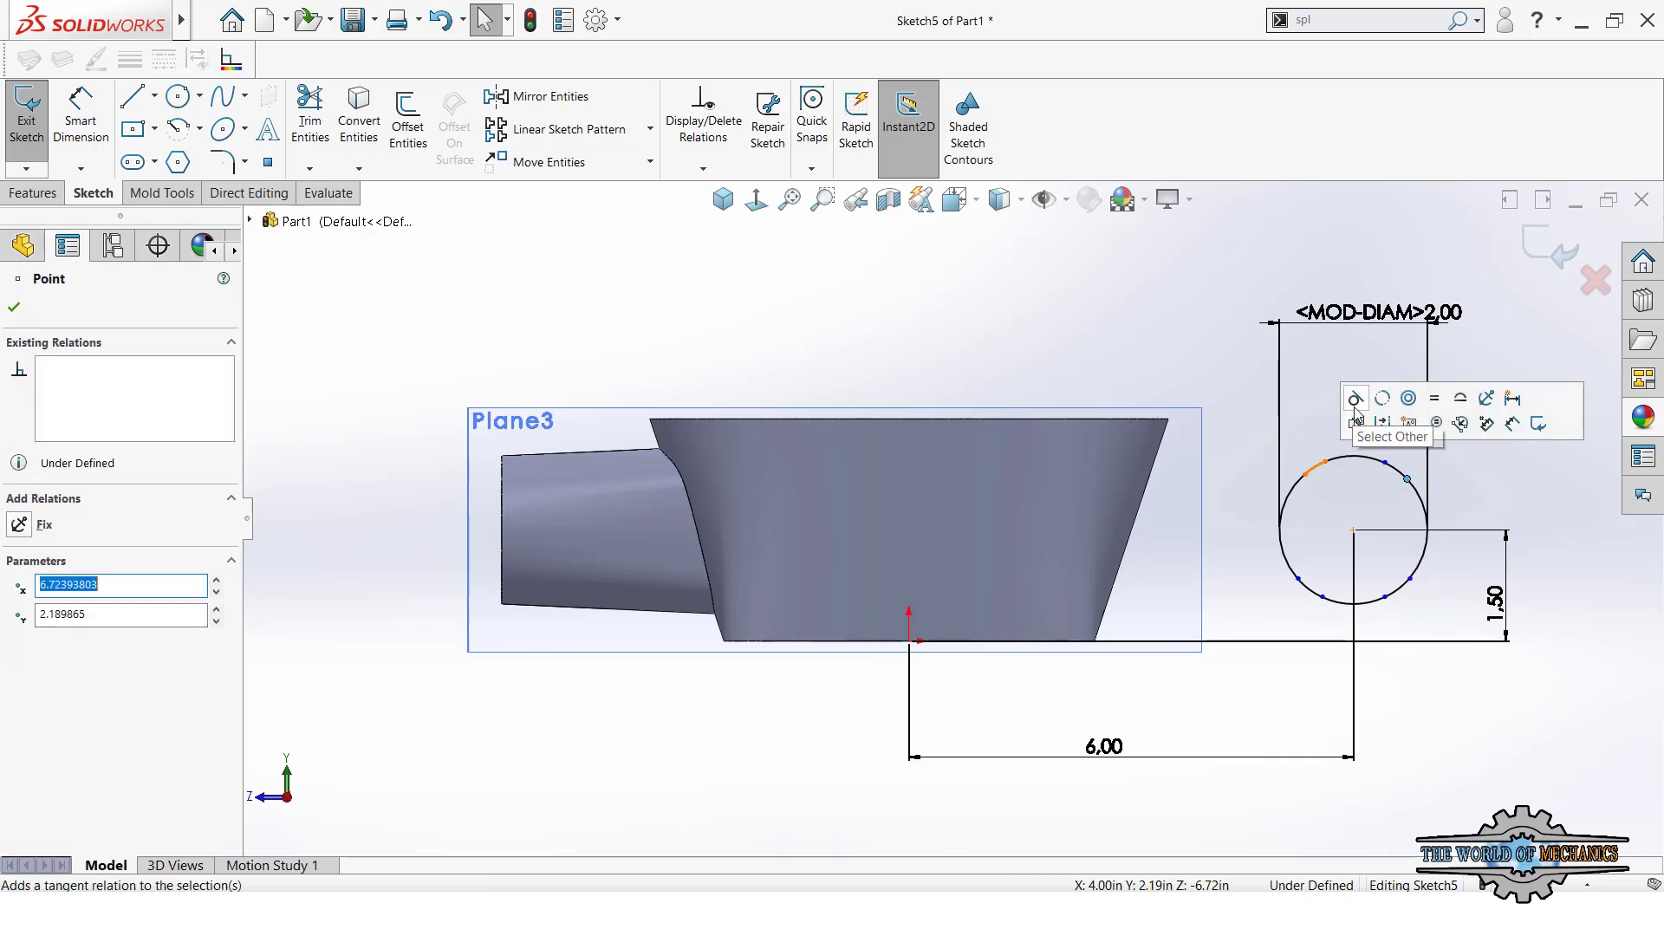
{"action": "left_click", "coordinate": [1353, 507]}
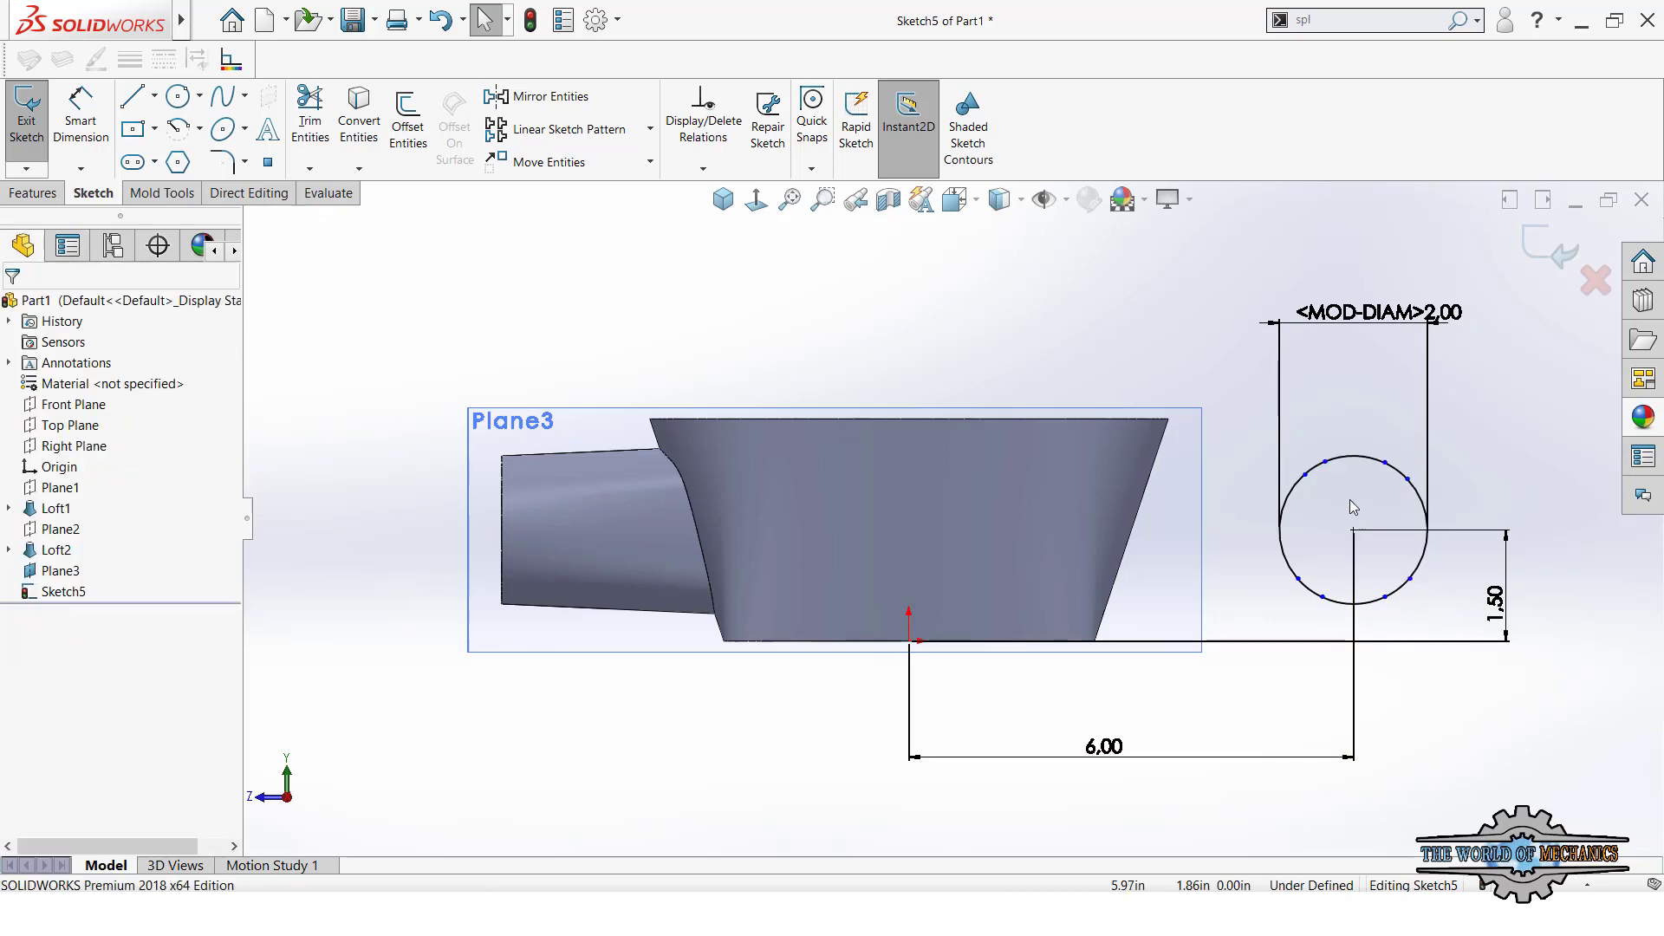
{"action": "left_click", "coordinate": [1306, 475]}
{"action": "left_click", "coordinate": [1407, 479], "text": "ctrl"}
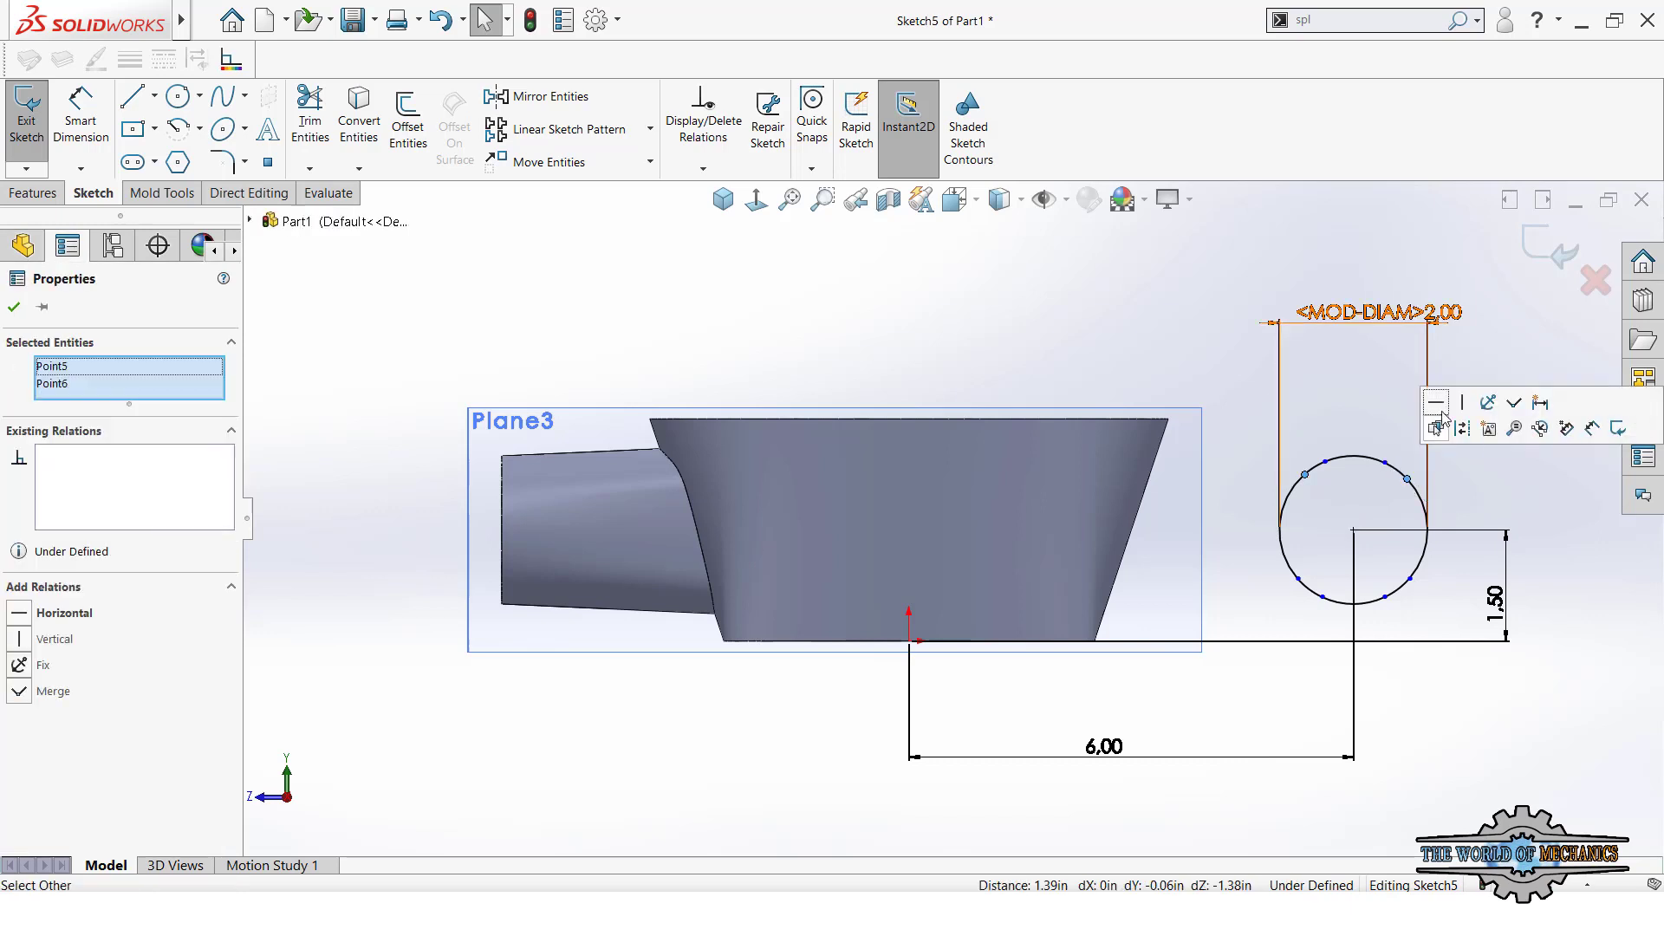
{"action": "left_click", "coordinate": [1442, 414]}
{"action": "left_click", "coordinate": [1385, 463]}
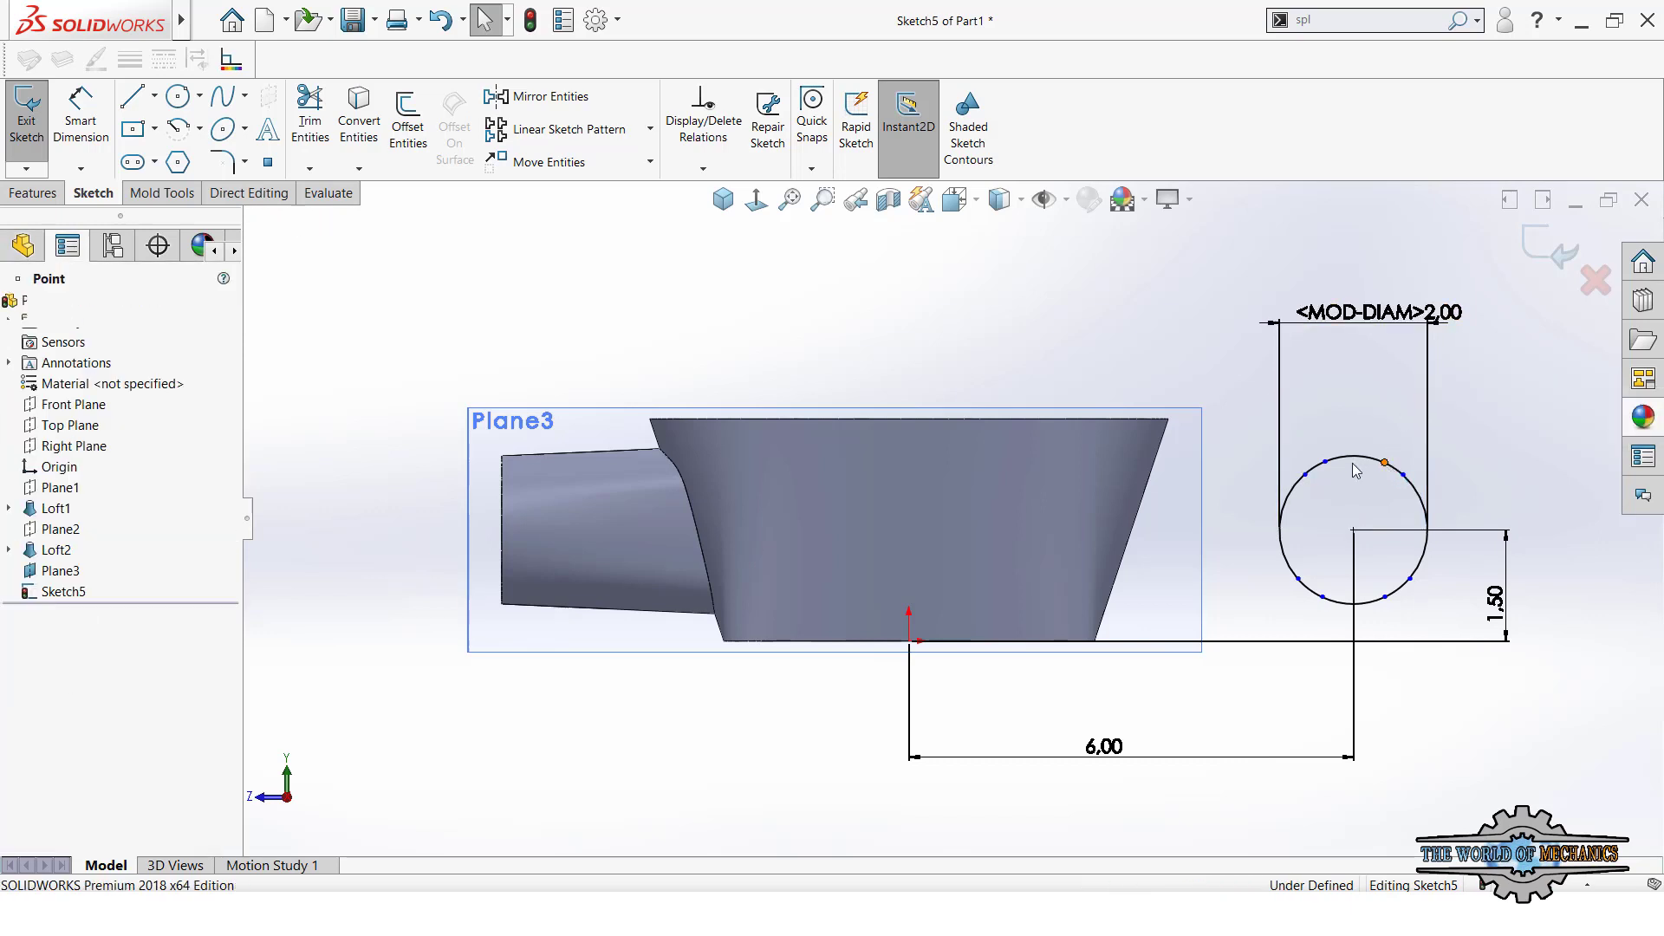
{"action": "left_click", "coordinate": [1324, 462], "text": "ctrl"}
{"action": "left_click", "coordinate": [1369, 387]}
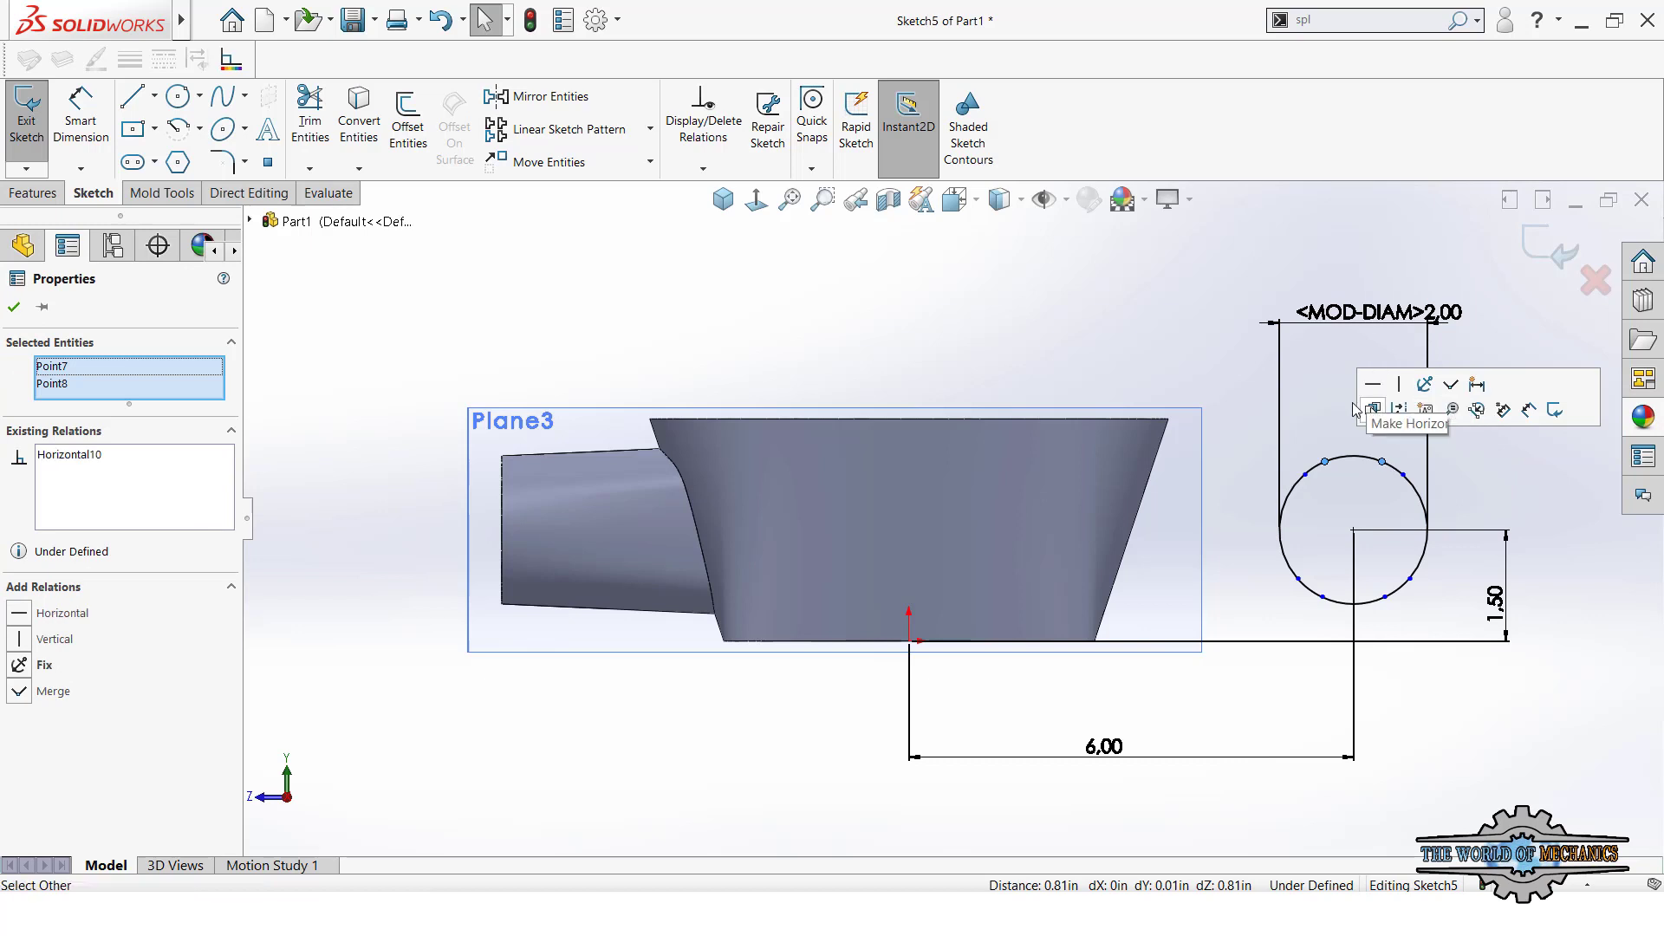
- Add vertical relations between the right-side points and the lower/upper points
{"action": "left_click", "coordinate": [1403, 475]}
{"action": "left_click", "coordinate": [1410, 579], "text": "ctrl"}
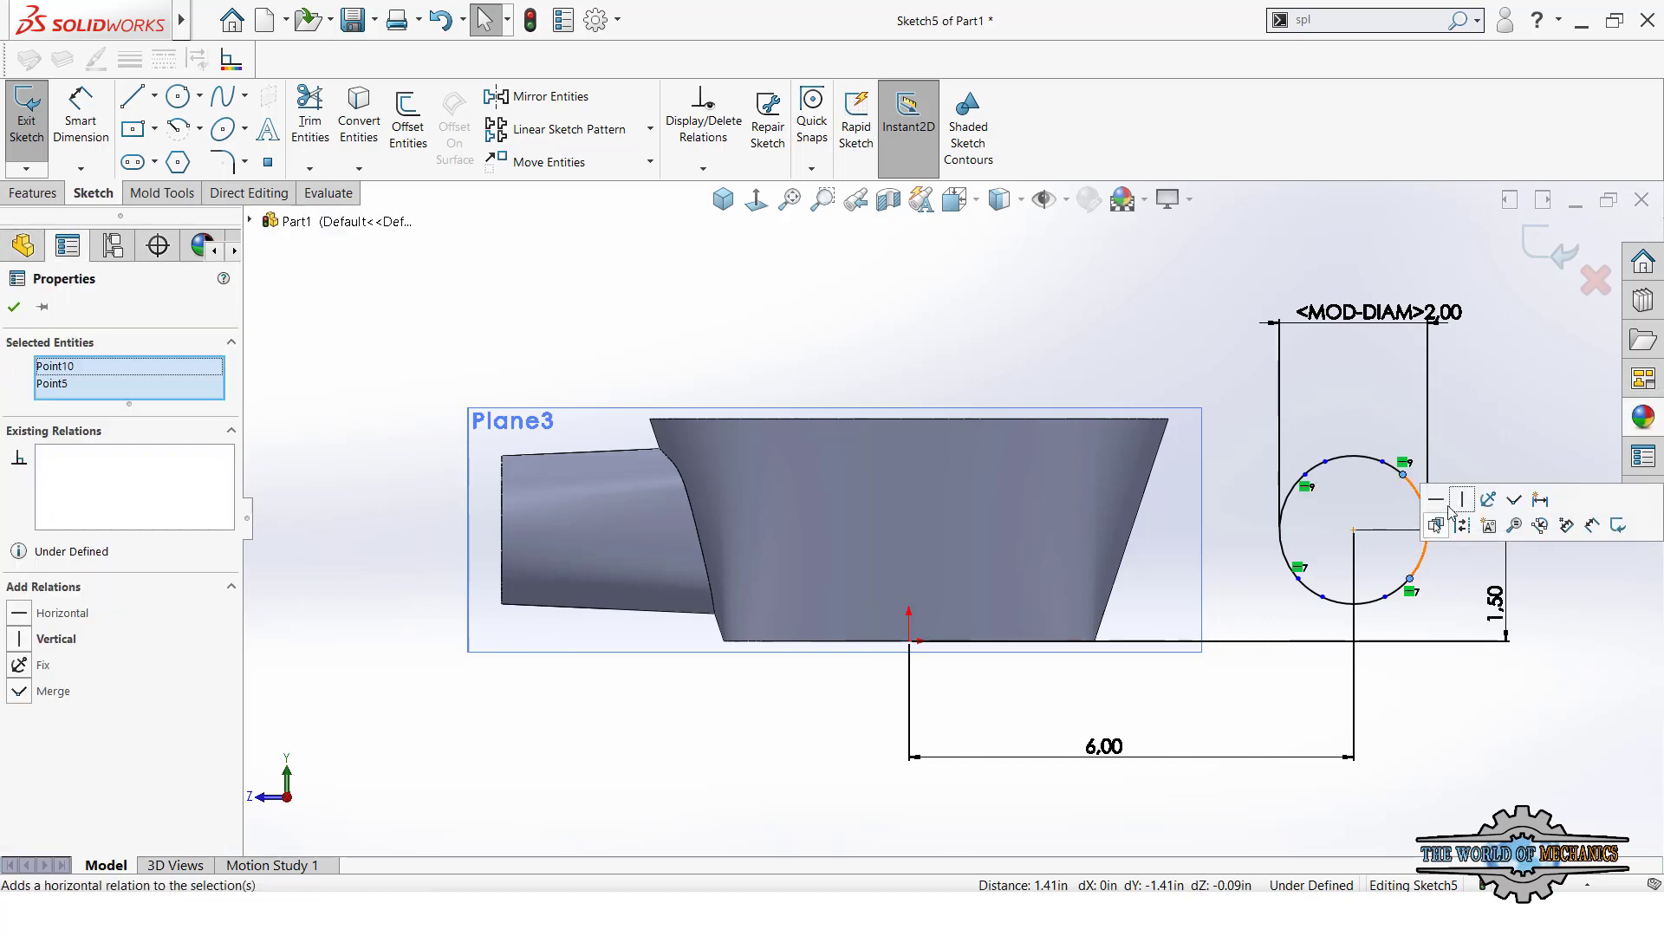
{"action": "left_click", "coordinate": [1459, 505]}
{"action": "key", "text": "Escape"}
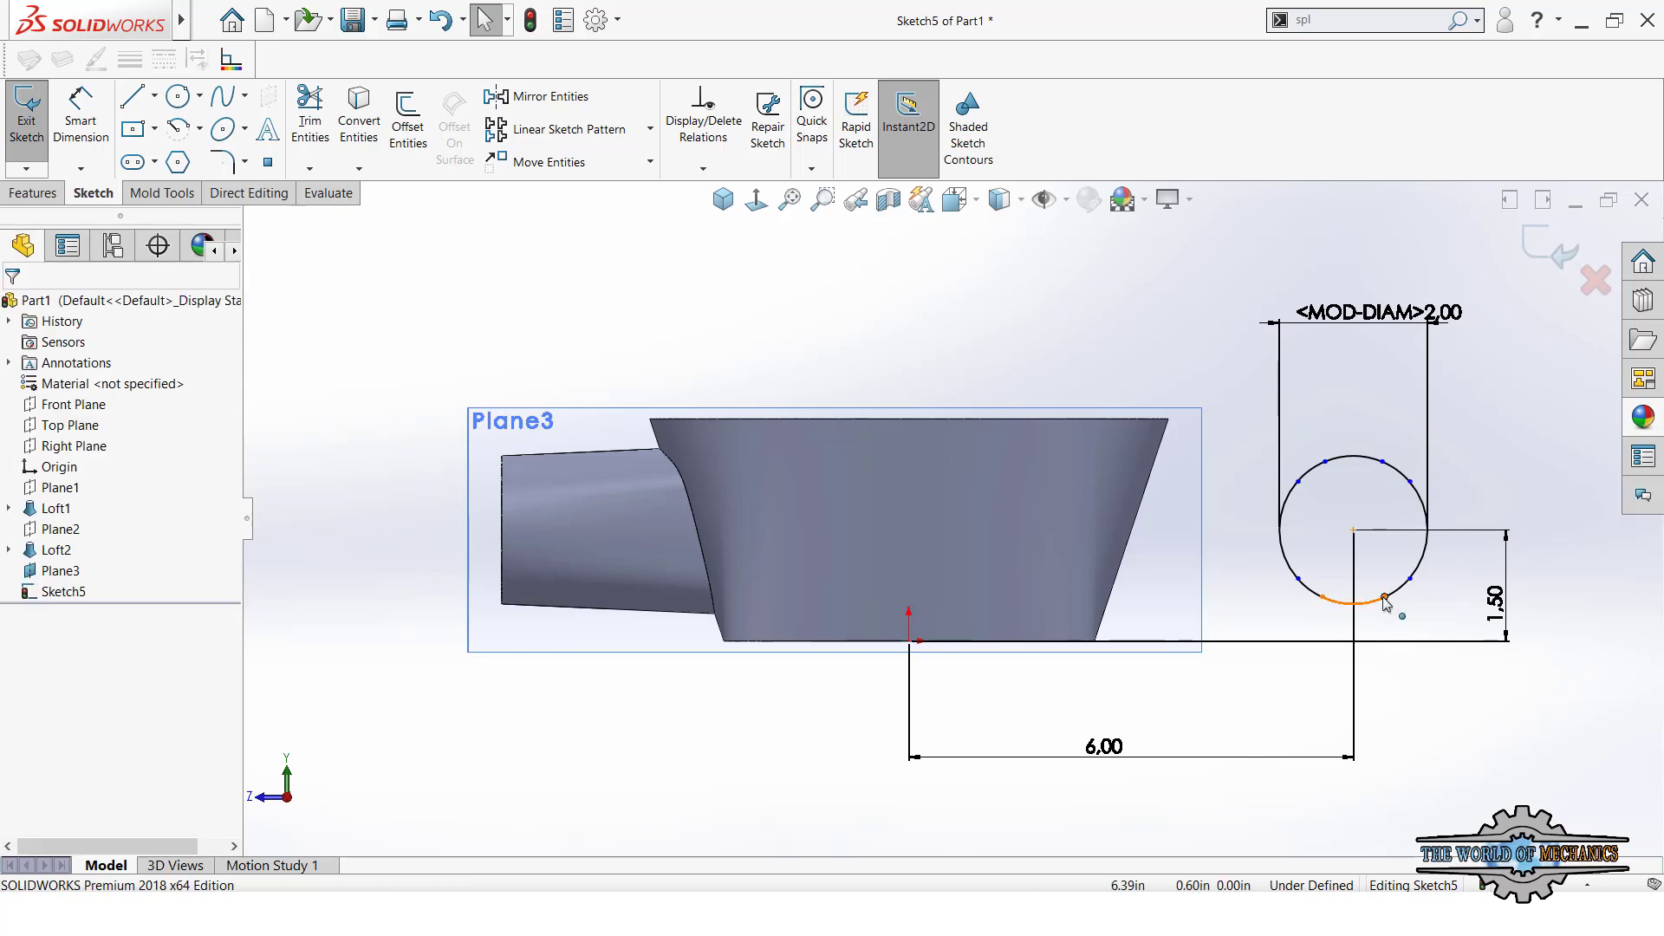
{"action": "left_click", "coordinate": [1384, 598]}
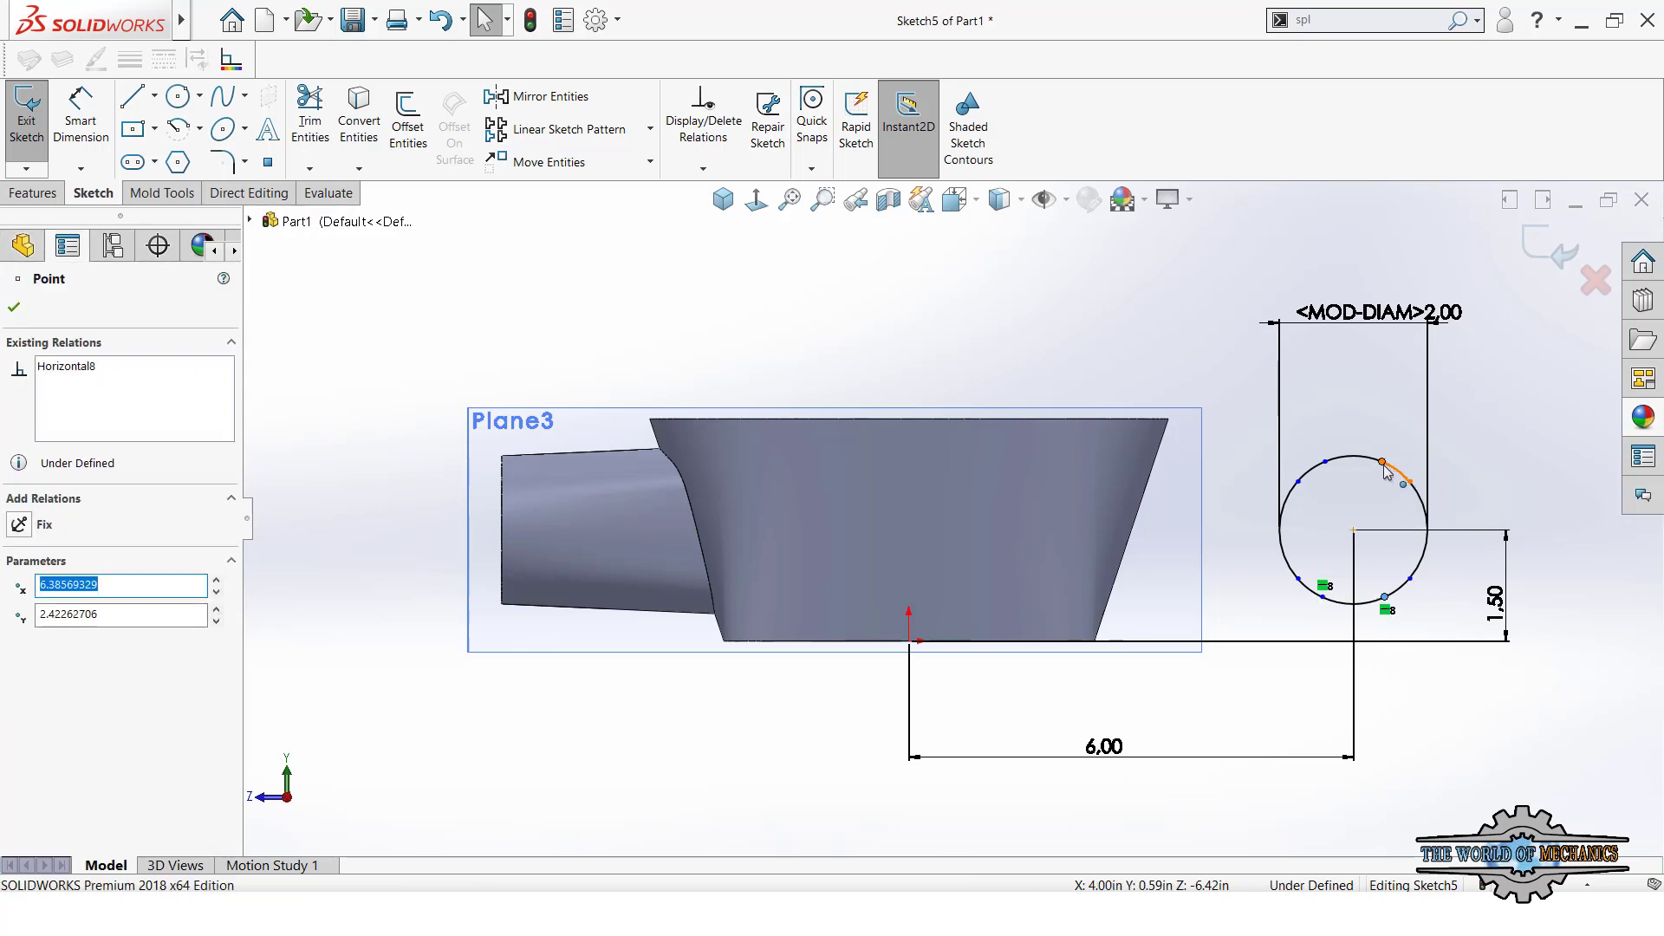
{"action": "left_click", "coordinate": [1384, 468], "text": "ctrl"}
{"action": "left_click", "coordinate": [1462, 398]}
{"action": "key", "text": "Escape"}
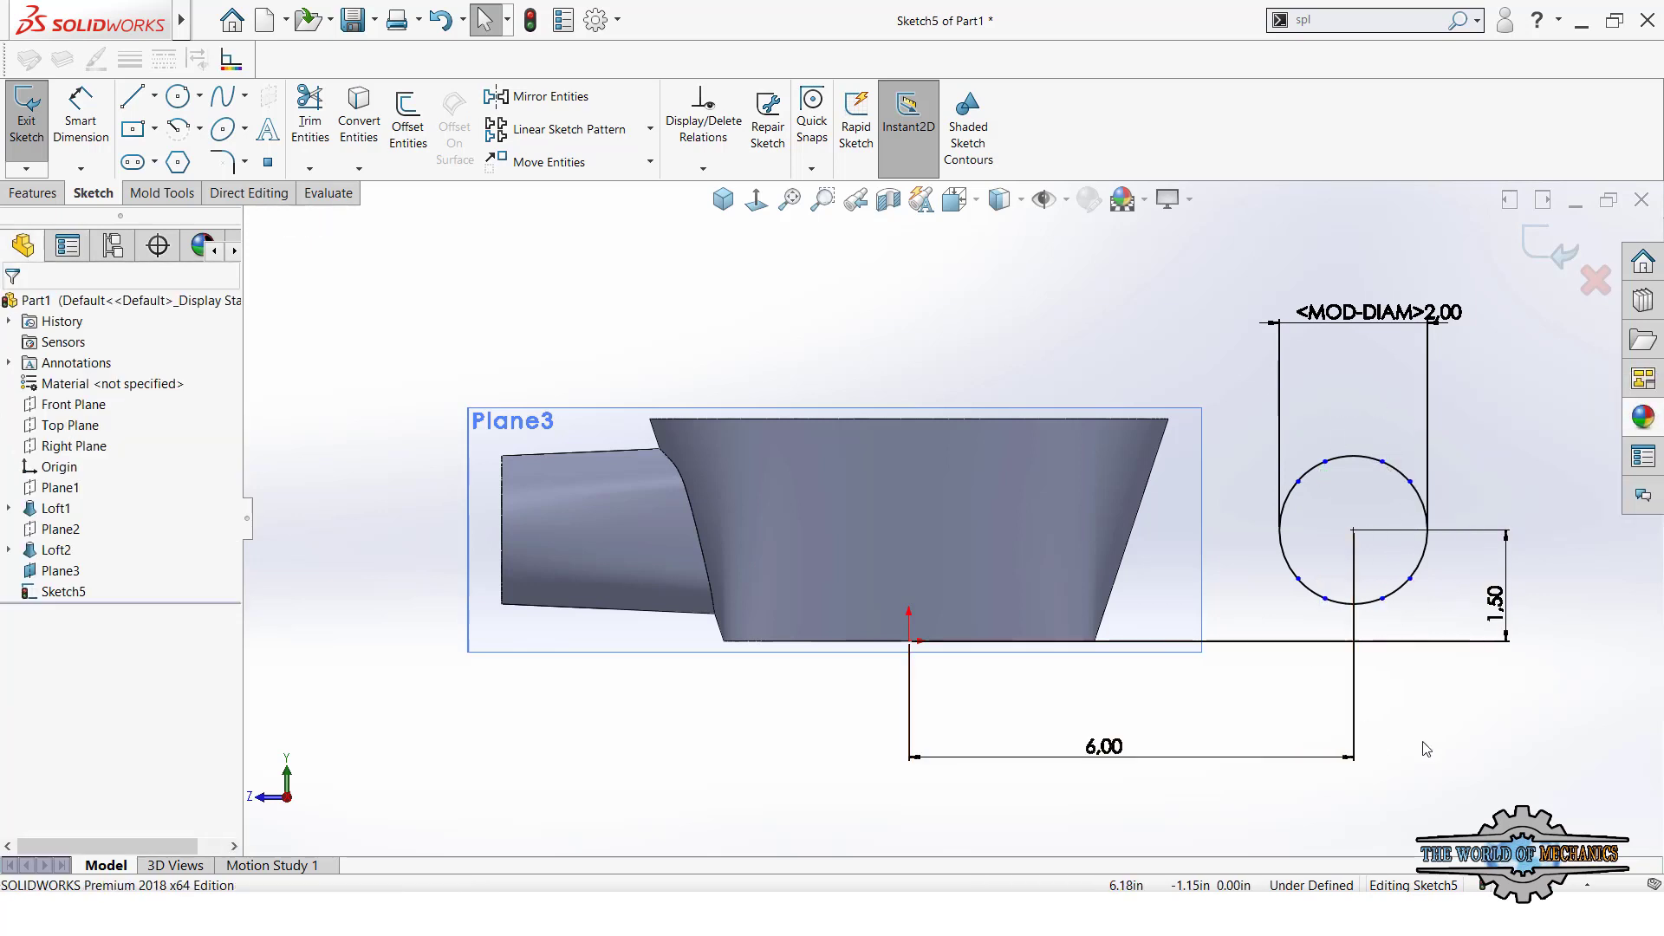
- Dimension the angle between the two lower split points at 120°
{"action": "key", "text": "d"}
{"action": "left_click", "coordinate": [1410, 579]}
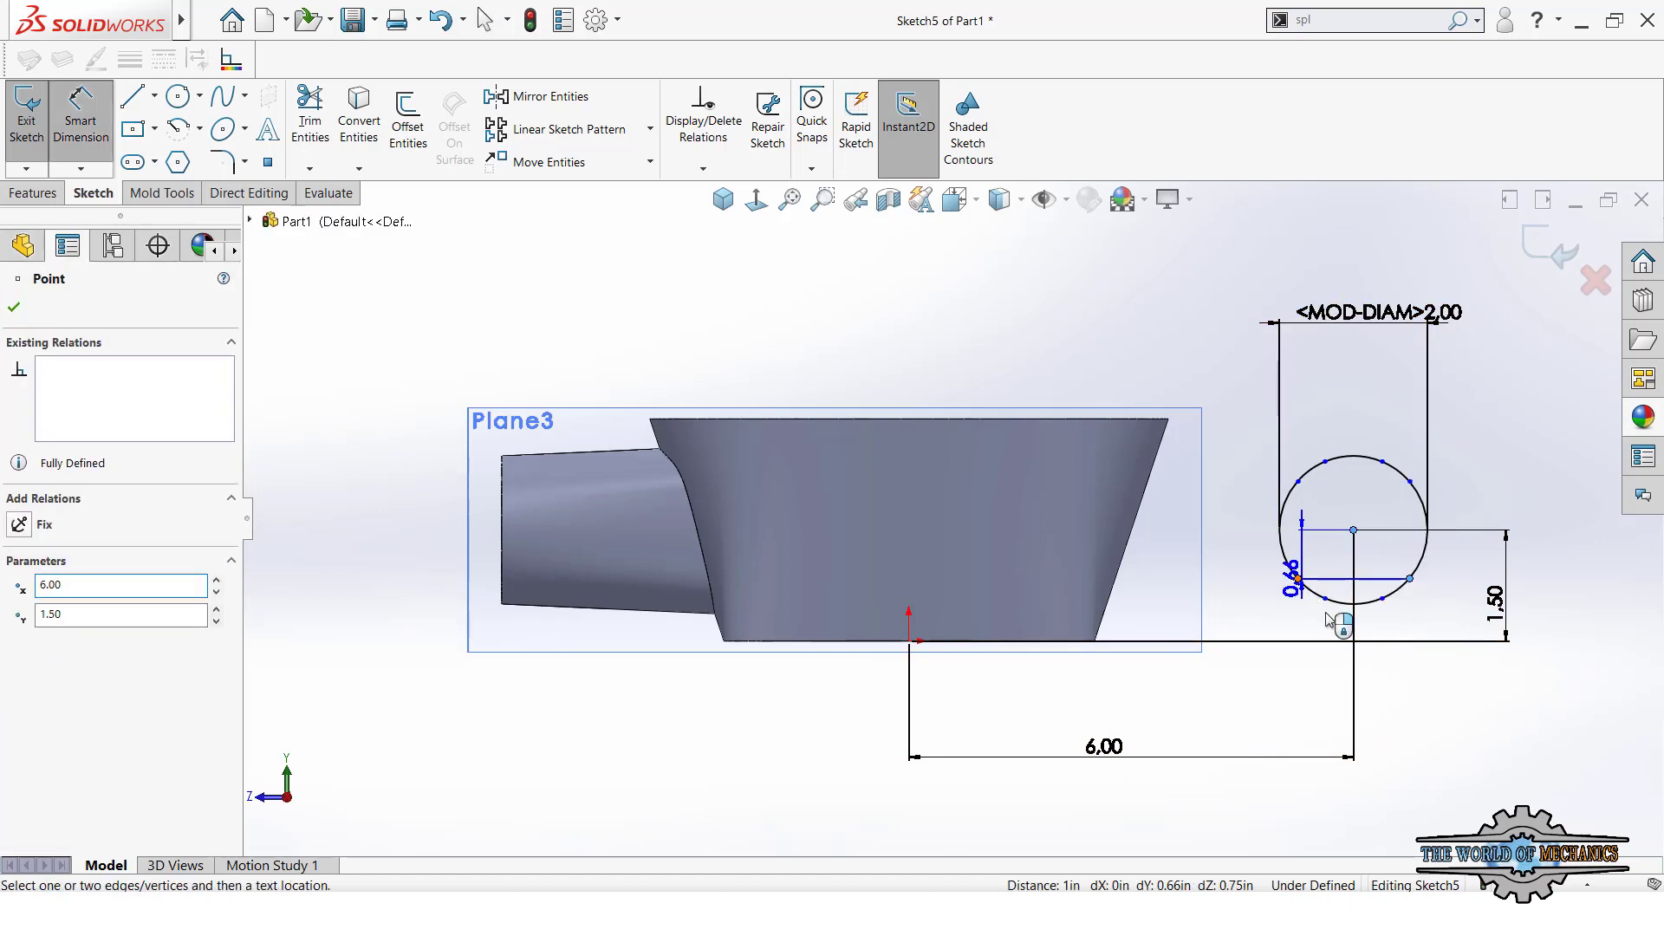
{"action": "left_click", "coordinate": [1310, 590]}
{"action": "left_click", "coordinate": [1378, 693]}
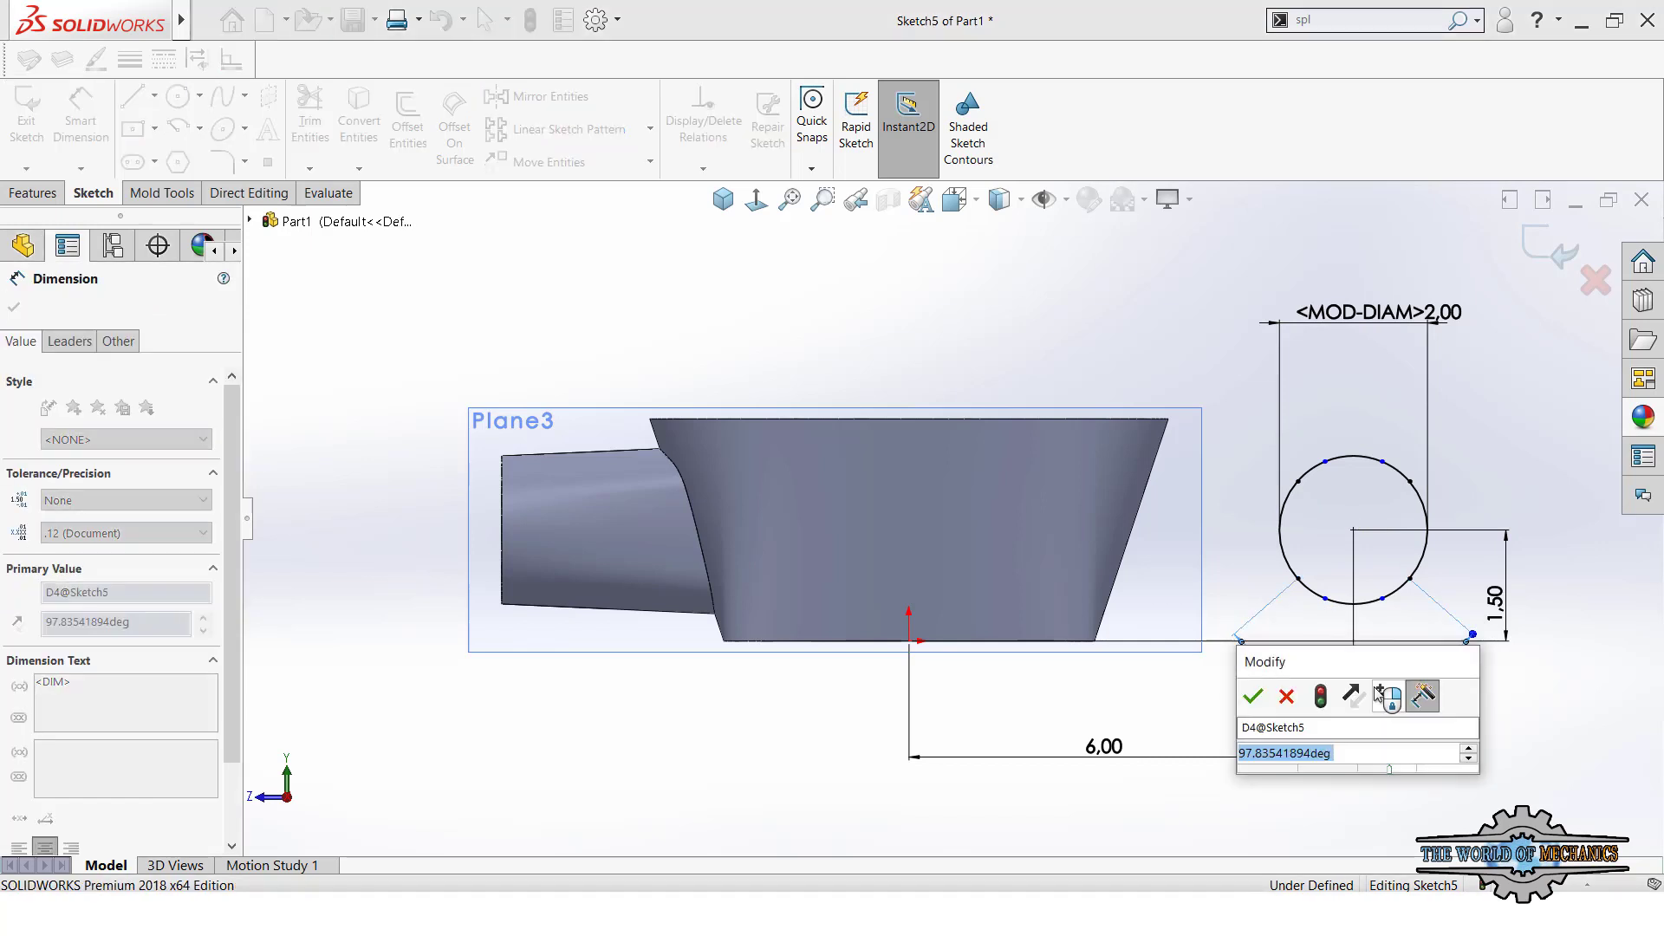
{"action": "type", "text": "120"}
{"action": "key", "text": "Return"}
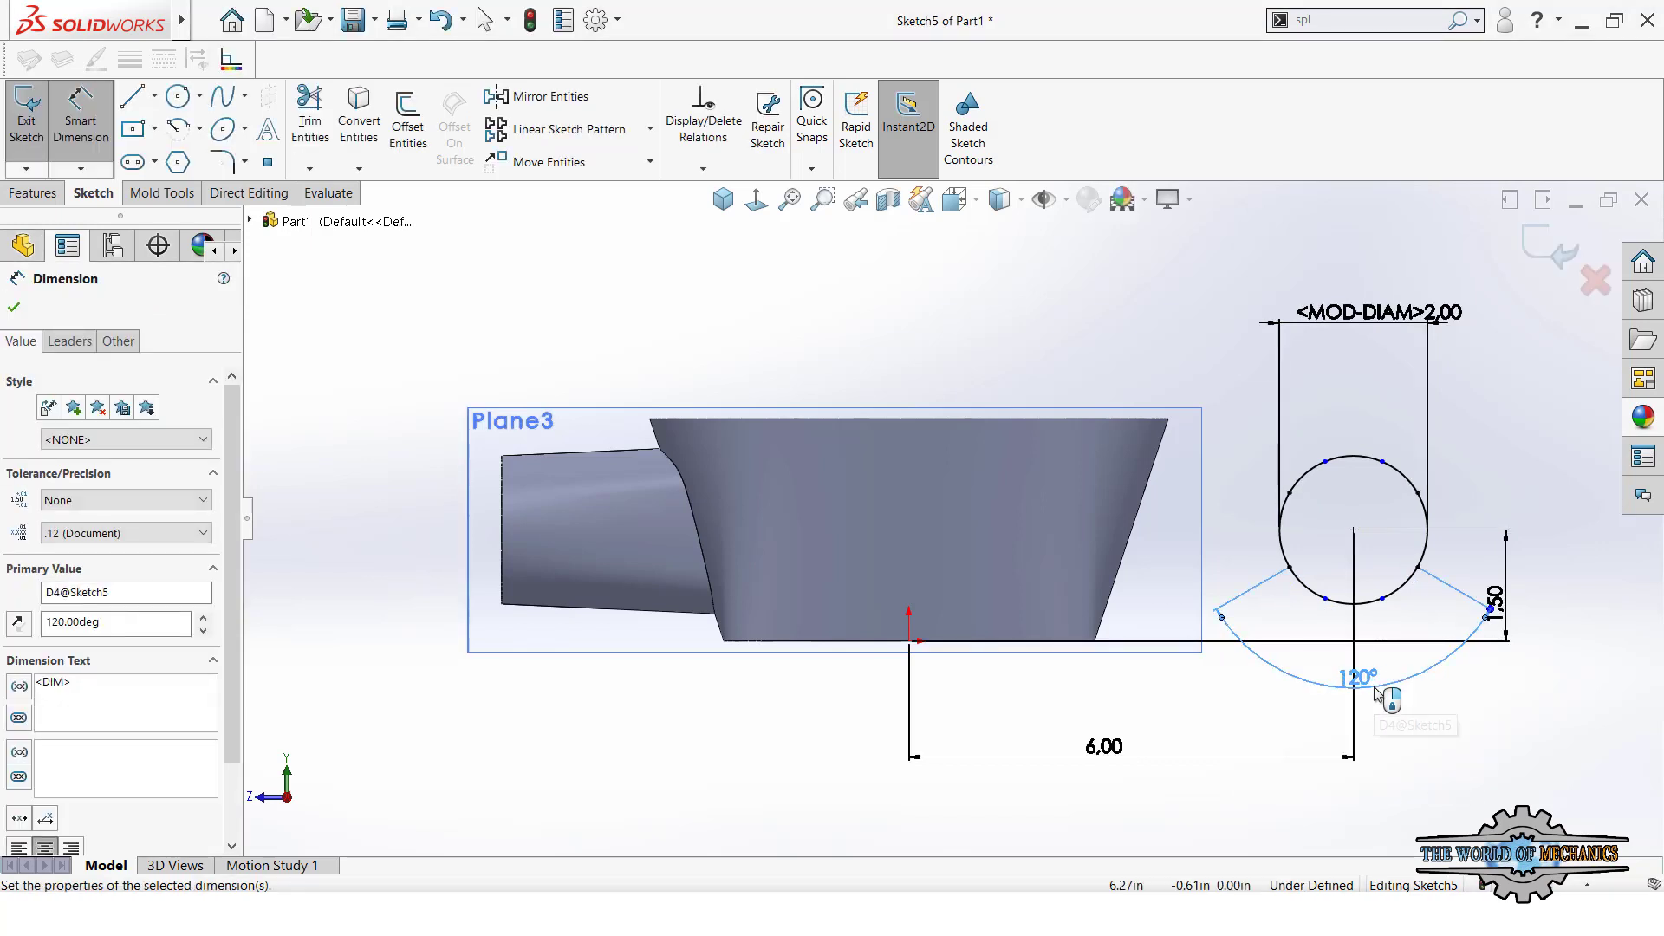
- Add a 75° angle from a lower split point through the circle centre
{"action": "left_click", "coordinate": [1380, 600]}
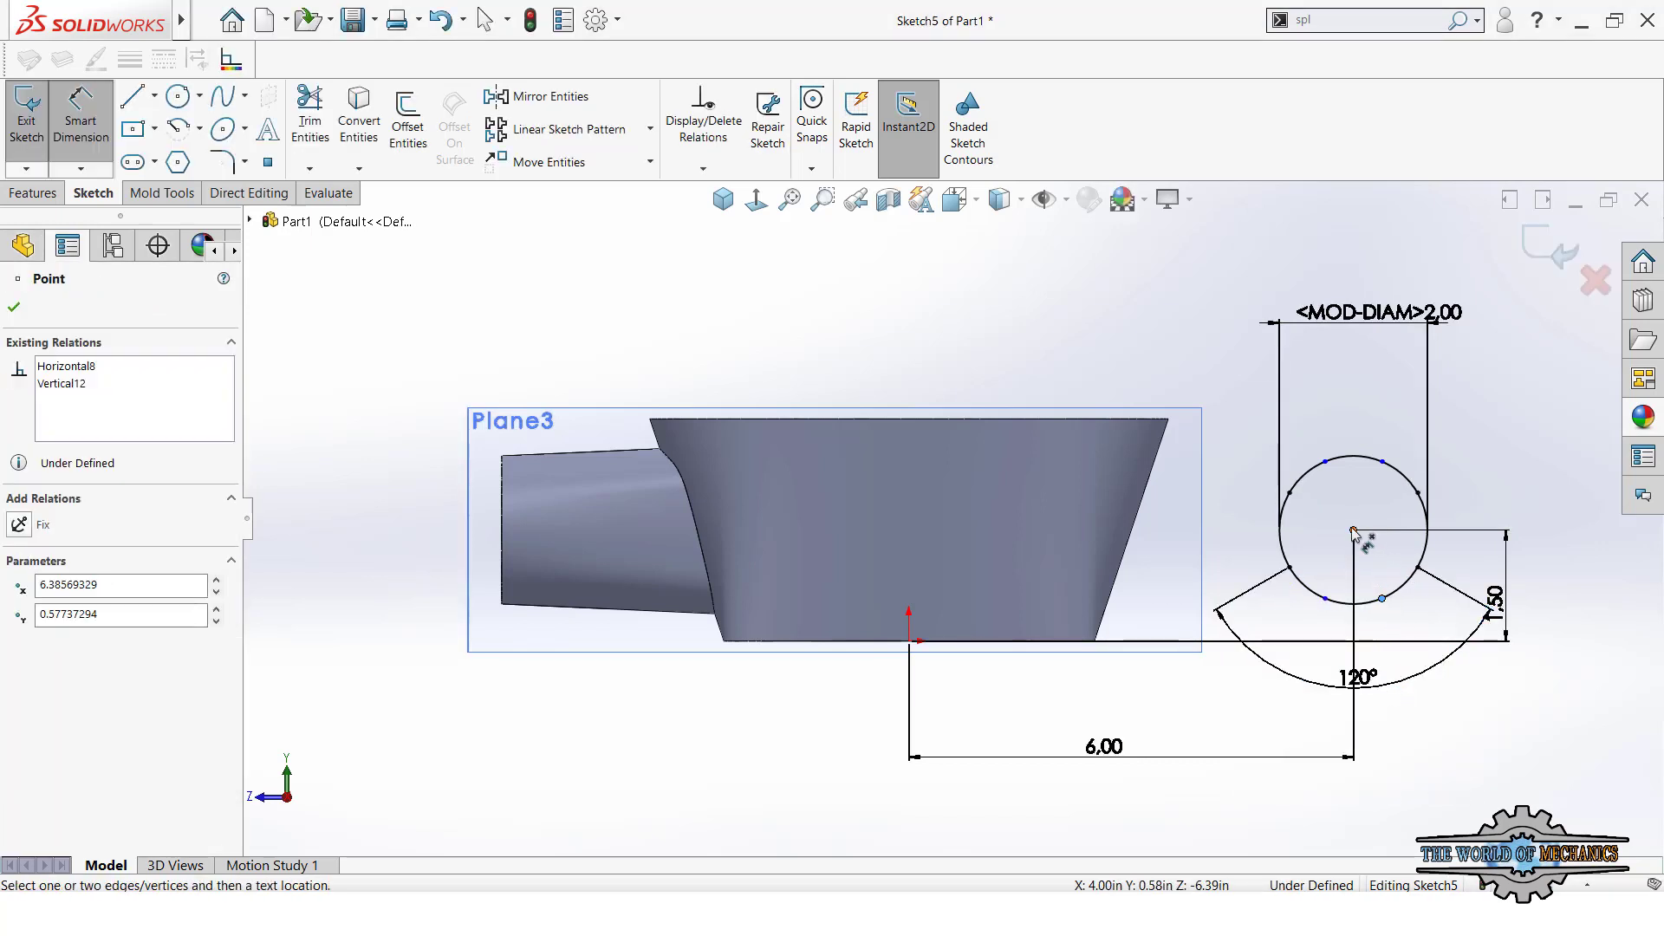
{"action": "left_click", "coordinate": [1354, 530]}
{"action": "left_click", "coordinate": [1324, 598]}
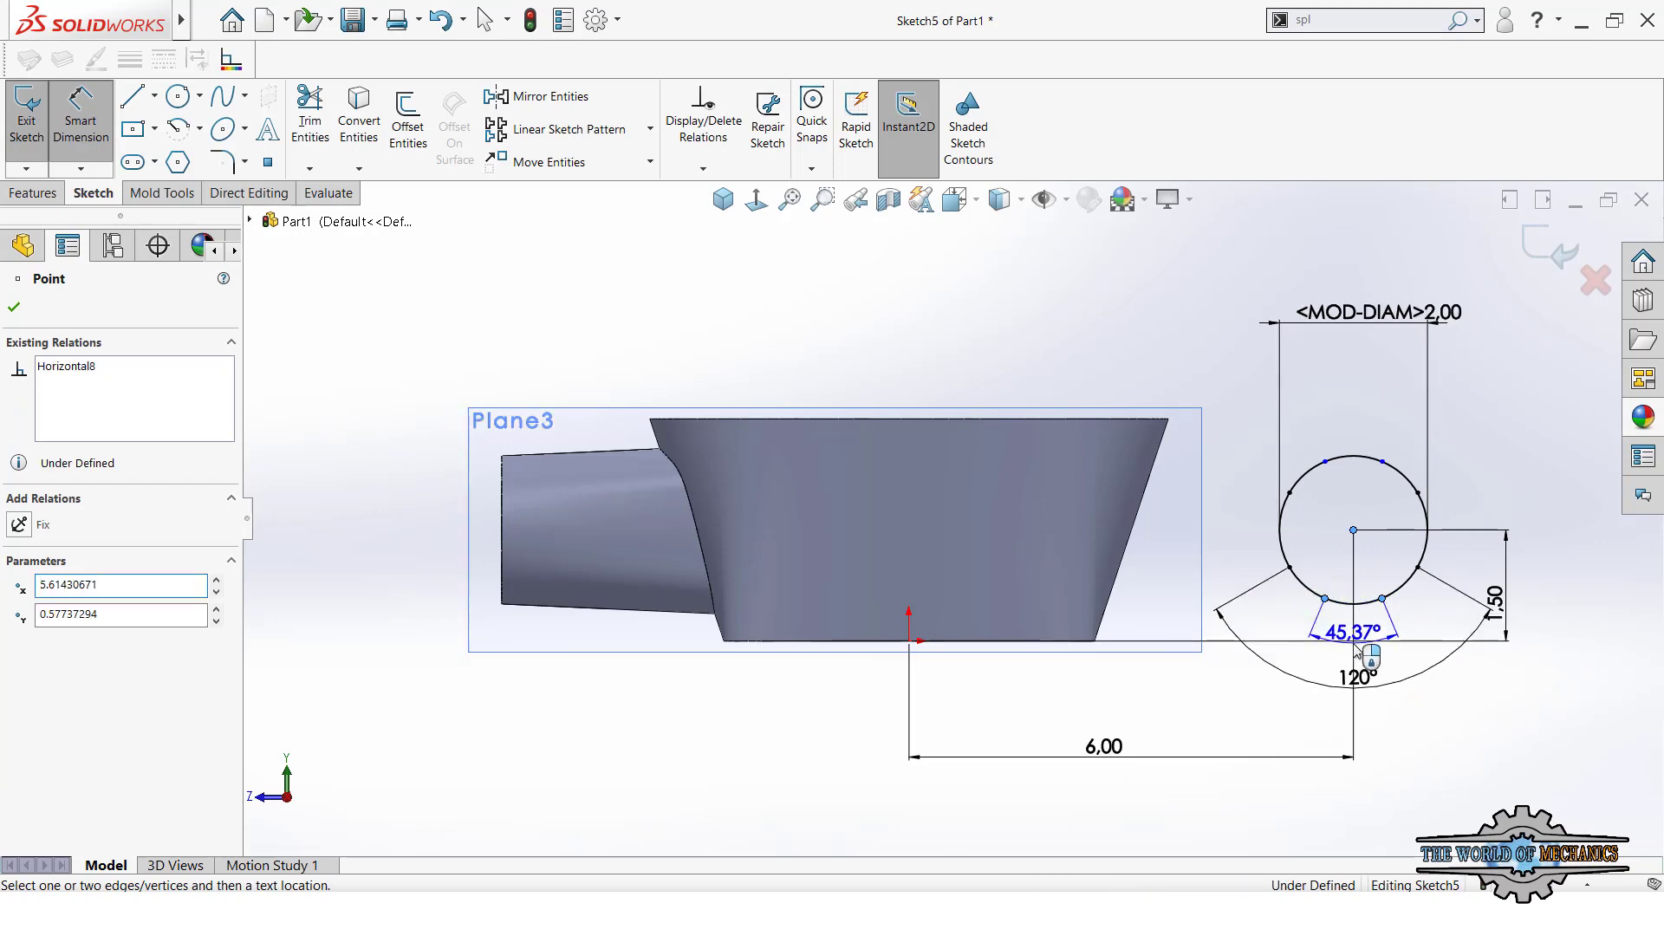
{"action": "left_click", "coordinate": [1356, 649]}
{"action": "type", "text": "75"}
{"action": "key", "text": "Return"}
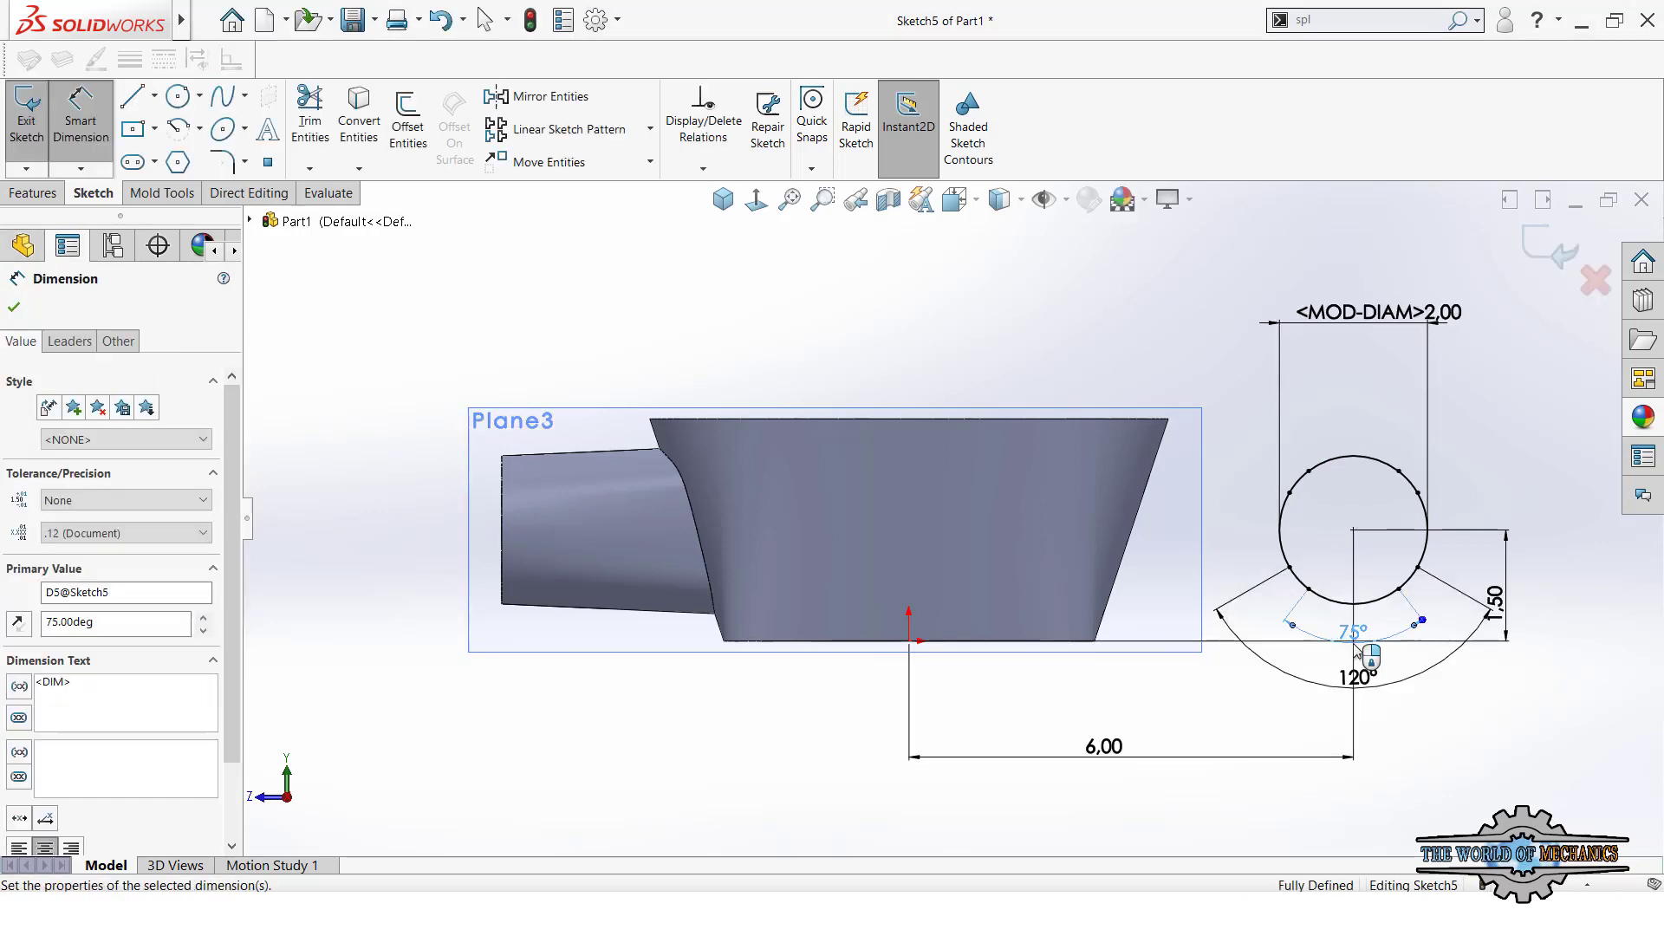
{"action": "key", "text": "Escape"}
- Exit the sketch, switch to isometric view and hide Plane3
{"action": "left_click", "coordinate": [1551, 251]}
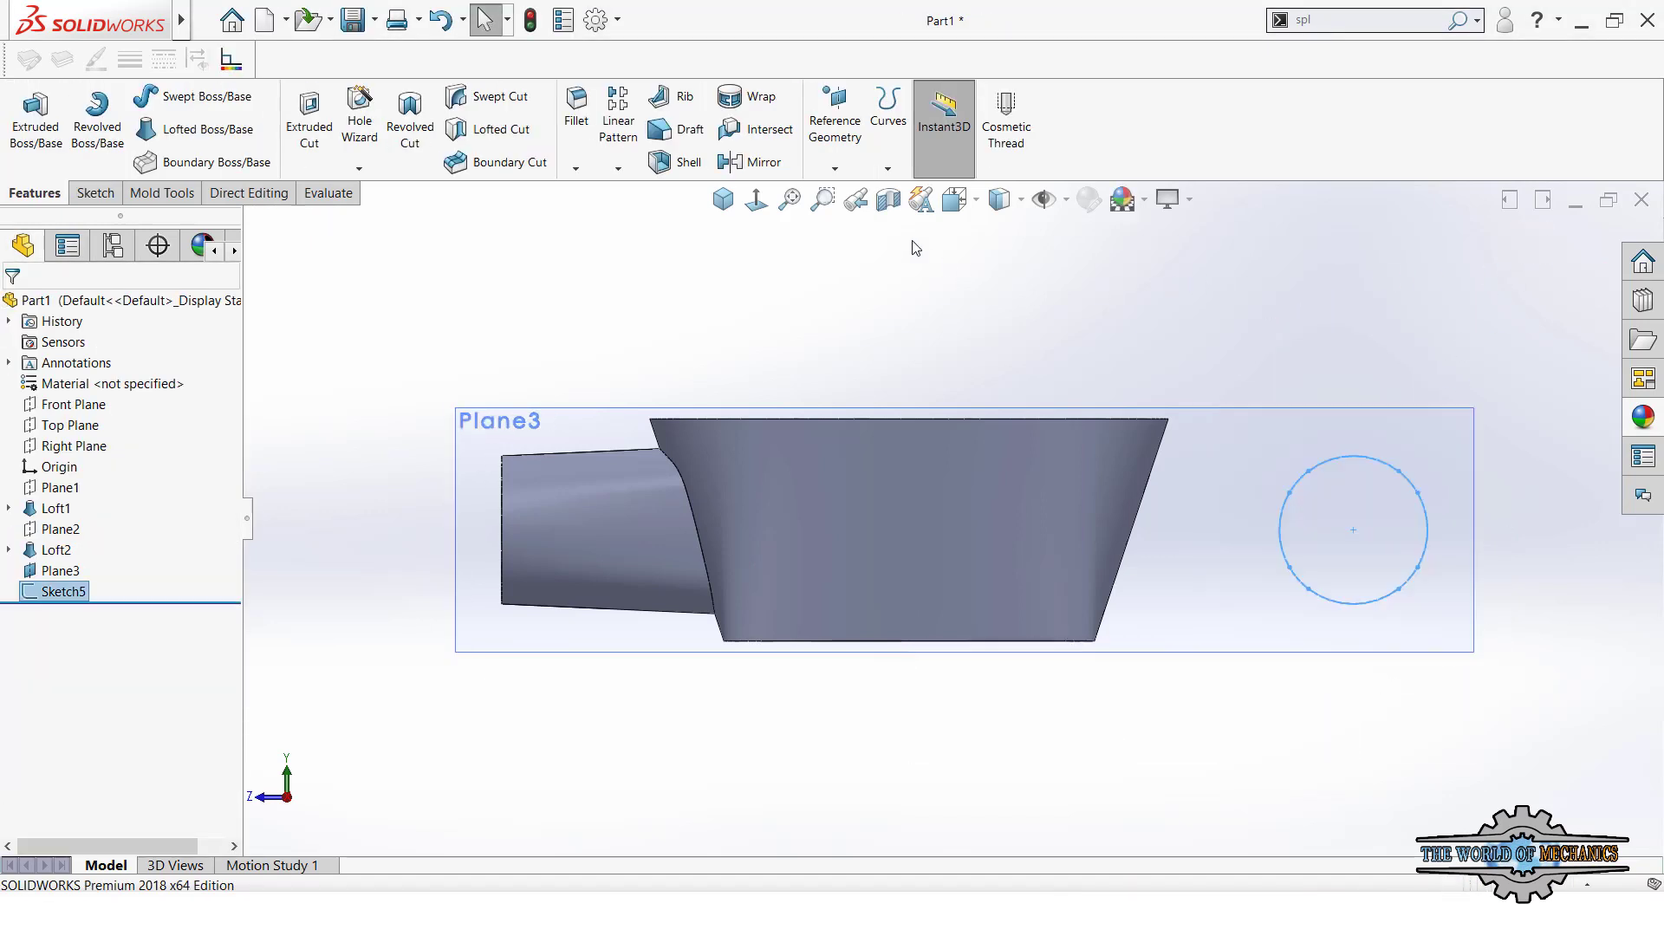
{"action": "left_click", "coordinate": [723, 200]}
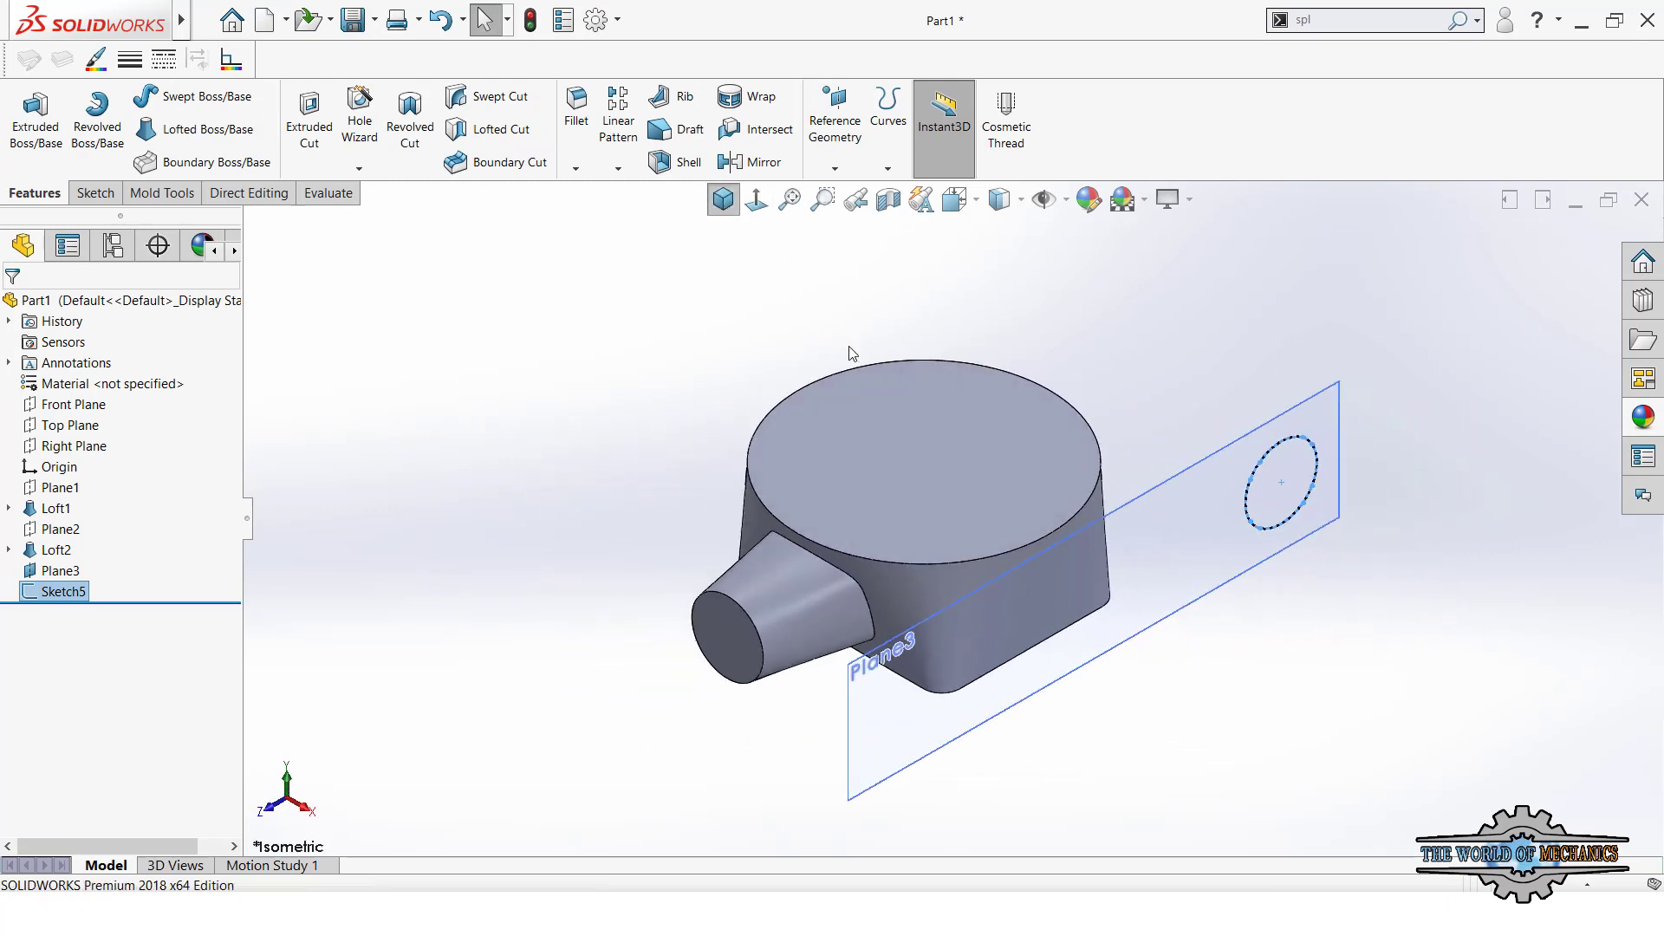
{"action": "left_click", "coordinate": [1218, 494]}
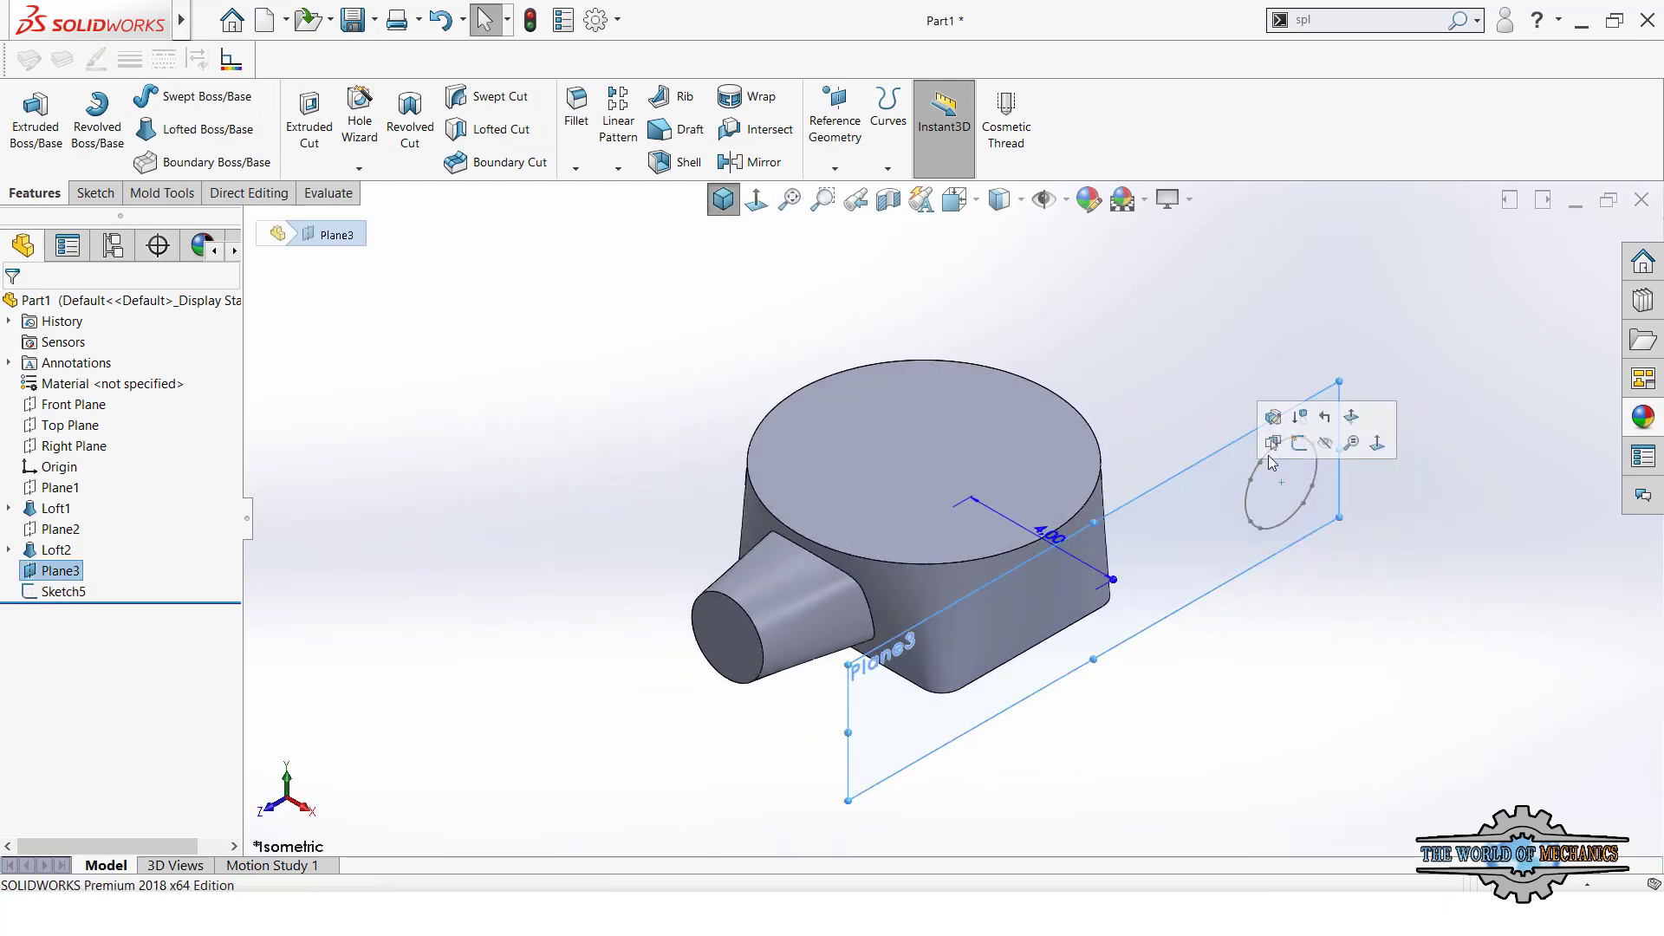
{"action": "left_click", "coordinate": [1331, 446]}
- Create Plane4 through the circle's centre point, parallel to the Top Plane
{"action": "left_click", "coordinate": [842, 143]}
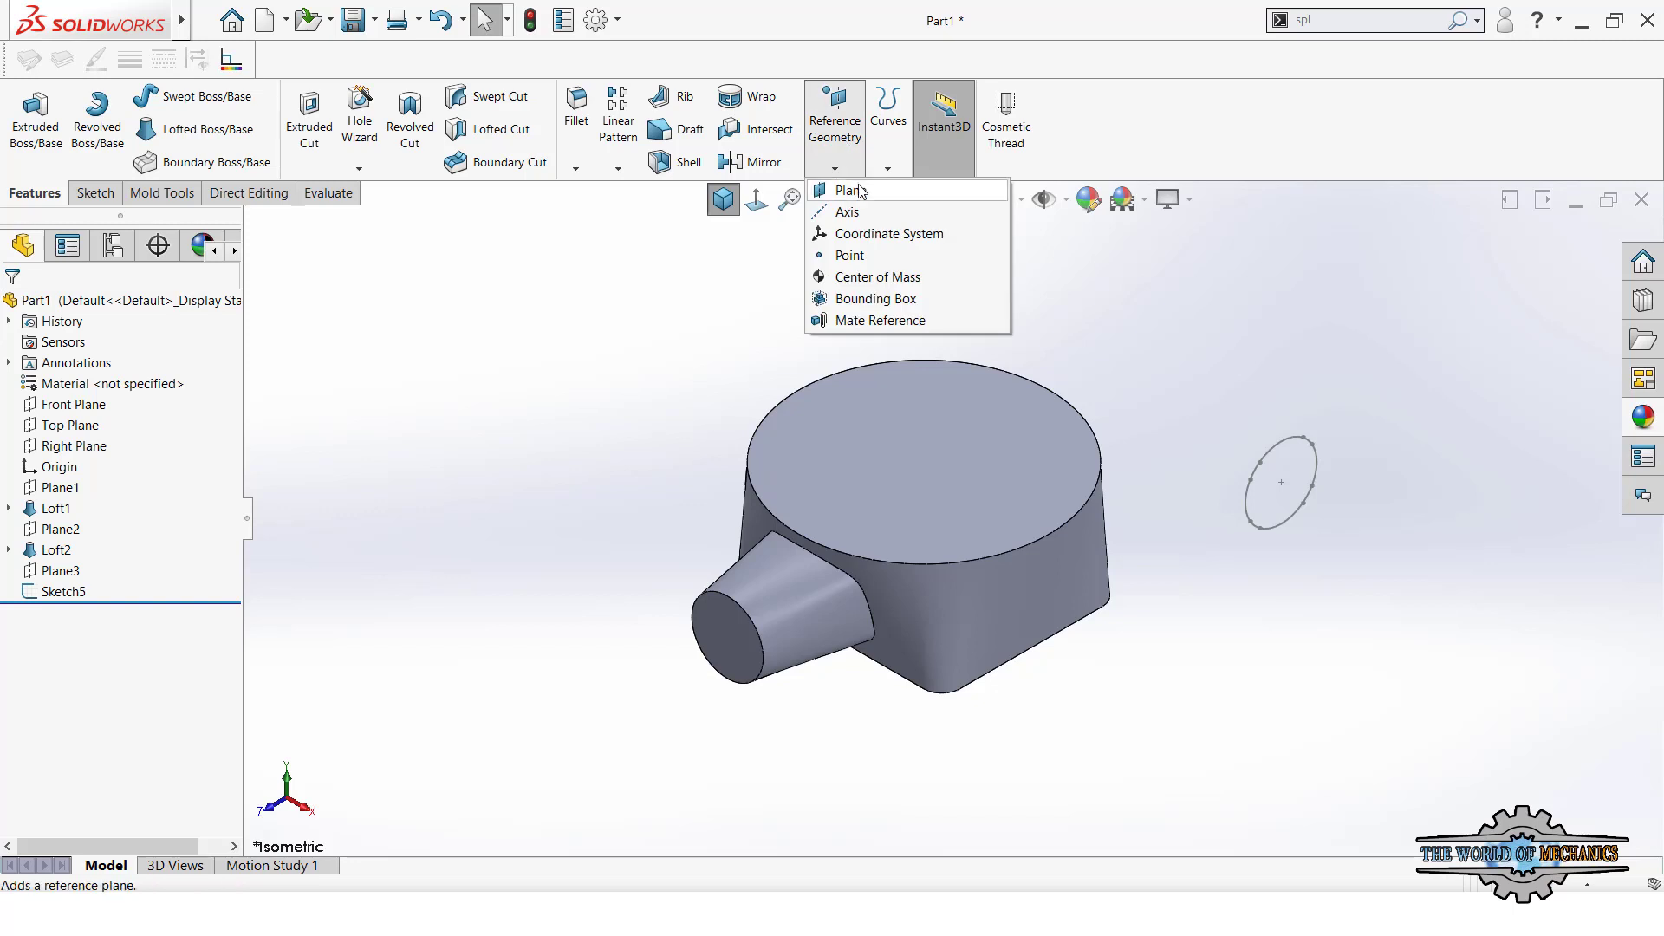
{"action": "left_click", "coordinate": [845, 190]}
{"action": "left_click", "coordinate": [250, 222]}
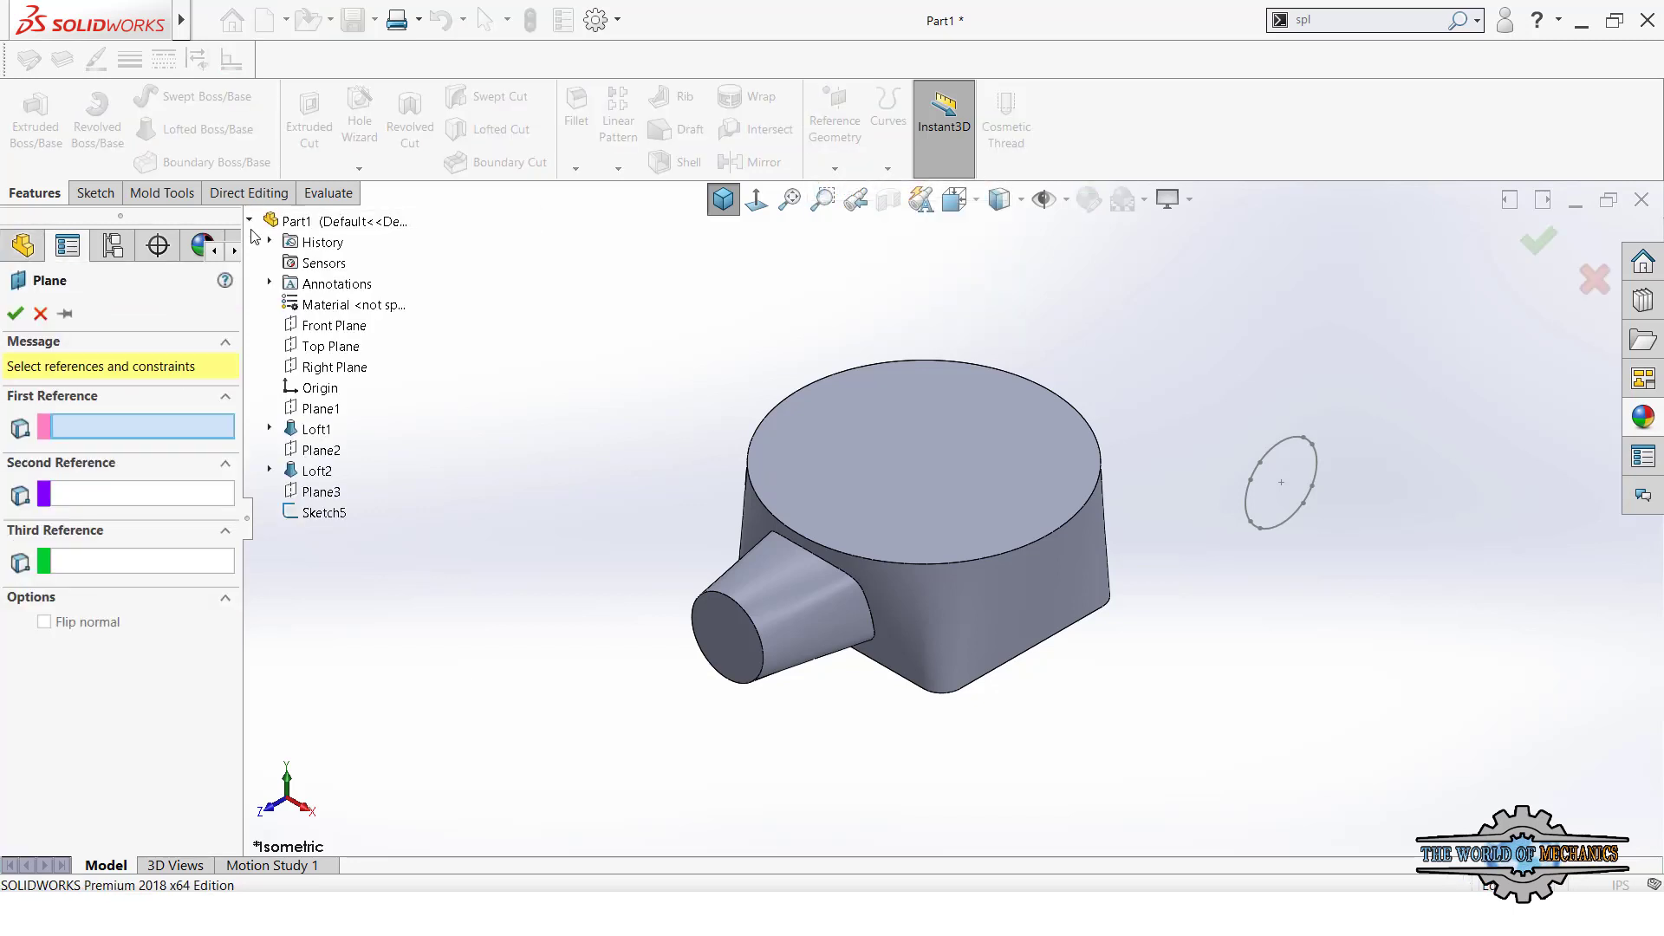
{"action": "left_click", "coordinate": [250, 222]}
{"action": "left_click", "coordinate": [329, 347]}
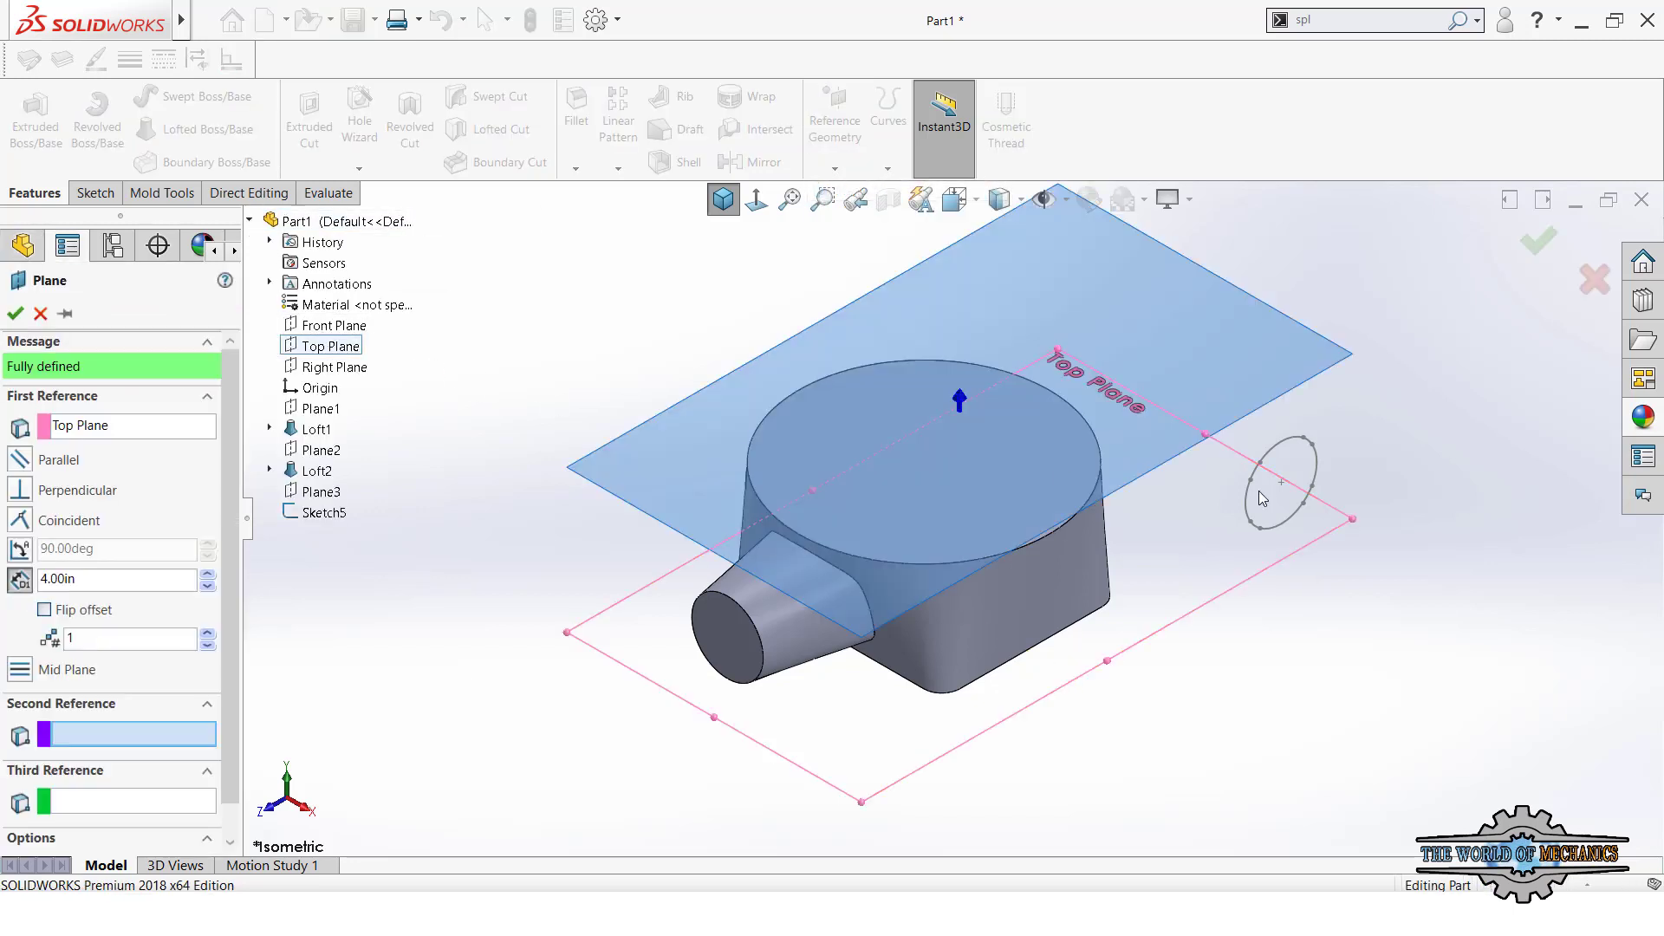
{"action": "left_click", "coordinate": [1281, 484]}
{"action": "left_click", "coordinate": [15, 313]}
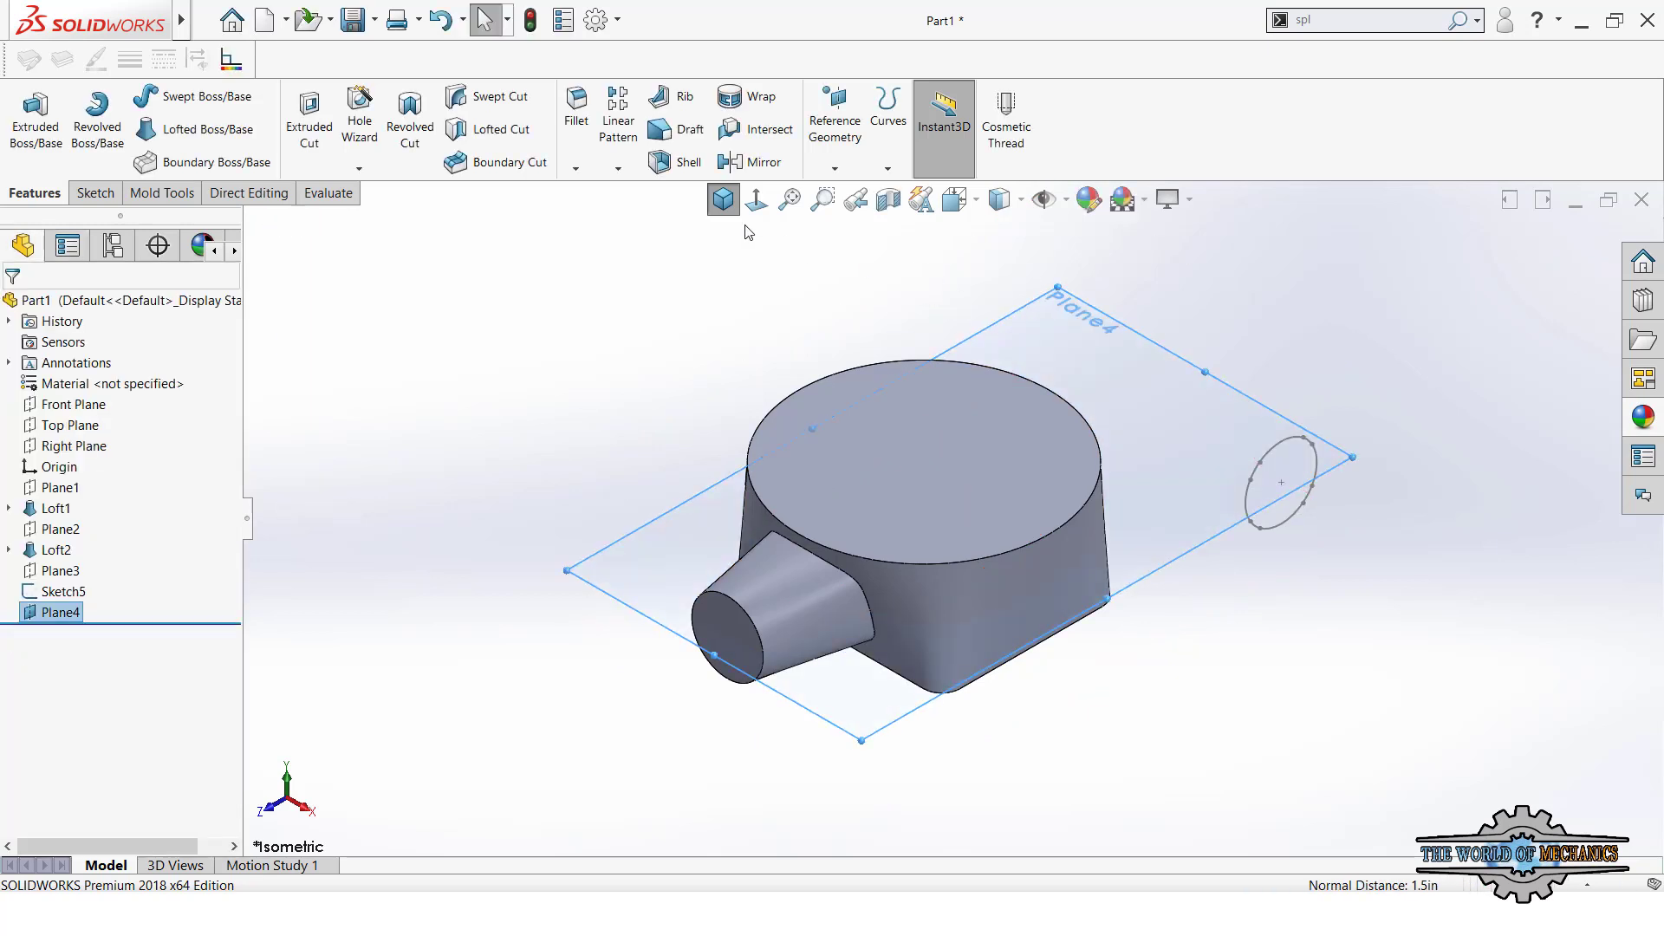
{"action": "left_click", "coordinate": [67, 617]}
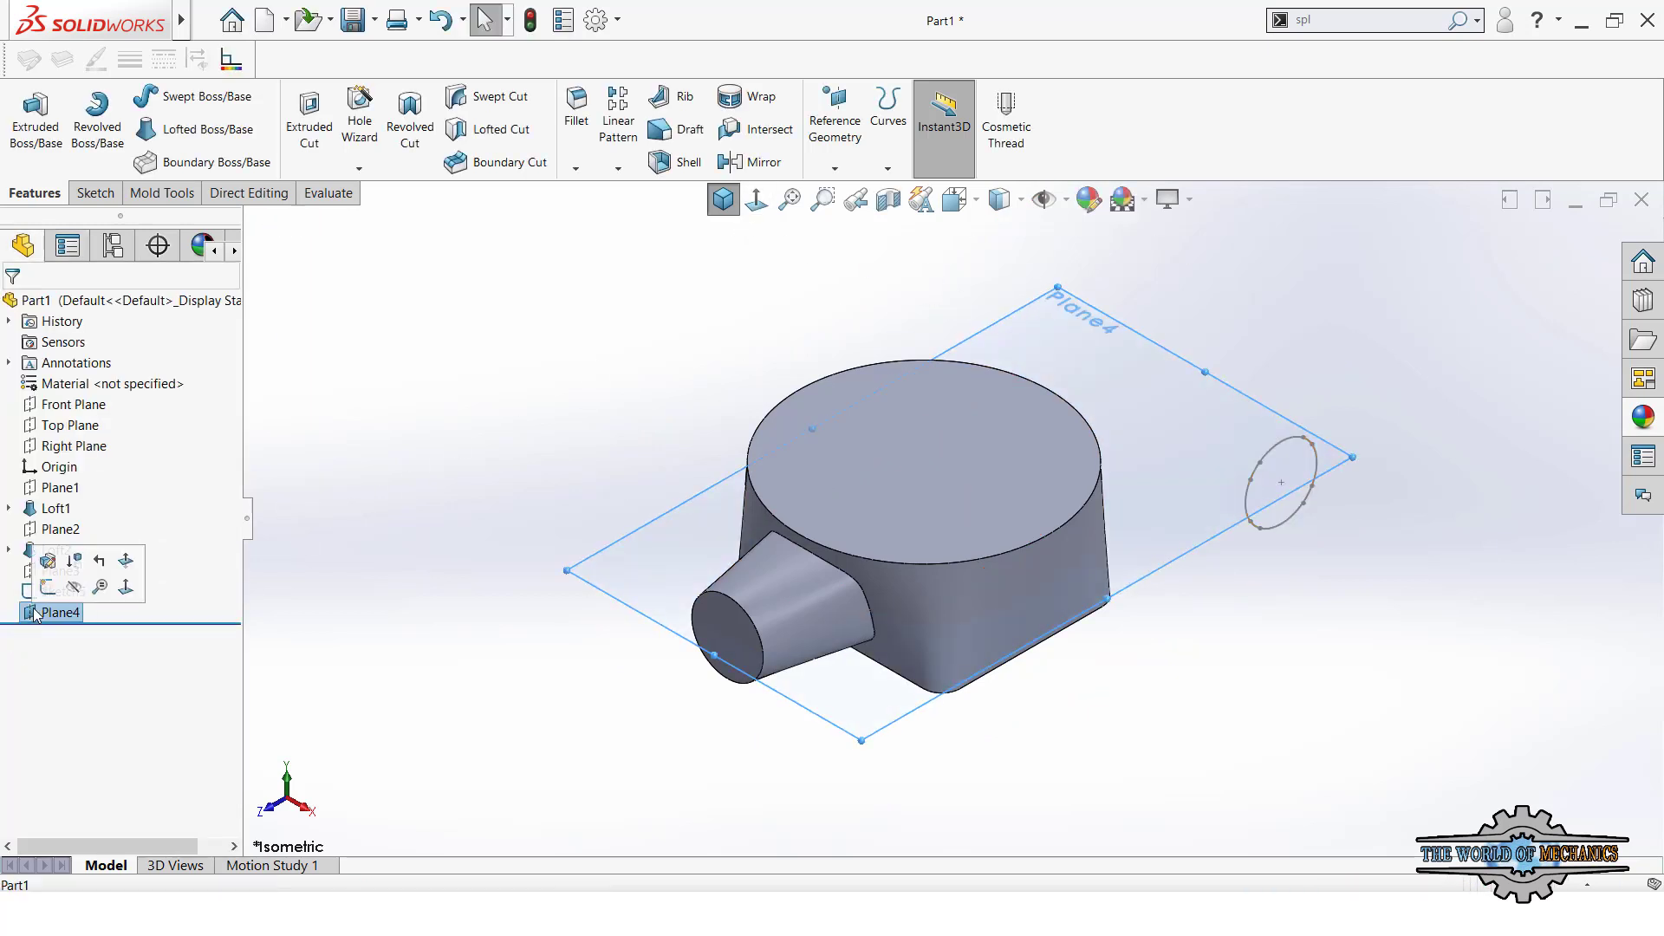
- On Plane4, draw a horizontal line from the outlet circle and a vertical line to the origin
{"action": "left_click", "coordinate": [52, 596]}
{"action": "left_click", "coordinate": [745, 207]}
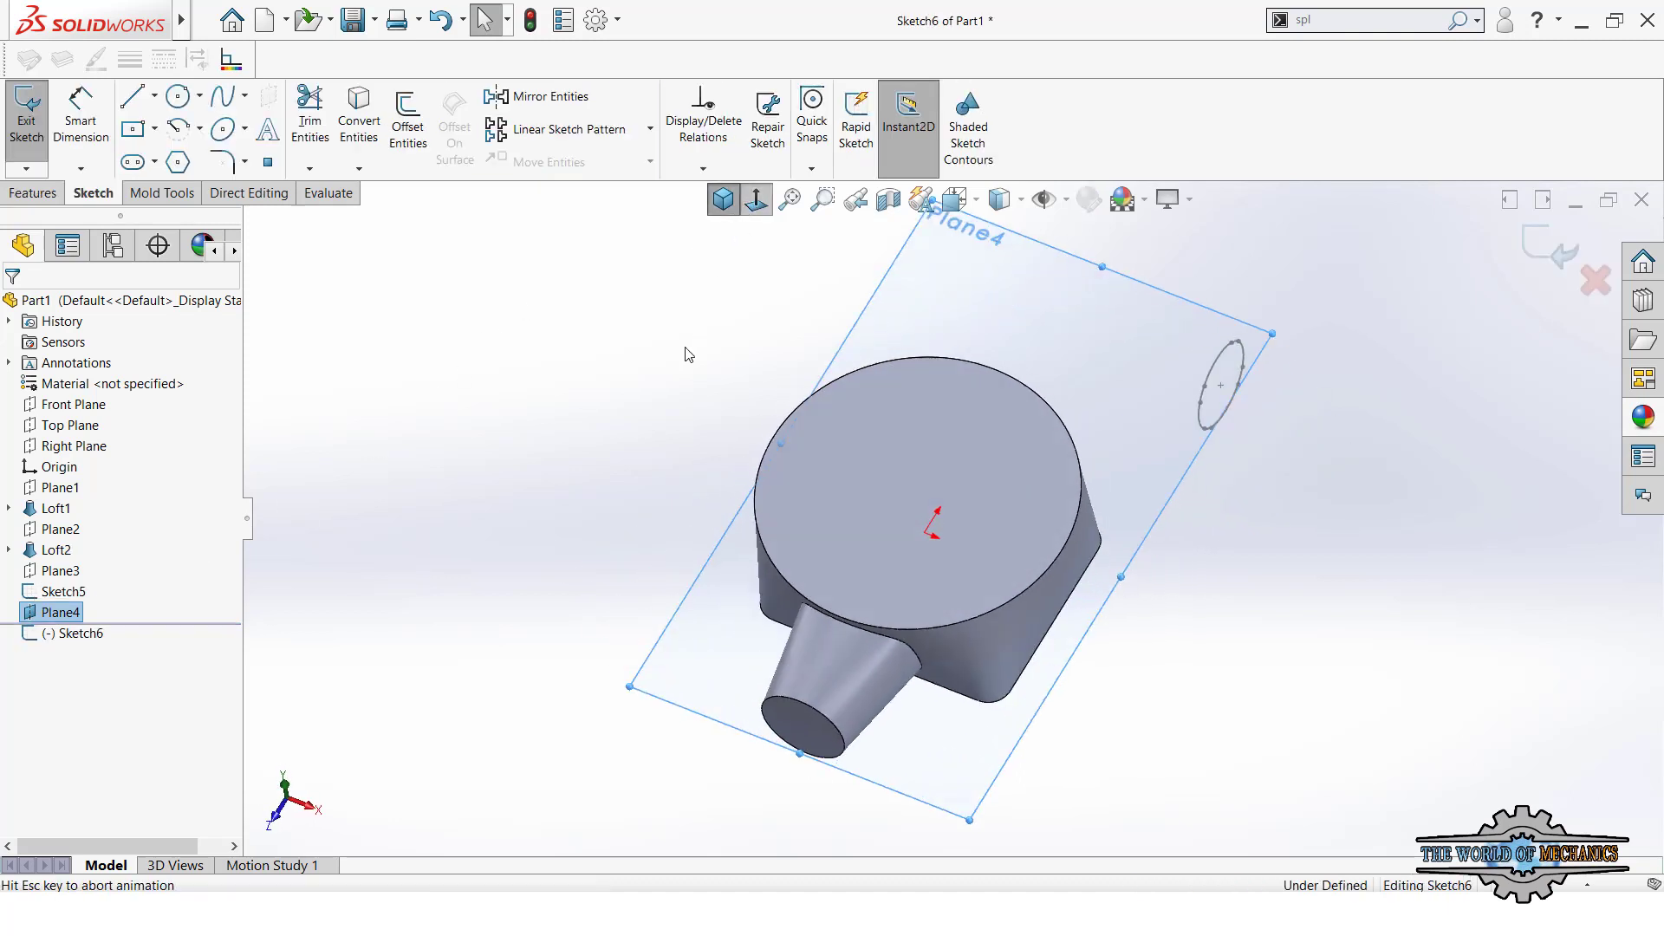
{"action": "key", "text": "l"}
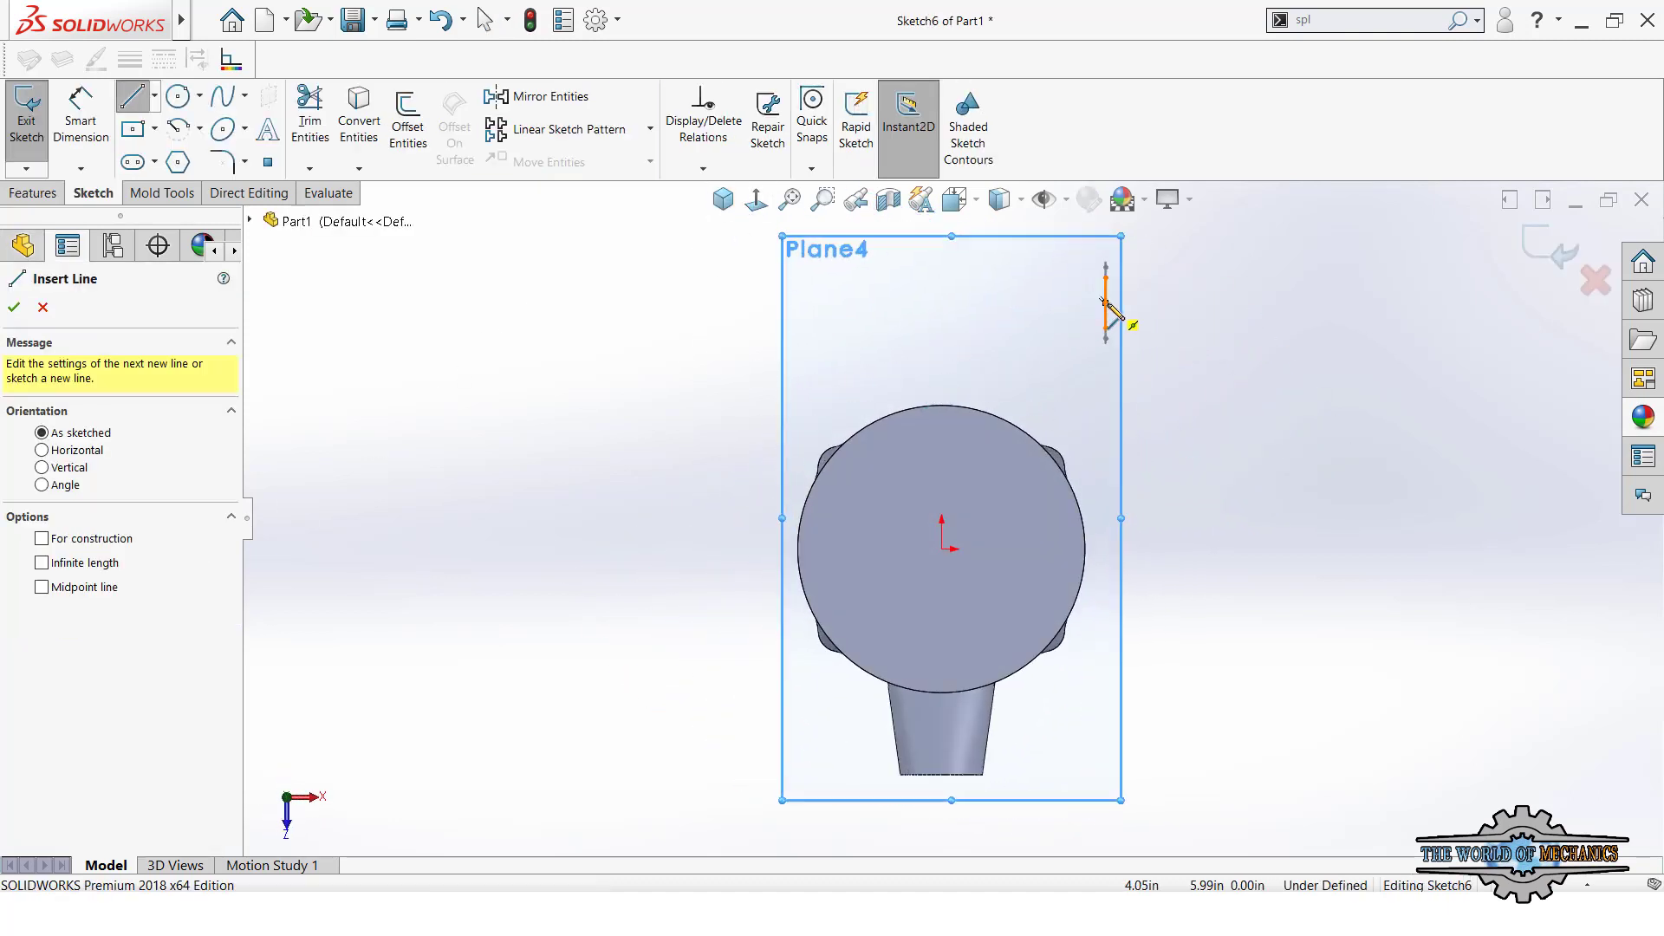
{"action": "left_click", "coordinate": [1106, 302]}
{"action": "left_click", "coordinate": [941, 302]}
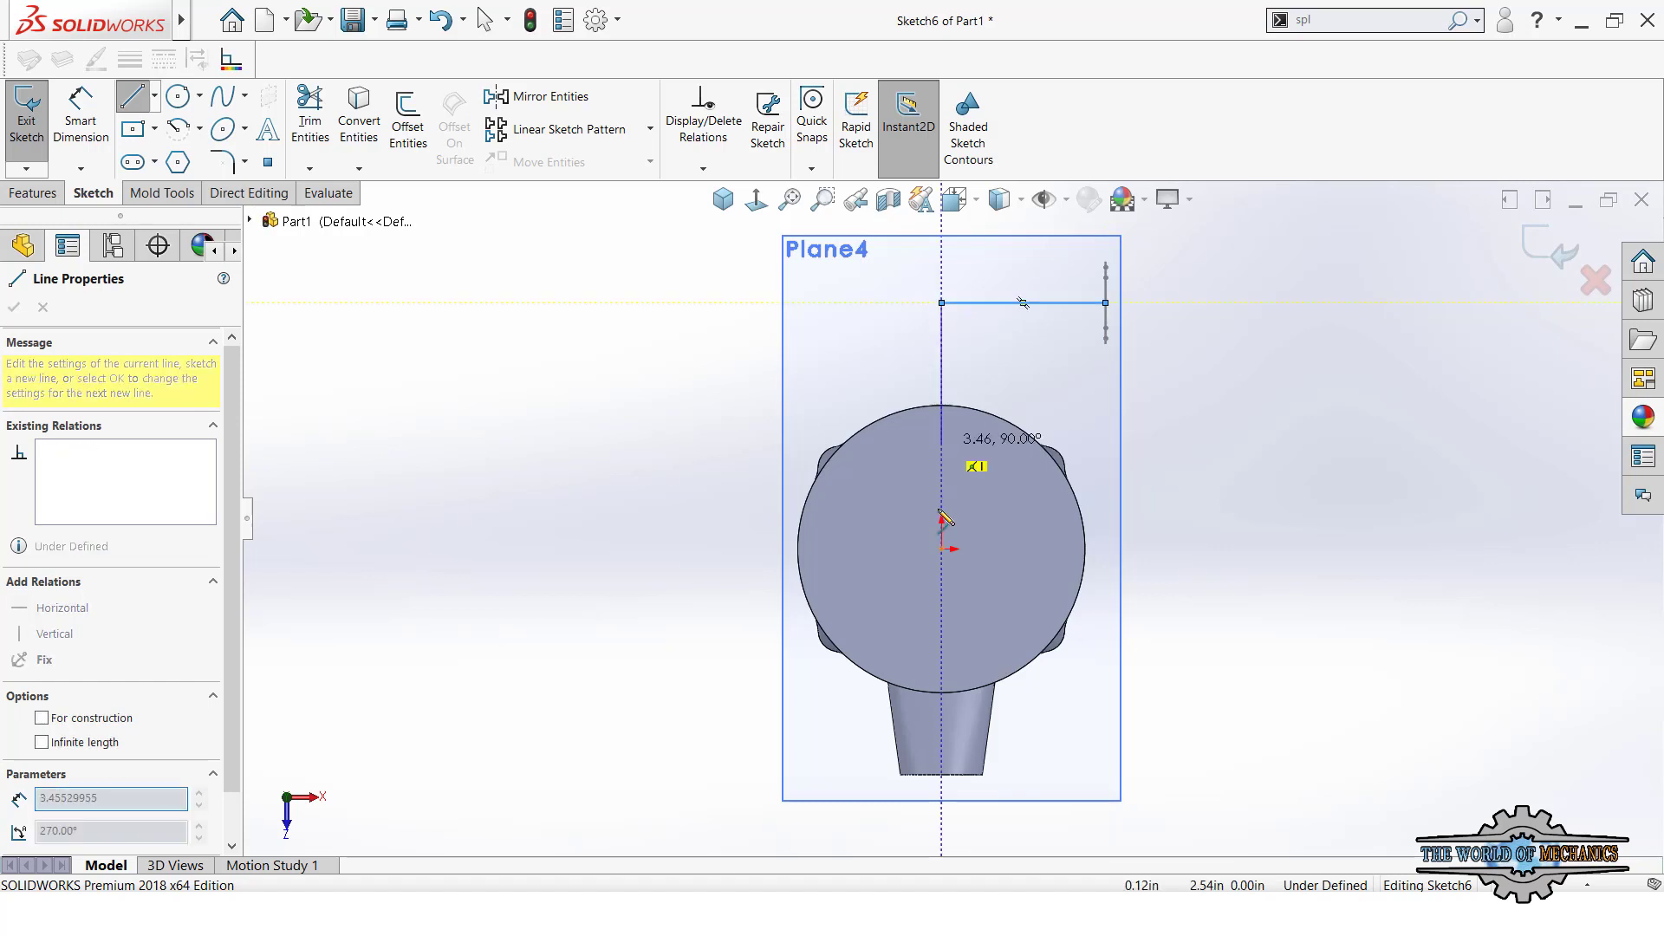
{"action": "left_click", "coordinate": [941, 547]}
{"action": "key", "text": "Escape"}
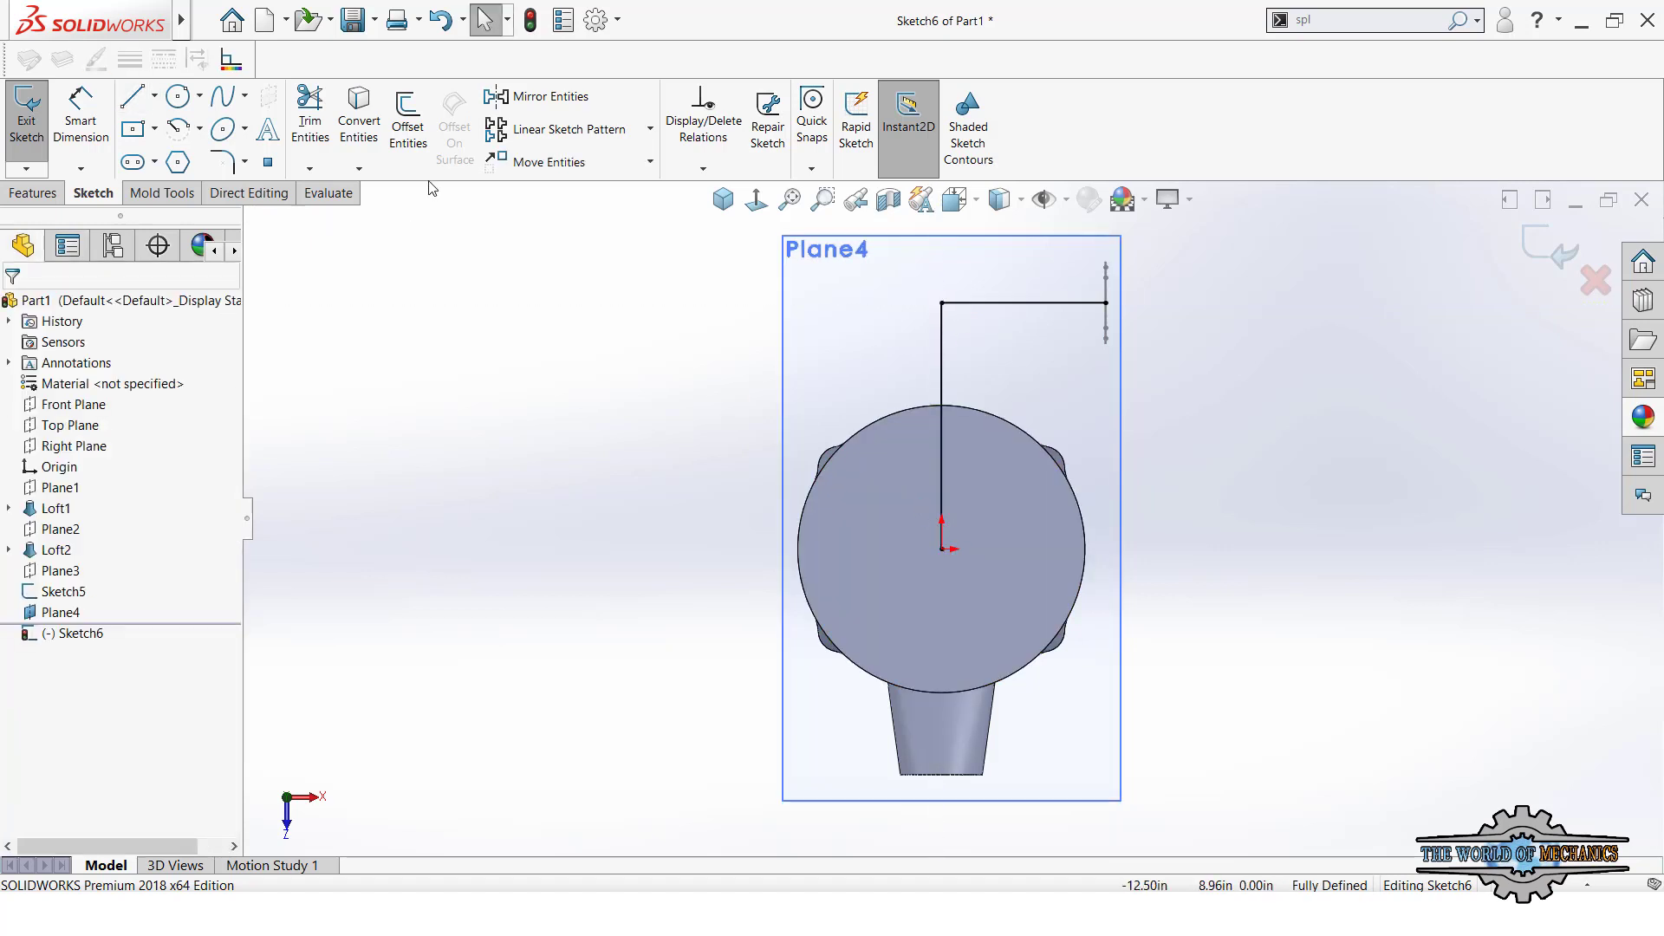
- Round the path's corner with a 3.00 in sketch fillet
{"action": "left_click", "coordinate": [224, 169]}
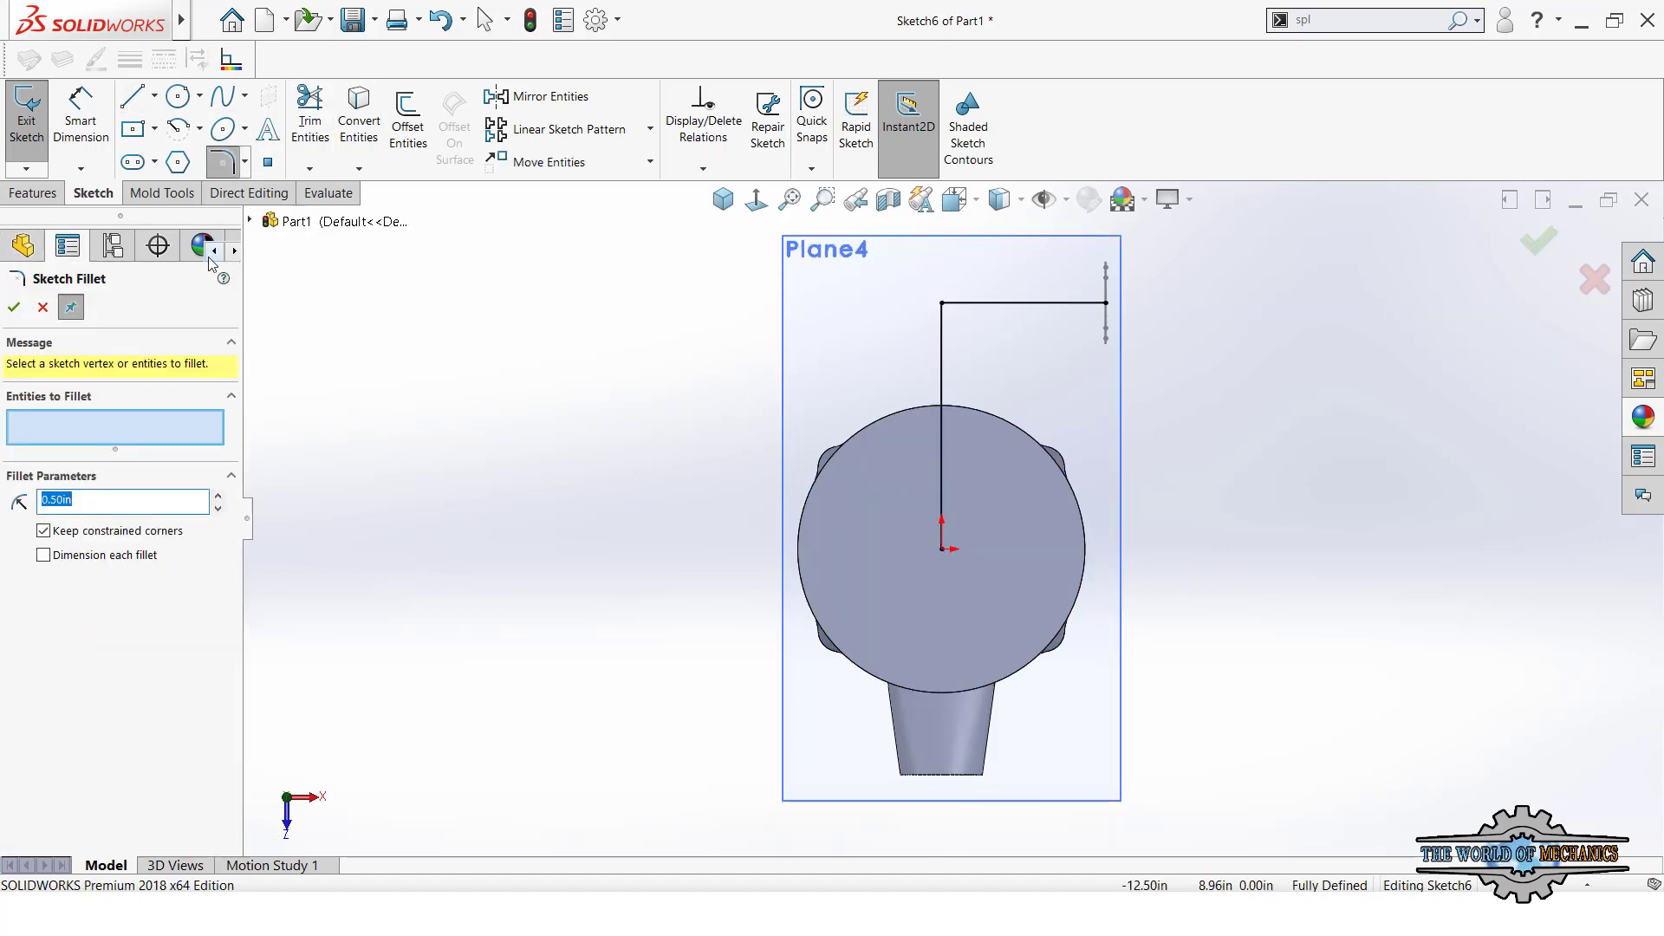
{"action": "key", "text": "Escape"}
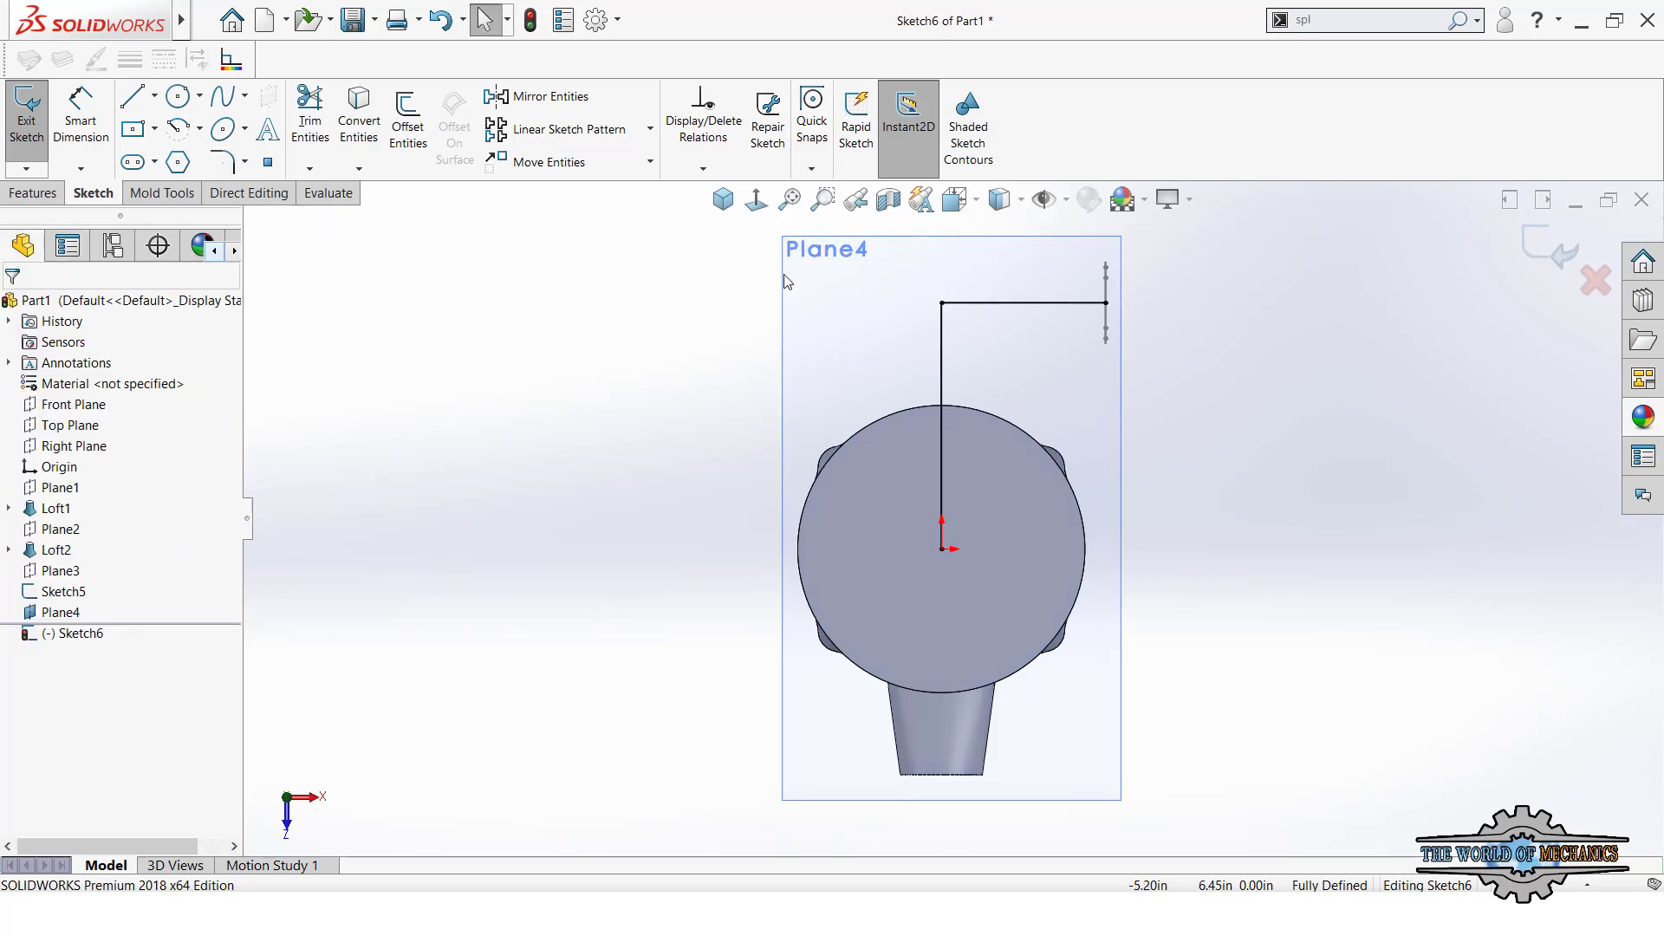
{"action": "left_click", "coordinate": [238, 199]}
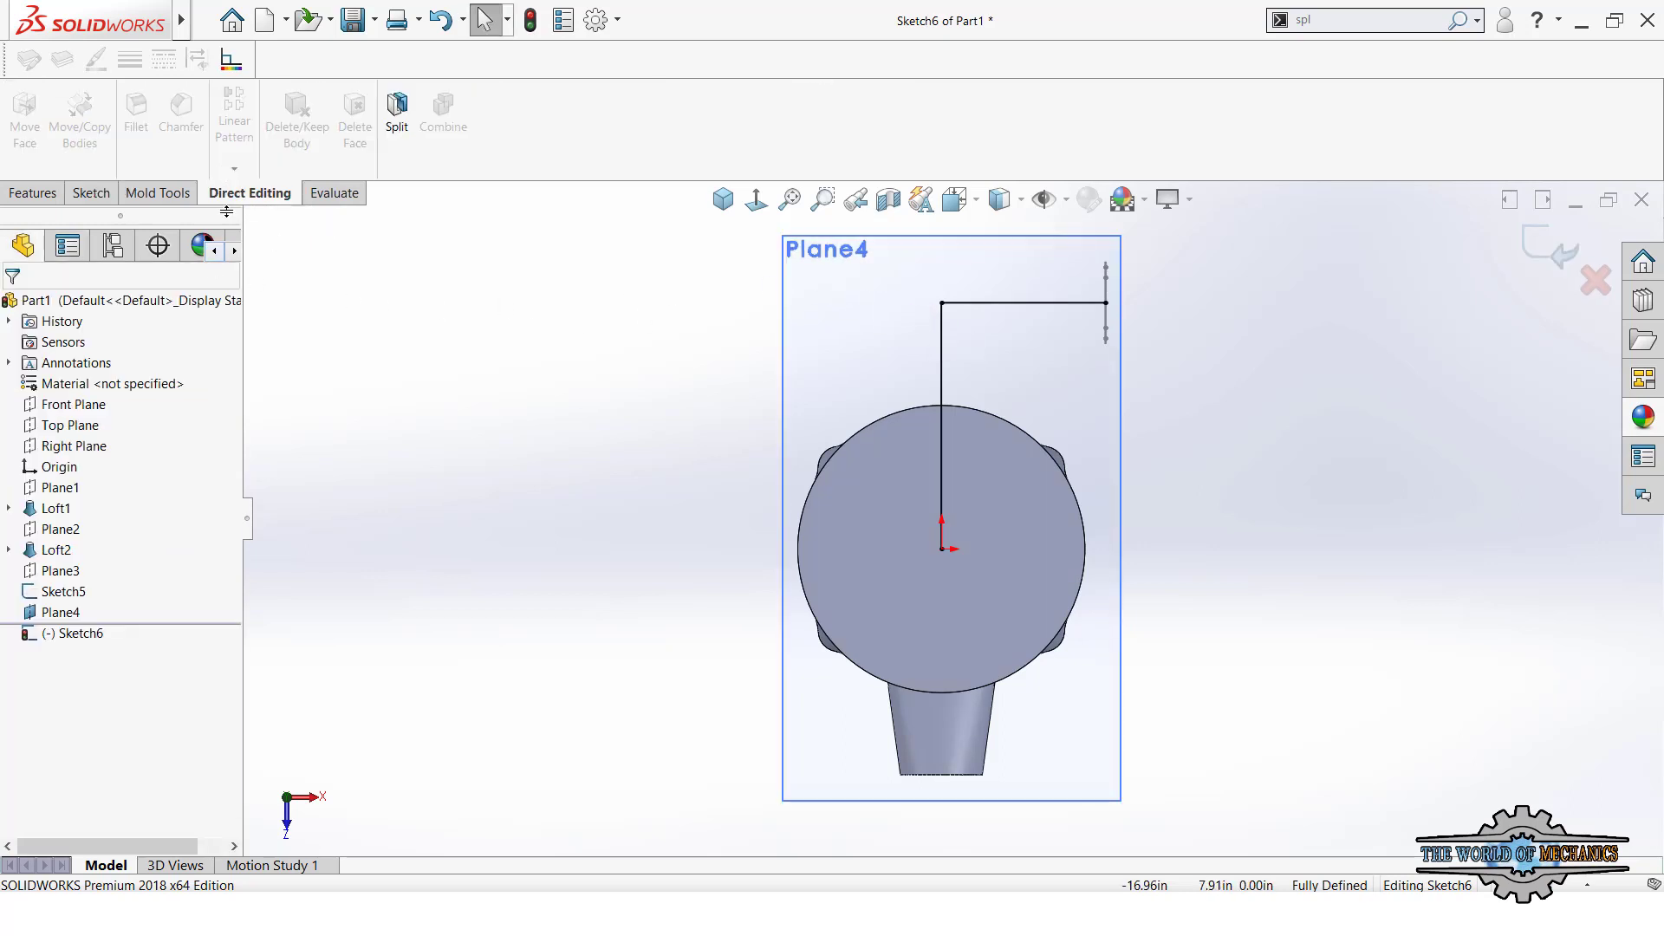
{"action": "left_click", "coordinate": [91, 193]}
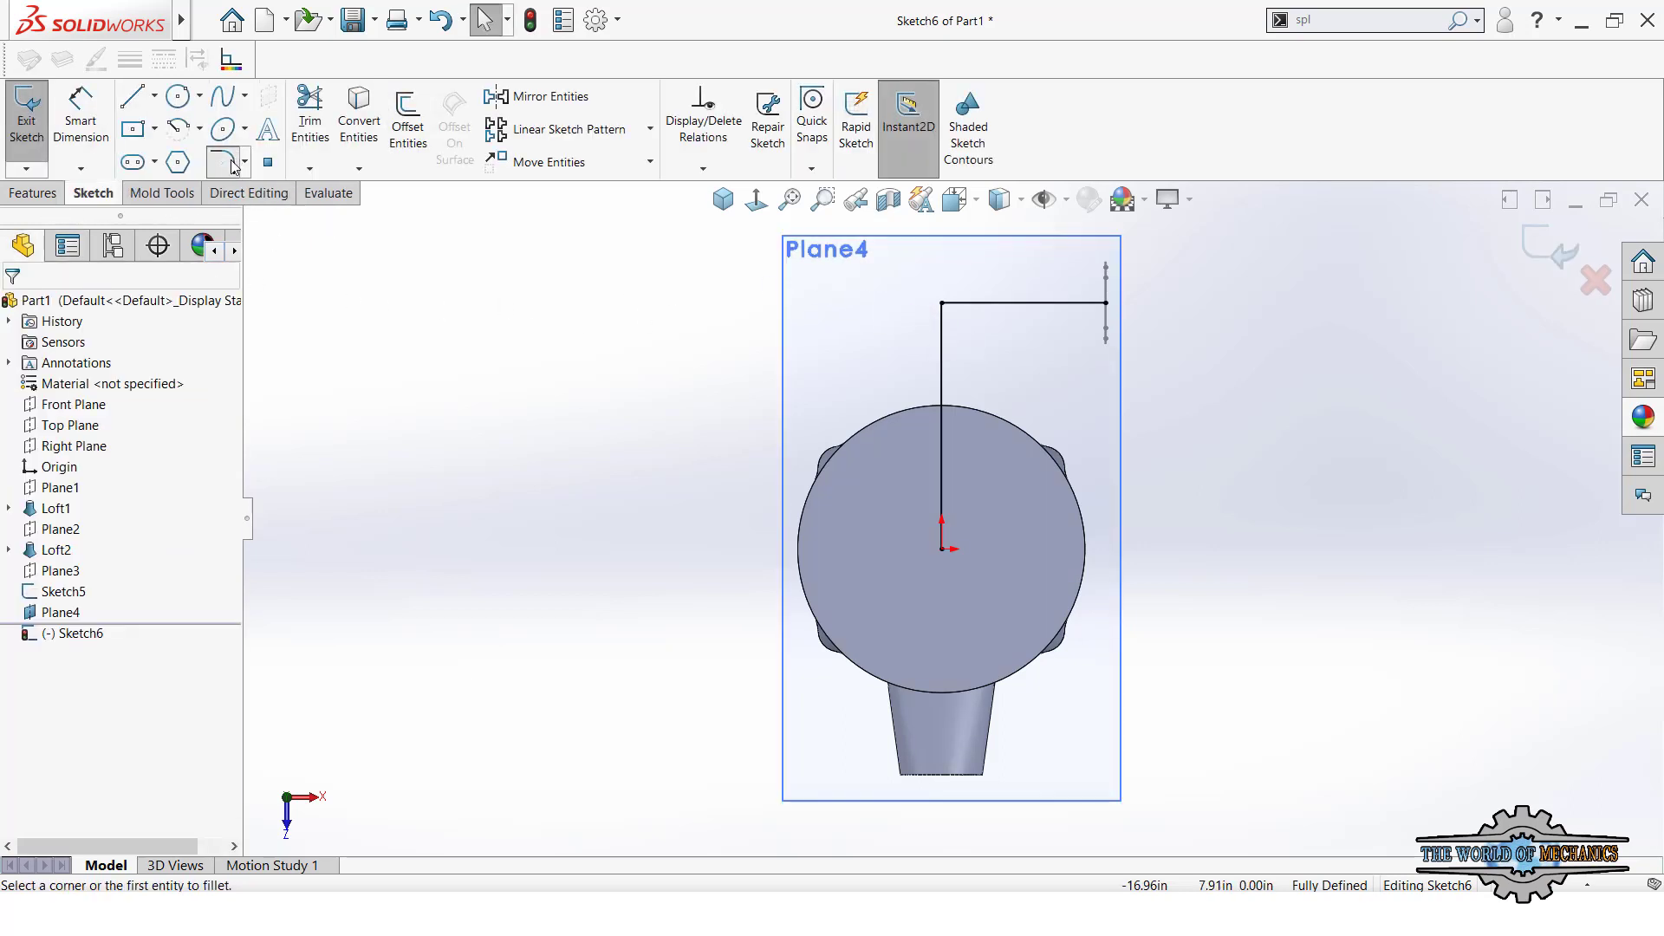
{"action": "left_click", "coordinate": [227, 163]}
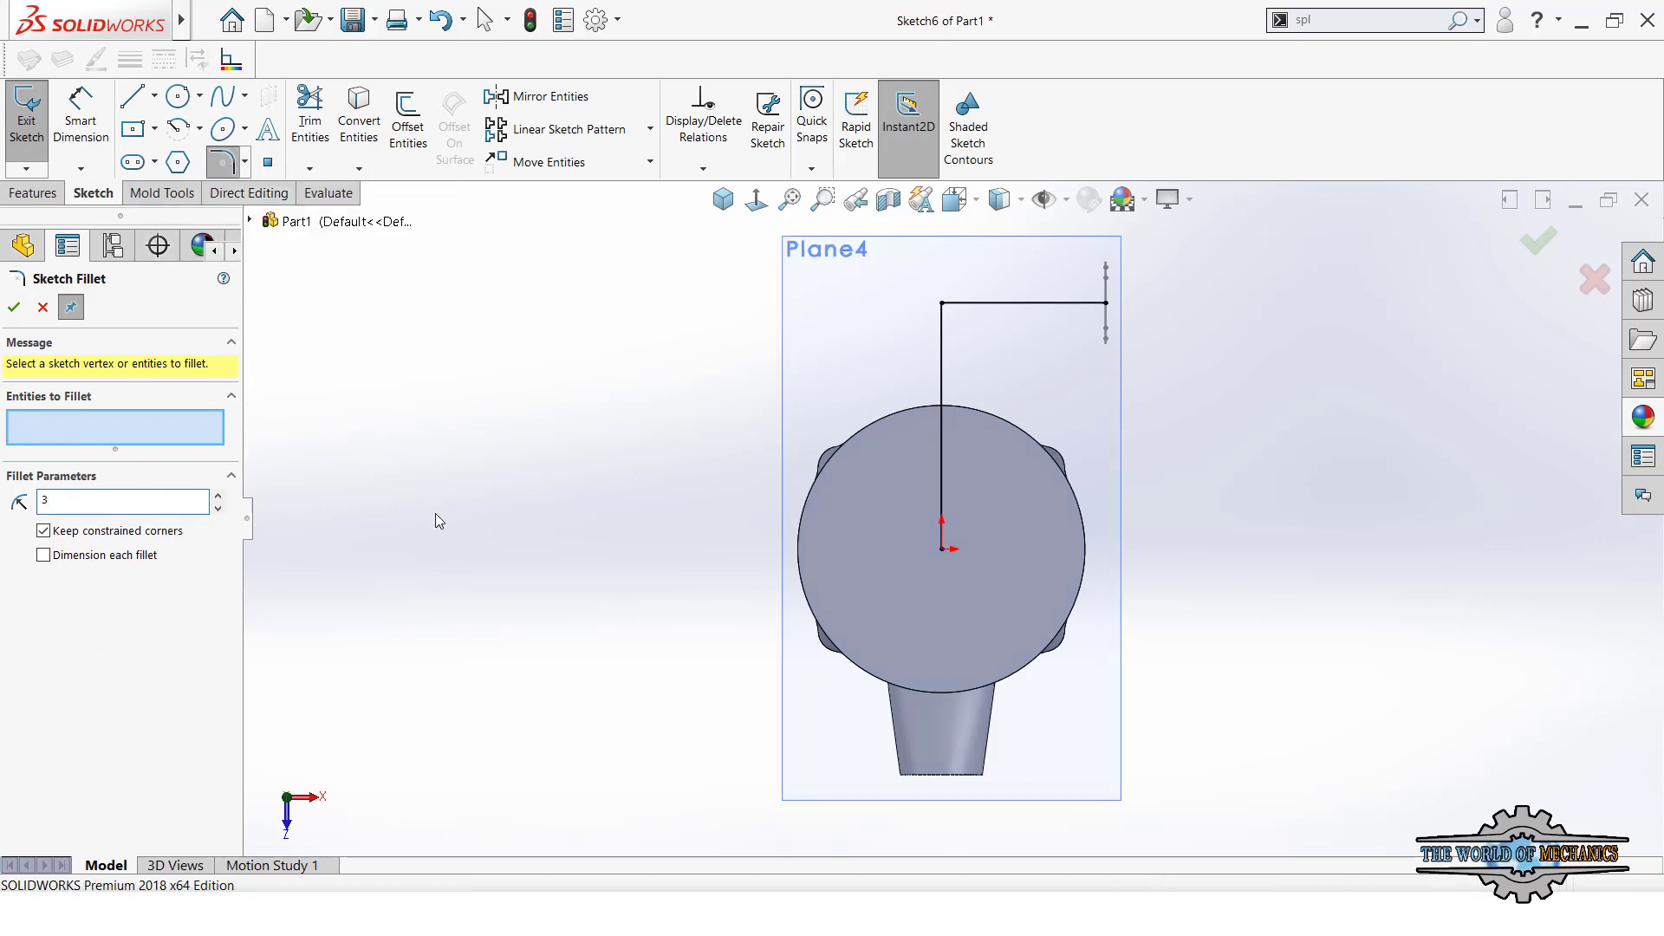
{"action": "left_click", "coordinate": [941, 308]}
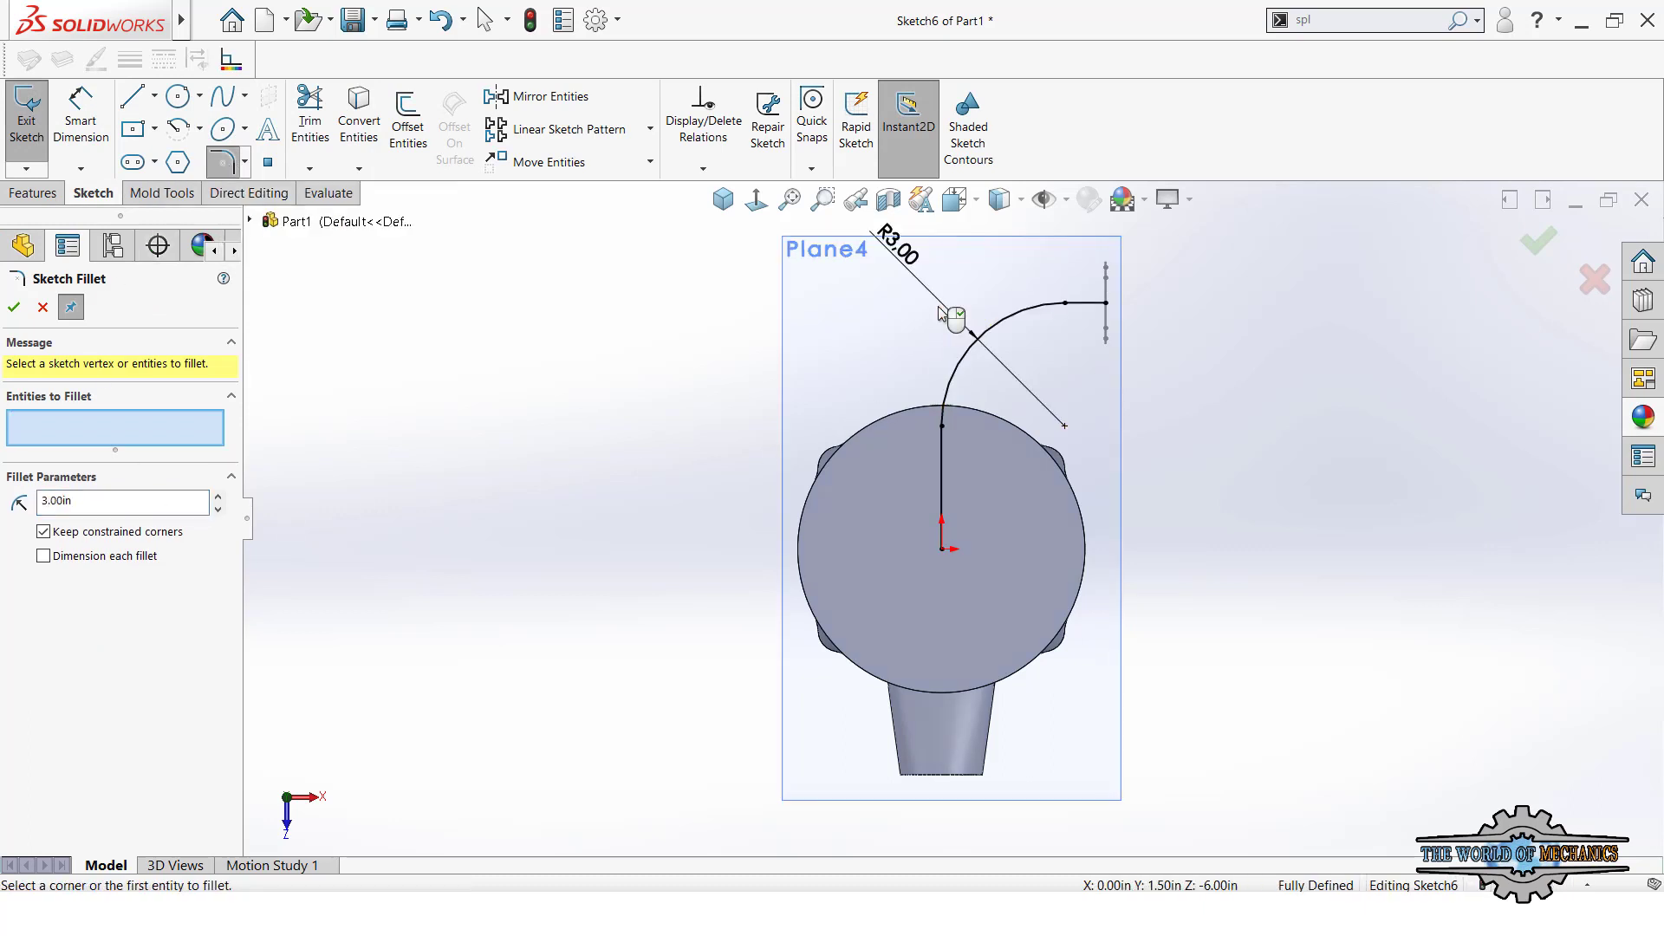
{"action": "left_click", "coordinate": [722, 199]}
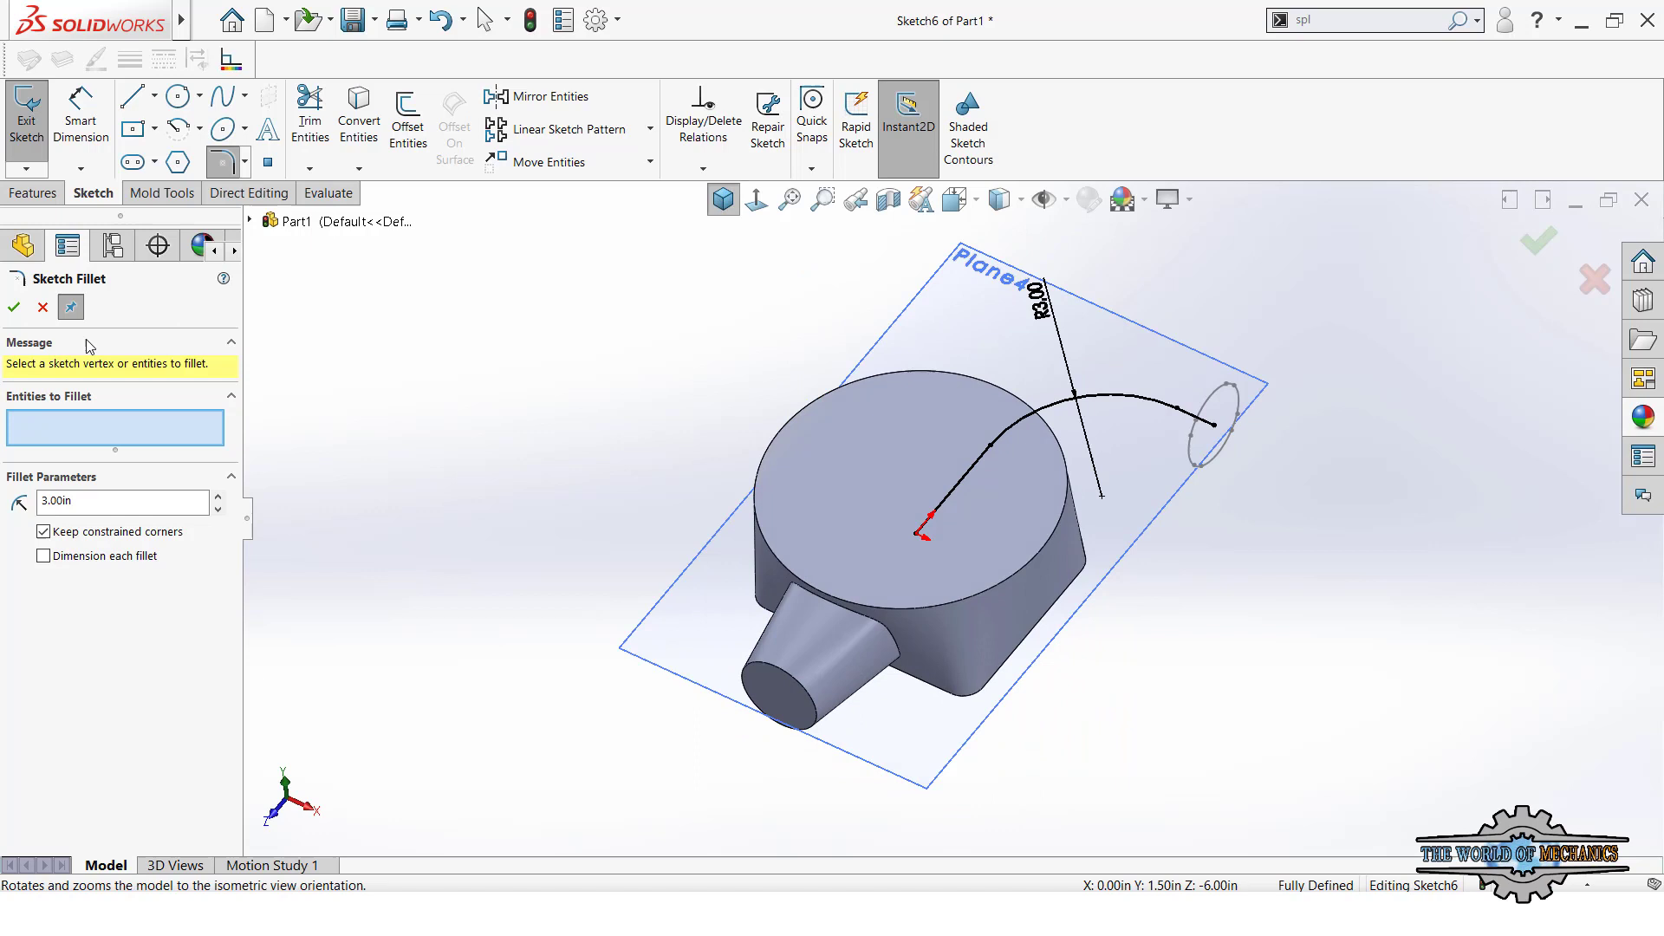
{"action": "left_click", "coordinate": [15, 308]}
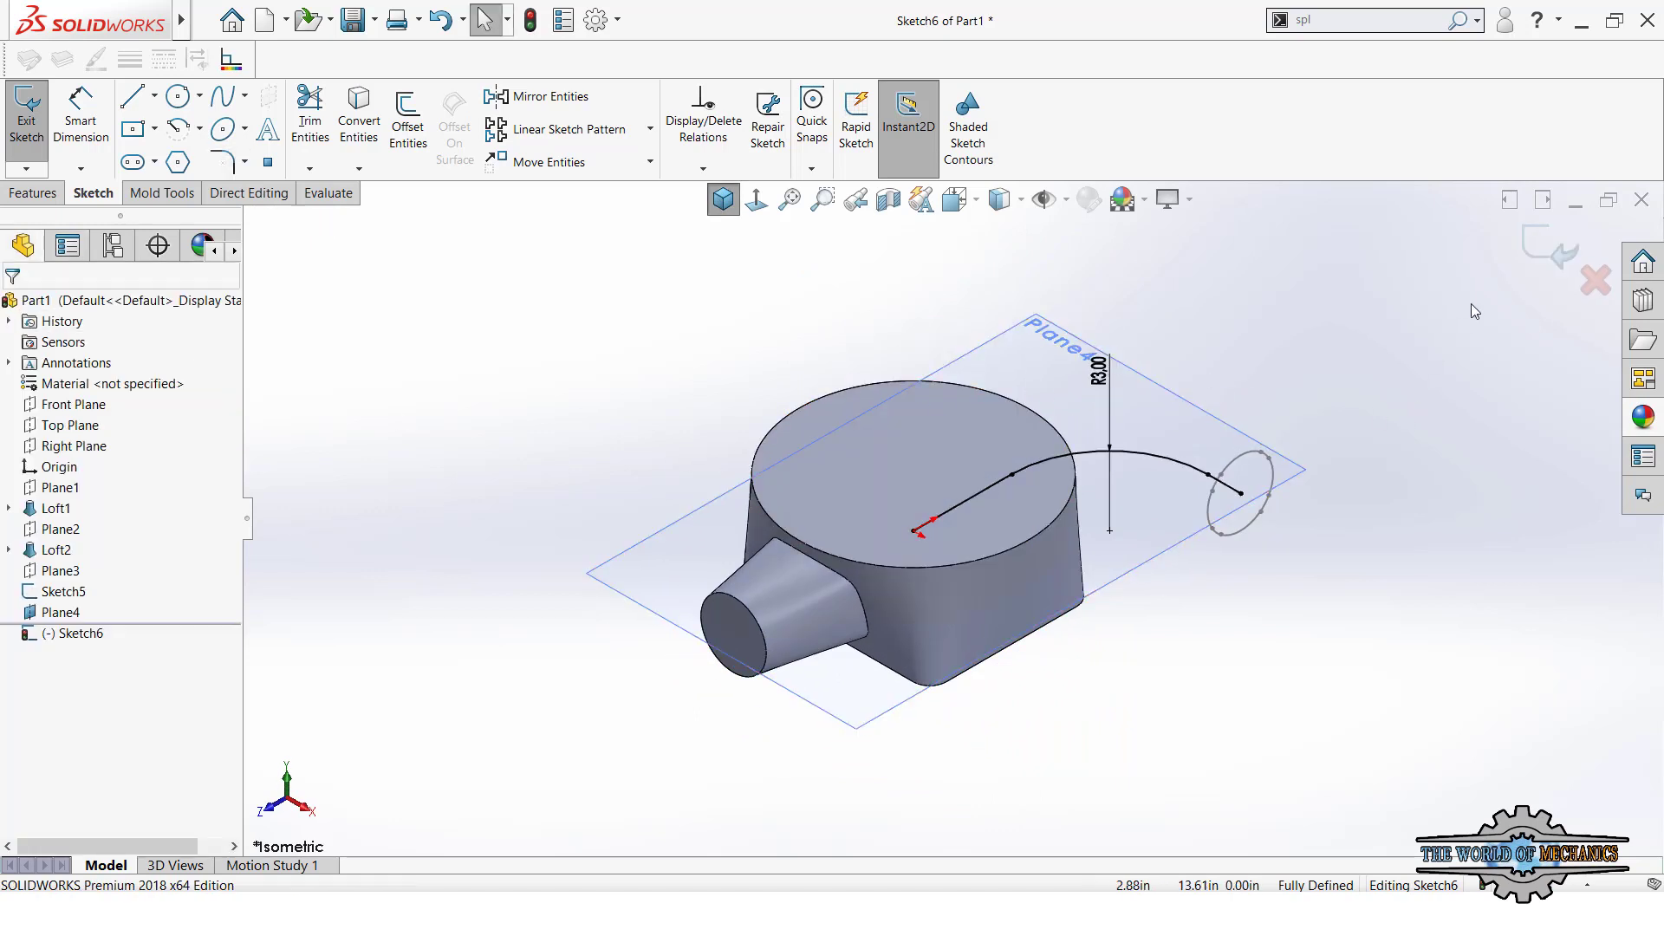
- Exit Sketch6 and show Loft2's Sketch3 profile on the model again
{"action": "left_click", "coordinate": [1527, 251]}
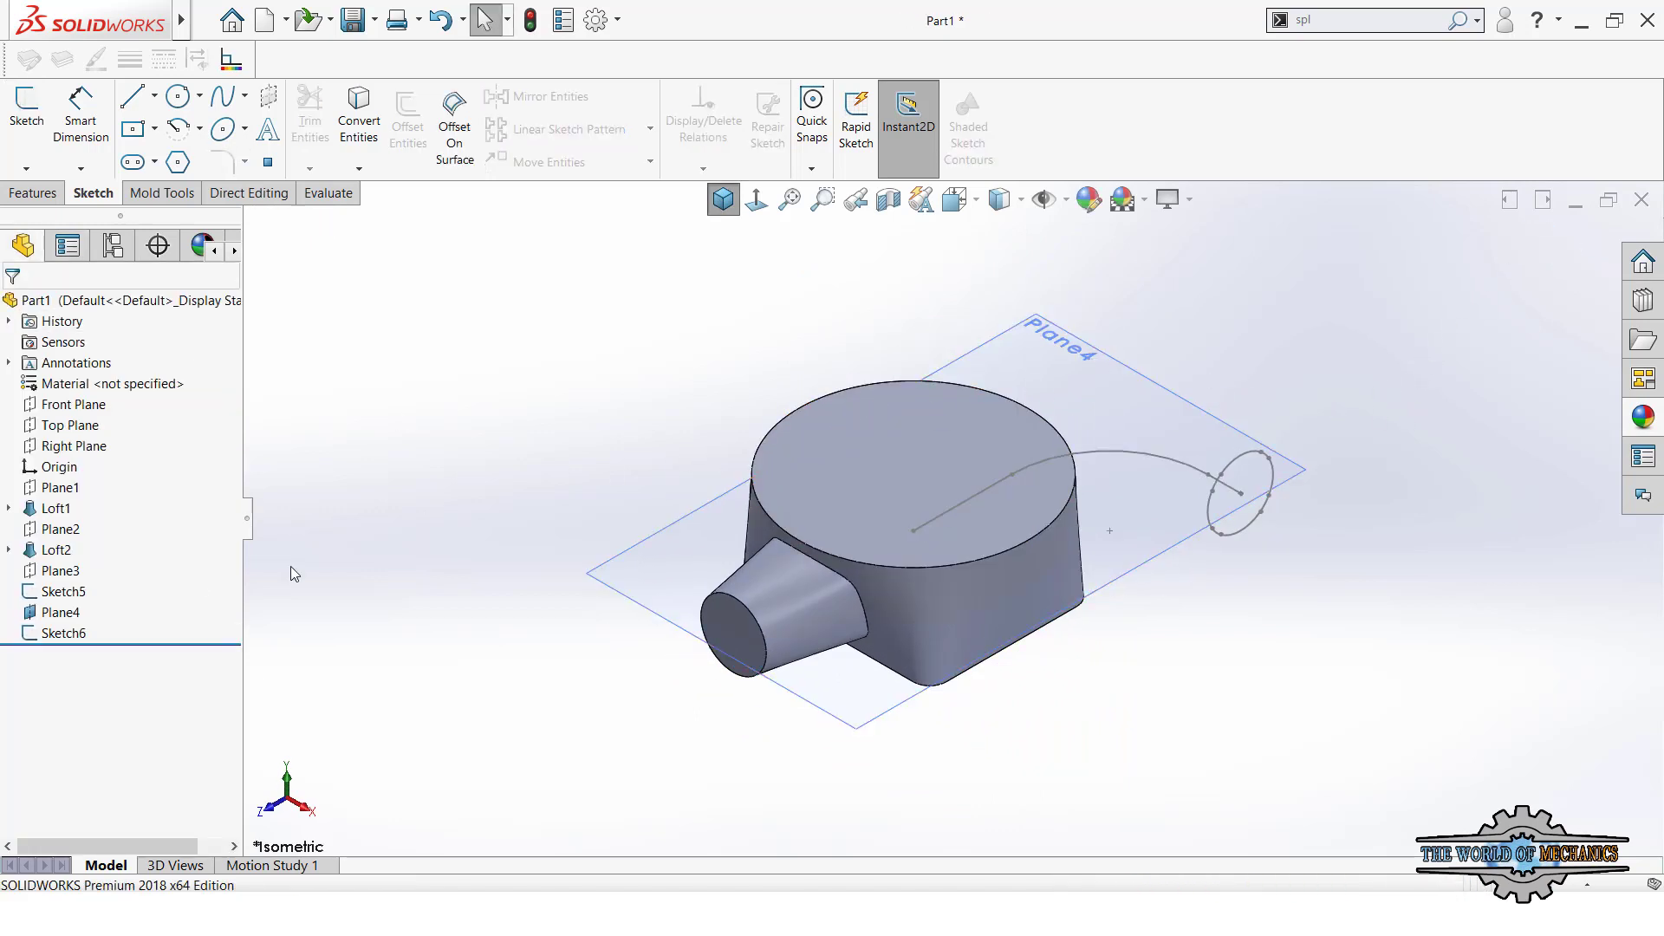
{"action": "left_click", "coordinate": [9, 550]}
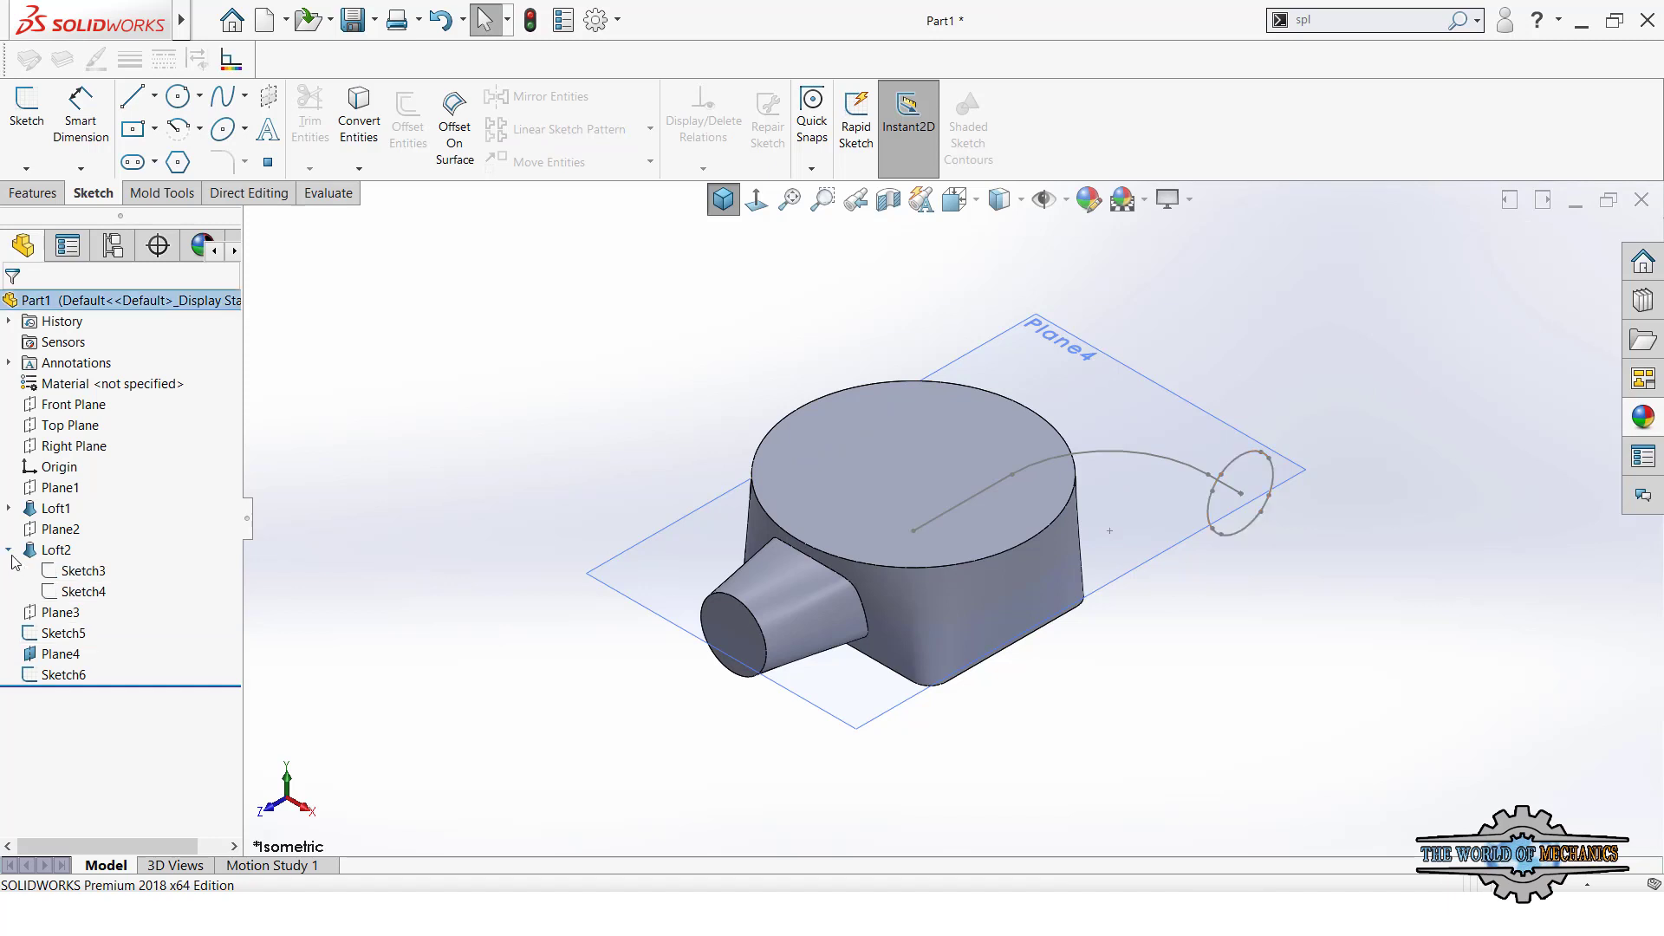
{"action": "left_click", "coordinate": [102, 569]}
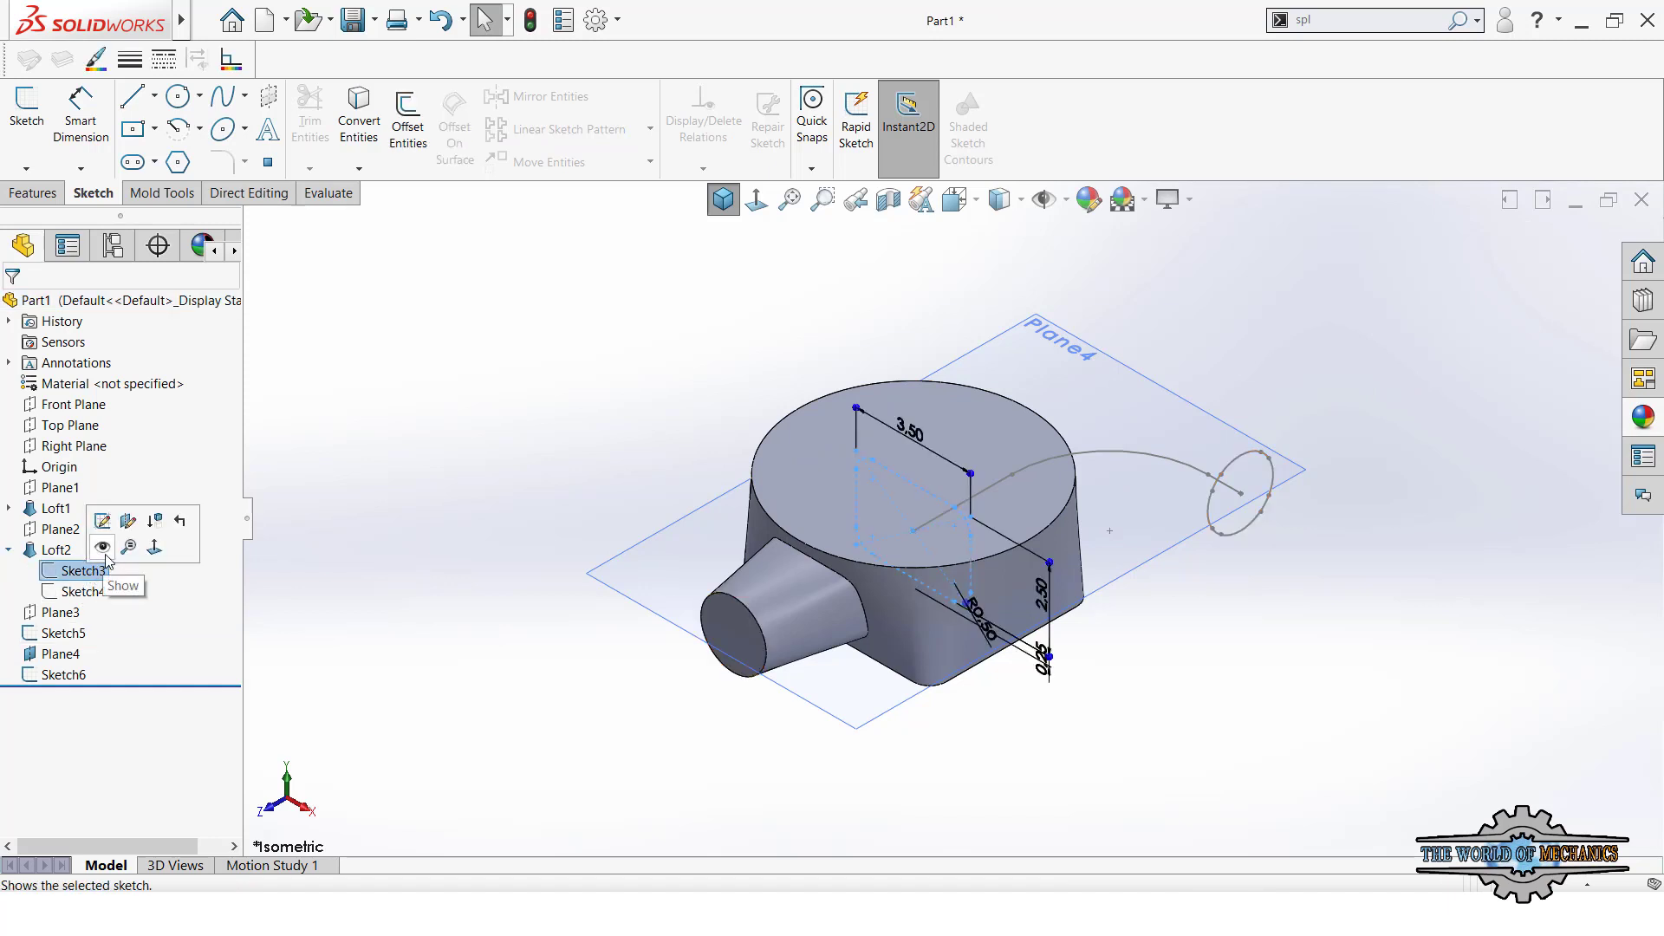
{"action": "left_click", "coordinate": [371, 612]}
{"action": "left_click", "coordinate": [77, 579]}
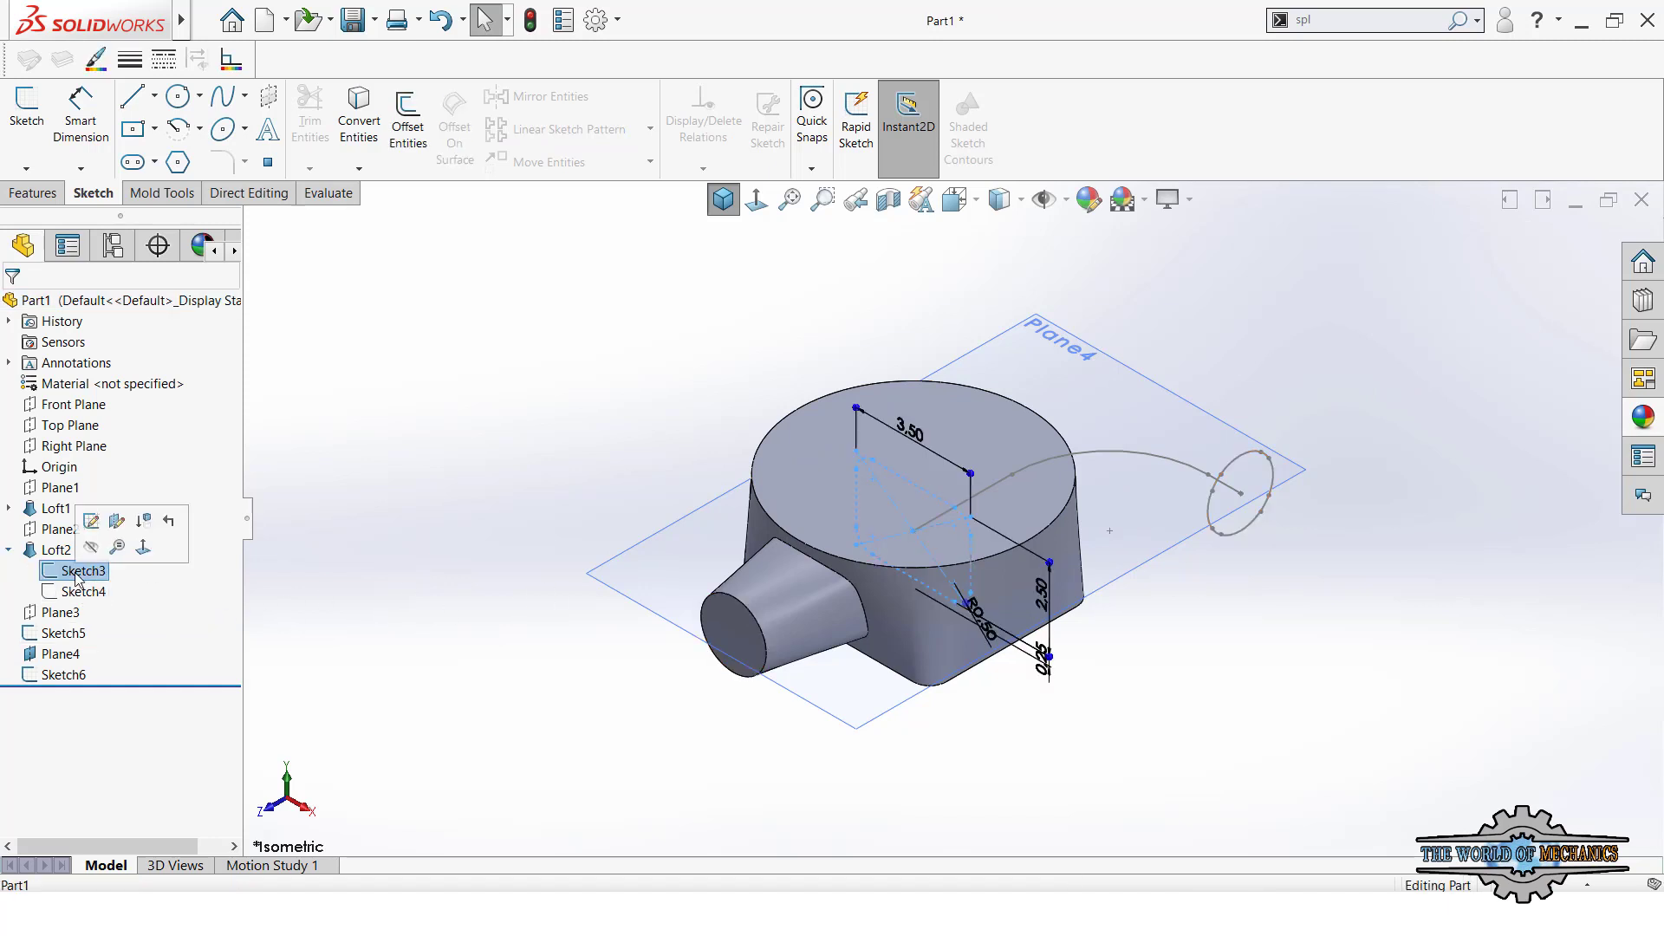
{"action": "left_click", "coordinate": [306, 588]}
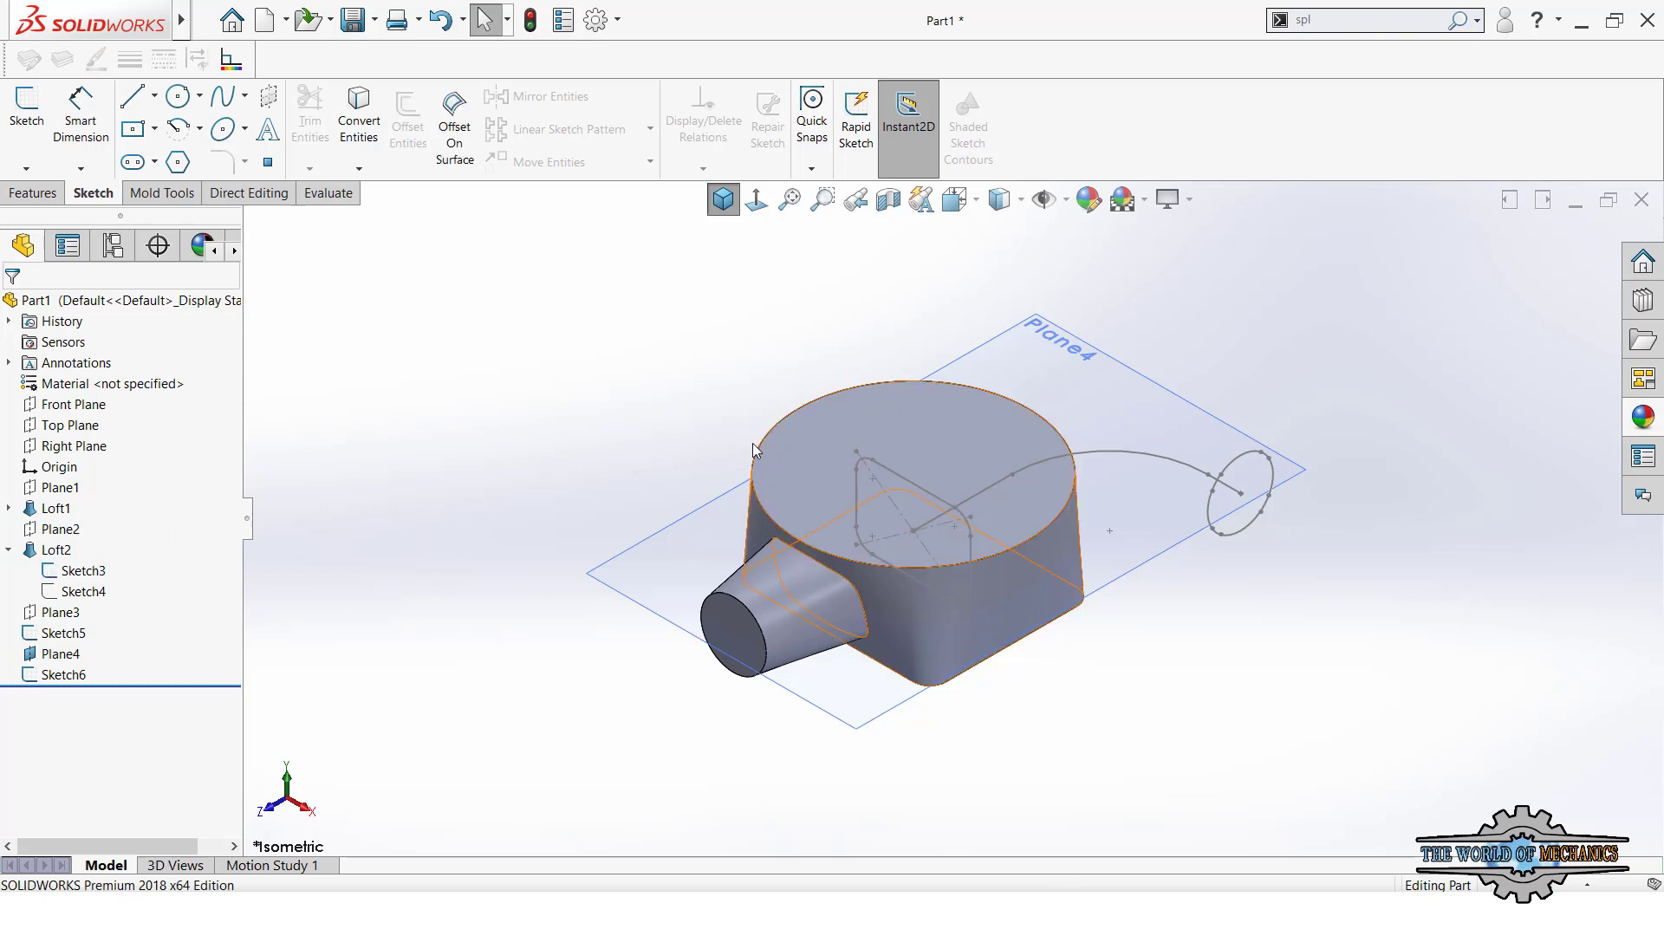
{"action": "left_click", "coordinate": [33, 192]}
- Loft from the Sketch3 rounded rectangle to the Sketch5 circle along Sketch6, creating Loft3
{"action": "left_click", "coordinate": [192, 129]}
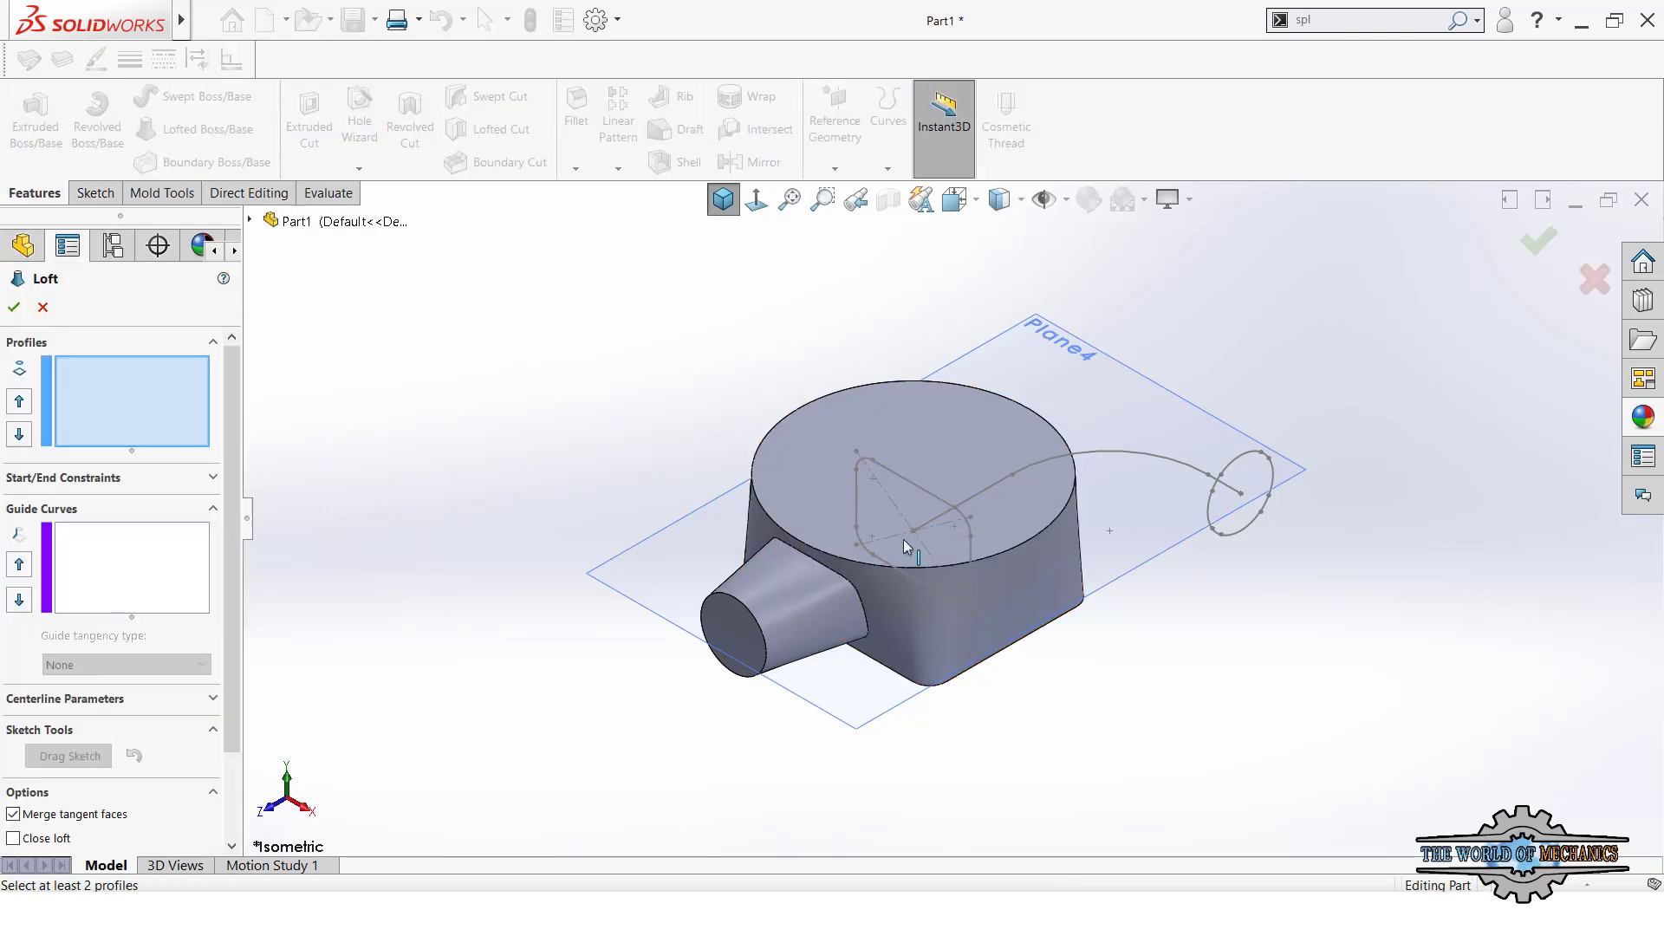
{"action": "left_click", "coordinate": [970, 538]}
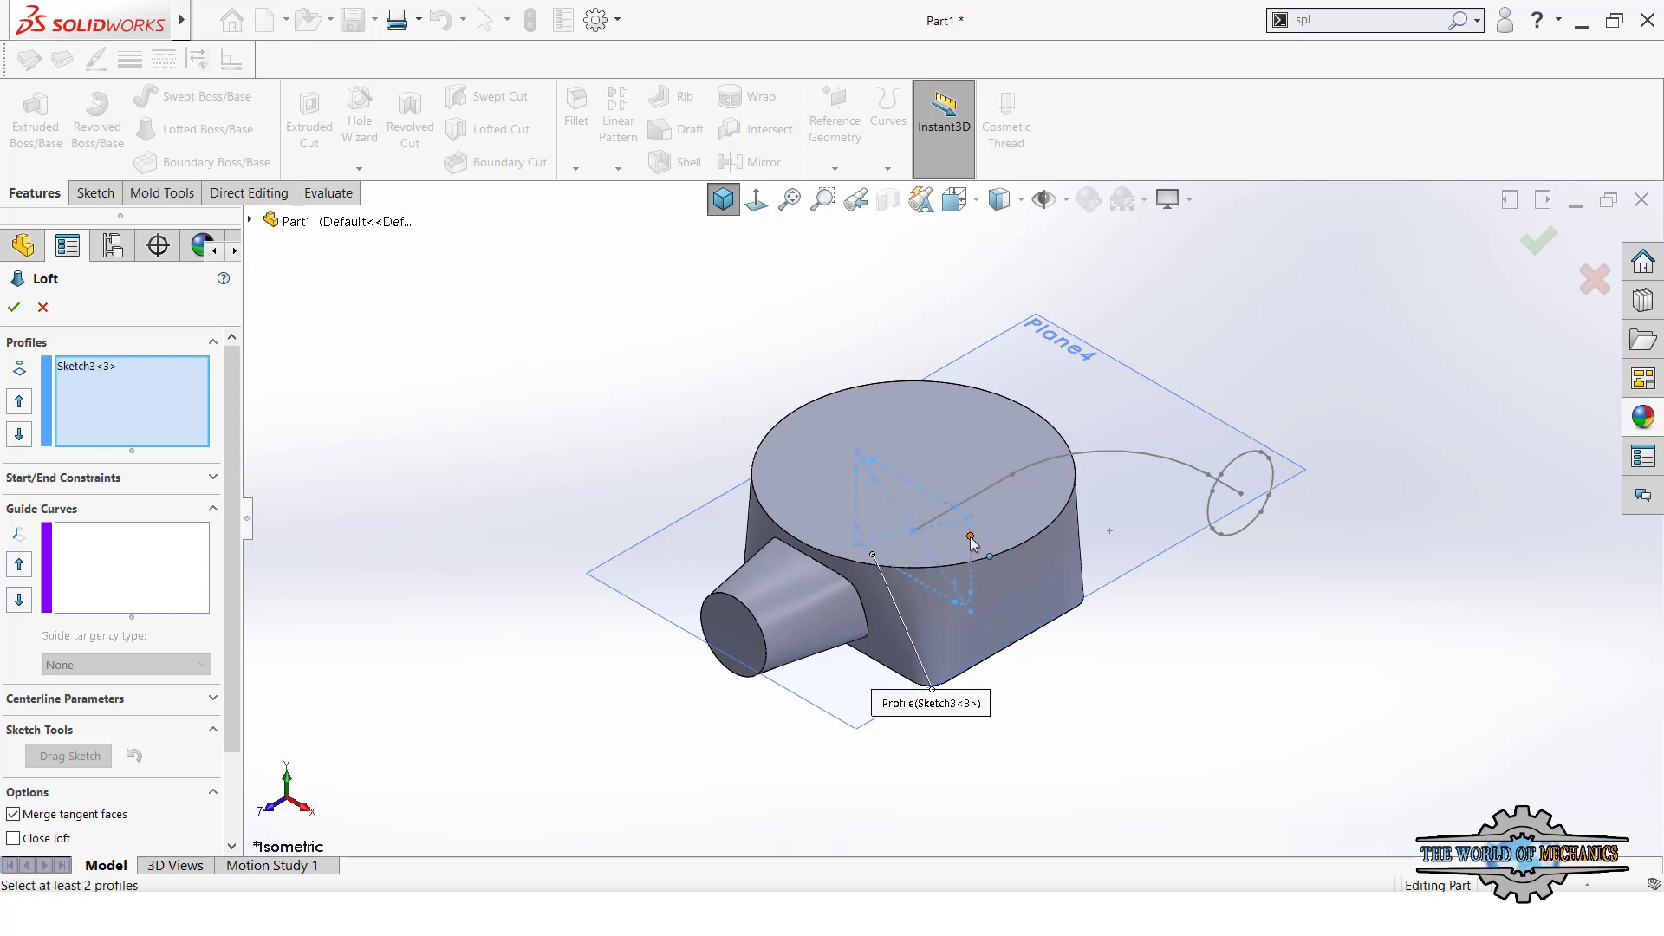
{"action": "left_click", "coordinate": [1212, 495]}
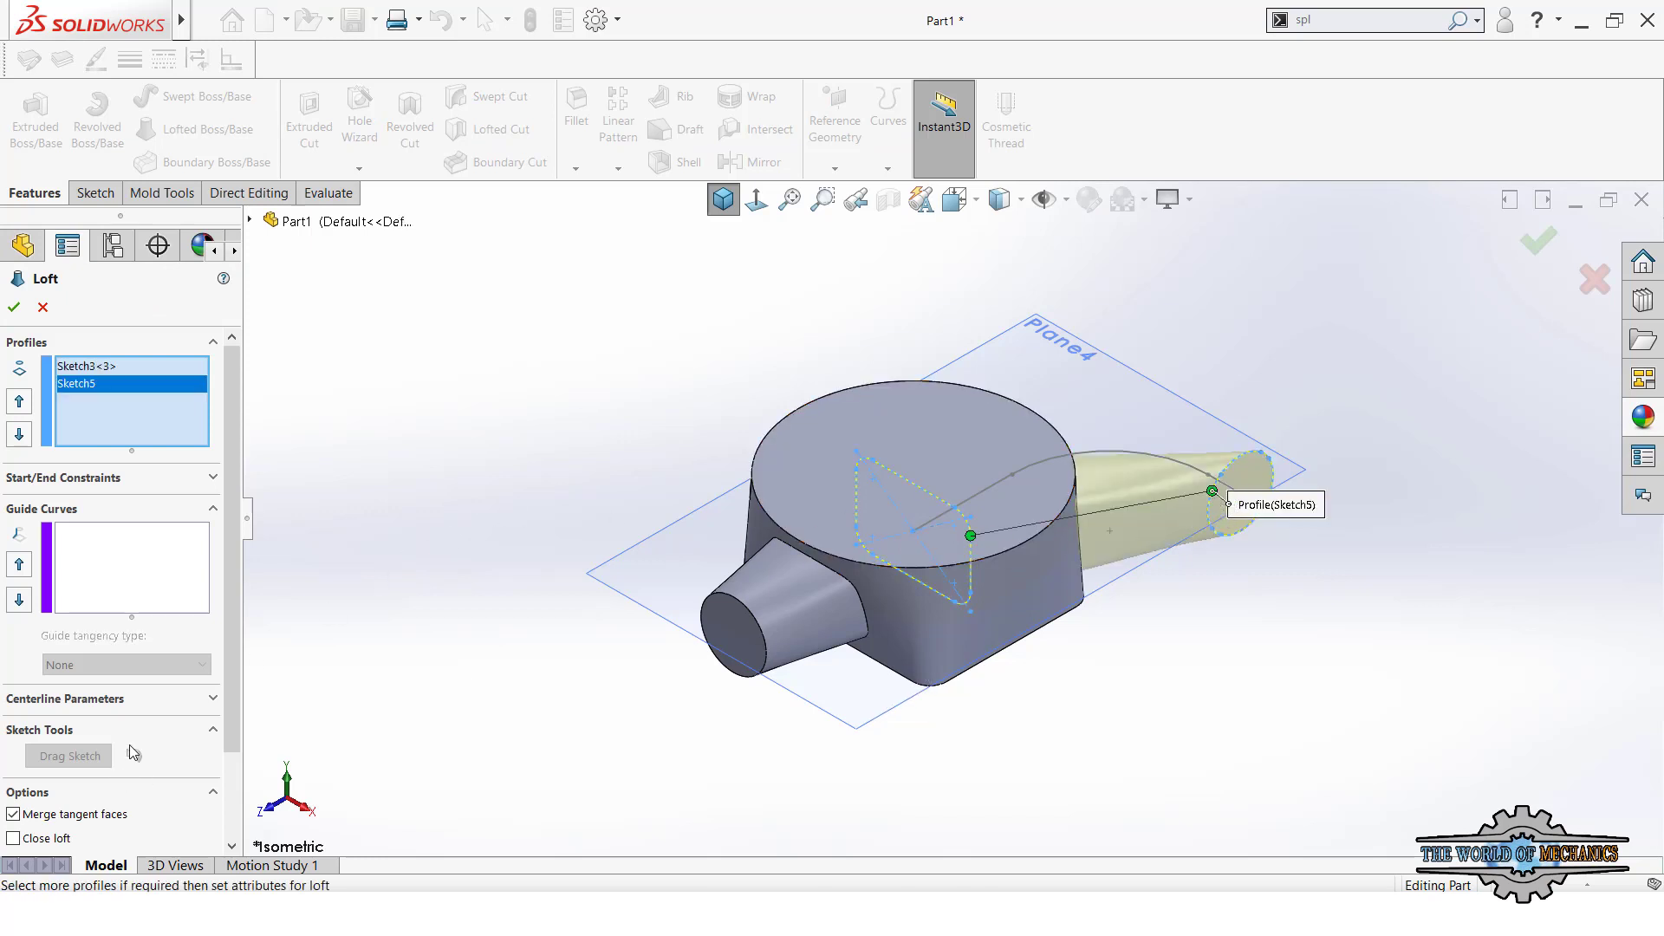
{"action": "scroll", "coordinate": [138, 743], "scroll_direction": "down", "scroll_amount": 3}
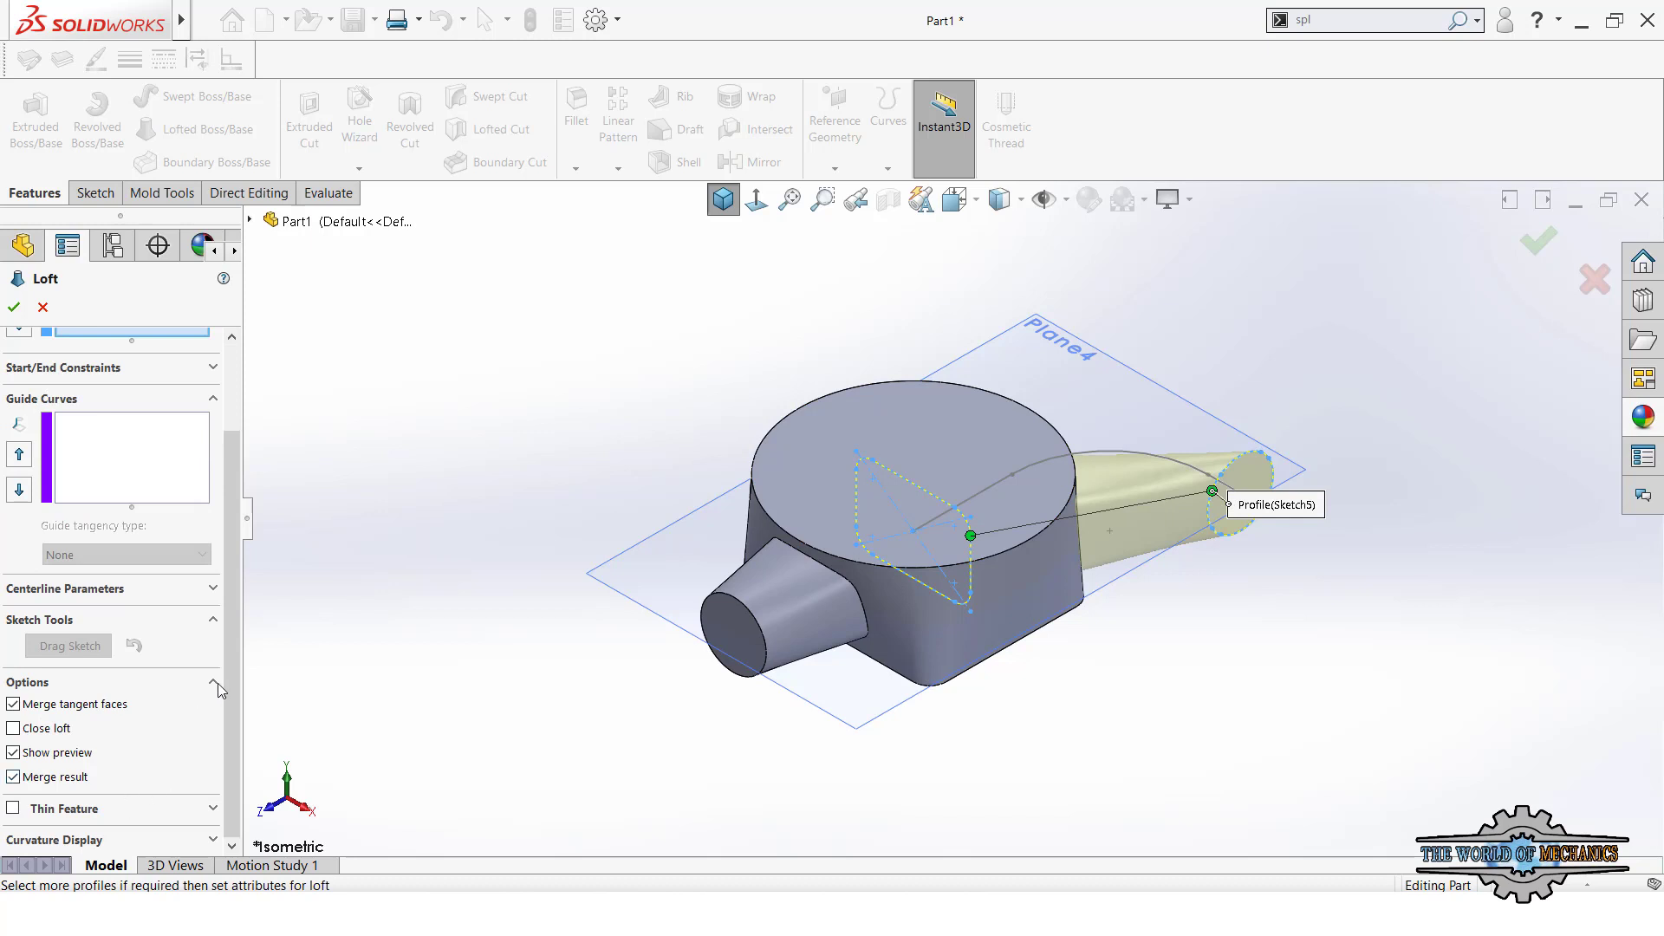
{"action": "left_click", "coordinate": [211, 589]}
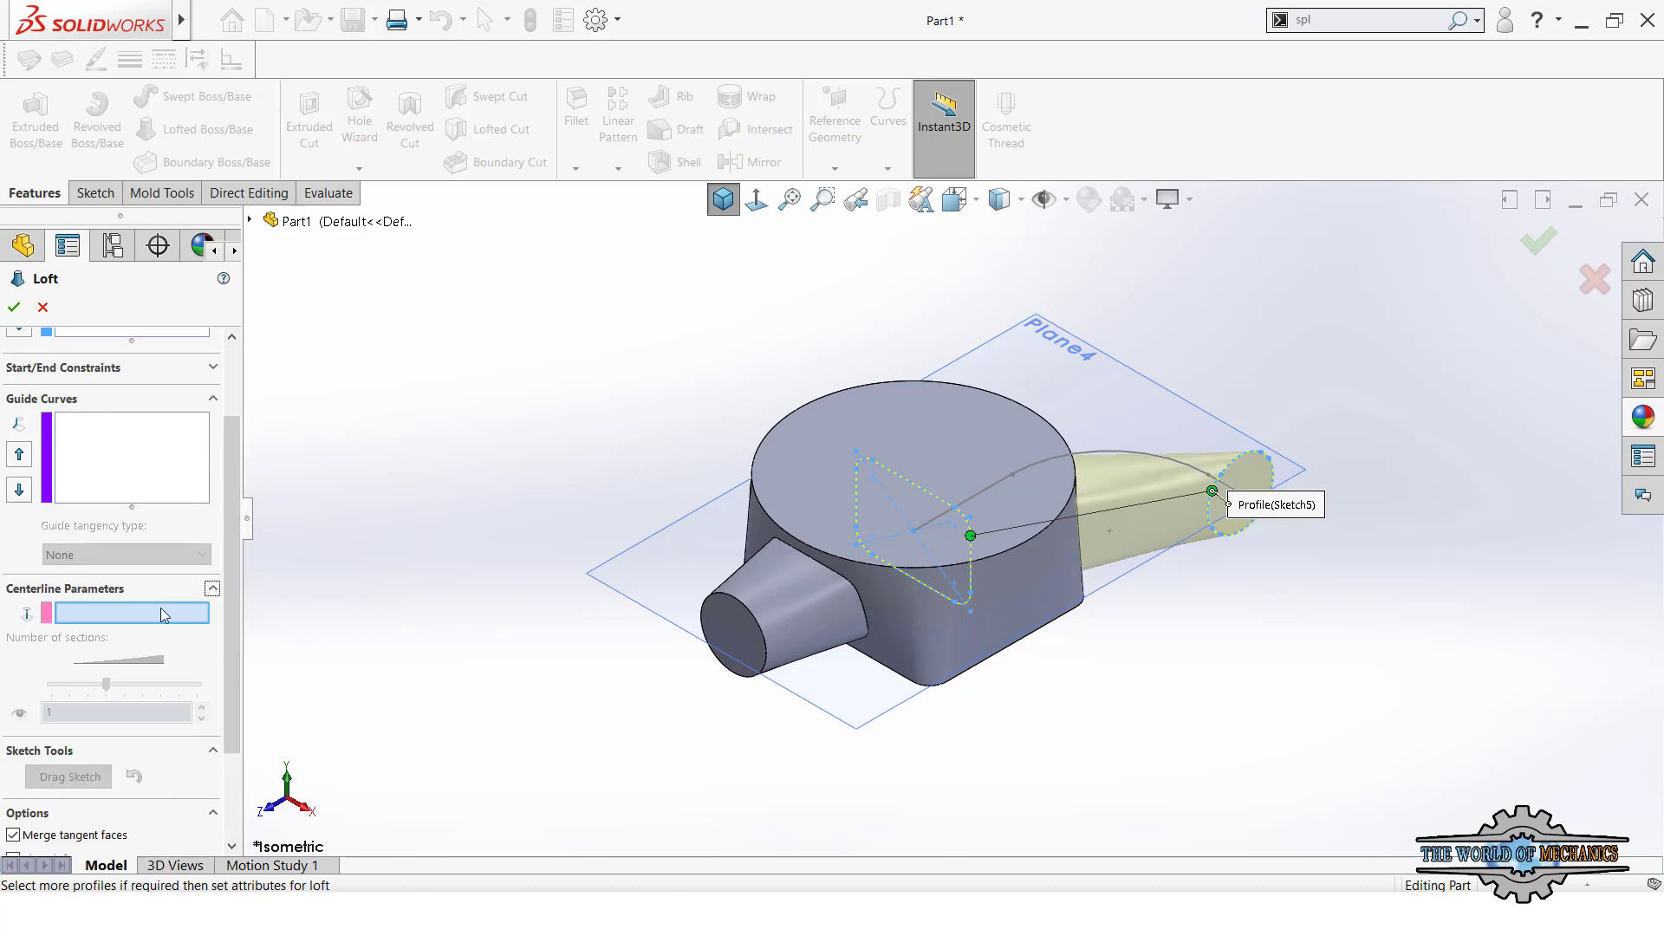
{"action": "left_click", "coordinate": [250, 221]}
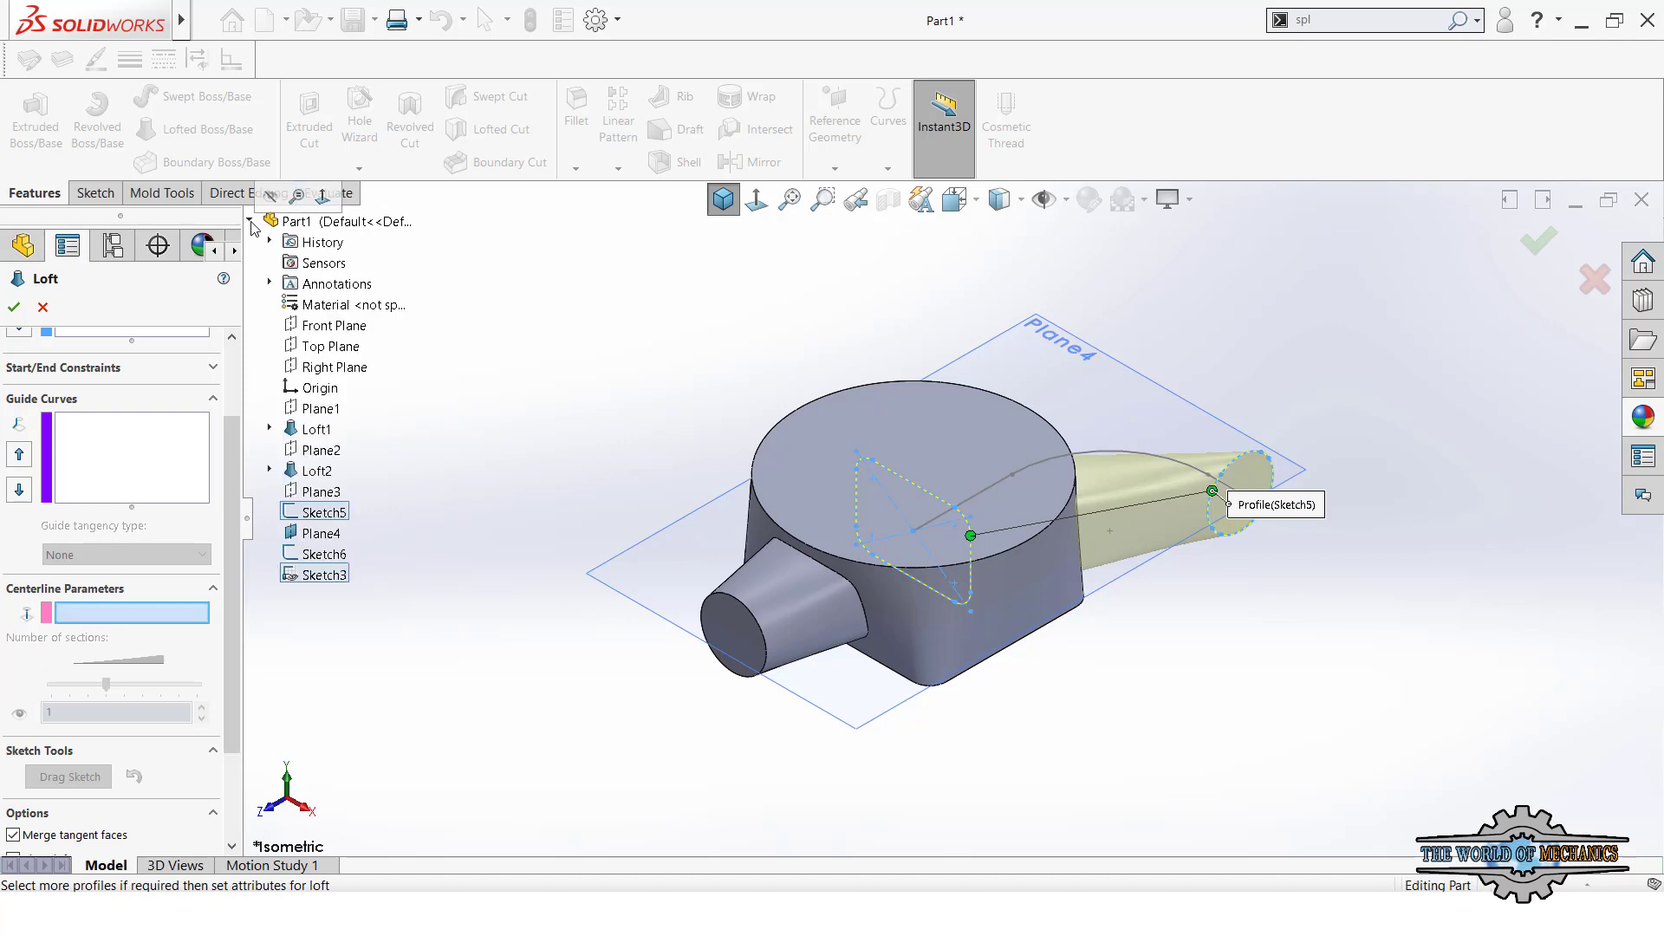
{"action": "left_click", "coordinate": [321, 559]}
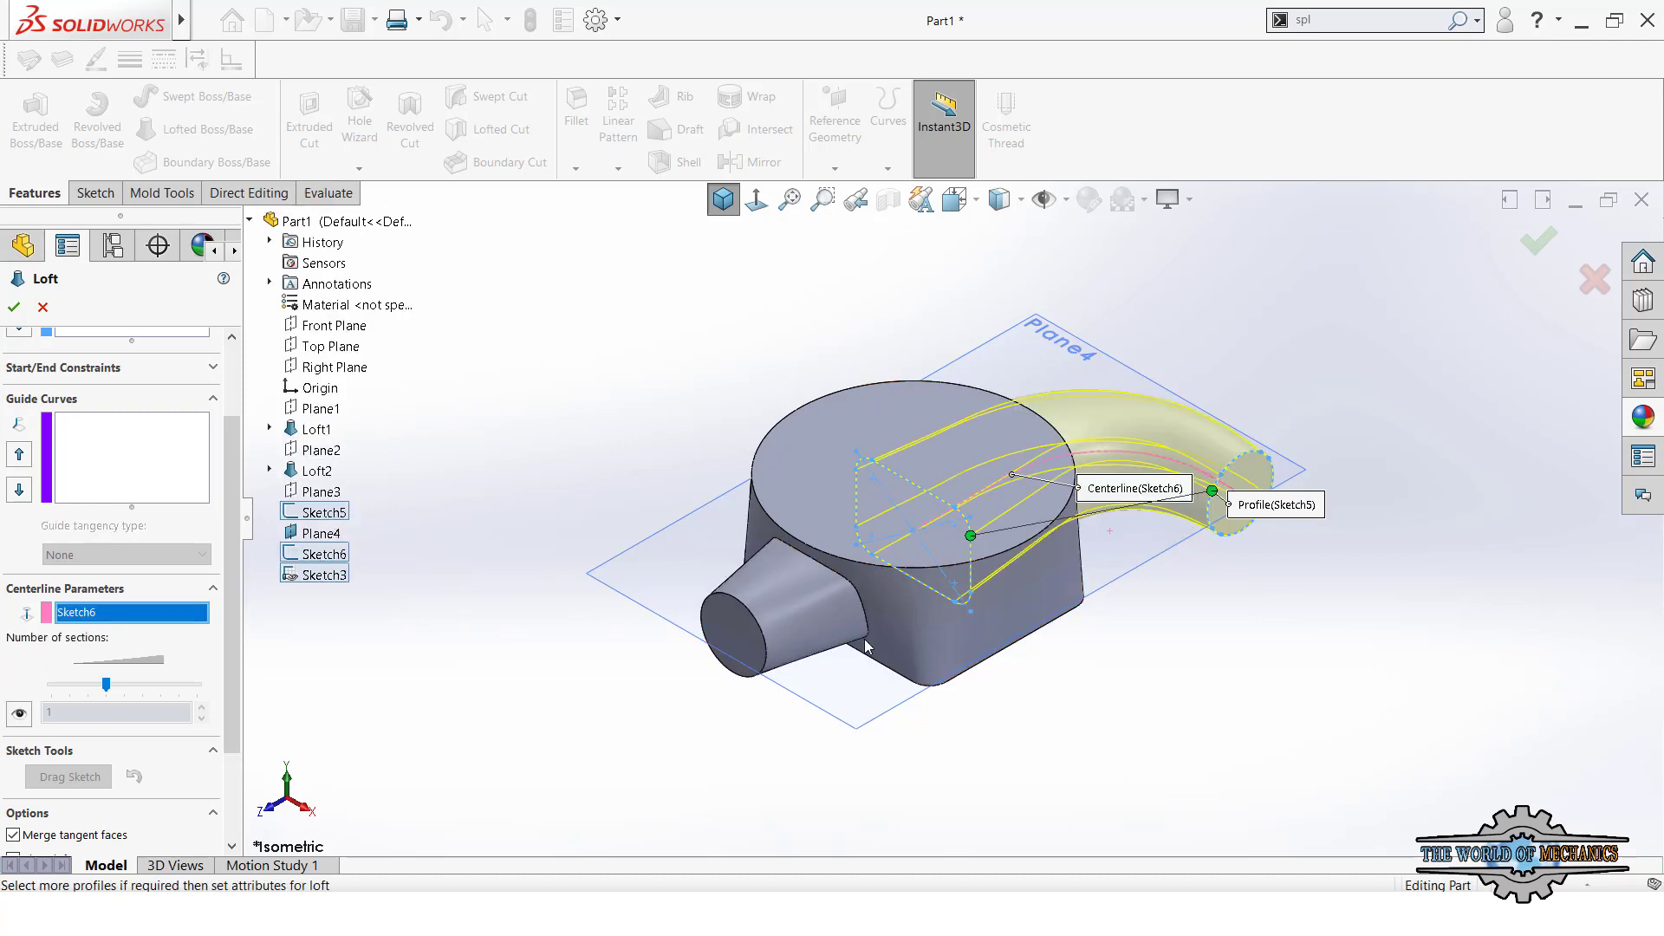
{"action": "mouse_move", "coordinate": [867, 663]}
{"action": "middle_mouse_down"}
{"action": "mouse_move", "coordinate": [728, 574]}
{"action": "mouse_move", "coordinate": [743, 684]}
{"action": "mouse_move", "coordinate": [850, 705]}
{"action": "mouse_move", "coordinate": [721, 594]}
{"action": "mouse_move", "coordinate": [691, 742]}
{"action": "mouse_move", "coordinate": [1083, 717]}
{"action": "middle_mouse_up"}
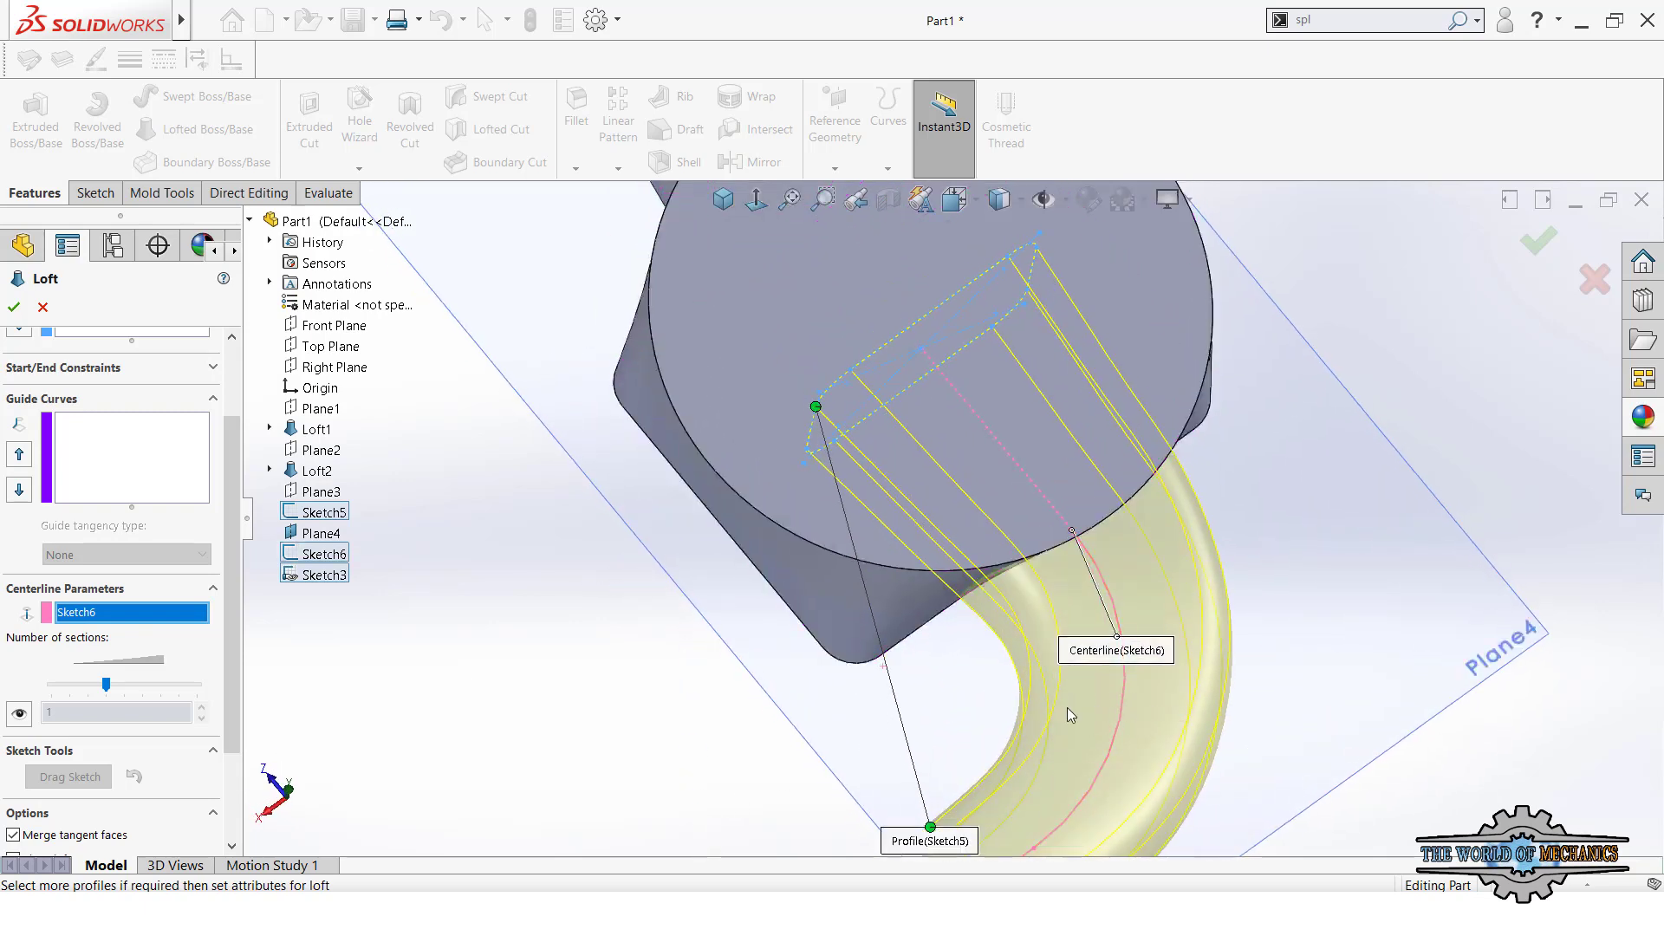
{"action": "right_click", "coordinate": [125, 616]}
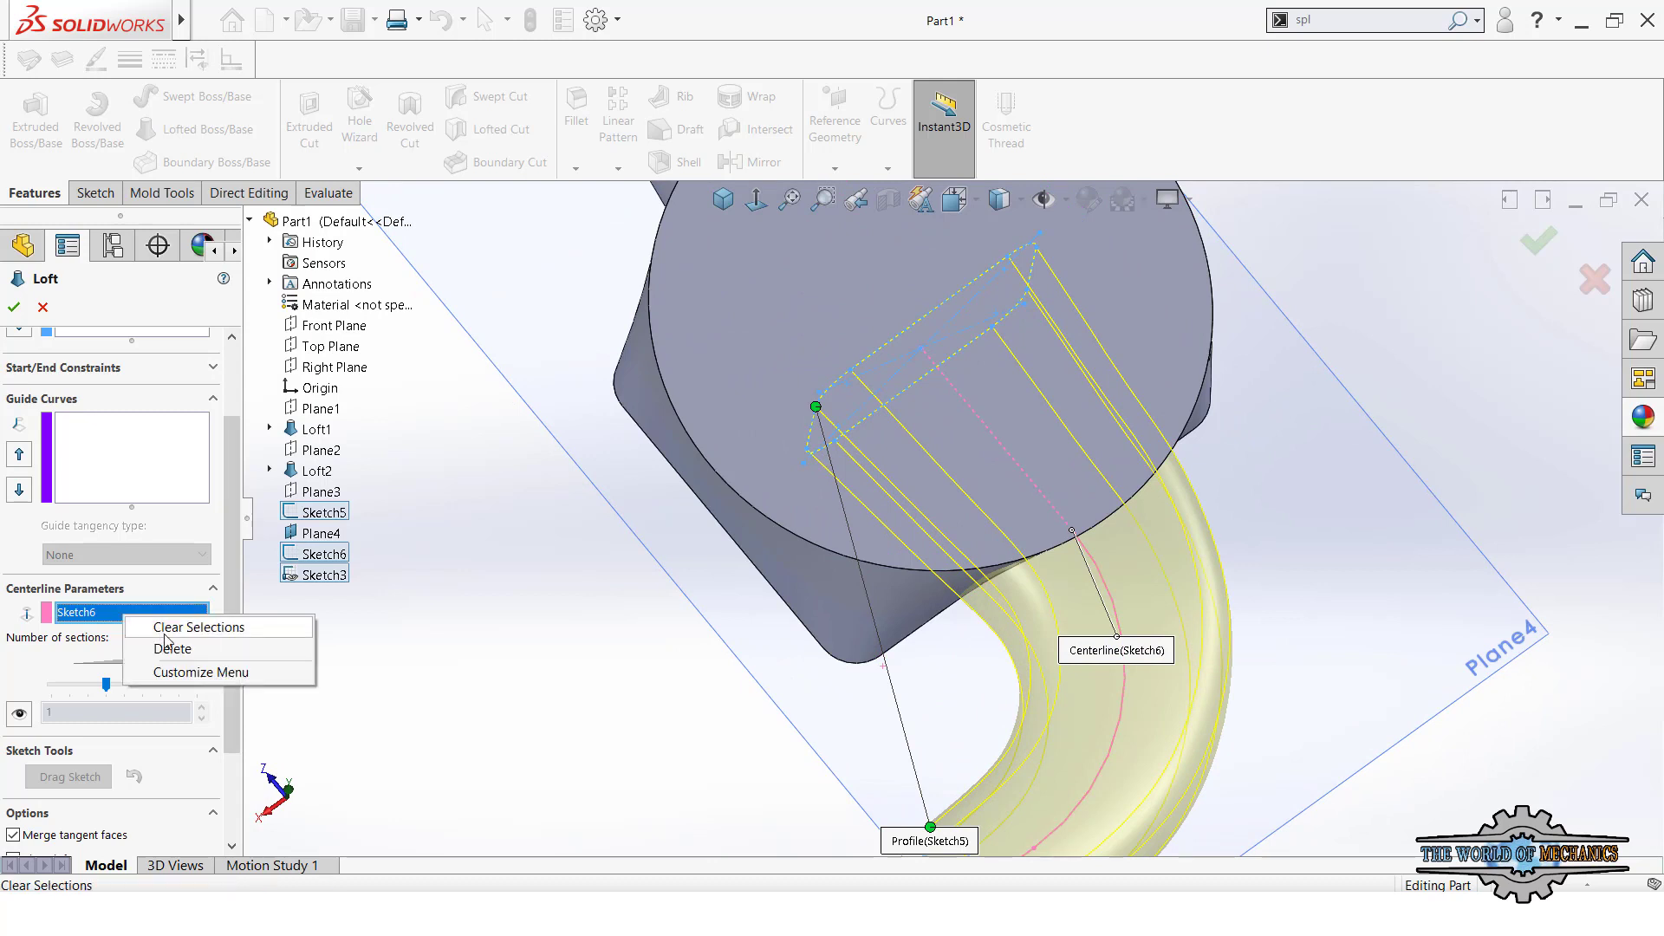
{"action": "left_click", "coordinate": [164, 635]}
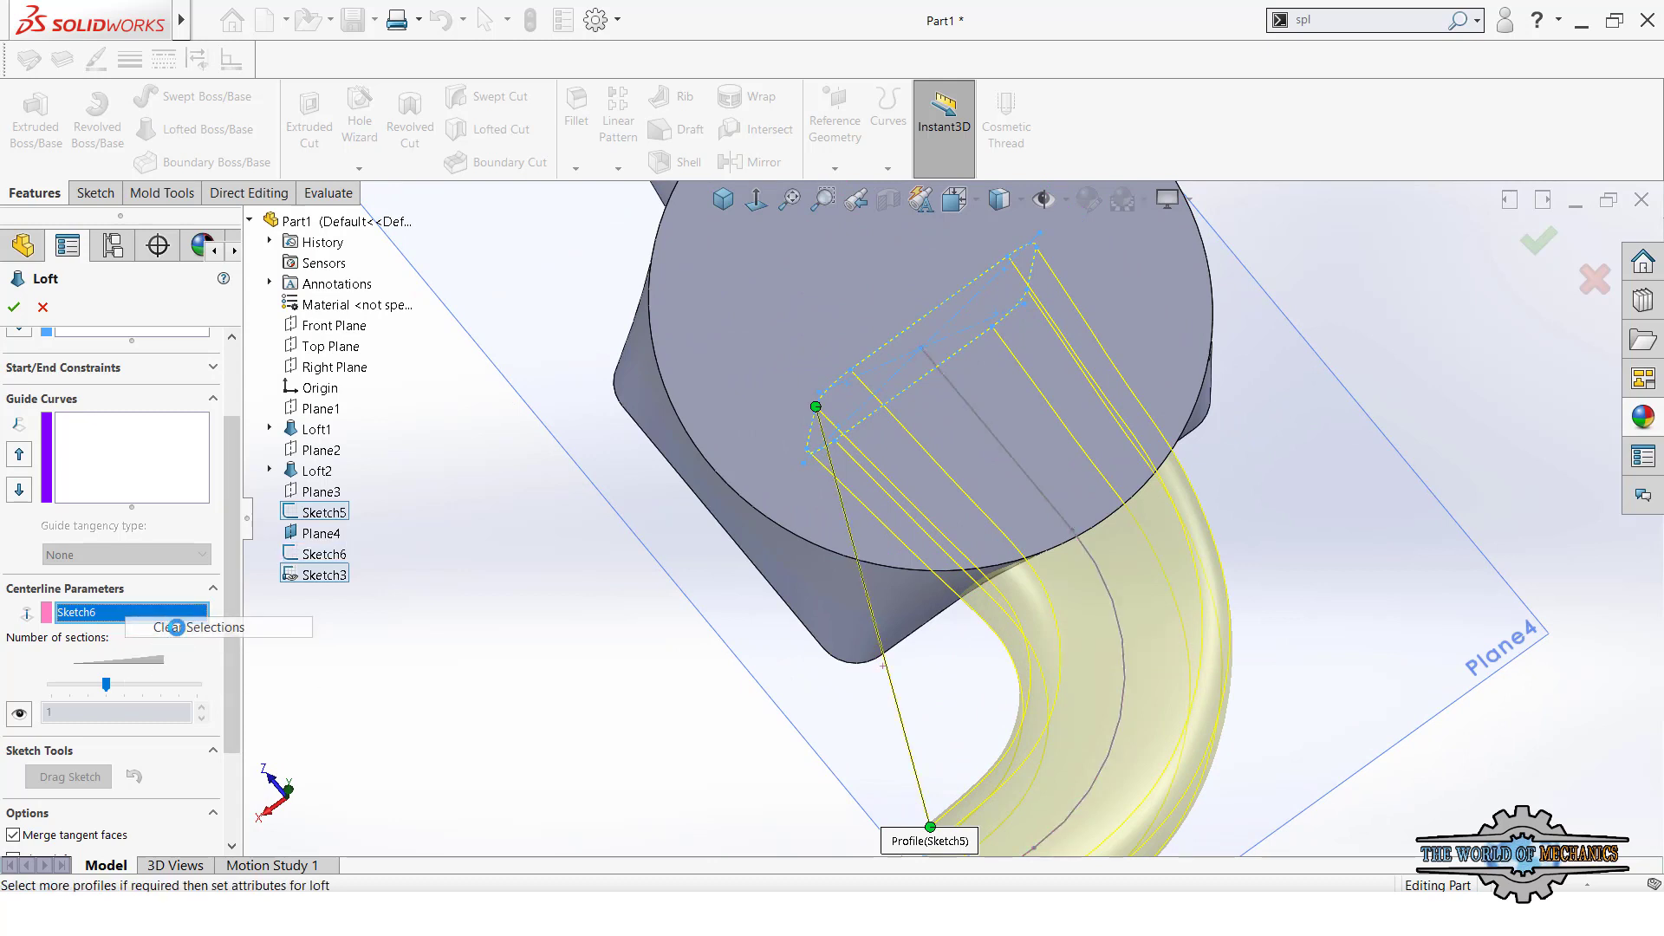
{"action": "left_click", "coordinate": [321, 558]}
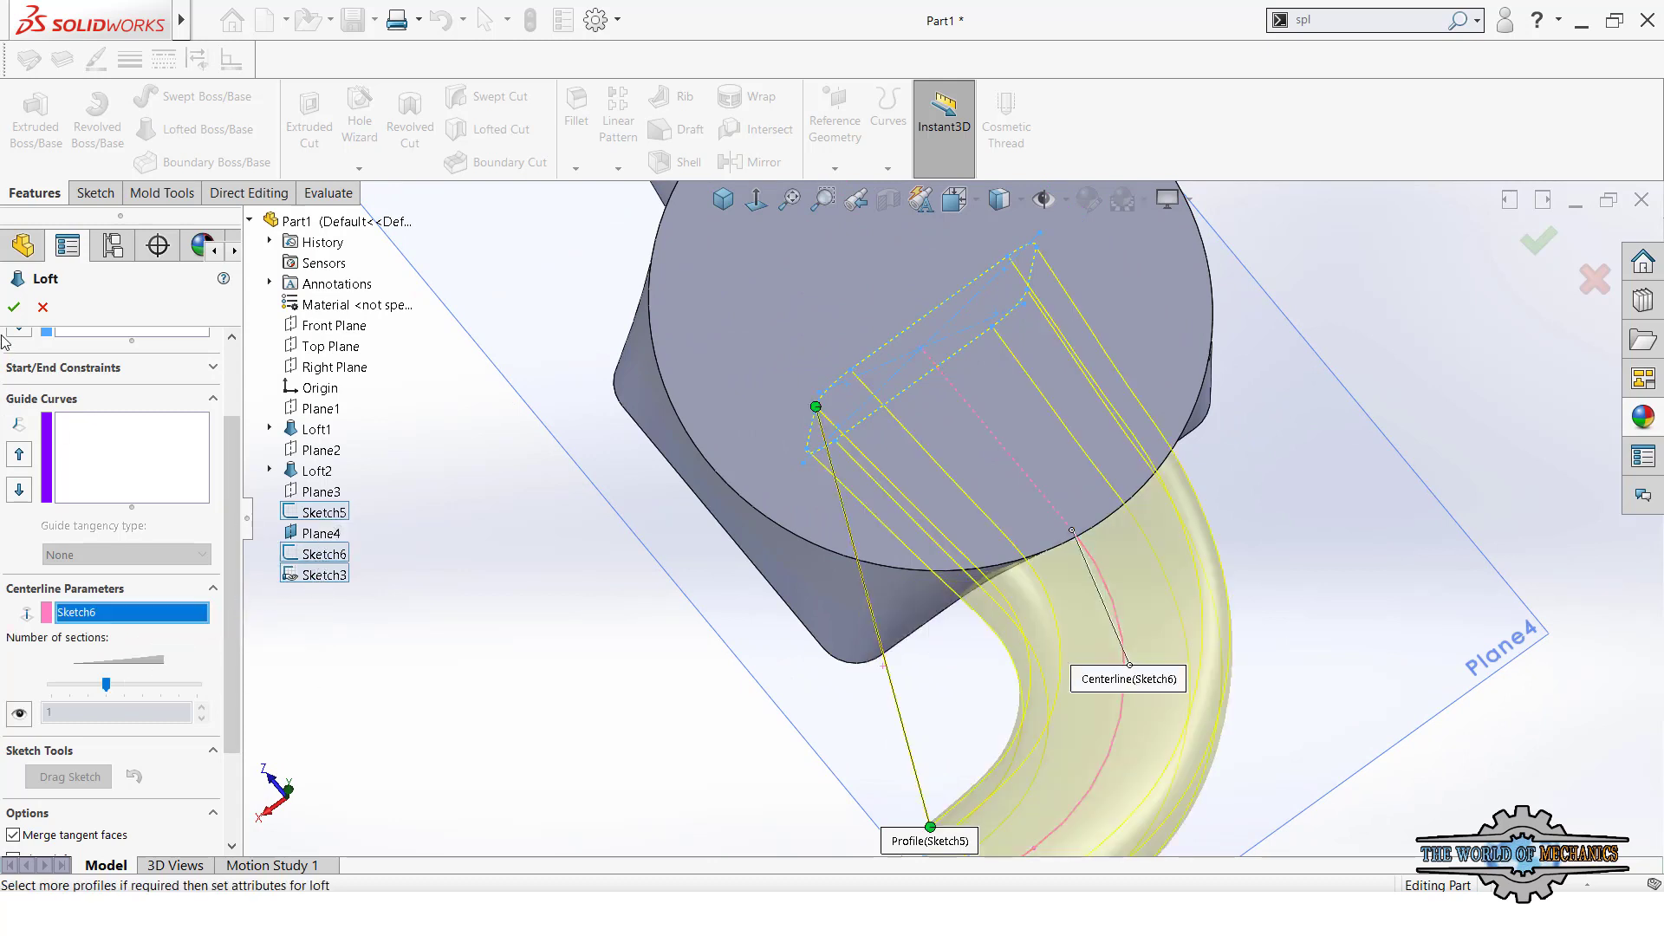
{"action": "key", "text": "Return"}
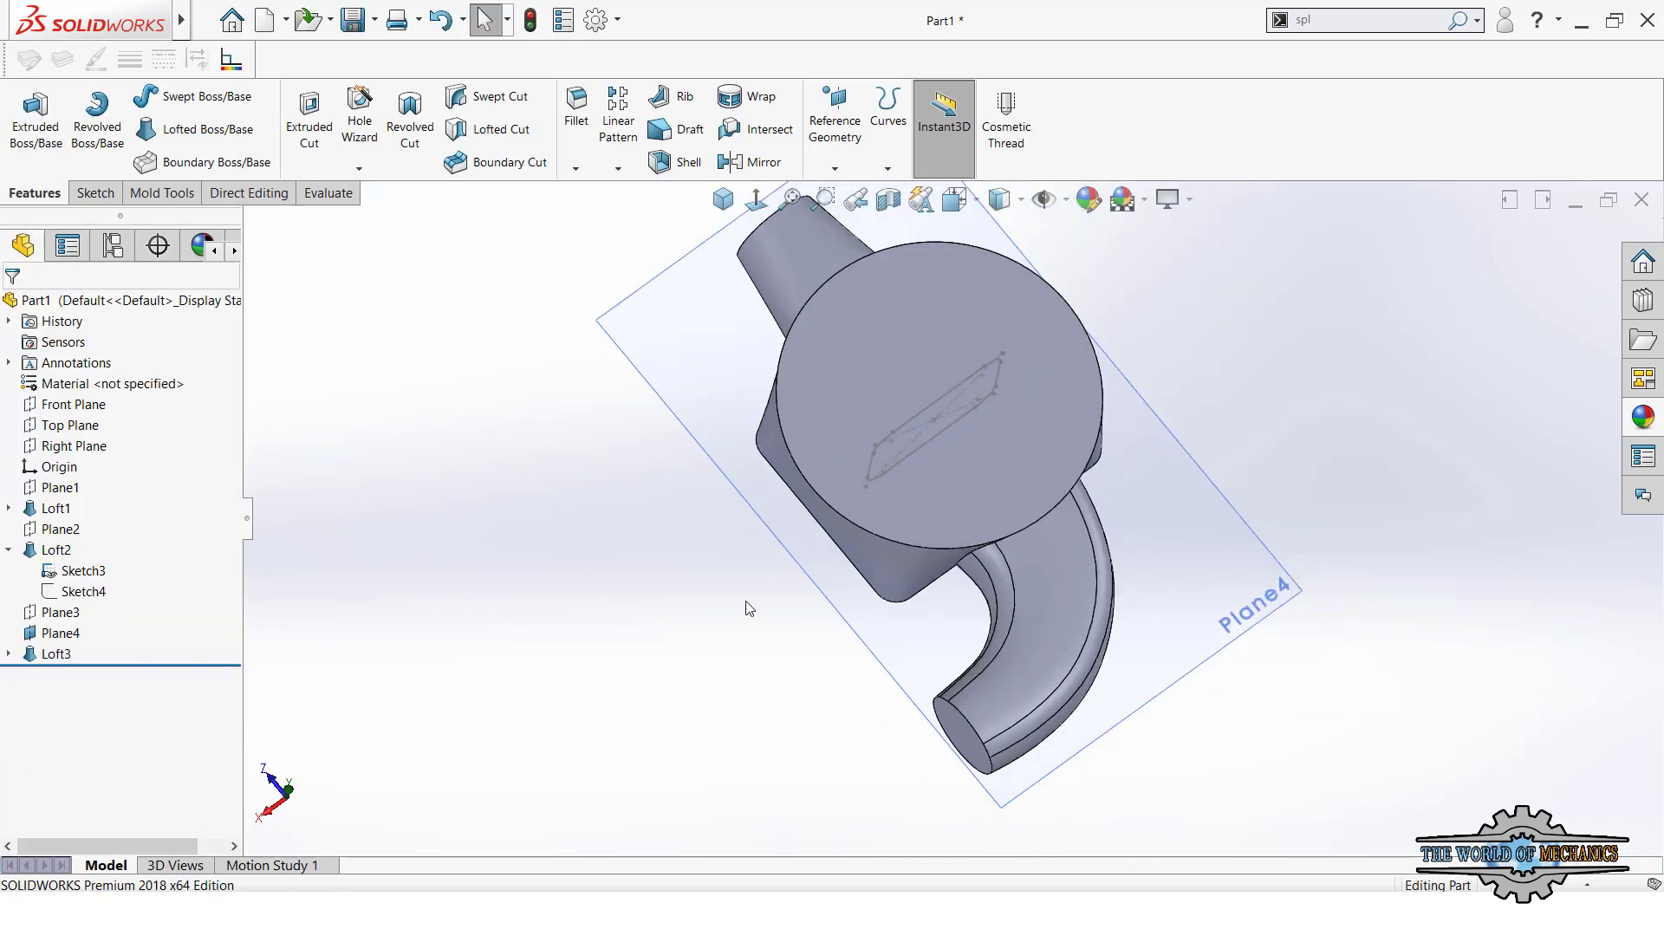
- Hide Plane4 and Loft2's dimensioned Sketch3, then collapse Loft2
{"action": "key", "text": "ctrl+7"}
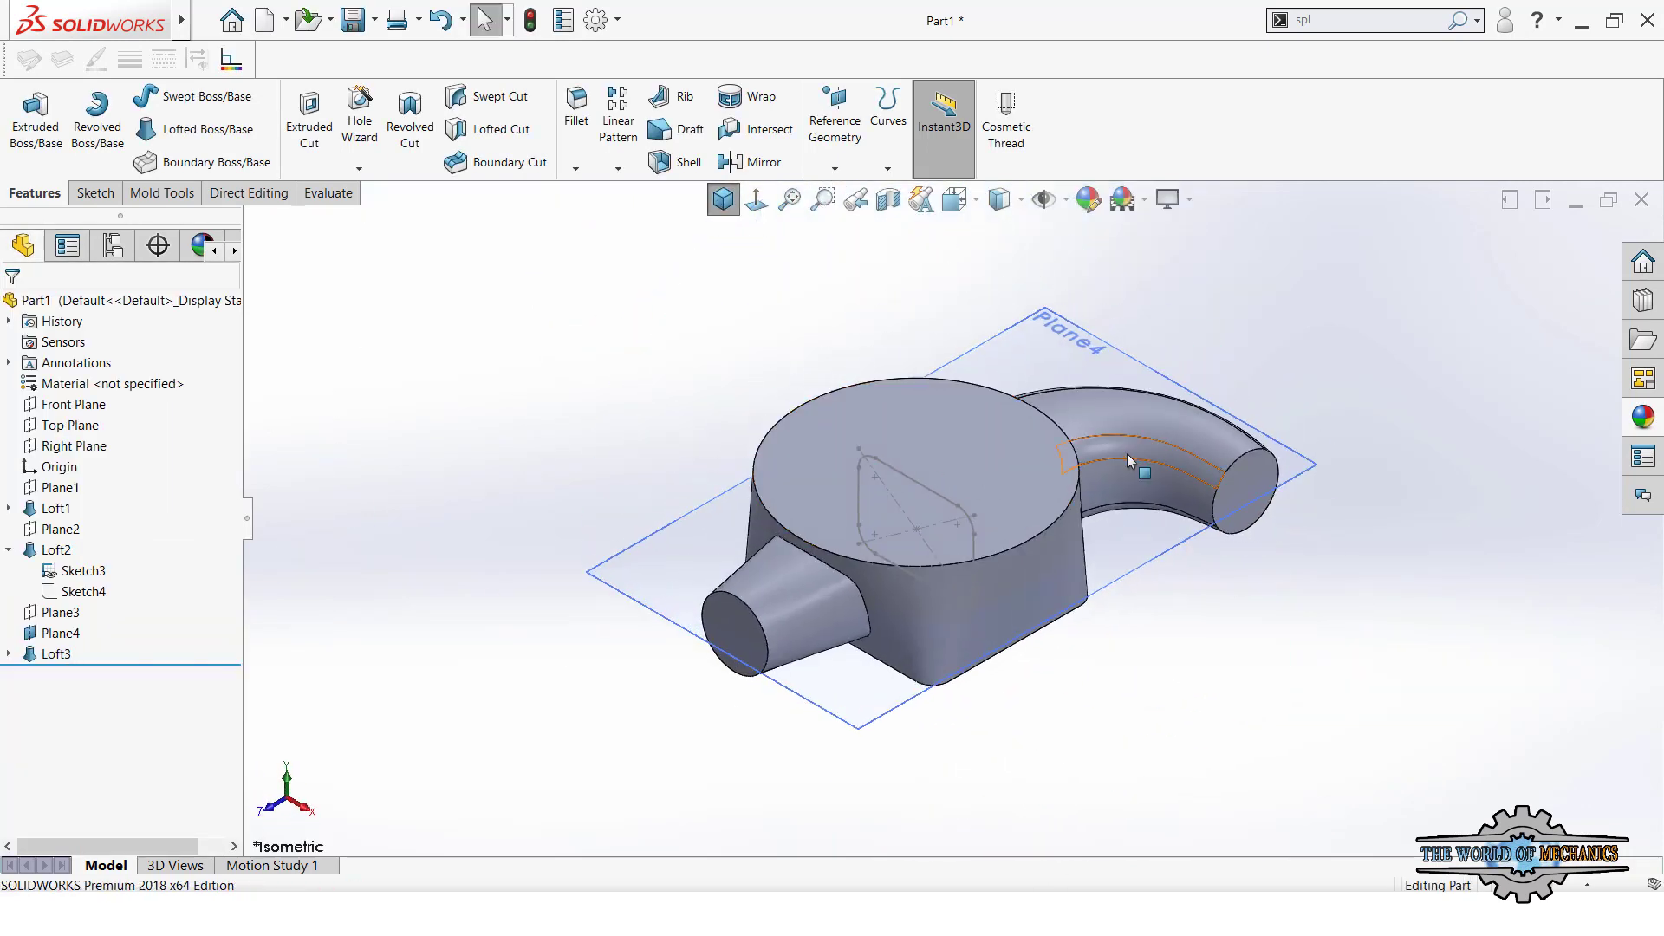
{"action": "left_click", "coordinate": [1196, 533]}
{"action": "left_click", "coordinate": [1269, 507]}
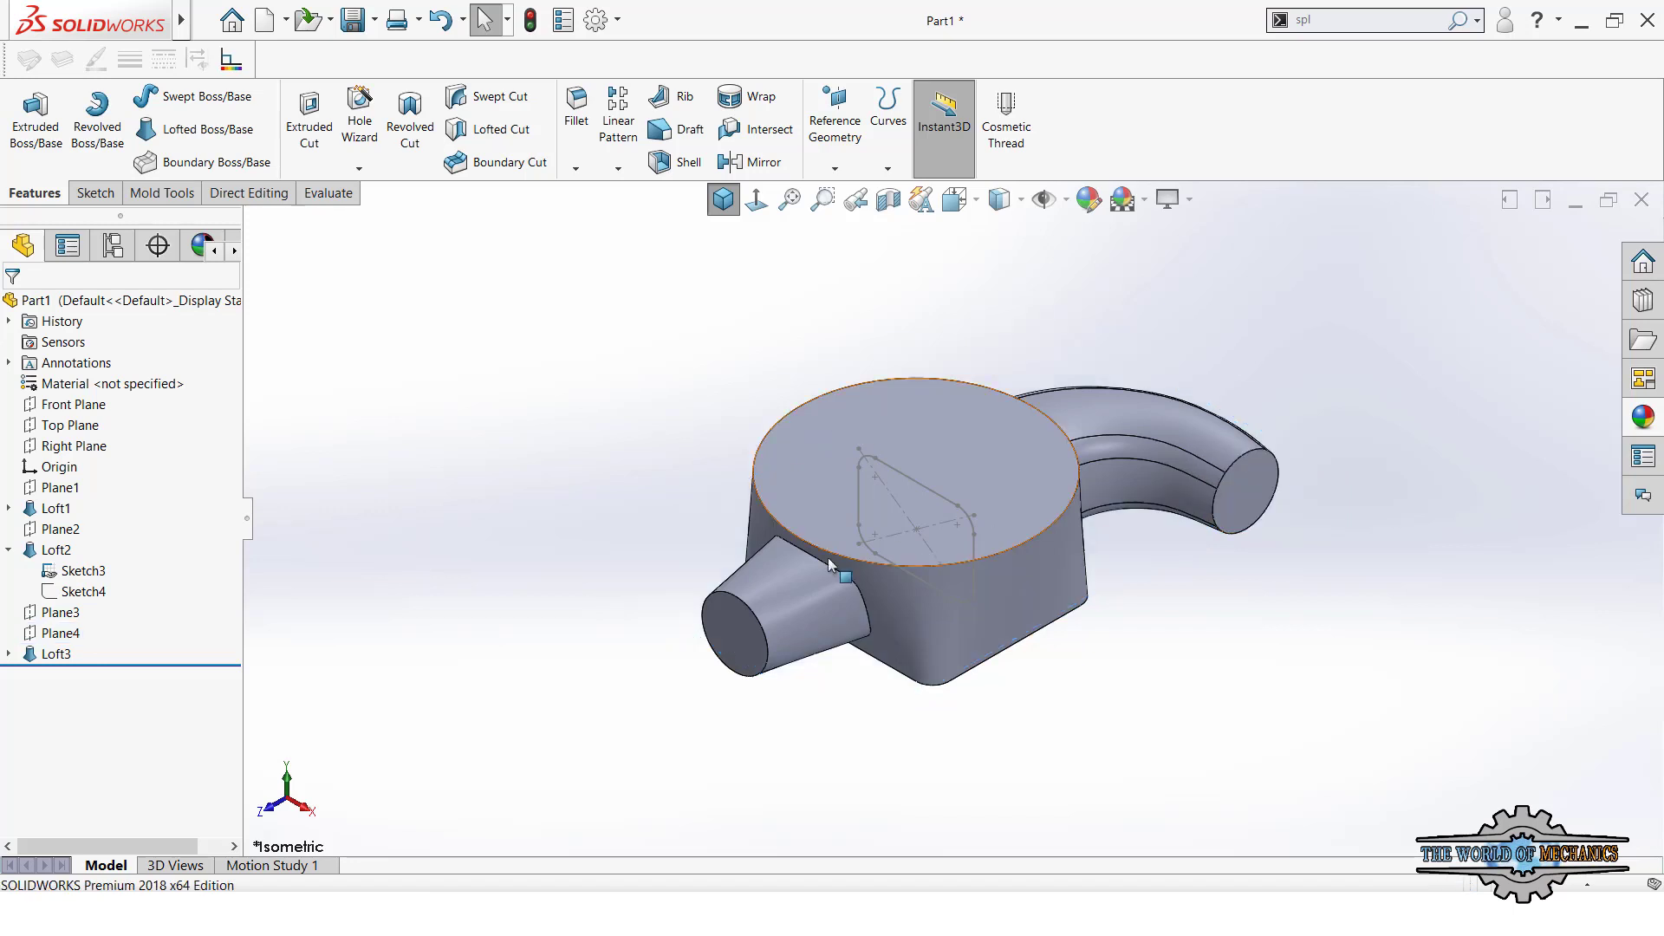
{"action": "left_click", "coordinate": [77, 572]}
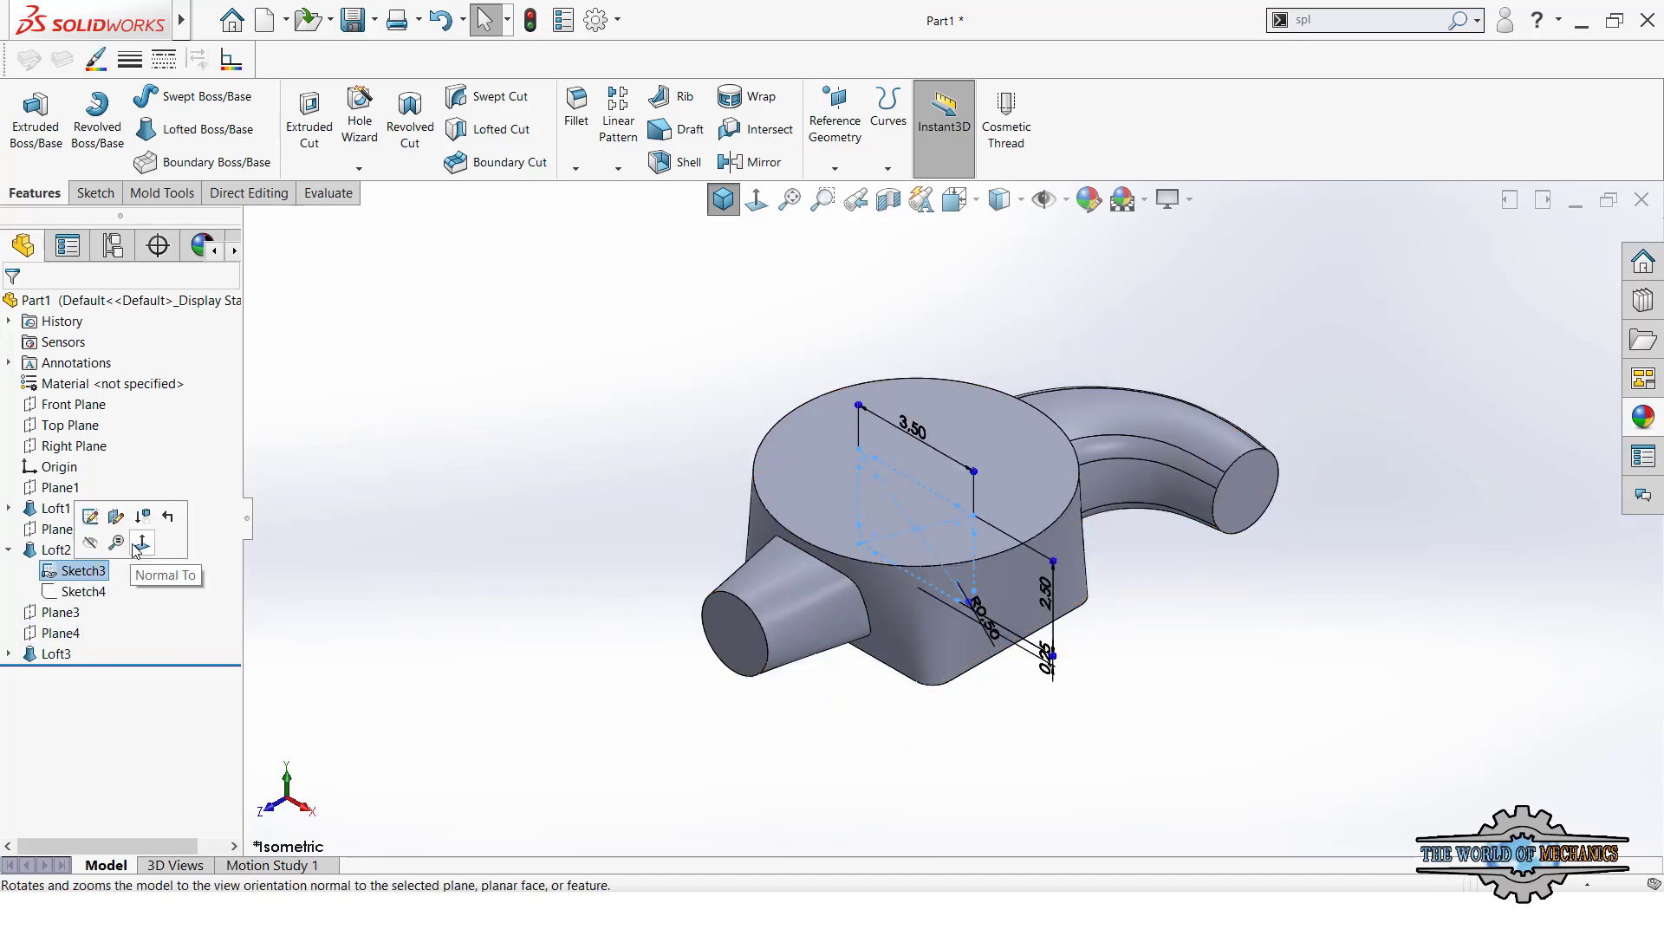
{"action": "left_click", "coordinate": [90, 516]}
{"action": "left_click", "coordinate": [10, 550]}
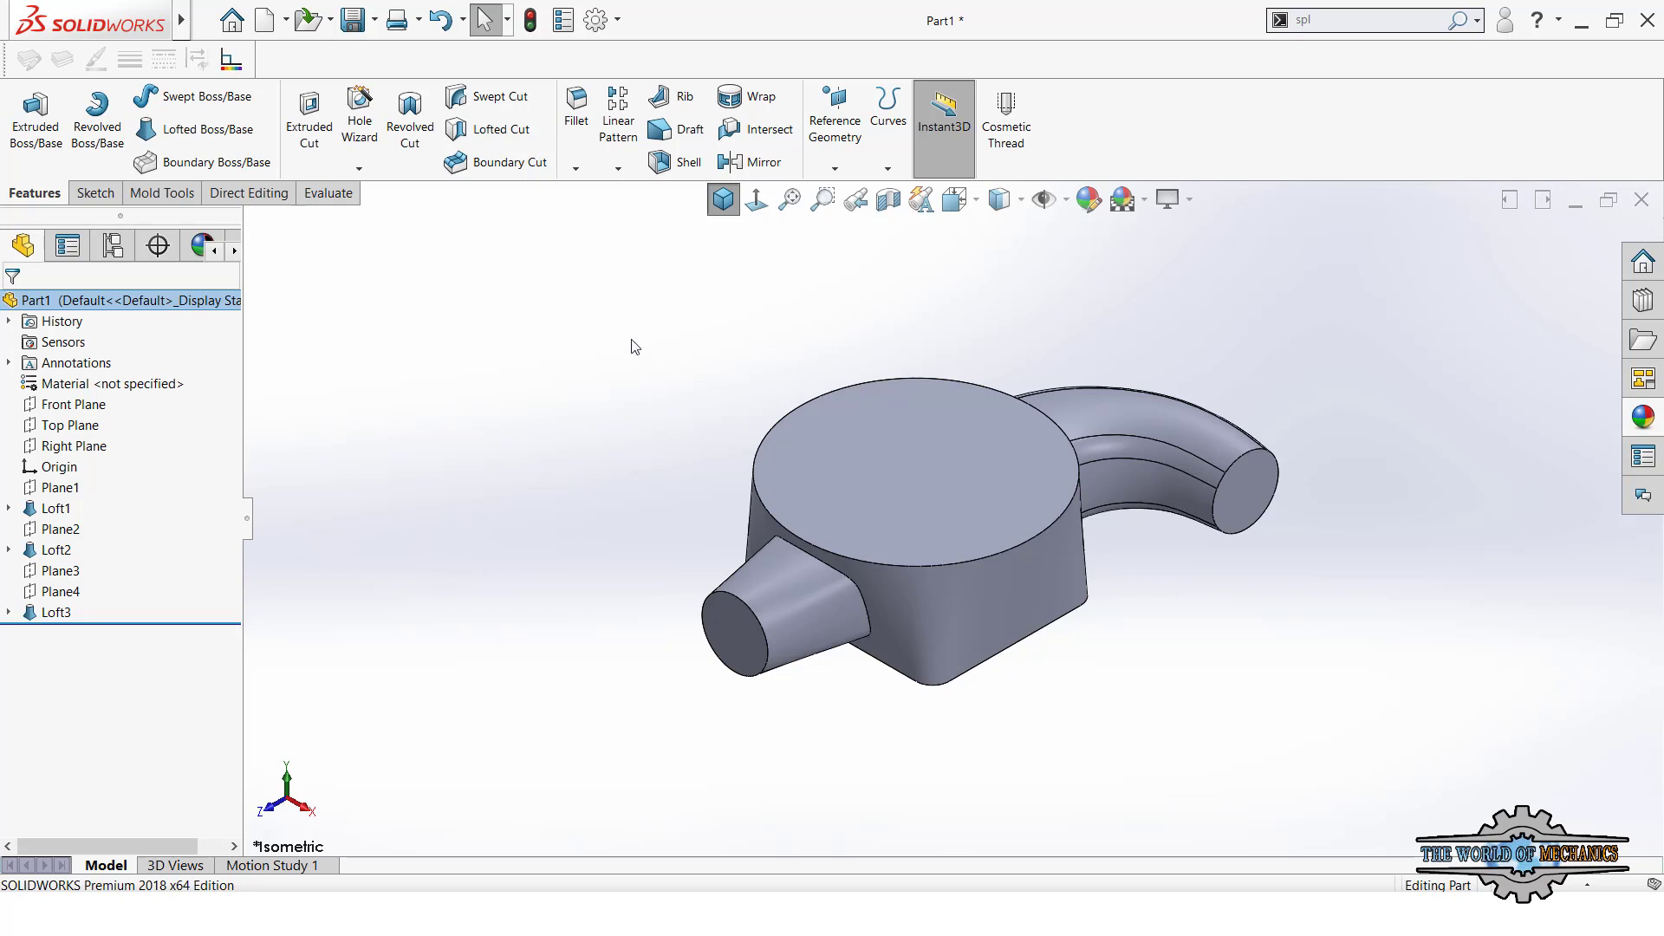
{"action": "left_click", "coordinate": [576, 121]}
- Fillet the box's bottom face edges with a 0.25 in radius
{"action": "type", "text": "0,"}
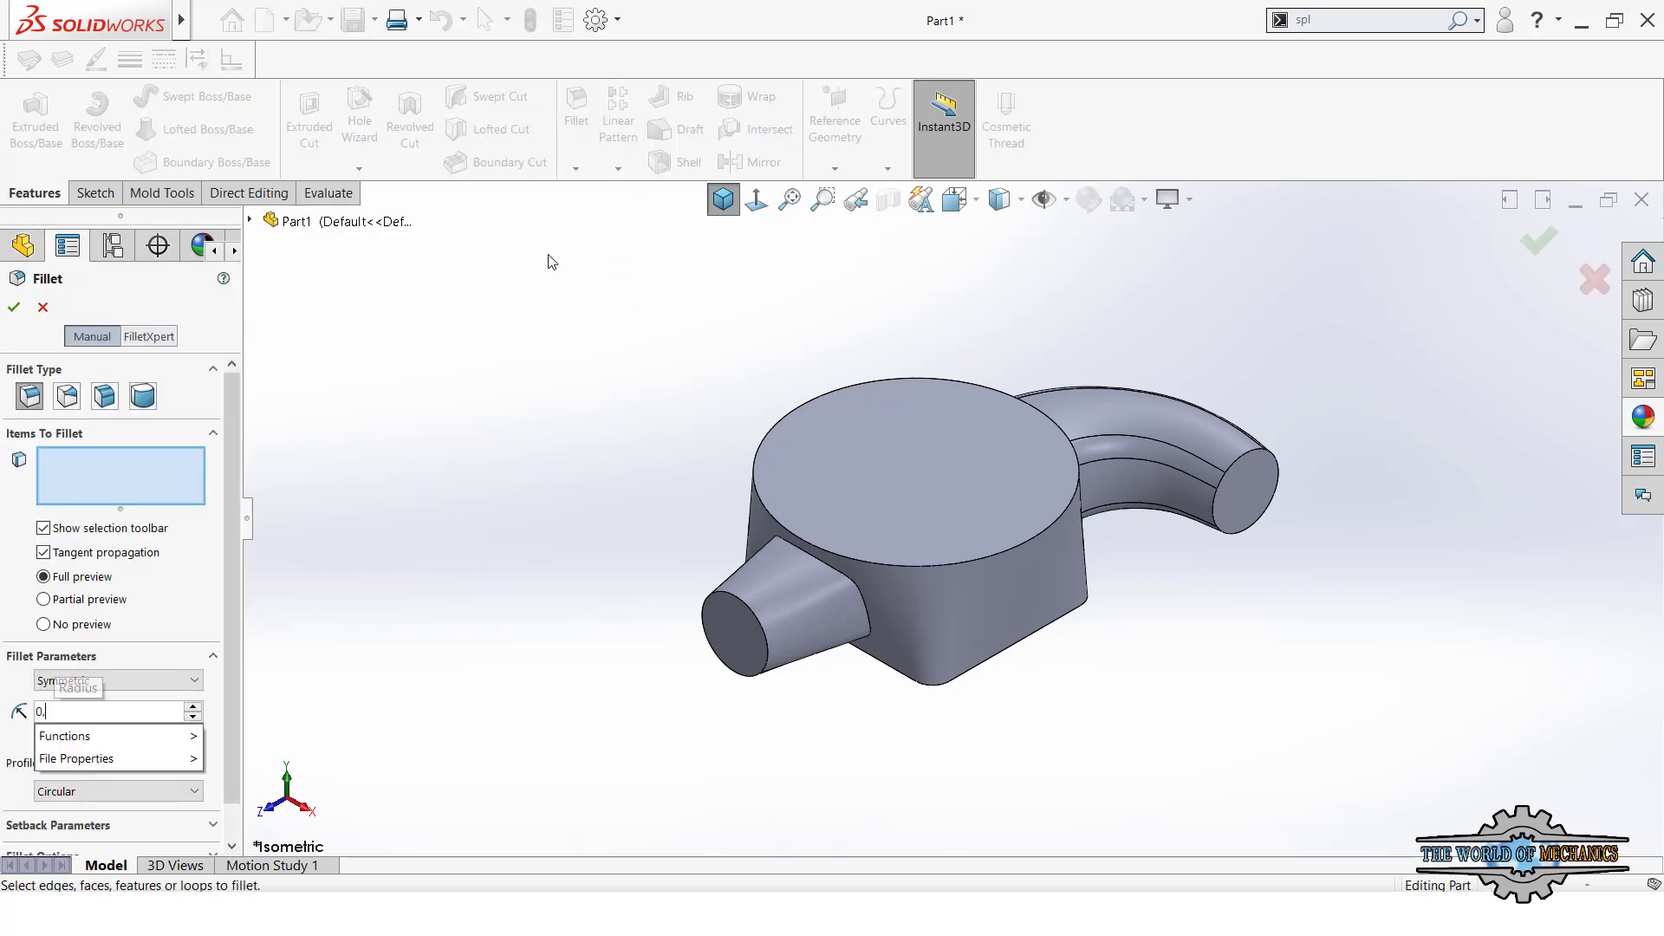
{"action": "type", "text": "250"}
{"action": "key", "text": "Return"}
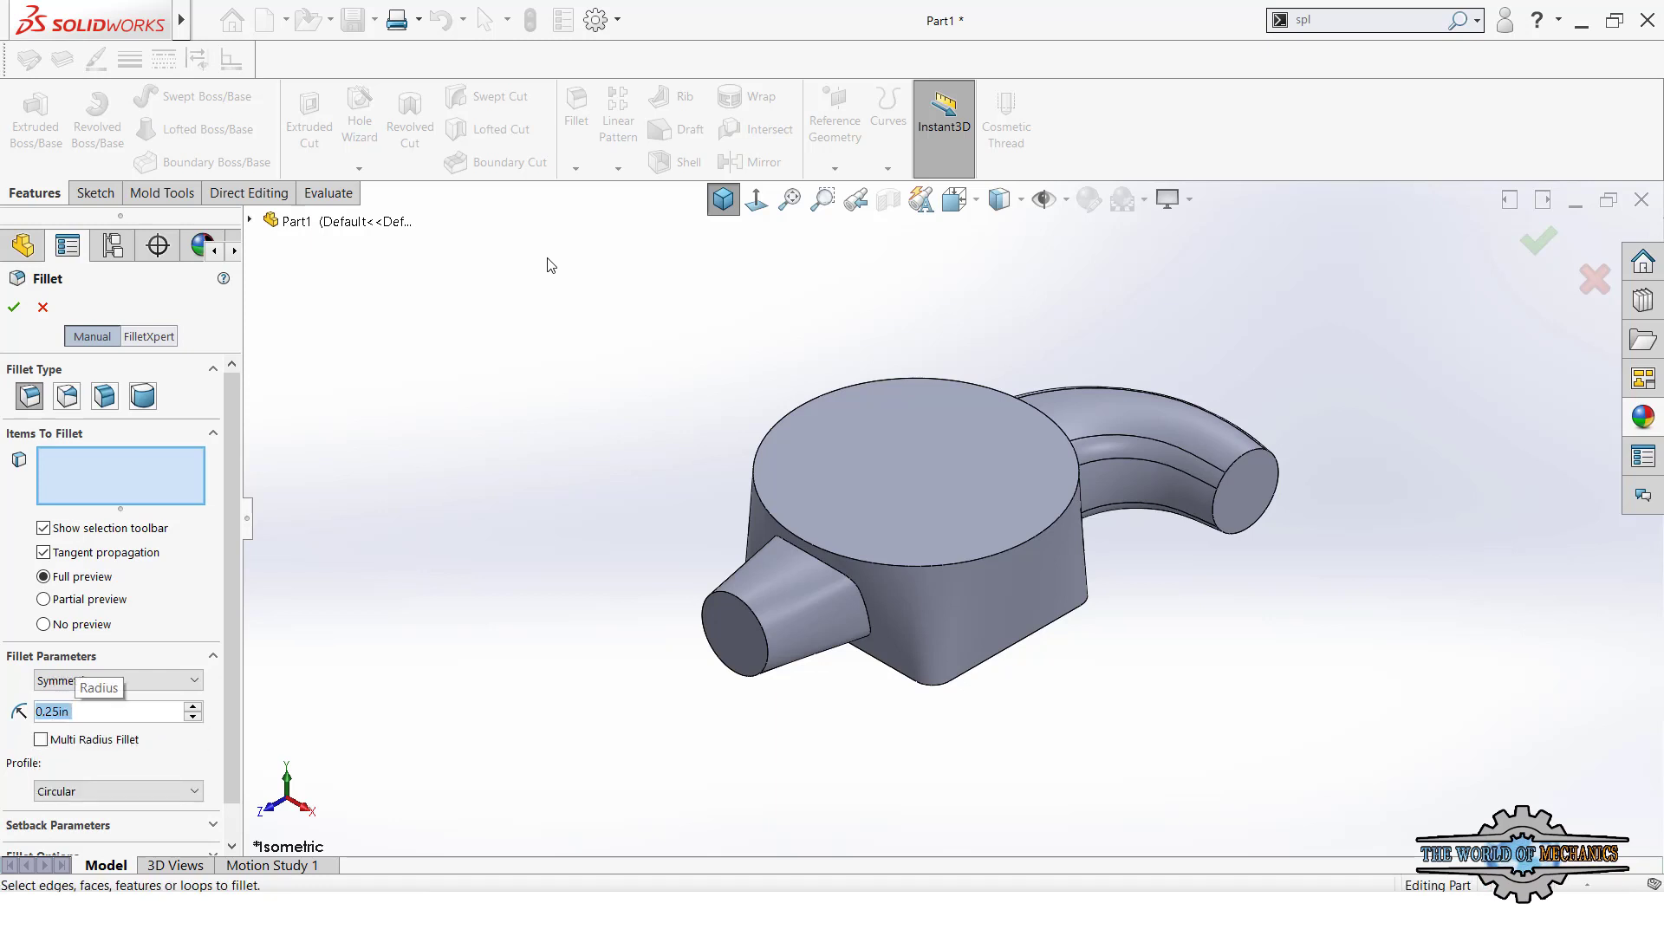
{"action": "middle_click_drag", "start_coordinate": [639, 653], "coordinate": [646, 304]}
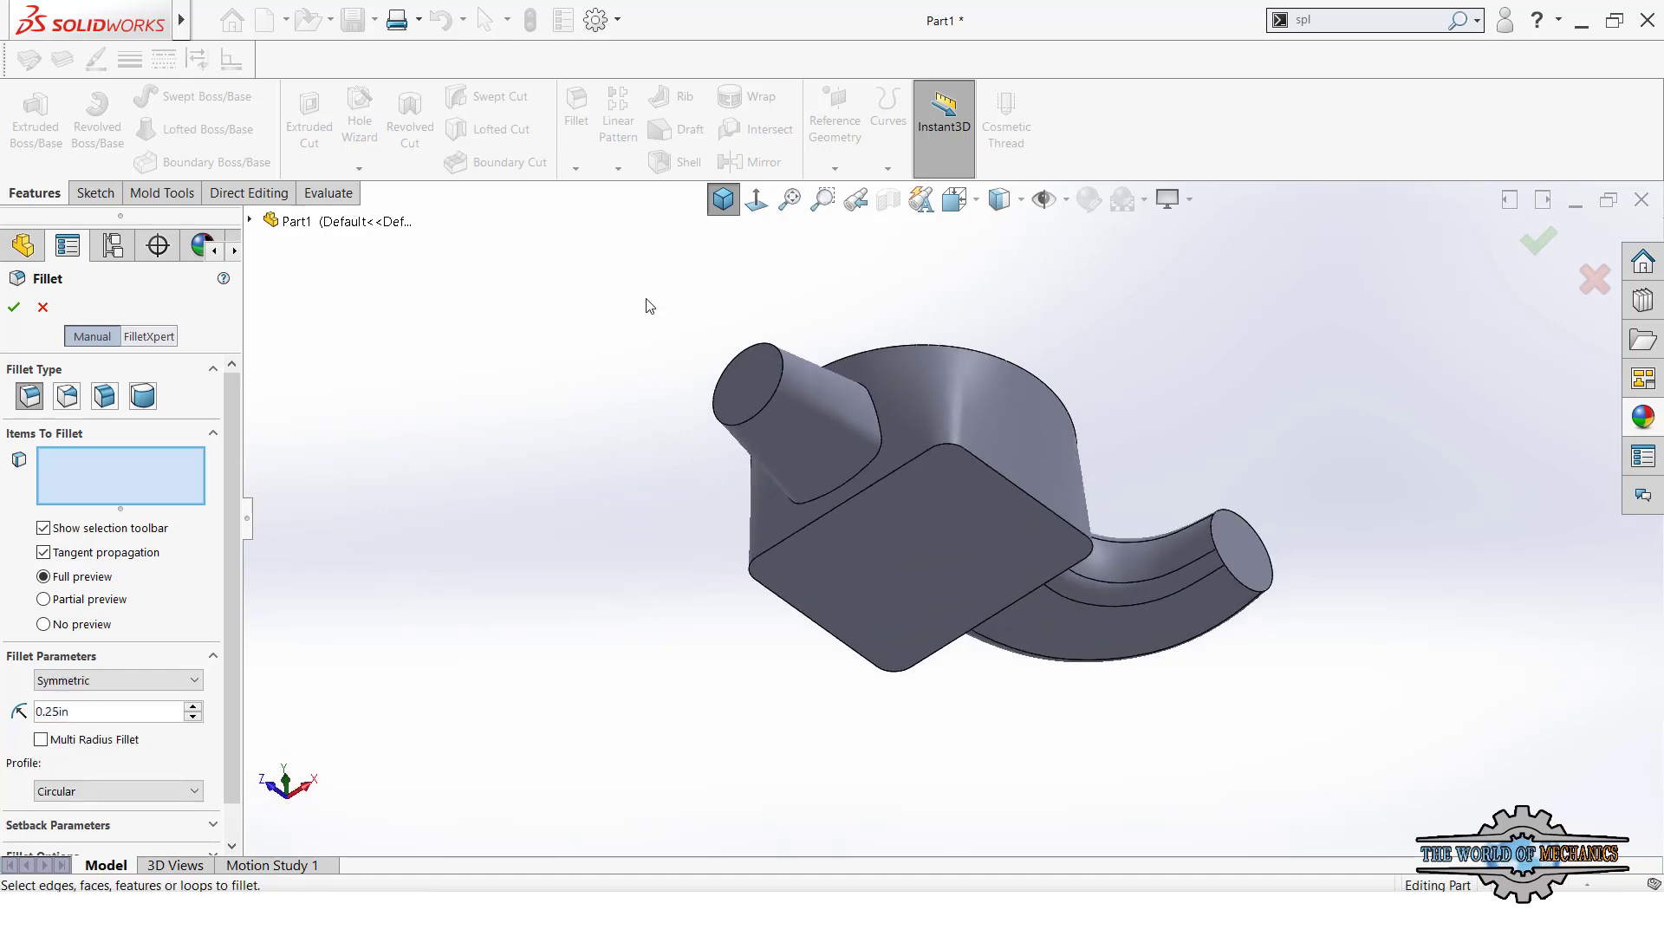
{"action": "left_click", "coordinate": [890, 575]}
{"action": "key", "text": "Return"}
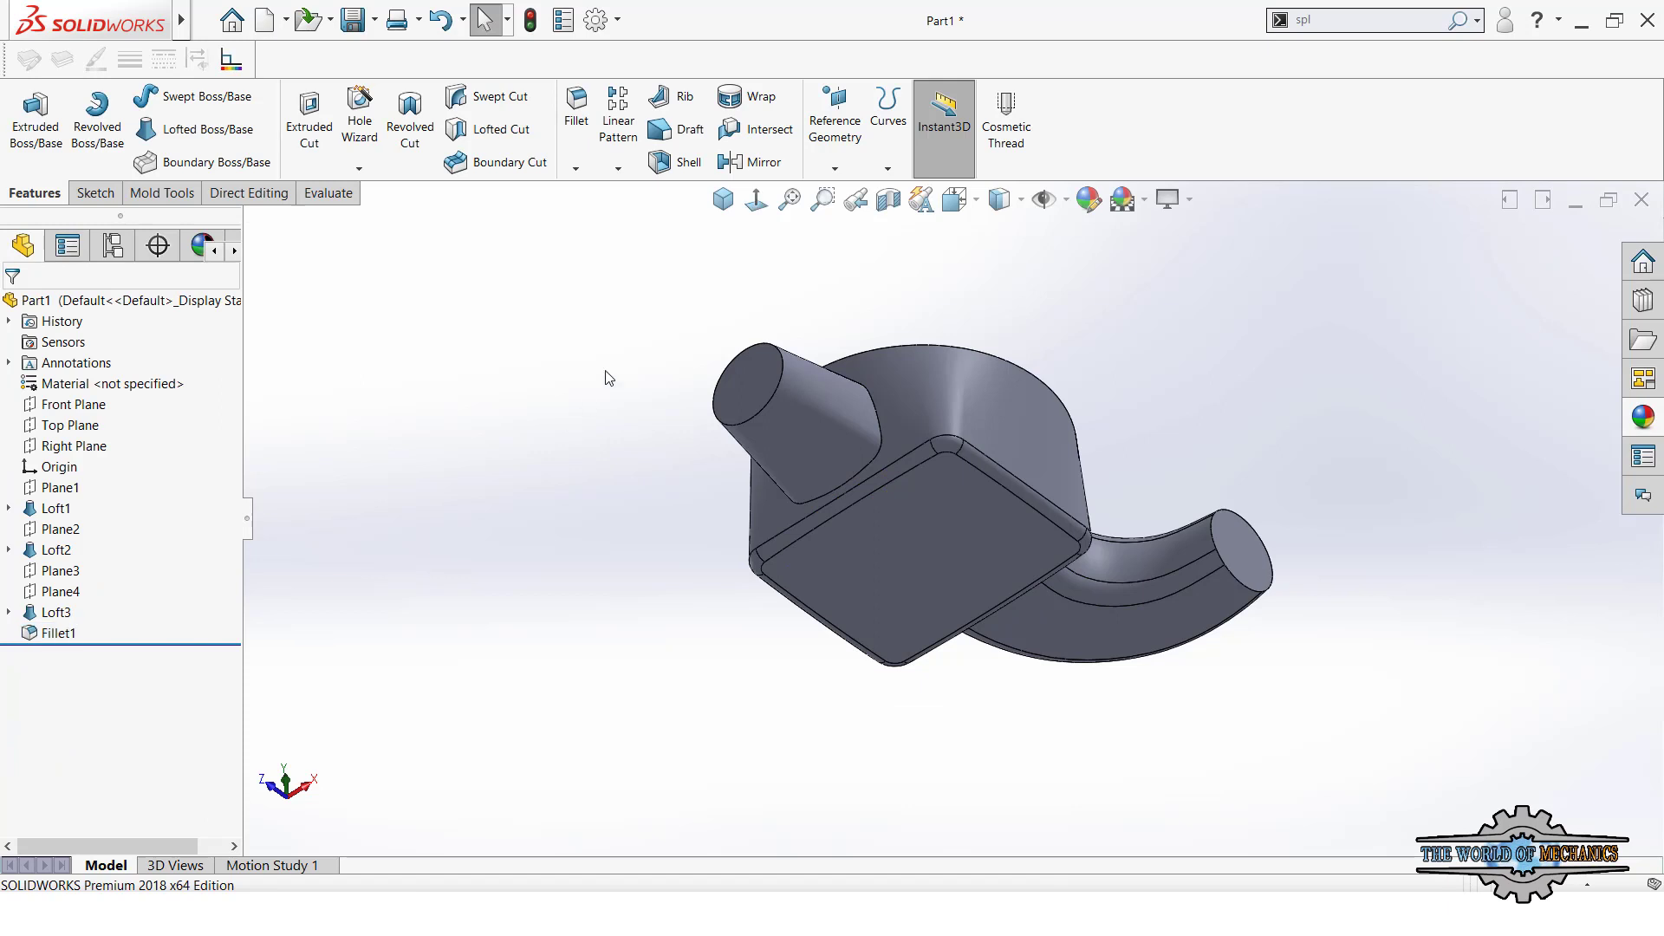
- Start a 0.175 in fillet on the edge where the conical outlet meets the body
{"action": "left_click", "coordinate": [723, 199]}
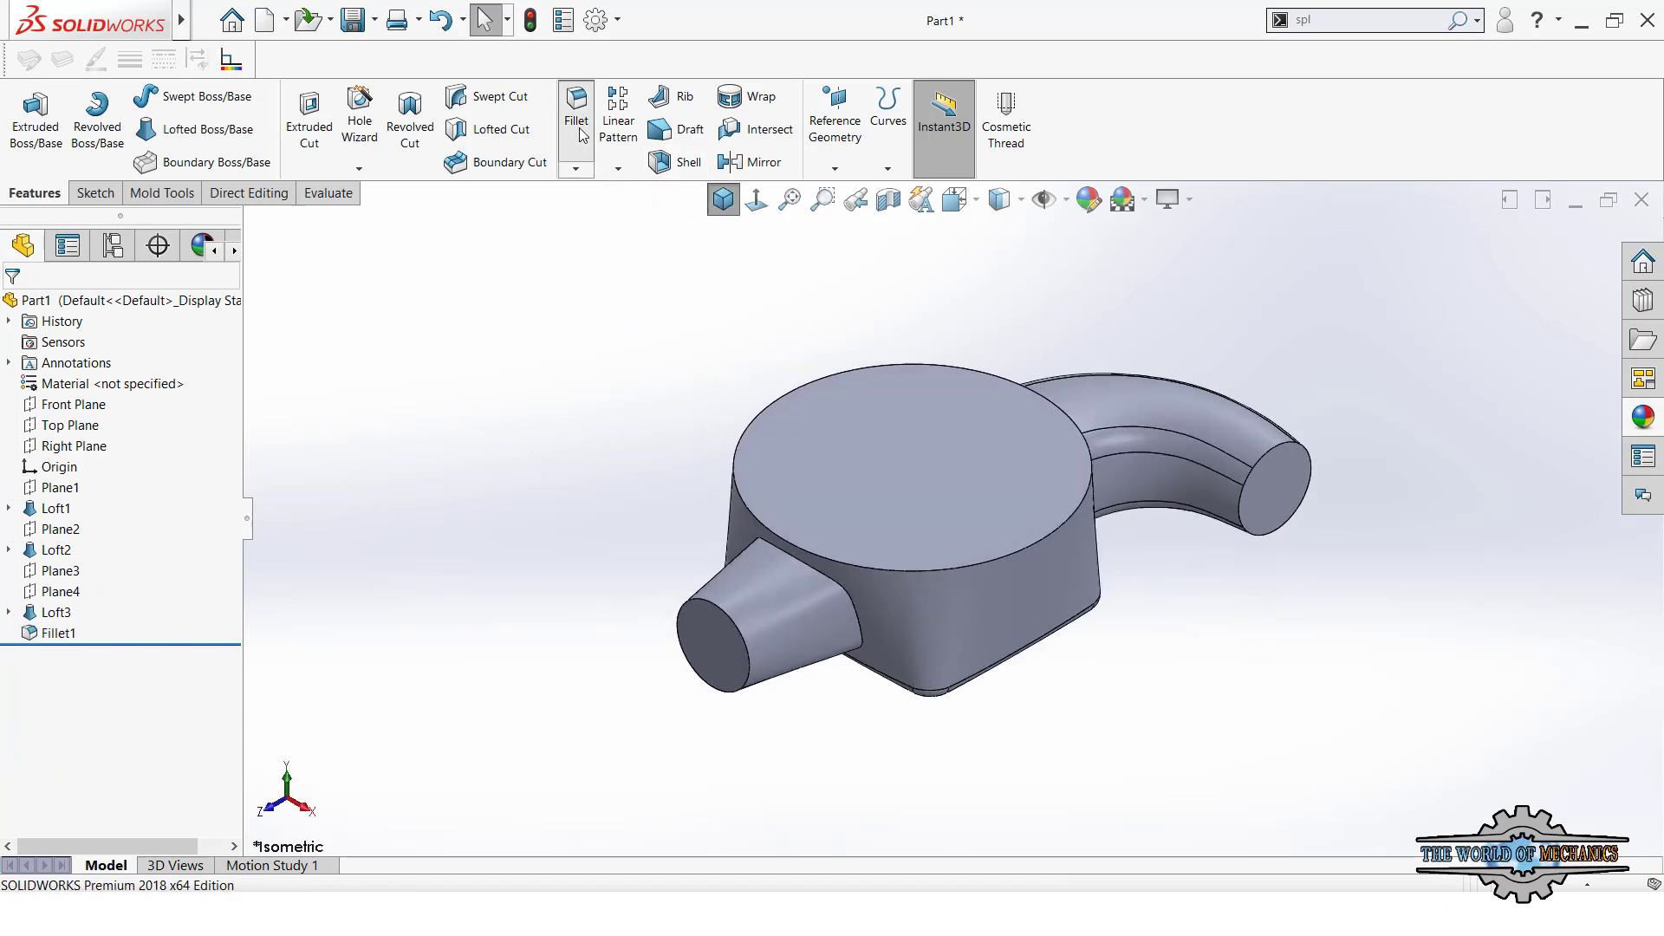
{"action": "left_click", "coordinate": [579, 128]}
{"action": "type", "text": "0,175"}
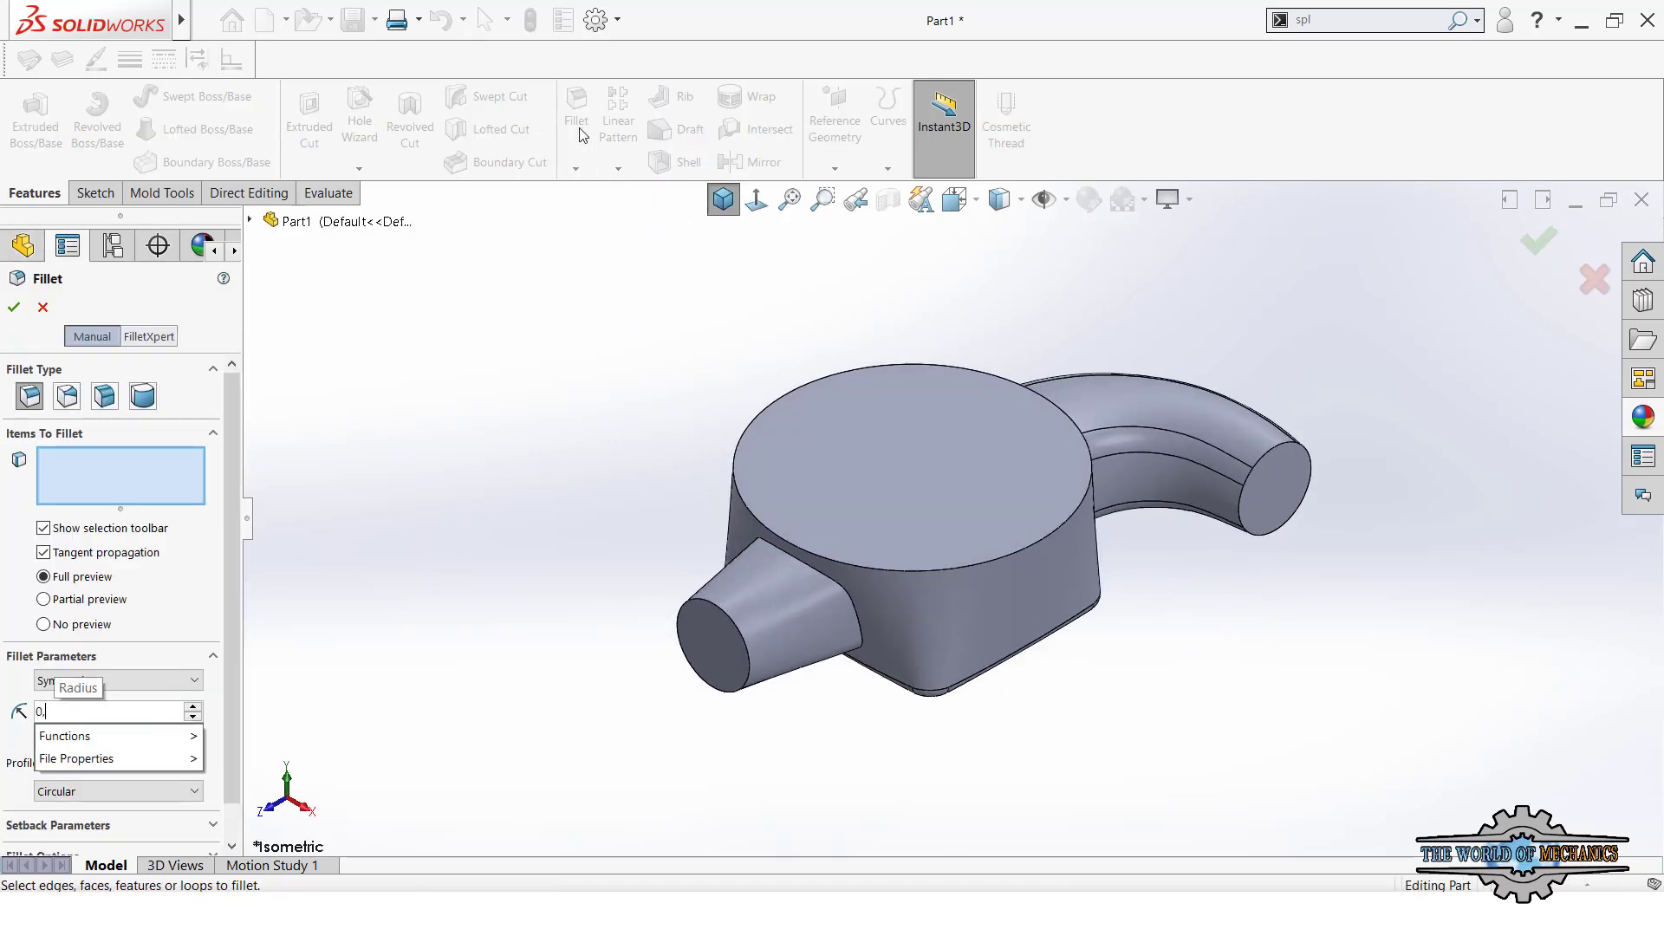
{"action": "key", "text": "Return"}
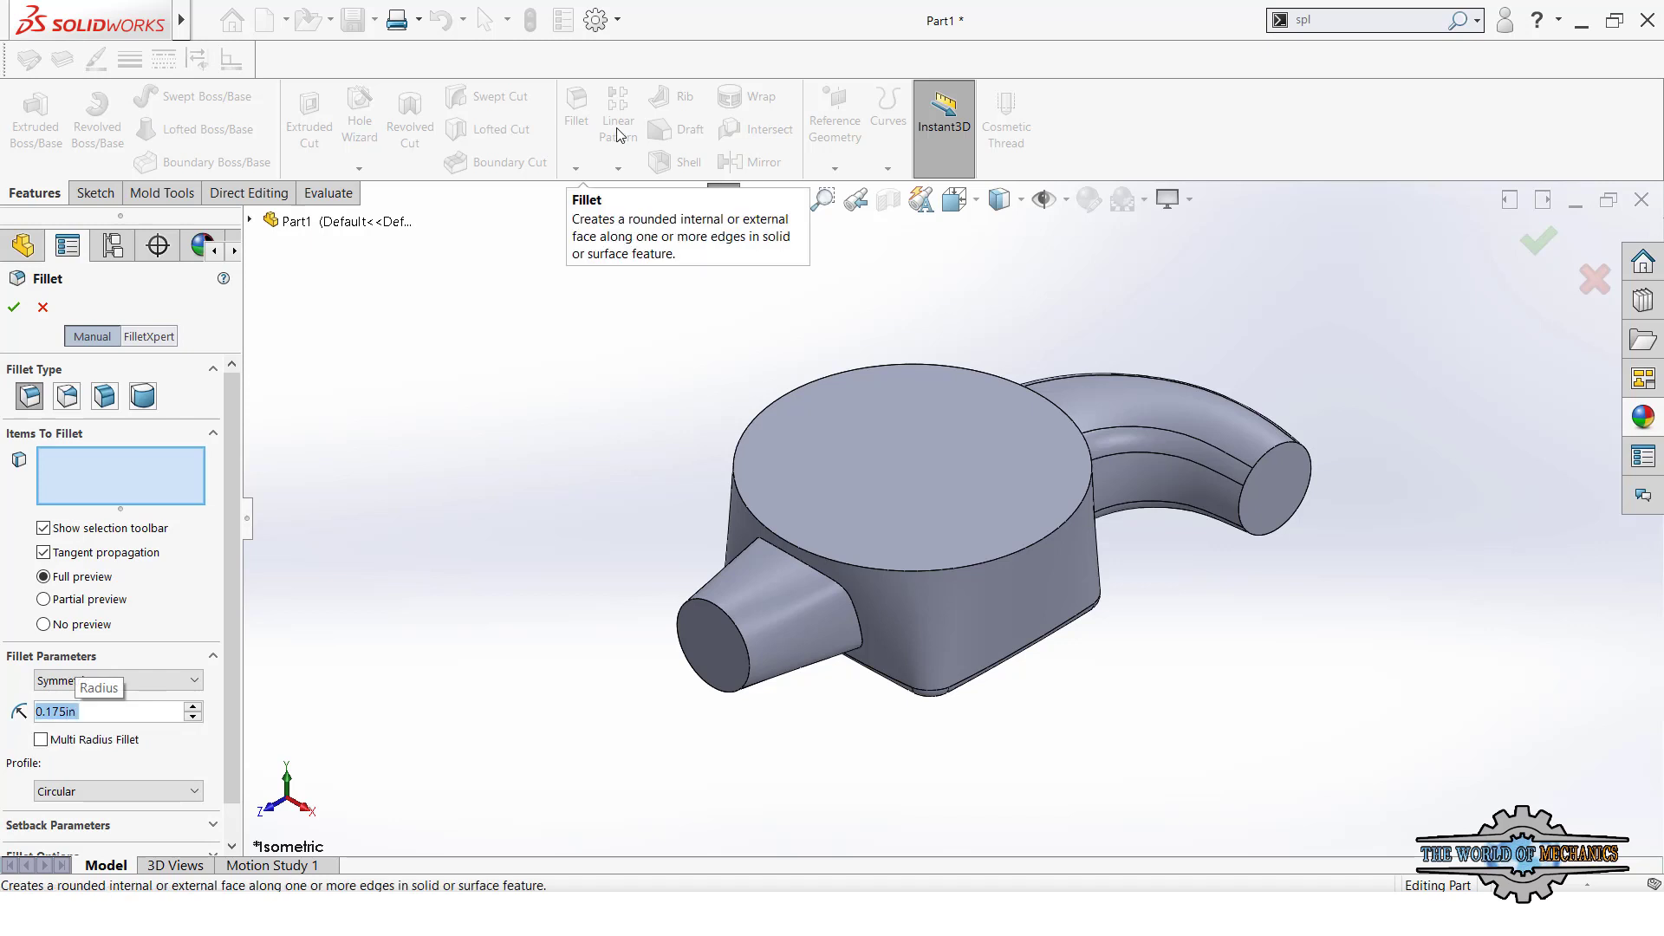
{"action": "left_click", "coordinate": [823, 579]}
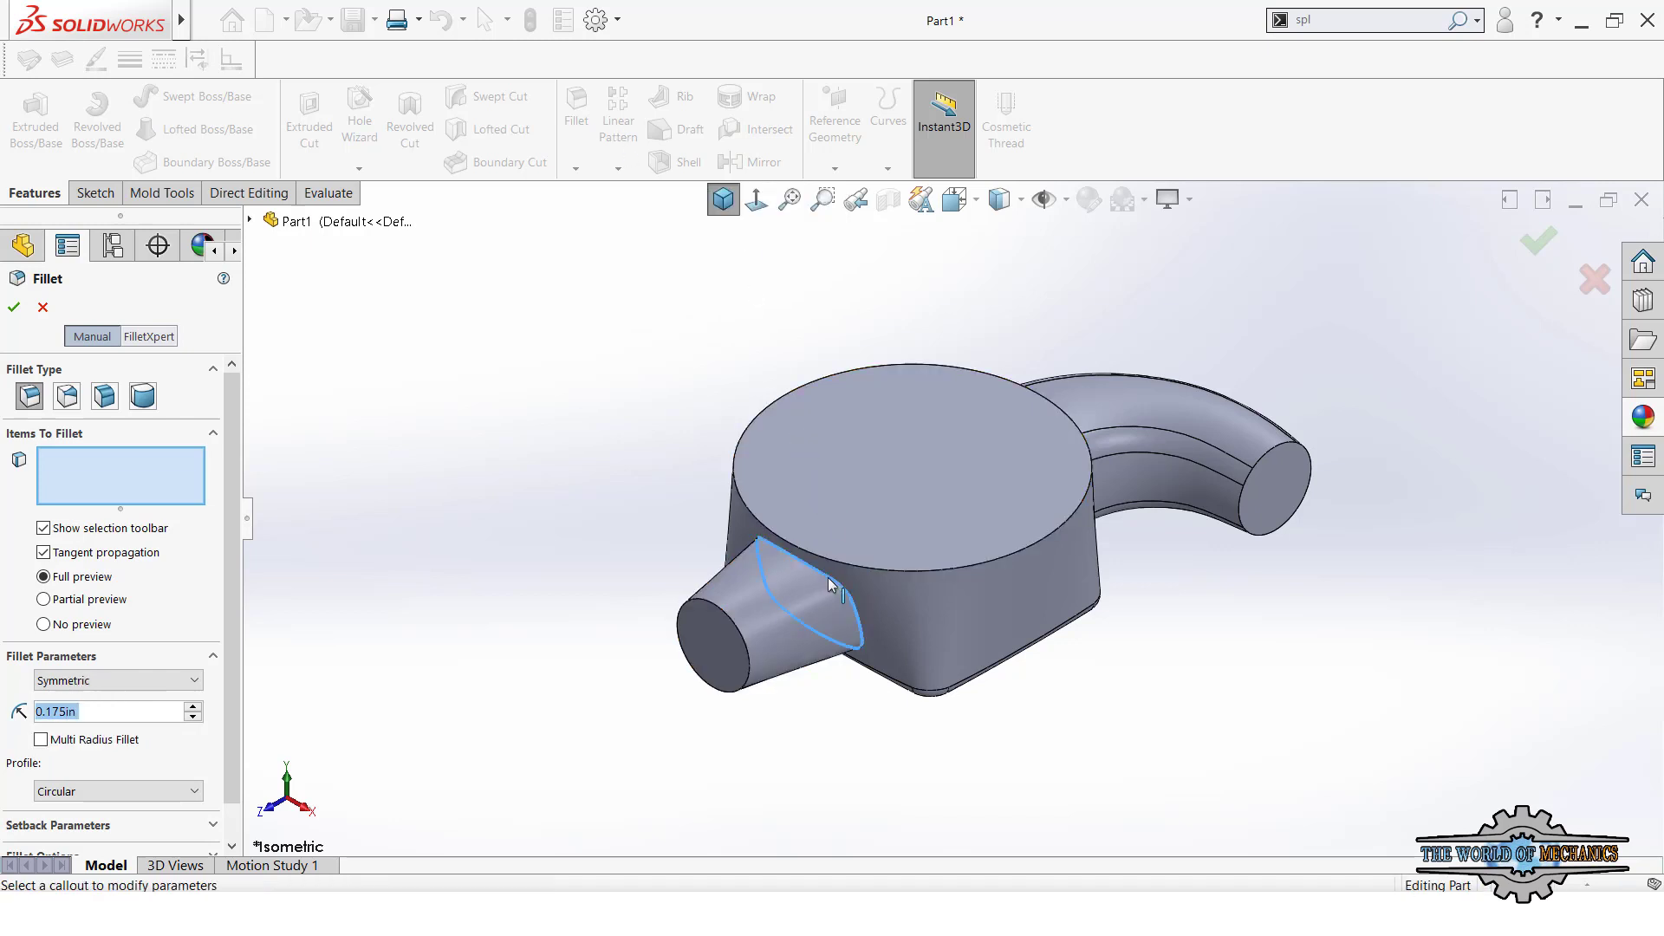
- Add the curved arm's upper joint edges to the 0.175 in fillet
{"action": "mouse_move", "coordinate": [823, 579]}
{"action": "middle_mouse_down"}
{"action": "mouse_move", "coordinate": [957, 576]}
{"action": "mouse_move", "coordinate": [1023, 551]}
{"action": "middle_mouse_up"}
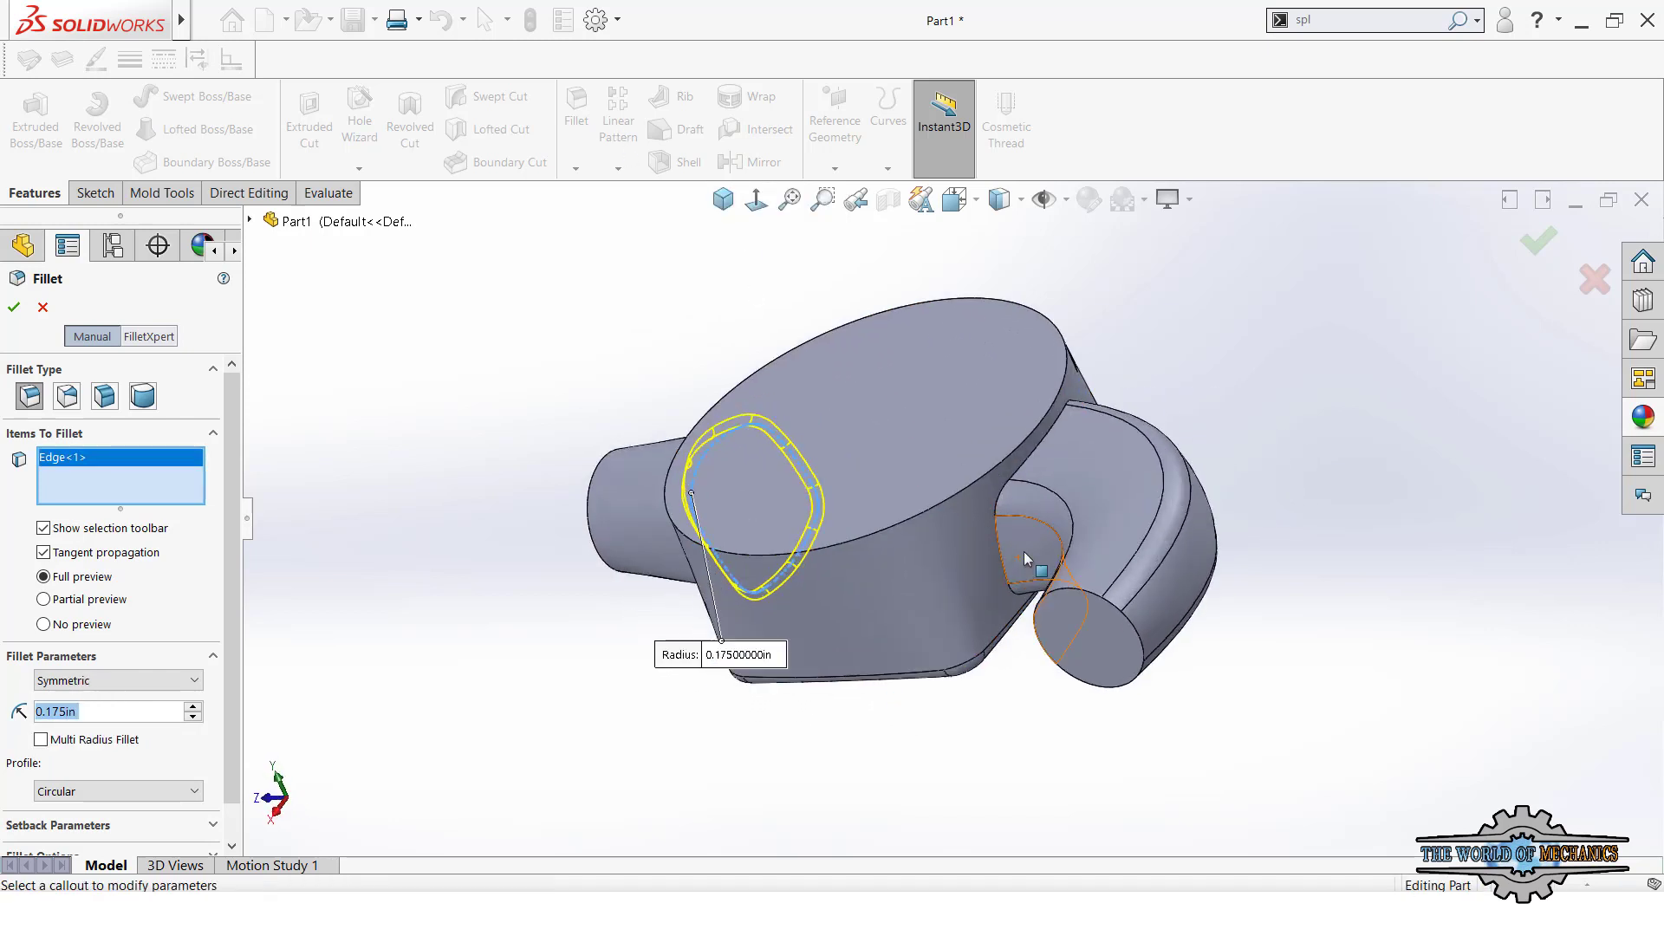
{"action": "scroll", "coordinate": [1023, 551], "scroll_direction": "down", "scroll_amount": 3}
{"action": "left_click", "coordinate": [979, 551]}
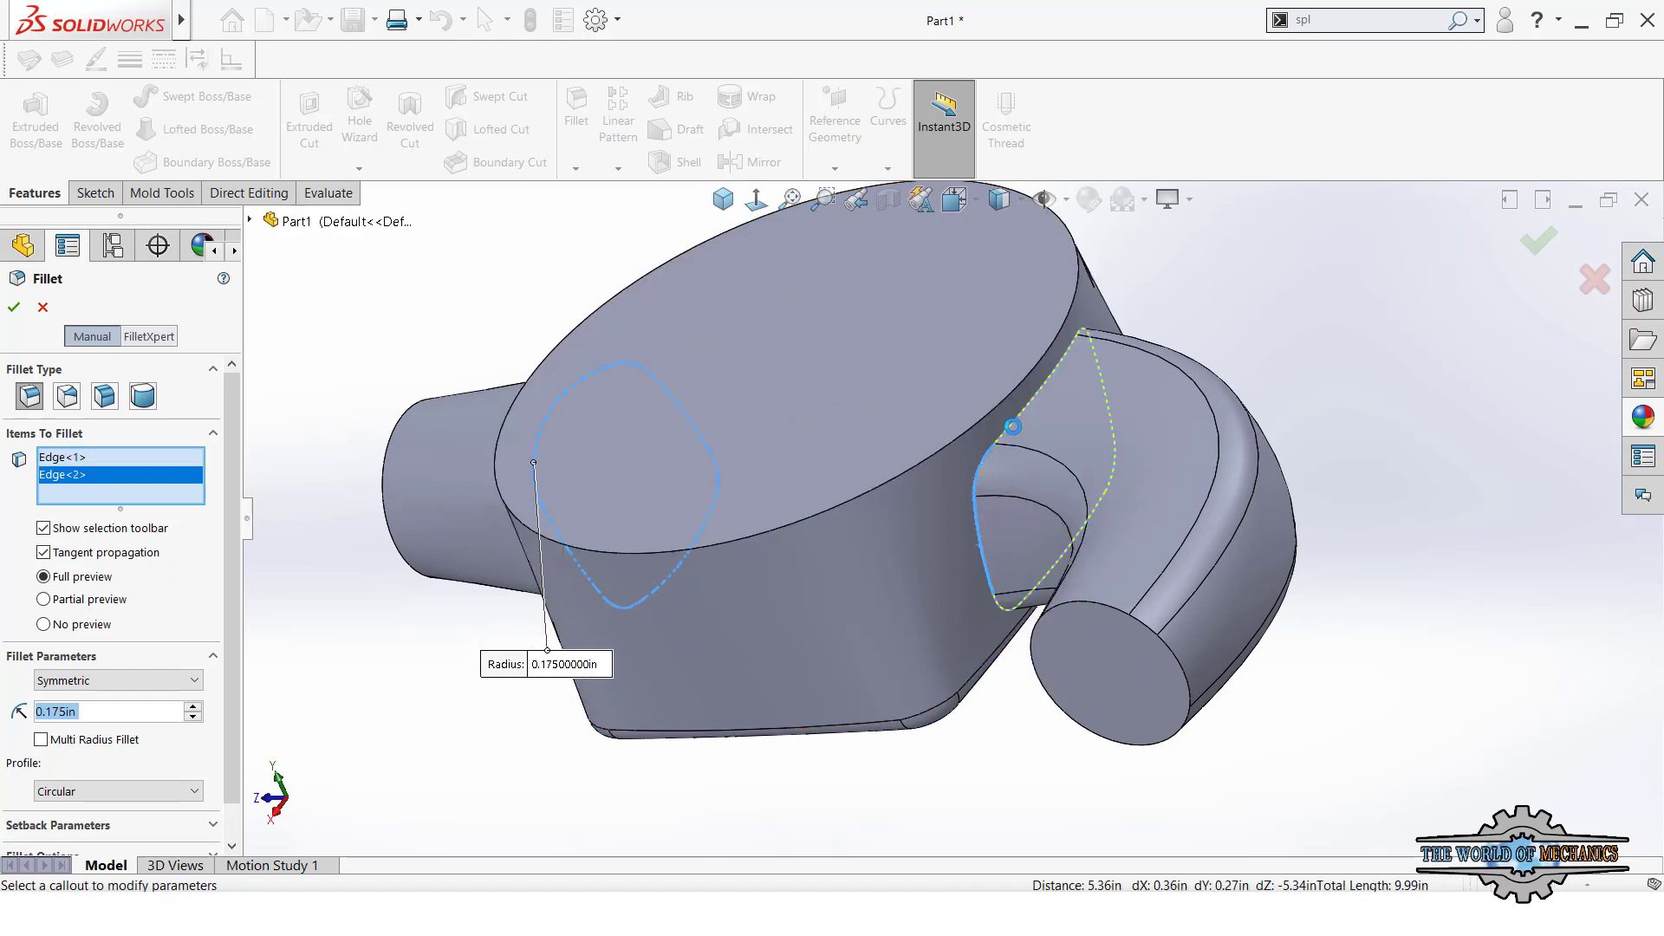
{"action": "left_click", "coordinate": [1012, 426]}
{"action": "left_click", "coordinate": [1005, 438]}
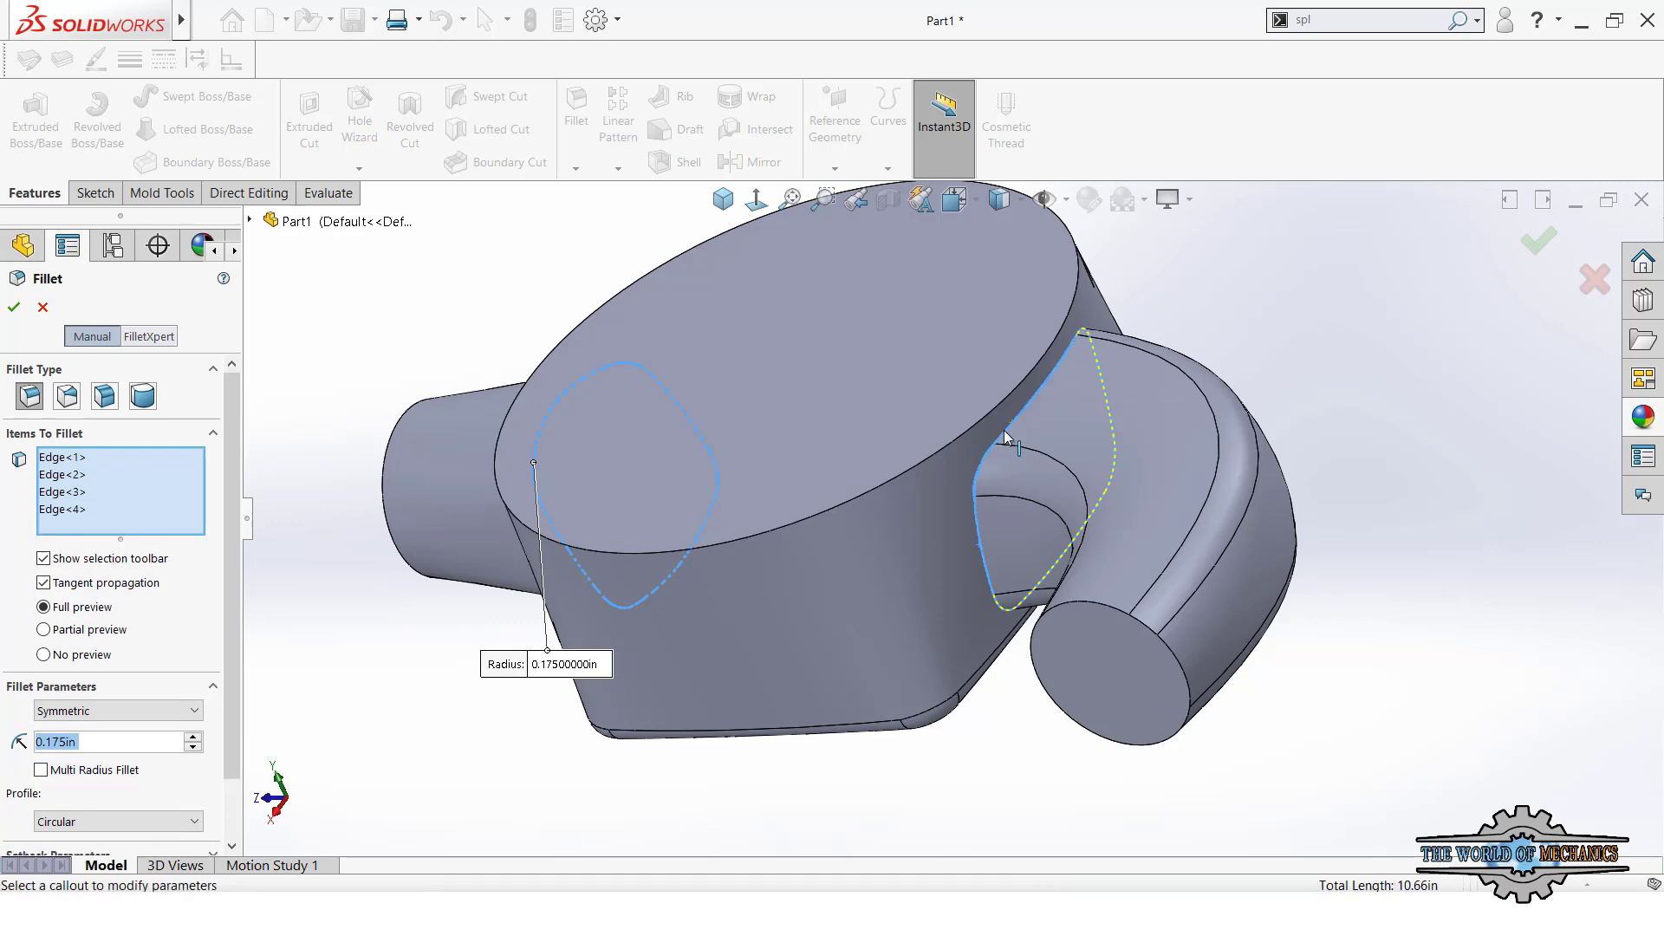
{"action": "middle_click_drag", "start_coordinate": [1046, 424], "coordinate": [1023, 401]}
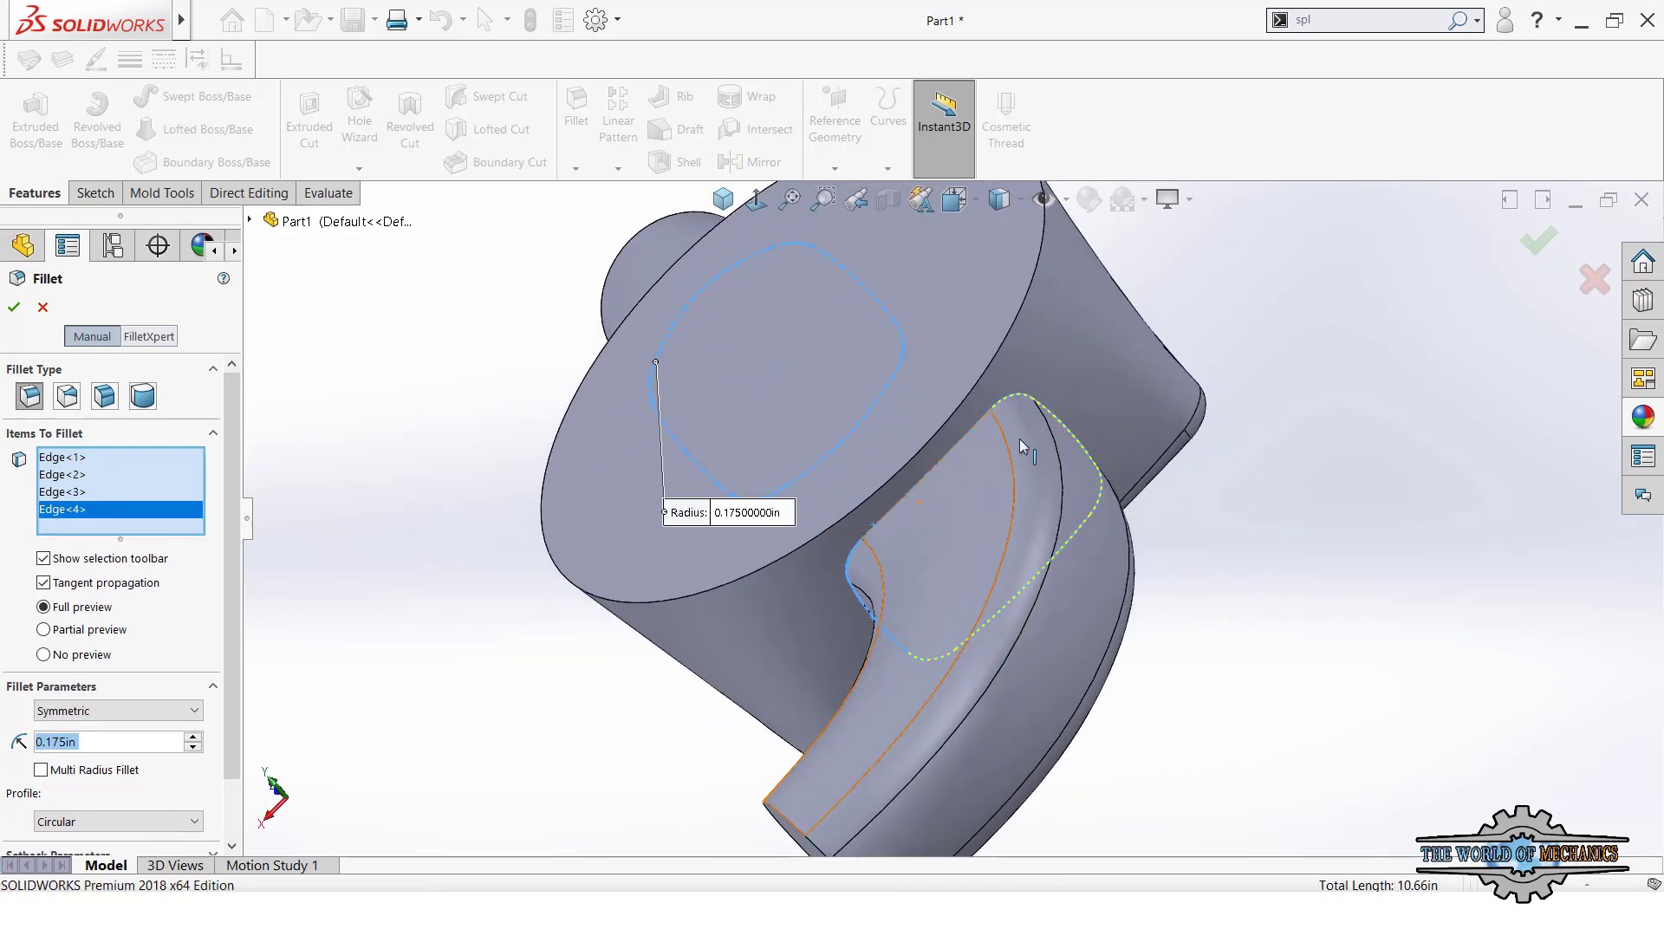
{"action": "left_click", "coordinate": [1022, 400]}
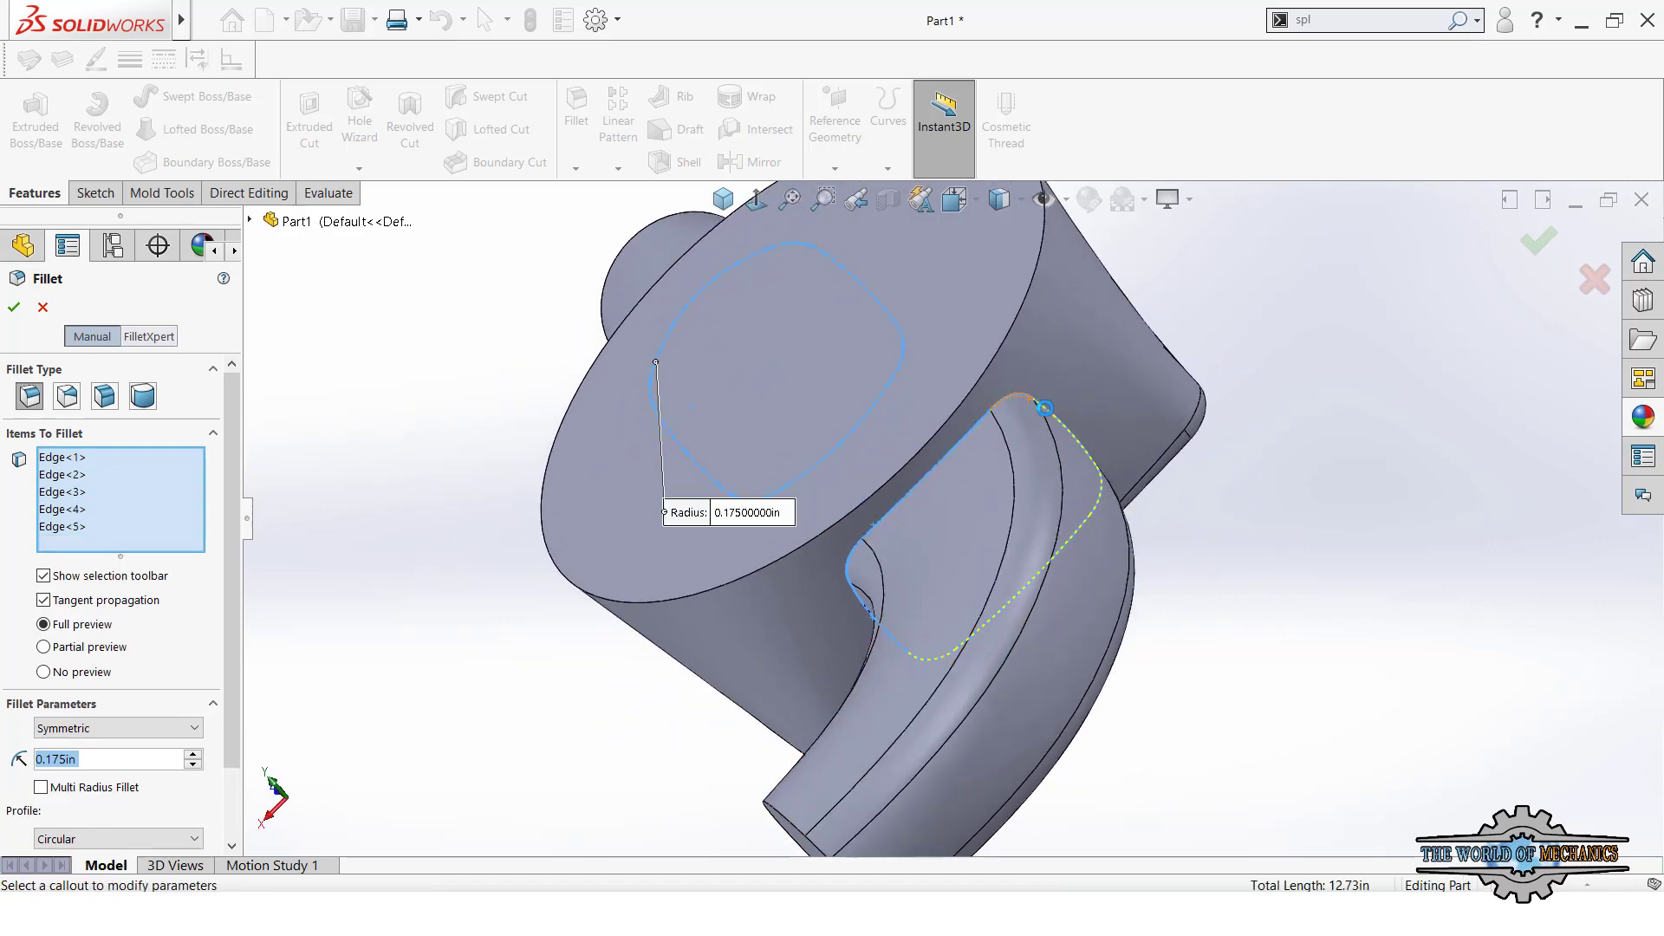
{"action": "left_click", "coordinate": [1045, 427]}
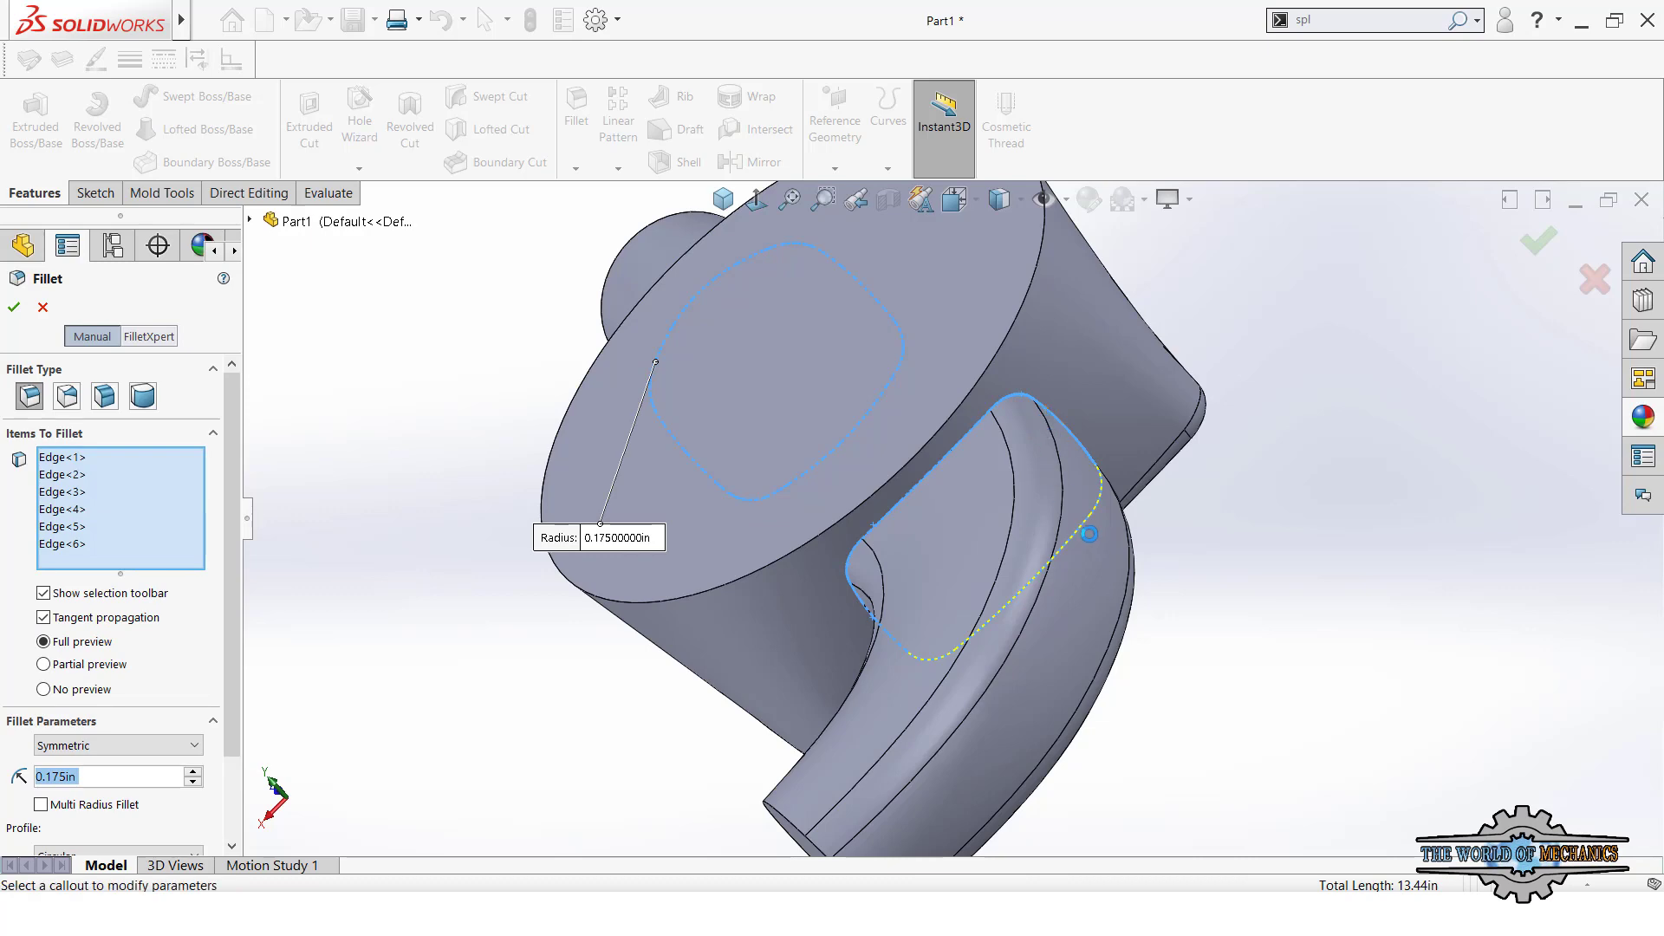
- Add the remaining underside joint edges and apply the nine-edge fillet
{"action": "middle_click_drag", "start_coordinate": [1089, 534], "coordinate": [1099, 485]}
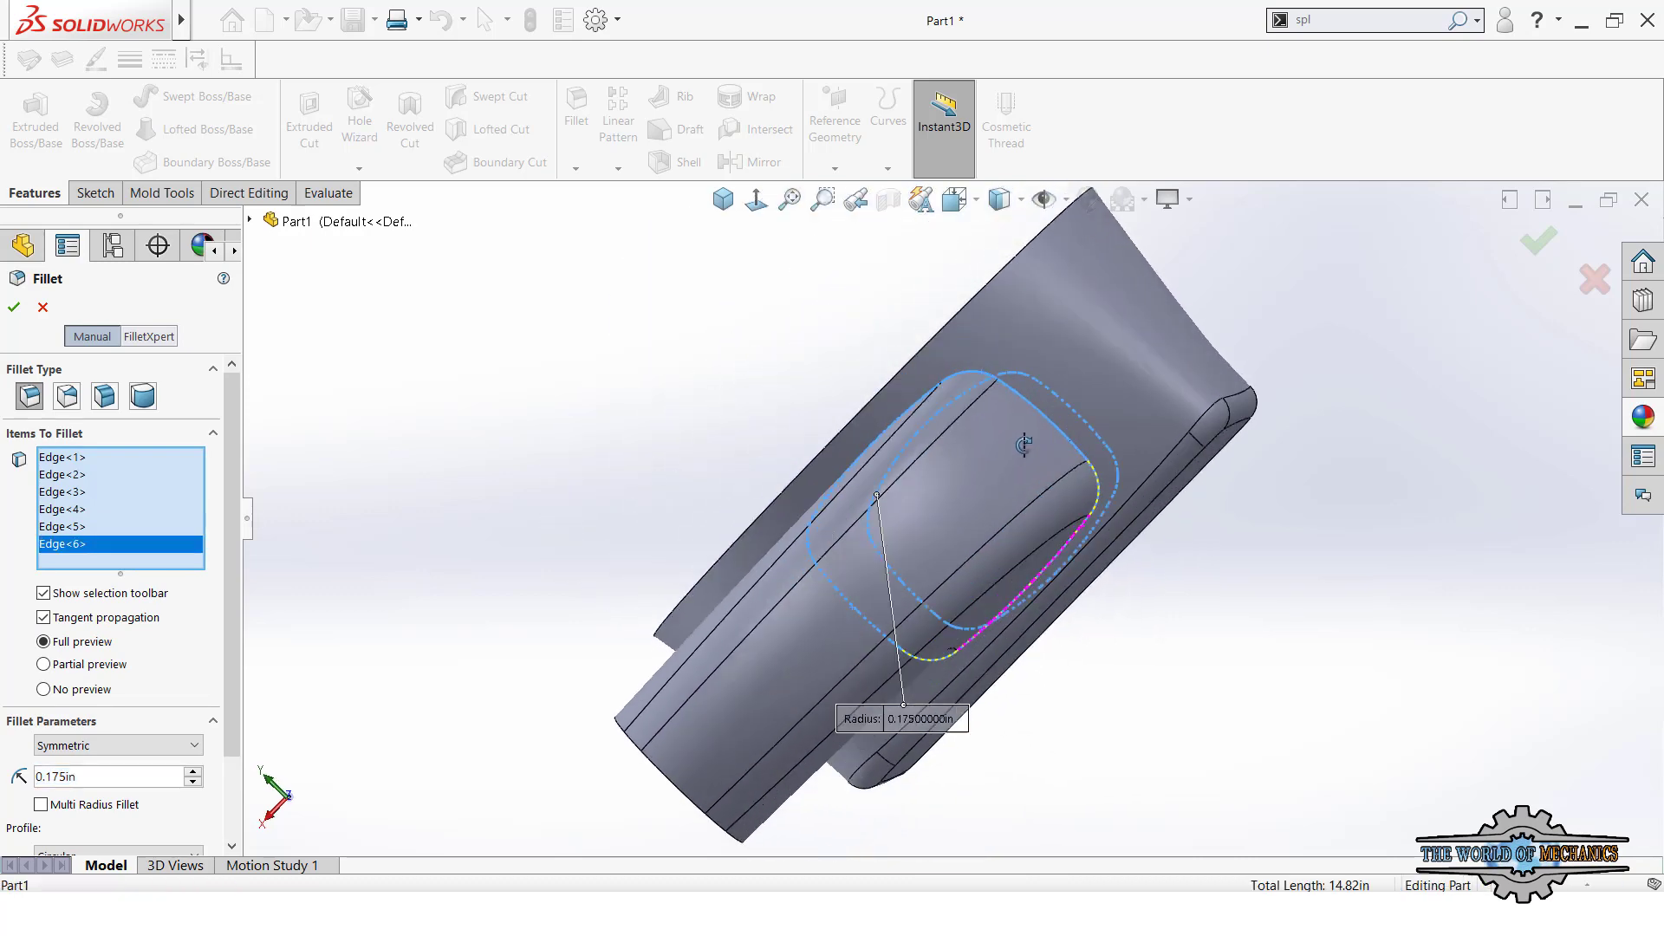
{"action": "left_click", "coordinate": [1097, 482]}
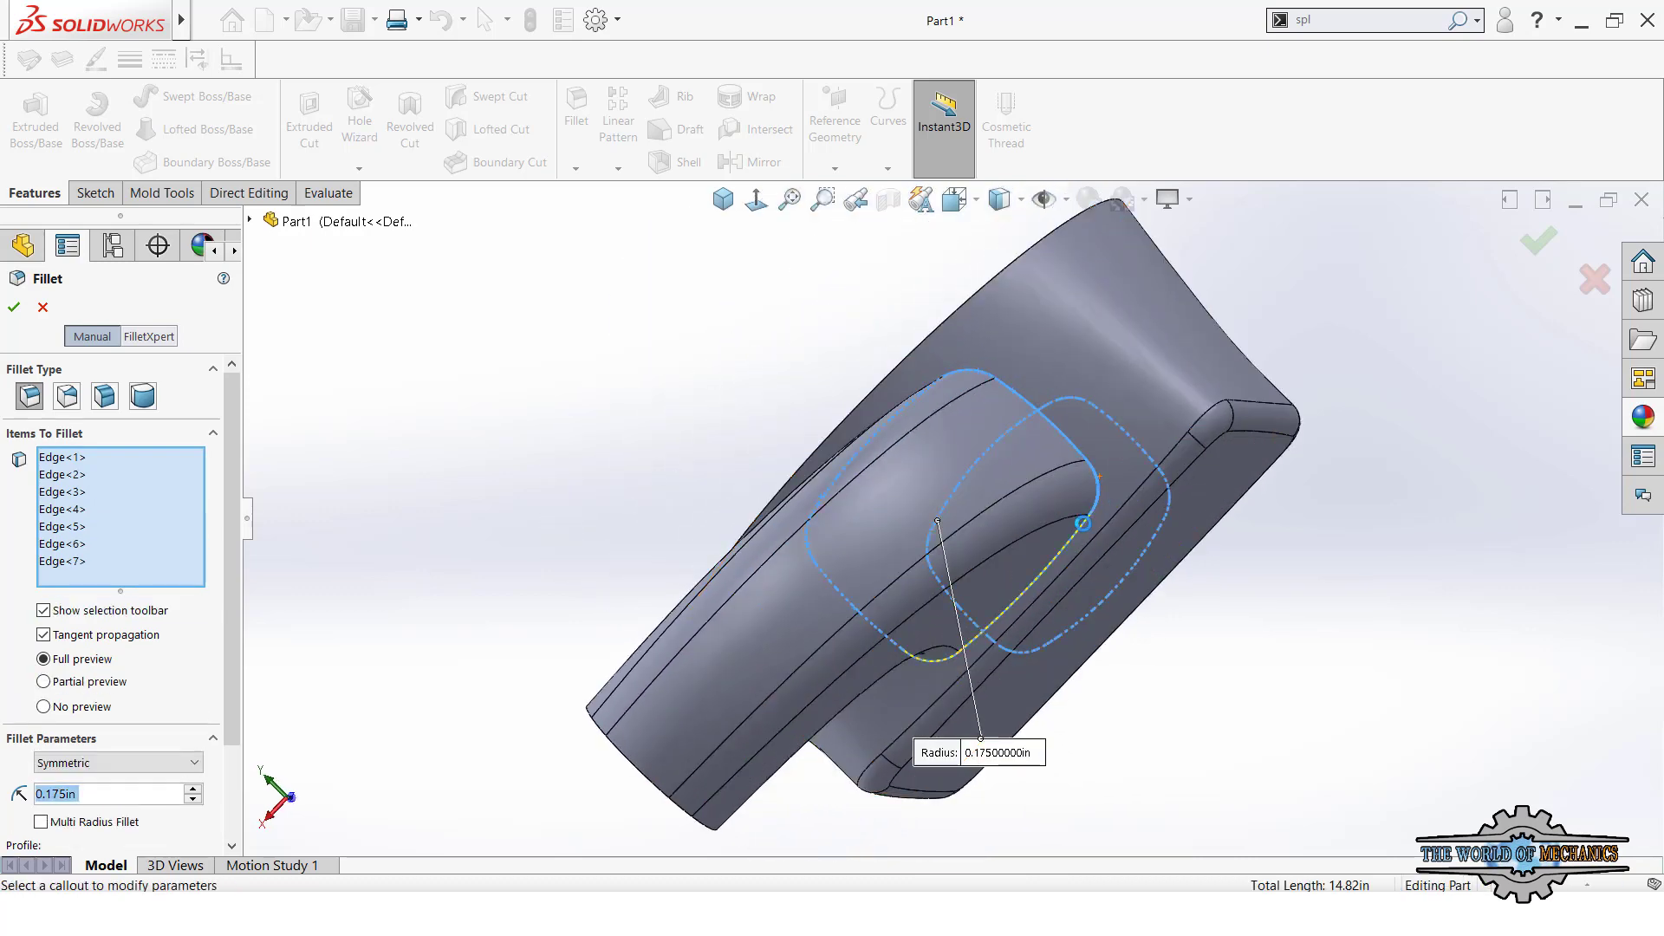
{"action": "left_click", "coordinate": [1082, 528]}
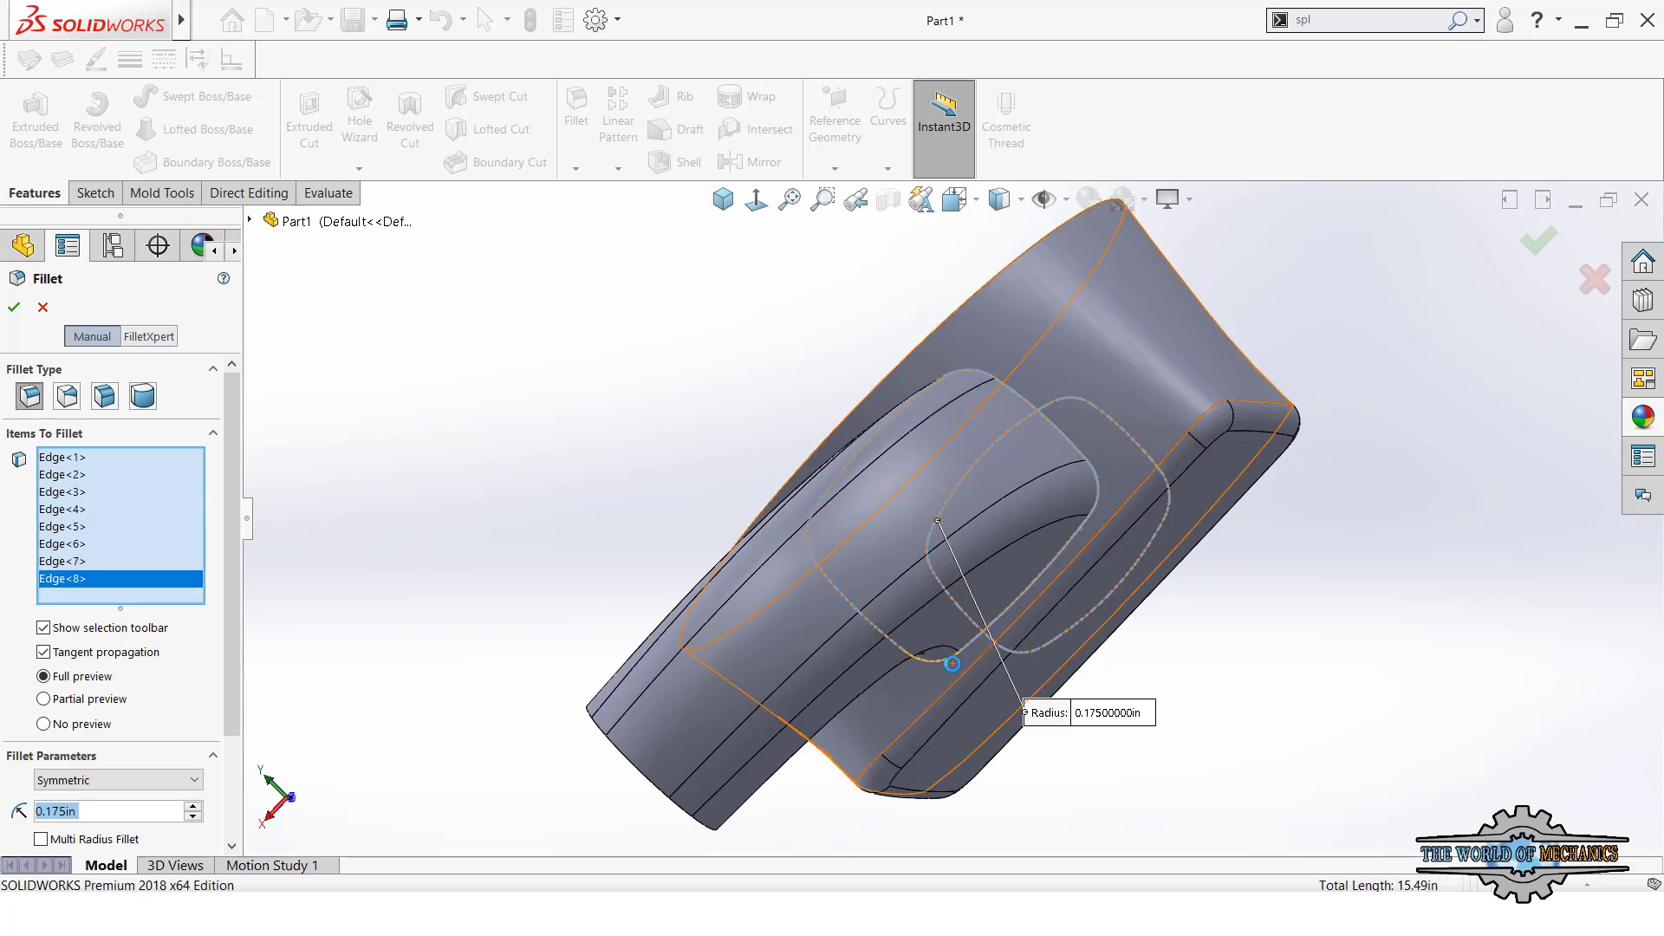
{"action": "left_click", "coordinate": [951, 655]}
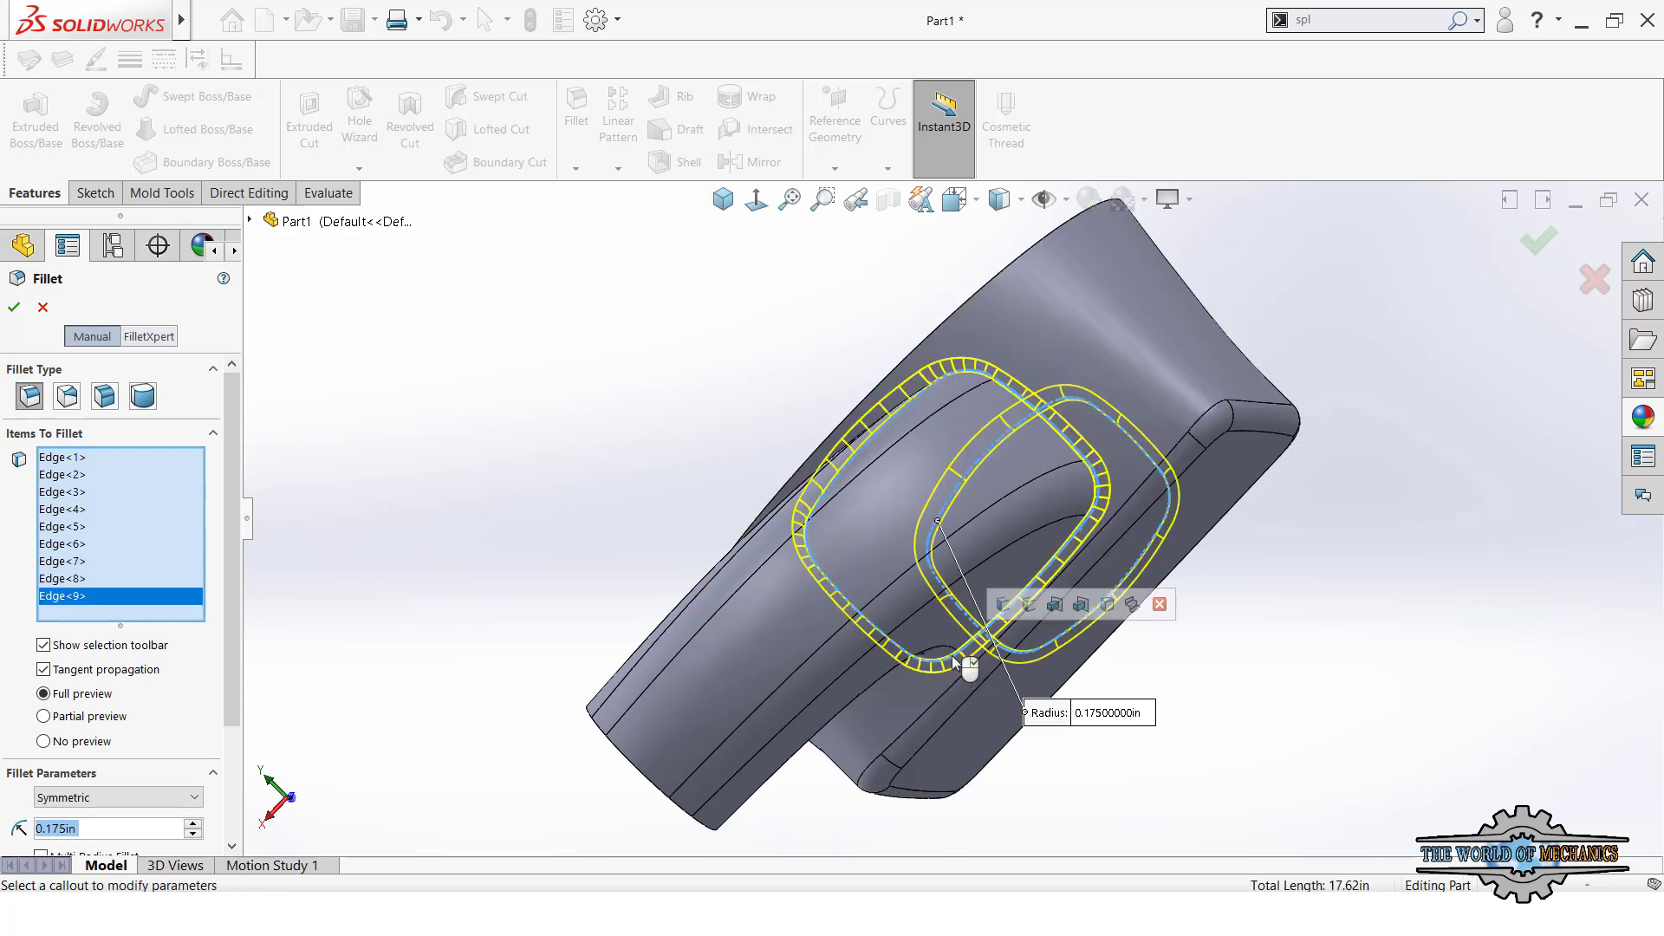
{"action": "middle_click_drag", "start_coordinate": [951, 655], "coordinate": [790, 225]}
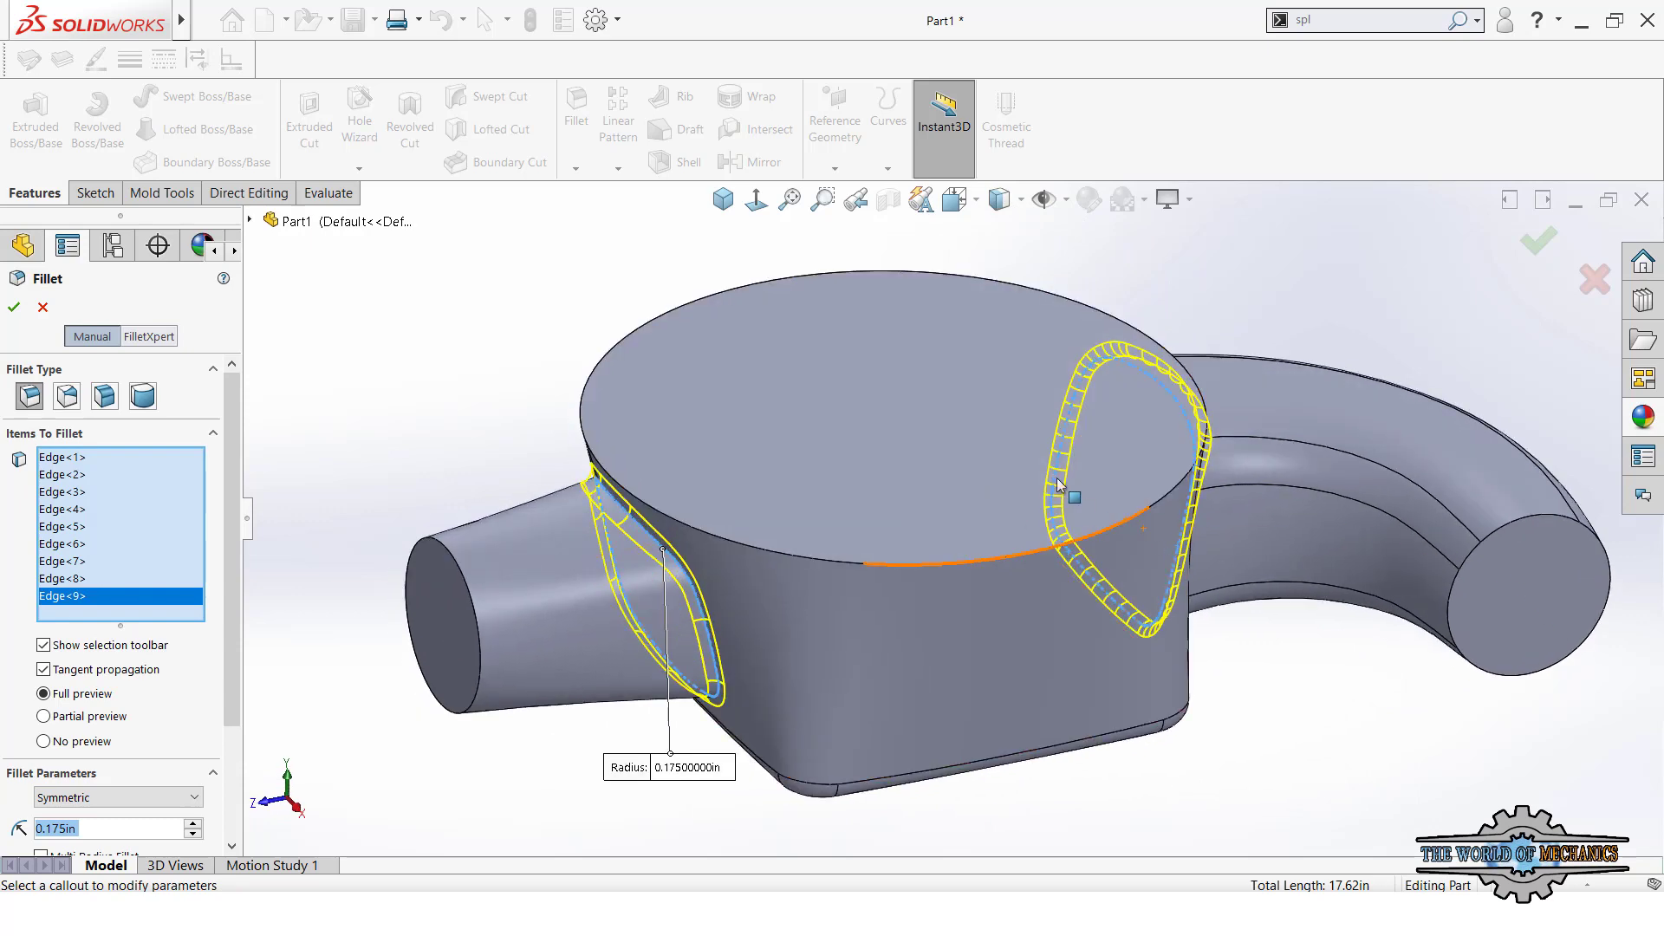
{"action": "left_click", "coordinate": [722, 199]}
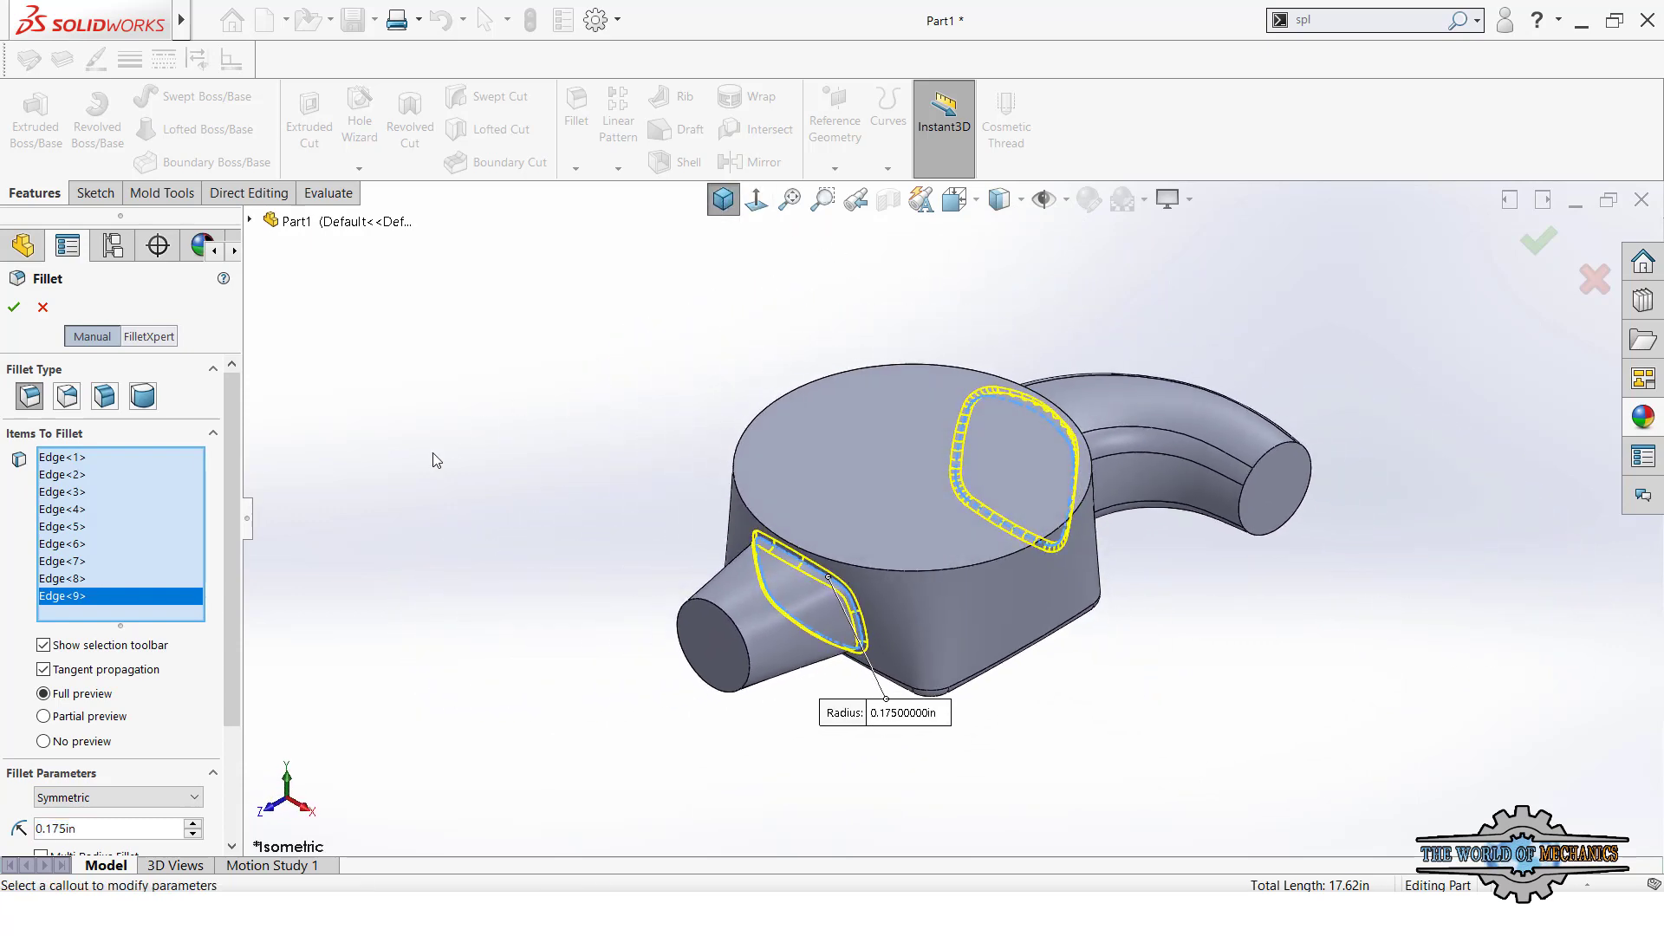
{"action": "left_click_drag", "start_coordinate": [96, 830], "coordinate": [11, 831]}
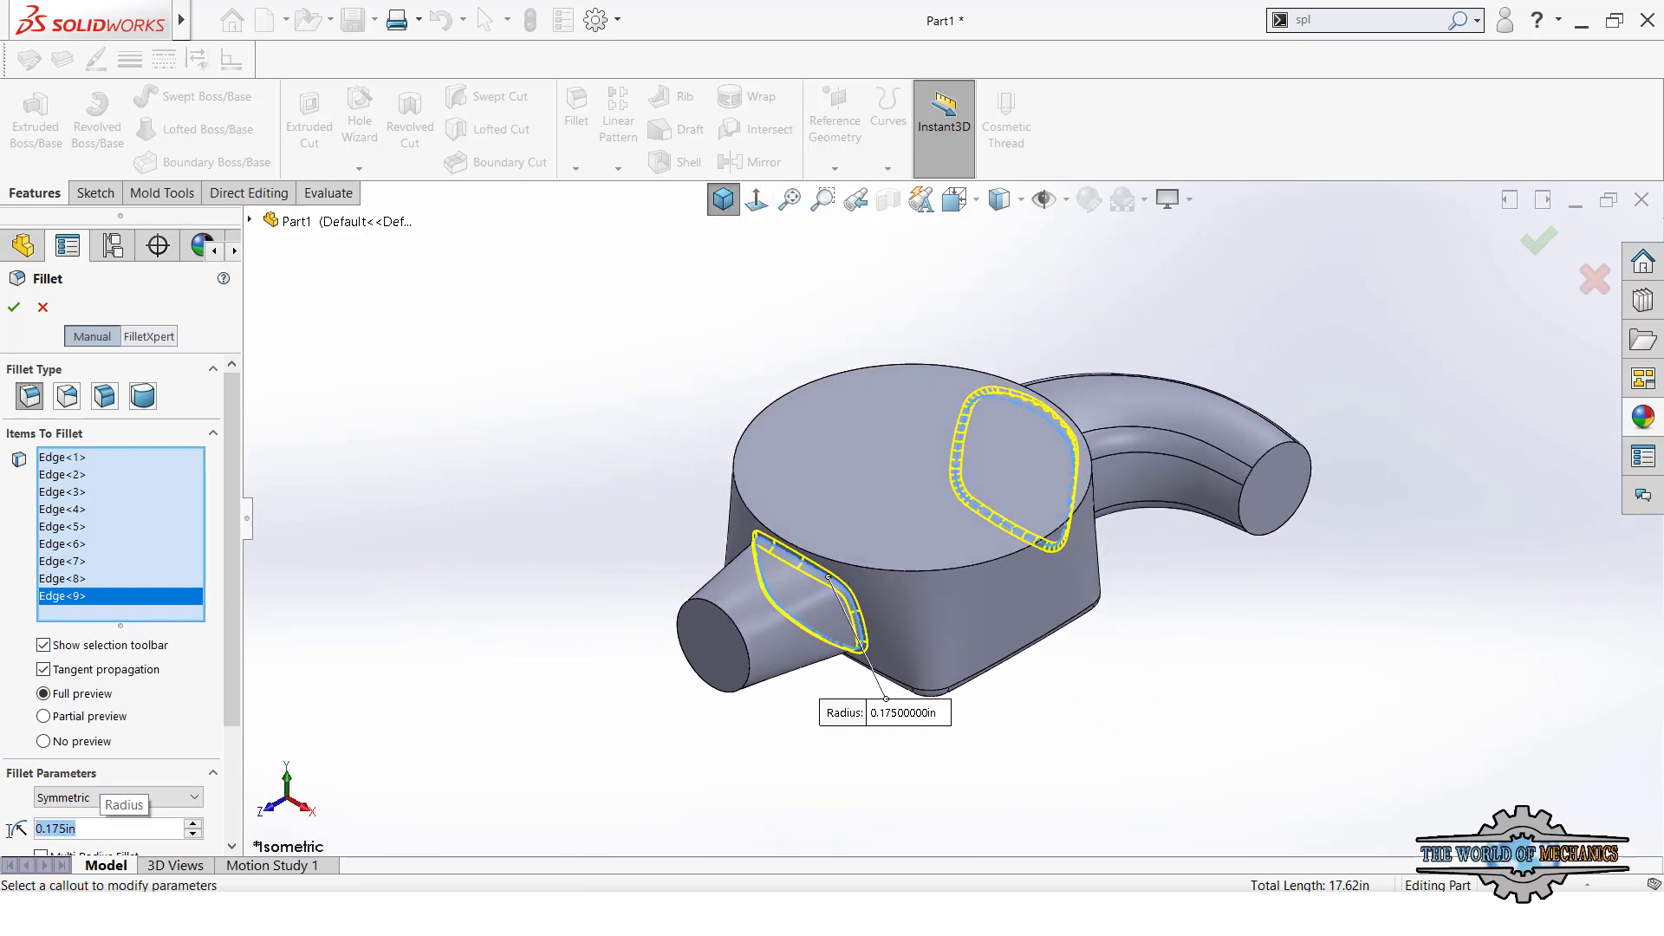
{"action": "left_click", "coordinate": [14, 307]}
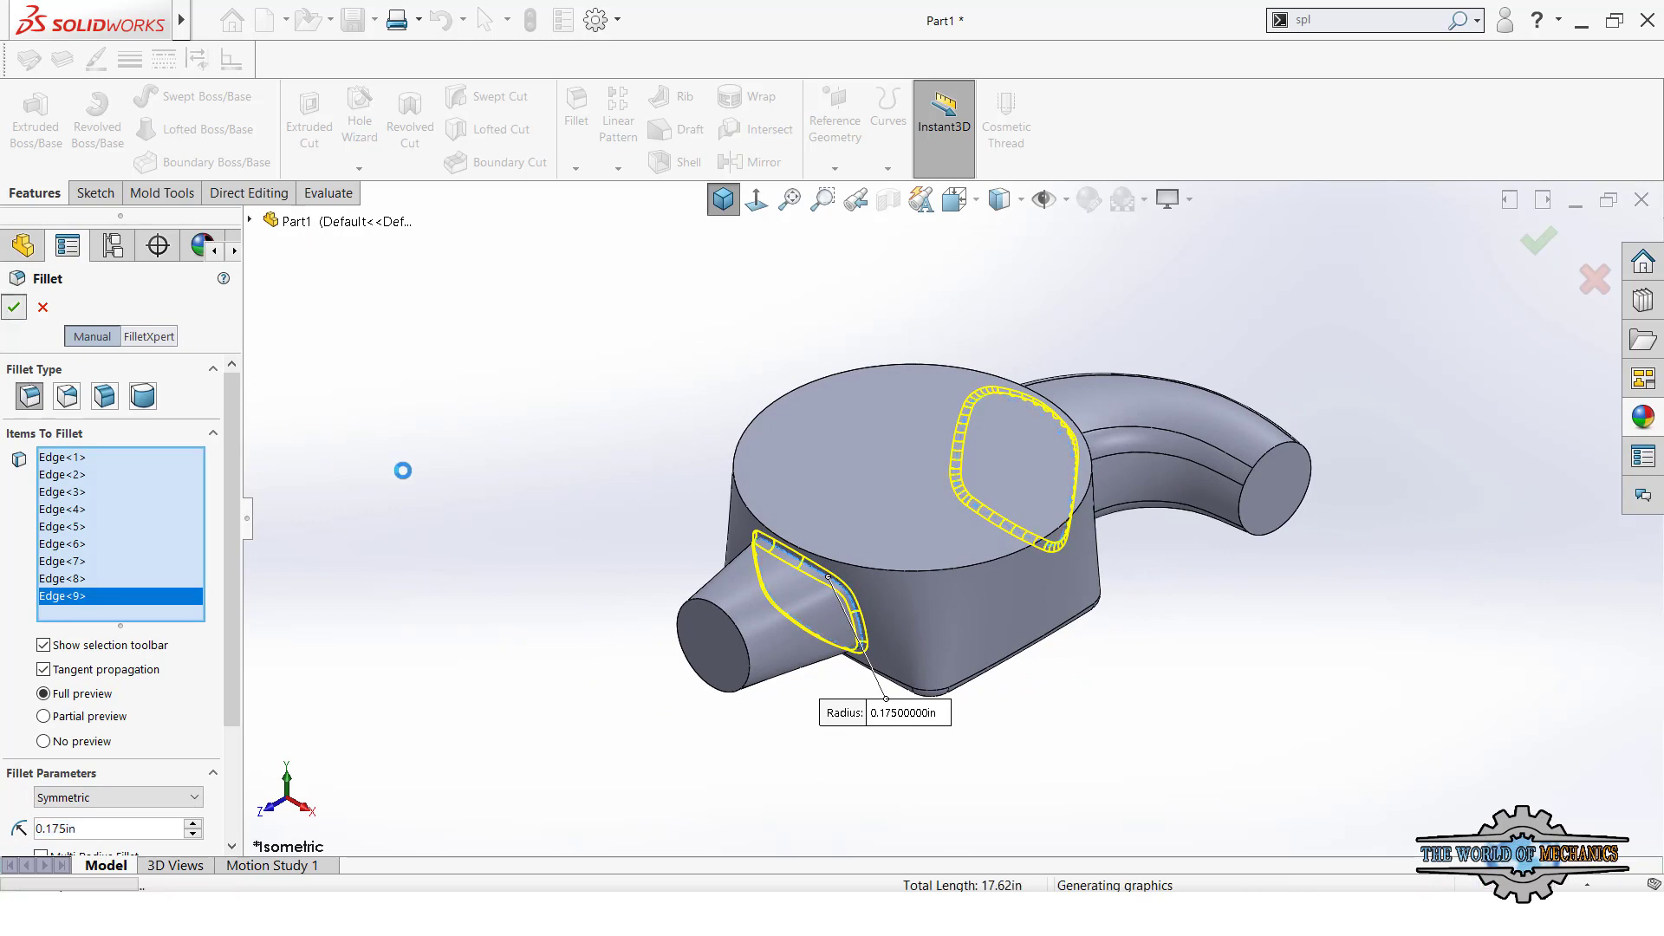
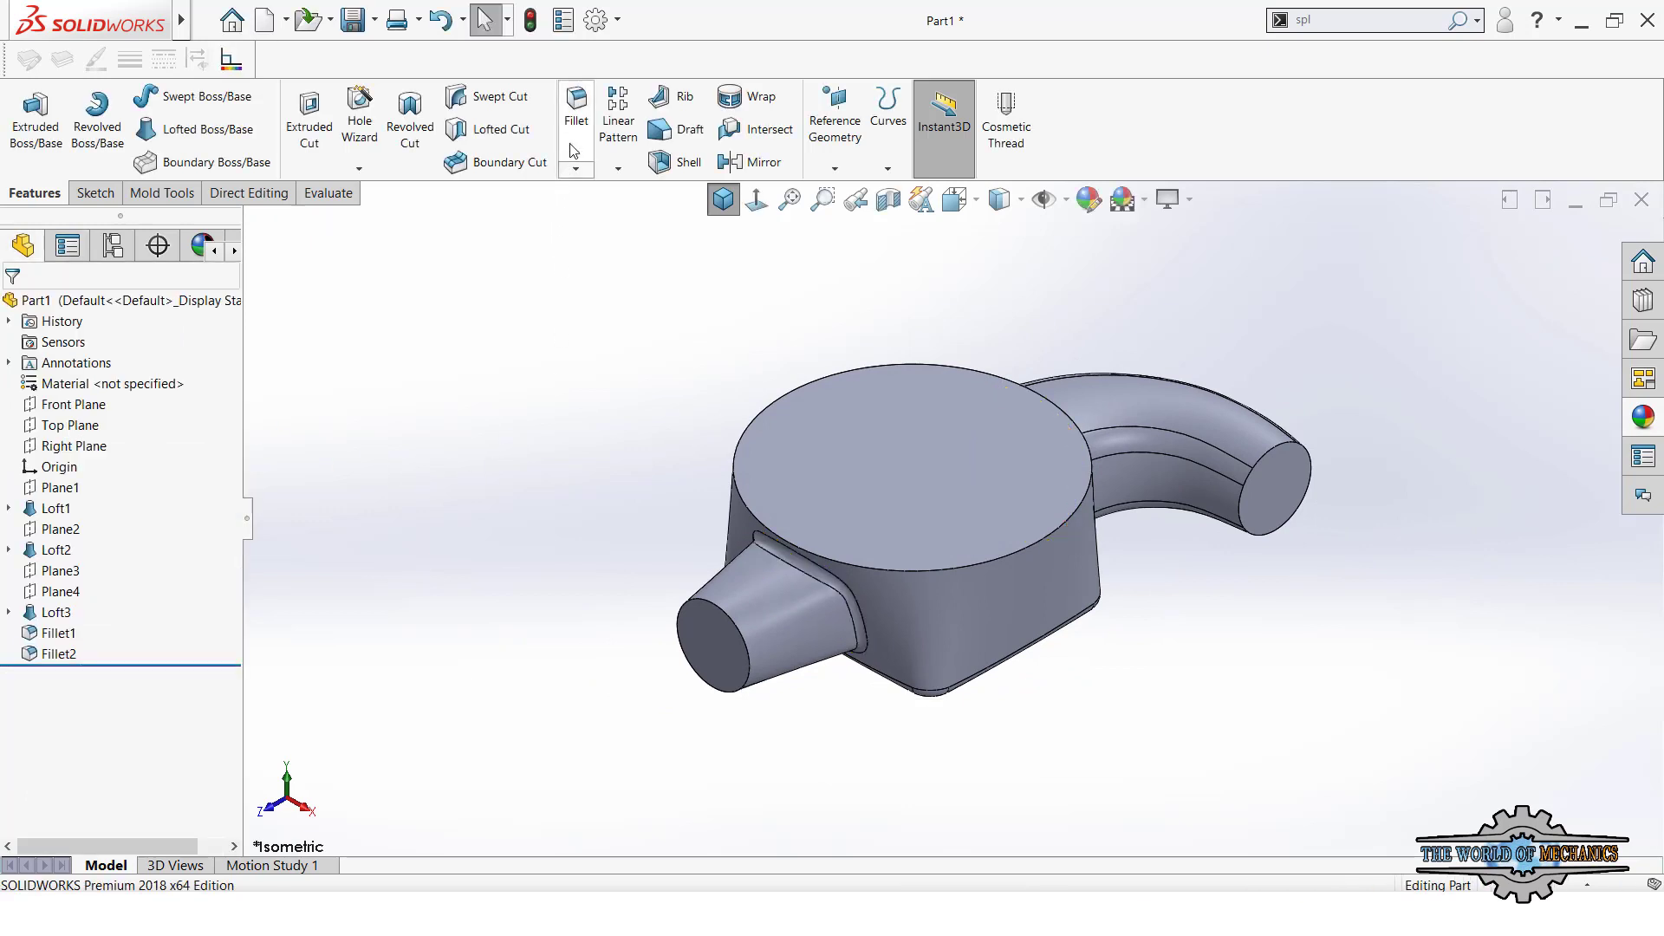
- Shell the housing to 0.175 in, removing the top face, nozzle end and curved pipe end
{"action": "left_click", "coordinate": [673, 162]}
{"action": "type", "text": "0.175"}
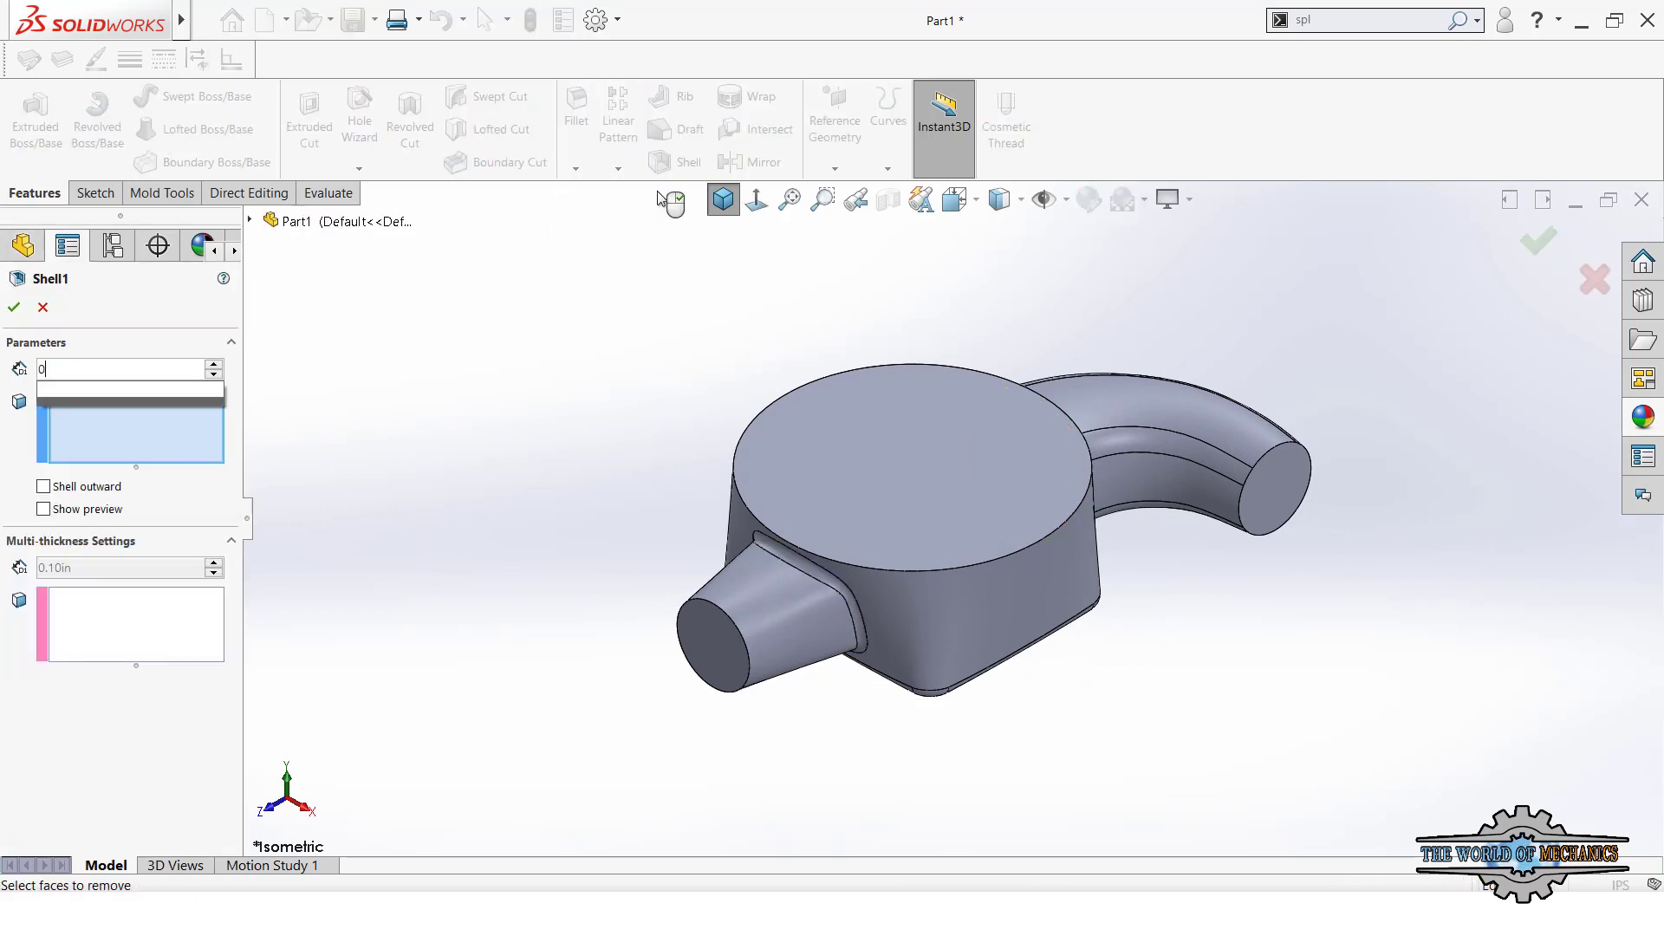
{"action": "key", "text": "Return"}
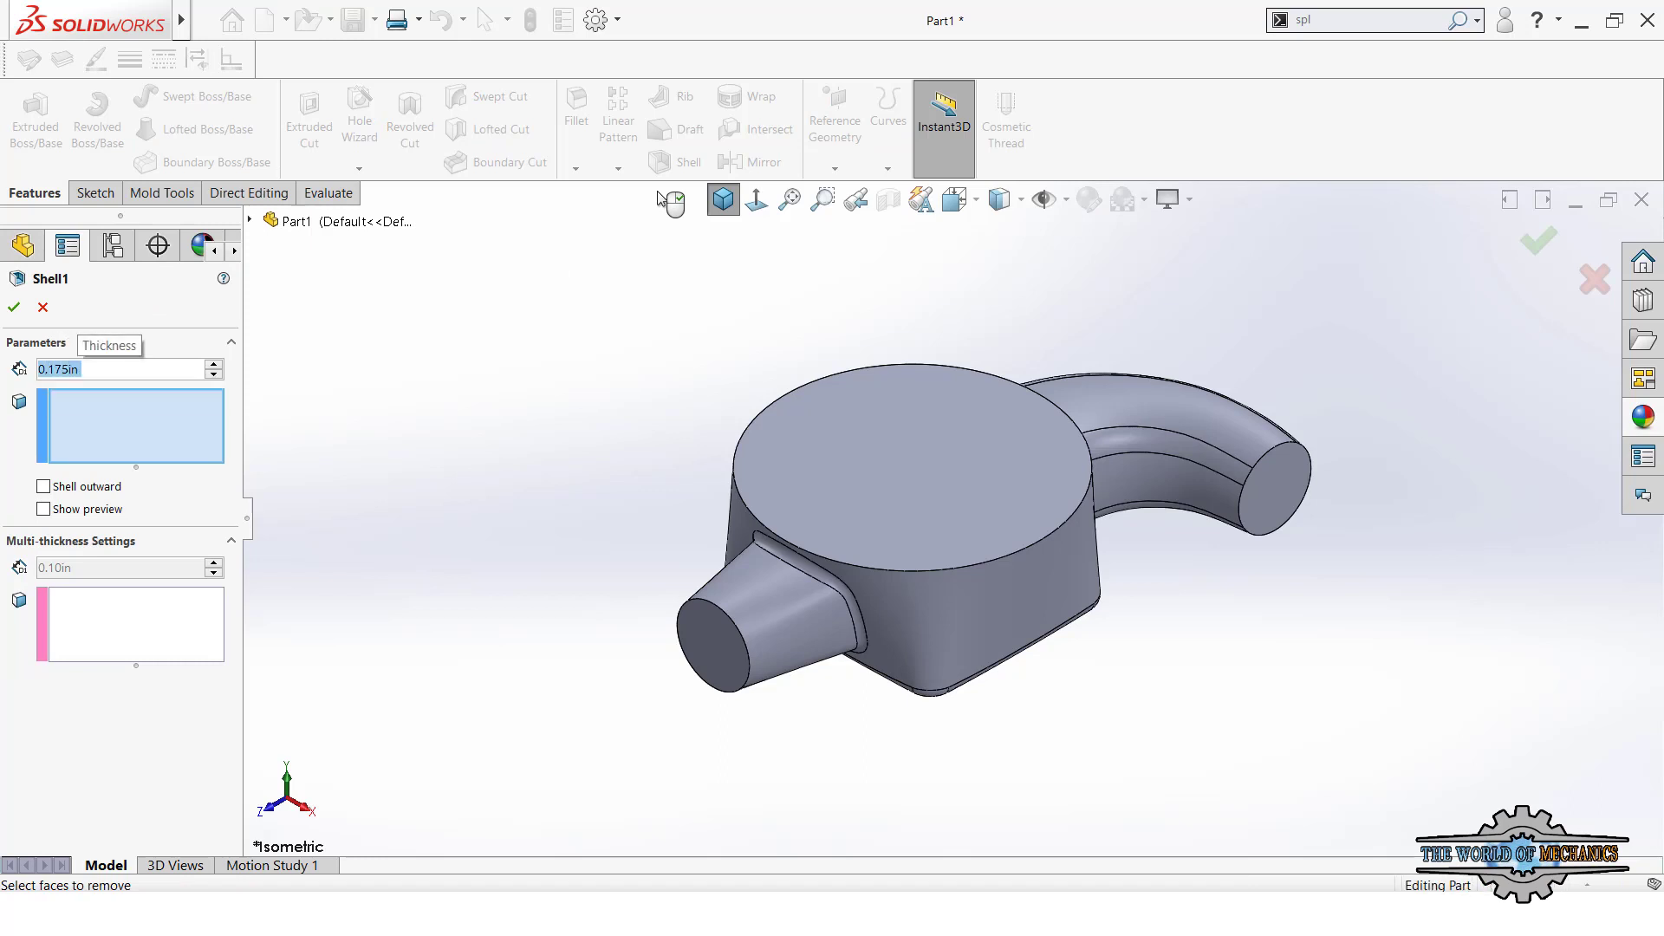
{"action": "left_click", "coordinate": [934, 458]}
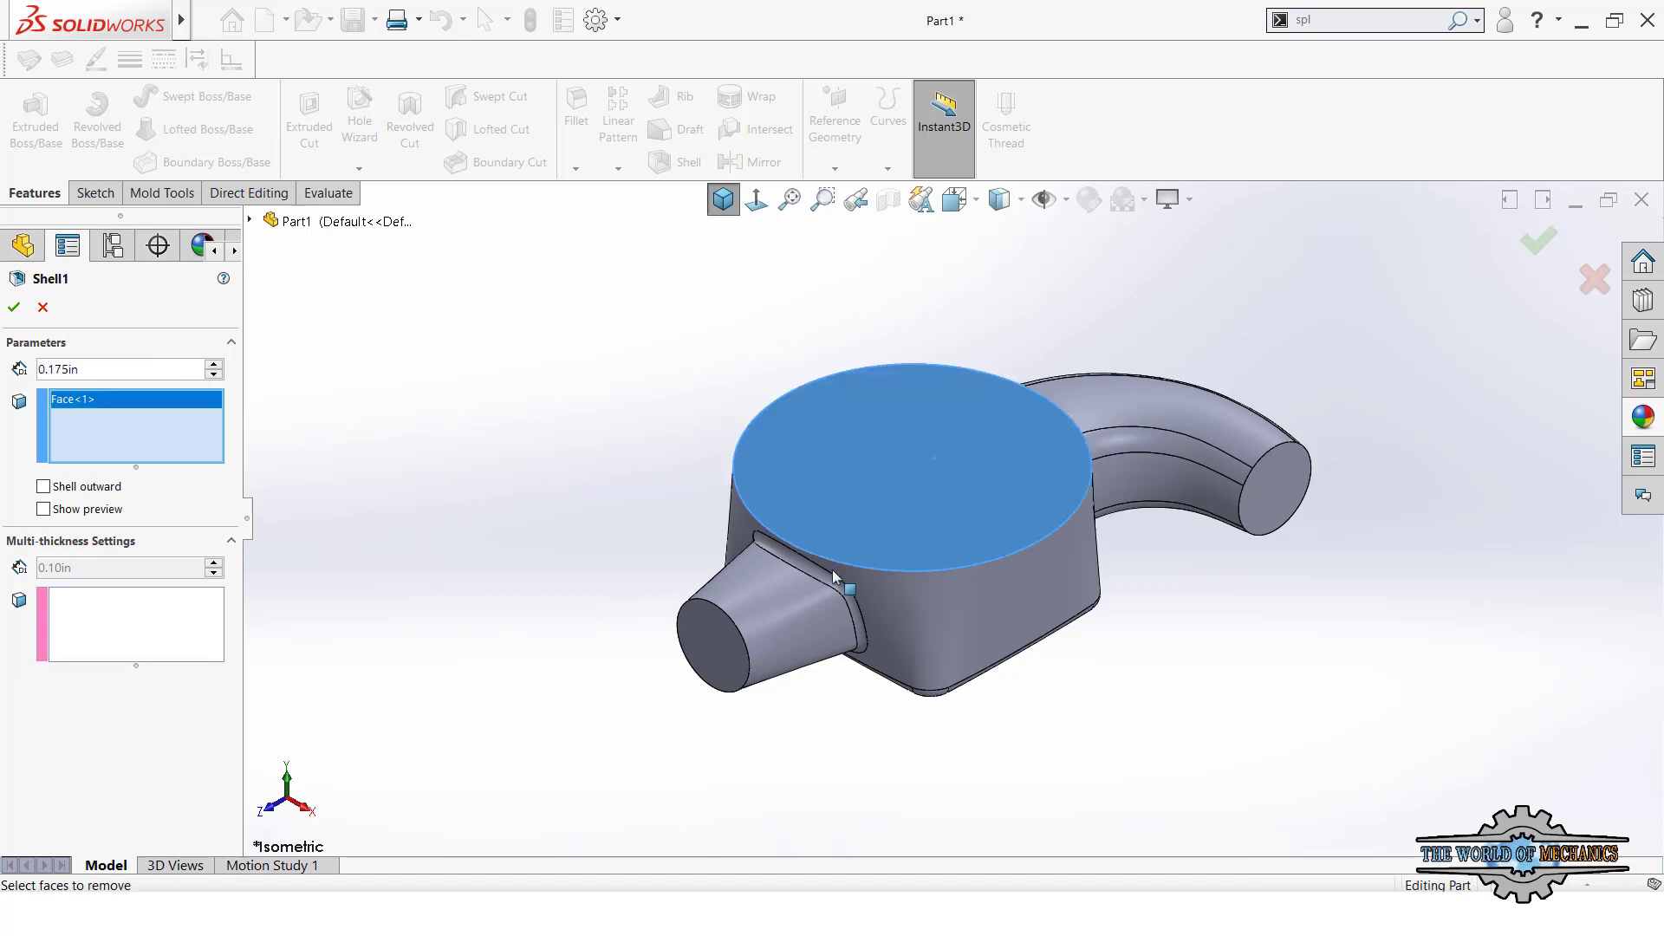
{"action": "left_click", "coordinate": [720, 644]}
{"action": "left_click", "coordinate": [1291, 487]}
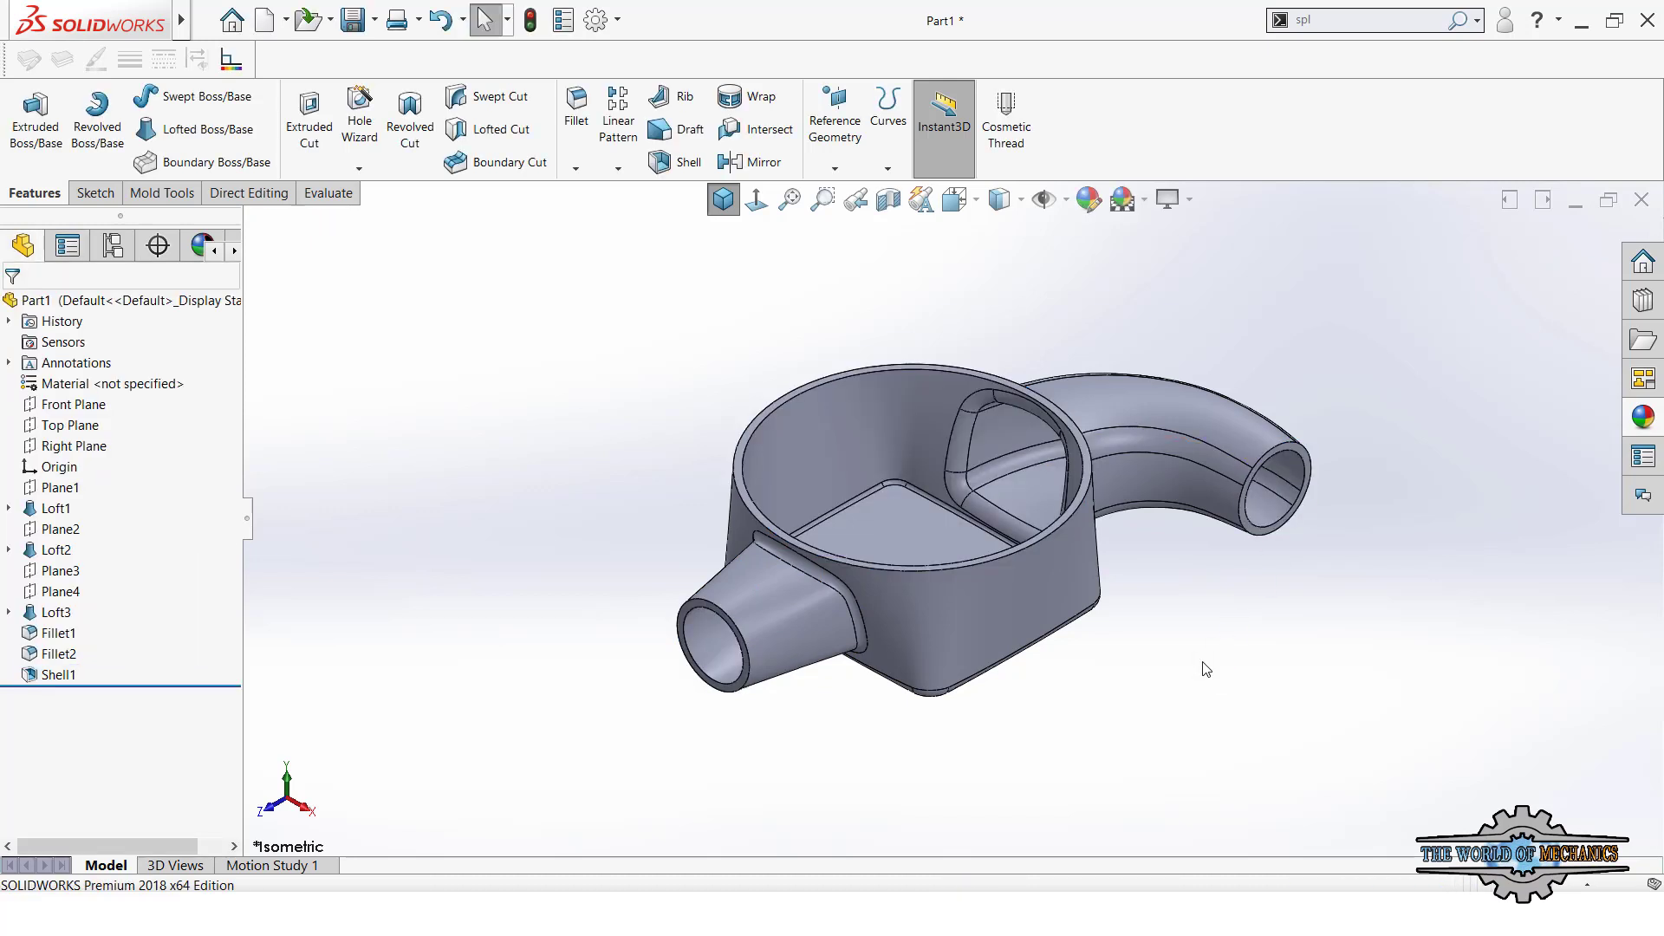
{"action": "left_click", "coordinate": [723, 201]}
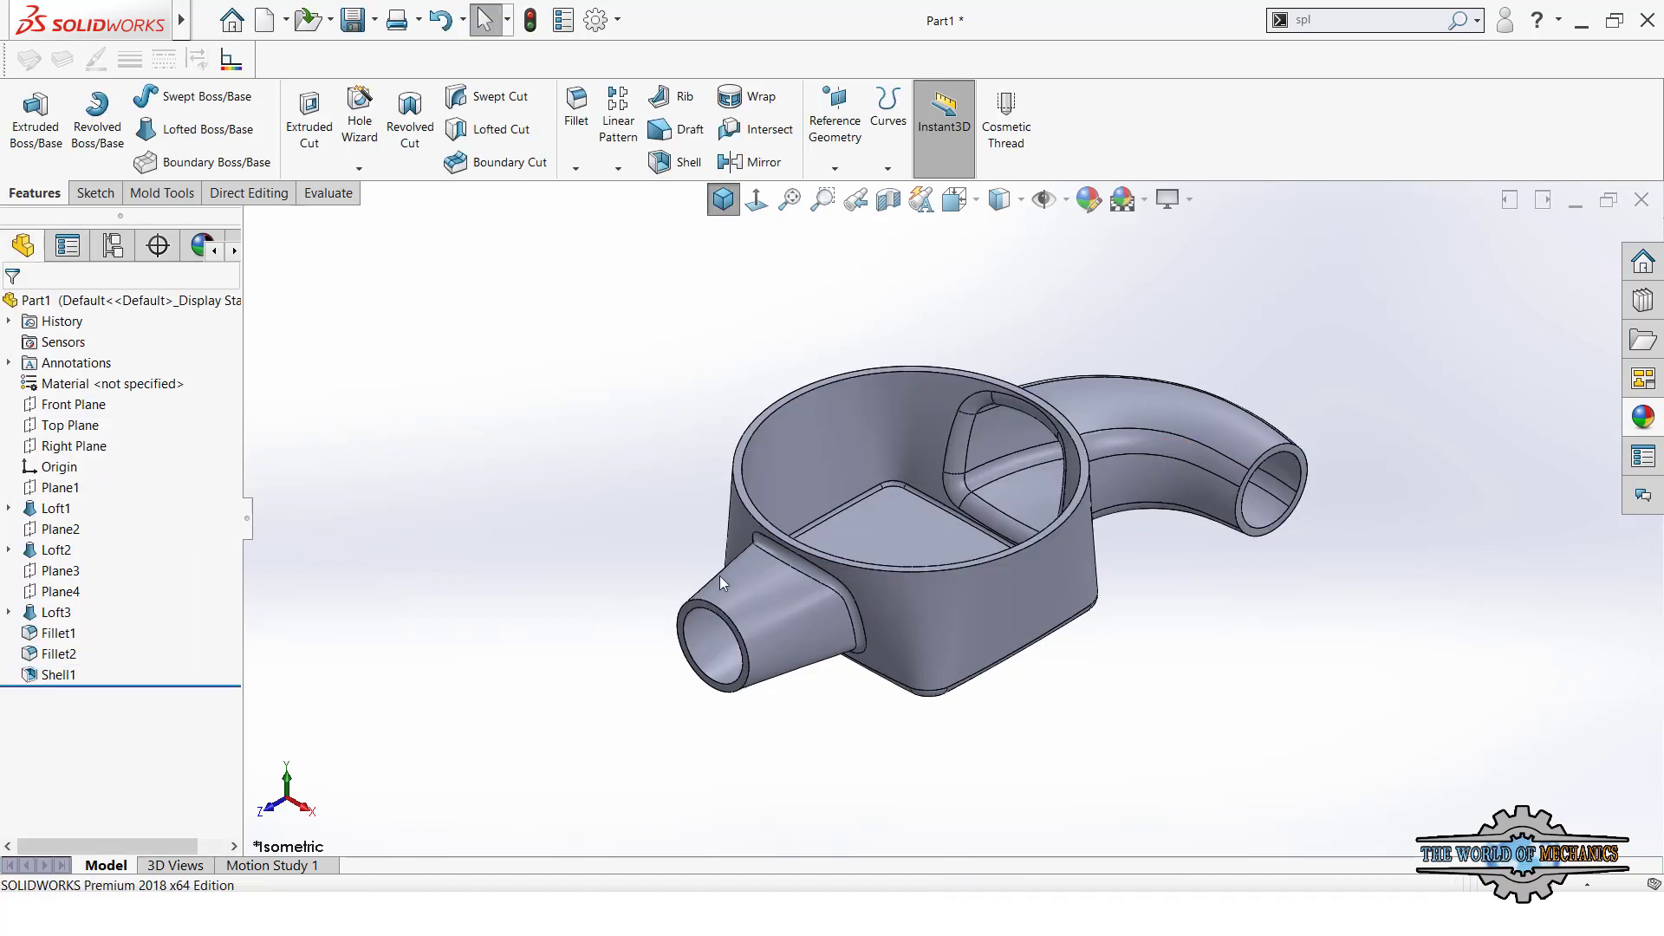
{"action": "scroll", "coordinate": [719, 575], "scroll_direction": "down", "scroll_amount": 2}
{"action": "scroll", "coordinate": [745, 587], "scroll_direction": "down", "scroll_amount": 2}
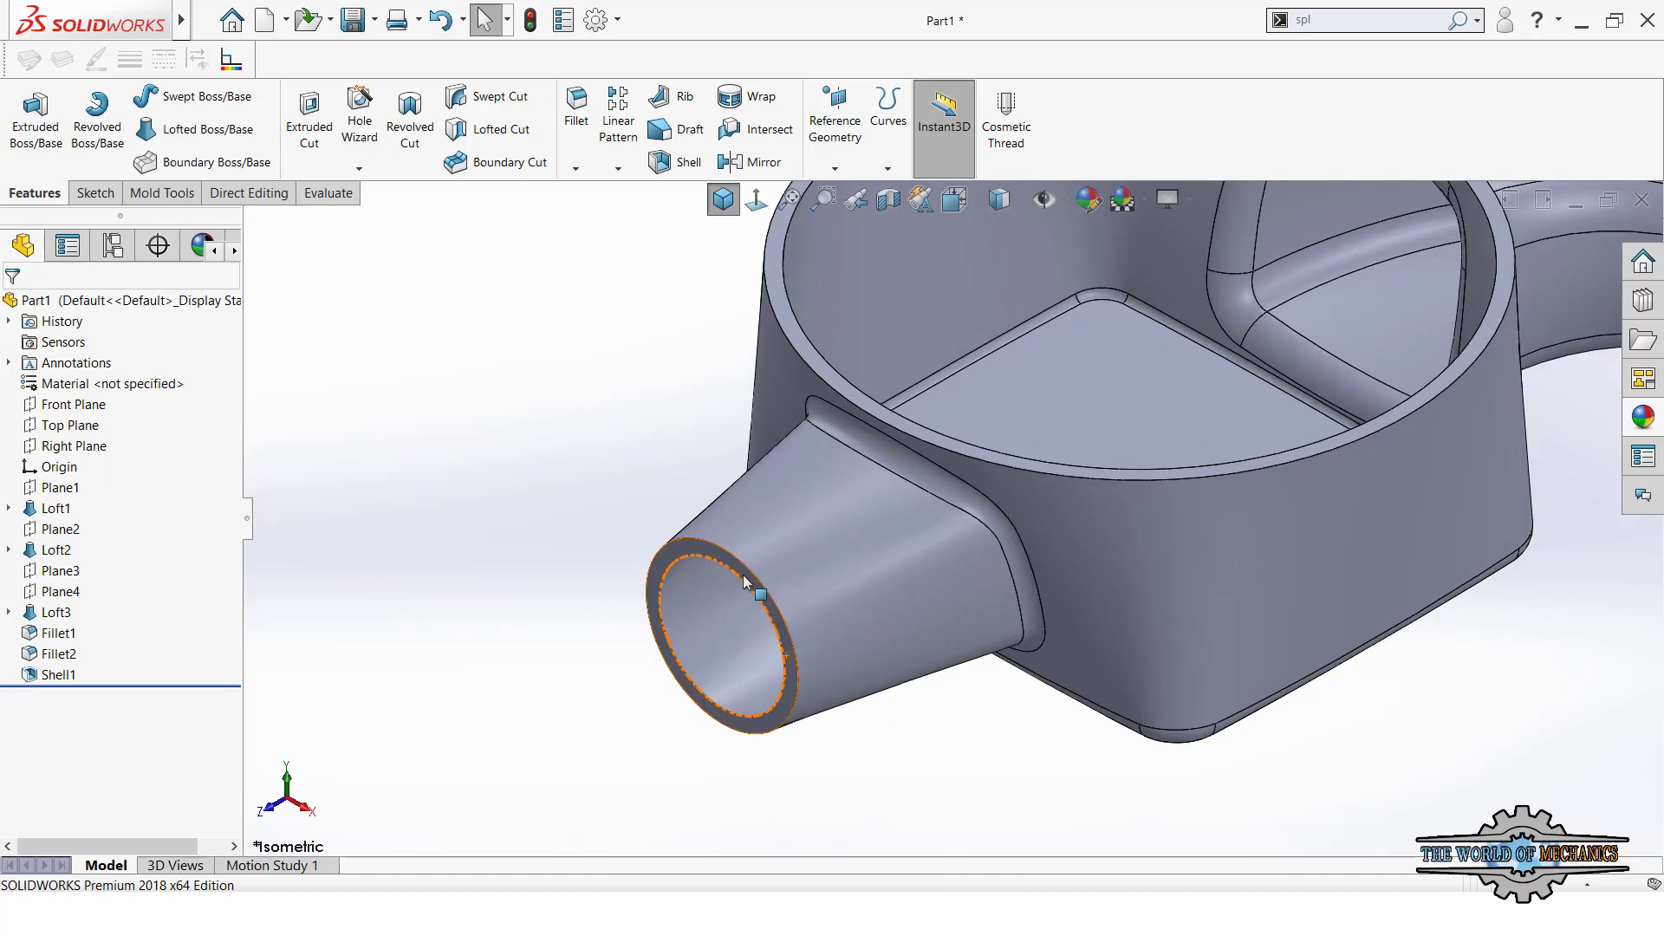
- Start a sketch on the nozzle end face, viewed normal, with vertical and horizontal centerlines
{"action": "left_click", "coordinate": [743, 578]}
{"action": "left_click", "coordinate": [812, 523]}
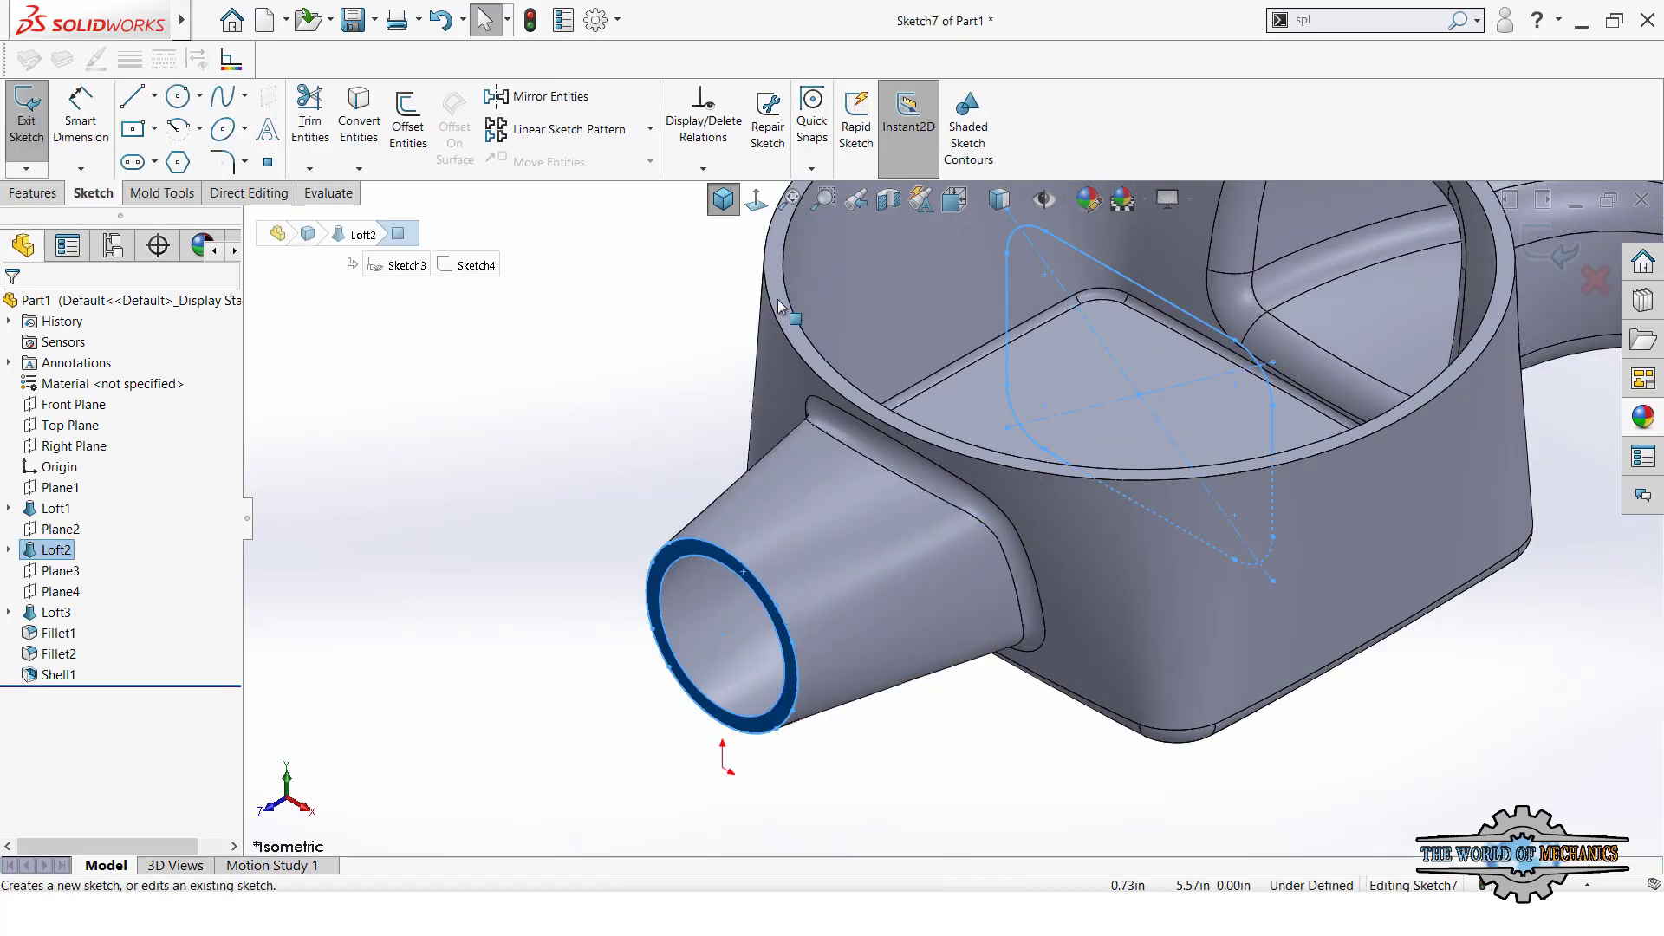
{"action": "left_click", "coordinate": [757, 201]}
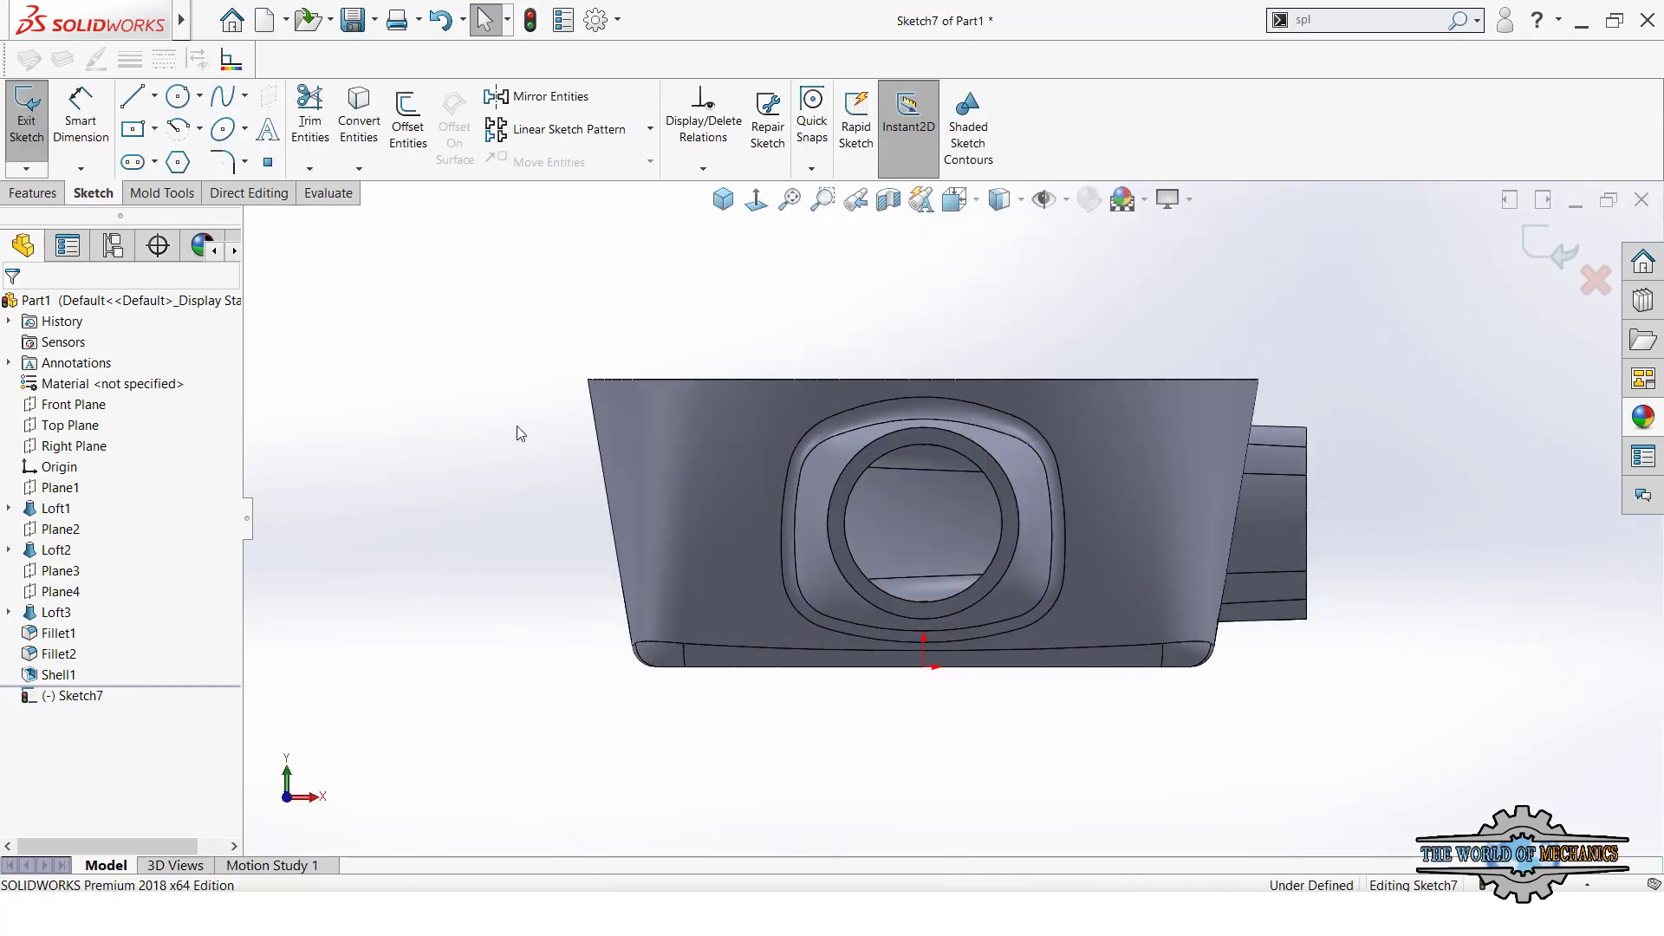
{"action": "left_click", "coordinate": [156, 96]}
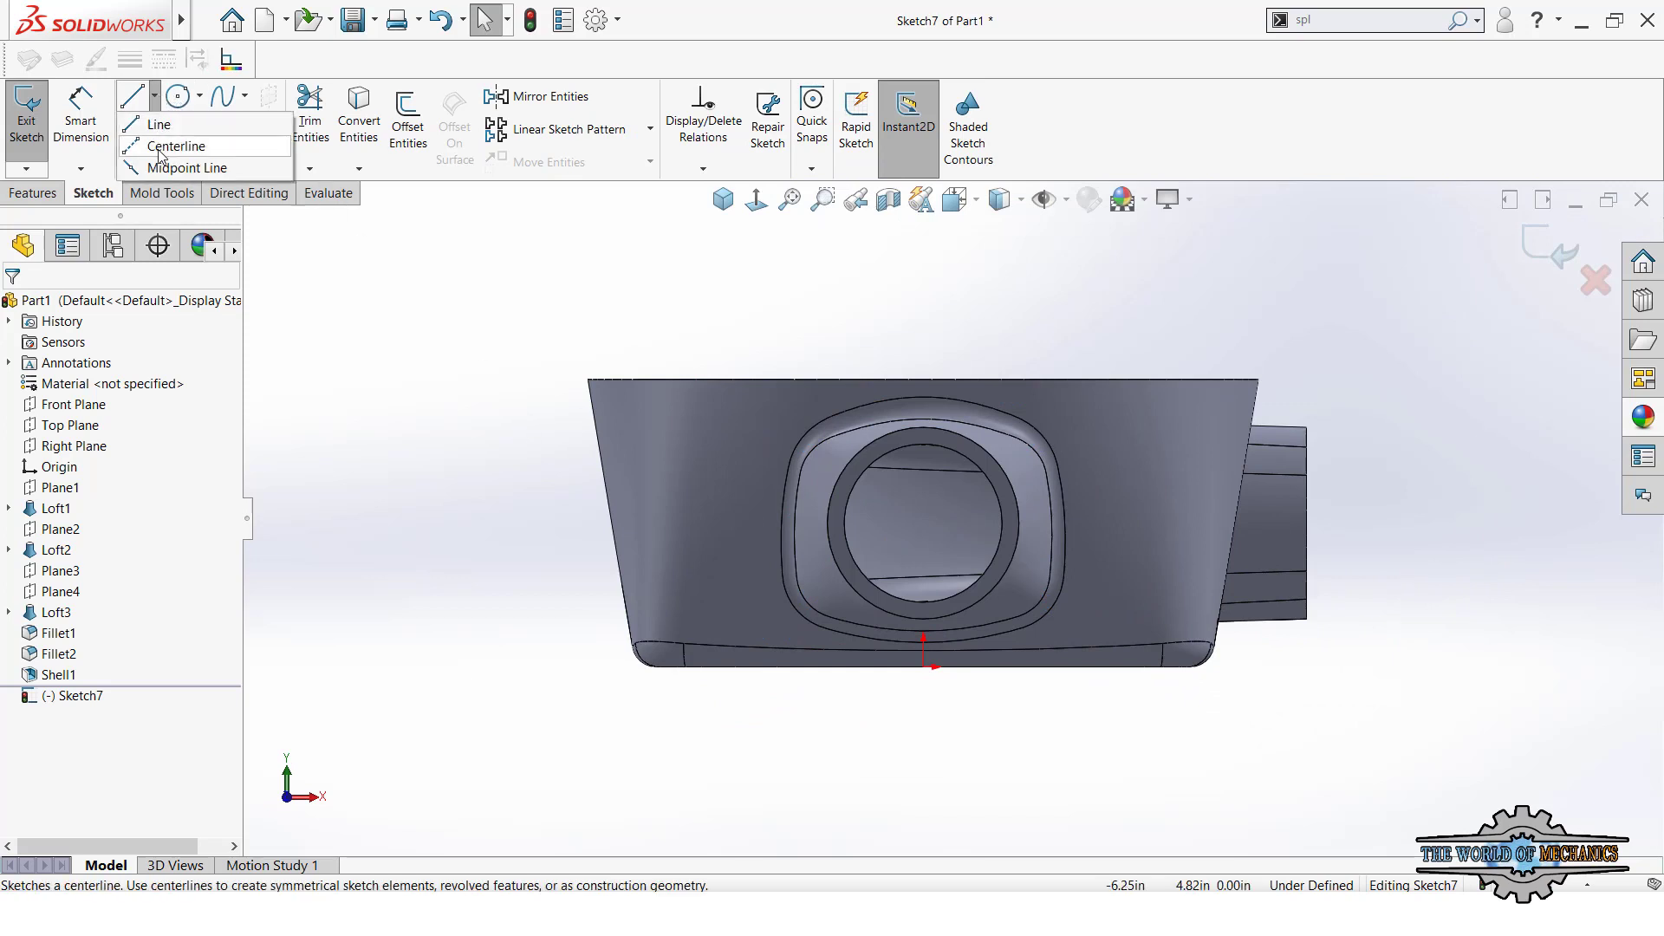
{"action": "left_click", "coordinate": [169, 142]}
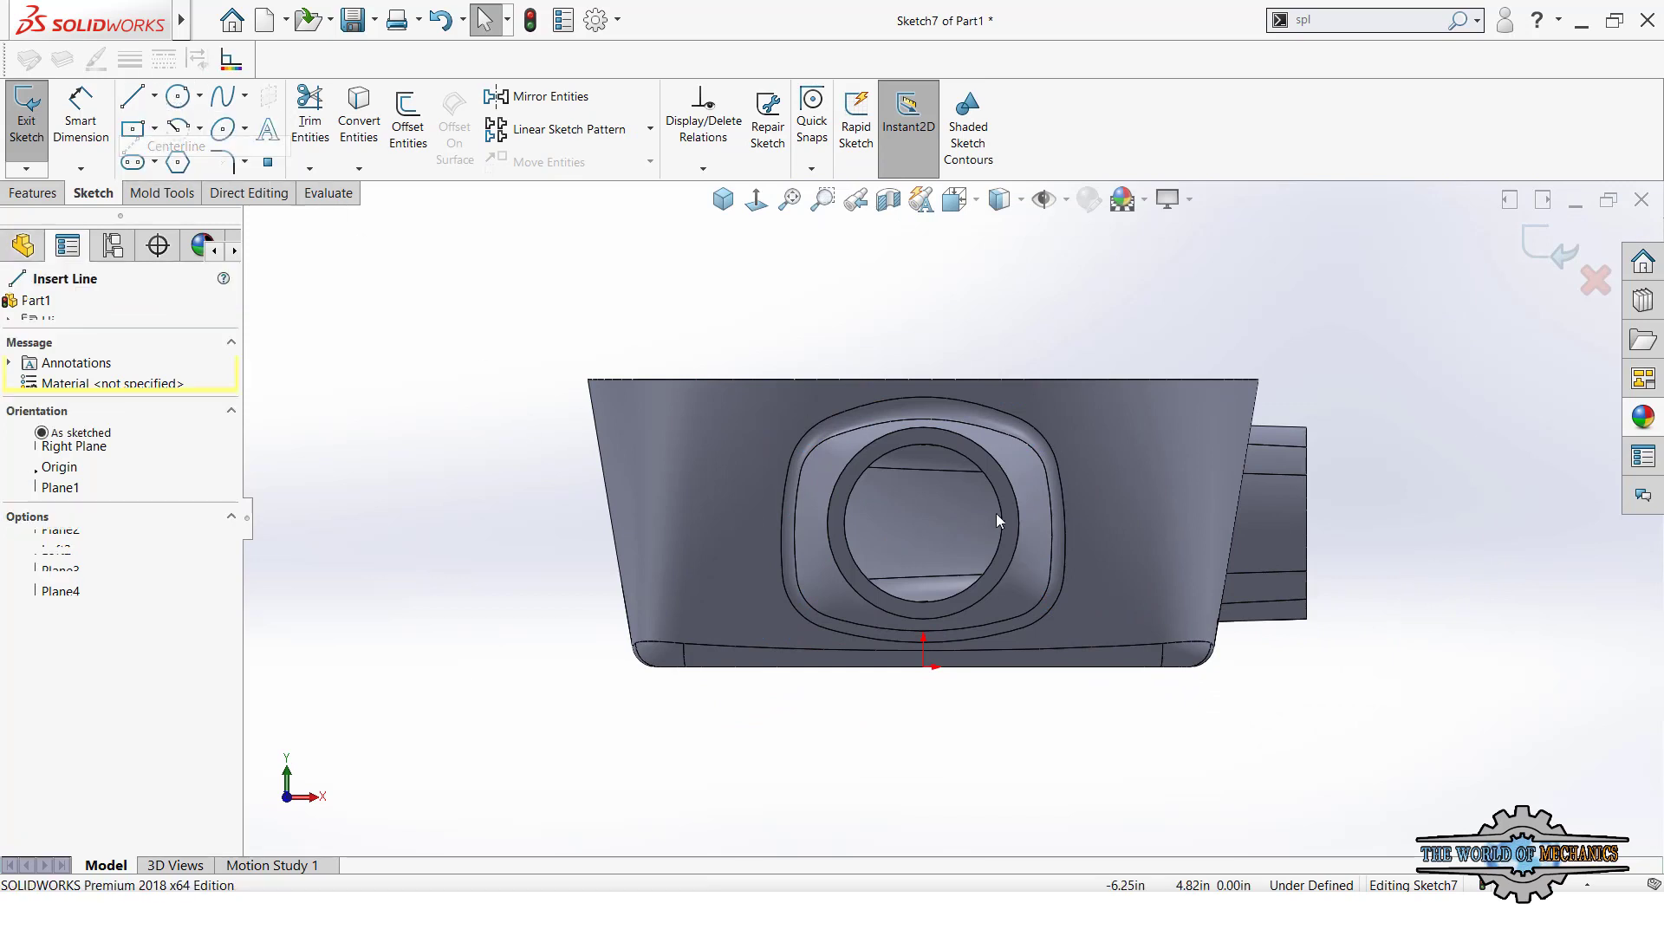
{"action": "left_click", "coordinate": [923, 427]}
{"action": "left_click", "coordinate": [924, 524]}
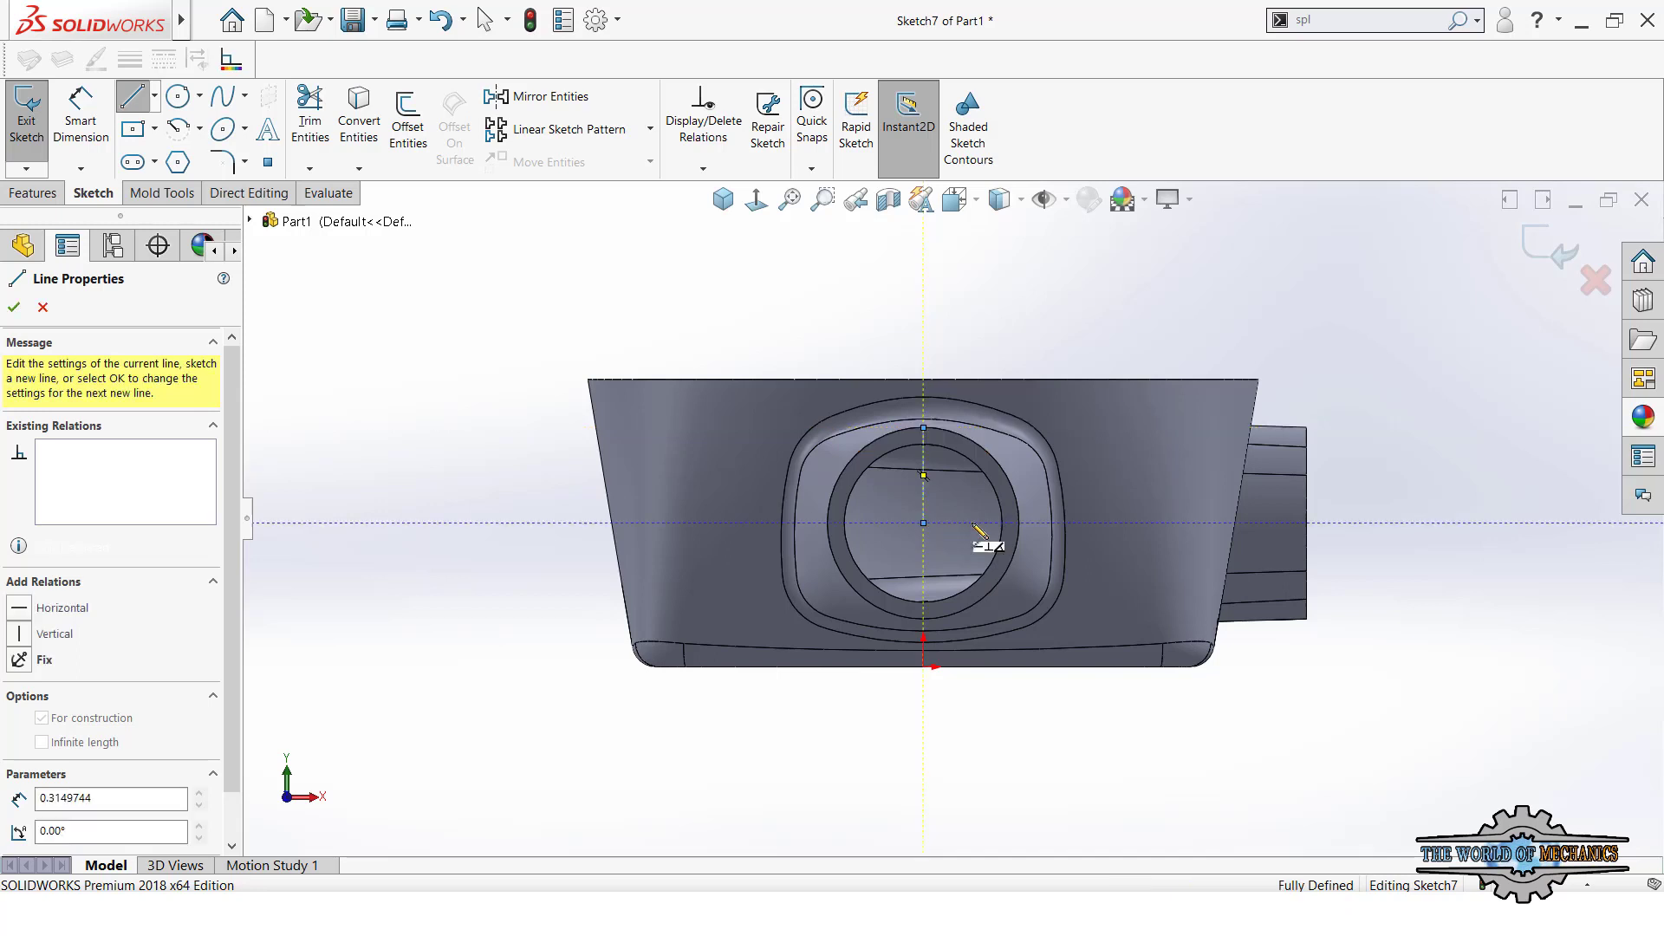
{"action": "double_click", "coordinate": [1018, 523]}
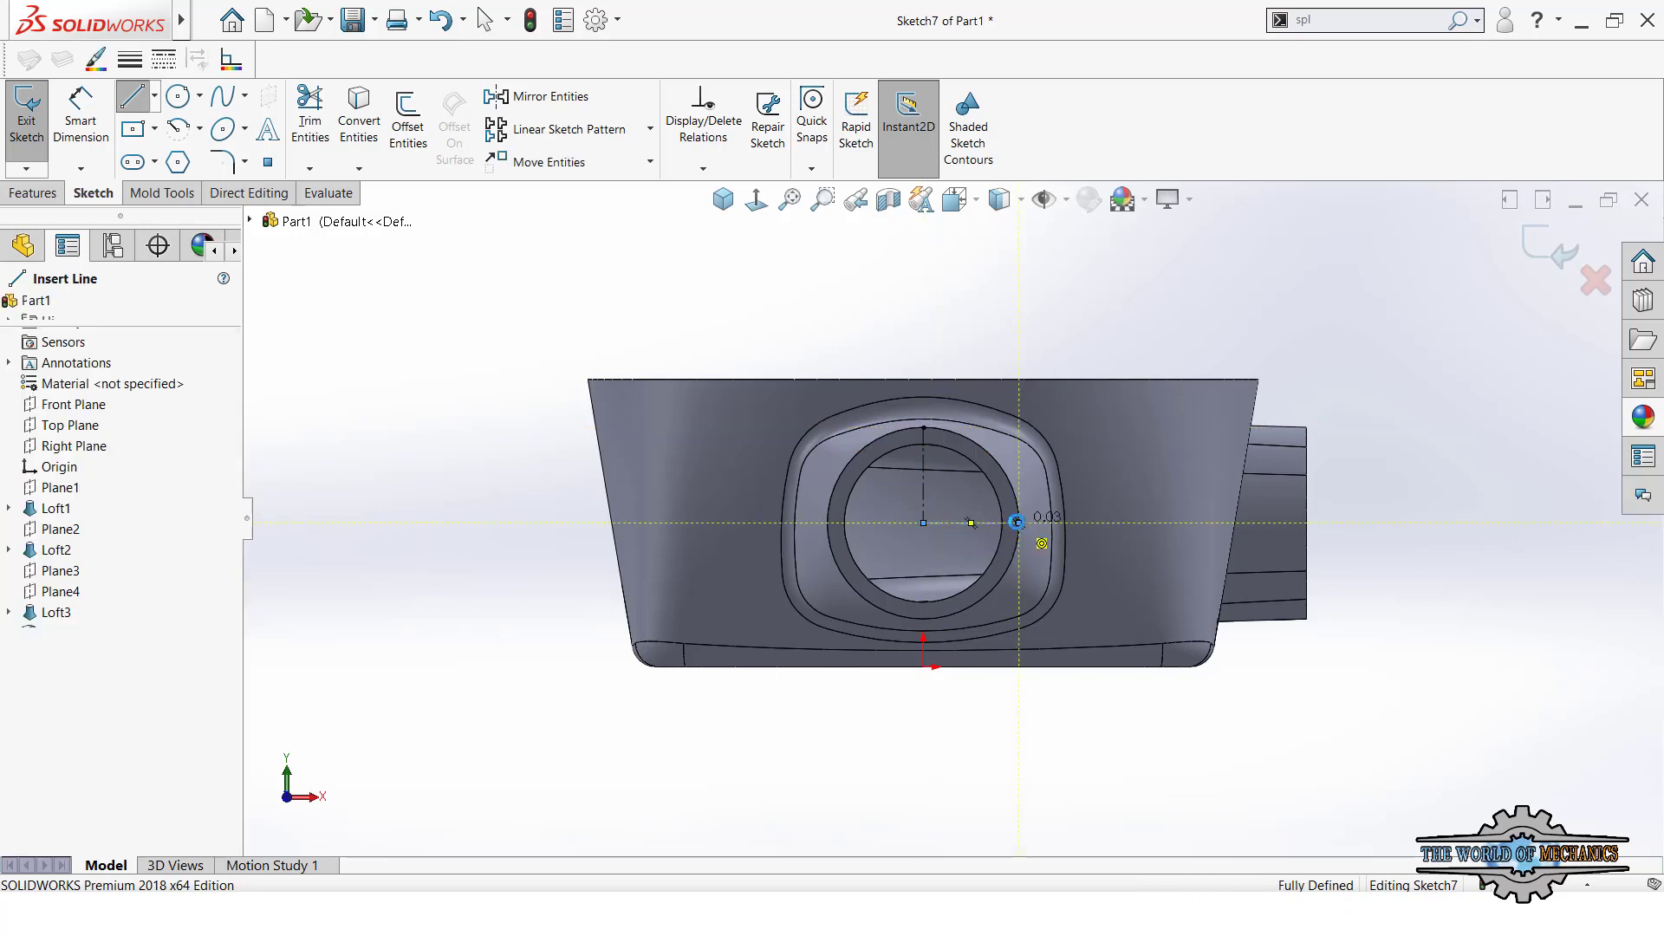
{"action": "key", "text": "Escape"}
- Draw a circle centred on the nozzle and dimension its diameter 1.375*2 (2.75 in)
{"action": "left_click", "coordinate": [177, 99]}
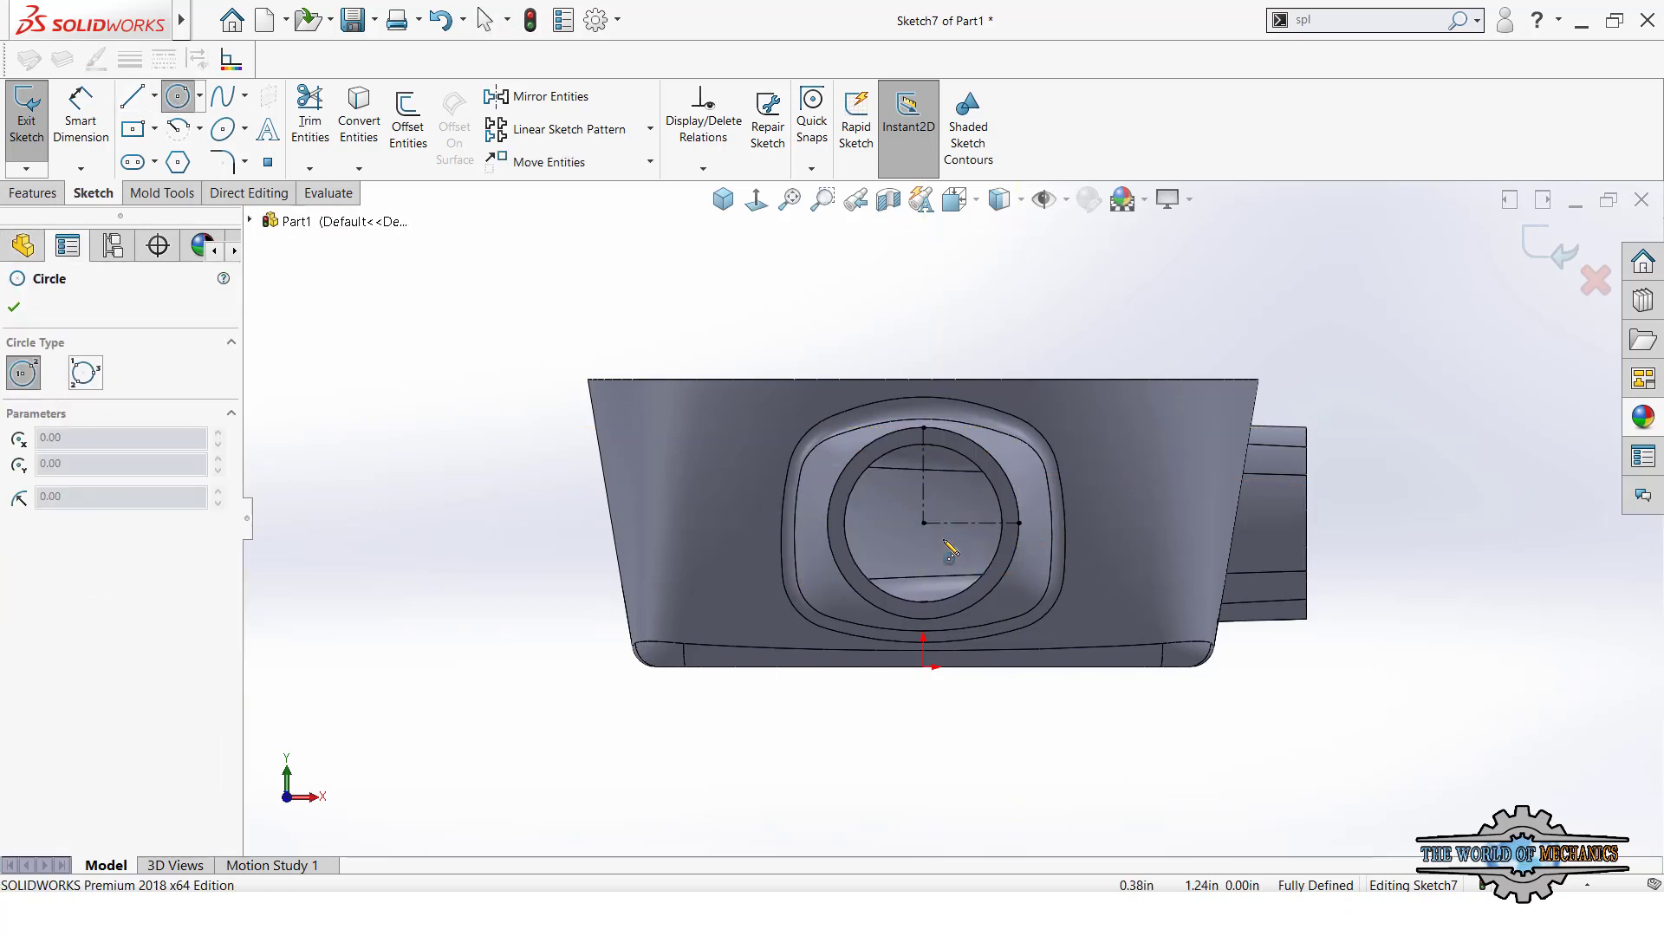
{"action": "left_click", "coordinate": [923, 524]}
{"action": "left_click", "coordinate": [996, 349]}
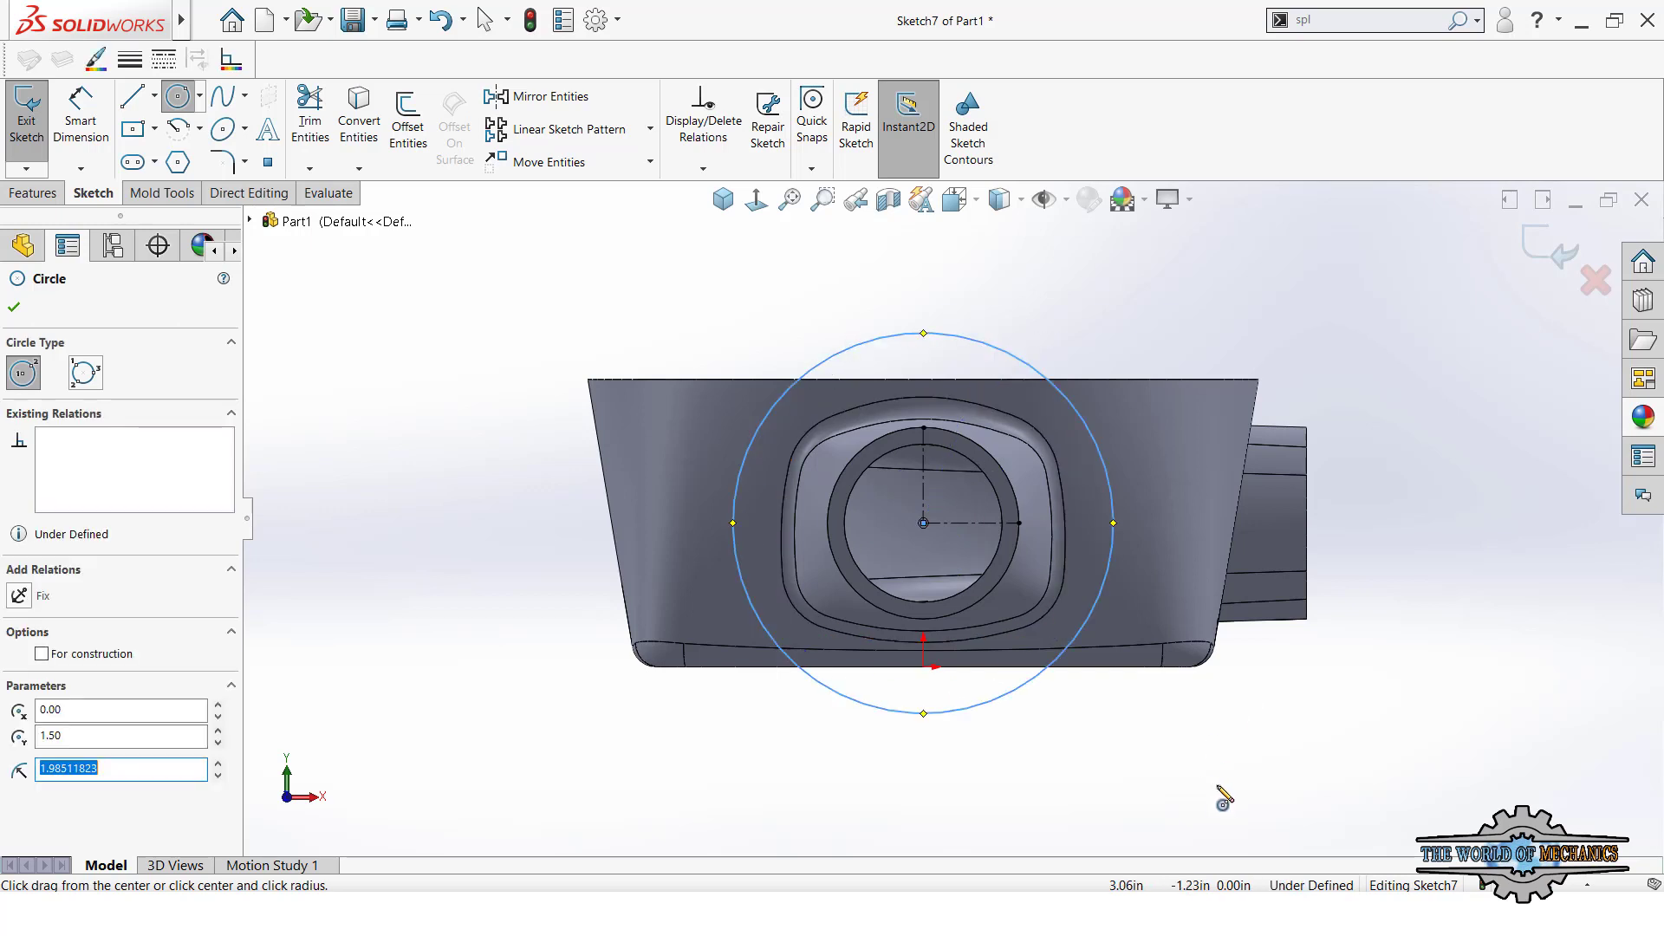
{"action": "key", "text": "d"}
{"action": "left_click", "coordinate": [1044, 379]}
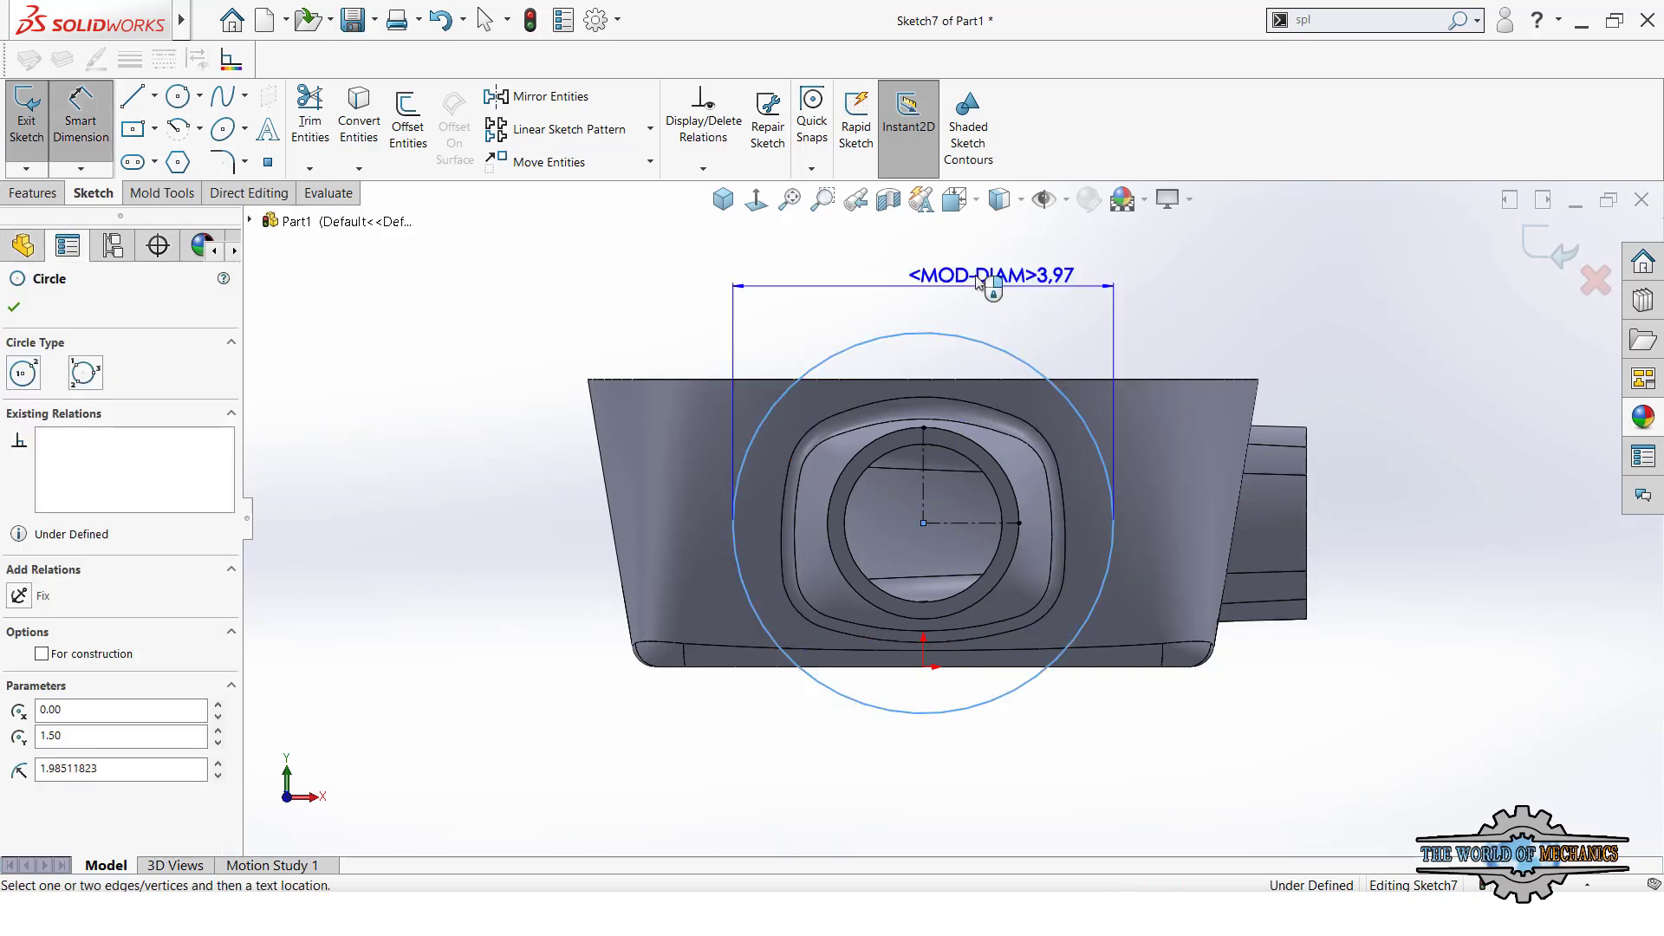
{"action": "left_click", "coordinate": [960, 269]}
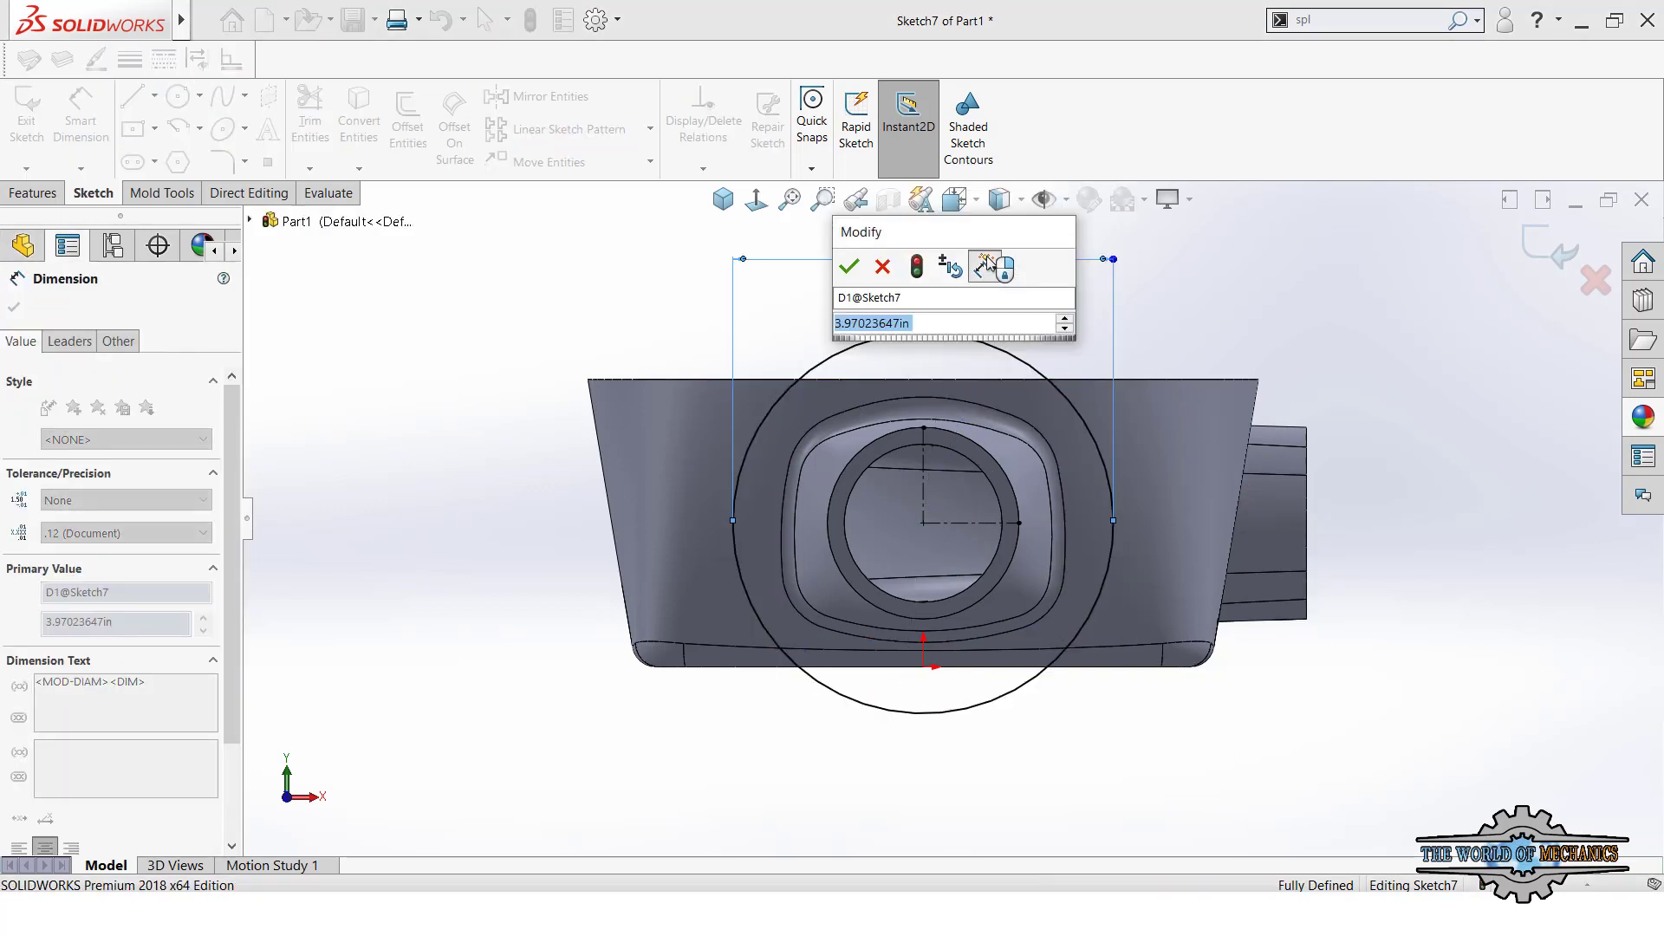
{"action": "type", "text": "1.375"}
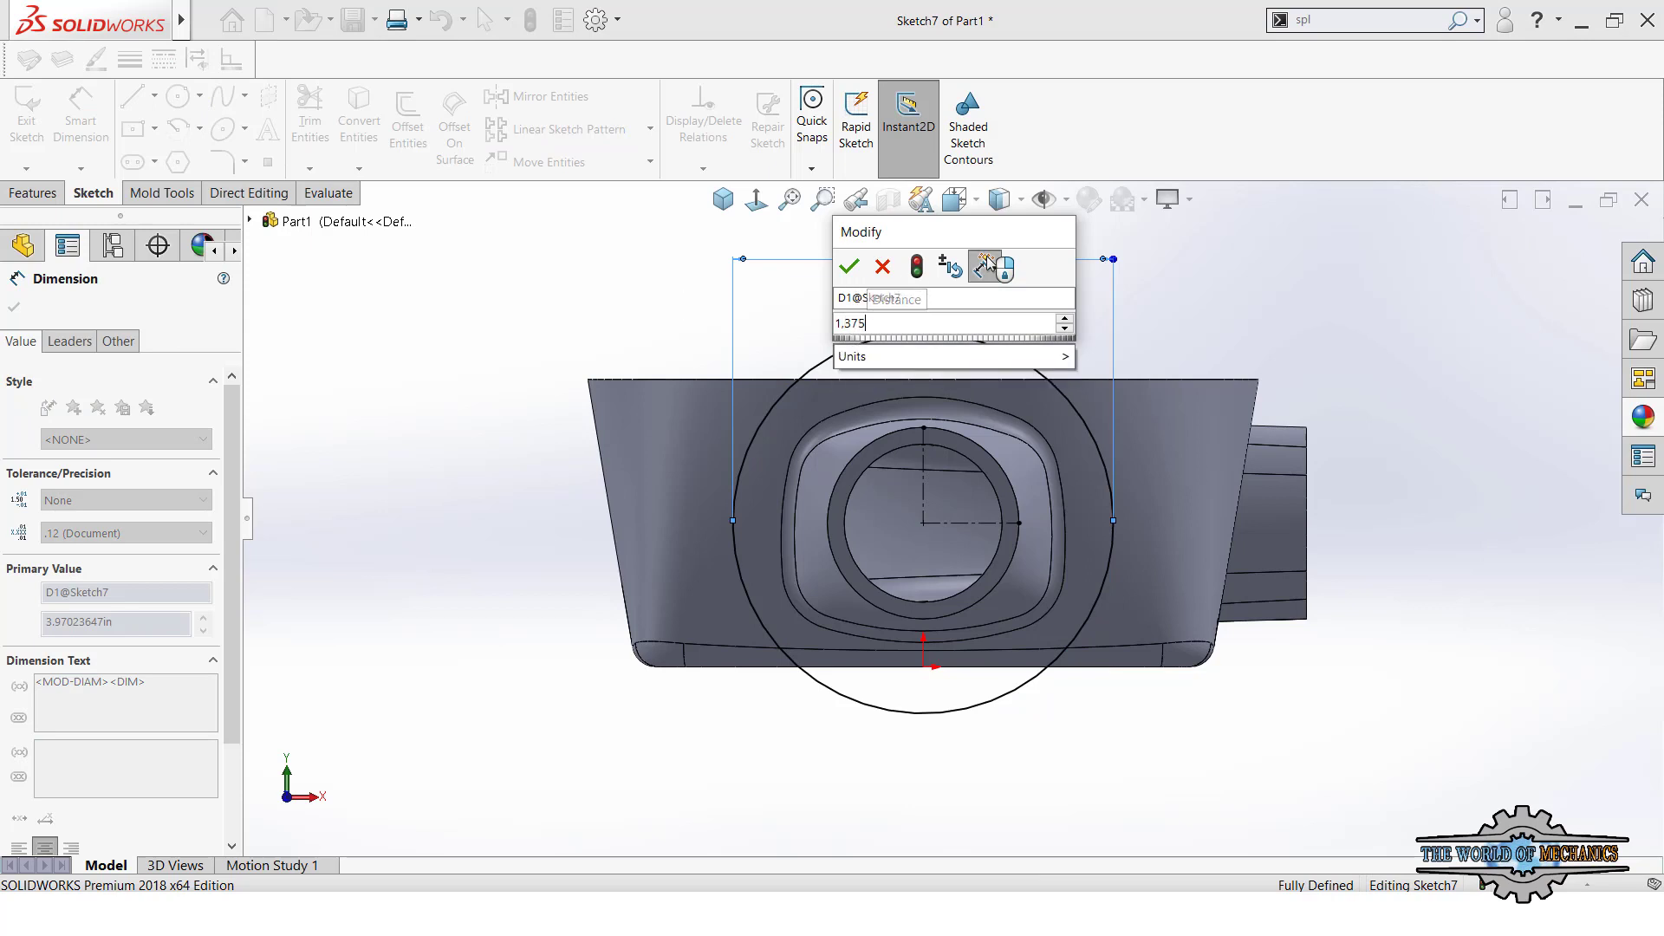
{"action": "type", "text": "*2"}
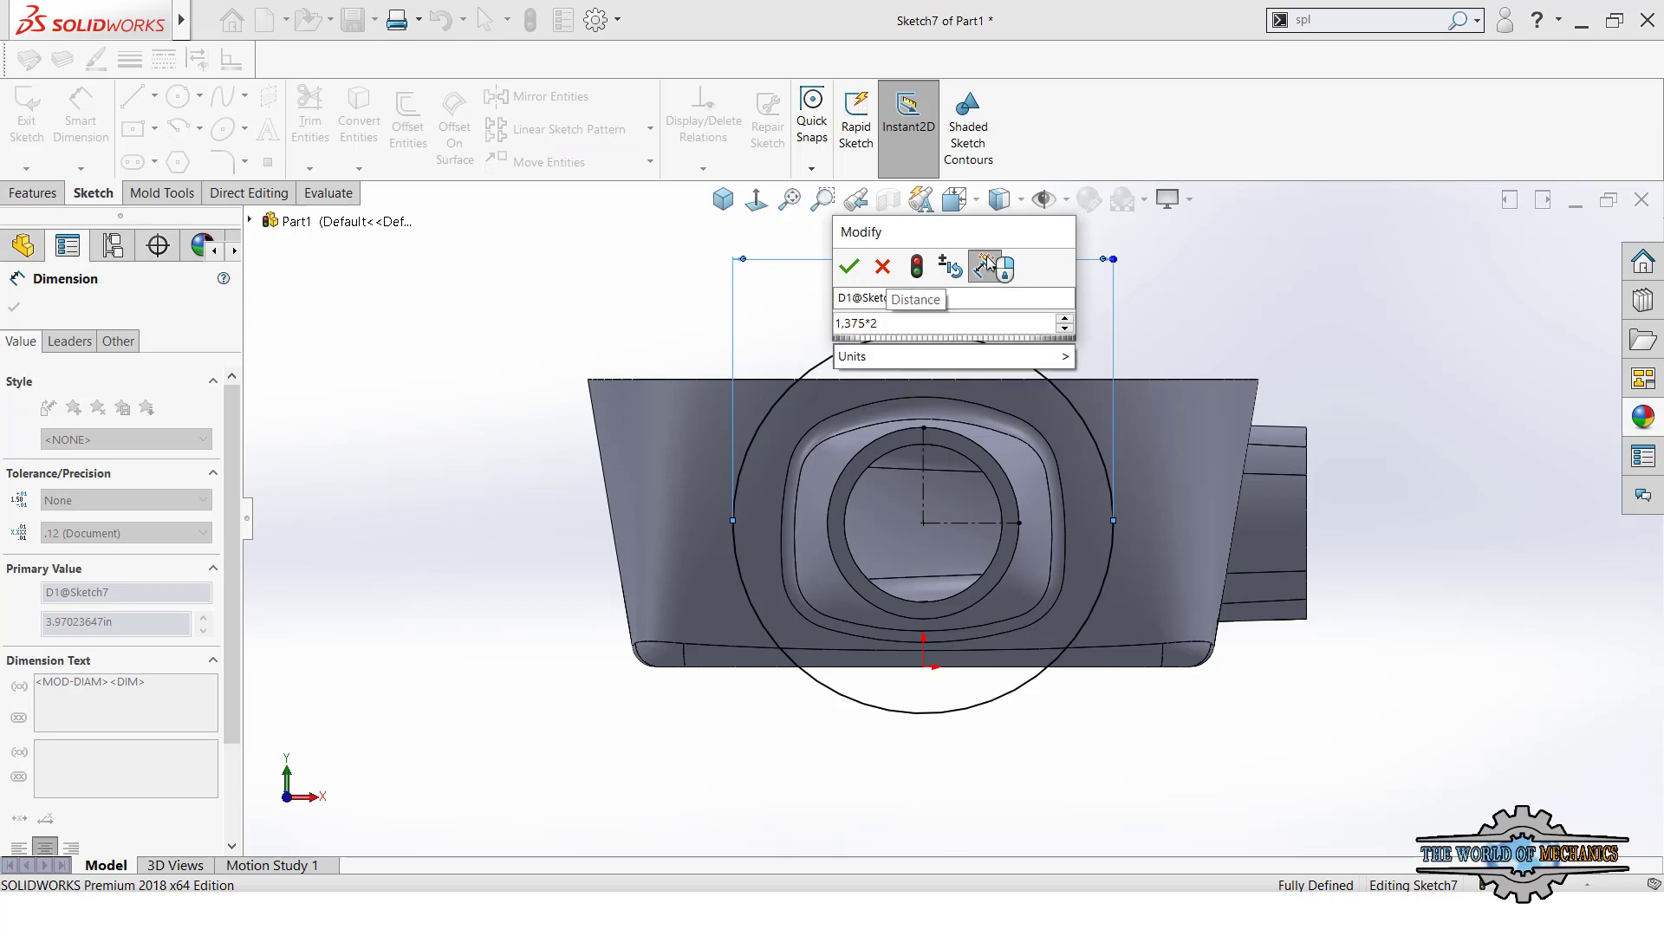
{"action": "key", "text": "Return"}
{"action": "left_click", "coordinate": [643, 319]}
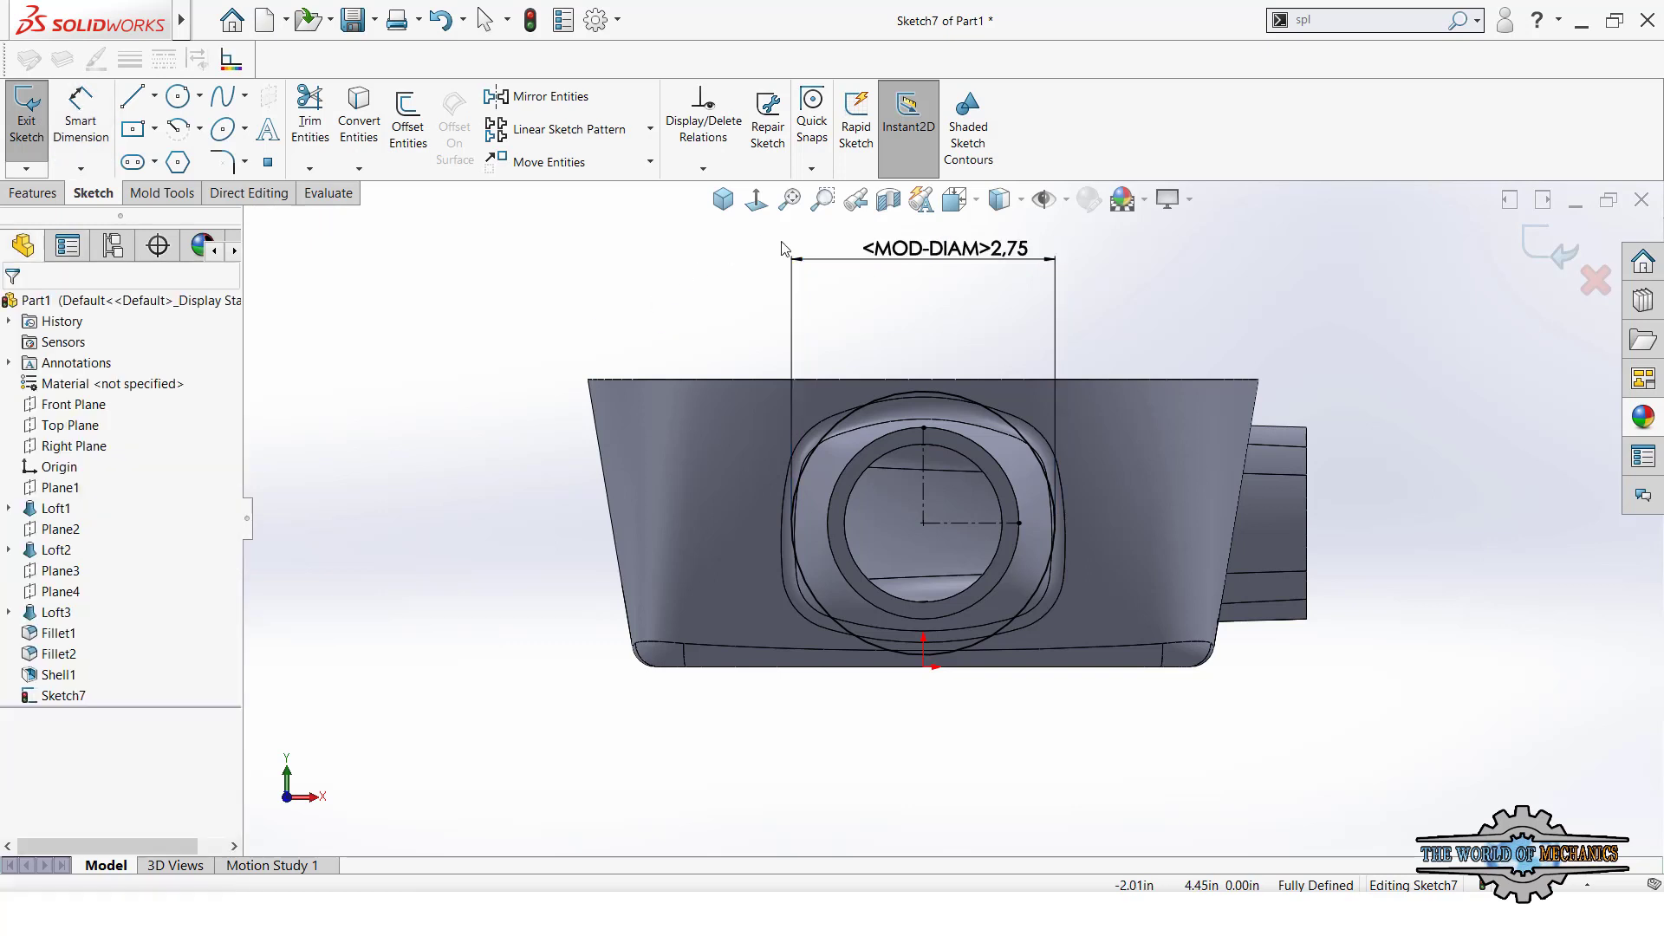
{"action": "left_click_drag", "start_coordinate": [910, 259], "coordinate": [910, 233]}
{"action": "scroll", "coordinate": [903, 333], "scroll_direction": "down", "scroll_amount": 1}
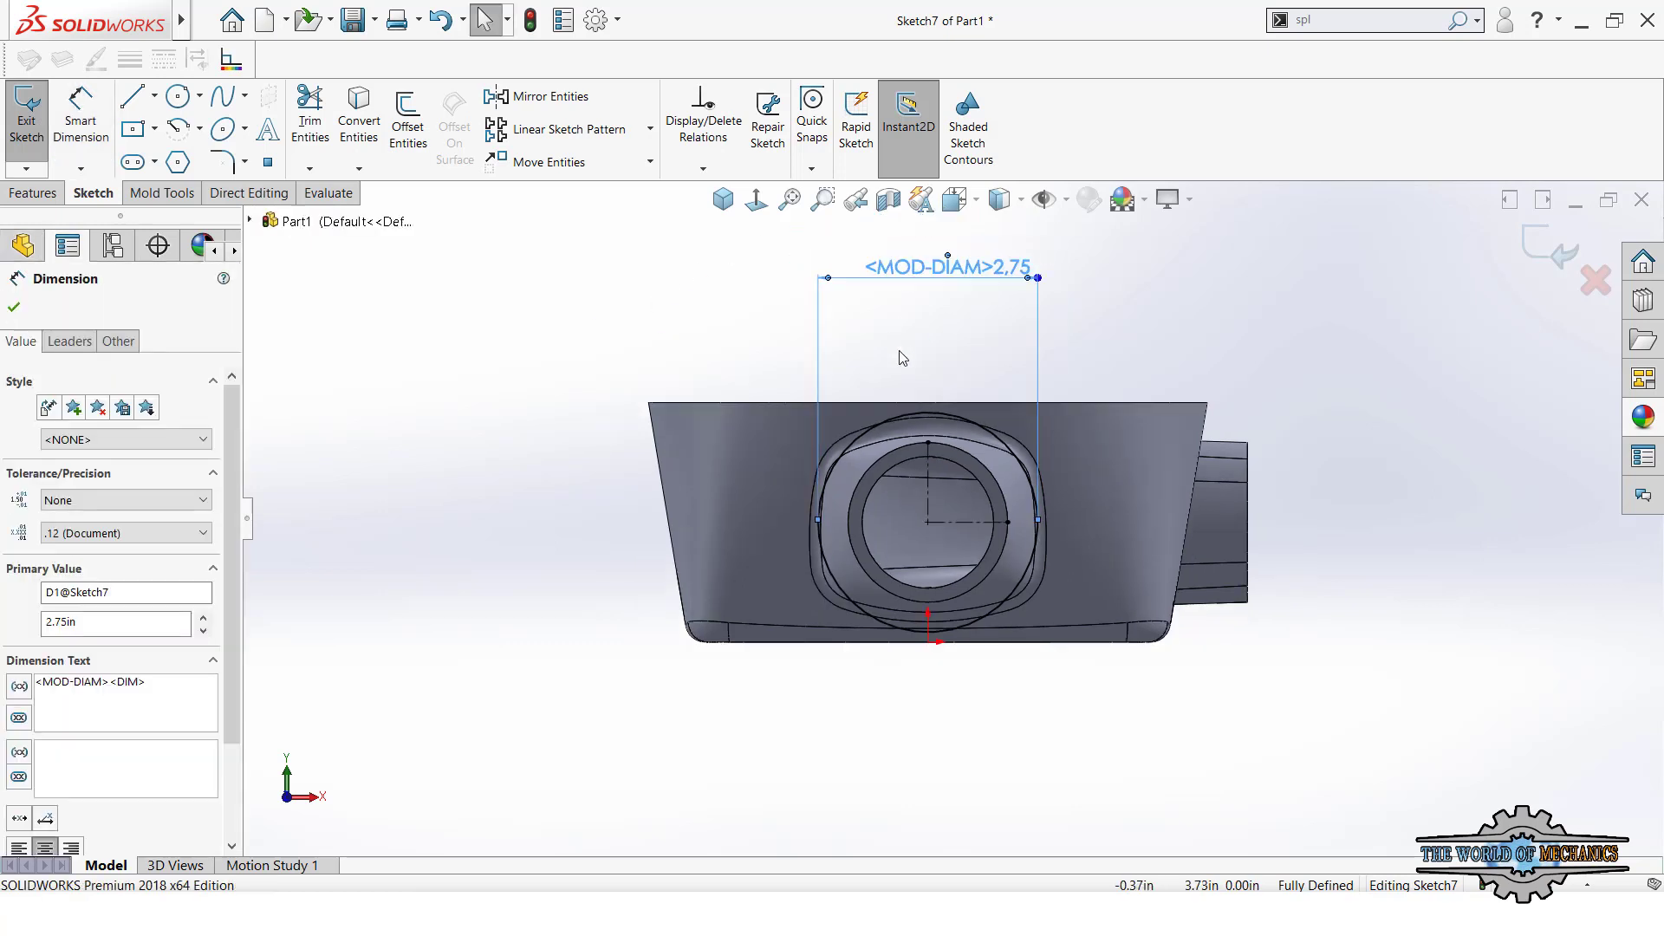
{"action": "scroll", "coordinate": [901, 357], "scroll_direction": "up", "scroll_amount": 1}
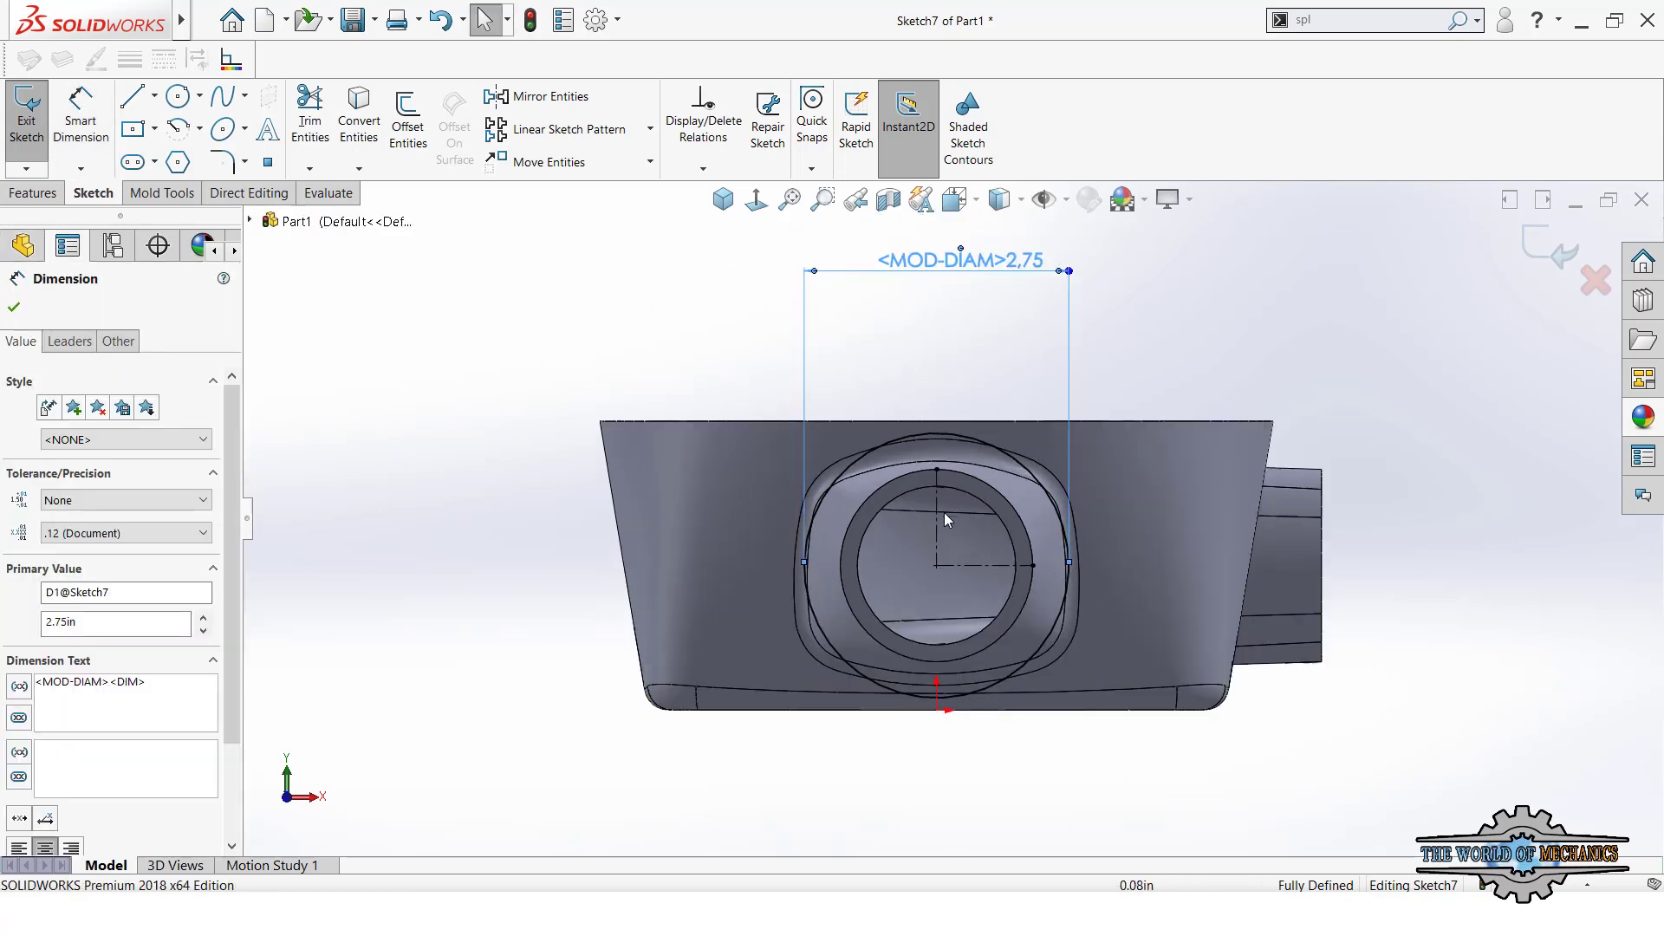
{"action": "left_click", "coordinate": [178, 96]}
- Add a 1.5-diameter circle left of the nozzle, its centre horizontal with the nozzle centre
{"action": "left_click_drag", "start_coordinate": [724, 565], "coordinate": [759, 554]}
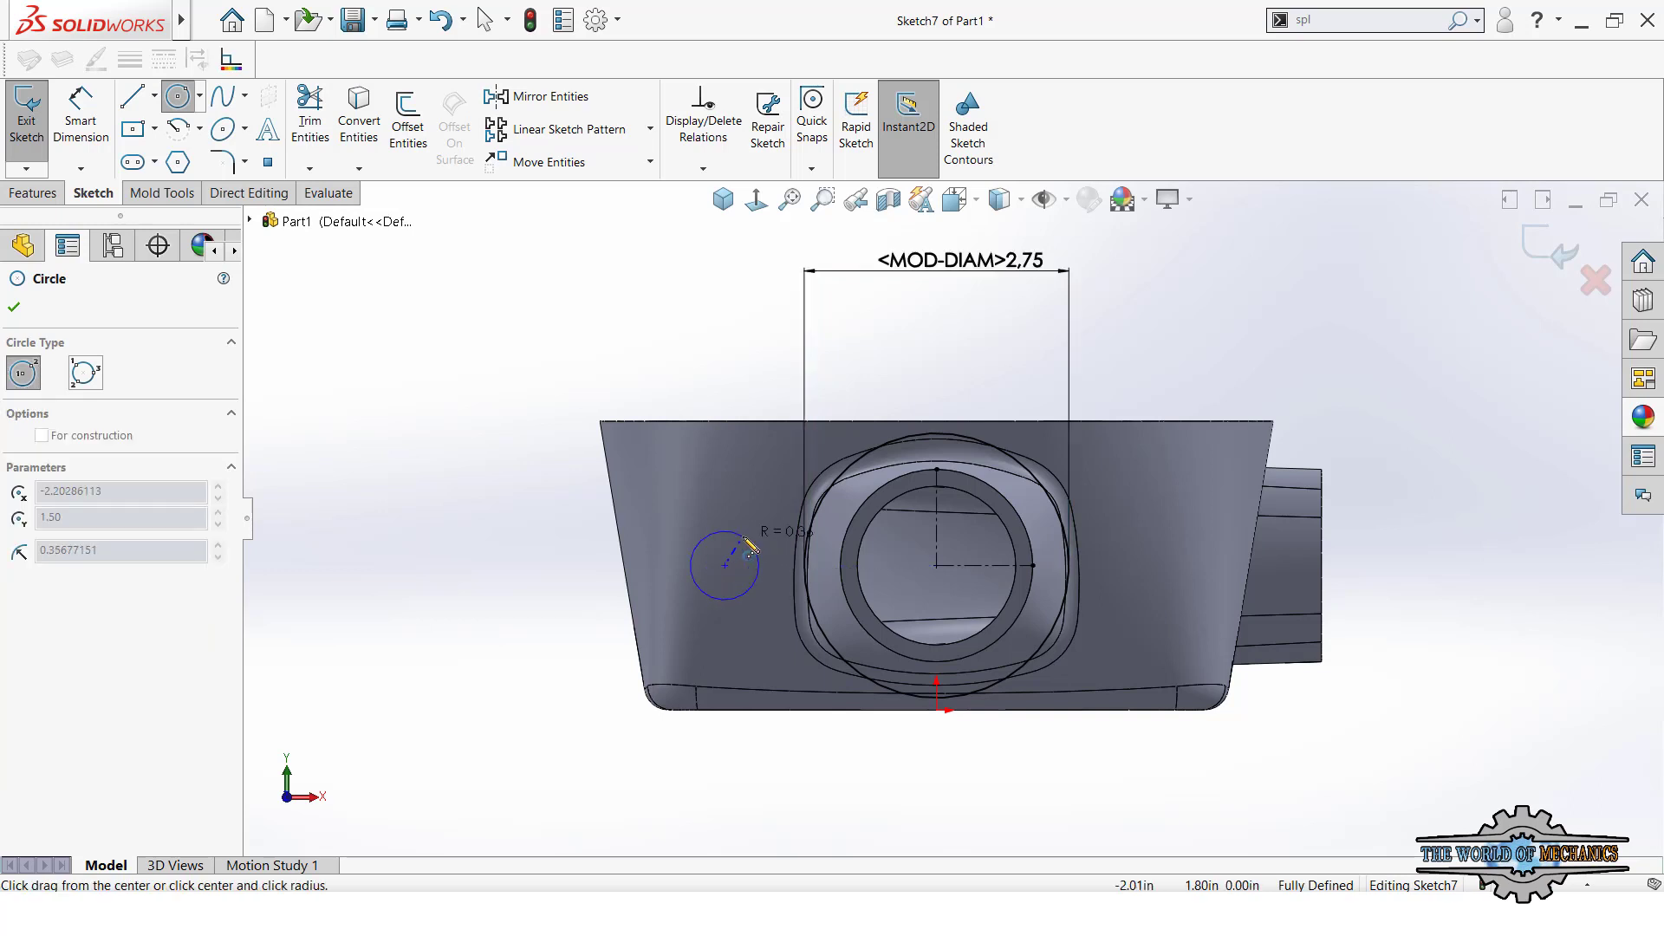
{"action": "key", "text": "Escape"}
{"action": "left_click", "coordinate": [725, 565]}
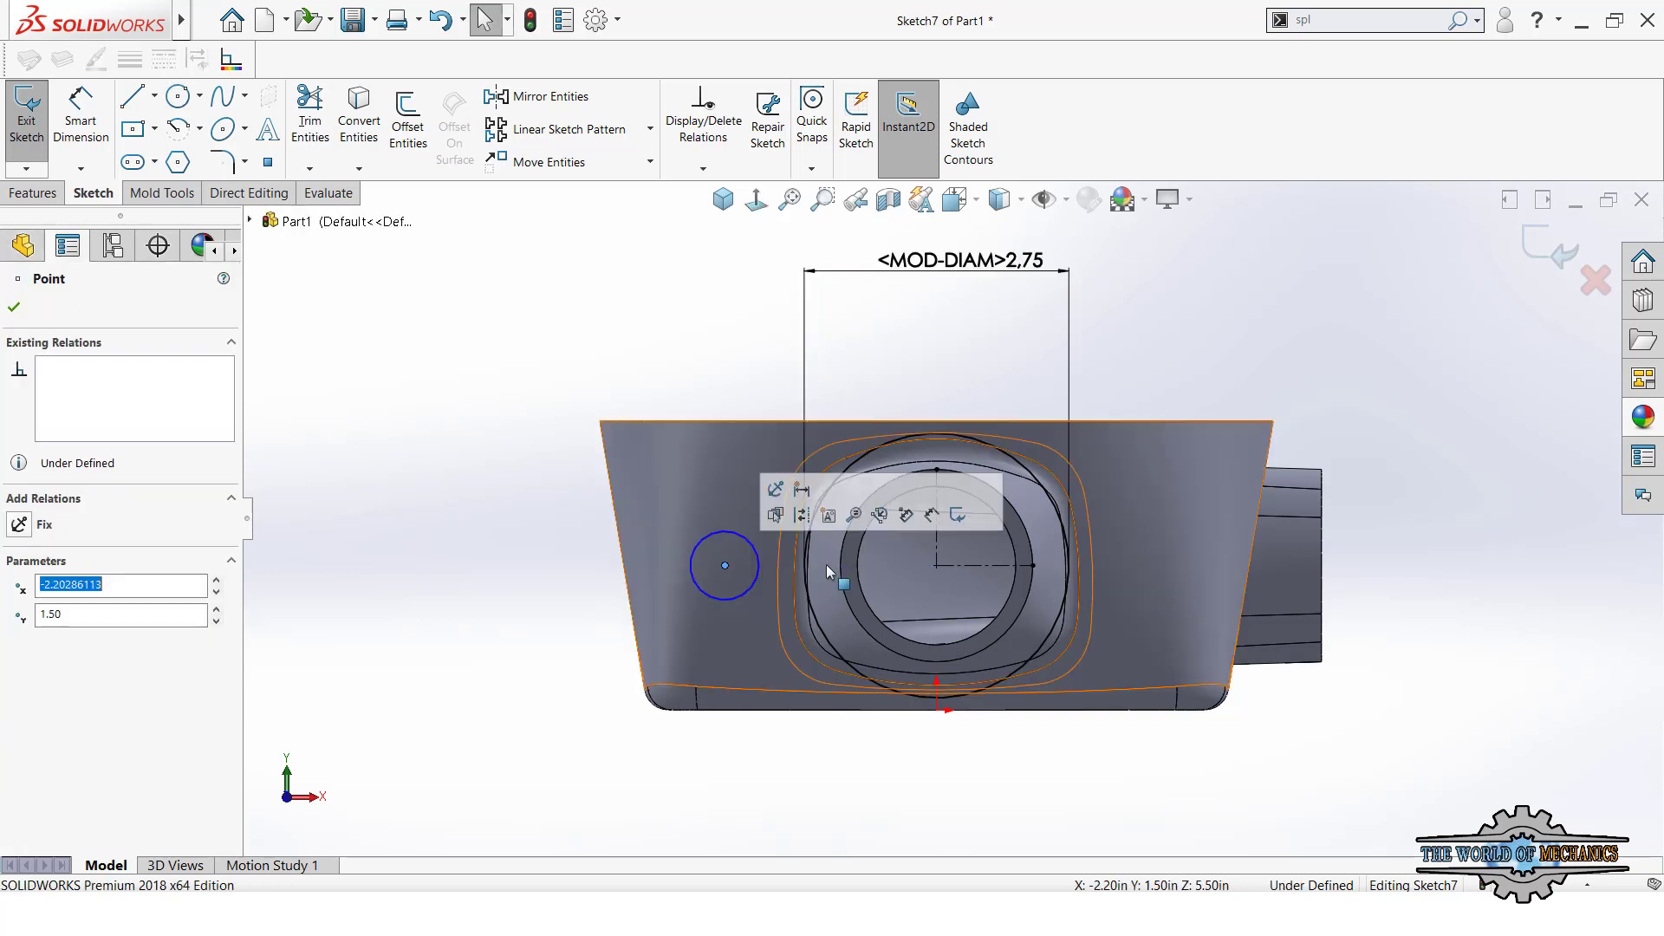
{"action": "left_click", "coordinate": [936, 565]}
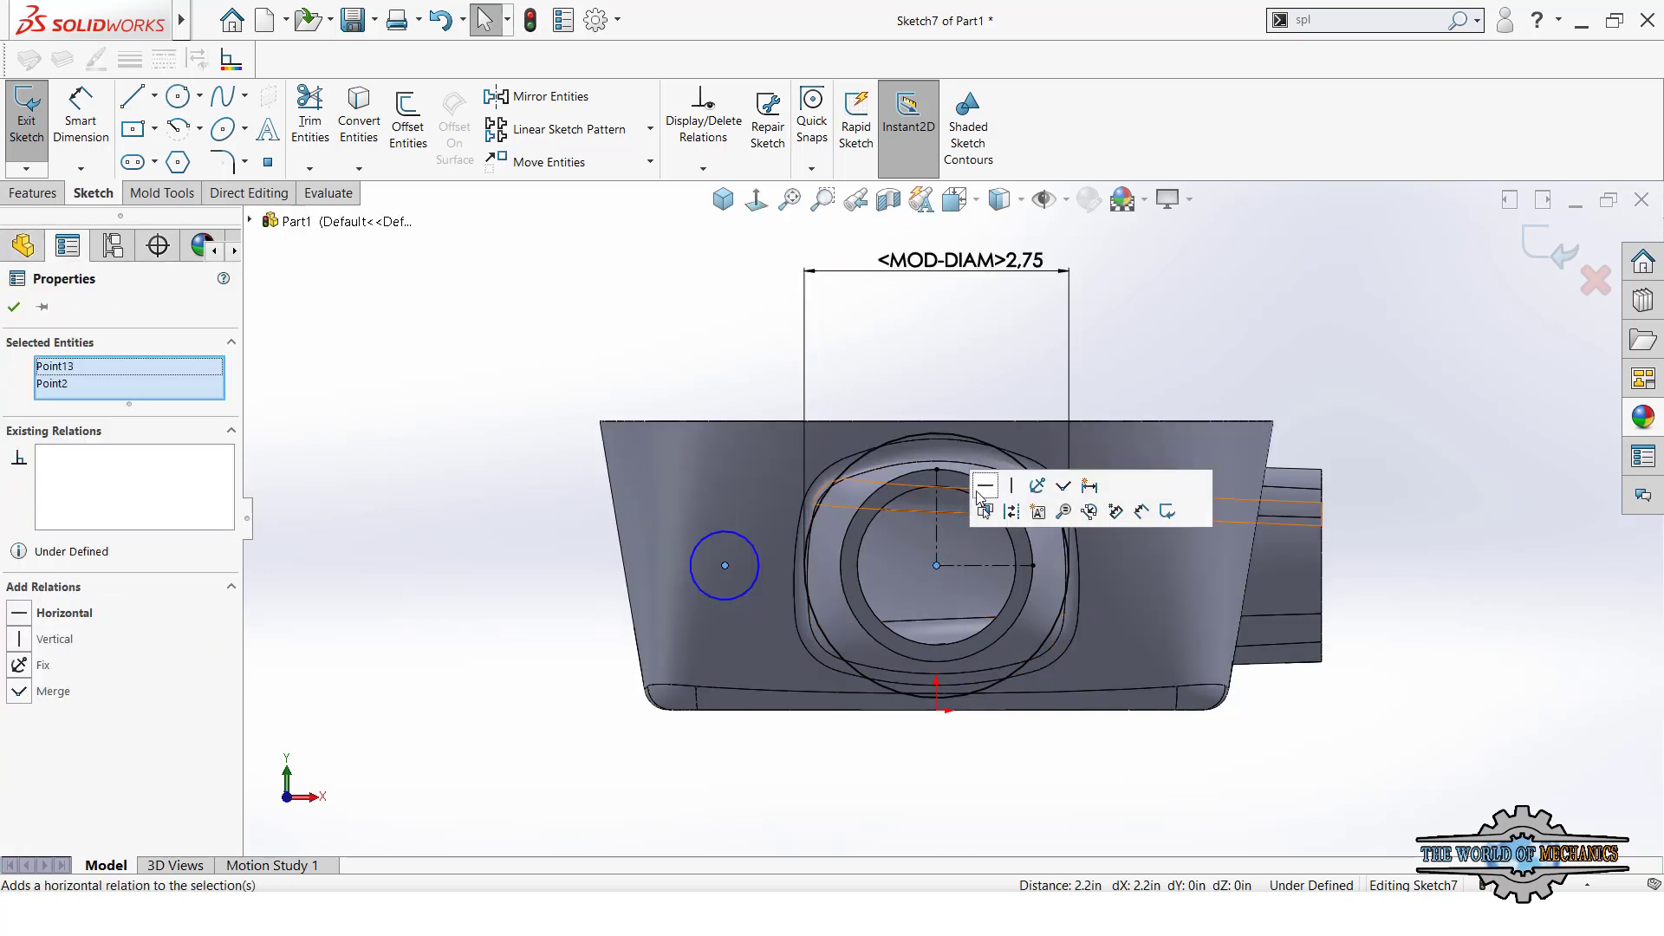
{"action": "left_click", "coordinate": [984, 496]}
{"action": "key", "text": "Escape"}
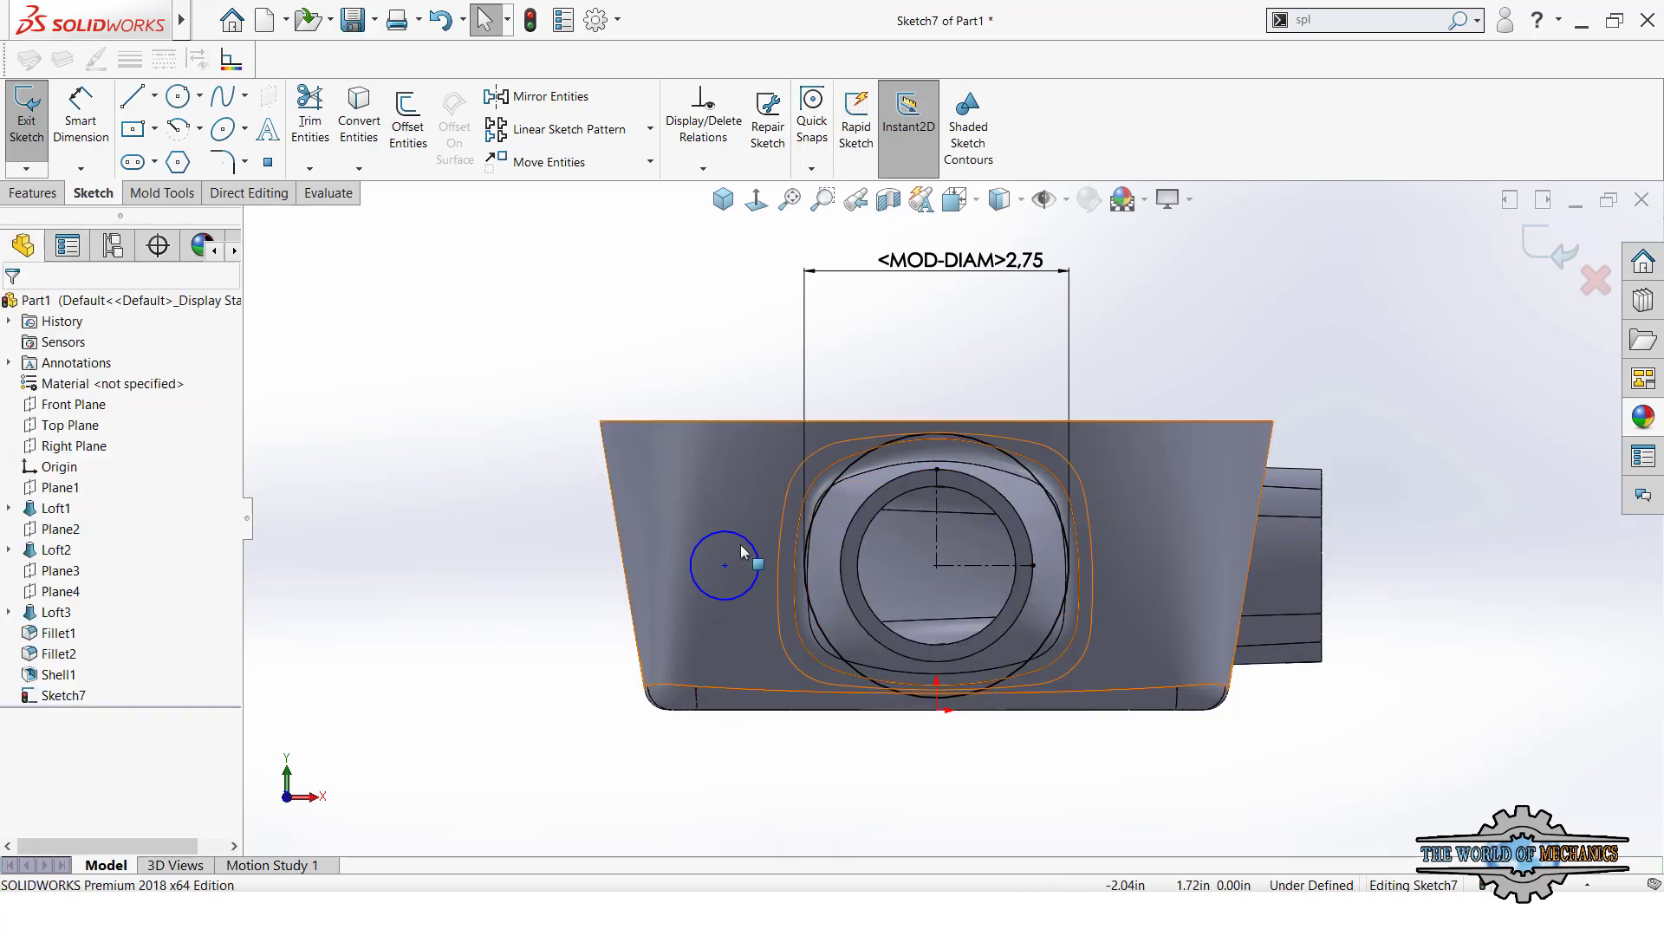
{"action": "key", "text": "d"}
{"action": "left_click", "coordinate": [724, 532]}
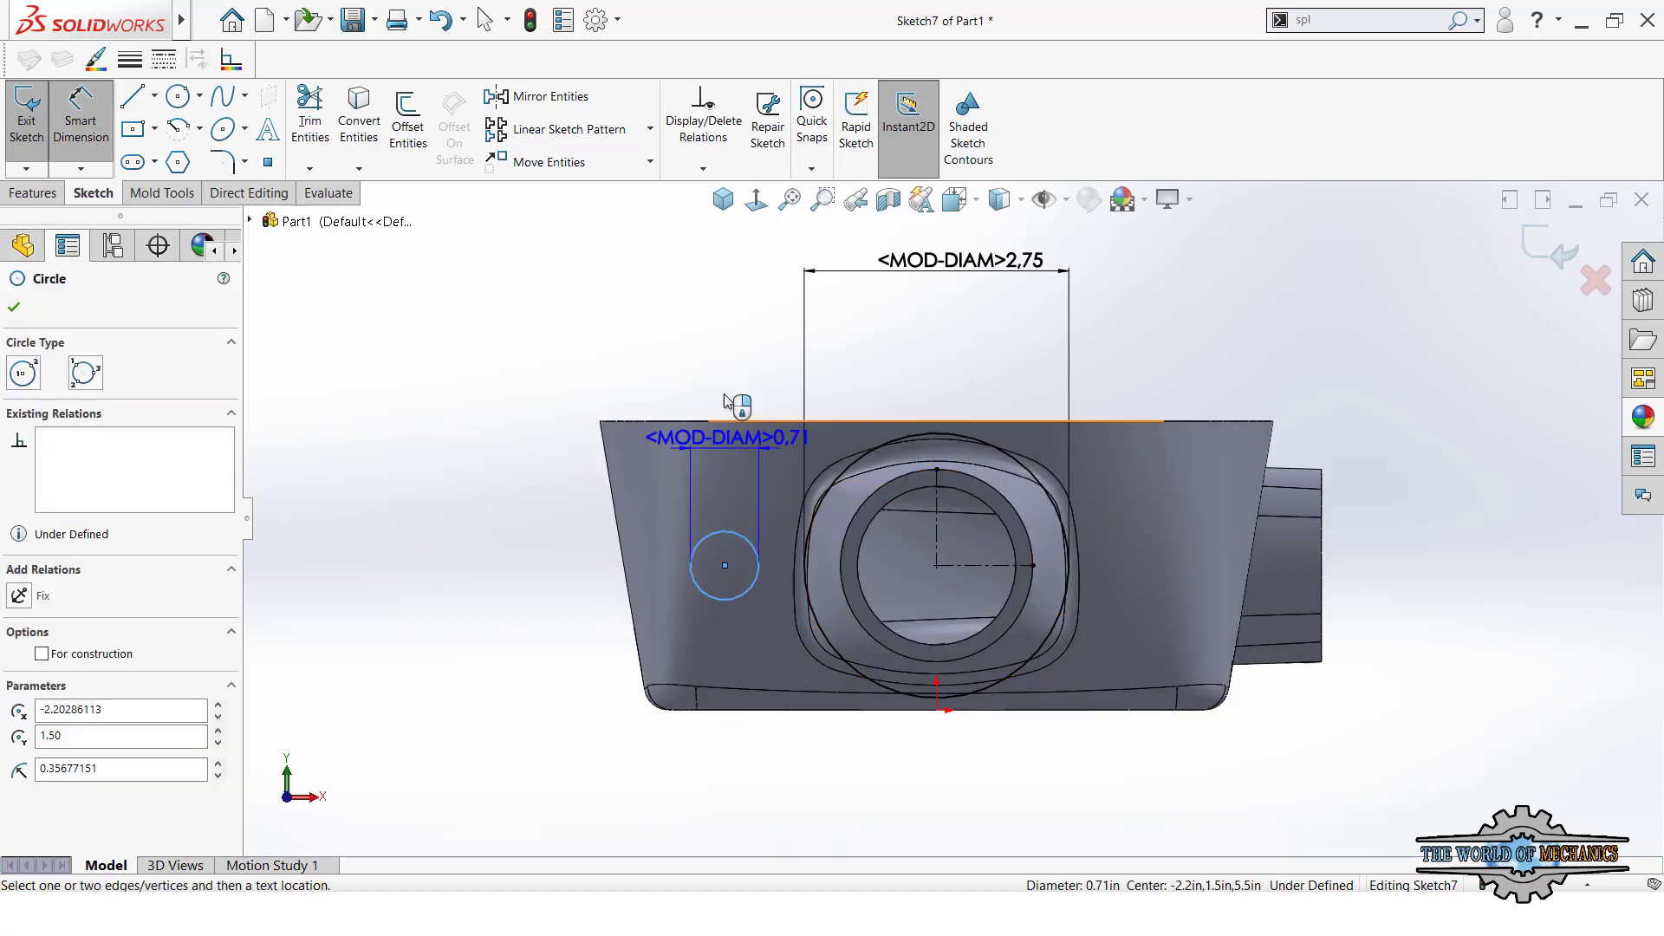
{"action": "left_click", "coordinate": [724, 468]}
{"action": "type", "text": "1,5"}
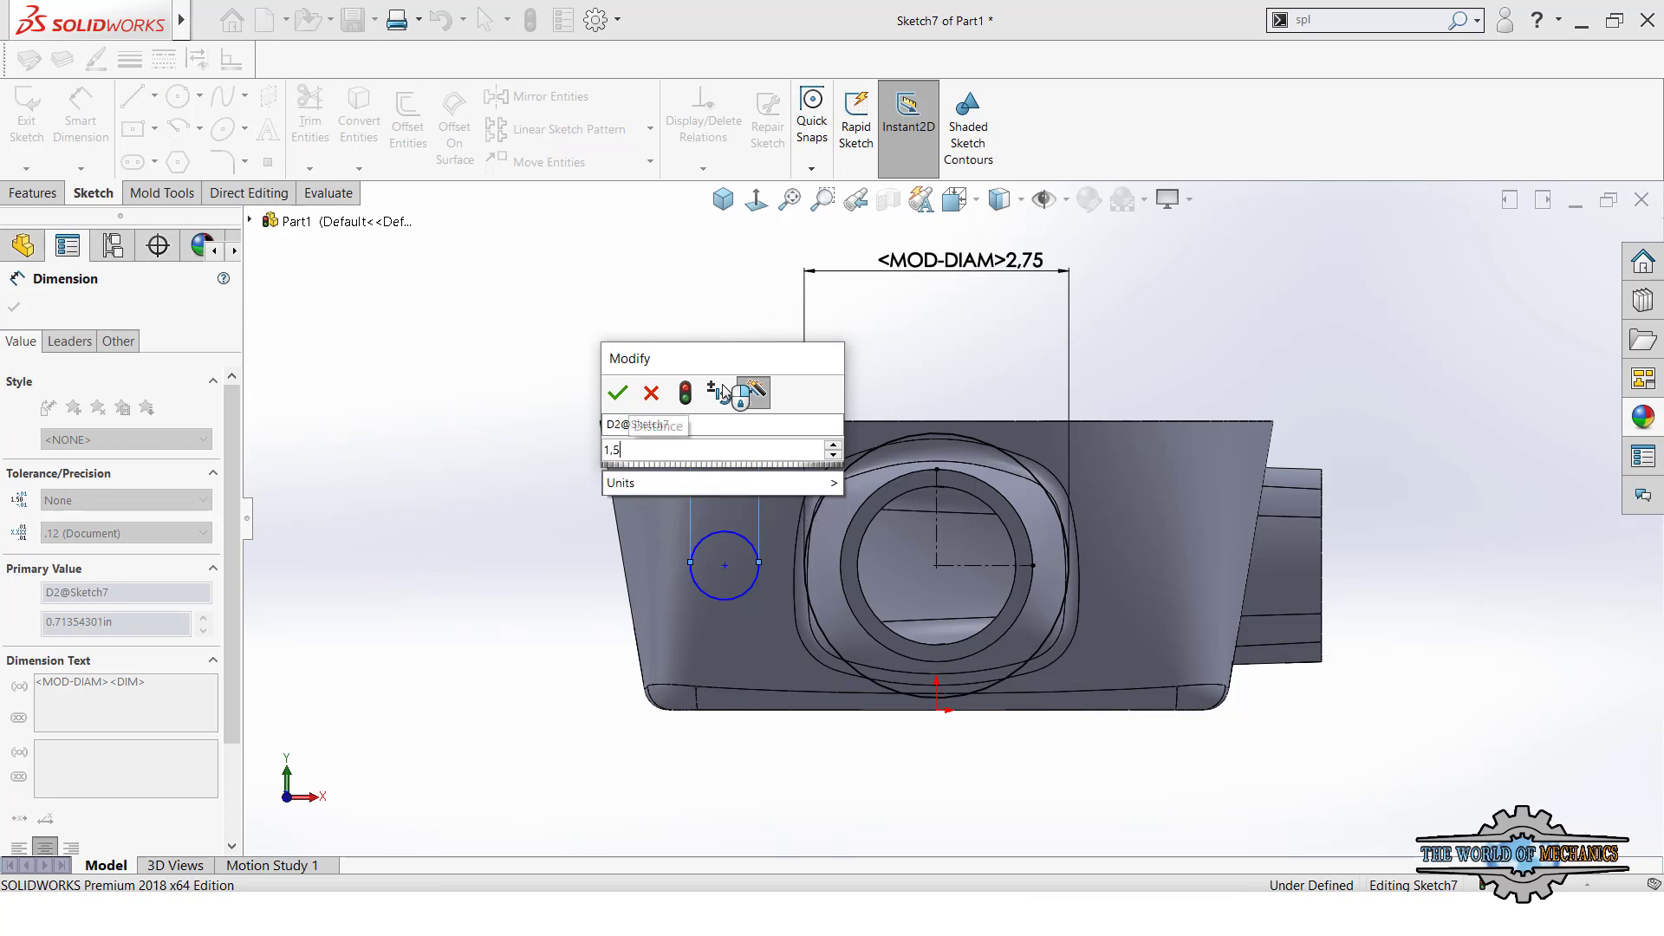
{"action": "key", "text": "Return"}
{"action": "key", "text": "Escape"}
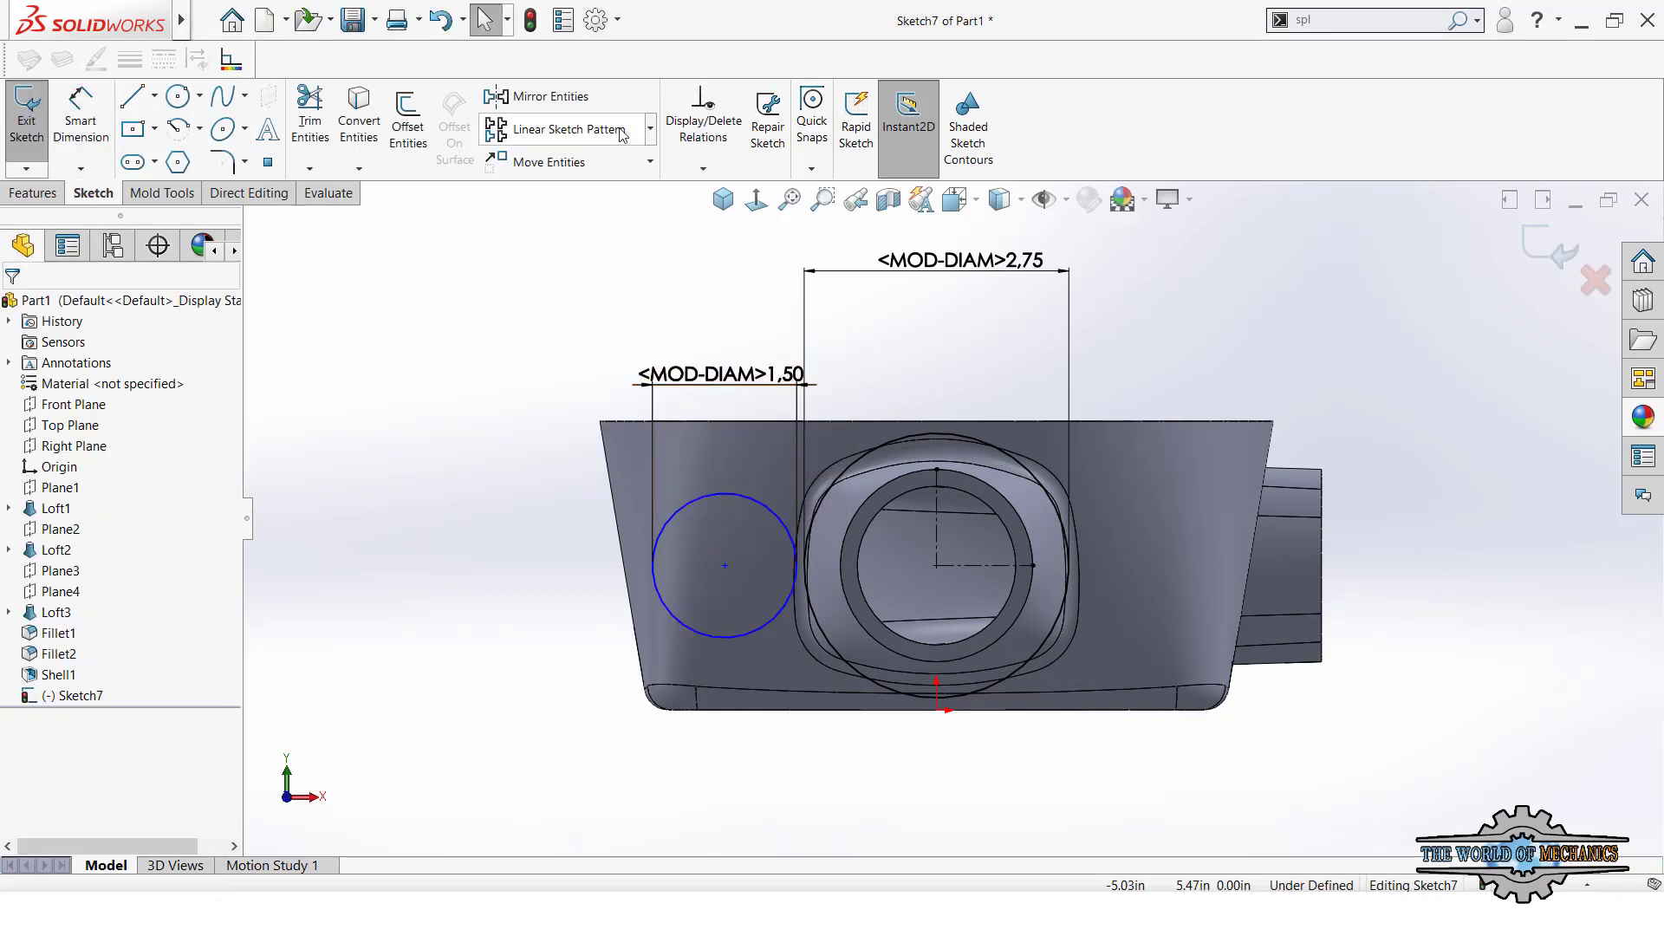
- Mirror the side circle across the vertical centerline and space the two centres 5.00 apart
{"action": "left_click", "coordinate": [539, 96]}
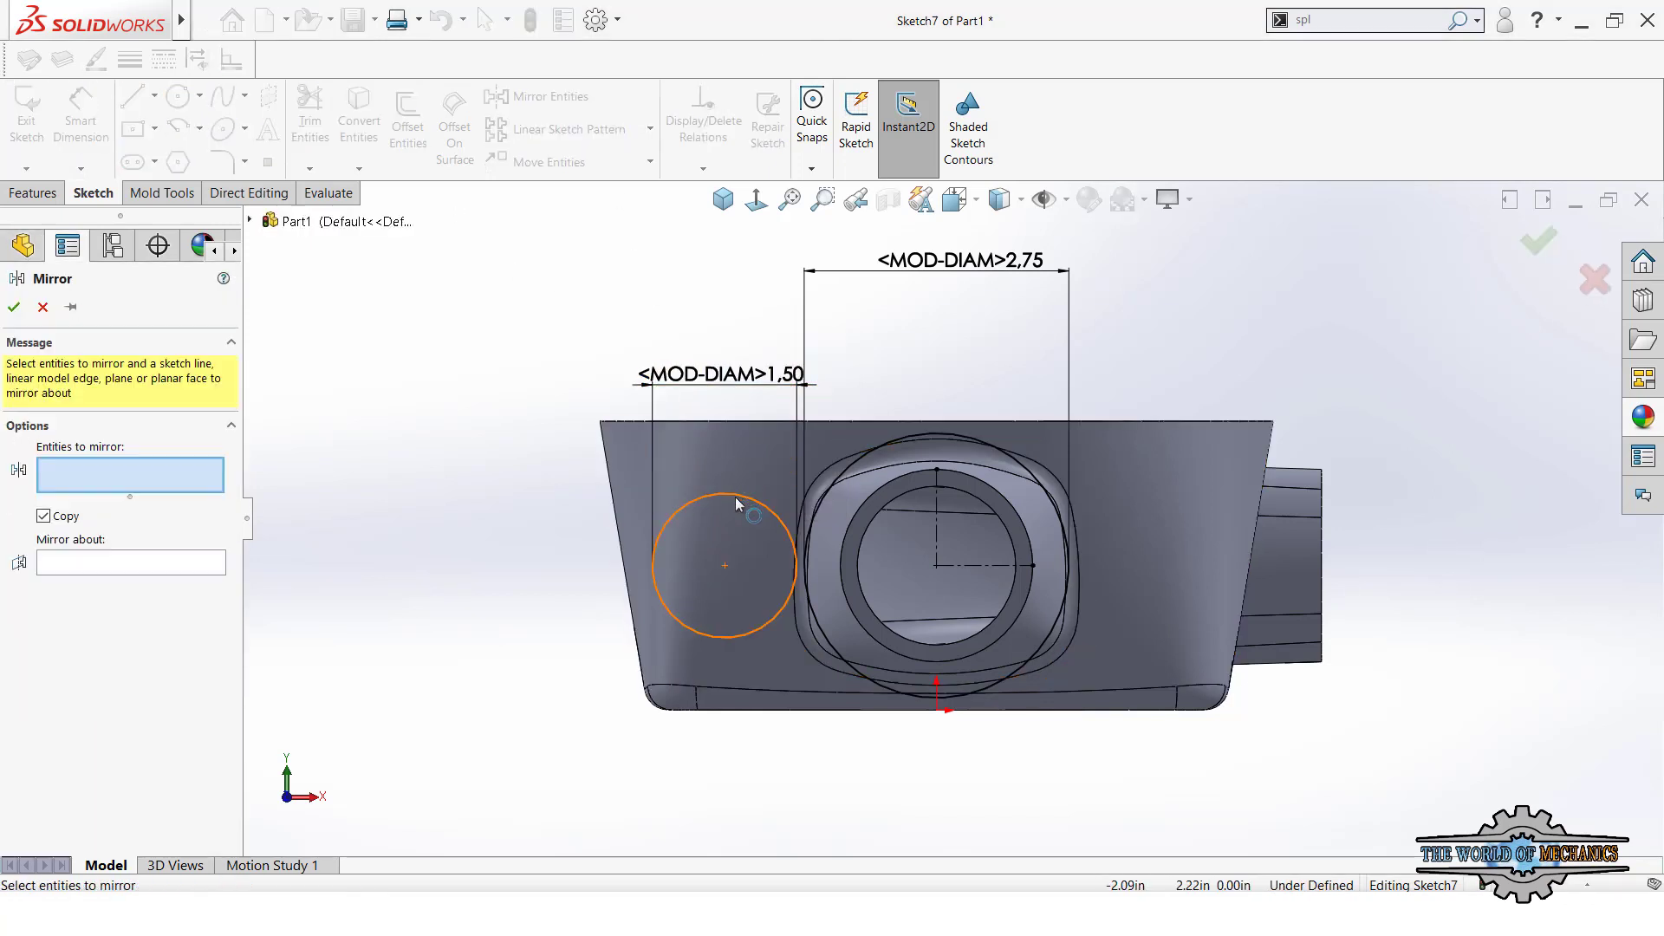
{"action": "left_click", "coordinate": [739, 495]}
{"action": "left_click", "coordinate": [938, 531]}
{"action": "key", "text": "Return"}
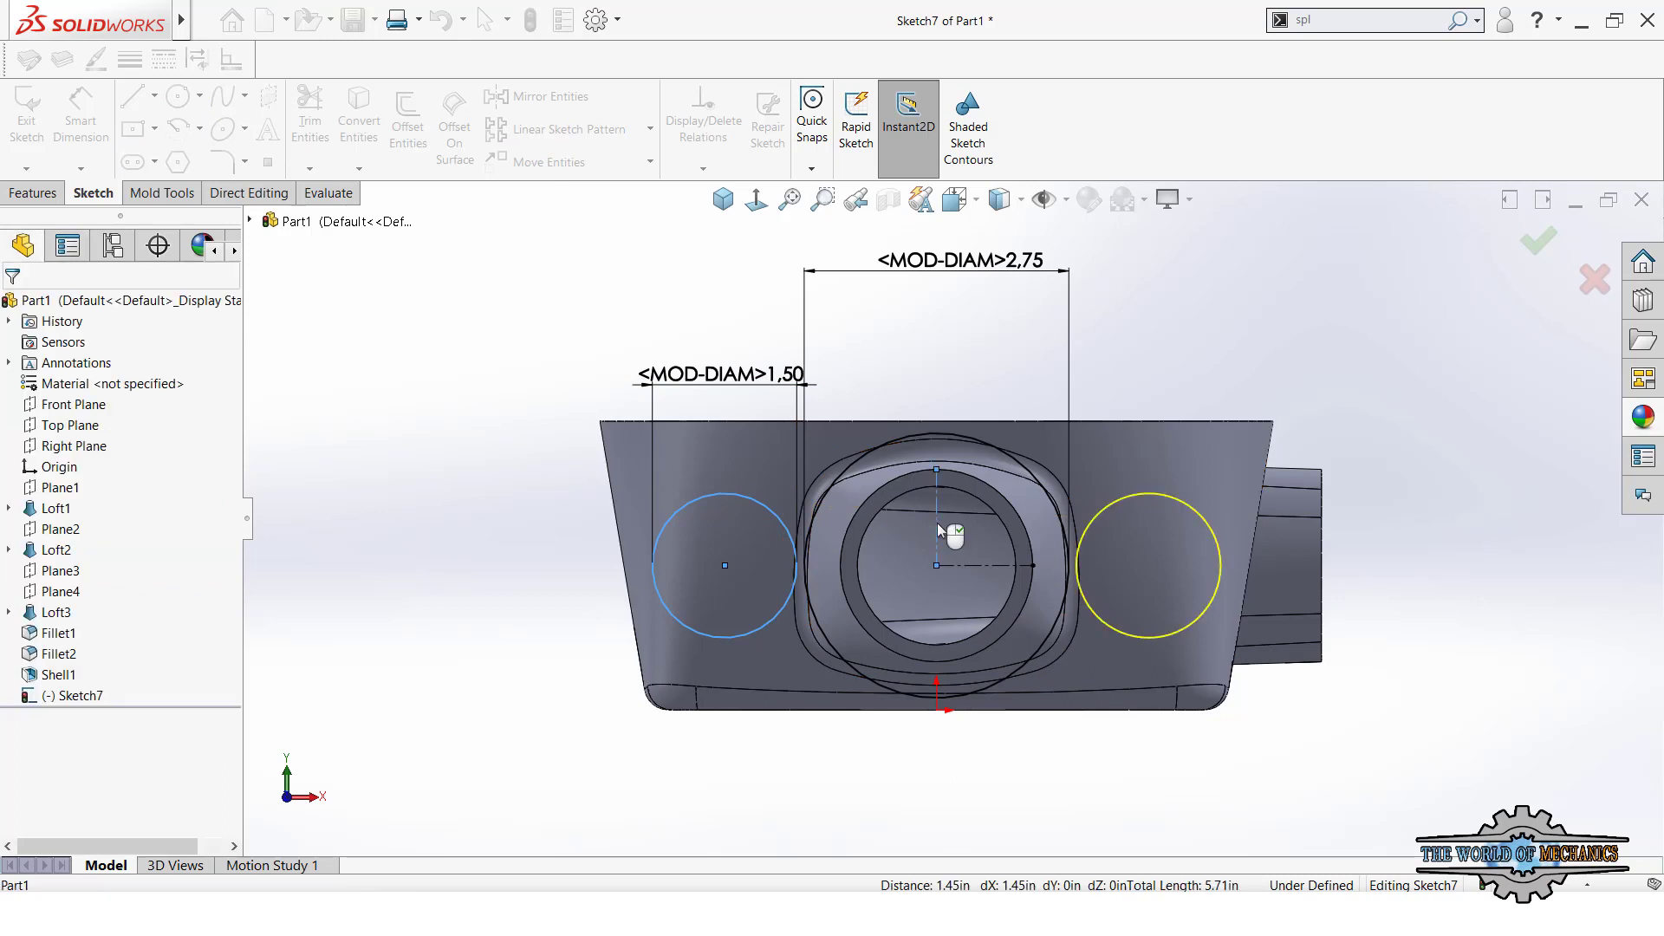
{"action": "key", "text": "d"}
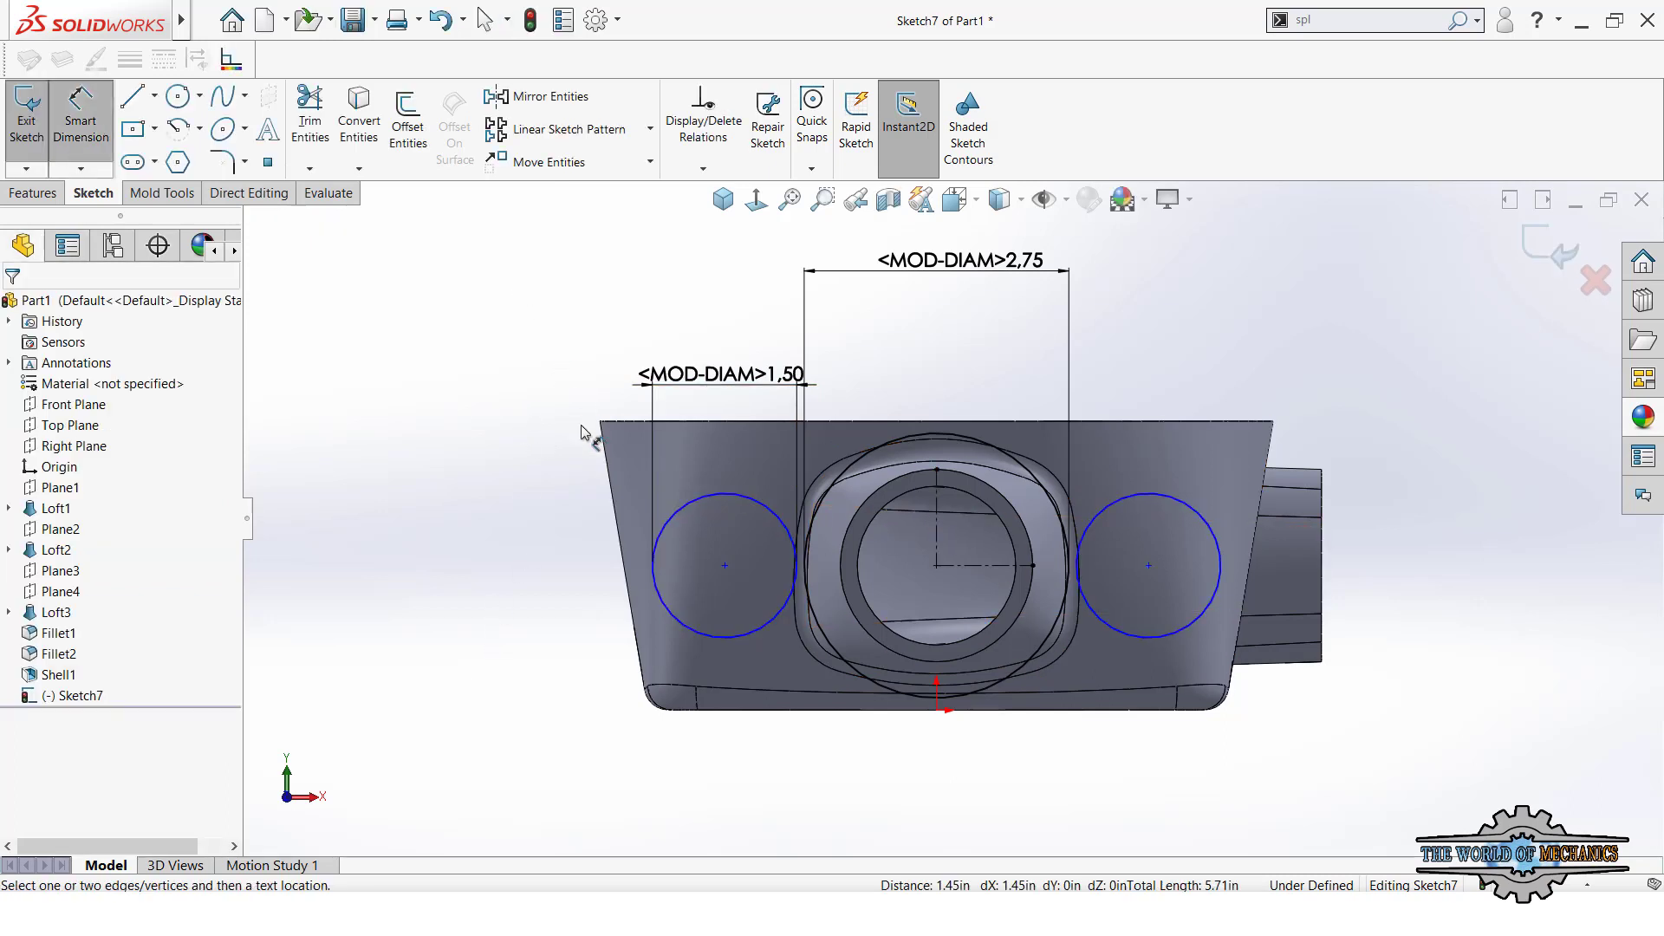
{"action": "left_click", "coordinate": [667, 523]}
{"action": "left_click", "coordinate": [1222, 592]}
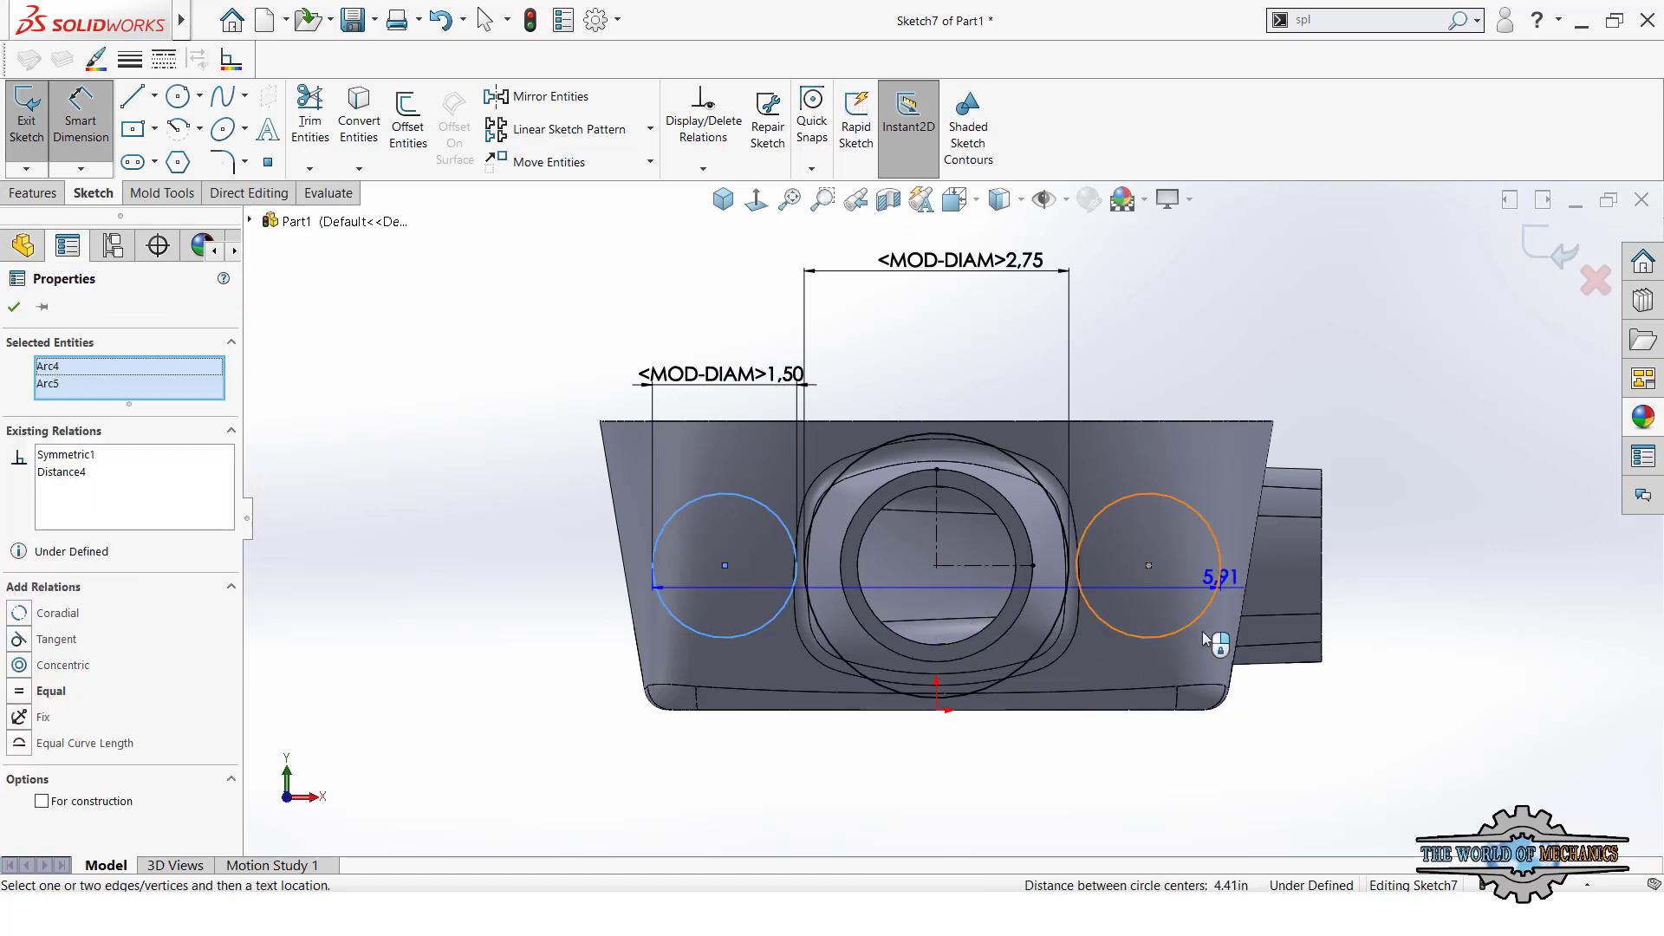
{"action": "left_click", "coordinate": [951, 779]}
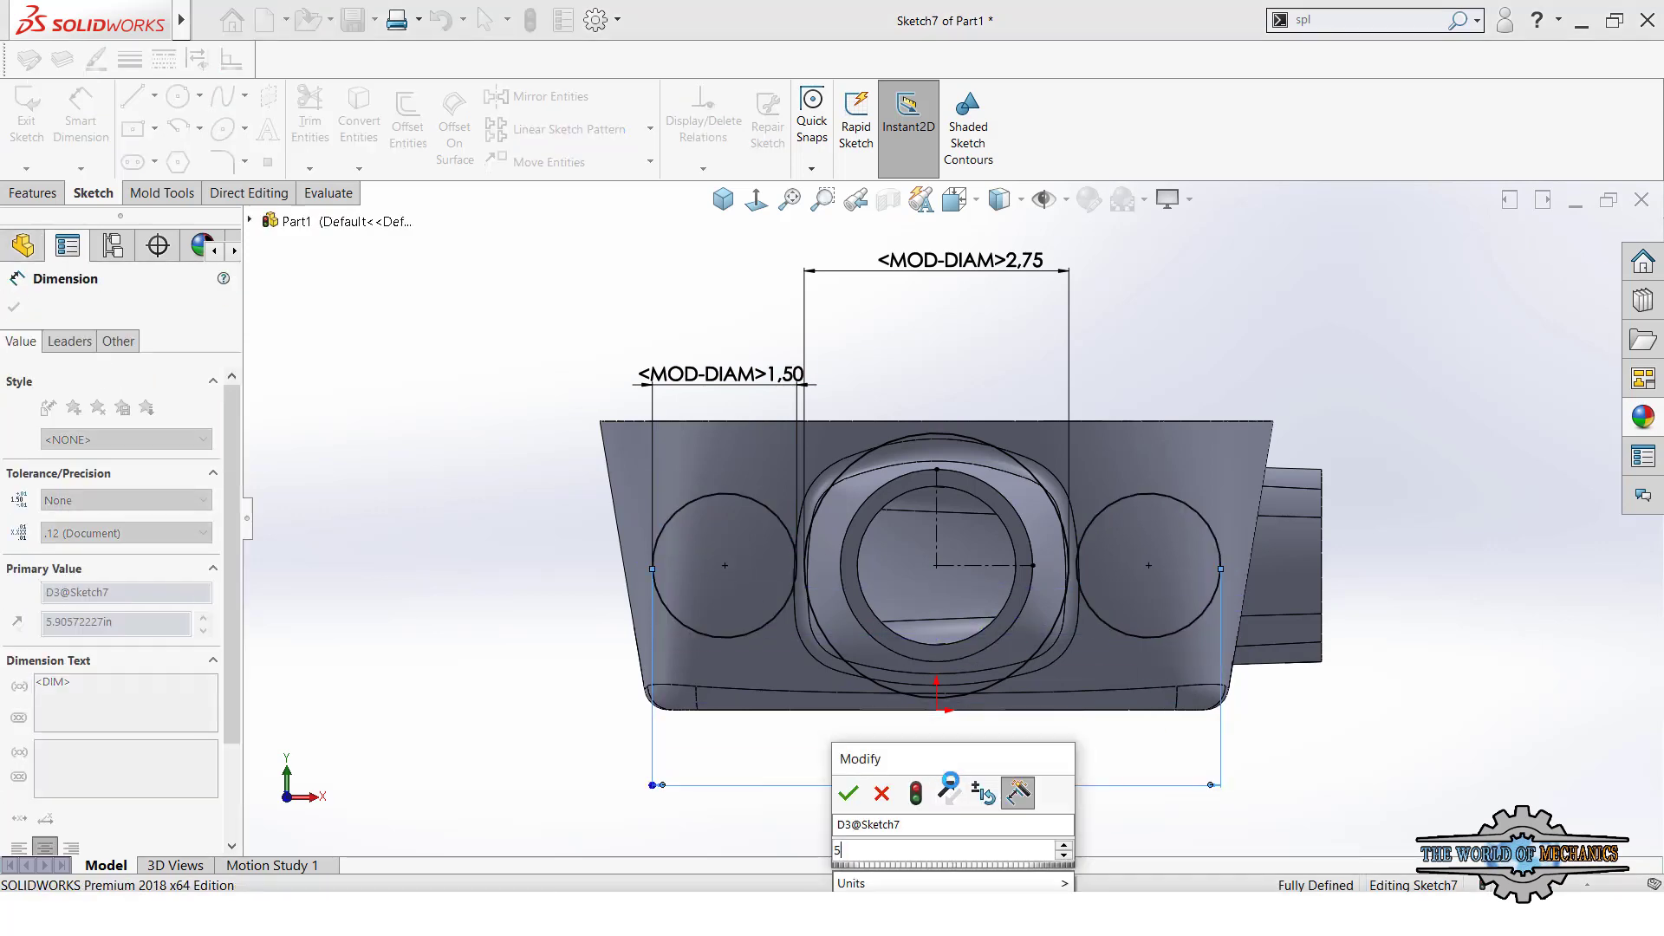
{"action": "type", "text": "5"}
{"action": "key", "text": "Return"}
{"action": "key", "text": "Escape"}
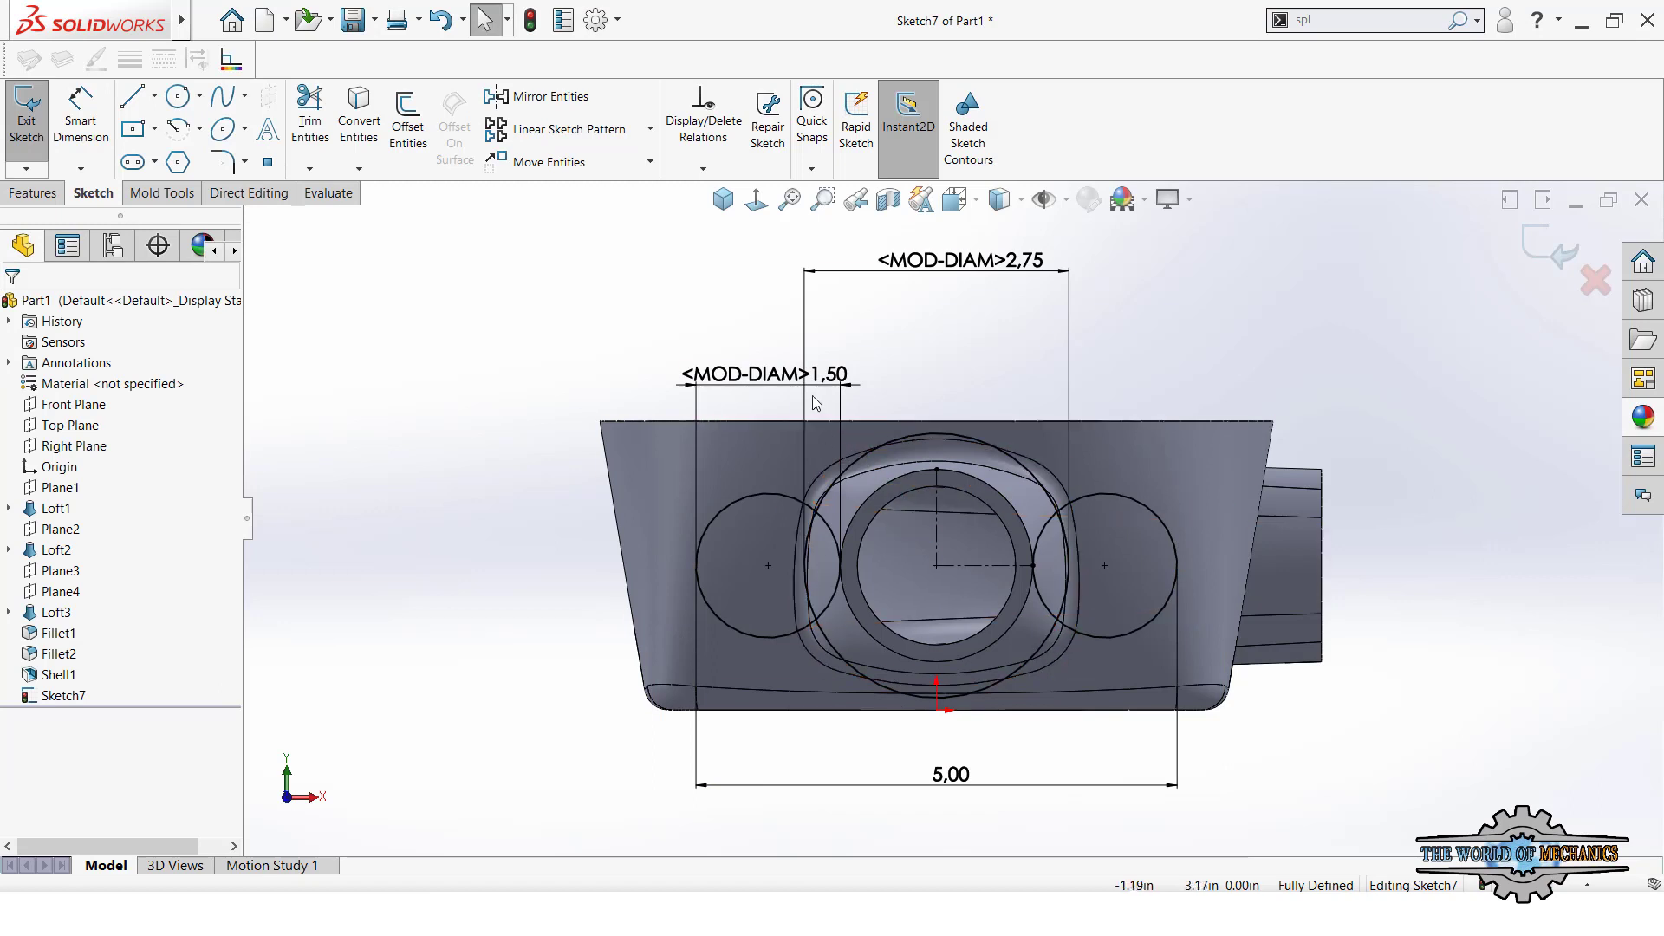
{"action": "mouse_move", "coordinate": [805, 384]}
{"action": "left_mouse_down"}
{"action": "mouse_move", "coordinate": [789, 288]}
{"action": "mouse_move", "coordinate": [693, 299]}
{"action": "left_mouse_up"}
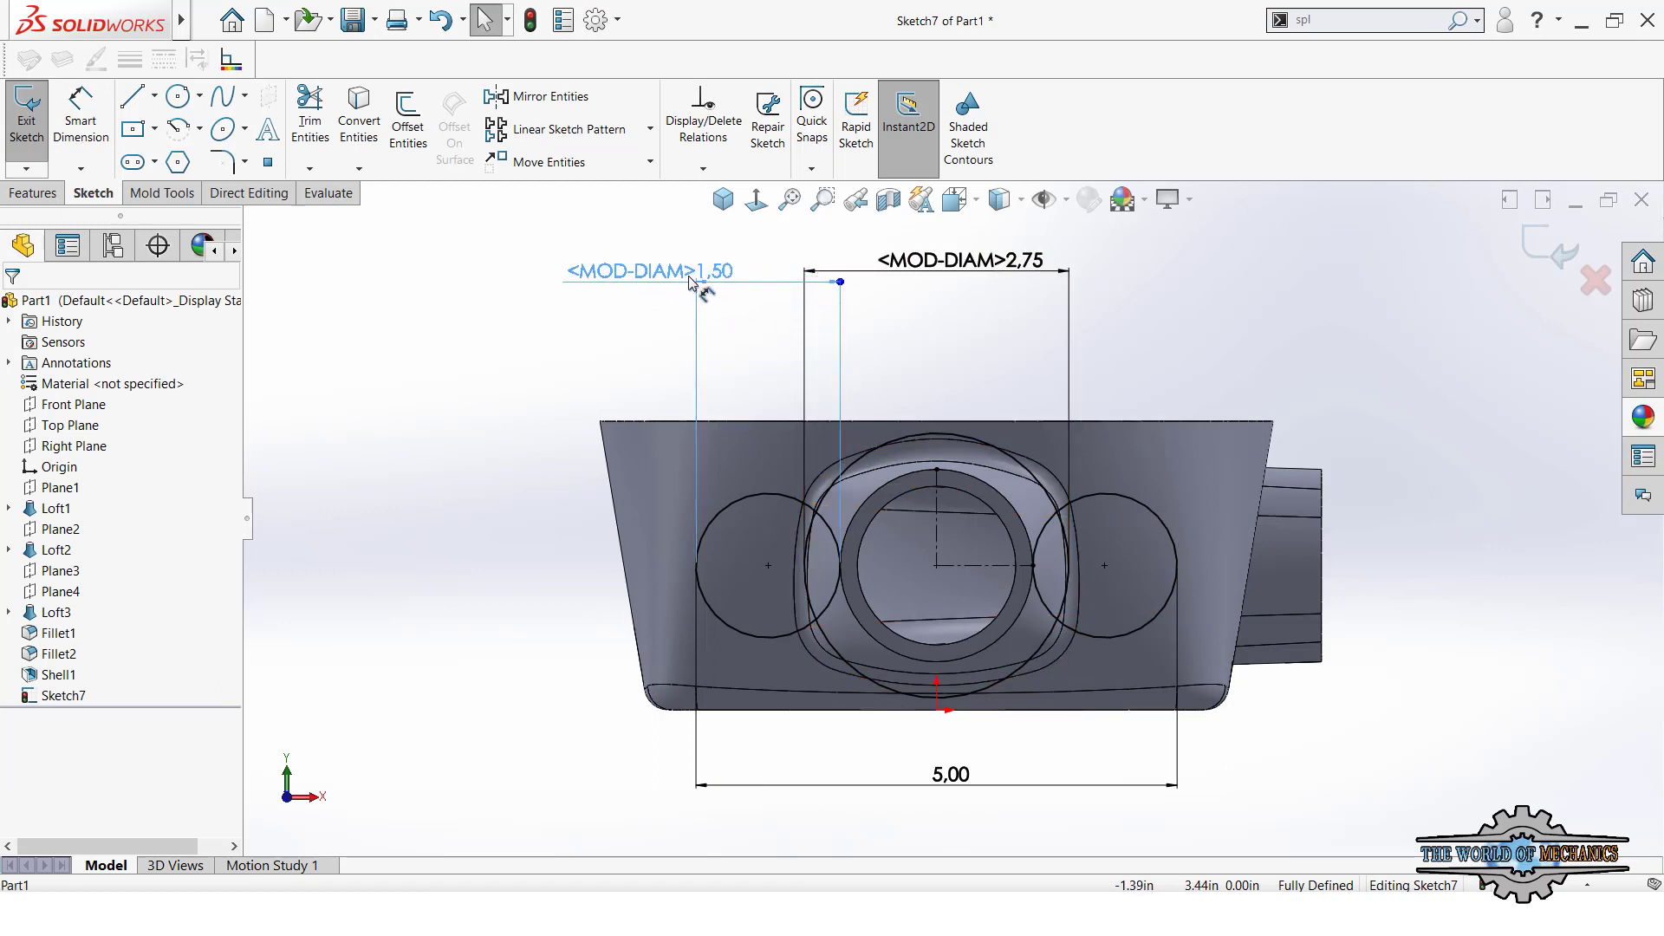
{"action": "left_click", "coordinate": [565, 407]}
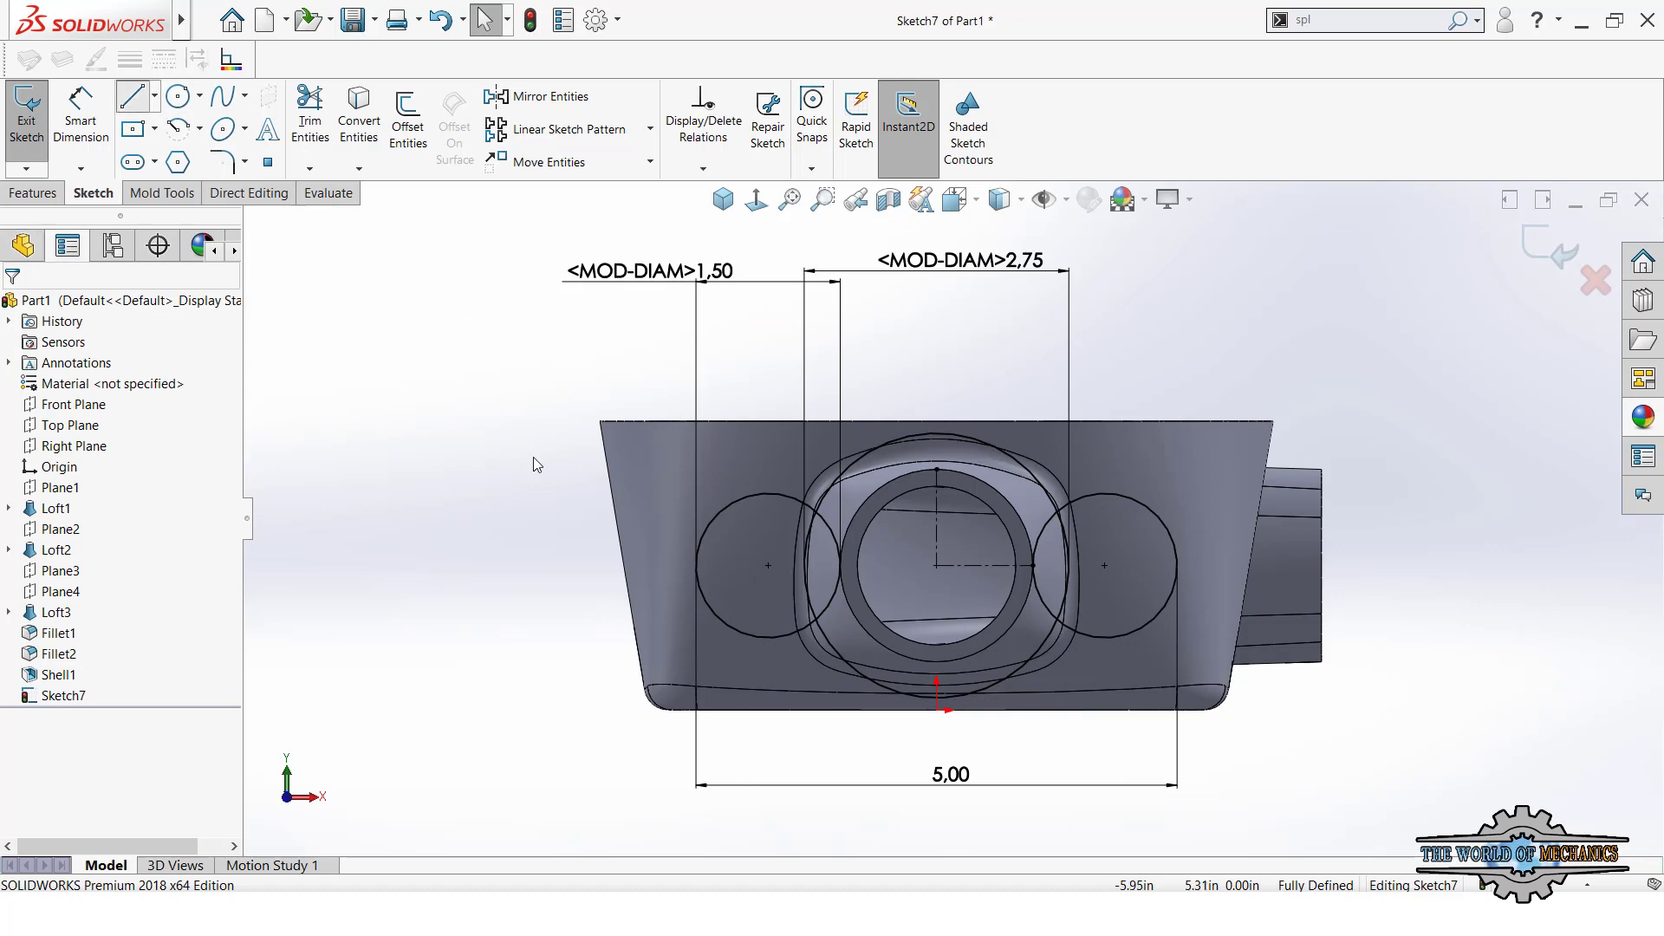
- Draw a line between the left and central circles, tangent to the left circle
{"action": "key", "text": "l"}
{"action": "scroll", "coordinate": [720, 502], "scroll_direction": "down", "scroll_amount": 3}
{"action": "left_click", "coordinate": [886, 407]}
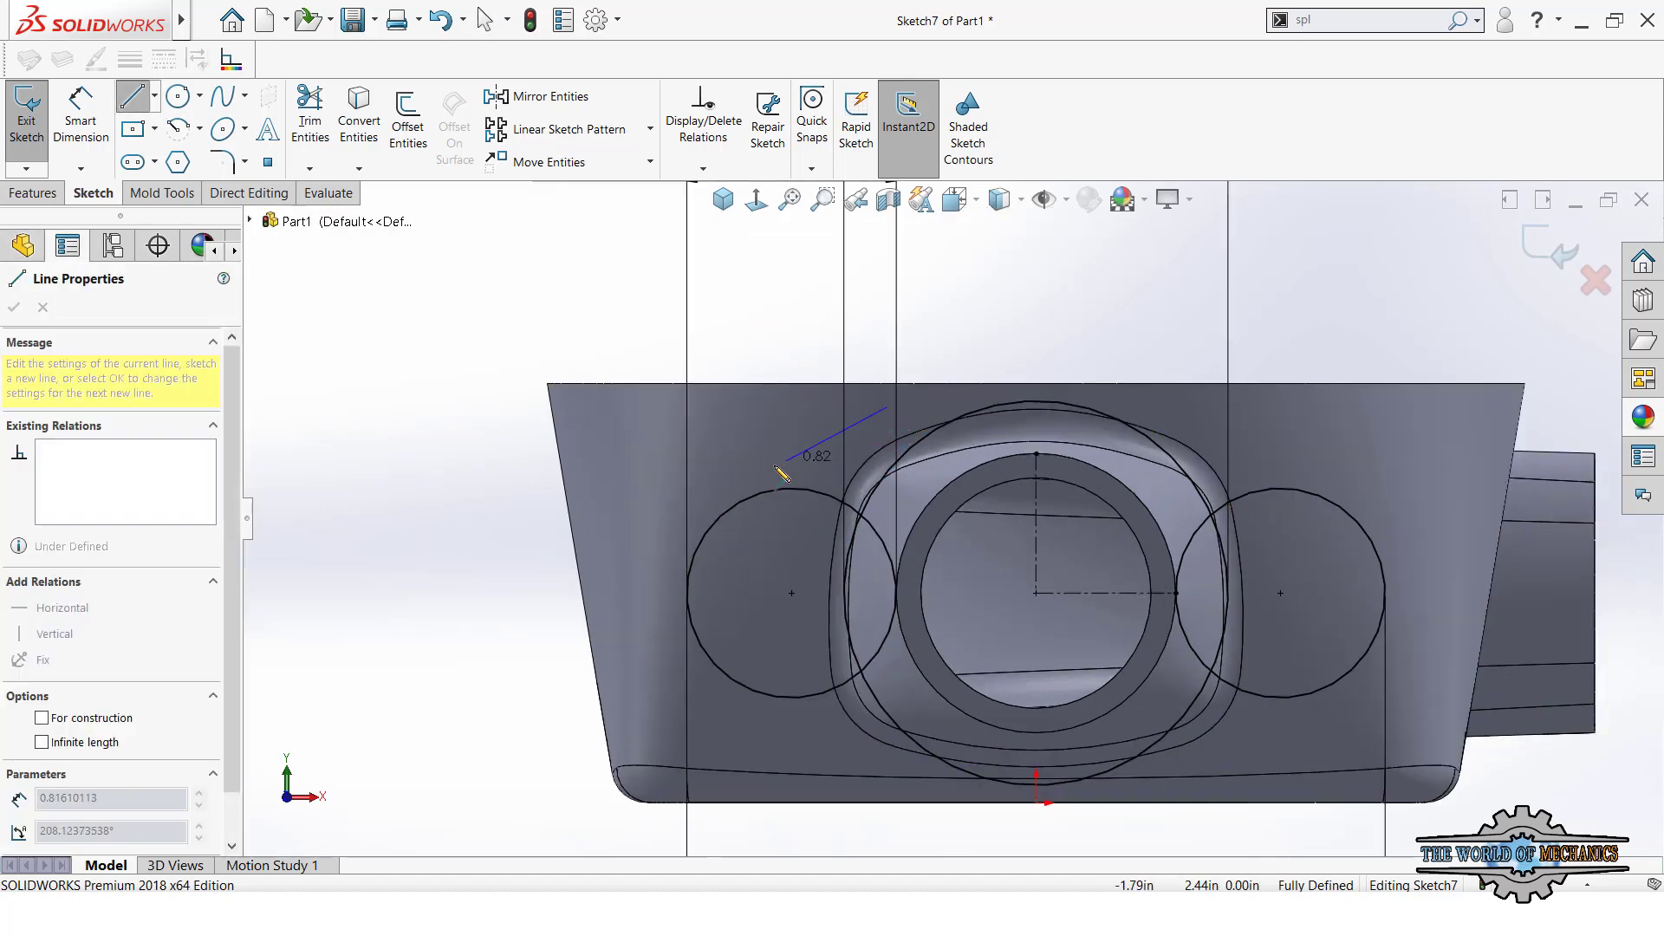
{"action": "left_click", "coordinate": [755, 471]}
{"action": "key", "text": "Escape"}
{"action": "left_click", "coordinate": [762, 466]}
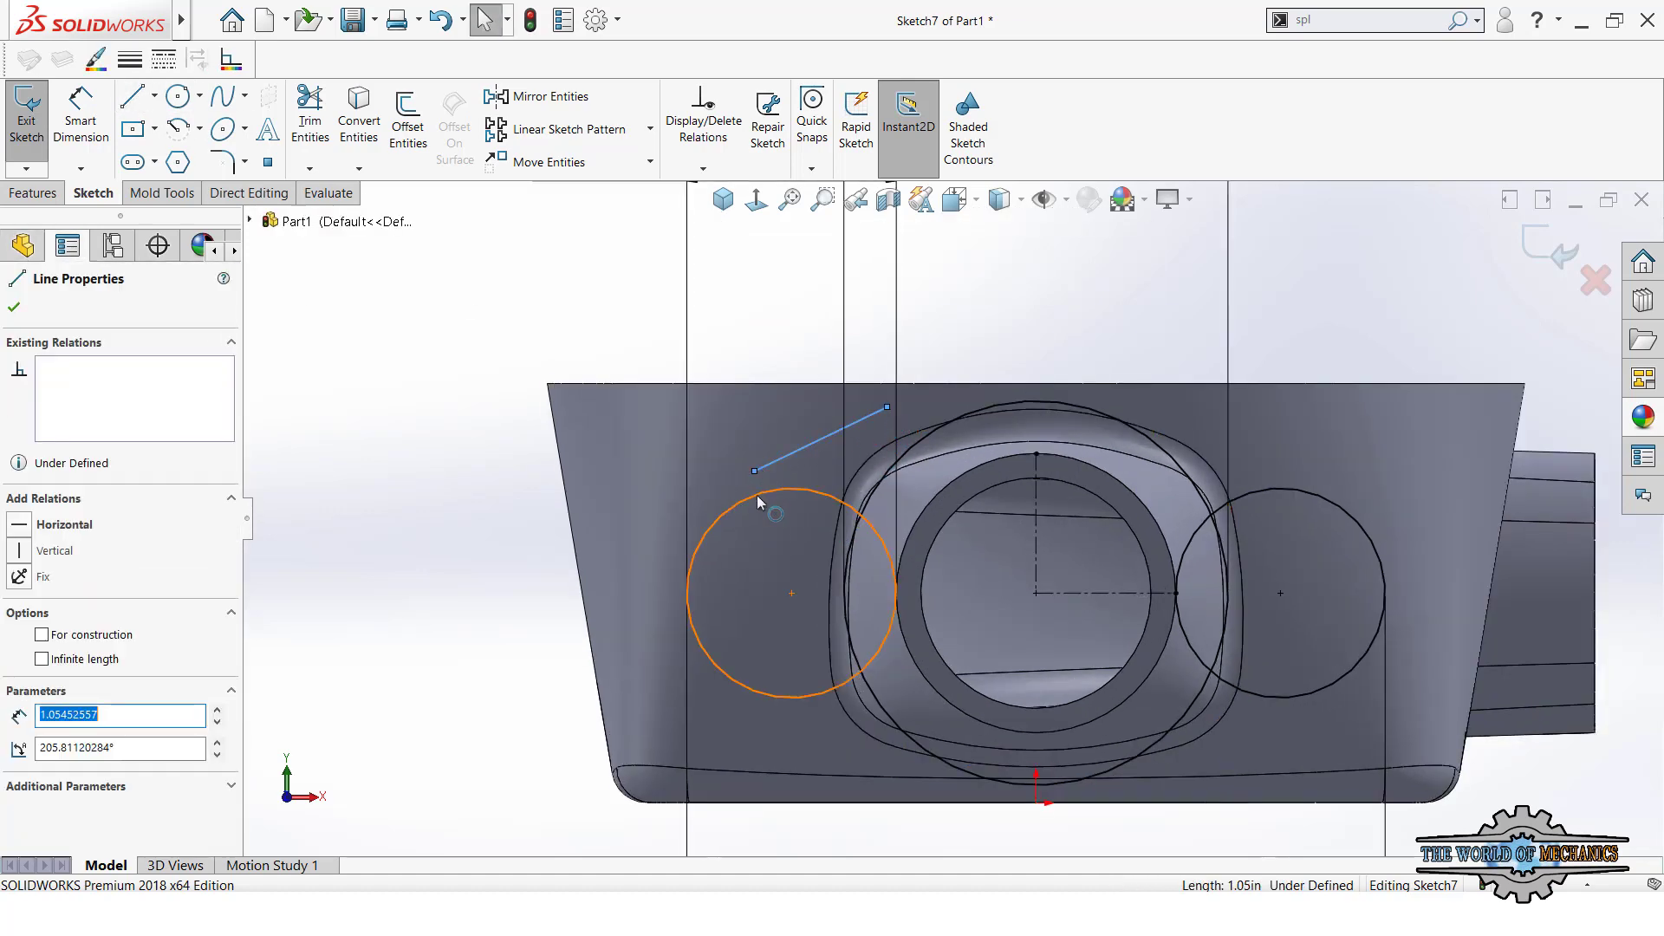
{"action": "left_click", "coordinate": [756, 496]}
{"action": "left_click", "coordinate": [778, 456], "text": "ctrl"}
{"action": "left_click", "coordinate": [805, 419]}
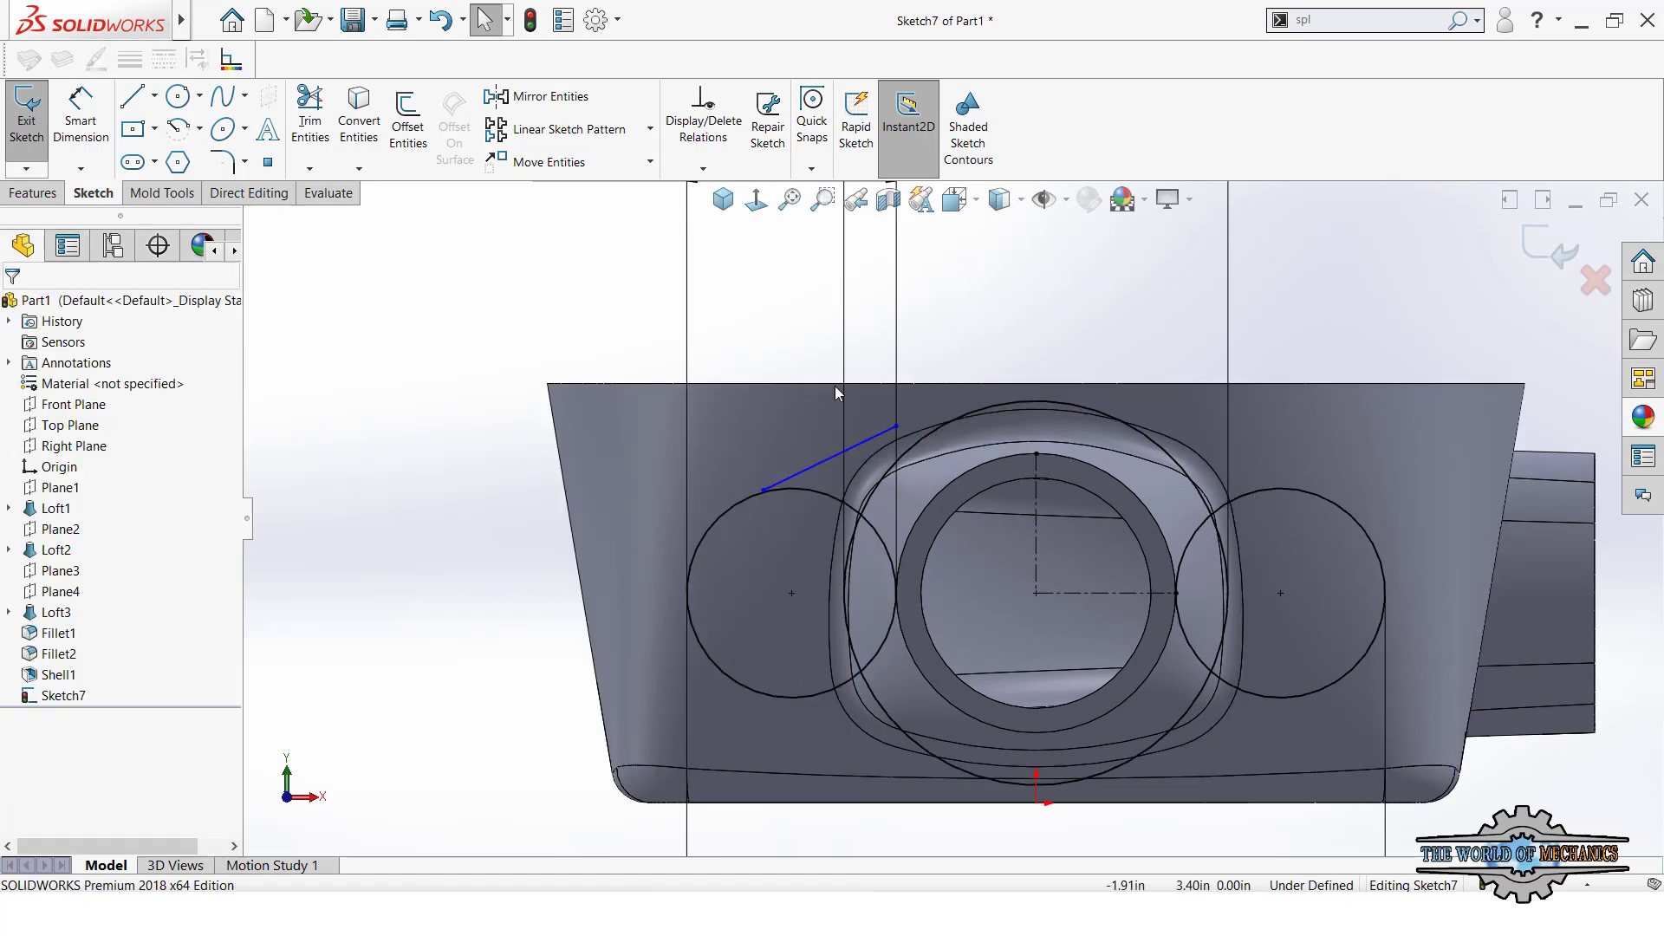
- Attach the line's upper end to the central circle and make the line tangent to it
{"action": "left_click_drag", "start_coordinate": [837, 388], "coordinate": [896, 439]}
{"action": "left_click", "coordinate": [879, 428]}
{"action": "left_click", "coordinate": [918, 419], "text": "ctrl"}
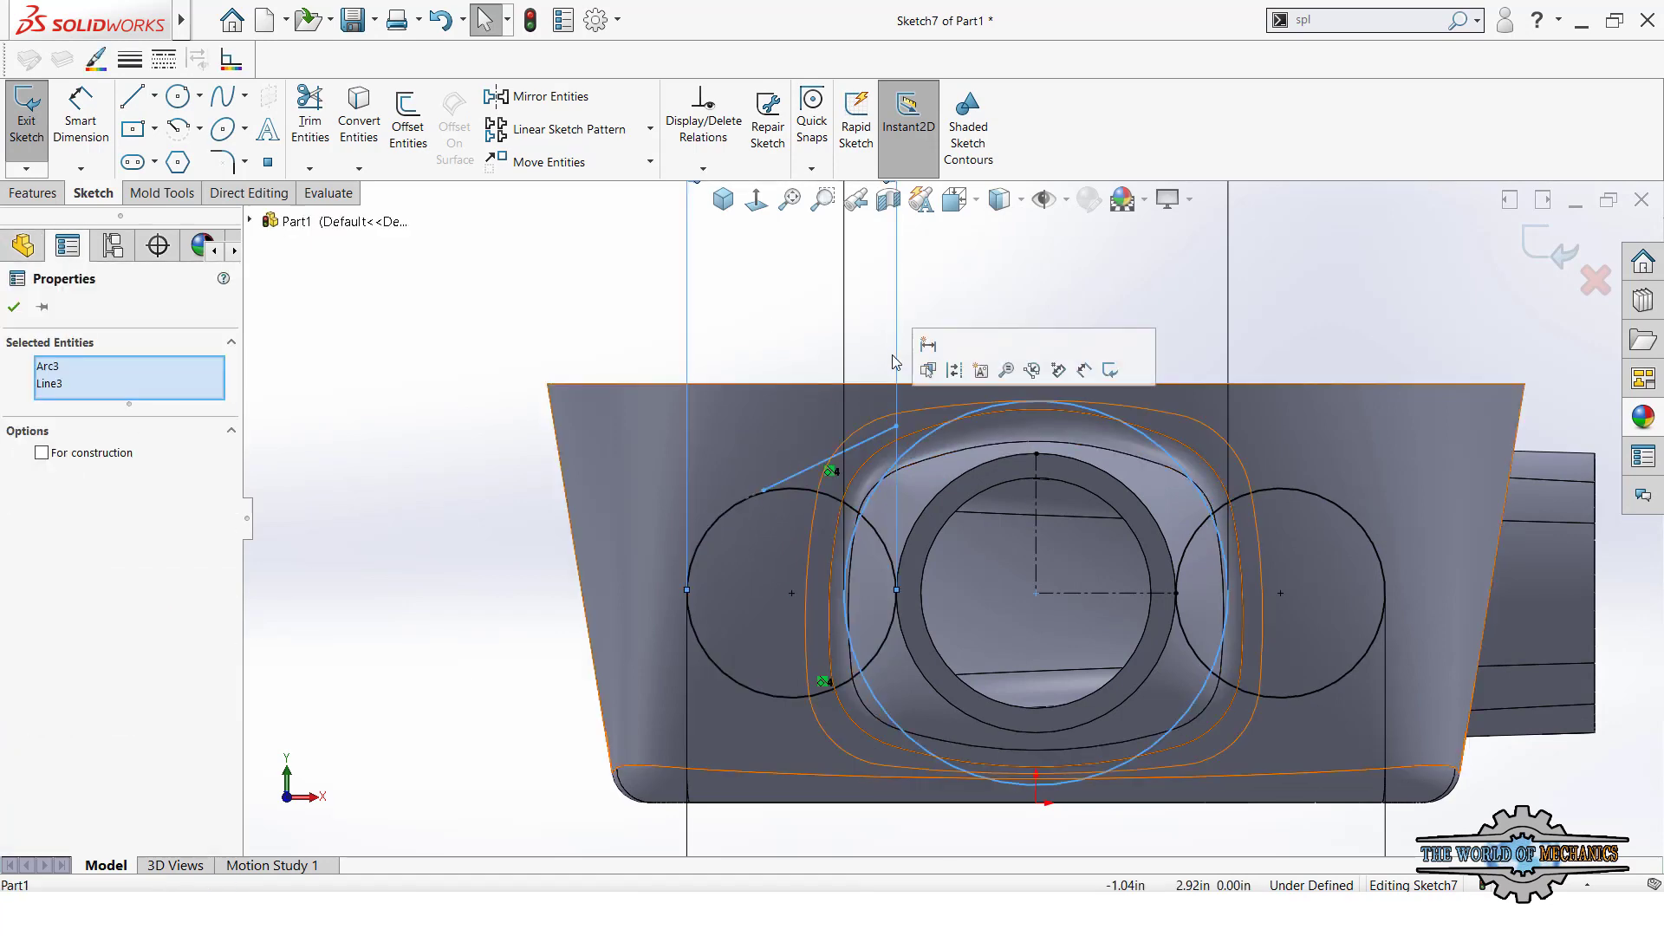
{"action": "left_click", "coordinate": [936, 372]}
{"action": "left_click", "coordinate": [895, 440]}
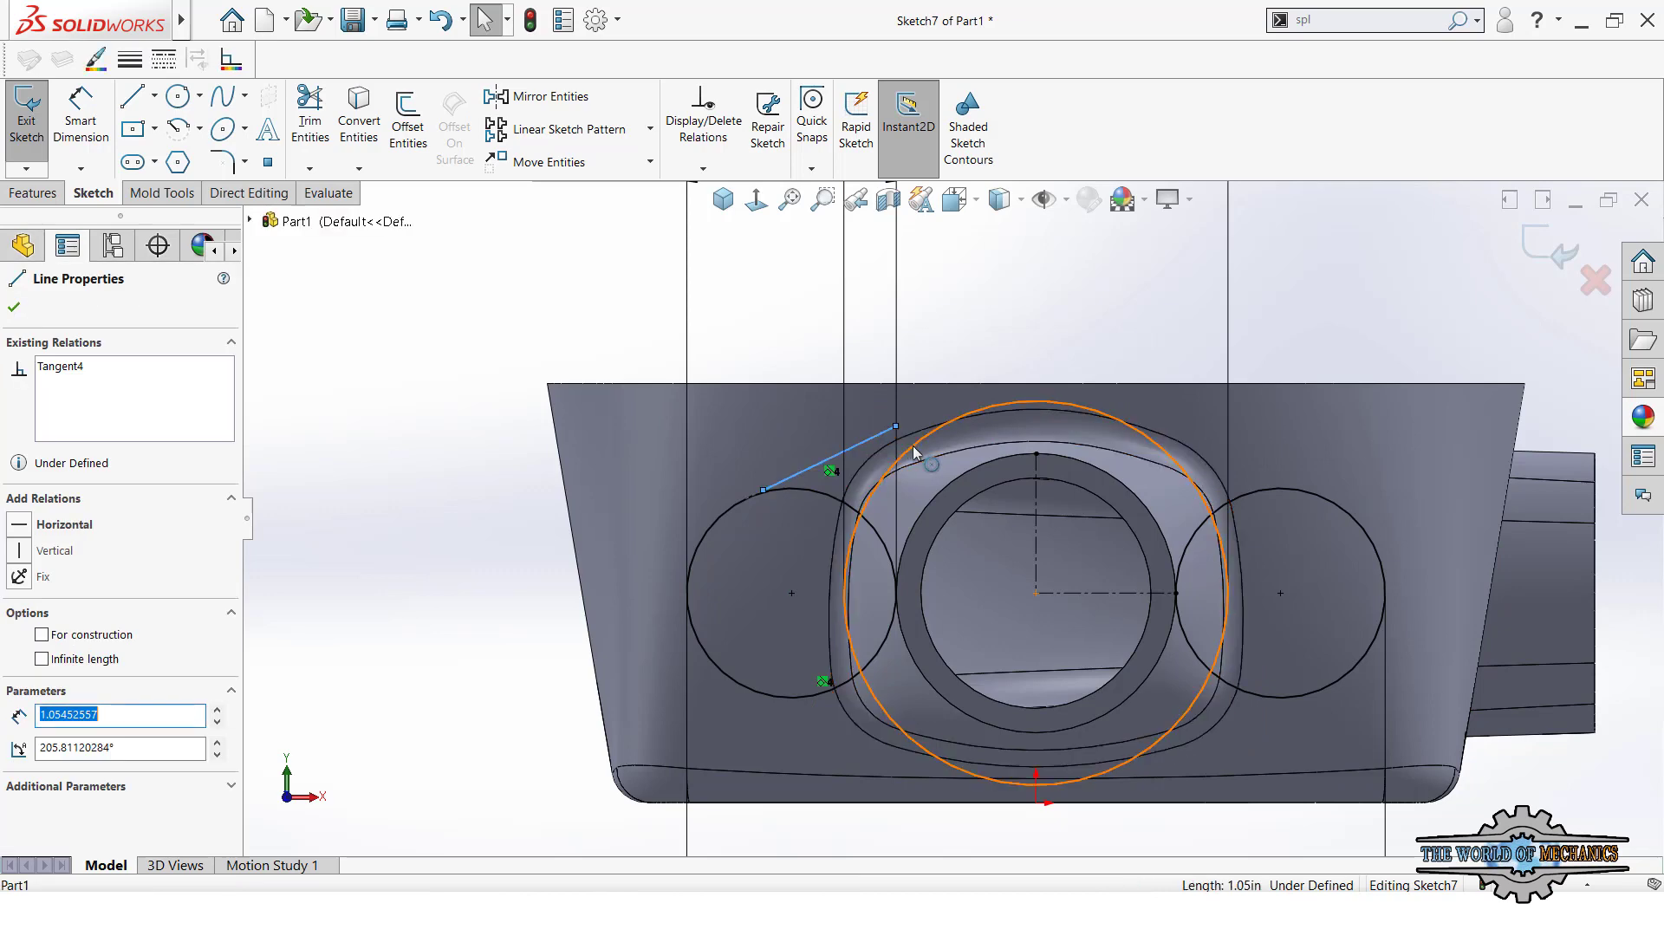
{"action": "left_click", "coordinate": [892, 429], "text": "ctrl"}
{"action": "left_click", "coordinate": [963, 368]}
{"action": "left_click", "coordinate": [930, 335]}
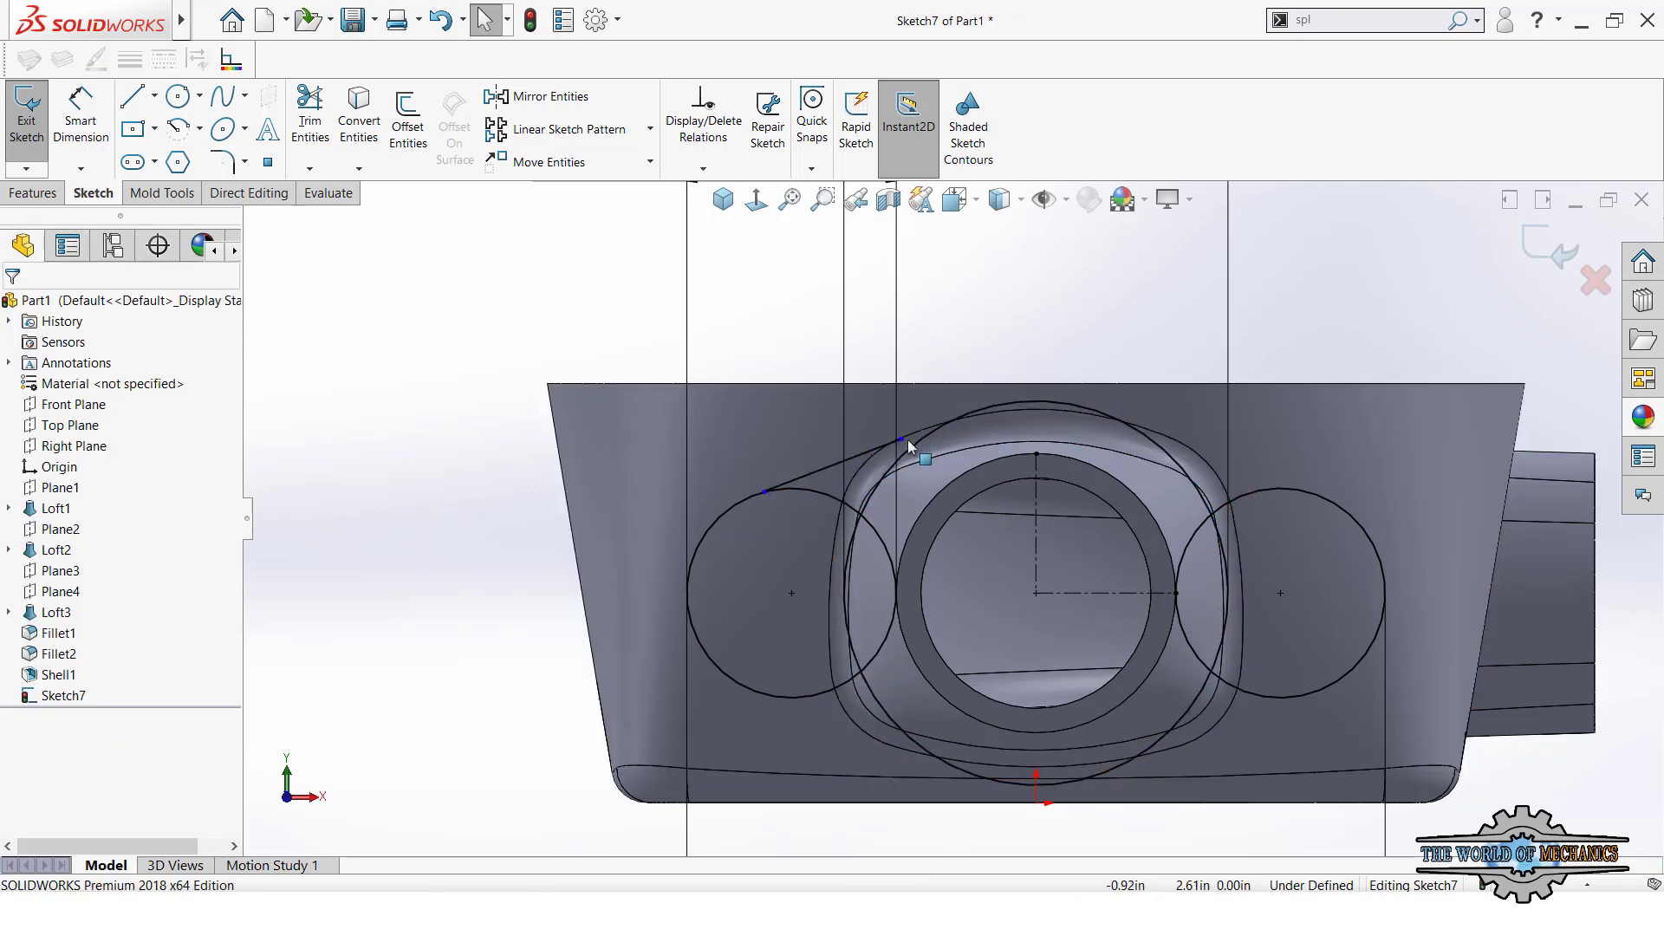
- Make the line's endpoints coincident with the large central circle and the left circle
{"action": "left_click", "coordinate": [902, 439]}
{"action": "left_click", "coordinate": [958, 417]}
{"action": "left_click", "coordinate": [901, 439], "text": "ctrl"}
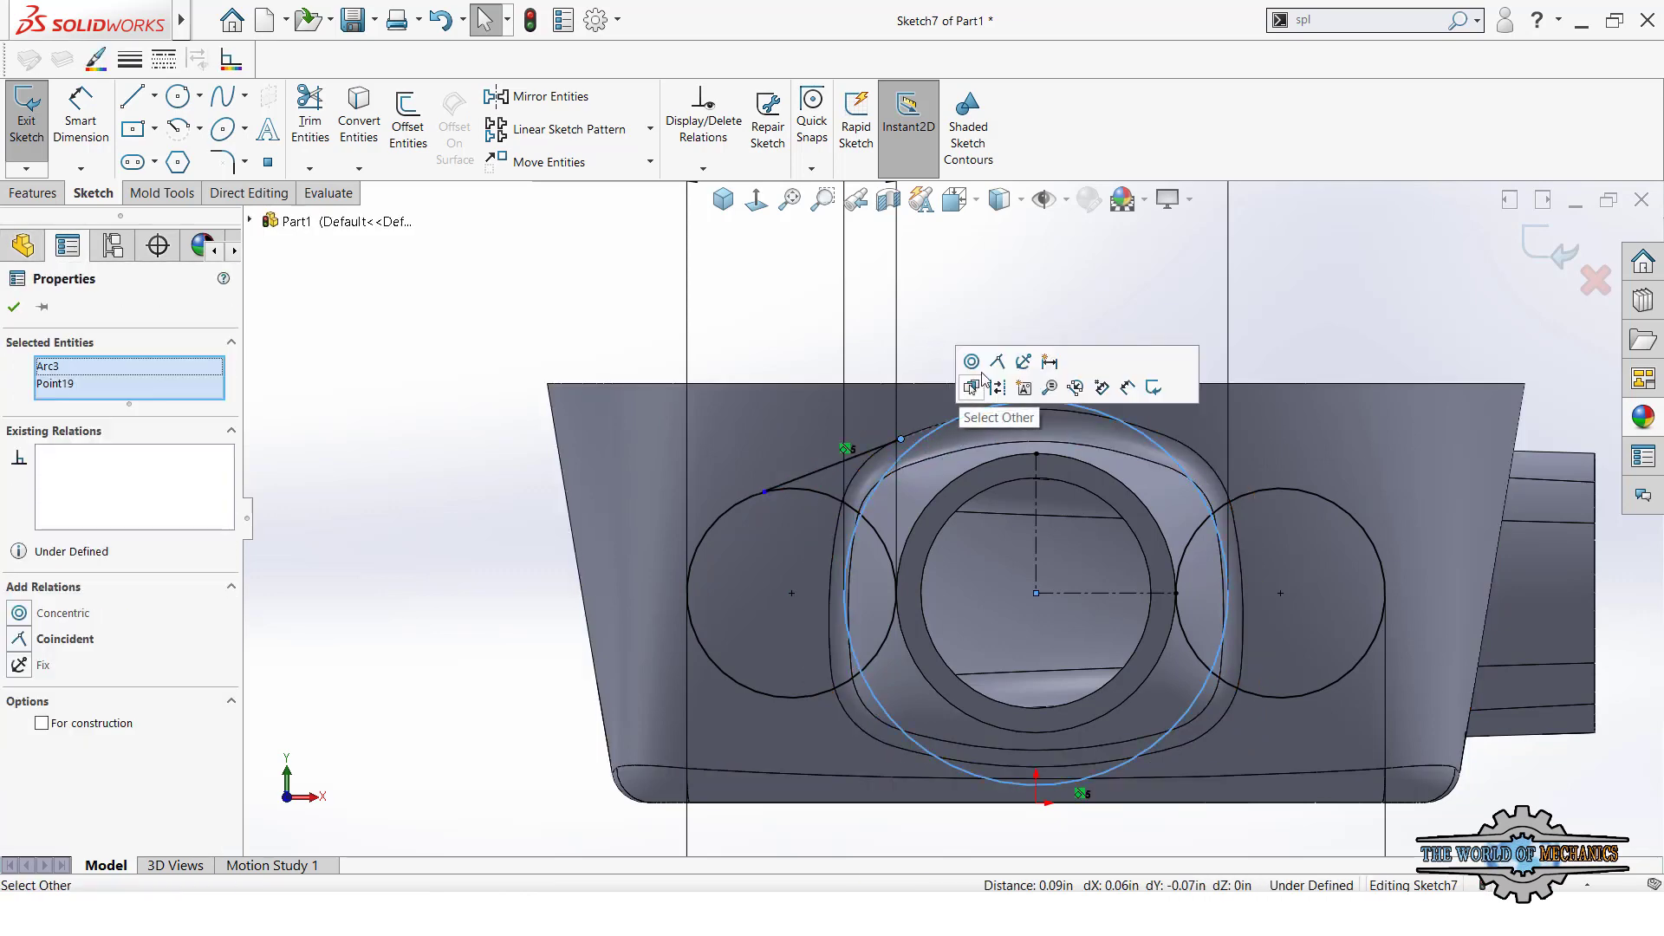
{"action": "left_click", "coordinate": [998, 364]}
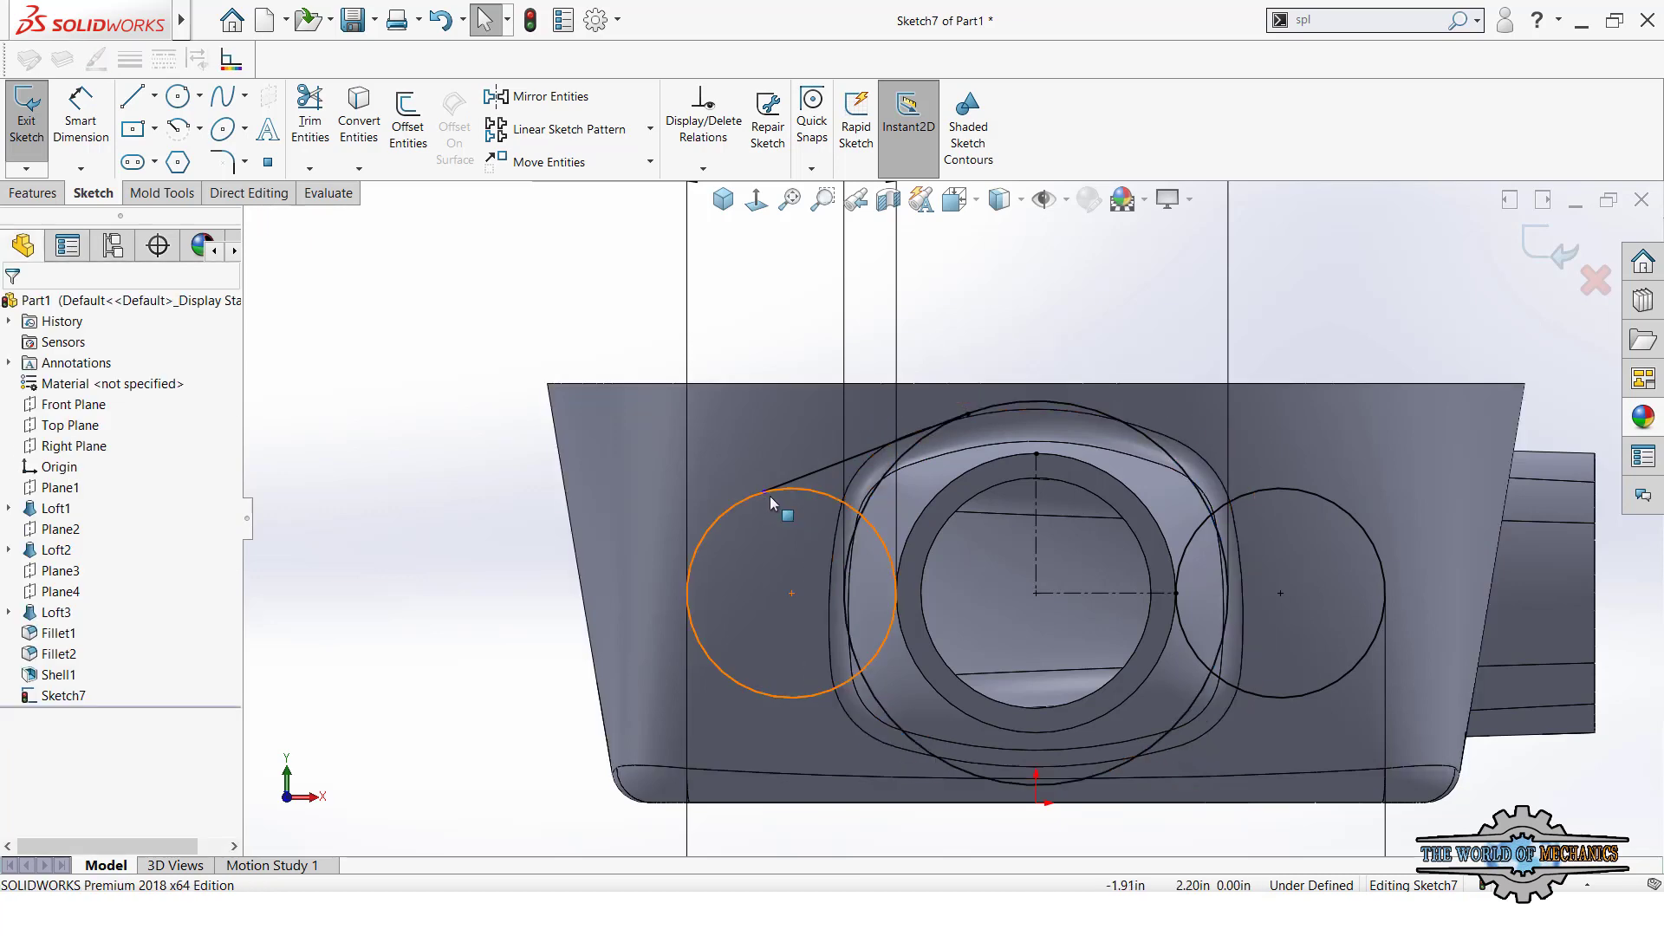
{"action": "left_click", "coordinate": [762, 492]}
{"action": "left_click", "coordinate": [755, 495], "text": "ctrl"}
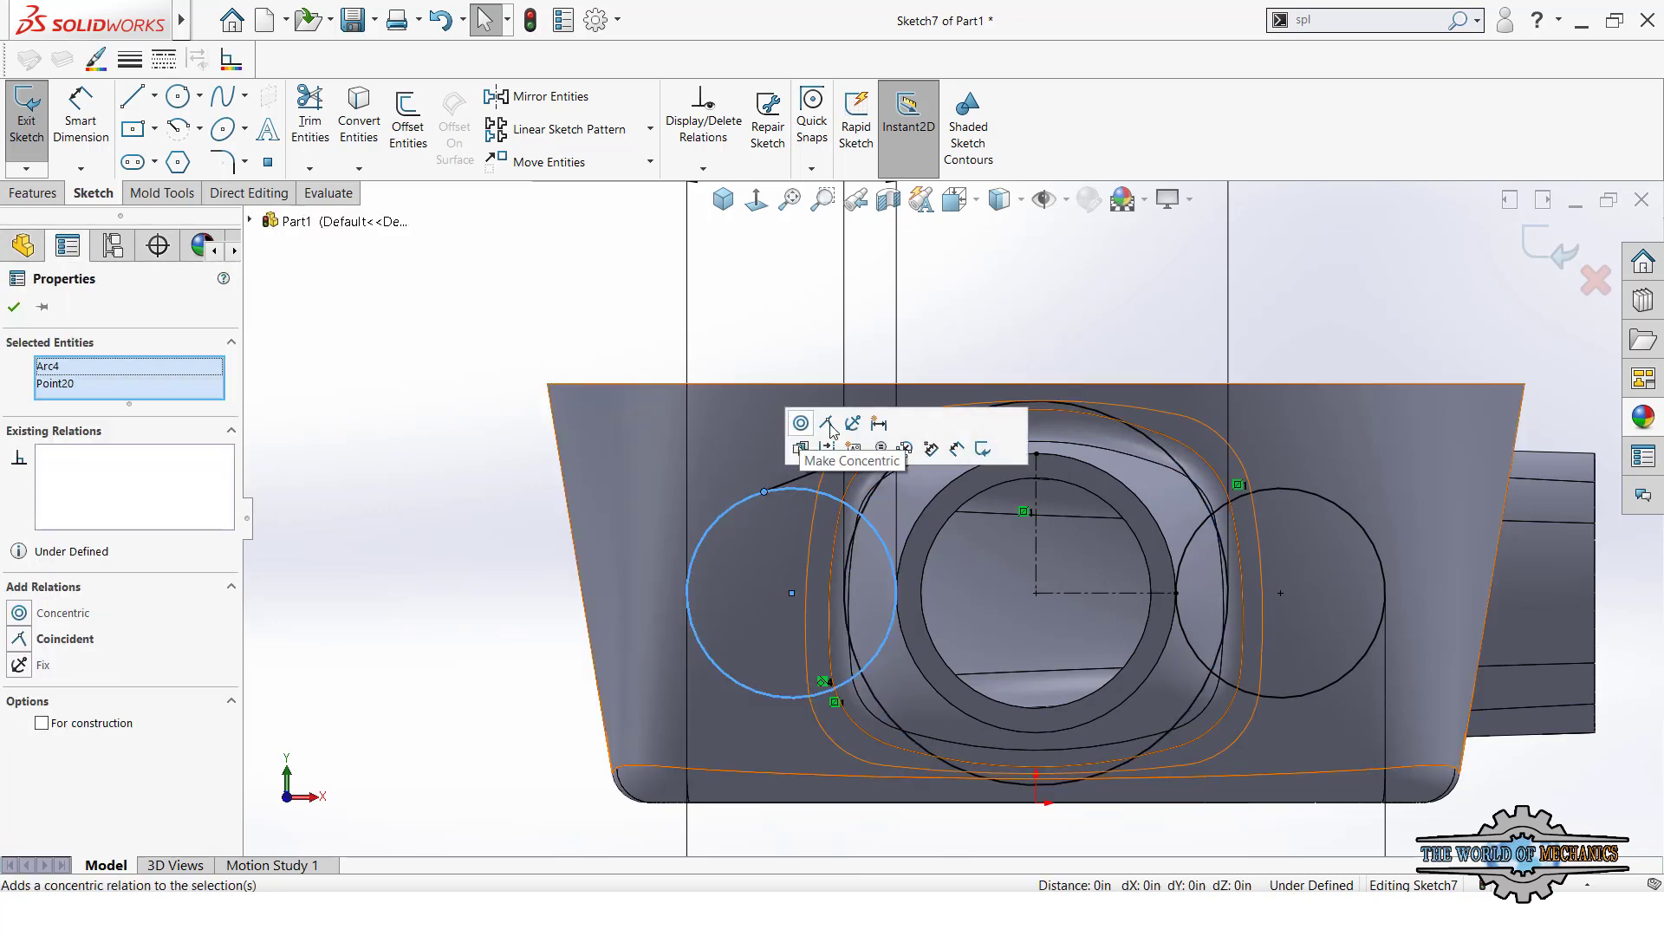
{"action": "left_click", "coordinate": [750, 350]}
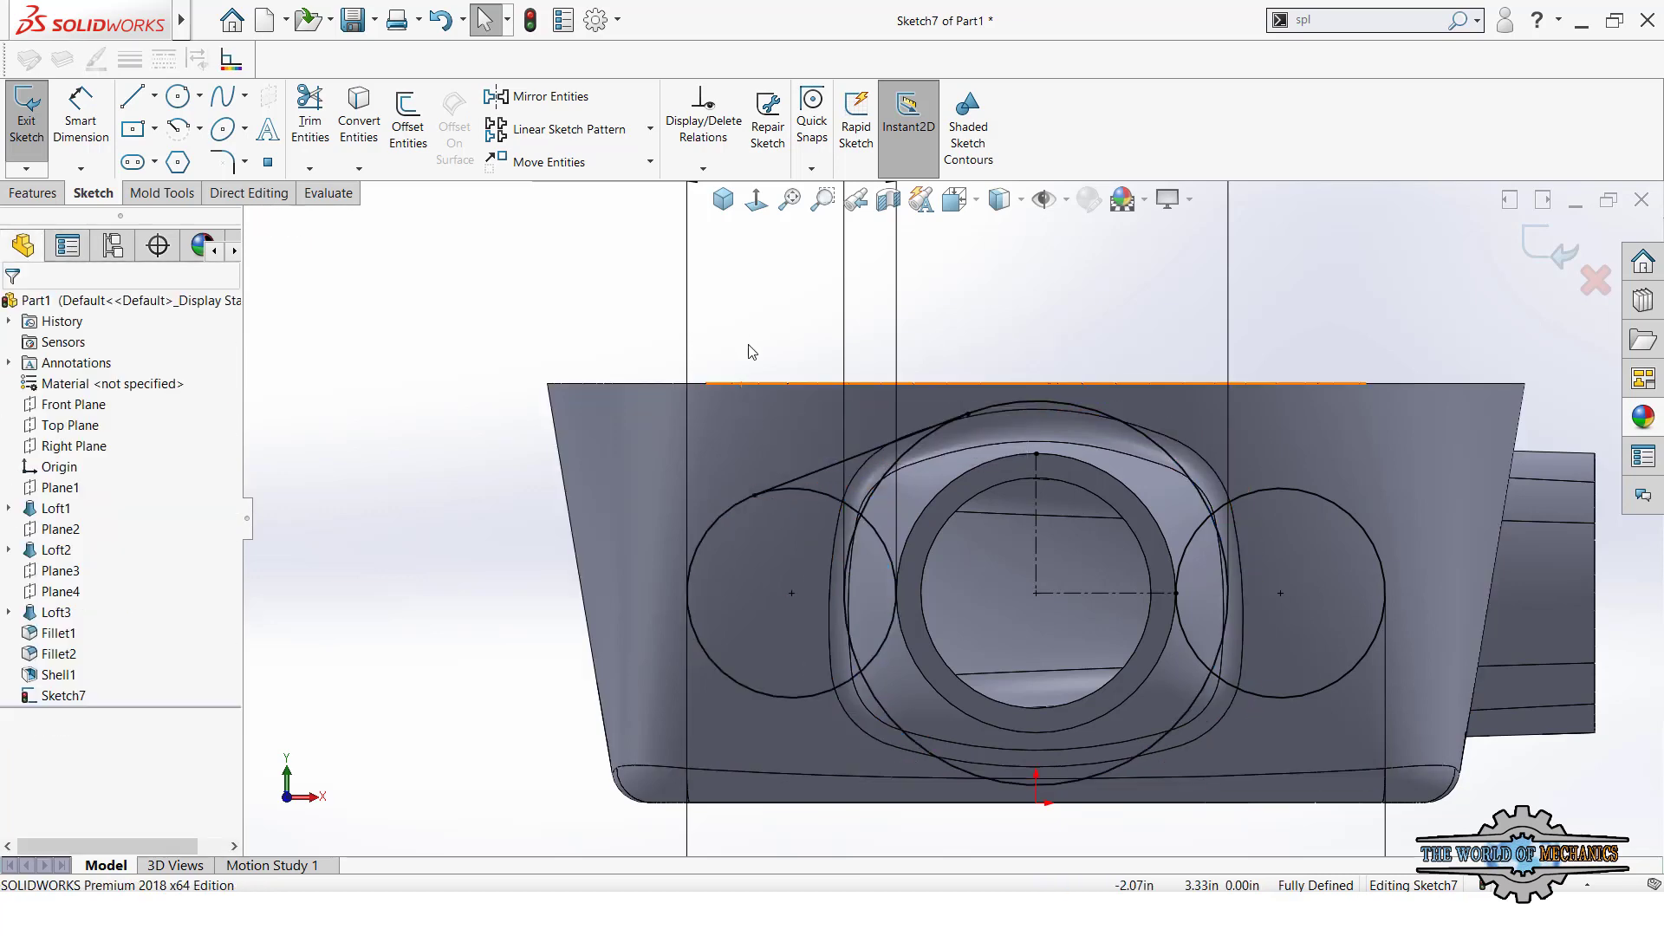
{"action": "left_click", "coordinate": [177, 96]}
{"action": "left_click", "coordinate": [791, 593]}
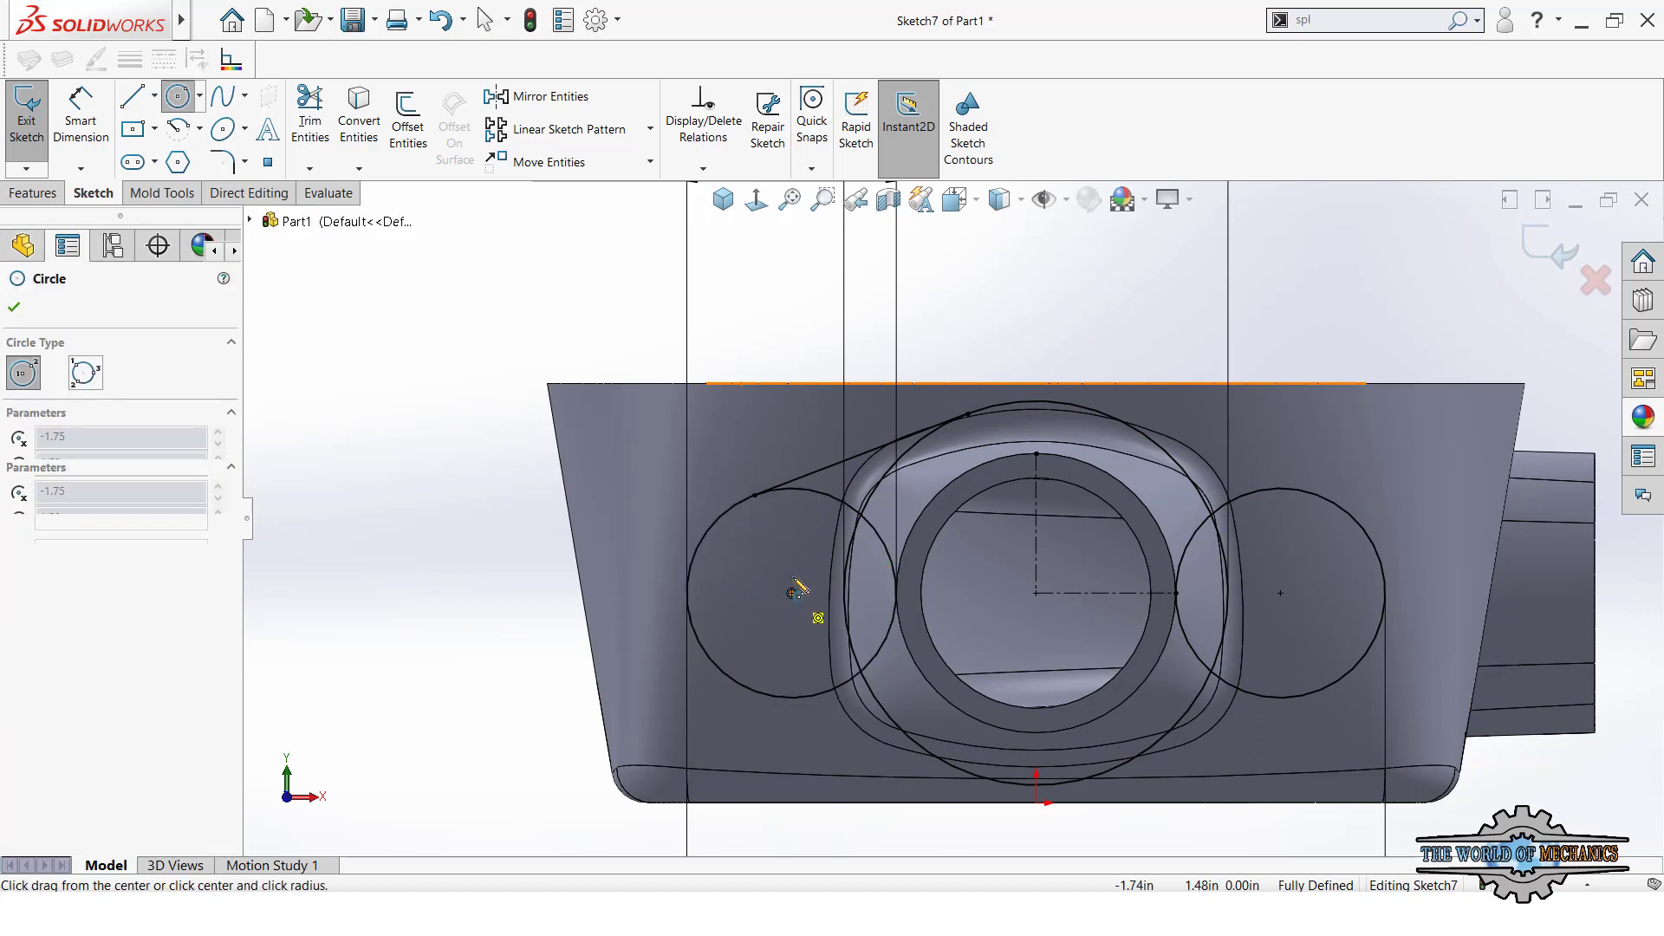
- Draw a hole circle inside the left side circle and dimension it 0.50 diameter
{"action": "left_click", "coordinate": [800, 540]}
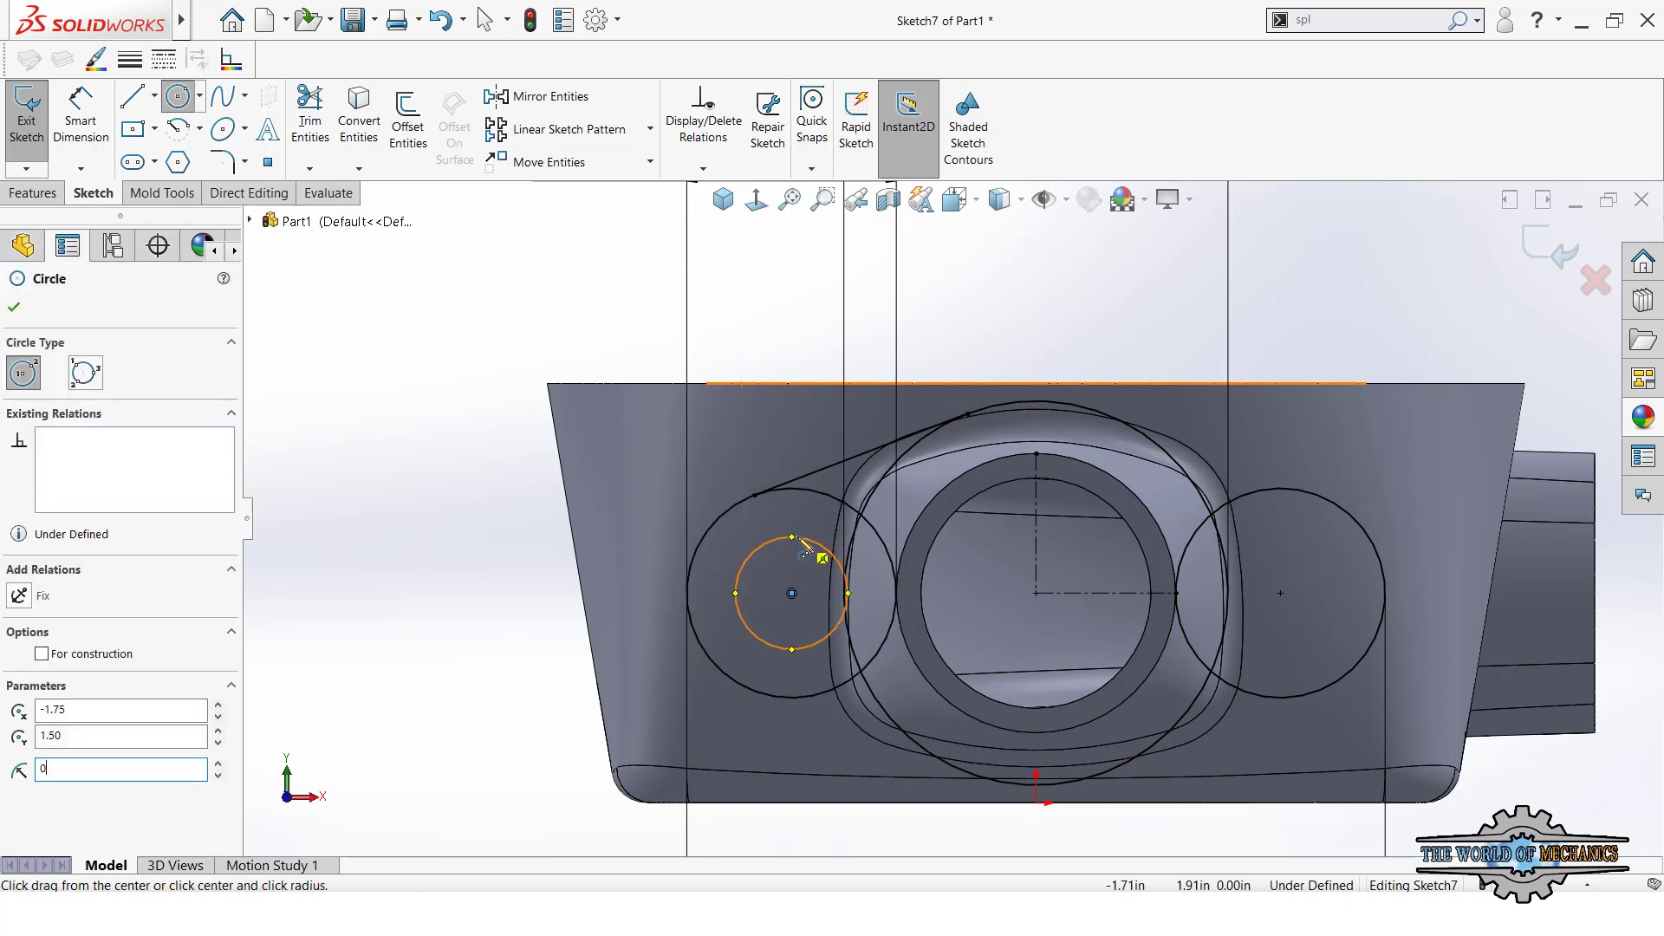
{"action": "key", "text": "Escape"}
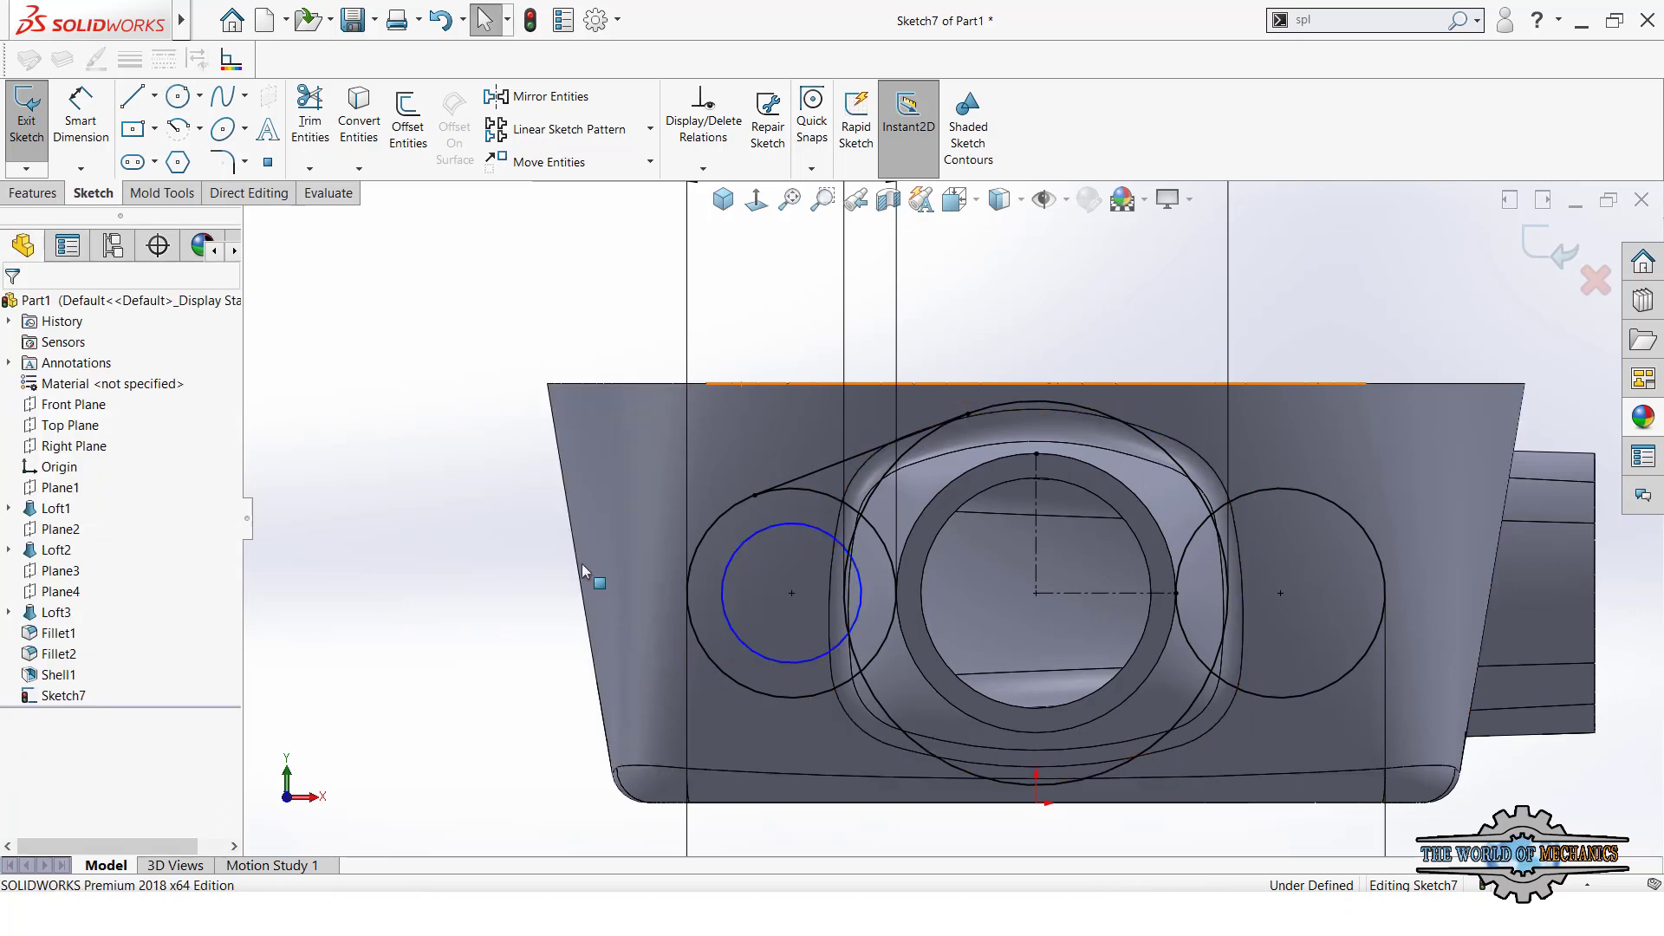
{"action": "key", "text": "d"}
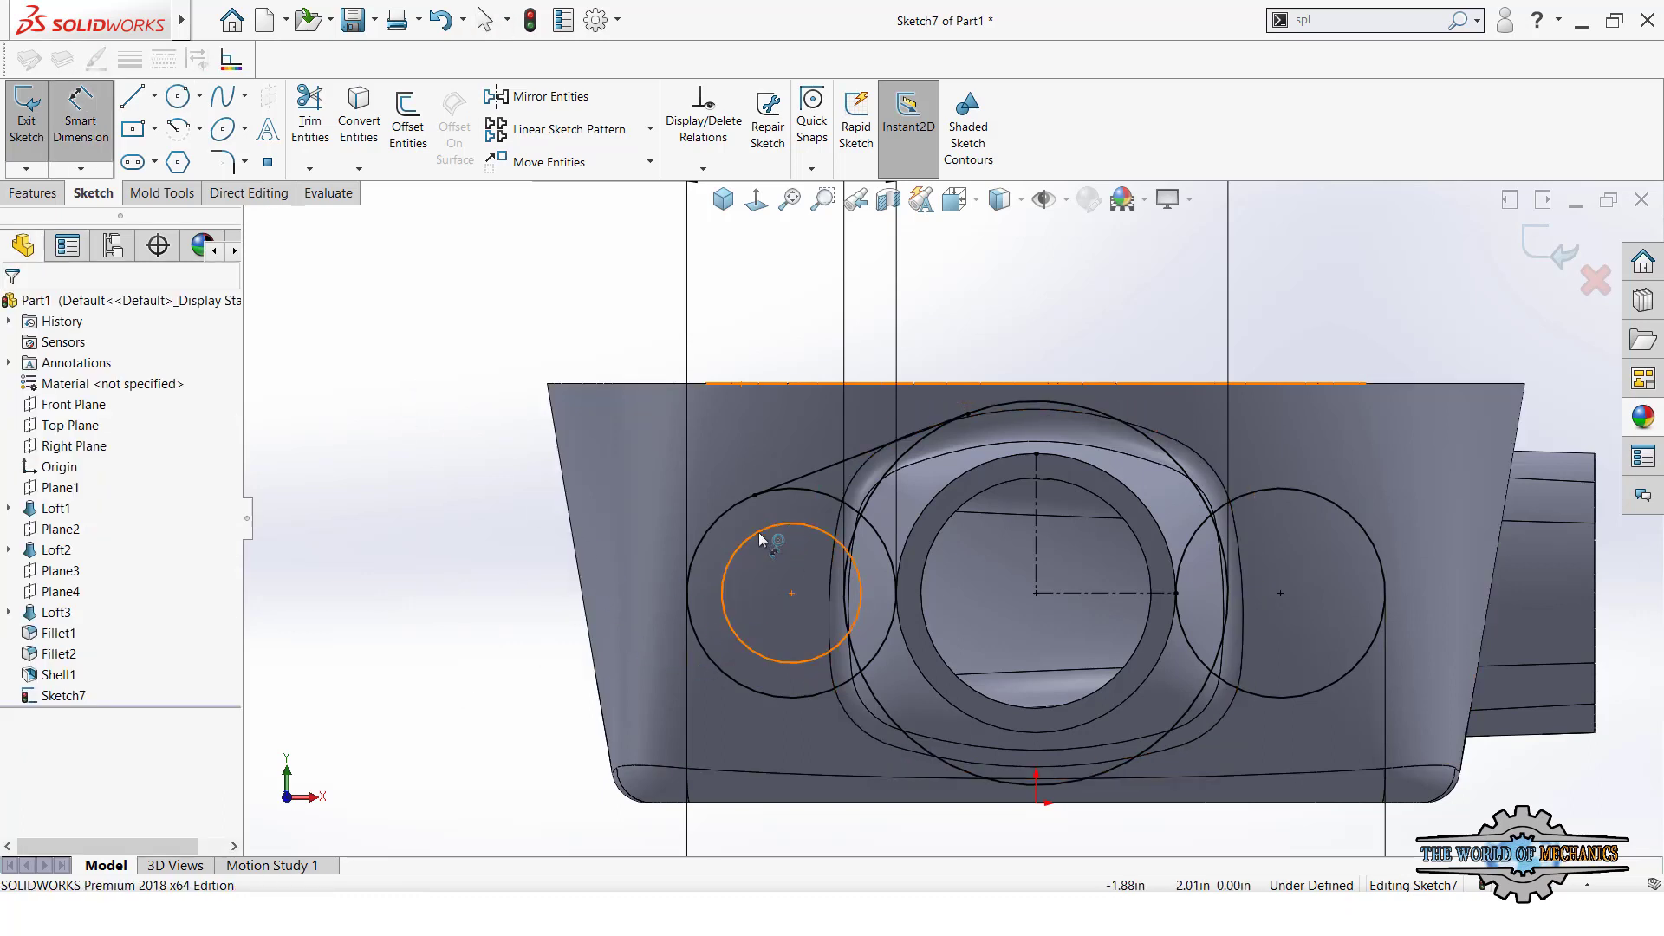
{"action": "left_click", "coordinate": [759, 539]}
{"action": "left_click", "coordinate": [507, 585]}
{"action": "type", "text": "0.5"}
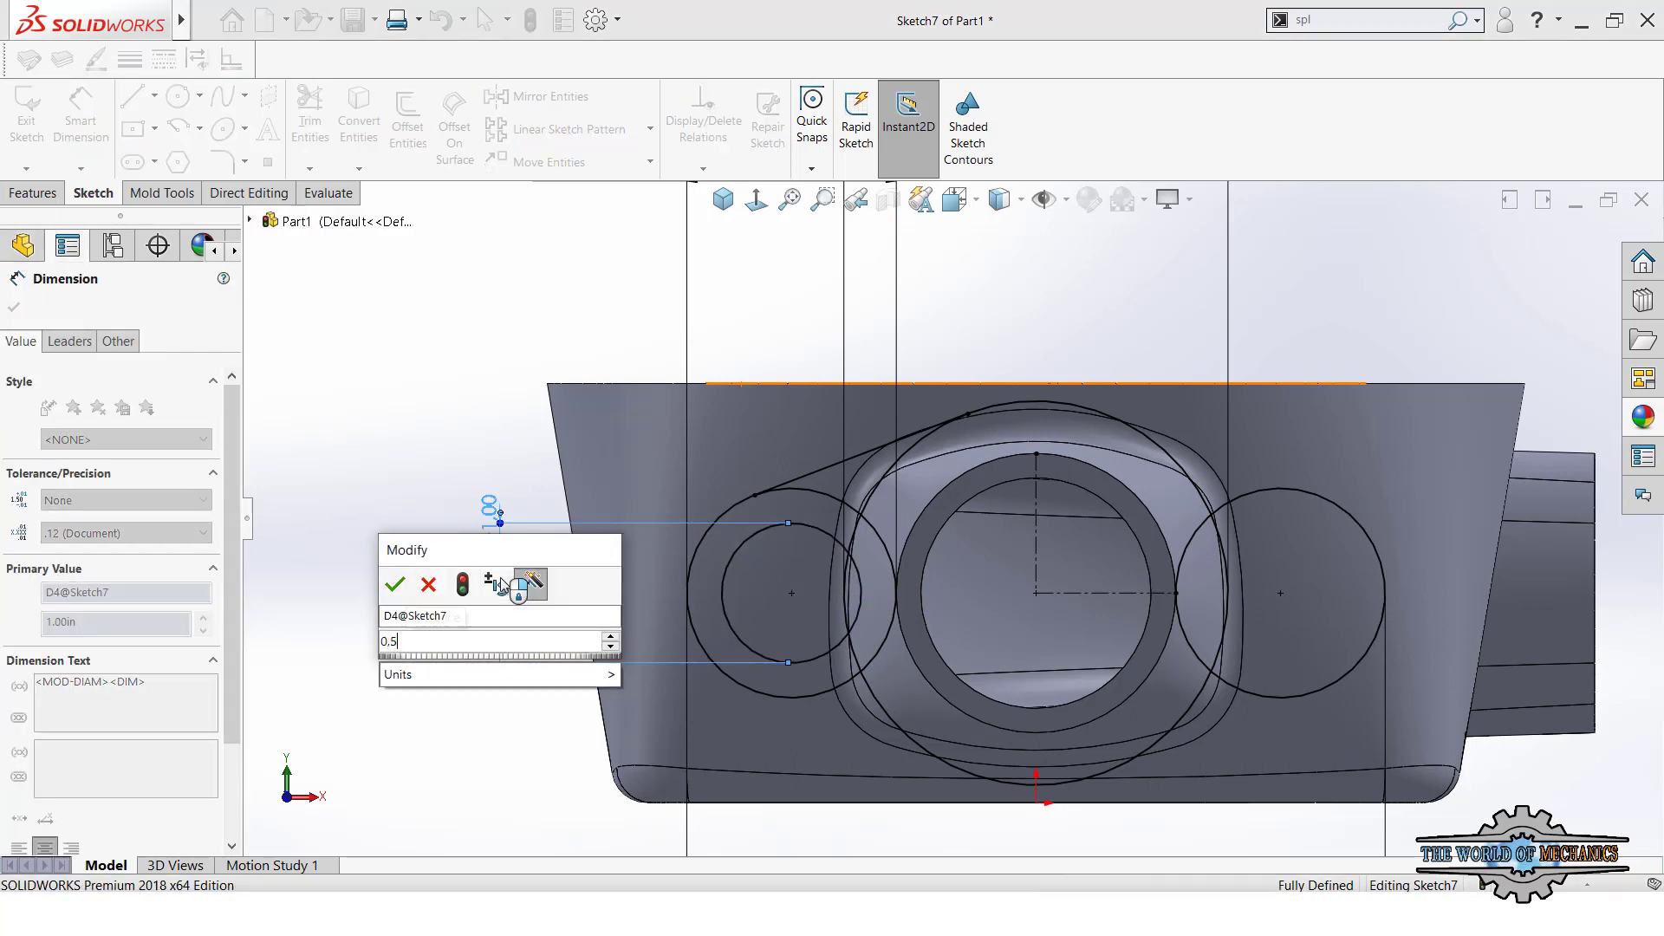
{"action": "key", "text": "Return"}
{"action": "key", "text": "Escape"}
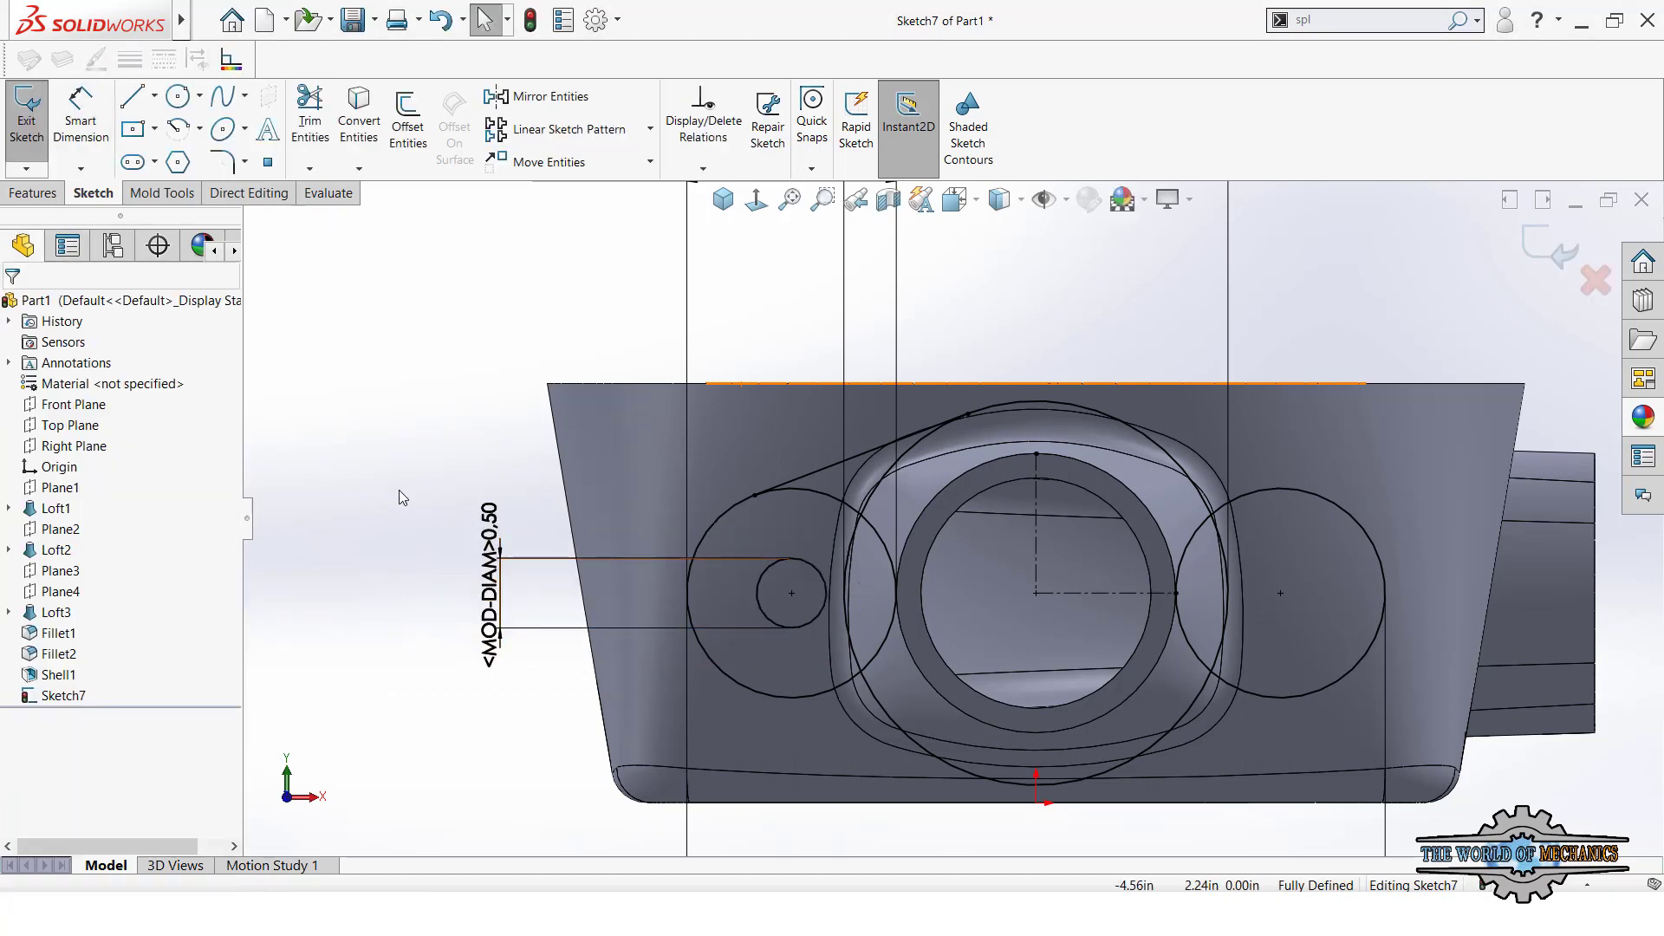
- Mirror the tangent line and the 0.50 hole about the vertical centerline to the right side
{"action": "left_click", "coordinate": [534, 97]}
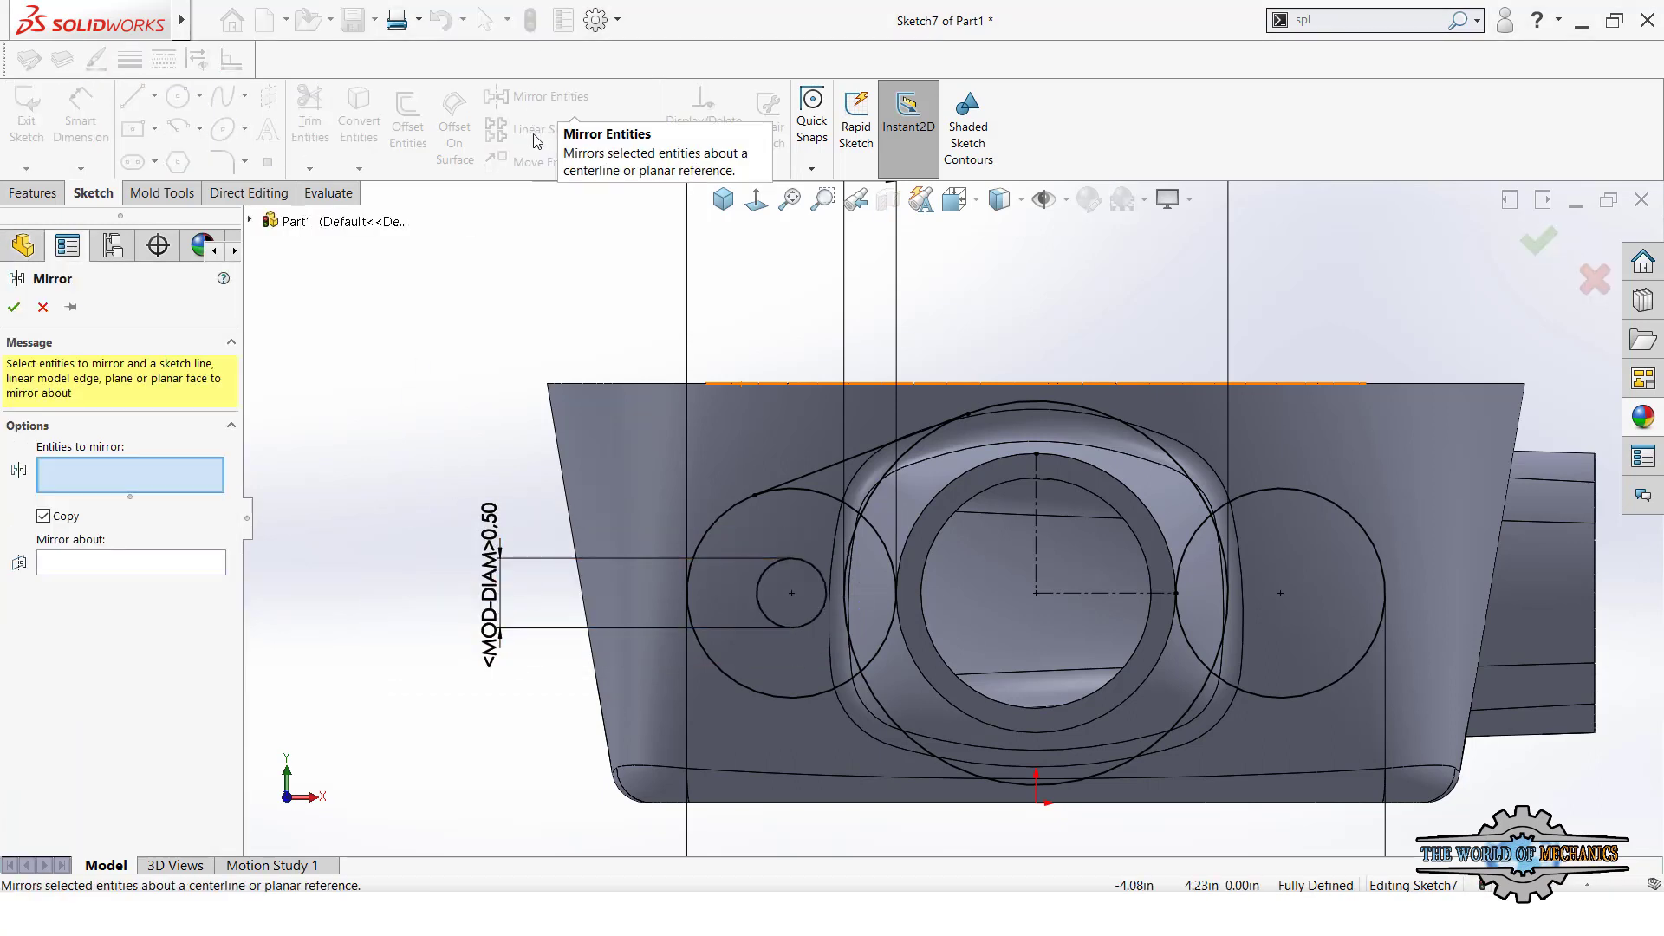
{"action": "left_click", "coordinate": [818, 470]}
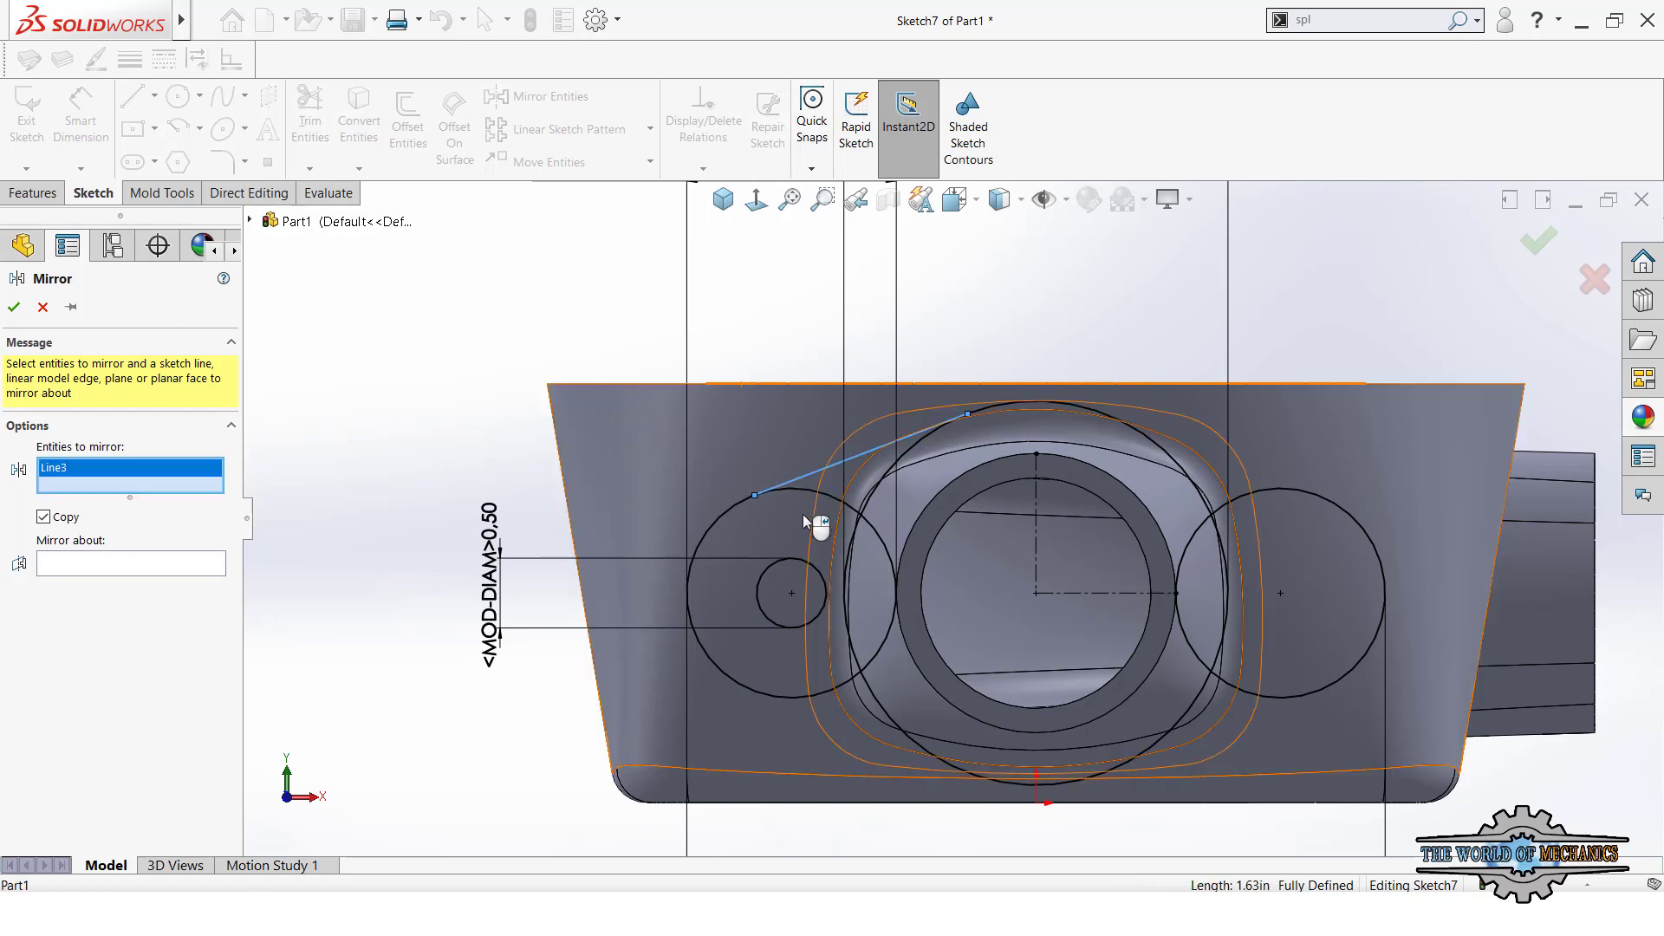
{"action": "left_click", "coordinate": [799, 558]}
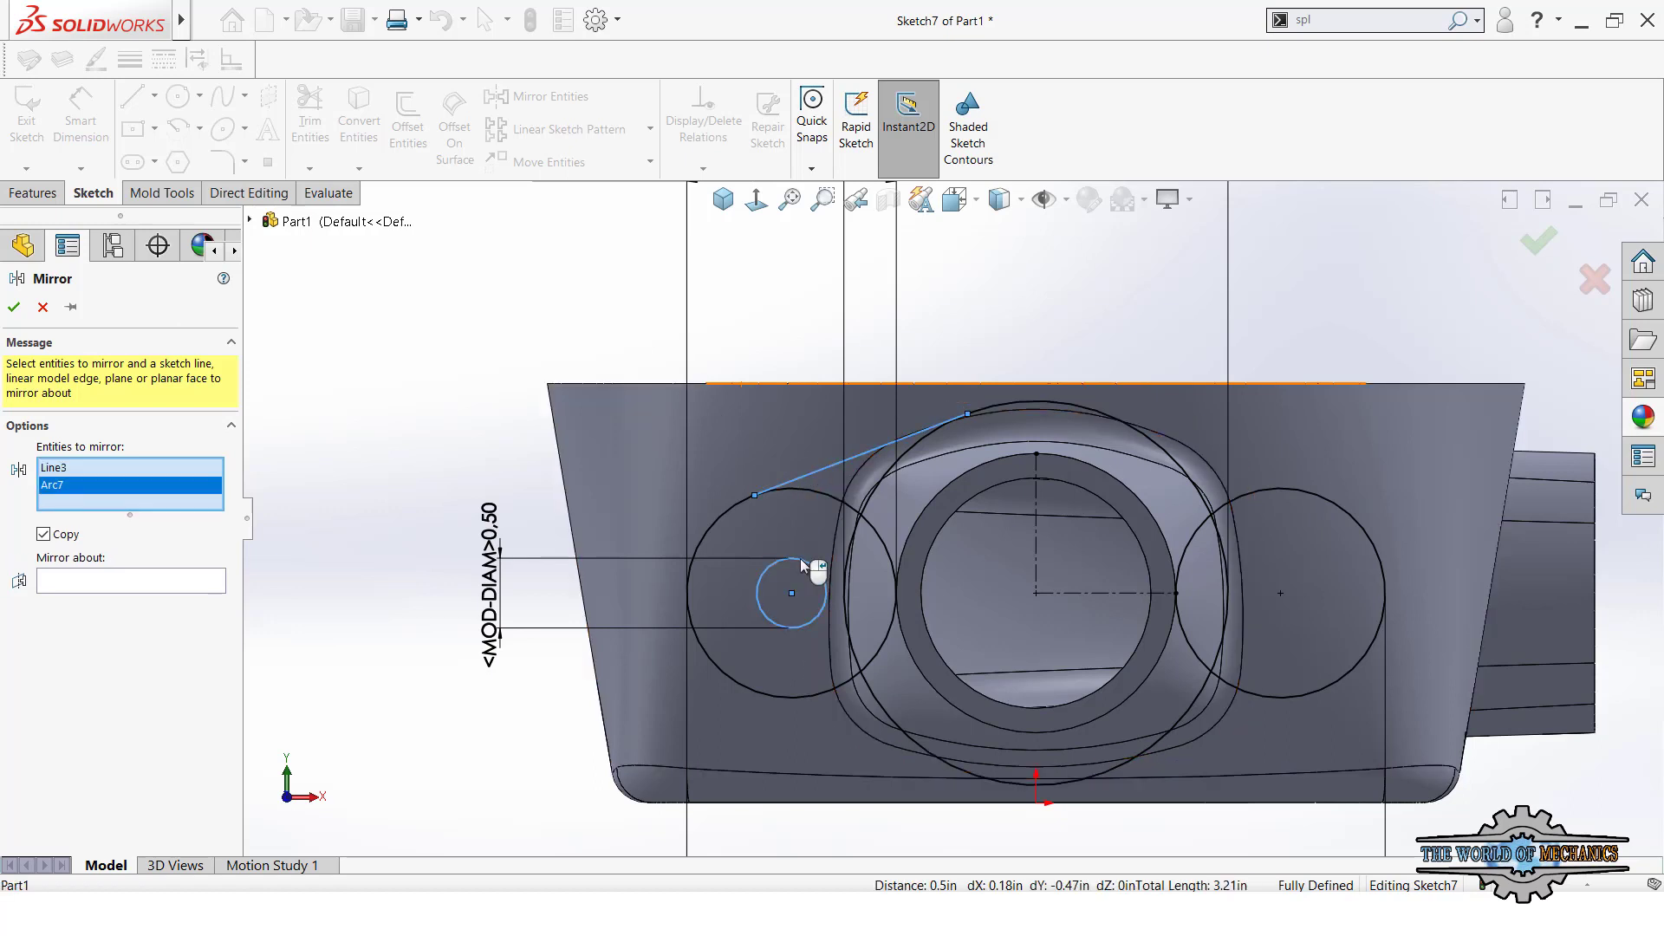
{"action": "left_click", "coordinate": [1036, 527]}
{"action": "key", "text": "Return"}
- Mirror both tangent lines about the horizontal centerline to close the outline's bottom
{"action": "left_click", "coordinate": [541, 96]}
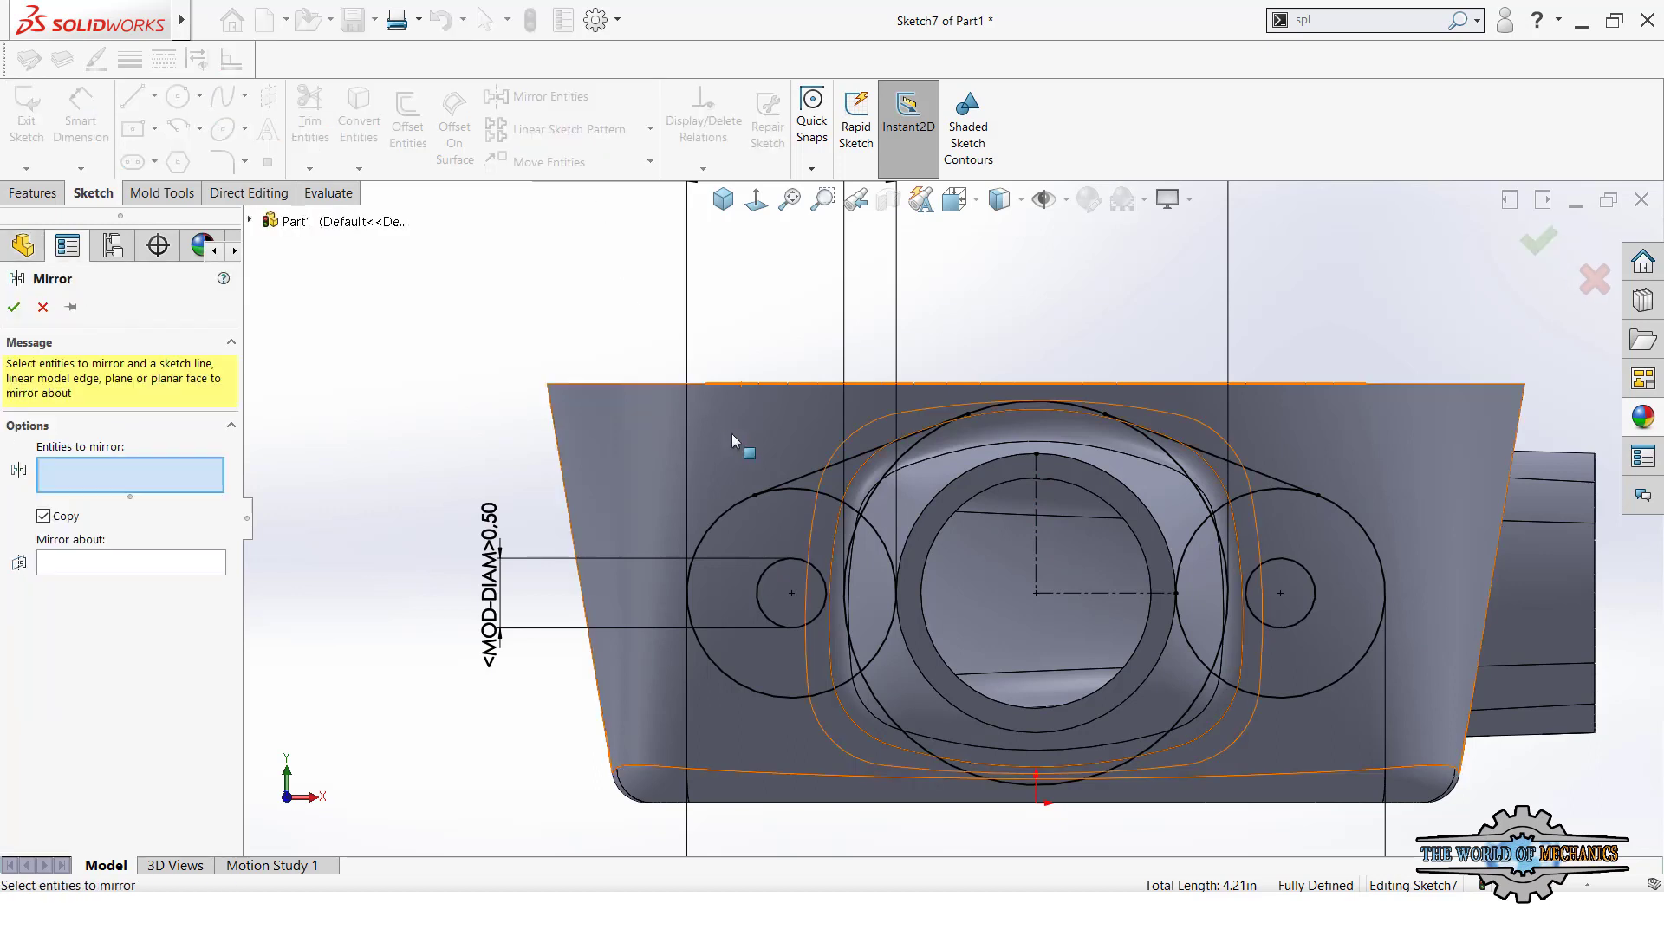
{"action": "left_click", "coordinate": [807, 475]}
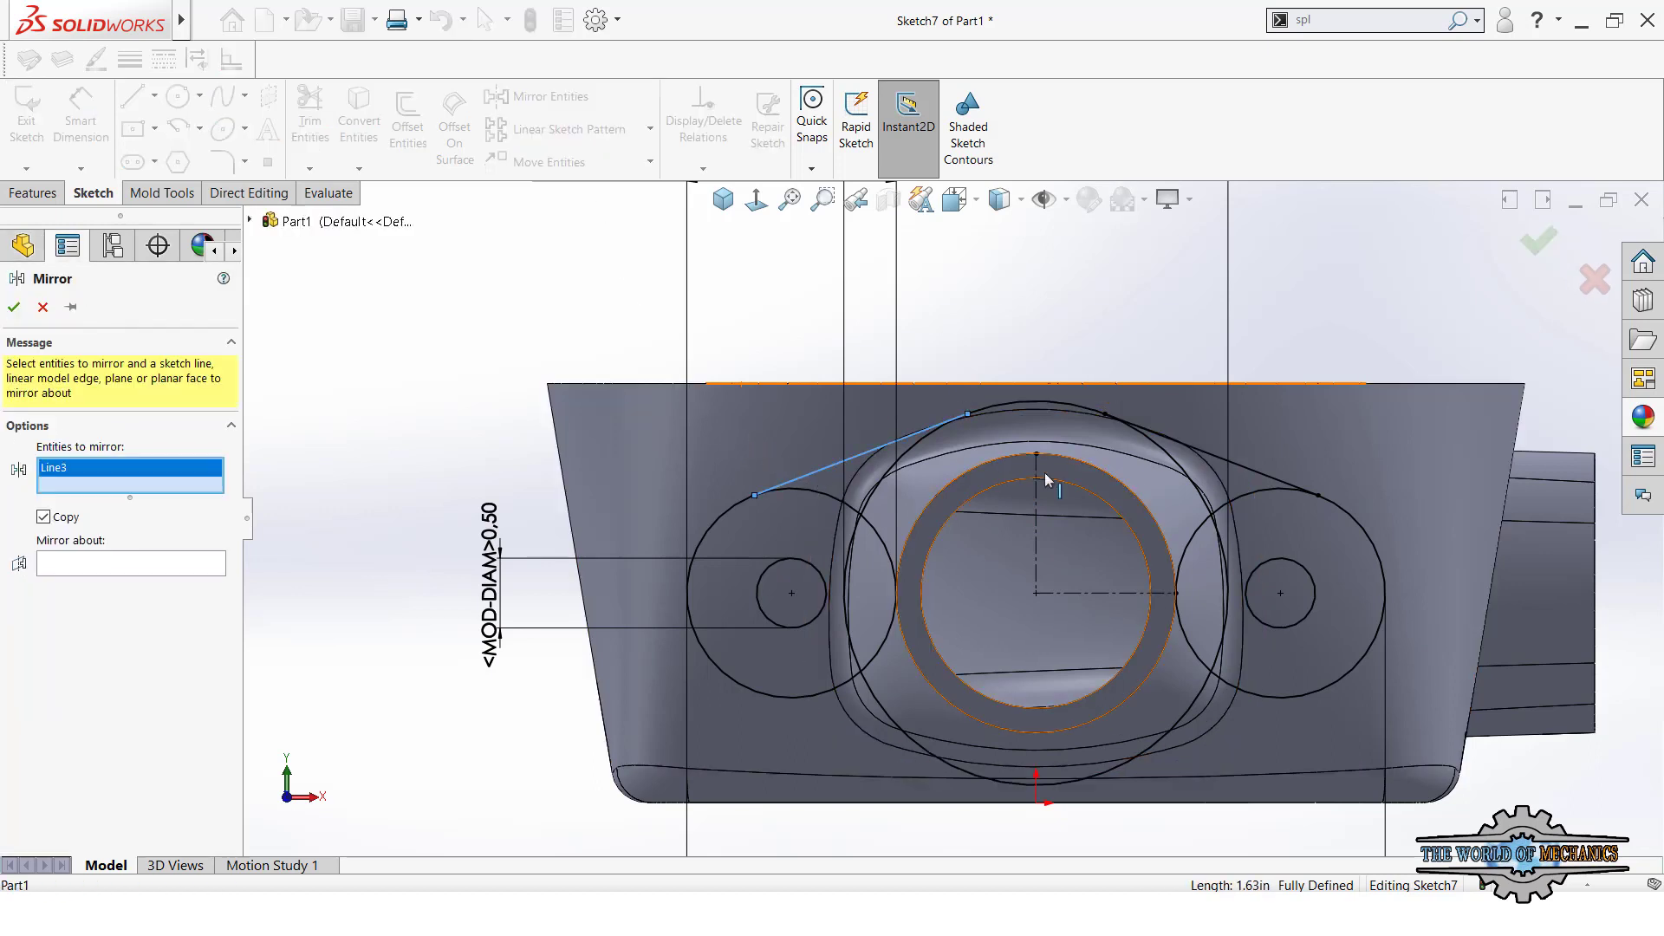
{"action": "left_click", "coordinate": [1204, 458]}
{"action": "right_click", "coordinate": [1203, 454]}
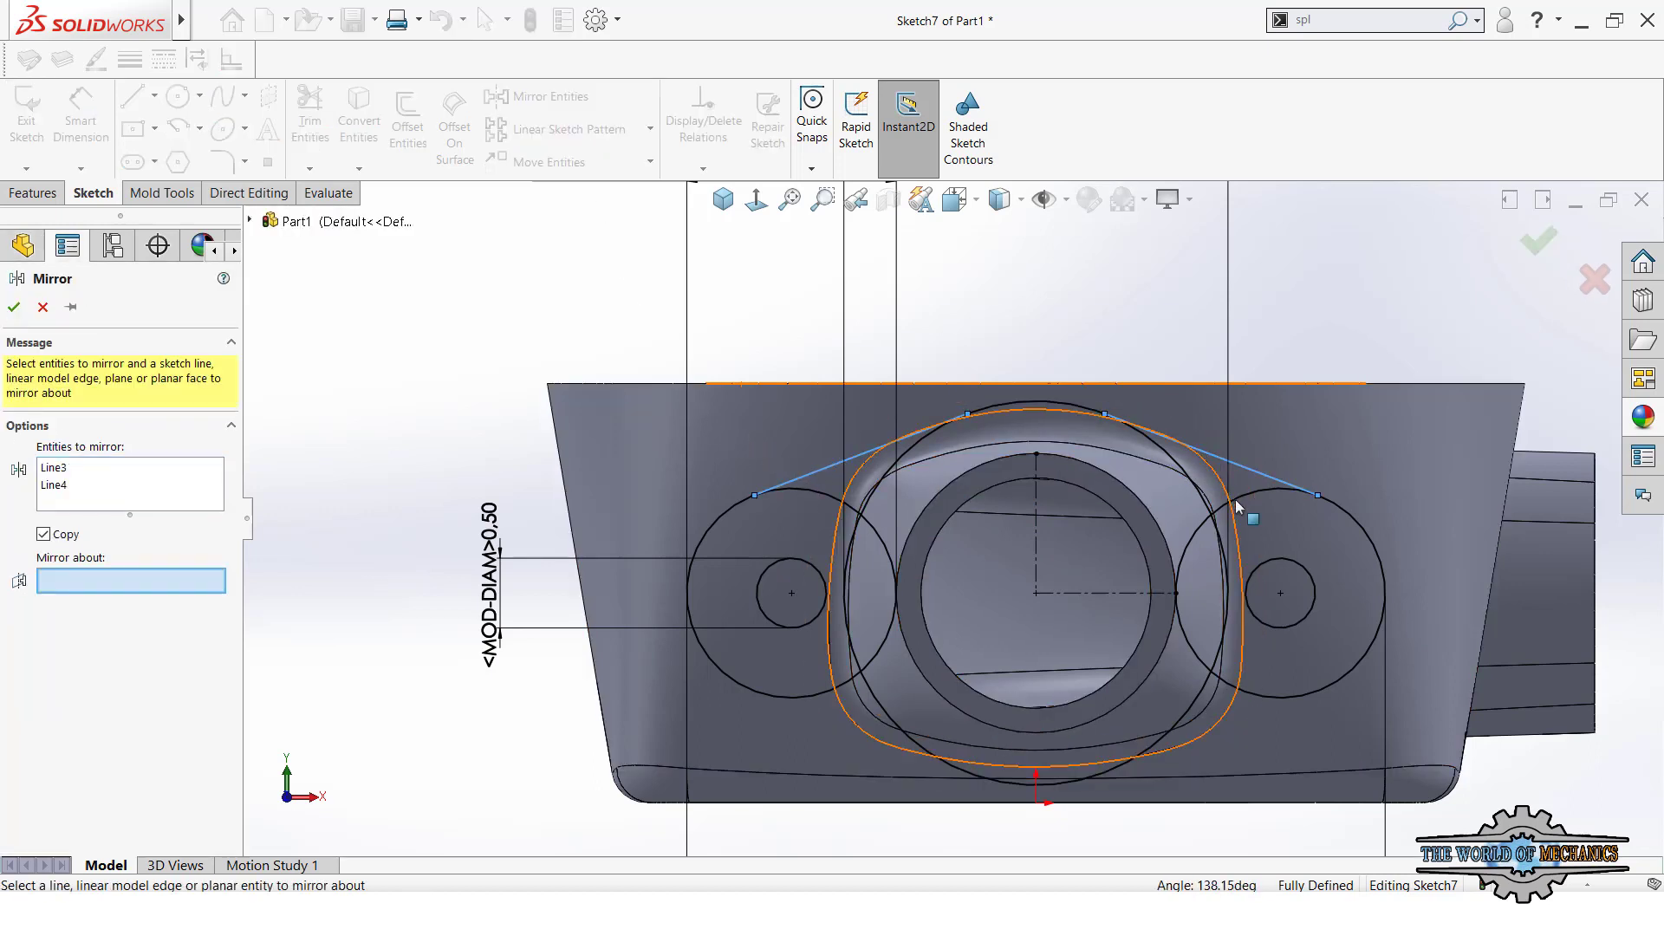
{"action": "left_click", "coordinate": [1145, 593]}
{"action": "key", "text": "Return"}
{"action": "key", "text": "f"}
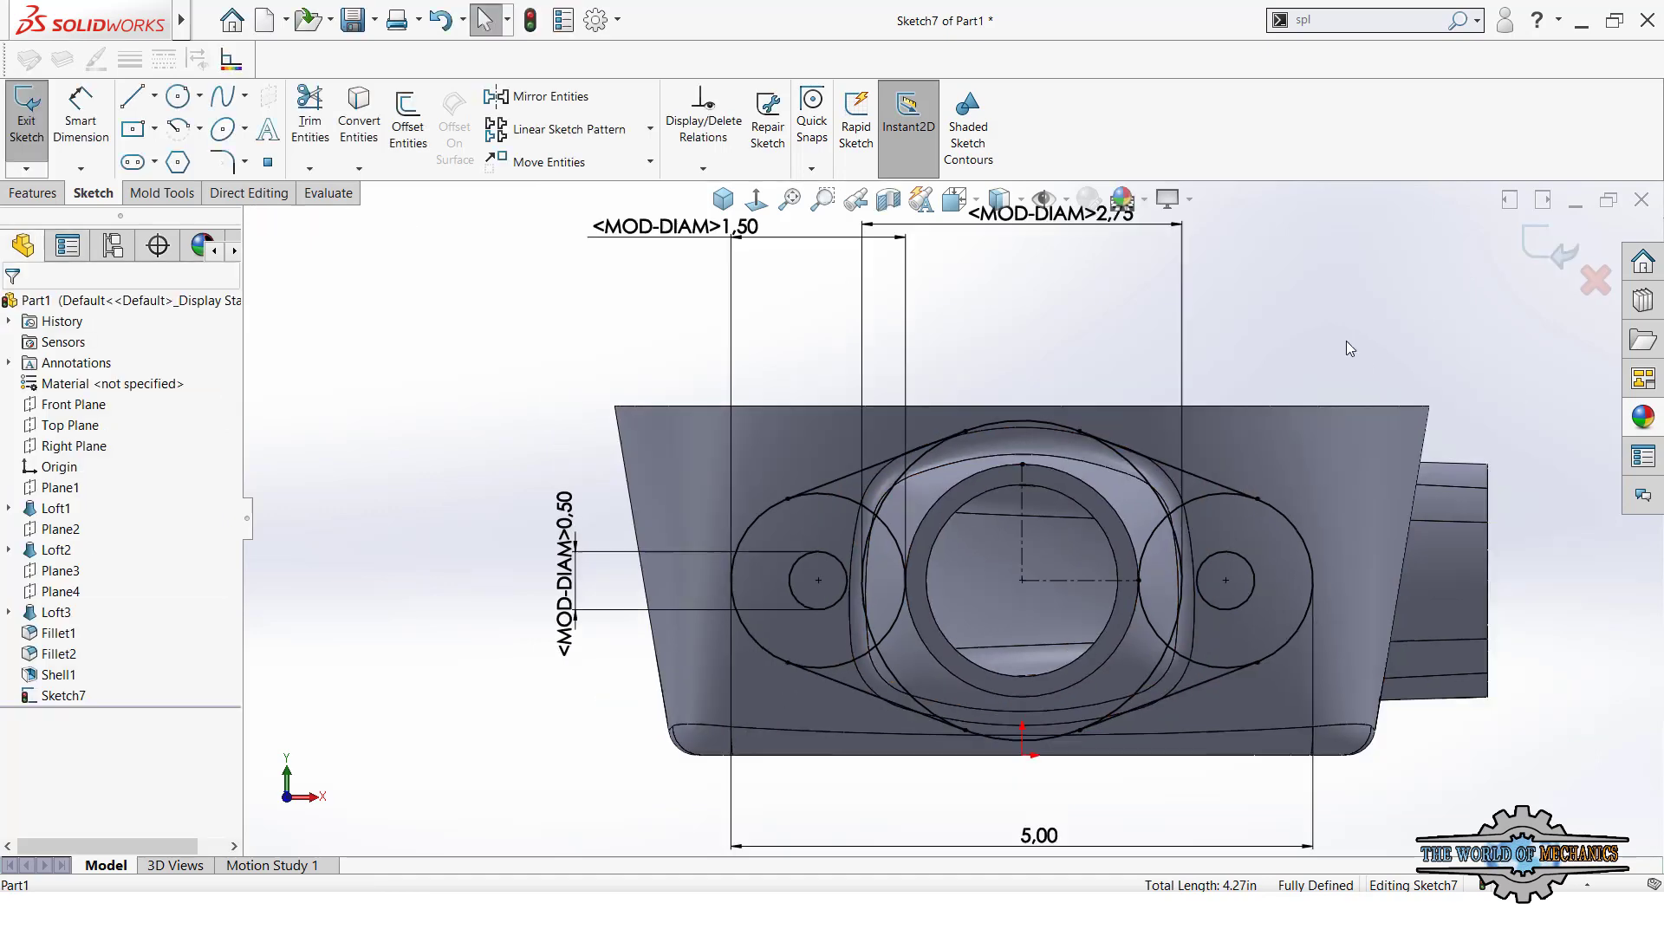
{"action": "middle_click_drag", "start_coordinate": [1215, 395], "coordinate": [1233, 395]}
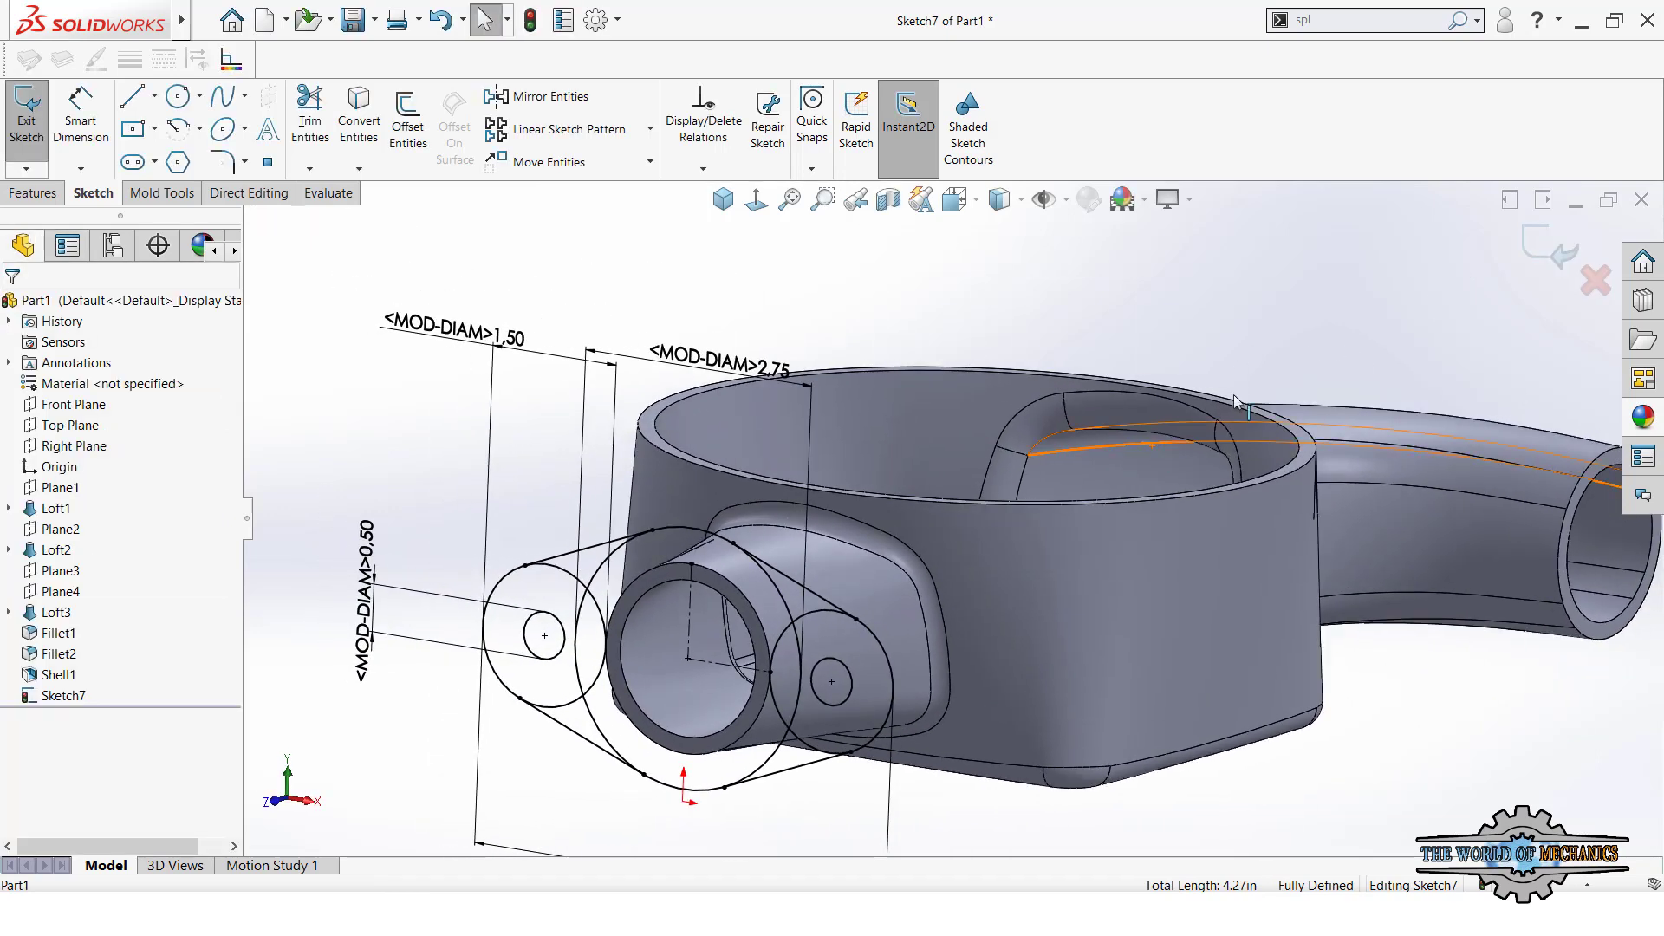
- Start a sketch on the tube end face, converting Sketch7's outline into it and hiding Sketch7
{"action": "left_click", "coordinate": [732, 600]}
{"action": "left_click", "coordinate": [820, 546]}
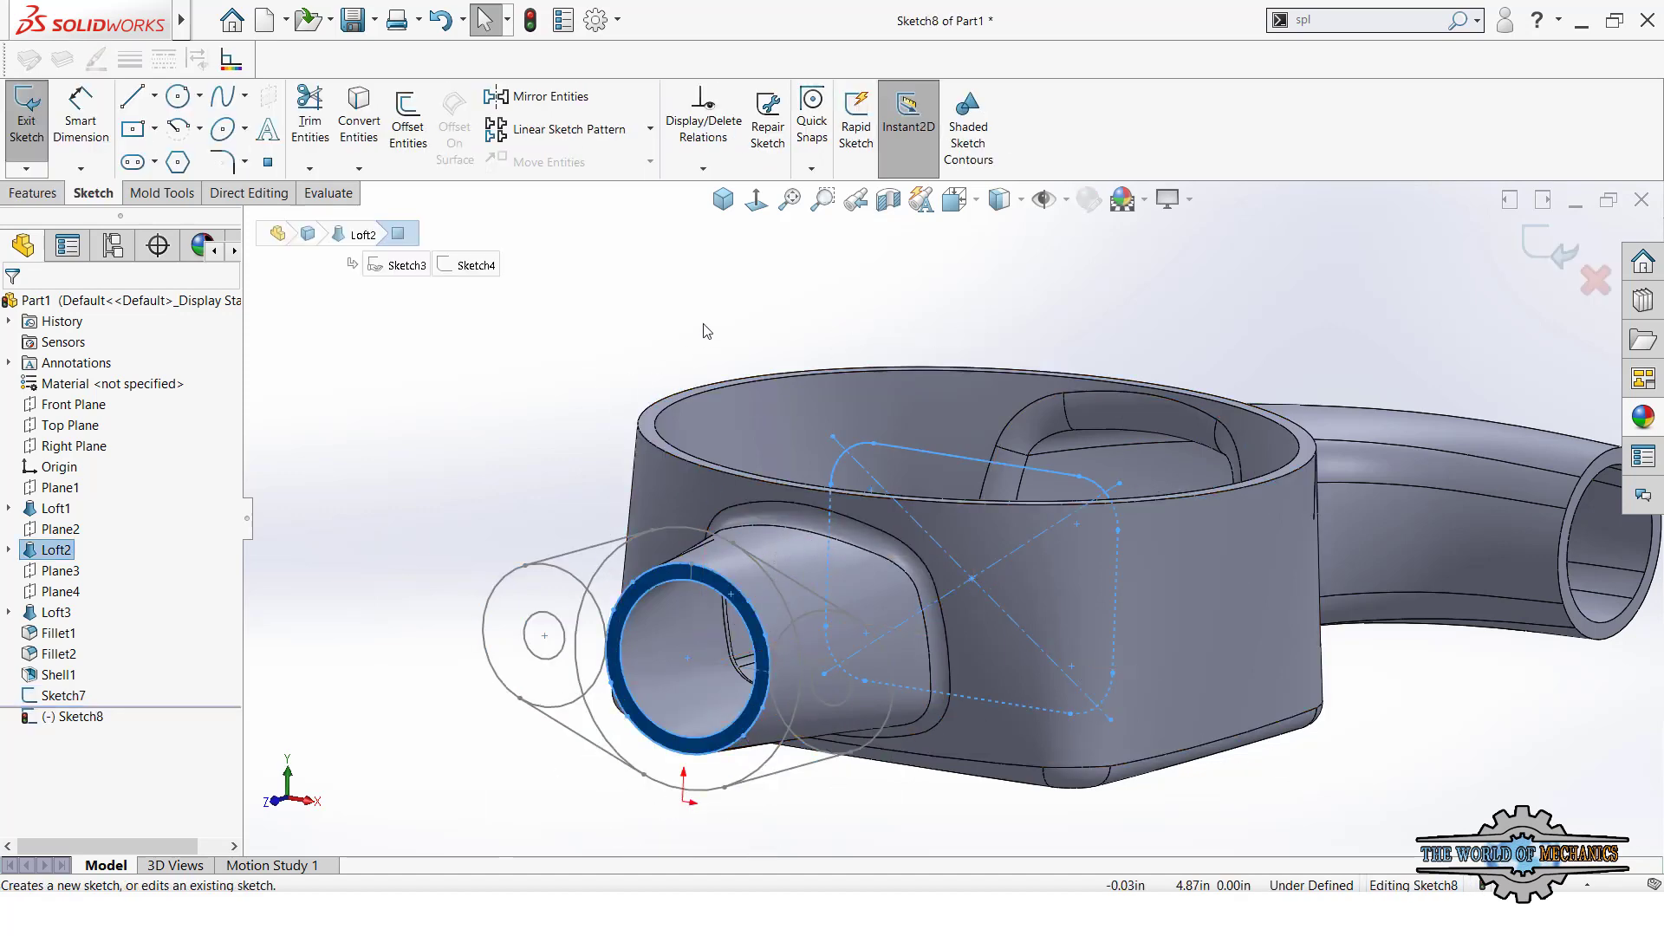
{"action": "left_click", "coordinate": [61, 695]}
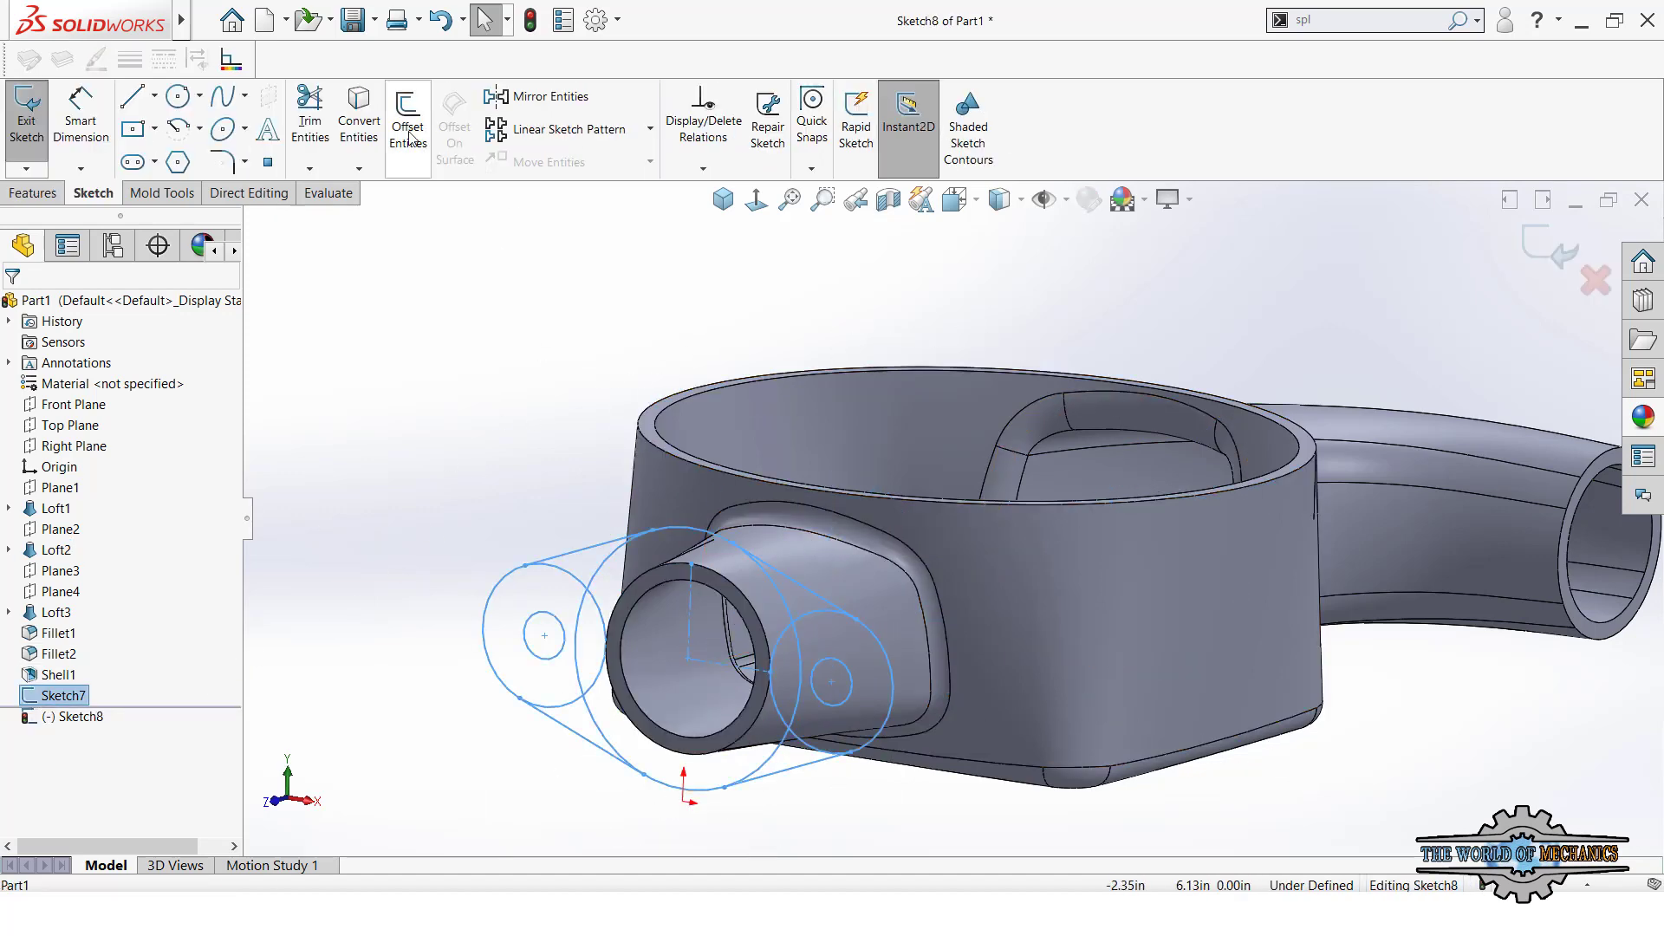
{"action": "left_click", "coordinate": [359, 117]}
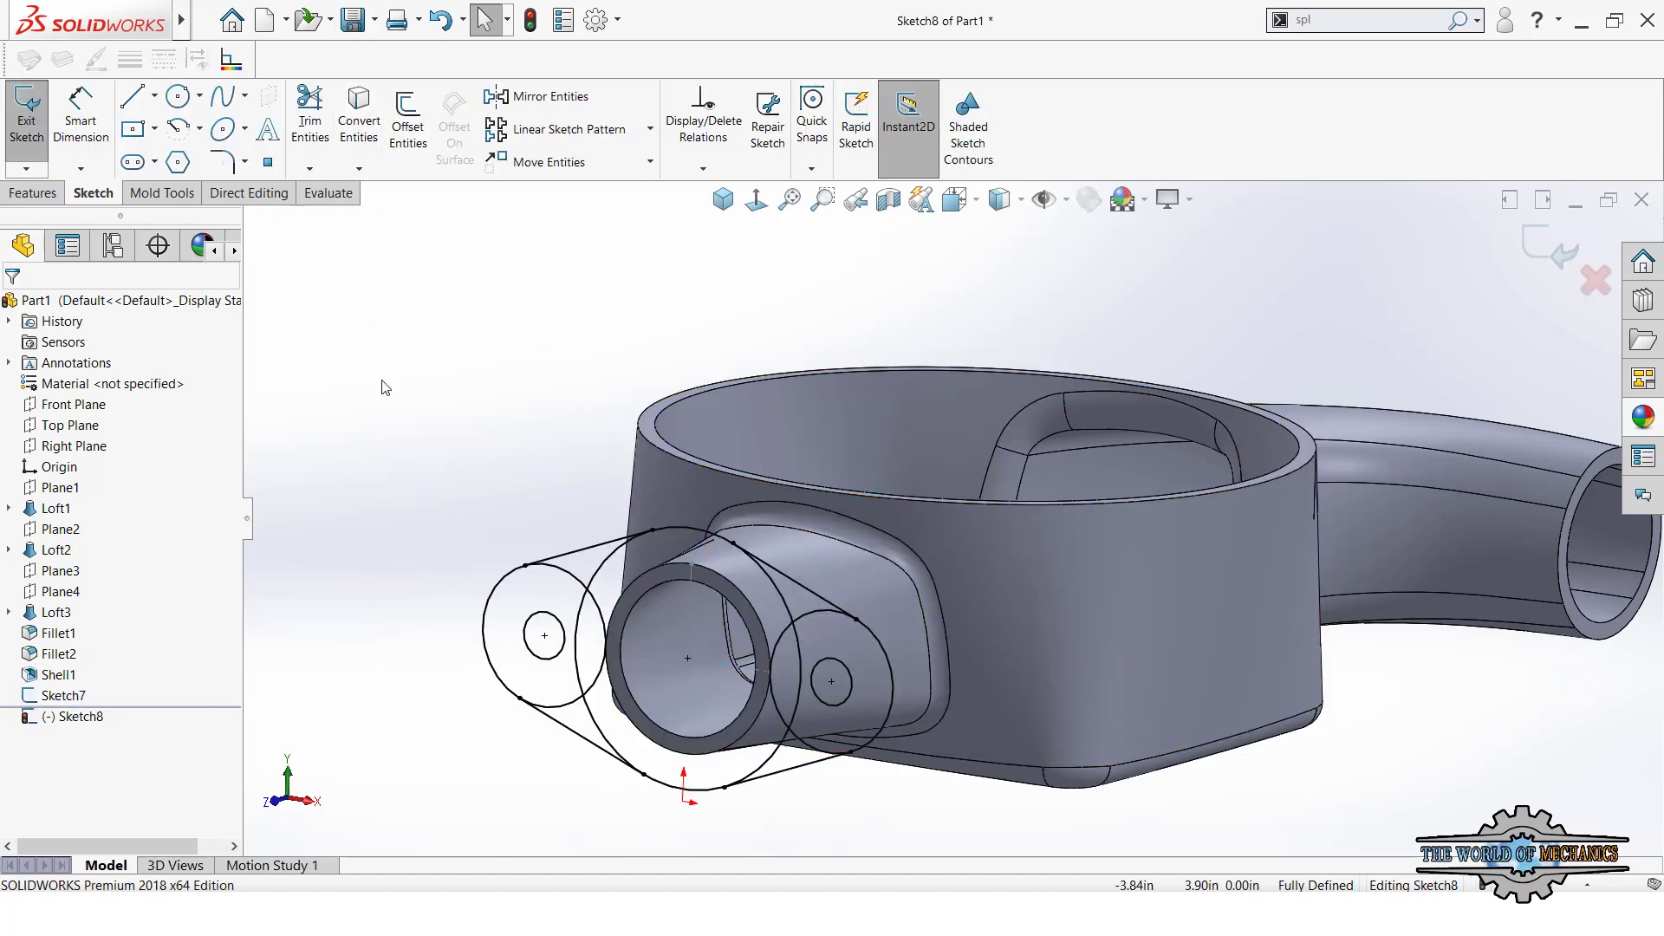
{"action": "left_click", "coordinate": [65, 695]}
{"action": "left_click", "coordinate": [73, 675]}
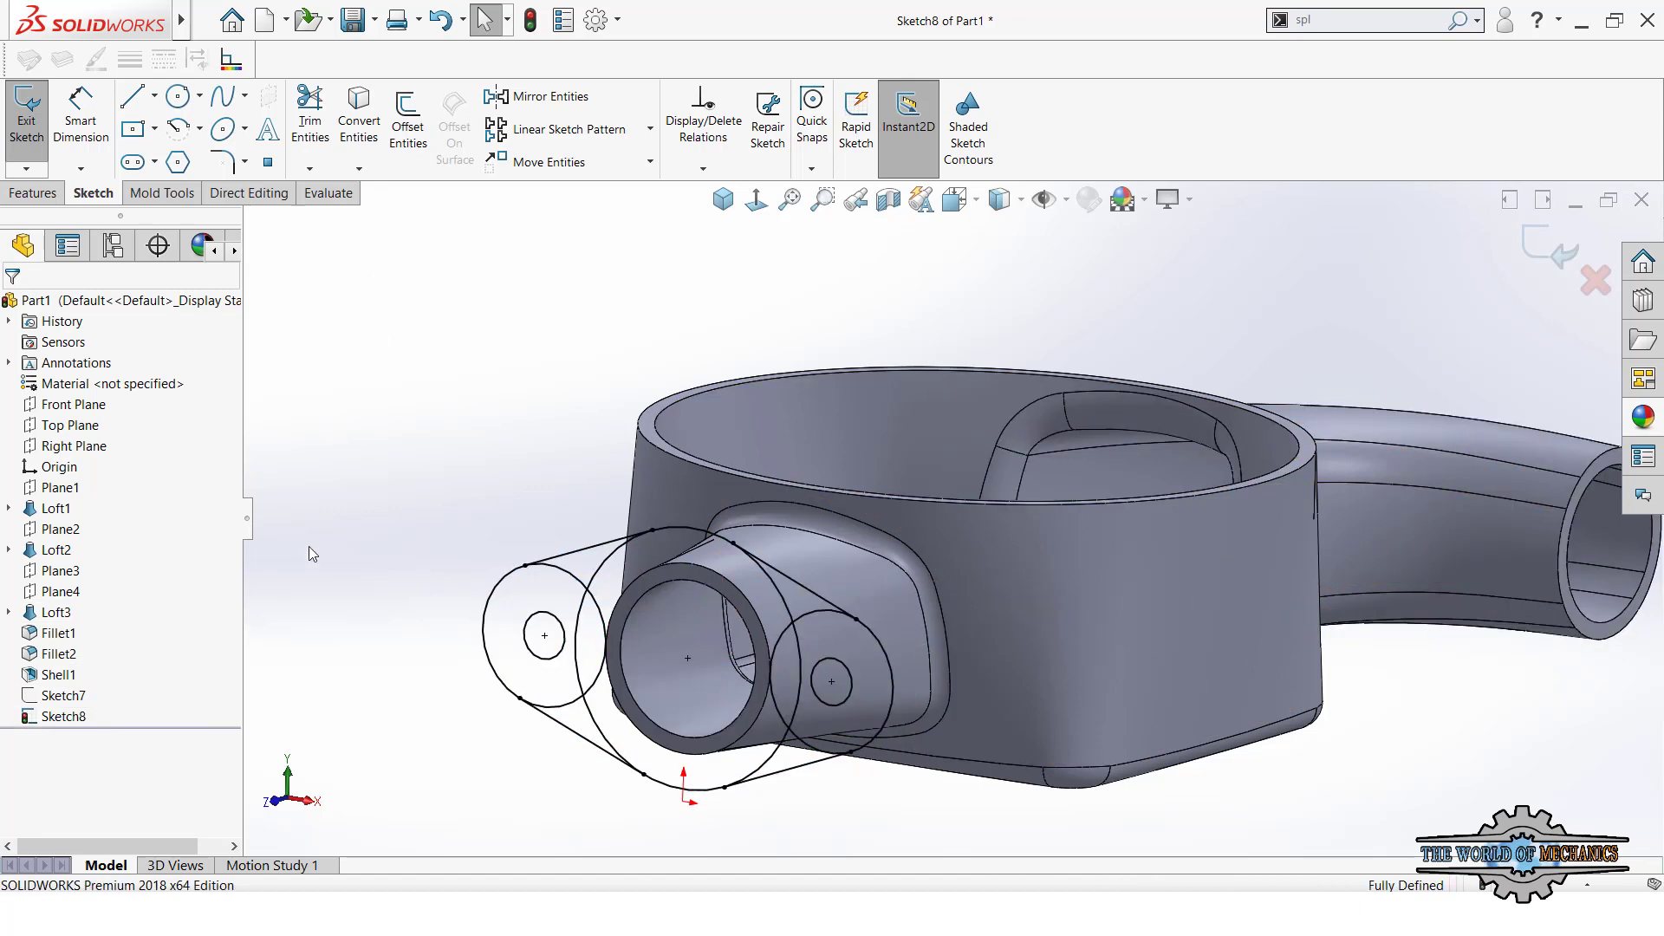
{"action": "left_click", "coordinate": [780, 212]}
{"action": "key", "text": "ctrl+8"}
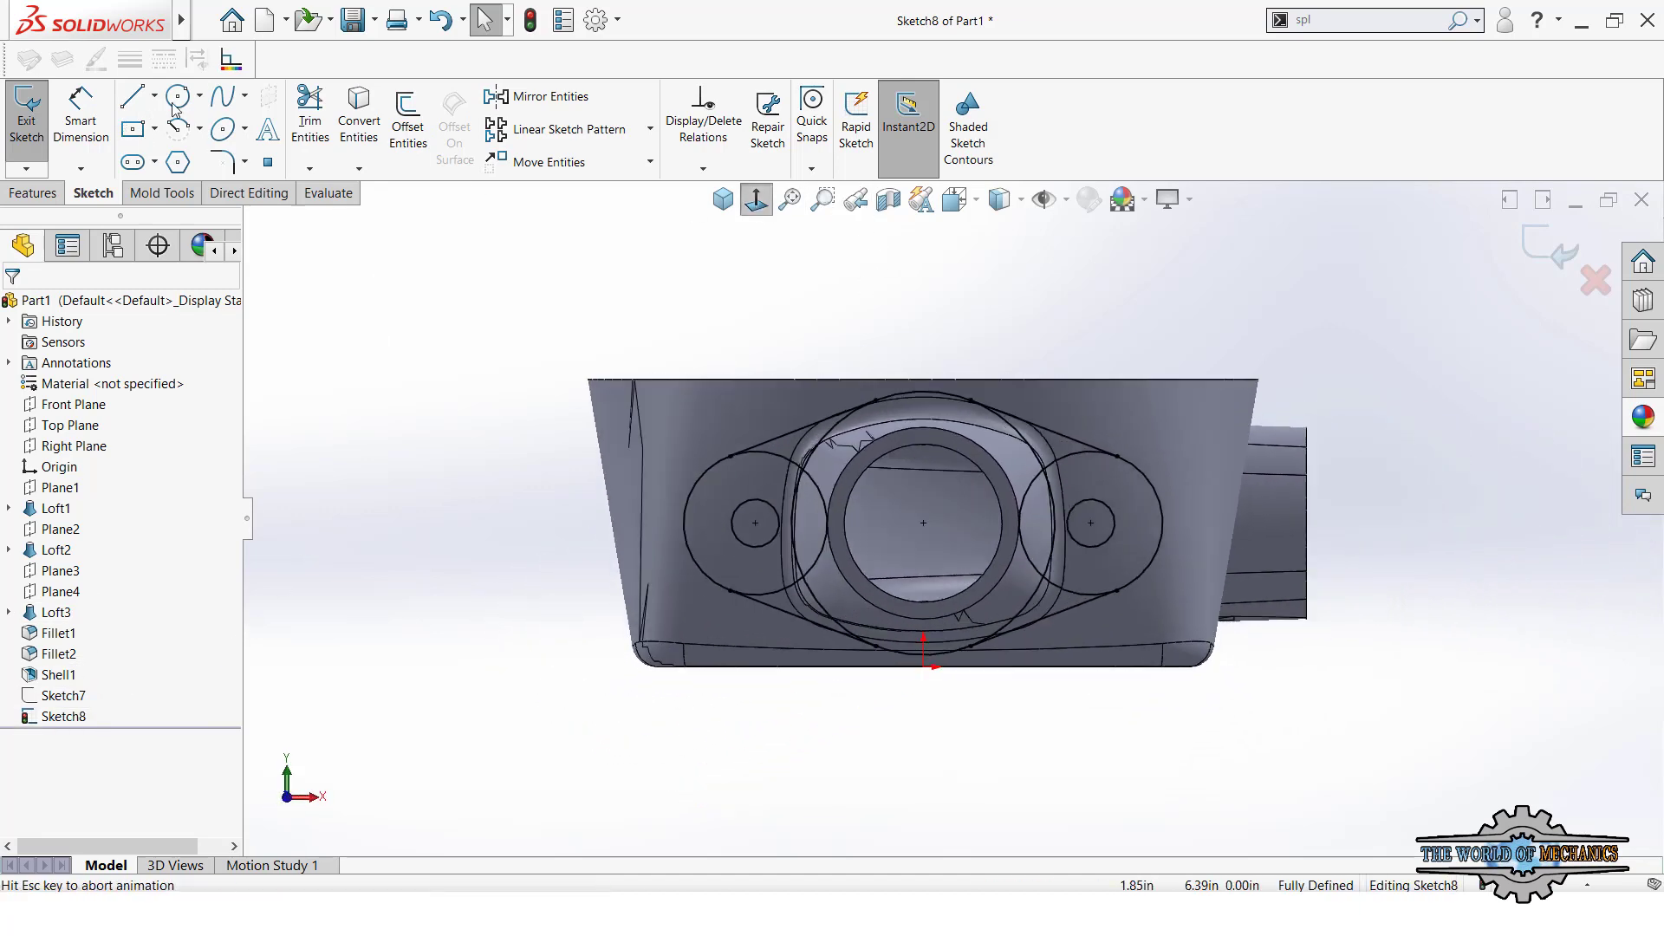
- Power-trim the inner arcs around the nozzle from the converted flange outline
{"action": "left_click", "coordinate": [178, 96]}
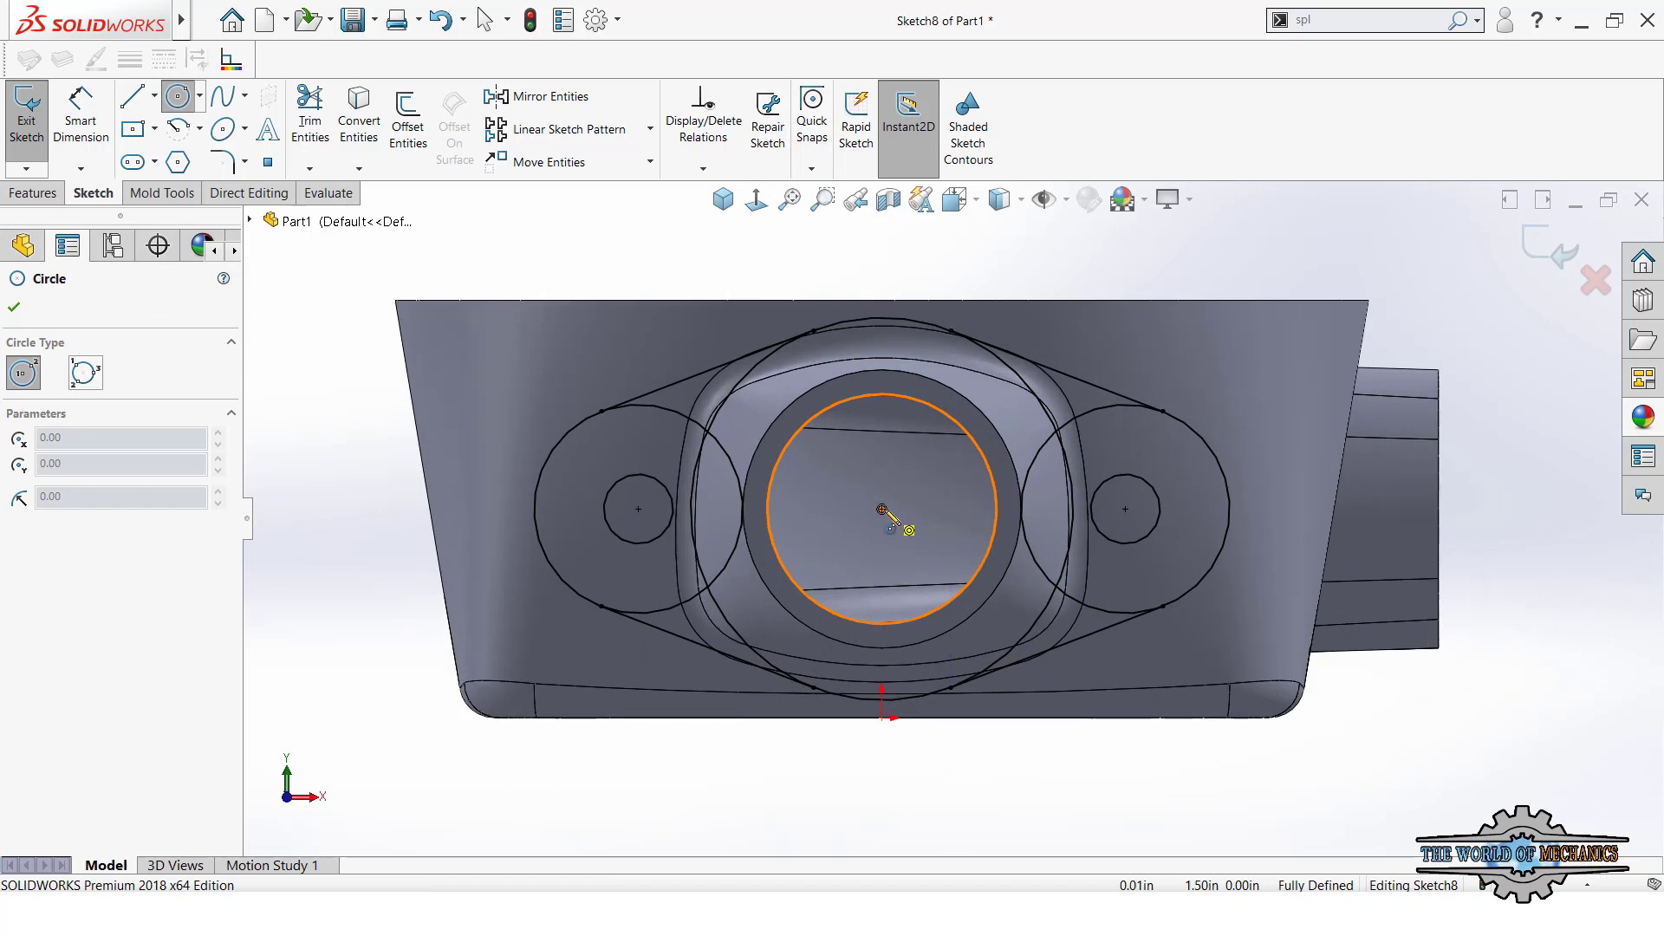
{"action": "key", "text": "Escape"}
{"action": "left_click", "coordinate": [309, 113]}
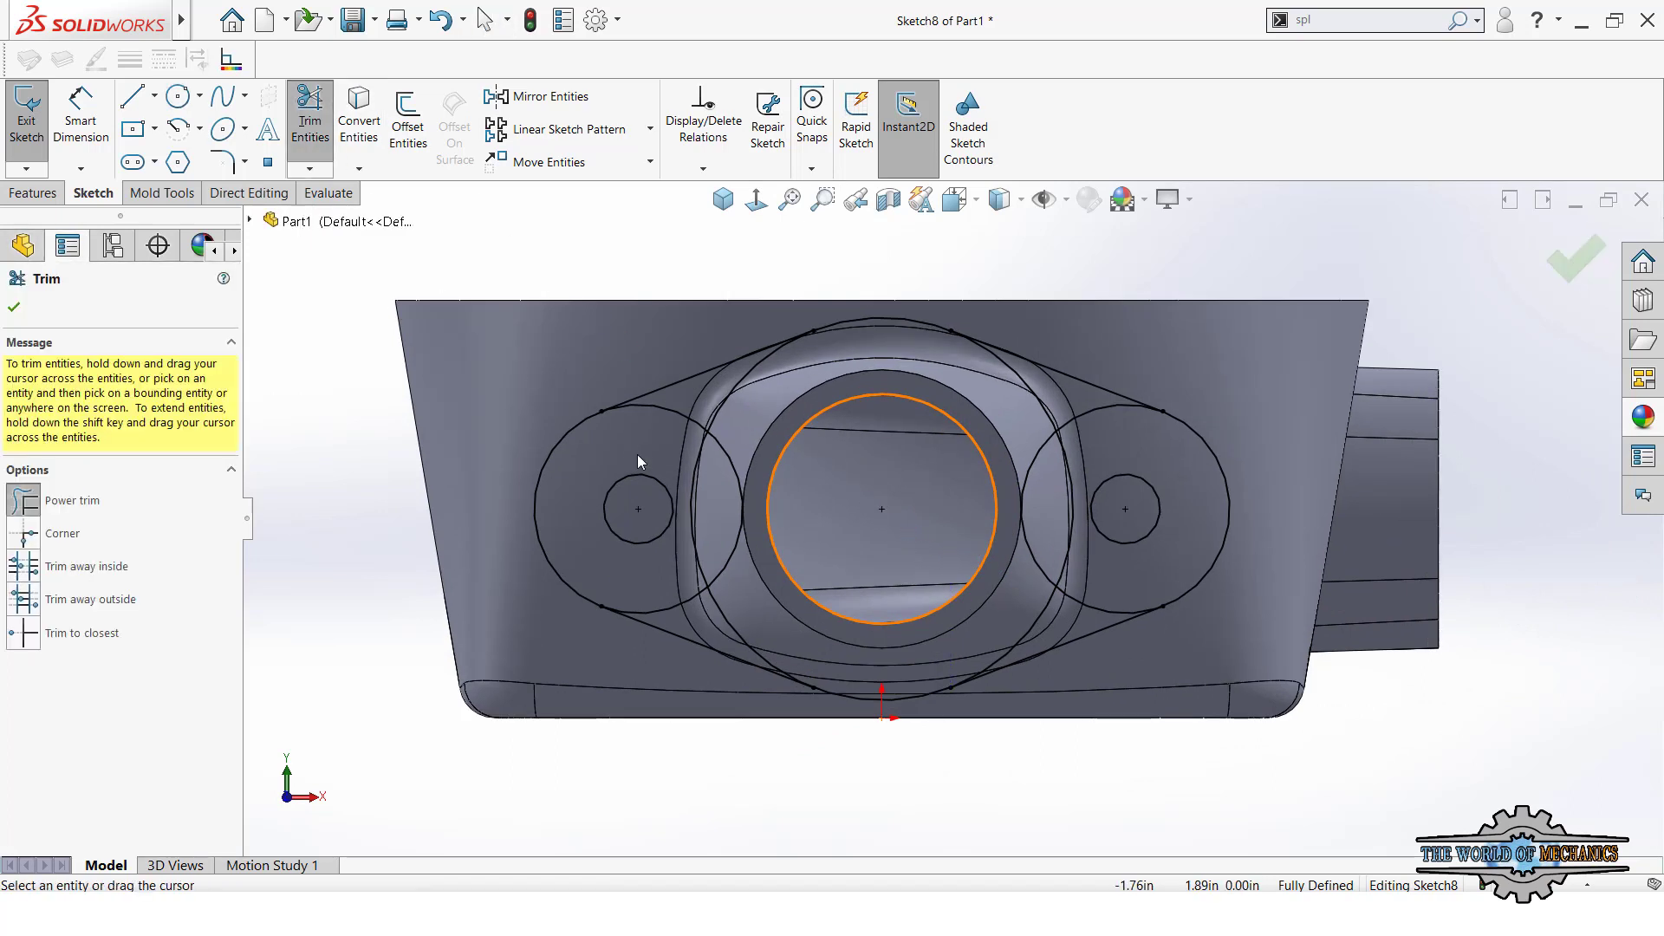
{"action": "left_click_drag", "start_coordinate": [799, 482], "coordinate": [785, 473]}
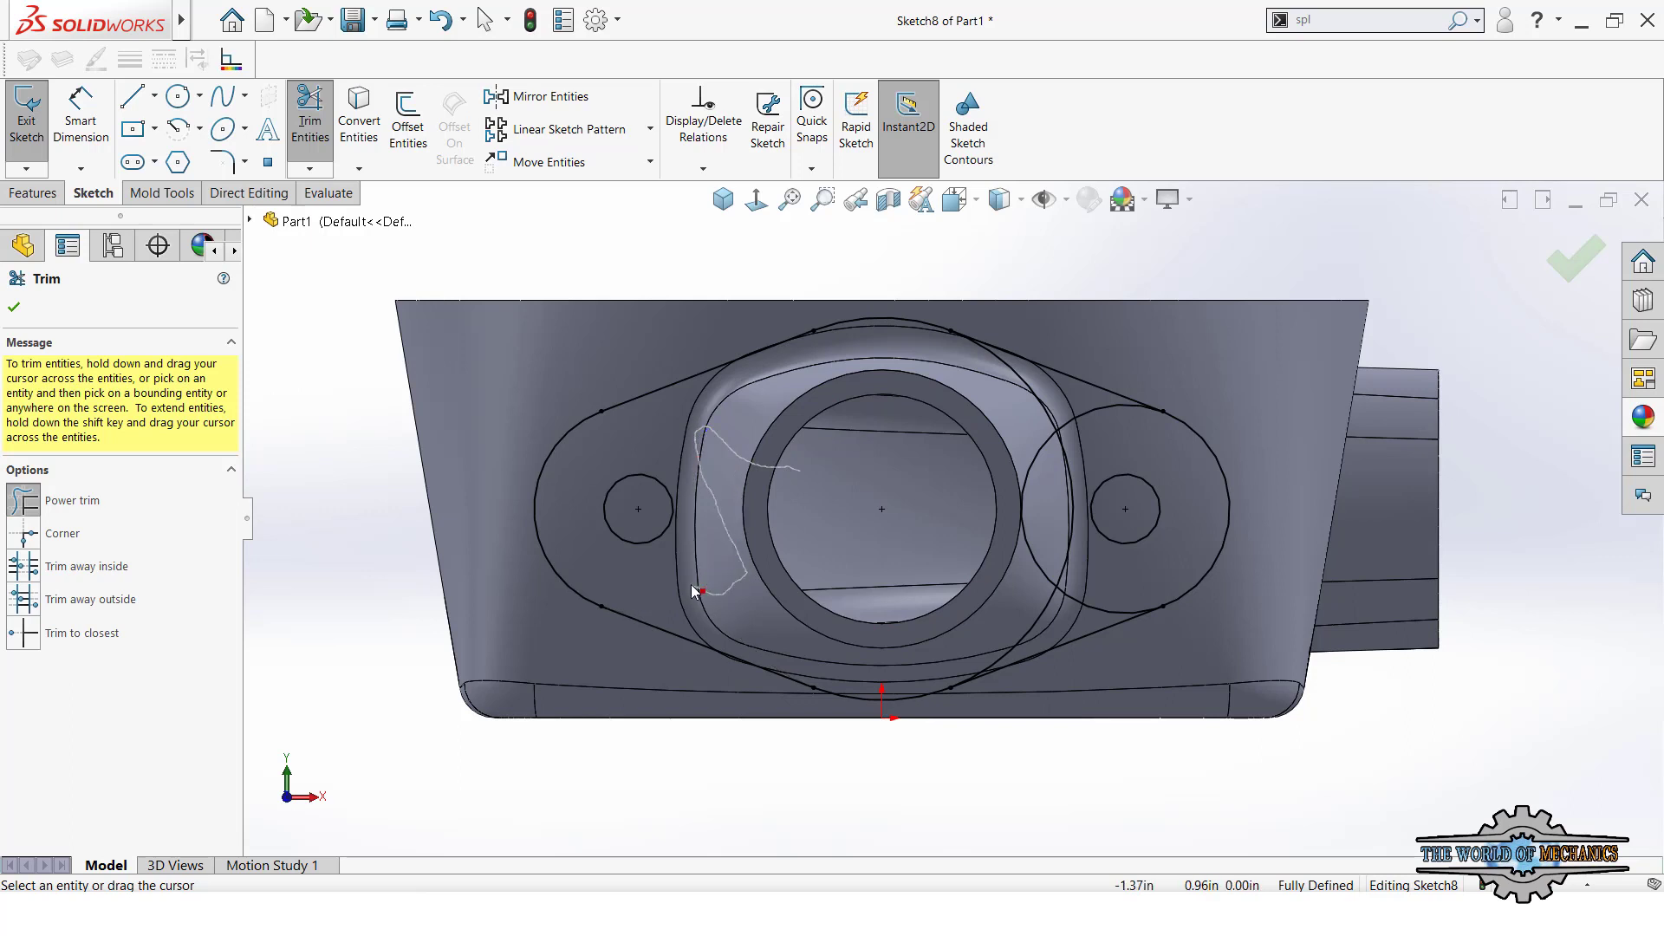
{"action": "left_click_drag", "start_coordinate": [693, 591], "coordinate": [912, 626]}
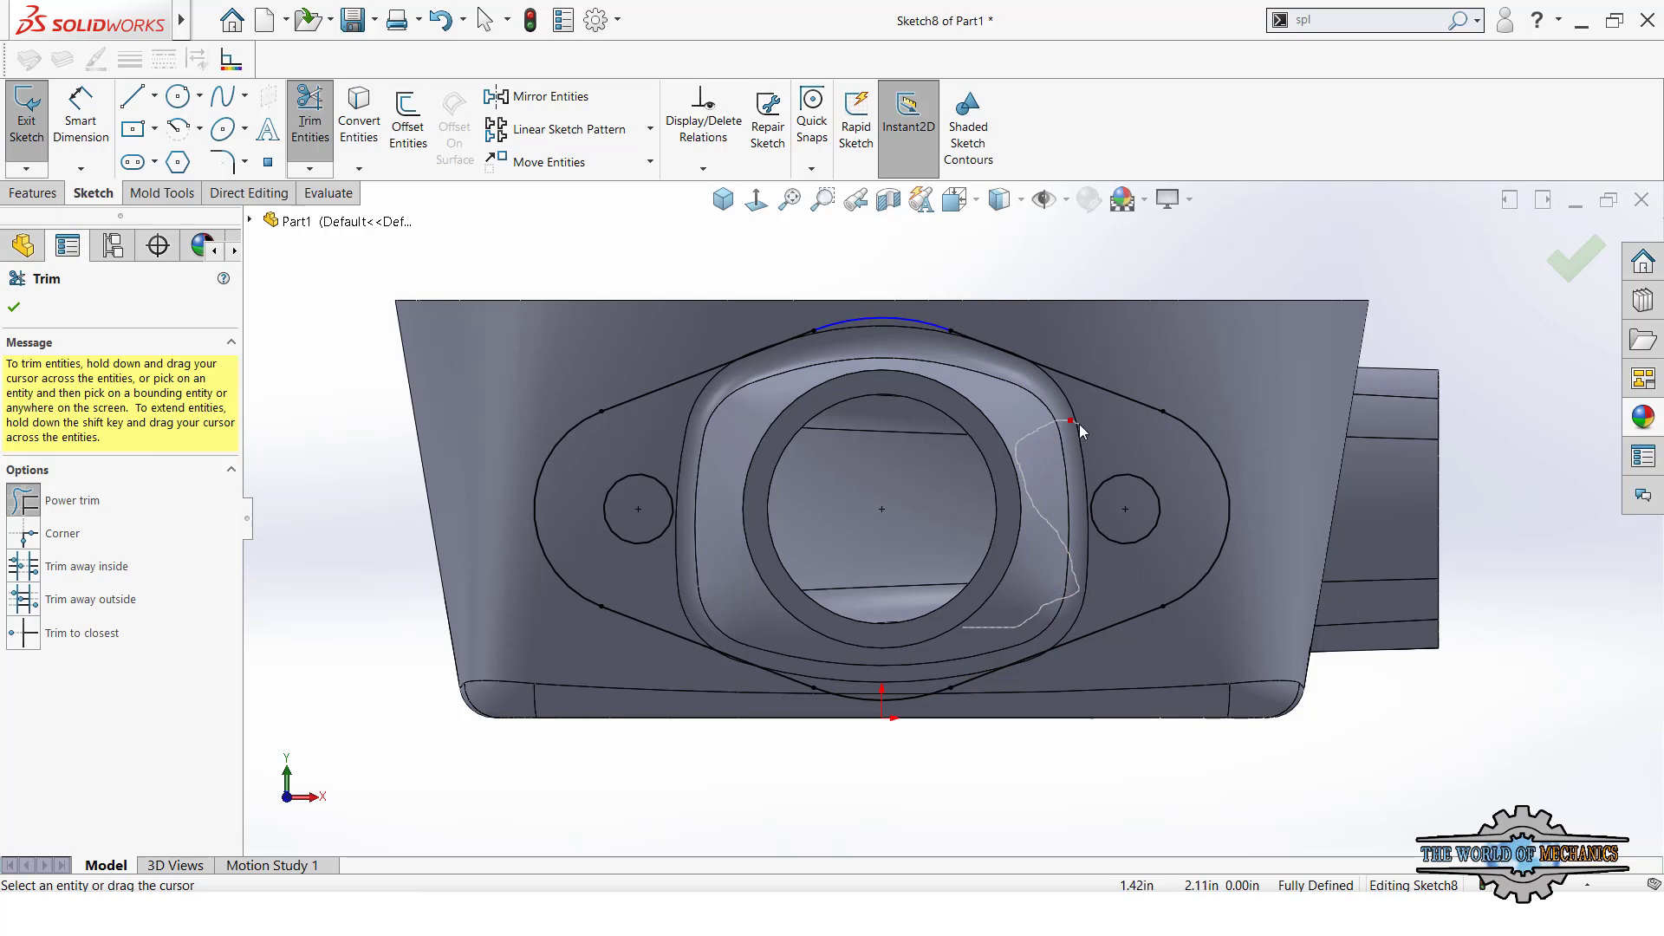
{"action": "left_click_drag", "start_coordinate": [1068, 419], "coordinate": [1131, 408]}
{"action": "left_click", "coordinate": [308, 125]}
- Add a centre circle at the pipe centre, tangent to the pipe bore edge
{"action": "left_click", "coordinate": [187, 102]}
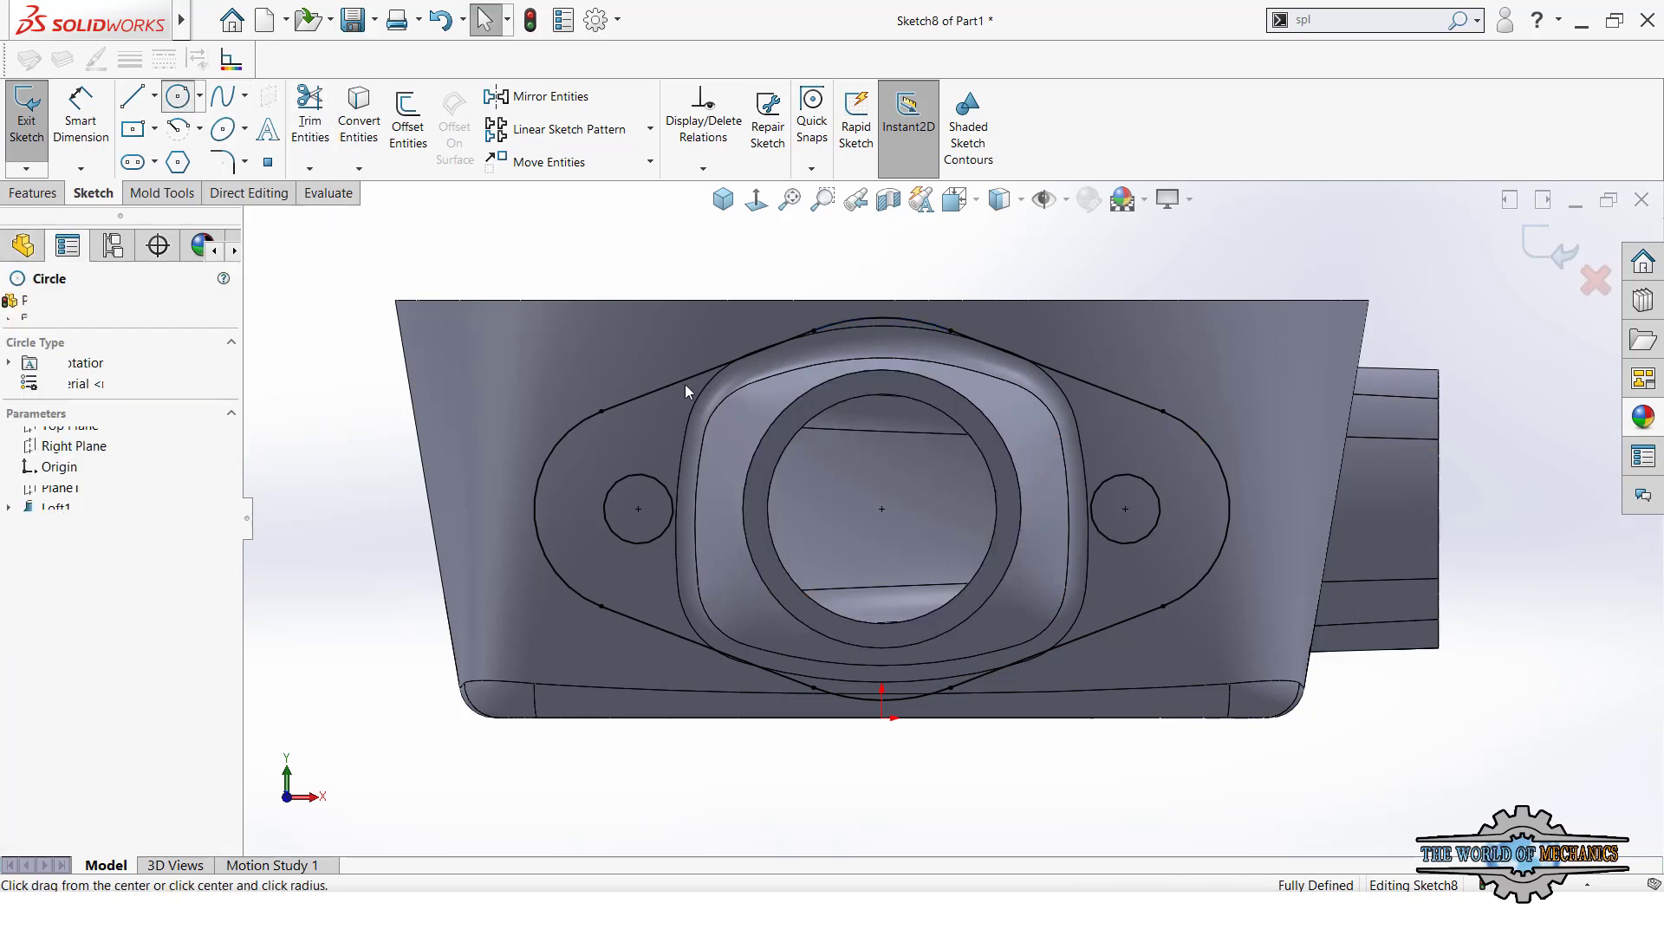
{"action": "left_click", "coordinate": [882, 509]}
{"action": "left_click", "coordinate": [902, 424]}
{"action": "key", "text": "Escape"}
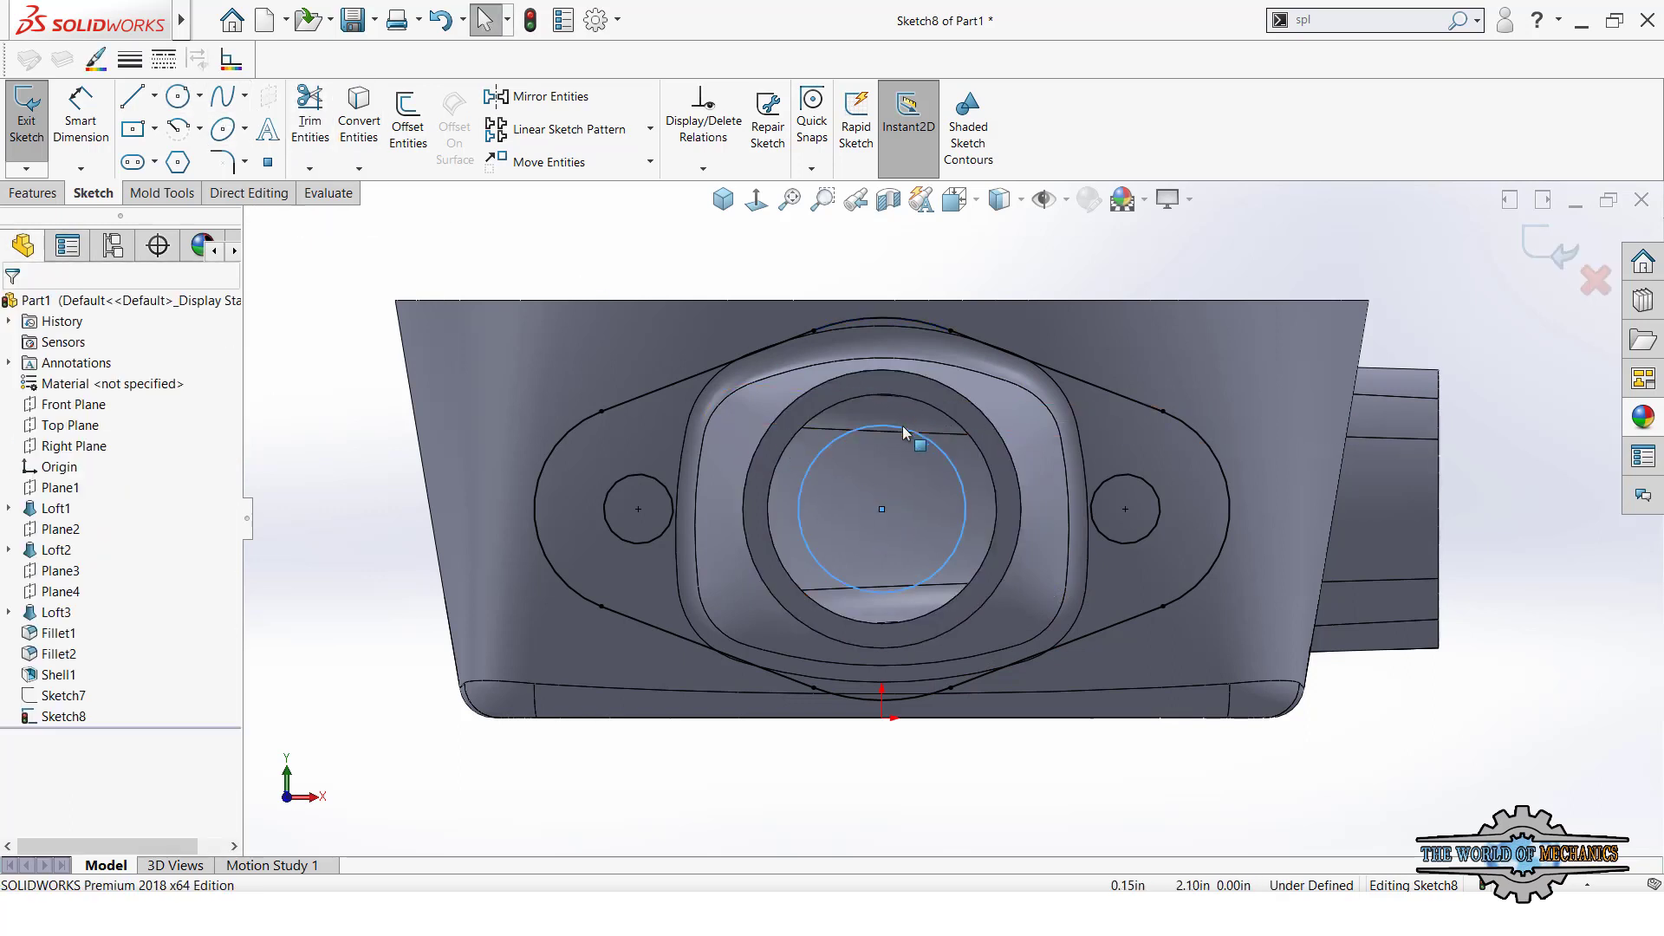
{"action": "left_click", "coordinate": [902, 424]}
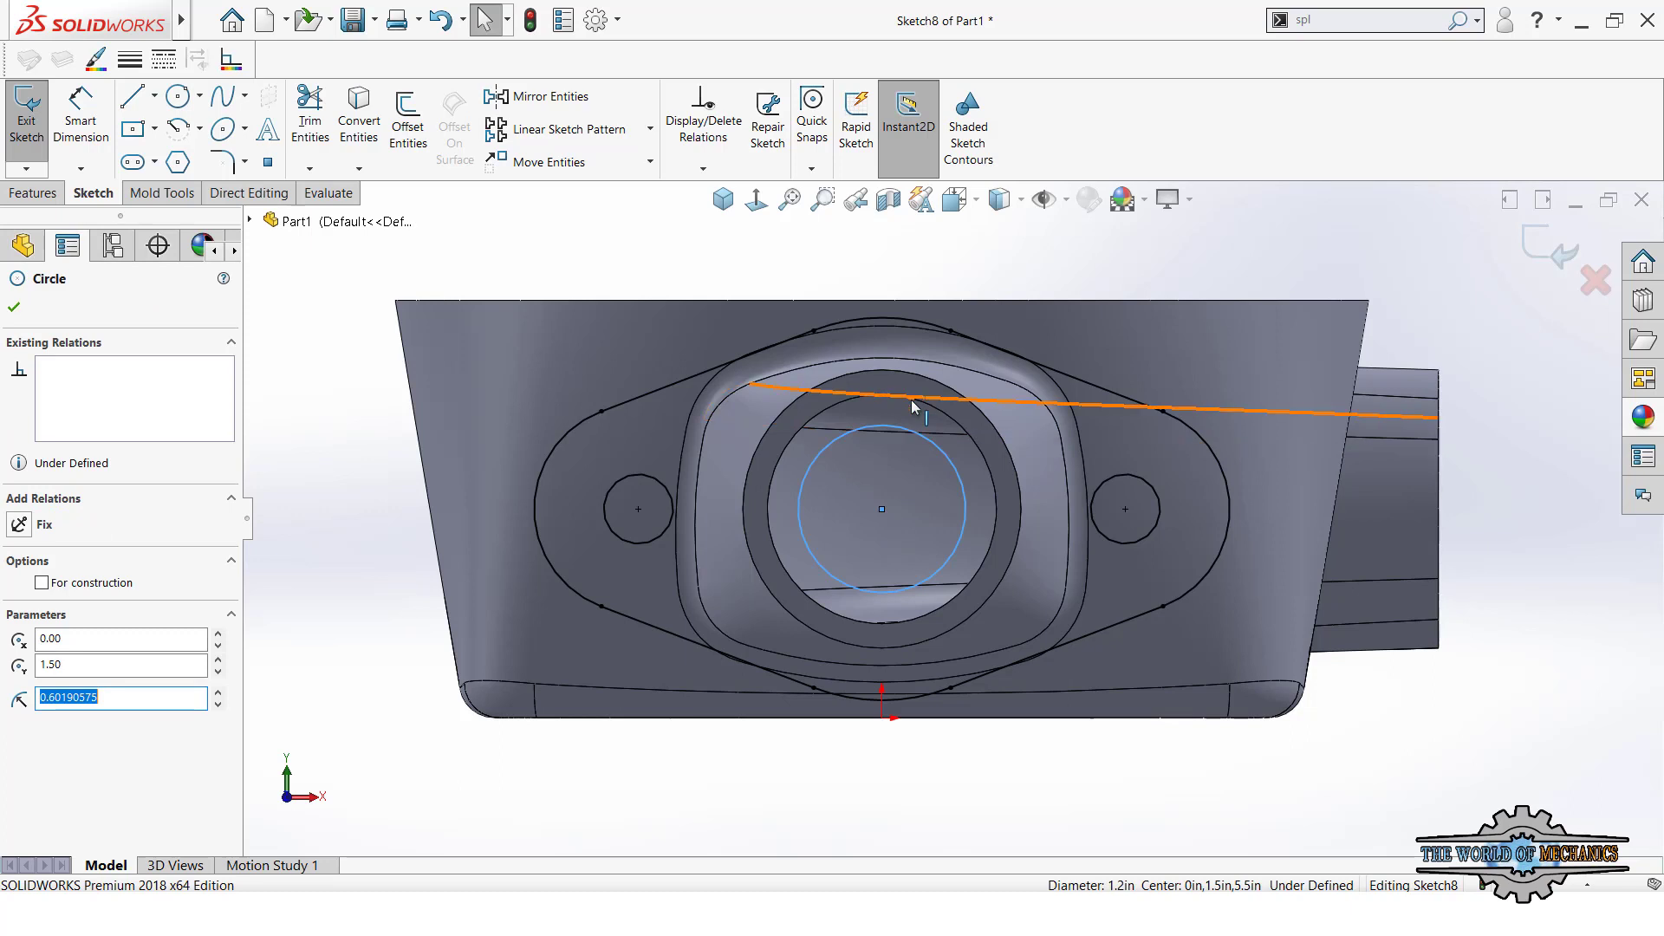
{"action": "left_click", "coordinate": [975, 447], "text": "ctrl"}
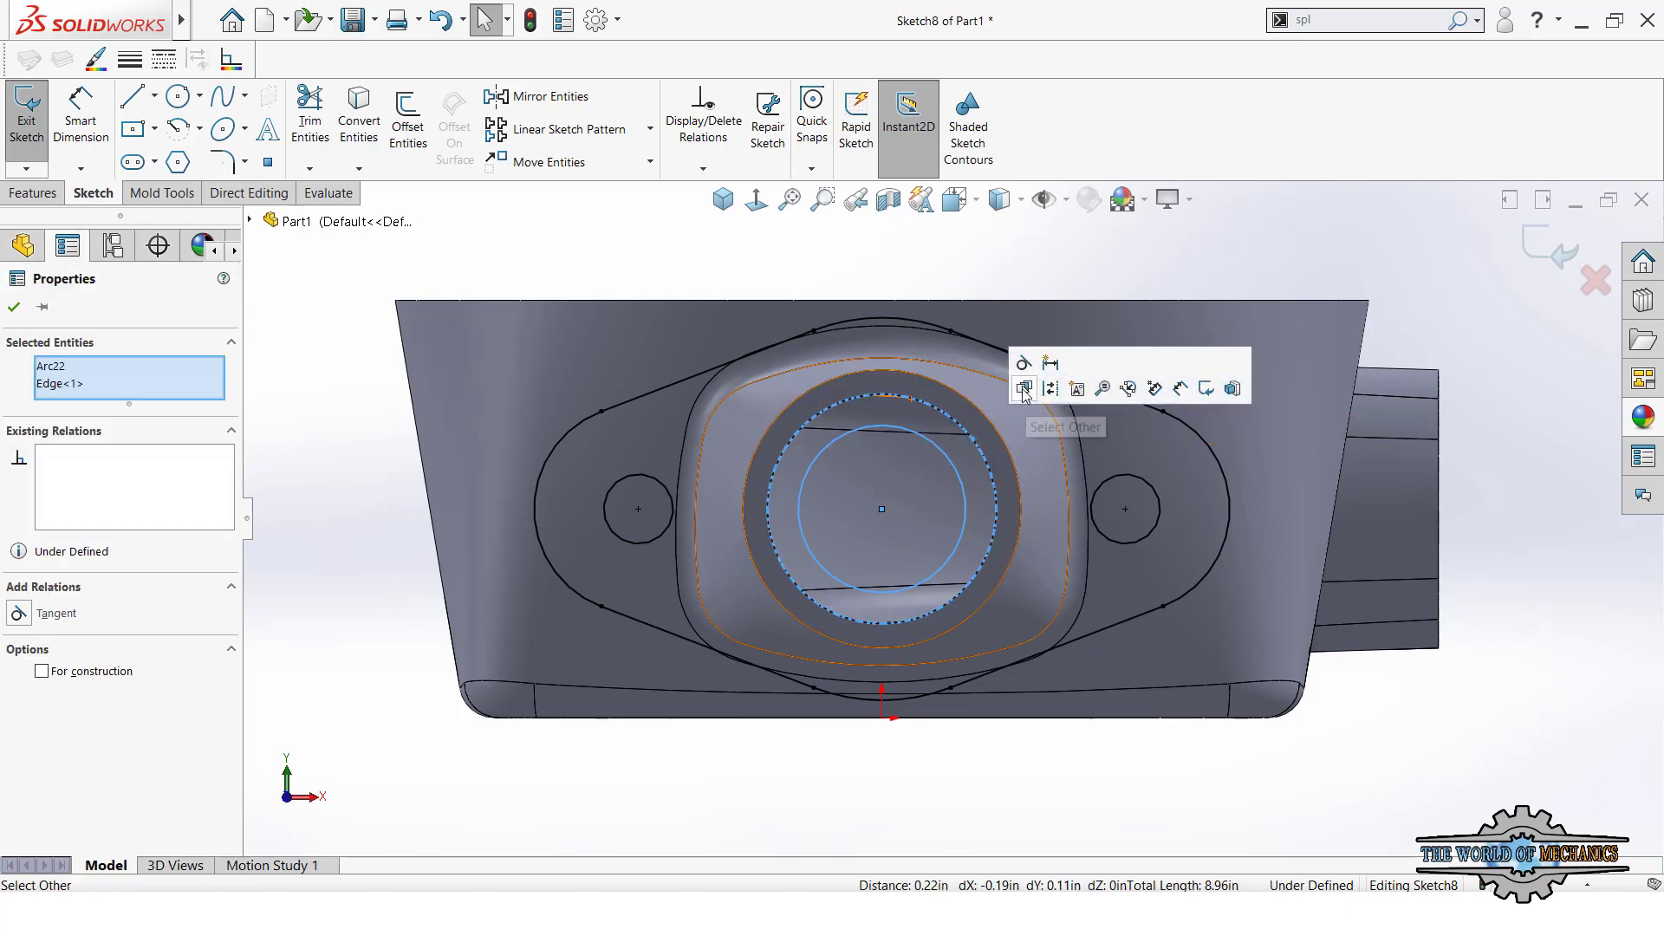
{"action": "left_click", "coordinate": [1023, 362]}
{"action": "key", "text": "Escape"}
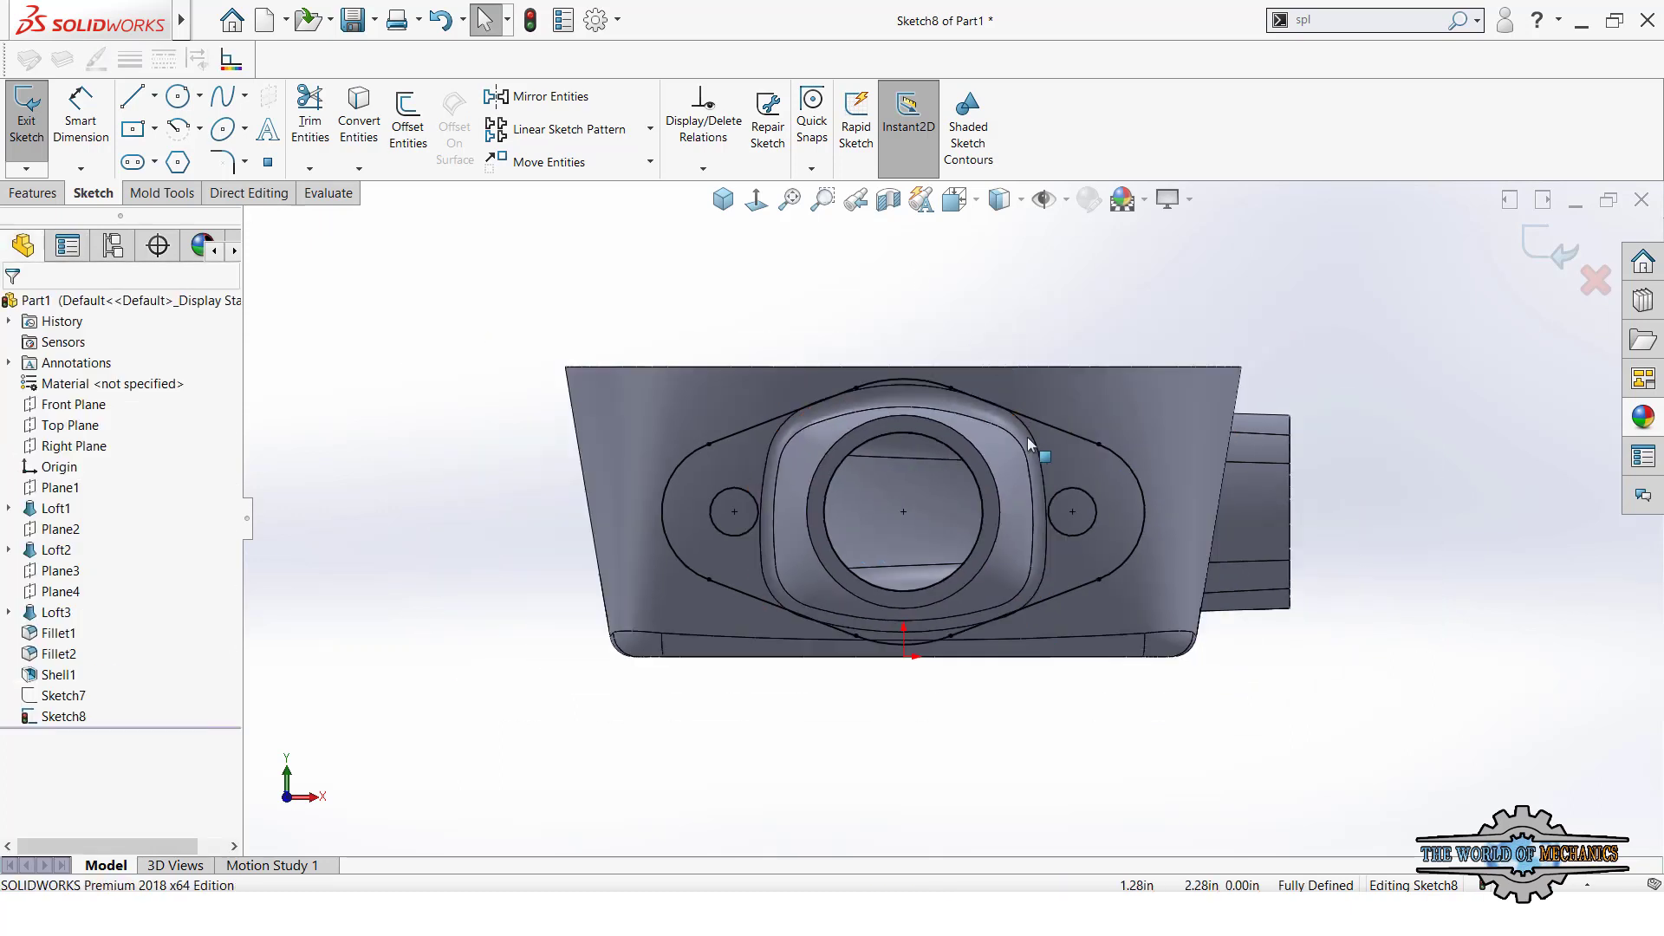
{"action": "middle_click_drag", "start_coordinate": [1027, 437], "coordinate": [950, 480]}
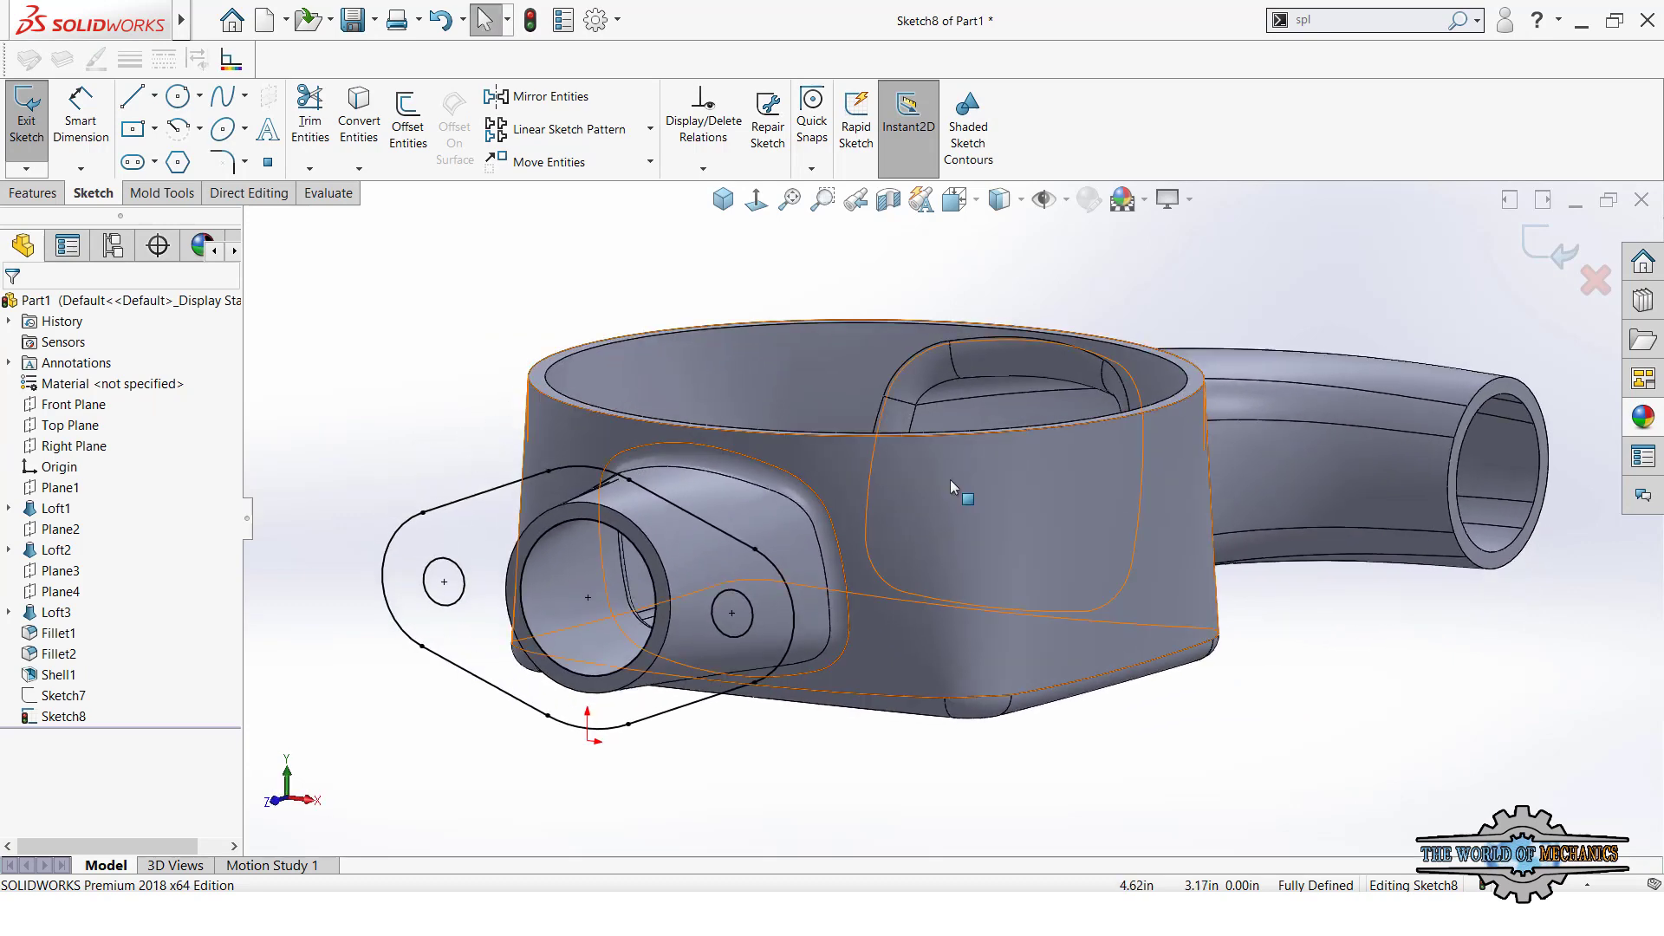
- Extrude the Sketch8 flange profile 0.50 in as Boss-Extrude1
{"action": "left_click", "coordinate": [32, 192]}
{"action": "left_click", "coordinate": [44, 137]}
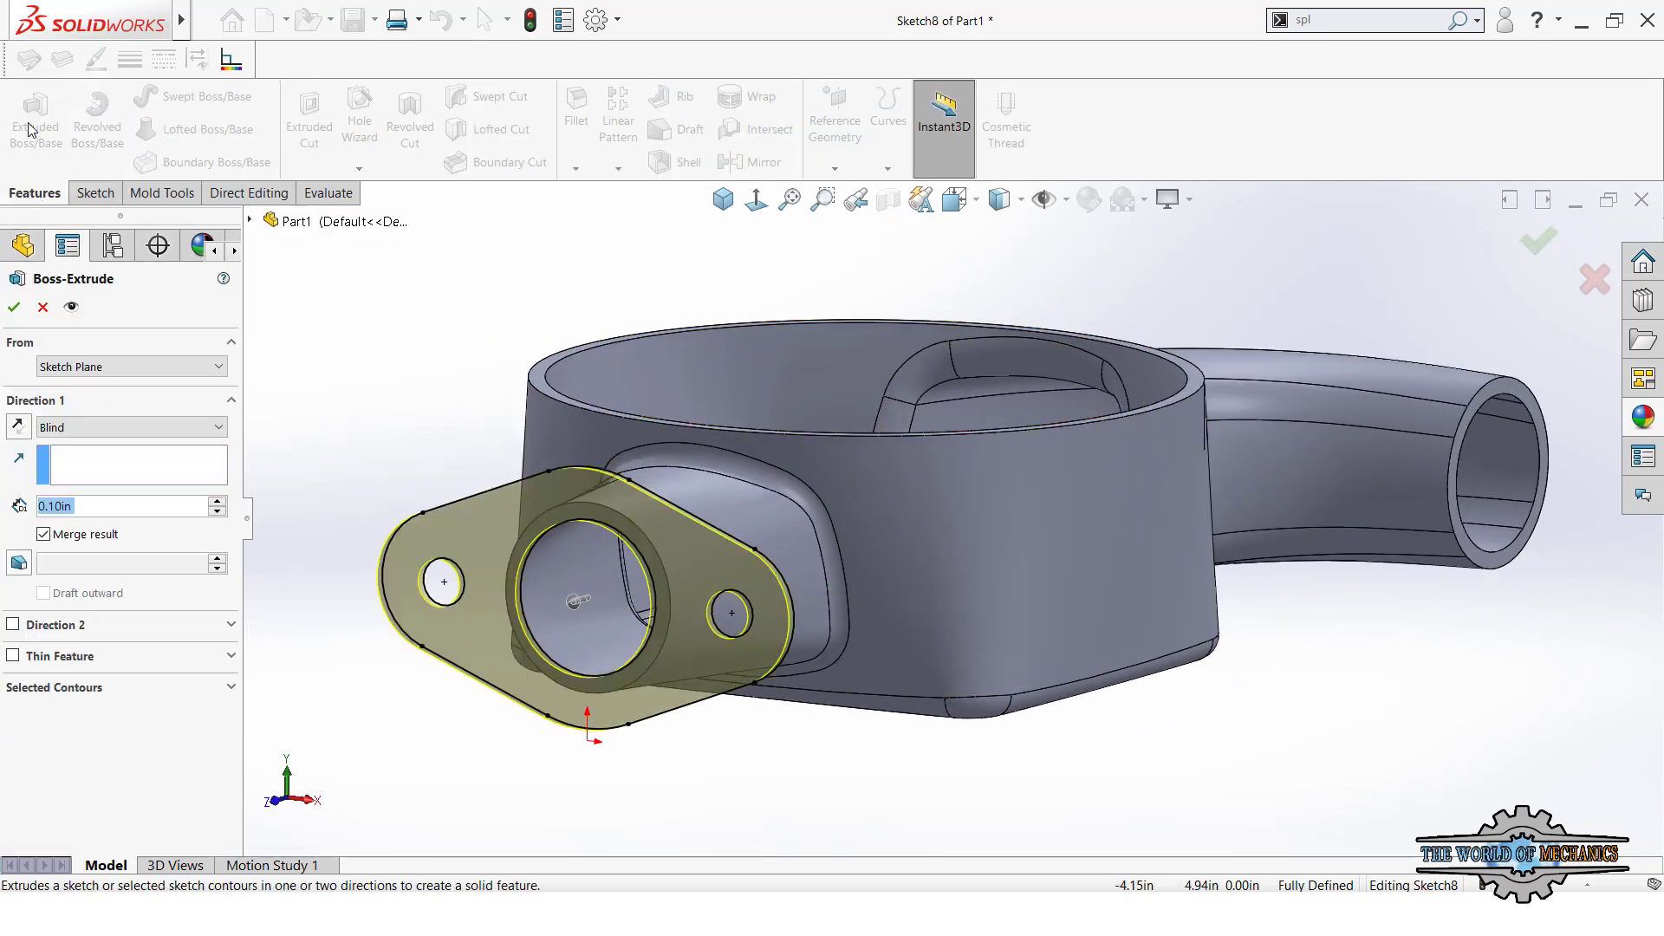
{"action": "type", "text": "0.5"}
{"action": "key", "text": "Return"}
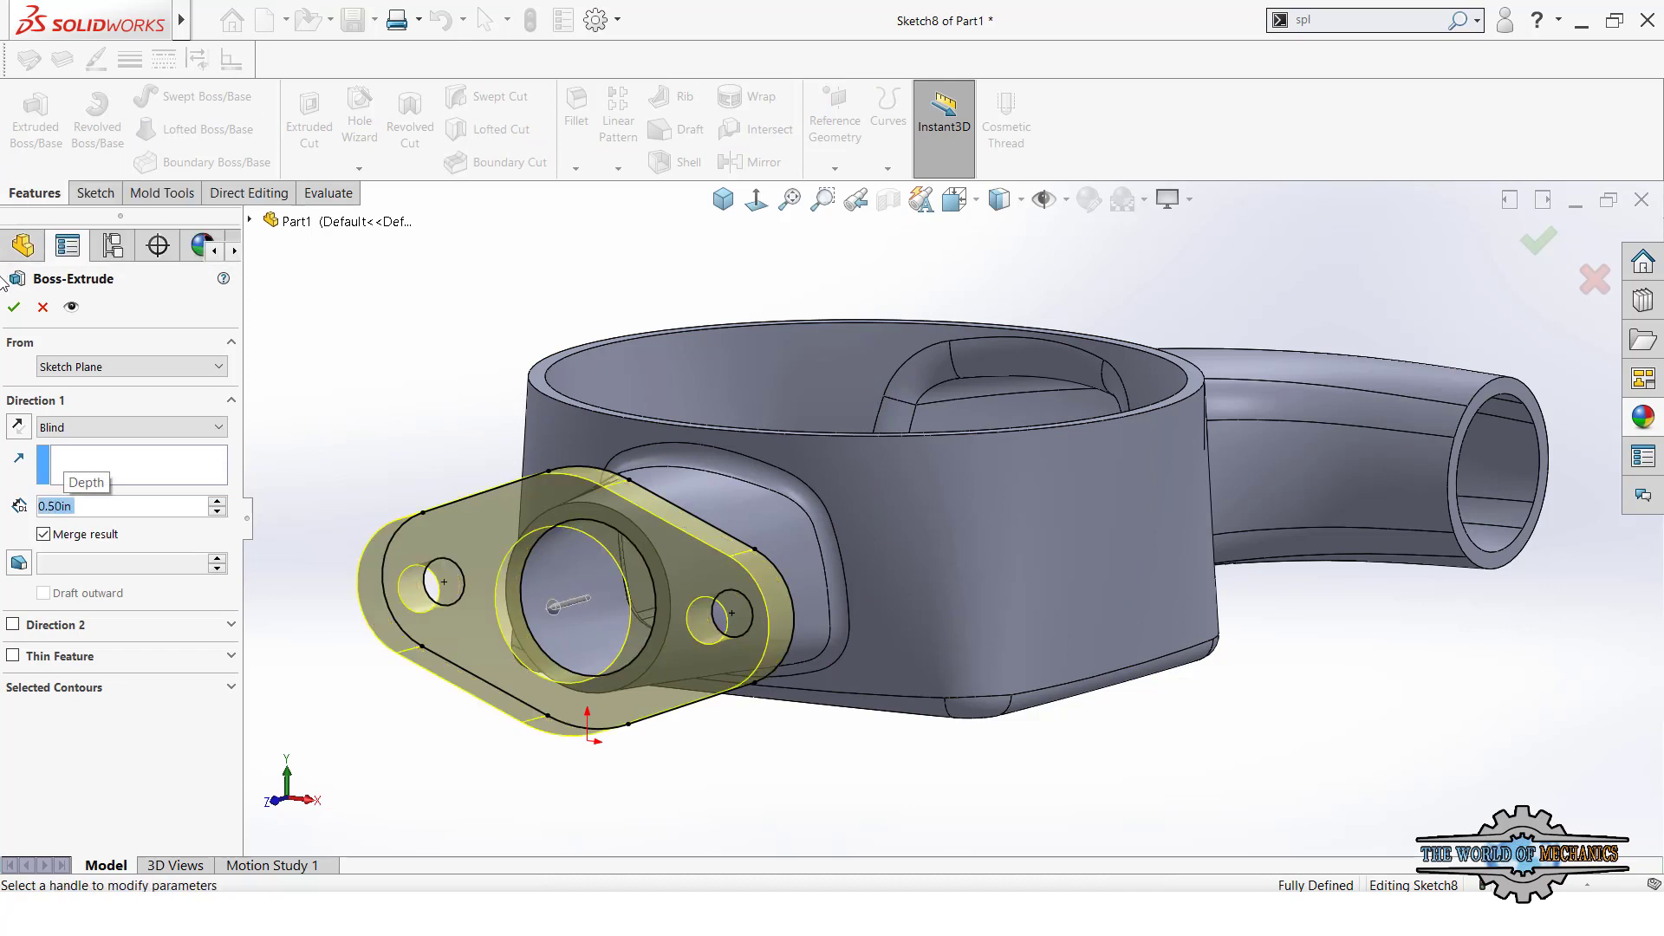
{"action": "left_click", "coordinate": [13, 307]}
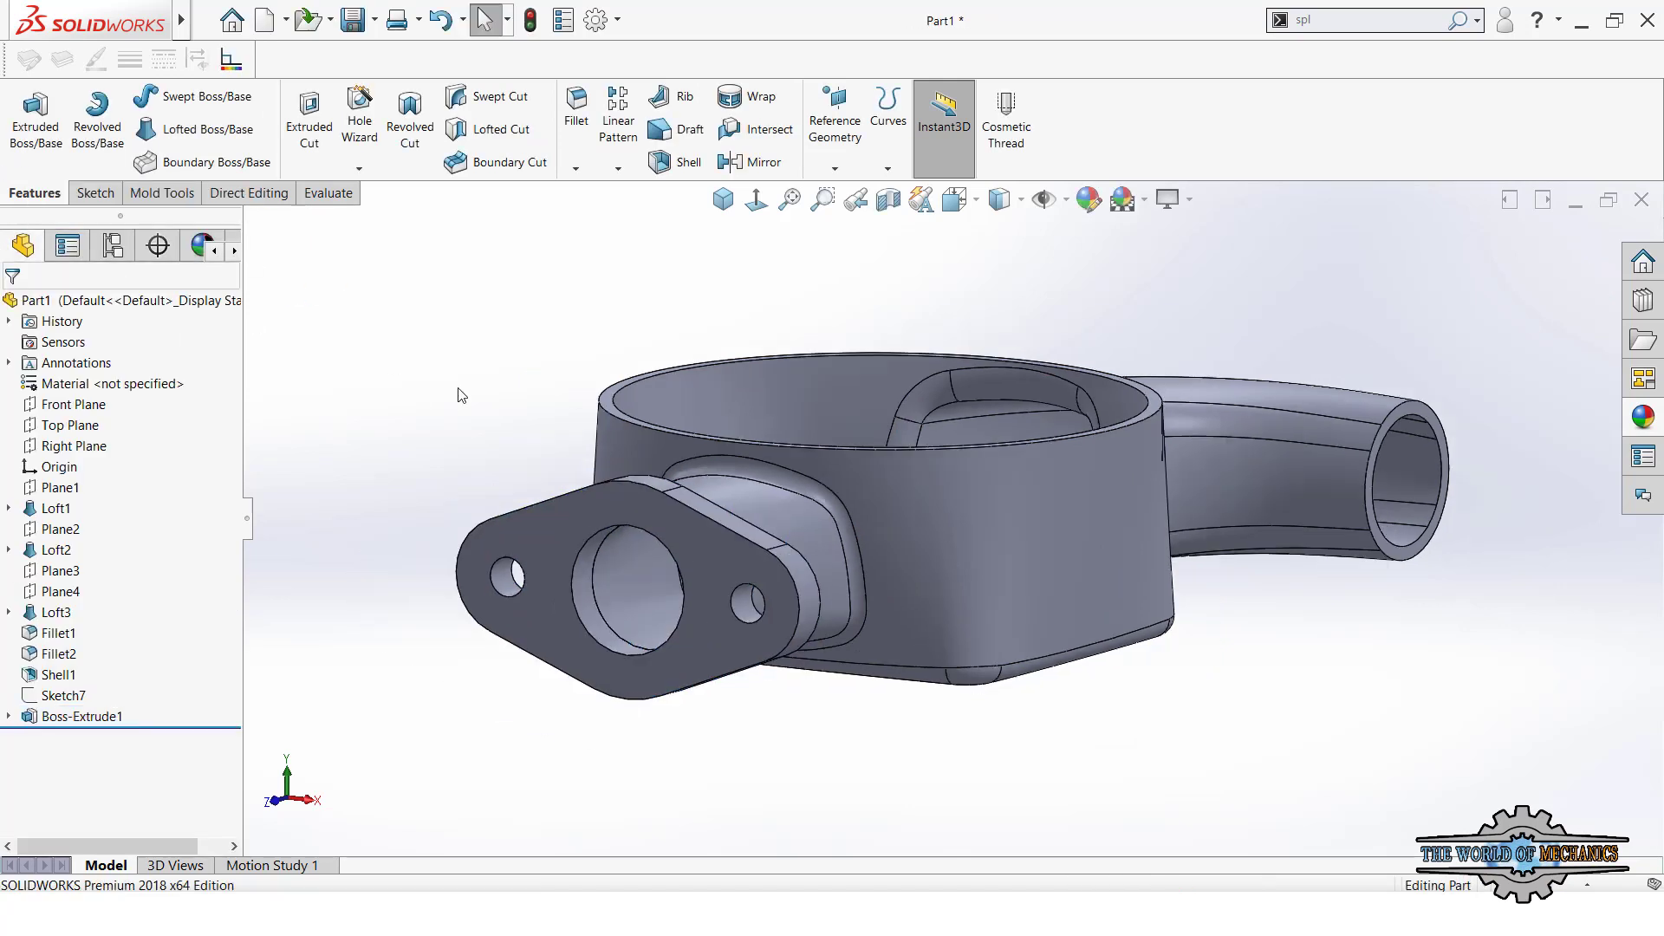
- Start a sketch on the elbow pipe's end face, viewed normal to it
{"action": "left_click", "coordinate": [721, 201]}
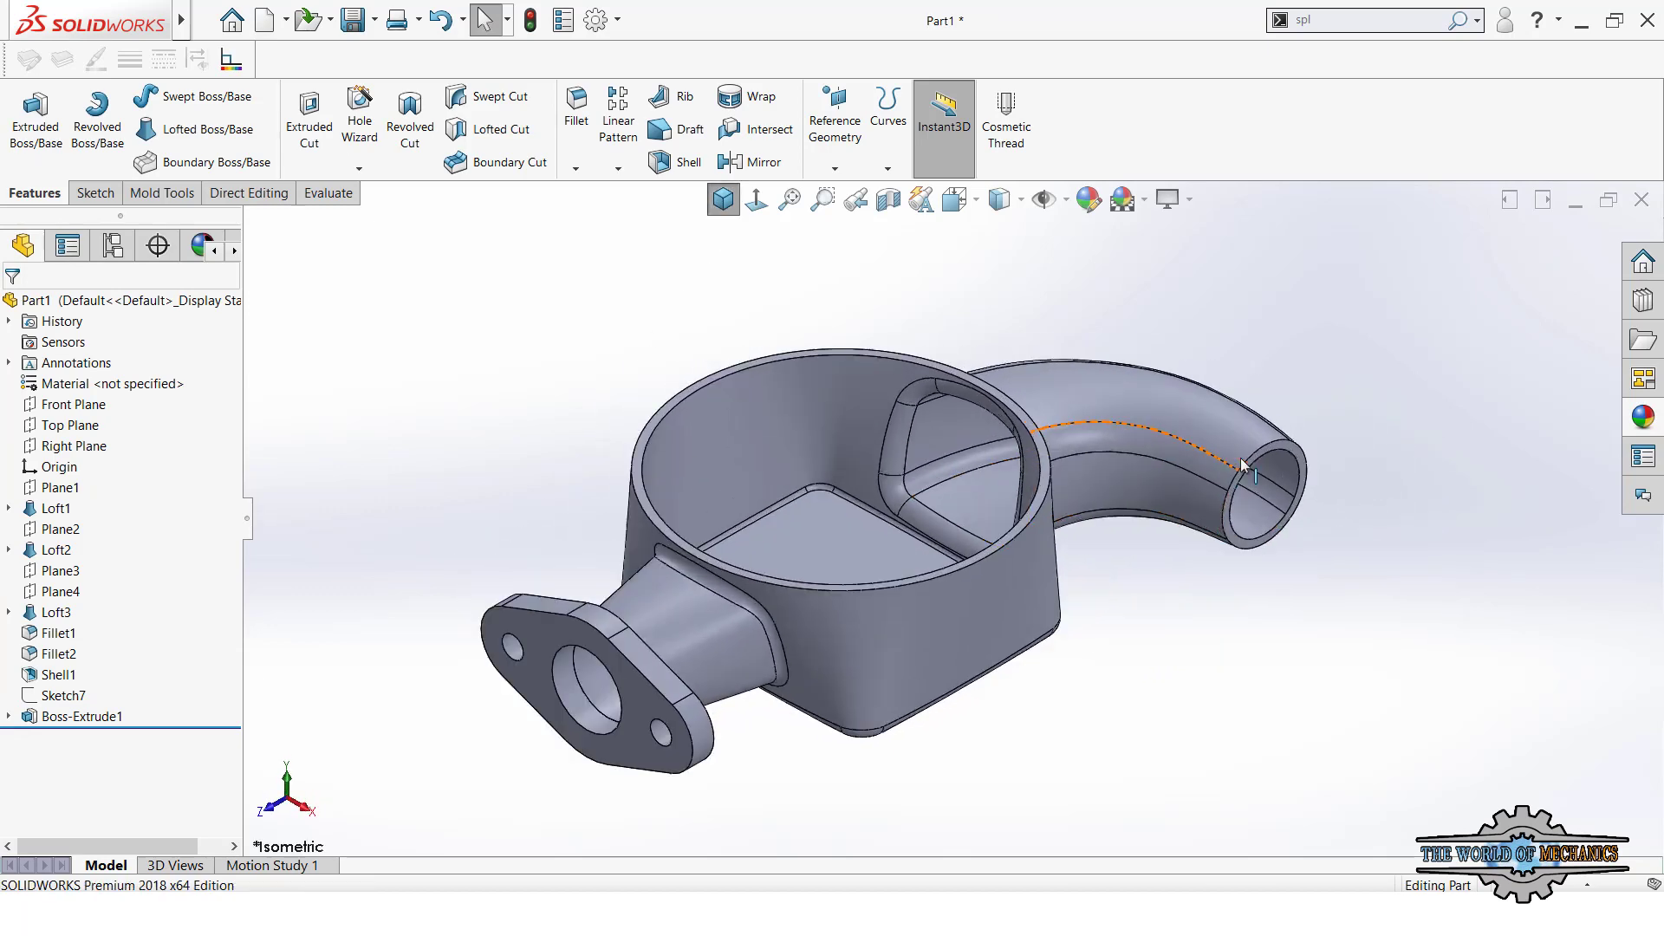
{"action": "scroll", "coordinate": [1279, 454], "scroll_direction": "down", "scroll_amount": 5}
{"action": "left_click", "coordinate": [1282, 455]}
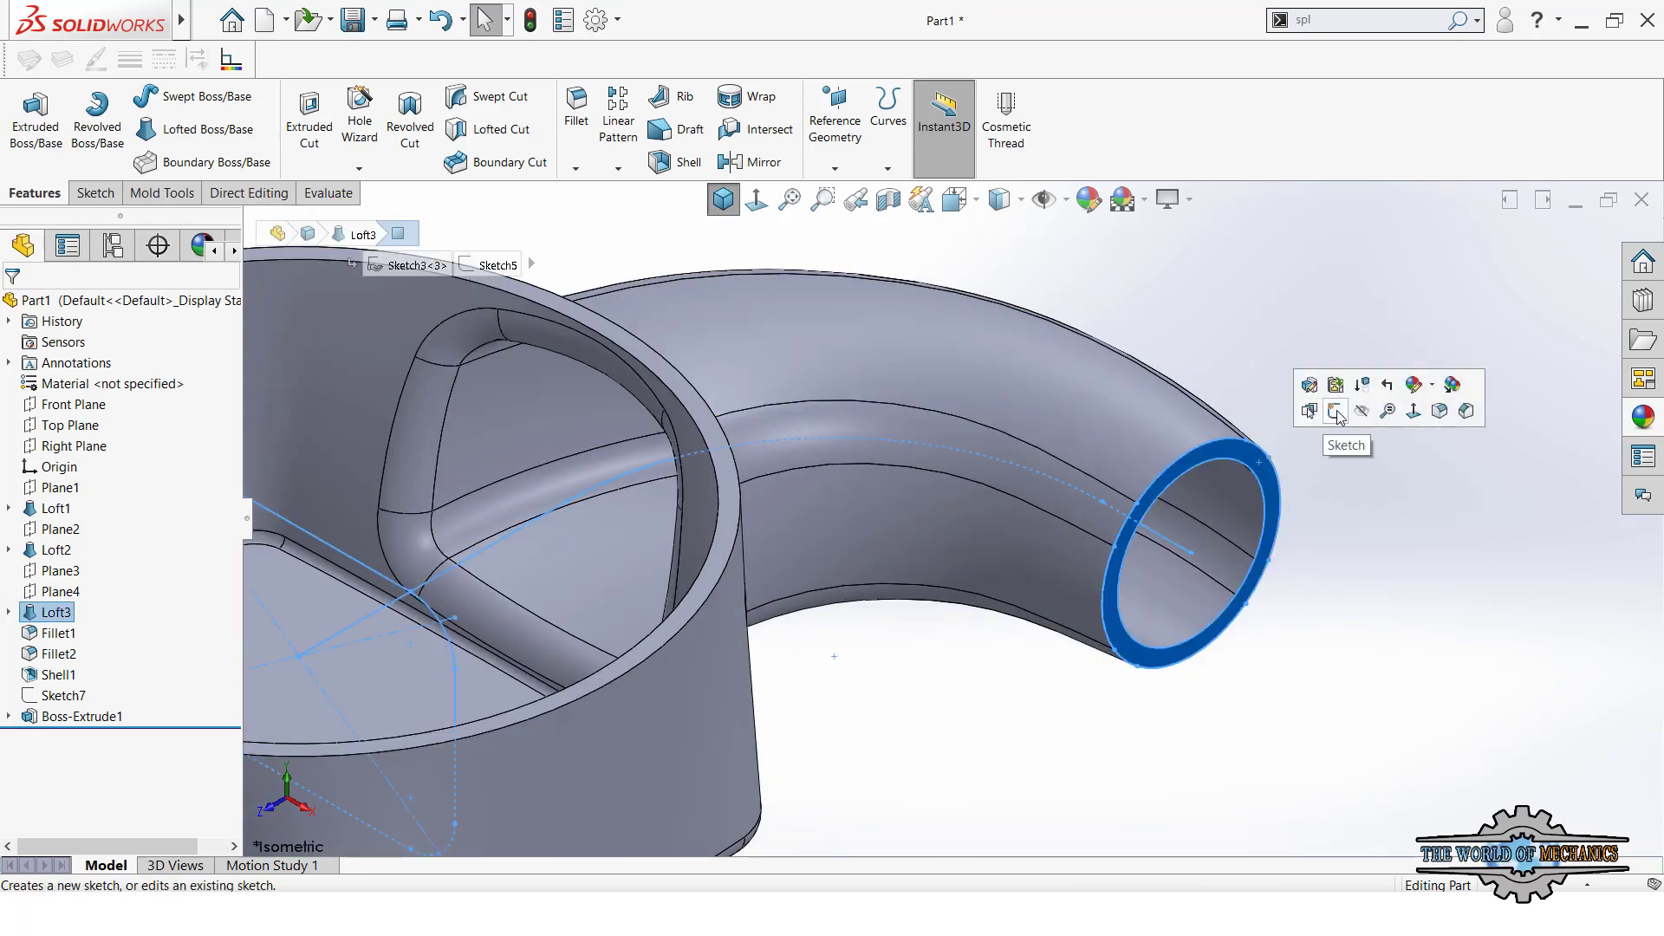
{"action": "left_click", "coordinate": [1393, 400]}
{"action": "left_click", "coordinate": [756, 200]}
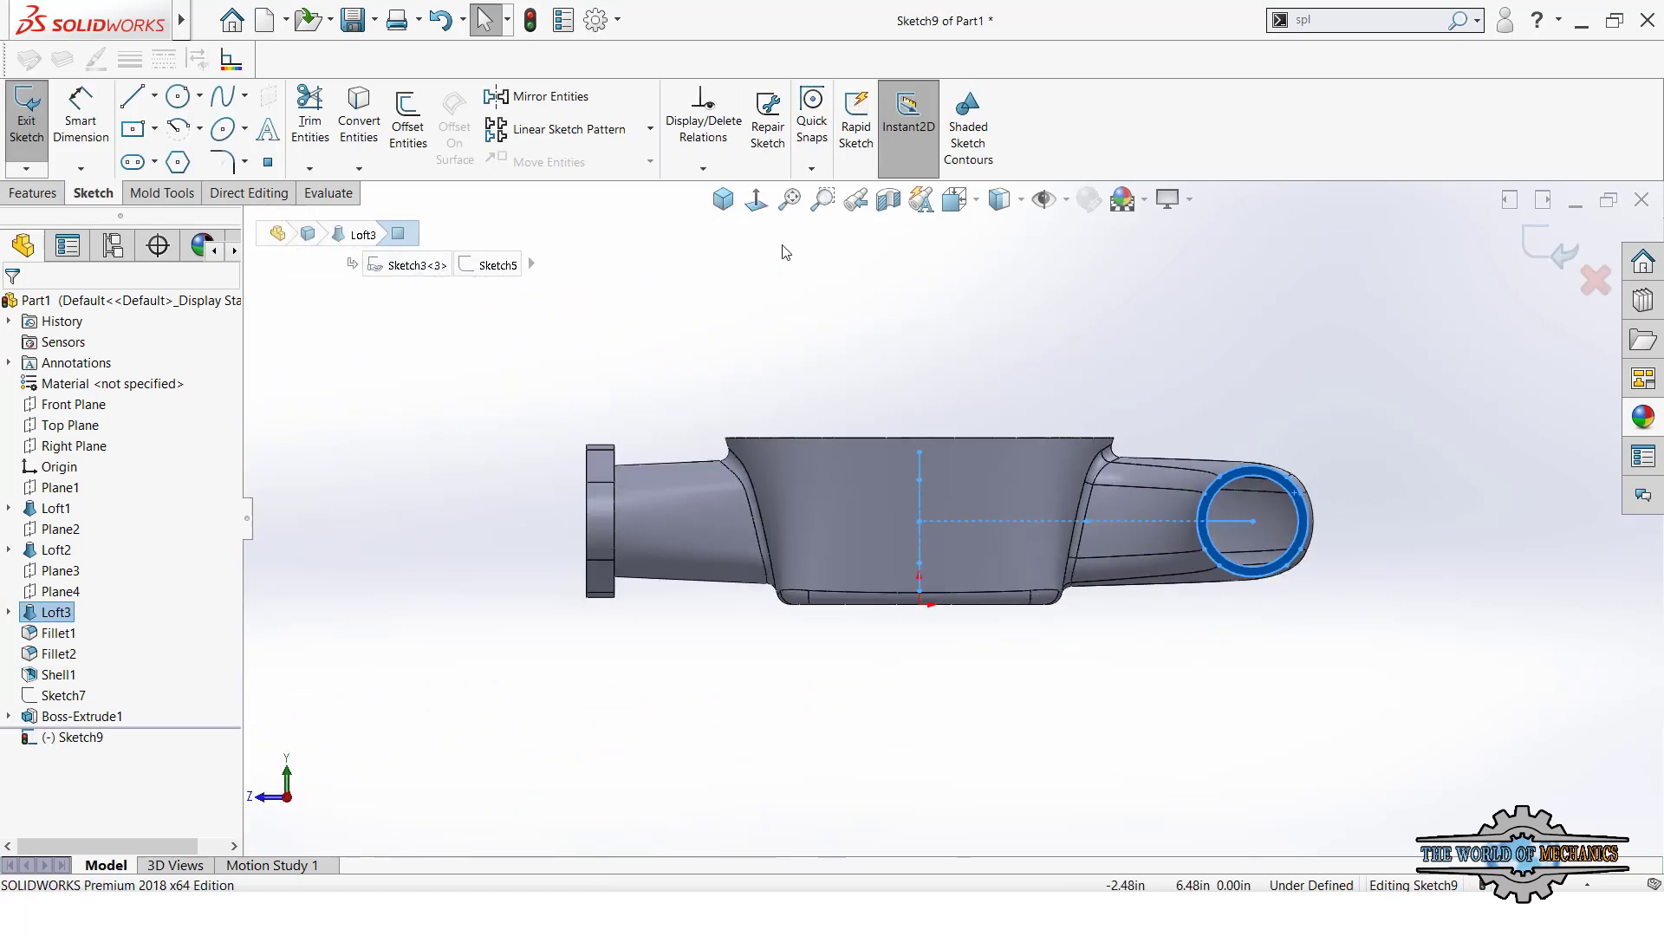
- Draw vertical and horizontal construction centrelines meeting at the opening's centre
{"action": "left_click", "coordinate": [154, 96]}
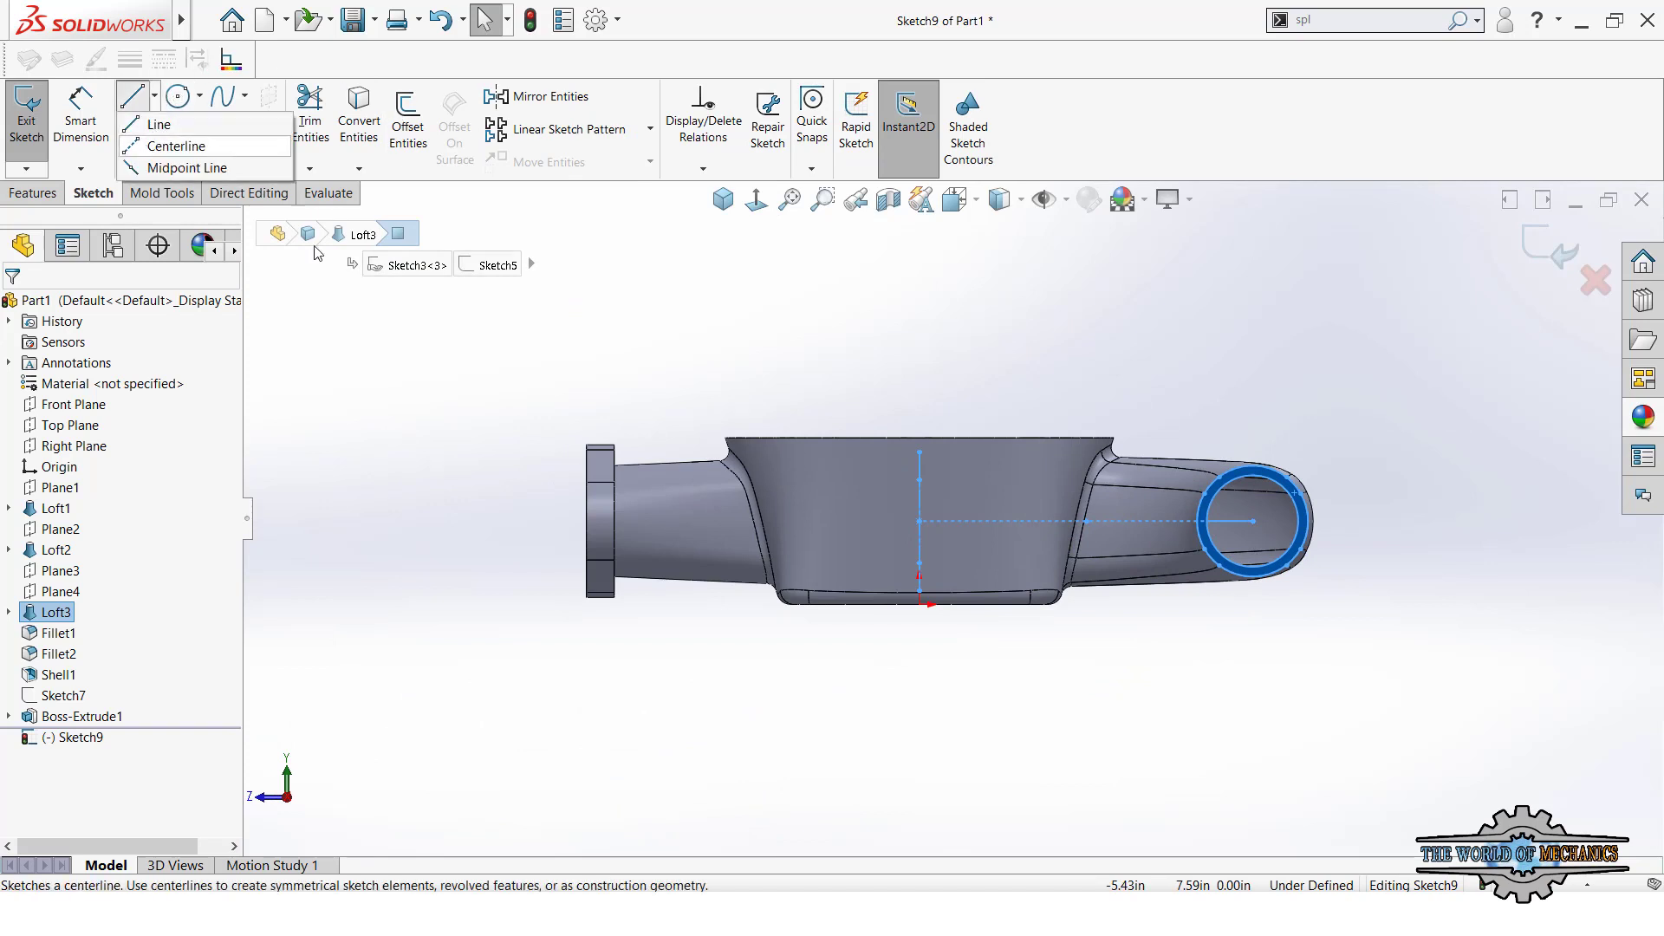
{"action": "left_click", "coordinate": [164, 137]}
{"action": "scroll", "coordinate": [1239, 483], "scroll_direction": "down", "scroll_amount": 3}
{"action": "scroll", "coordinate": [1239, 483], "scroll_direction": "down", "scroll_amount": 2}
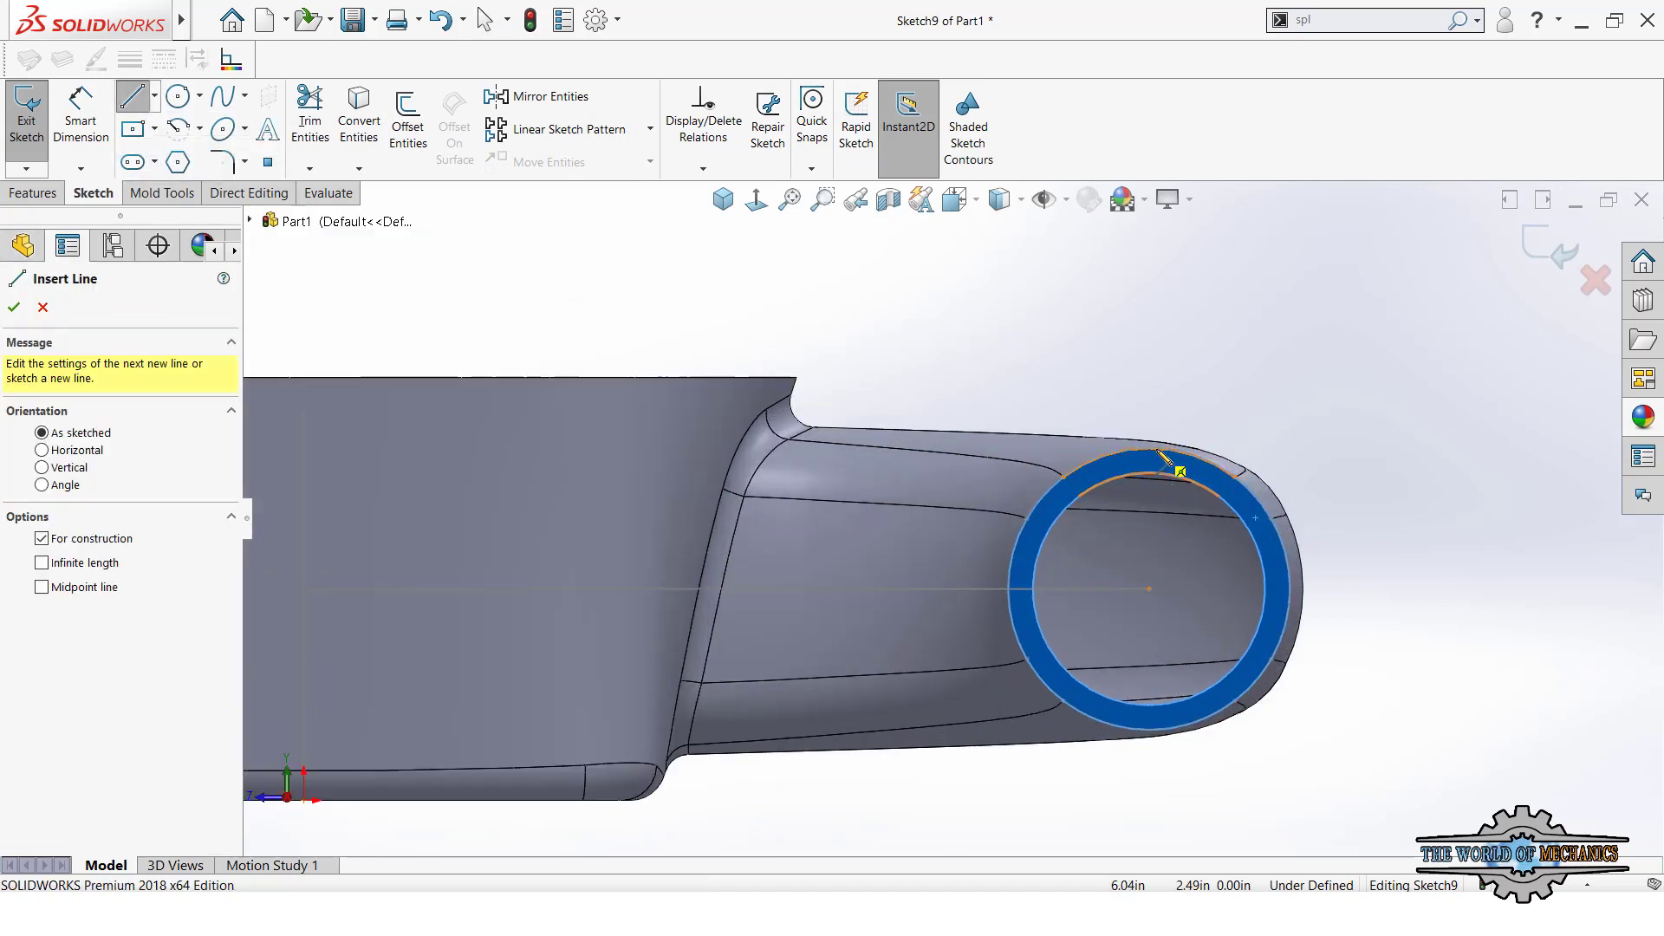
{"action": "left_click", "coordinate": [1148, 447]}
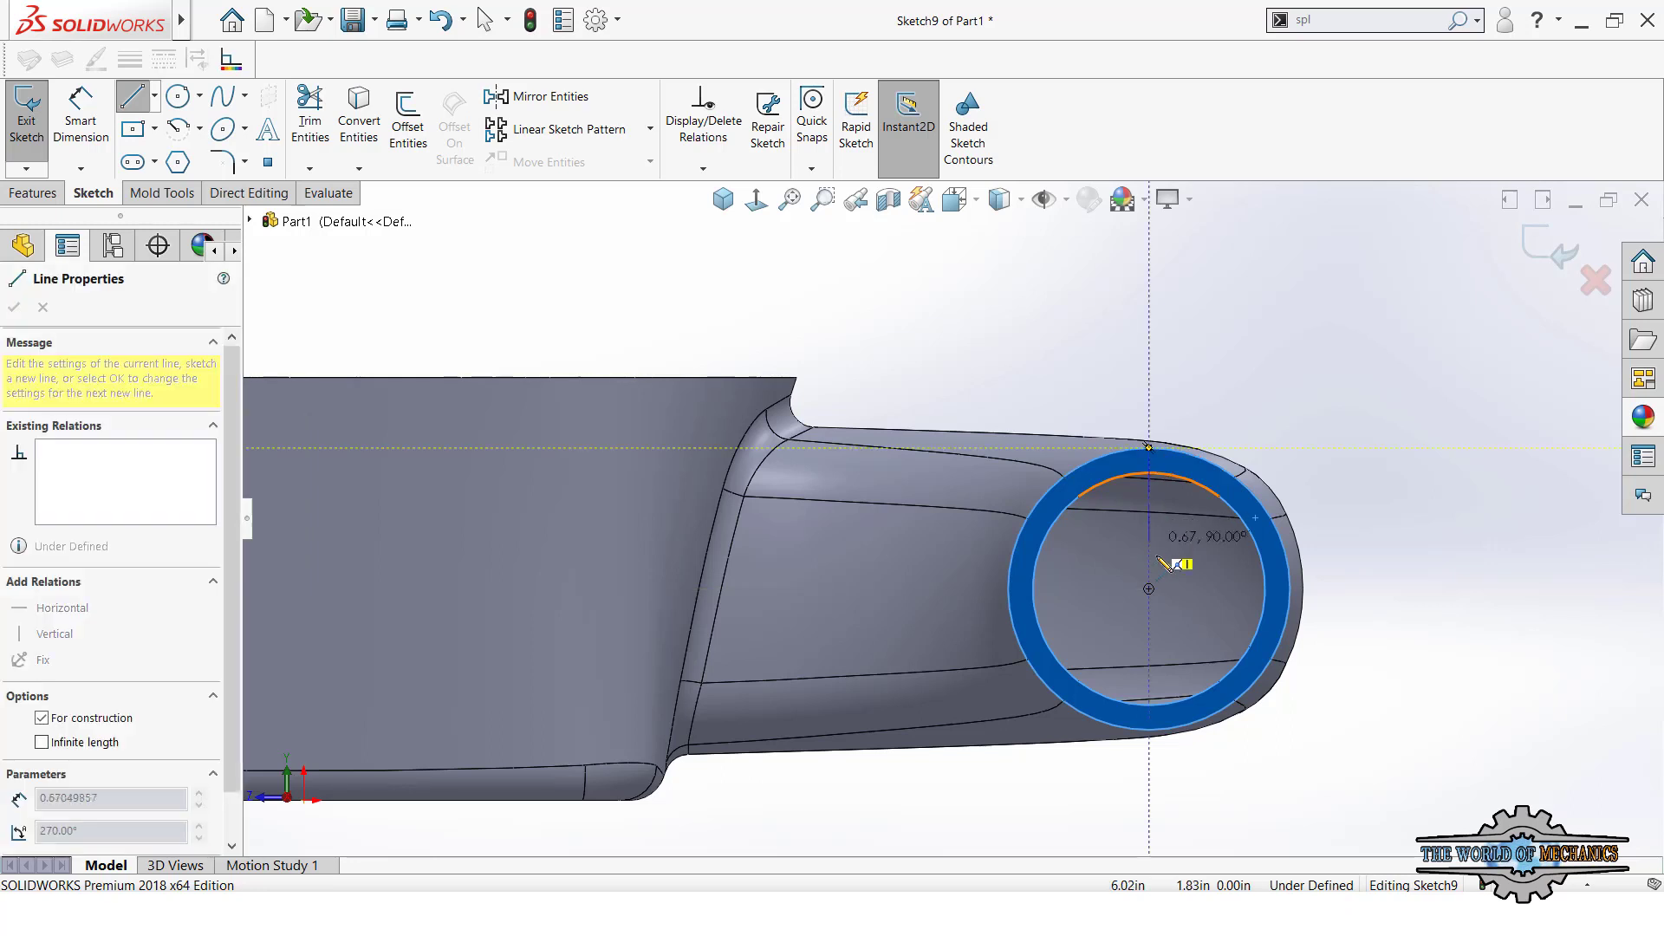
{"action": "left_click", "coordinate": [1148, 589]}
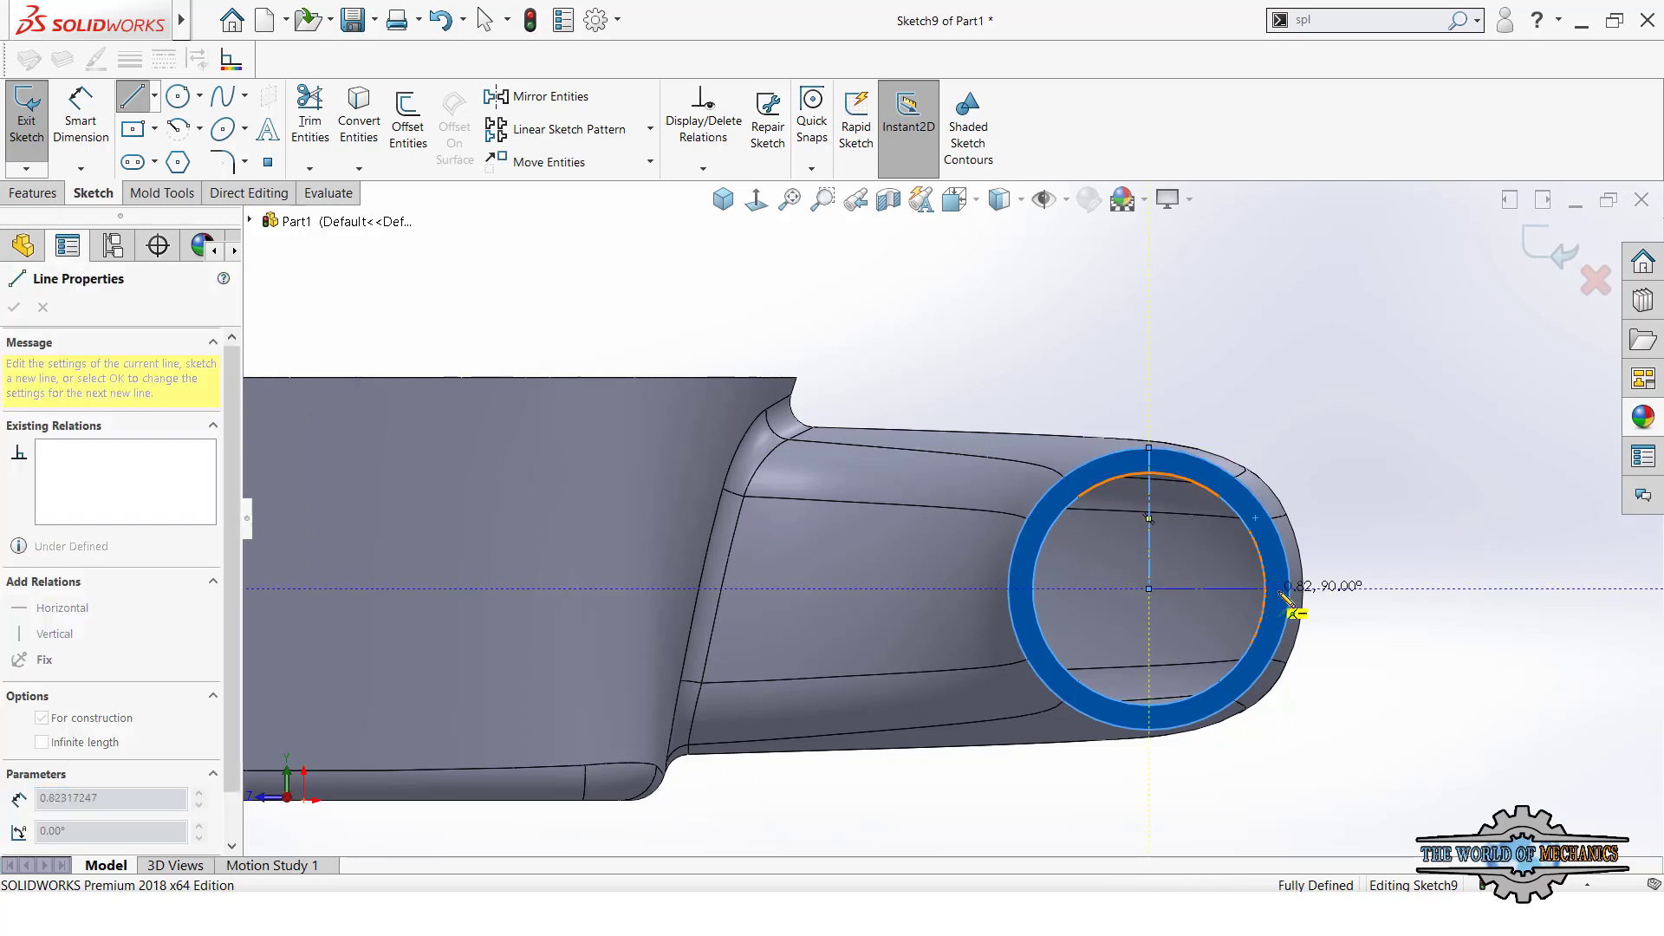
{"action": "left_click", "coordinate": [1291, 589]}
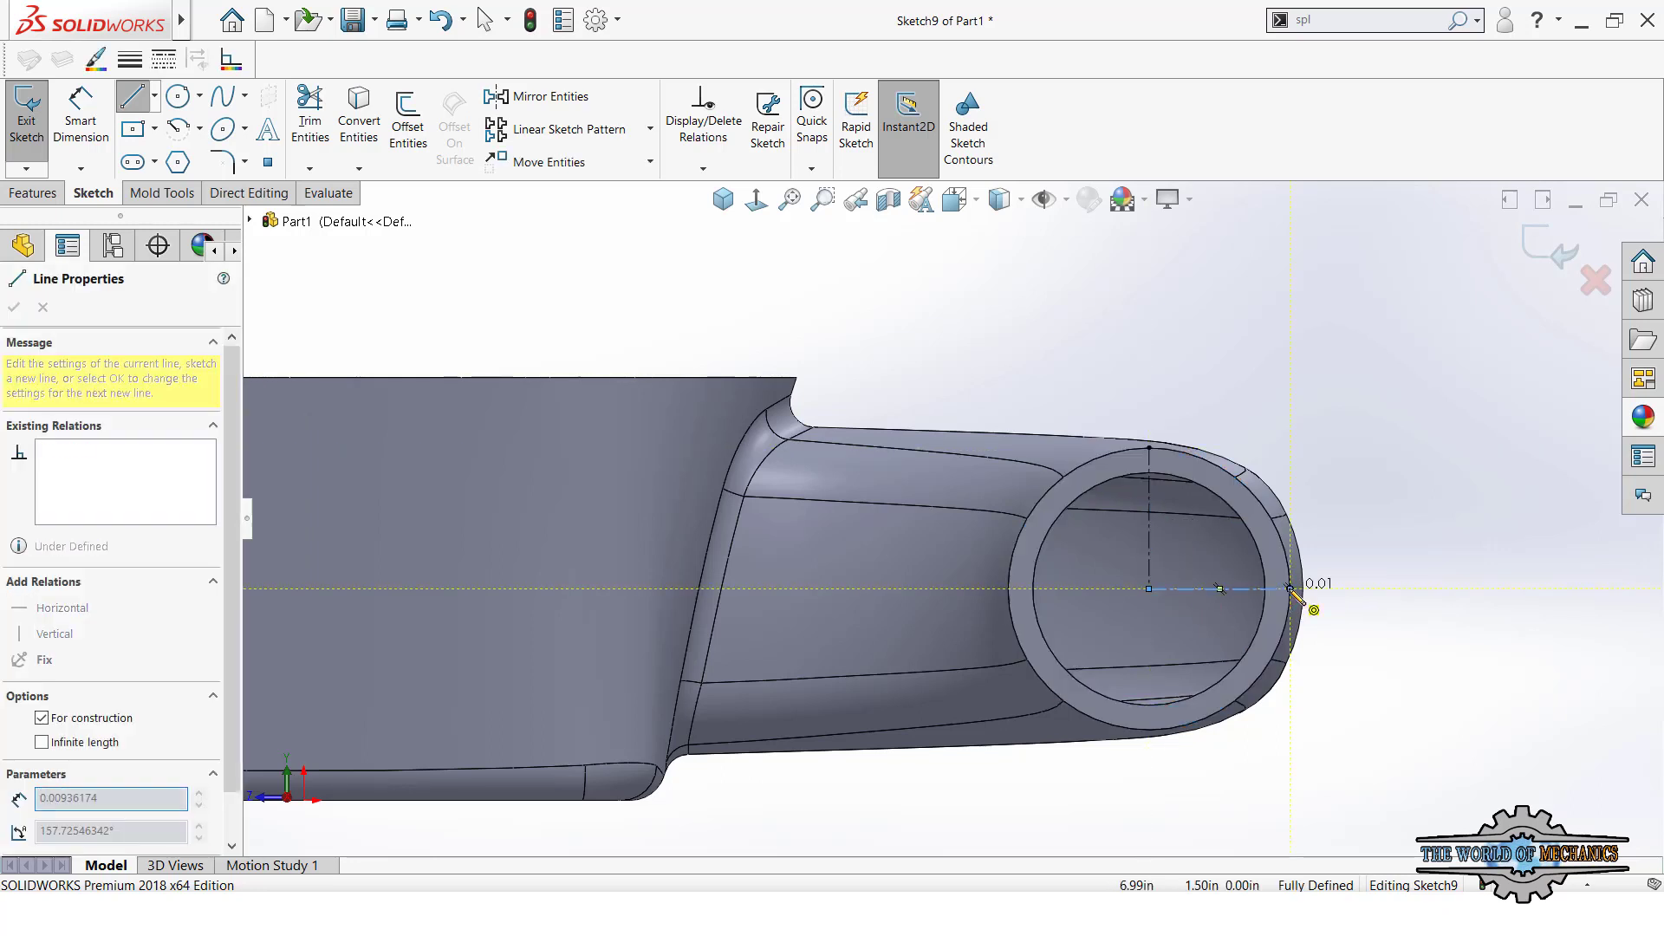
{"action": "key", "text": "Escape"}
- Draw a circle centred on the opening and dimension it to 2.75 in diameter
{"action": "left_click", "coordinate": [179, 97]}
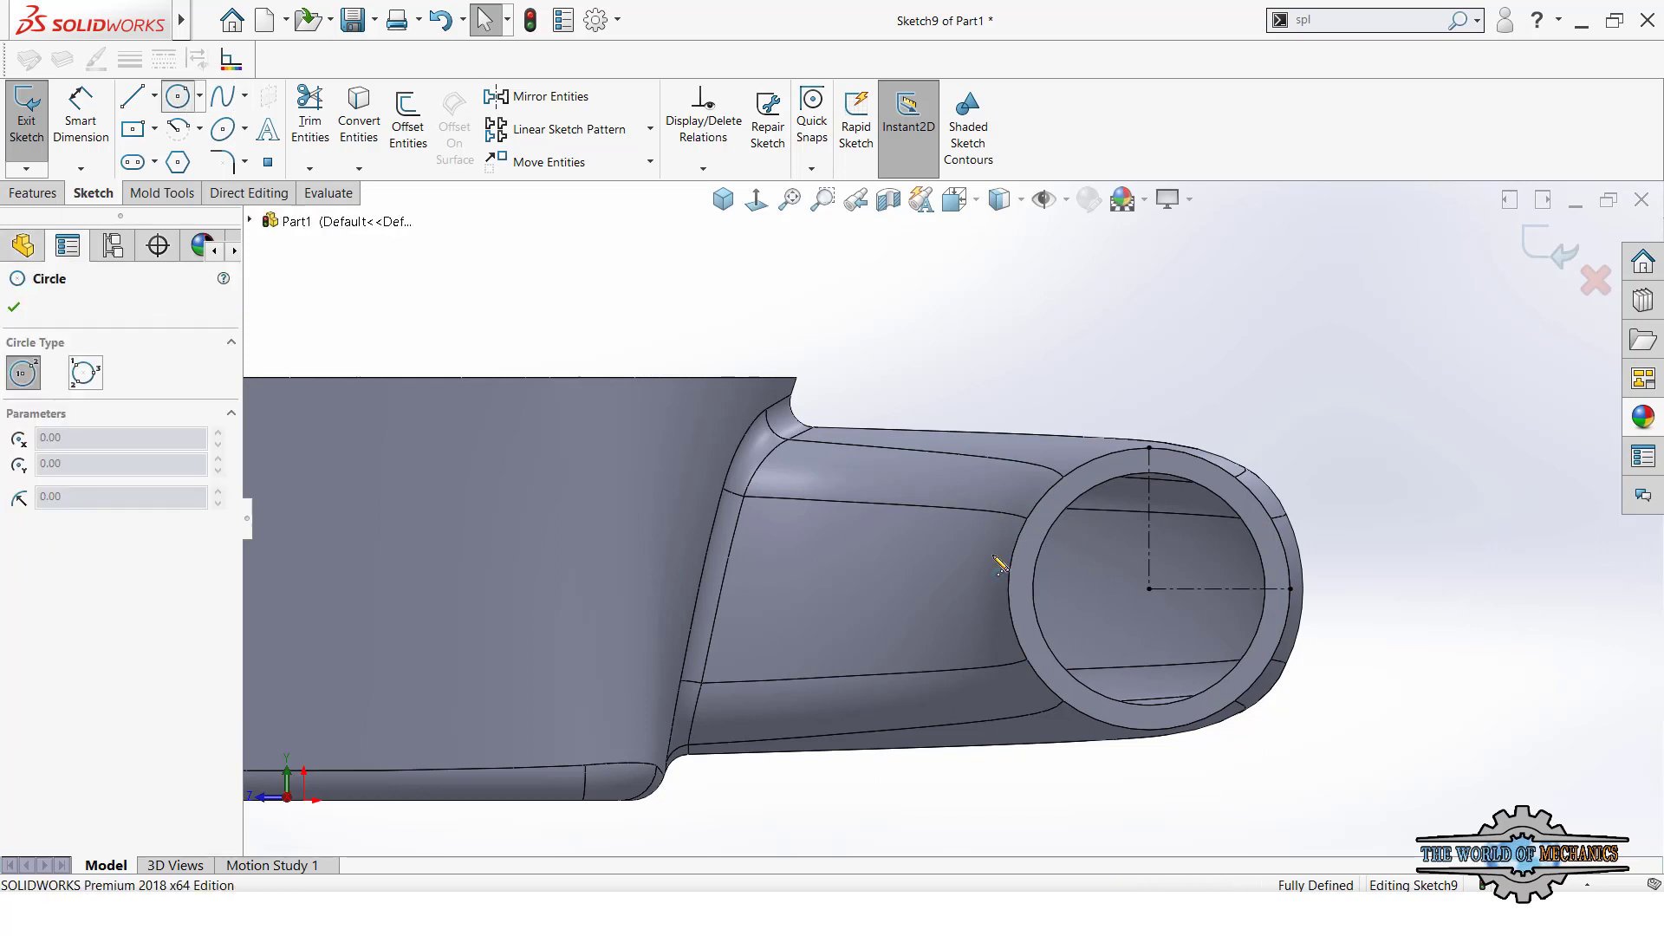
{"action": "left_click", "coordinate": [1148, 589]}
{"action": "left_click", "coordinate": [1391, 504]}
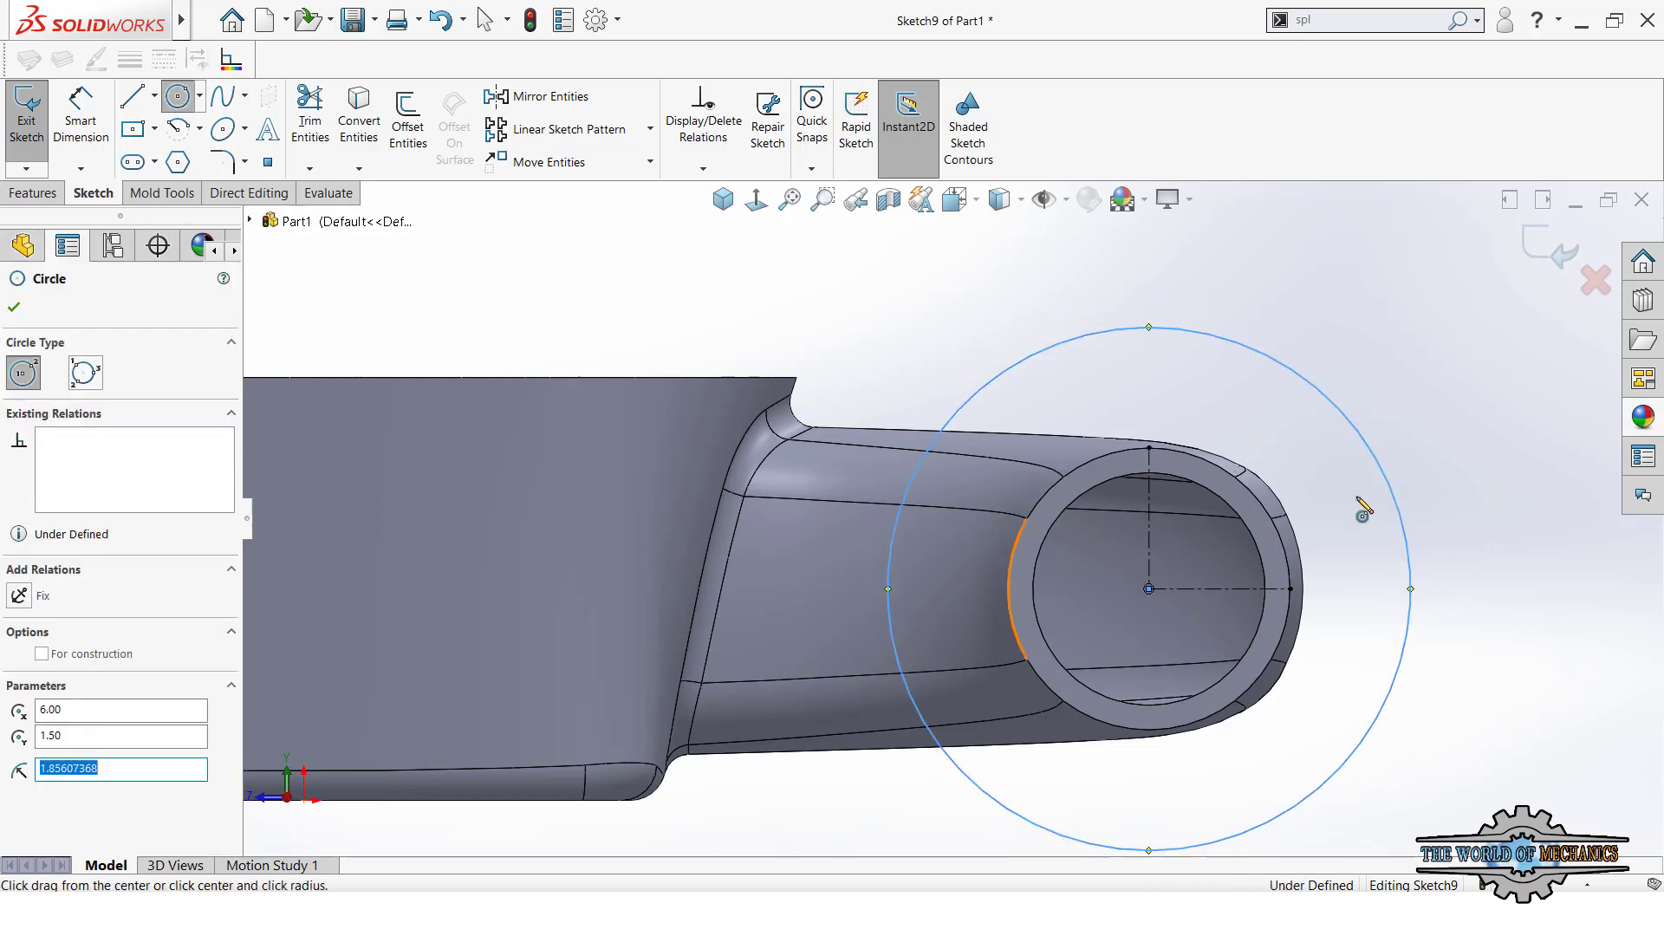
{"action": "key", "text": "Escape"}
{"action": "key", "text": "d"}
{"action": "left_click", "coordinate": [1396, 487]}
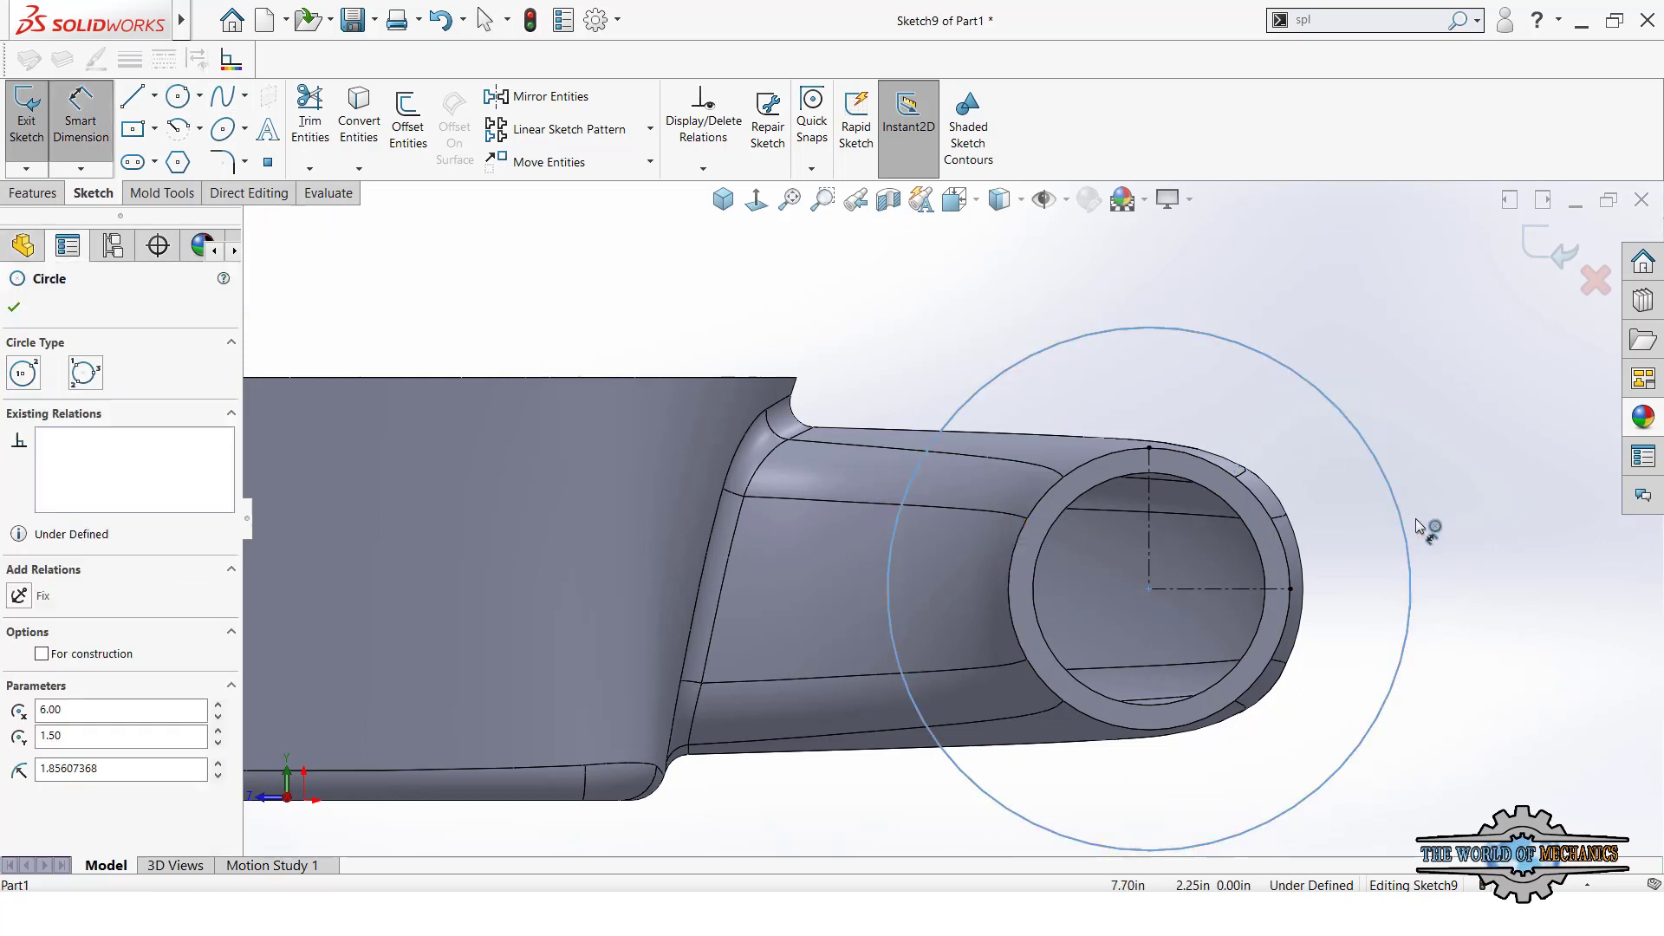
{"action": "scroll", "coordinate": [1456, 537], "scroll_direction": "up", "scroll_amount": 2}
{"action": "left_click", "coordinate": [1567, 561]}
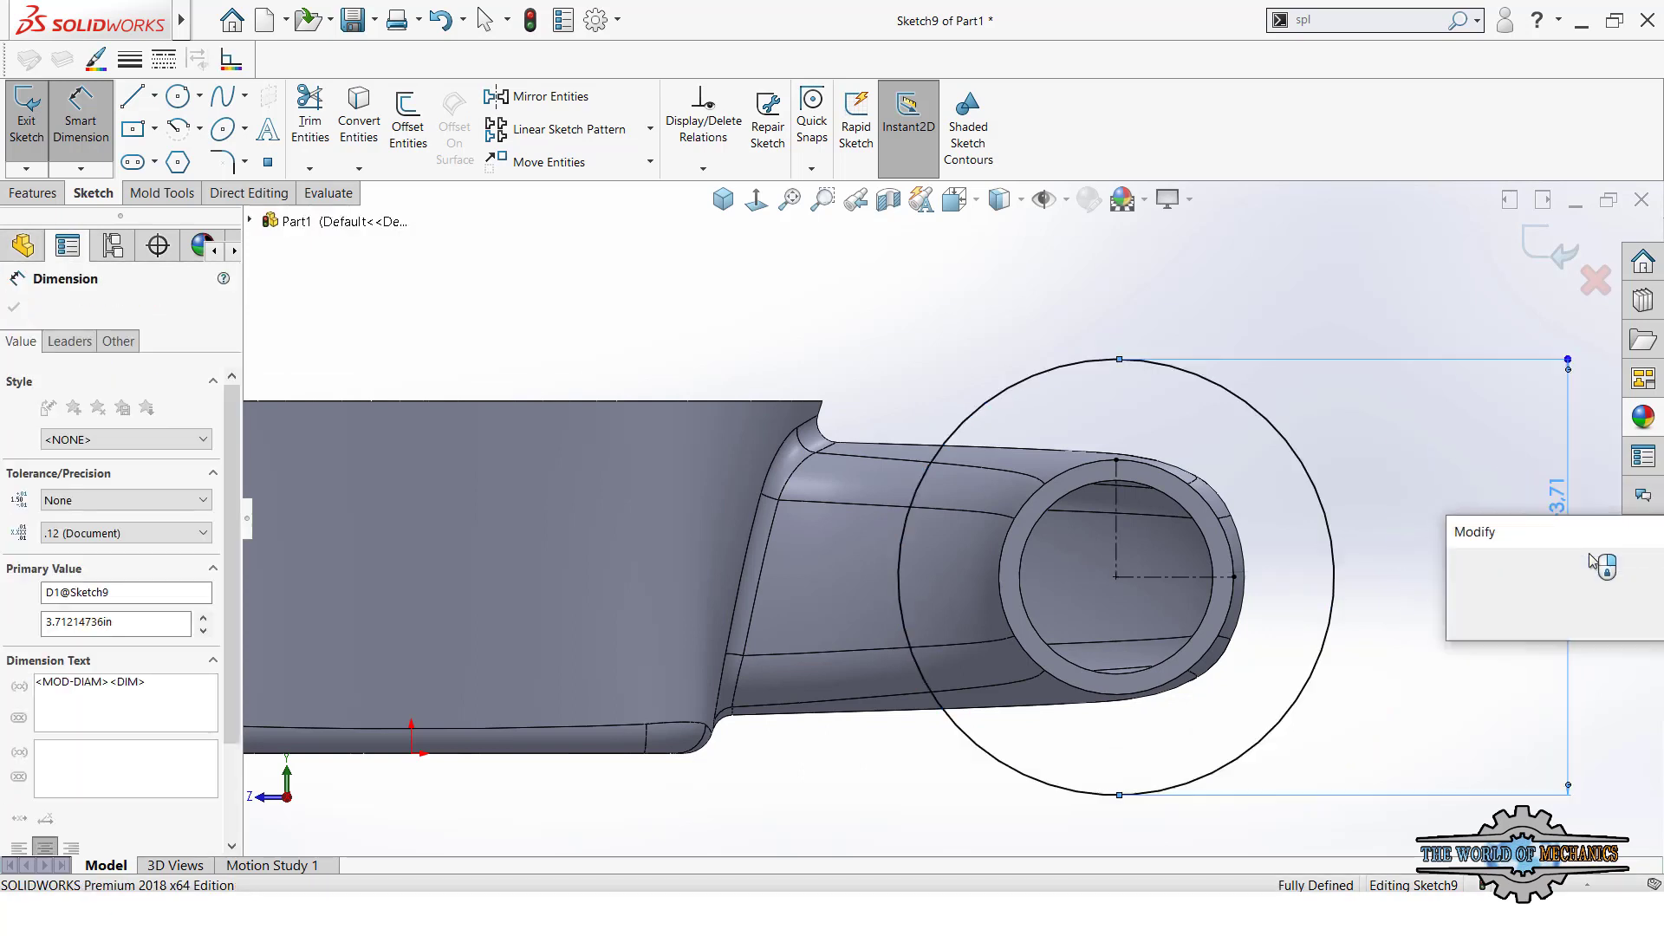
{"action": "type", "text": "1.3"}
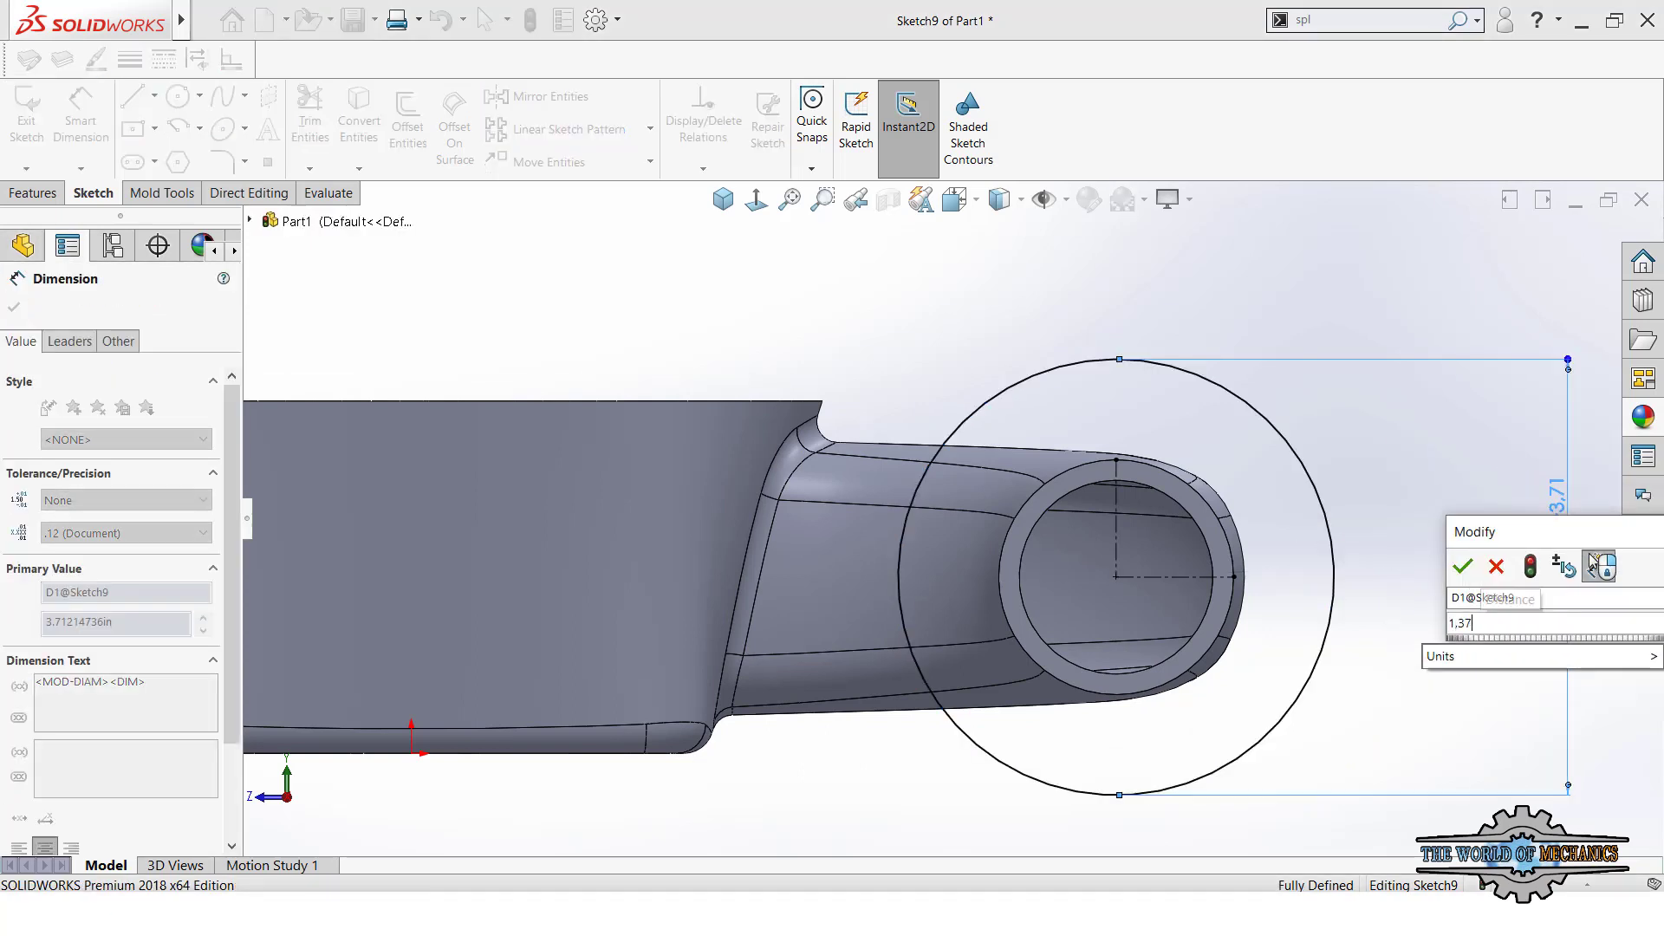
{"action": "key", "text": "Return"}
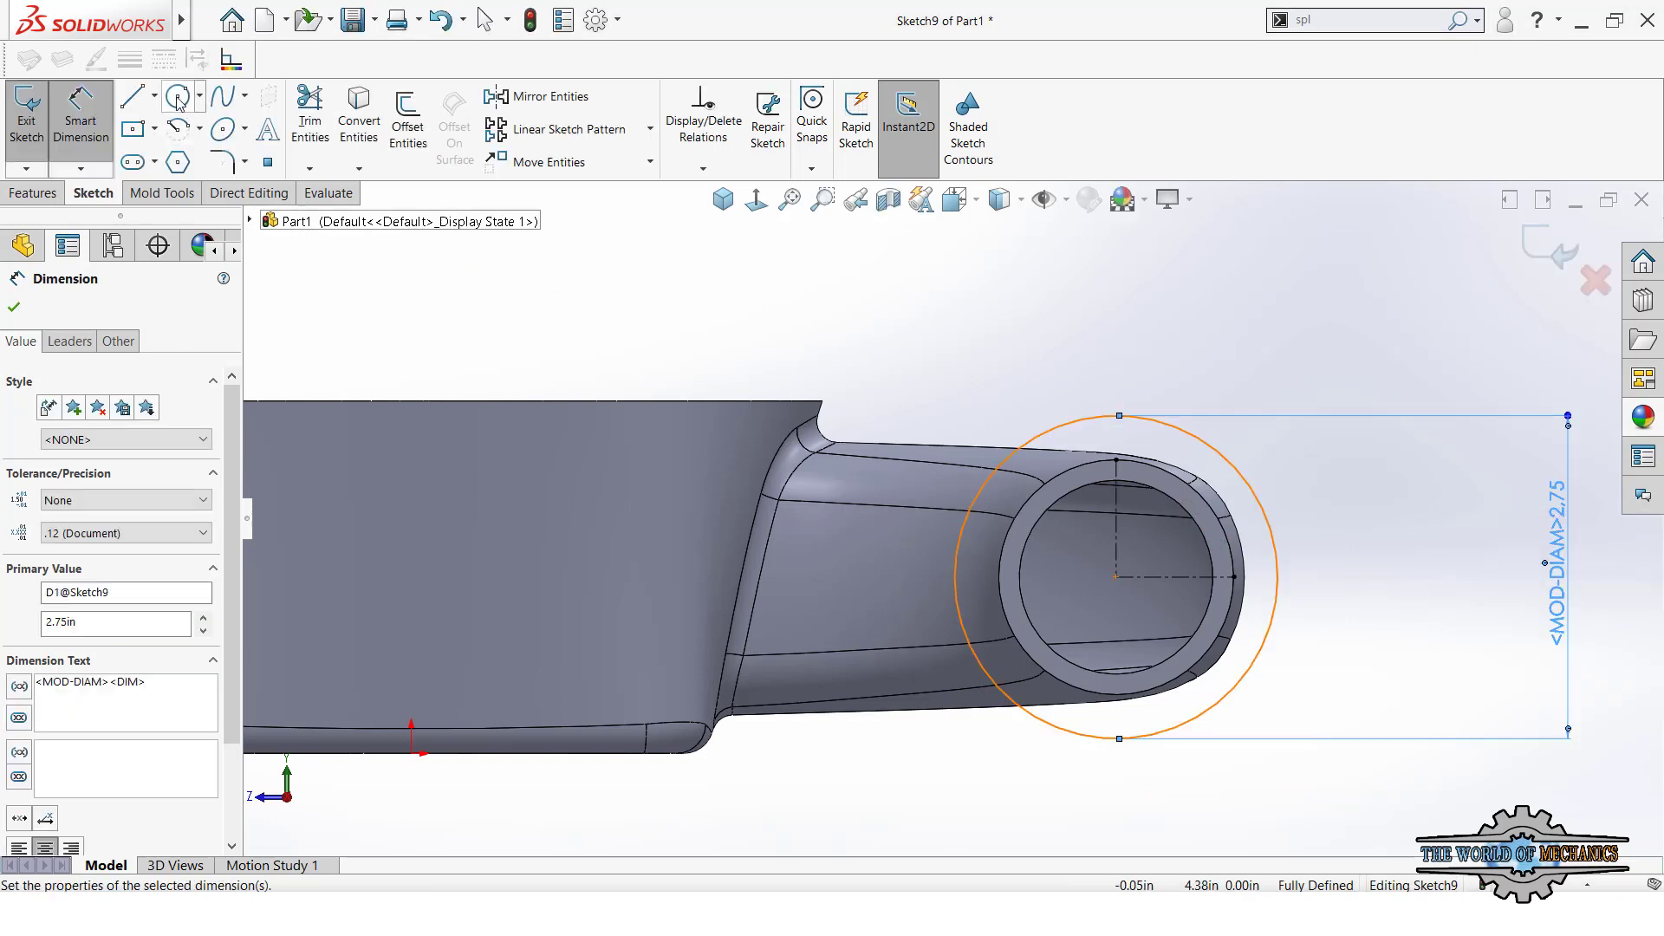
{"action": "left_click", "coordinate": [178, 98]}
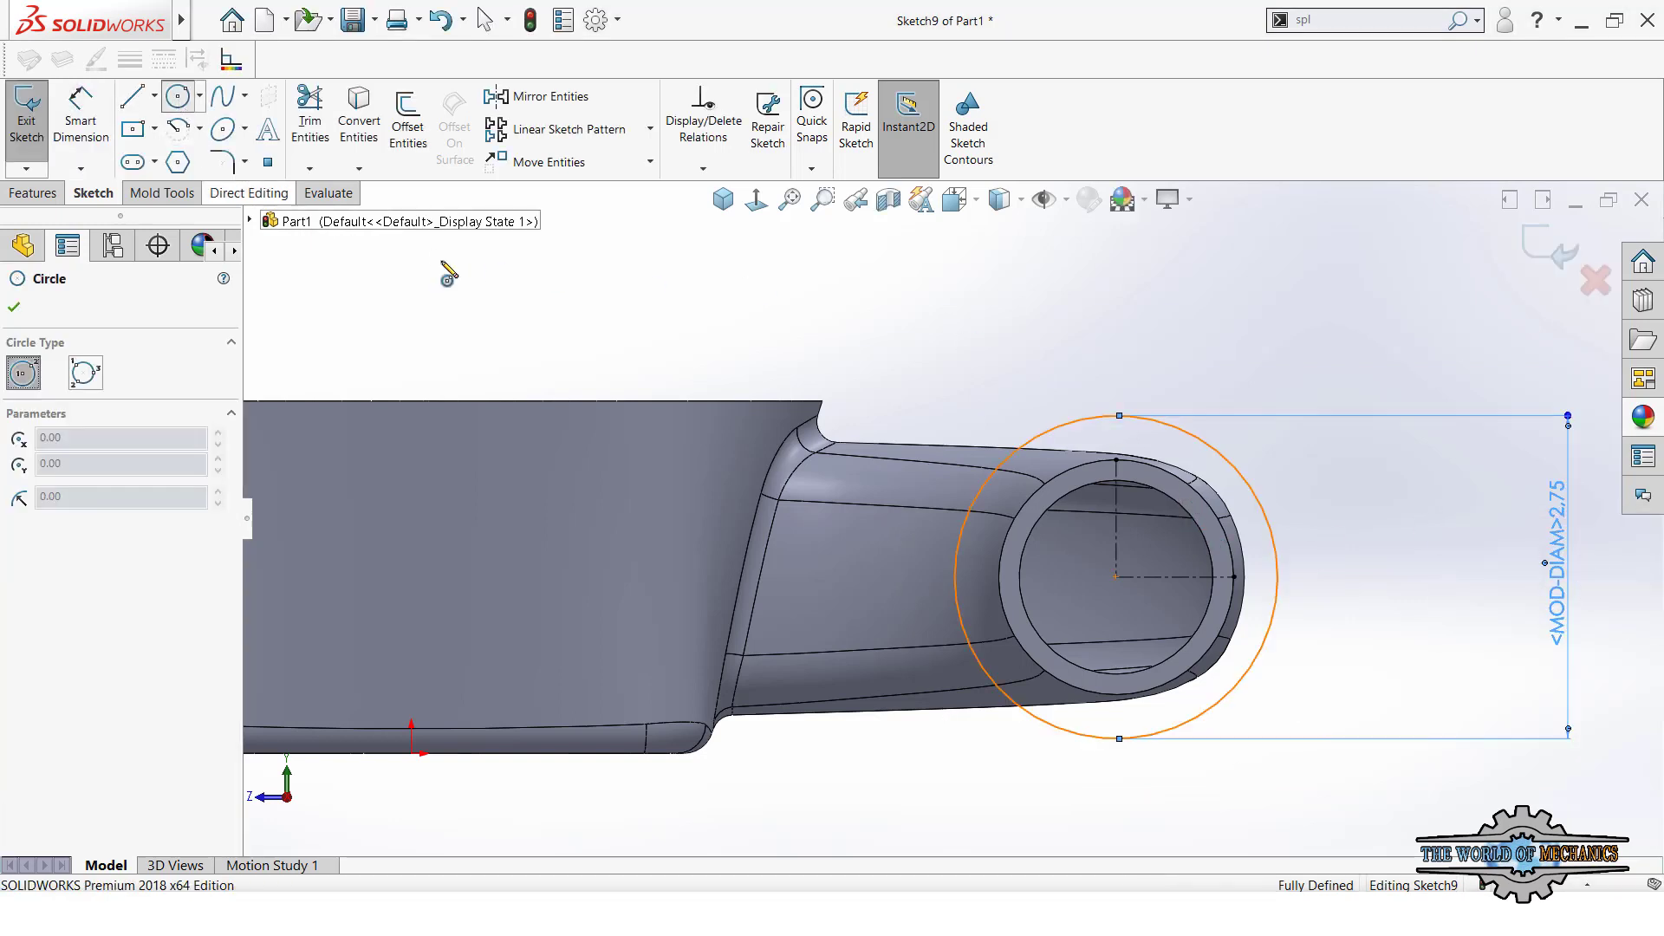
- Sketch a circle above the boss and dimension it to 1.50 in diameter
{"action": "left_click", "coordinate": [1115, 322]}
{"action": "left_click", "coordinate": [1156, 280]}
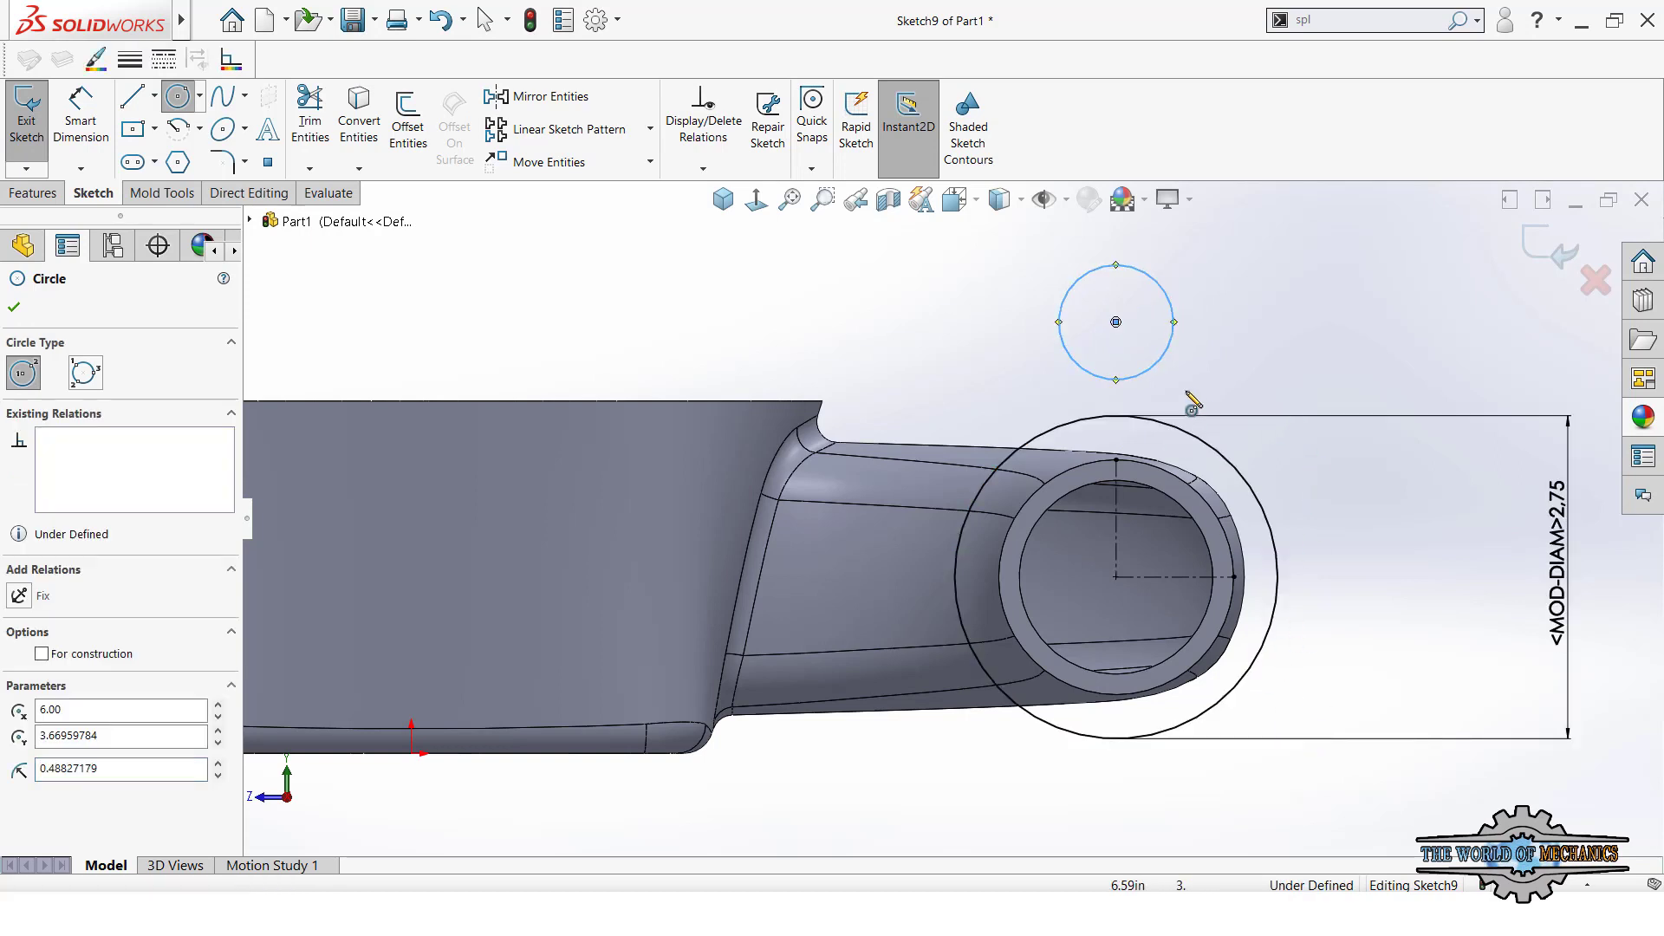
{"action": "right_click_drag", "start_coordinate": [1180, 448], "coordinate": [1179, 287]}
{"action": "left_click", "coordinate": [1172, 351]}
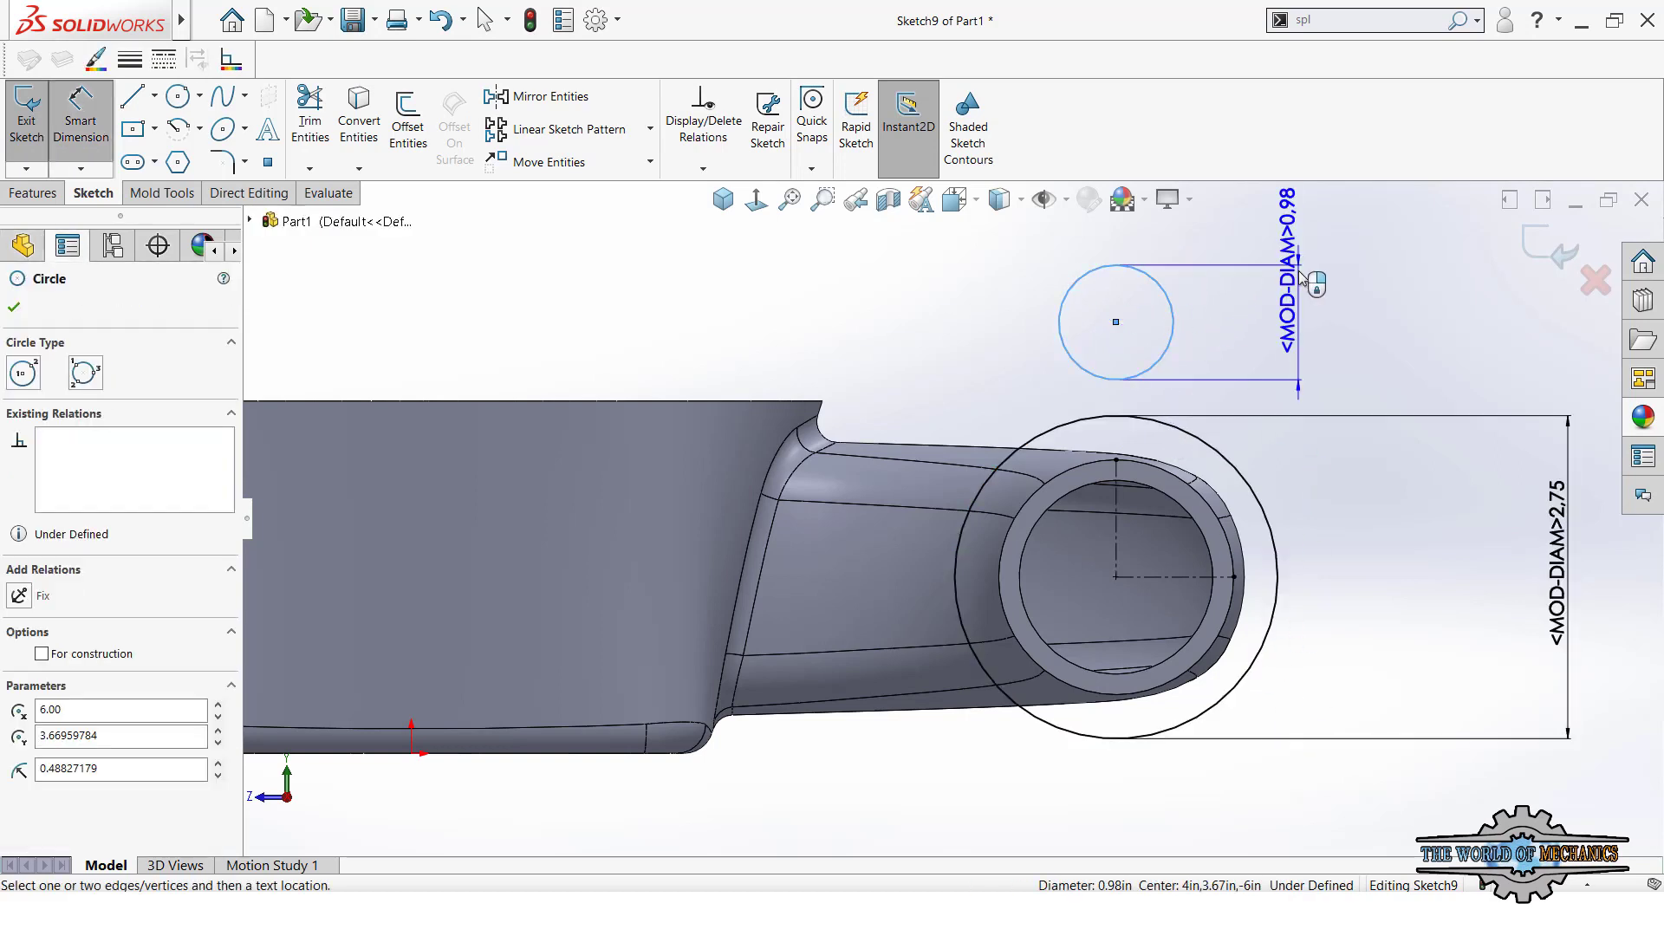
{"action": "left_click", "coordinate": [1291, 286]}
{"action": "type", "text": "1,5"}
{"action": "key", "text": "Return"}
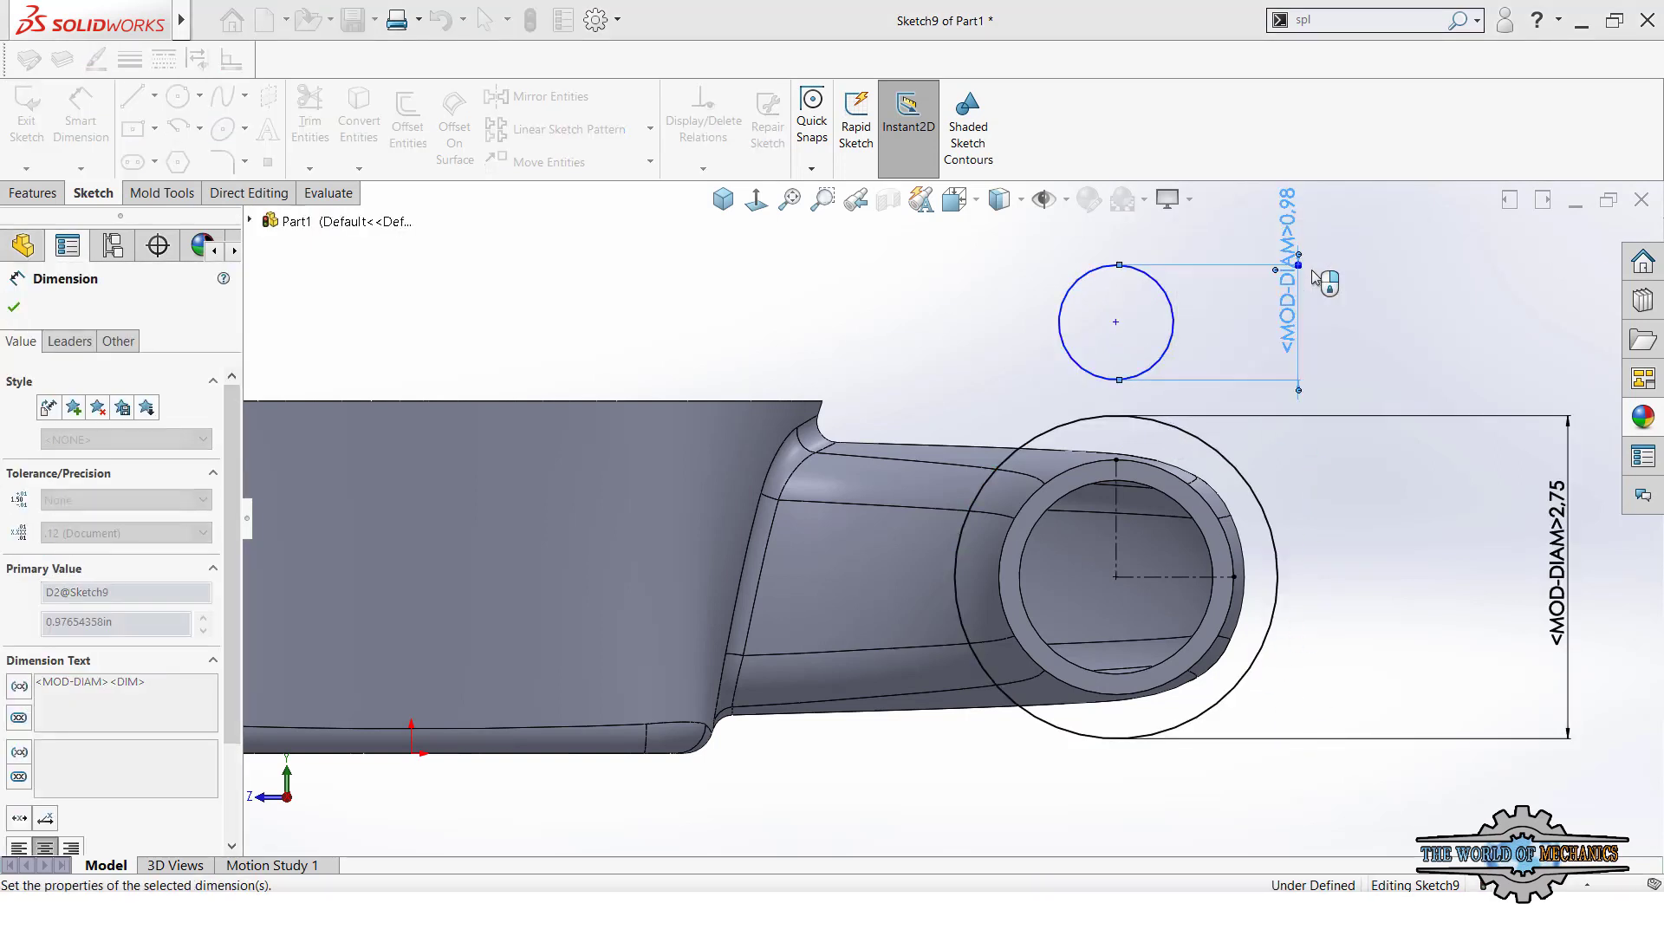
{"action": "key", "text": "Escape"}
- Align the new circle's centre vertically with the pipe boss centre
{"action": "left_click", "coordinate": [1115, 321]}
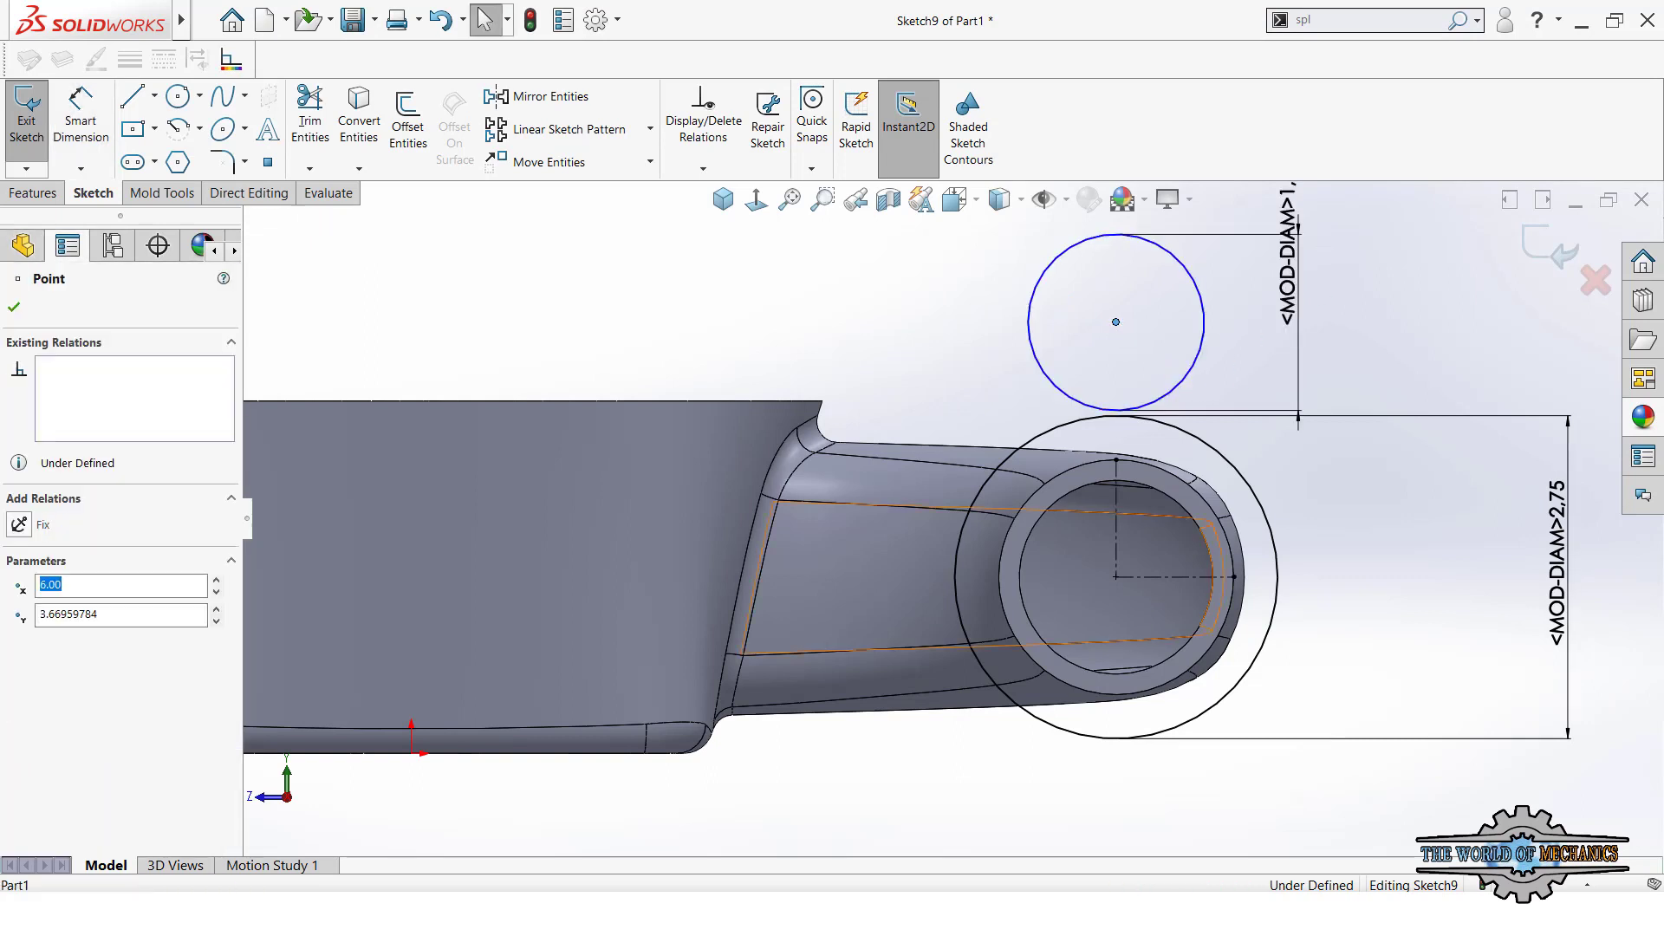
{"action": "left_click", "coordinate": [1118, 578], "text": "ctrl"}
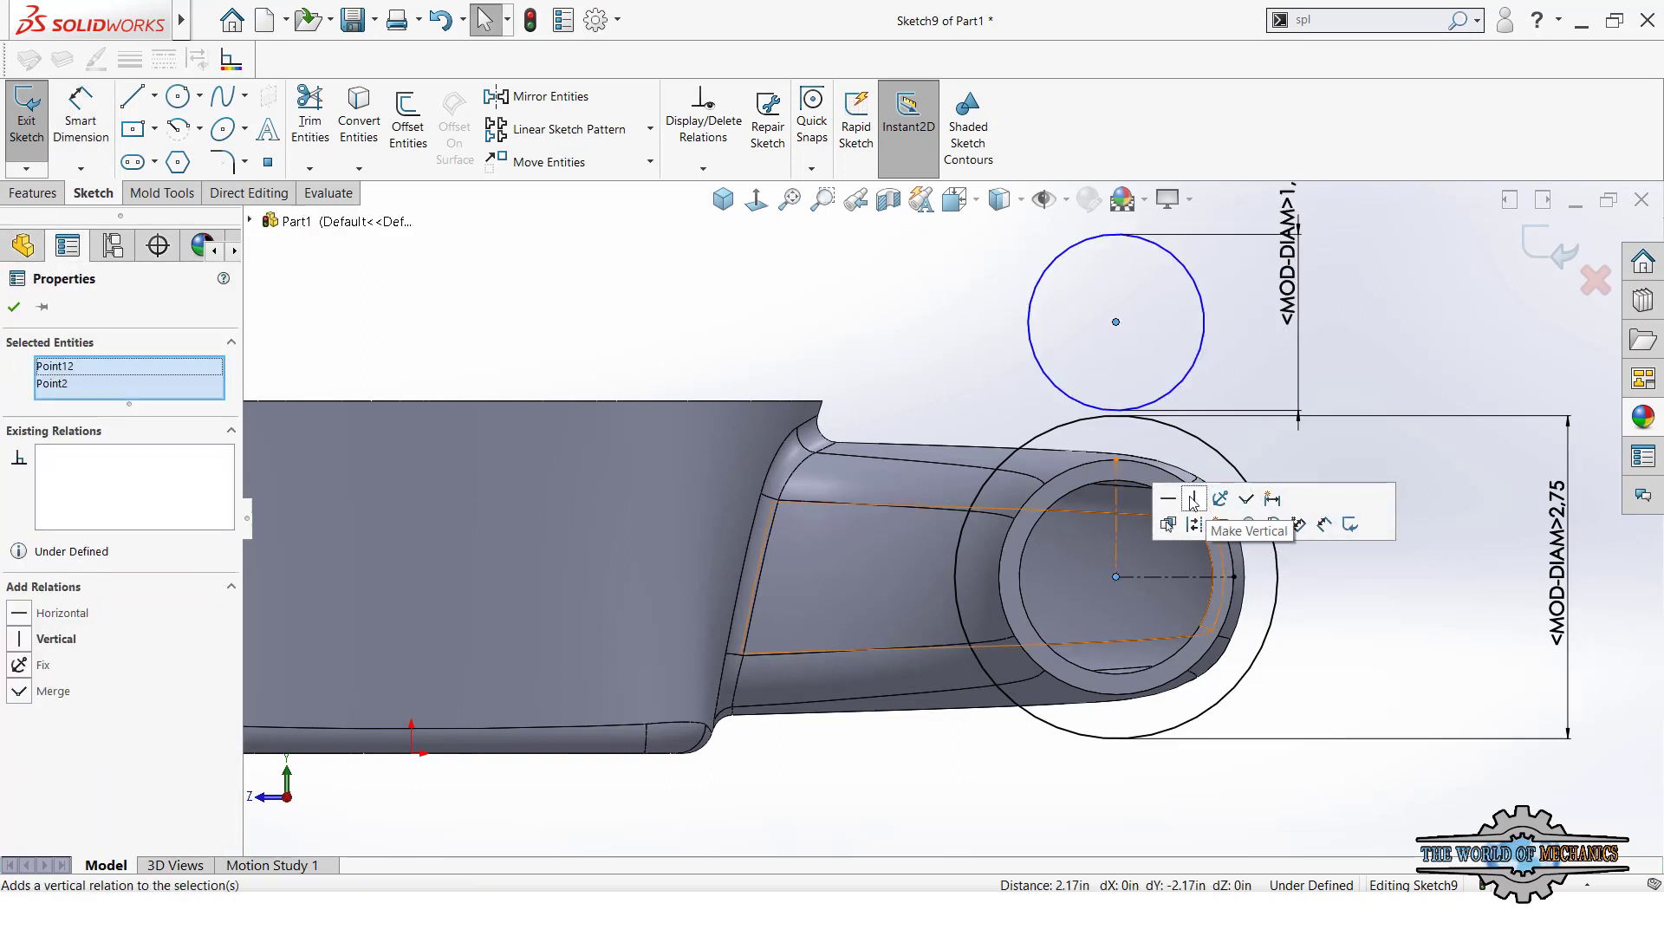
{"action": "left_click", "coordinate": [1194, 505]}
{"action": "key", "text": "Escape"}
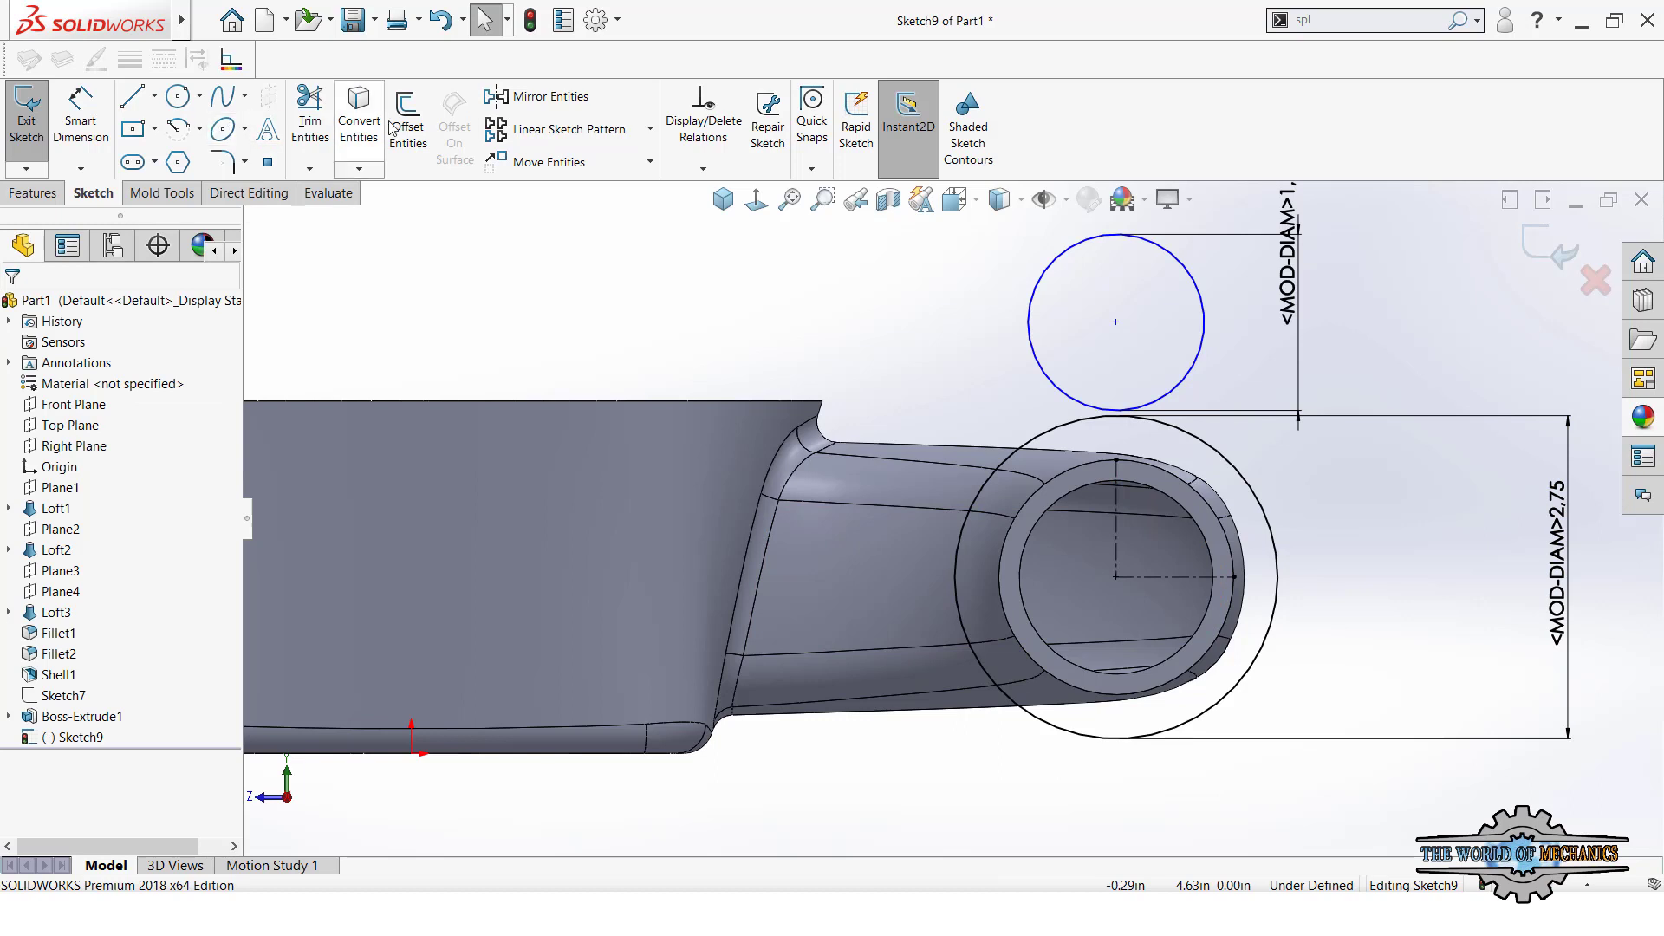
- Mirror the upper circle below the boss about the horizontal centreline
{"action": "left_click", "coordinate": [537, 96]}
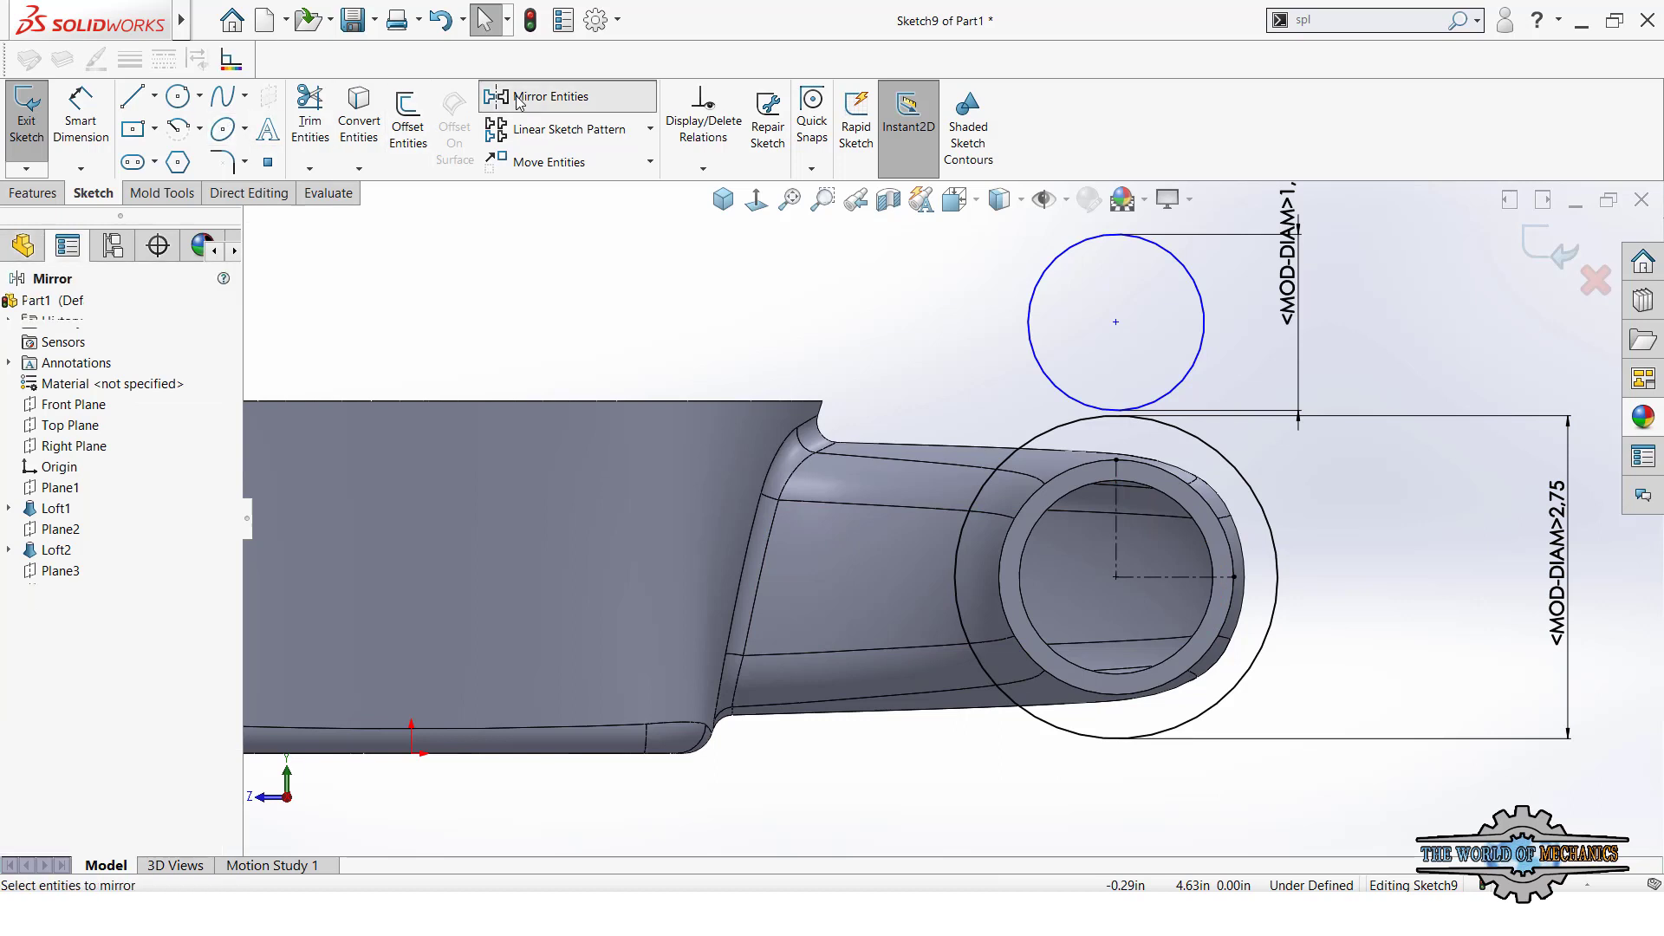
{"action": "left_click", "coordinate": [1031, 326]}
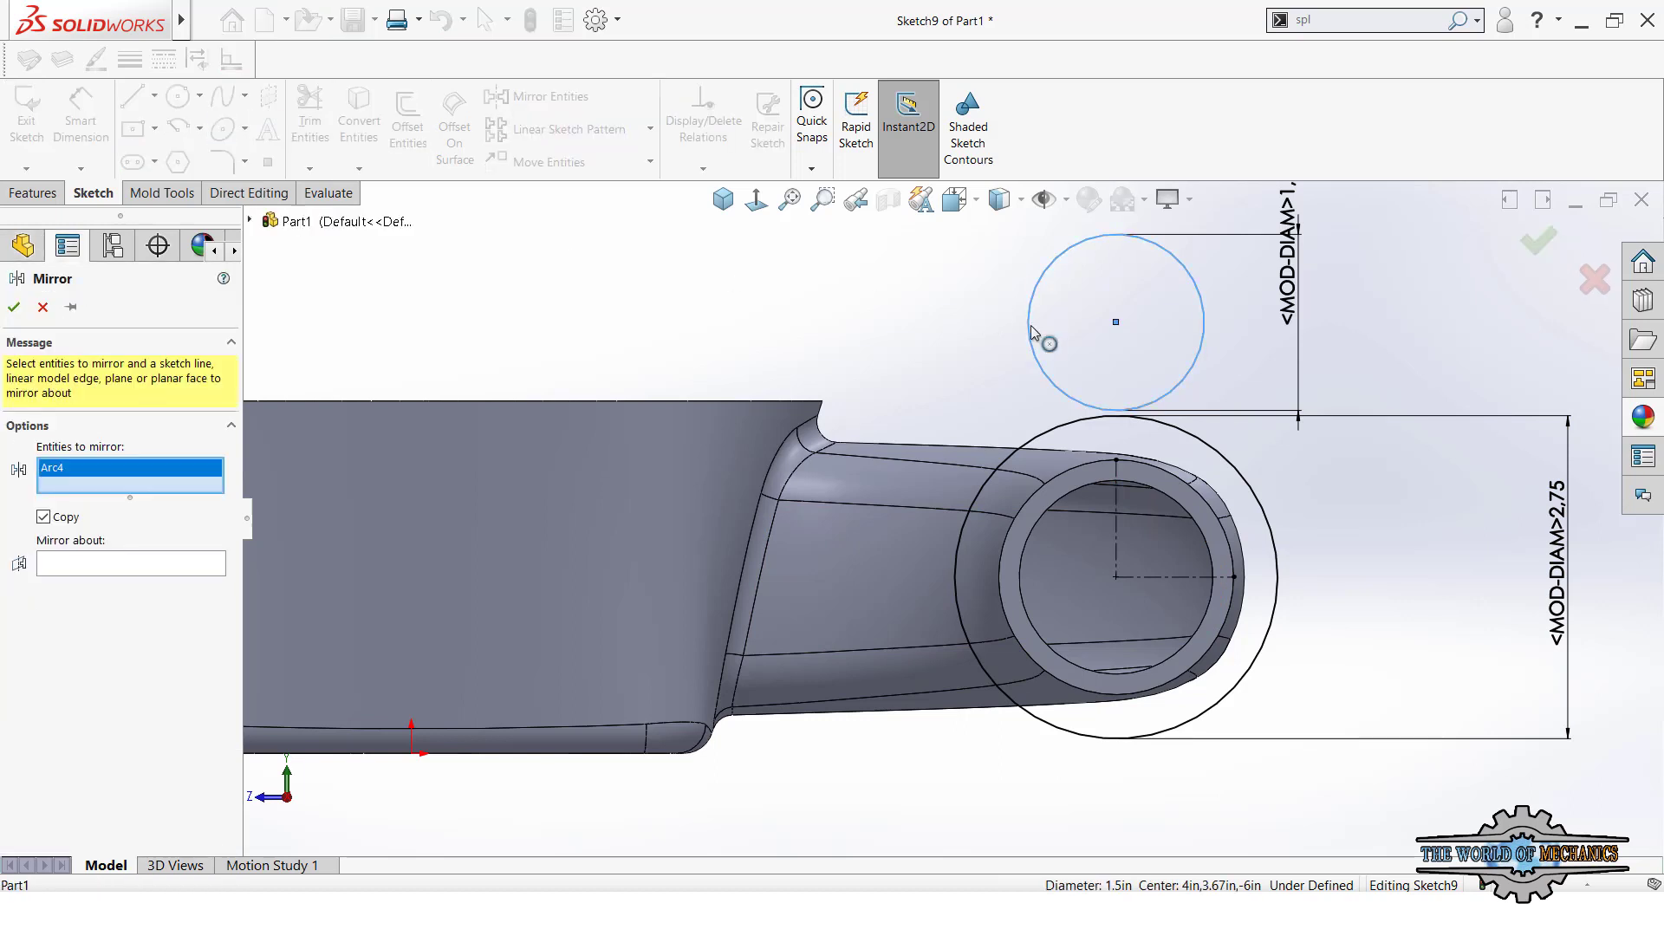
{"action": "left_click", "coordinate": [1181, 579]}
{"action": "key", "text": "Return"}
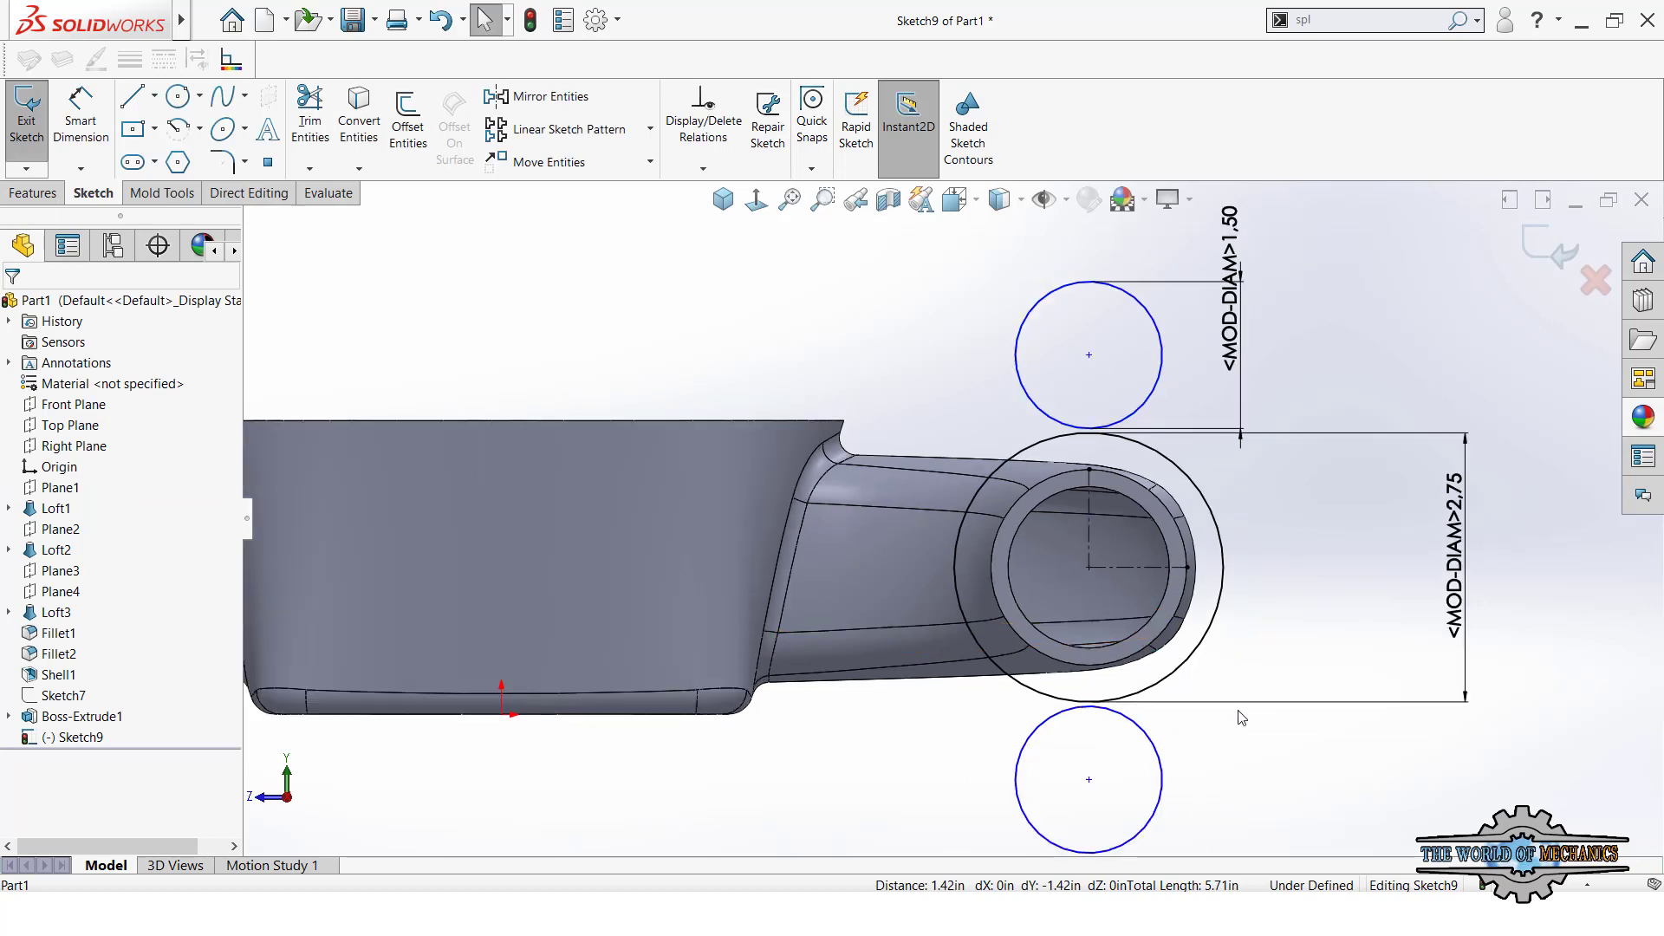
- Dimension the distance between the two outer circles' centres to 5.00
{"action": "right_click_drag", "start_coordinate": [1180, 364], "coordinate": [1180, 286]}
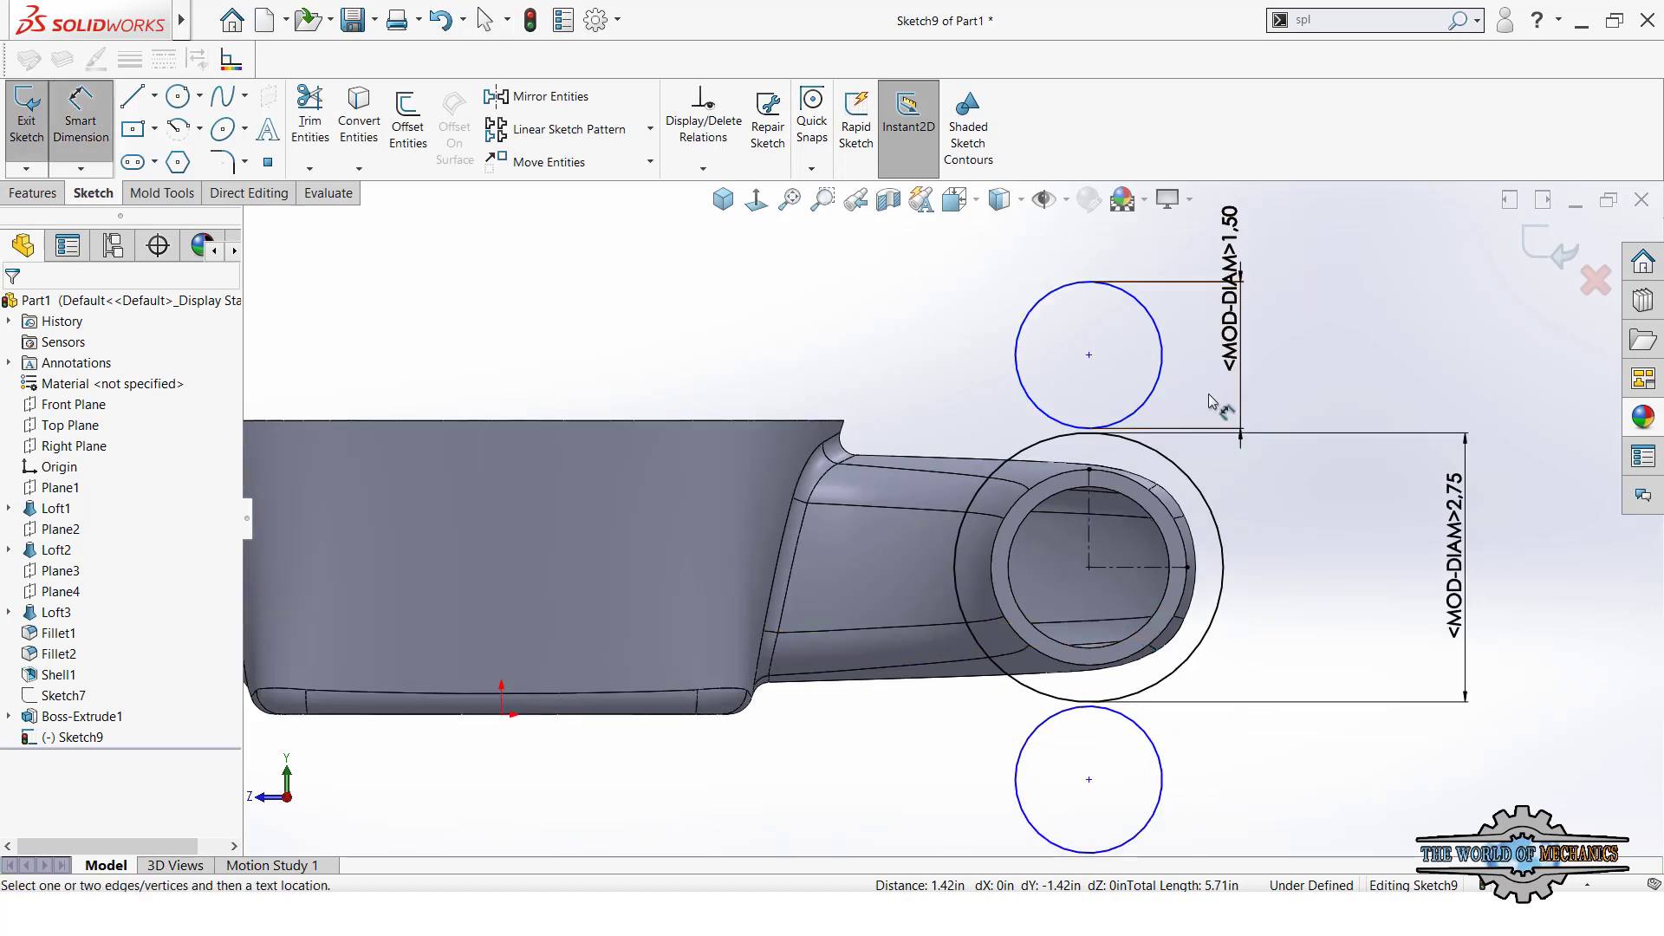
{"action": "left_click", "coordinate": [1083, 293]}
{"action": "left_click", "coordinate": [1156, 829]}
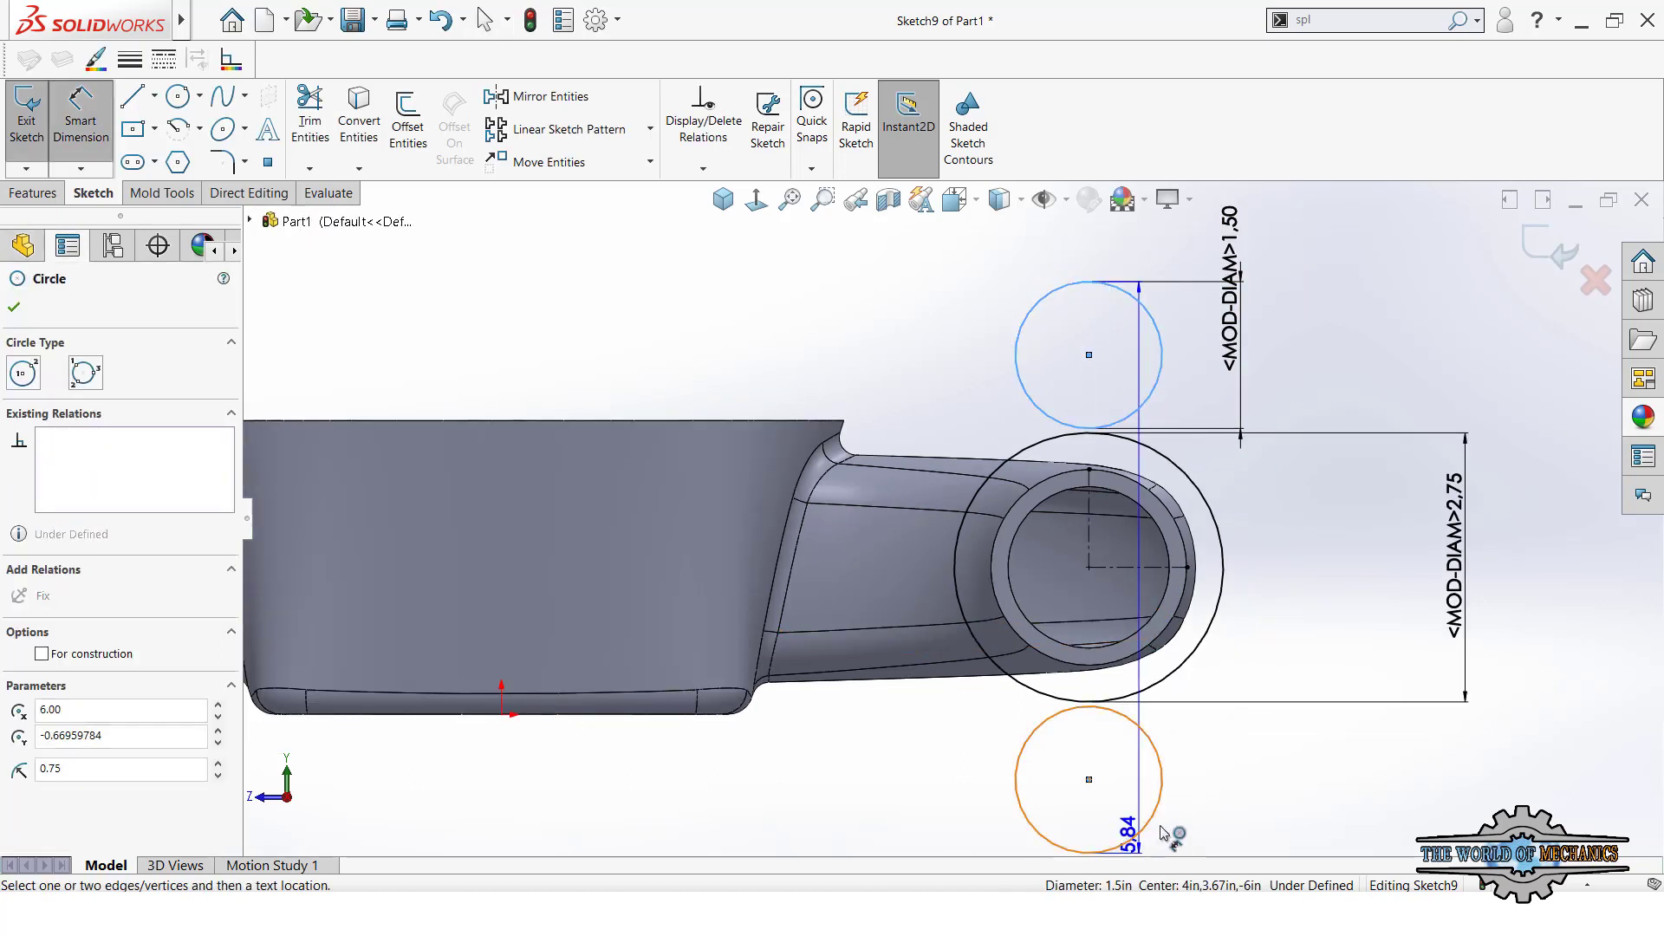
{"action": "left_click", "coordinate": [1565, 576]}
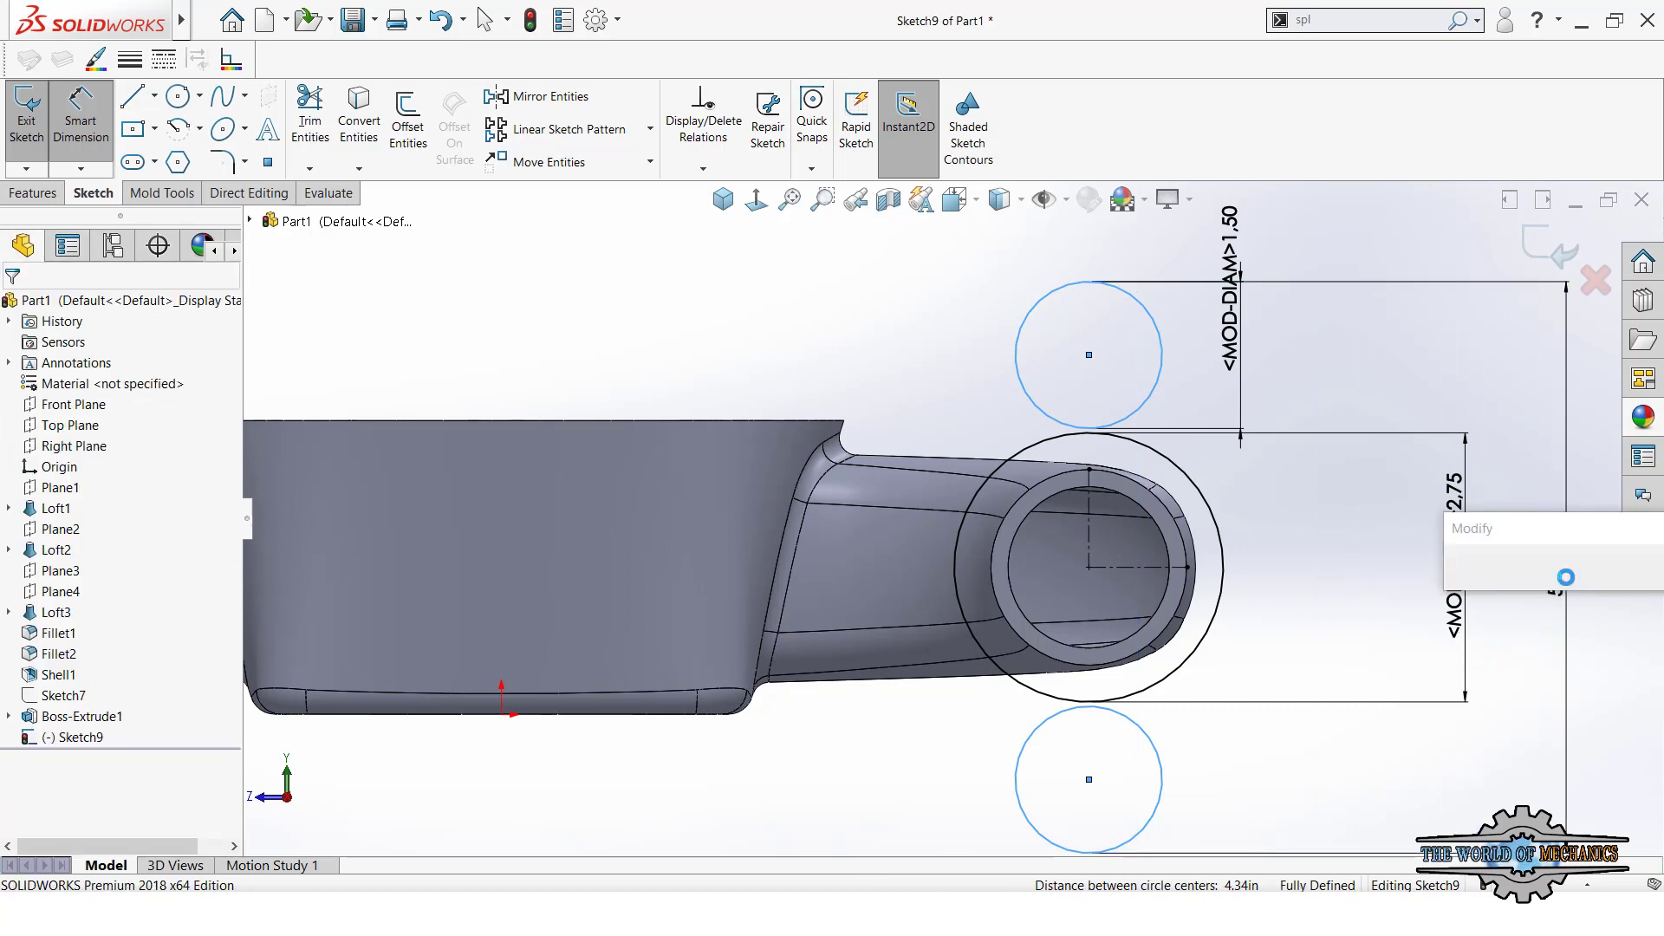
{"action": "type", "text": "5.83919567in"}
{"action": "key", "text": "Return"}
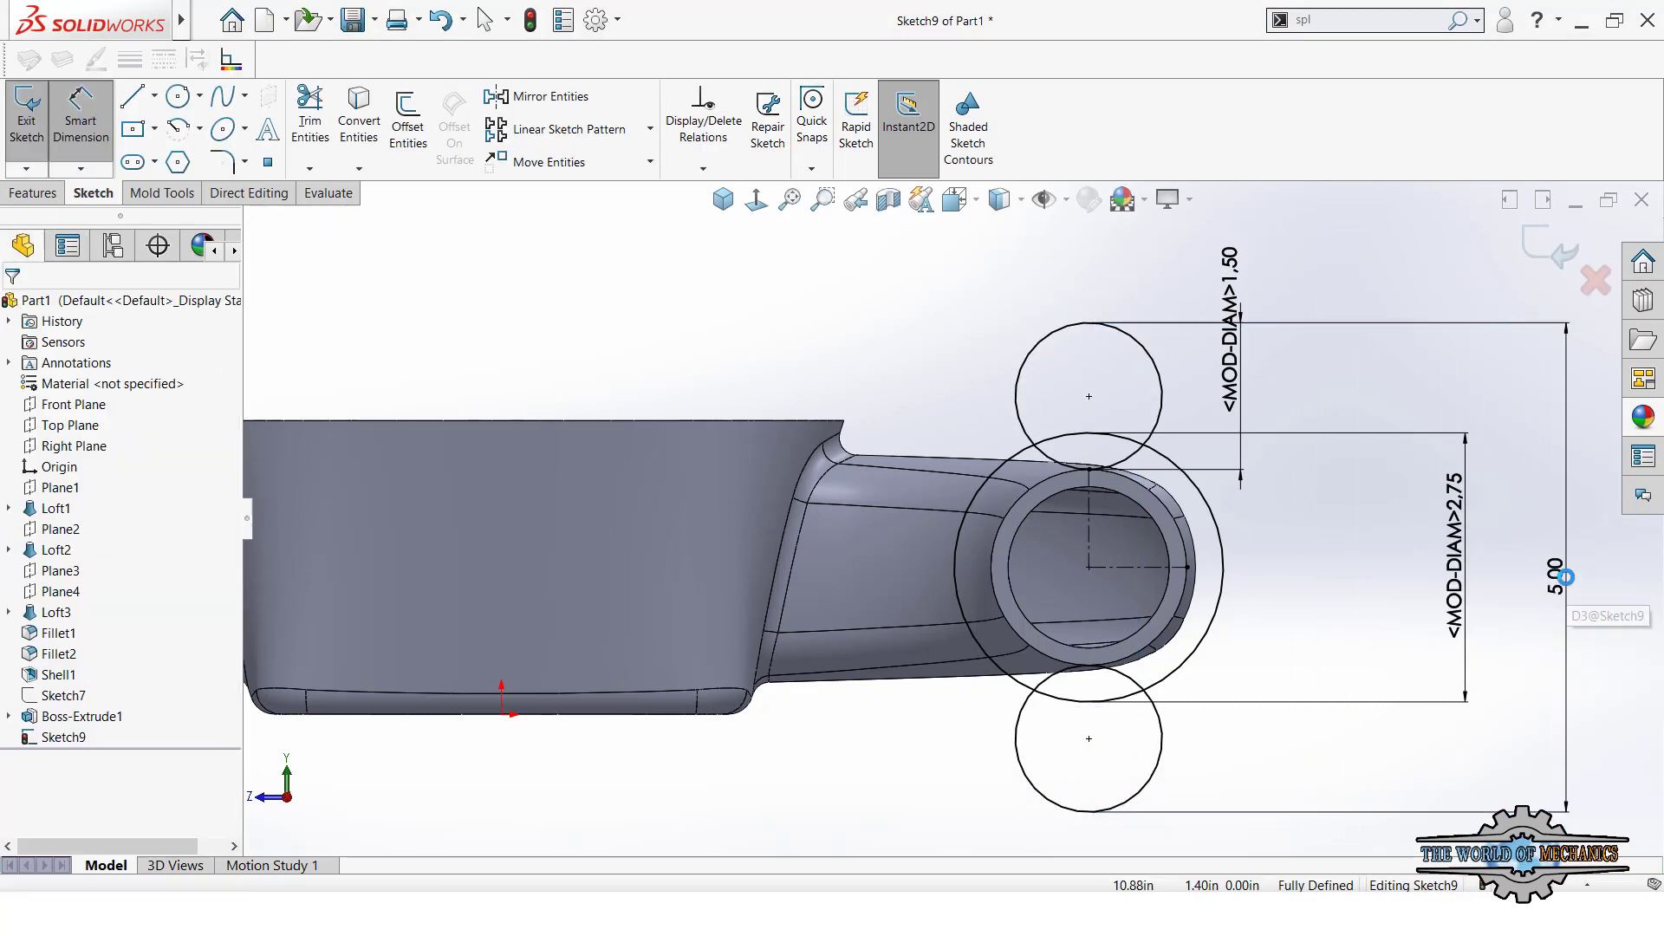
{"action": "key", "text": "Escape"}
- Draw a line from the upper circle down to the large circle
{"action": "left_click", "coordinate": [133, 97]}
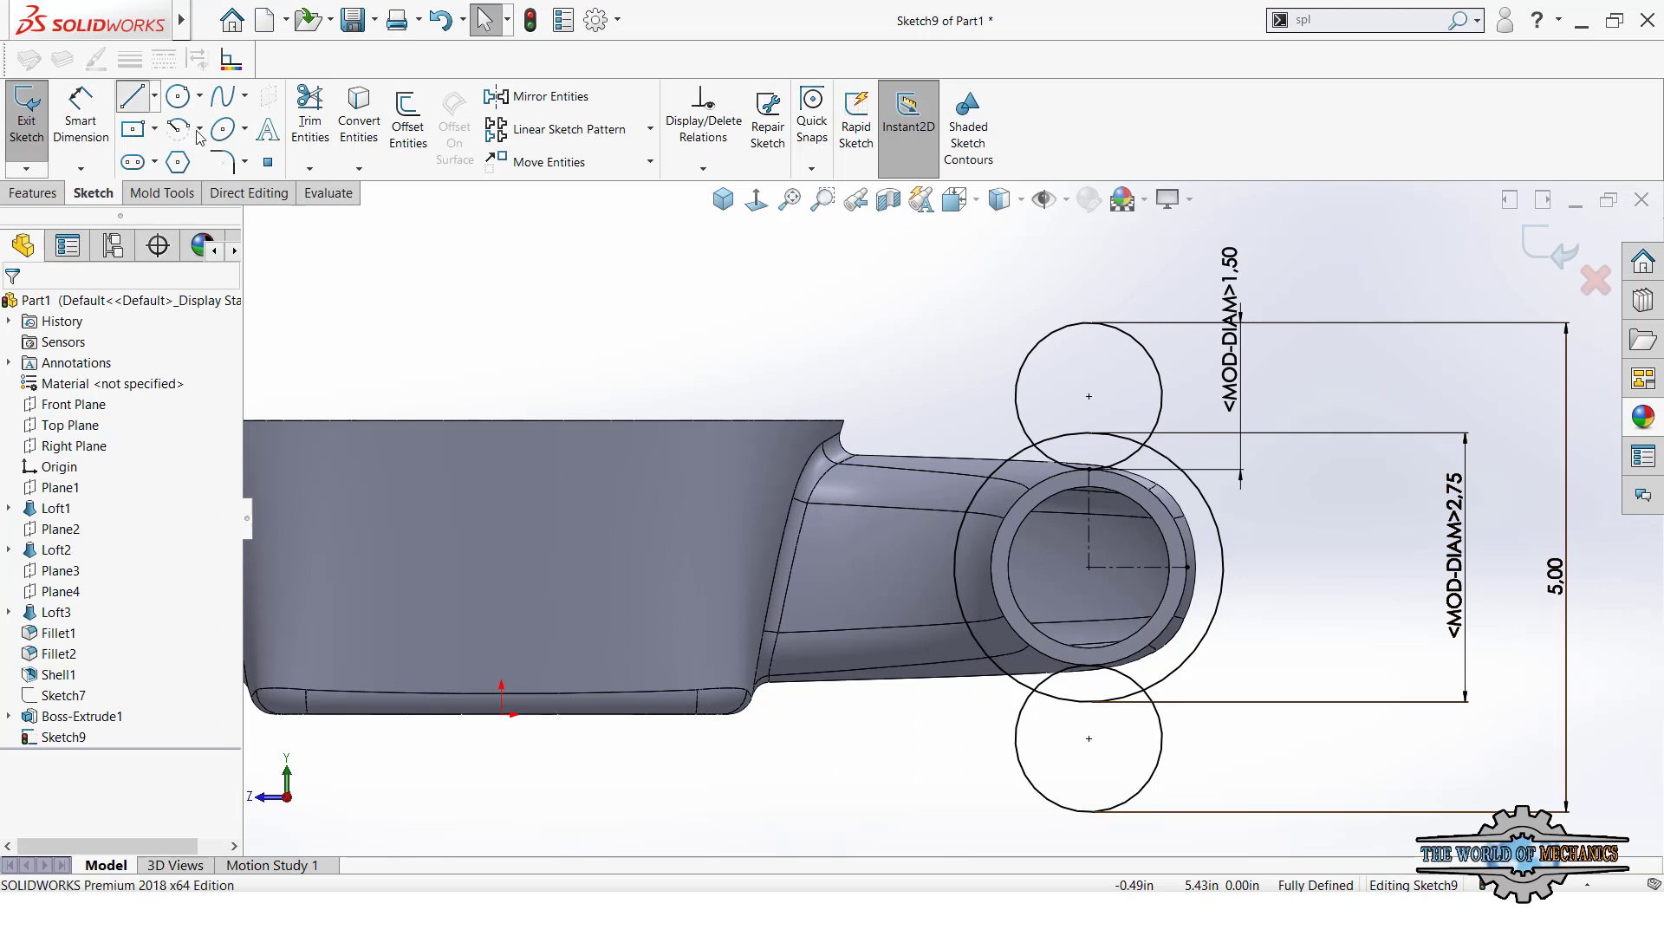
{"action": "scroll", "coordinate": [1206, 383], "scroll_direction": "down", "scroll_amount": 2}
{"action": "left_click", "coordinate": [1014, 304]}
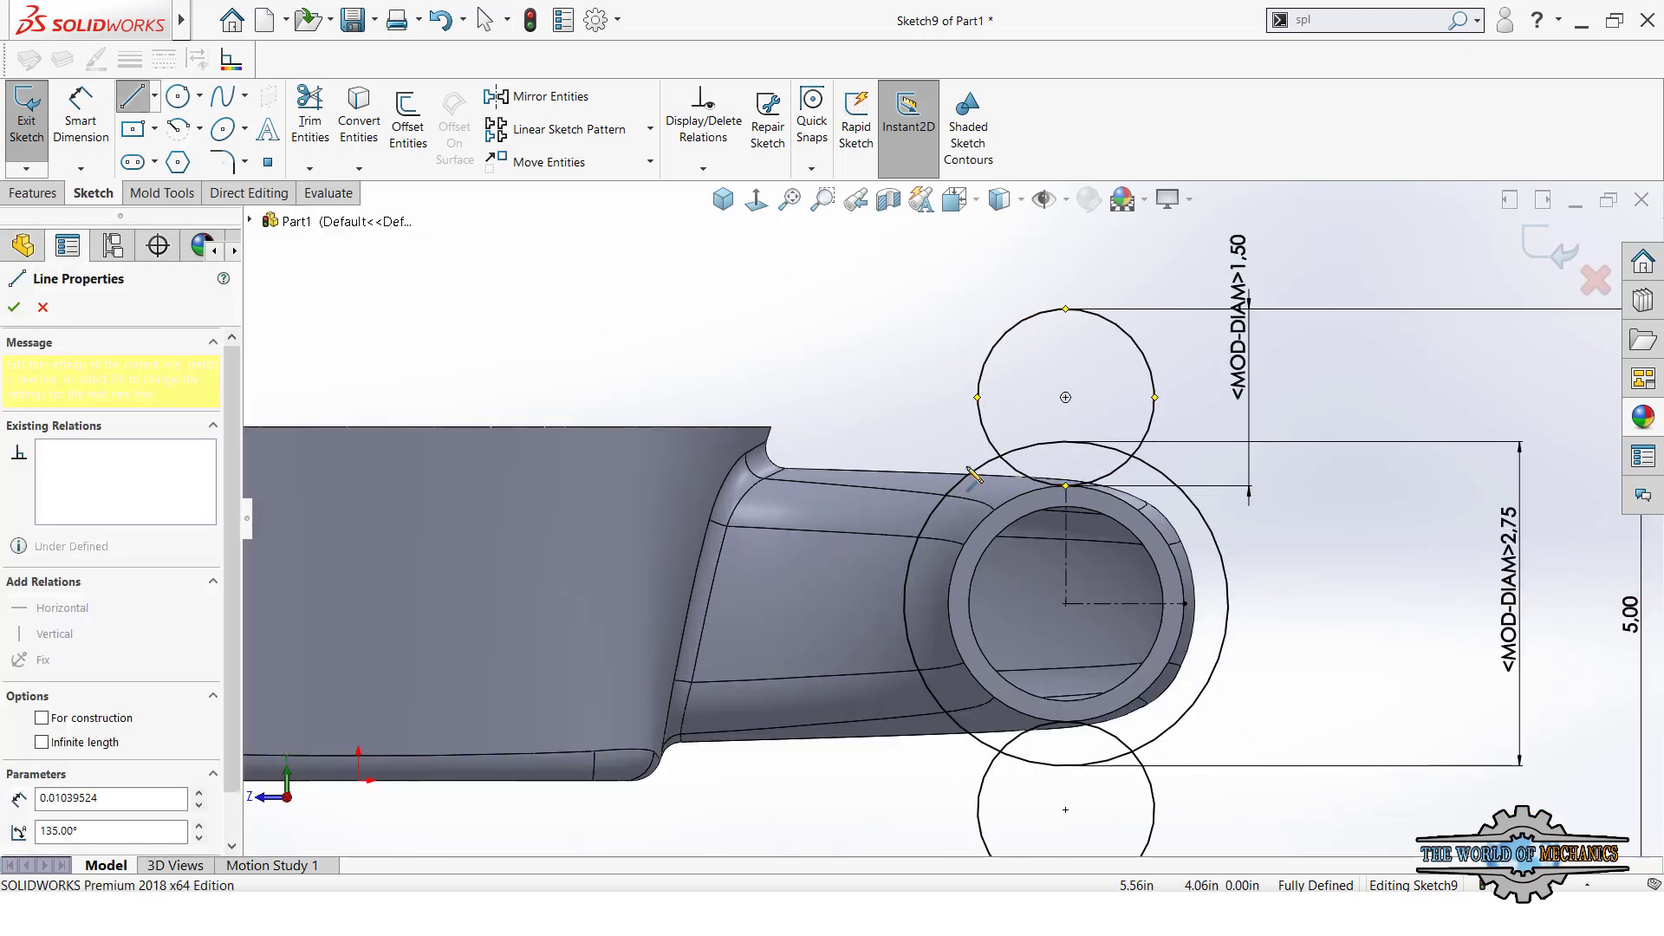
{"action": "left_click", "coordinate": [925, 507]}
{"action": "key", "text": "Escape"}
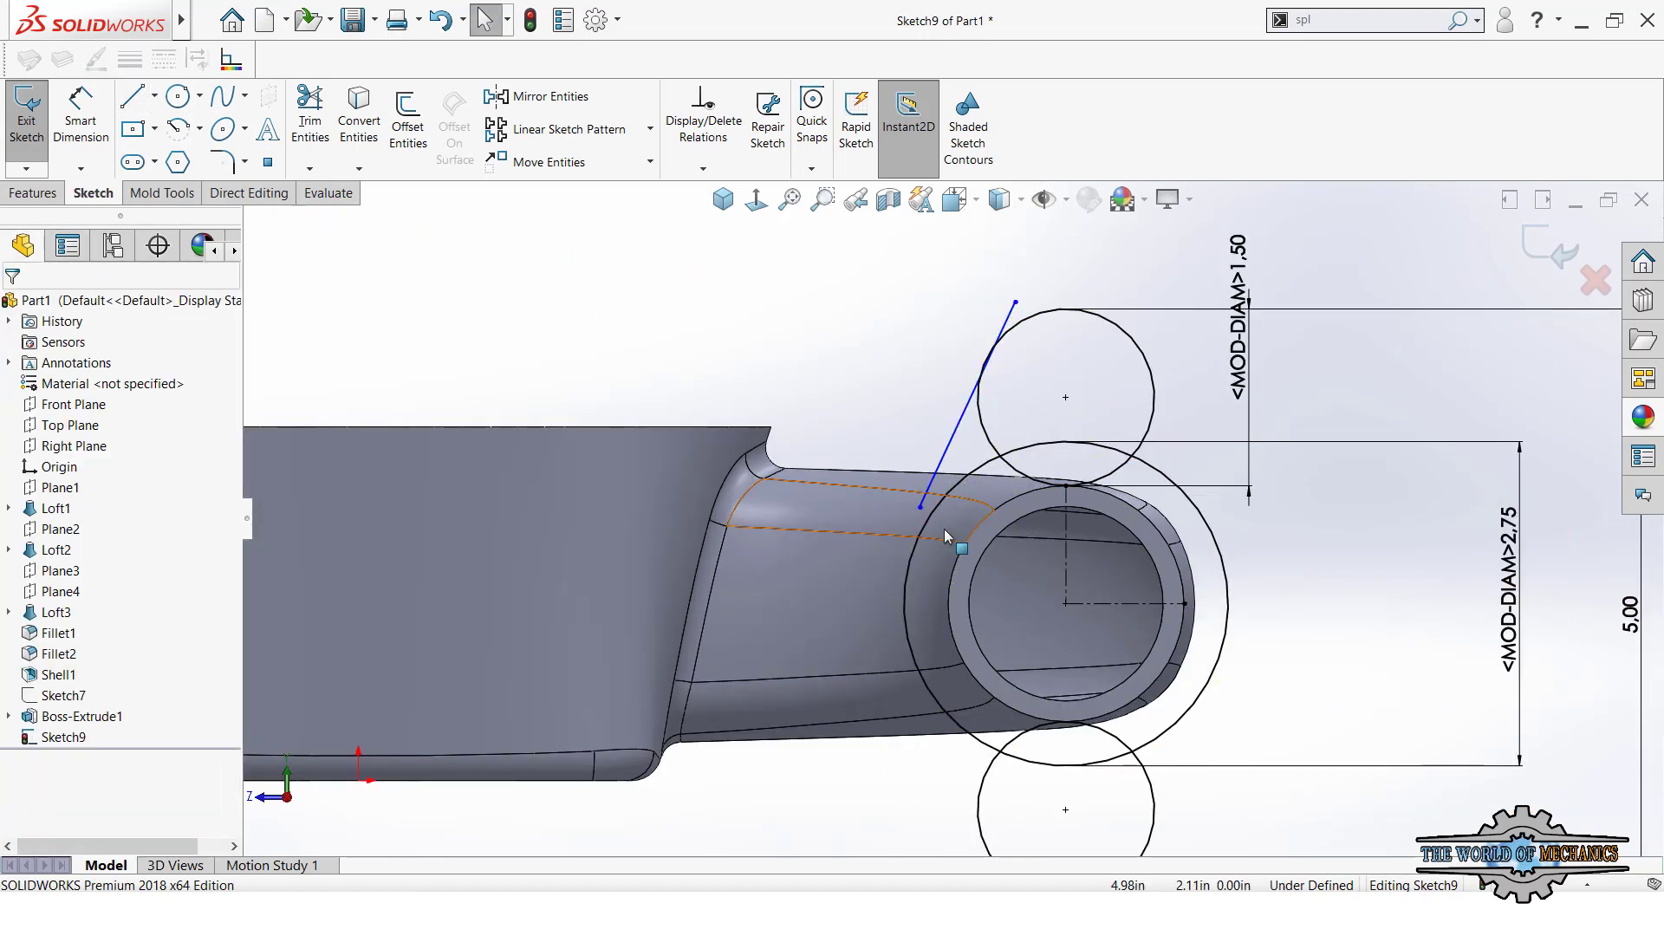
- Make the line tangent to both circles with its endpoints attached to them
{"action": "left_click_drag", "start_coordinate": [949, 537], "coordinate": [906, 492]}
{"action": "left_click", "coordinate": [973, 408]}
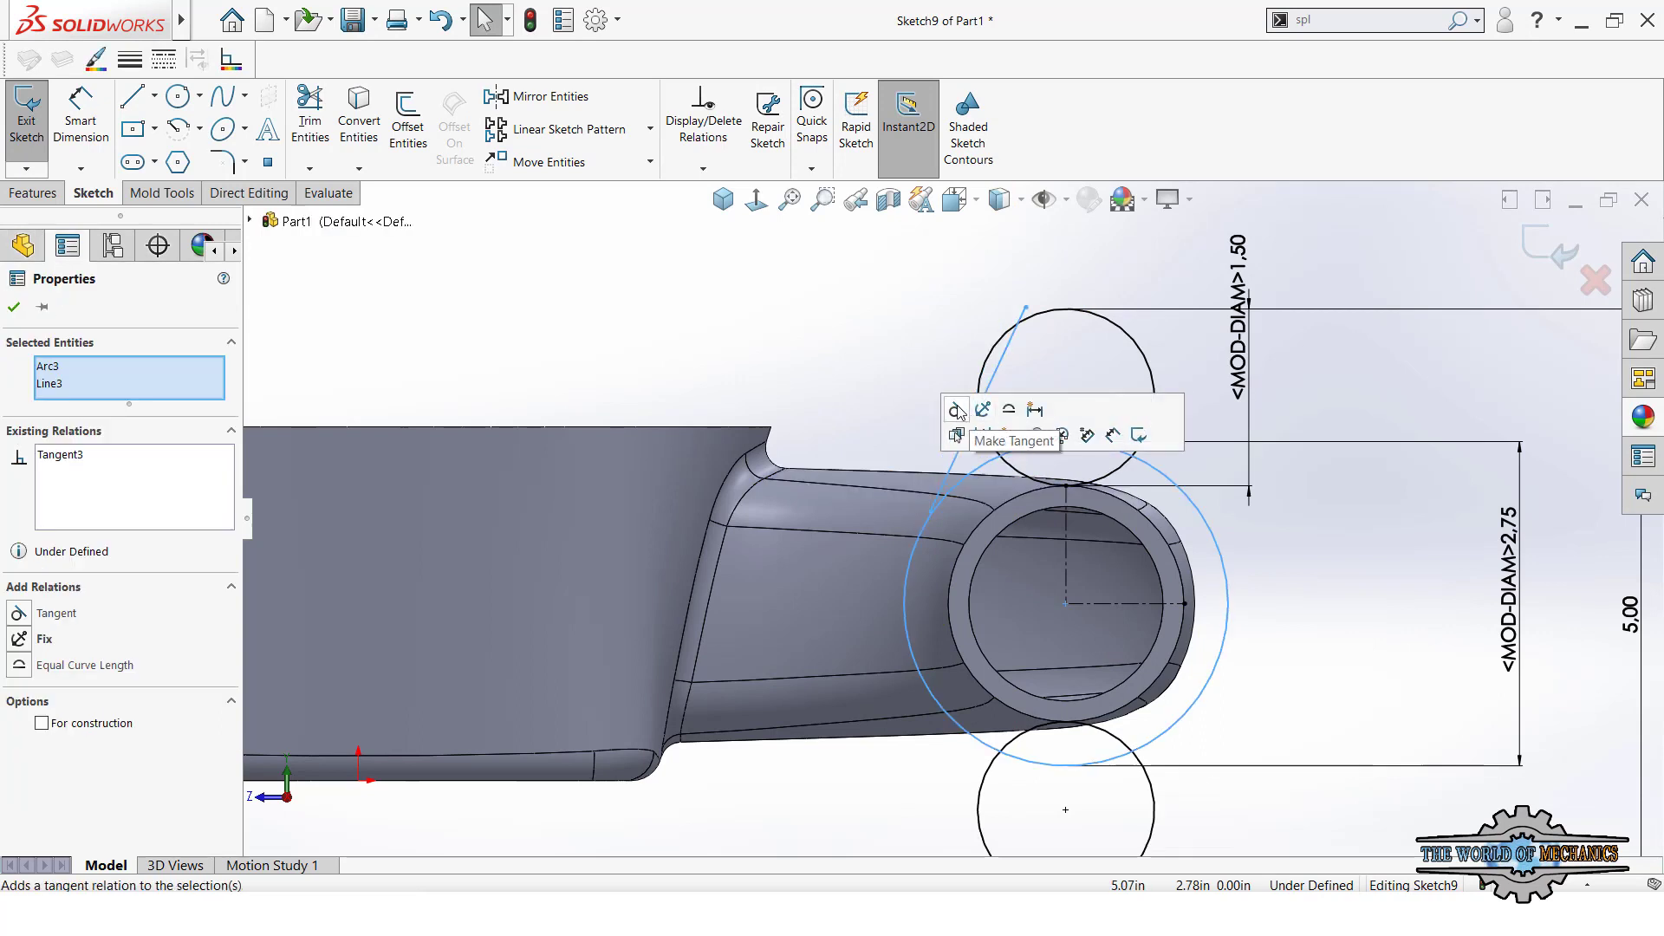
{"action": "left_click", "coordinate": [1038, 351]}
{"action": "left_click", "coordinate": [987, 356], "text": "ctrl"}
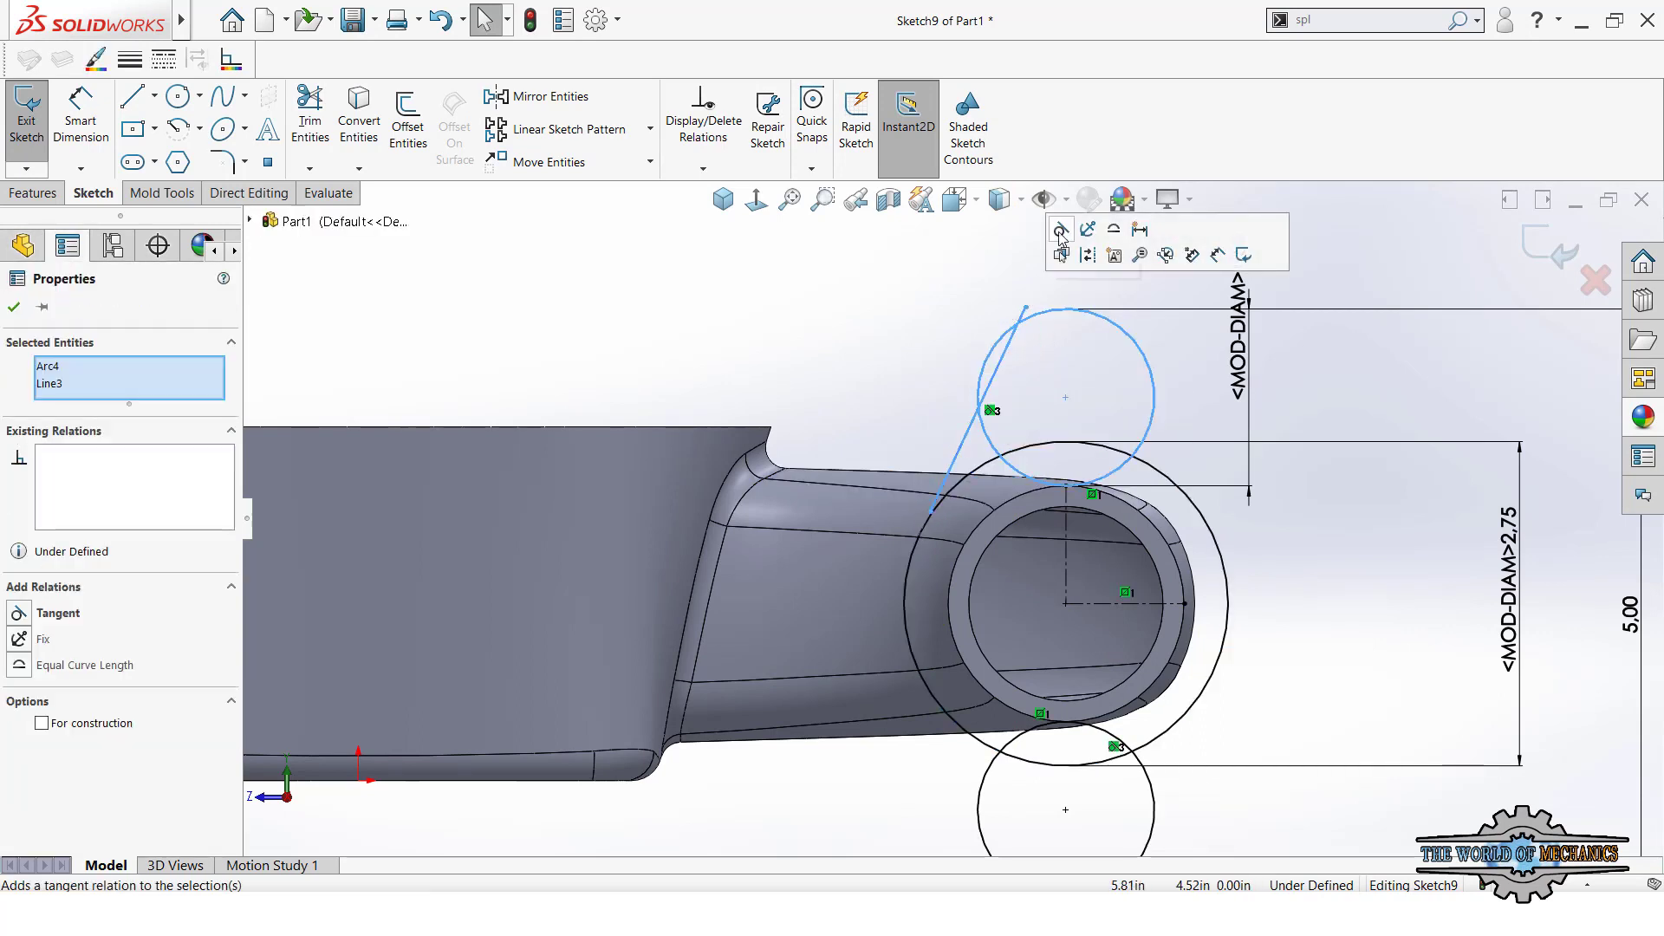
{"action": "left_click", "coordinate": [1066, 234]}
{"action": "key", "text": "Escape"}
{"action": "left_click", "coordinate": [1010, 304]}
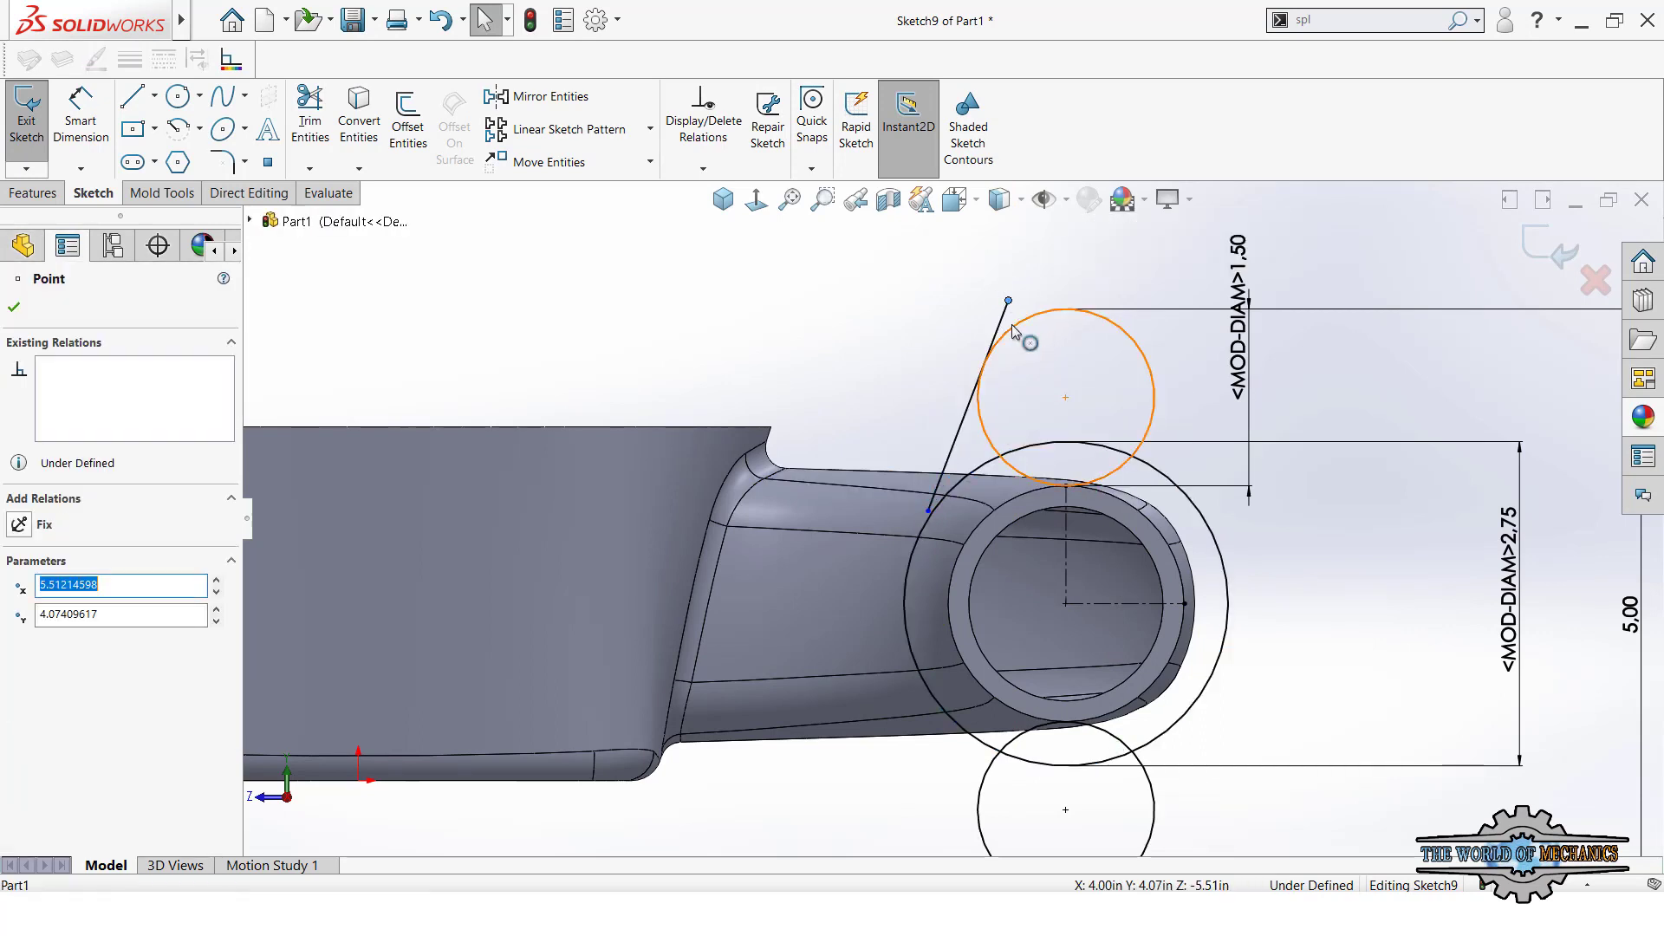
{"action": "left_click", "coordinate": [1098, 267]}
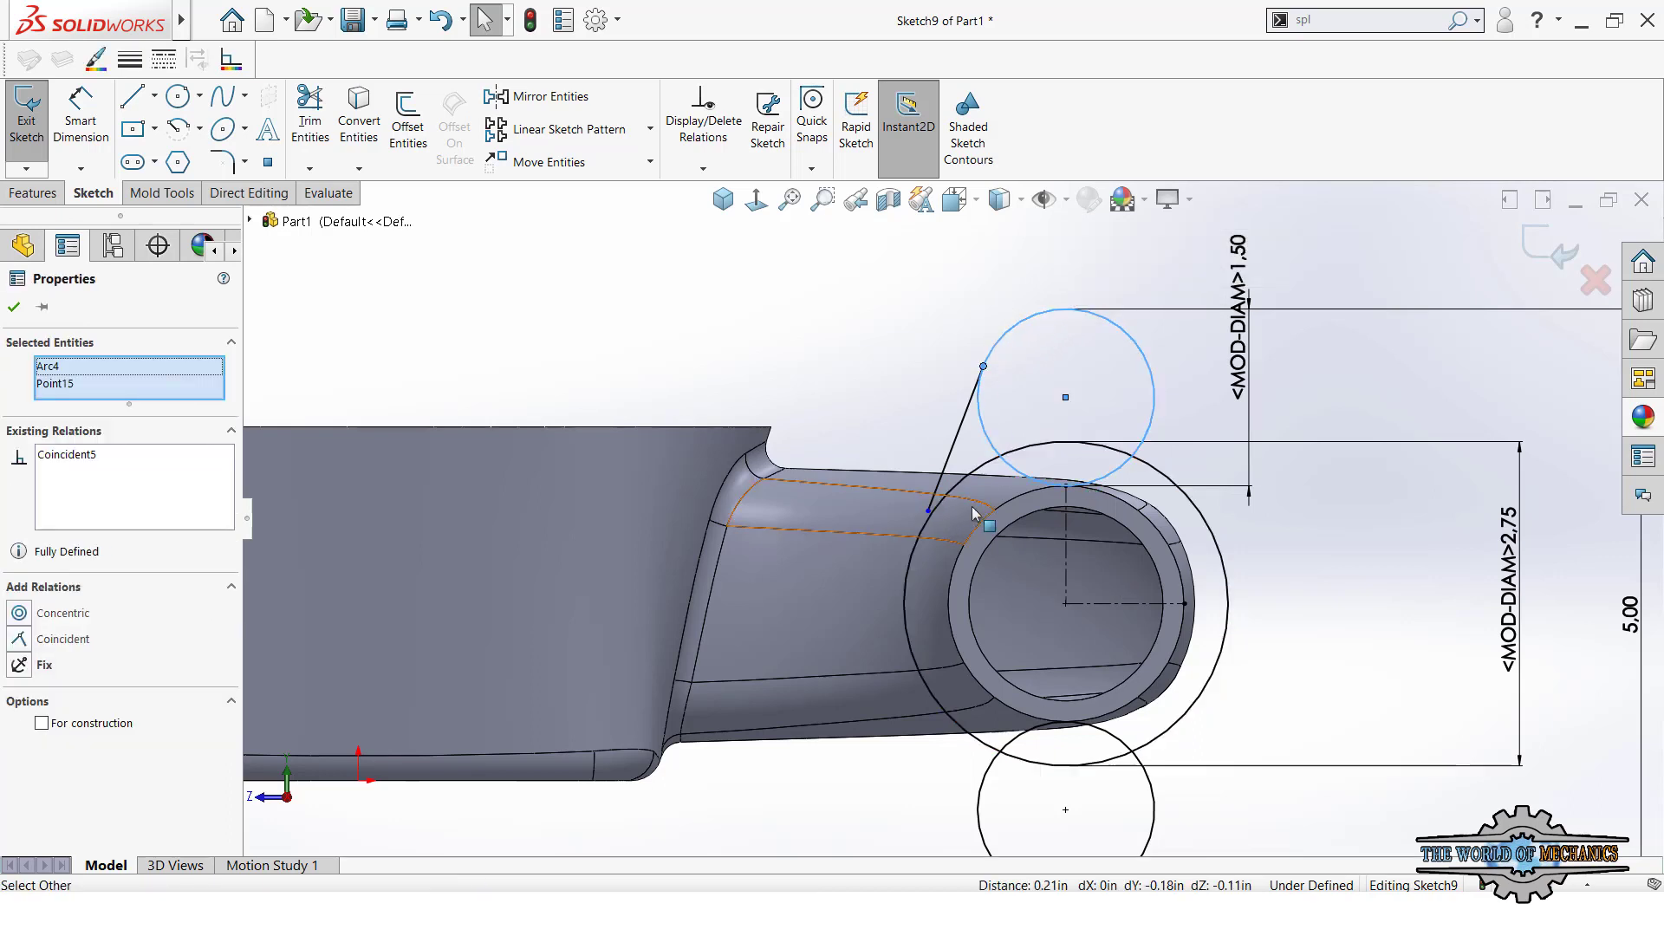
{"action": "left_click", "coordinate": [927, 511]}
{"action": "left_click", "coordinate": [946, 516], "text": "ctrl"}
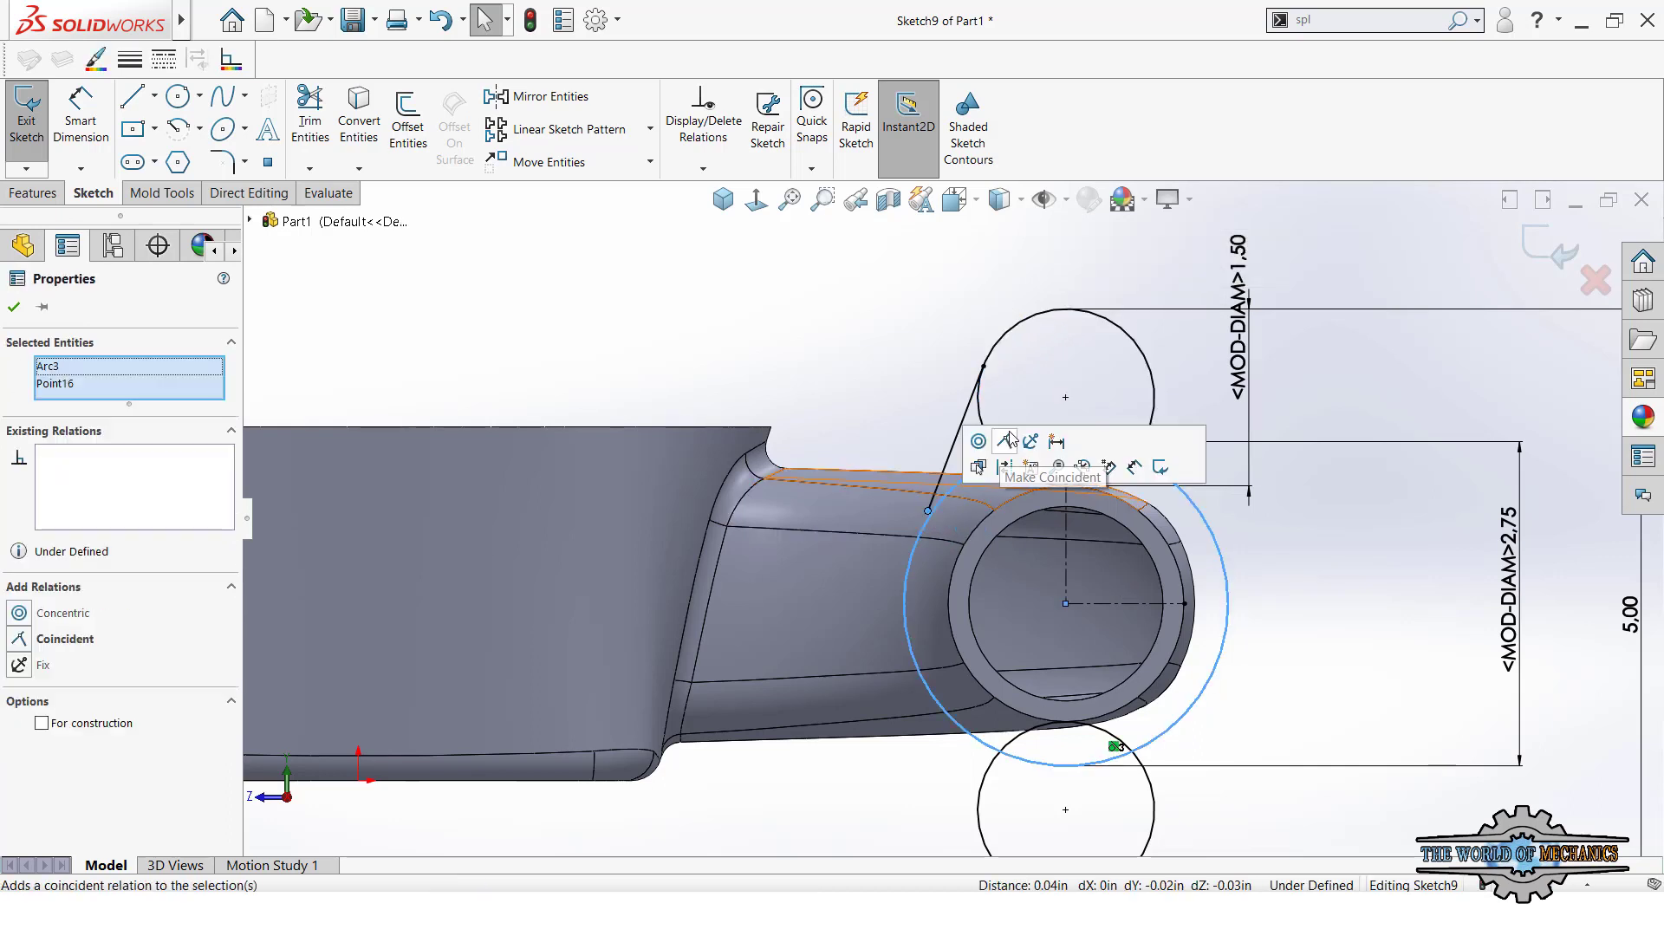
{"action": "left_click", "coordinate": [1002, 444]}
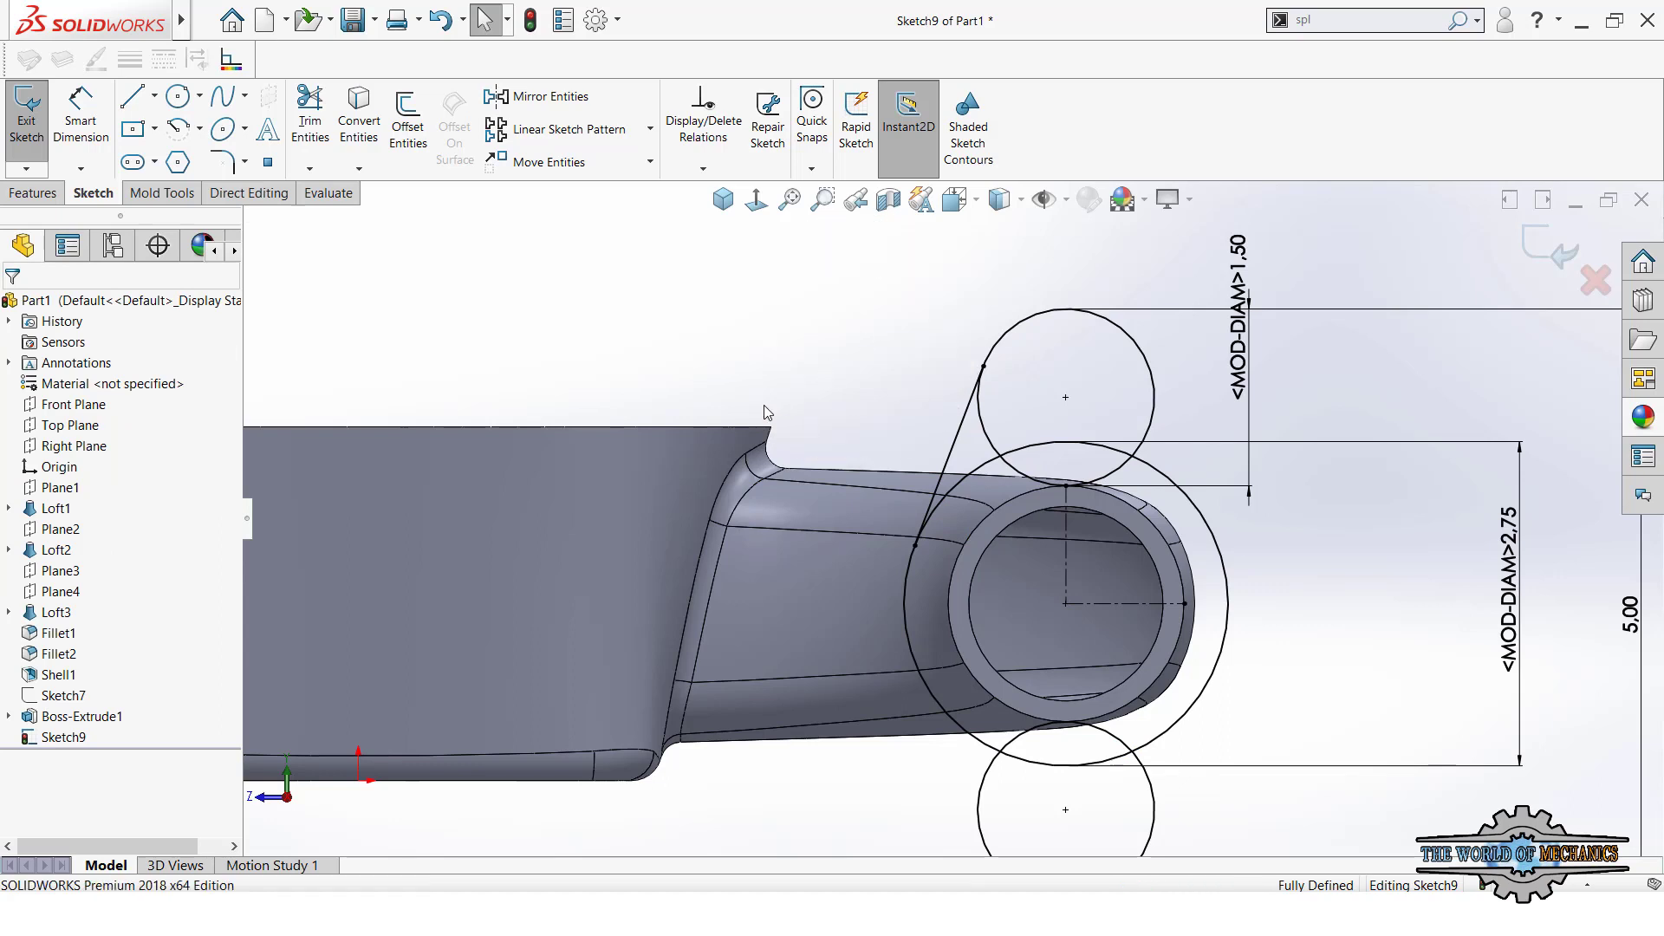
- Add a 0.50-diameter hole at the upper circle's centre
{"action": "right_click_drag", "start_coordinate": [767, 414], "coordinate": [866, 413]}
{"action": "left_click_drag", "start_coordinate": [1065, 397], "coordinate": [1098, 377]}
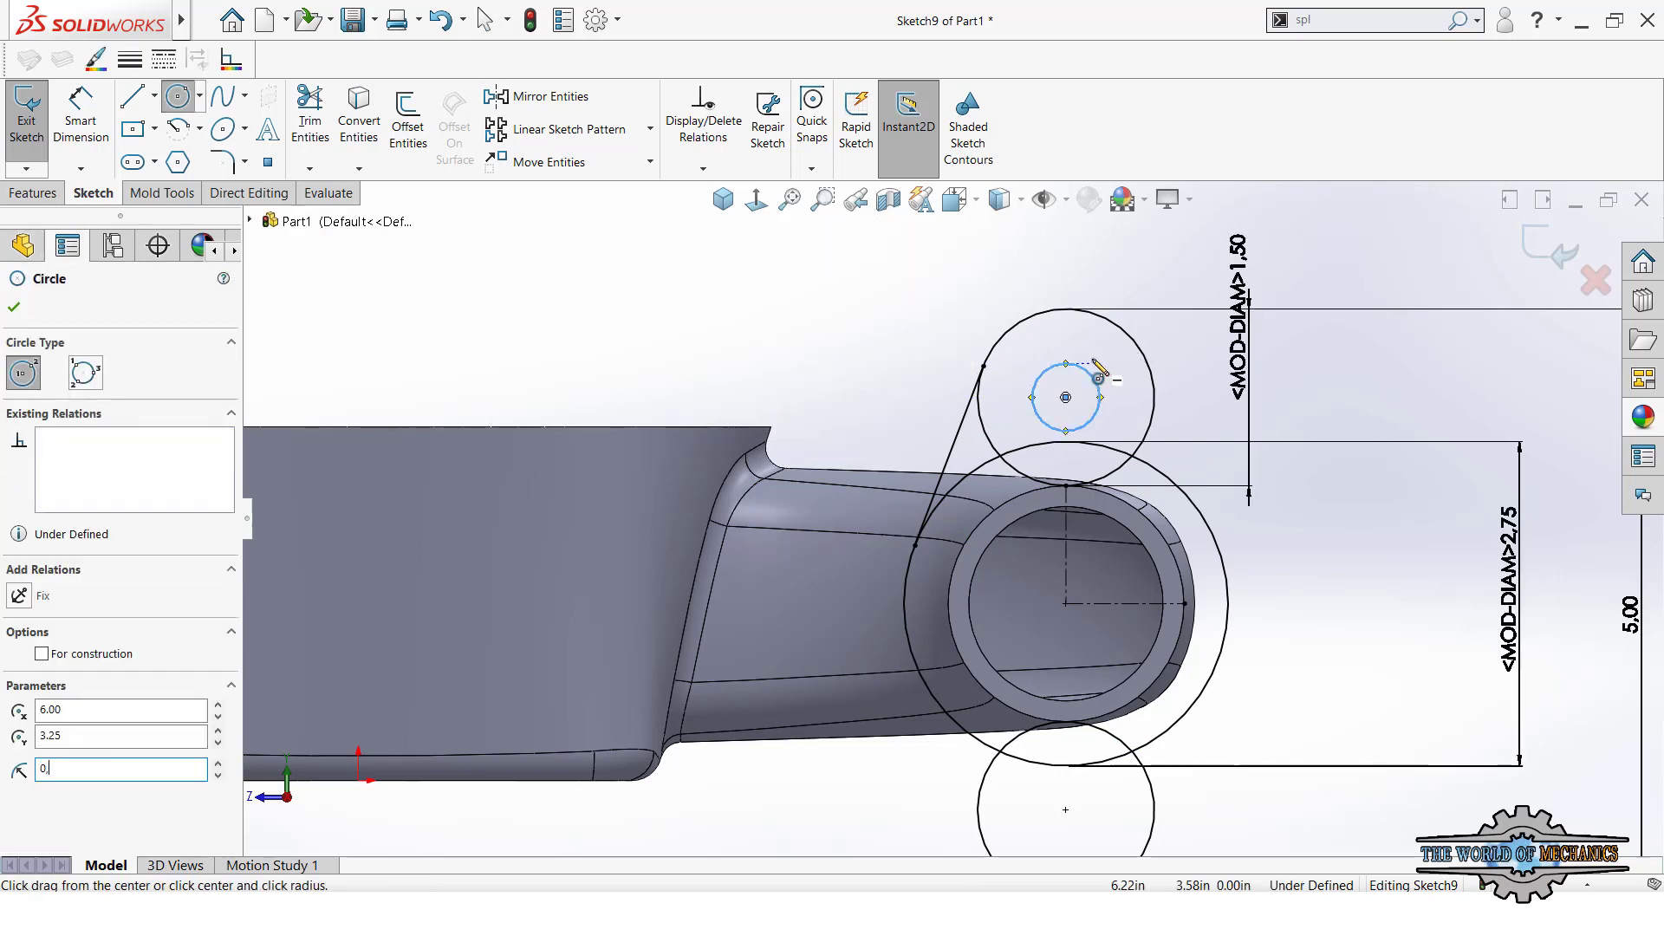
{"action": "right_click_drag", "start_coordinate": [885, 375], "coordinate": [889, 276]}
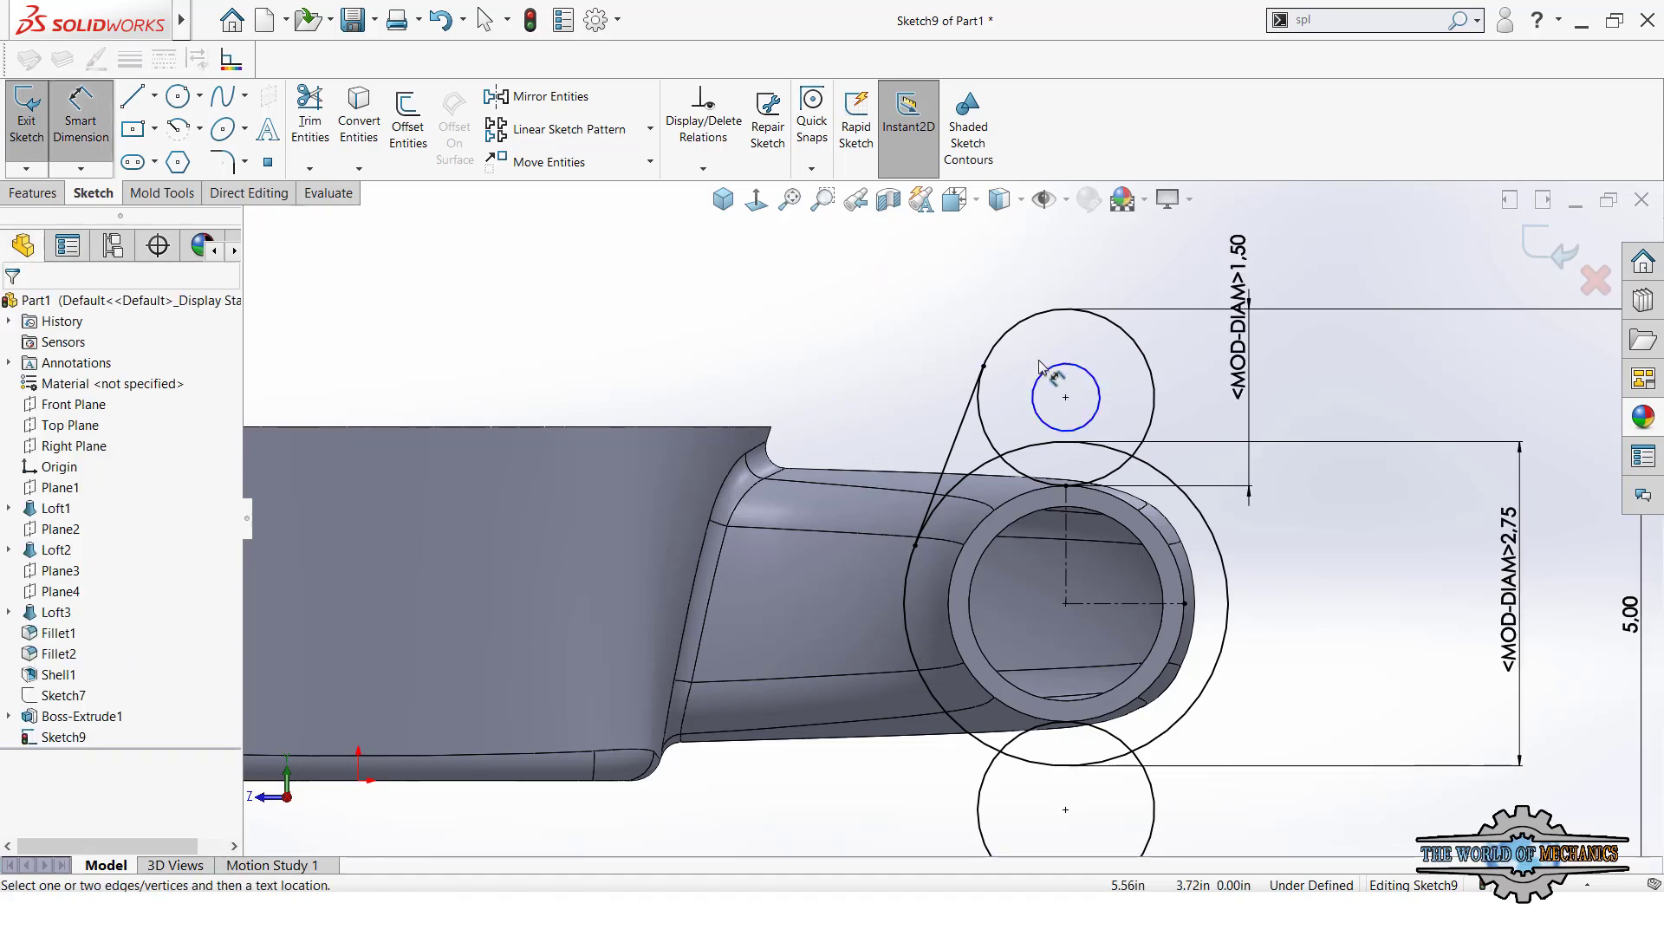
{"action": "left_click", "coordinate": [1051, 371]}
{"action": "left_click", "coordinate": [1059, 342]}
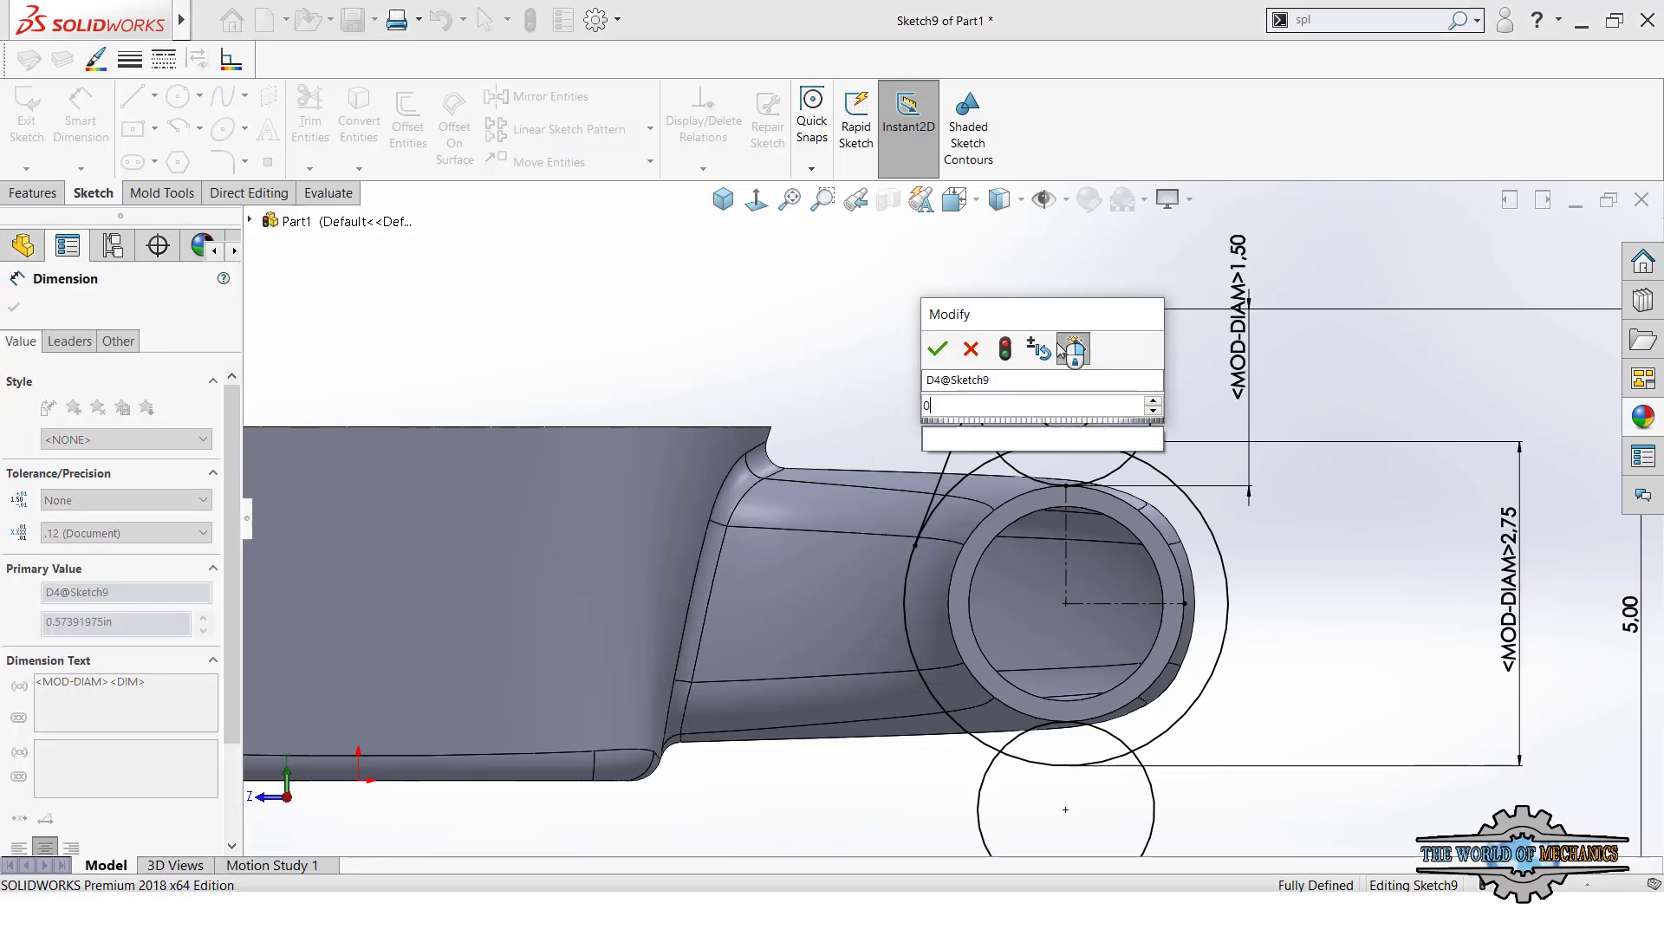
{"action": "type", "text": "0,5"}
{"action": "key", "text": "Return"}
{"action": "key", "text": "Escape"}
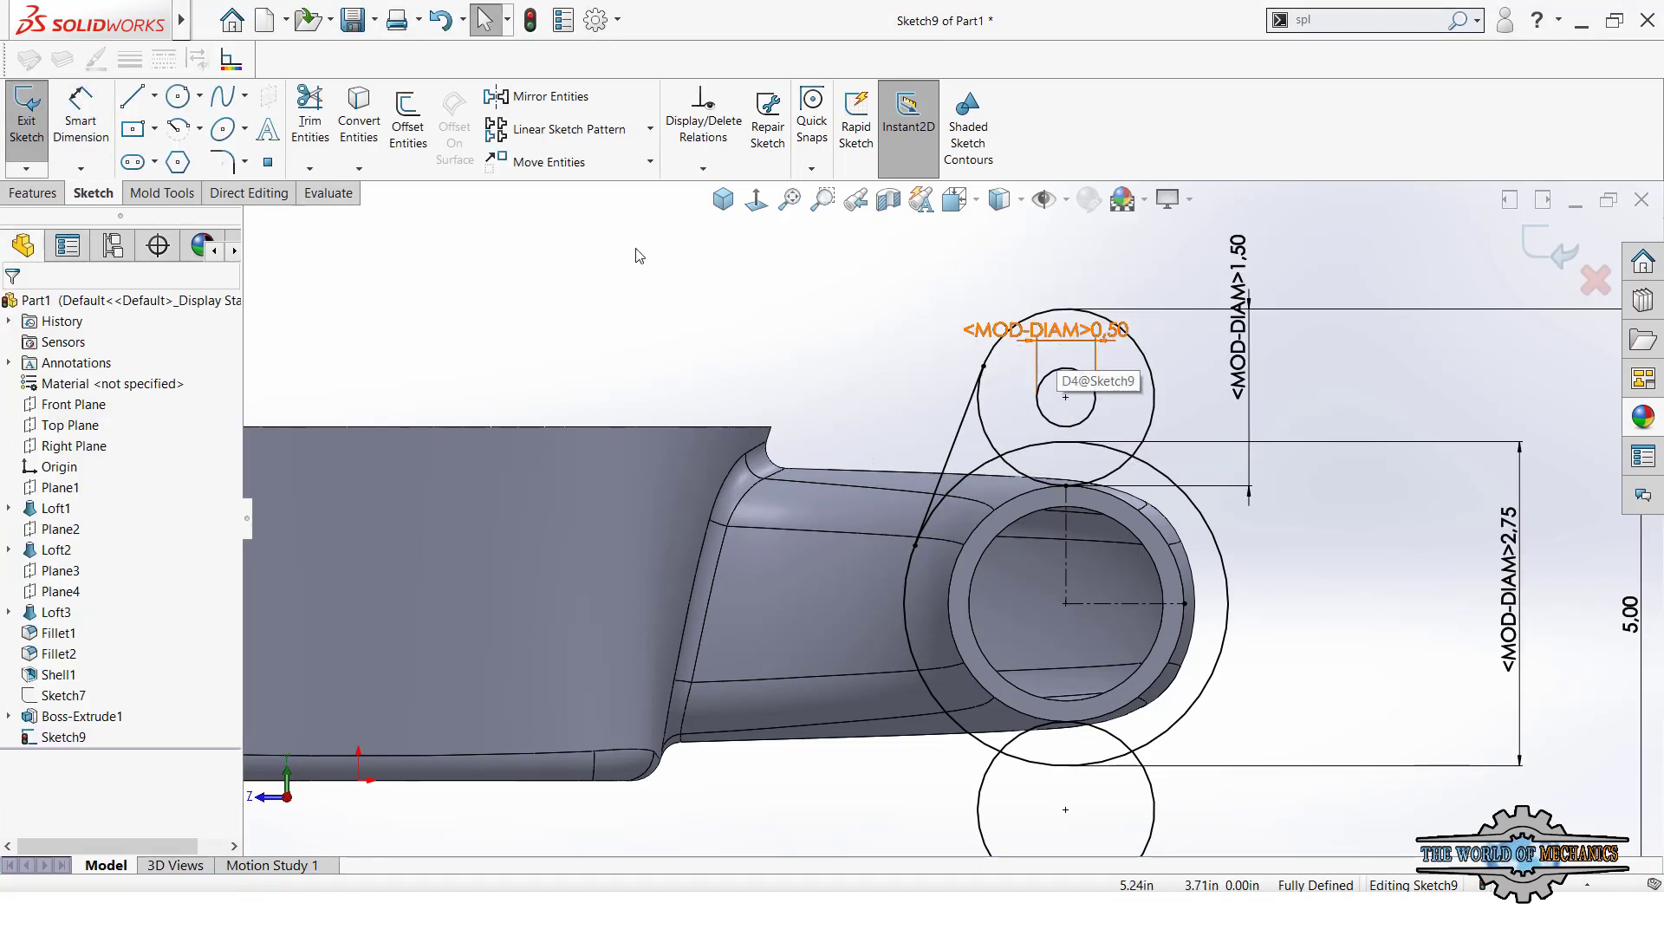
- Mirror the tangent line and hole to the bottom about the horizontal centreline
{"action": "left_click", "coordinate": [506, 103]}
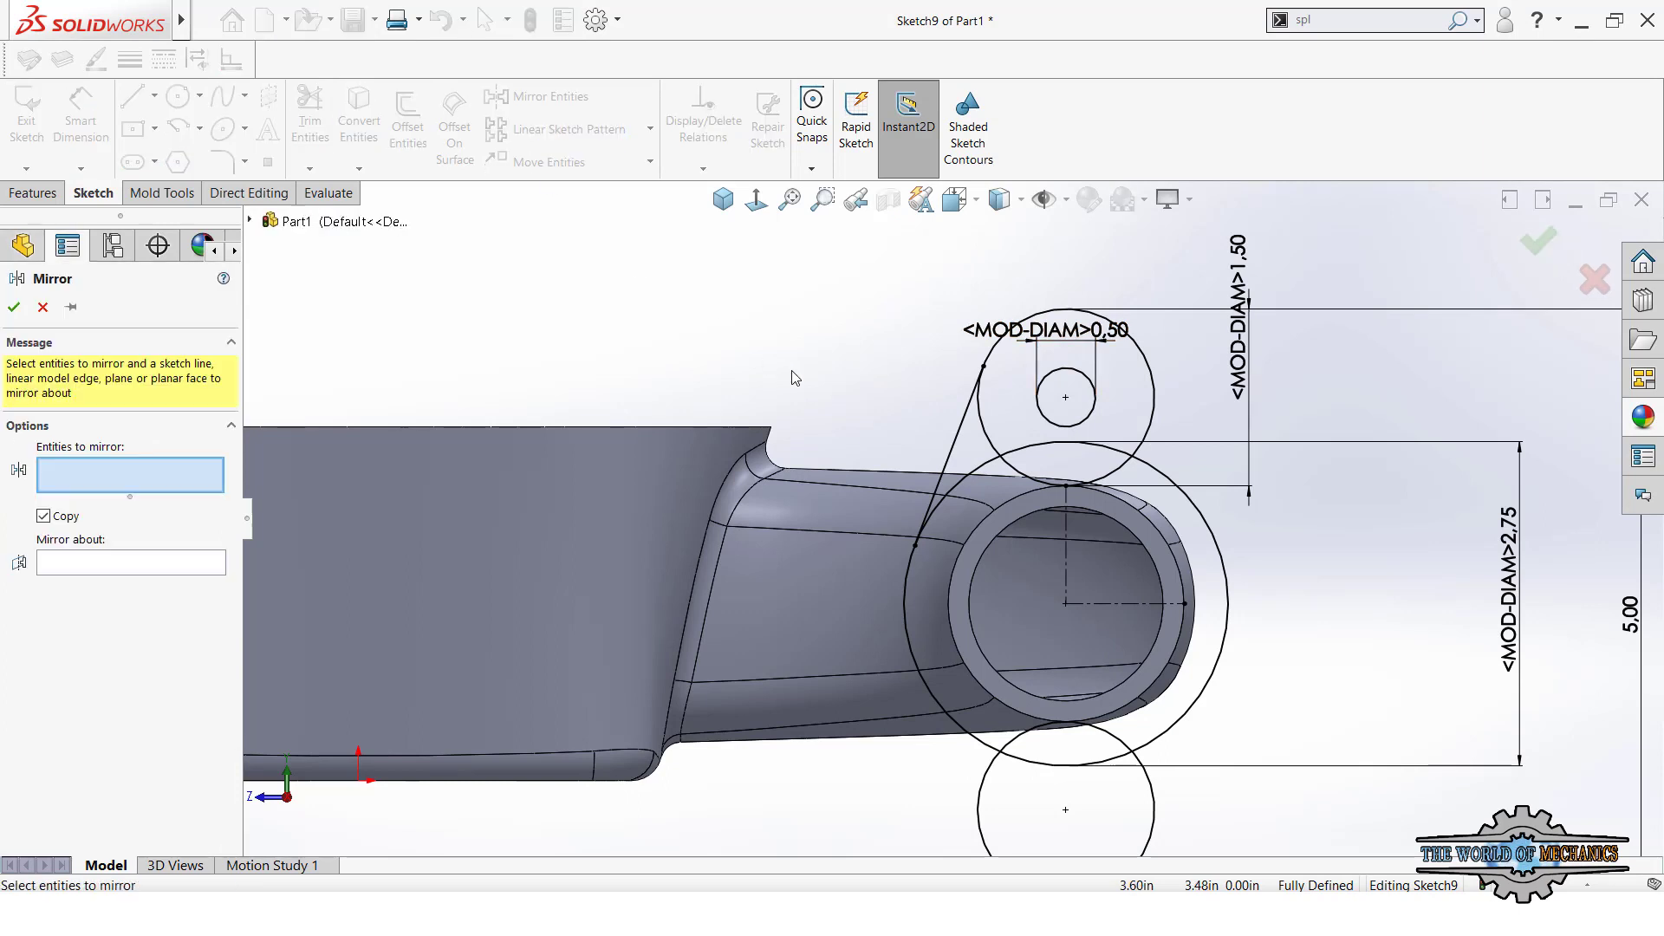
{"action": "left_click", "coordinate": [961, 428]}
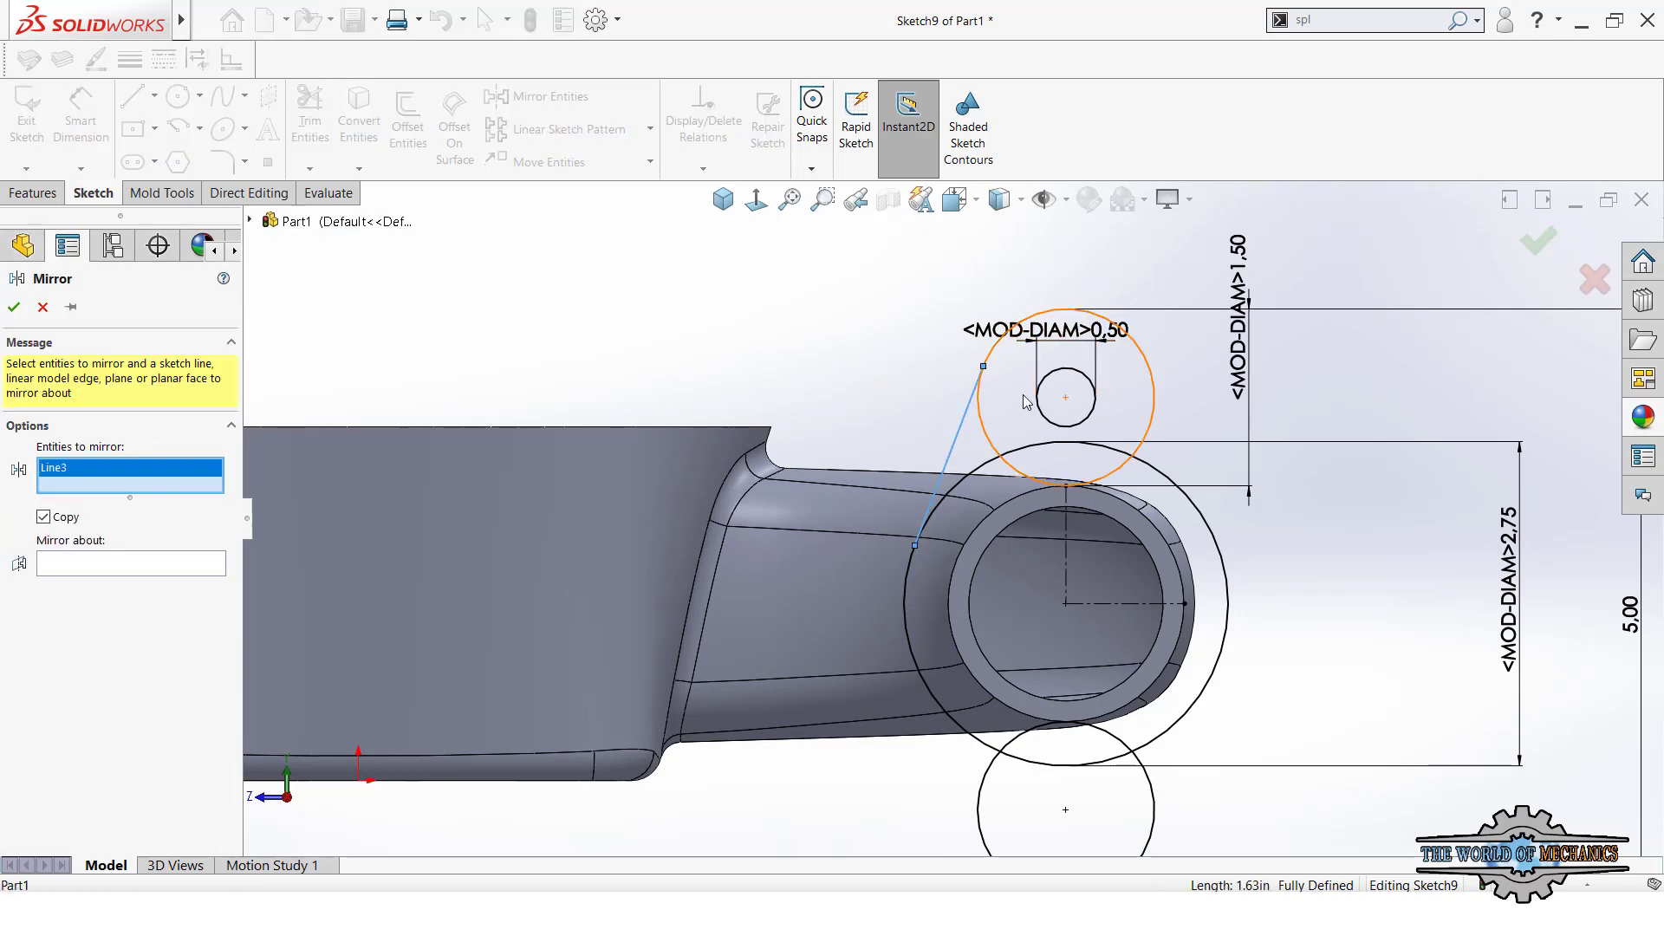
{"action": "right_click", "coordinate": [1040, 415]}
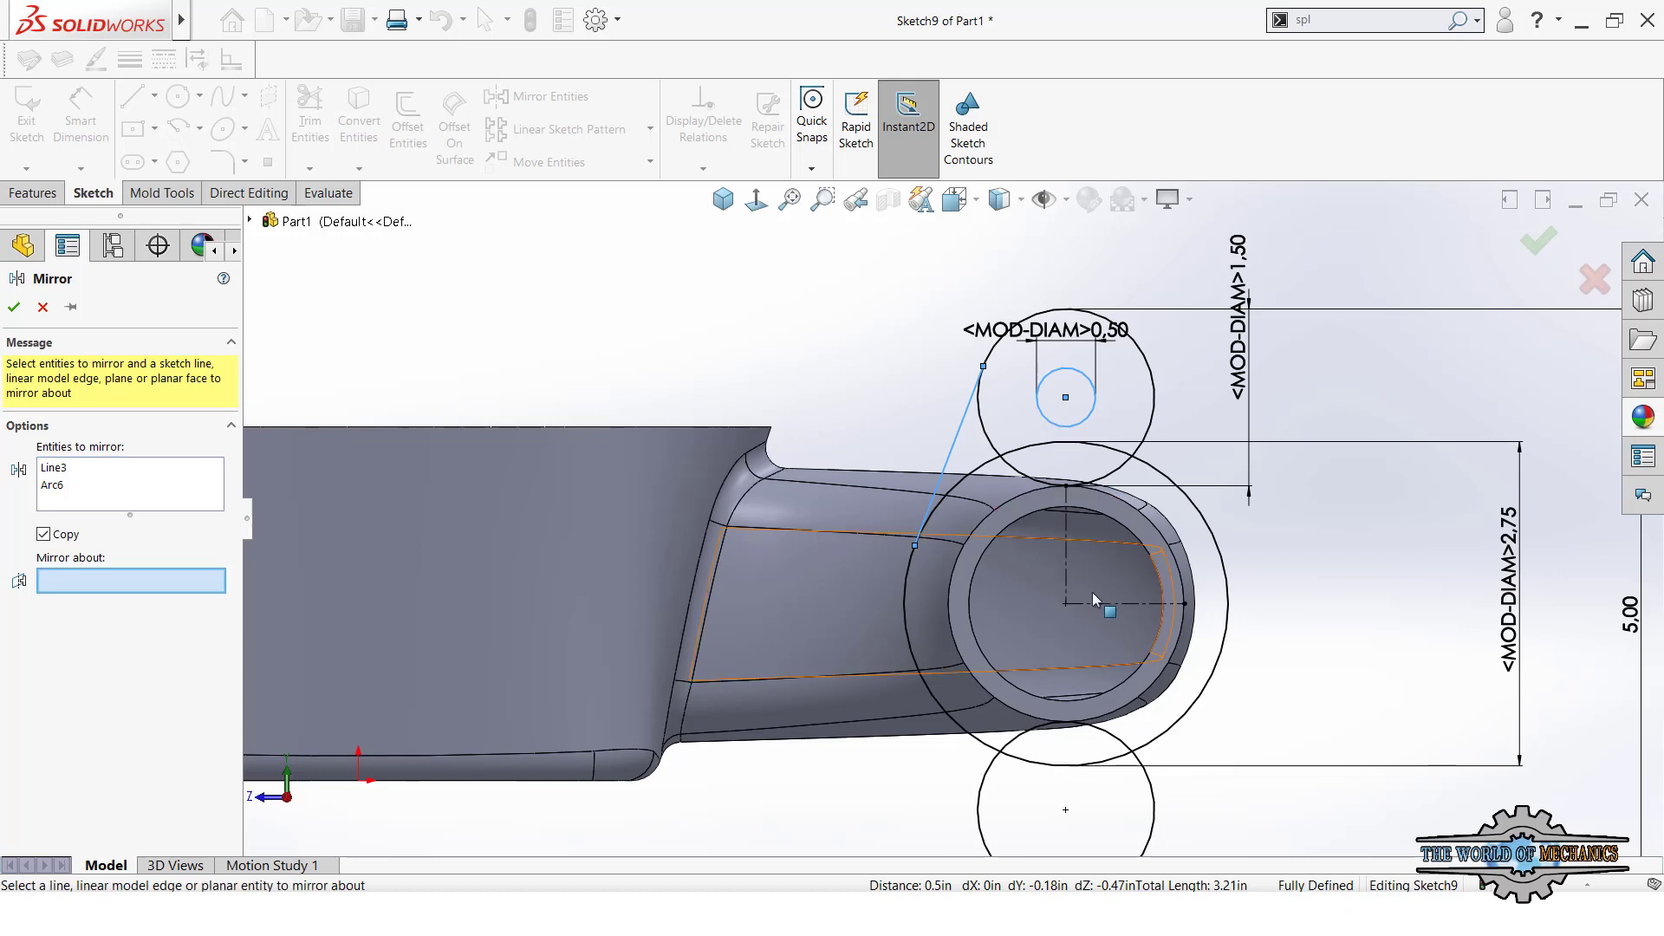
{"action": "left_click", "coordinate": [1097, 605]}
{"action": "right_click", "coordinate": [1097, 606]}
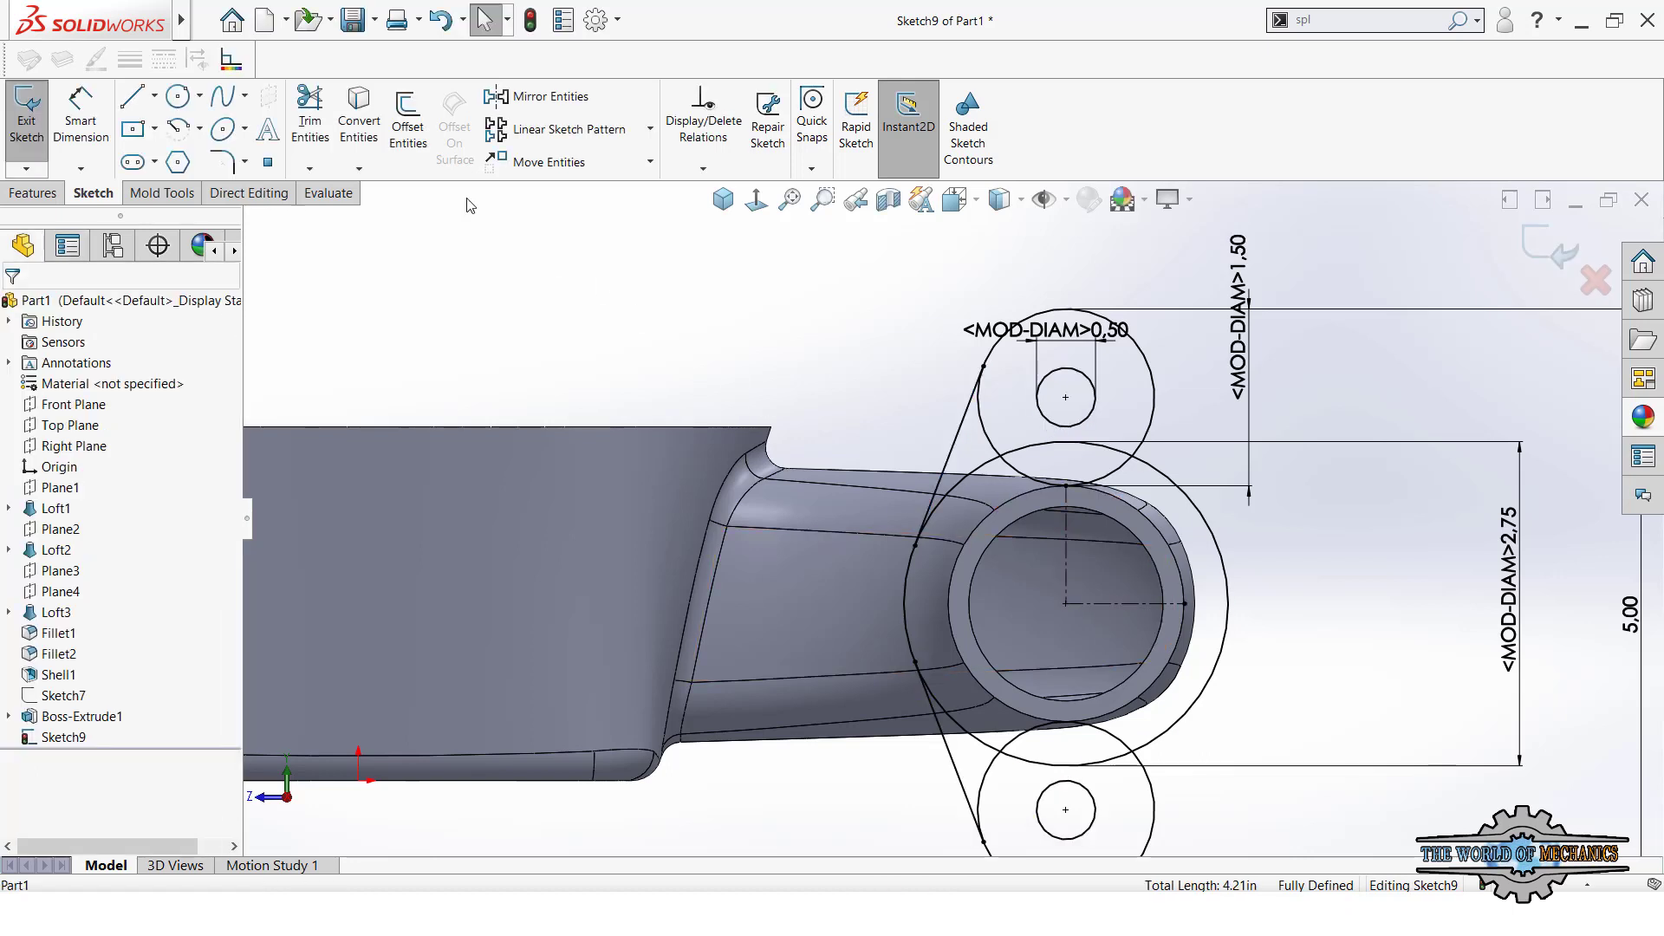
- Mirror the two slanted tangent lines across the vertical centreline
{"action": "left_click", "coordinate": [507, 97]}
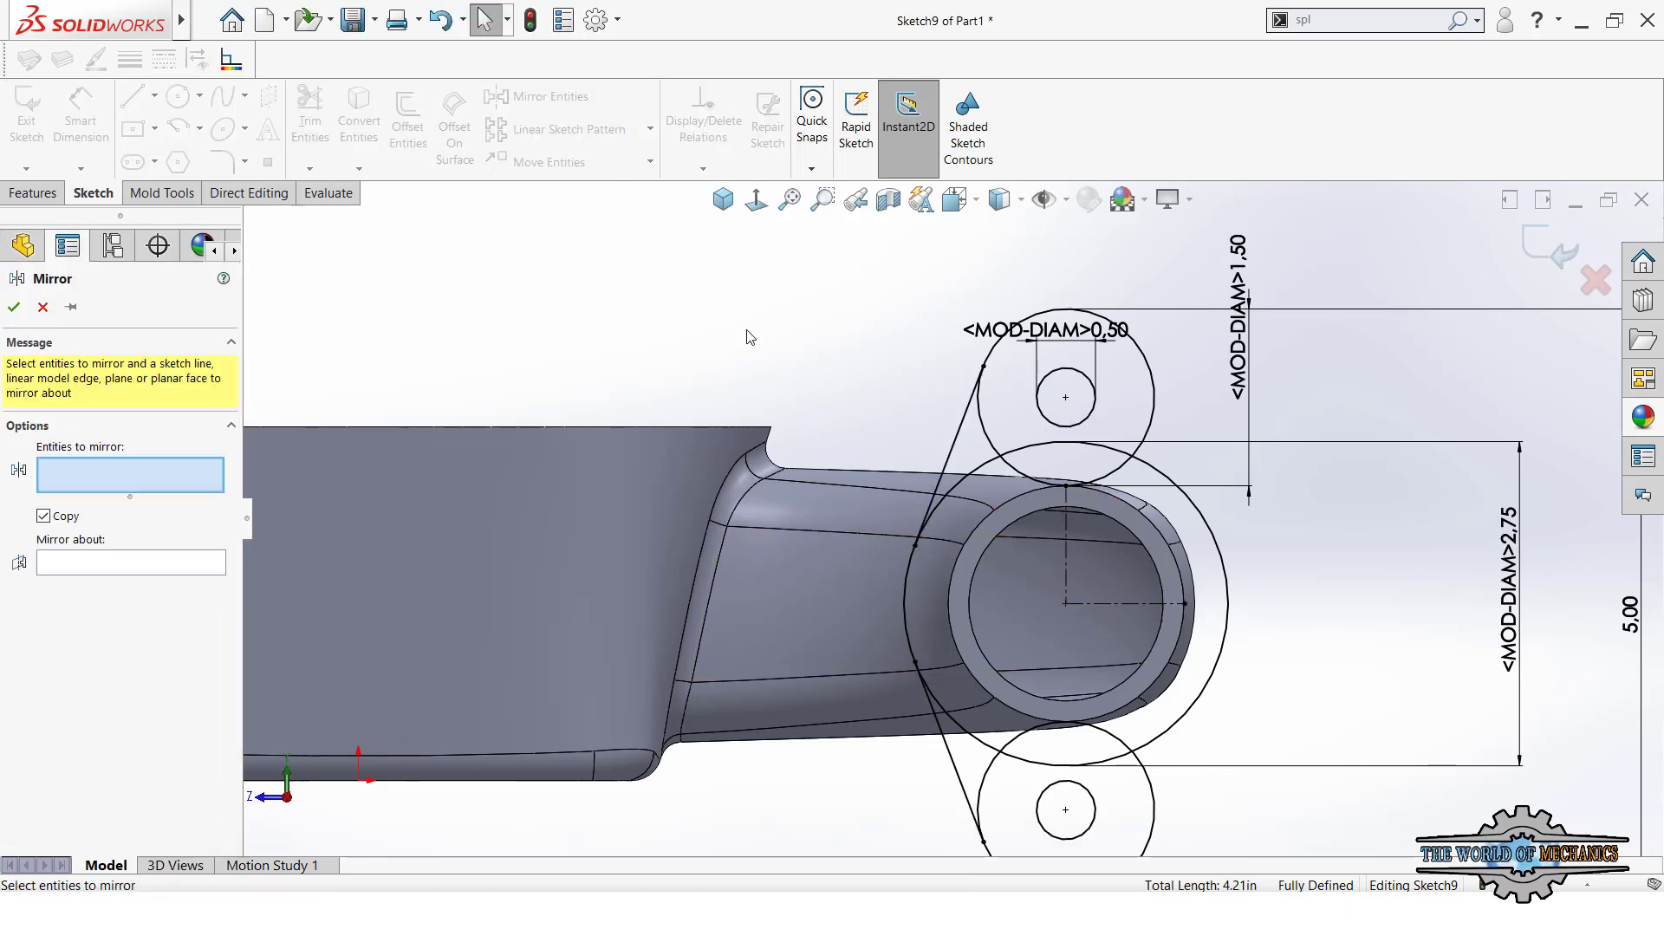
{"action": "left_click", "coordinate": [957, 442]}
{"action": "left_click", "coordinate": [941, 735]}
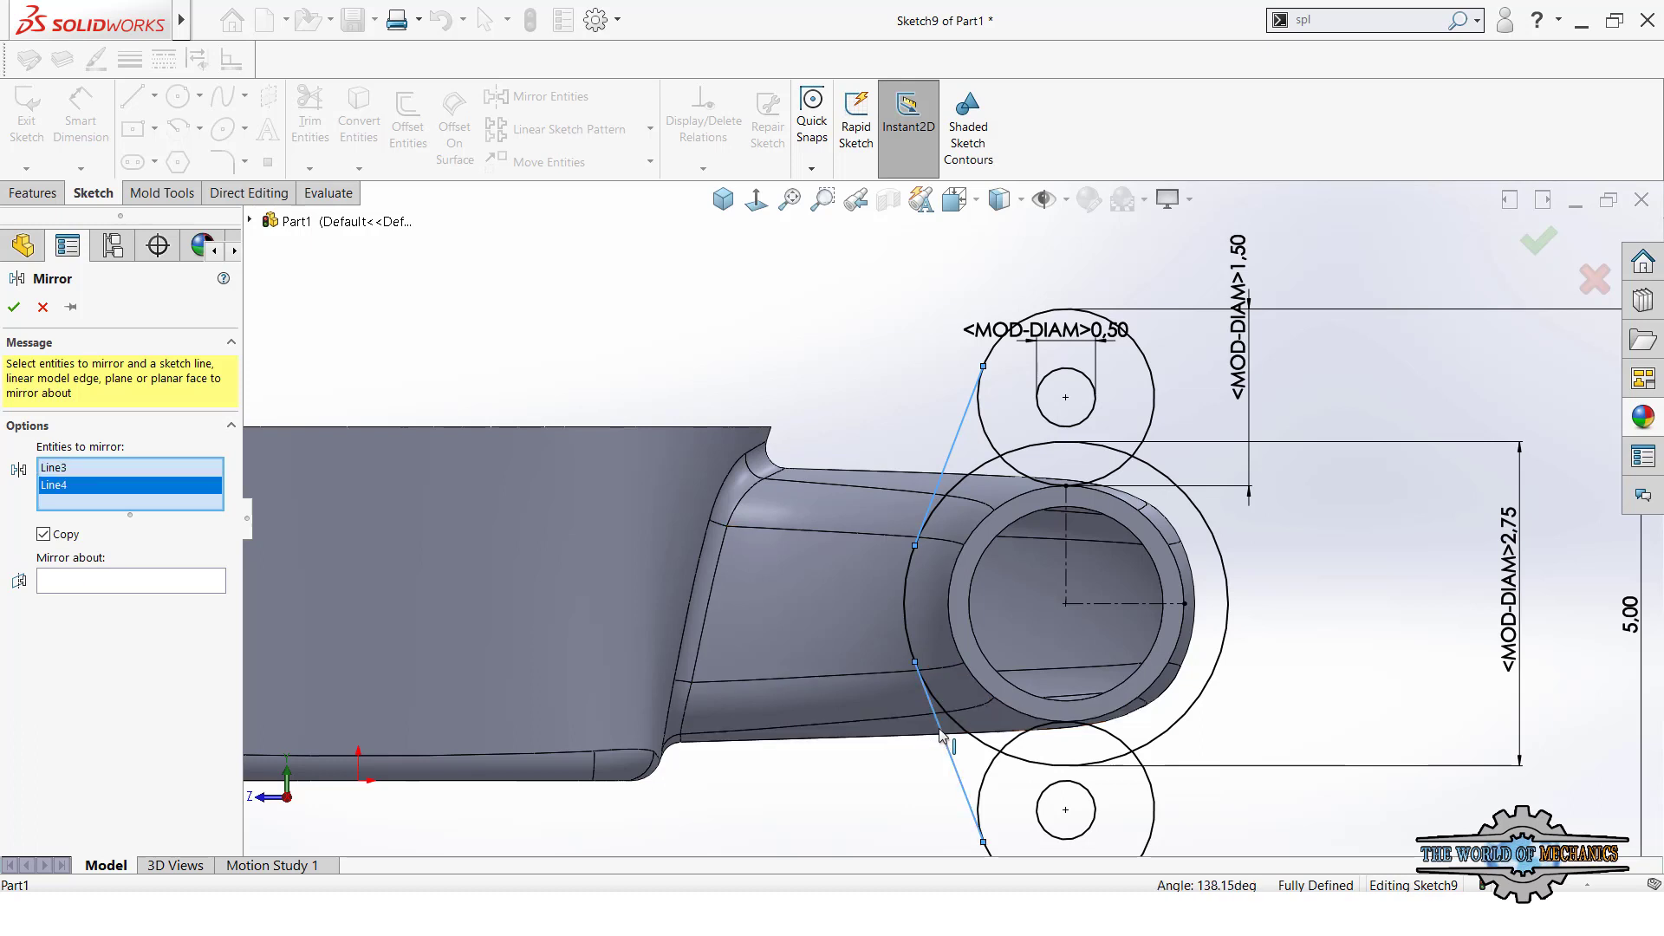
{"action": "right_click", "coordinate": [940, 735]}
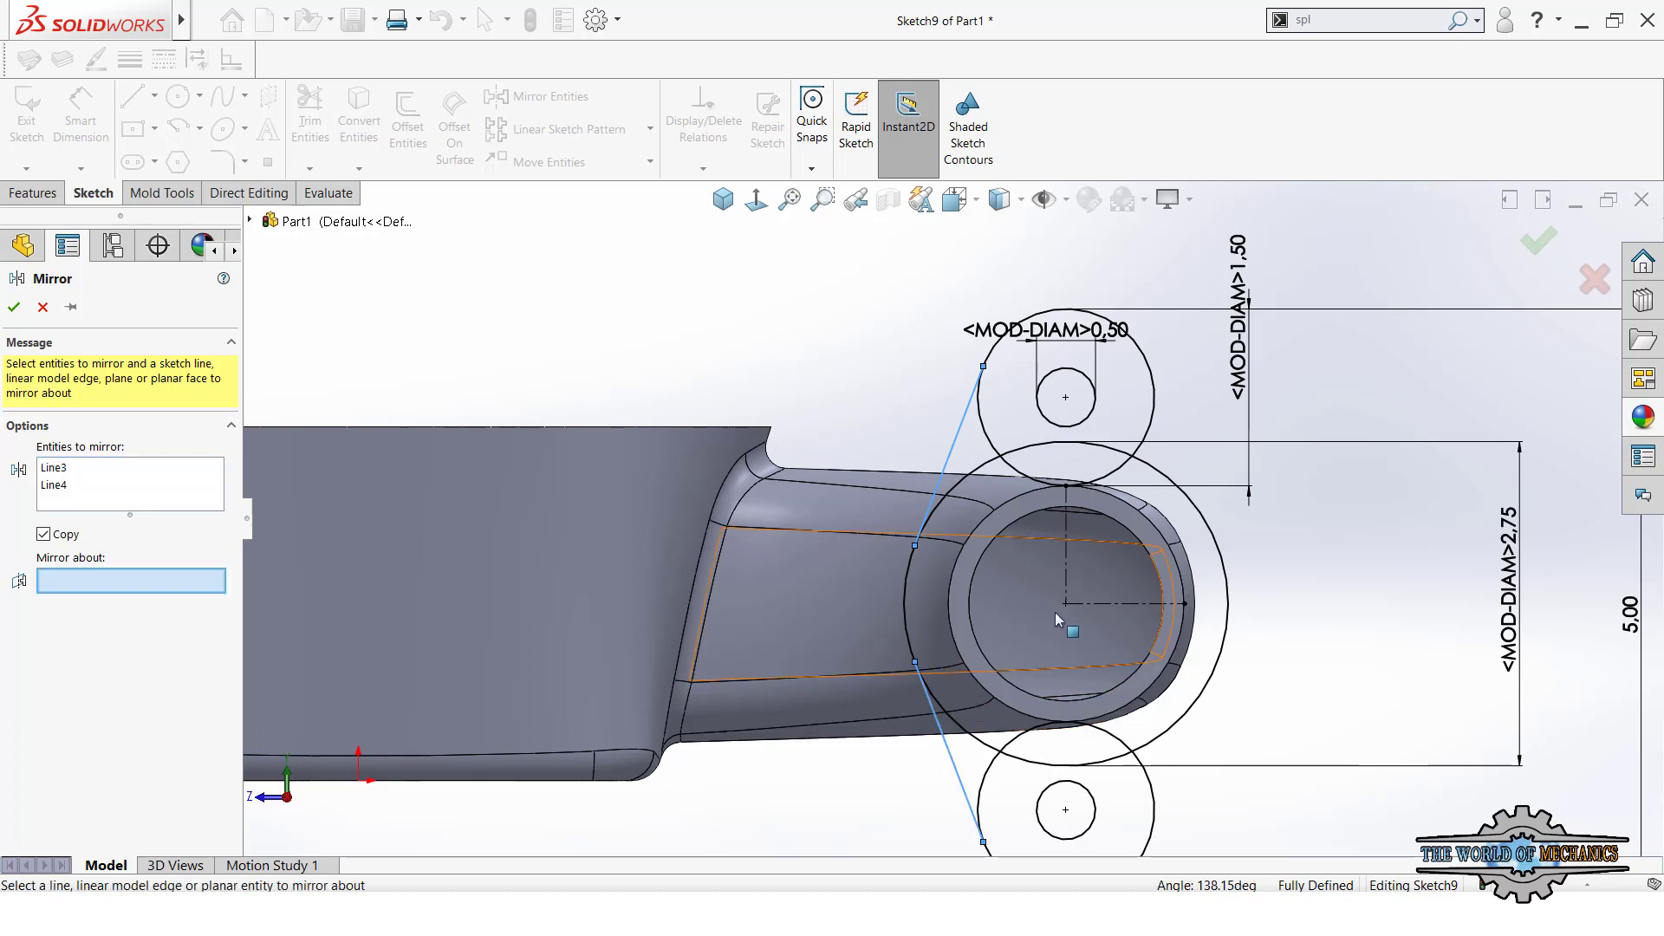
{"action": "left_click", "coordinate": [1072, 565]}
{"action": "right_click", "coordinate": [1072, 565]}
- Exit Sketch9 and select the circular pipe-end face
{"action": "scroll", "coordinate": [951, 514], "scroll_direction": "up", "scroll_amount": 2}
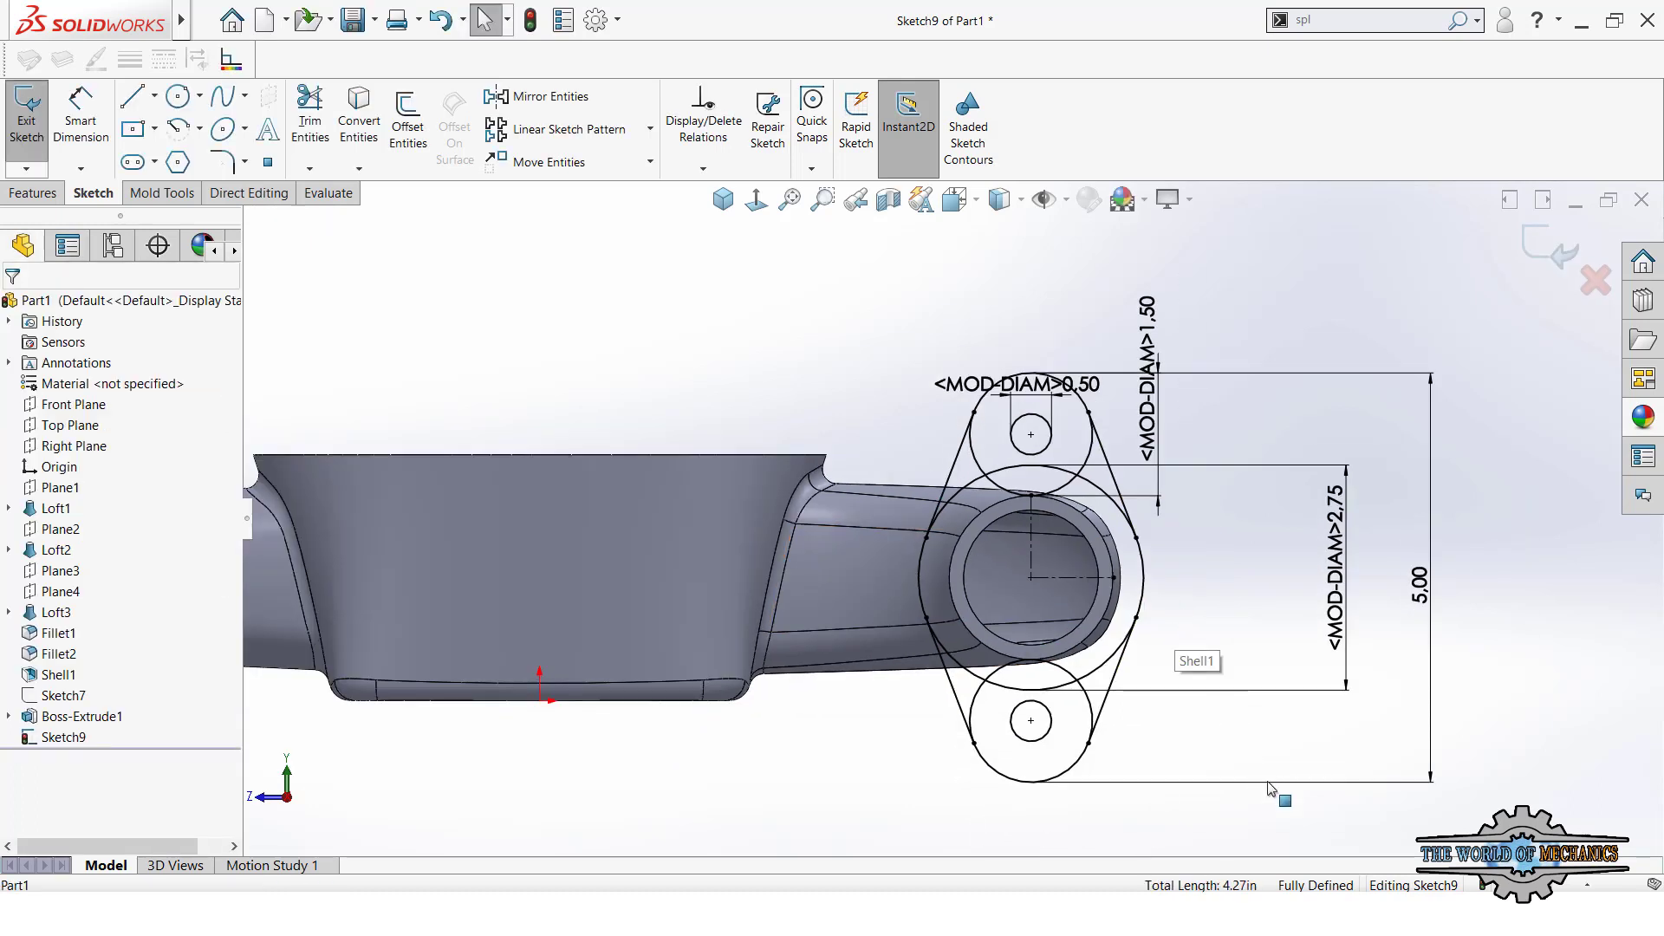
{"action": "left_click", "coordinate": [1548, 247]}
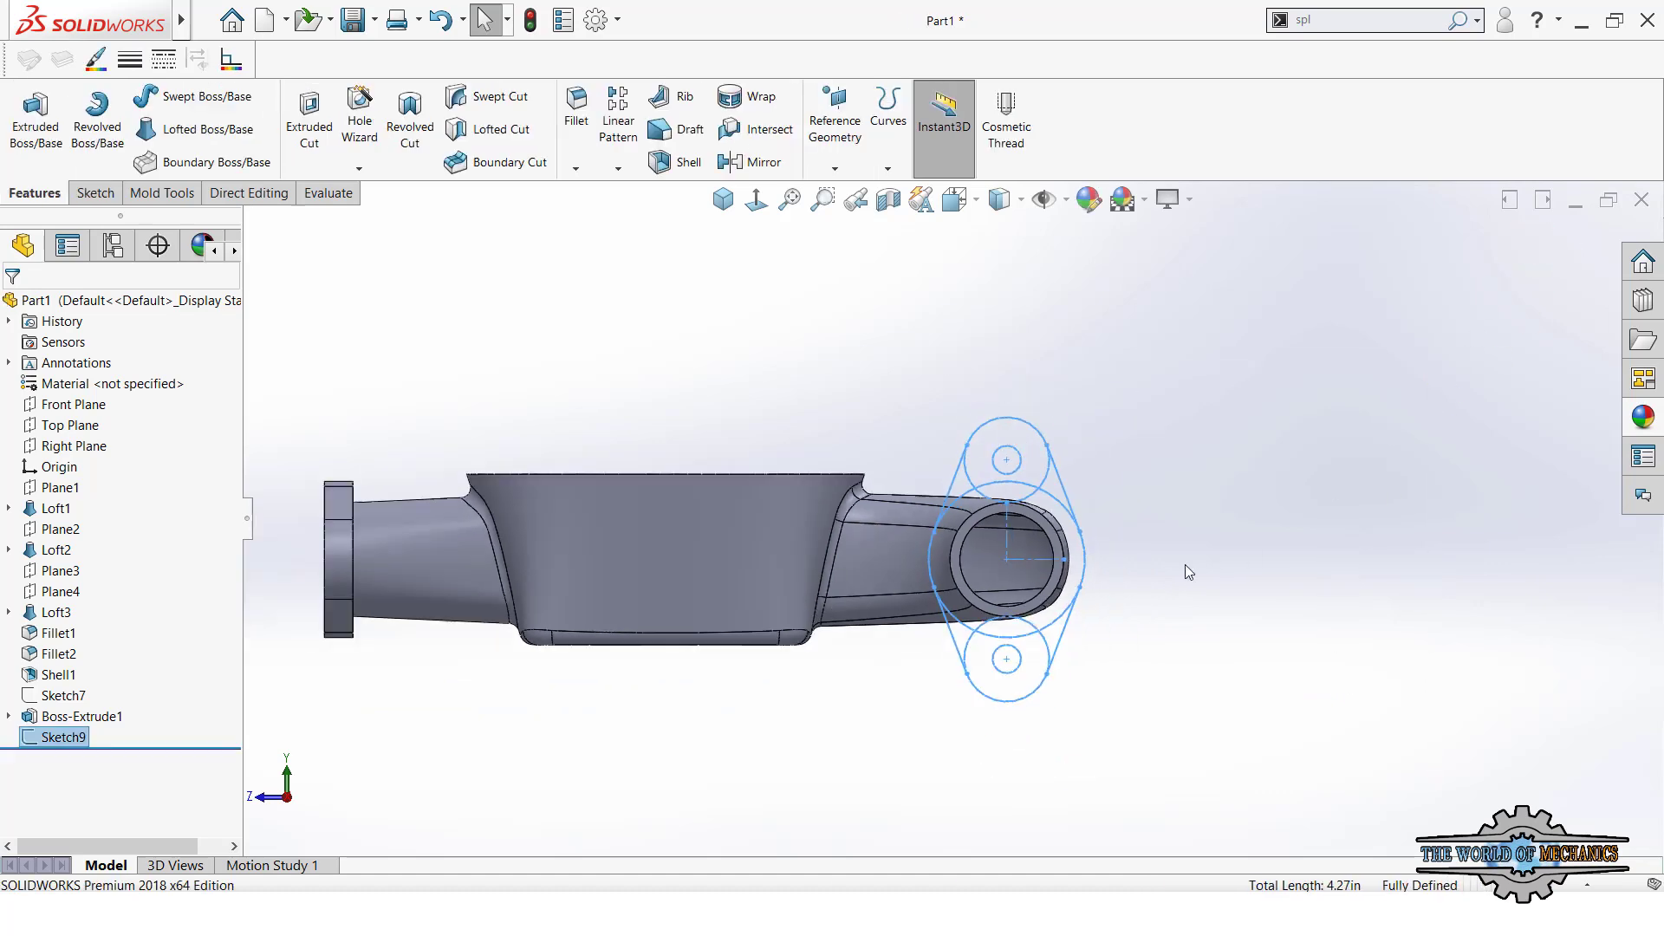
{"action": "middle_click_drag", "start_coordinate": [1183, 564], "coordinate": [1136, 631]}
{"action": "scroll", "coordinate": [1015, 582], "scroll_direction": "down", "scroll_amount": 3}
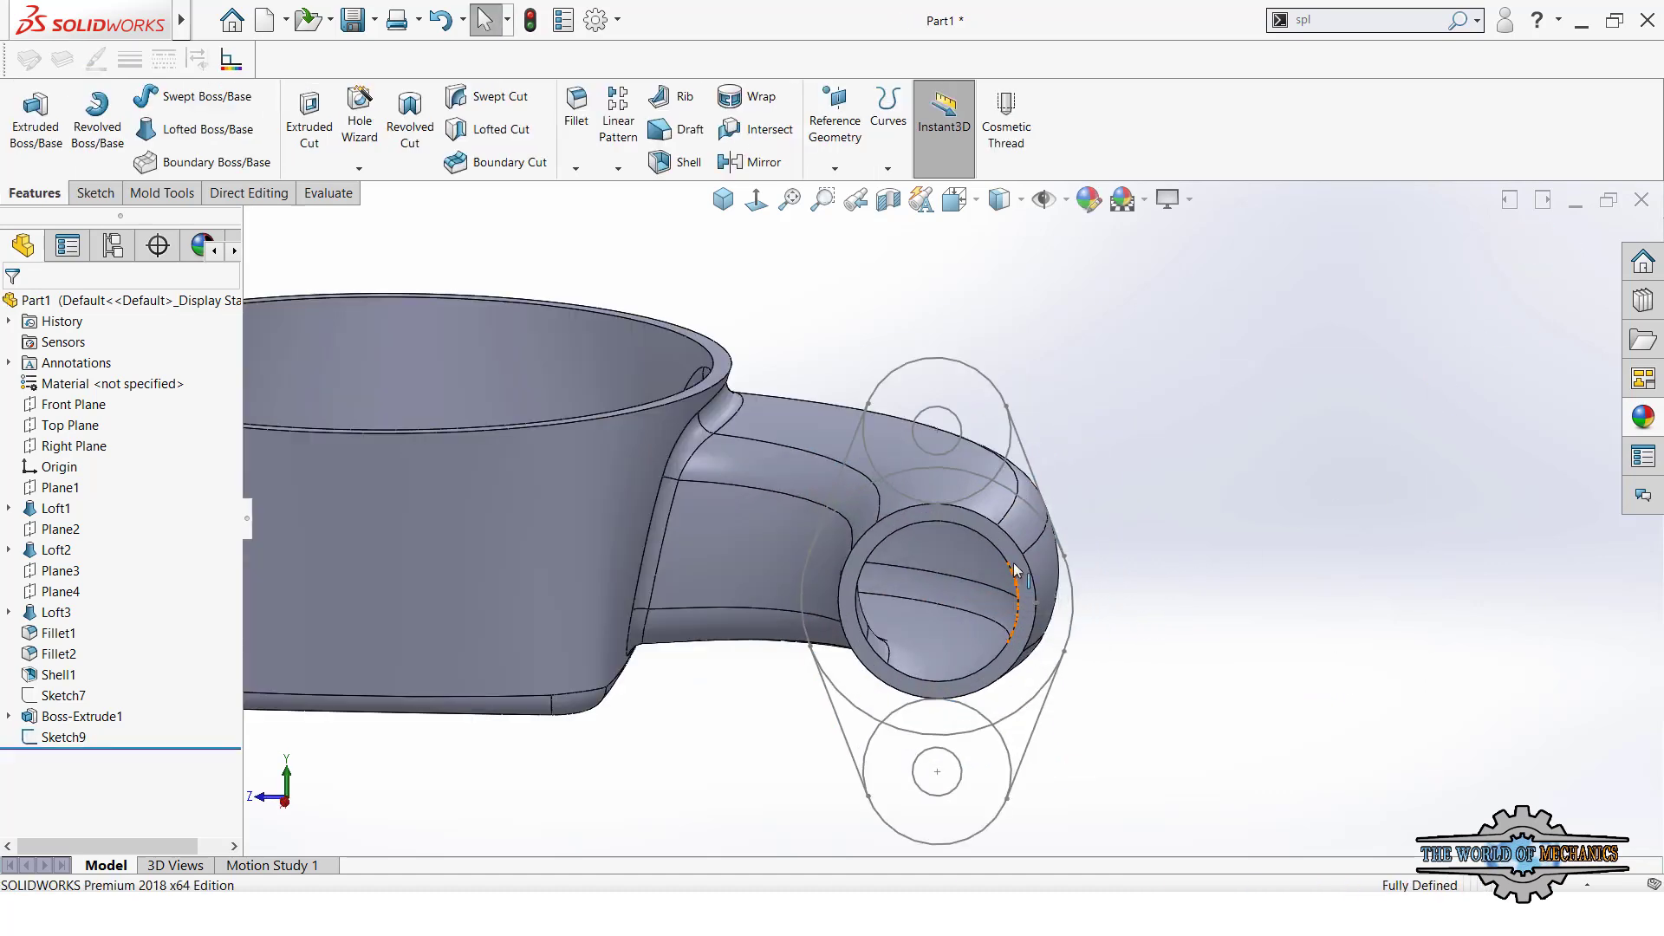
{"action": "left_click", "coordinate": [1016, 568]}
- Start Sketch10 on the pipe-end face and convert Sketch9's geometry into it
{"action": "left_click", "coordinate": [1101, 513]}
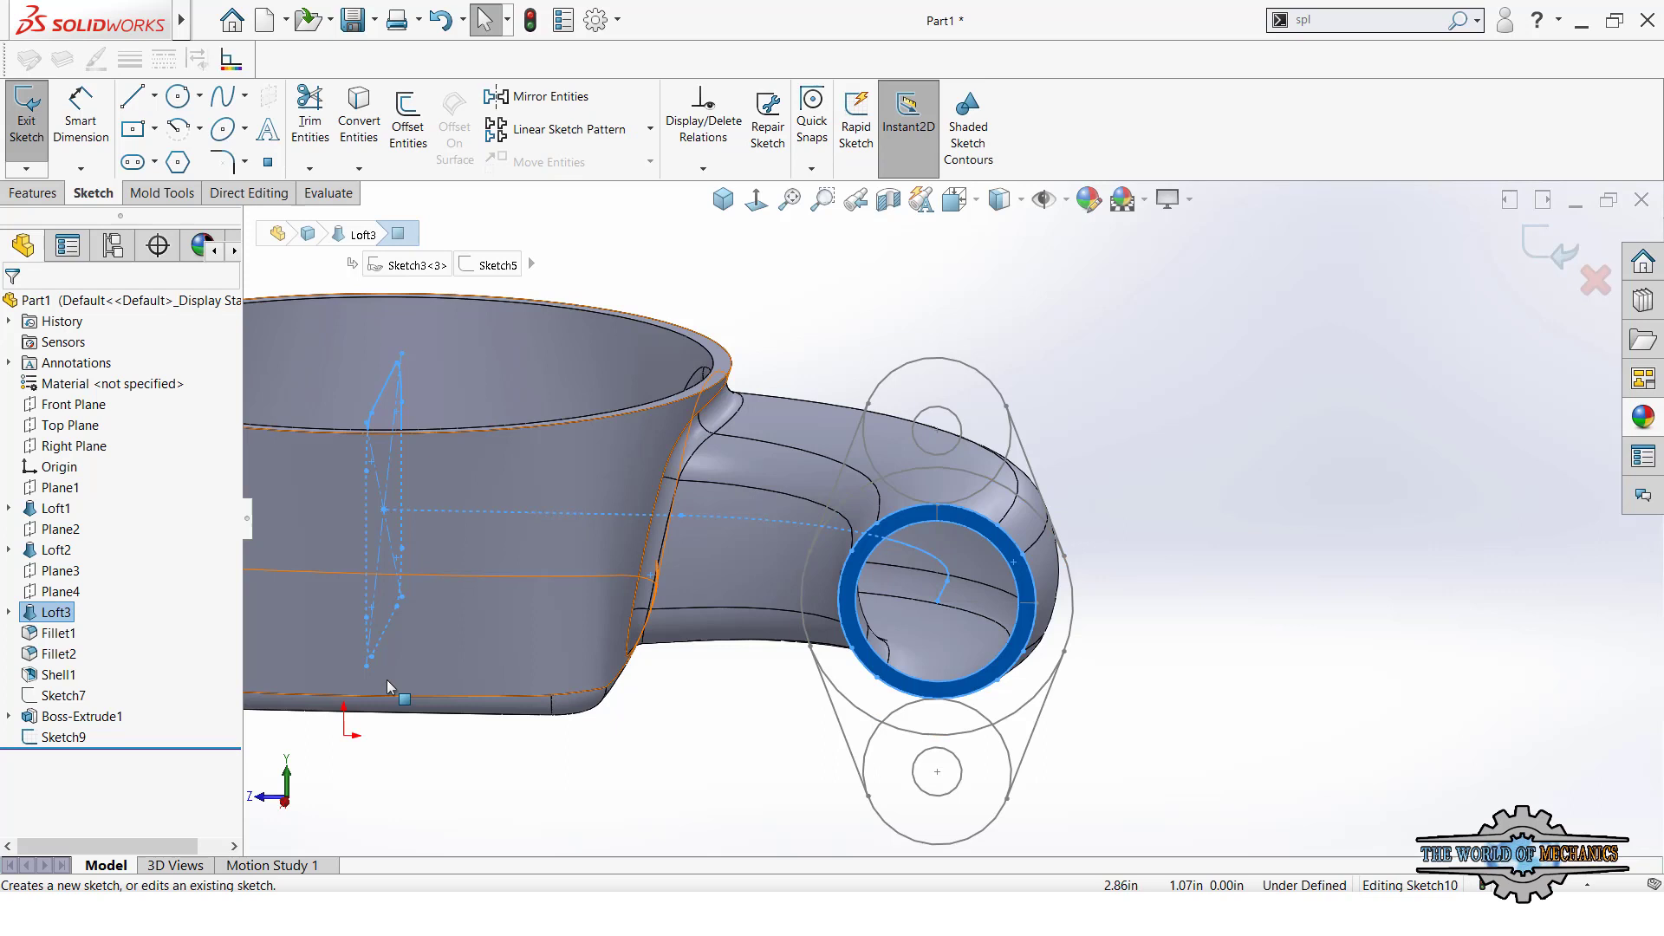
{"action": "left_click", "coordinate": [58, 736]}
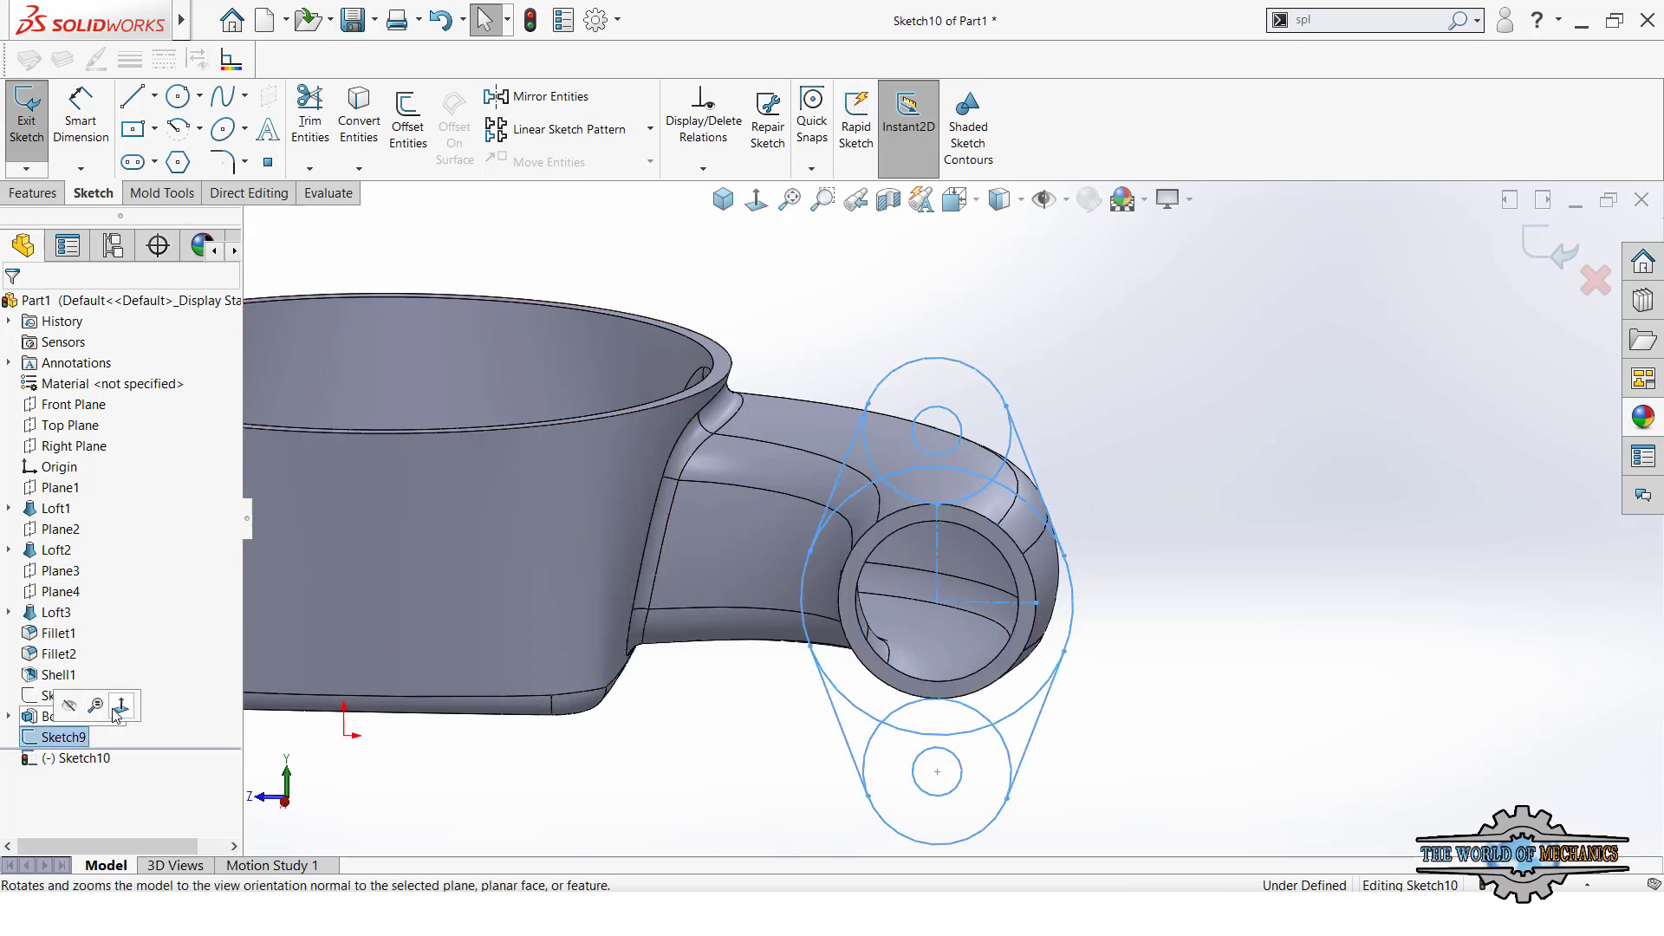
{"action": "left_click", "coordinate": [354, 126]}
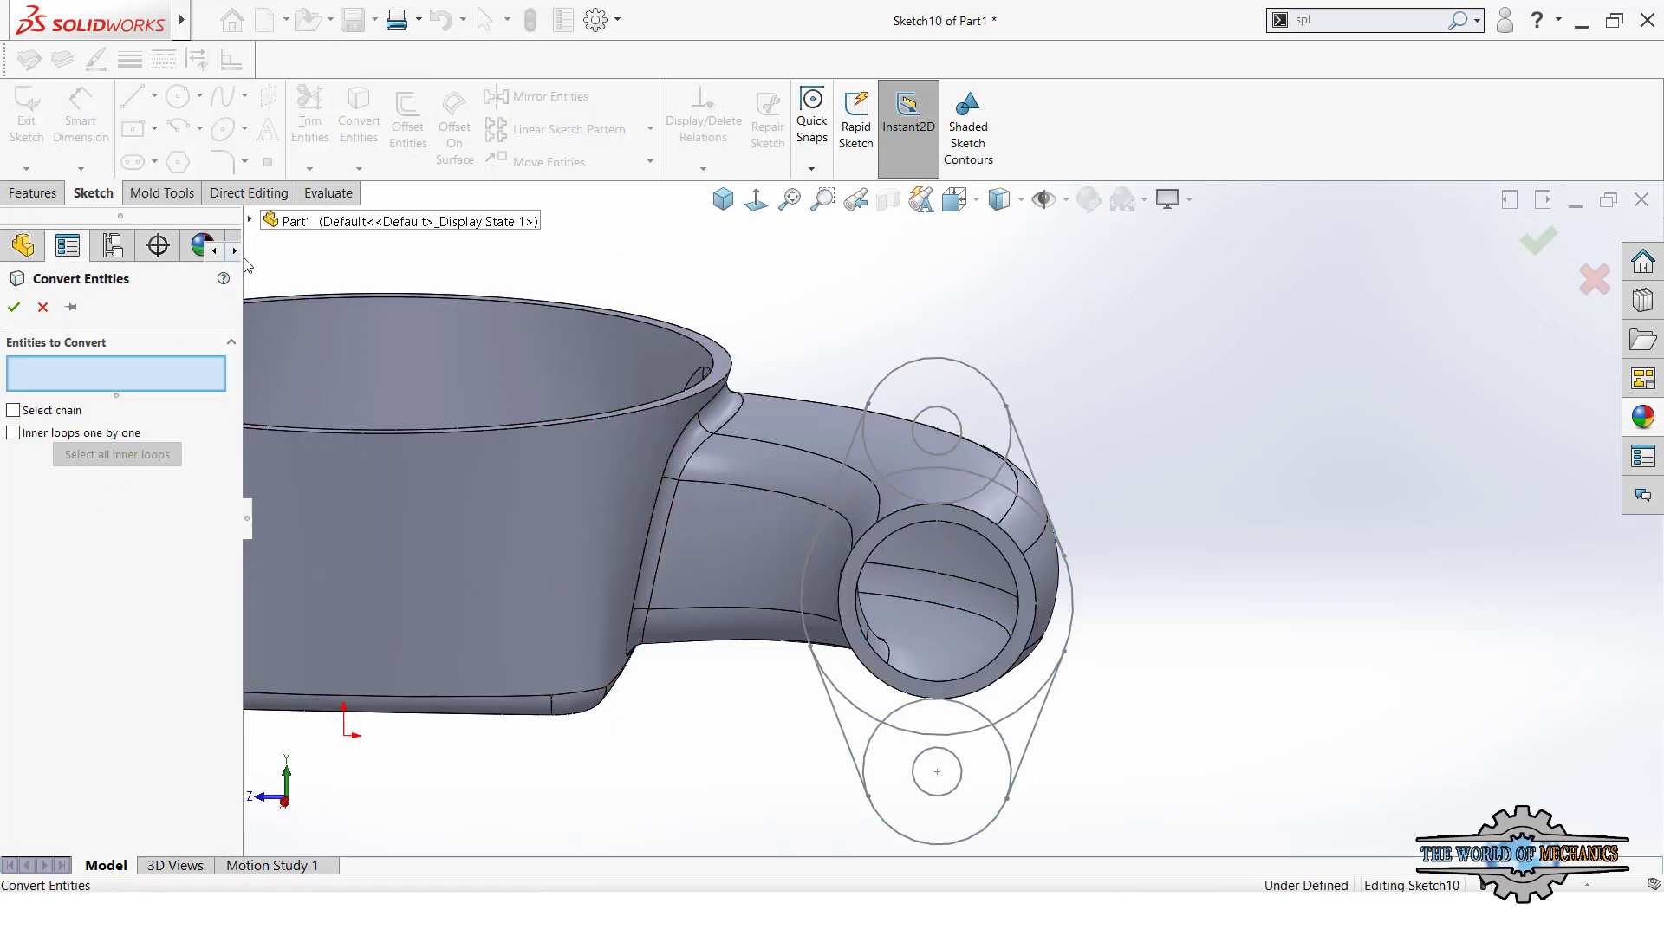
{"action": "left_click", "coordinate": [251, 221]}
{"action": "left_click", "coordinate": [322, 661]}
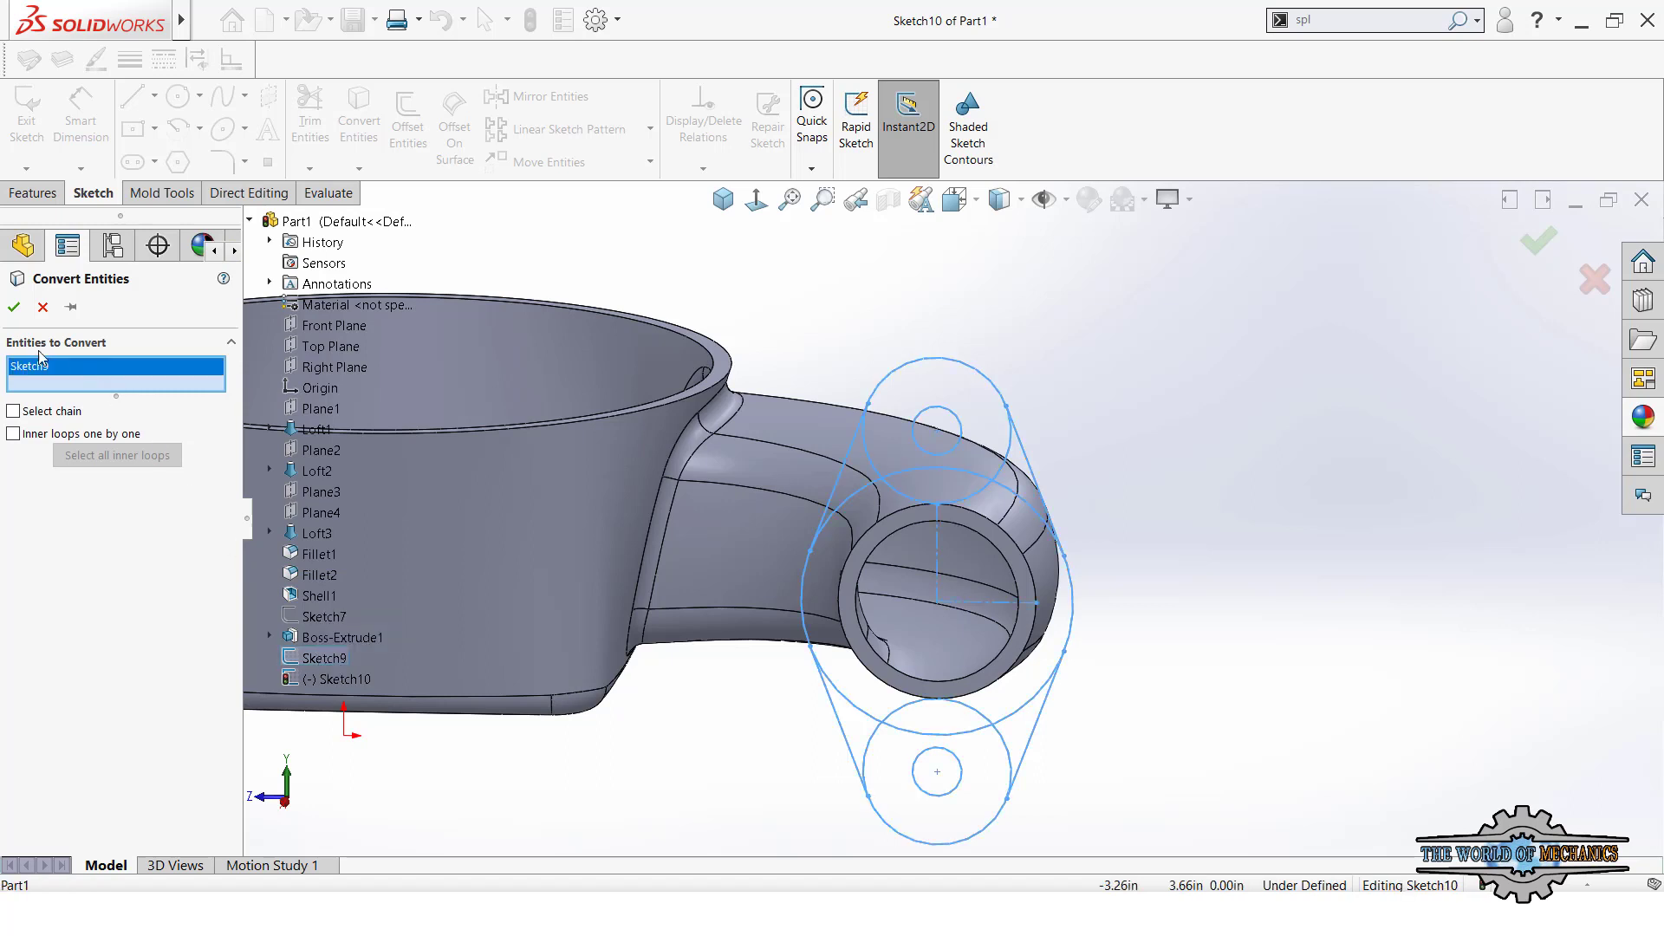
{"action": "left_click", "coordinate": [12, 308]}
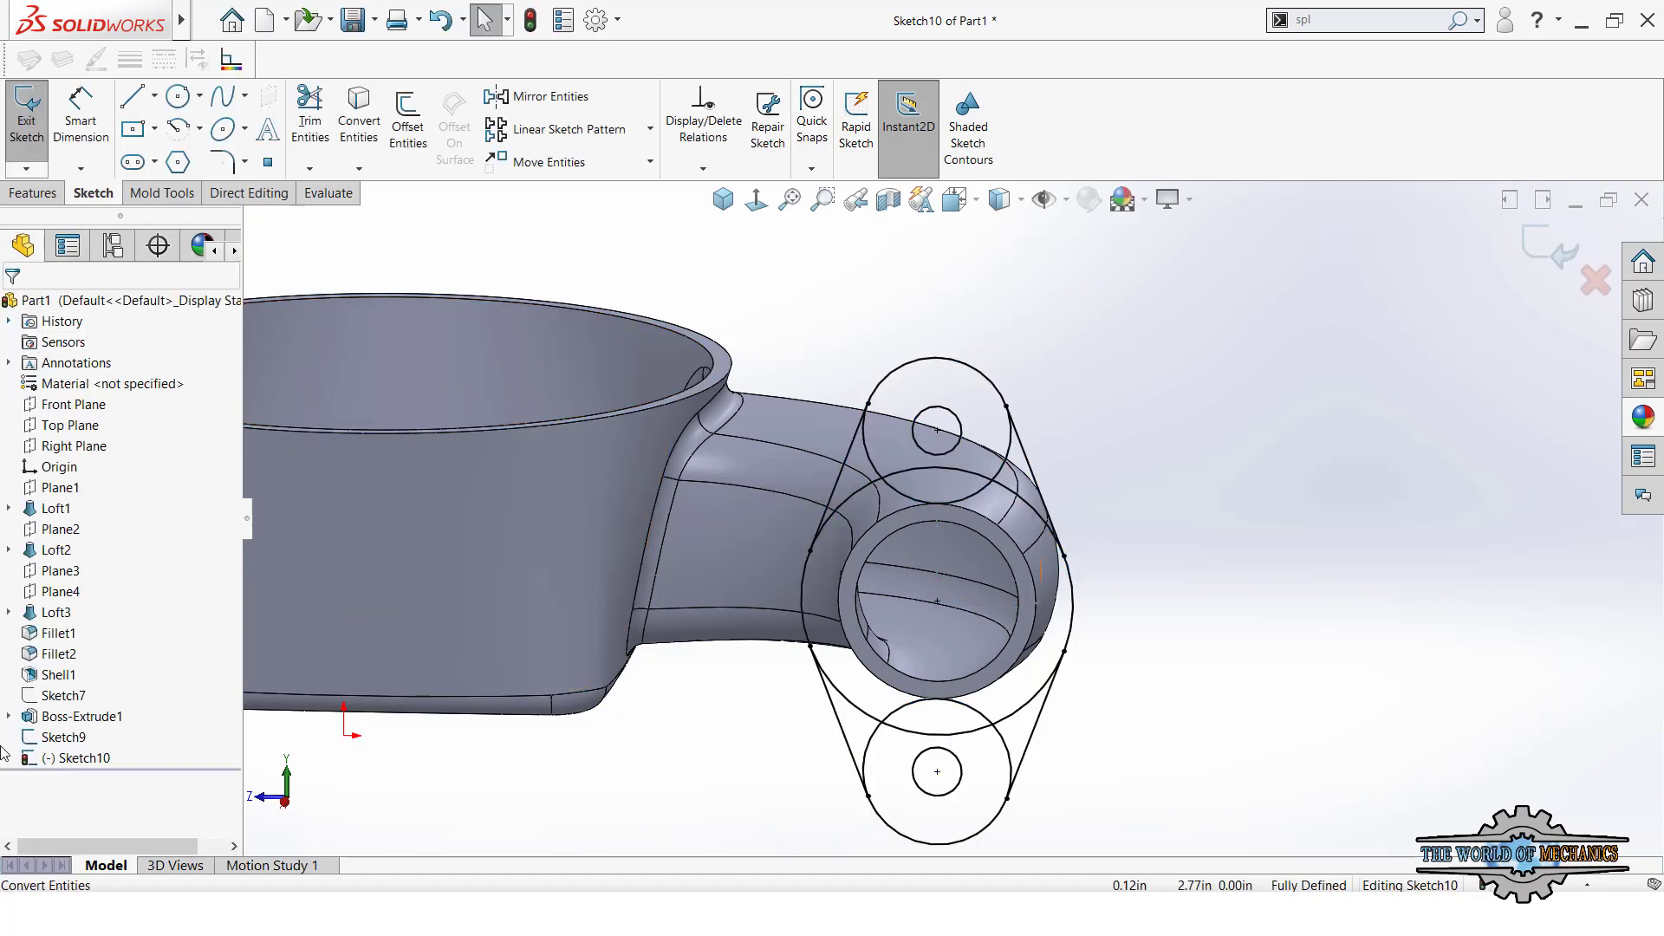
{"action": "left_click", "coordinate": [65, 755]}
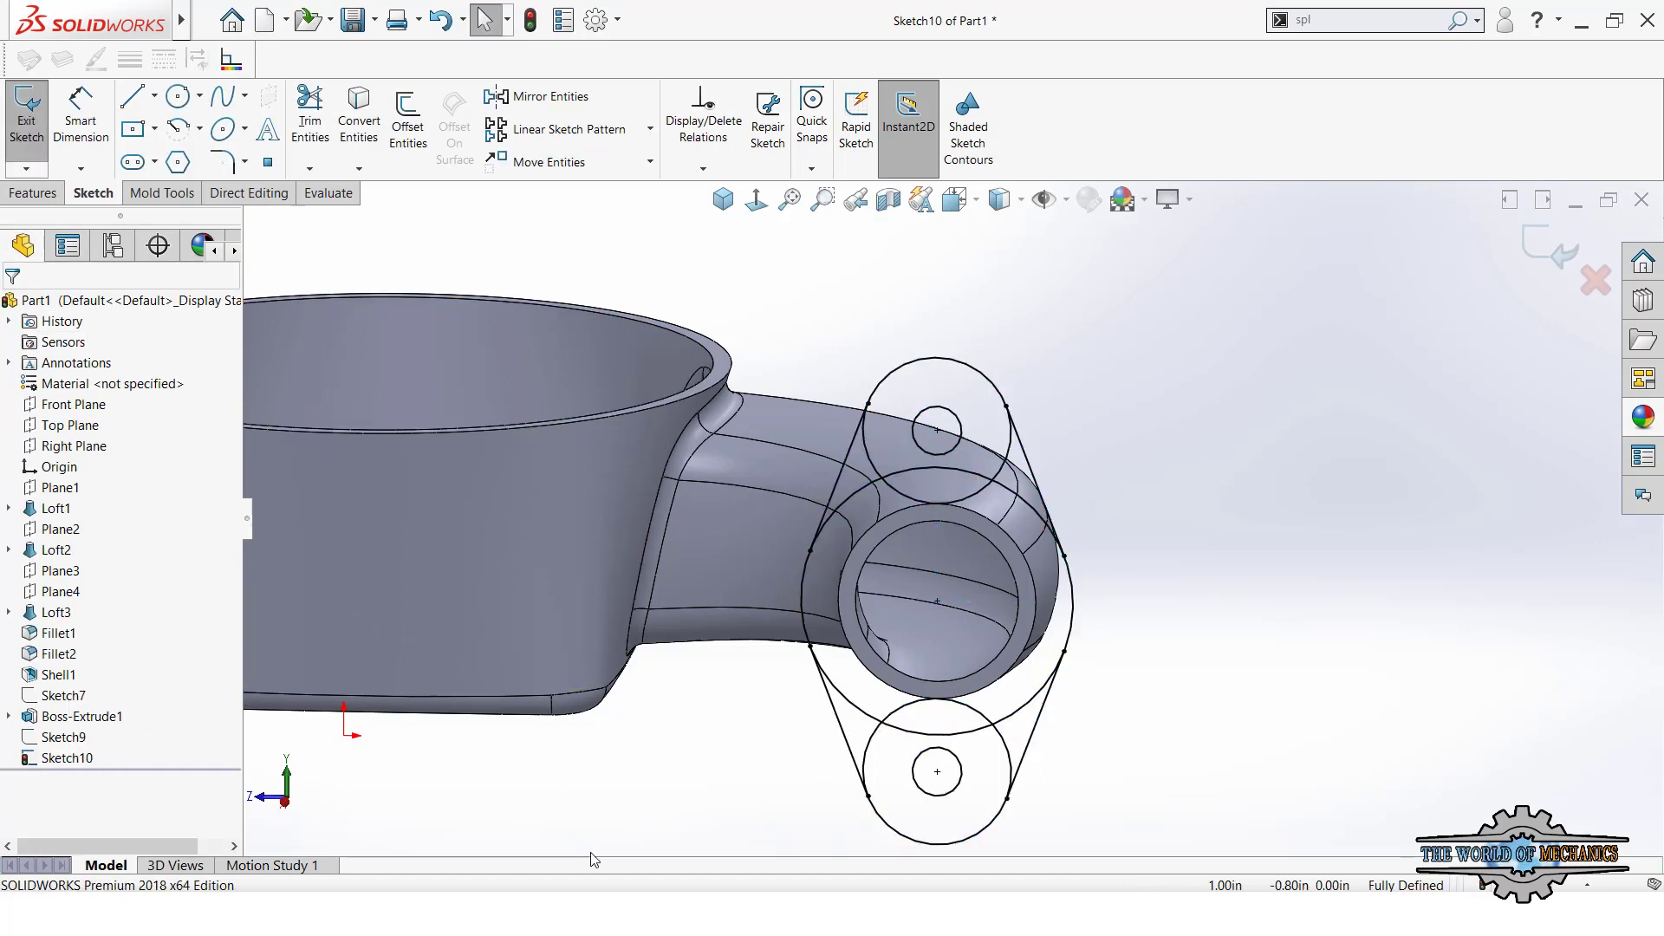
{"action": "key", "text": "ctrl+8"}
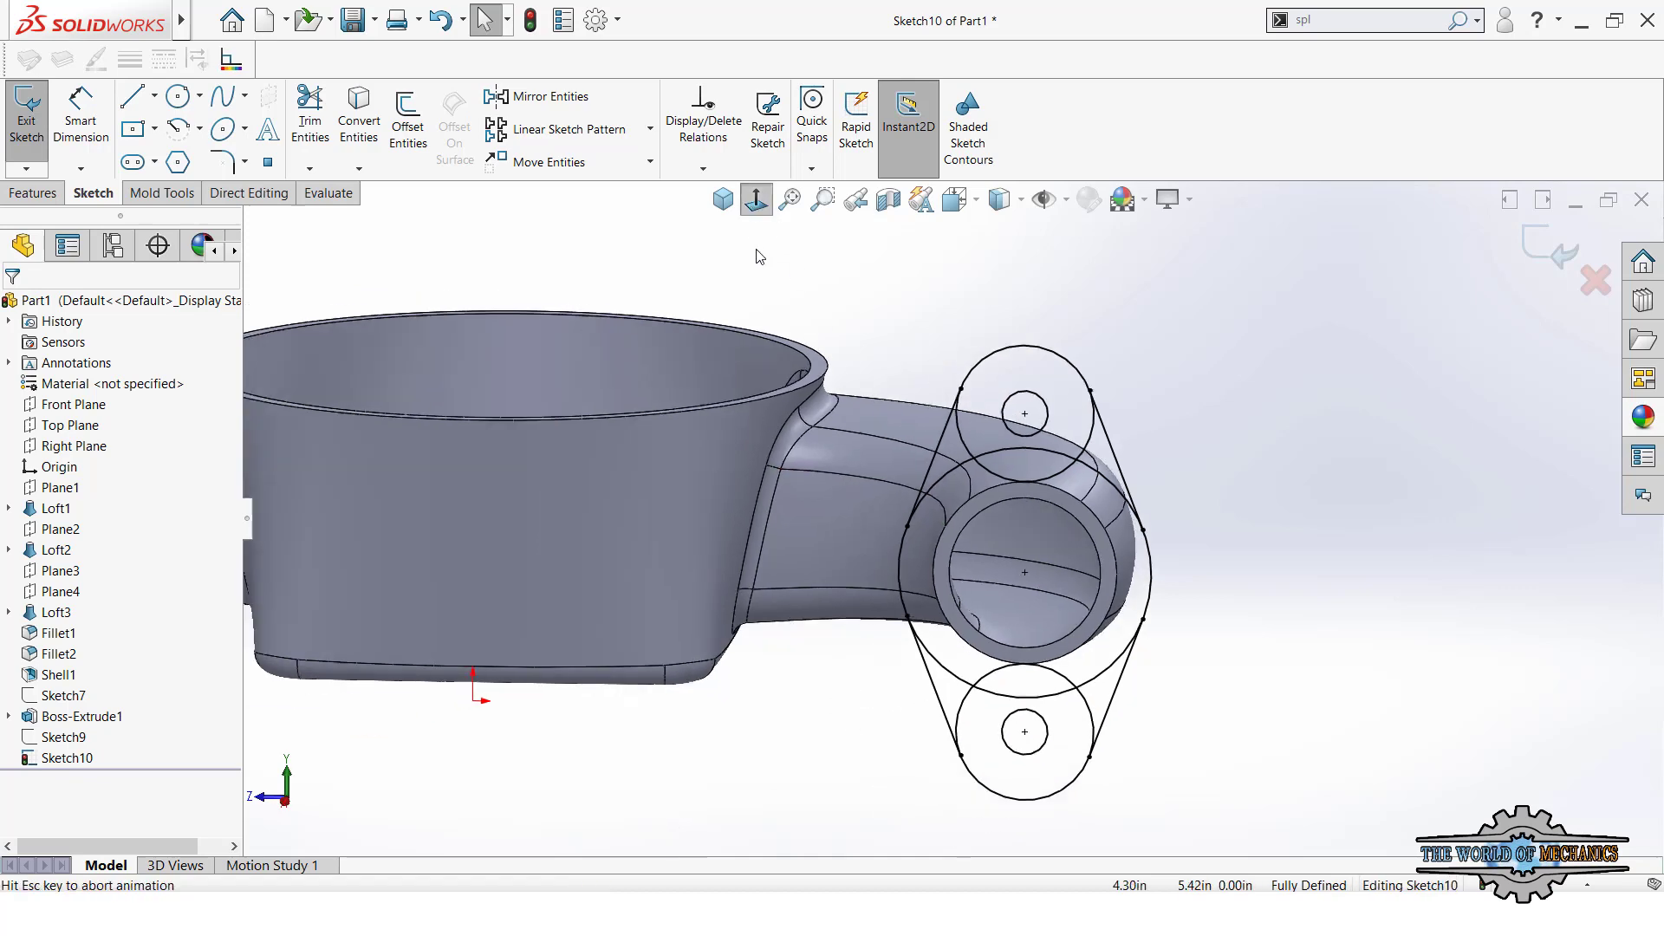
- Trim away the copied outline's inner arcs
{"action": "left_click", "coordinate": [290, 111]}
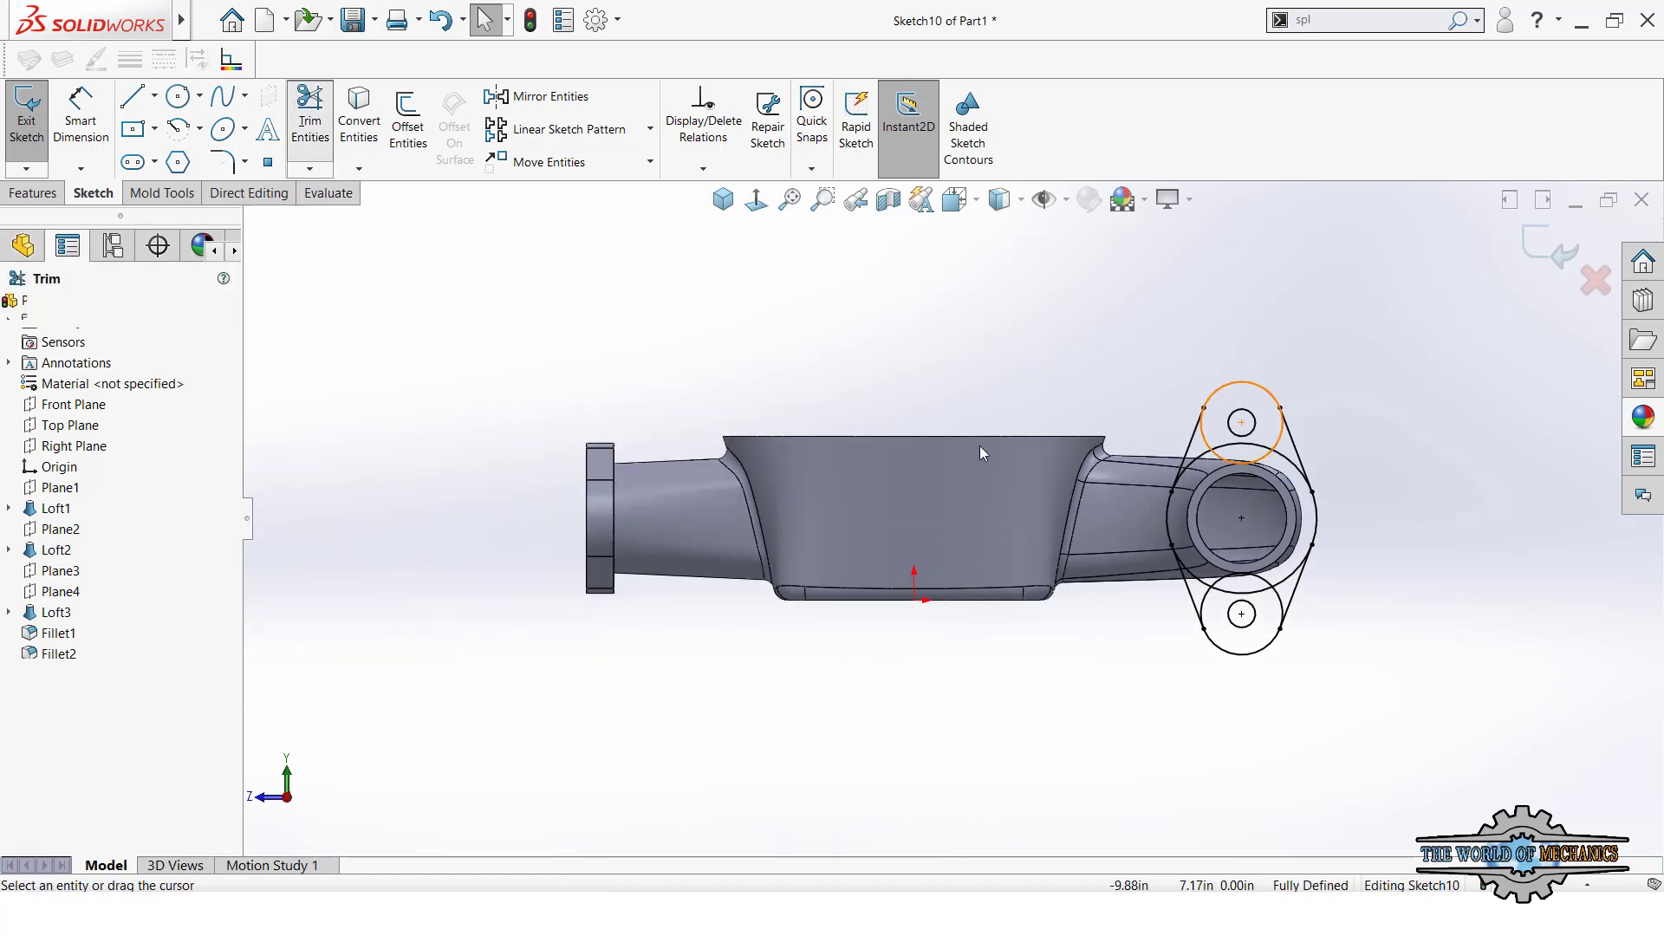
{"action": "scroll", "coordinate": [1219, 484], "scroll_direction": "down", "scroll_amount": 2}
{"action": "scroll", "coordinate": [1291, 498], "scroll_direction": "down", "scroll_amount": 2}
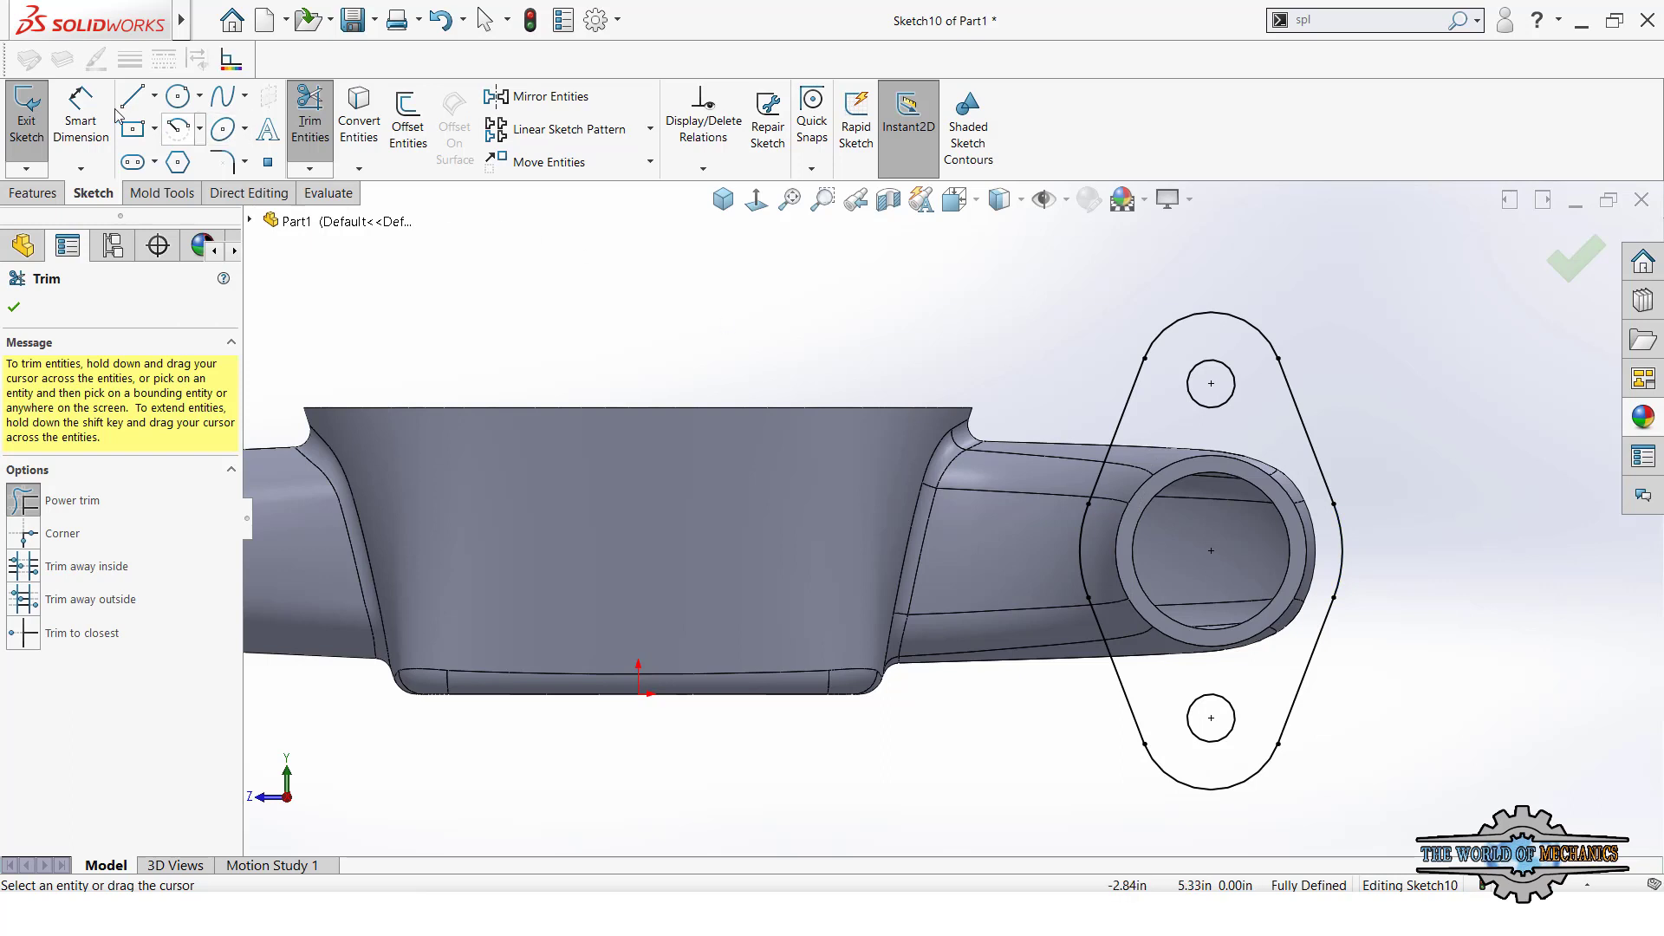
- Try a circle tangent to the bore edge, then undo the conflicting attempt
{"action": "left_click", "coordinate": [176, 97]}
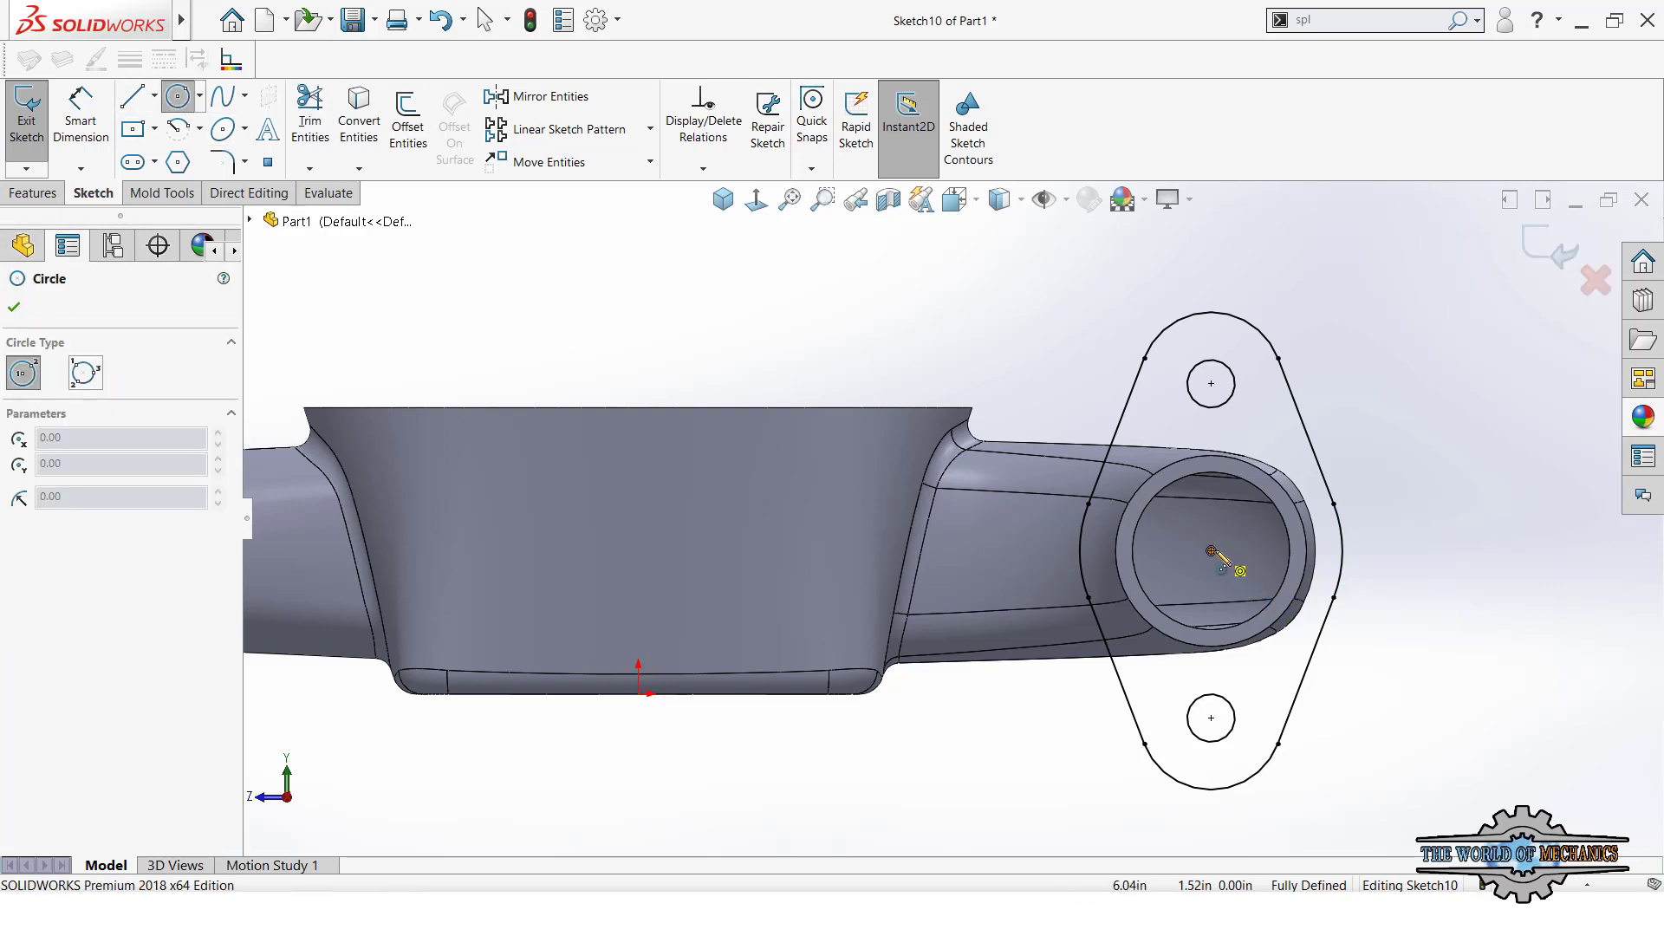
{"action": "left_click_drag", "start_coordinate": [1211, 551], "coordinate": [1250, 551]}
{"action": "key", "text": "Escape"}
{"action": "left_click", "coordinate": [1238, 523]}
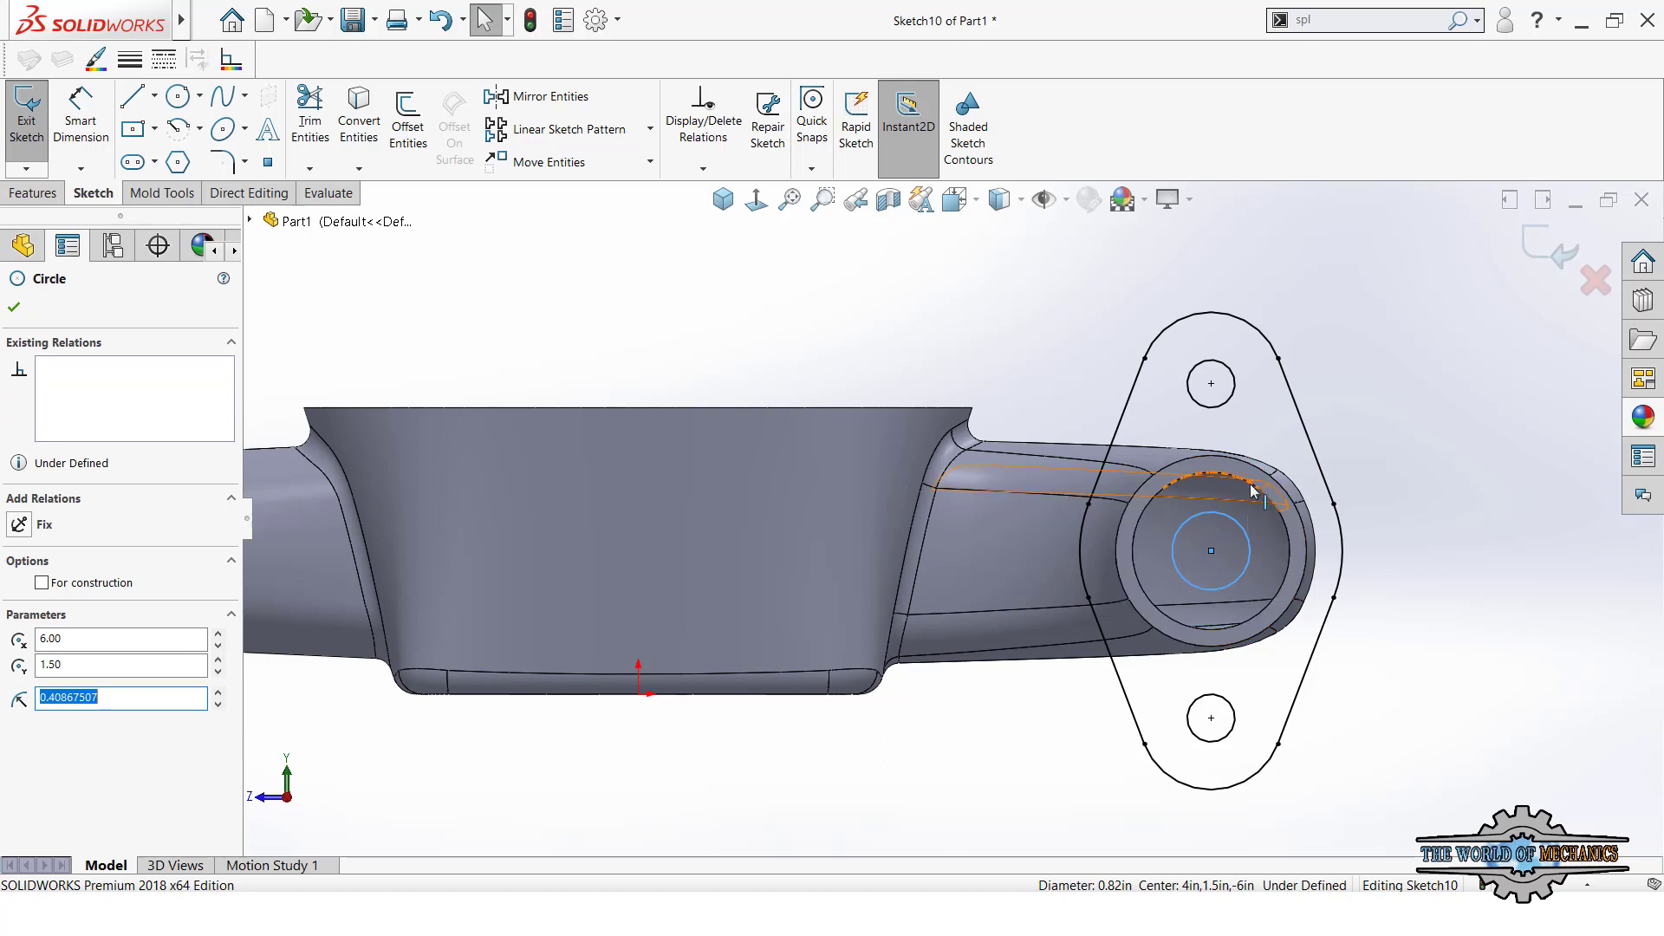
{"action": "left_click", "coordinate": [1250, 487], "text": "ctrl"}
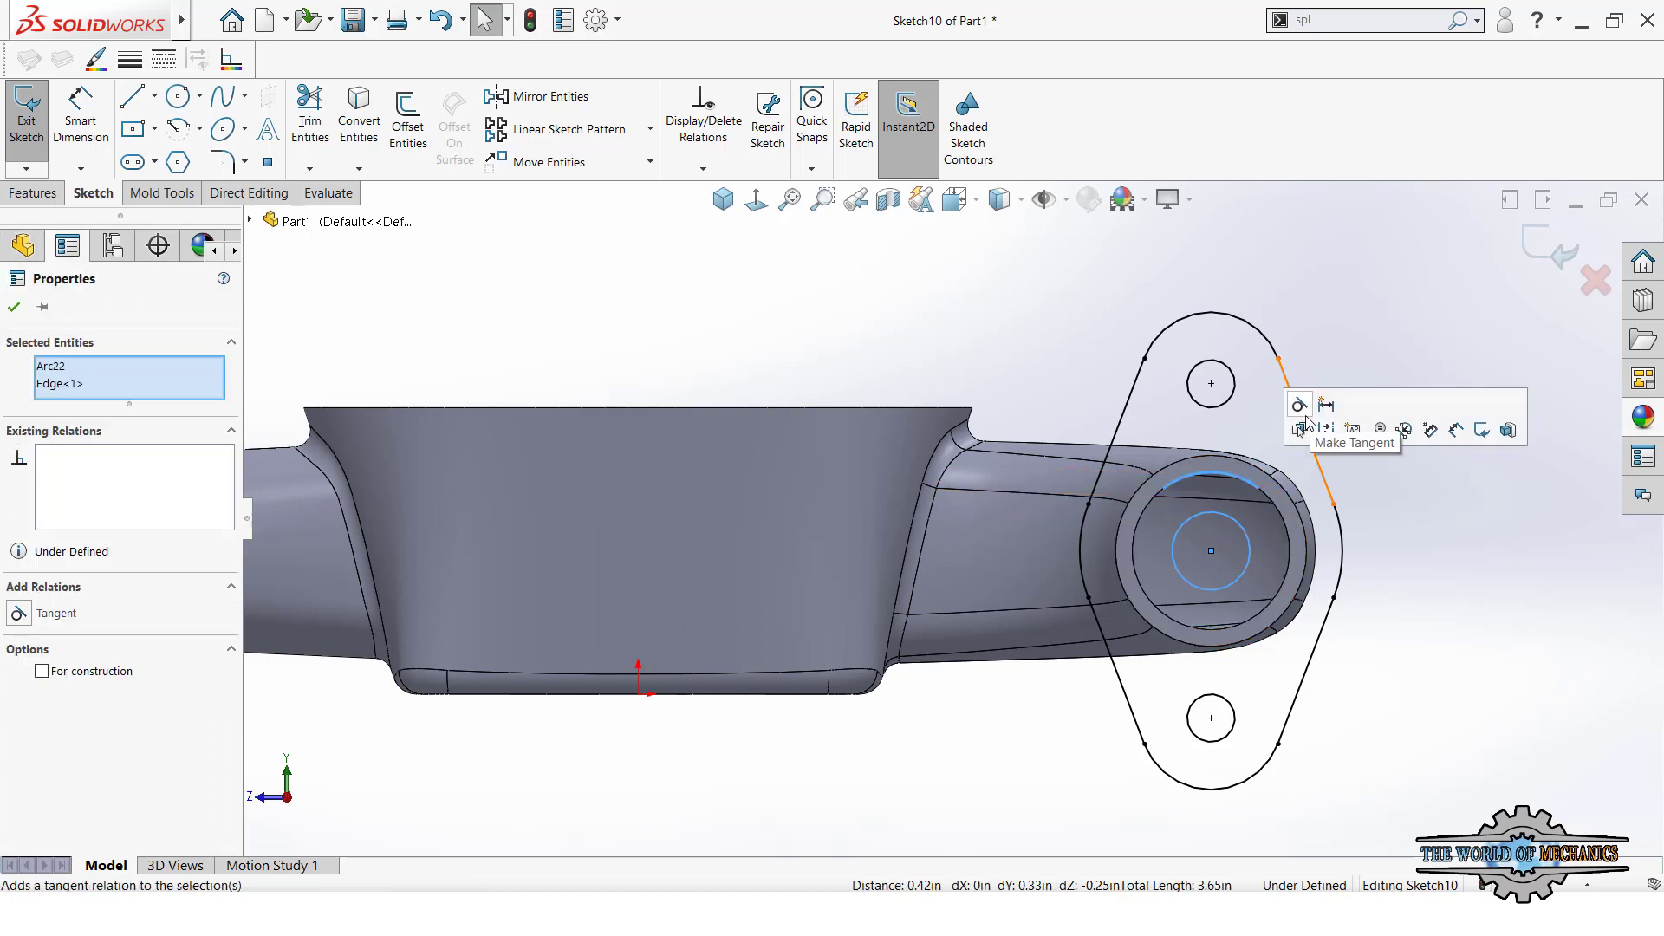
{"action": "left_click", "coordinate": [1306, 415]}
{"action": "scroll", "coordinate": [1397, 606], "scroll_direction": "down", "scroll_amount": 3}
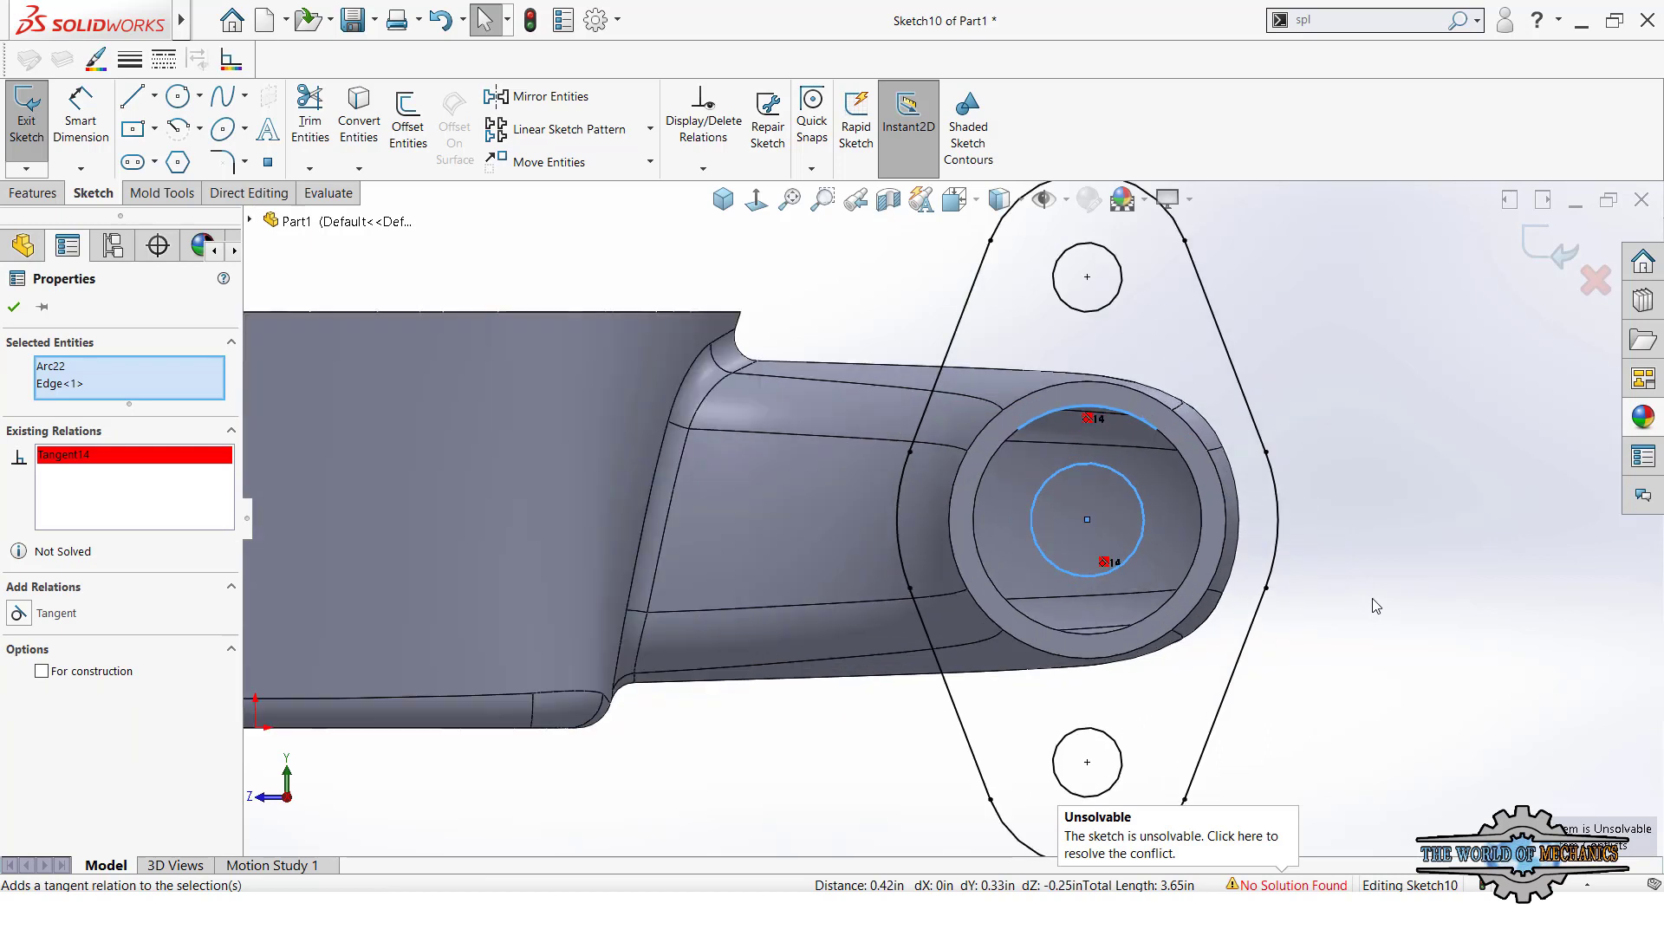
{"action": "key", "text": "ctrl+z"}
{"action": "key", "text": "Escape"}
{"action": "key", "text": "ctrl+z"}
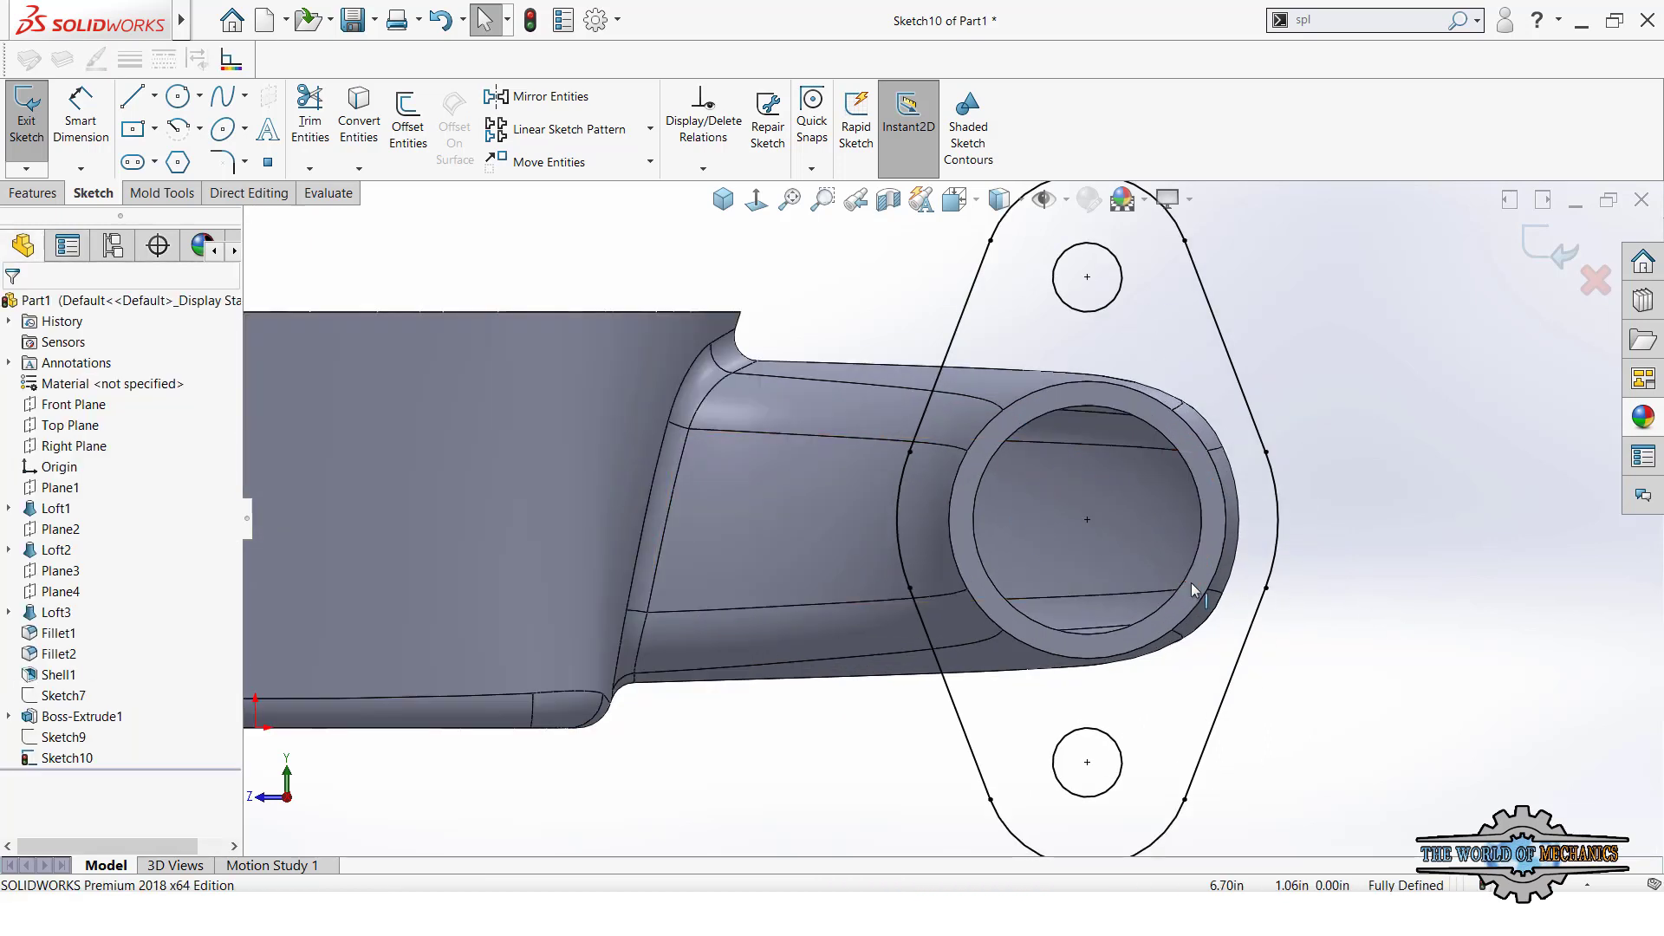
- Draw another bore-centred circle tangent to the edge and delete the conflicting circle
{"action": "key", "text": "c"}
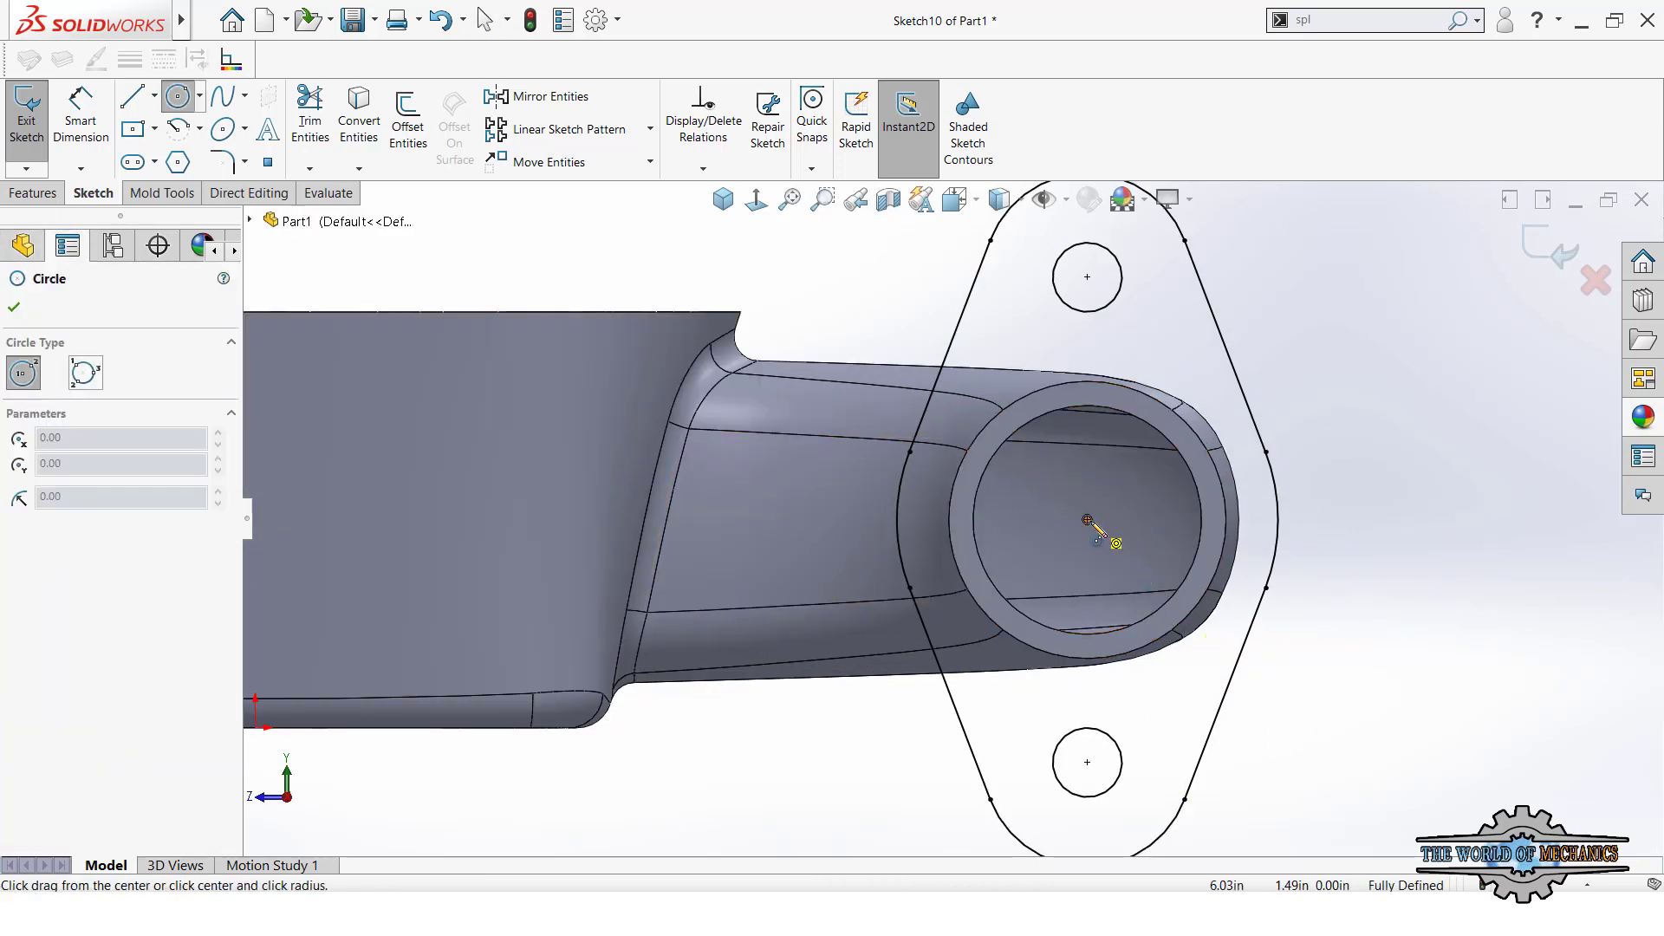
{"action": "left_click_drag", "start_coordinate": [1086, 520], "coordinate": [1130, 479]}
{"action": "key", "text": "Escape"}
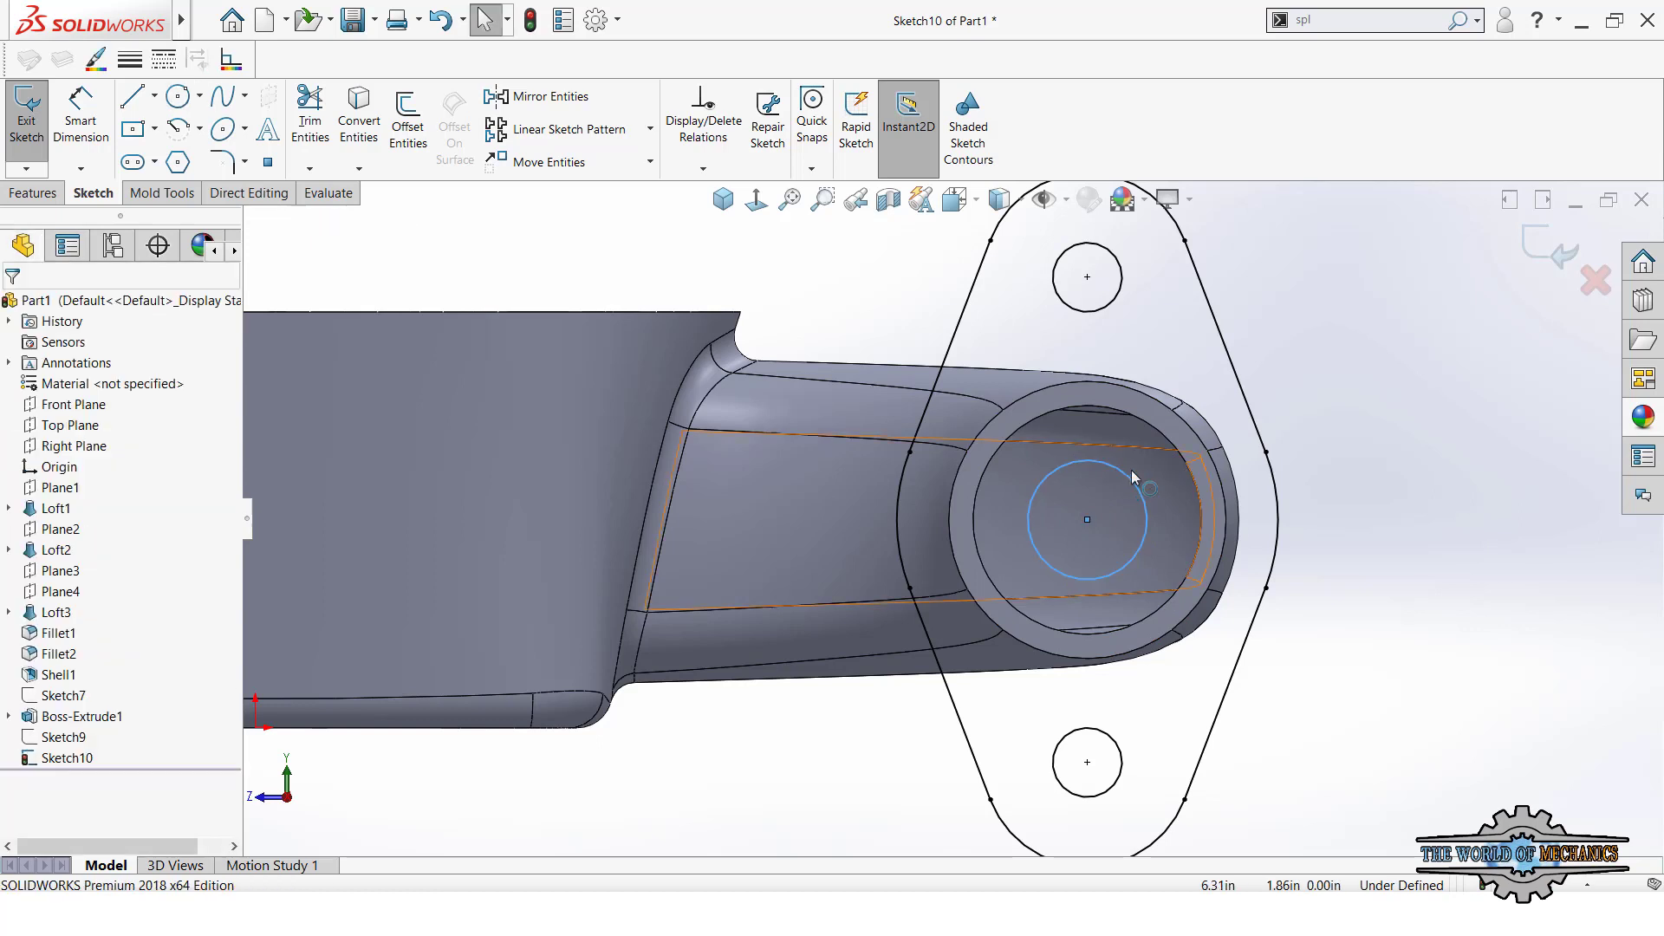
{"action": "left_click", "coordinate": [1138, 422]}
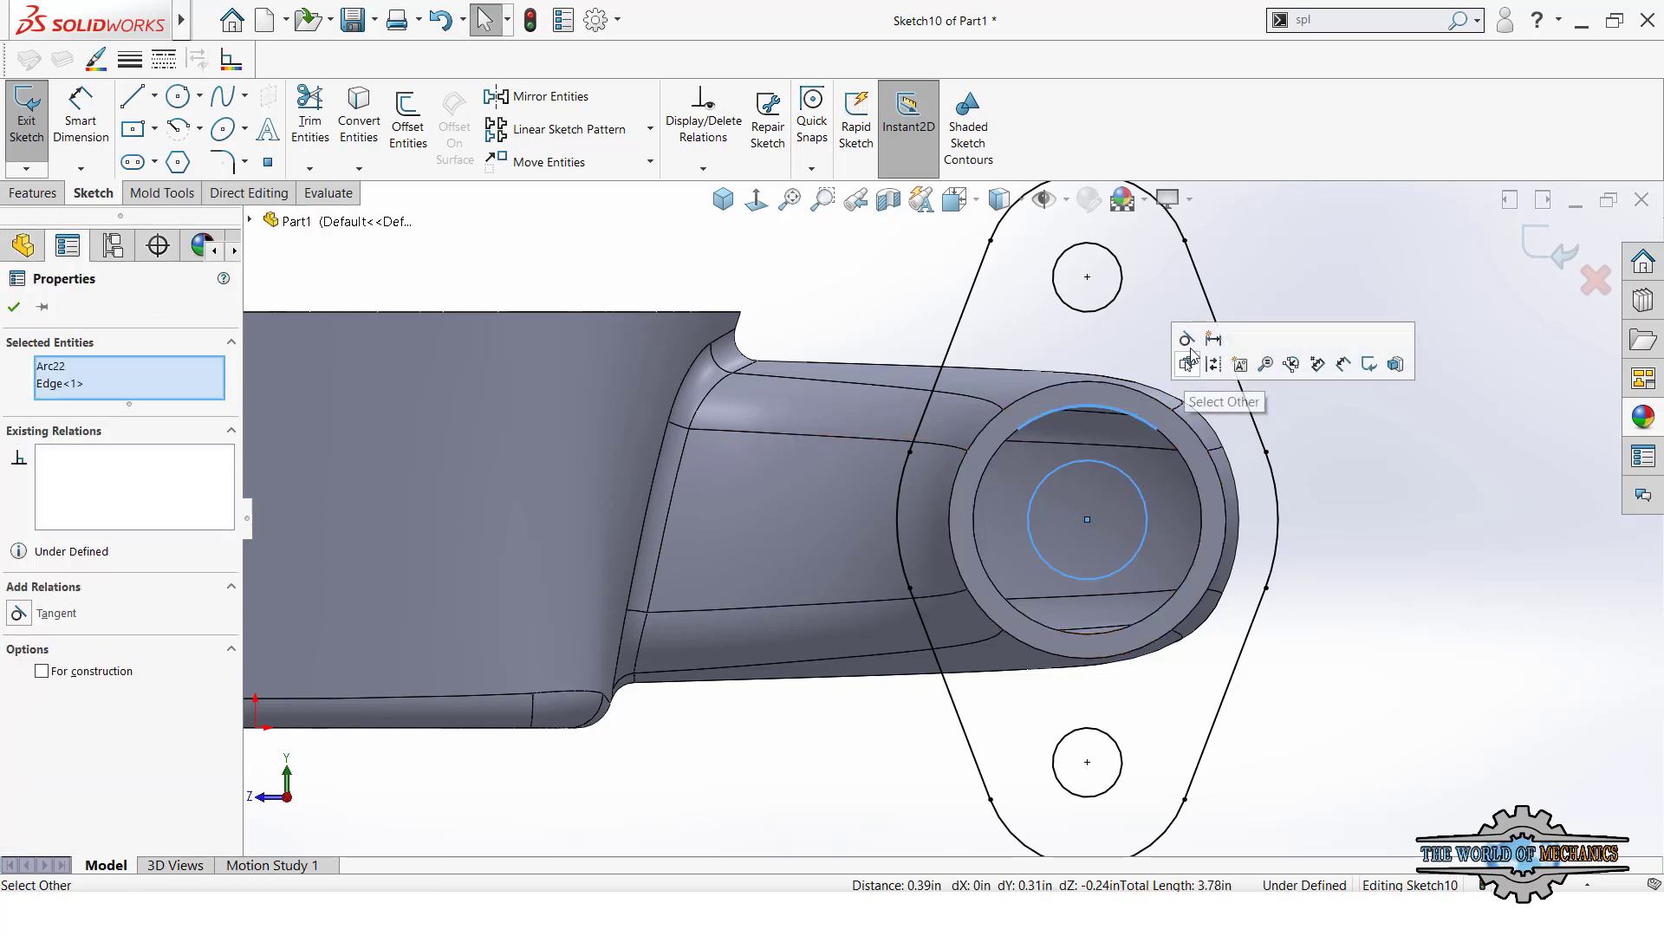
{"action": "left_click", "coordinate": [1194, 357]}
{"action": "left_click", "coordinate": [1369, 527]}
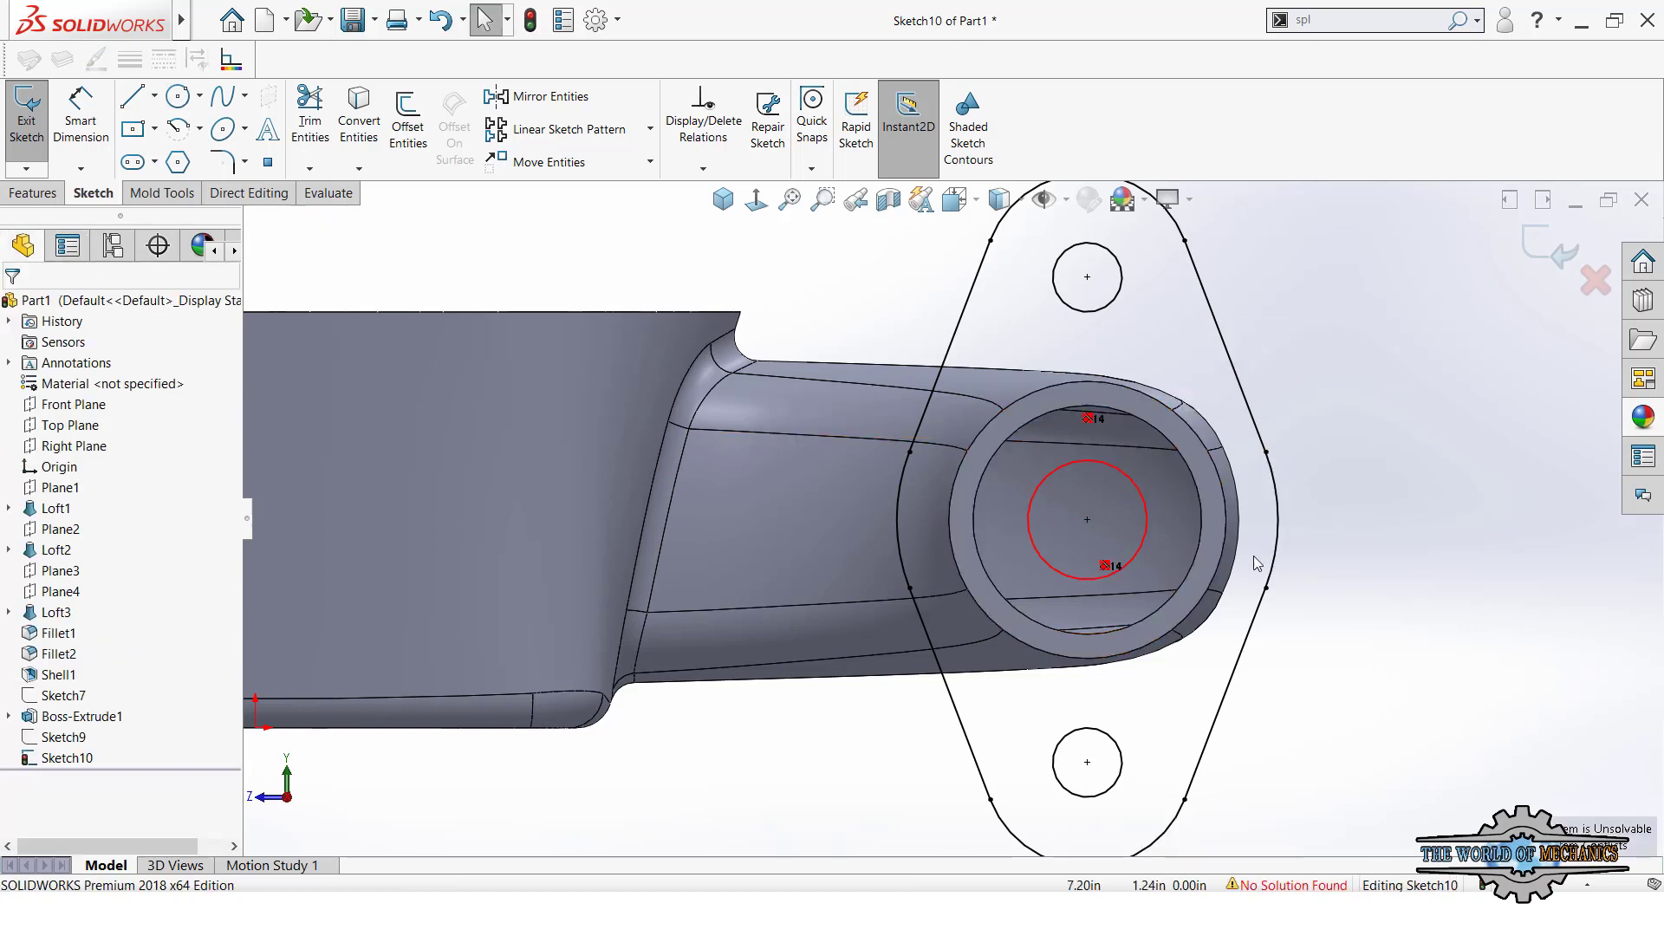
{"action": "left_click", "coordinate": [1119, 572]}
{"action": "key", "text": "Delete"}
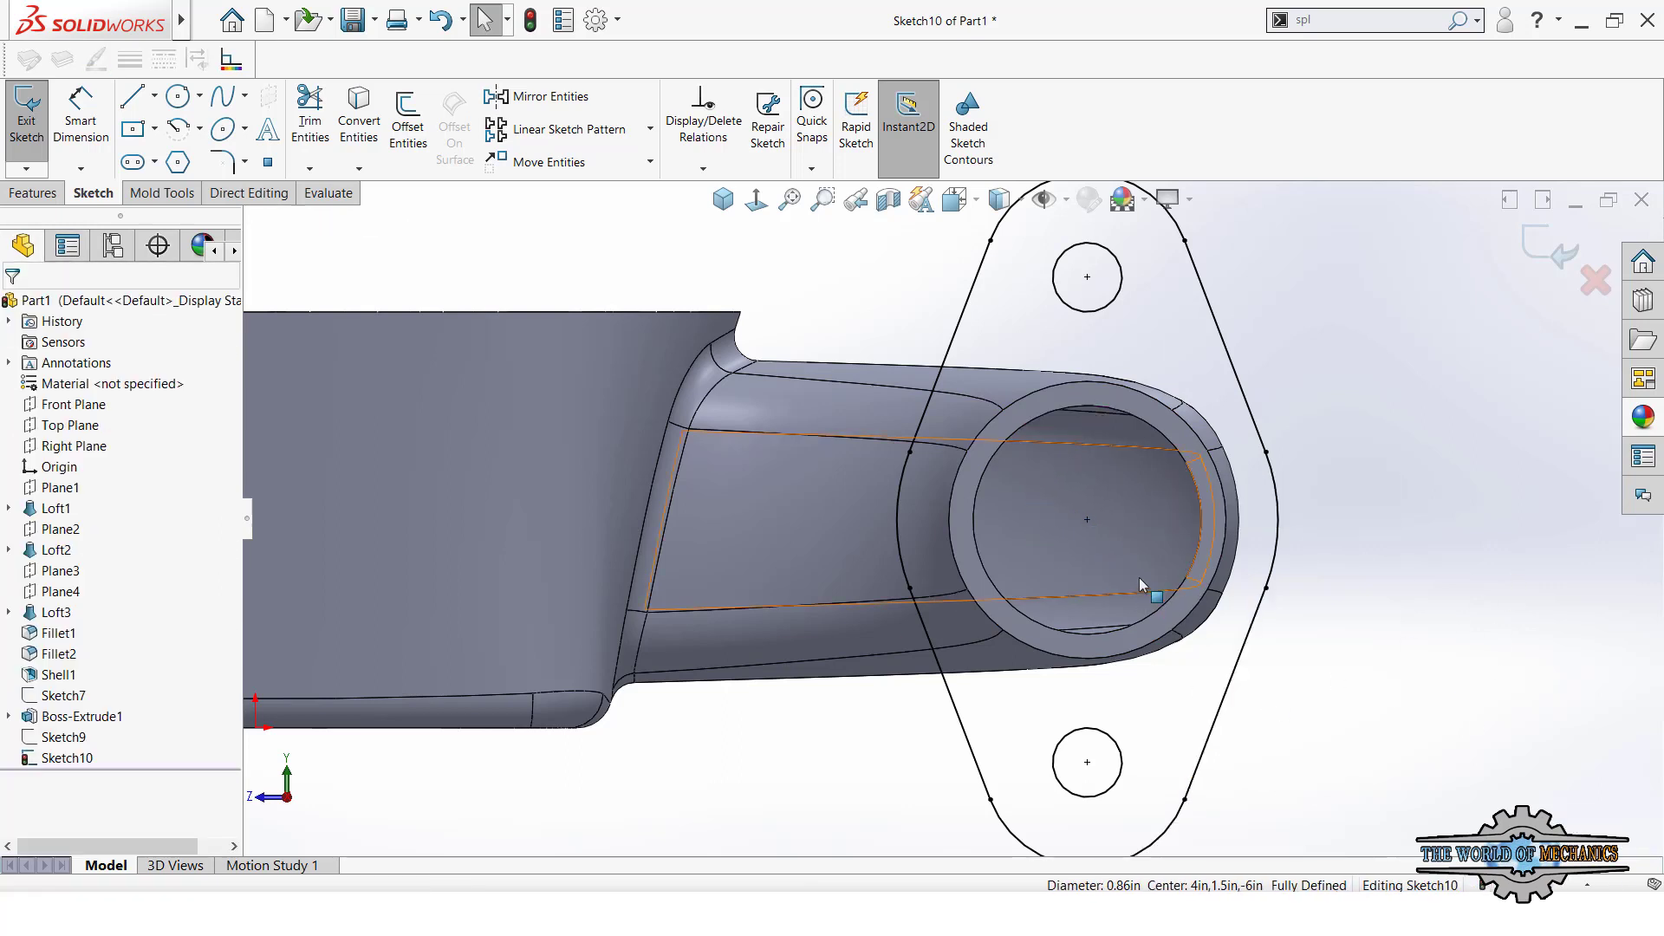
- Add a circle at the hole centre tangent to the bore edge, fully defining Sketch10
{"action": "right_click_drag", "start_coordinate": [1326, 555], "coordinate": [1342, 637]}
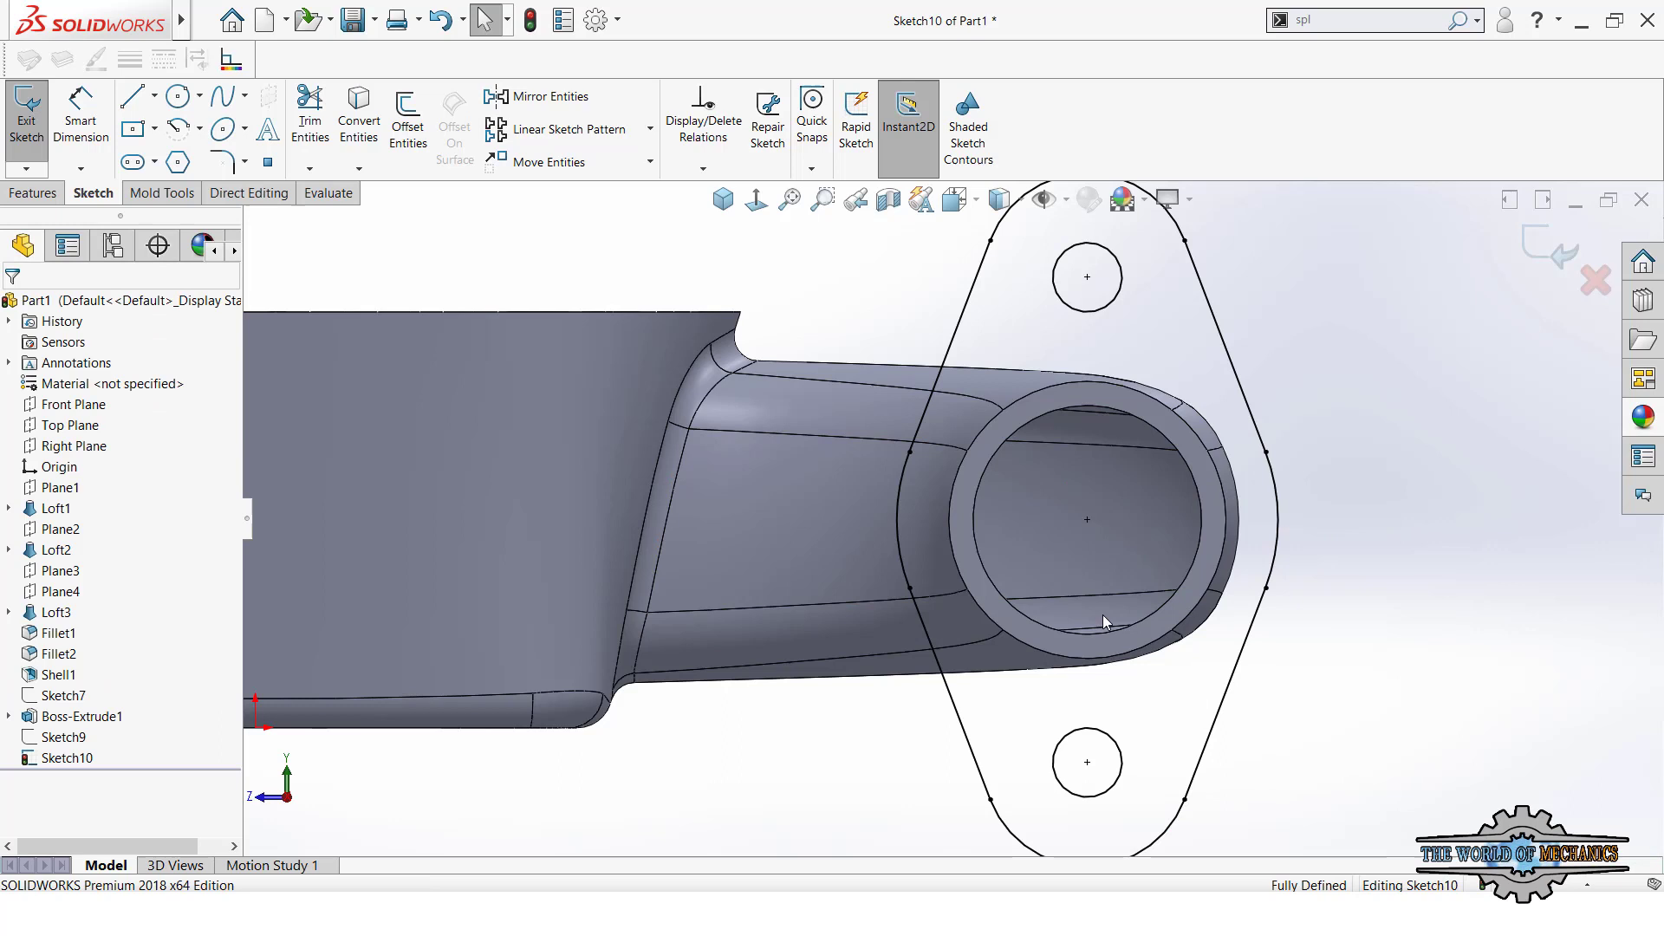
{"action": "left_click", "coordinate": [1087, 520]}
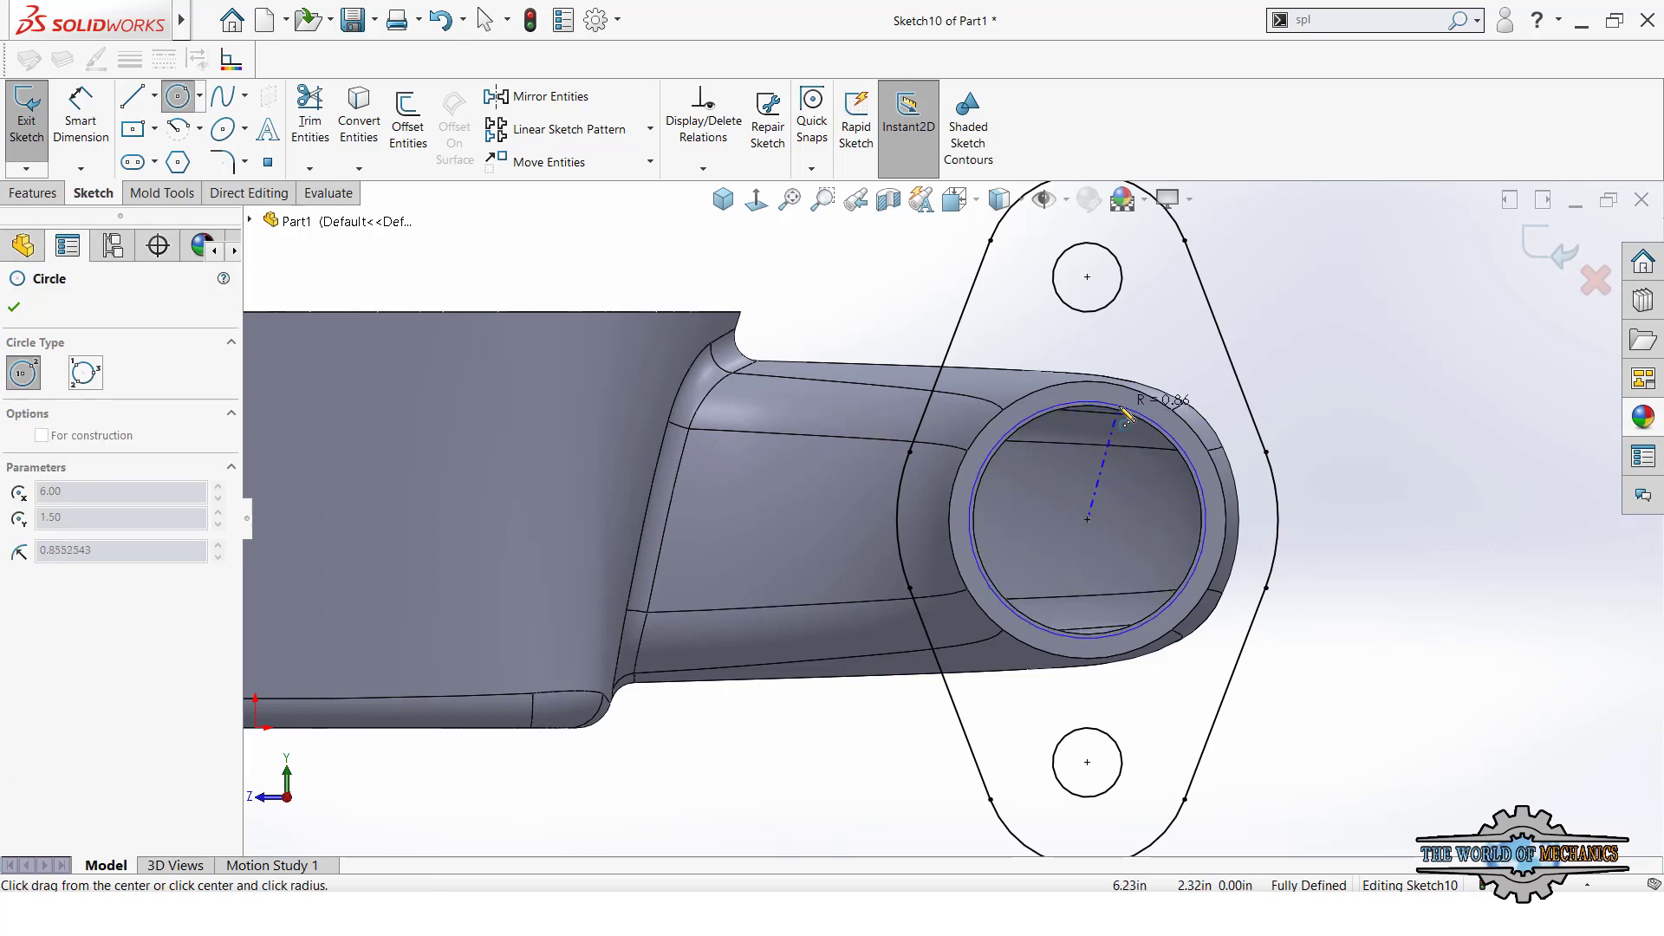
{"action": "scroll", "coordinate": [1124, 414], "scroll_direction": "down", "scroll_amount": 2}
{"action": "left_click", "coordinate": [1113, 417]}
{"action": "key", "text": "Escape"}
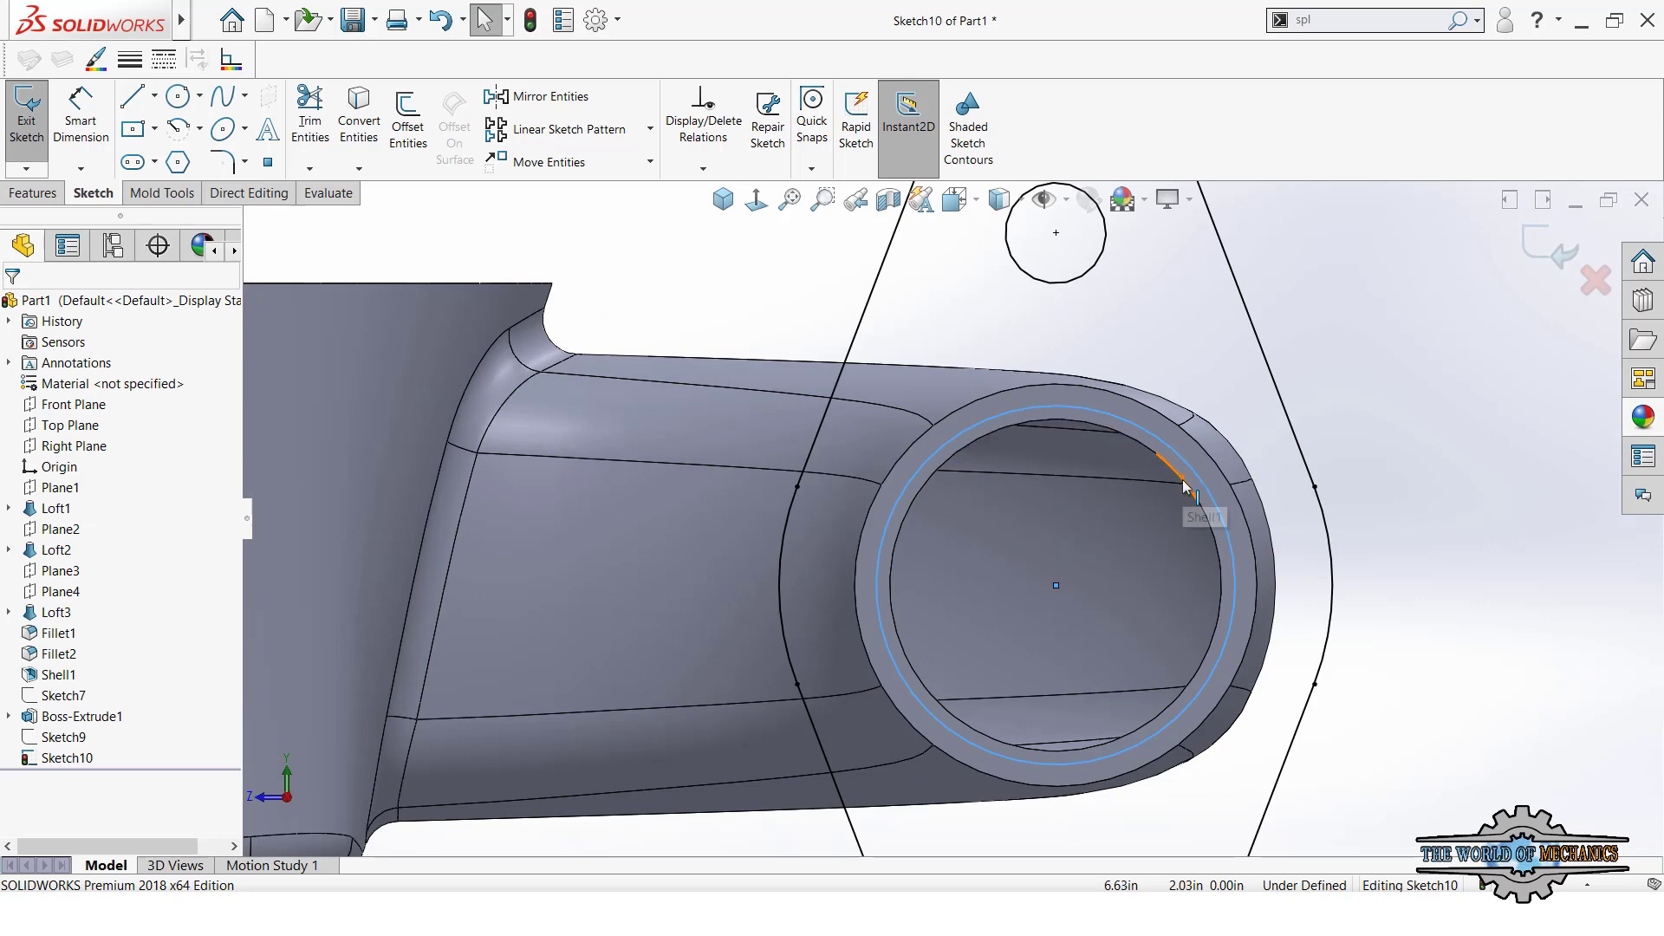
{"action": "left_click", "coordinate": [1218, 541]}
{"action": "left_click", "coordinate": [1232, 548], "text": "ctrl"}
{"action": "left_click", "coordinate": [1270, 475]}
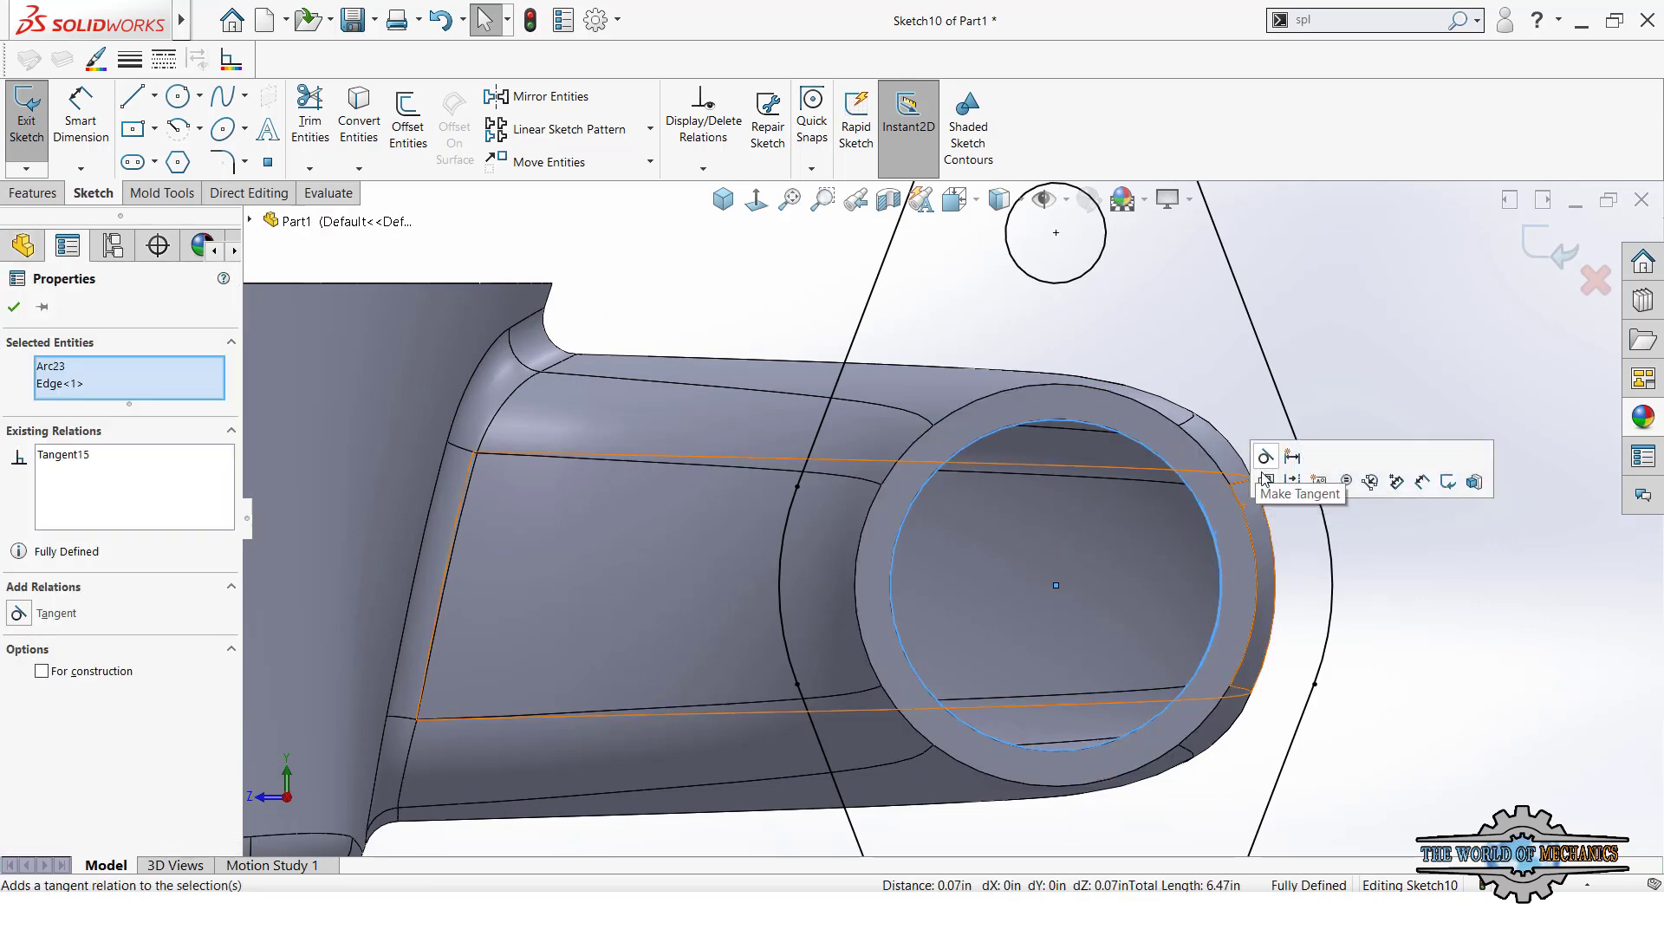
{"action": "left_click", "coordinate": [1283, 660]}
- Extrude the Sketch10 flange 0.50 in onto the elbow pipe end
{"action": "key", "text": "z"}
{"action": "key", "text": "z"}
{"action": "key", "text": "z"}
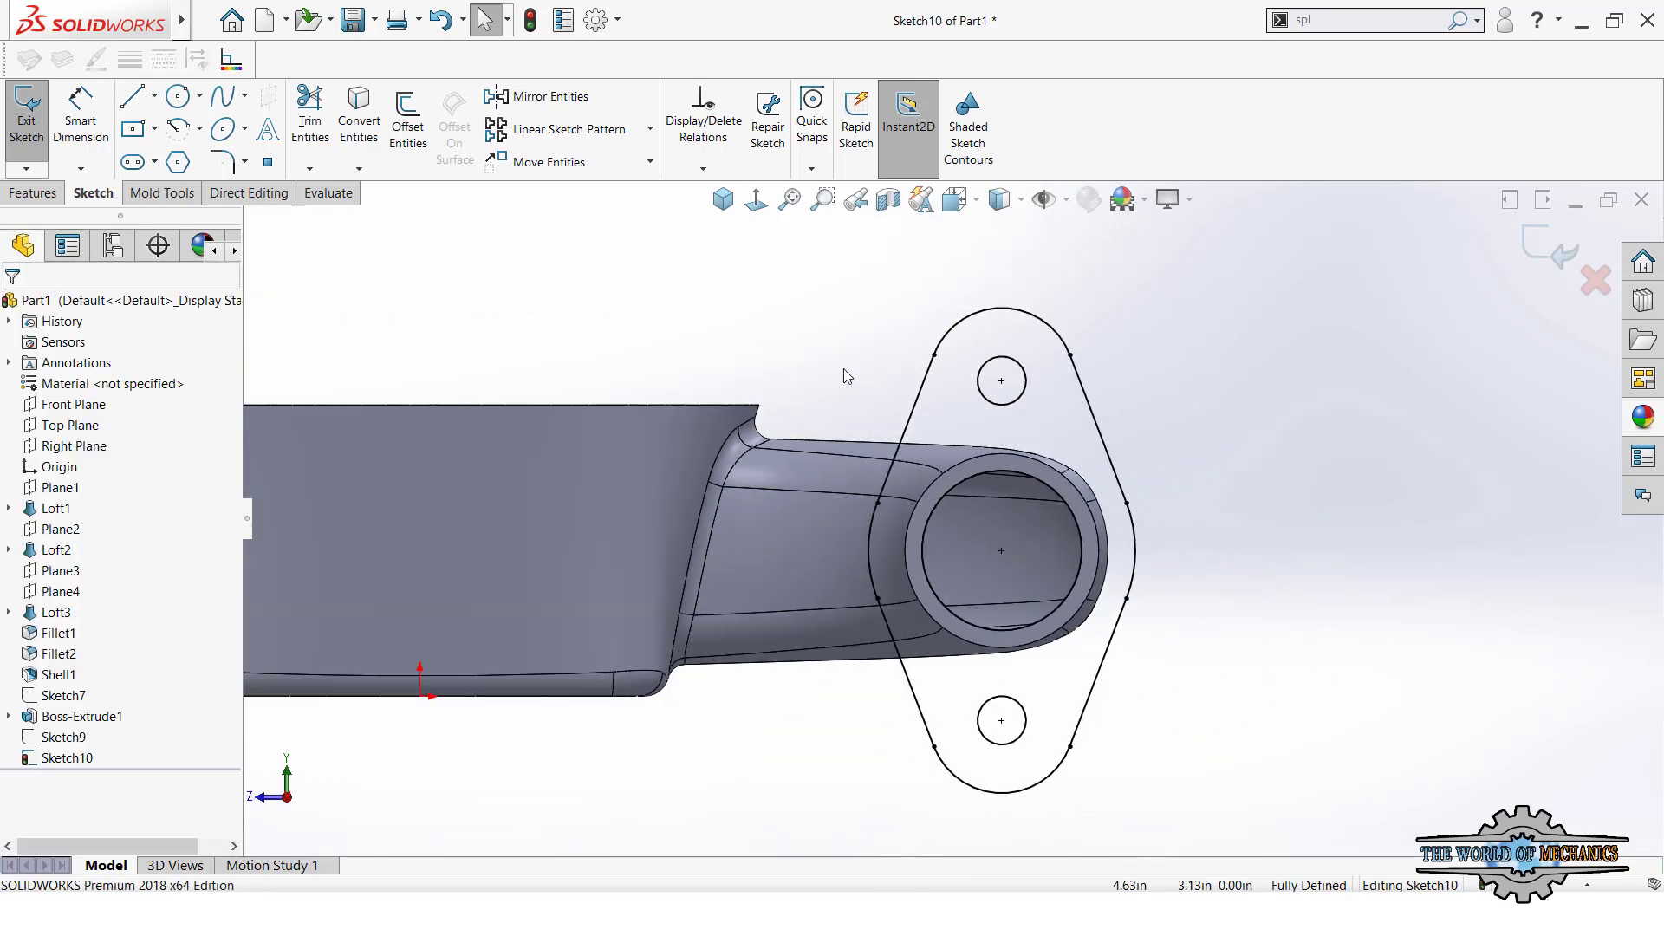
{"action": "left_click", "coordinate": [32, 192]}
{"action": "left_click", "coordinate": [36, 130]}
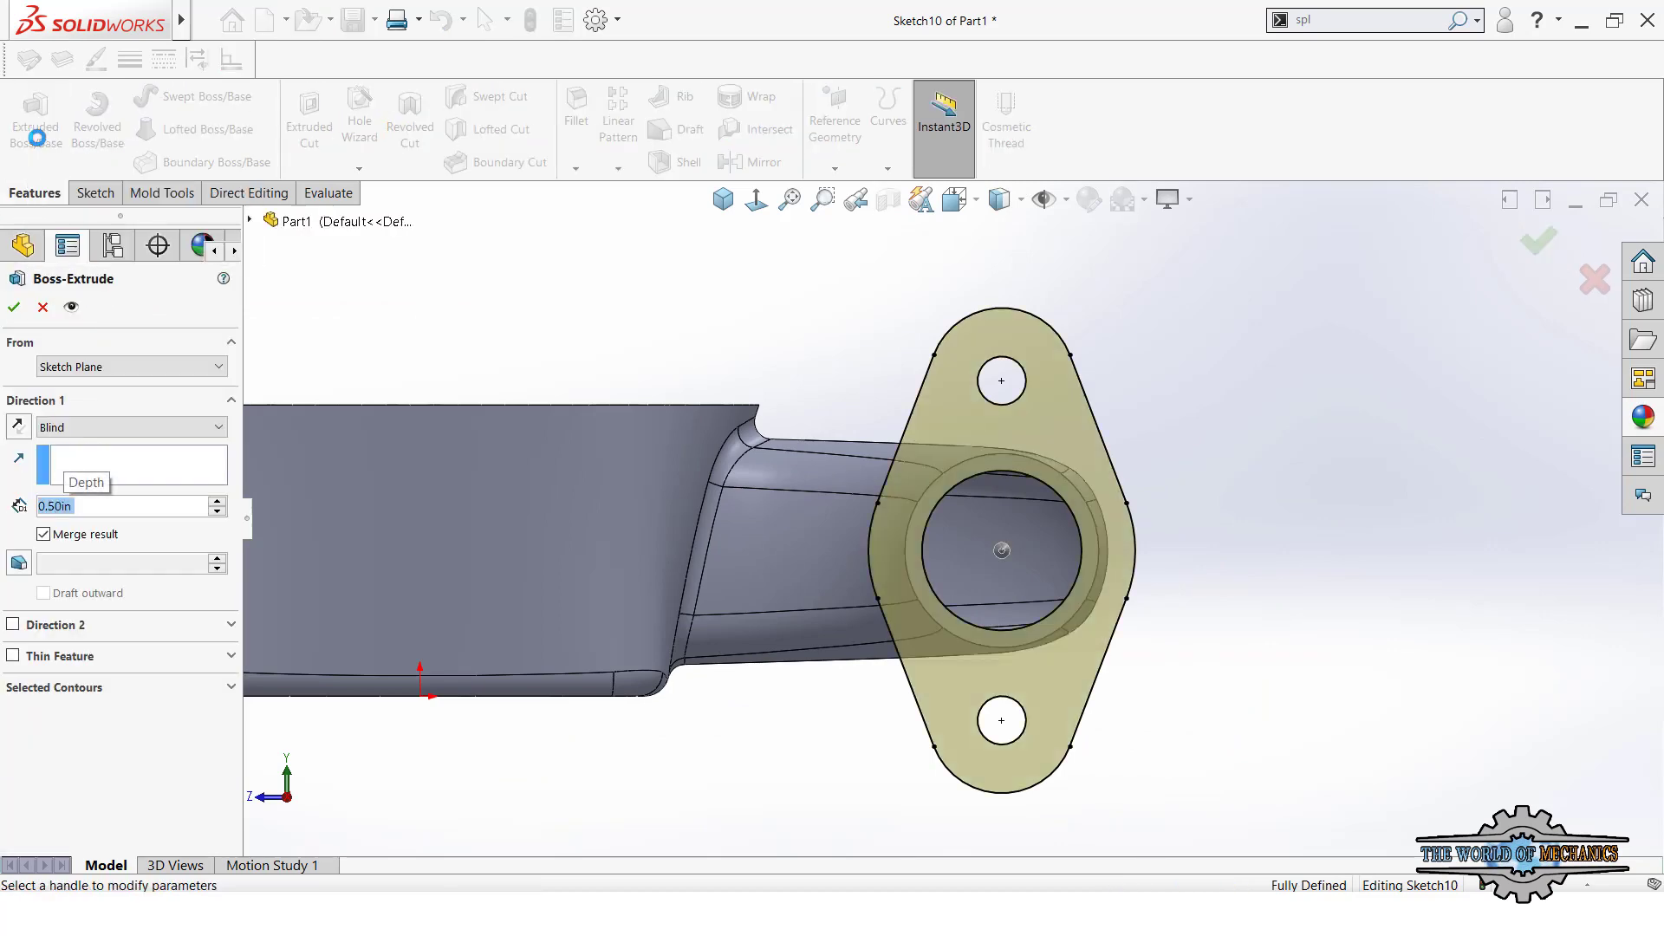
{"action": "left_click", "coordinate": [723, 199]}
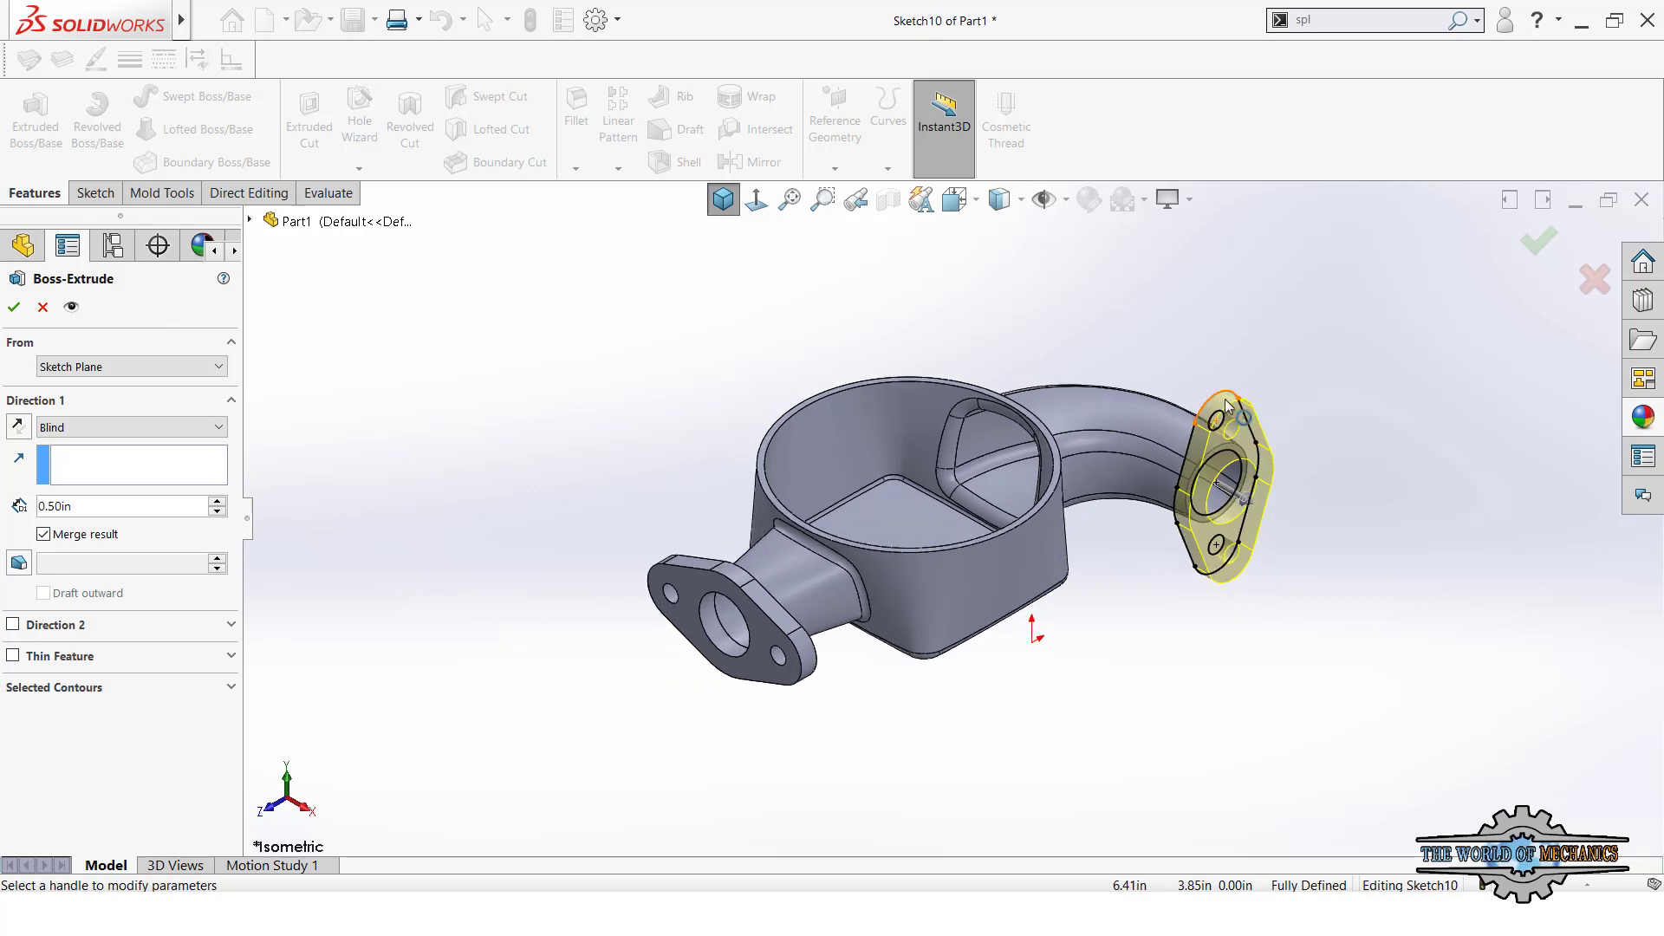
{"action": "left_click", "coordinate": [1532, 251]}
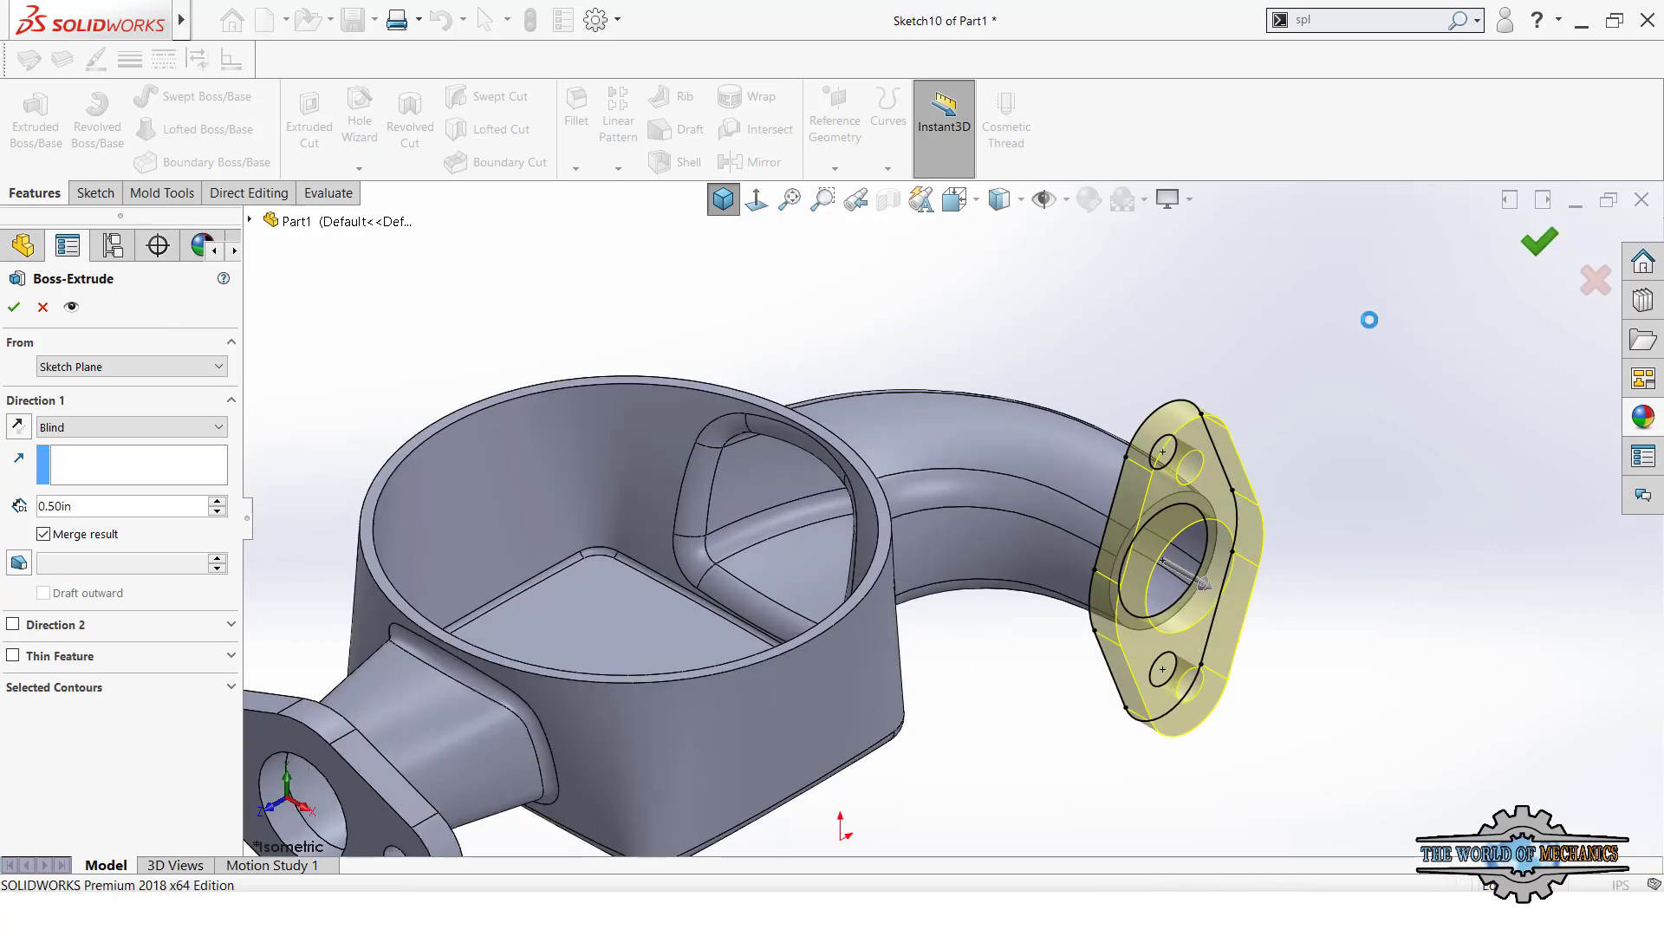
- Show the whole housing in isometric view, then cancel the Fillet tool
{"action": "left_click", "coordinate": [711, 202]}
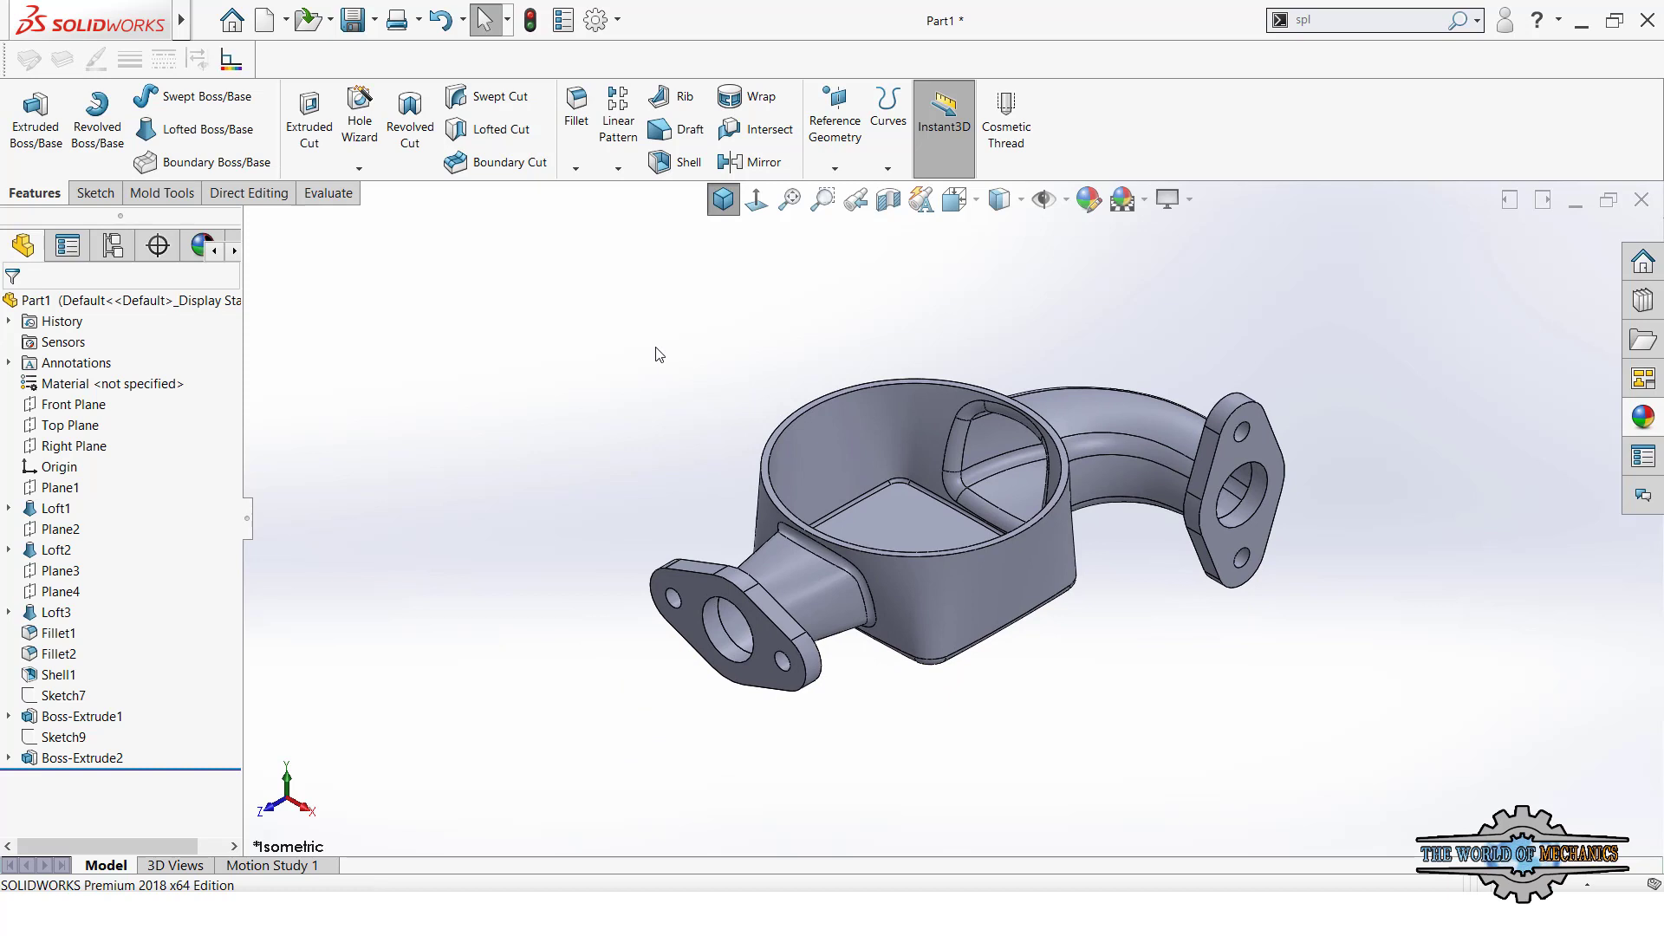
{"action": "left_click", "coordinate": [573, 126]}
{"action": "key", "text": "Escape"}
{"action": "scroll", "coordinate": [787, 439], "scroll_direction": "down", "scroll_amount": 3}
- Start a sketch on the housing's top rim face and draw two concentric circles at the origin
{"action": "left_click", "coordinate": [800, 459]}
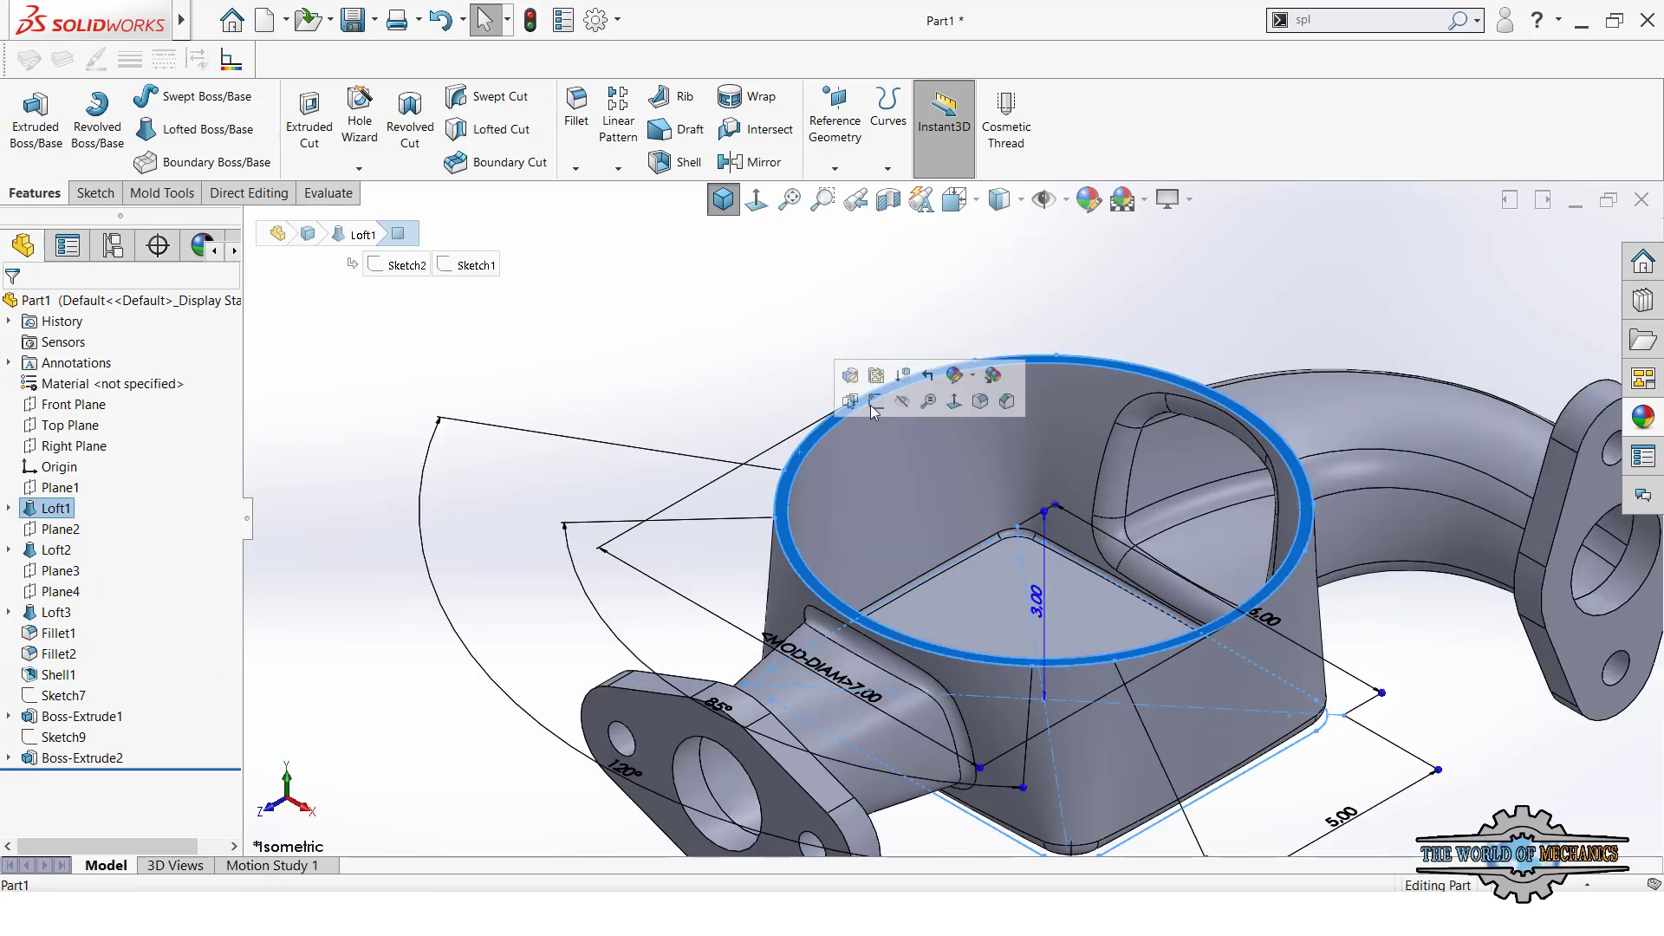
{"action": "left_click", "coordinate": [932, 379]}
{"action": "left_click", "coordinate": [756, 199]}
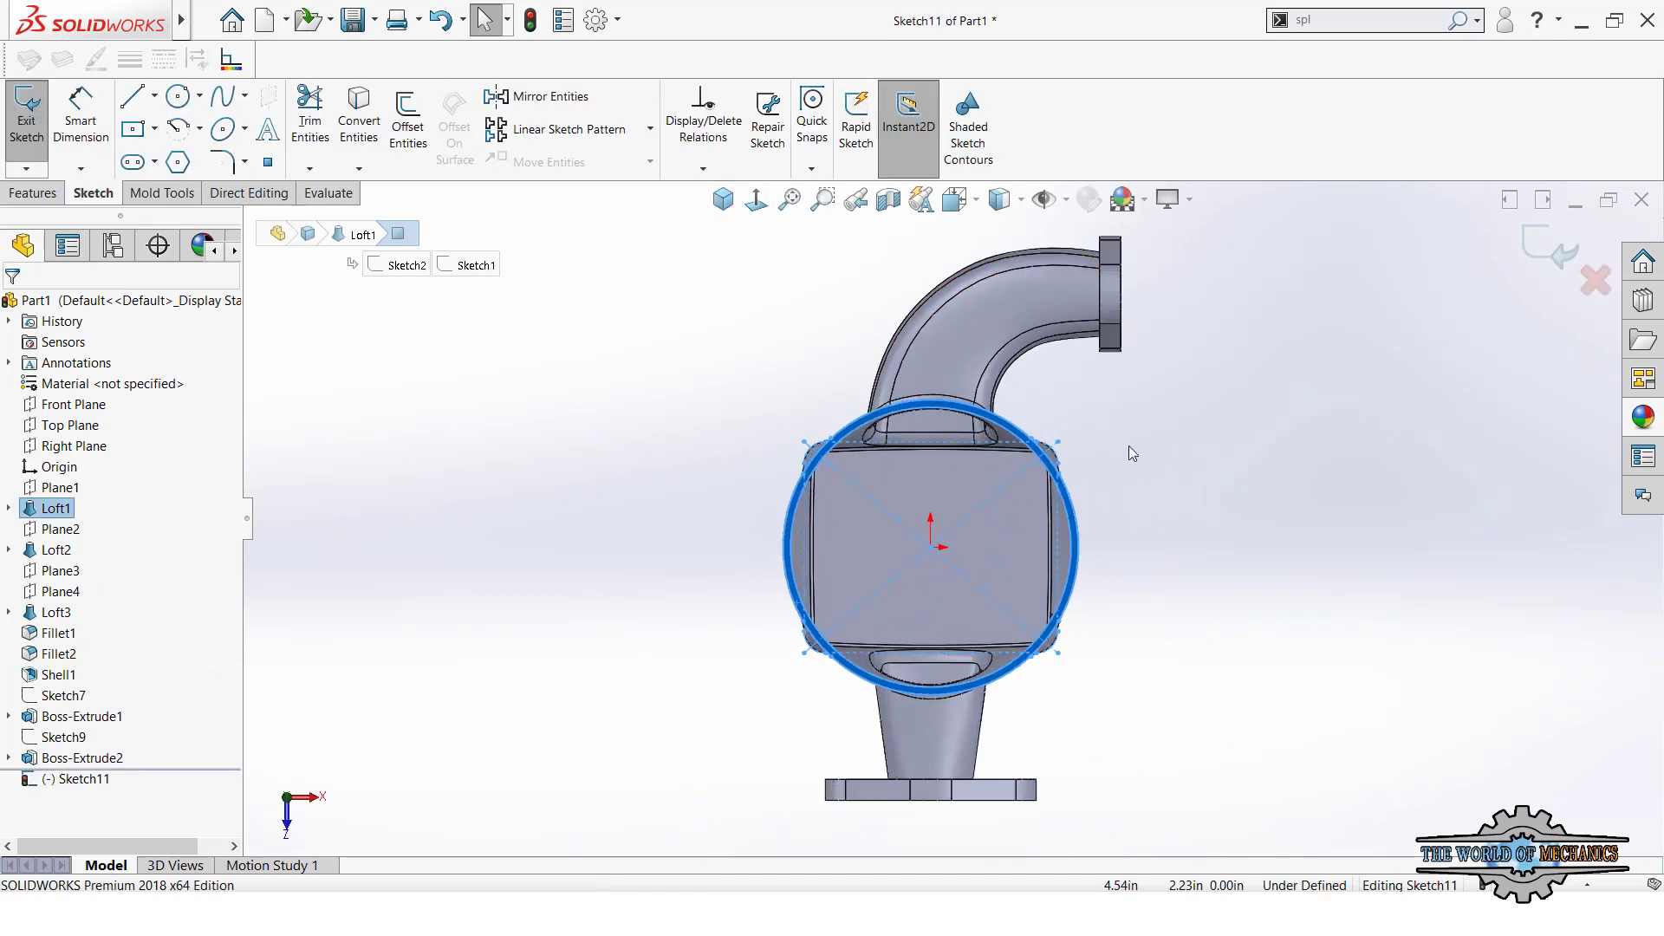
{"action": "right_click_drag", "start_coordinate": [1106, 474], "coordinate": [996, 472]}
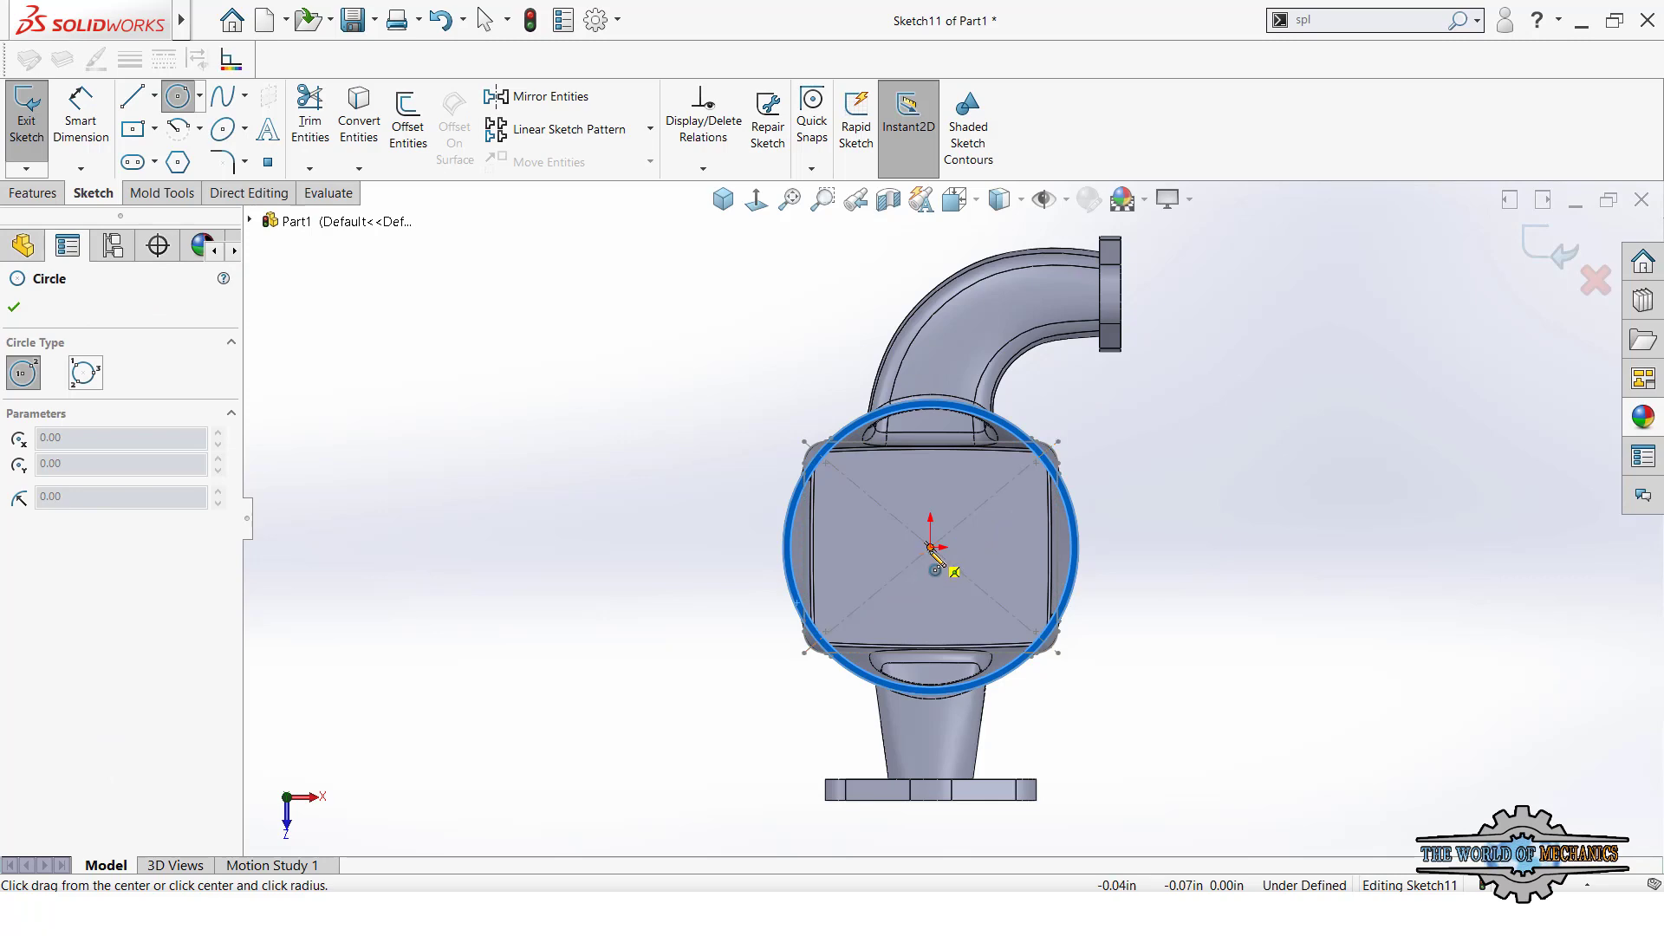
{"action": "left_click", "coordinate": [929, 547]}
{"action": "left_click", "coordinate": [1116, 547]}
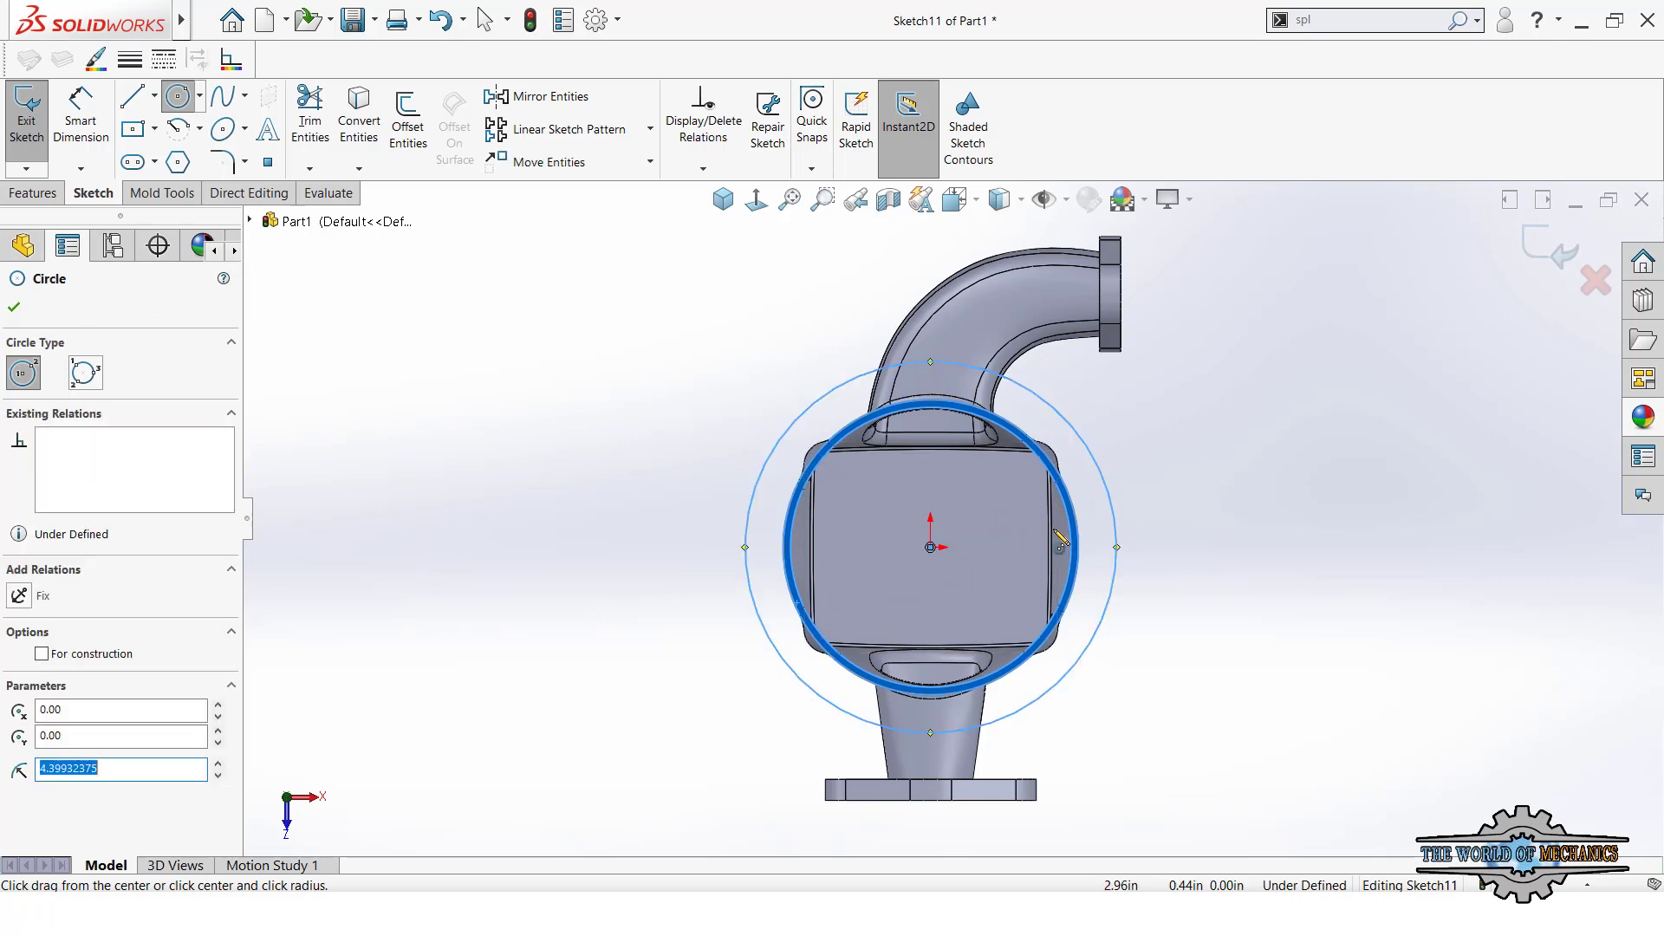
{"action": "scroll", "coordinate": [919, 548], "scroll_direction": "down", "scroll_amount": 2}
{"action": "left_click", "coordinate": [947, 550]}
{"action": "scroll", "coordinate": [1101, 453], "scroll_direction": "down", "scroll_amount": 2}
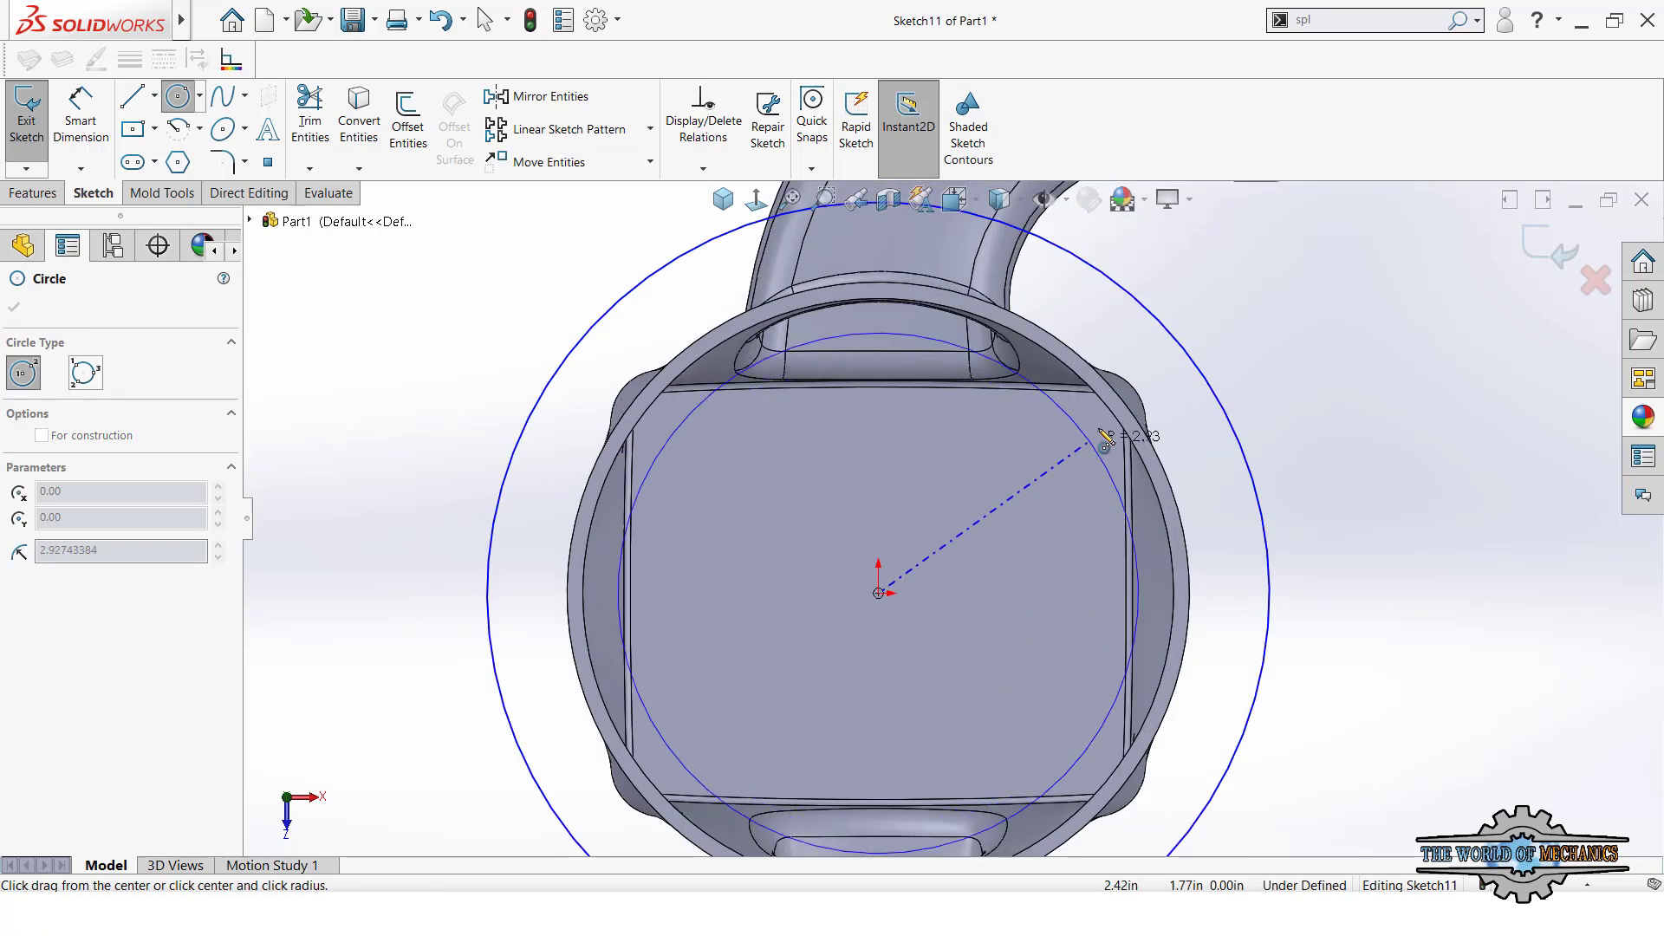
{"action": "left_click", "coordinate": [1084, 445]}
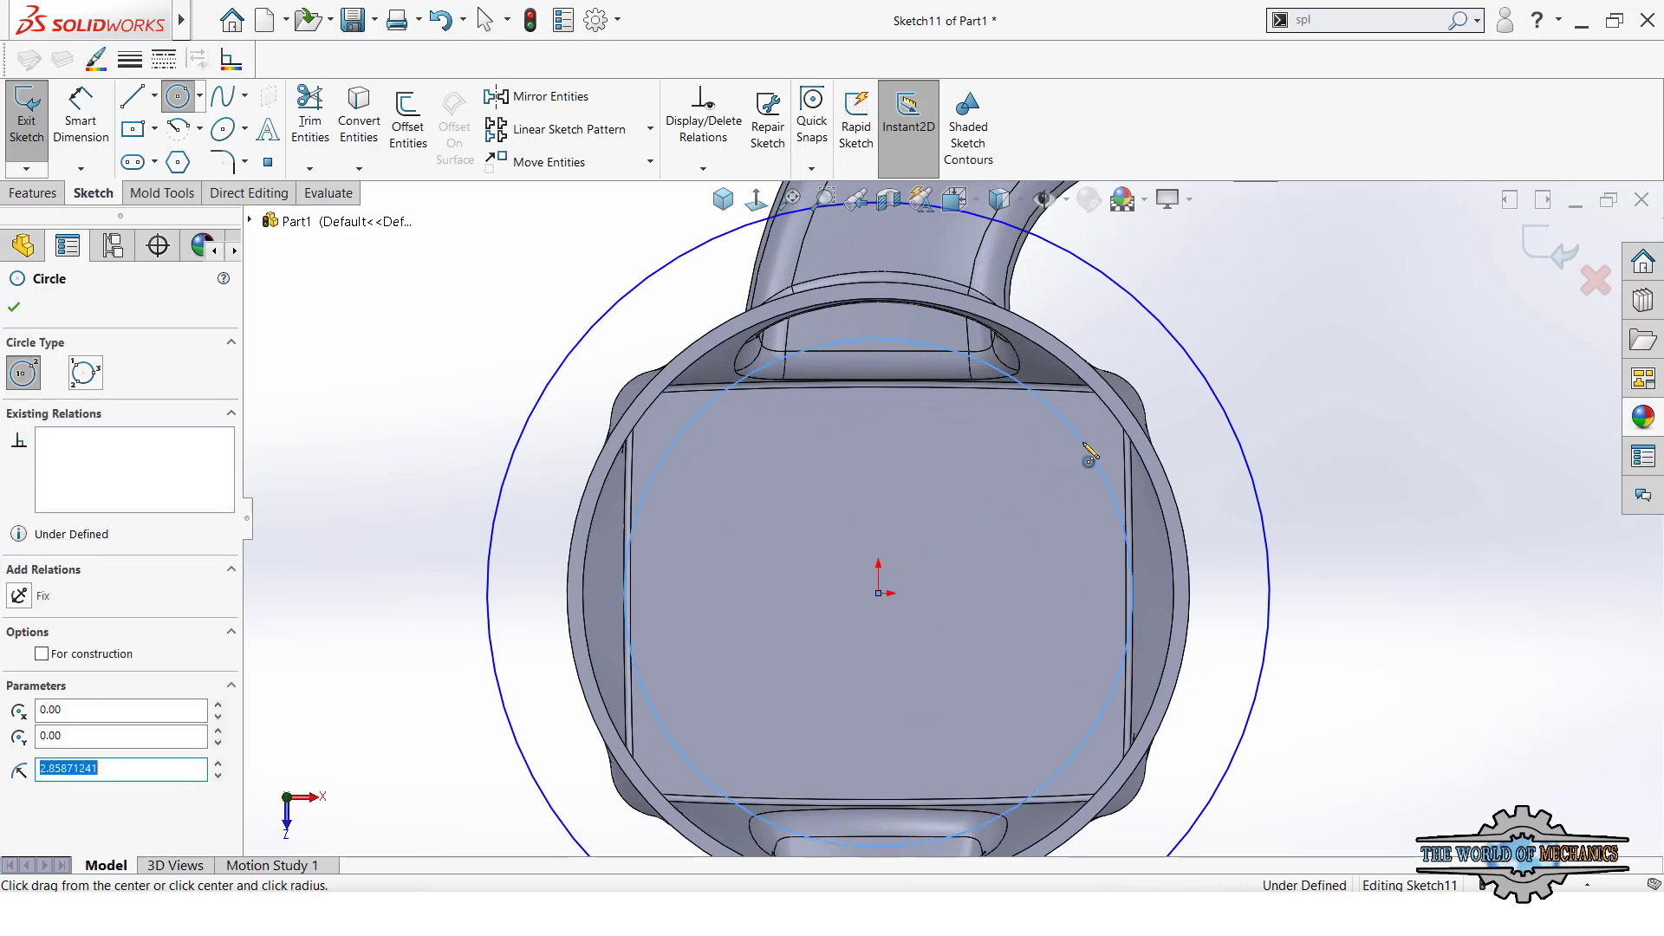
{"action": "key", "text": "Escape"}
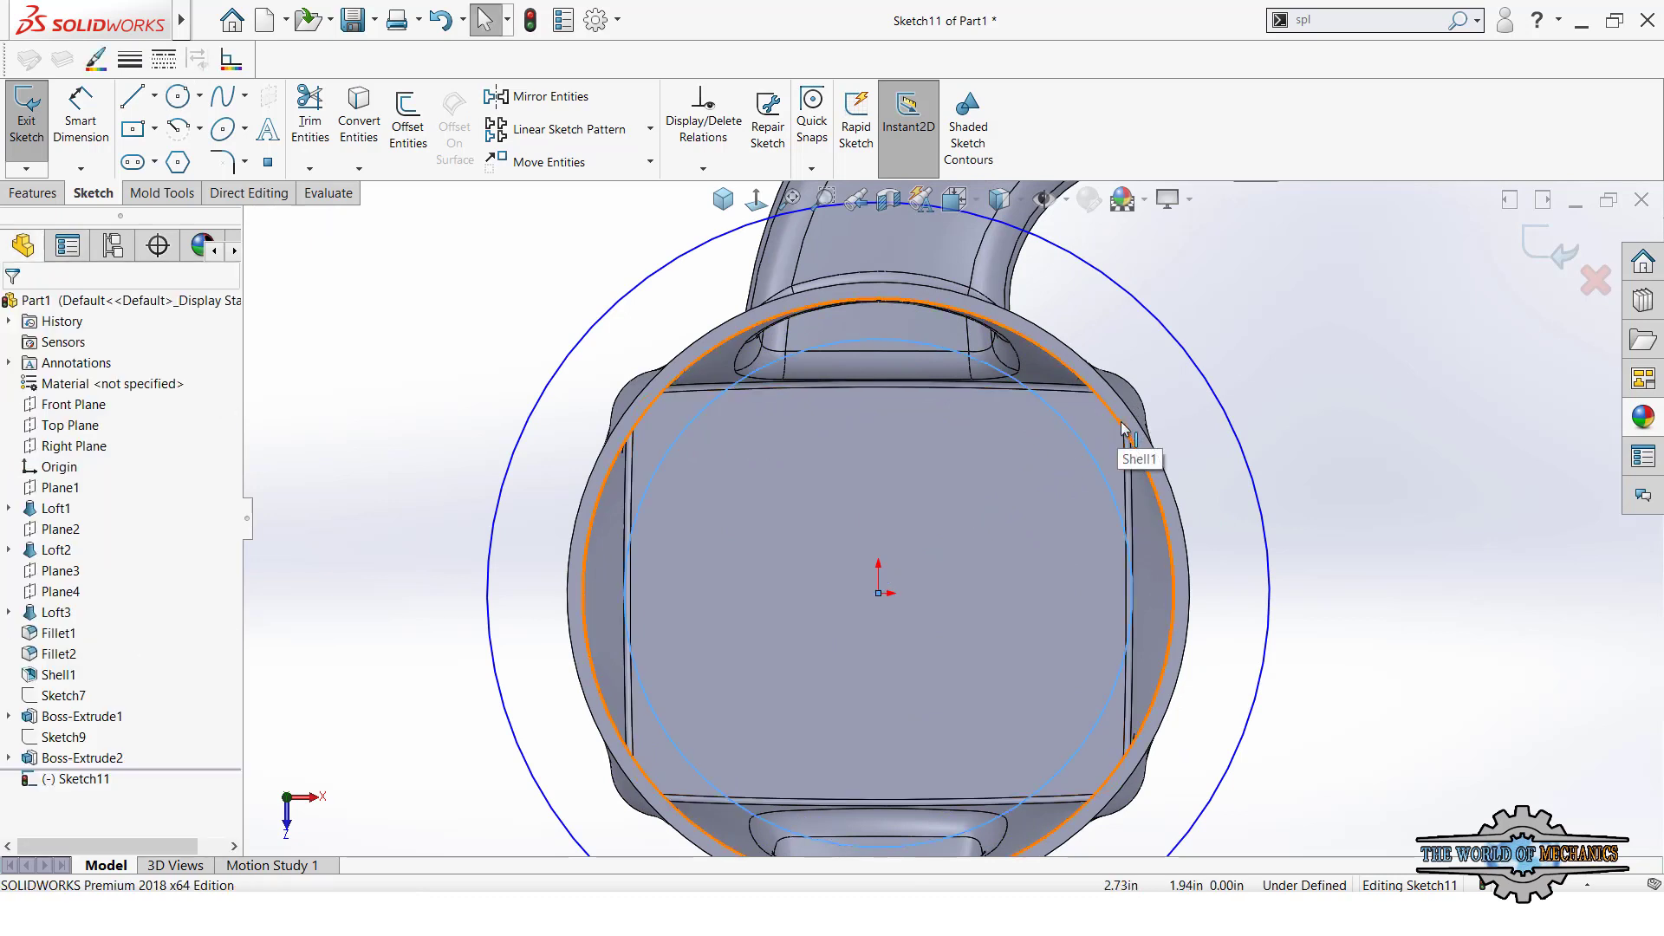
- Convert the inner rim edge, make the inner circle tangent to it, and dimension the outer circle 8.00 in
{"action": "left_click", "coordinate": [1122, 428]}
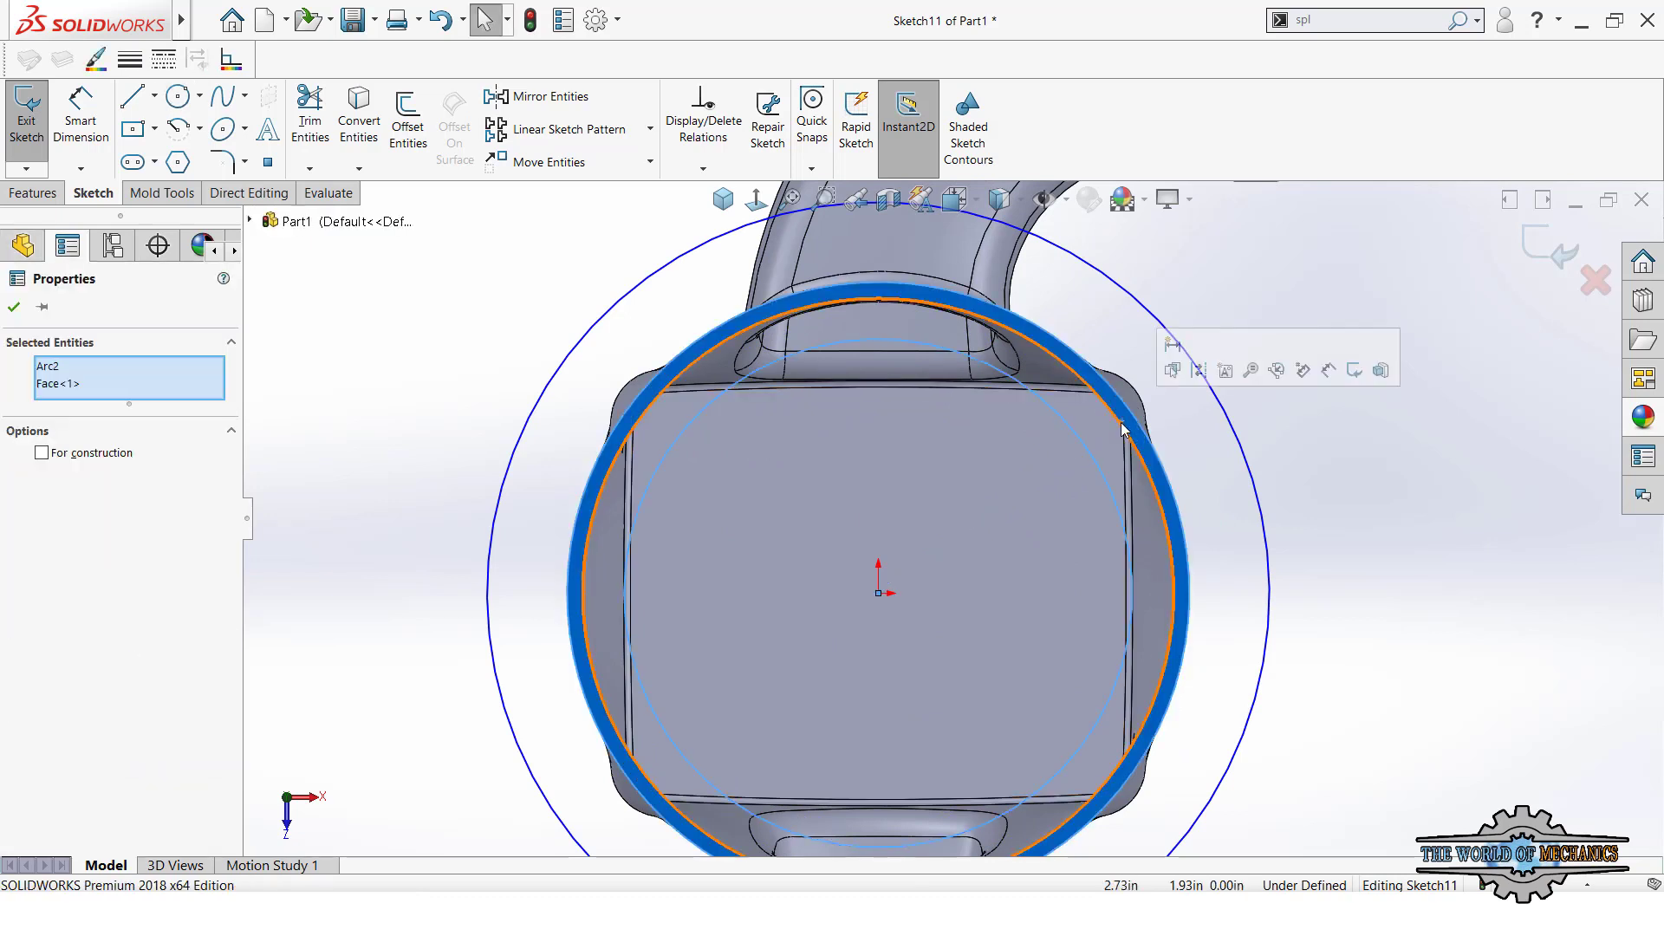
{"action": "left_click", "coordinate": [1173, 370]}
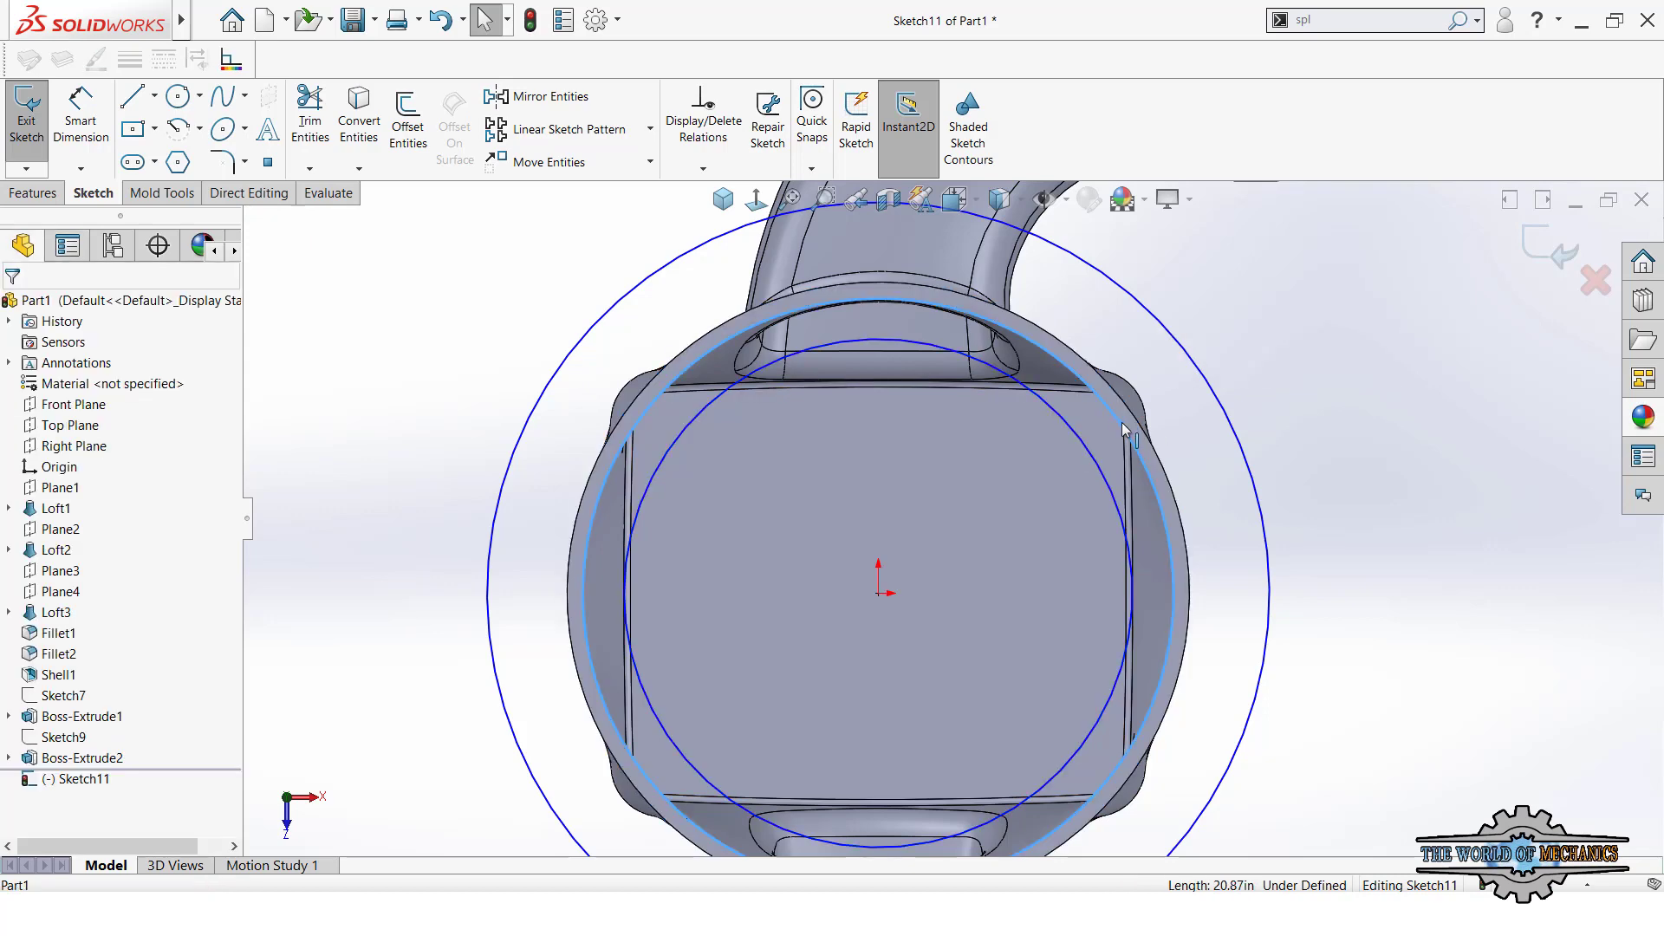
{"action": "left_click", "coordinate": [1078, 444]}
{"action": "left_click", "coordinate": [1118, 416], "text": "ctrl"}
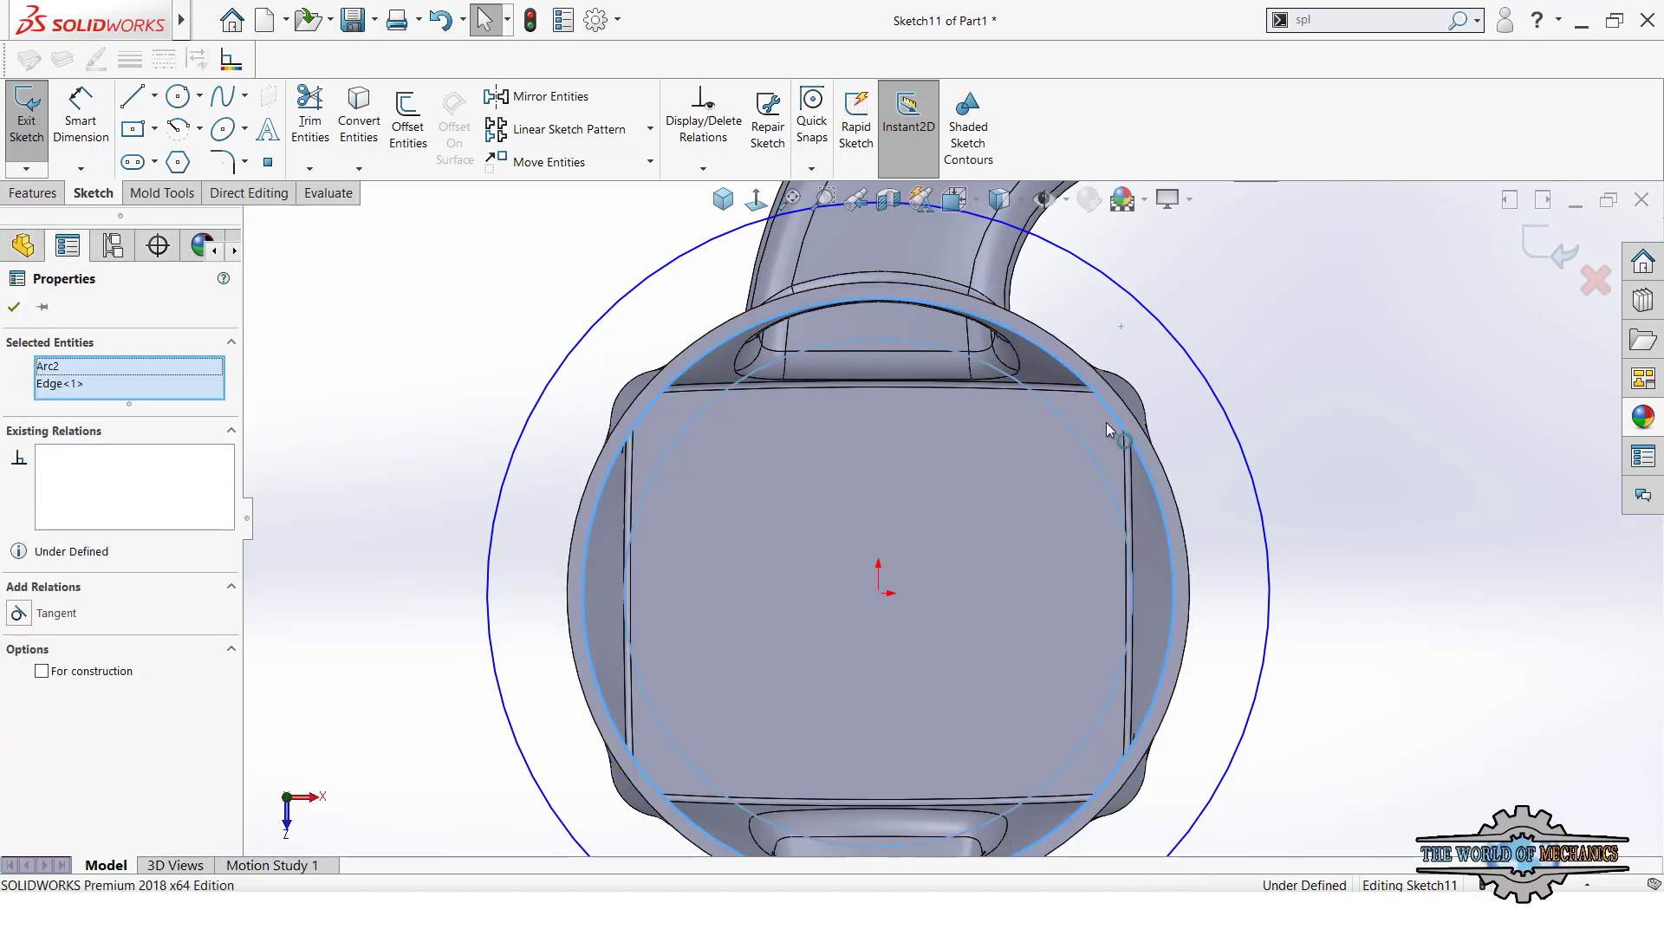
{"action": "left_click", "coordinate": [1128, 360]}
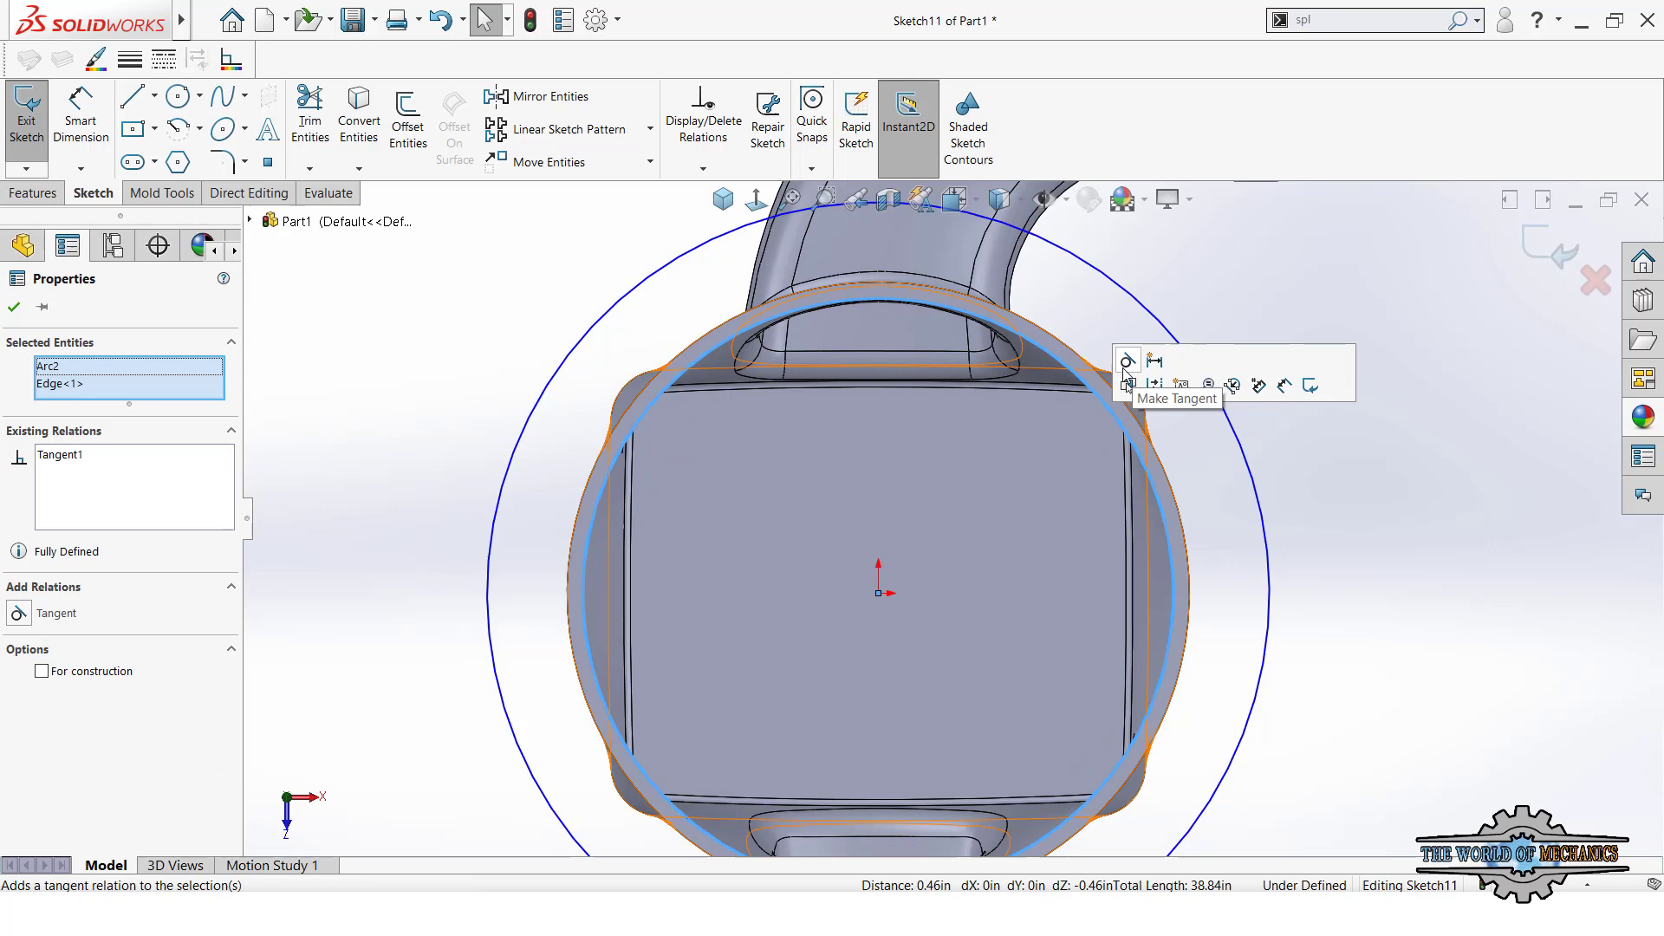
{"action": "left_click", "coordinate": [1311, 534]}
{"action": "key", "text": "d"}
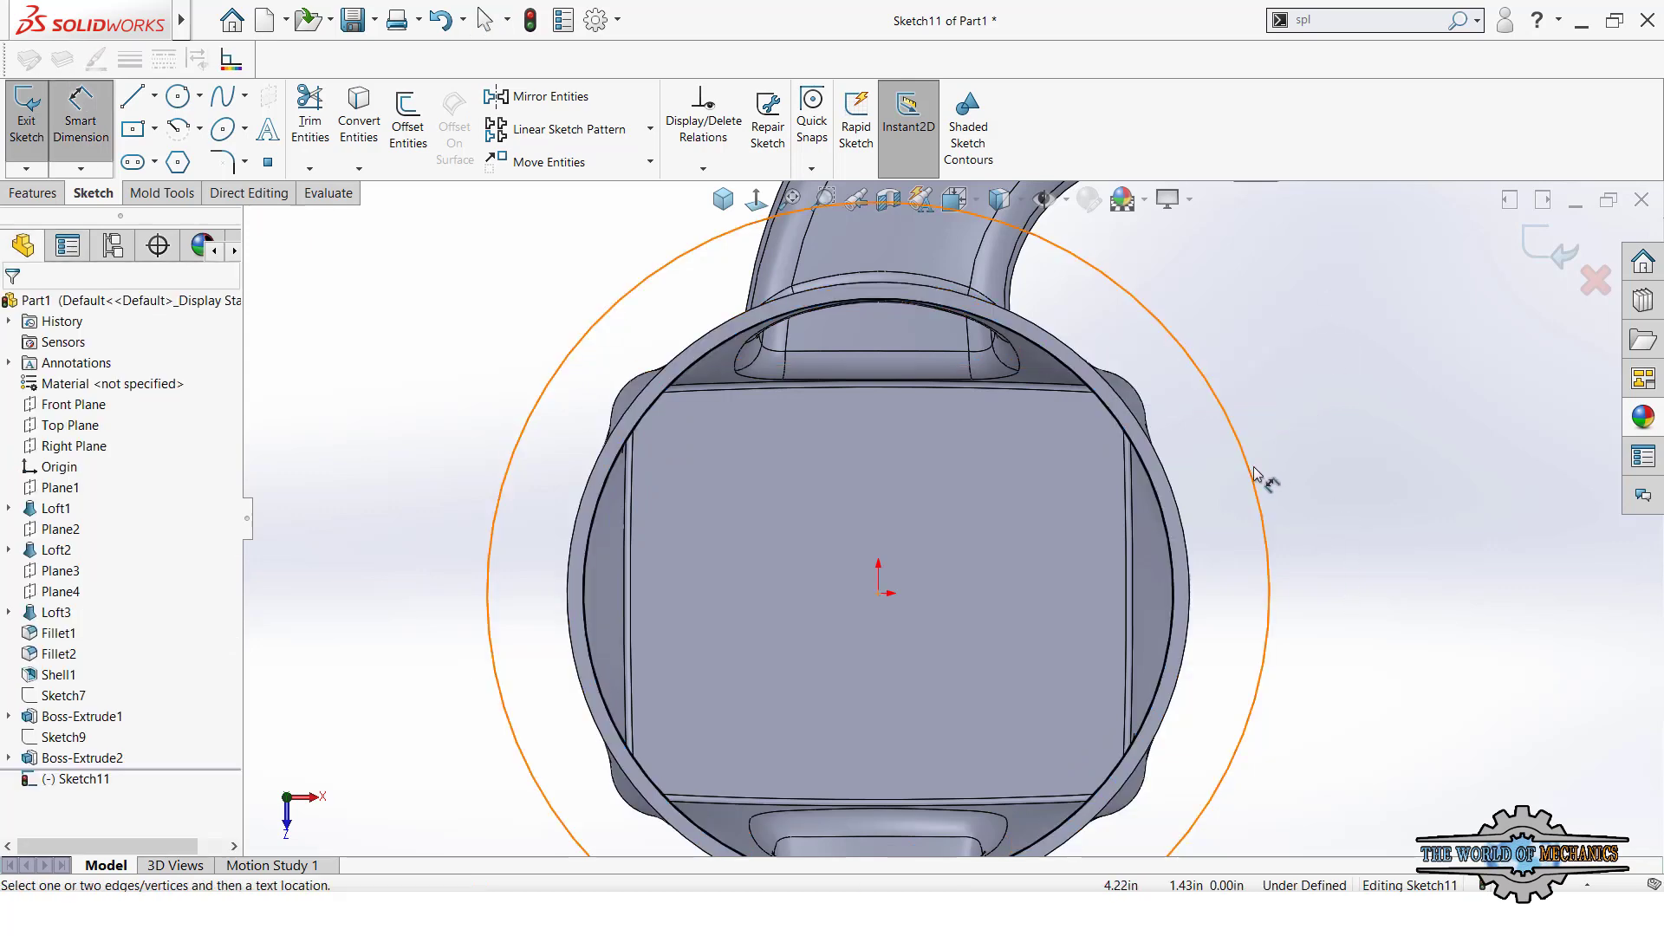
{"action": "left_click", "coordinate": [1262, 477]}
{"action": "scroll", "coordinate": [1307, 516], "scroll_direction": "up", "scroll_amount": 2}
{"action": "left_click", "coordinate": [1439, 533]}
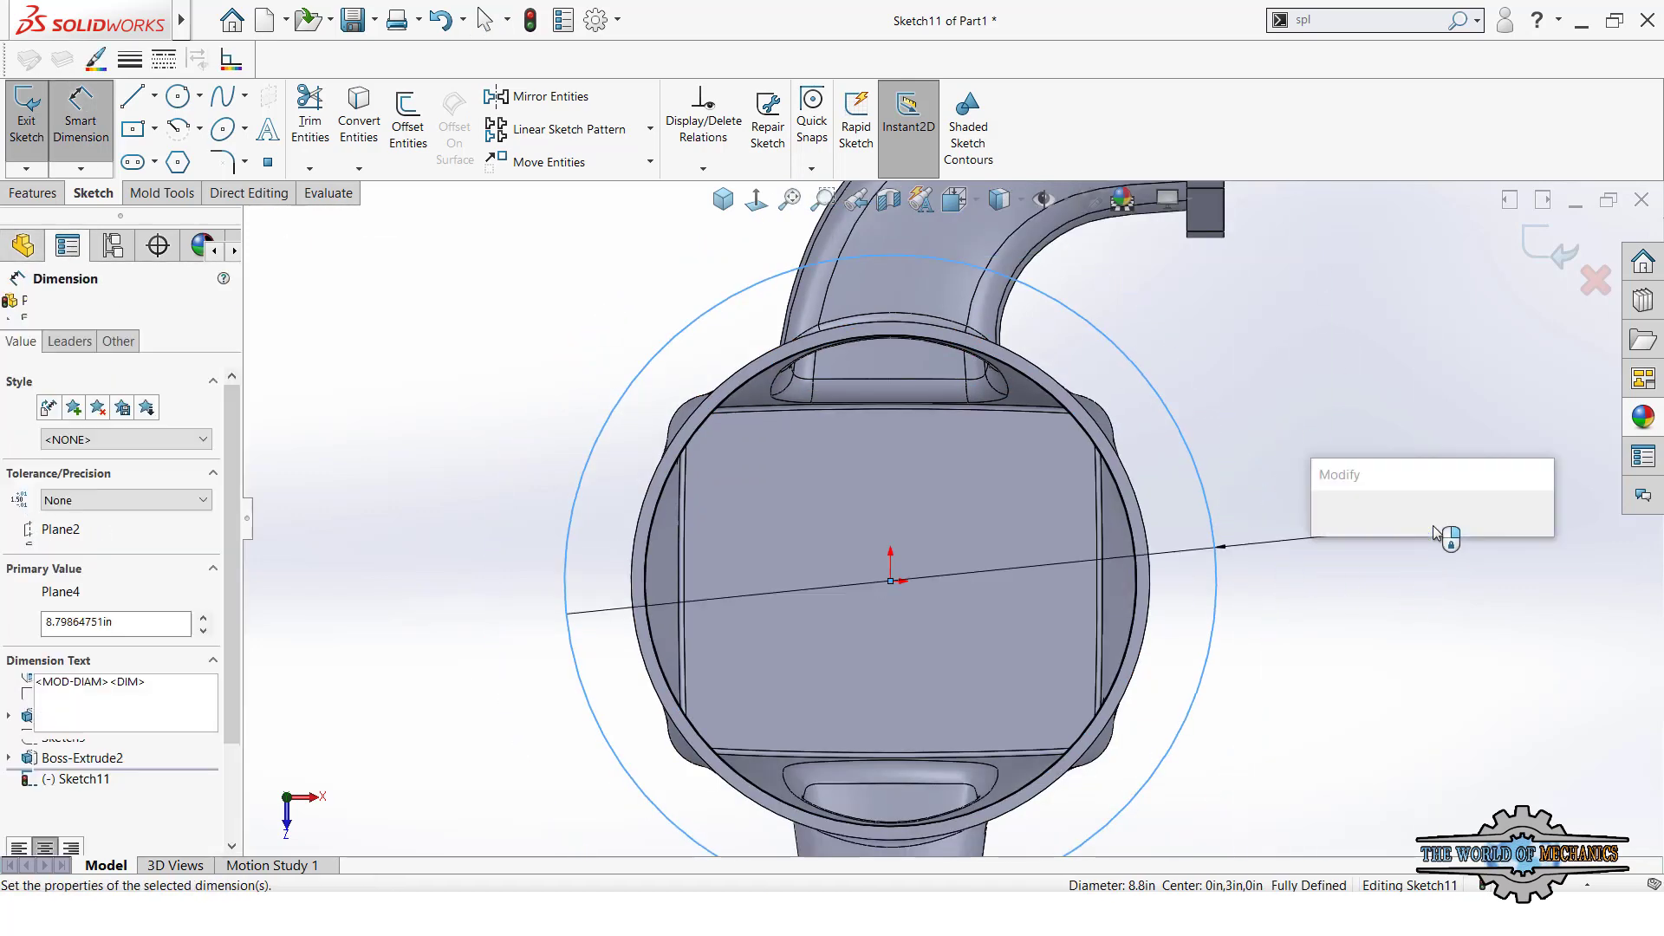
{"action": "key", "text": "Return"}
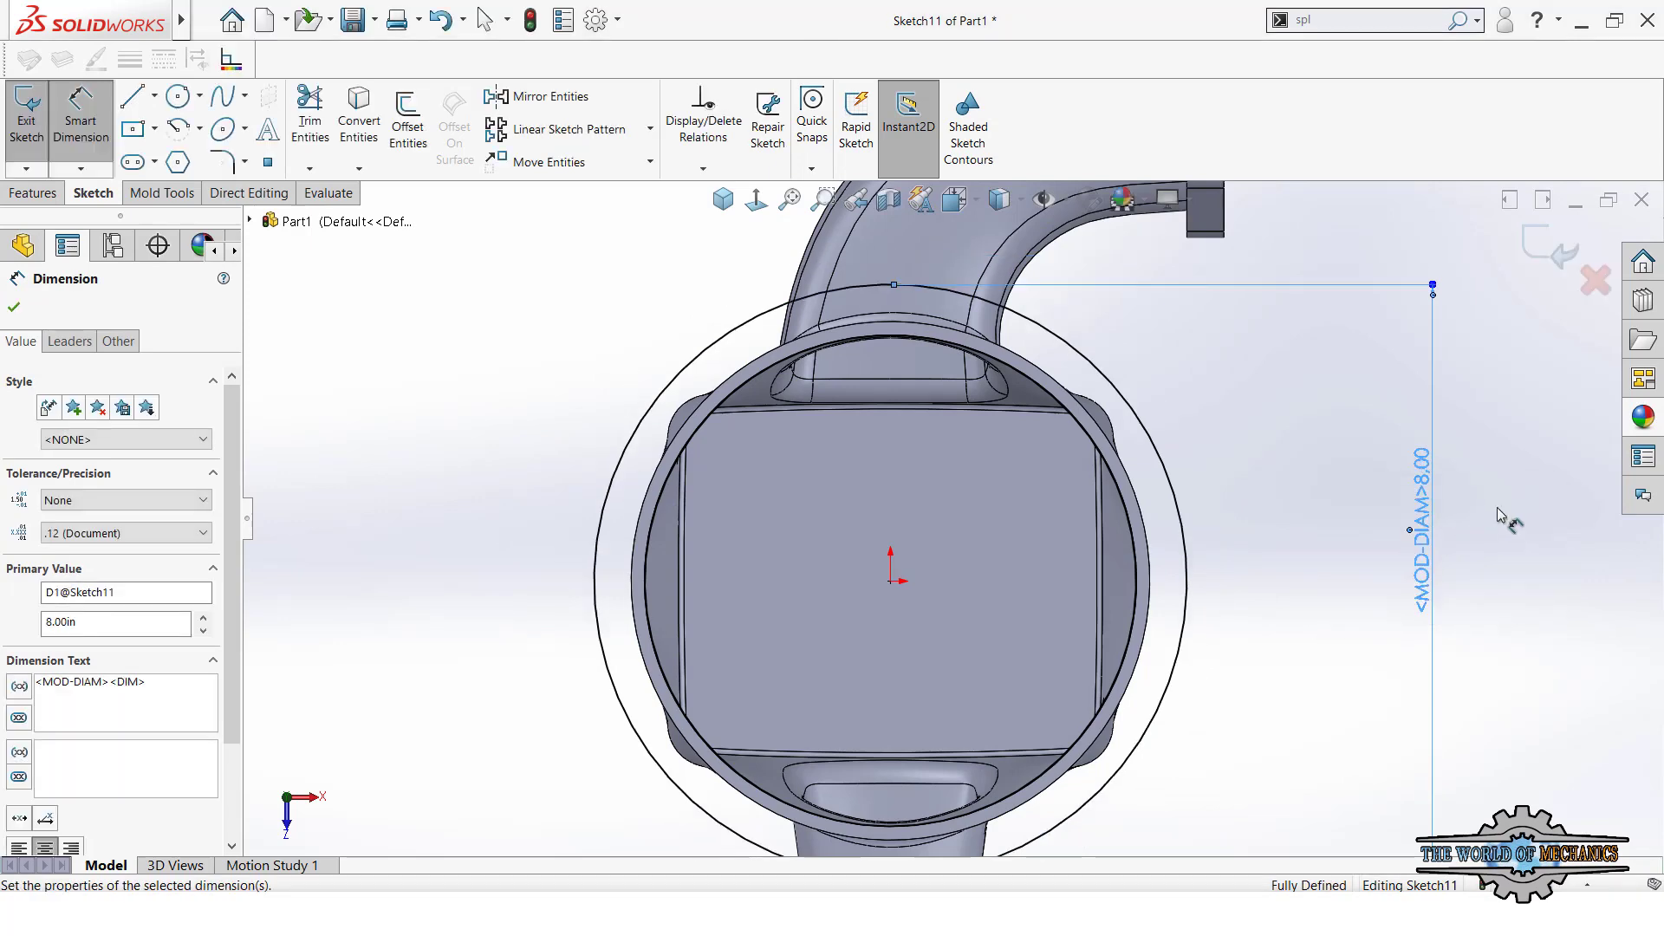
- Add a construction circle at the origin with a 7.375 in diameter
{"action": "key", "text": "c"}
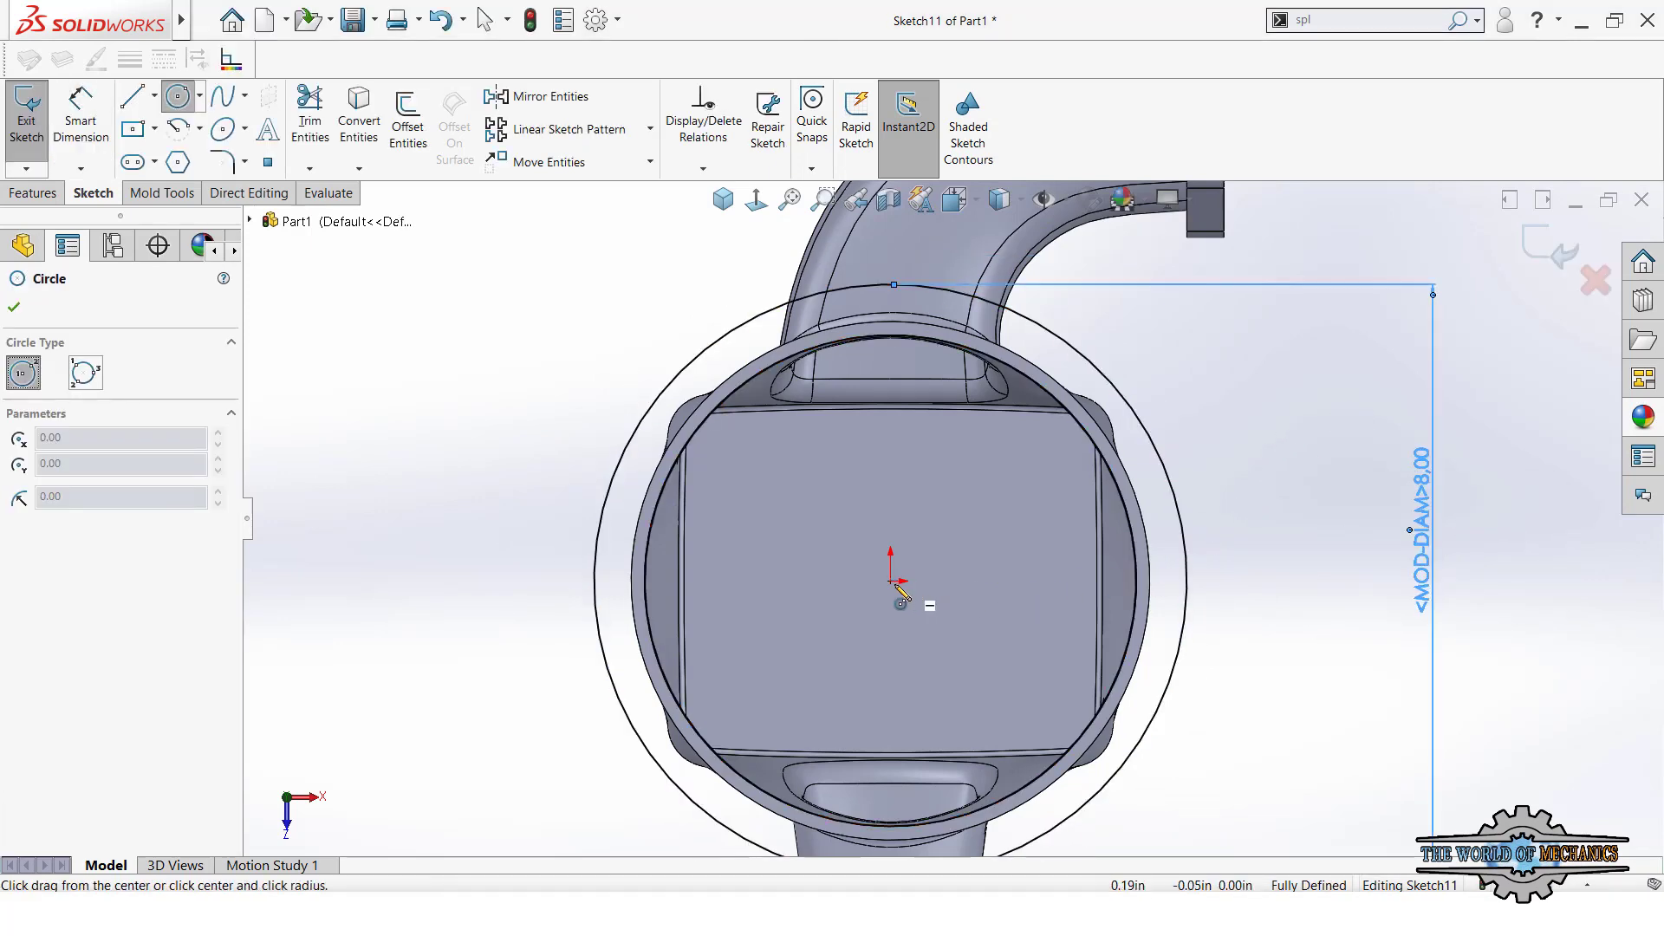
{"action": "left_click", "coordinate": [890, 580]}
{"action": "left_click", "coordinate": [1168, 580]}
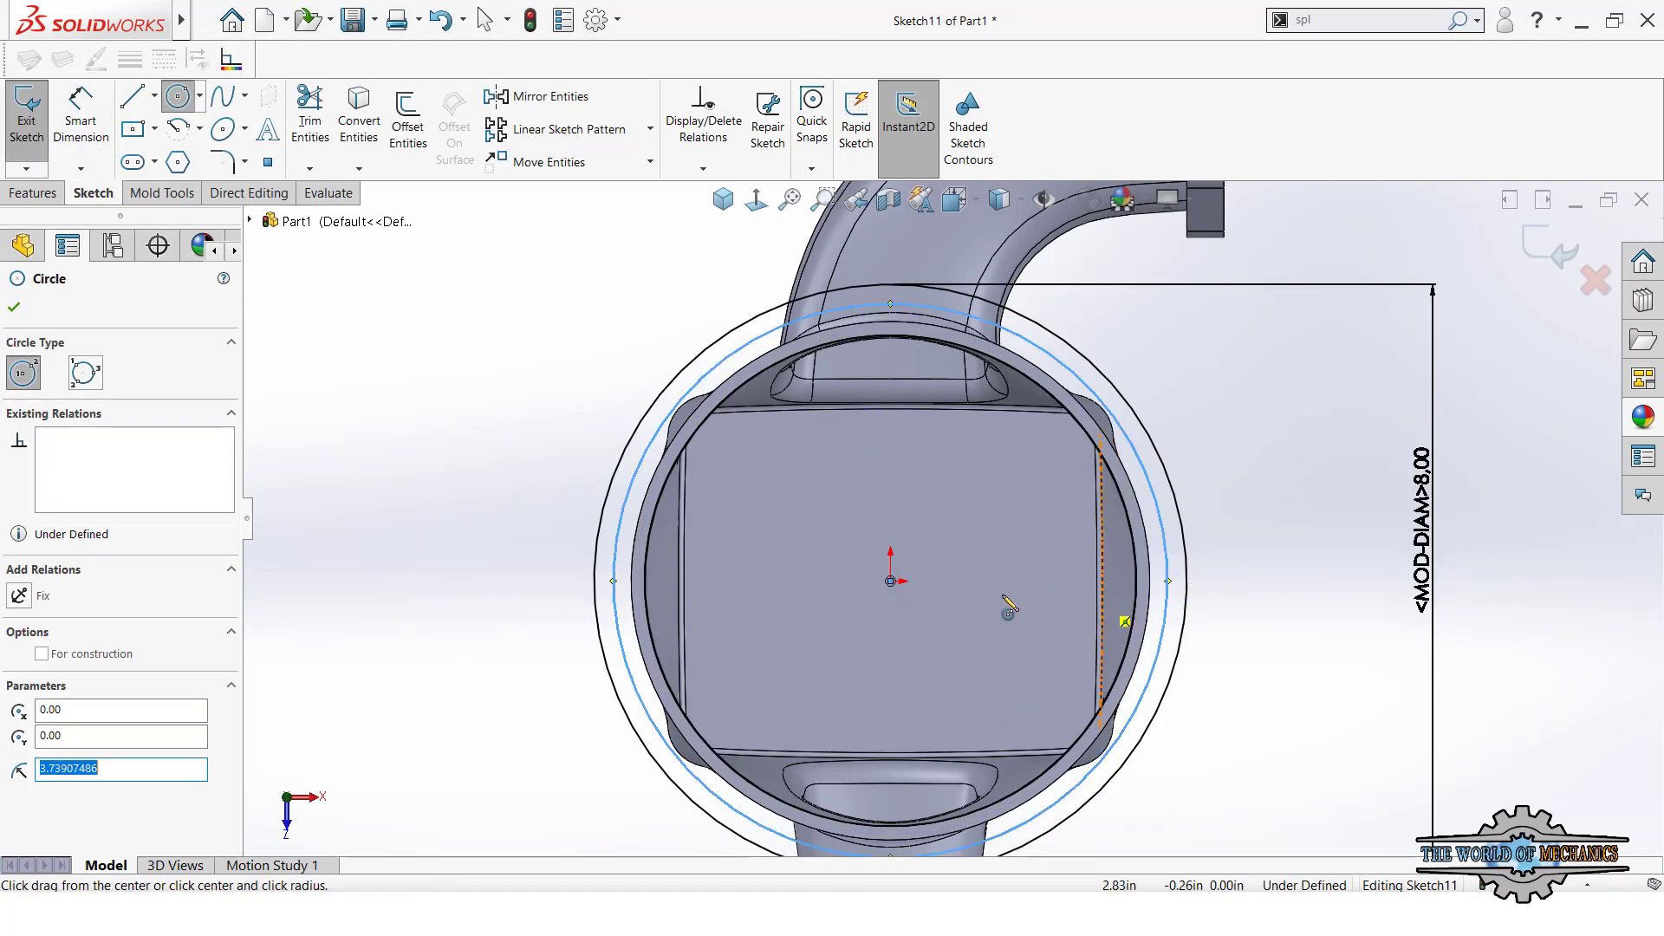
{"action": "left_click", "coordinate": [40, 653]}
{"action": "key", "text": "d"}
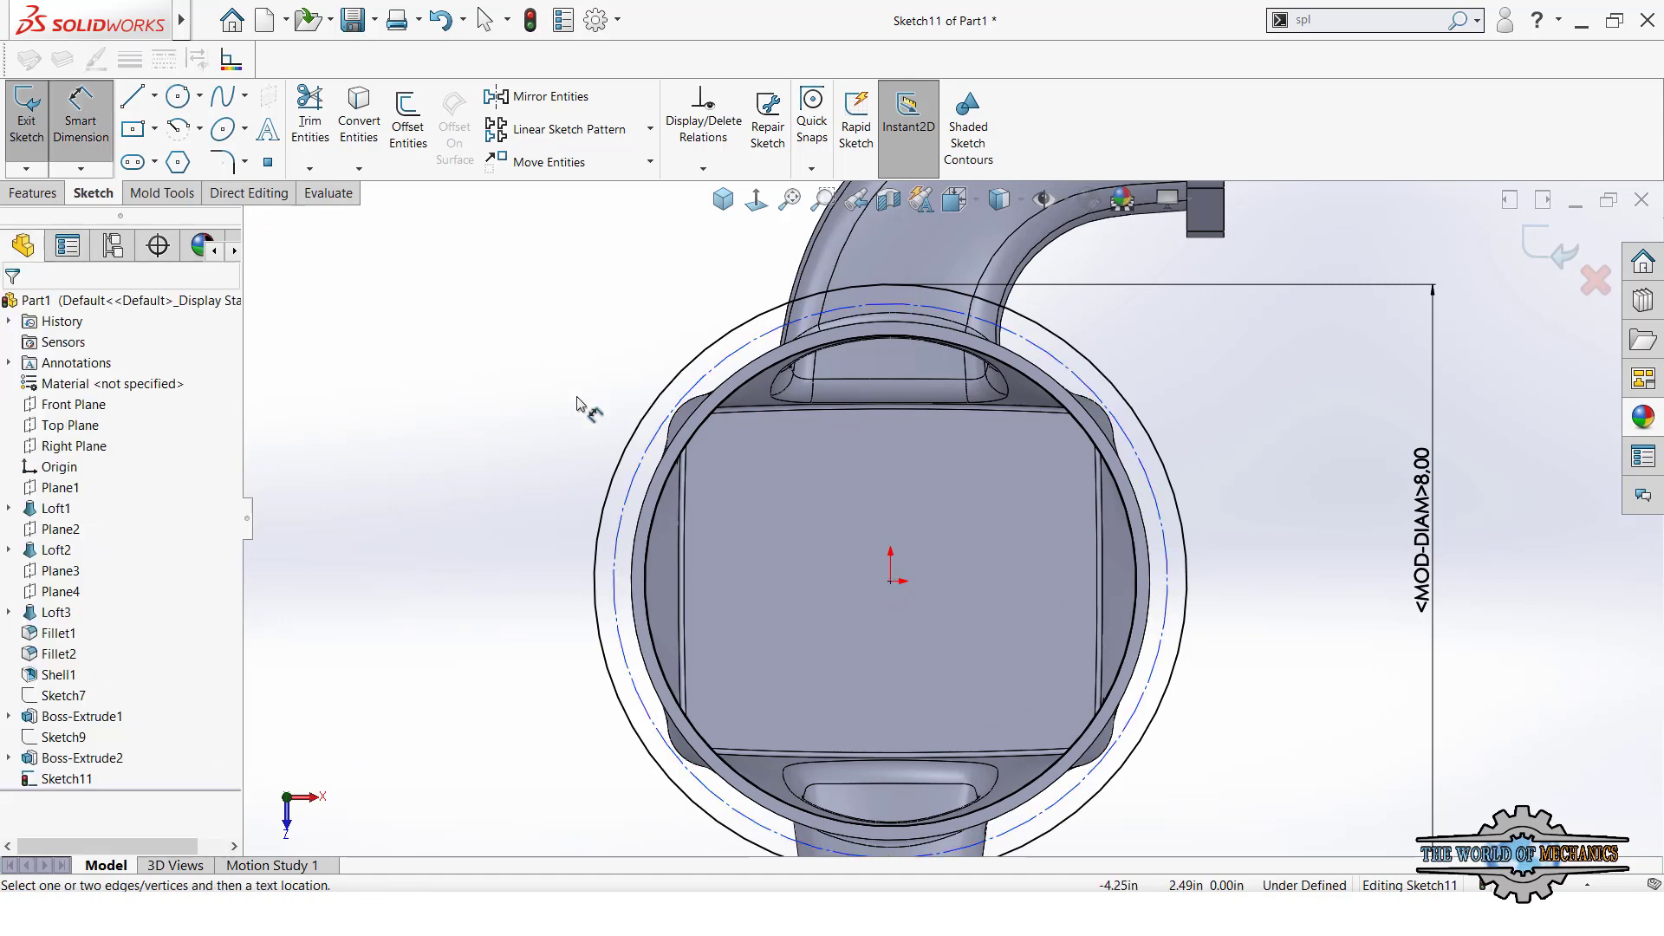
{"action": "left_click", "coordinate": [651, 451]}
{"action": "left_click", "coordinate": [403, 538]}
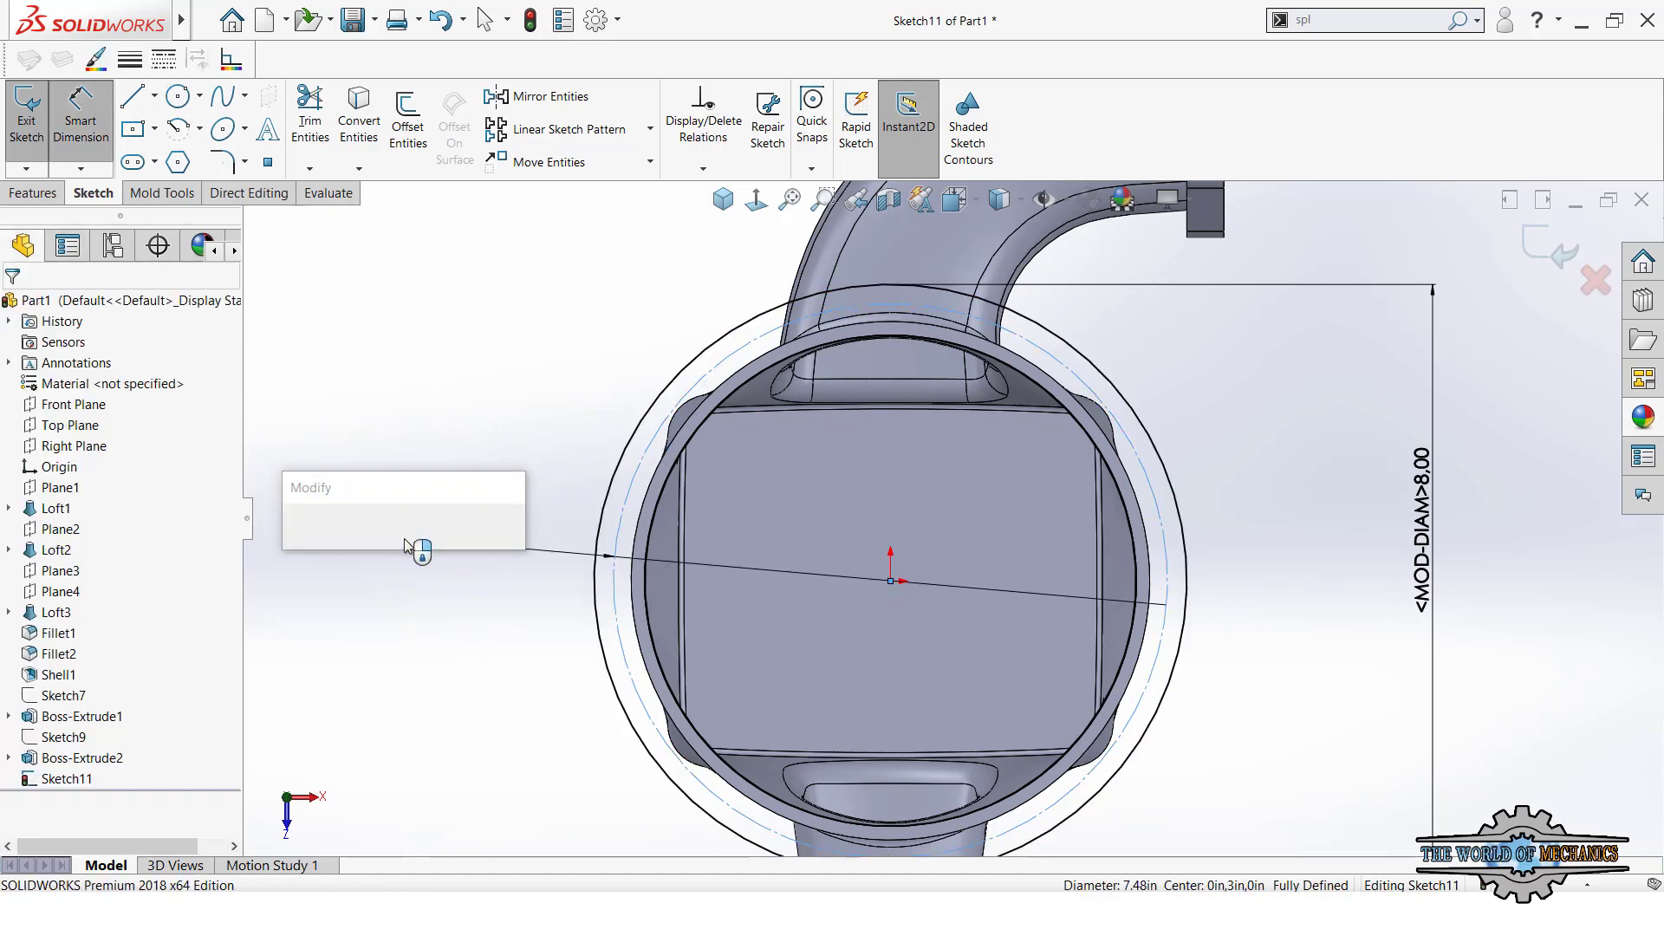
{"action": "type", "text": "7.3"}
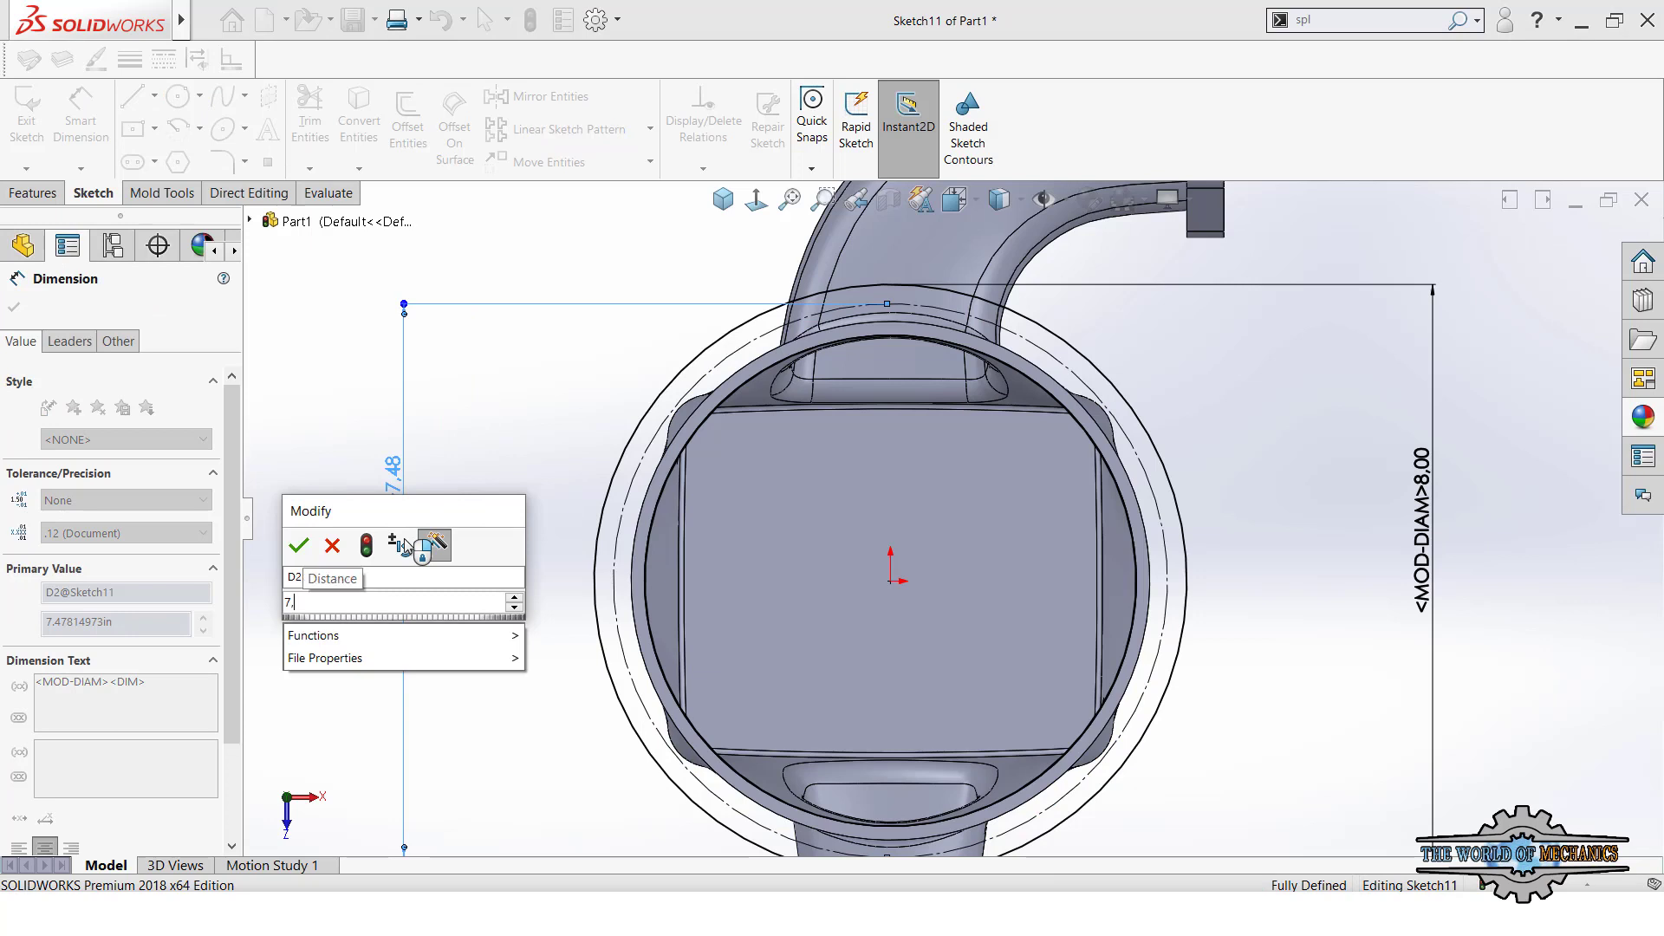
{"action": "type", "text": "75"}
{"action": "key", "text": "Return"}
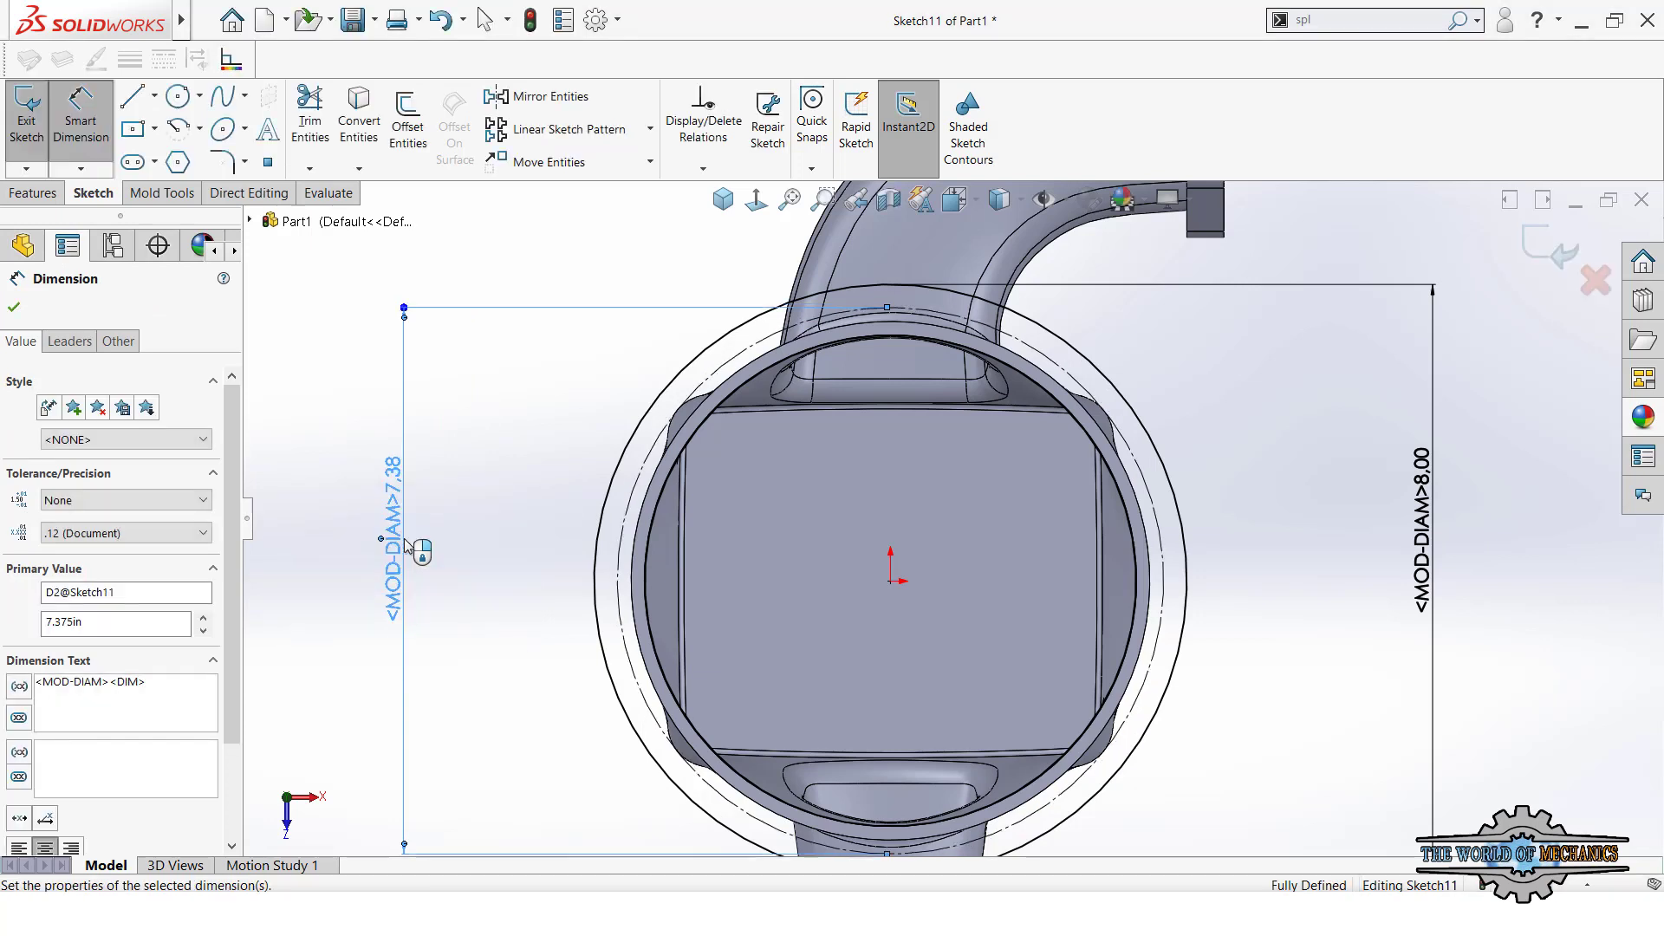
- Draw a bolt-hole circle atop the 7.375 in construction circle and dimension it 0.25 in diameter
{"action": "left_click", "coordinate": [184, 102]}
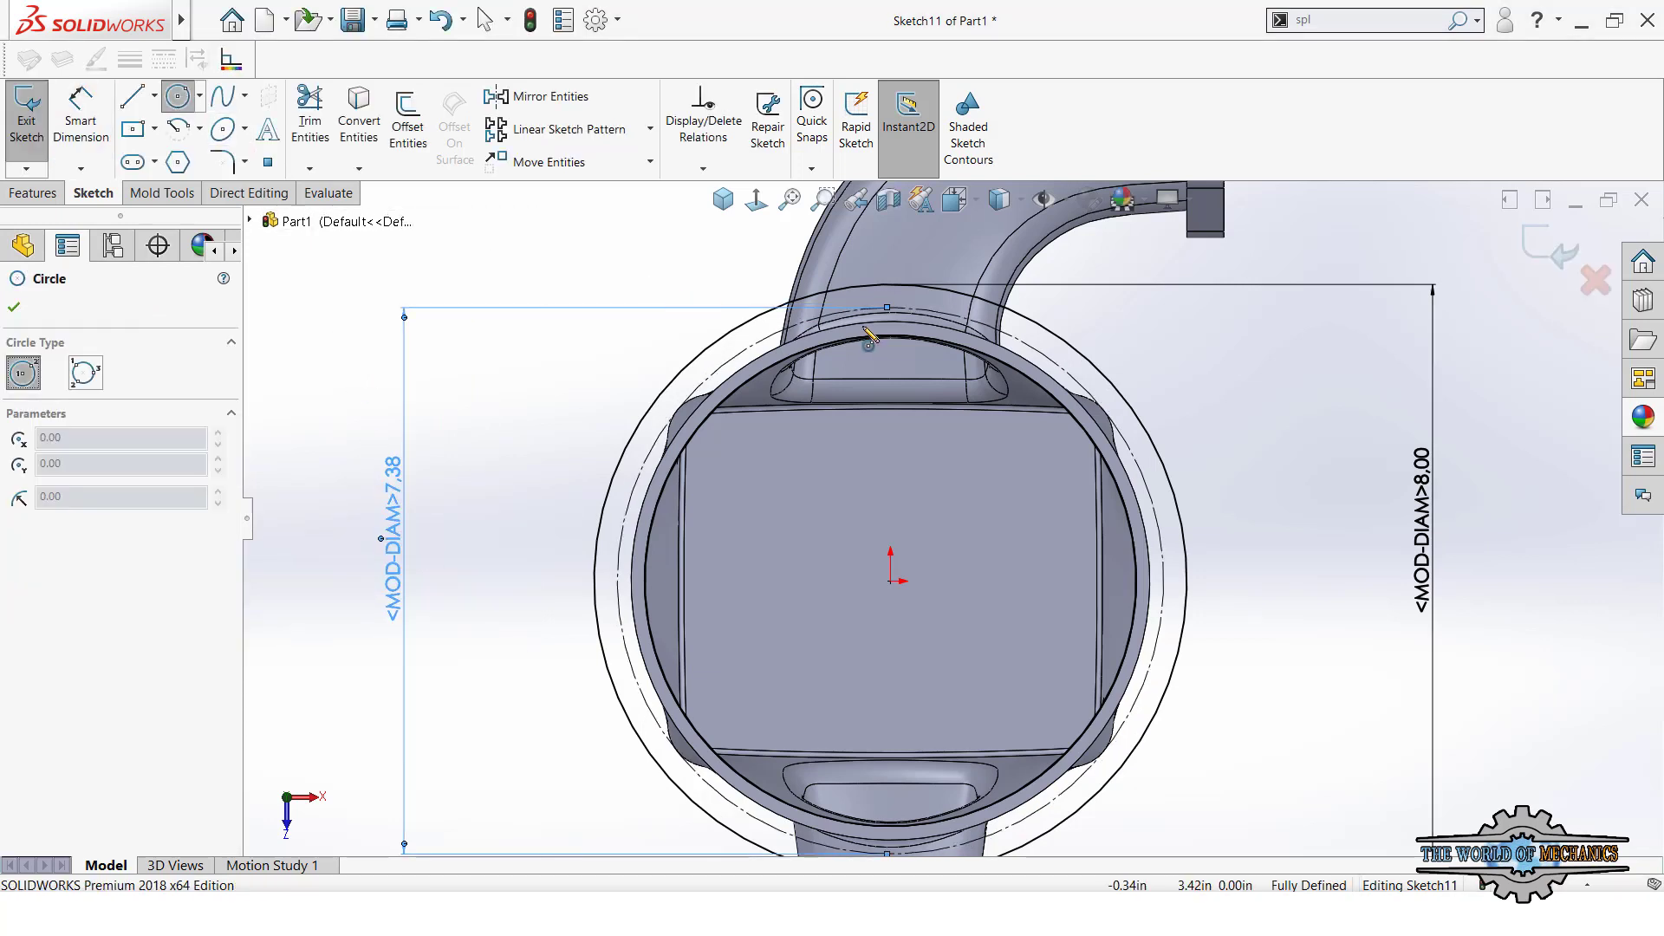
{"action": "scroll", "coordinate": [892, 312], "scroll_direction": "down", "scroll_amount": 2}
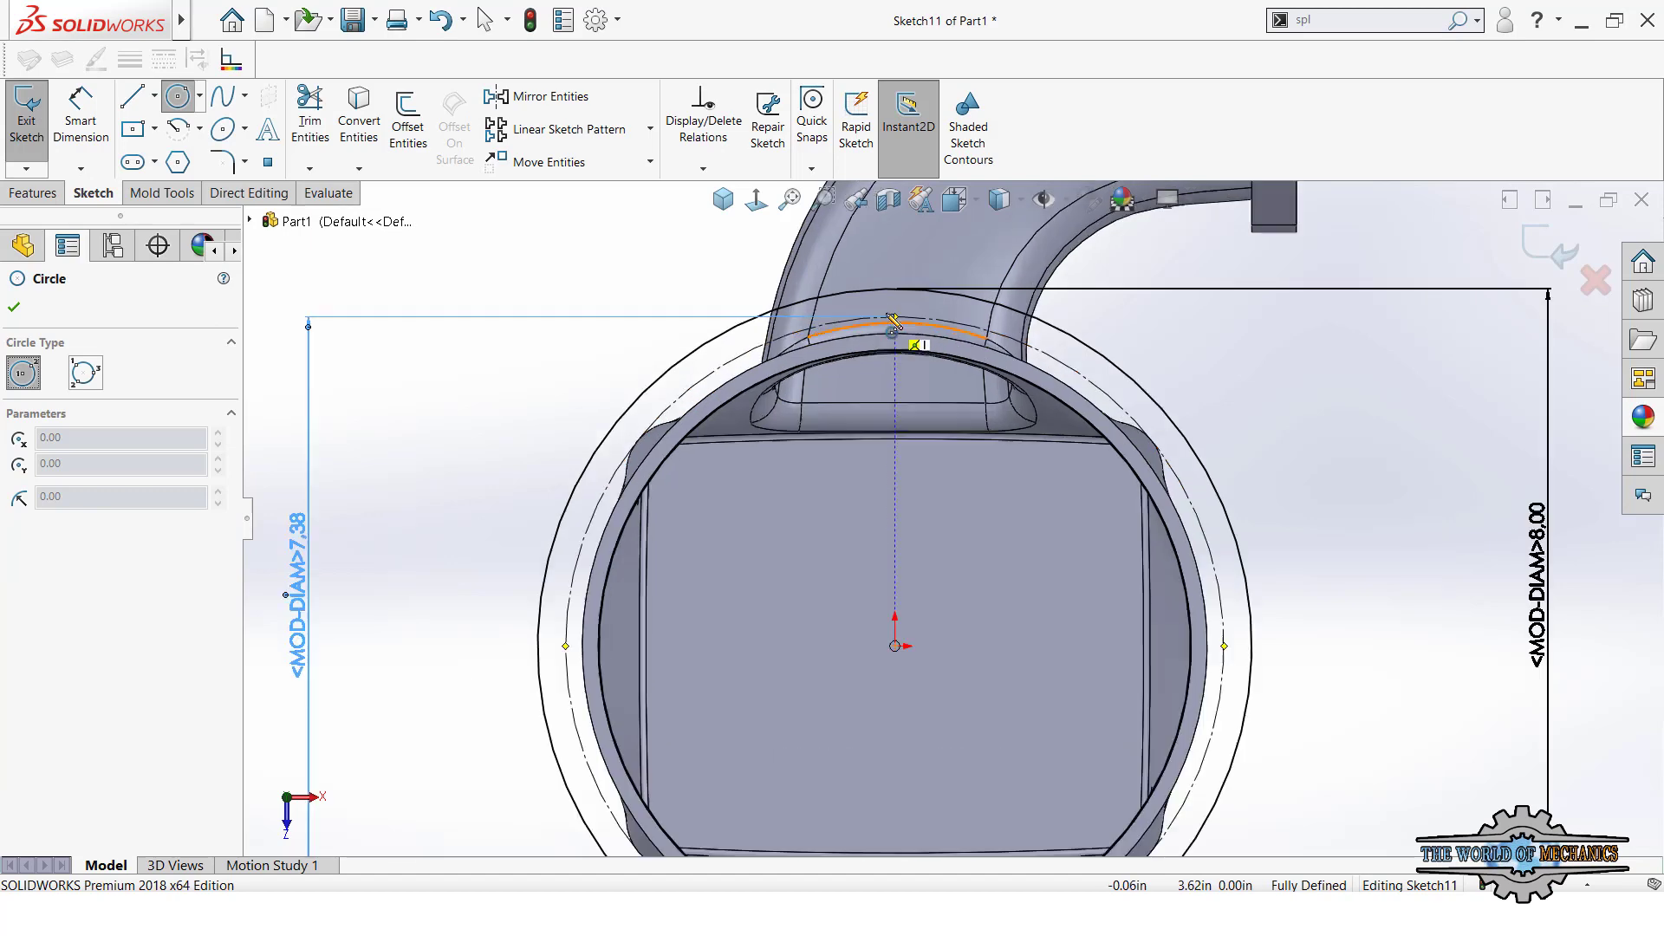
{"action": "scroll", "coordinate": [910, 338], "scroll_direction": "down", "scroll_amount": 1}
{"action": "left_click", "coordinate": [906, 341]}
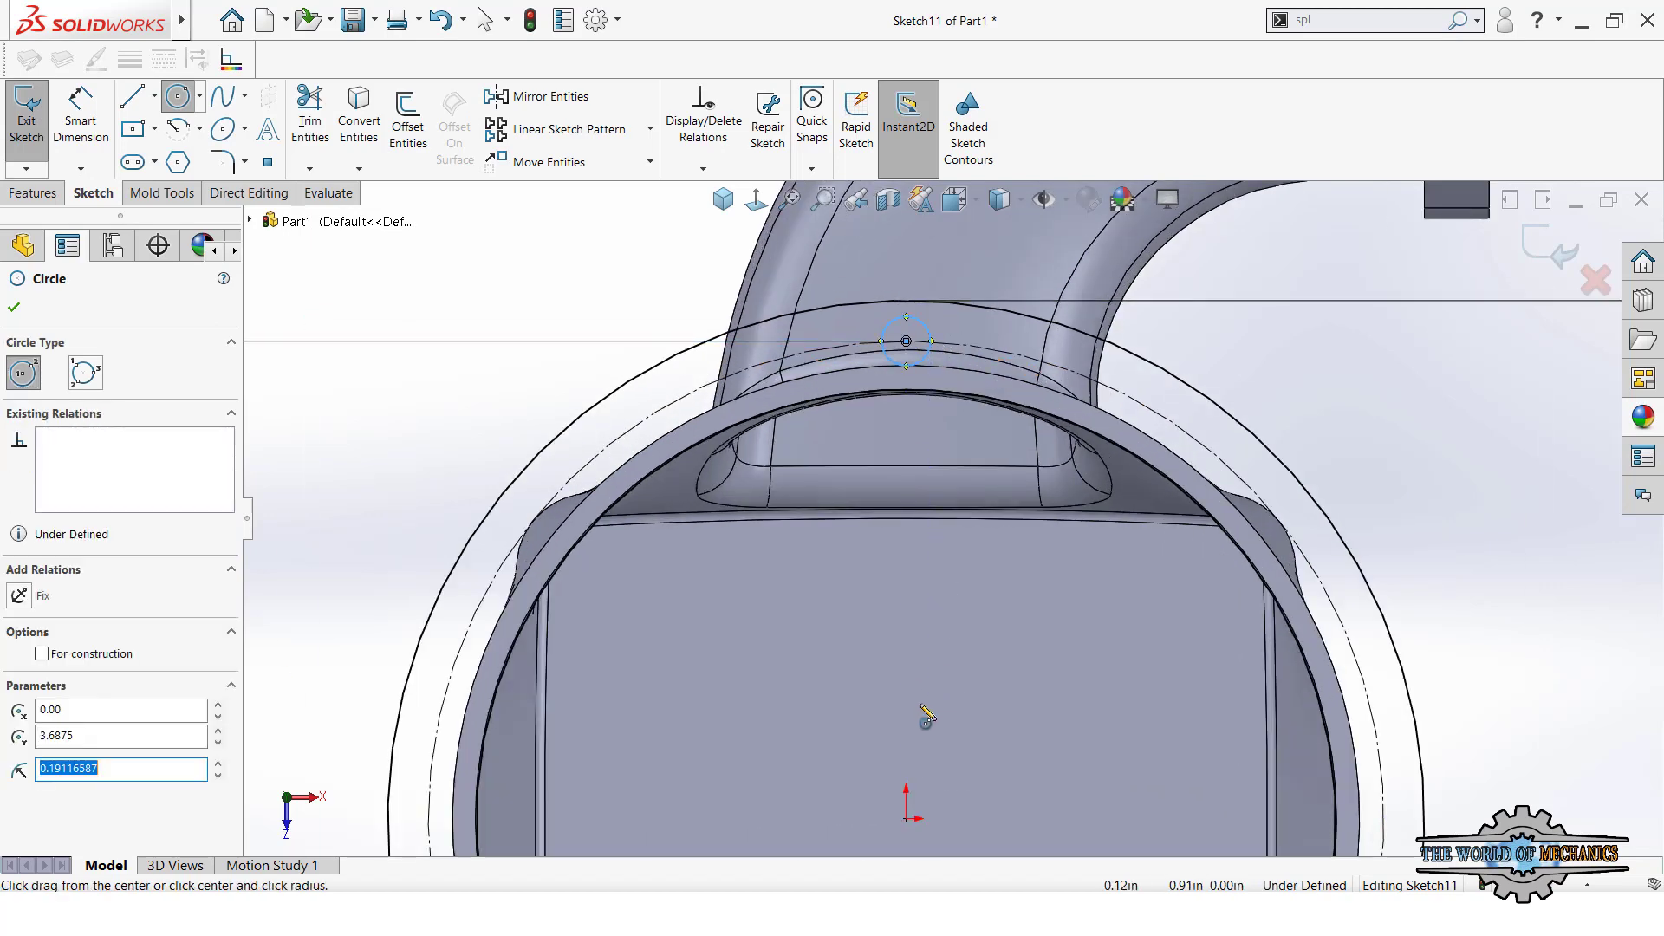
{"action": "key", "text": "d"}
{"action": "left_click", "coordinate": [929, 354]}
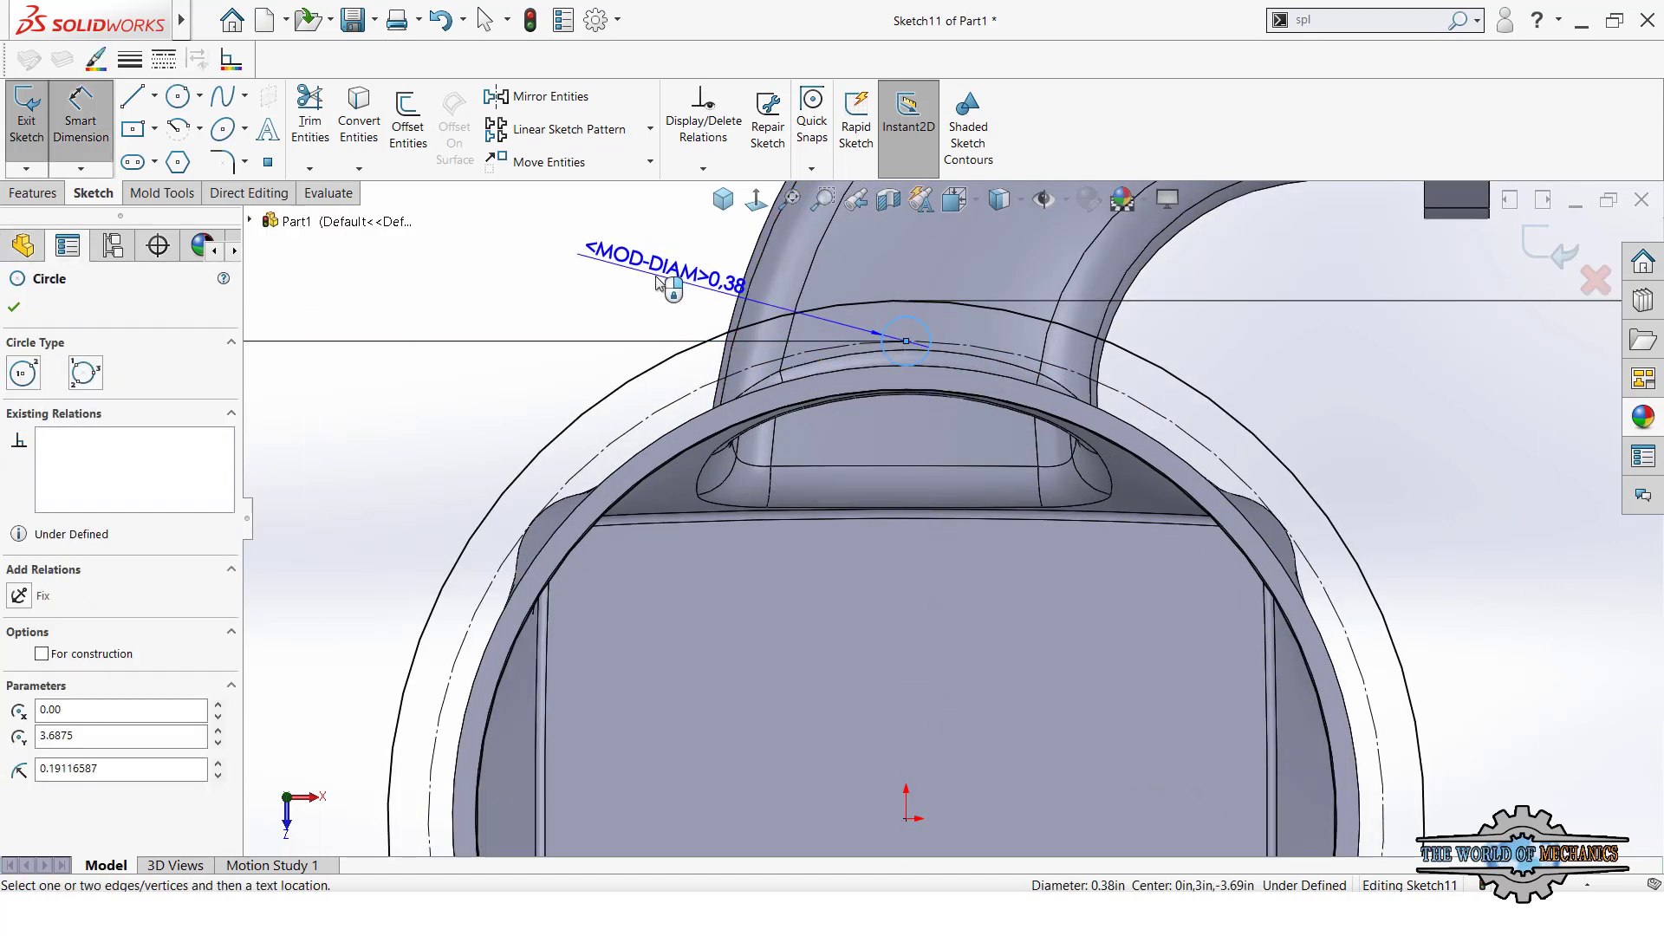
{"action": "left_click", "coordinate": [654, 282]}
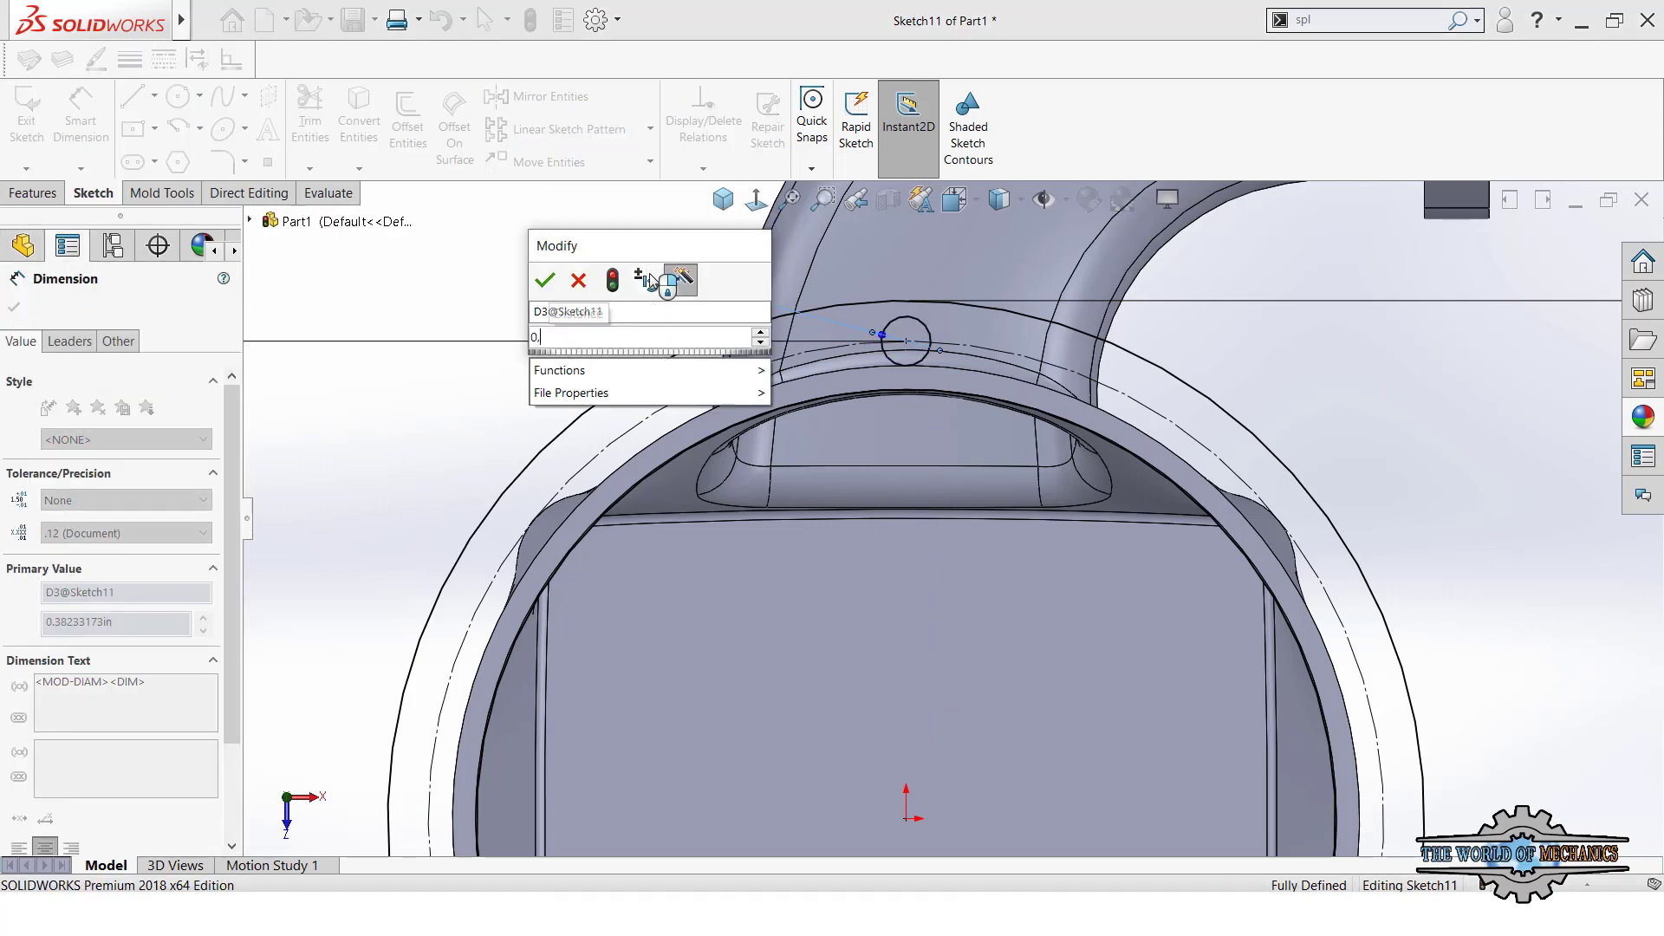
{"action": "type", "text": "0.38"}
{"action": "key", "text": "Return"}
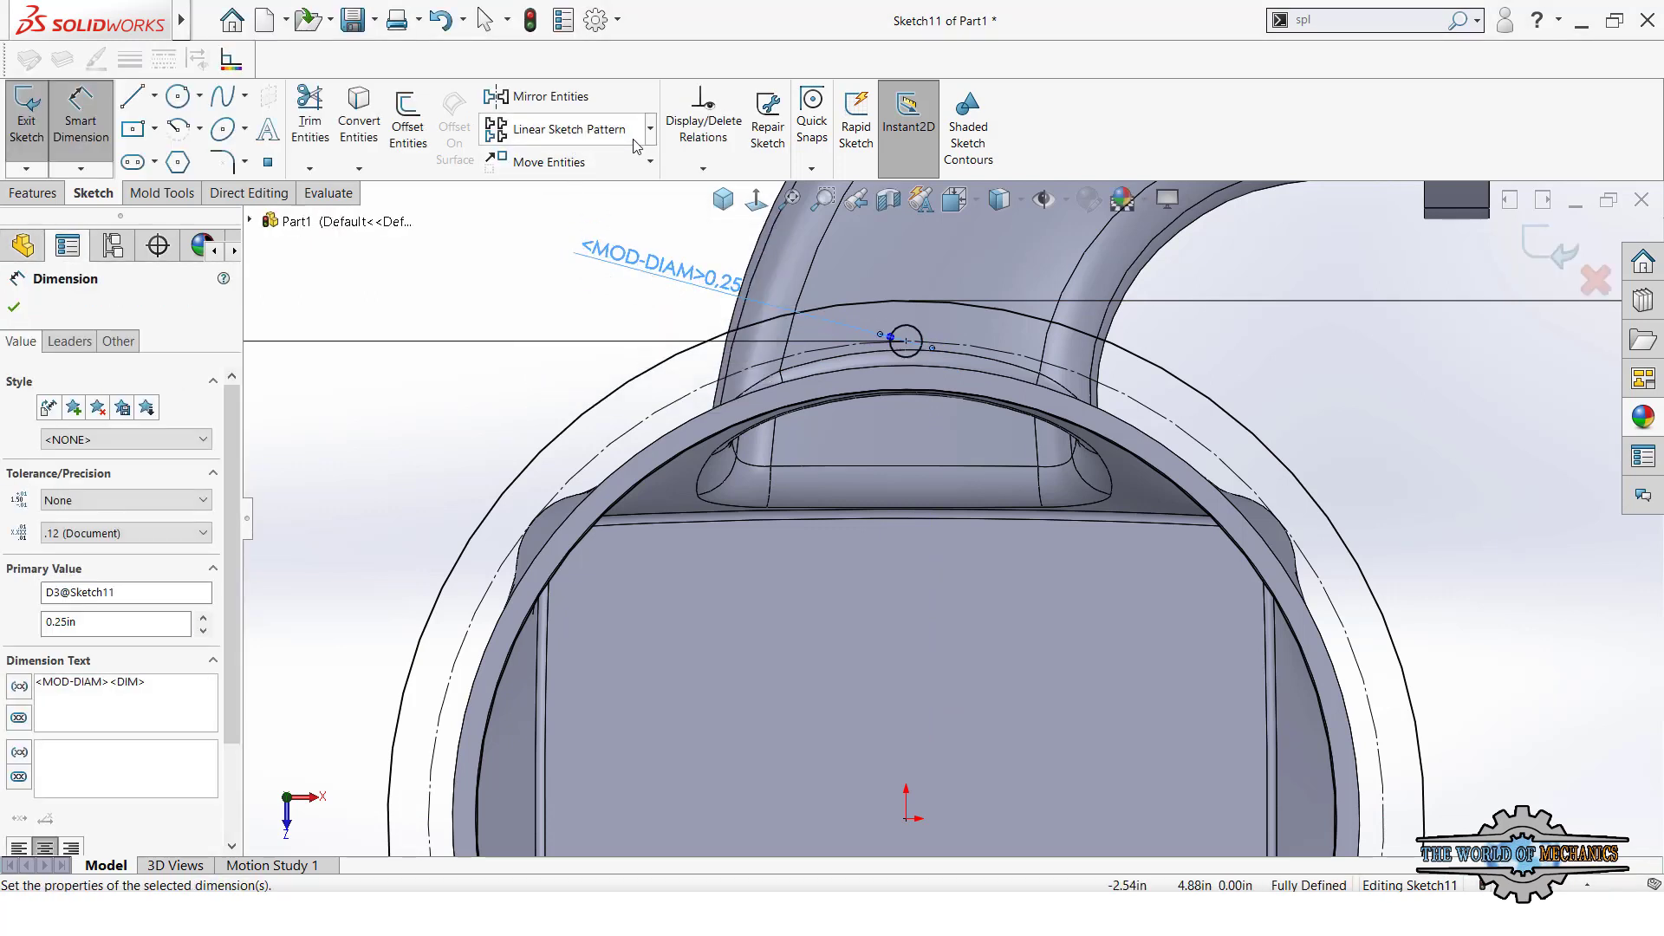
- Circular-pattern the bolt-hole circle into six equal instances around the origin
{"action": "left_click", "coordinate": [650, 129]}
{"action": "left_click", "coordinate": [557, 174]}
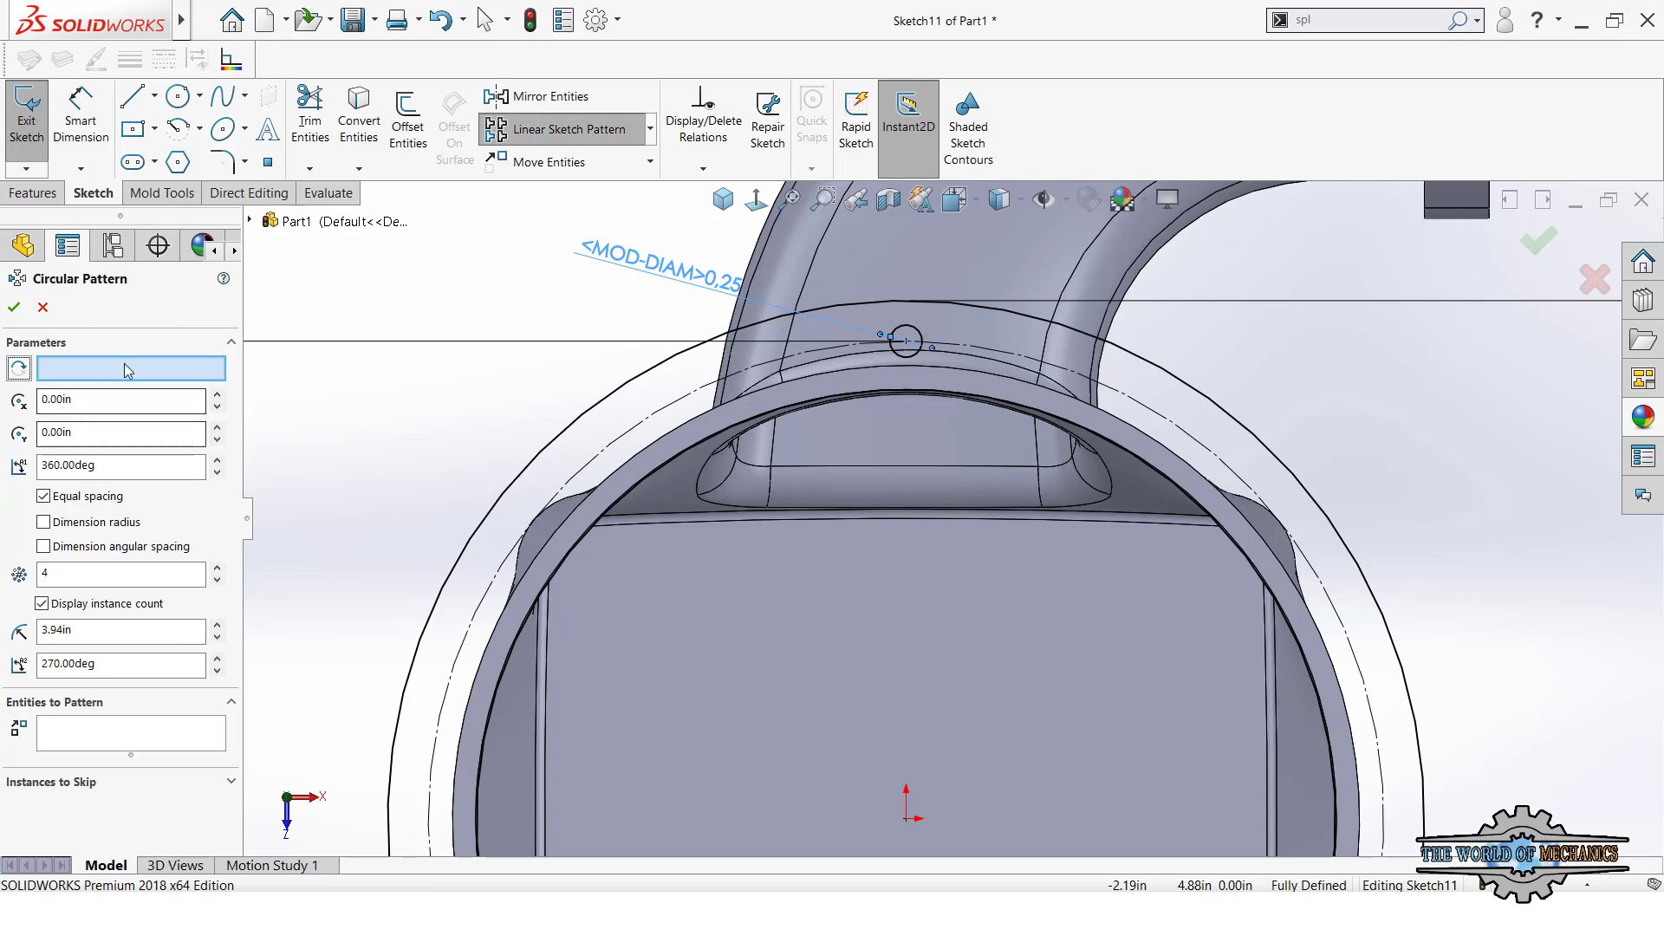
{"action": "scroll", "coordinate": [953, 520], "scroll_direction": "up", "scroll_amount": 3}
{"action": "left_click", "coordinate": [918, 724]}
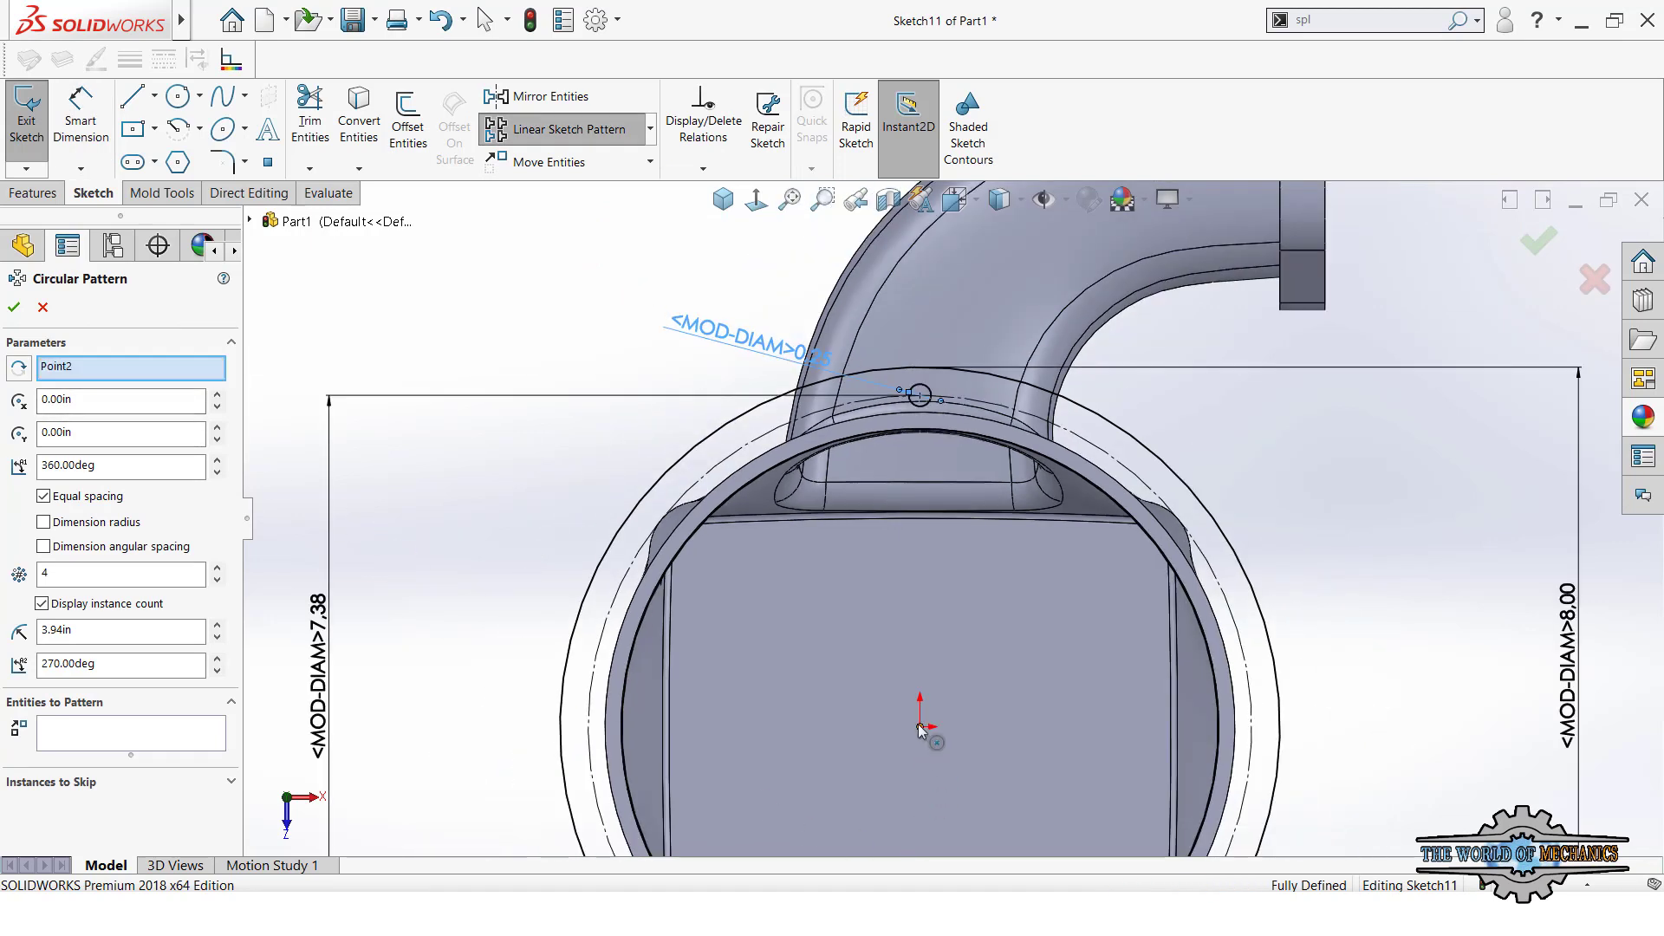
{"action": "left_click", "coordinate": [158, 739]}
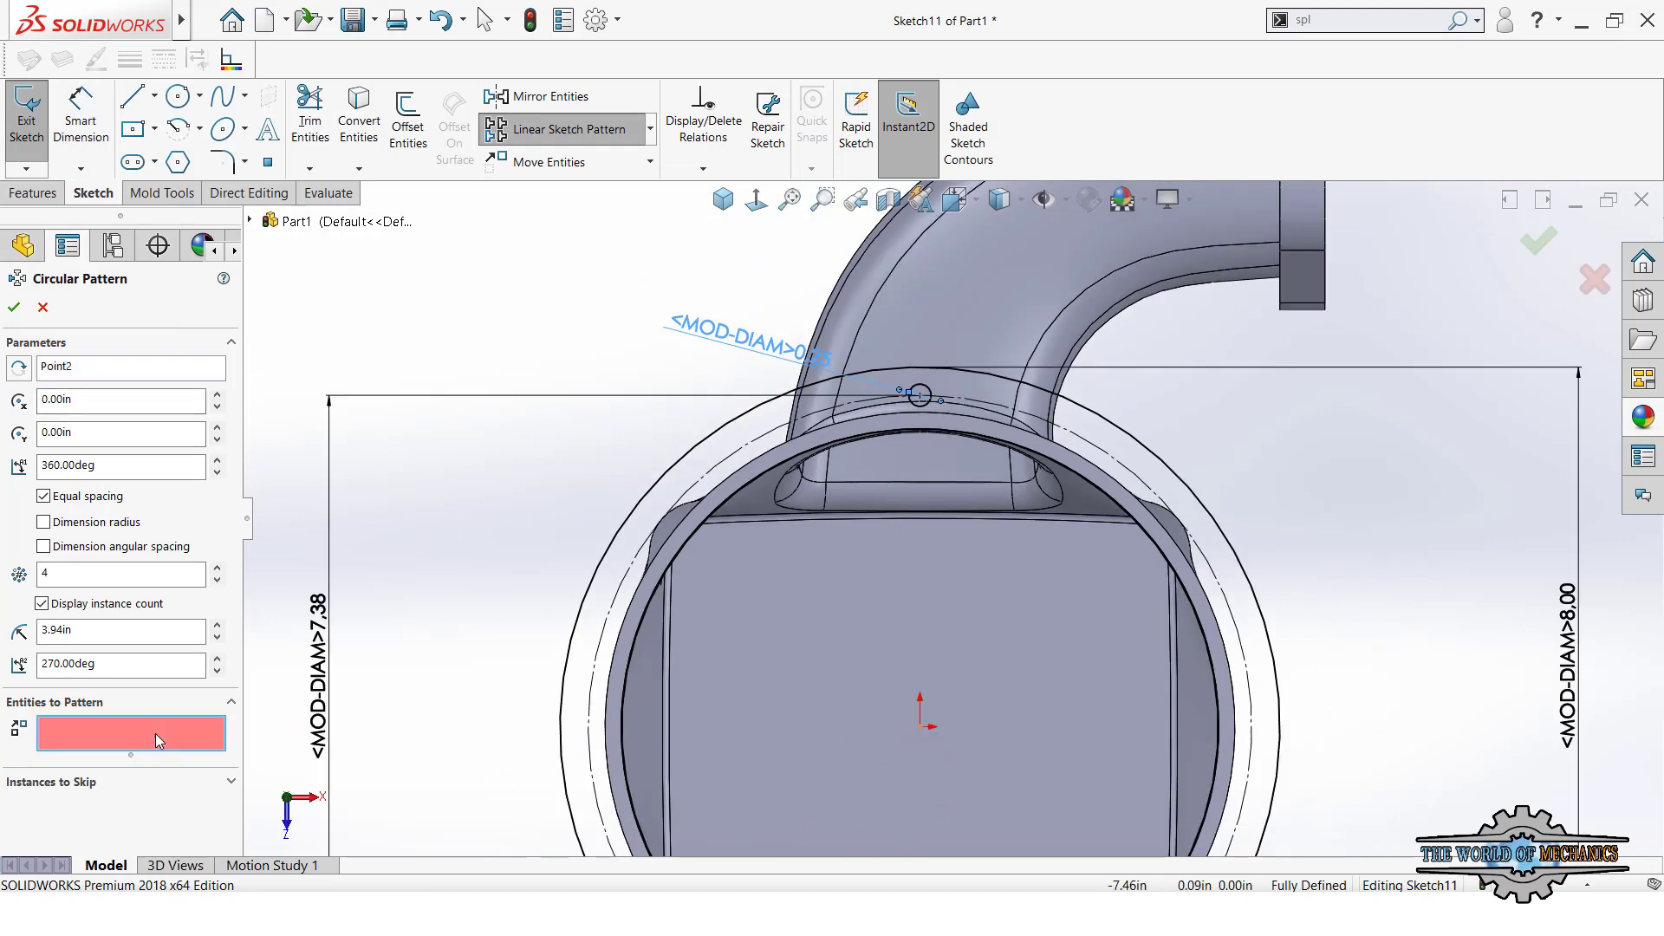
{"action": "left_click", "coordinate": [920, 396]}
{"action": "type", "text": "6"}
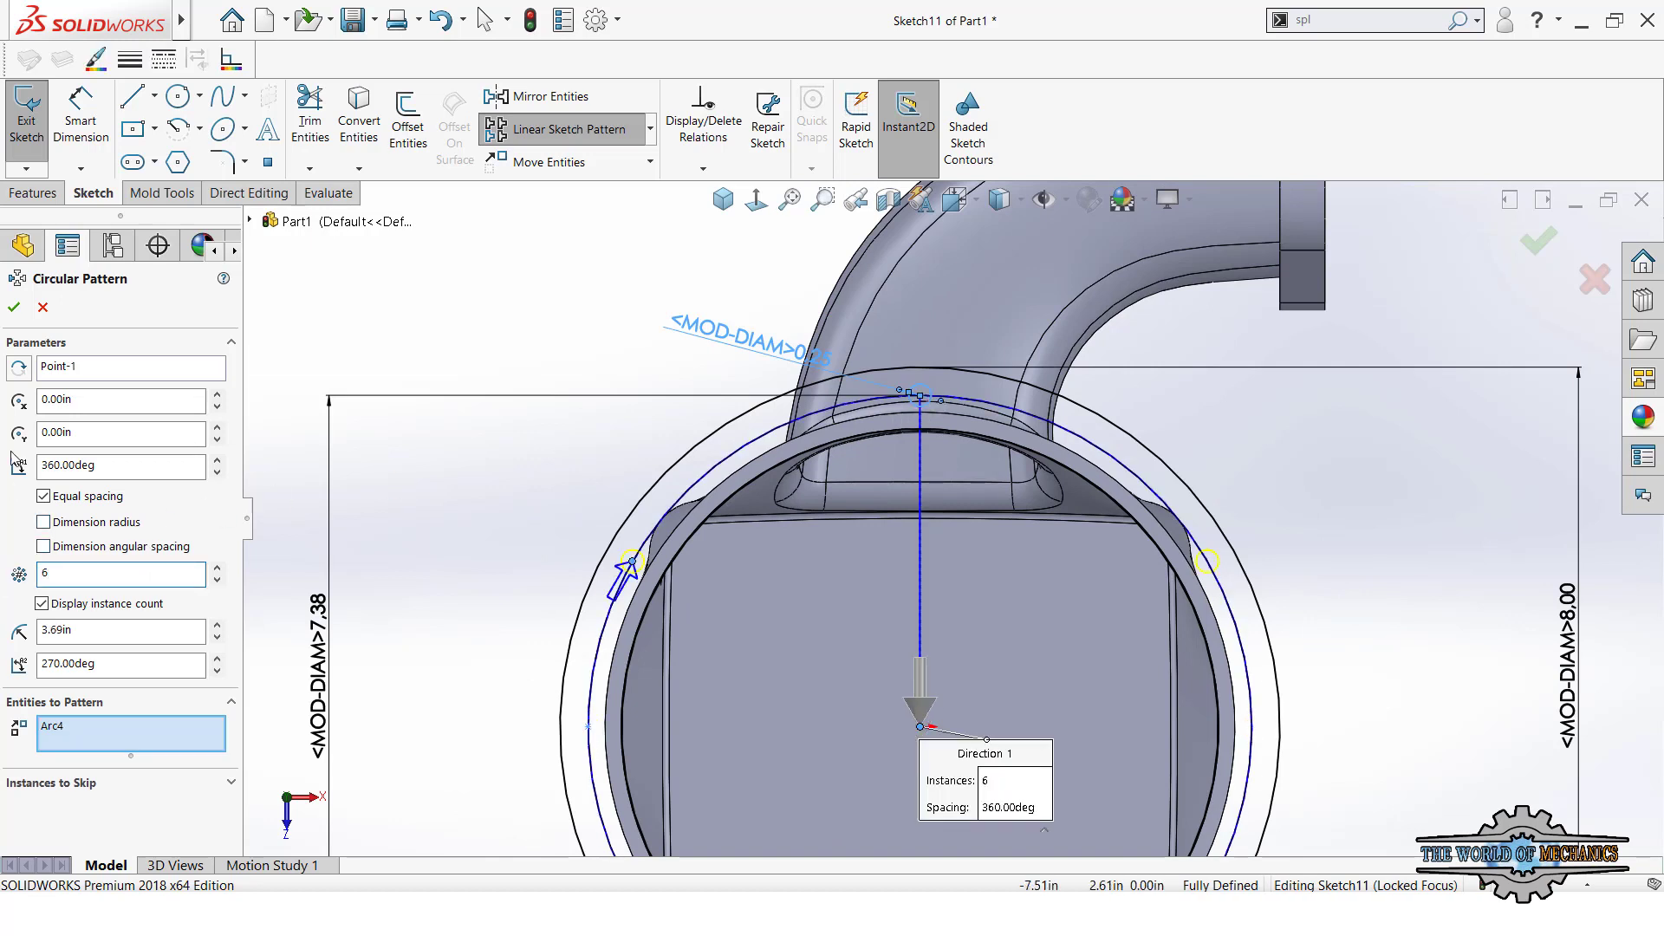
{"action": "left_click", "coordinate": [15, 307]}
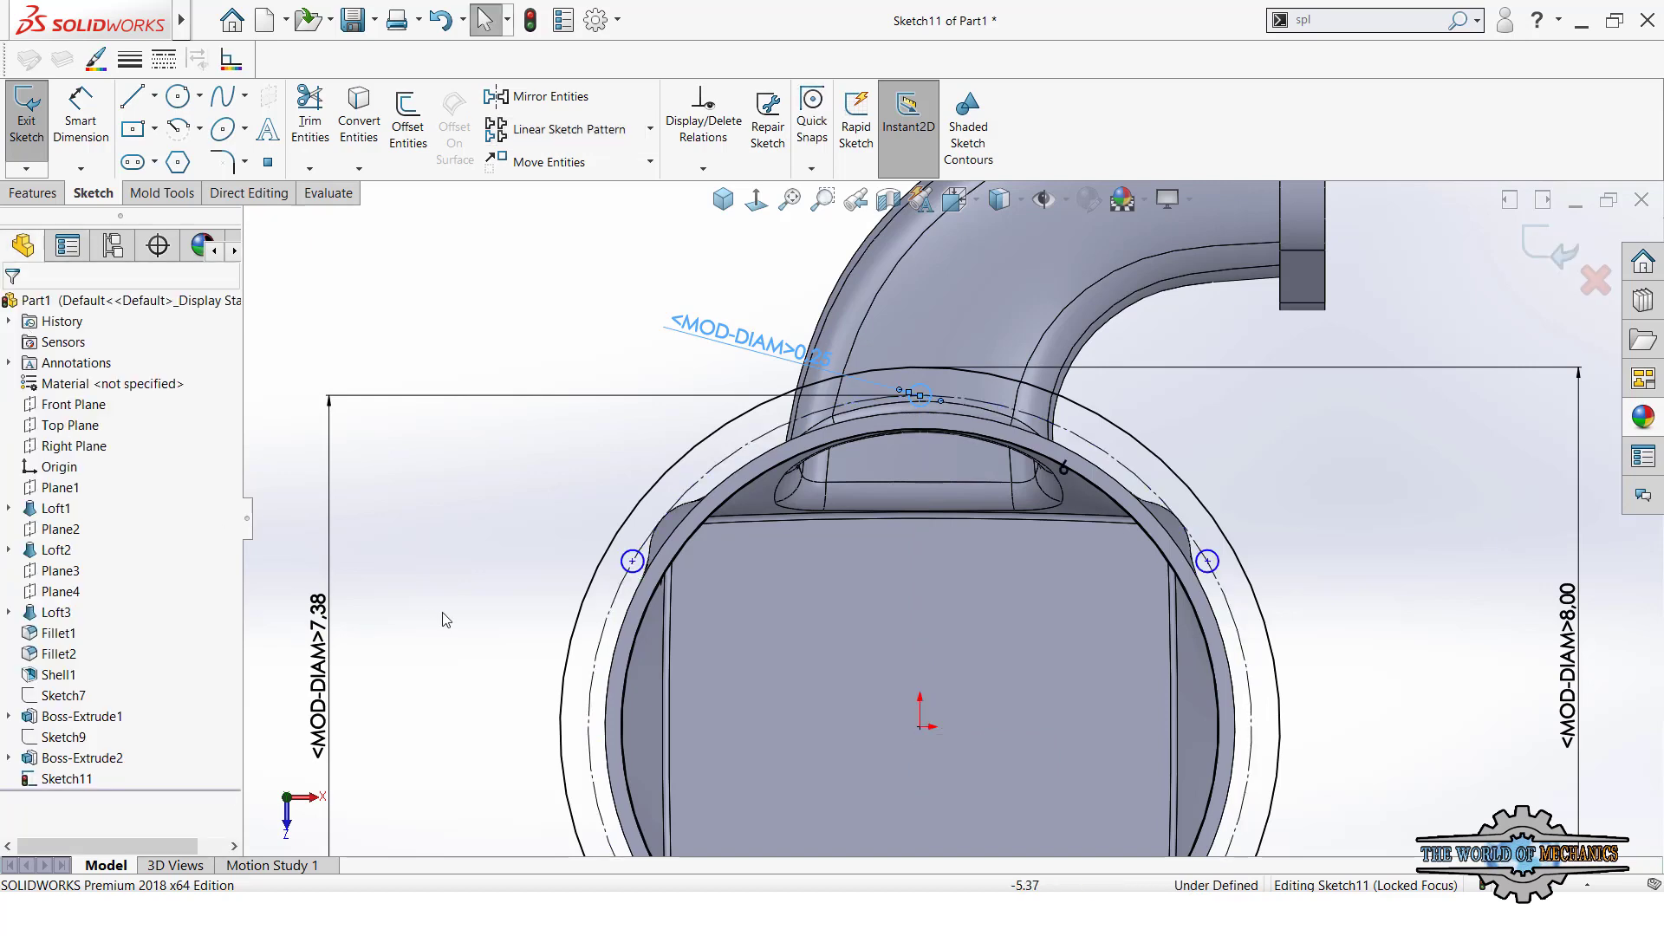
{"action": "left_click", "coordinate": [633, 560]}
{"action": "left_click_drag", "start_coordinate": [557, 556], "coordinate": [551, 548]}
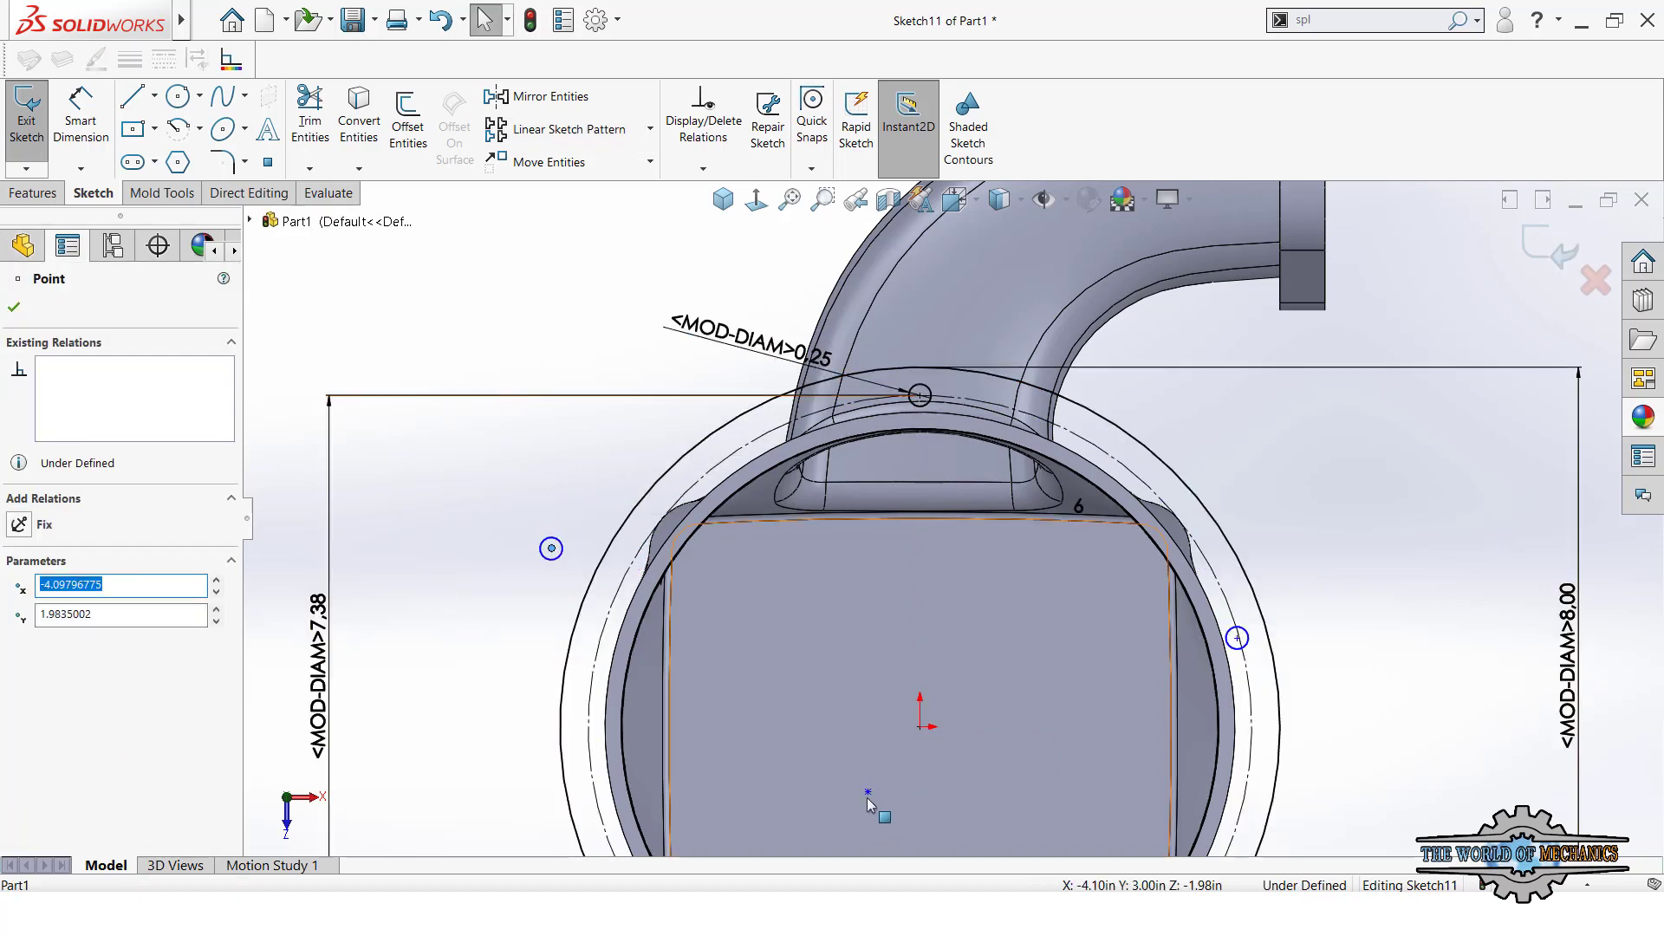
{"action": "key", "text": "ctrl+z"}
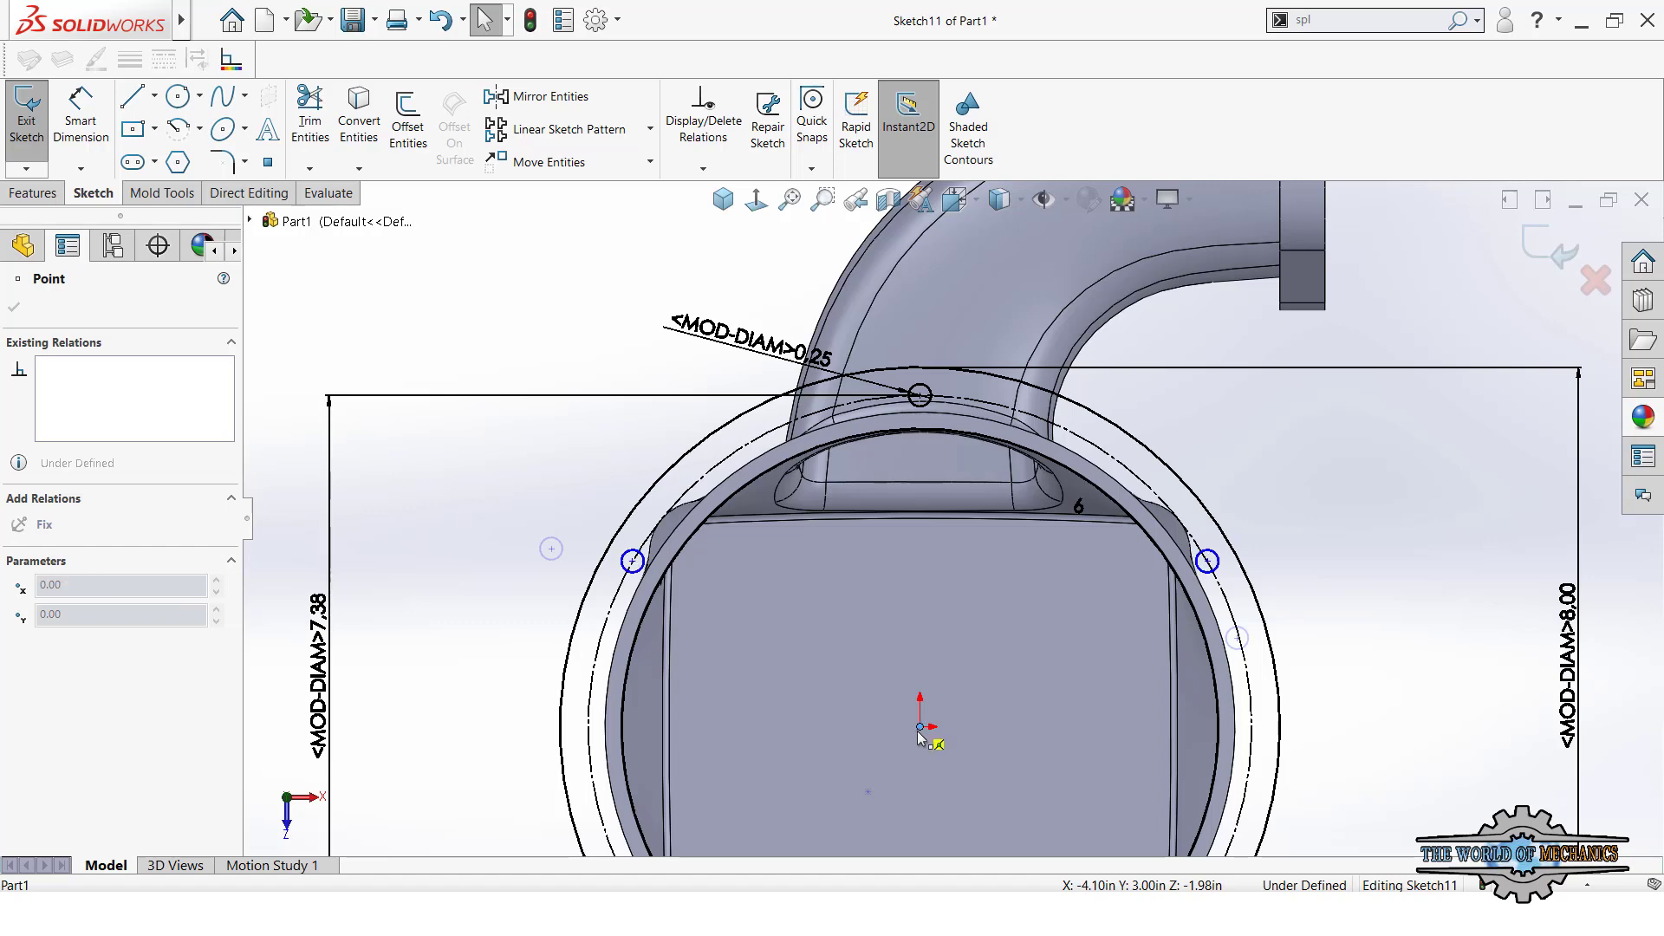
{"action": "left_click", "coordinate": [509, 637]}
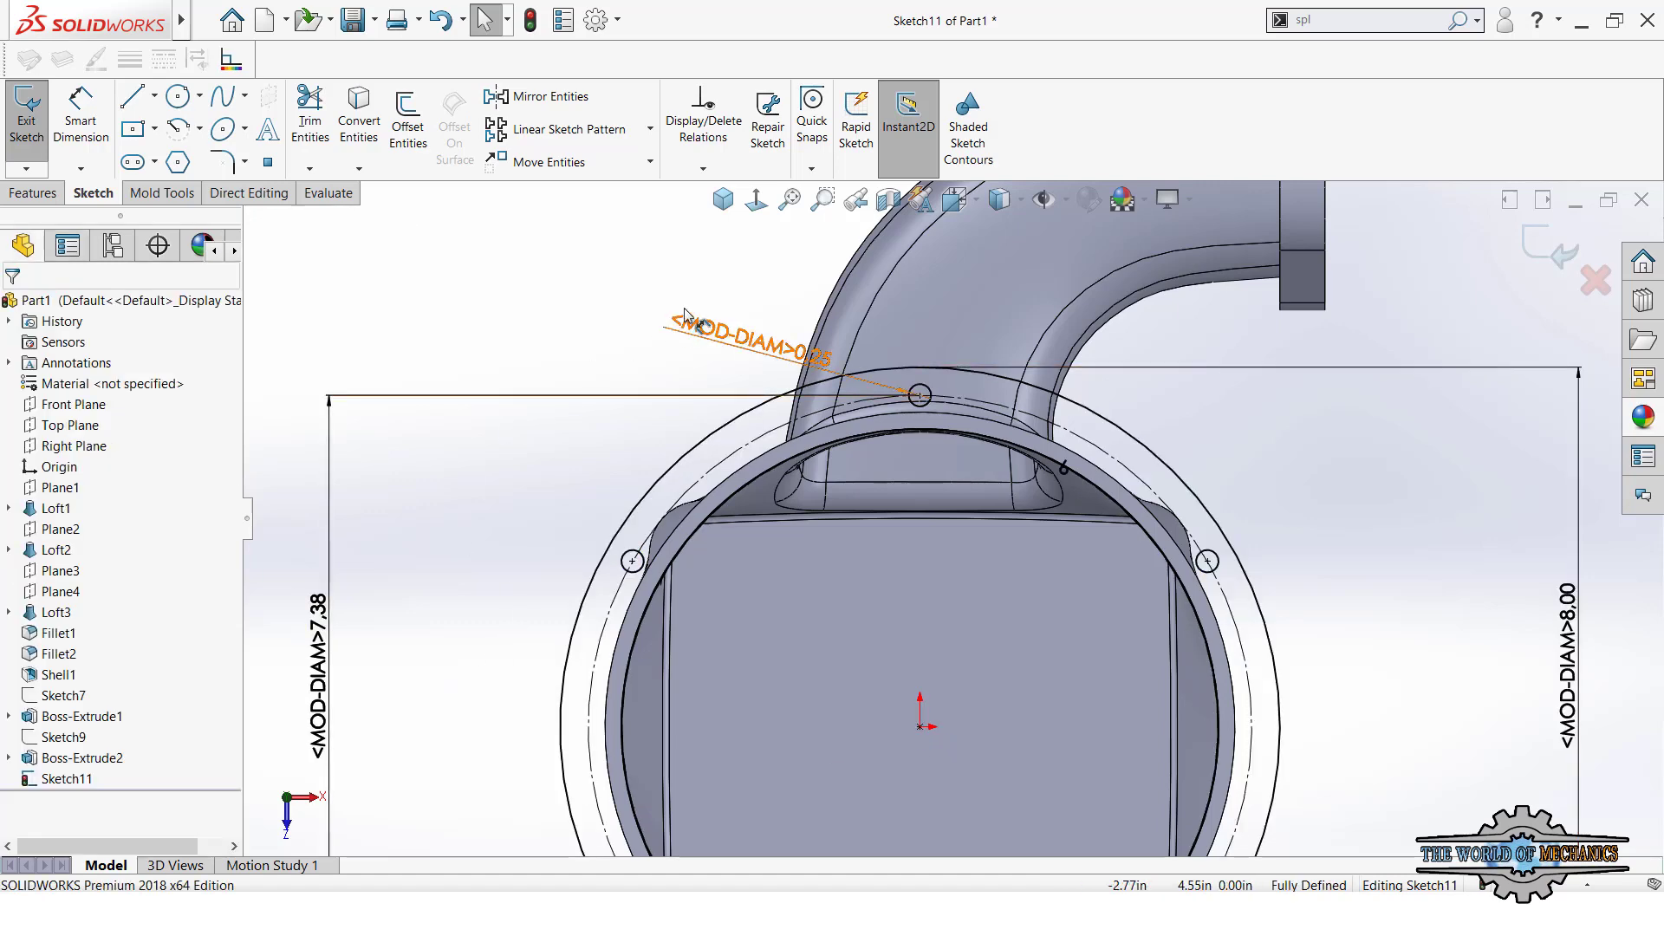
{"action": "key", "text": "z"}
- Extrude the flange ring sketch with its holes 0.40 in thick
{"action": "left_click", "coordinate": [32, 192]}
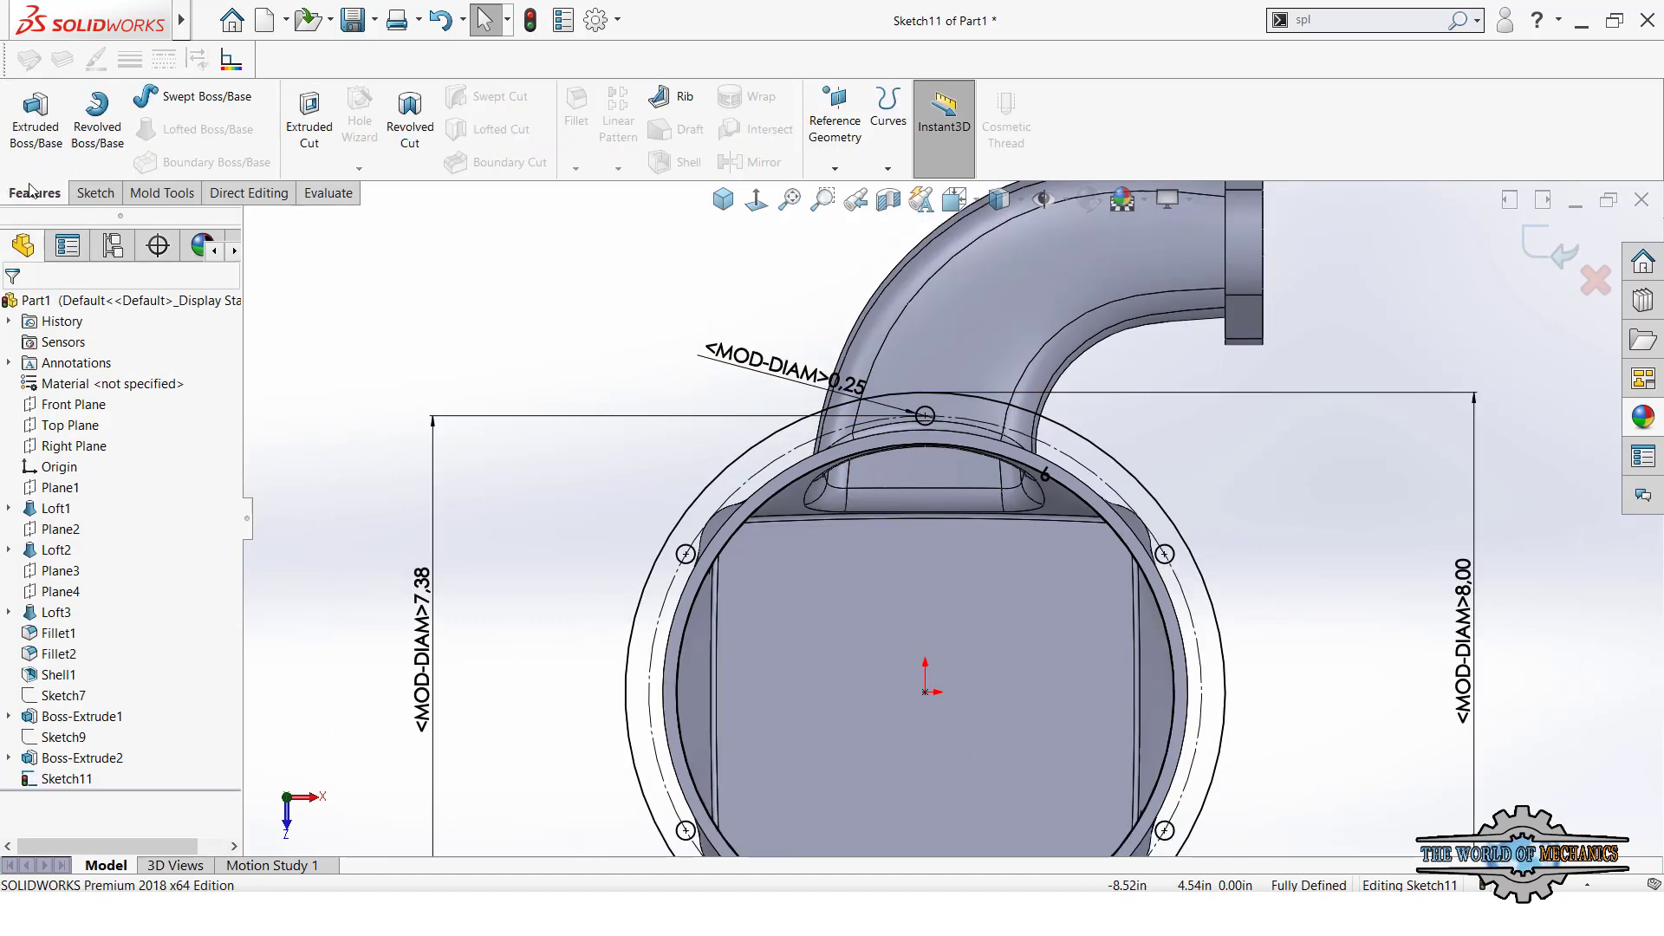
{"action": "left_click", "coordinate": [35, 122]}
{"action": "key", "text": "Down"}
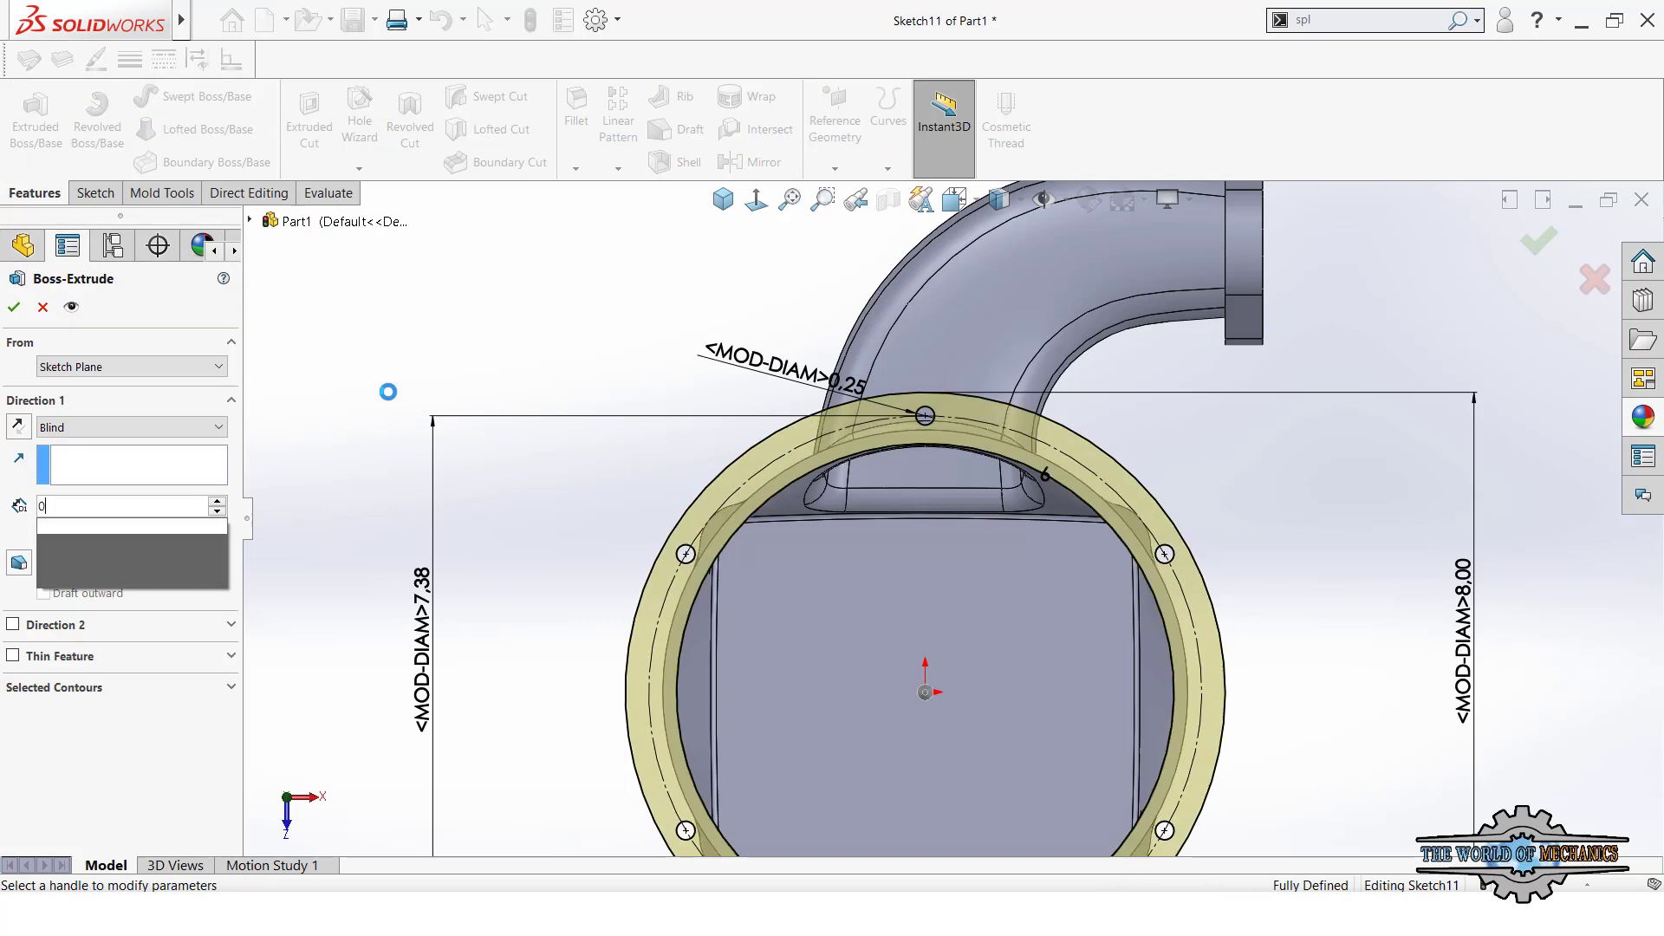
{"action": "key", "text": "Return"}
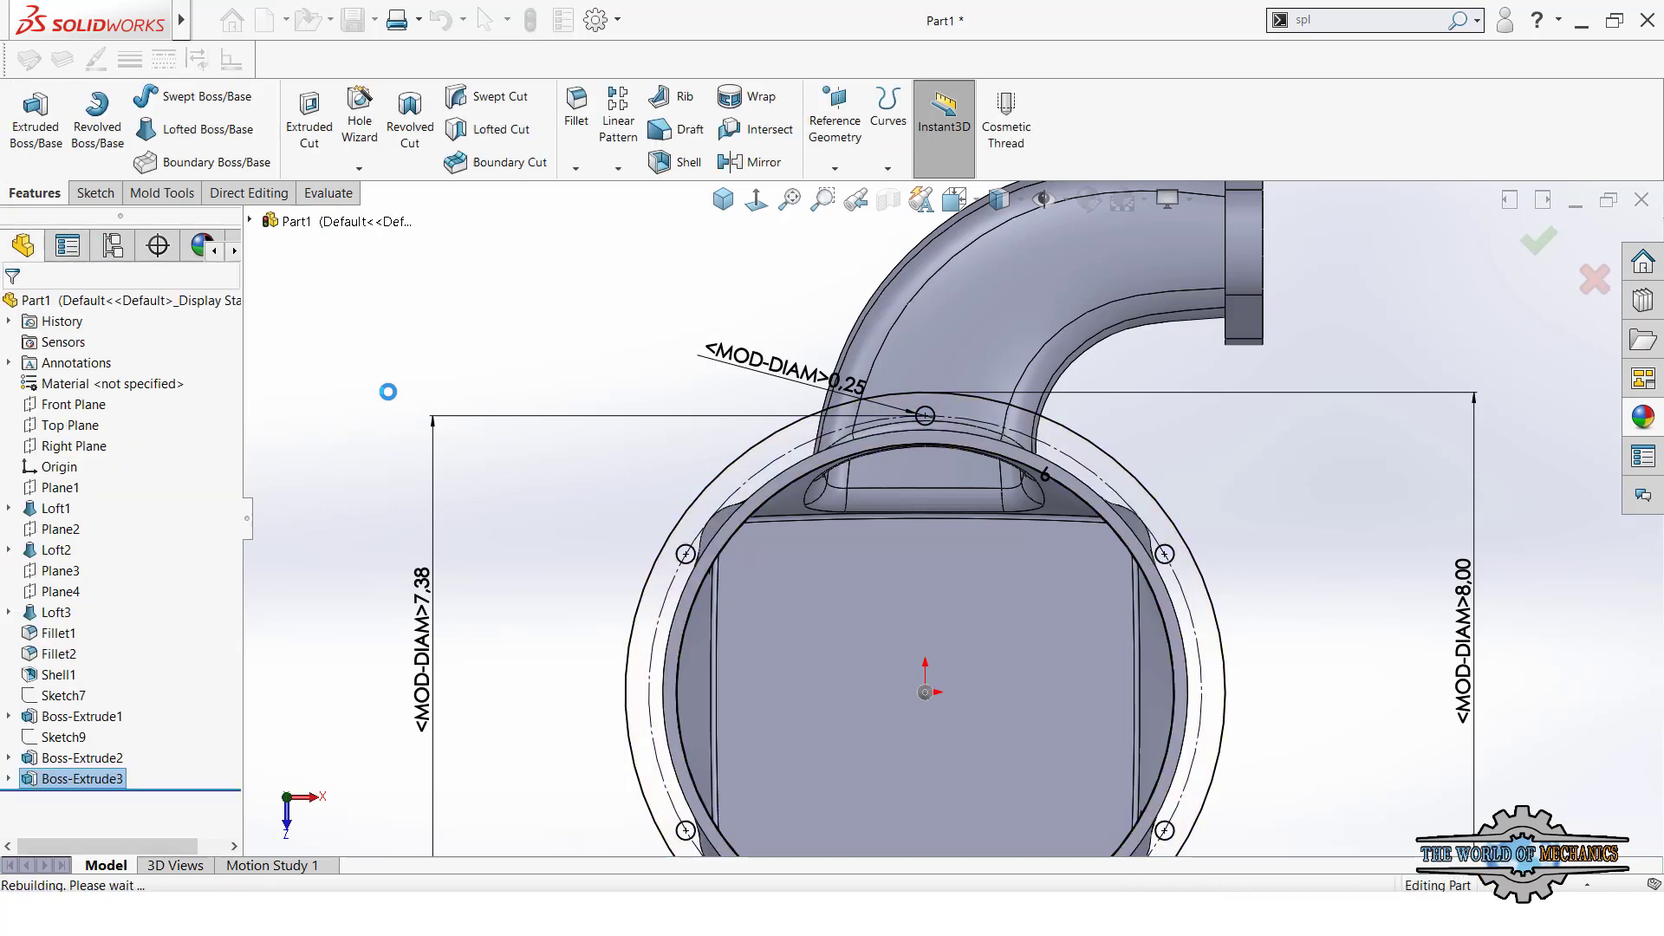
{"action": "mouse_move", "coordinate": [529, 563]}
{"action": "middle_mouse_down"}
{"action": "mouse_move", "coordinate": [528, 401]}
{"action": "mouse_move", "coordinate": [538, 412]}
{"action": "middle_mouse_up"}
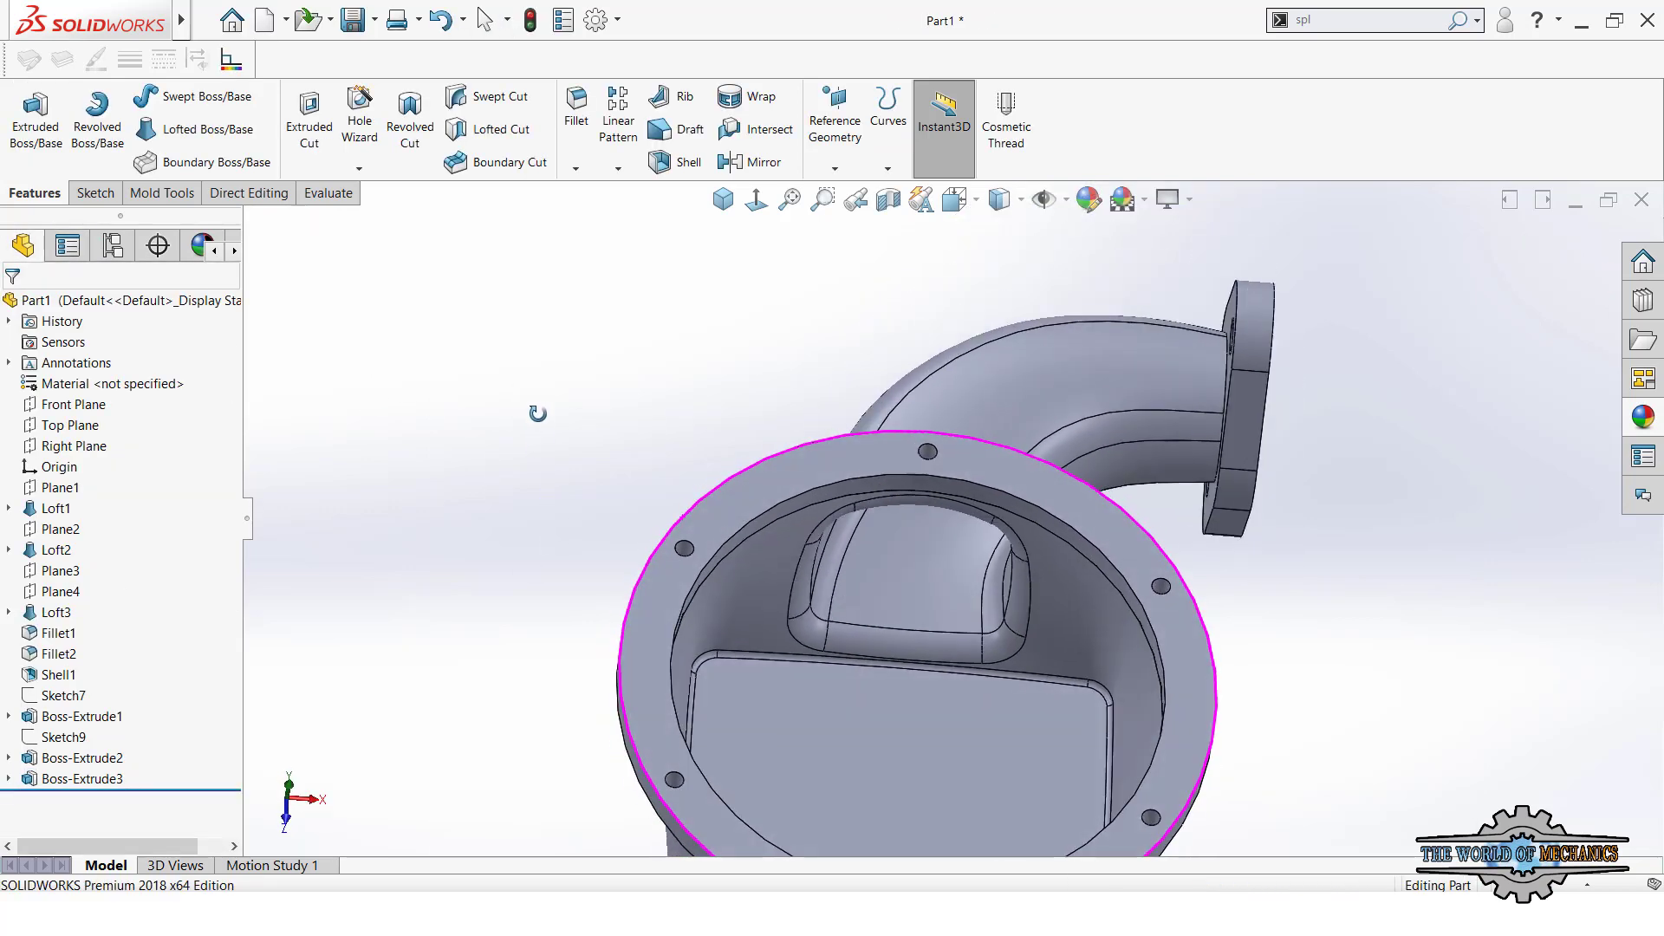
- Sketch on the flange top face a circle offset 0.15 in inward from its inner edge
{"action": "left_click", "coordinate": [791, 496]}
{"action": "left_click", "coordinate": [839, 398]}
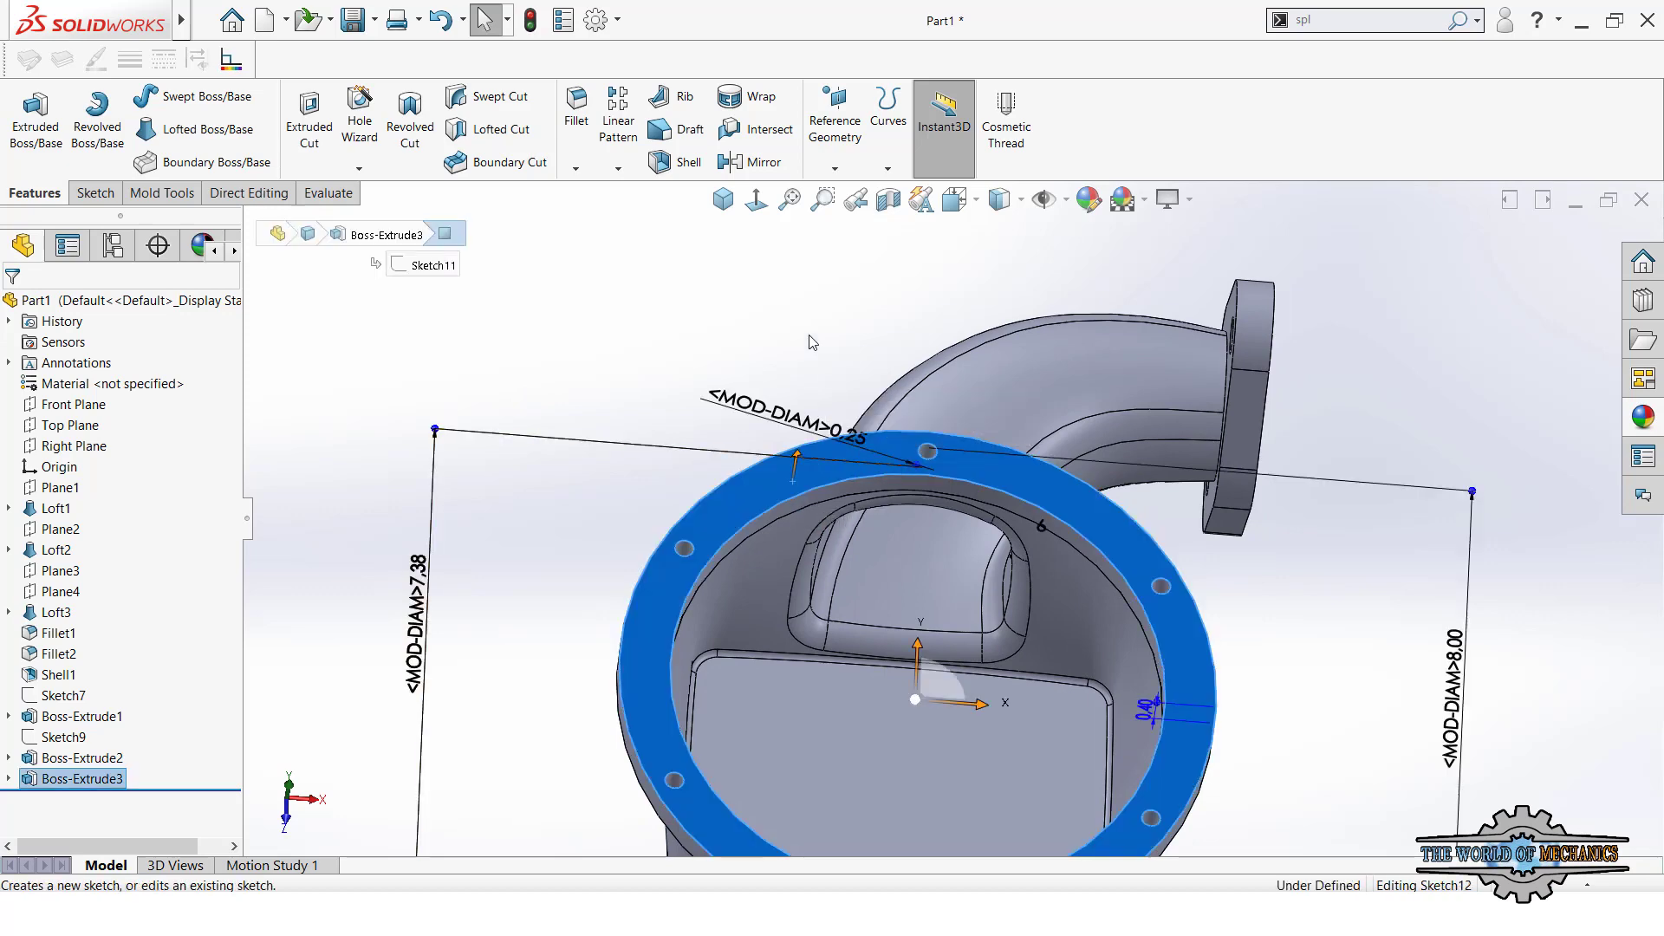
{"action": "left_click", "coordinate": [755, 199]}
{"action": "left_click", "coordinate": [762, 428]}
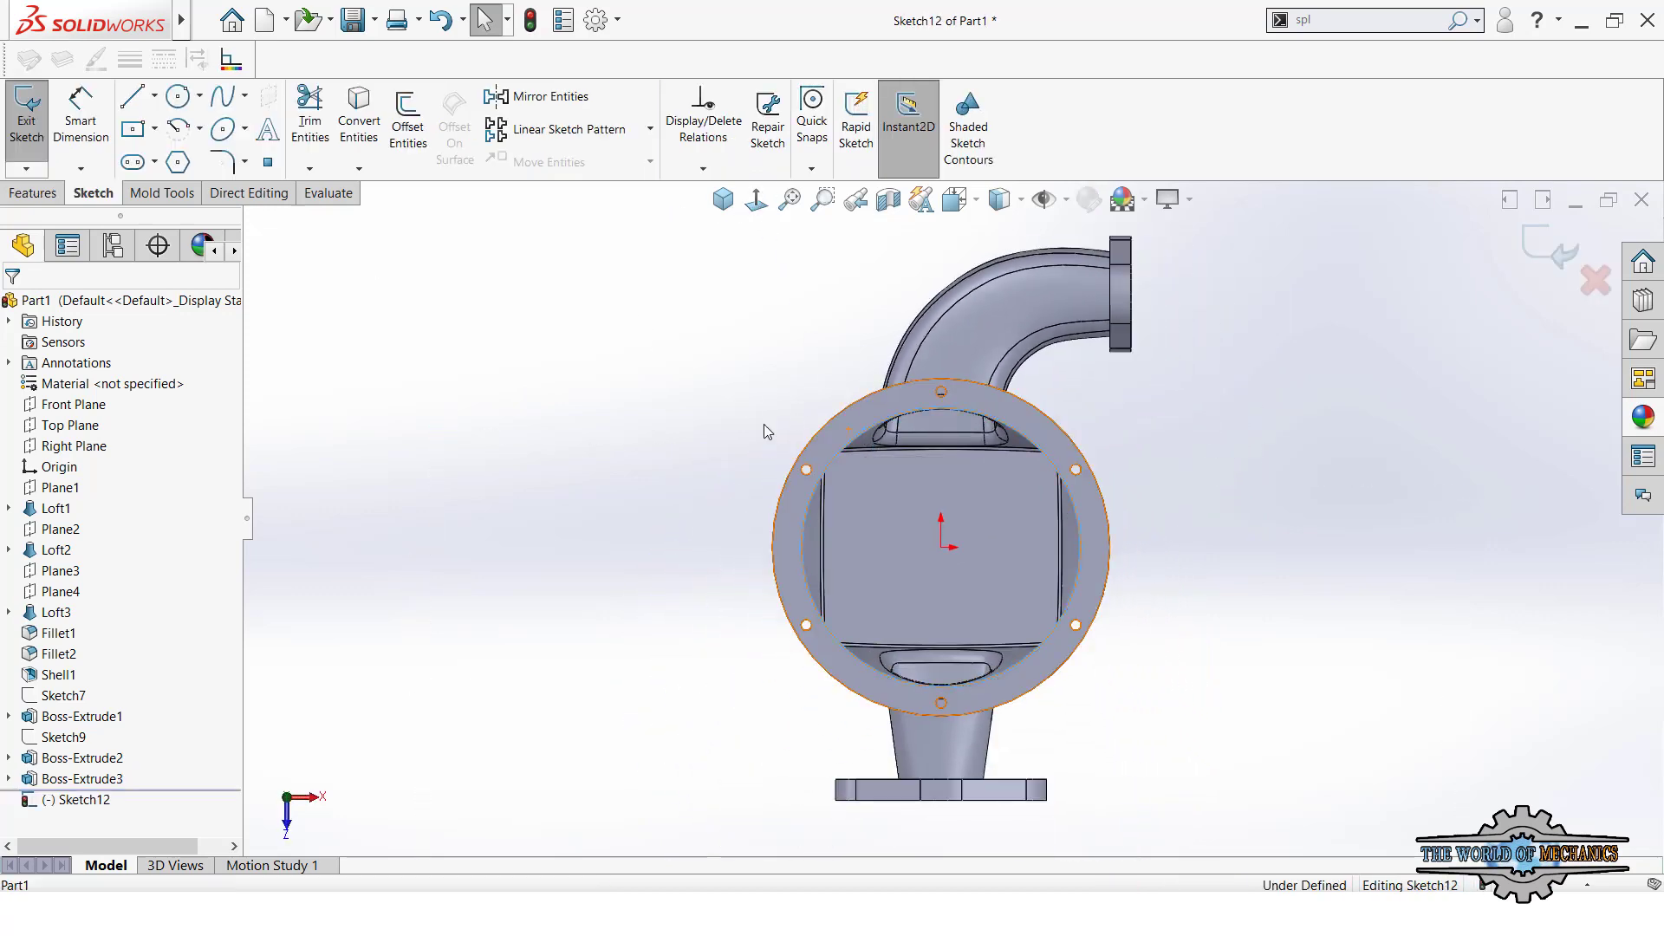
{"action": "left_click", "coordinate": [407, 121]}
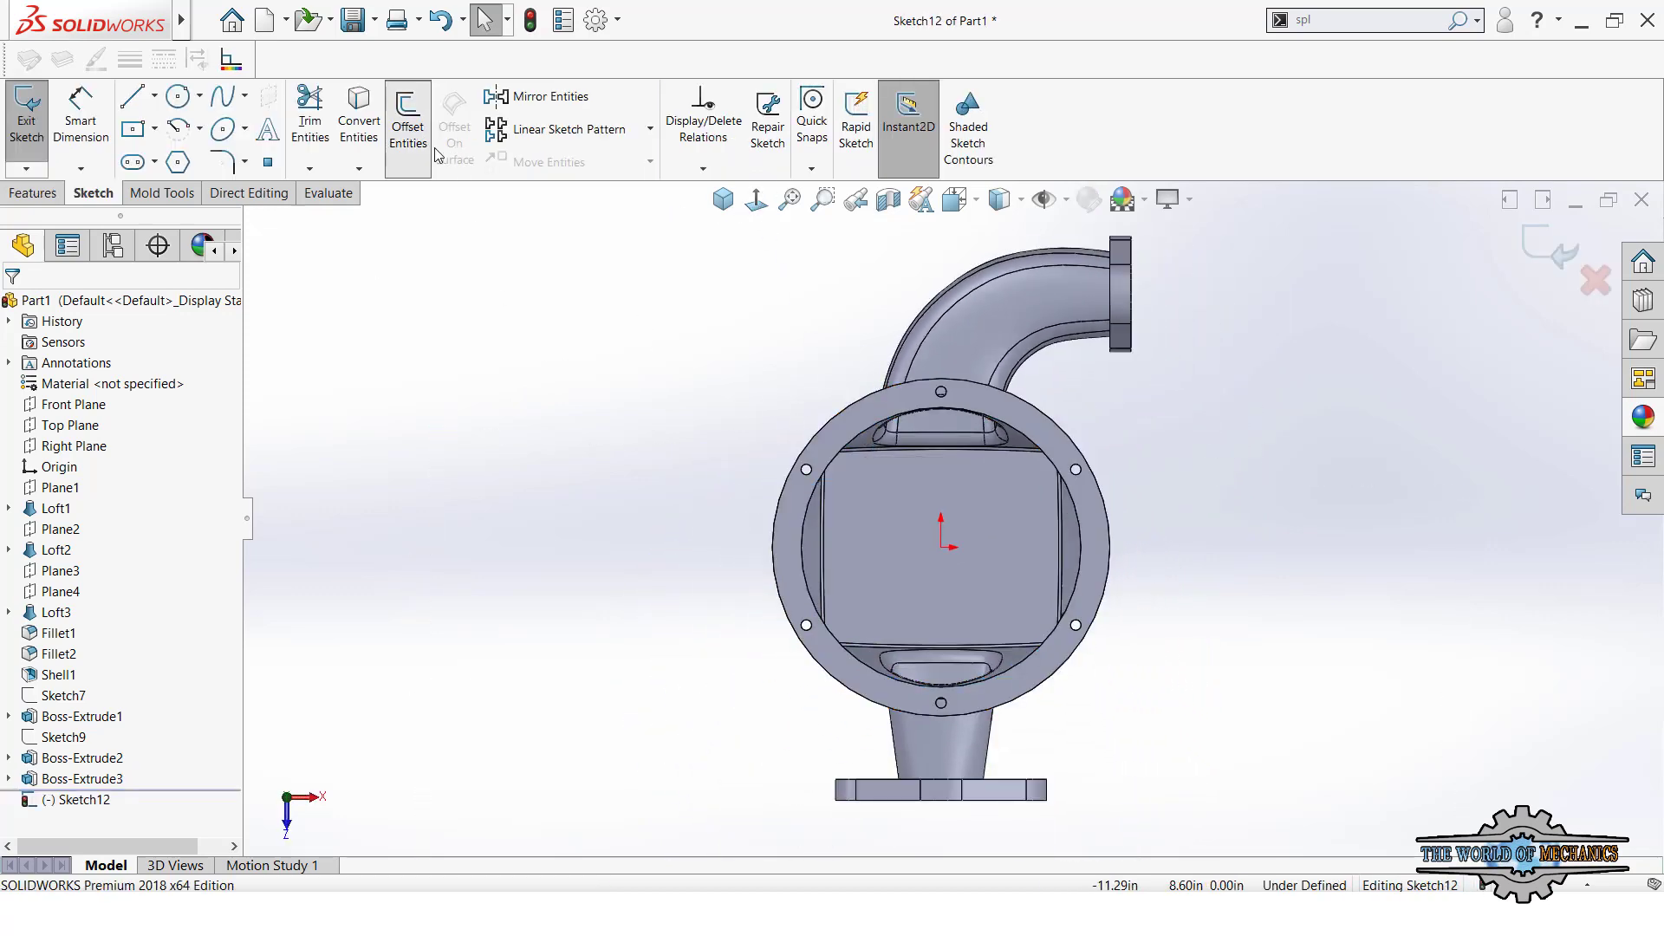
{"action": "left_click", "coordinate": [897, 421]}
{"action": "type", "text": "0.15"}
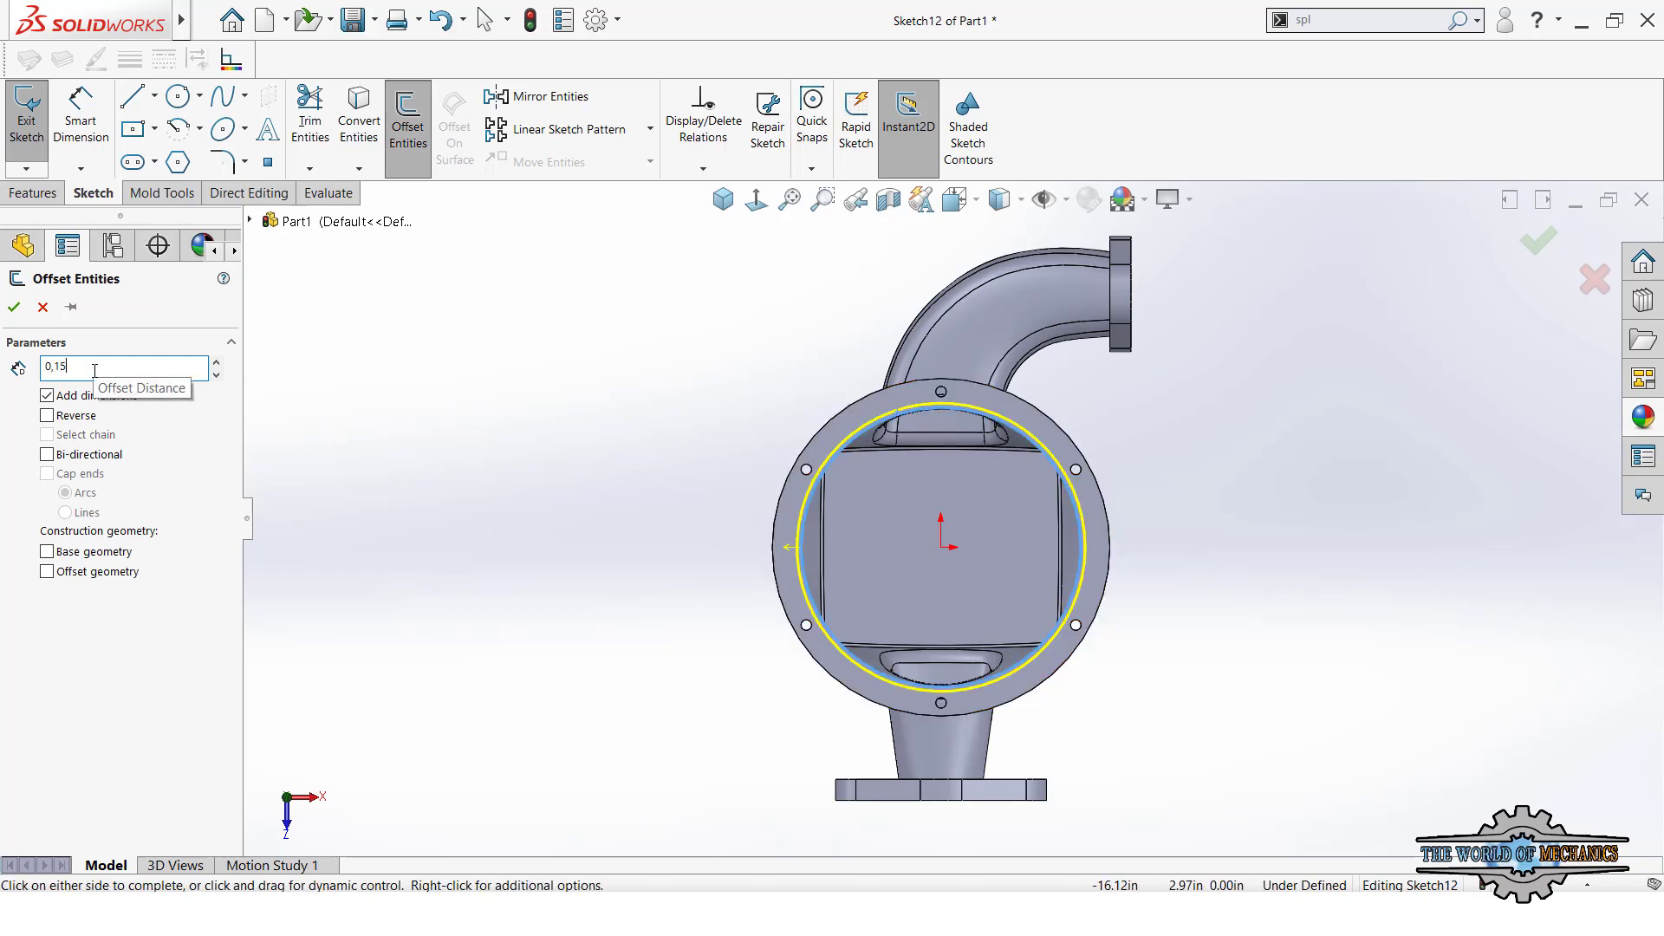
{"action": "key", "text": "Return"}
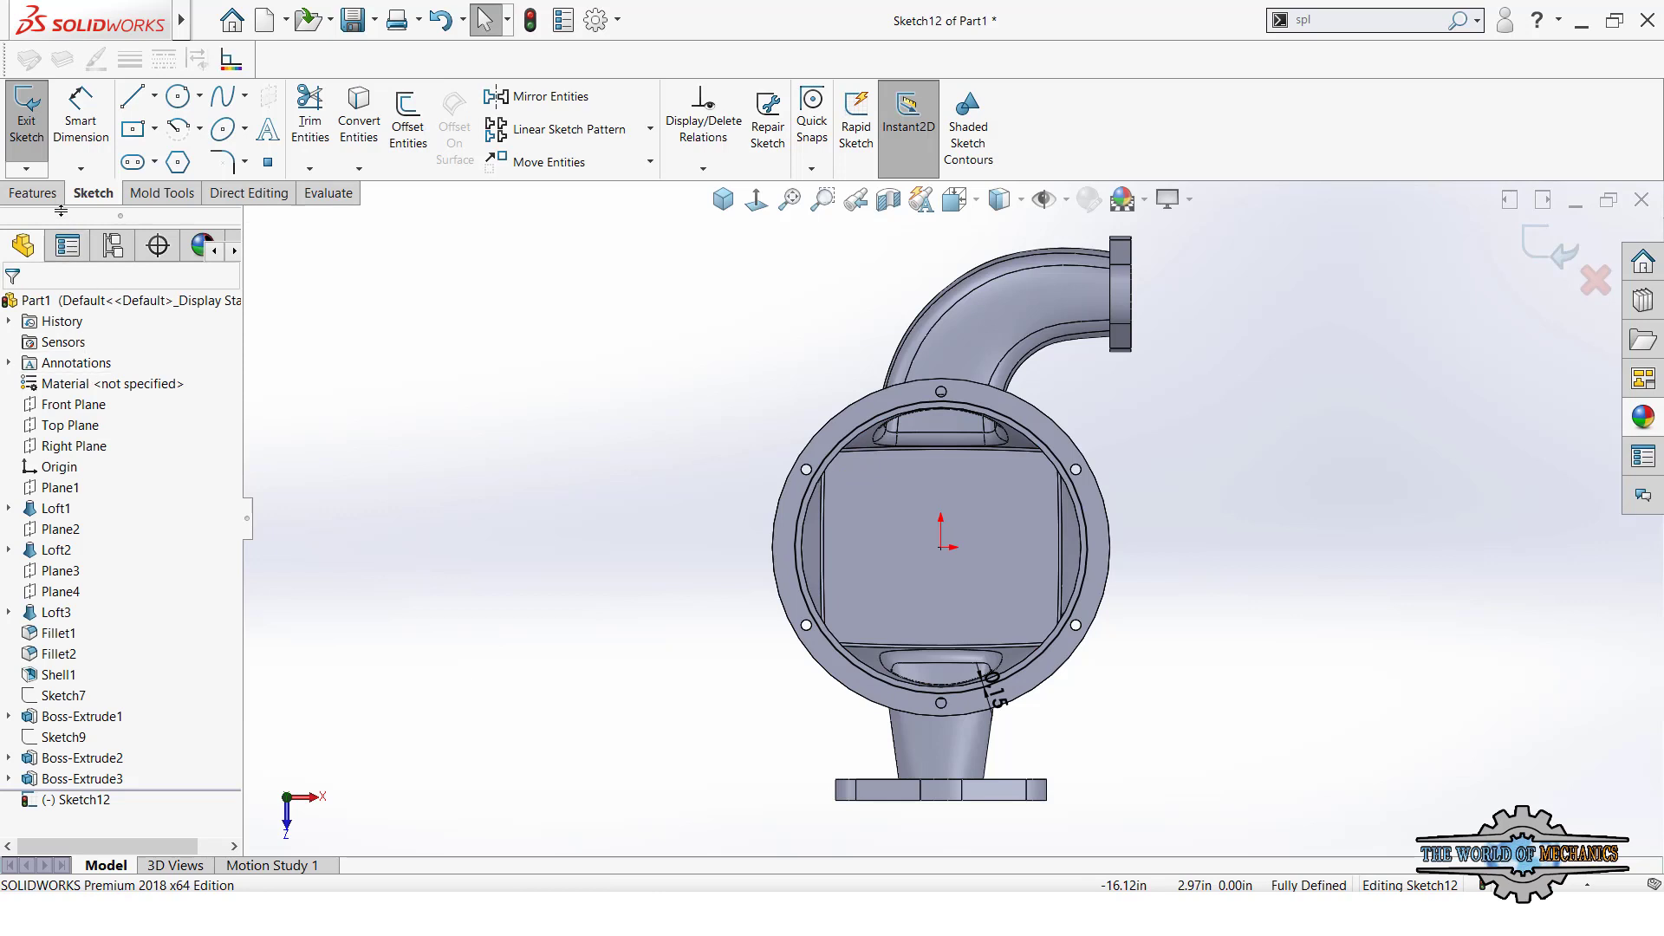
{"action": "left_click", "coordinate": [39, 192]}
- Extrude-cut the offset circle 0.15 in deep to recess the top flange
{"action": "left_click", "coordinate": [310, 122]}
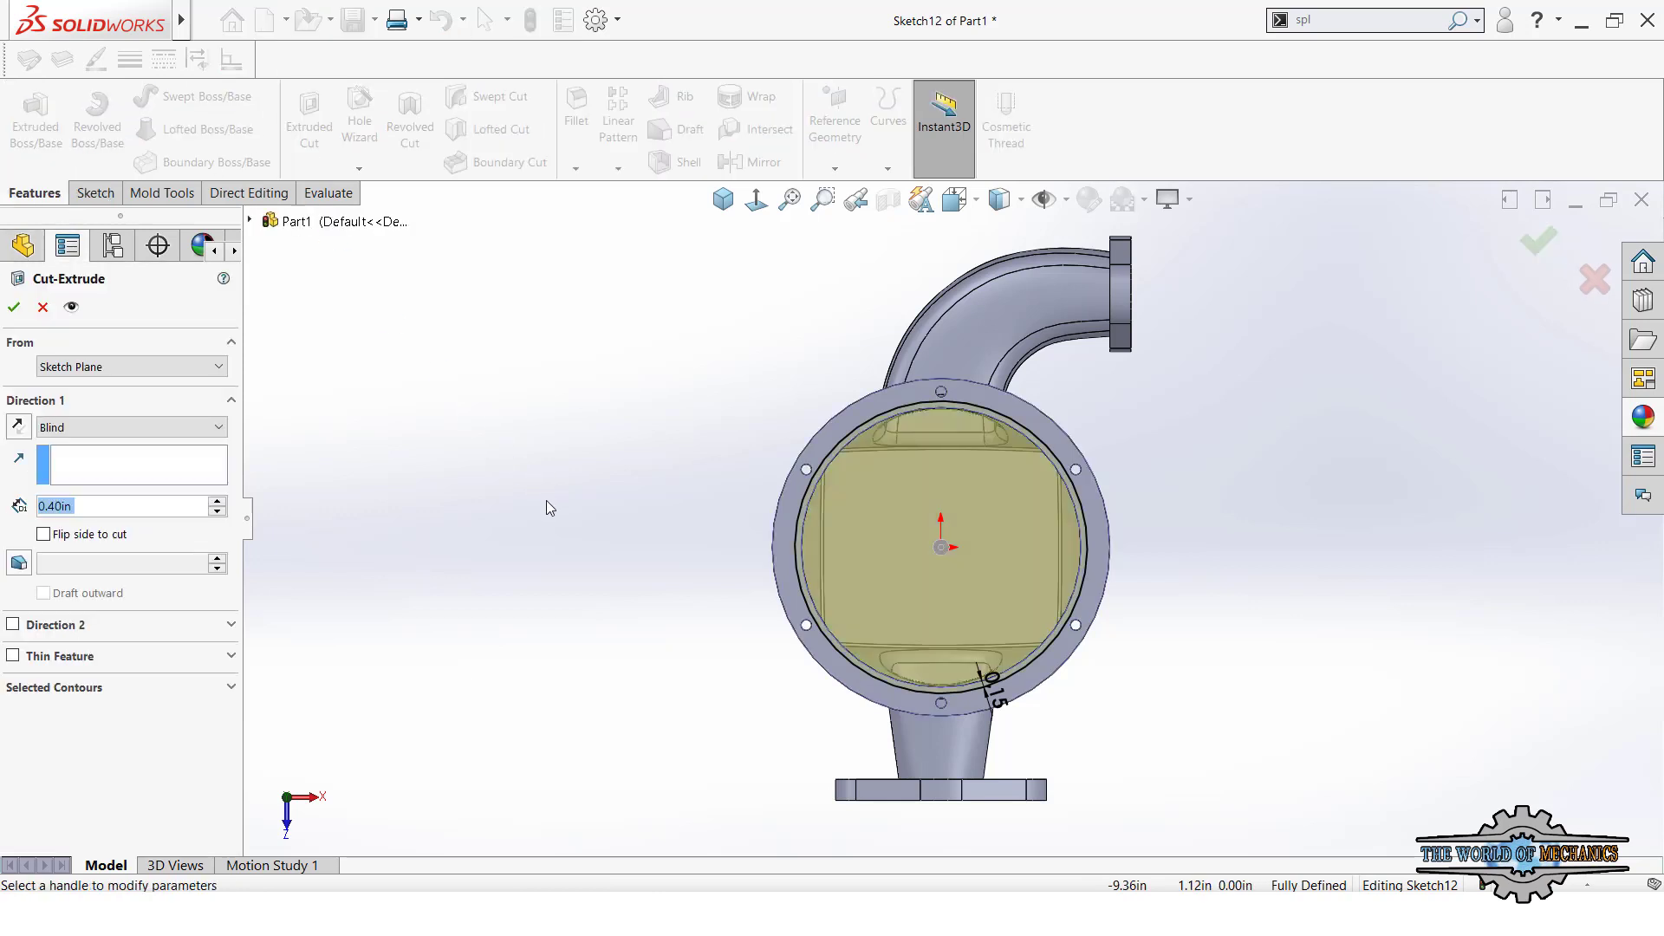
{"action": "type", "text": "0,15"}
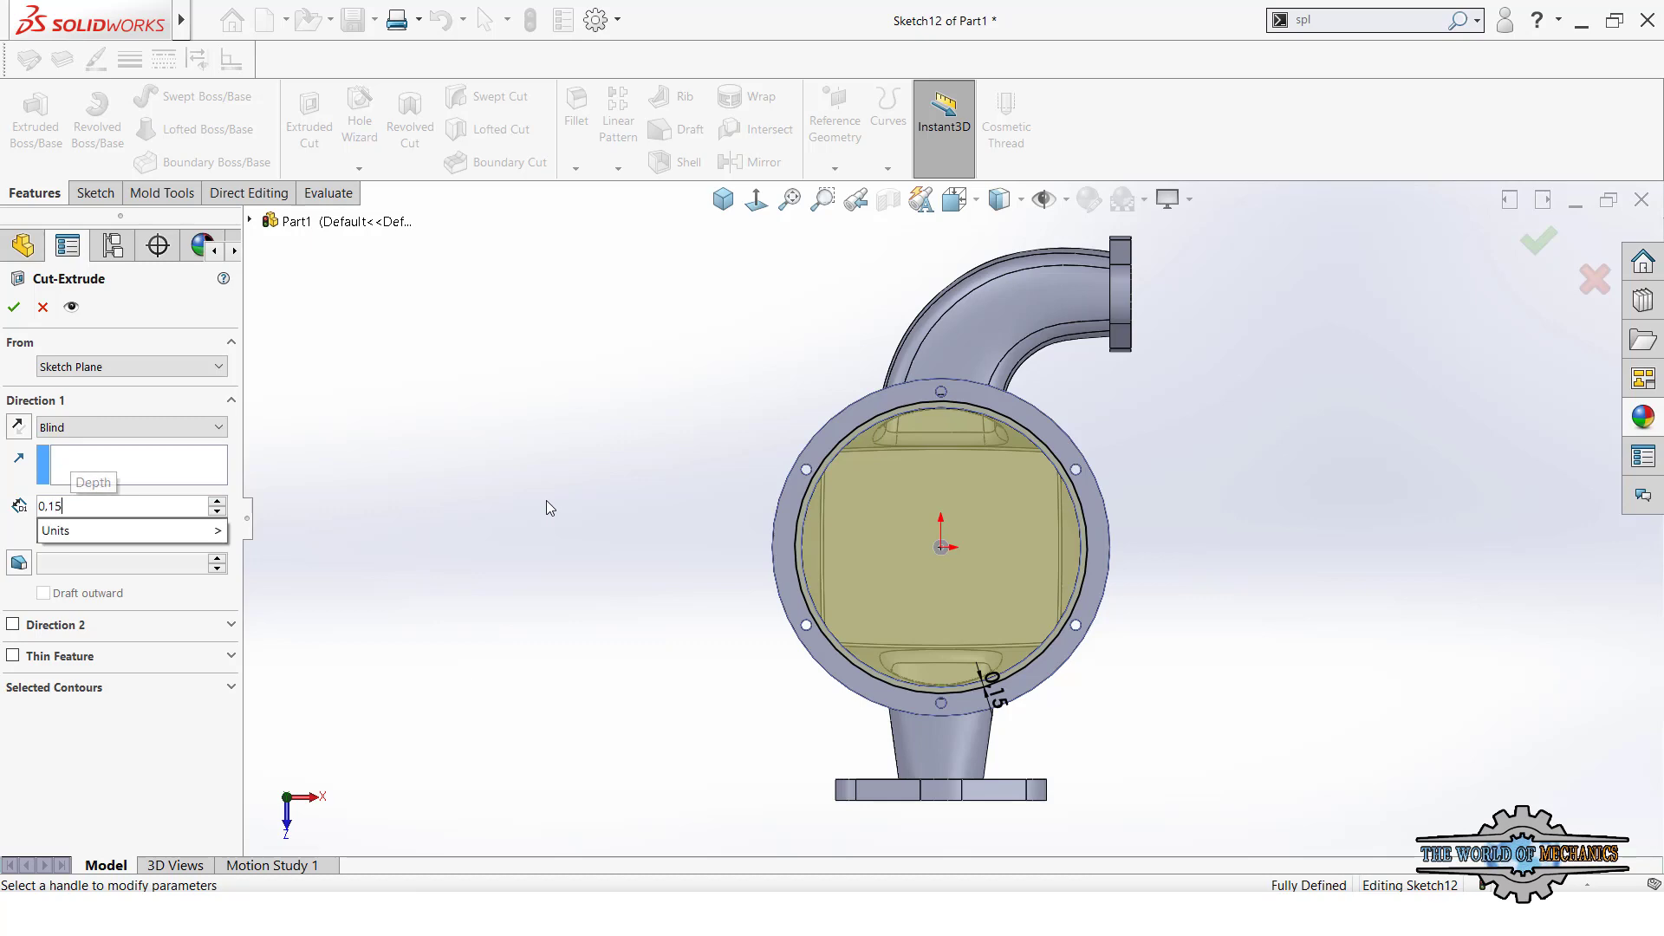
{"action": "key", "text": "Return"}
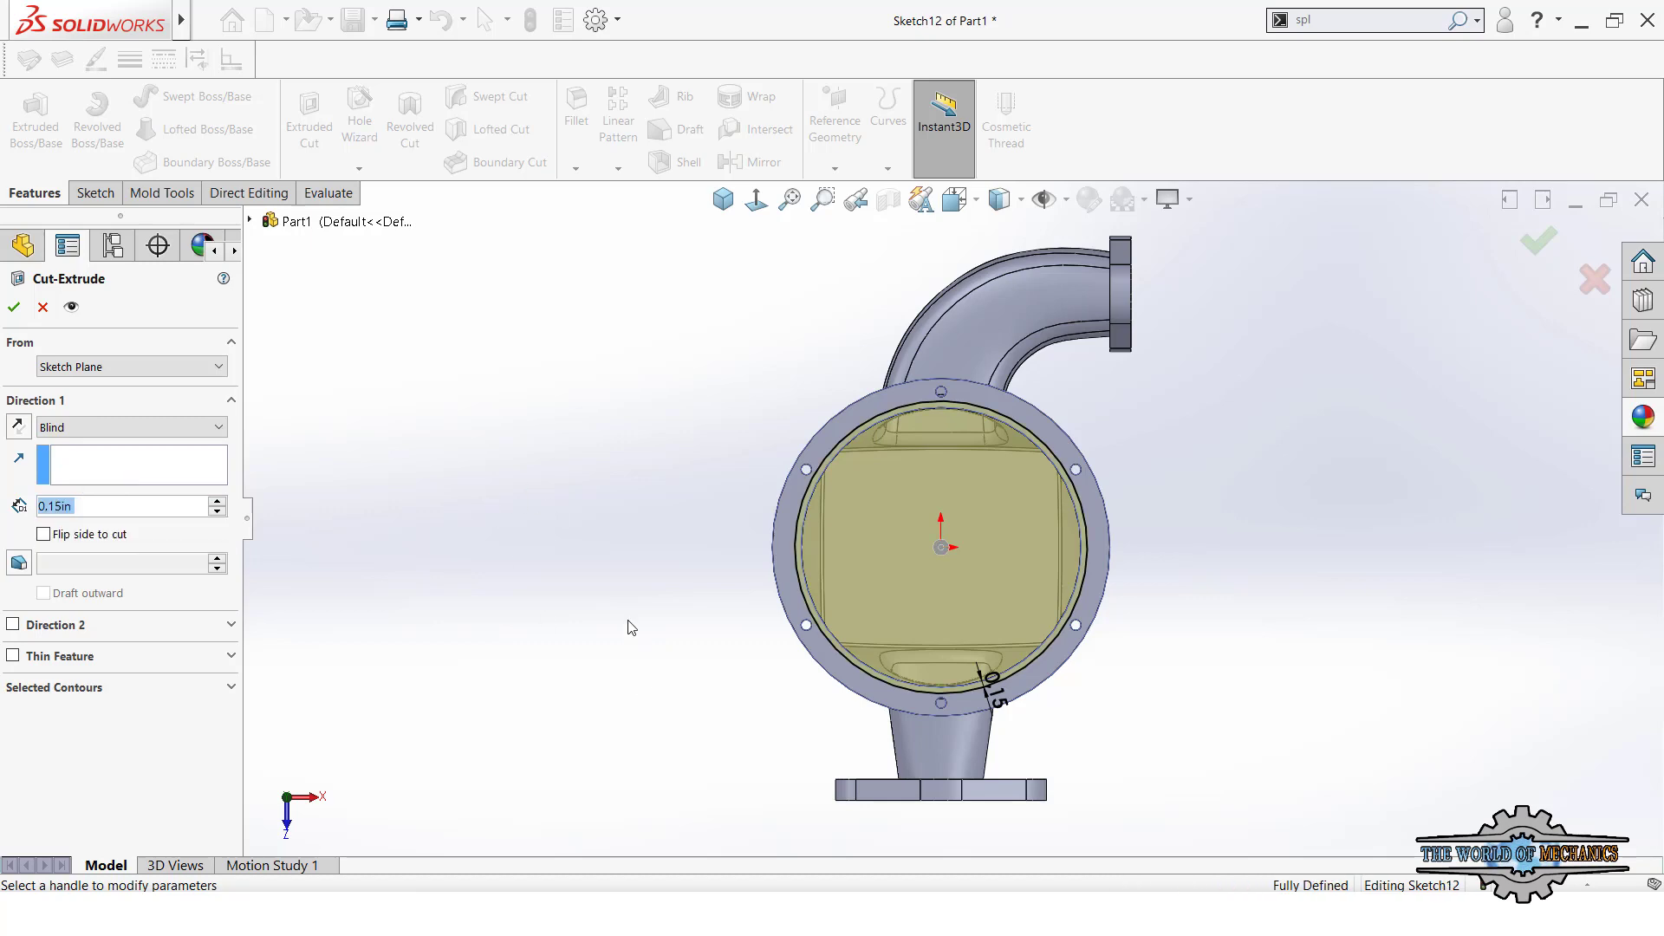
{"action": "mouse_move", "coordinate": [628, 624]}
{"action": "middle_mouse_down"}
{"action": "mouse_move", "coordinate": [568, 431]}
{"action": "mouse_move", "coordinate": [546, 551]}
{"action": "mouse_move", "coordinate": [639, 579]}
{"action": "middle_mouse_up"}
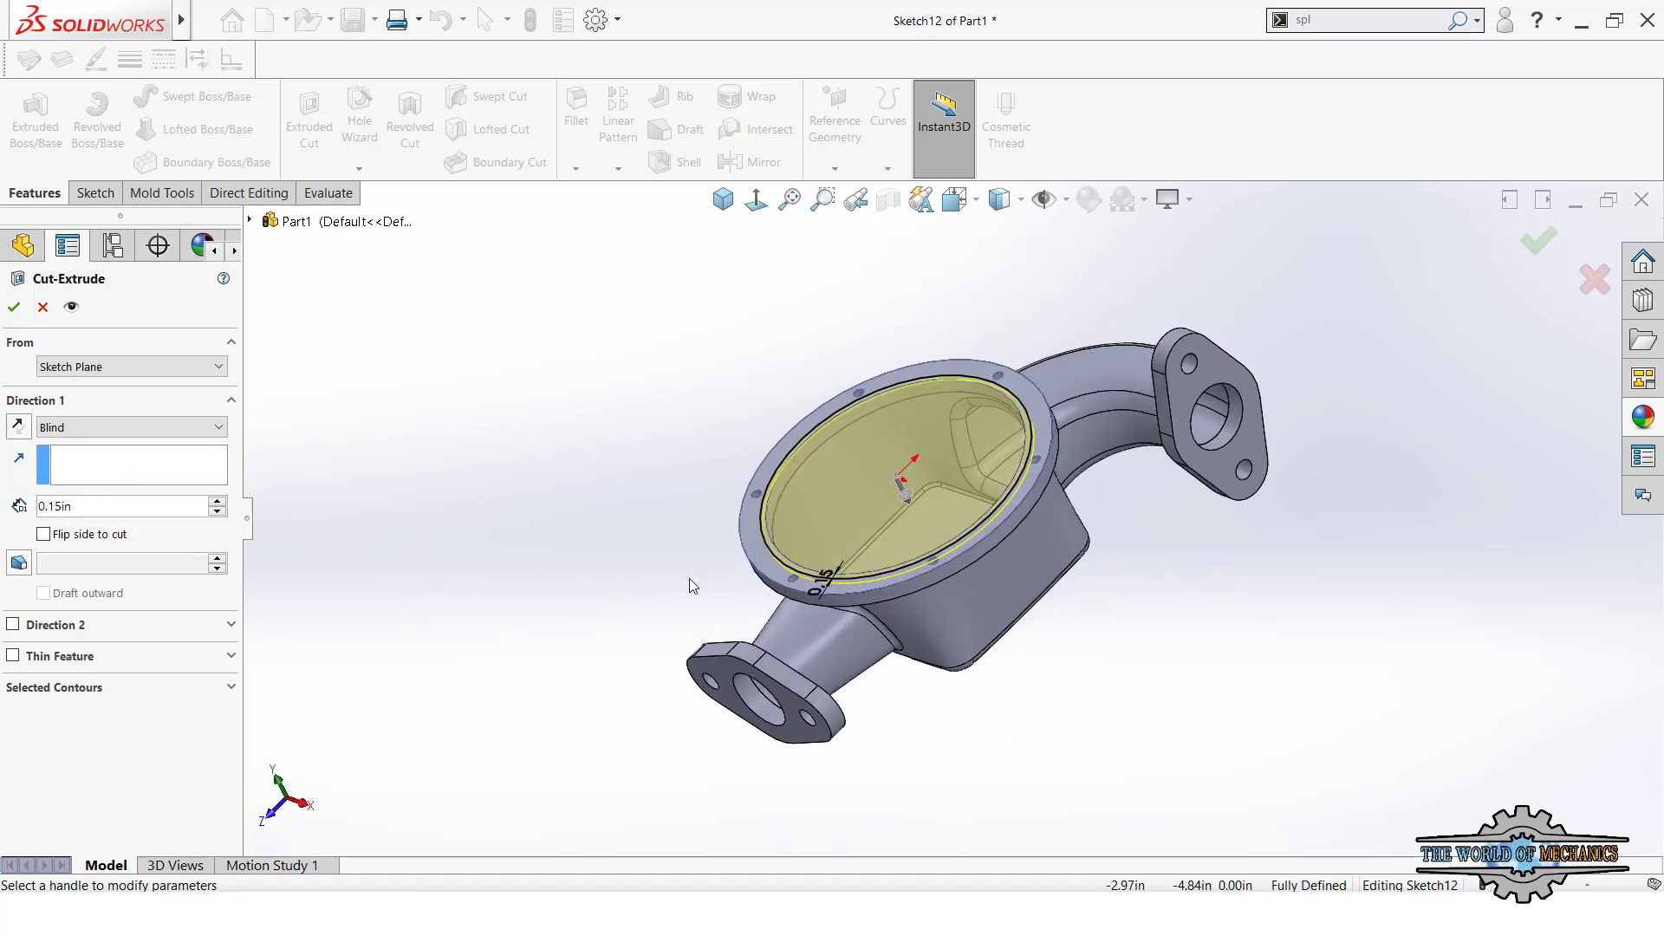
{"action": "scroll", "coordinate": [979, 416], "scroll_direction": "down", "scroll_amount": 2}
{"action": "scroll", "coordinate": [992, 371], "scroll_direction": "down", "scroll_amount": 2}
{"action": "mouse_move", "coordinate": [987, 378]}
{"action": "middle_mouse_down"}
{"action": "mouse_move", "coordinate": [1021, 353]}
{"action": "mouse_move", "coordinate": [1087, 371]}
{"action": "mouse_move", "coordinate": [965, 397]}
{"action": "middle_mouse_up"}
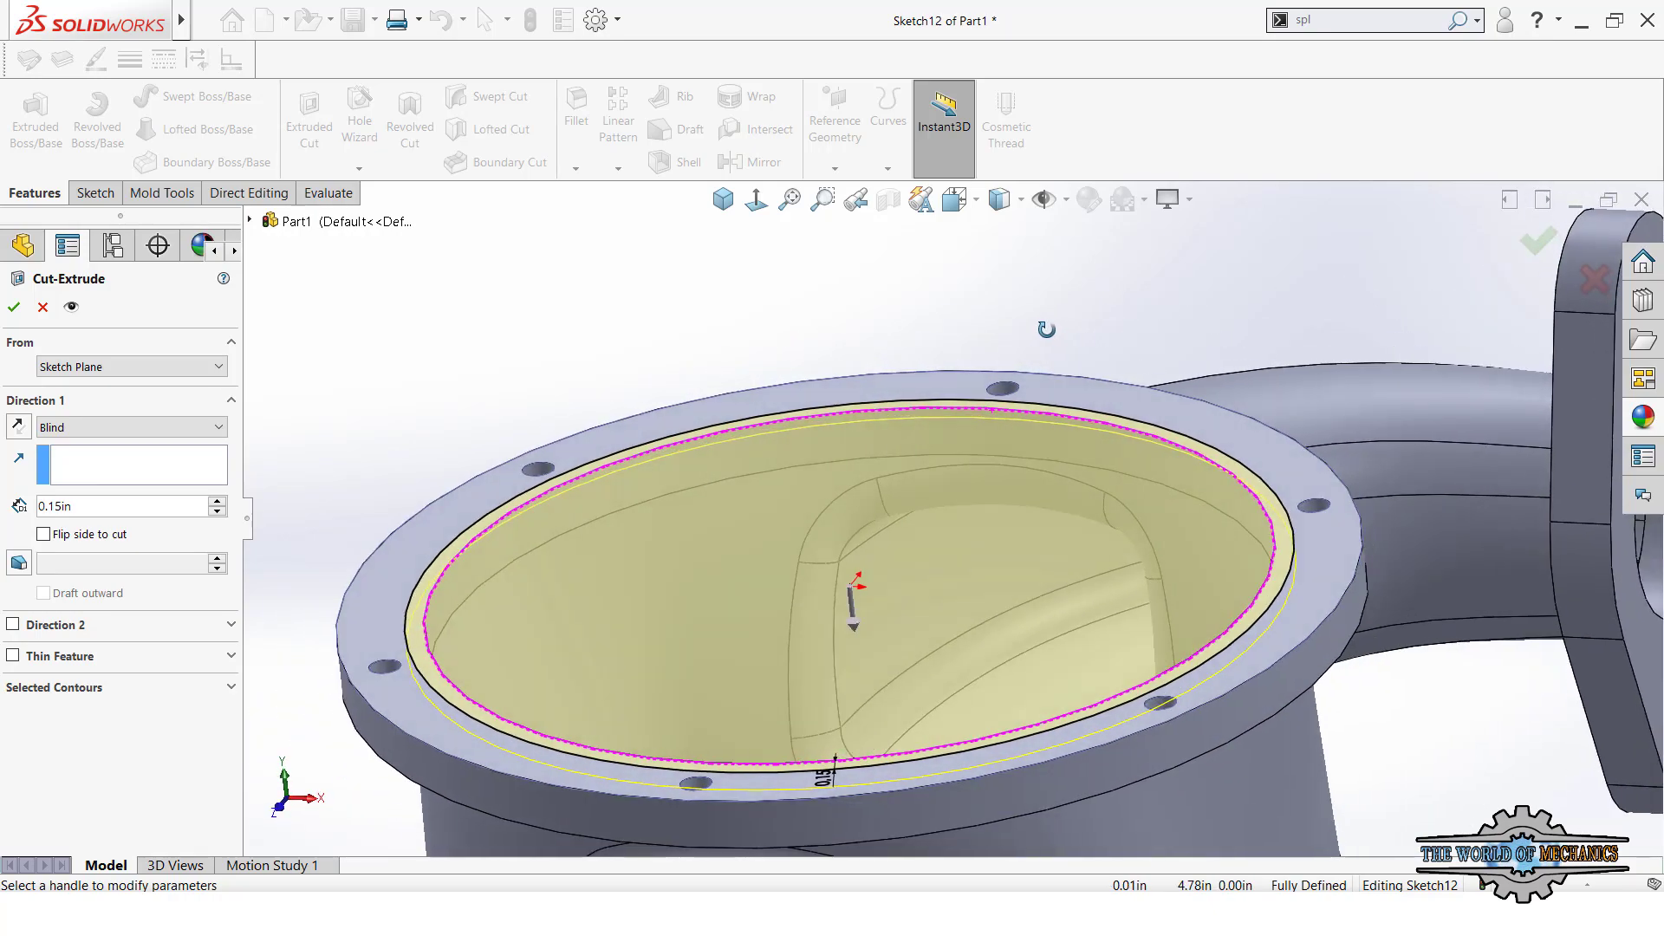
{"action": "left_click", "coordinate": [21, 307]}
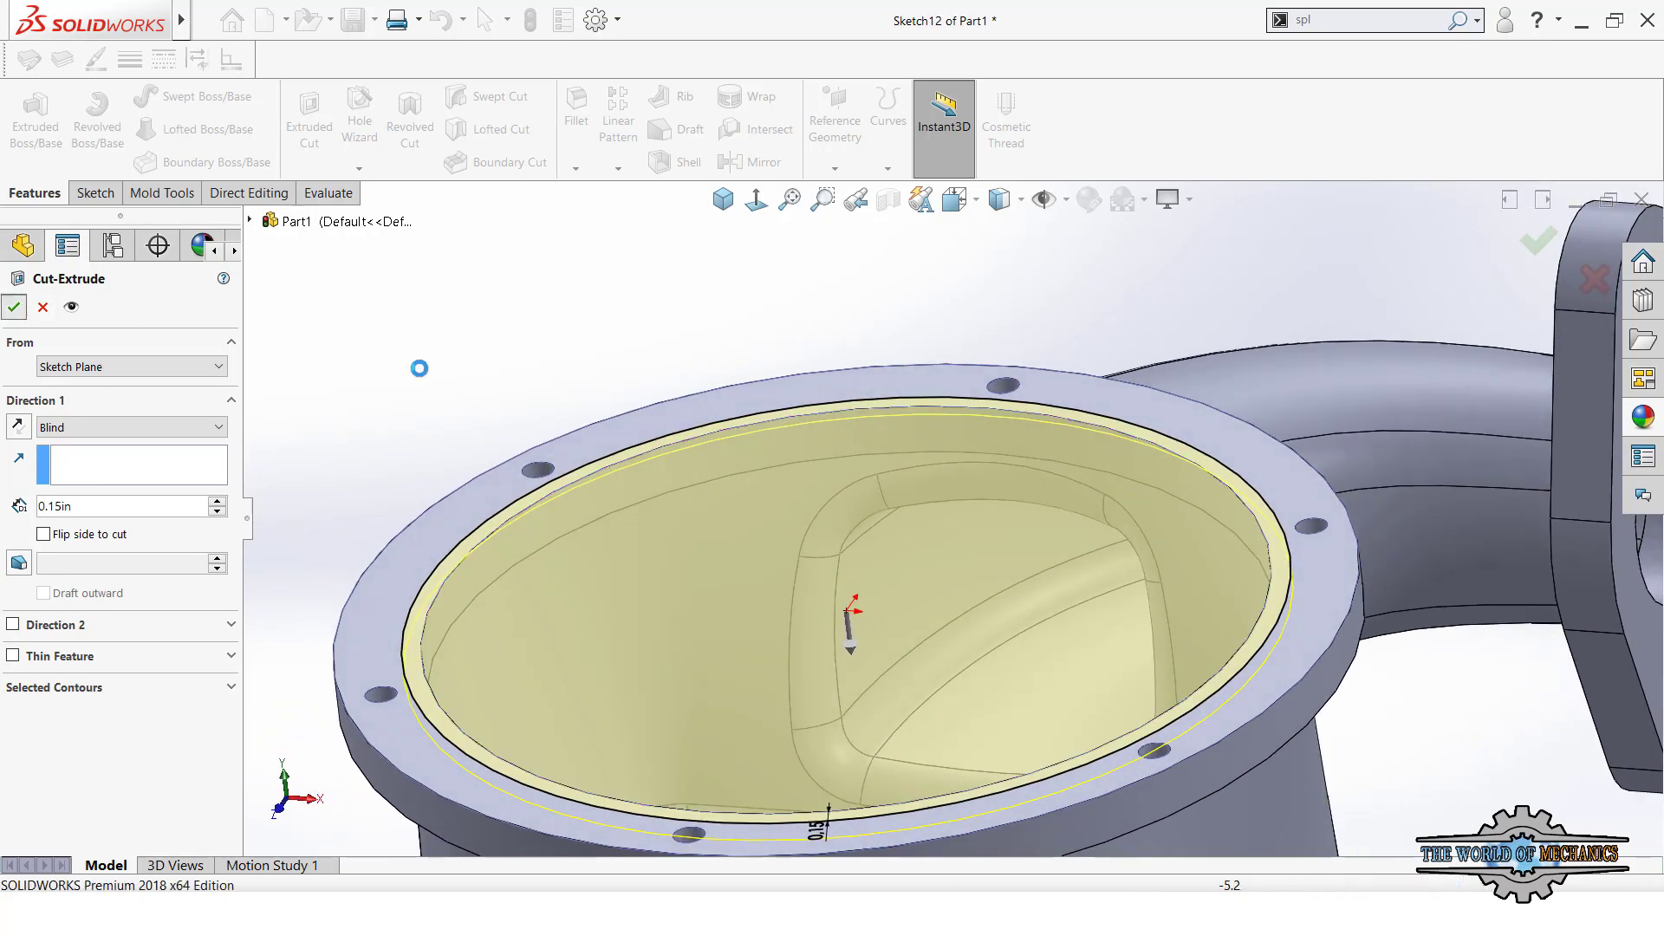
- Start a fillet and select three edges of the inlet pipe flange
{"action": "left_click", "coordinate": [722, 201]}
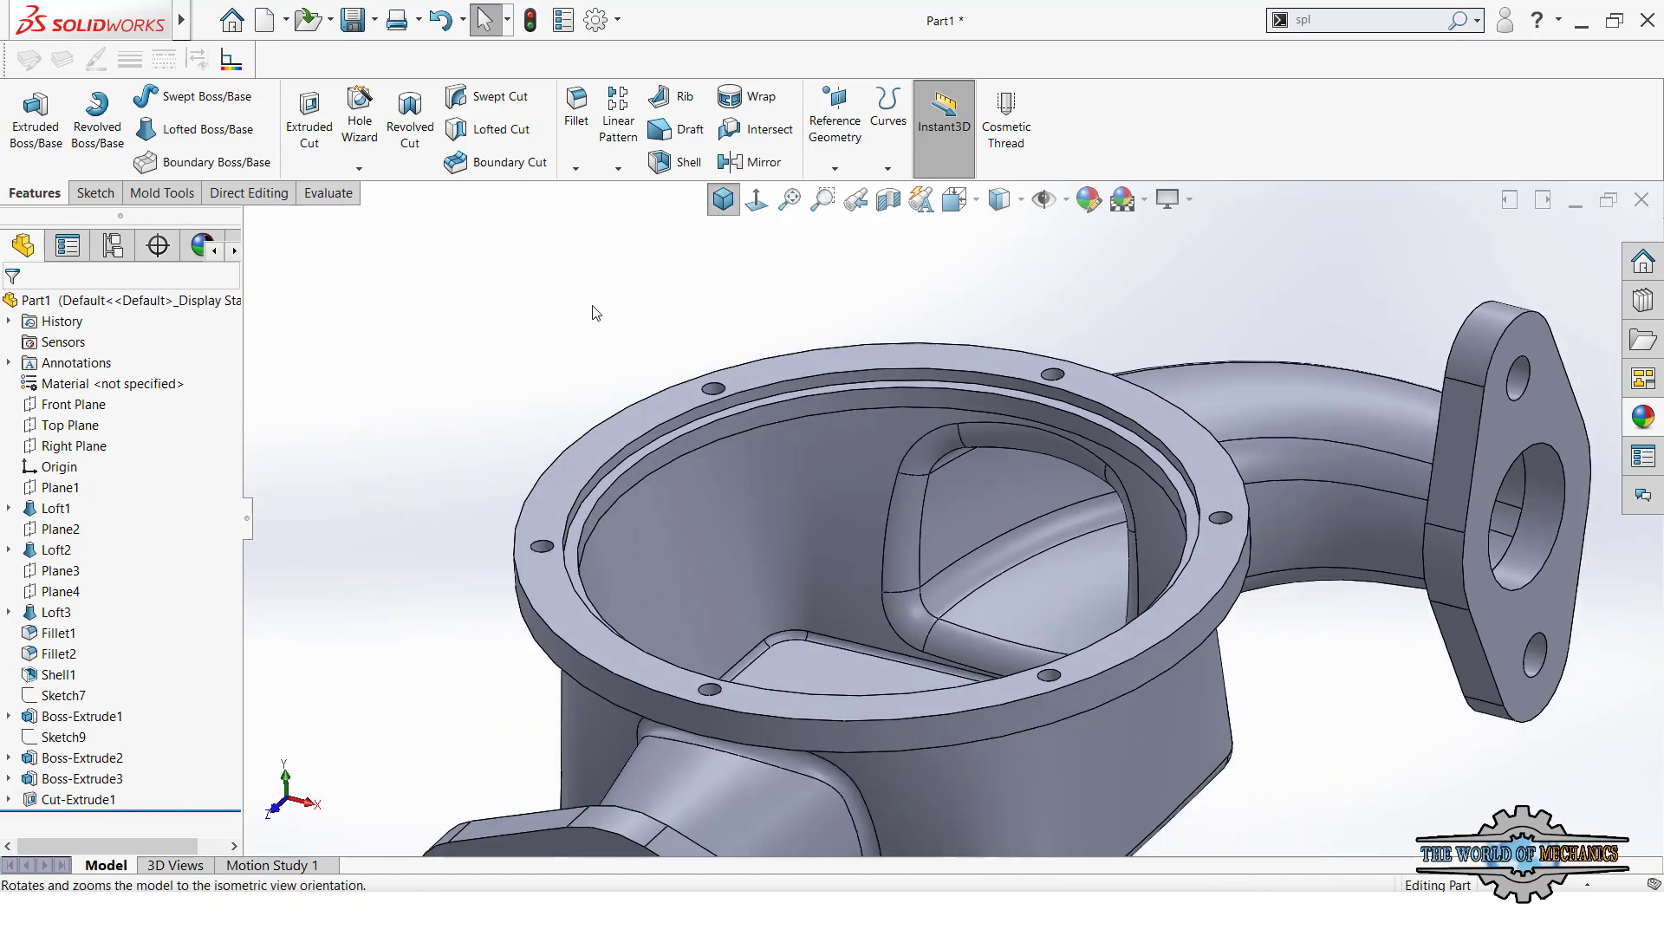
{"action": "left_click", "coordinate": [572, 130]}
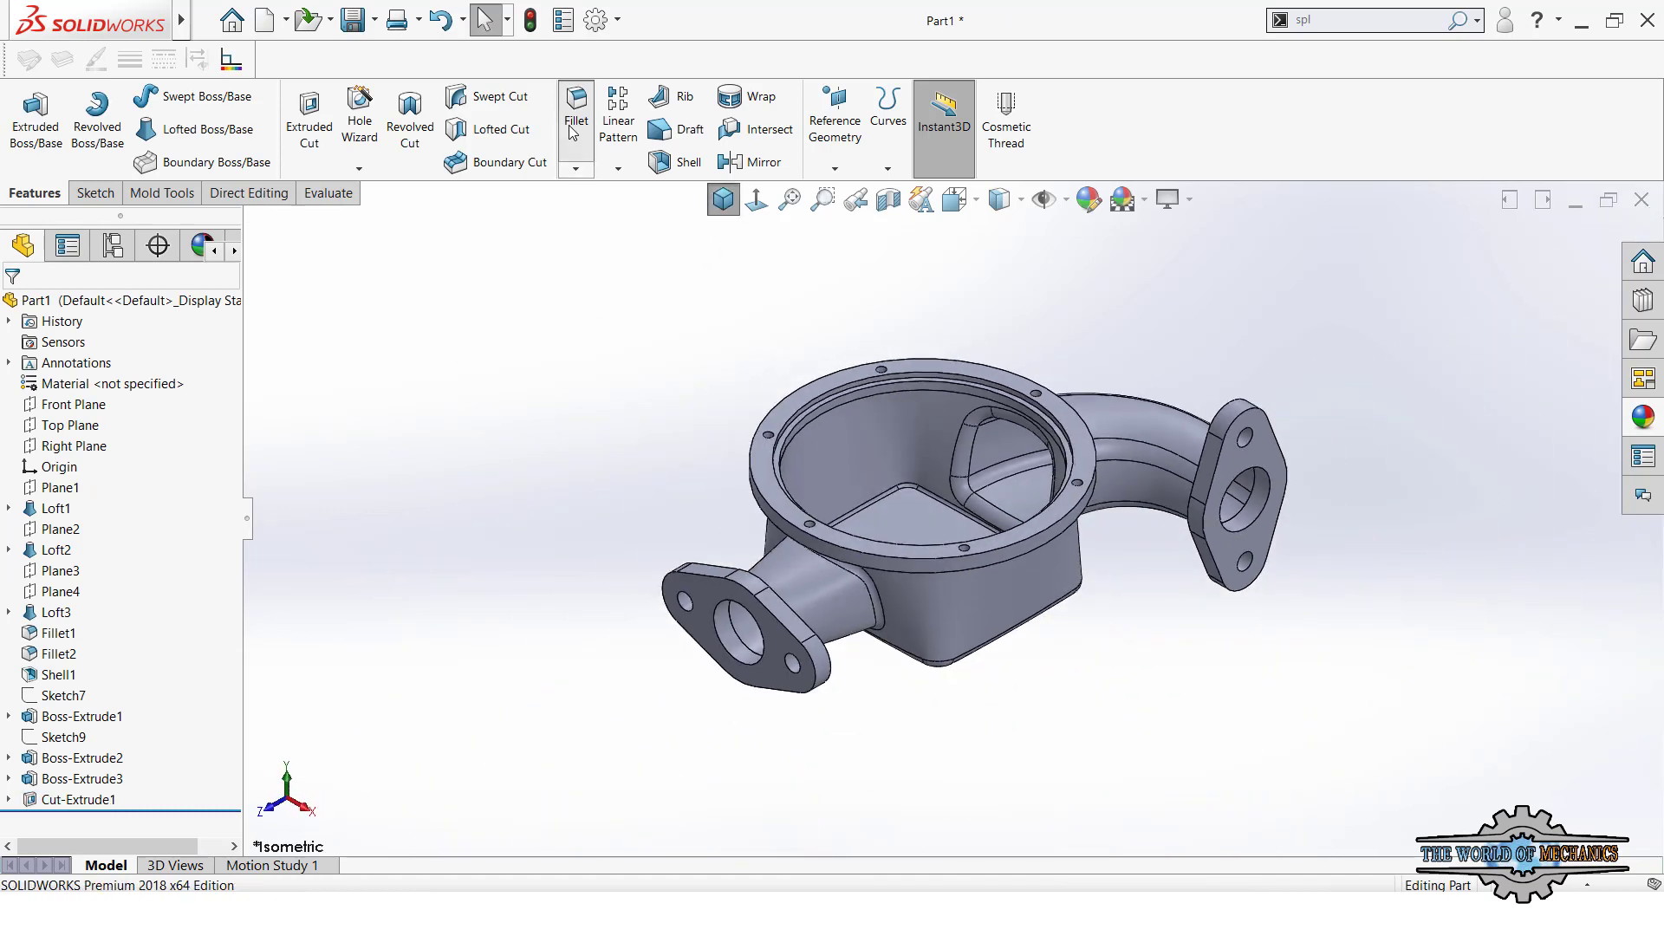
{"action": "left_click", "coordinate": [703, 582]}
{"action": "scroll", "coordinate": [775, 613], "scroll_direction": "down", "scroll_amount": 2}
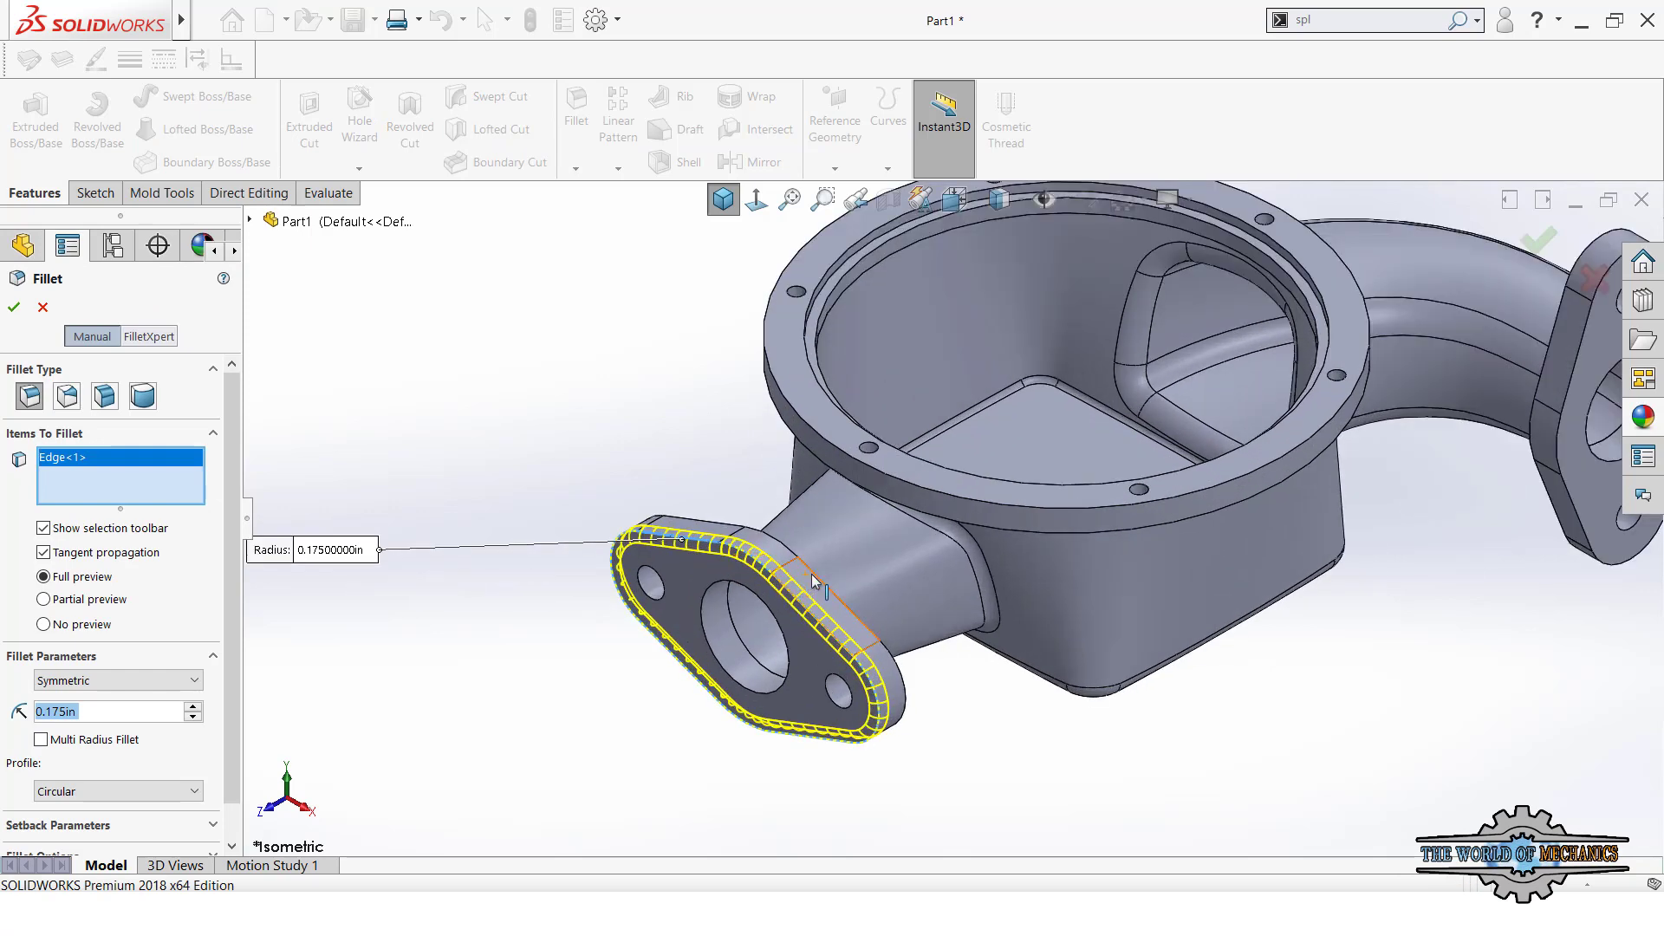
{"action": "left_click", "coordinate": [814, 572]}
{"action": "middle_click_drag", "start_coordinate": [807, 586], "coordinate": [813, 623]}
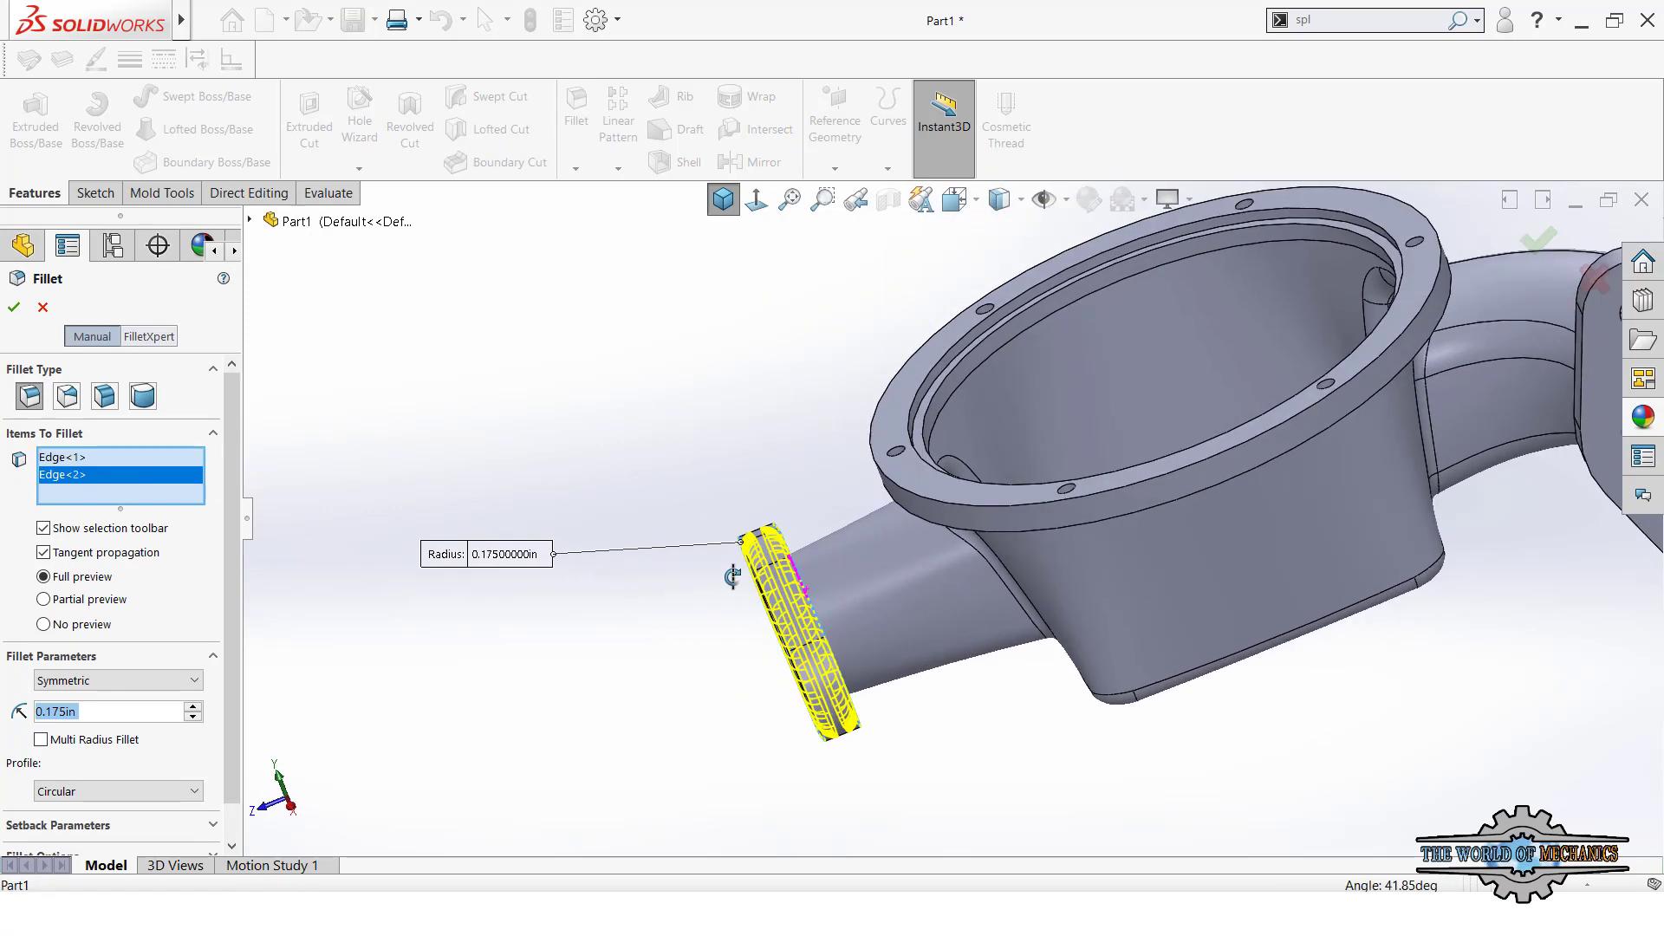
{"action": "scroll", "coordinate": [813, 623], "scroll_direction": "down", "scroll_amount": 3}
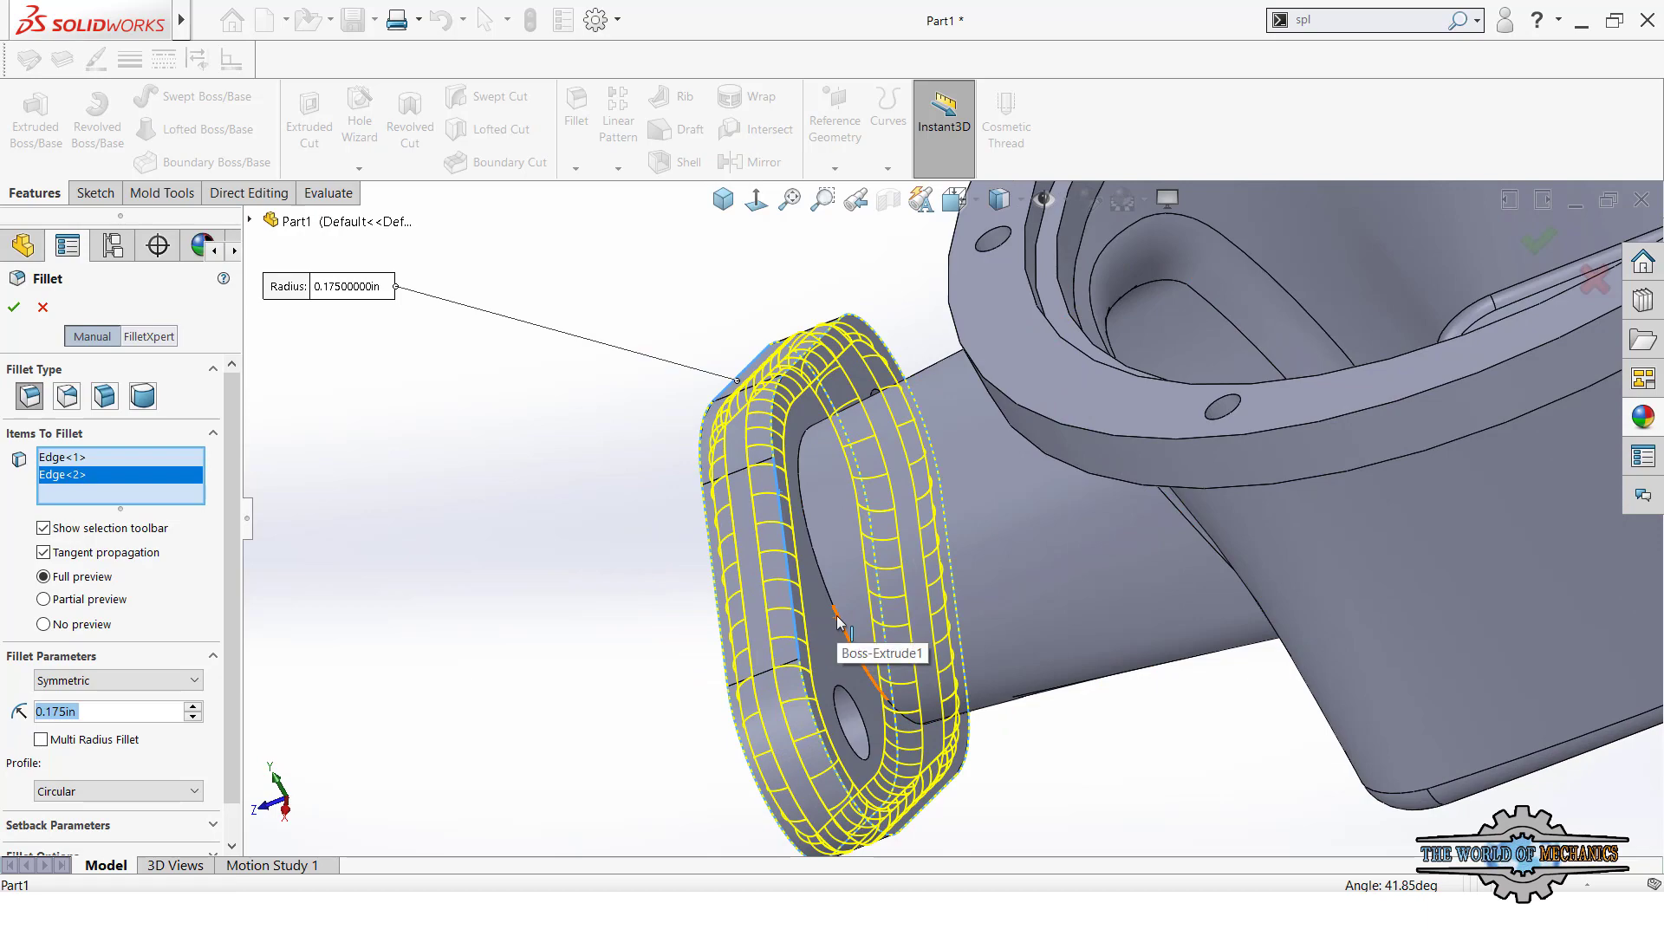
{"action": "left_click", "coordinate": [837, 620]}
{"action": "scroll", "coordinate": [837, 621], "scroll_direction": "up", "scroll_amount": 2}
{"action": "scroll", "coordinate": [953, 624], "scroll_direction": "up", "scroll_amount": 2}
{"action": "scroll", "coordinate": [1076, 626], "scroll_direction": "up", "scroll_amount": 2}
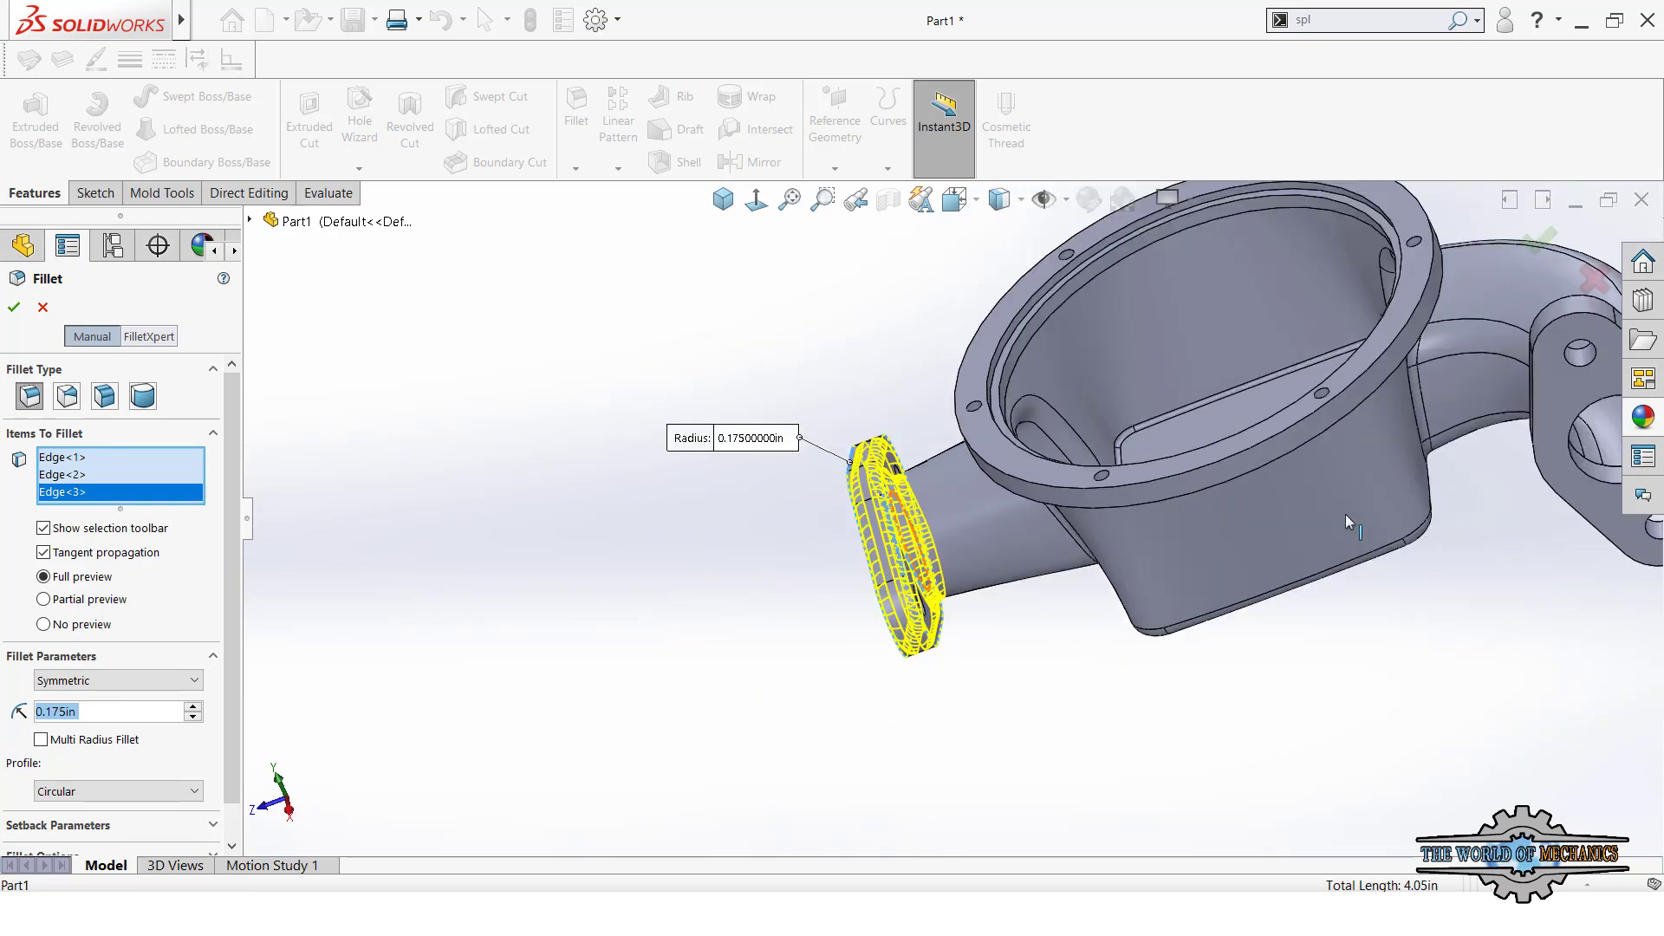
- Add three outlet flange edges and set the fillet radius to 0.06 in
{"action": "mouse_move", "coordinate": [1345, 513]}
{"action": "middle_mouse_down"}
{"action": "mouse_move", "coordinate": [1480, 430]}
{"action": "mouse_move", "coordinate": [1488, 380]}
{"action": "middle_mouse_up"}
{"action": "scroll", "coordinate": [1489, 380], "scroll_direction": "down", "scroll_amount": 3}
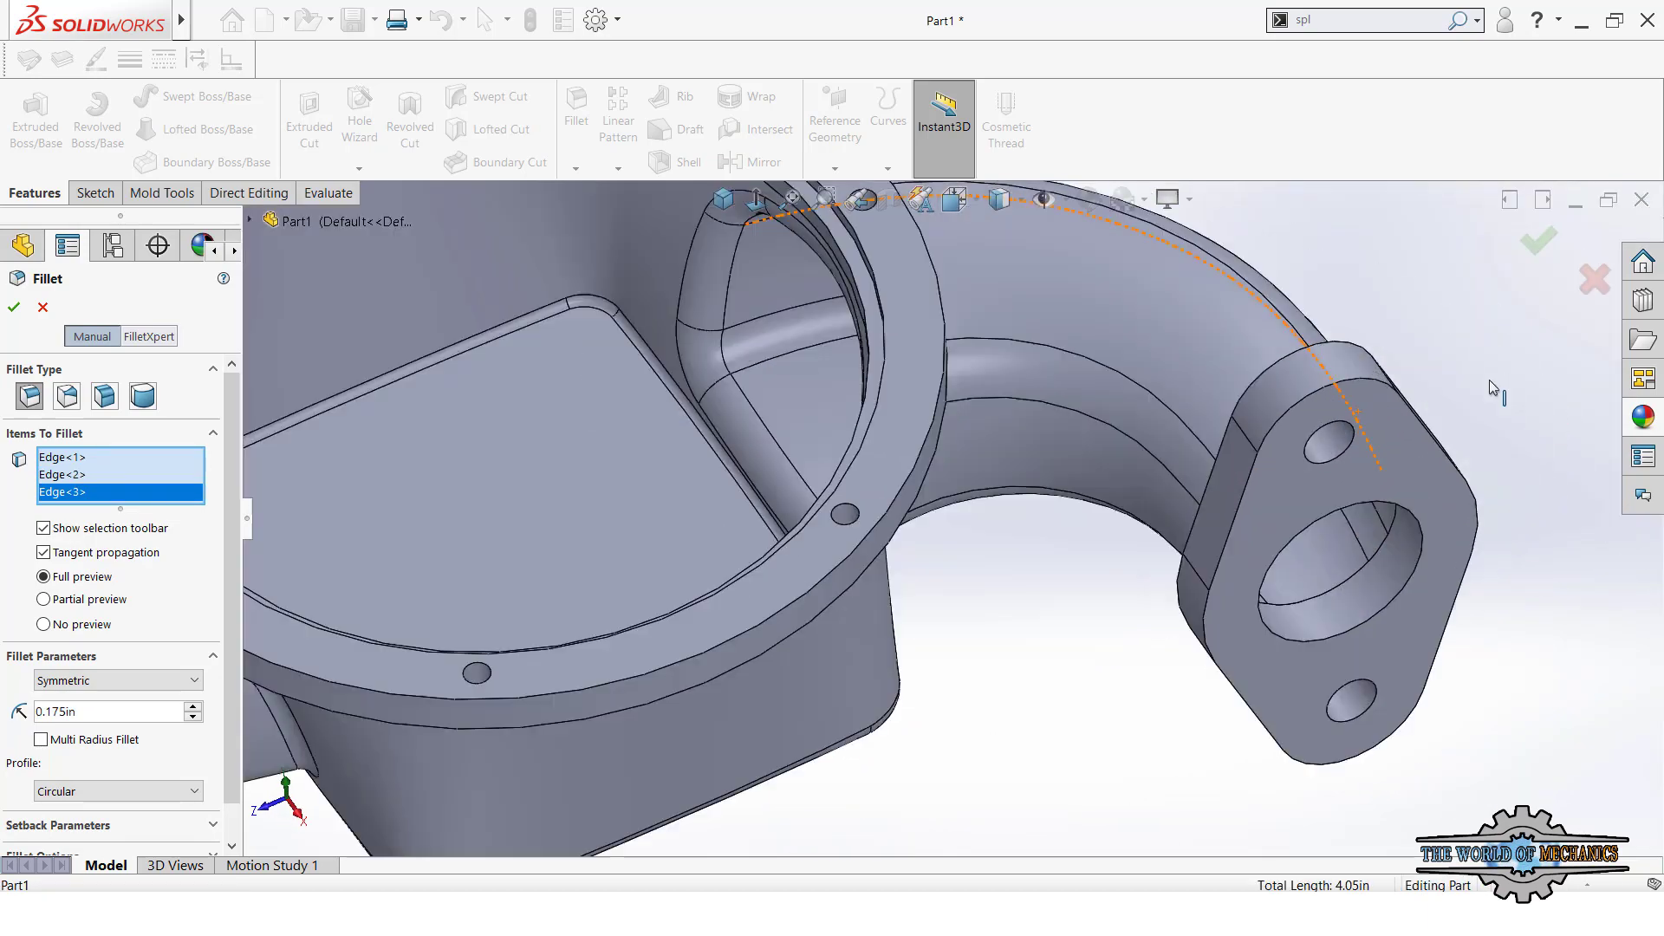
{"action": "left_click", "coordinate": [1362, 392]}
{"action": "mouse_move", "coordinate": [1362, 391]}
{"action": "middle_mouse_down"}
{"action": "mouse_move", "coordinate": [1267, 388]}
{"action": "mouse_move", "coordinate": [1274, 493]}
{"action": "middle_mouse_up"}
{"action": "left_click", "coordinate": [1263, 370]}
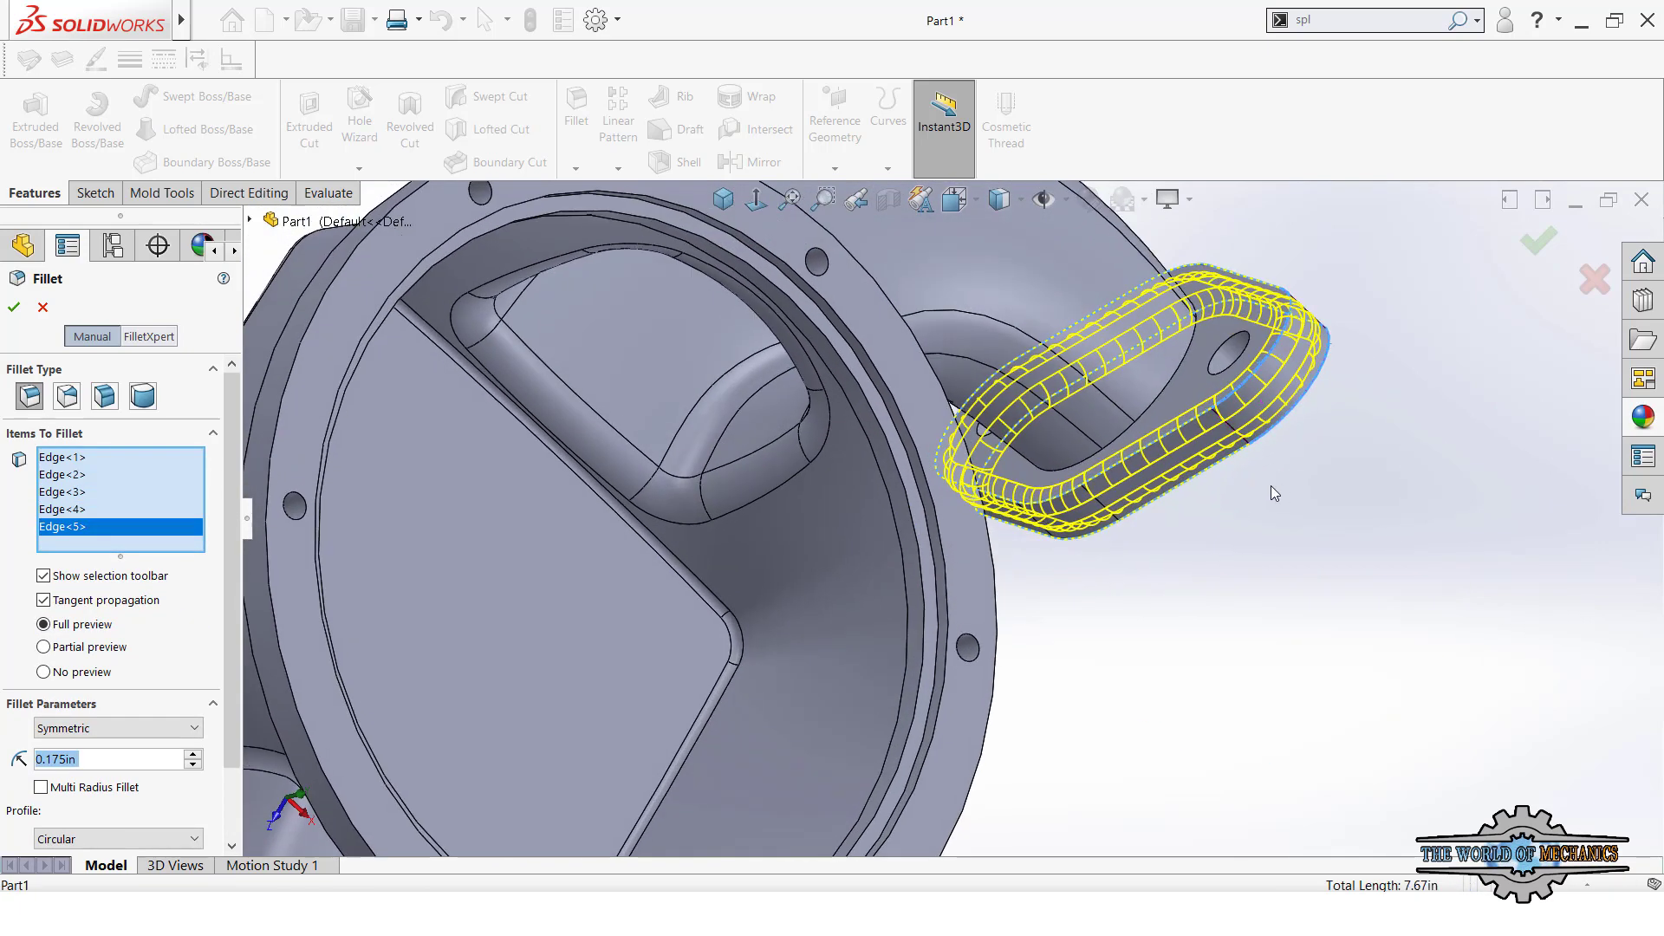
{"action": "left_click", "coordinate": [1165, 438]}
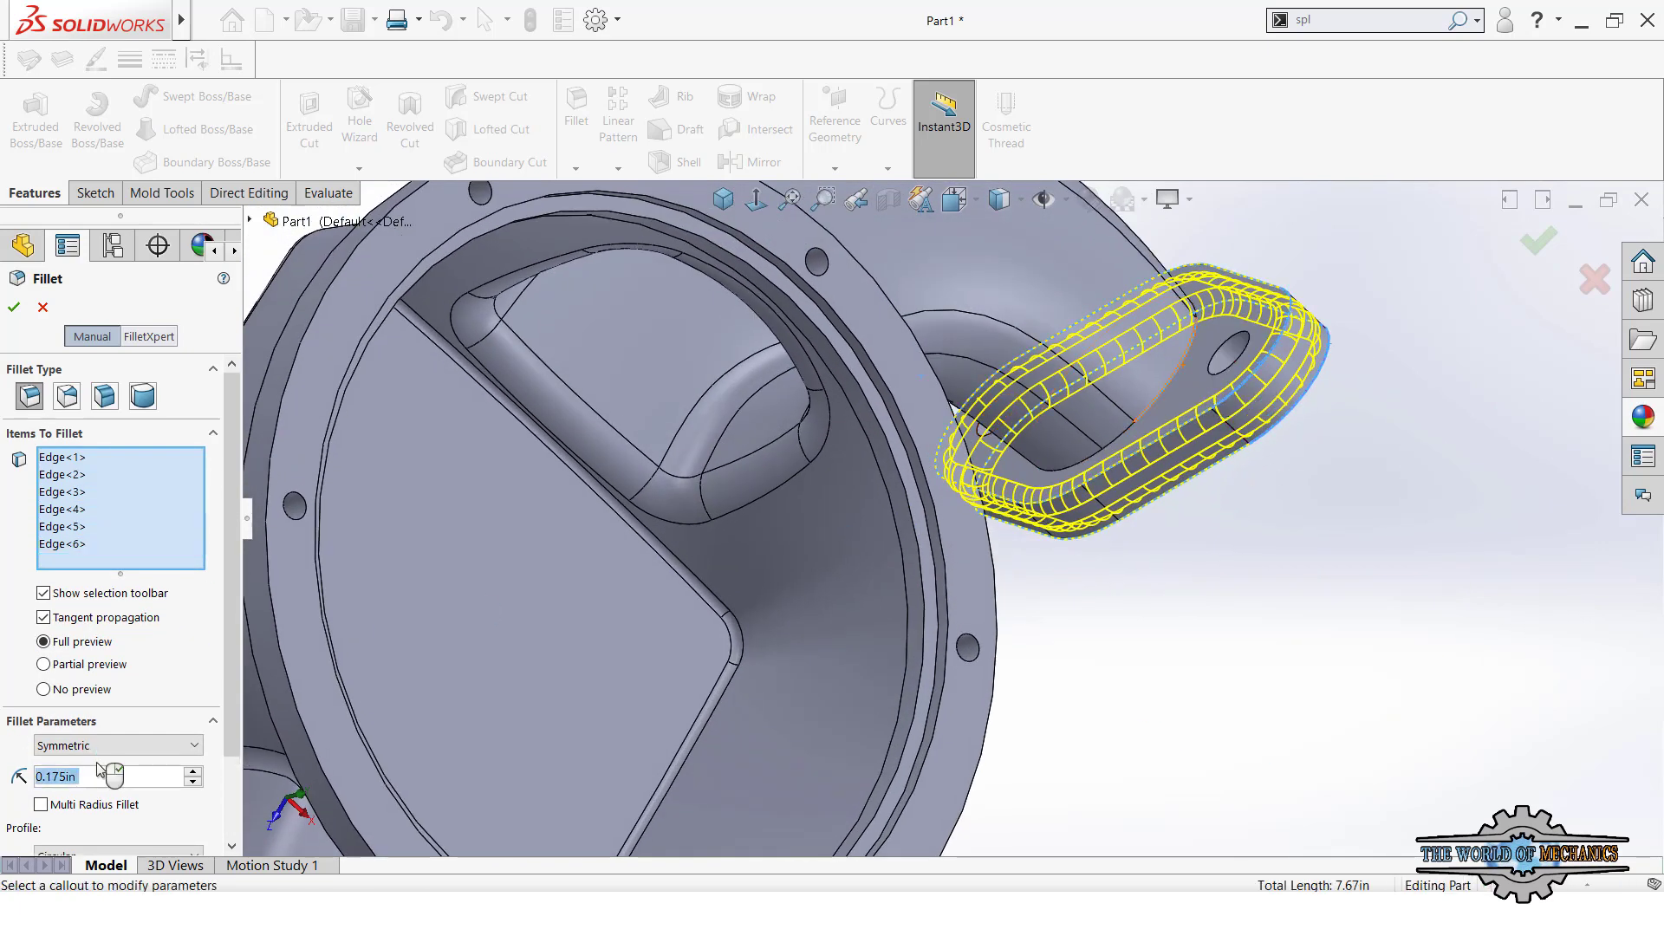
{"action": "type", "text": "0.06"}
{"action": "key", "text": "Return"}
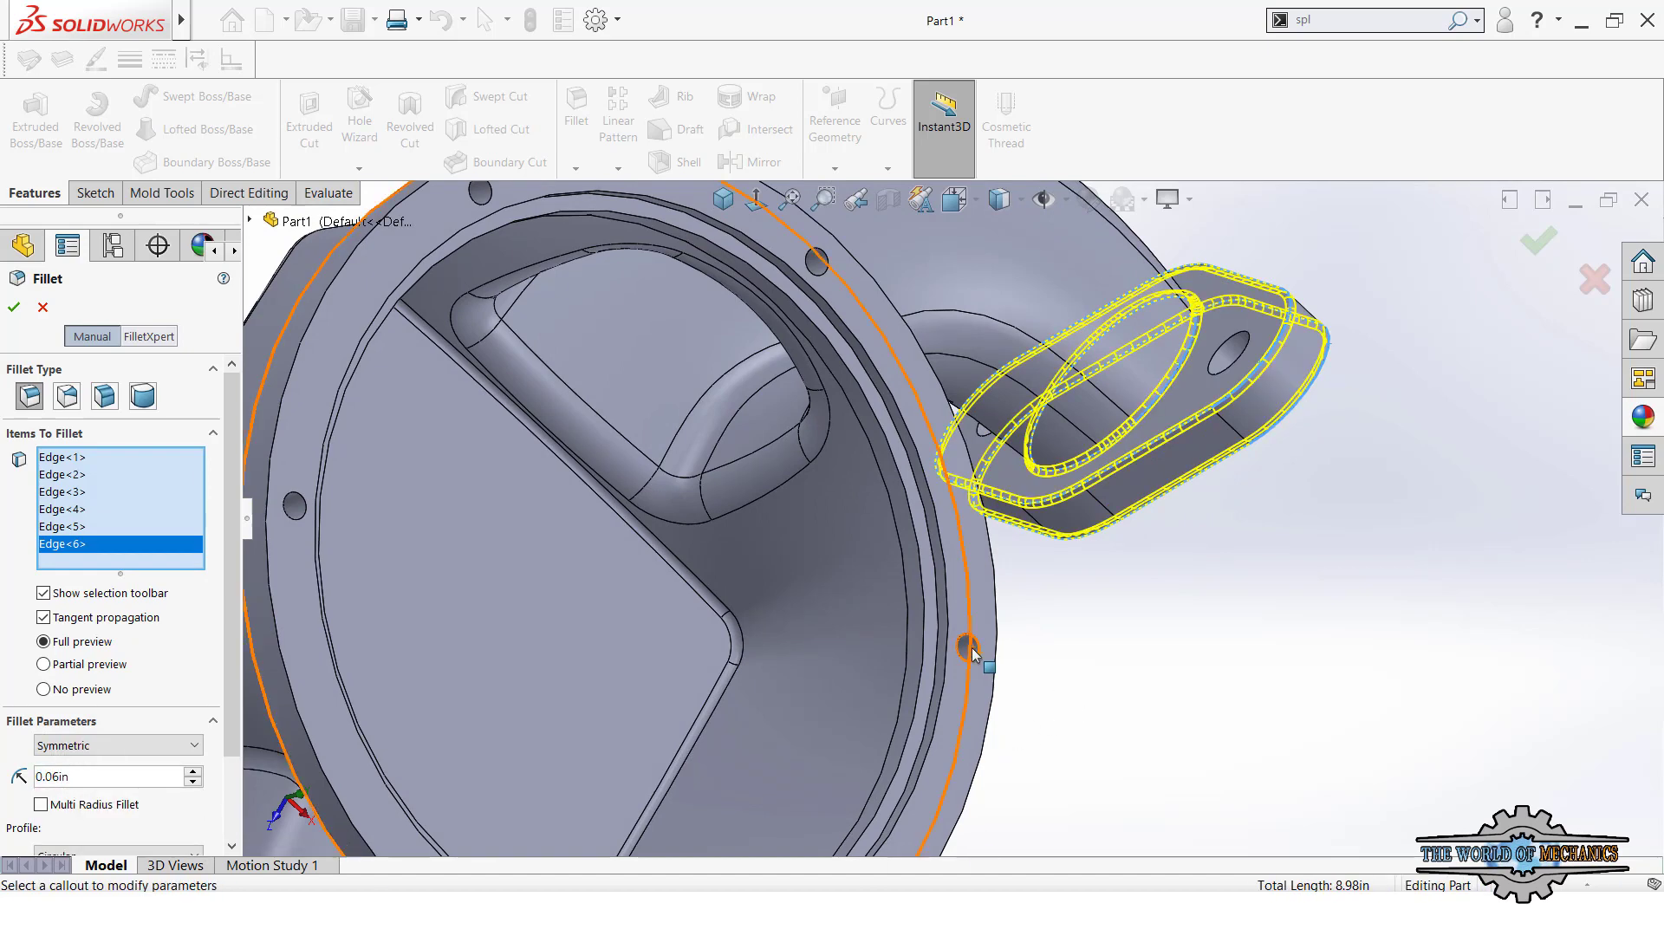
- Add the top flange's recessed ring edge and finish Fillet3 at 0.06 in
{"action": "left_click", "coordinate": [927, 620]}
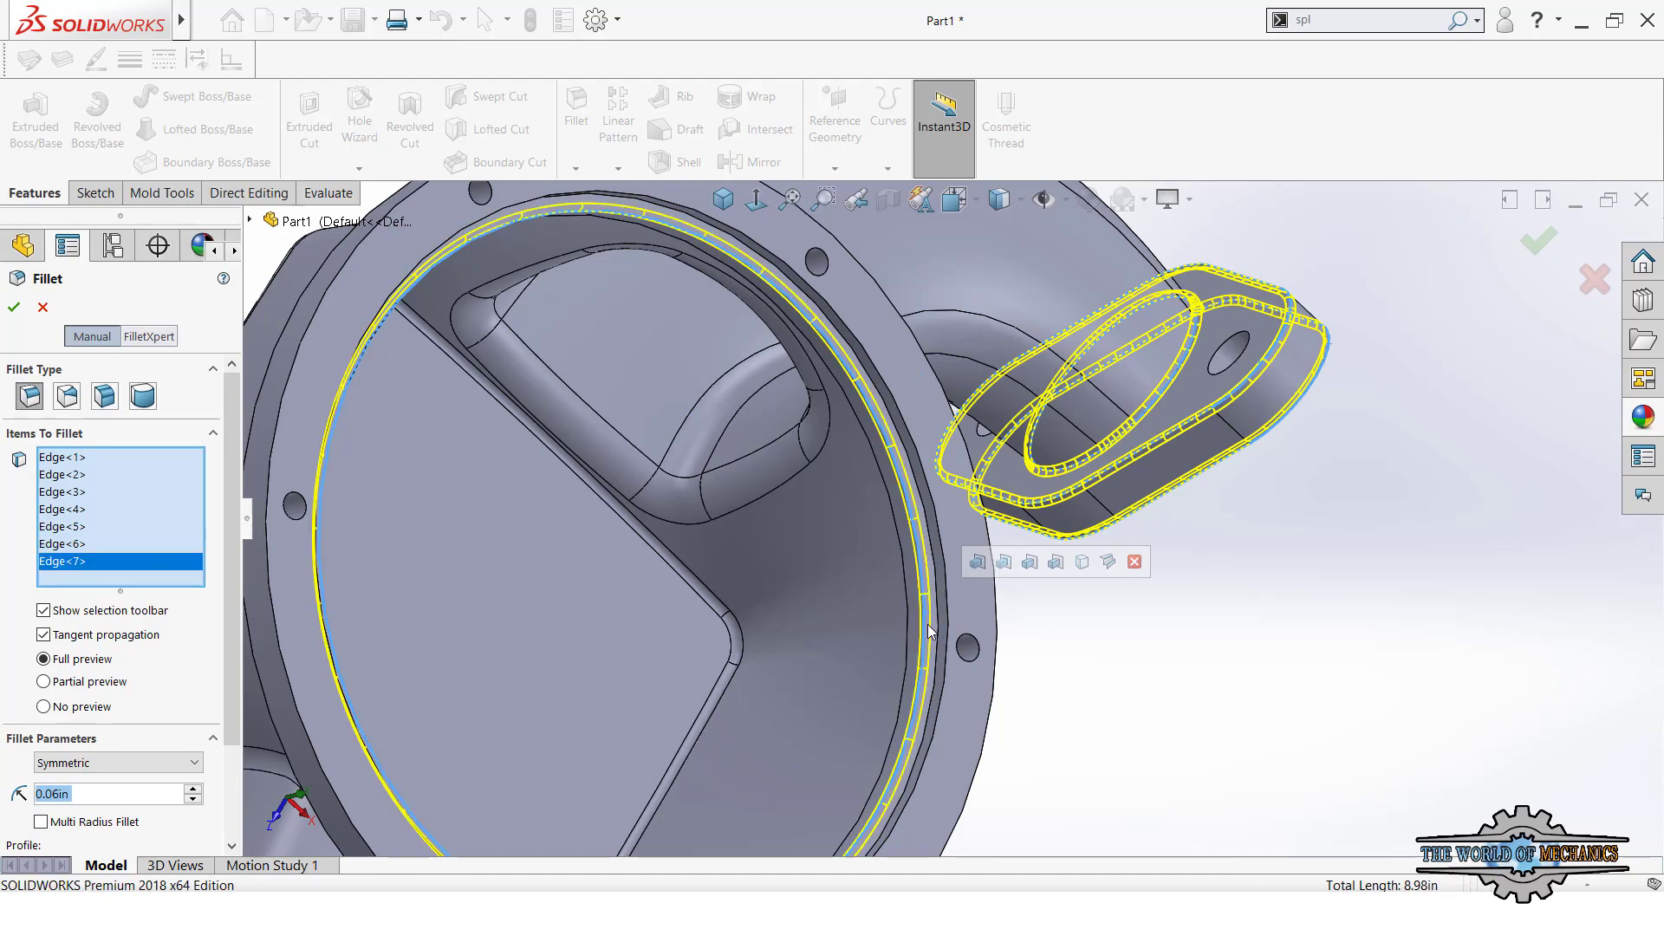
{"action": "mouse_move", "coordinate": [927, 619]}
{"action": "middle_mouse_down"}
{"action": "mouse_move", "coordinate": [849, 429]}
{"action": "mouse_move", "coordinate": [854, 361]}
{"action": "middle_mouse_up"}
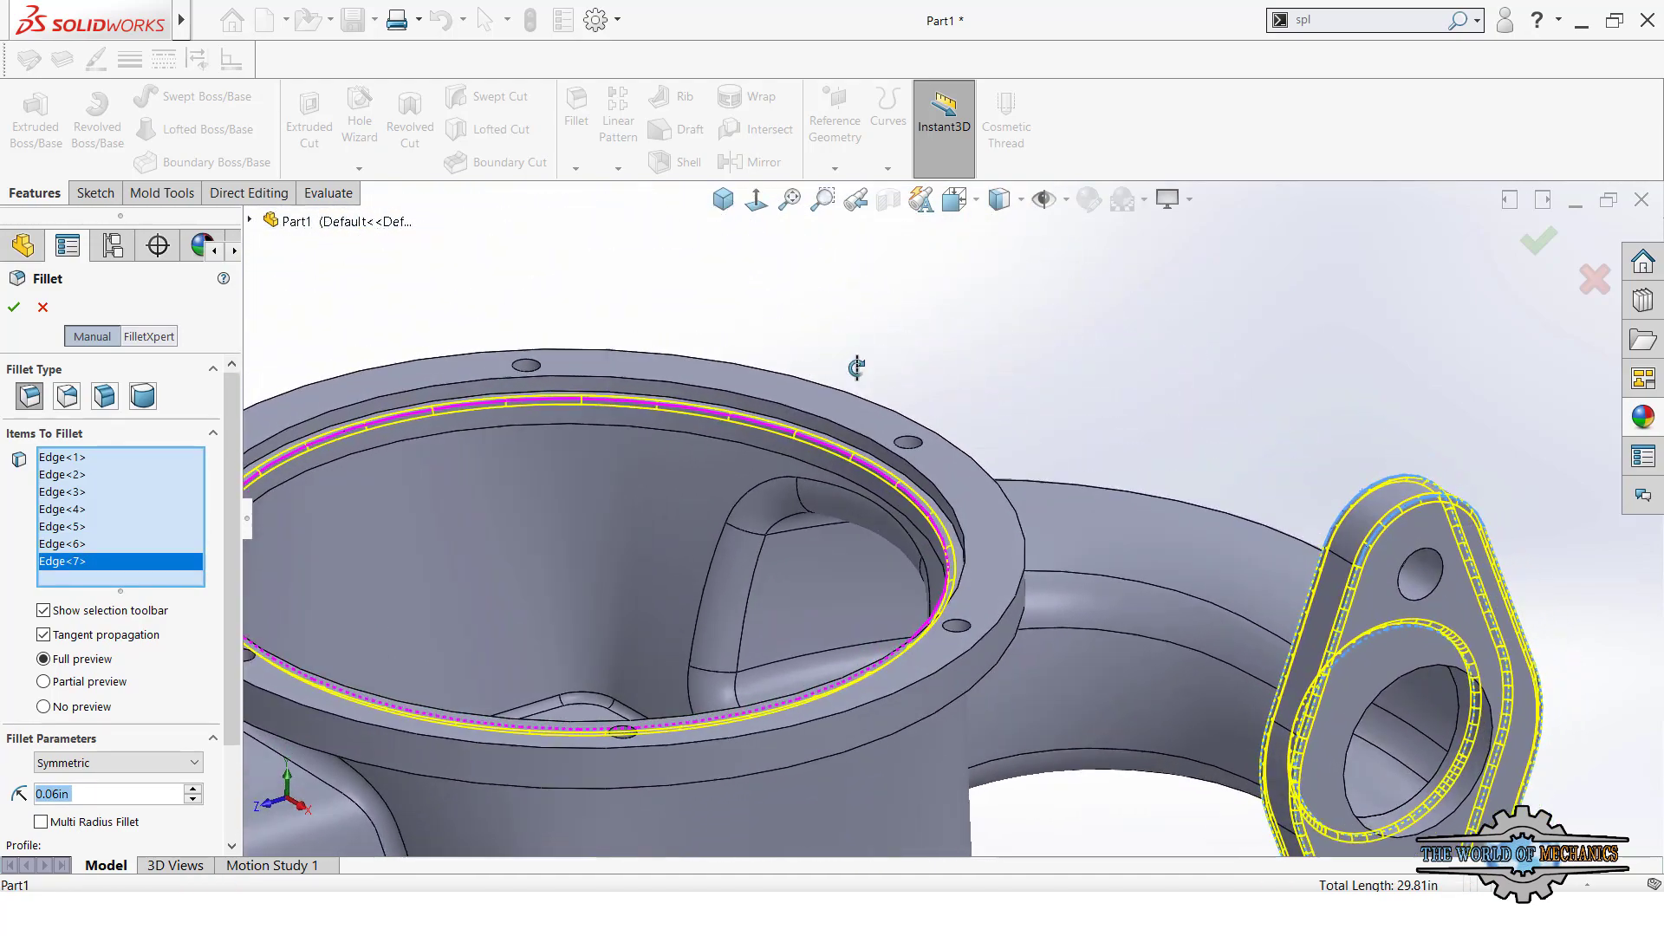
{"action": "left_click", "coordinate": [723, 198]}
{"action": "mouse_move", "coordinate": [837, 561]}
{"action": "middle_mouse_down"}
{"action": "mouse_move", "coordinate": [680, 596]}
{"action": "mouse_move", "coordinate": [890, 528]}
{"action": "middle_mouse_up"}
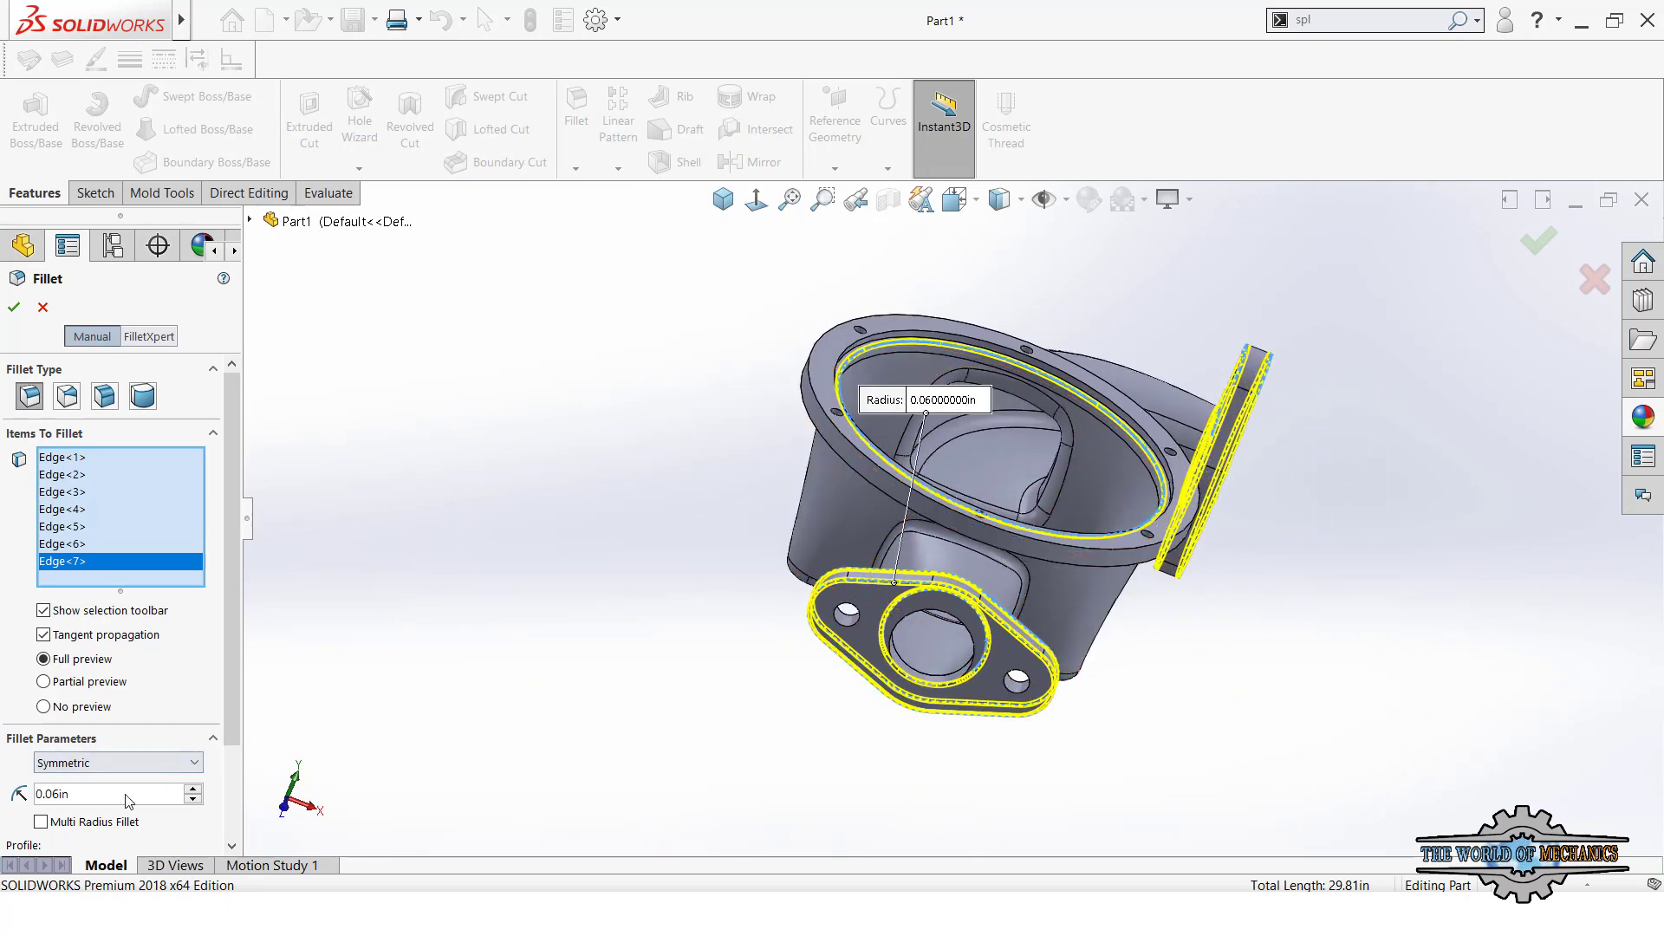
{"action": "left_click", "coordinate": [723, 201]}
{"action": "left_click", "coordinate": [581, 121]}
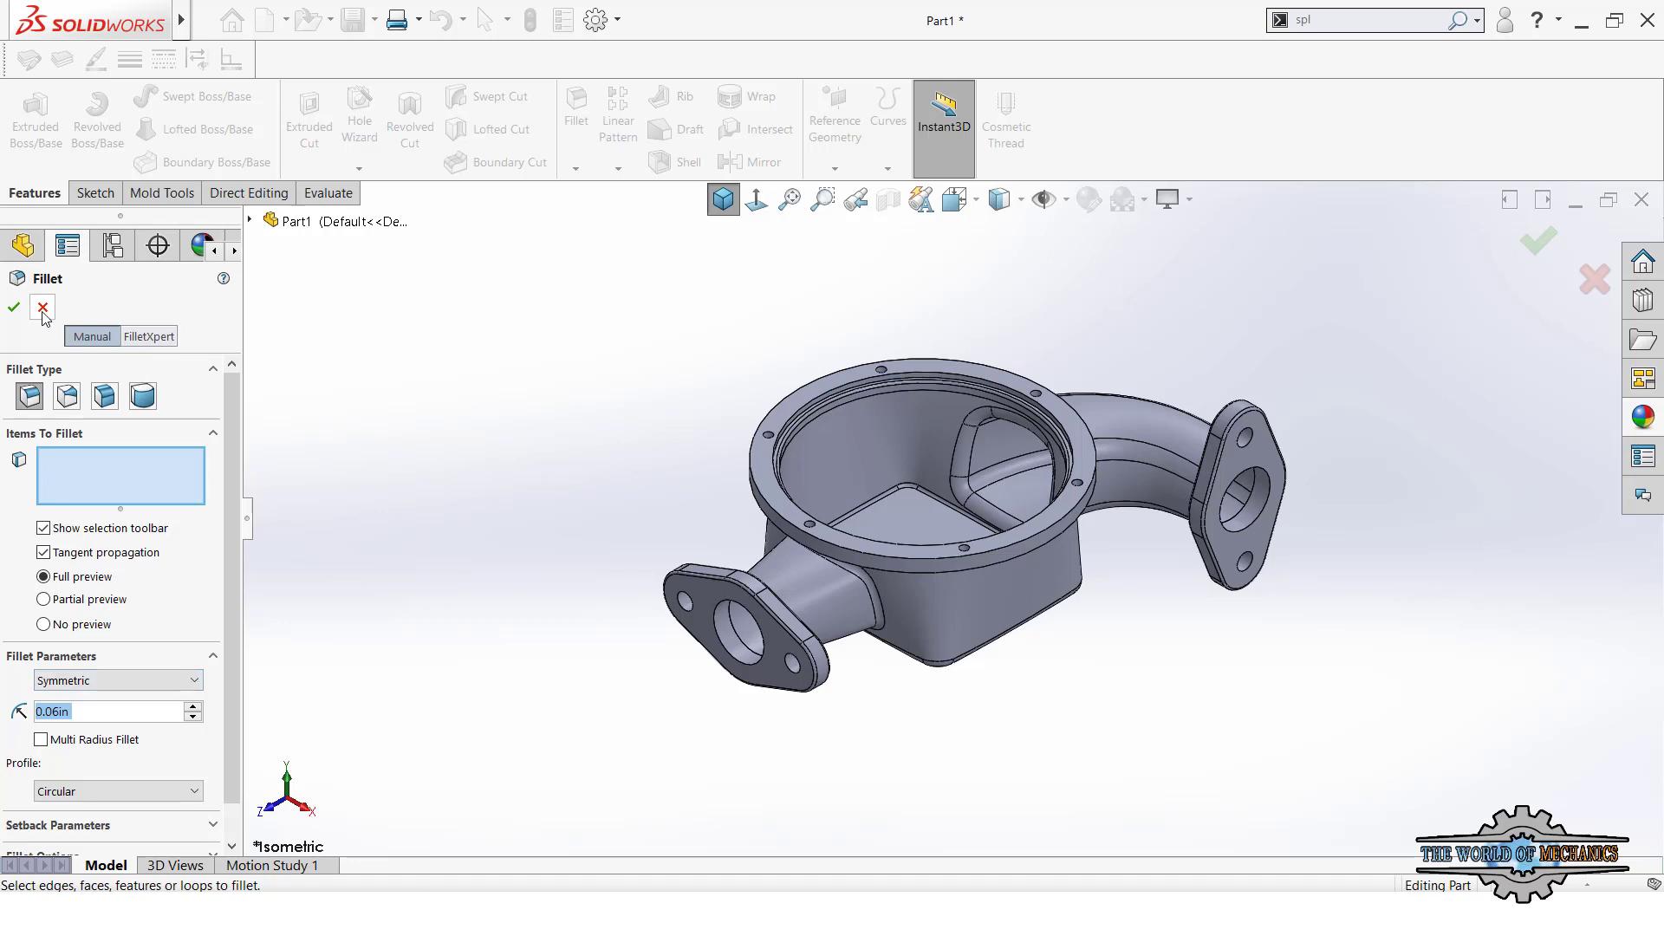
{"action": "left_click", "coordinate": [42, 309]}
{"action": "left_click", "coordinate": [576, 168]}
- Set up a 0.06 in × 45° chamfer on the left flange's two bolt holes and pipe bore
{"action": "left_click", "coordinate": [604, 212]}
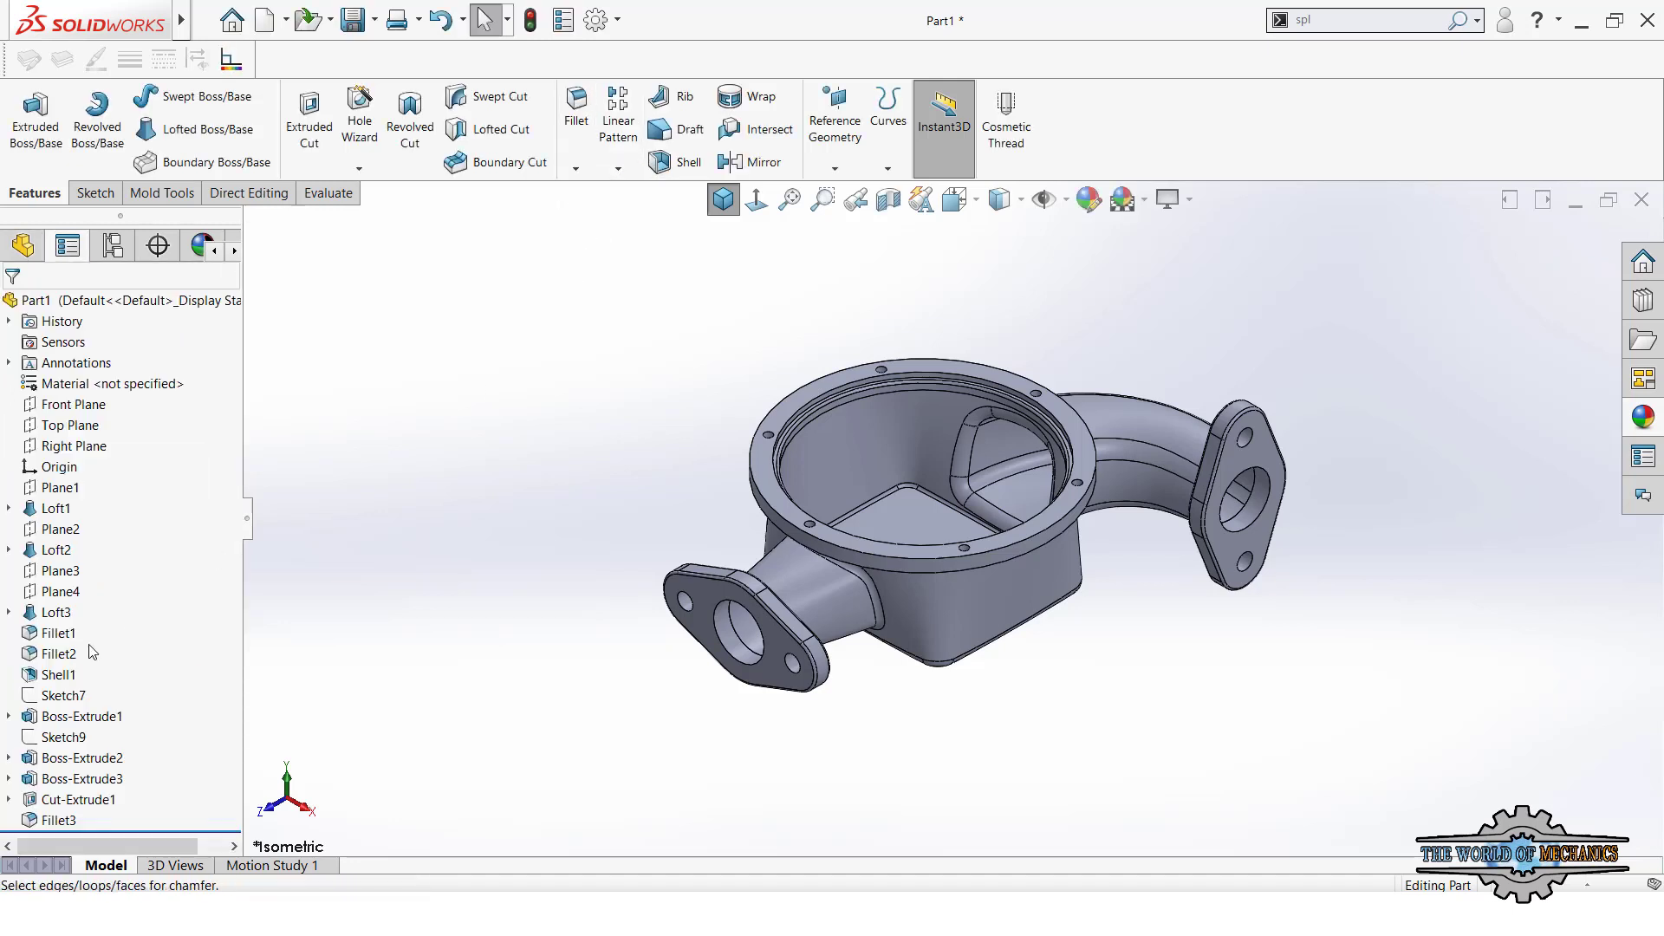
{"action": "type", "text": "0.06"}
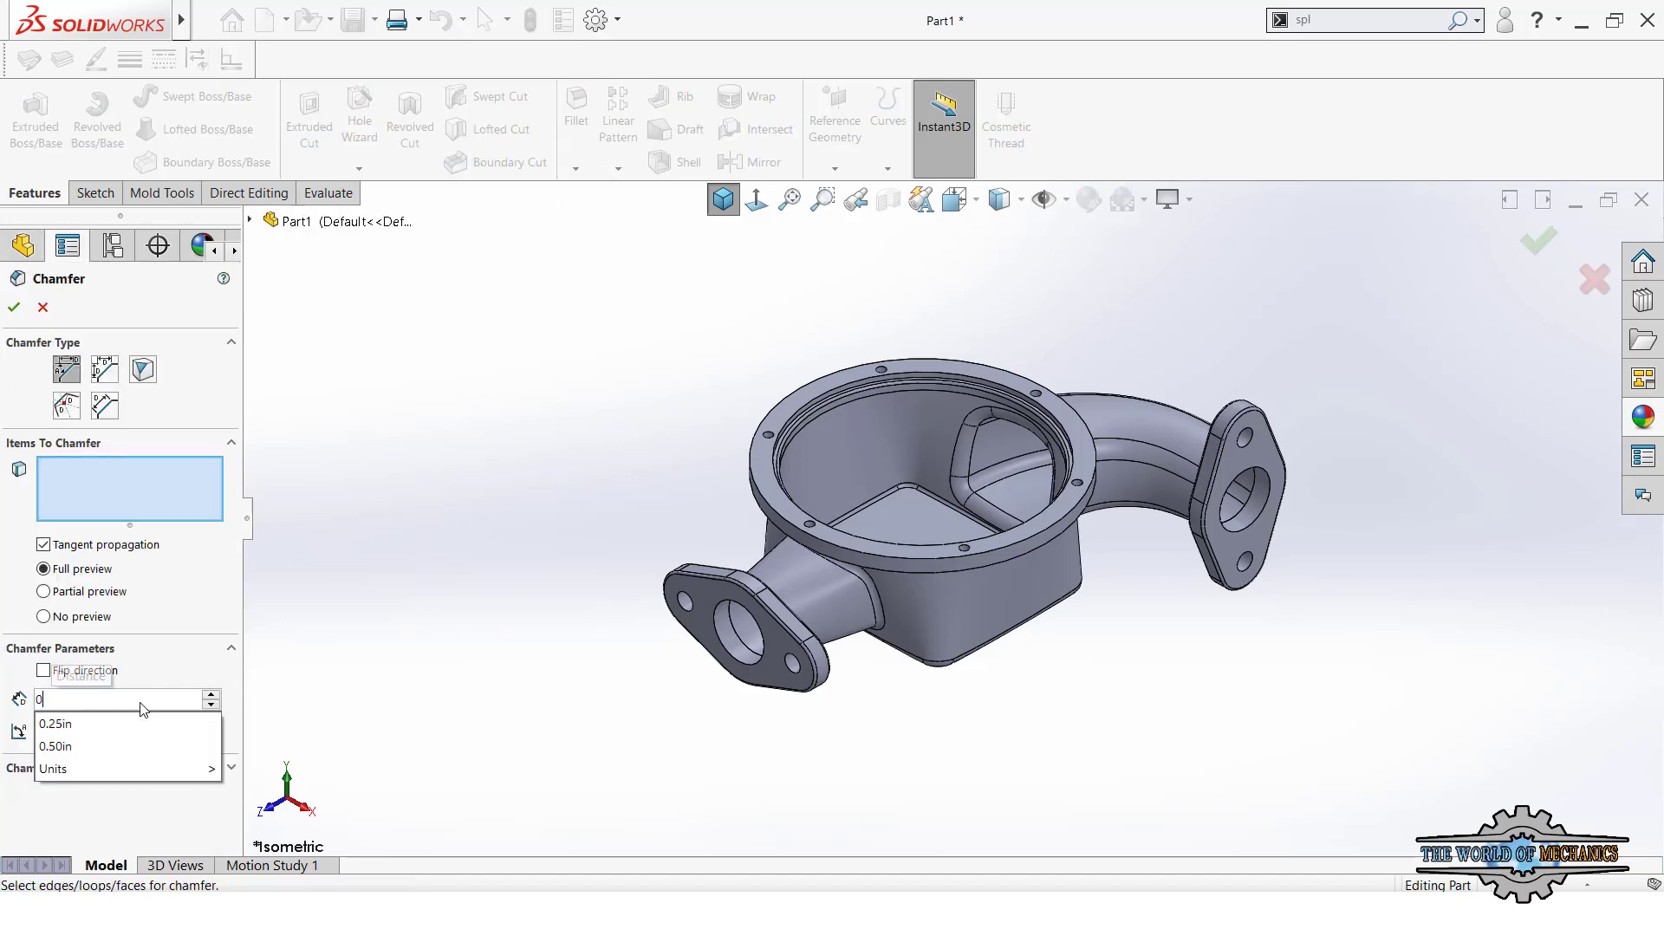
{"action": "key", "text": "Return"}
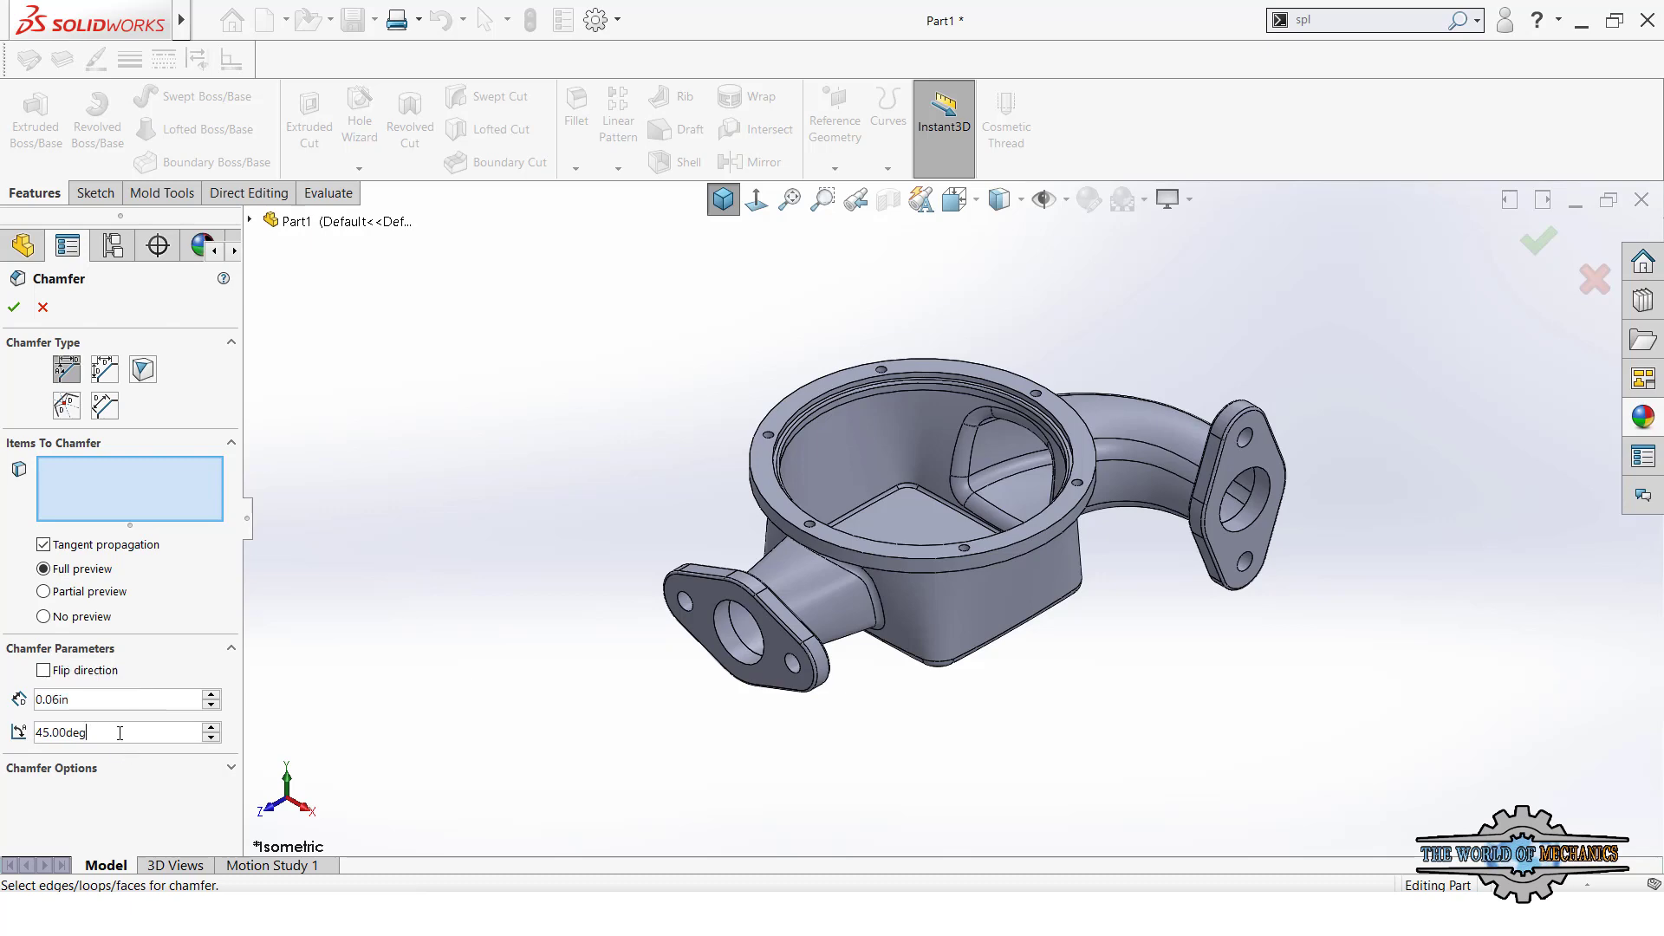
{"action": "scroll", "coordinate": [693, 667], "scroll_direction": "down", "scroll_amount": 5}
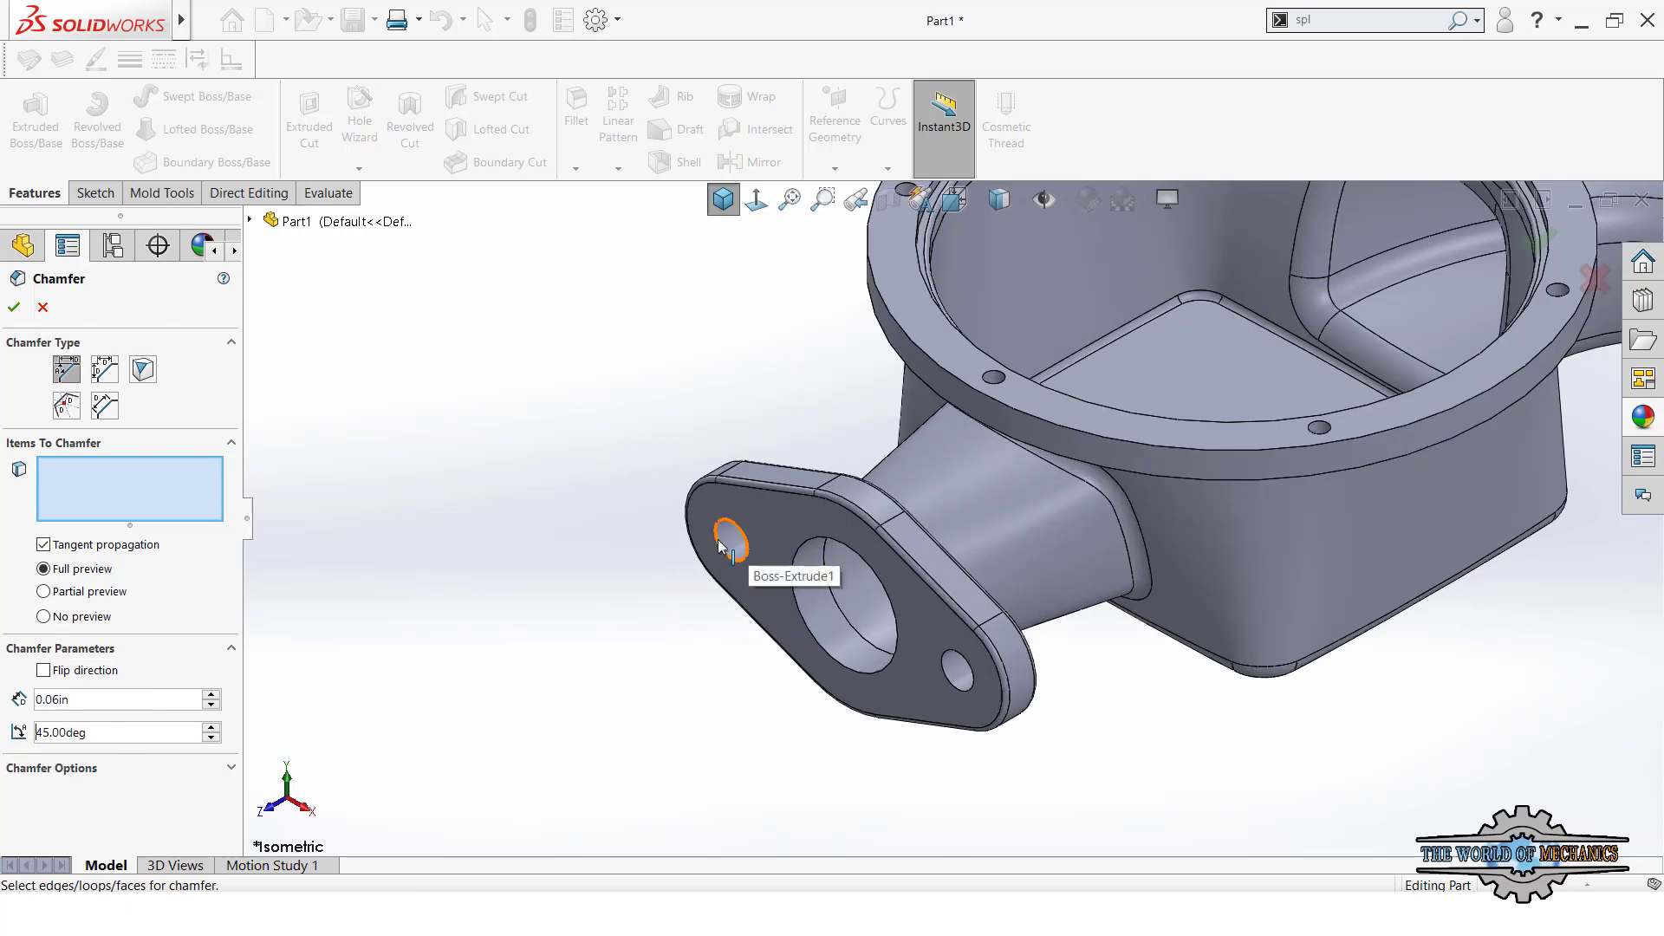
{"action": "scroll", "coordinate": [736, 541], "scroll_direction": "down", "scroll_amount": 2}
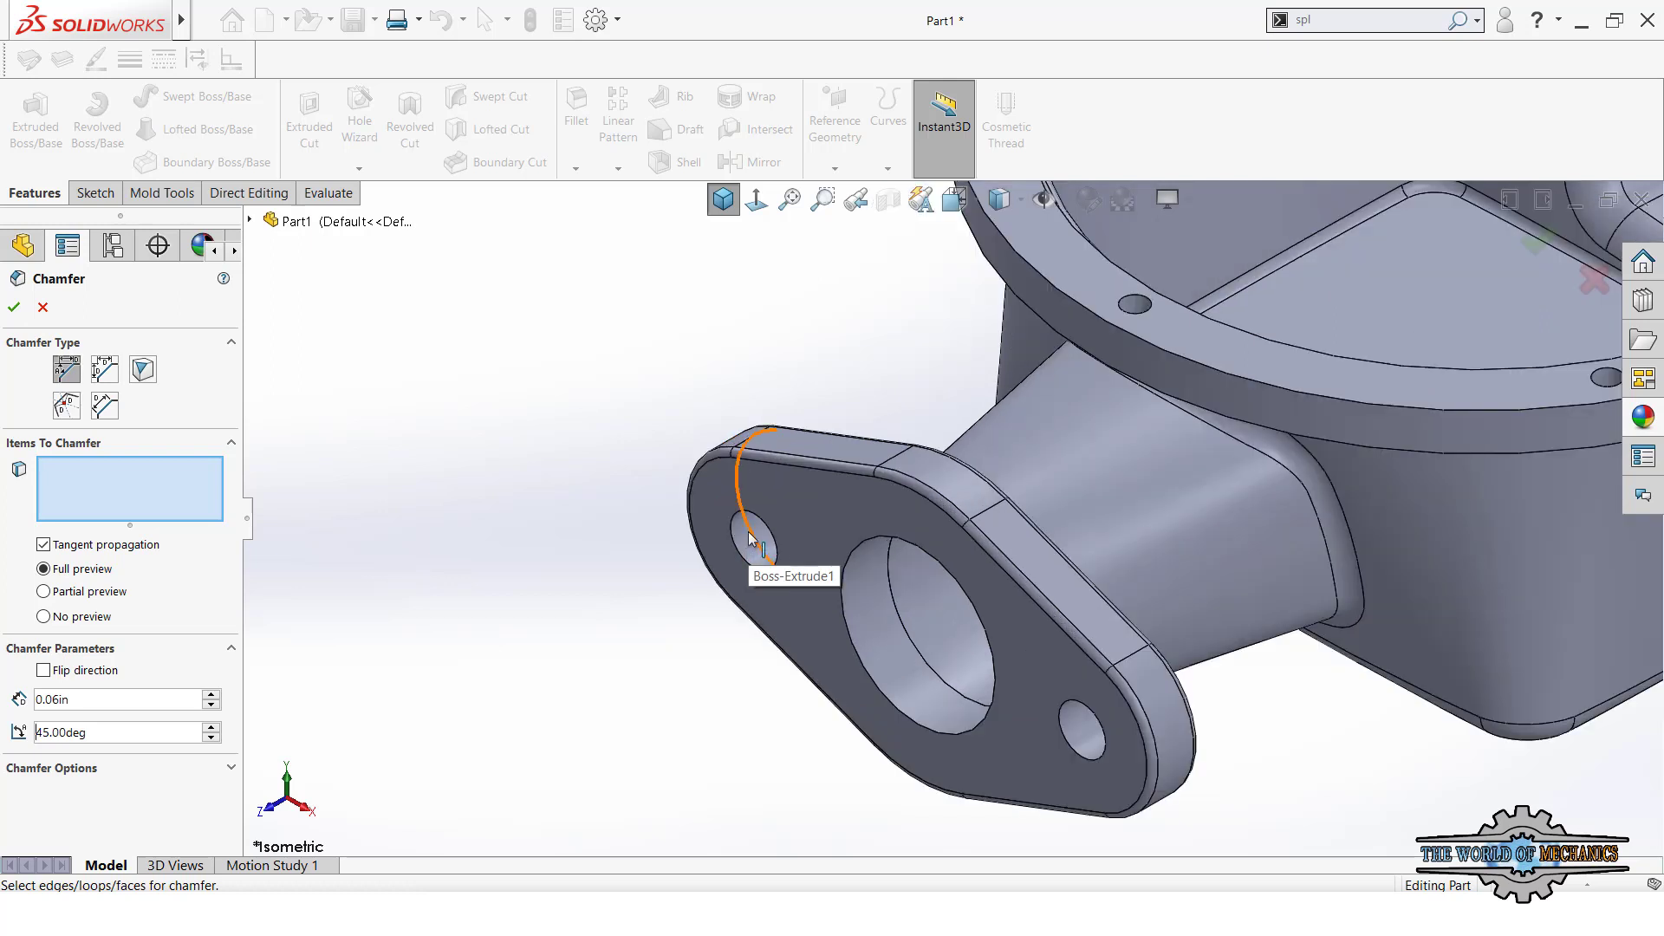
{"action": "left_click", "coordinate": [759, 534]}
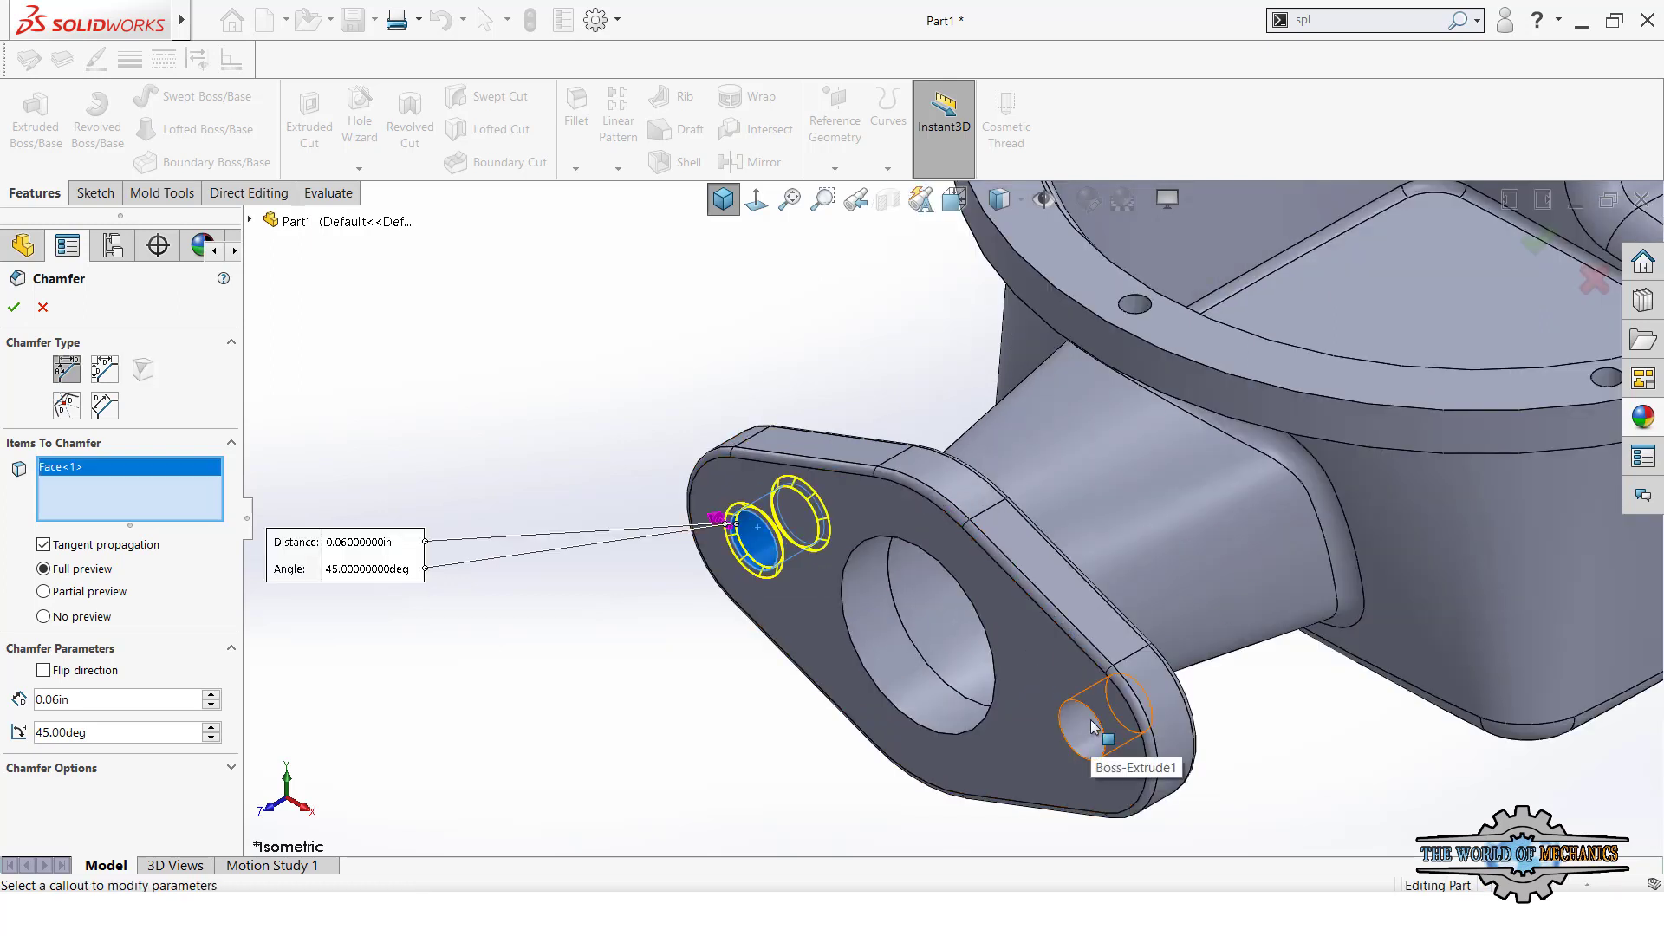
{"action": "left_click", "coordinate": [1094, 728]}
{"action": "left_click", "coordinate": [988, 733]}
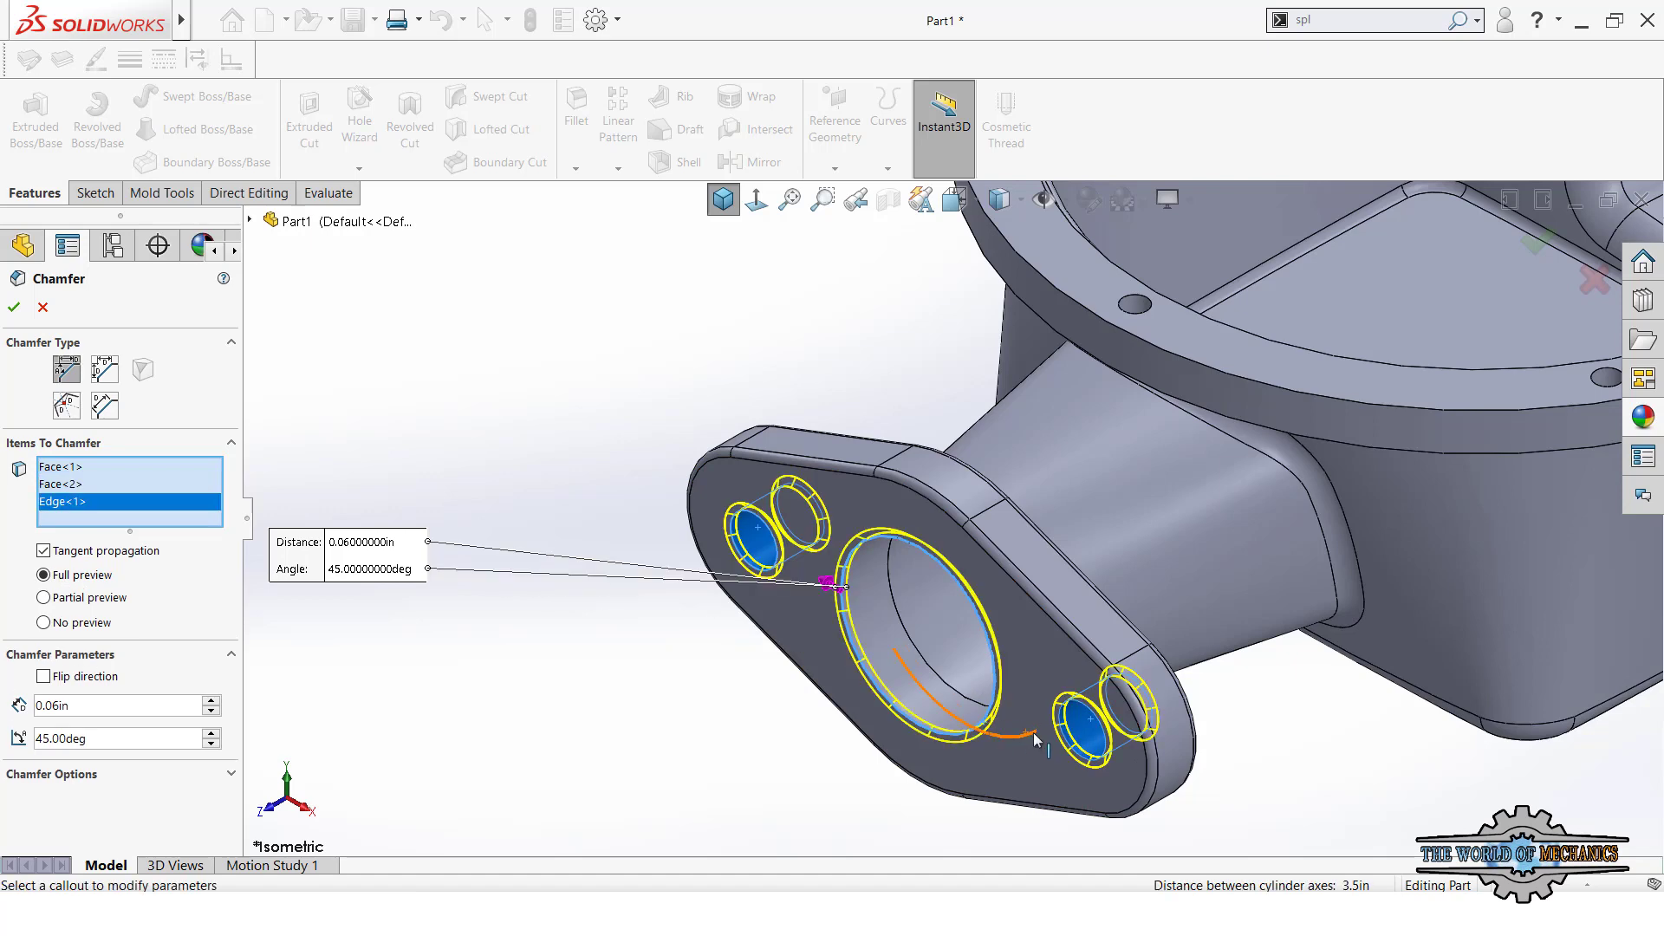
- Add the right flange's two bolt holes and pipe bore, then accept the chamfer
{"action": "scroll", "coordinate": [1227, 621], "scroll_direction": "up", "scroll_amount": 2}
{"action": "scroll", "coordinate": [1320, 539], "scroll_direction": "up", "scroll_amount": 2}
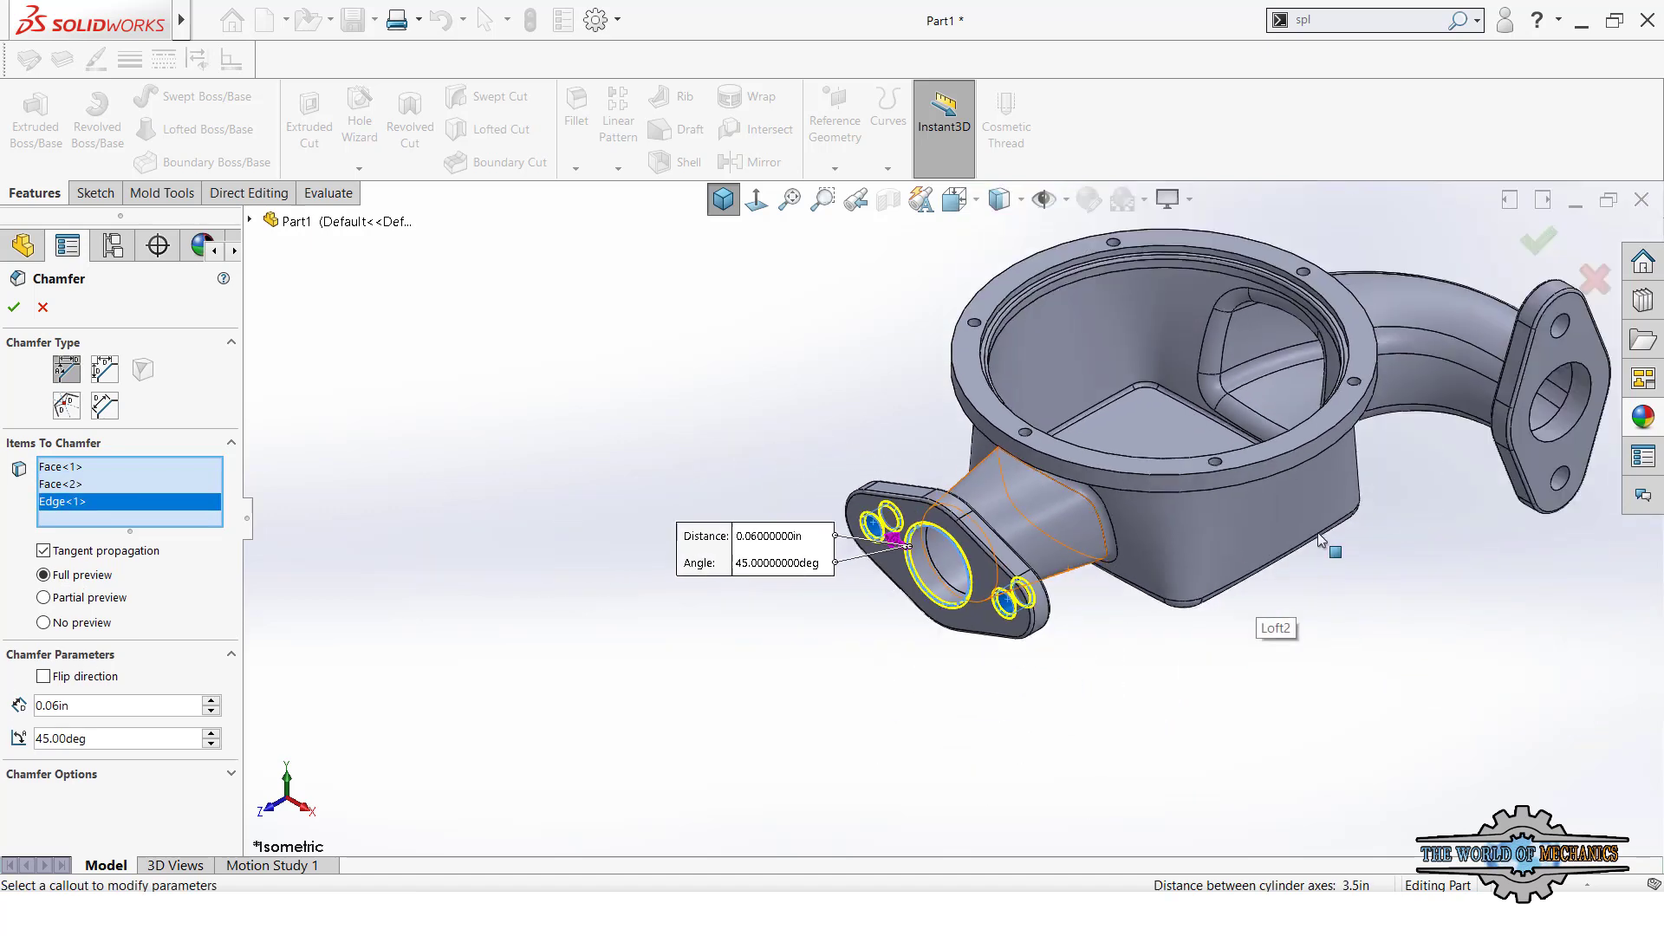
{"action": "scroll", "coordinate": [1434, 481], "scroll_direction": "down", "scroll_amount": 2}
{"action": "scroll", "coordinate": [1495, 412], "scroll_direction": "down", "scroll_amount": 3}
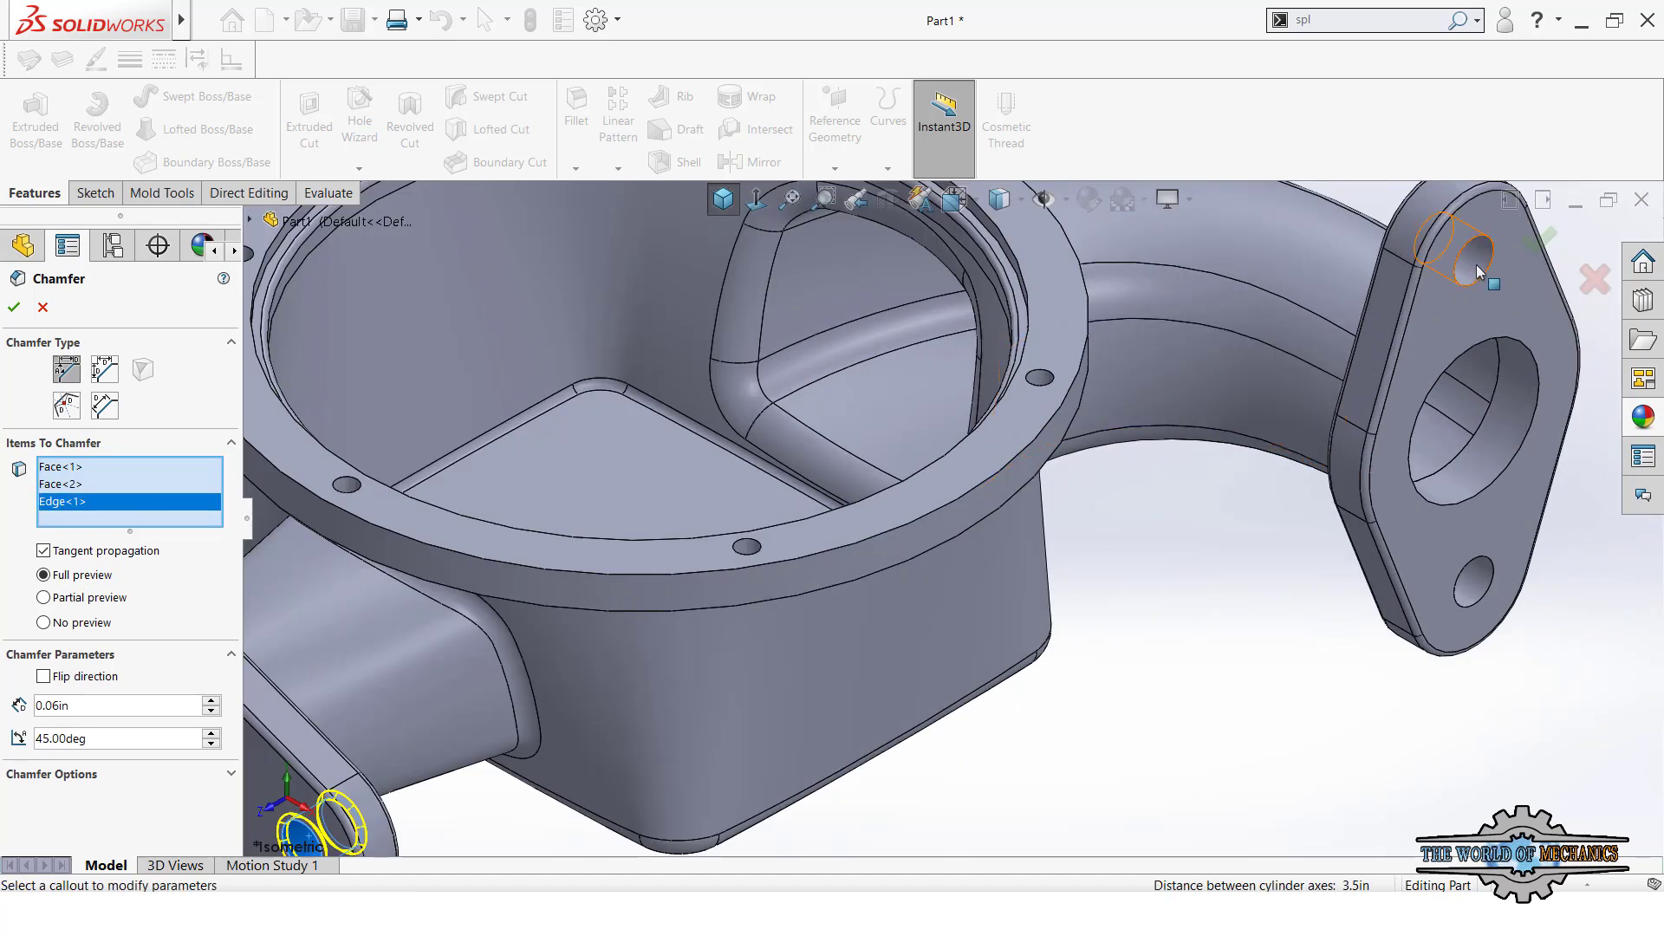
{"action": "left_click", "coordinate": [1477, 272]}
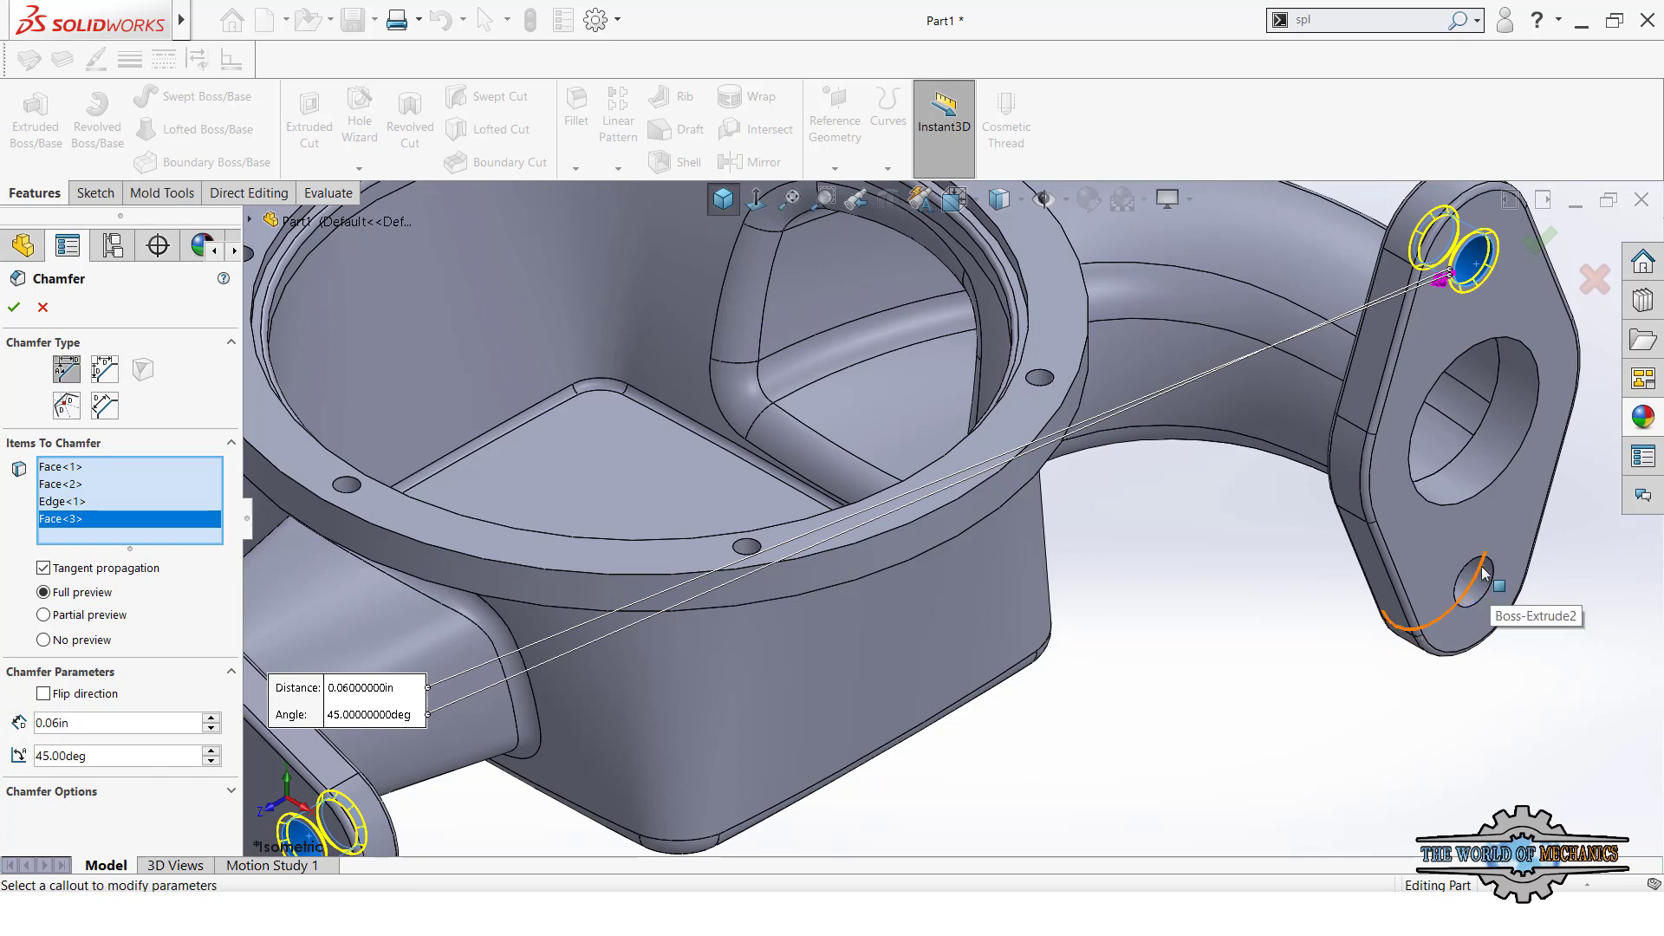
{"action": "left_click", "coordinate": [1484, 576]}
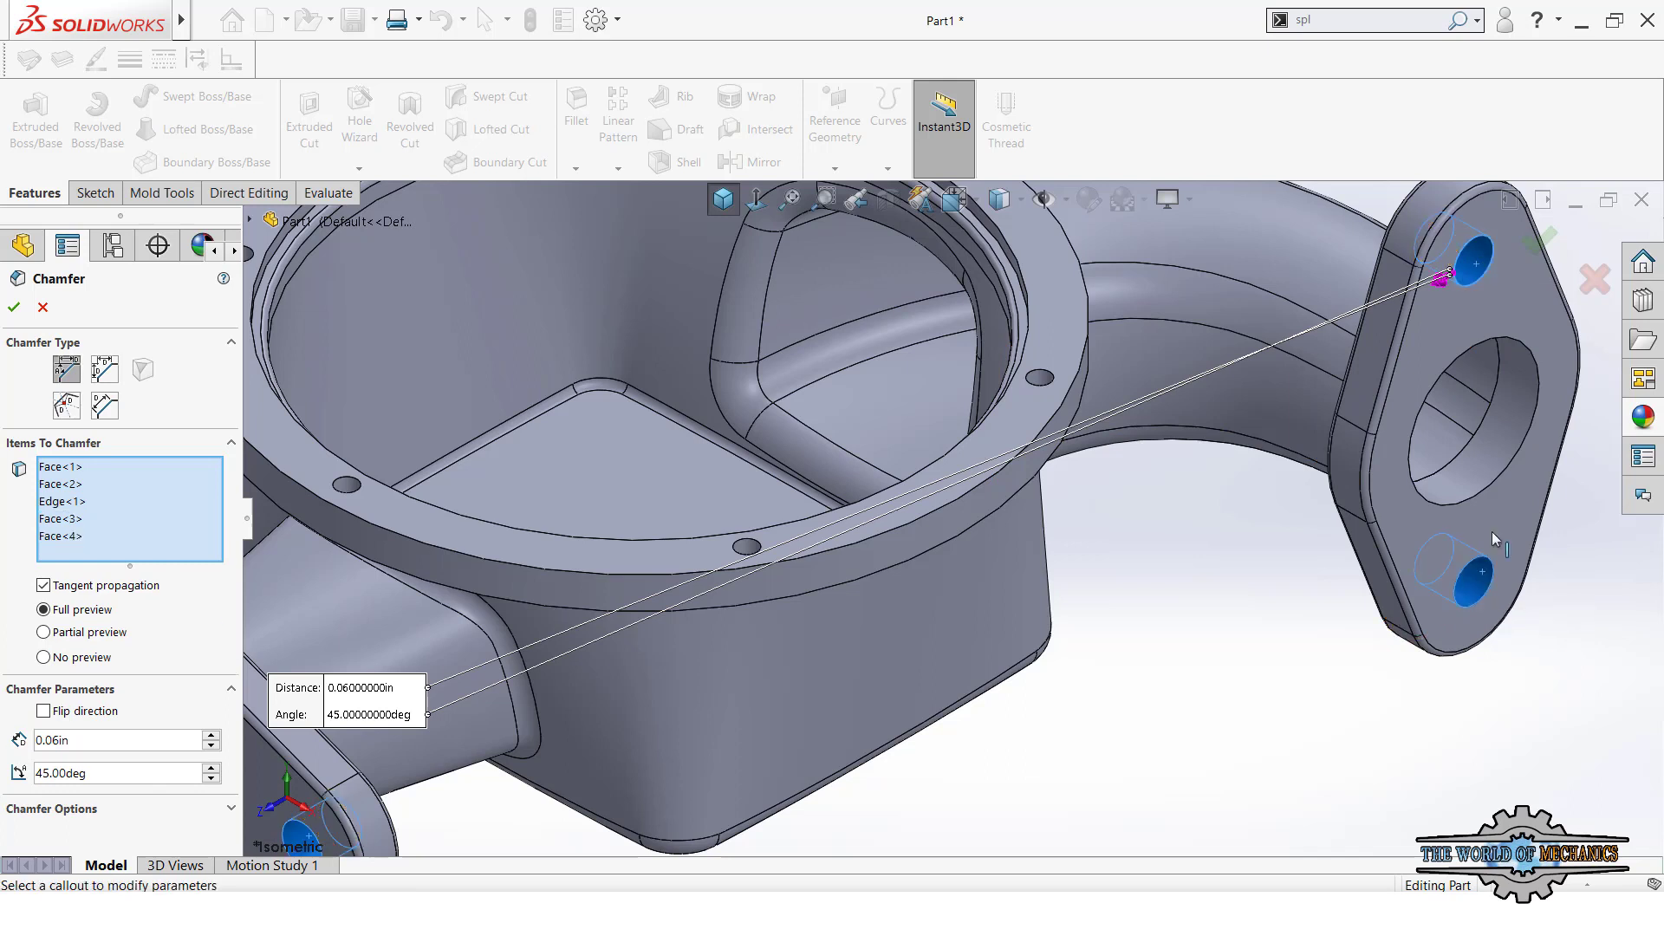
{"action": "left_click", "coordinate": [1496, 482]}
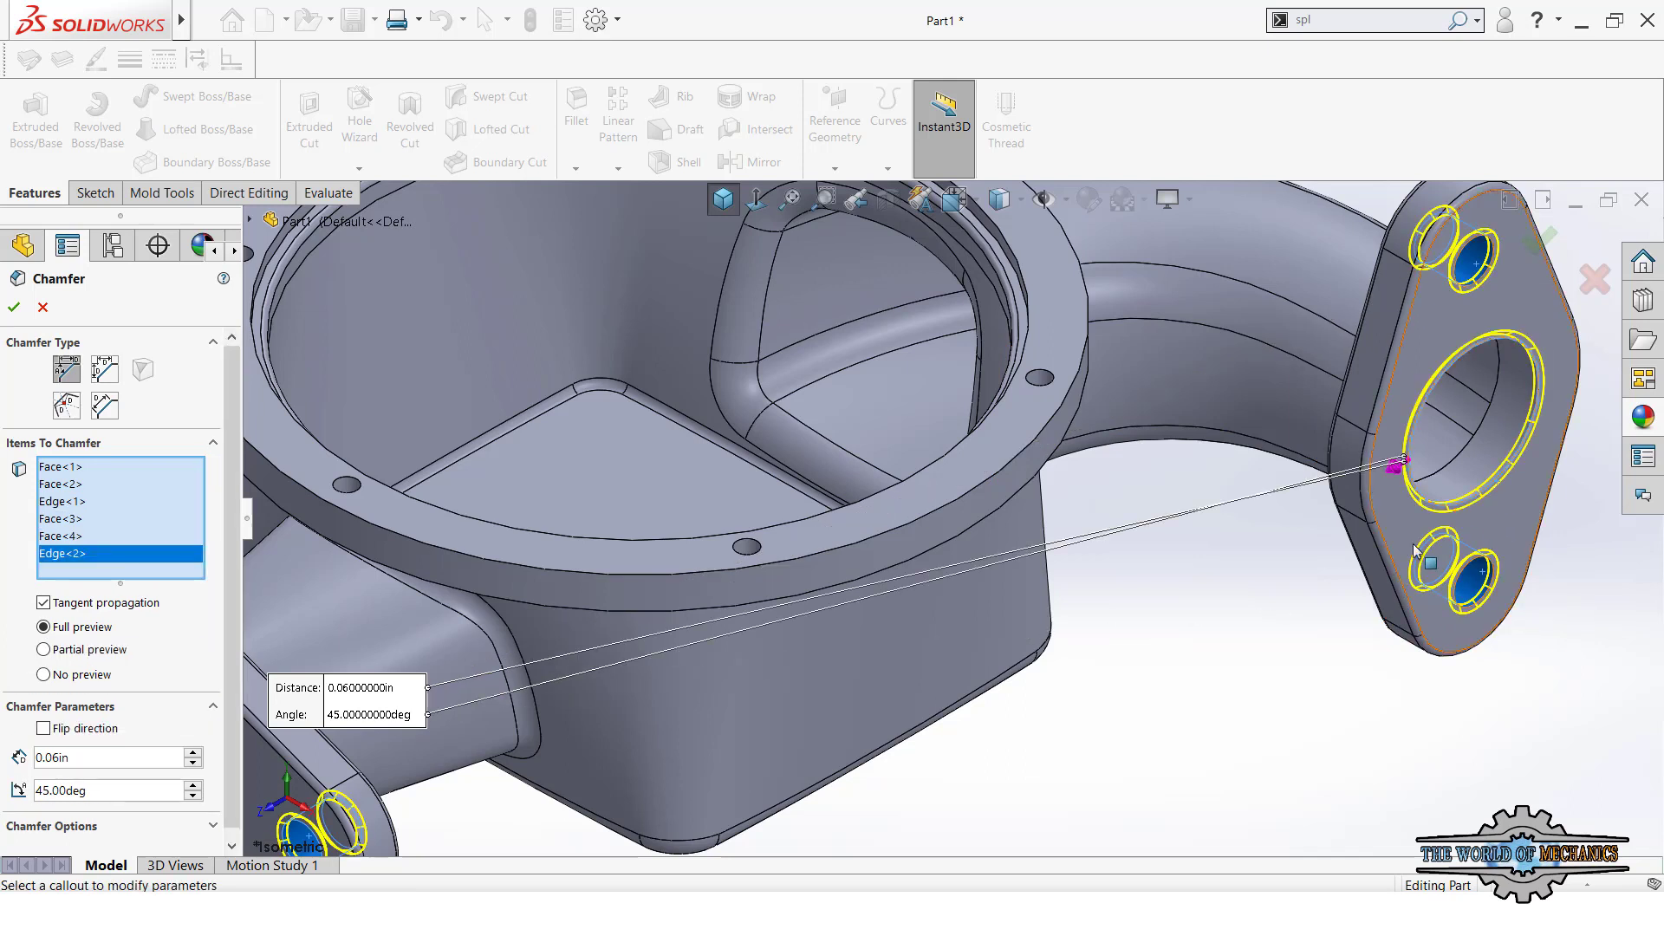
{"action": "scroll", "coordinate": [1376, 584], "scroll_direction": "up", "scroll_amount": 3}
{"action": "scroll", "coordinate": [1349, 602], "scroll_direction": "up", "scroll_amount": 1}
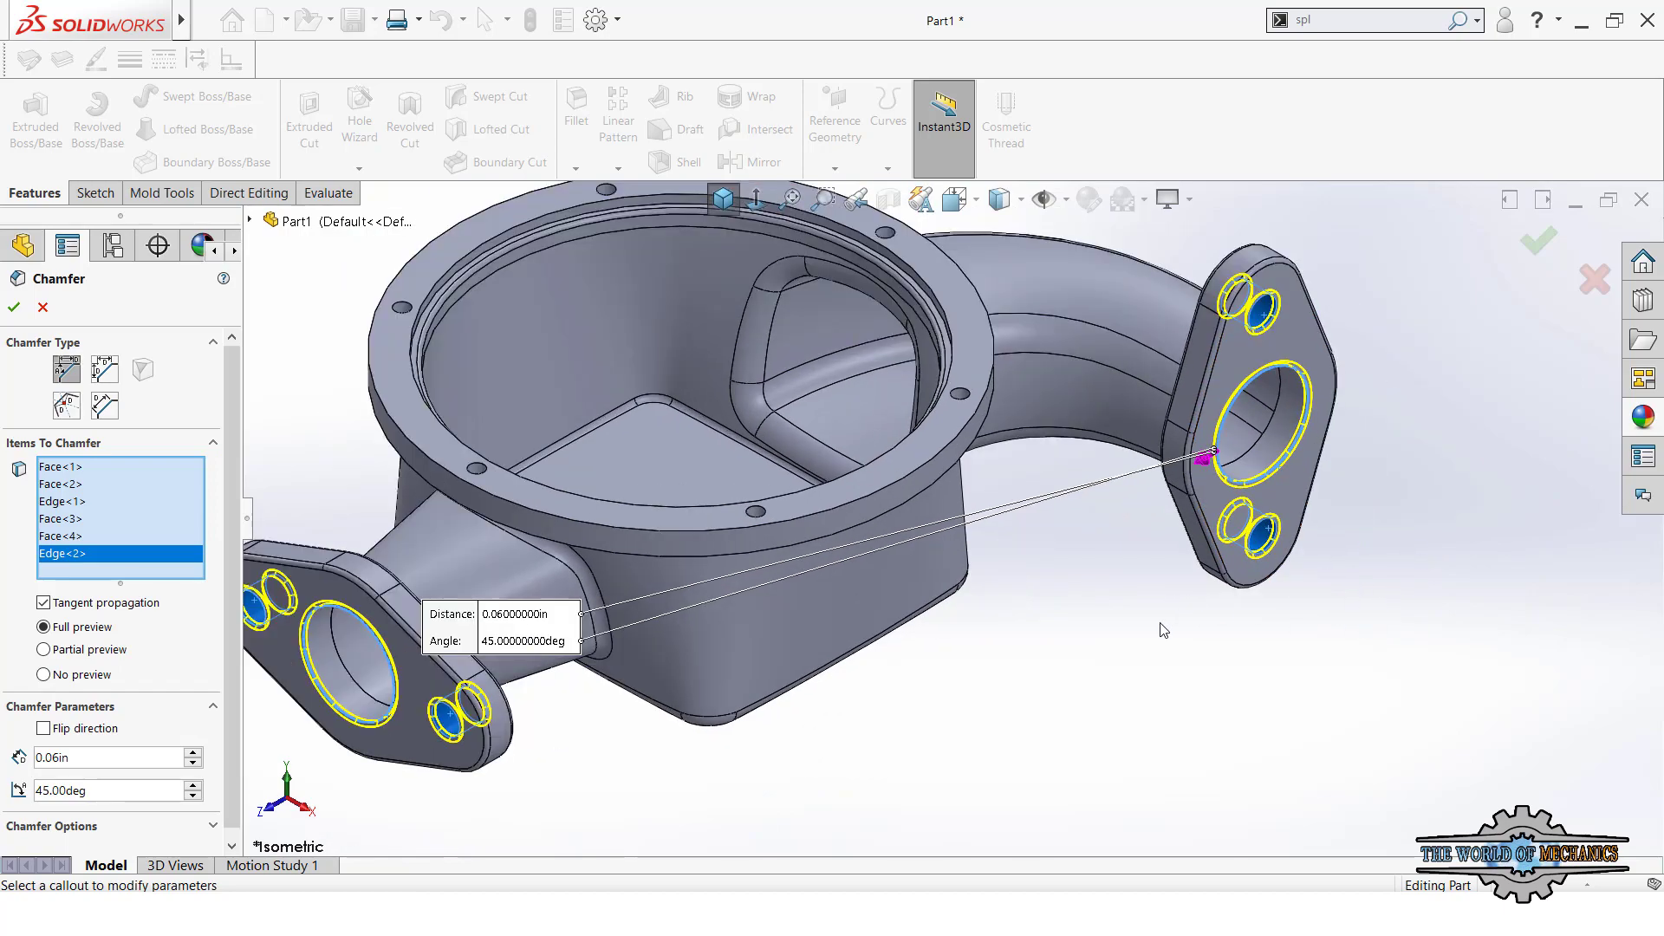
{"action": "mouse_move", "coordinate": [1163, 630]}
{"action": "middle_mouse_down"}
{"action": "mouse_move", "coordinate": [1212, 590]}
{"action": "mouse_move", "coordinate": [1122, 561]}
{"action": "mouse_move", "coordinate": [1103, 583]}
{"action": "mouse_move", "coordinate": [1137, 590]}
{"action": "middle_mouse_up"}
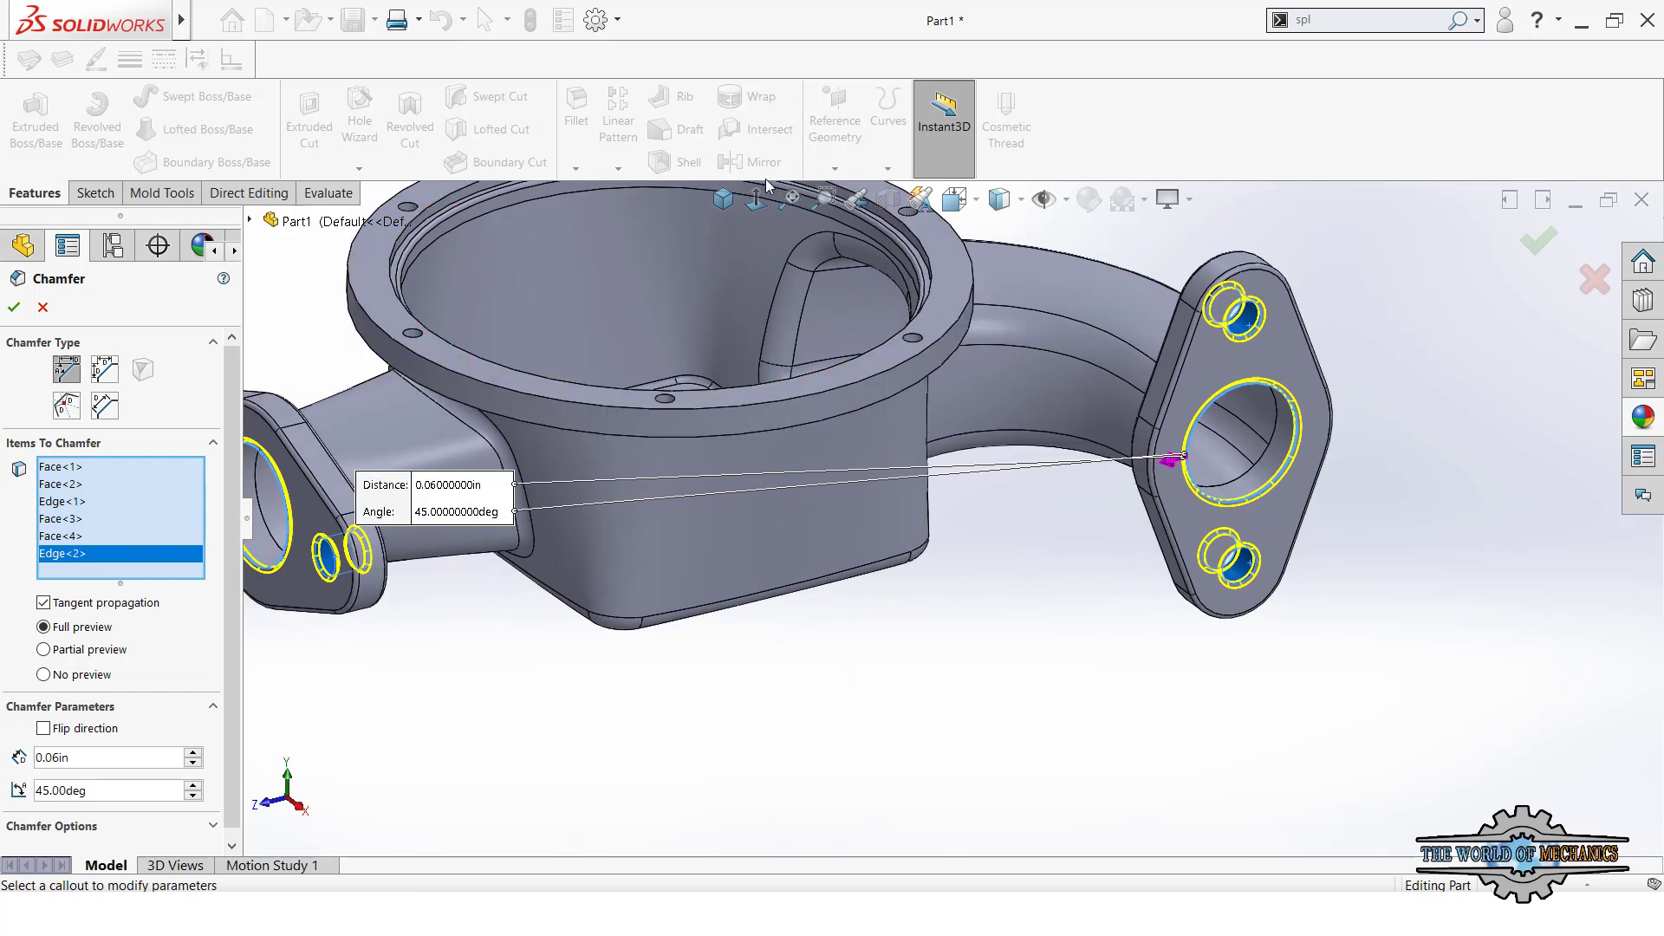
{"action": "left_click", "coordinate": [723, 199]}
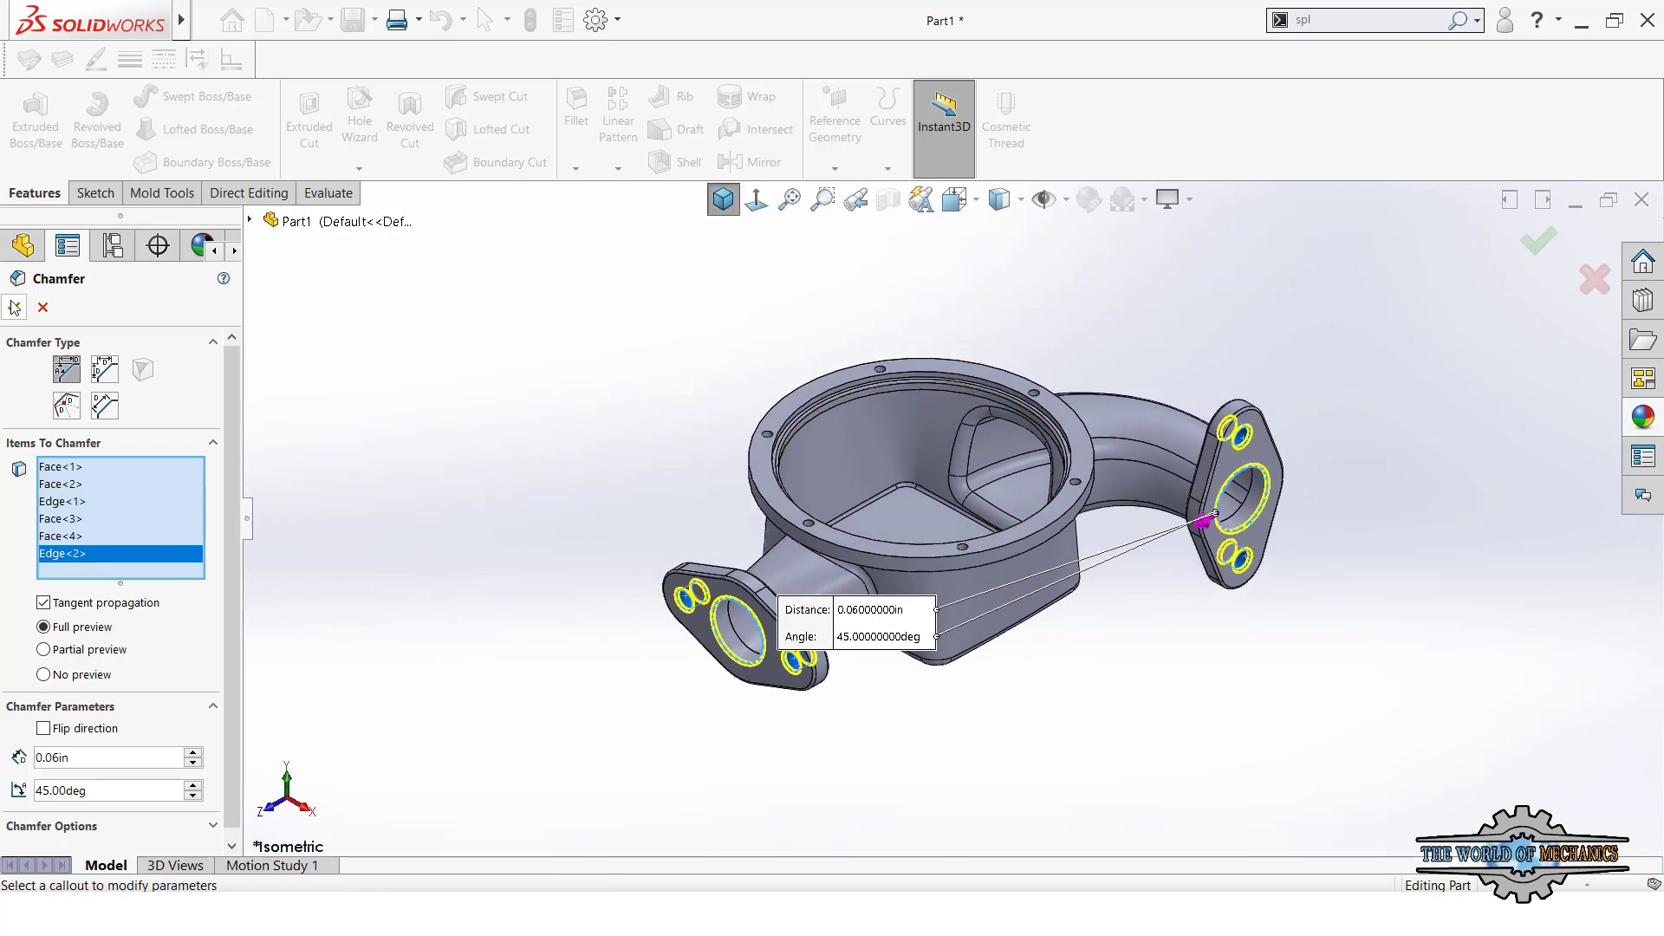
{"action": "left_click", "coordinate": [14, 309]}
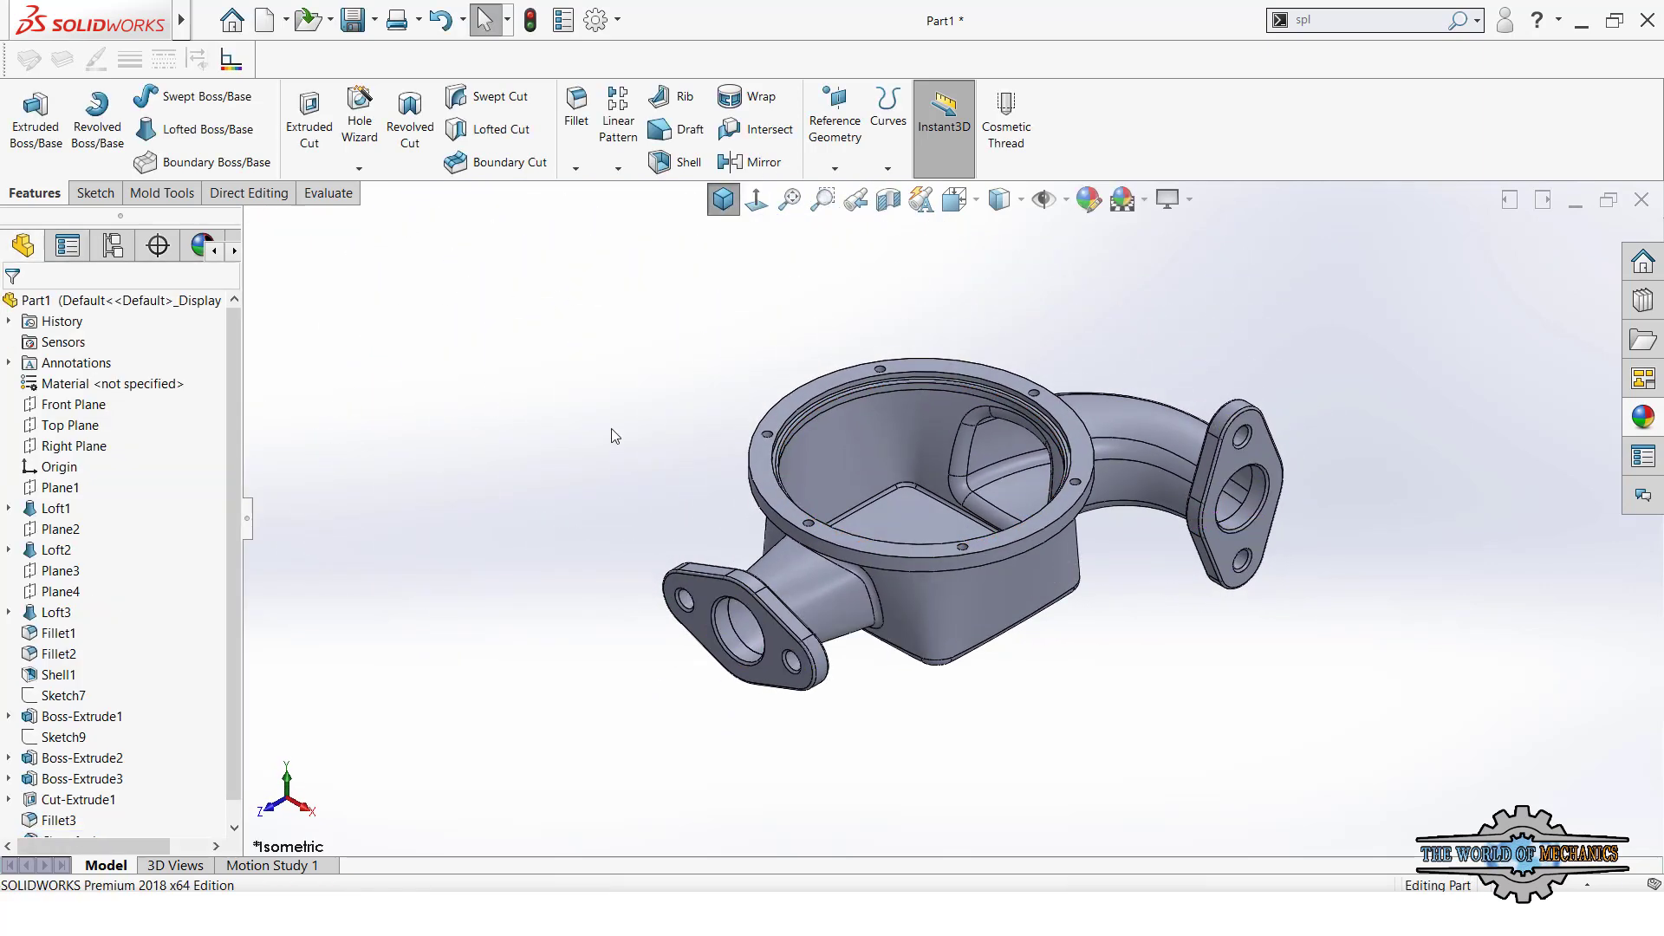
- Show the housing on a plain white scene and assign Ductile Iron from the Iron library
{"action": "key", "text": "f"}
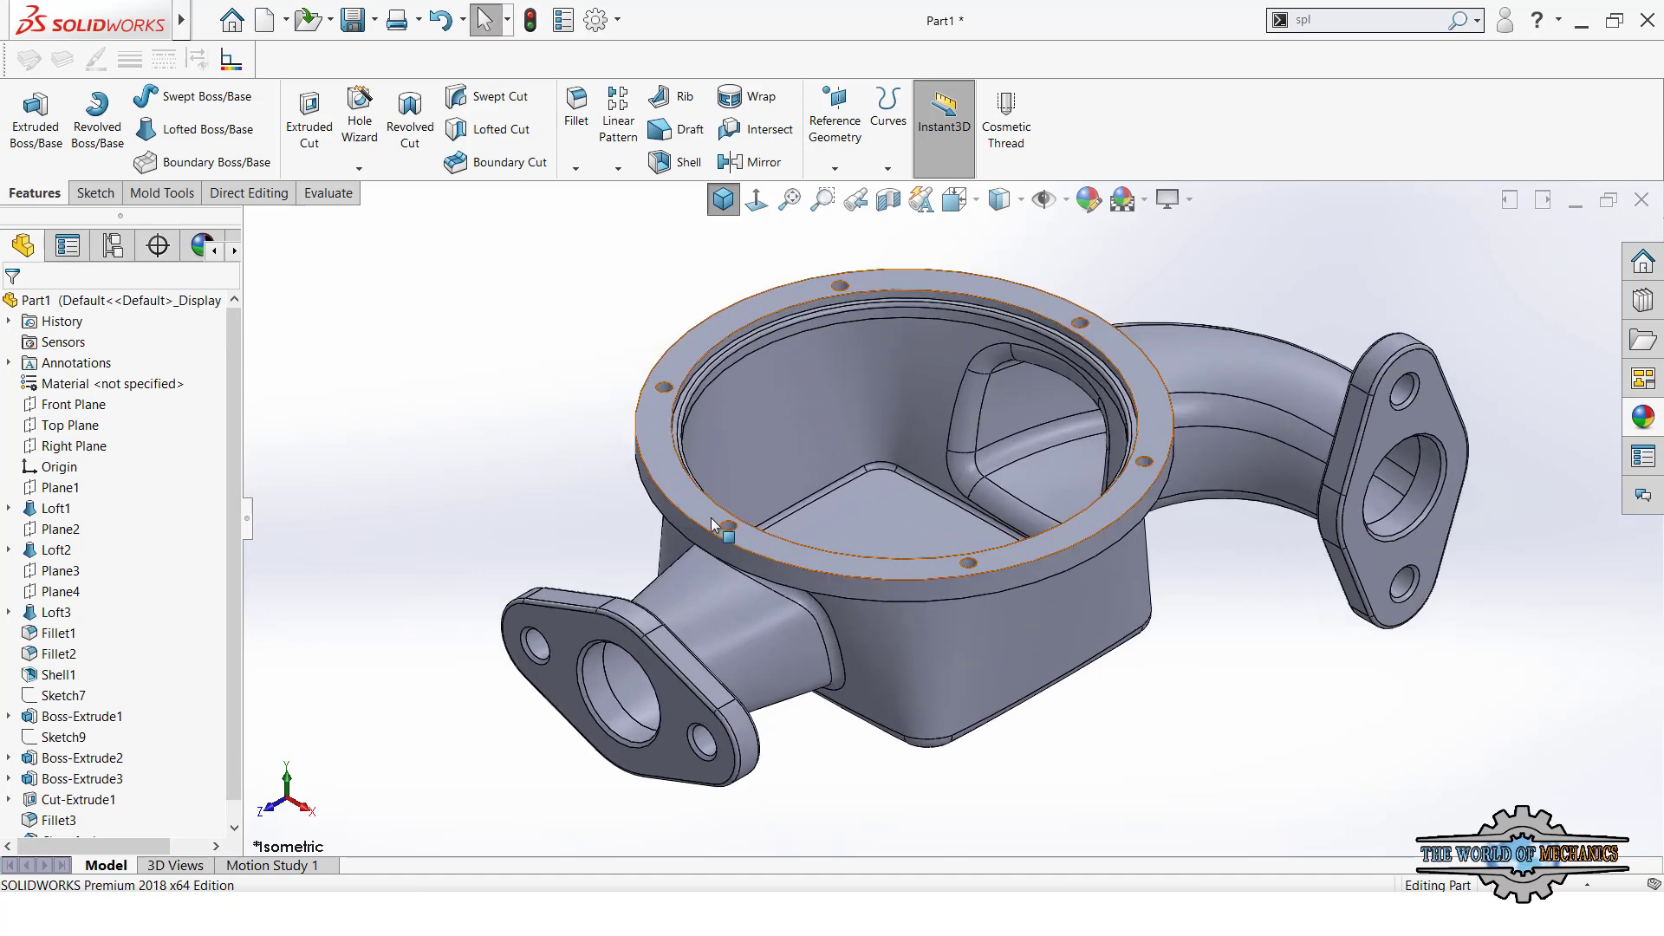
{"action": "left_click", "coordinate": [1126, 210]}
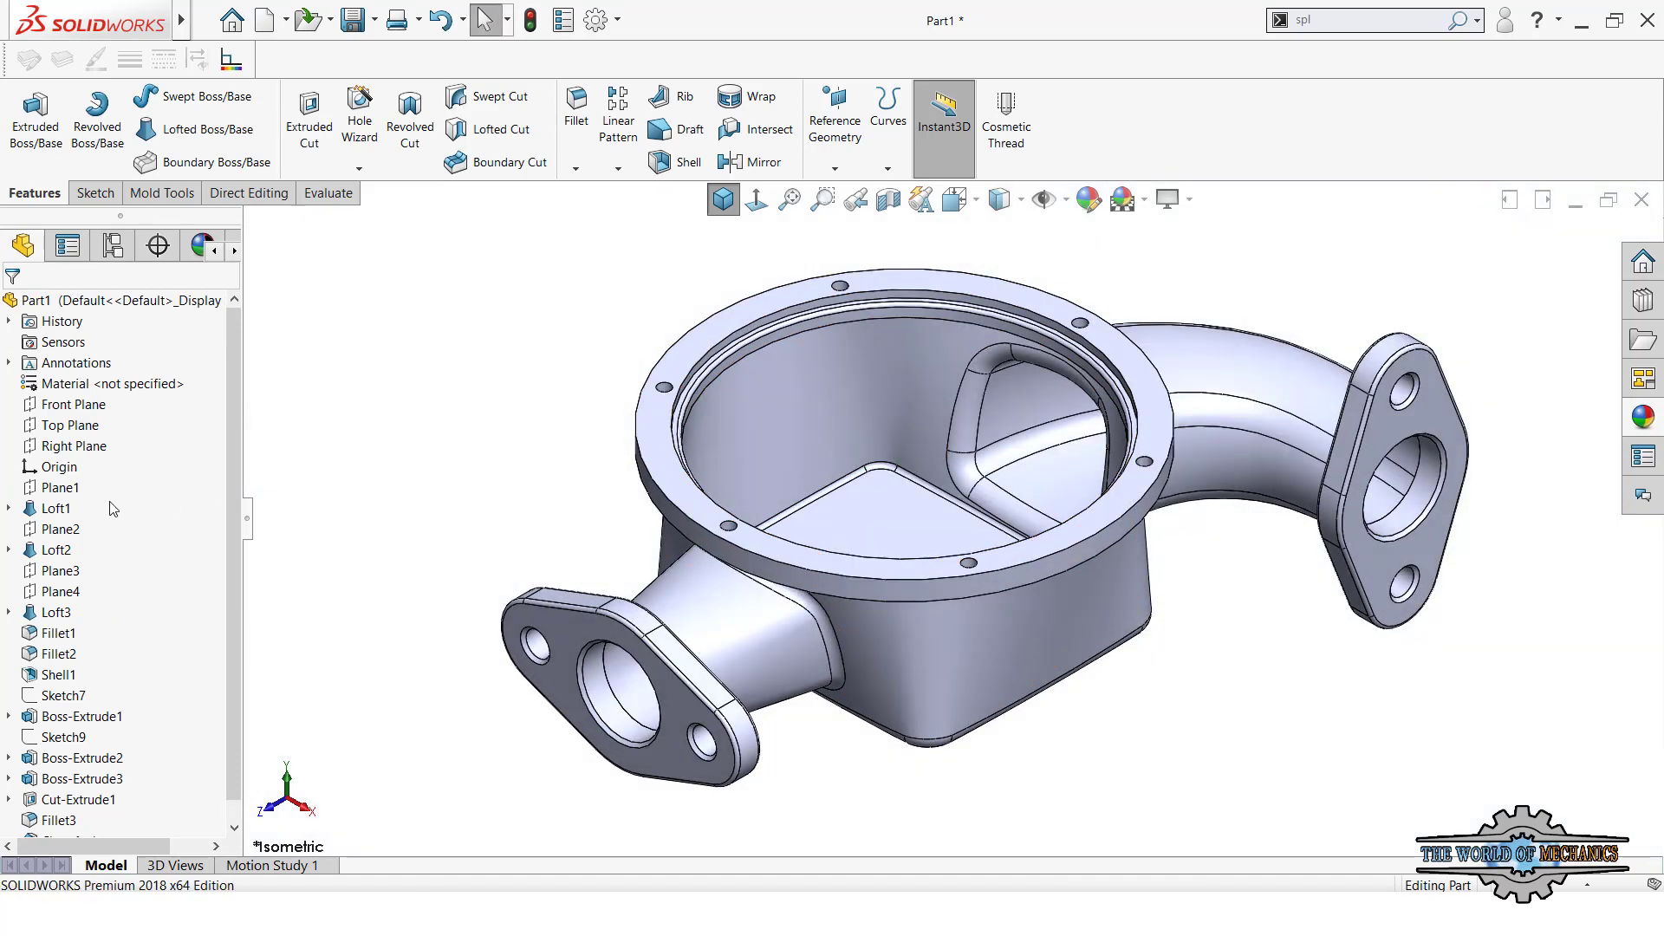
{"action": "right_click", "coordinate": [80, 392]}
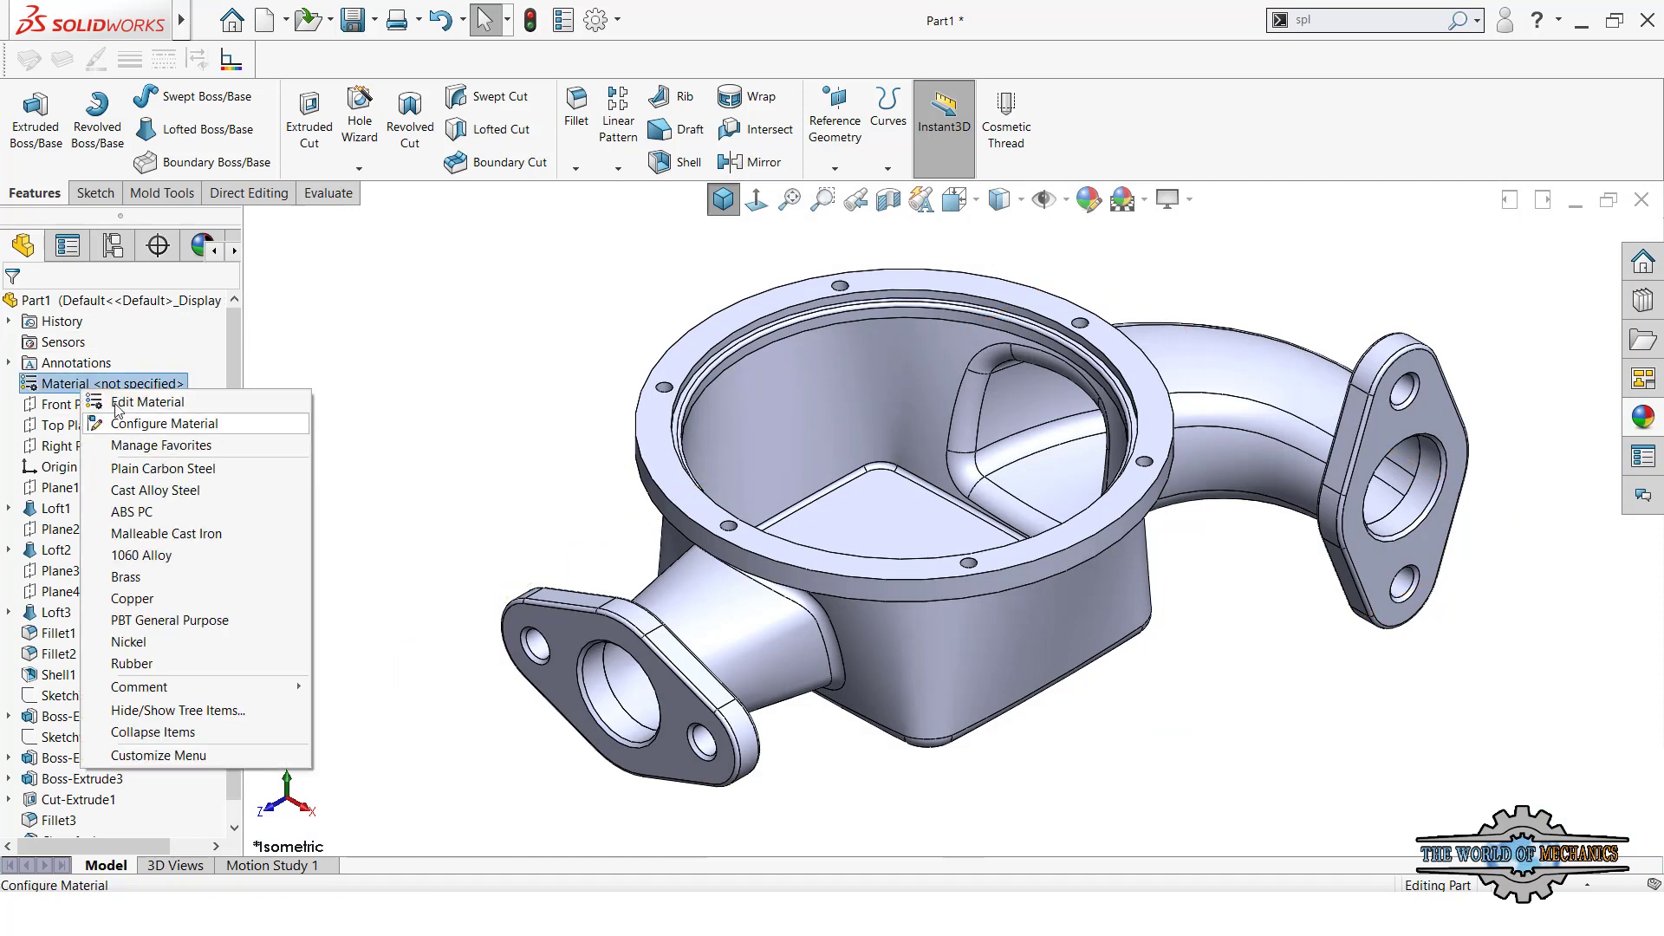
{"action": "left_click", "coordinate": [121, 401]}
{"action": "left_click", "coordinate": [476, 181]}
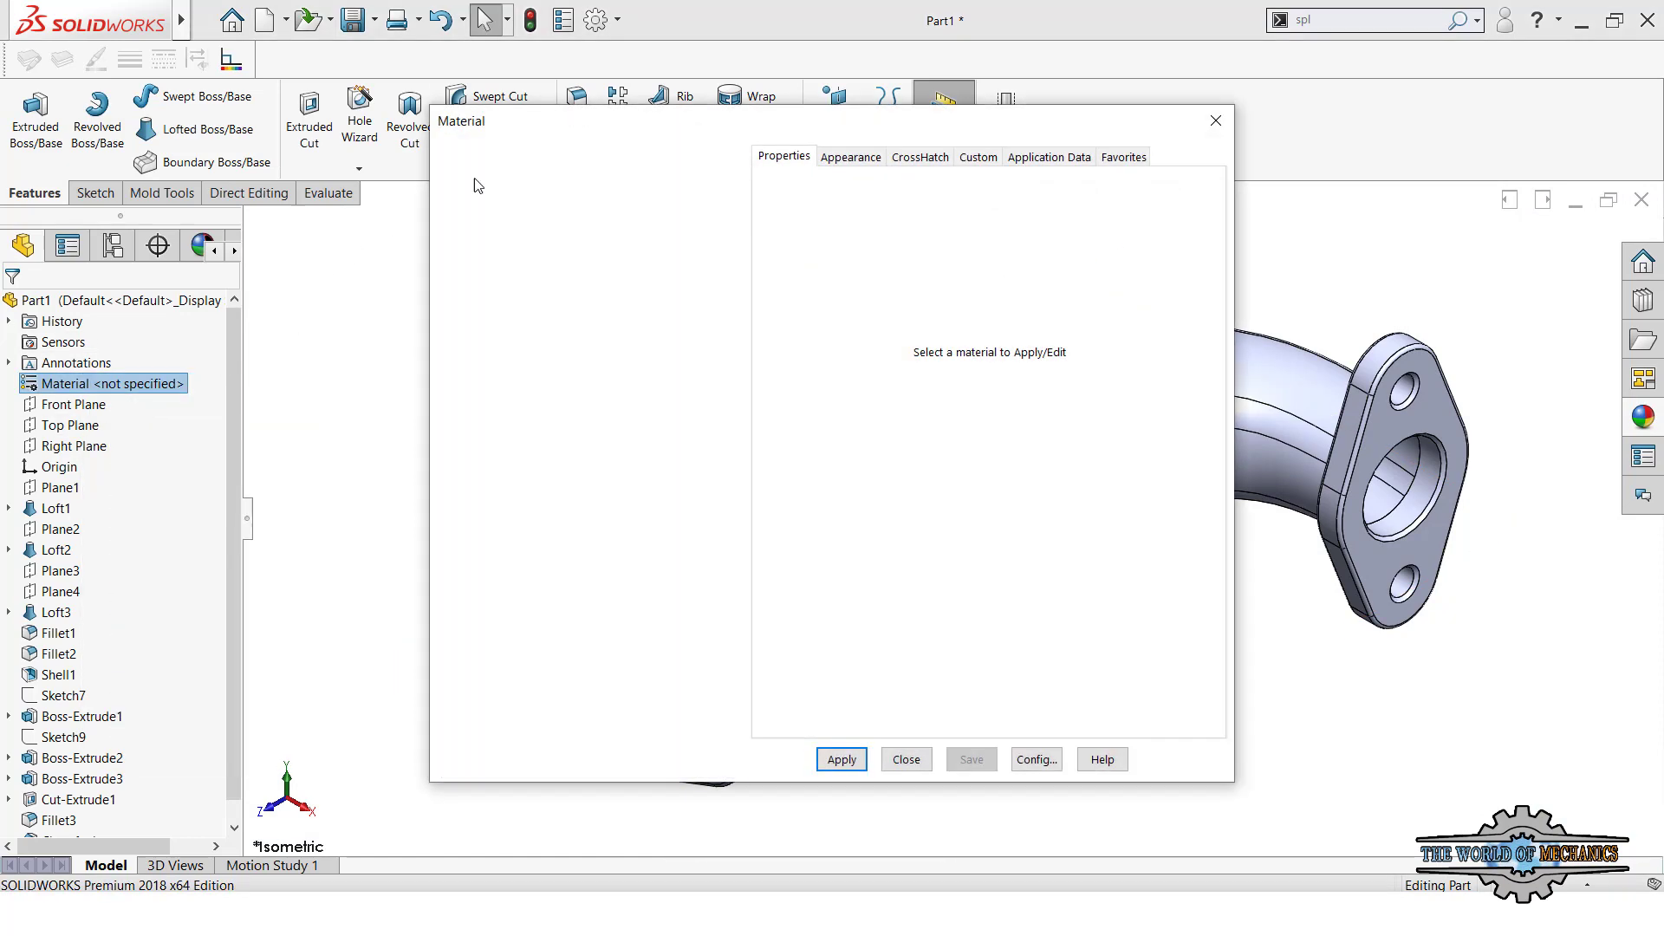
{"action": "left_click", "coordinate": [470, 221]}
{"action": "left_click", "coordinate": [555, 240]}
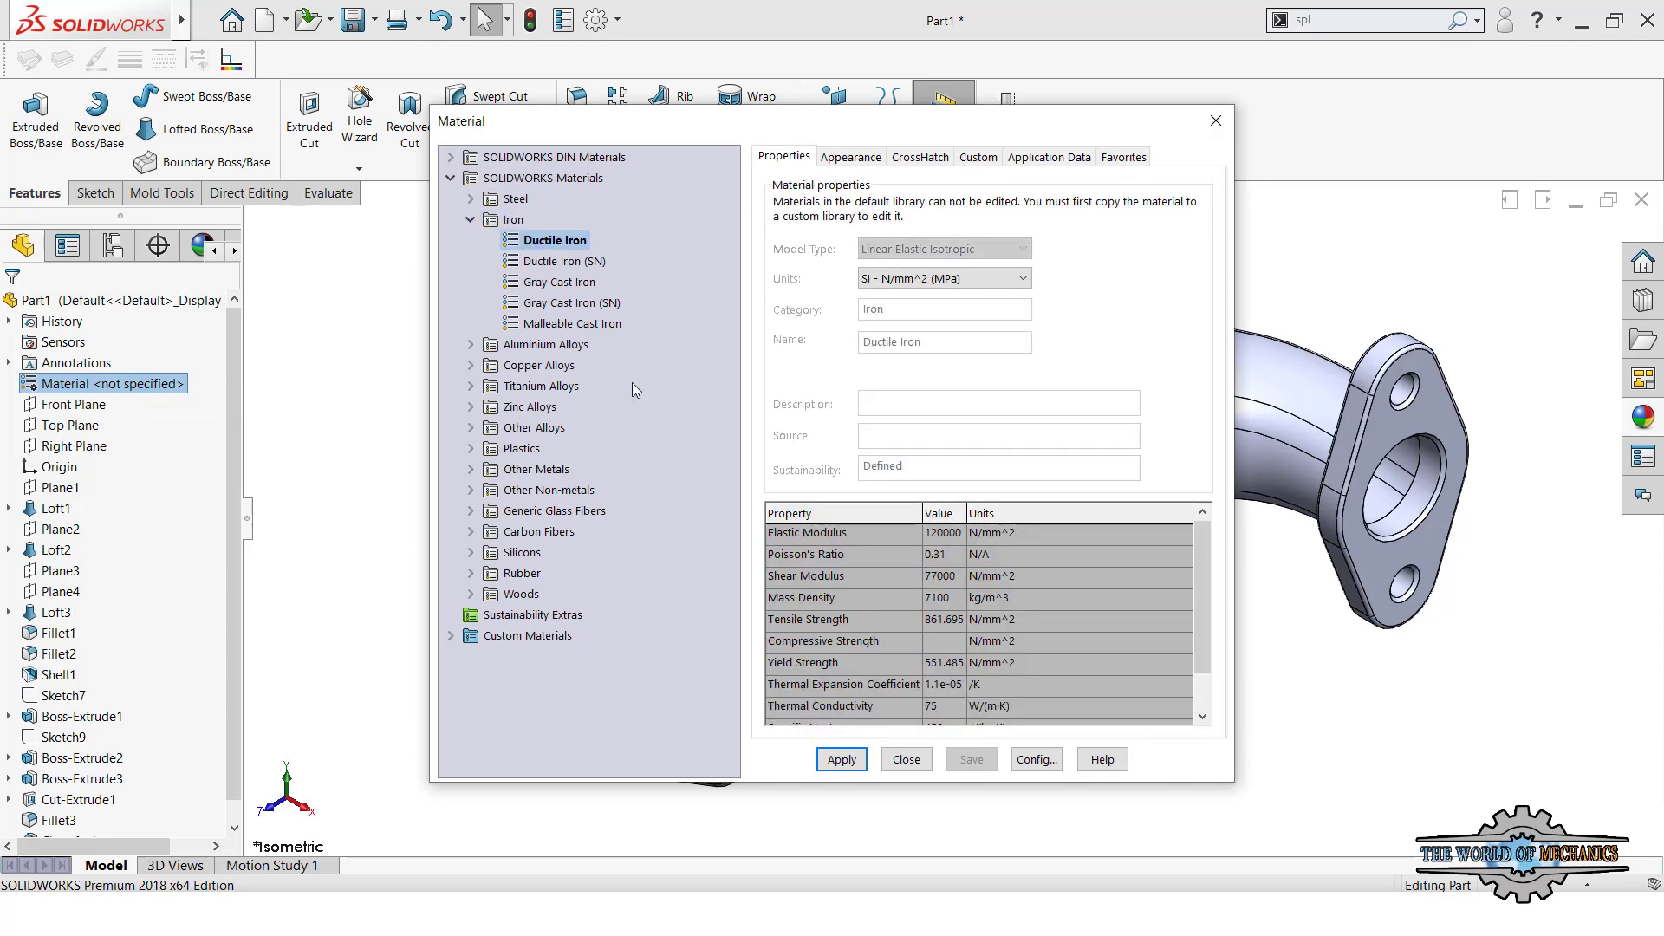
{"action": "left_click", "coordinate": [905, 759]}
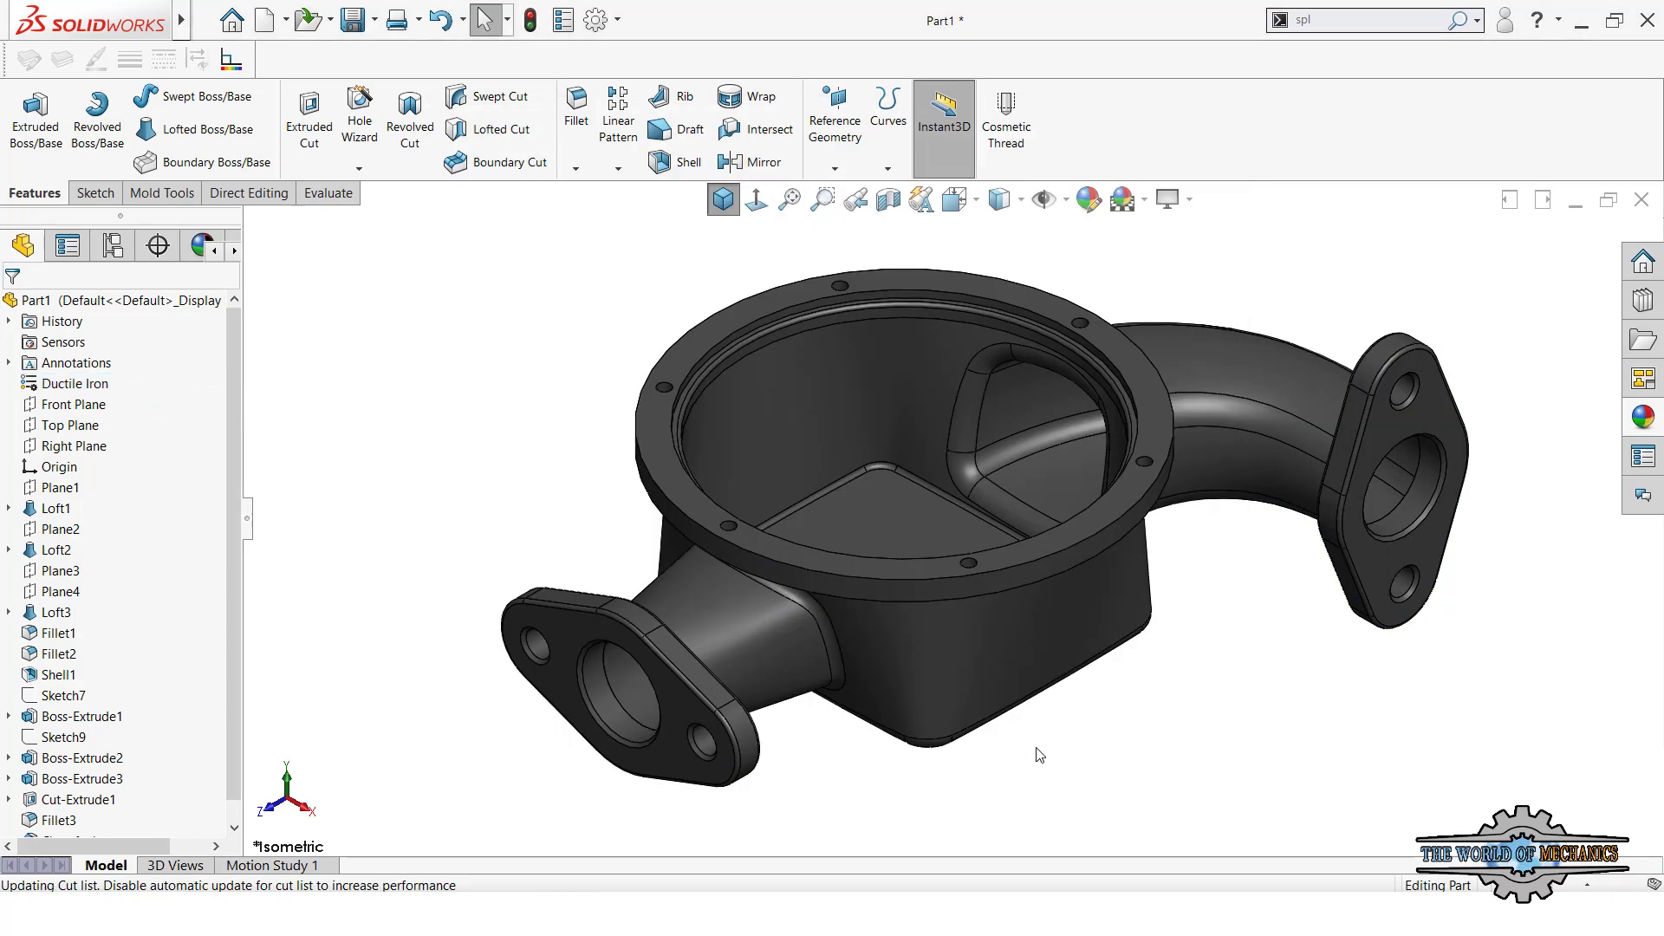